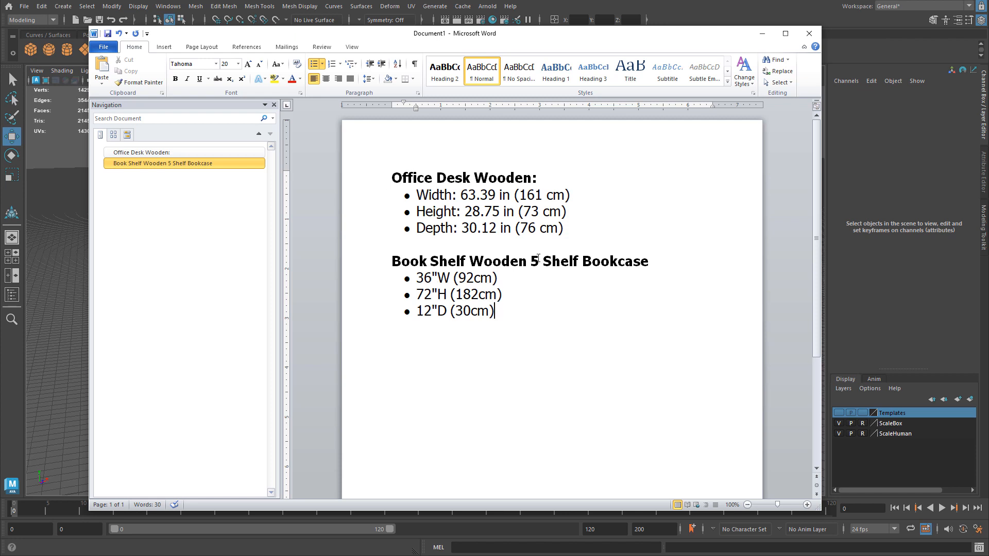
# Step: Review the width, height and depth listed for the wooden office desk and the 5-shelf bookcase
pyautogui.moveTo(543, 261); pyautogui.dragTo(648, 261)
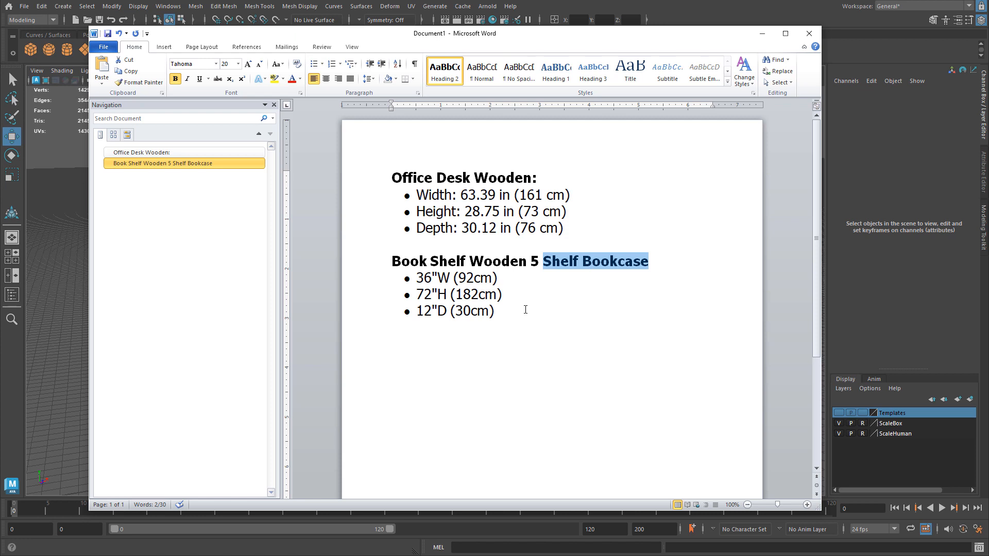
pyautogui.click(557, 301)
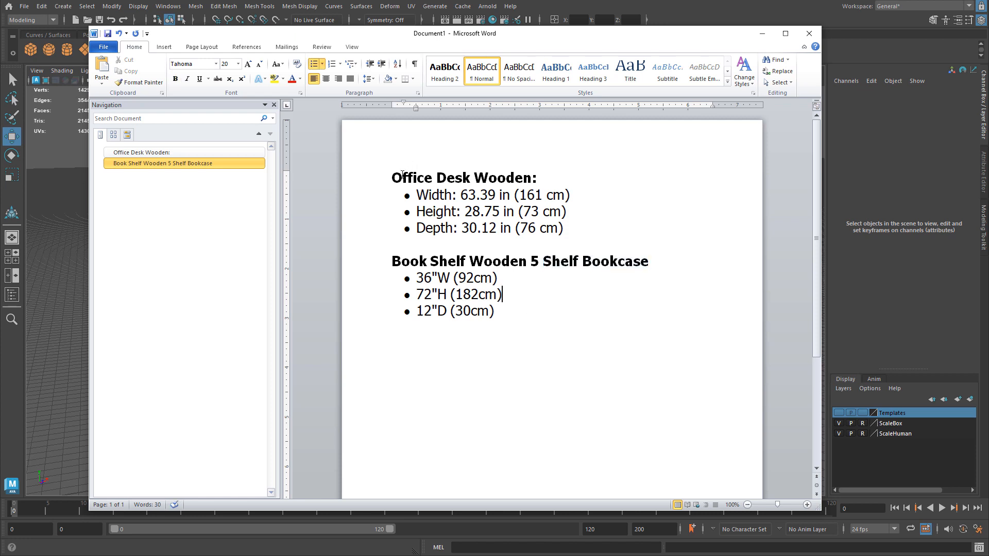
pyautogui.moveTo(393, 178); pyautogui.dragTo(536, 307)
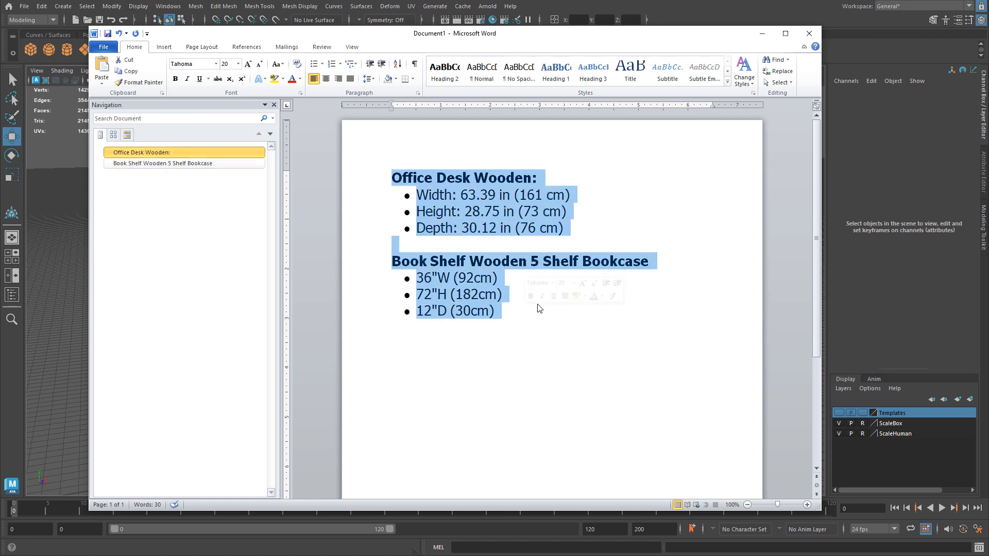
pyautogui.click(558, 246)
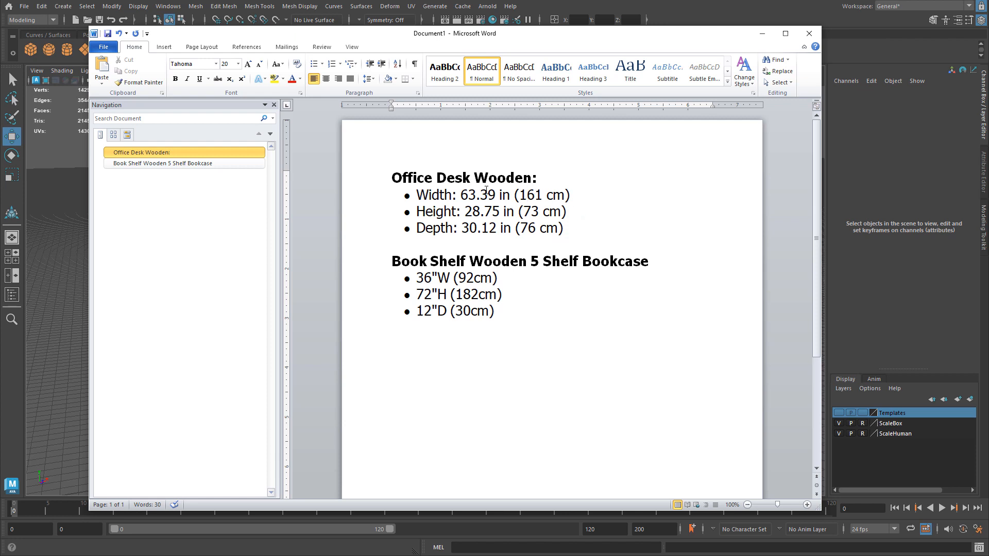
pyautogui.doubleClick(522, 194)
pyautogui.moveTo(461, 195); pyautogui.dragTo(499, 194)
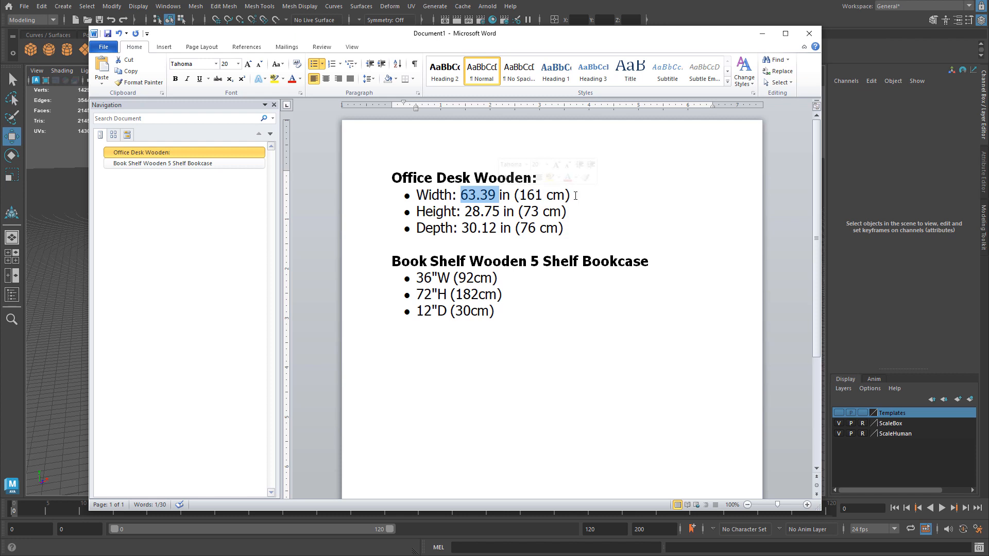
pyautogui.click(580, 228)
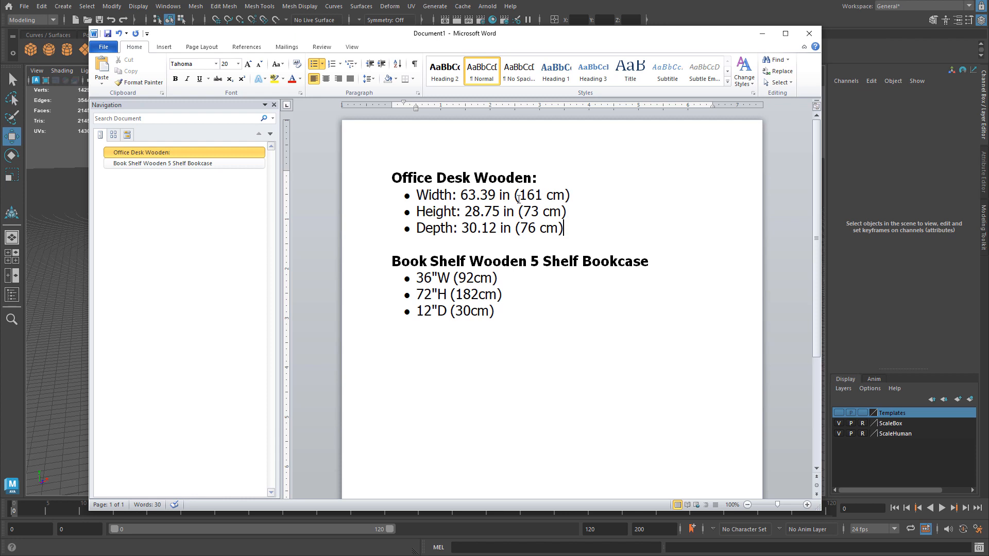
pyautogui.moveTo(519, 198); pyautogui.dragTo(544, 199)
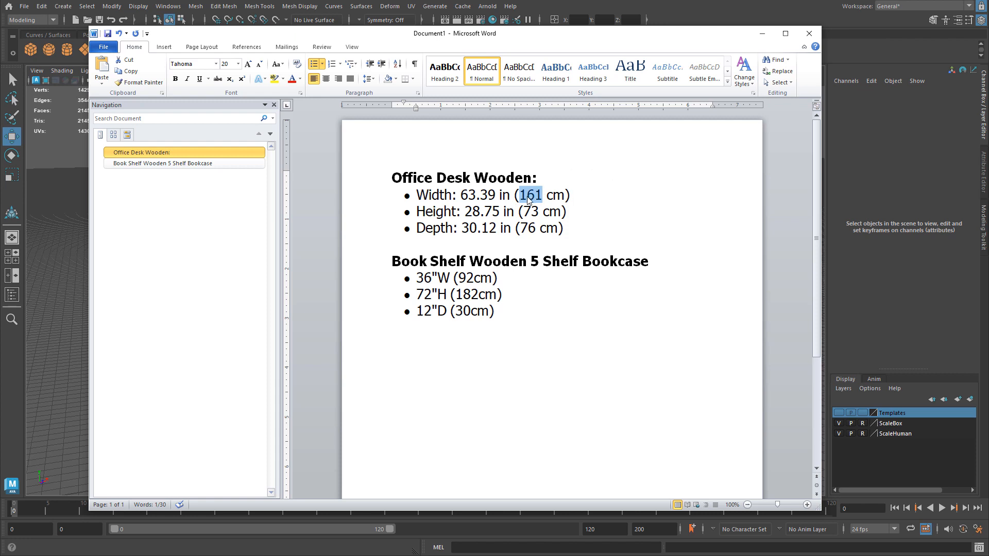
pyautogui.click(520, 196)
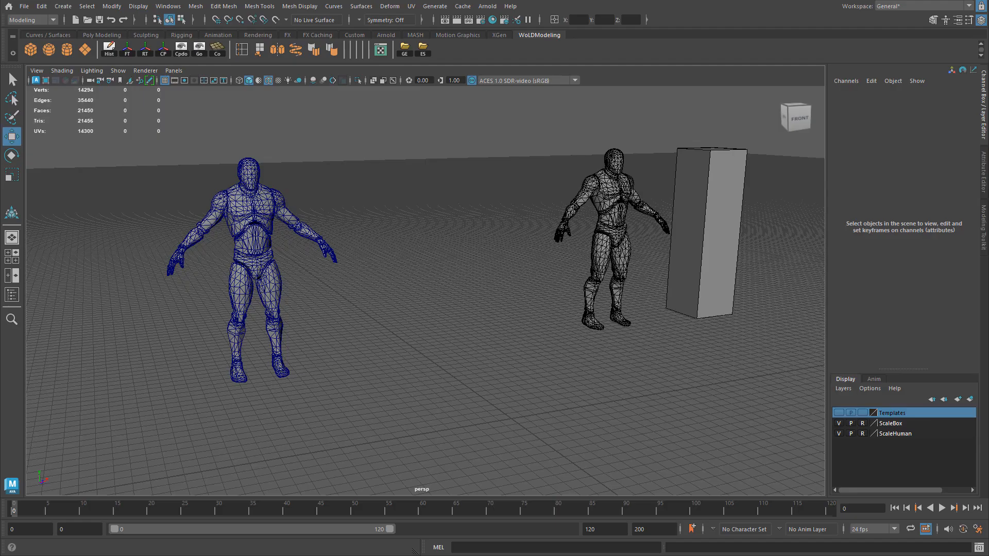
# Step: Create a polygon cube with a height baseline of -1 and a width of 120
pyautogui.press('f')
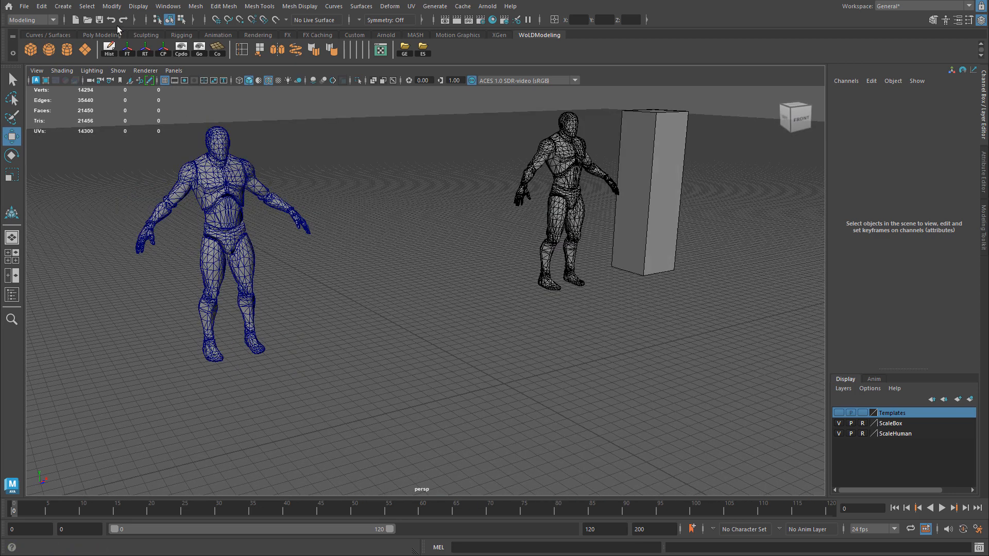
pyautogui.click(32, 53)
pyautogui.keyDown('alt'); pyautogui.moveTo(520, 322); pyautogui.dragTo(420, 314, button='middle'); pyautogui.keyUp('alt')
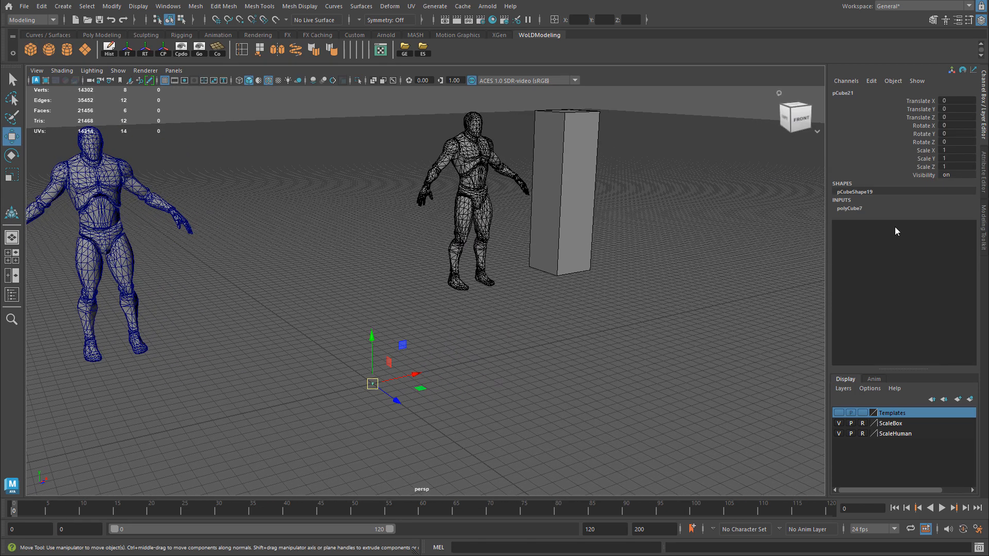
pyautogui.click(874, 209)
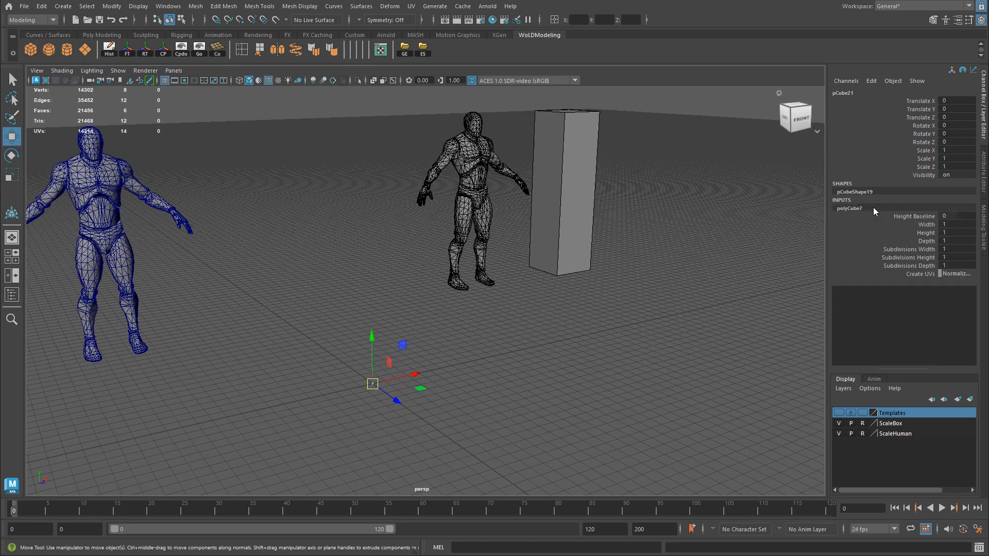
pyautogui.click(947, 218)
pyautogui.write('-1')
pyautogui.click(961, 223)
pyautogui.write('120')
pyautogui.press('Return')
pyautogui.press('Tab')
# Step: Set the cube's dimensions to width 92, height 182 and depth 30
pyautogui.click(958, 225)
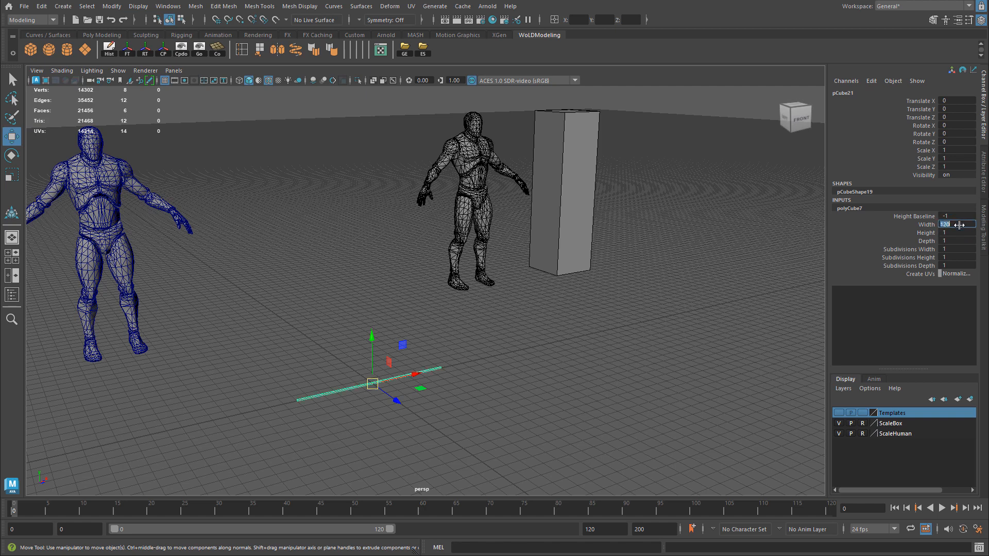
pyautogui.write('9')
pyautogui.click(960, 232)
pyautogui.write('182')
pyautogui.click(960, 241)
pyautogui.write('30')
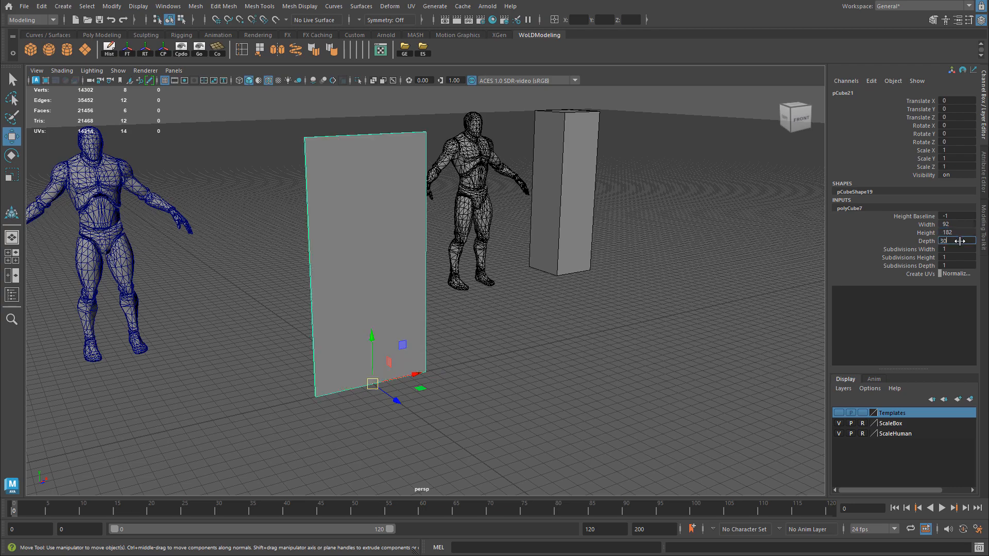
pyautogui.press('Return')
# Step: Move the mannequin beside the cube to Translate X -110 and Translate Z -110 for a scale comparison
pyautogui.keyDown('alt'); pyautogui.moveTo(367, 261); pyautogui.dragTo(439, 253); pyautogui.keyUp('alt')
pyautogui.keyDown('alt'); pyautogui.moveTo(558, 259); pyautogui.dragTo(515, 304); pyautogui.keyUp('alt')
pyautogui.click(198, 229)
pyautogui.moveTo(219, 359); pyautogui.dragTo(410, 374)
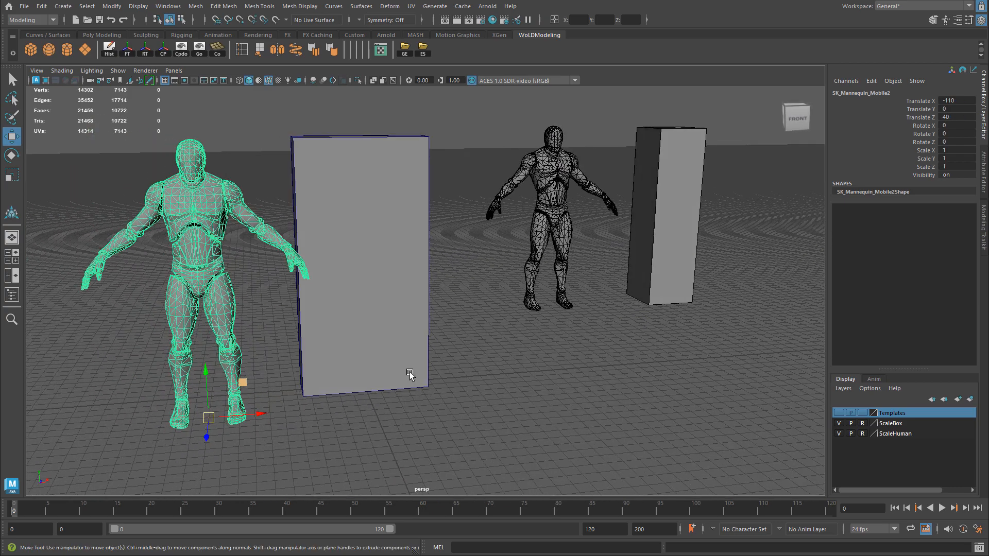
pyautogui.keyDown('alt'); pyautogui.moveTo(360, 247); pyautogui.dragTo(506, 290); pyautogui.keyUp('alt')
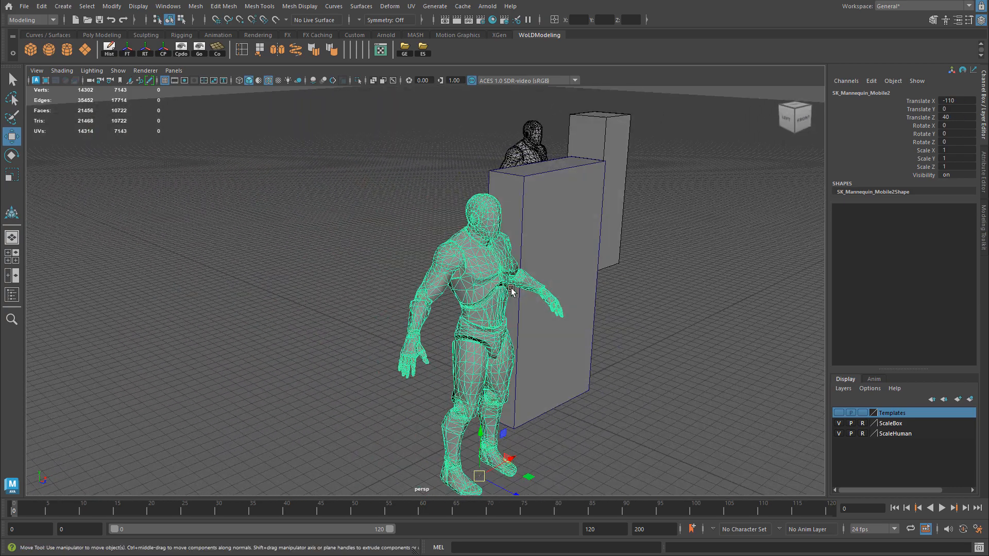
pyautogui.keyDown('alt'); pyautogui.moveTo(556, 441); pyautogui.dragTo(548, 398, button='middle'); pyautogui.keyUp('alt')
pyautogui.moveTo(506, 447); pyautogui.dragTo(359, 376)
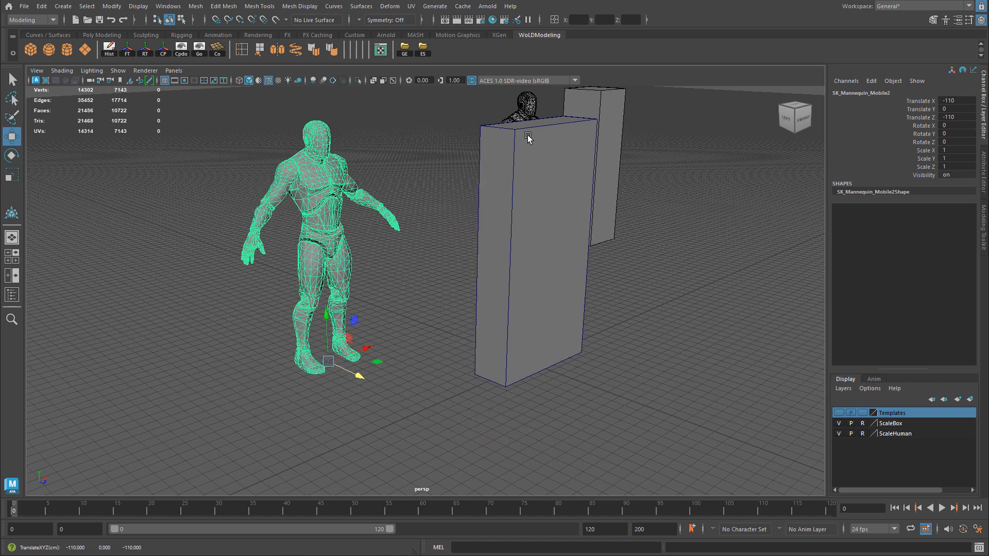
# Step: Select the bookshelf cube and set its width to 120 and its height to 220
pyautogui.click(559, 215)
pyautogui.keyDown('alt'); pyautogui.moveTo(569, 238); pyautogui.dragTo(557, 238); pyautogui.keyUp('alt')
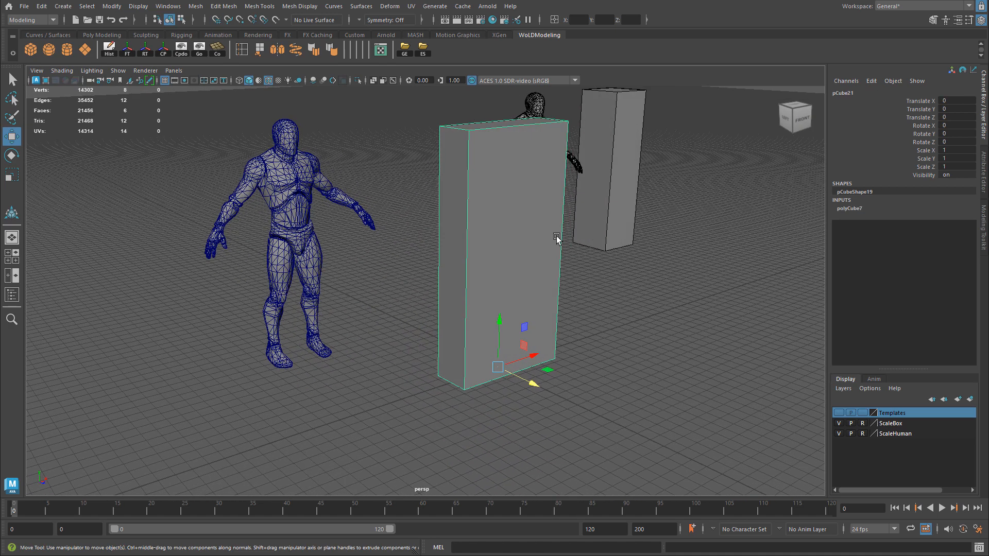
pyautogui.keyDown('alt'); pyautogui.moveTo(537, 227); pyautogui.dragTo(697, 239, button='right'); pyautogui.keyUp('alt')
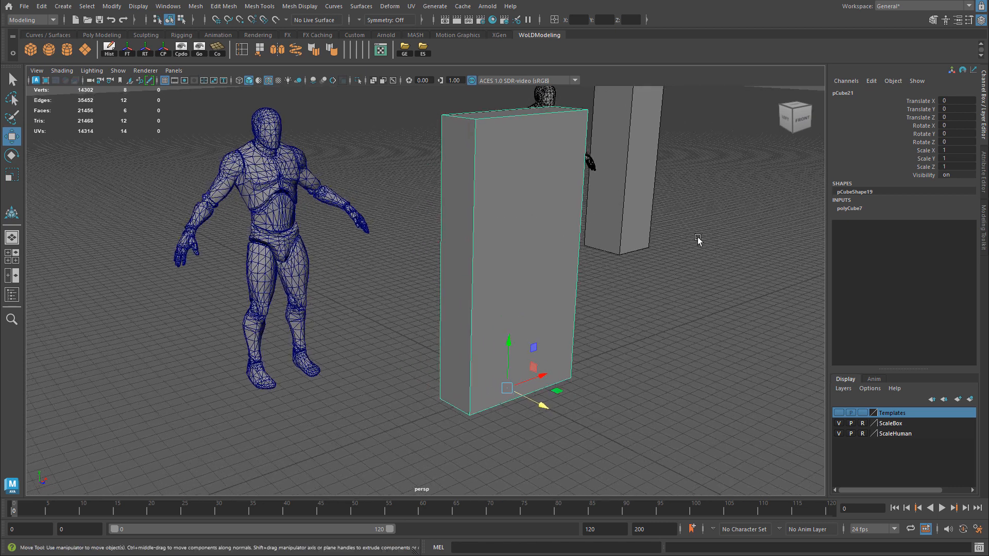
pyautogui.click(879, 208)
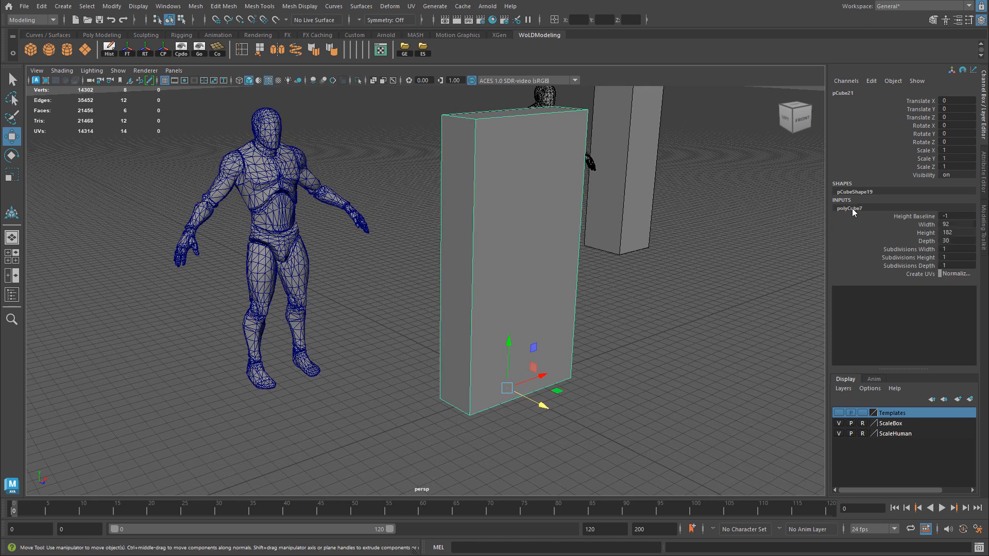
pyautogui.keyDown('alt'); pyautogui.moveTo(632, 223); pyautogui.dragTo(598, 243, button='middle'); pyautogui.keyUp('alt')
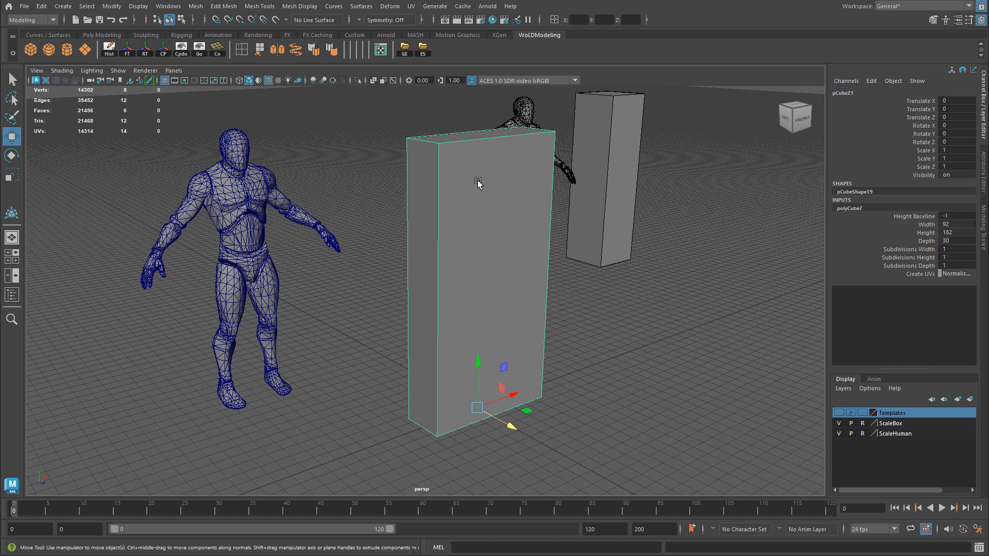
pyautogui.keyDown('alt'); pyautogui.moveTo(501, 205); pyautogui.dragTo(398, 226); pyautogui.keyUp('alt')
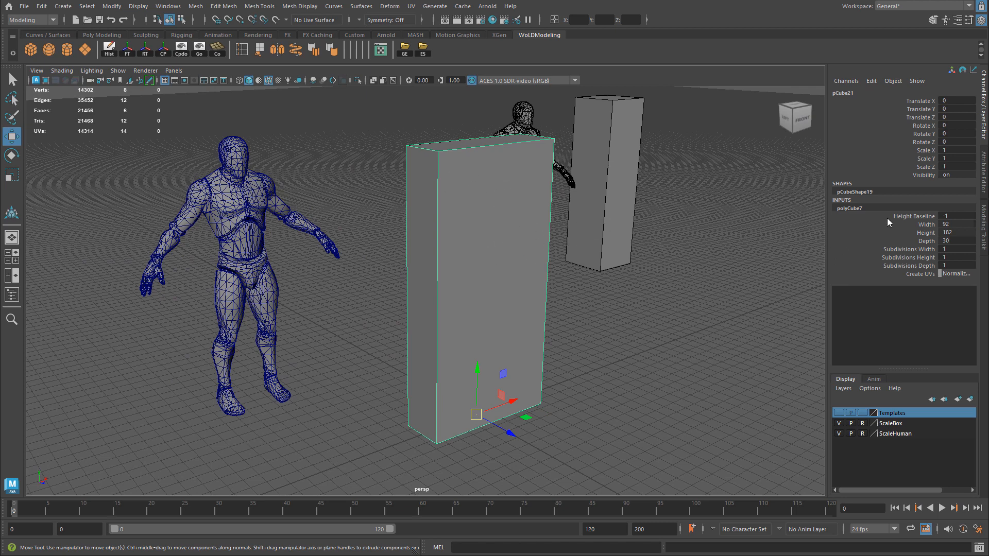
pyautogui.click(959, 225)
pyautogui.write('120')
pyautogui.press('Return')
pyautogui.click(959, 232)
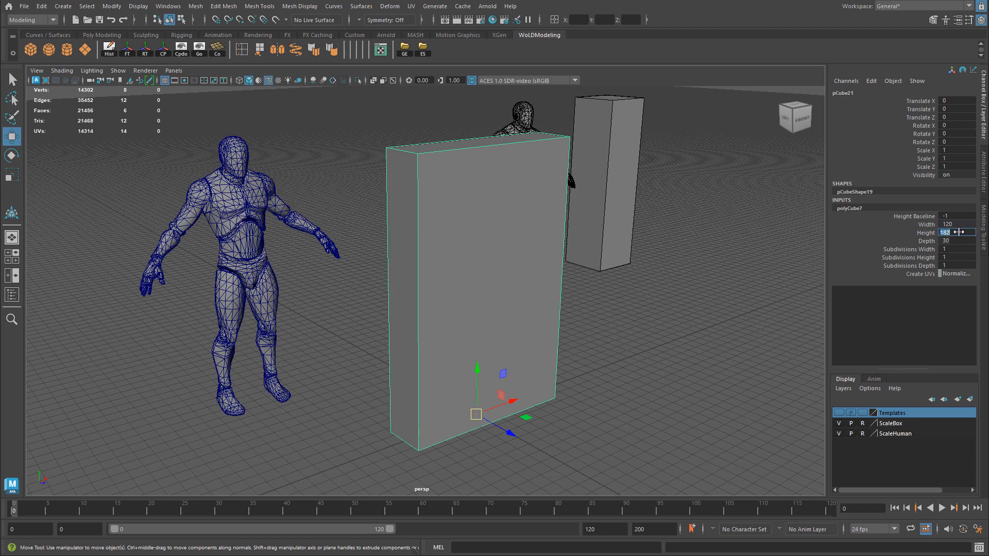
pyautogui.write('220')
pyautogui.press('Return')
# Step: Set the bookshelf cube's depth to 50
pyautogui.keyDown('alt'); pyautogui.moveTo(520, 235); pyautogui.dragTo(607, 227); pyautogui.keyUp('alt')
pyautogui.scroll(-1, 609, 228)
pyautogui.keyDown('alt'); pyautogui.moveTo(618, 226); pyautogui.dragTo(616, 258, button='middle'); pyautogui.keyUp('alt')
pyautogui.keyDown('alt'); pyautogui.moveTo(615, 259); pyautogui.dragTo(570, 190); pyautogui.keyUp('alt')
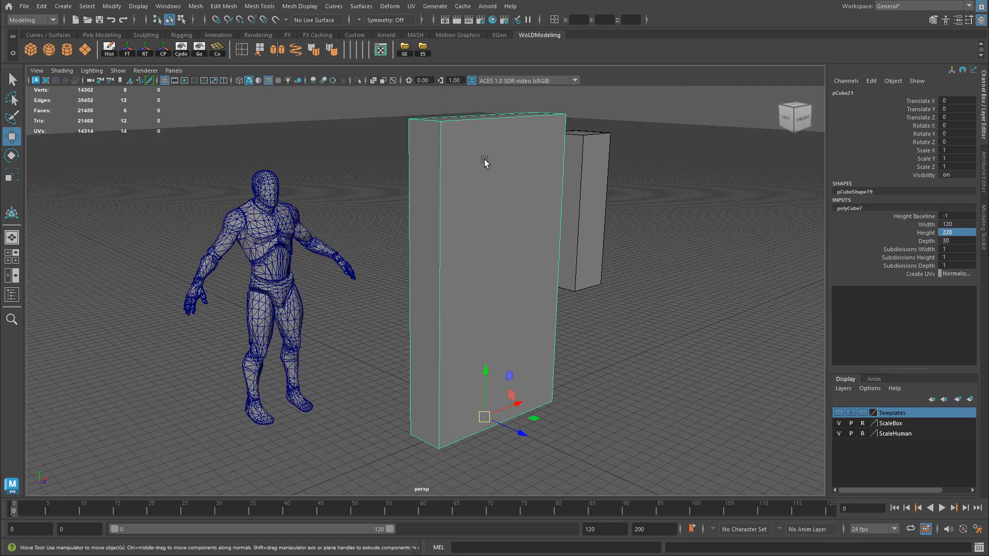
pyautogui.doubleClick(953, 240)
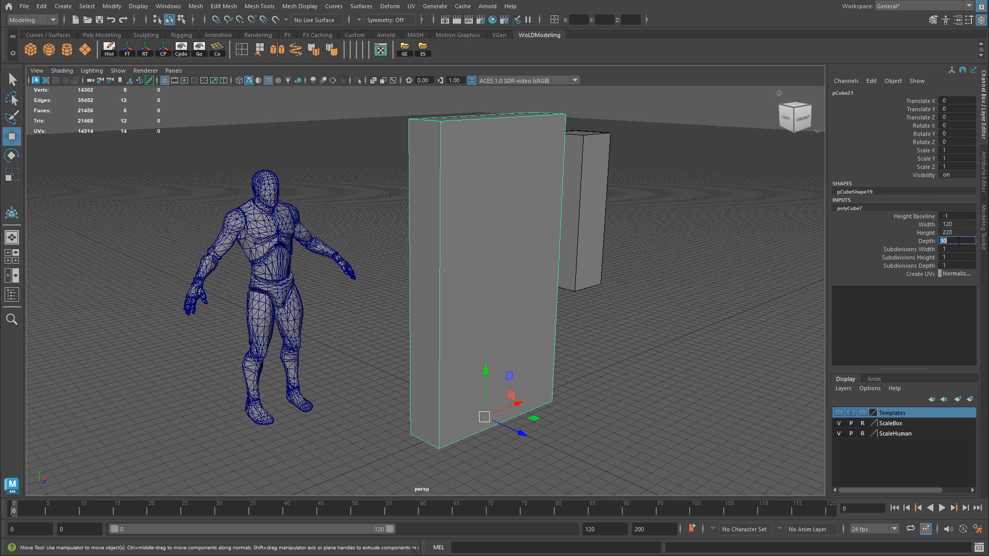
pyautogui.write('50')
pyautogui.press('Return')
# Step: Export the selected cube as an FBX file named bookshelf into the ExportedMeshes\Tests folder
pyautogui.keyDown('alt'); pyautogui.moveTo(572, 313); pyautogui.dragTo(555, 304); pyautogui.keyUp('alt')
pyautogui.keyDown('alt'); pyautogui.moveTo(519, 268); pyautogui.dragTo(474, 253); pyautogui.keyUp('alt')
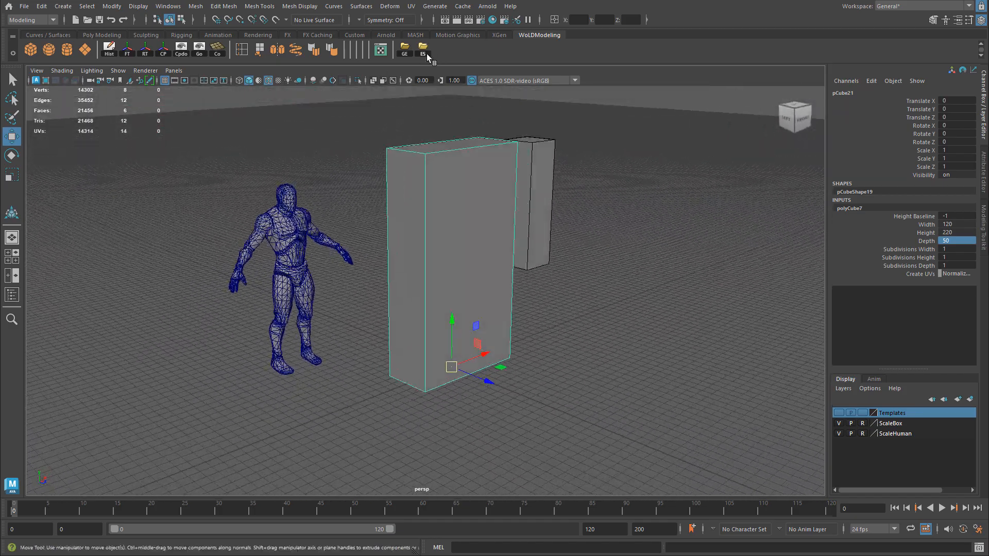
pyautogui.click(423, 49)
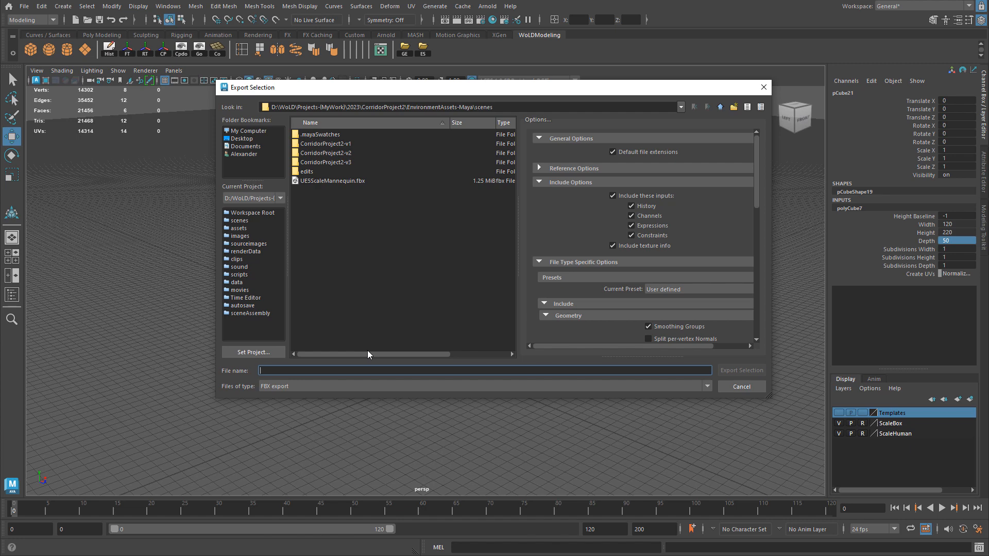
pyautogui.click(396, 264)
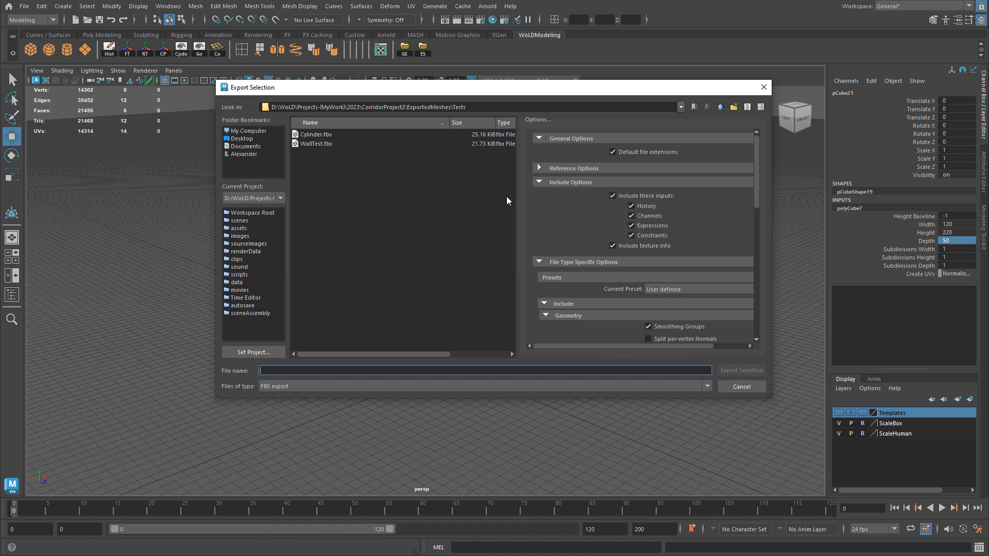
pyautogui.write('bookshelf')
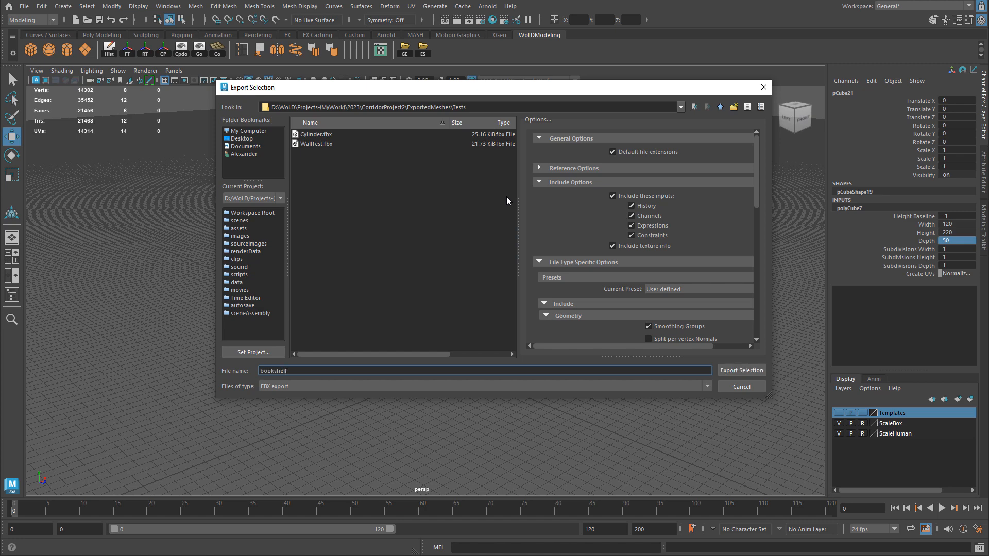
pyautogui.scroll(-5, 721, 238)
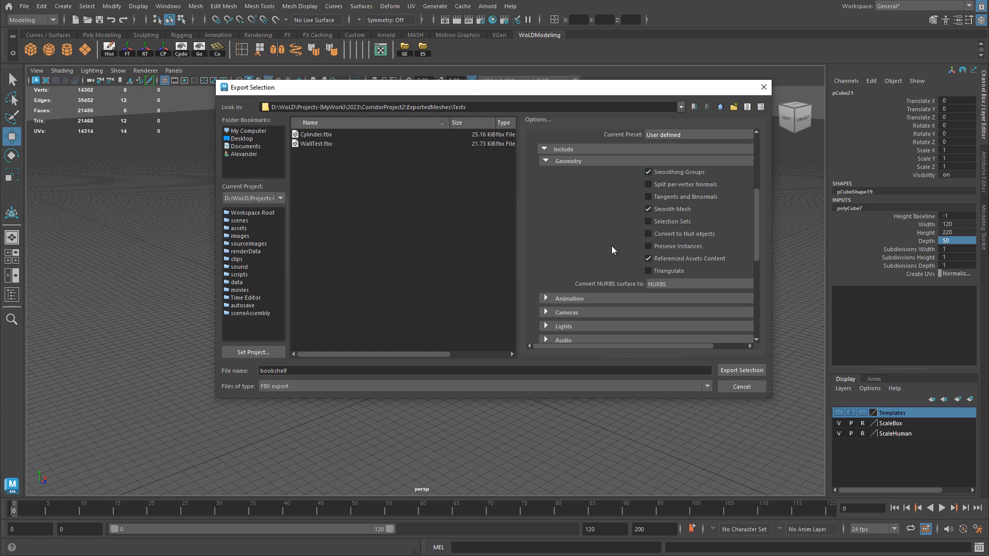
pyautogui.click(751, 371)
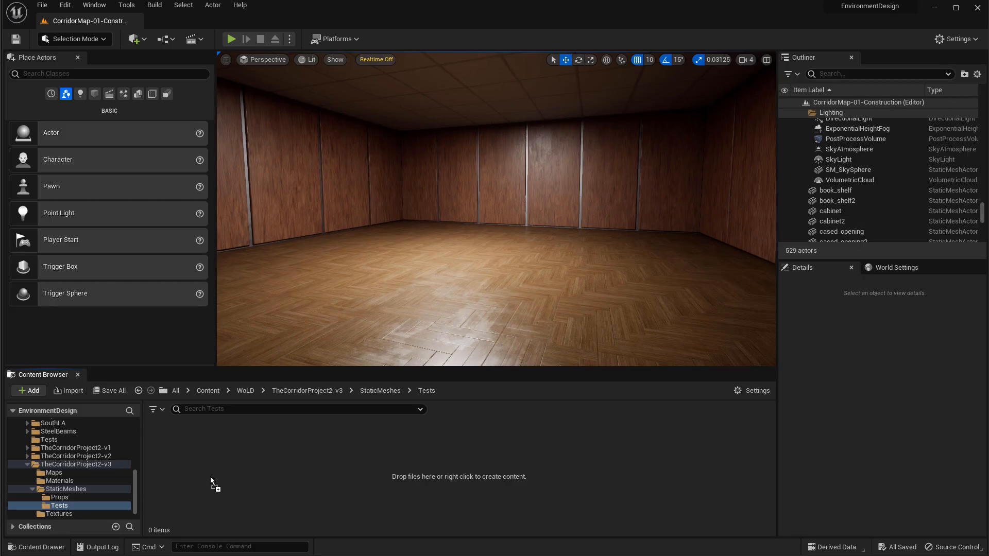
# Step: Switch to Unreal Editor and import the bookshelf FBX as a static mesh into the StaticMeshes/Tests folder
pyautogui.moveTo(210, 477); pyautogui.dragTo(210, 477)
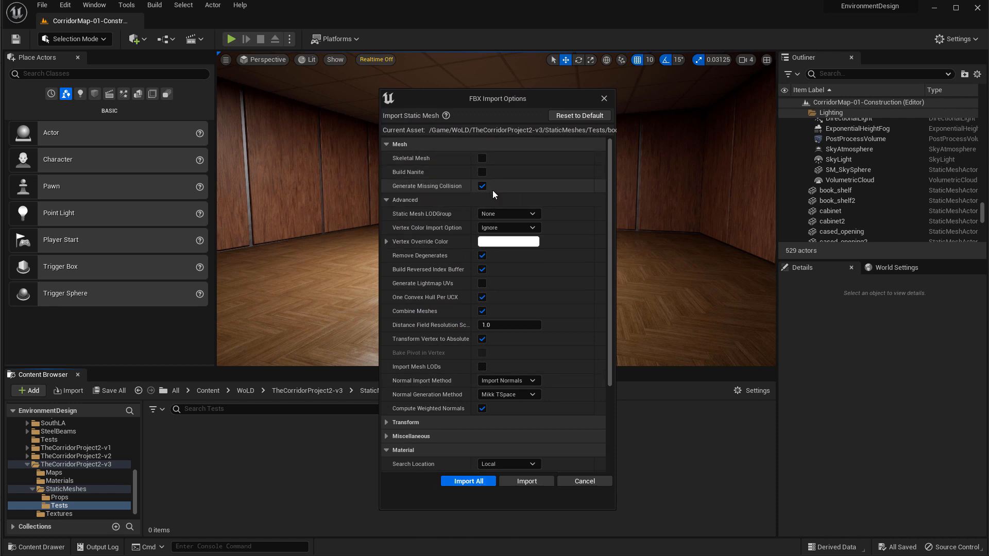
pyautogui.scroll(-5, 492, 190)
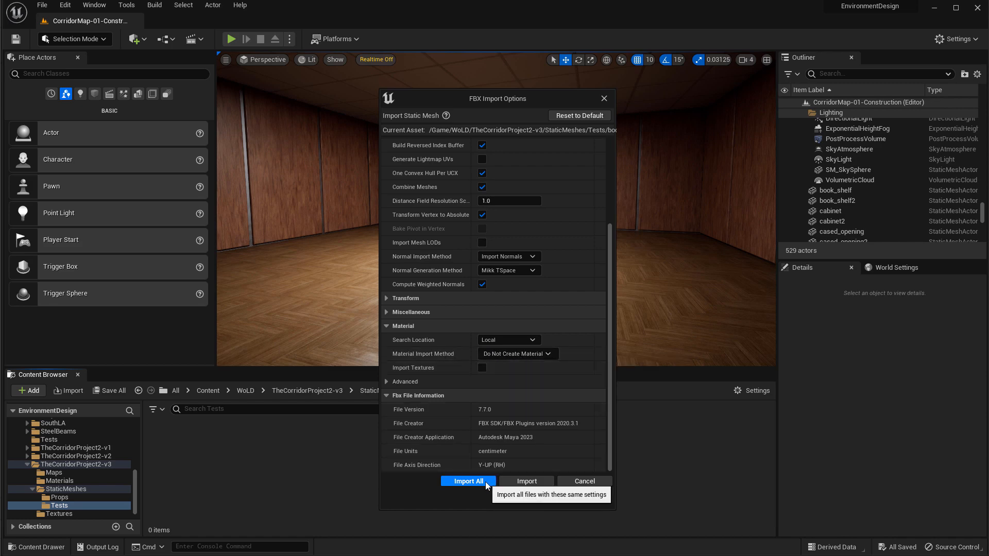
pyautogui.click(468, 481)
# Step: Place the bookshelf mesh in the room, turn it about 90° around Z and position it near the back wall
pyautogui.moveTo(167, 440); pyautogui.dragTo(604, 242)
pyautogui.press('e')
pyautogui.press('w')
pyautogui.moveTo(603, 242); pyautogui.dragTo(562, 265, button='right')
pyautogui.press('d')
pyautogui.moveTo(434, 301); pyautogui.dragTo(536, 276)
pyautogui.press('w')
pyautogui.press('e')
pyautogui.press('r')
pyautogui.press('w')
pyautogui.press('a')
pyautogui.moveTo(486, 317); pyautogui.dragTo(598, 312, button='right')
pyautogui.press('s')
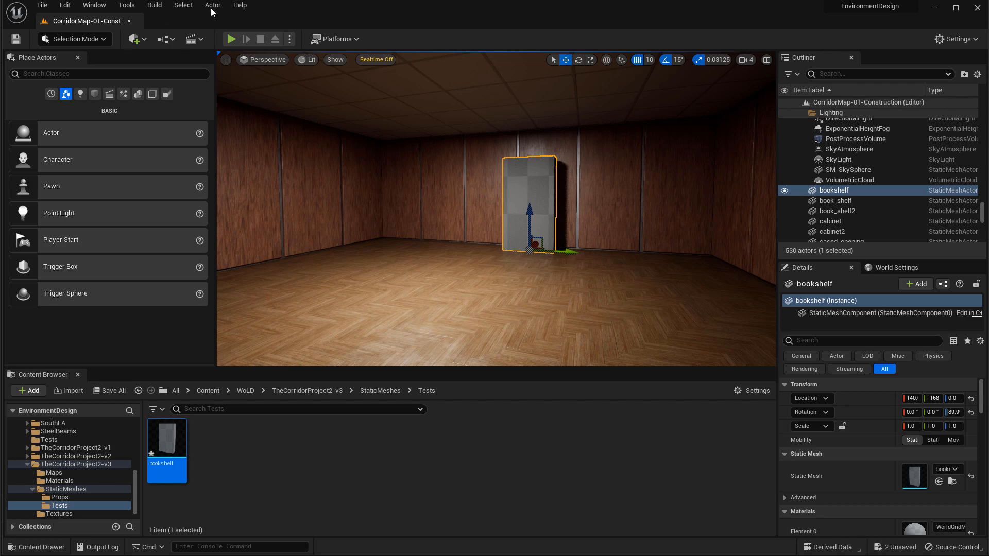
# Step: Play the level full screen and walk the character up to the bookshelf to check its scale
pyautogui.click(231, 39)
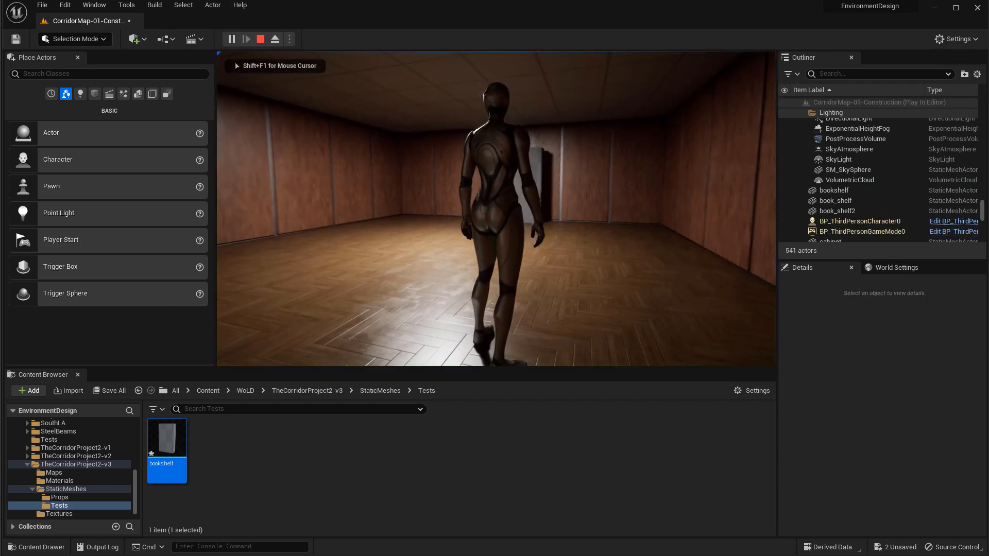
pyautogui.press('F11')
pyautogui.press('w')
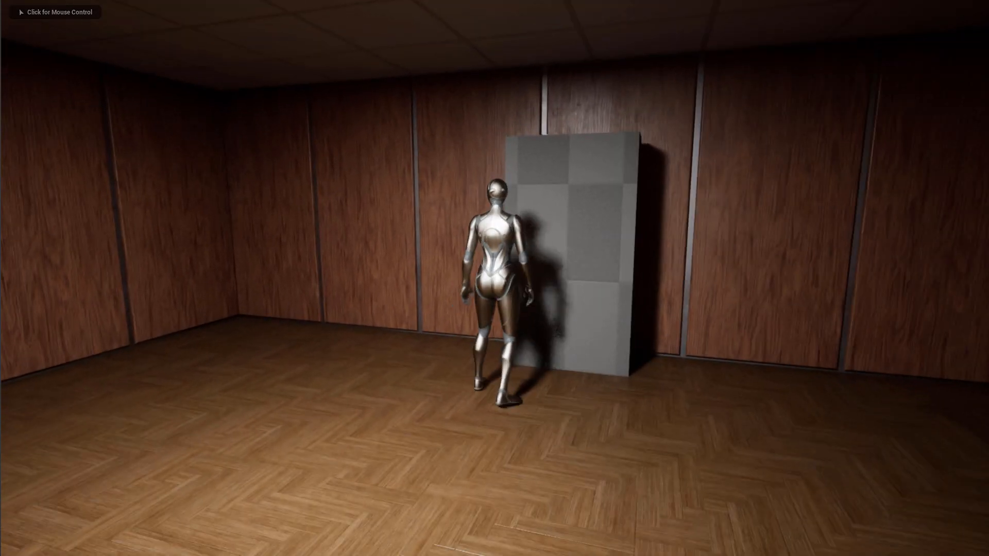
# Step: Walk the character around the front of the bookshelf to compare proportions, end the play session and view the shelf from farther back
pyautogui.press('d')
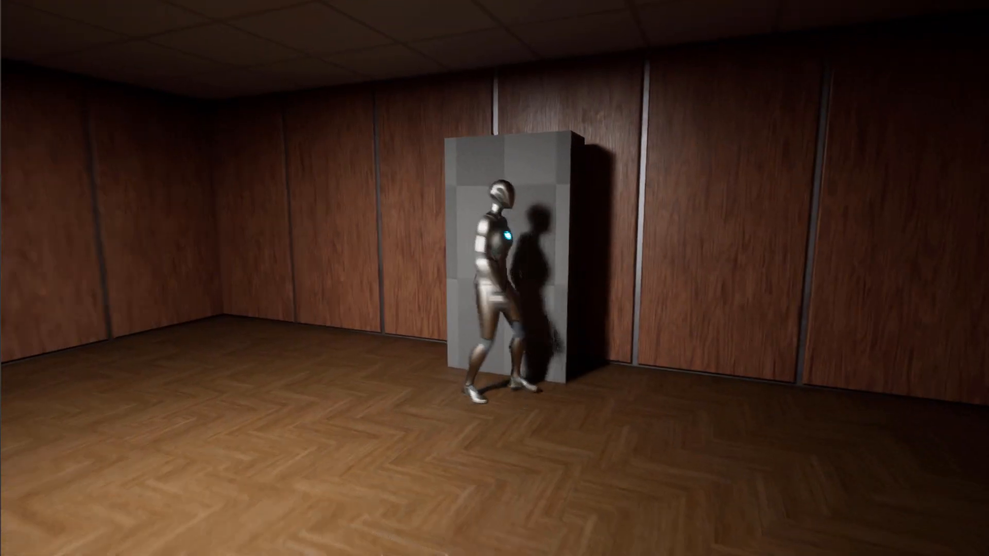
pyautogui.press('a')
pyautogui.press('w')
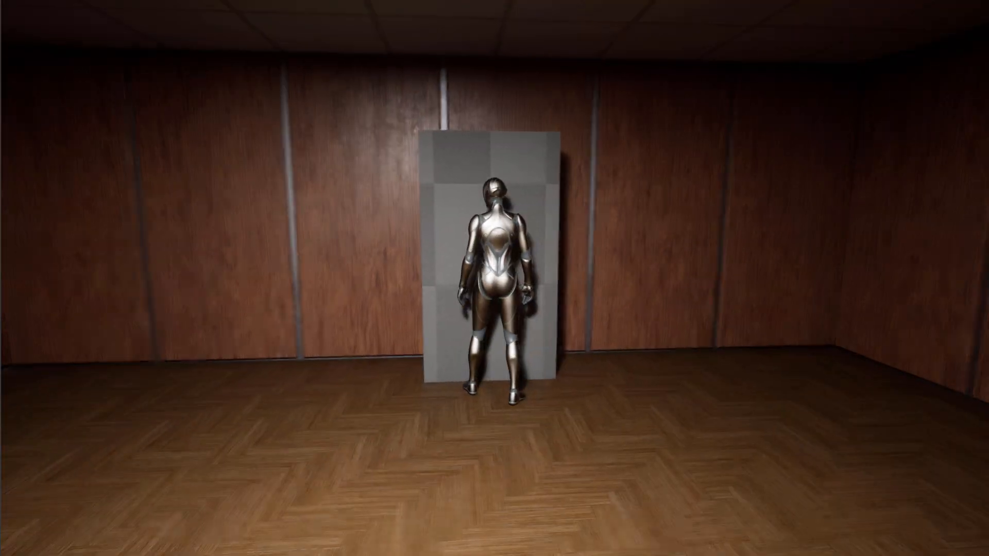
pyautogui.press('a')
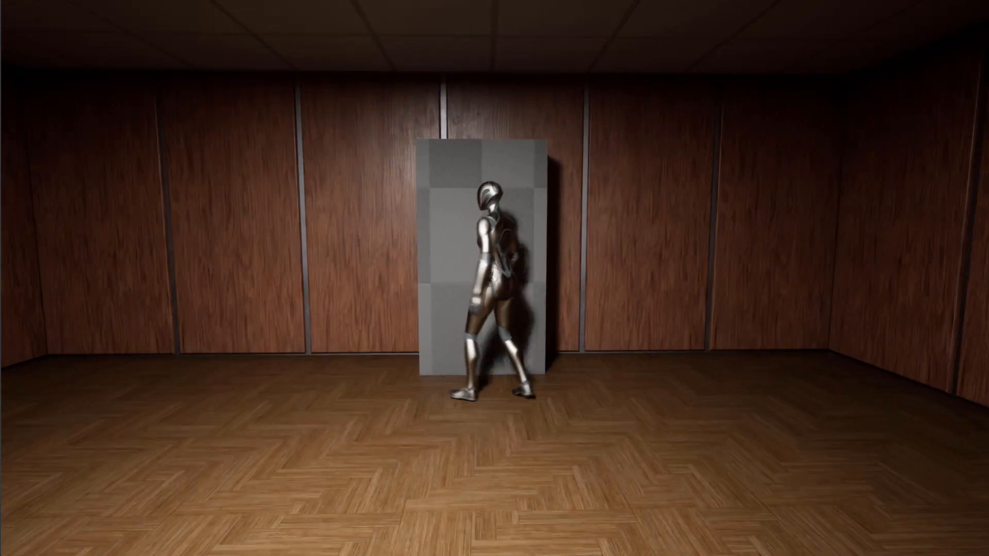
pyautogui.press('Escape')
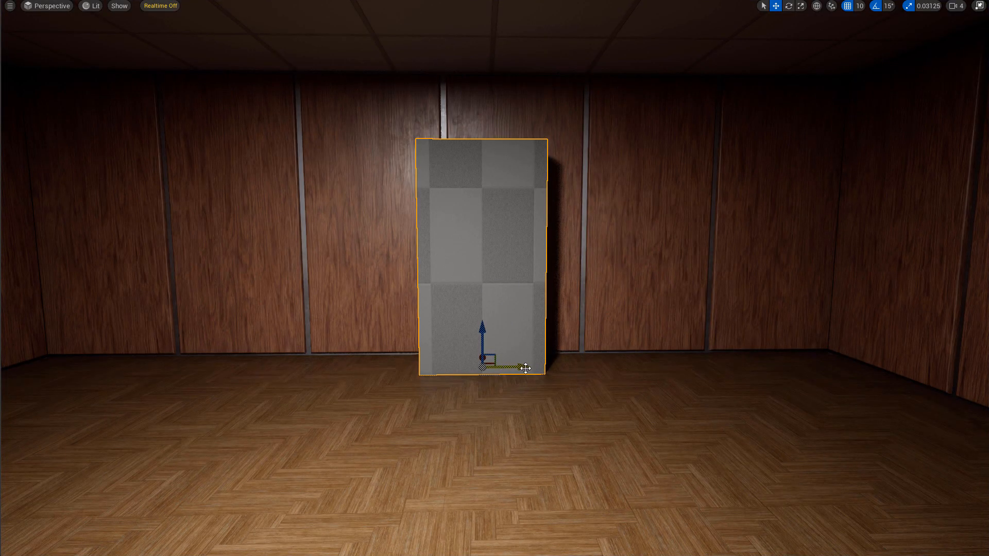
pyautogui.press('s')
pyautogui.moveTo(505, 404)
pyautogui.mouseDown(button='right')
pyautogui.moveTo(476, 400)
pyautogui.moveTo(486, 415)
pyautogui.moveTo(507, 402)
pyautogui.mouseUp(button='right')
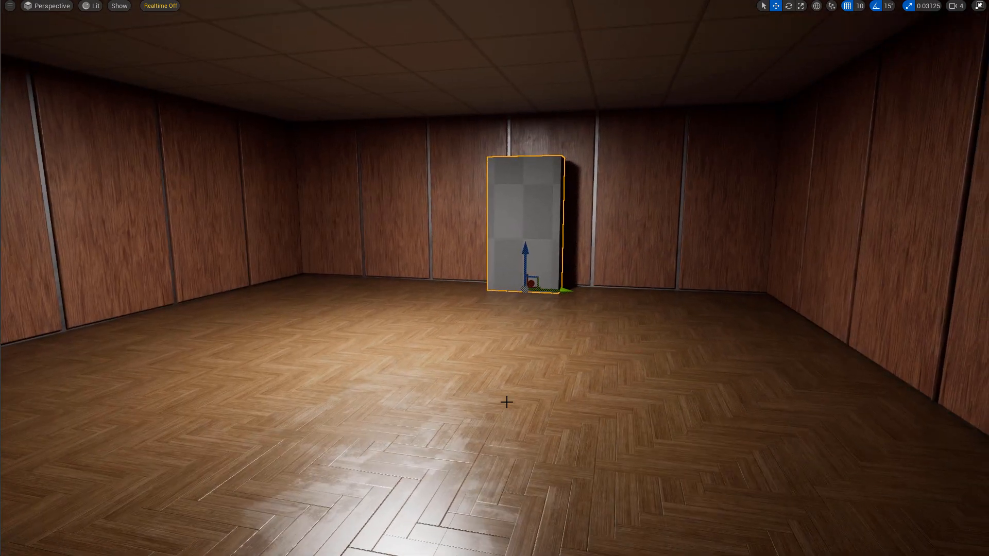
# Step: Restore the full editor layout and reimport the bookshelf static mesh in the Tests folder
pyautogui.press('F11')
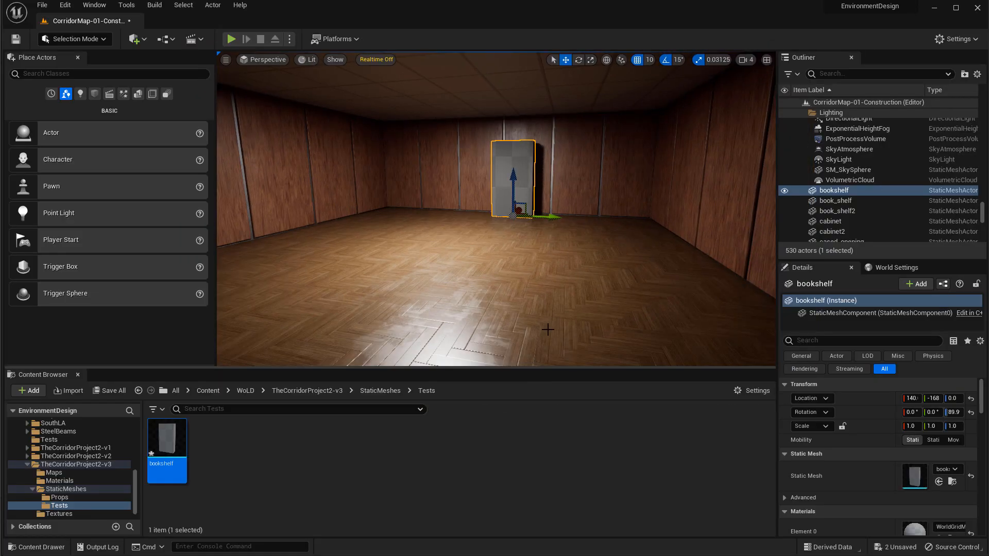
pyautogui.rightClick(175, 446)
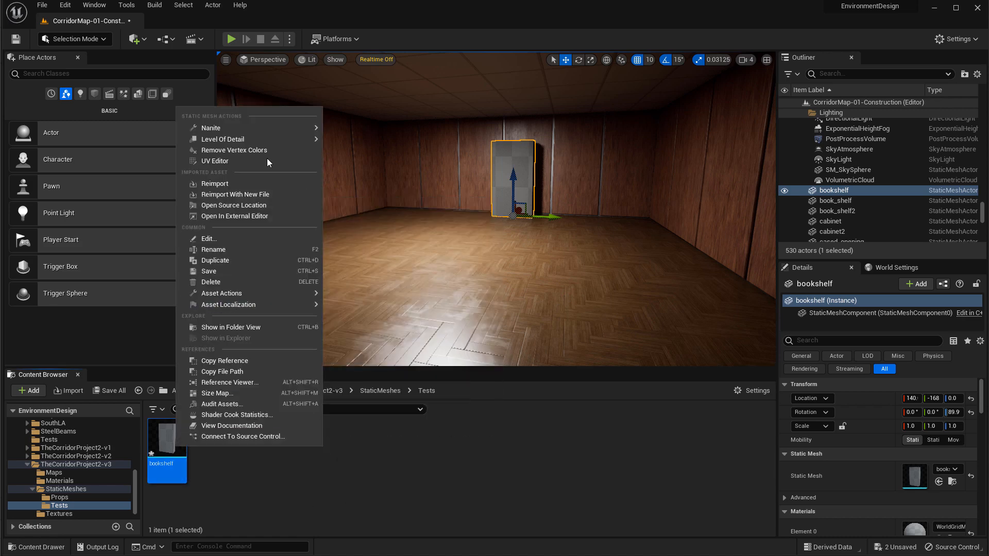
pyautogui.click(224, 187)
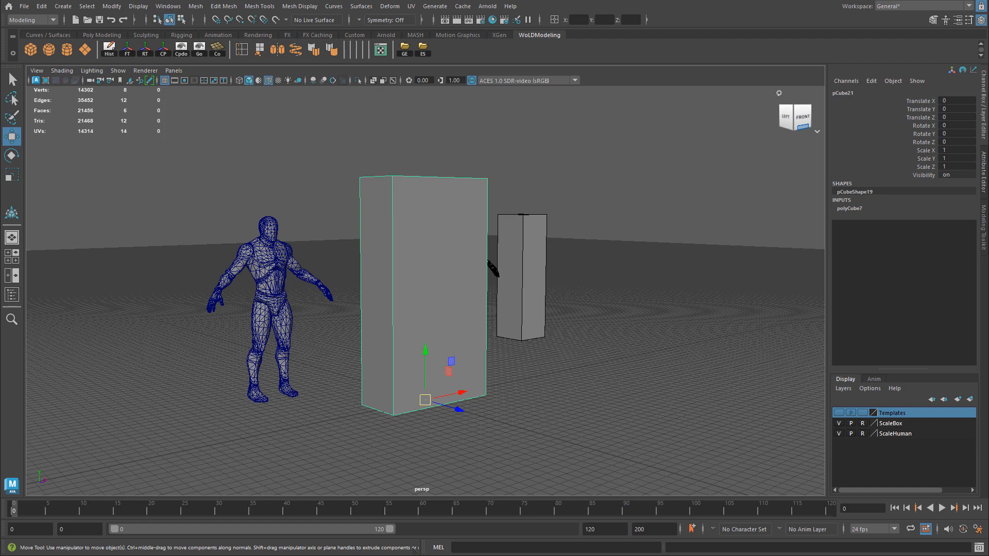
# Step: Switch to Maya, inspect the bookshelf cube beside the human reference and show the Modeling Toolkit
pyautogui.keyDown('alt'); pyautogui.moveTo(431, 380); pyautogui.dragTo(495, 338); pyautogui.keyUp('alt')
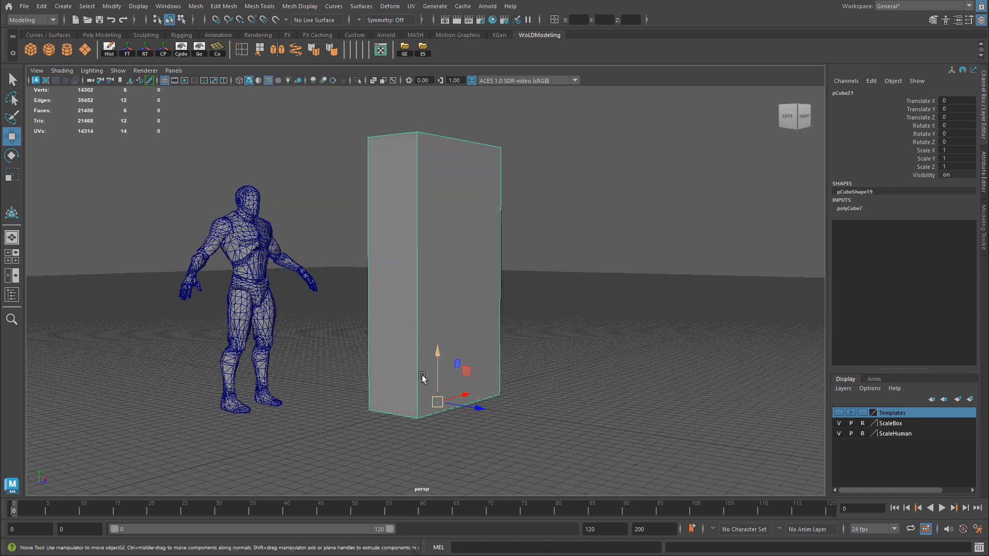
pyautogui.keyDown('alt'); pyautogui.moveTo(519, 372); pyautogui.dragTo(489, 243); pyautogui.keyUp('alt')
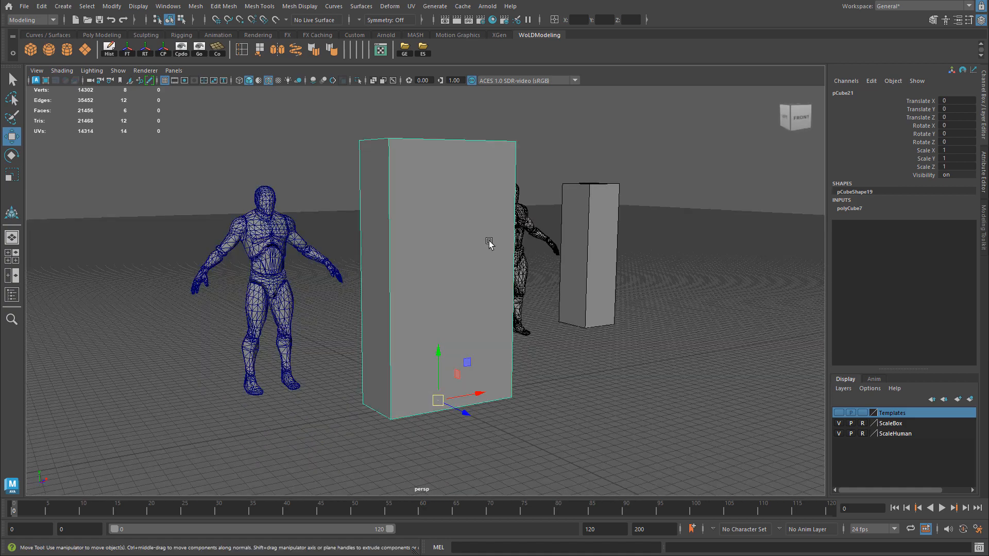
pyautogui.keyDown('alt'); pyautogui.moveTo(507, 232); pyautogui.dragTo(538, 228, button='right'); pyautogui.keyUp('alt')
pyautogui.keyDown('alt'); pyautogui.moveTo(385, 236); pyautogui.dragTo(384, 220, button='middle'); pyautogui.keyUp('alt')
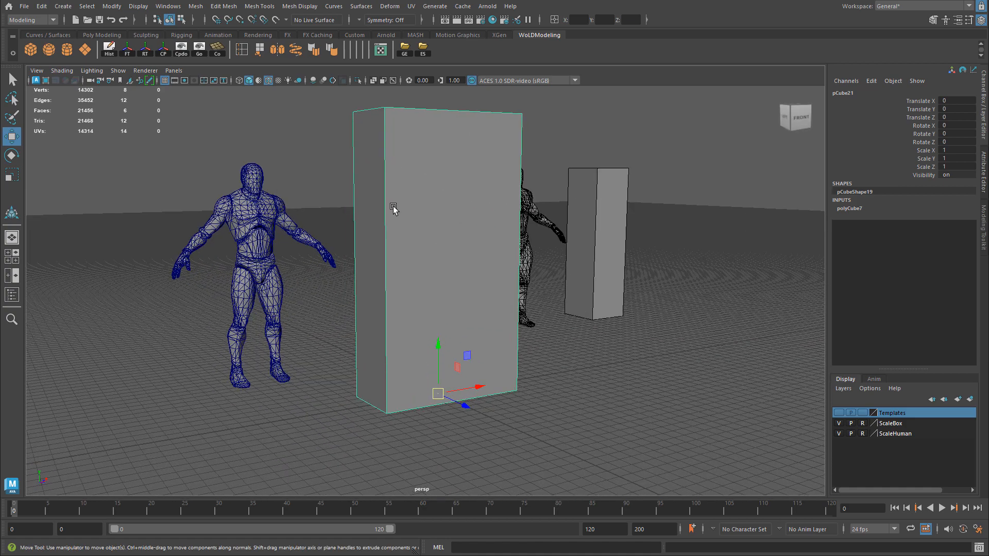
pyautogui.click(984, 224)
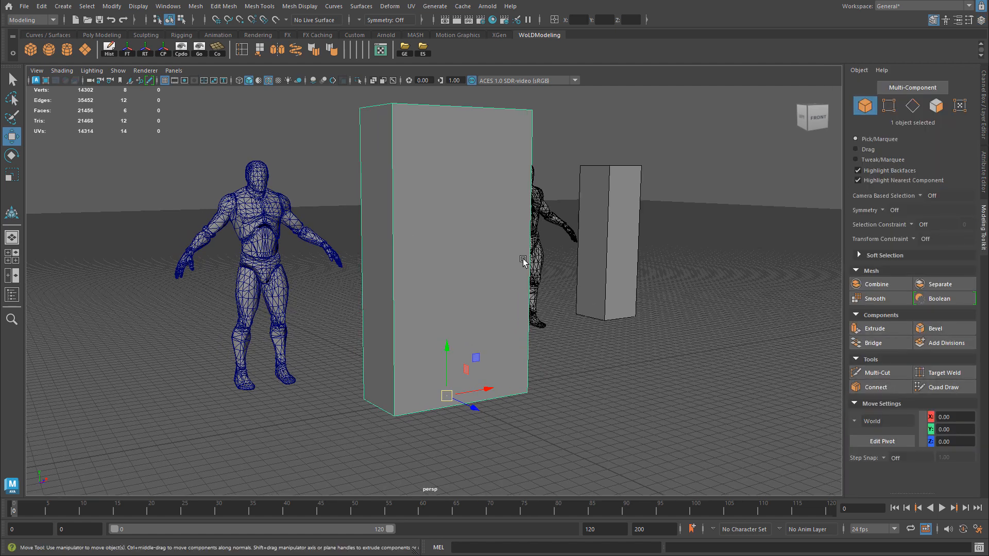
# Step: Connect the bookshelf cube's four vertical edges with 4 segments to divide it into five shelf sections
pyautogui.keyDown('alt'); pyautogui.moveTo(530, 260); pyautogui.dragTo(494, 255); pyautogui.keyUp('alt')
pyautogui.moveTo(468, 226); pyautogui.dragTo(467, 190, button='right')
pyautogui.moveTo(226, 157); pyautogui.dragTo(662, 214)
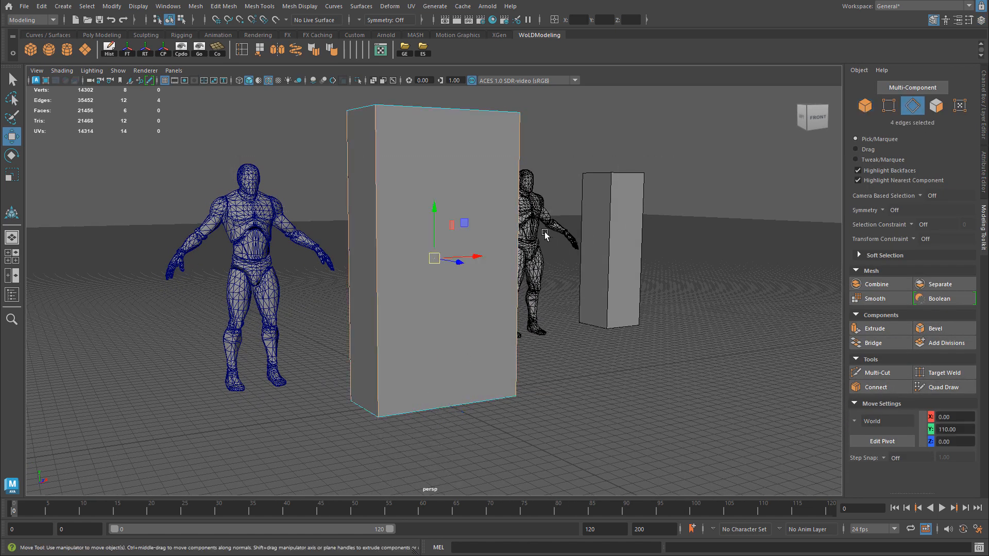
pyautogui.keyDown('alt'); pyautogui.moveTo(545, 235); pyautogui.dragTo(412, 229); pyautogui.keyUp('alt')
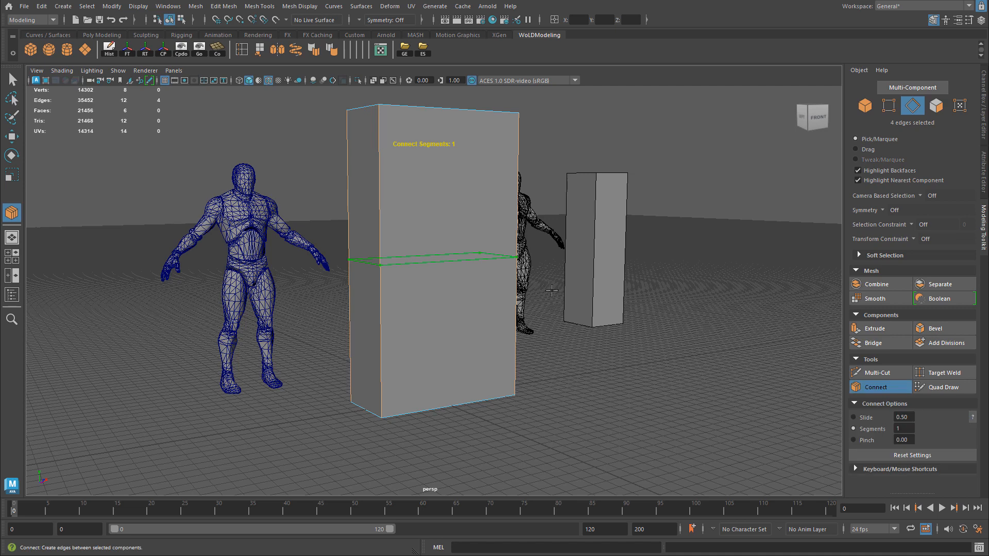
pyautogui.keyDown('ctrl'); pyautogui.moveTo(550, 295); pyautogui.dragTo(574, 293, button='middle'); pyautogui.keyUp('ctrl')
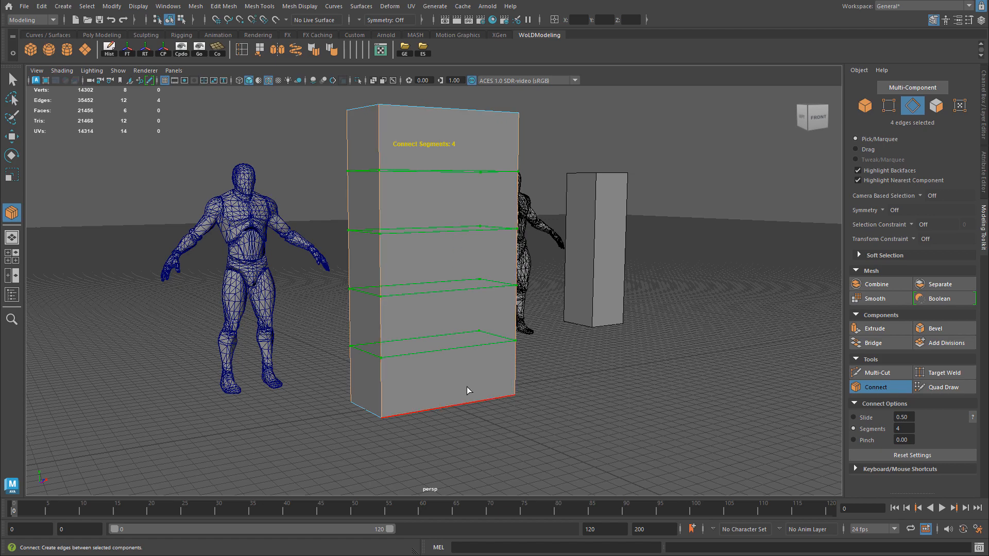
pyautogui.keyDown('alt'); pyautogui.moveTo(655, 349); pyautogui.dragTo(668, 347); pyautogui.keyUp('alt')
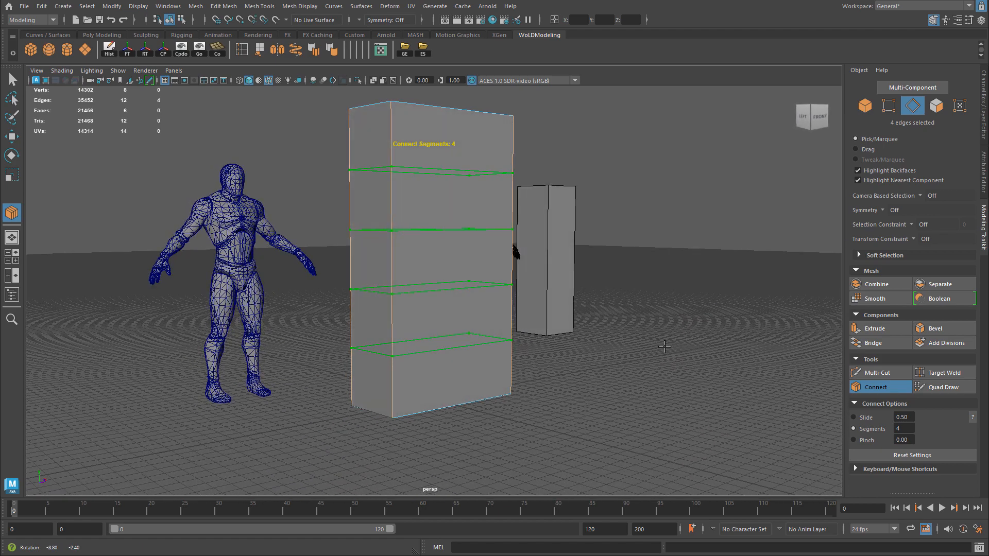
pyautogui.keyDown('alt'); pyautogui.moveTo(527, 310); pyautogui.dragTo(601, 312, button='right'); pyautogui.keyUp('alt')
pyautogui.keyDown('alt'); pyautogui.moveTo(600, 313); pyautogui.dragTo(548, 333); pyautogui.keyUp('alt')
pyautogui.press('w')
# Step: Extrude the five front faces of the bookshelf together with an offset of about 3.8
pyautogui.moveTo(428, 210); pyautogui.dragTo(433, 235, button='right')
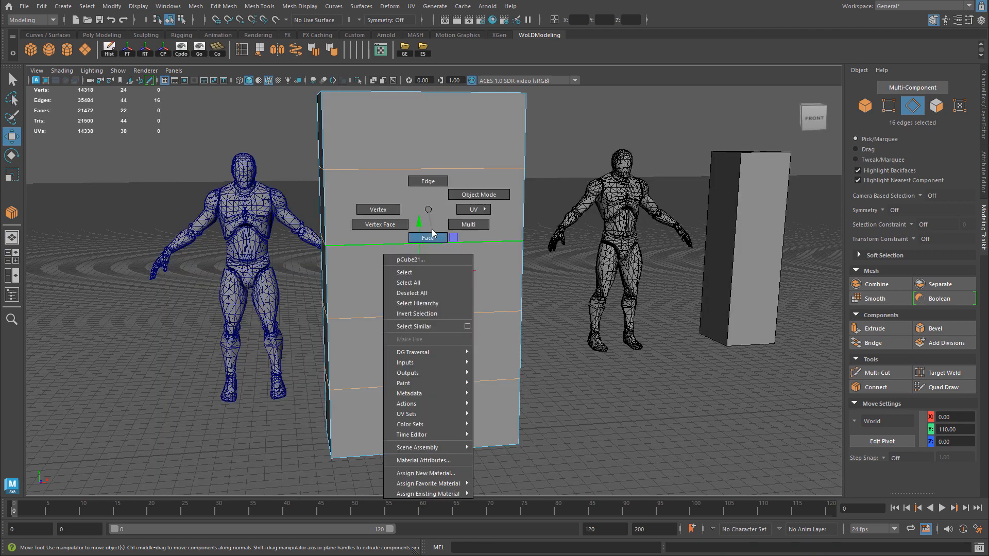
pyautogui.click(438, 150)
pyautogui.keyDown('shift'); pyautogui.click(457, 207); pyautogui.keyUp('shift')
pyautogui.keyDown('shift'); pyautogui.click(462, 281); pyautogui.keyUp('shift')
pyautogui.keyDown('shift'); pyautogui.click(464, 341); pyautogui.keyUp('shift')
pyautogui.keyDown('shift'); pyautogui.click(472, 406); pyautogui.keyUp('shift')
pyautogui.keyDown('alt'); pyautogui.moveTo(469, 363); pyautogui.dragTo(490, 357); pyautogui.keyUp('alt')
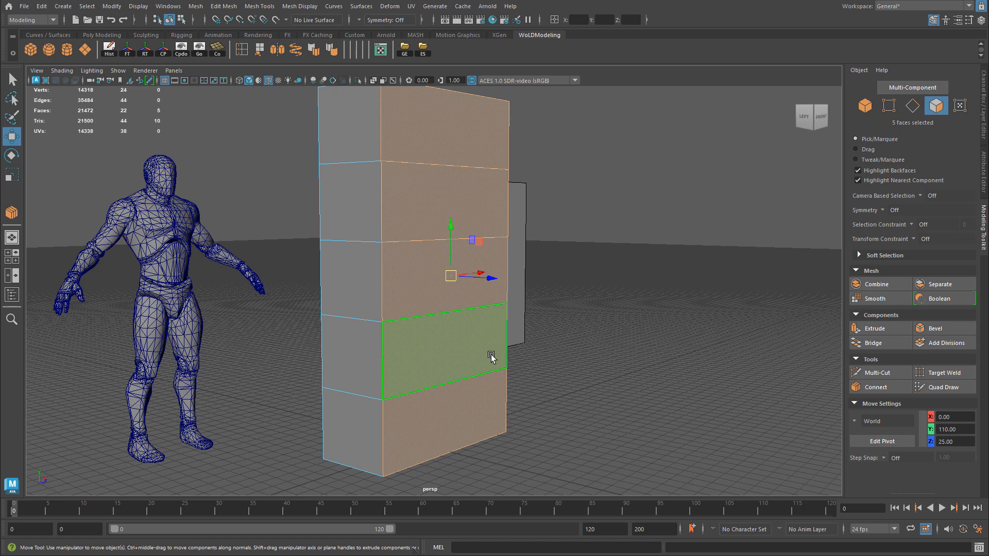
pyautogui.keyDown('alt'); pyautogui.moveTo(509, 350); pyautogui.dragTo(458, 346); pyautogui.keyUp('alt')
pyautogui.keyDown('alt'); pyautogui.moveTo(343, 124); pyautogui.dragTo(345, 207, button='middle'); pyautogui.keyUp('alt')
pyautogui.keyDown('alt'); pyautogui.moveTo(345, 207); pyautogui.dragTo(317, 211); pyautogui.keyUp('alt')
pyautogui.keyDown('alt'); pyautogui.moveTo(316, 211); pyautogui.dragTo(297, 134, button='right'); pyautogui.keyUp('alt')
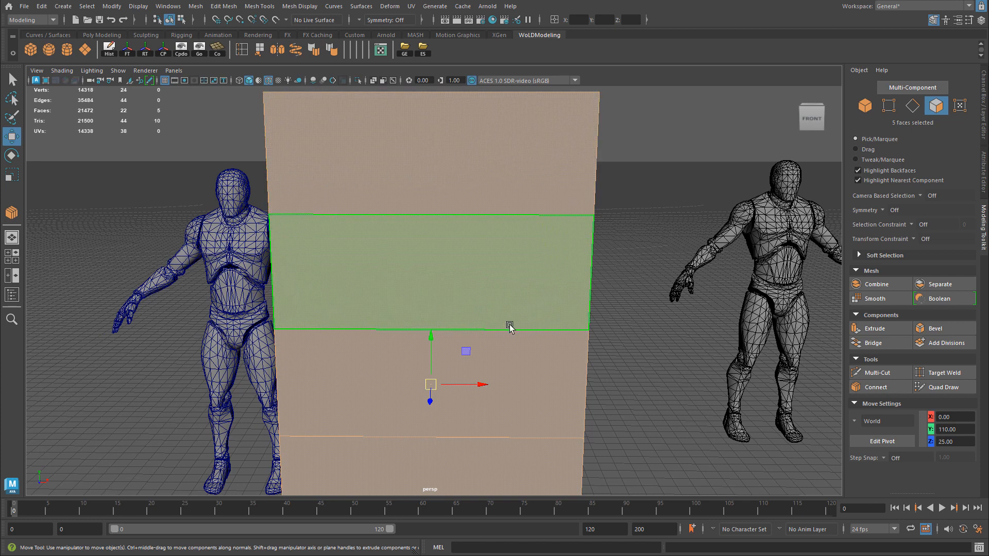
pyautogui.keyDown('alt'); pyautogui.moveTo(457, 311); pyautogui.dragTo(590, 316); pyautogui.keyUp('alt')
pyautogui.keyDown('alt'); pyautogui.moveTo(591, 316); pyautogui.dragTo(611, 335, button='right'); pyautogui.keyUp('alt')
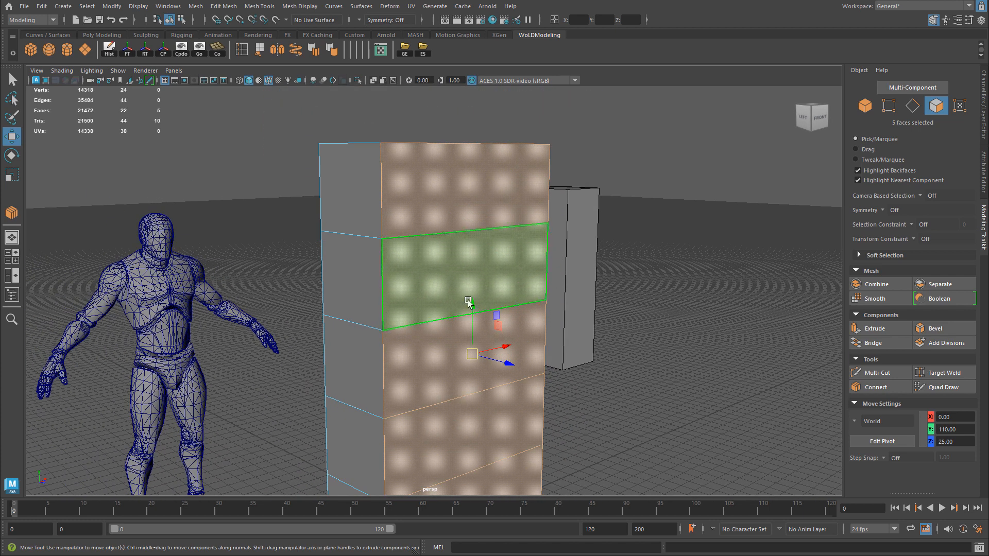
pyautogui.keyDown('alt'); pyautogui.moveTo(554, 330); pyautogui.dragTo(539, 311, button='middle'); pyautogui.keyUp('alt')
pyautogui.keyDown('alt'); pyautogui.moveTo(539, 311); pyautogui.dragTo(485, 299); pyautogui.keyUp('alt')
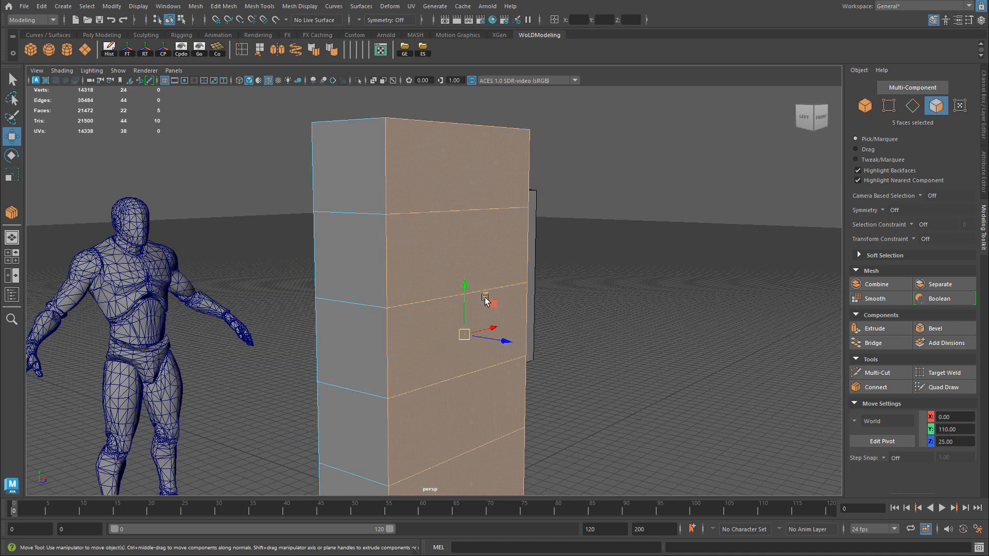
pyautogui.hotkey('ctrl', 'e')
pyautogui.moveTo(733, 156); pyautogui.dragTo(751, 156)
pyautogui.keyDown('alt'); pyautogui.moveTo(659, 191); pyautogui.dragTo(546, 261); pyautogui.keyUp('alt')
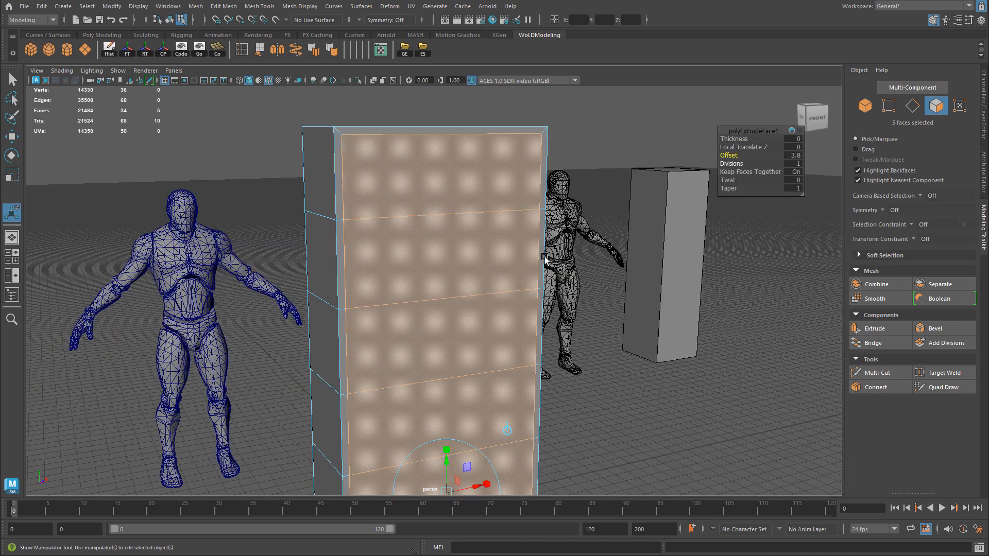
# Step: Turn off Keep Faces Together for the extrusion so each shelf face is inset separately
pyautogui.click(799, 174)
pyautogui.keyDown('alt'); pyautogui.moveTo(542, 221); pyautogui.dragTo(470, 247); pyautogui.keyUp('alt')
pyautogui.scroll(3, 447, 201)
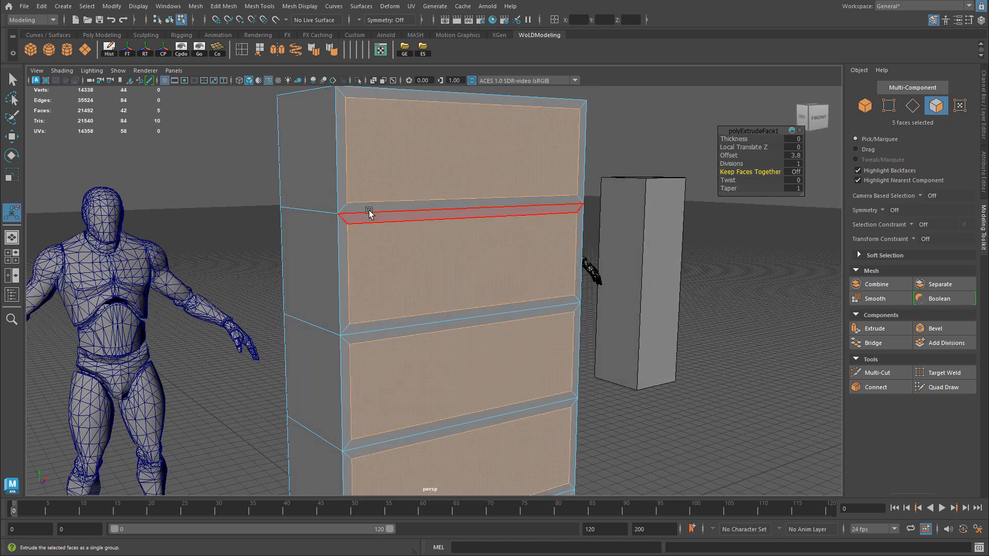
pyautogui.keyDown('alt'); pyautogui.moveTo(371, 214); pyautogui.dragTo(393, 122); pyautogui.keyUp('alt')
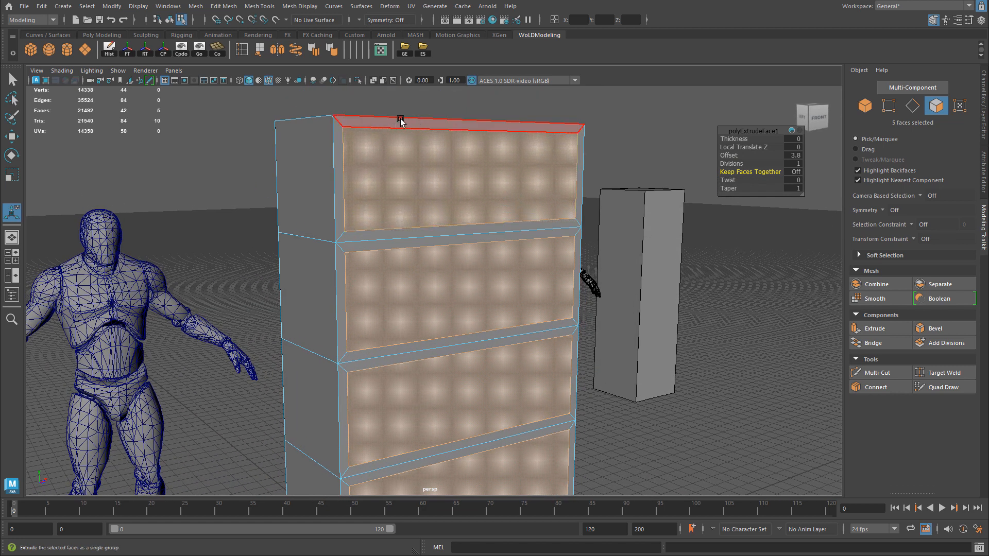
# Step: Try an offset of 3 on the inset shelf faces and settle on an offset of 4
pyautogui.click(796, 156)
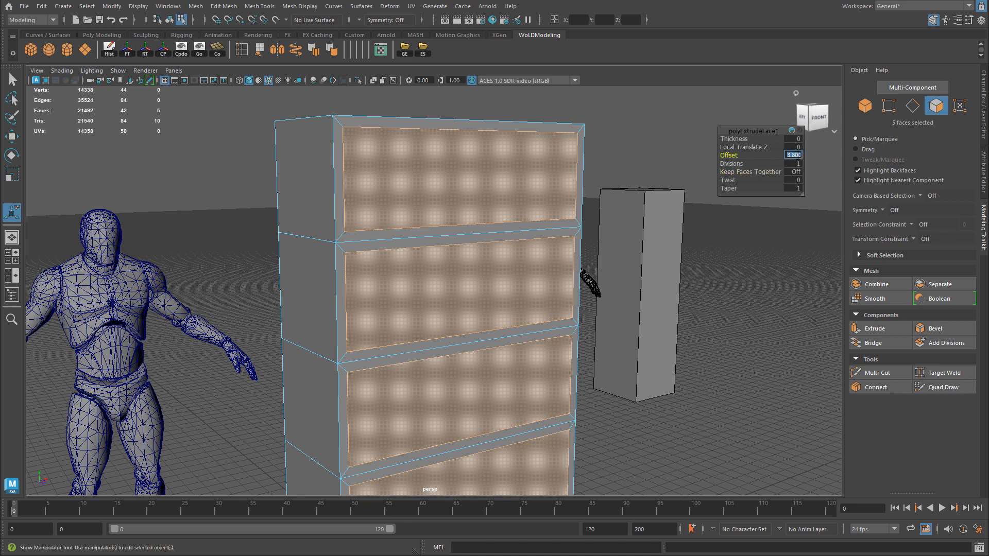
pyautogui.write('3')
pyautogui.press('Return')
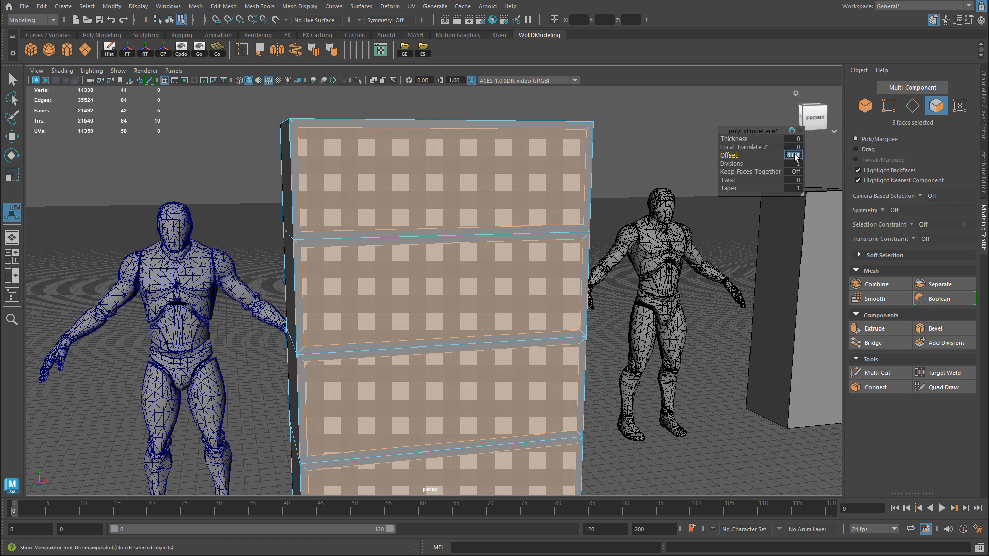
pyautogui.write('4')
pyautogui.press('Return')
pyautogui.moveTo(369, 223)
pyautogui.keyDown('alt'); pyautogui.mouseDown()
pyautogui.moveTo(360, 221)
pyautogui.moveTo(371, 220)
pyautogui.mouseUp(); pyautogui.keyUp('alt')
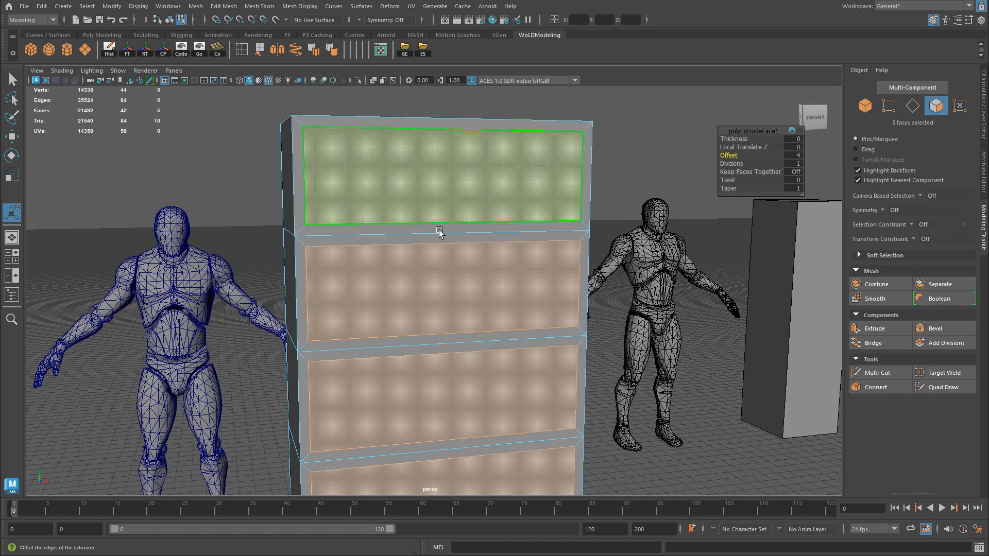
# Step: Examine the thickness of the bookshelf's bottom border and shelf dividers in the perspective and front views
pyautogui.keyDown('alt'); pyautogui.moveTo(466, 442); pyautogui.dragTo(442, 256, button='middle'); pyautogui.keyUp('alt')
pyautogui.keyDown('alt'); pyautogui.moveTo(441, 256); pyautogui.dragTo(460, 263); pyautogui.keyUp('alt')
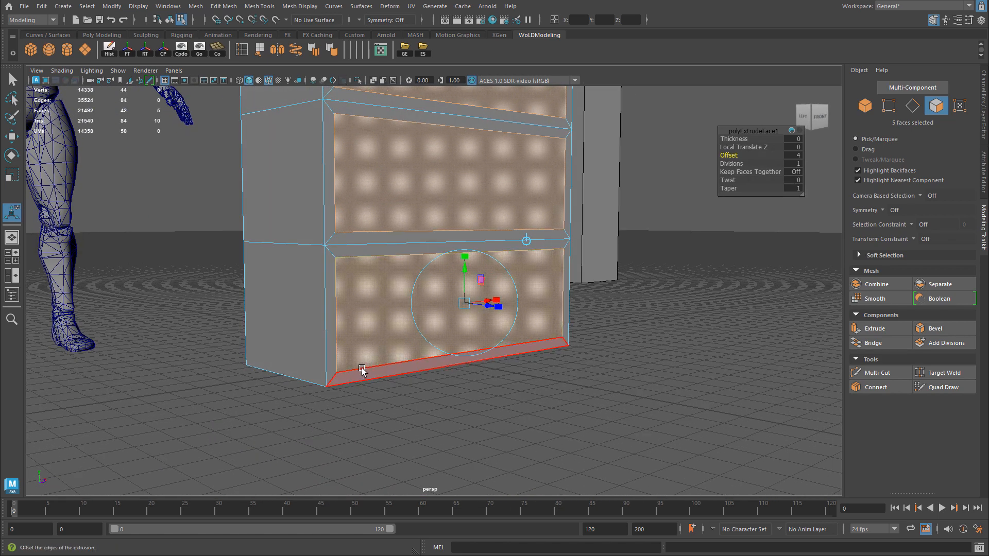
pyautogui.keyDown('alt'); pyautogui.moveTo(415, 235); pyautogui.dragTo(378, 237); pyautogui.keyUp('alt')
pyautogui.press('space')
pyautogui.press('space')
pyautogui.keyDown('alt'); pyautogui.moveTo(47, 244); pyautogui.dragTo(210, 289, button='middle'); pyautogui.keyUp('alt')
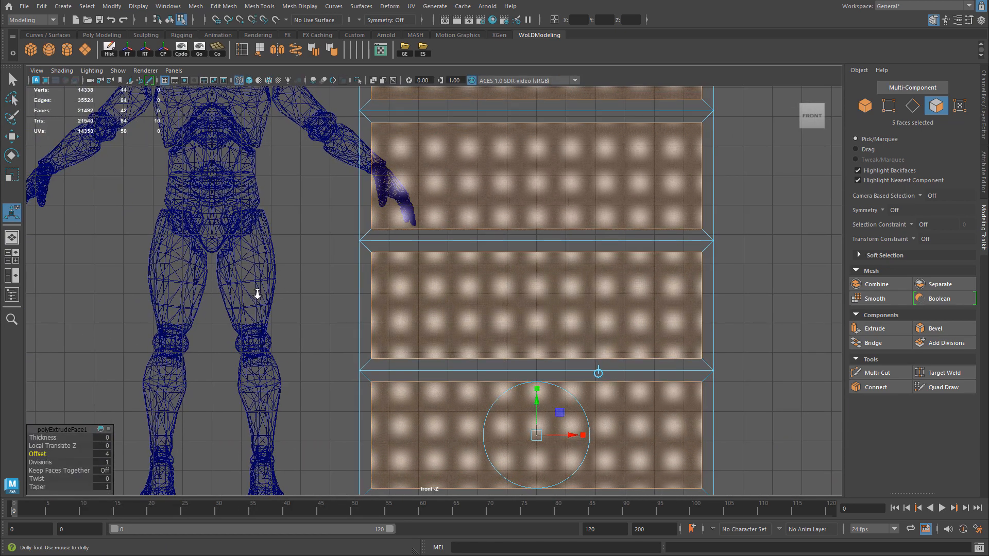
pyautogui.keyDown('alt'); pyautogui.moveTo(210, 289); pyautogui.dragTo(344, 271, button='right'); pyautogui.keyUp('alt')
# Step: Extrude the five inset faces about 43.37 units inward to hollow out the shelf compartments
pyautogui.press('space')
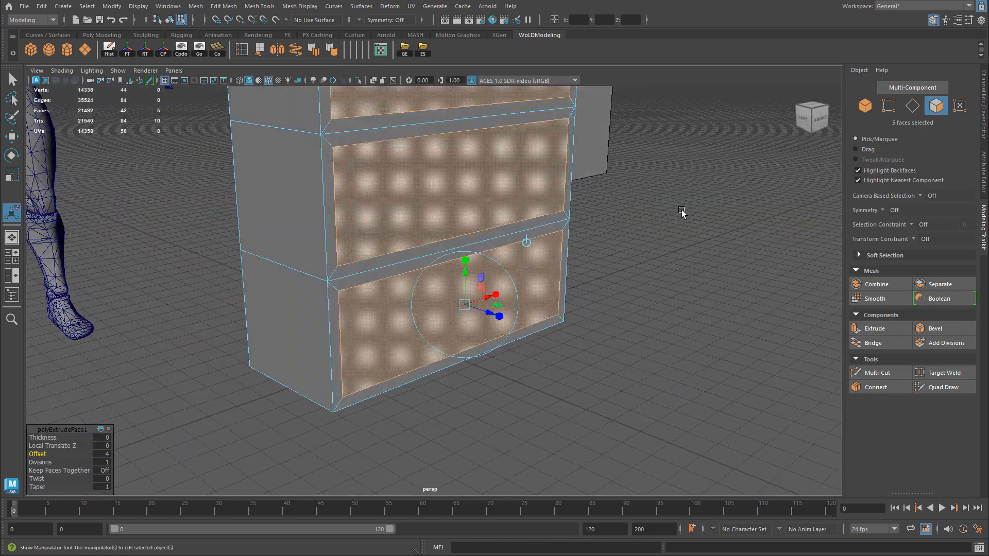
pyautogui.scroll(-5, 681, 209)
pyautogui.hotkey('ctrl', 'e')
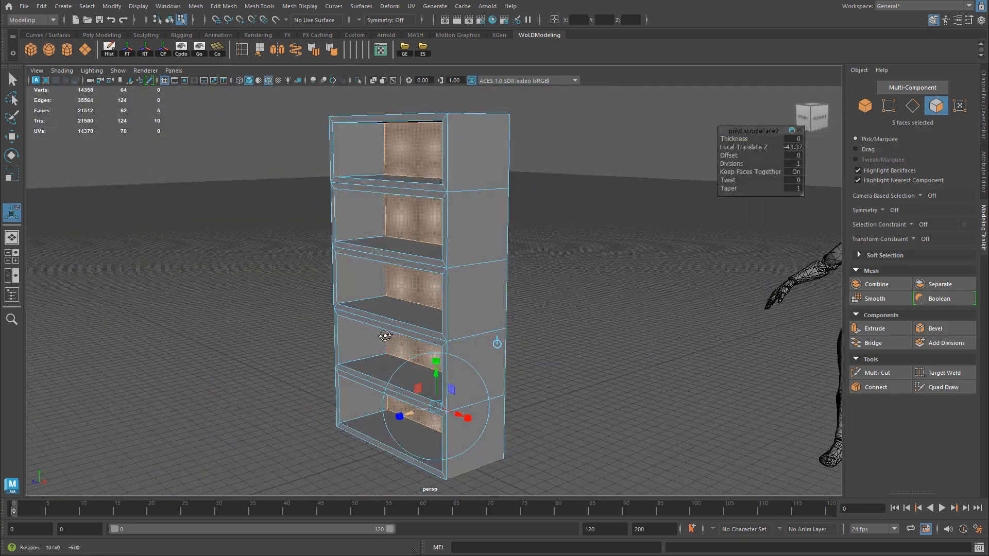
# Step: In the side view, move the compartments' five back faces toward the bookshelf's rear, to about -21.35 in Z
pyautogui.press('space')
pyautogui.press('space')
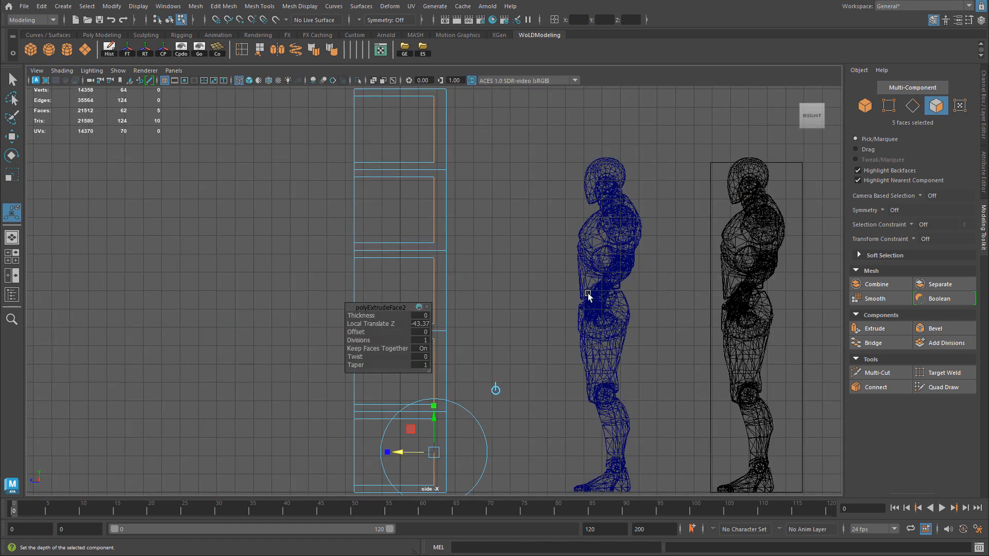
pyautogui.scroll(3, 616, 299)
pyautogui.keyDown('alt'); pyautogui.moveTo(527, 412); pyautogui.dragTo(622, 271, button='middle'); pyautogui.keyUp('alt')
pyautogui.press('w')
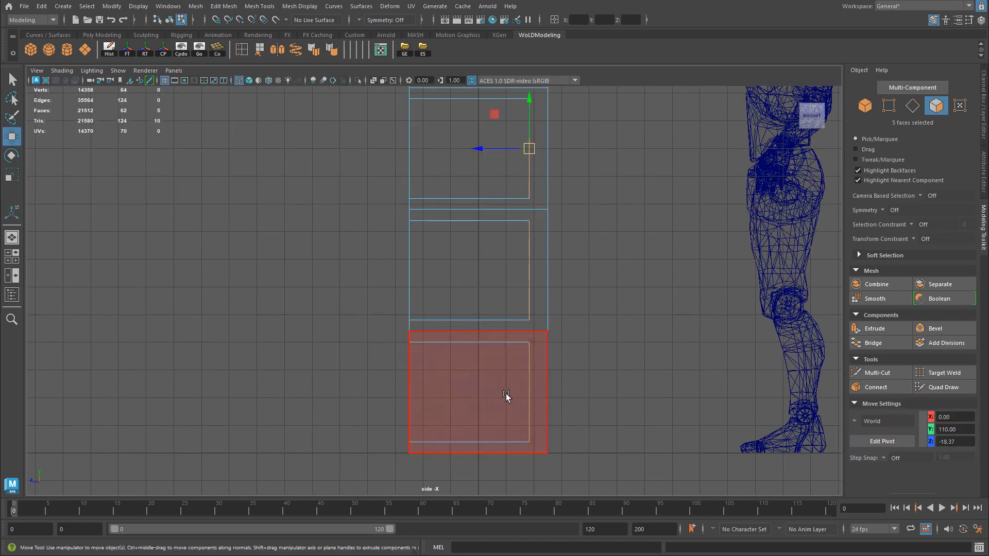
pyautogui.moveTo(511, 156); pyautogui.dragTo(516, 152)
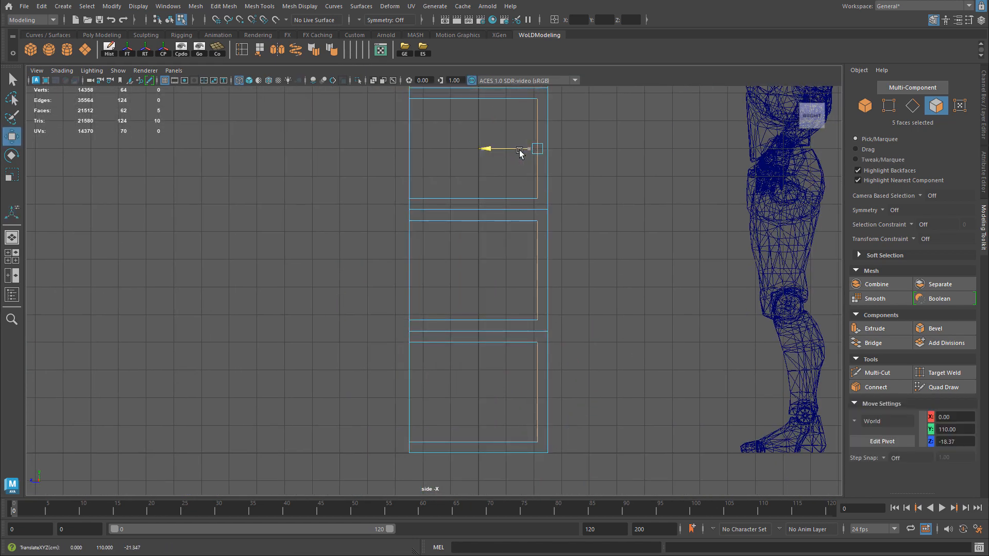
pyautogui.press('space')
pyautogui.press('space')
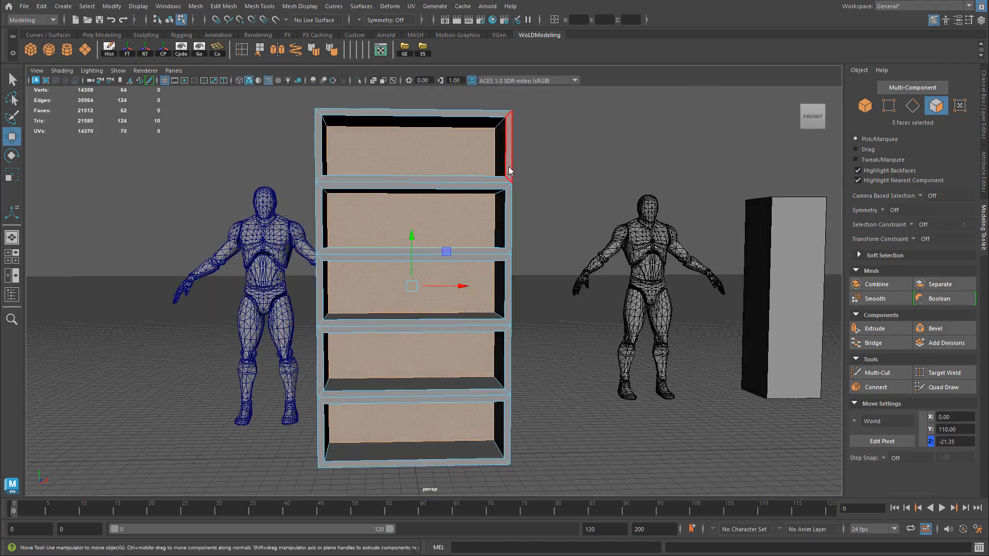
# Step: Select the whole bookshelf as an object and export it as FBX, replacing bookshelf.fbx in the Tests folder
pyautogui.press('F8')
pyautogui.click(536, 154)
pyautogui.keyDown('alt'); pyautogui.moveTo(536, 154); pyautogui.dragTo(533, 259); pyautogui.keyUp('alt')
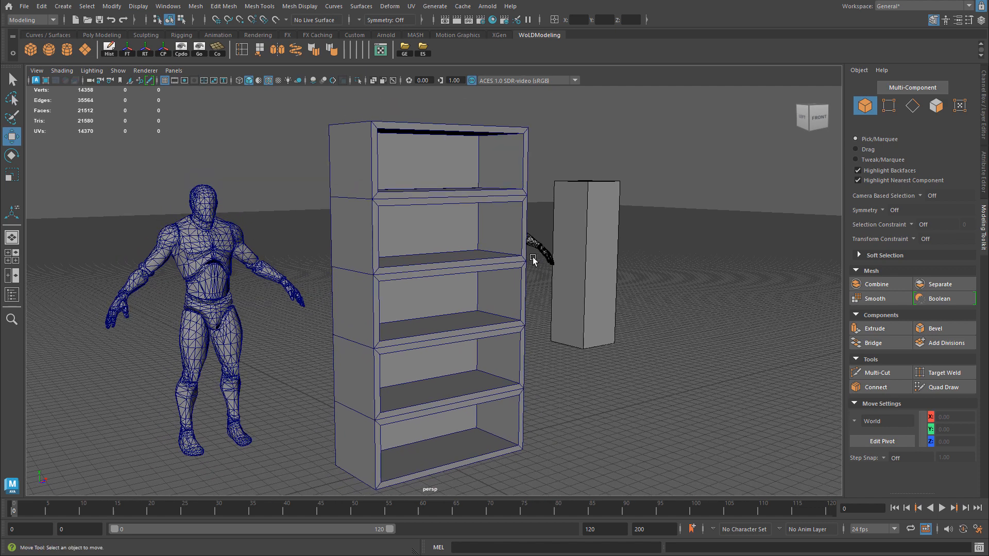
pyautogui.keyDown('alt'); pyautogui.moveTo(375, 191); pyautogui.dragTo(410, 185); pyautogui.keyUp('alt')
pyautogui.click(412, 185)
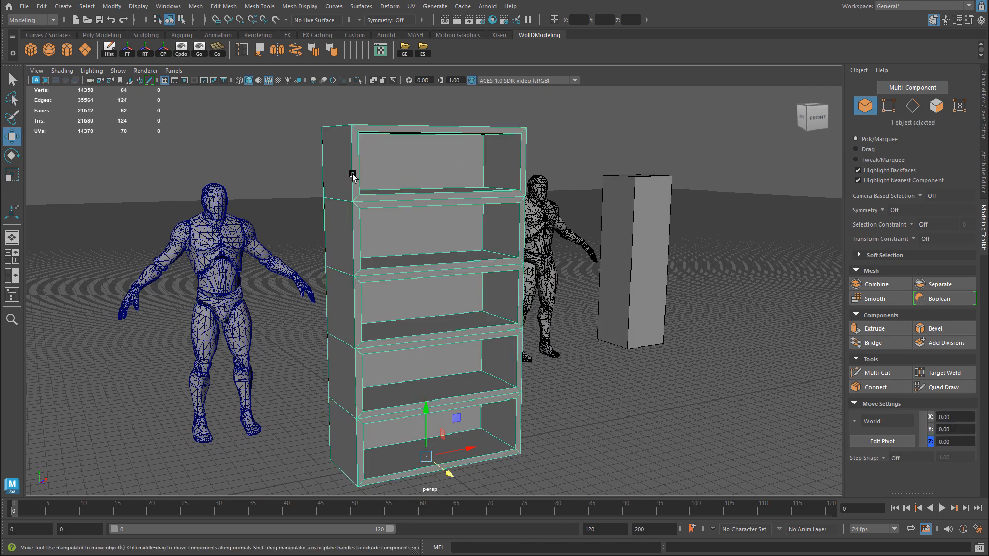
pyautogui.keyDown('alt'); pyautogui.moveTo(410, 197); pyautogui.dragTo(420, 214, button='right'); pyautogui.keyUp('alt')
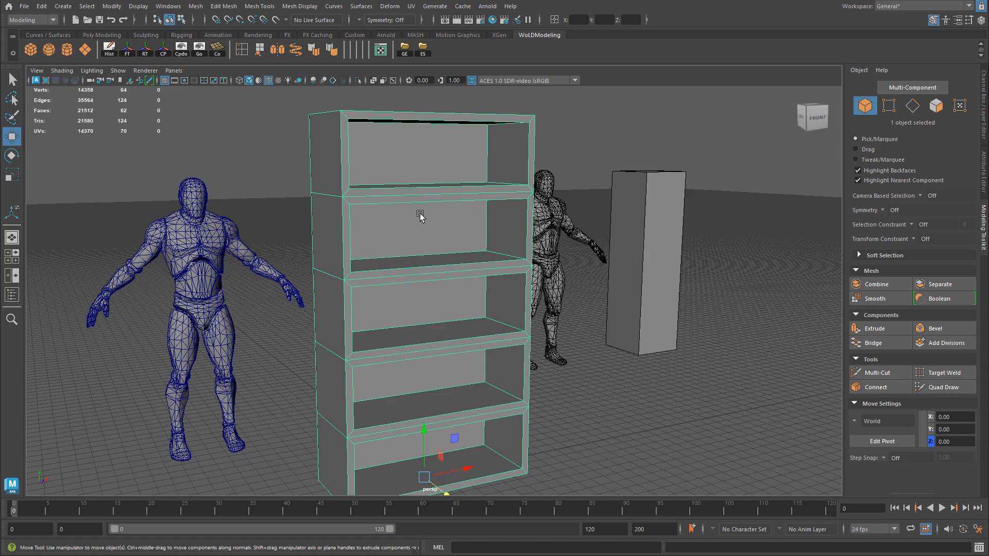
pyautogui.keyDown('alt'); pyautogui.moveTo(468, 232); pyautogui.dragTo(532, 215); pyautogui.keyUp('alt')
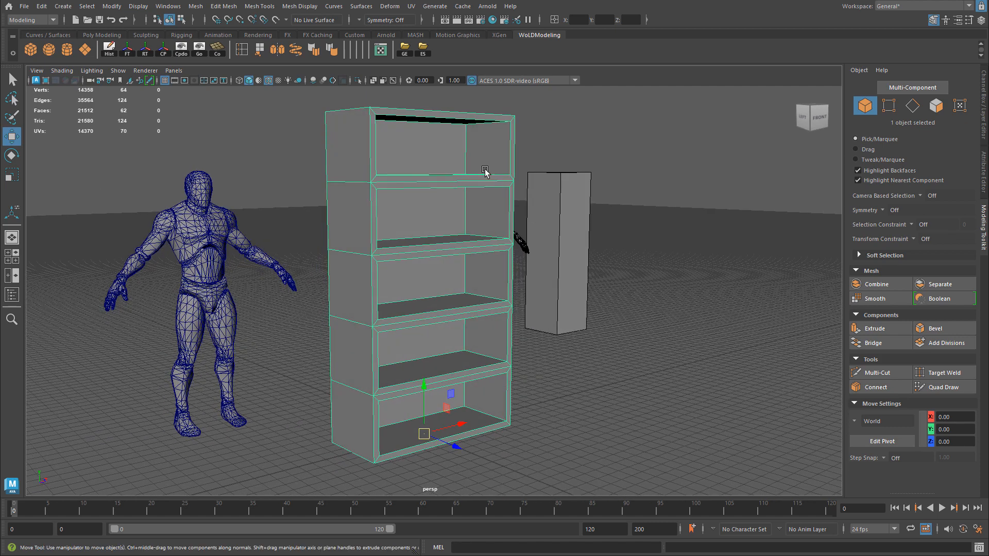
pyautogui.click(423, 49)
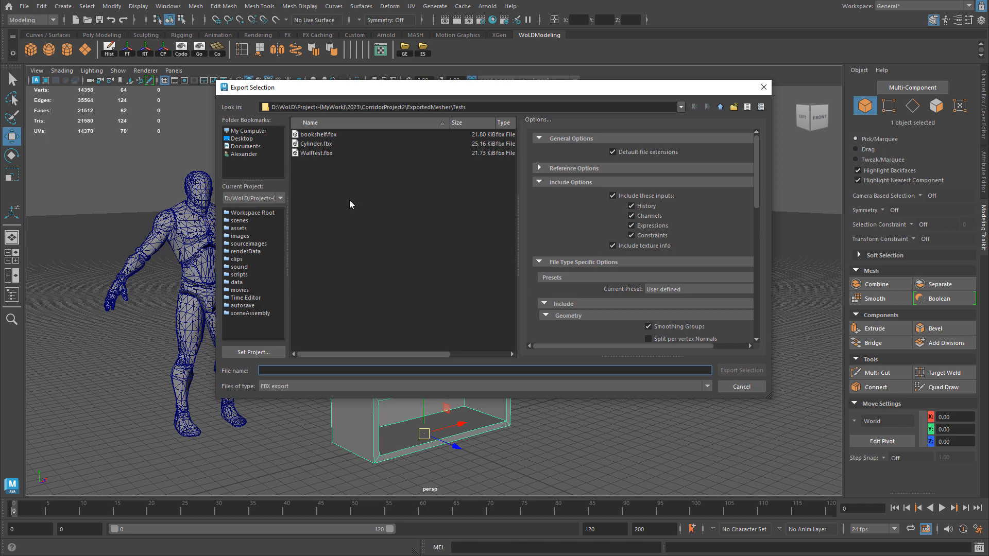
pyautogui.doubleClick(318, 135)
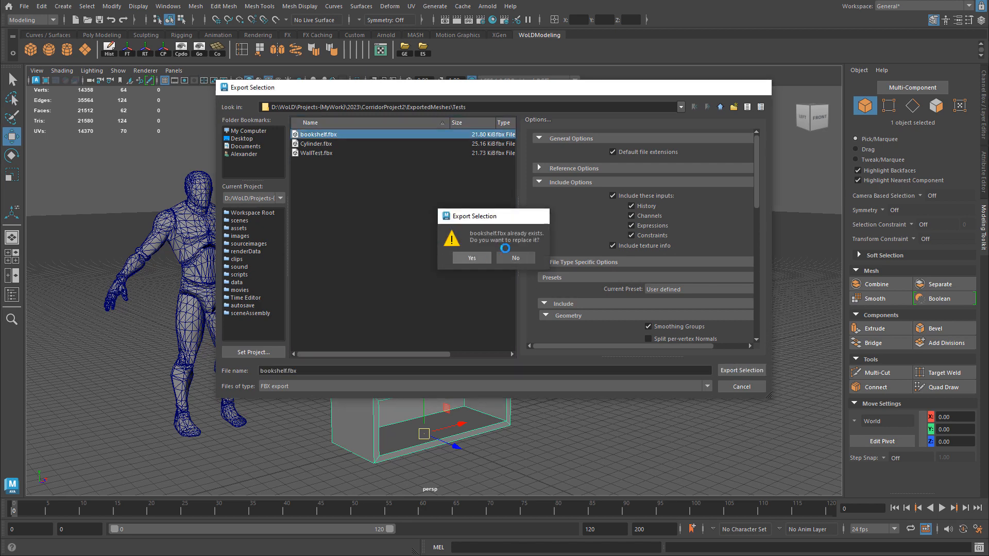
pyautogui.click(478, 258)
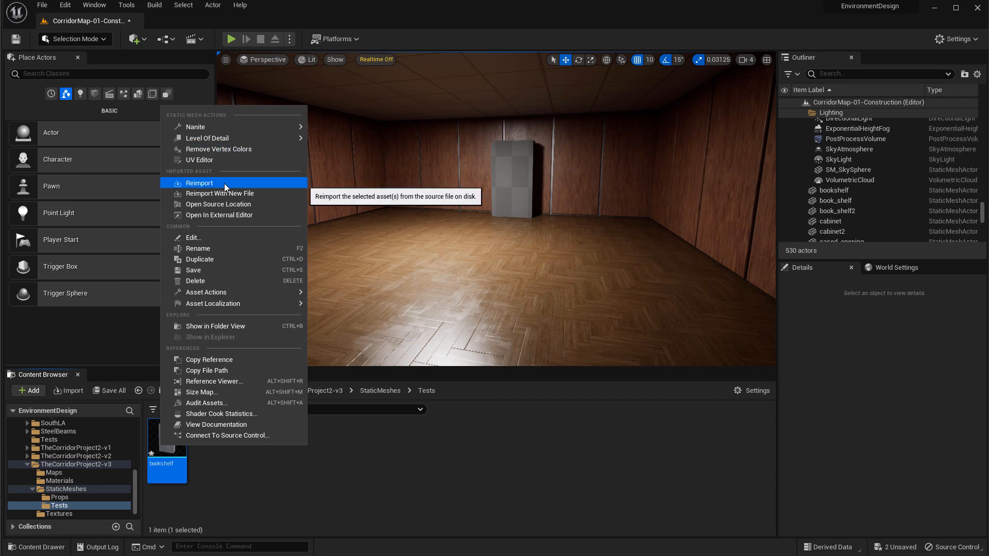
# Step: Switch to Unreal Editor, reimport the bookshelf static mesh from its source file, and frame it in the level
pyautogui.click(224, 183)
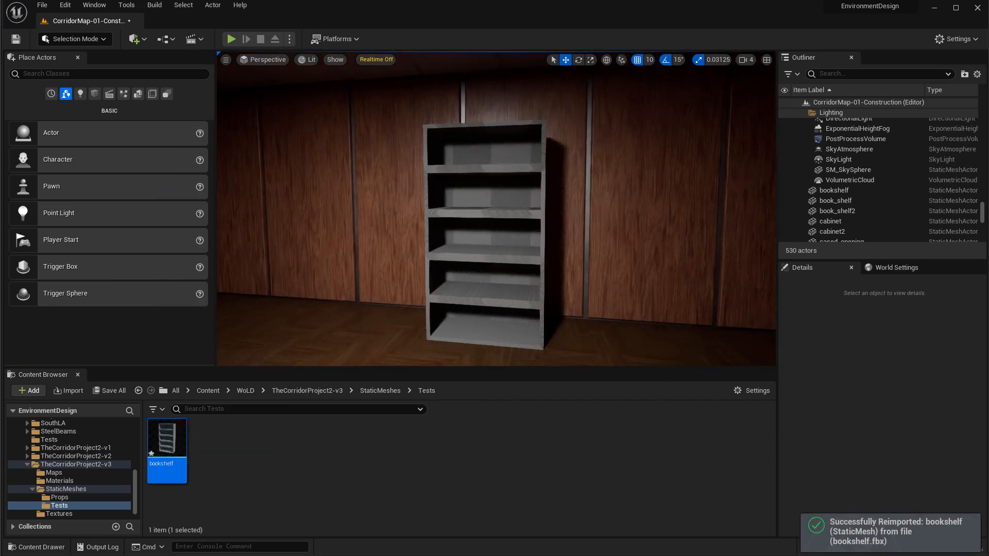
pyautogui.moveTo(494, 208); pyautogui.dragTo(491, 217, button='right')
pyautogui.press('s')
# Step: Play the level from the floor in front of the bookshelf and compare the shelves with the character's scale
pyautogui.rightClick(445, 342)
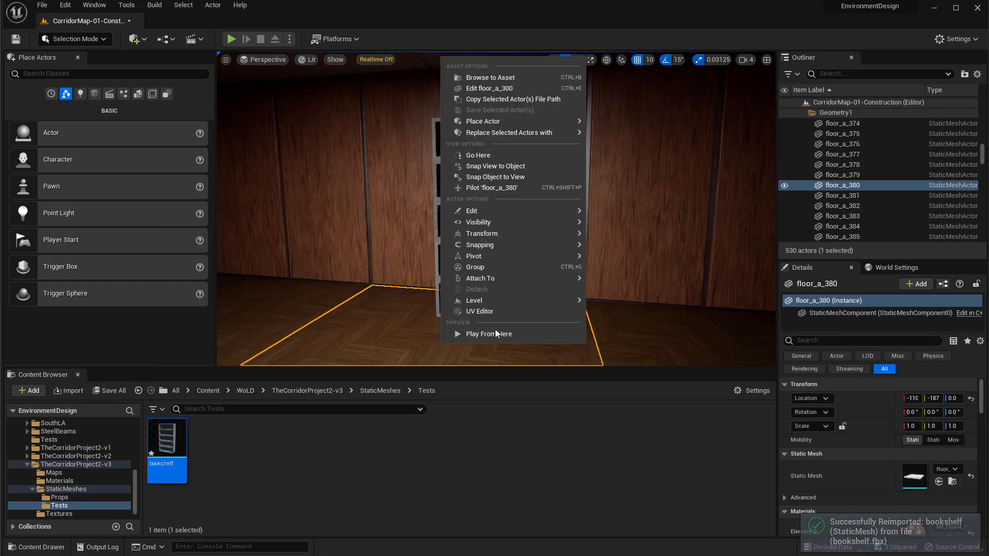
pyautogui.click(496, 333)
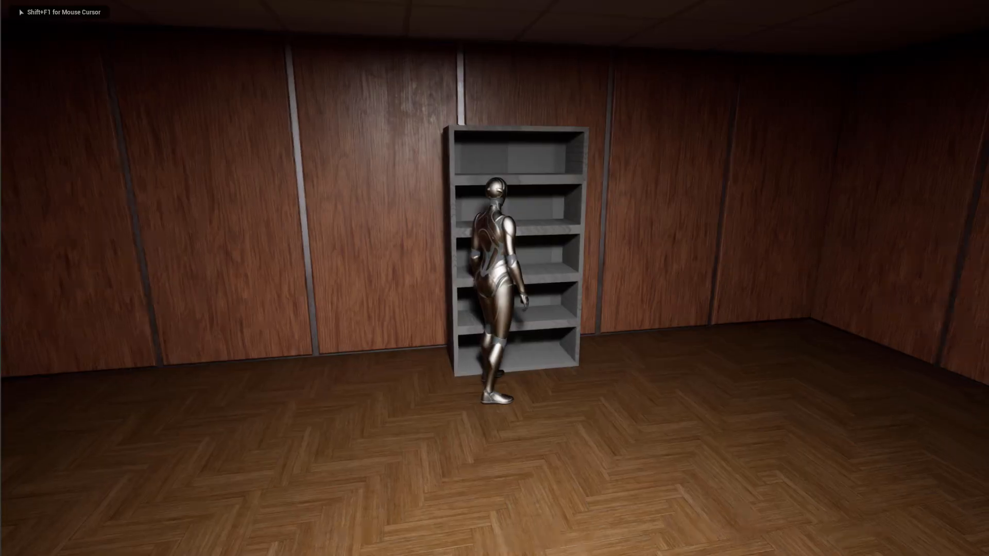
pyautogui.press('d')
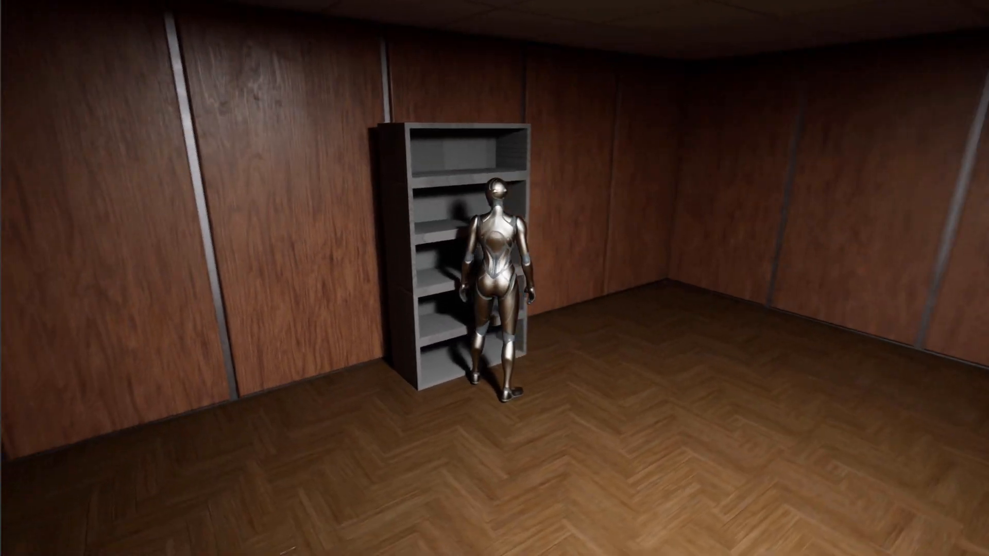
pyautogui.press('Escape')
# Step: Inspect the reimported bookshelf up close and compare its shelf thickness with the wooden bookcase reference photo
pyautogui.click(463, 178)
pyautogui.moveTo(525, 207); pyautogui.dragTo(474, 193, button='right')
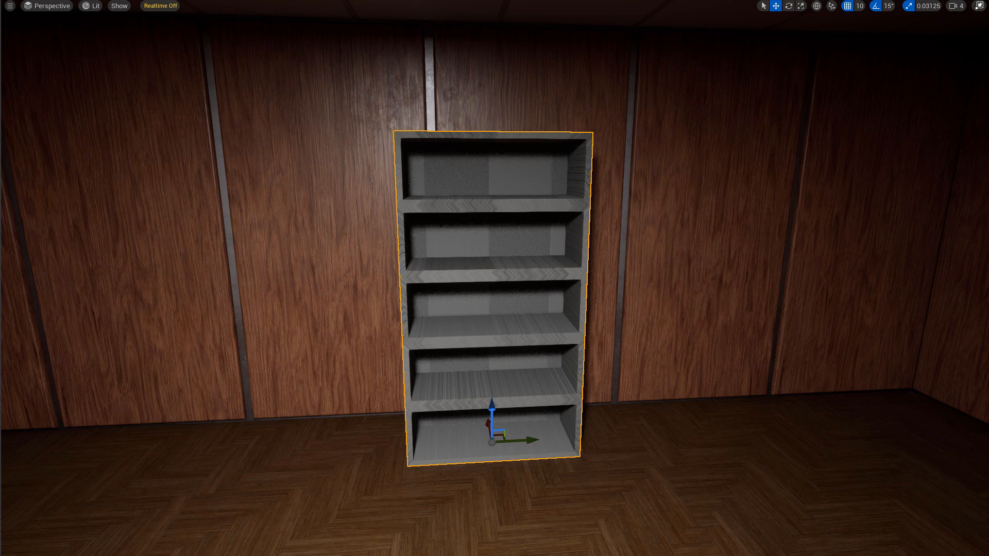
pyautogui.hotkey('alt', 'Tab')
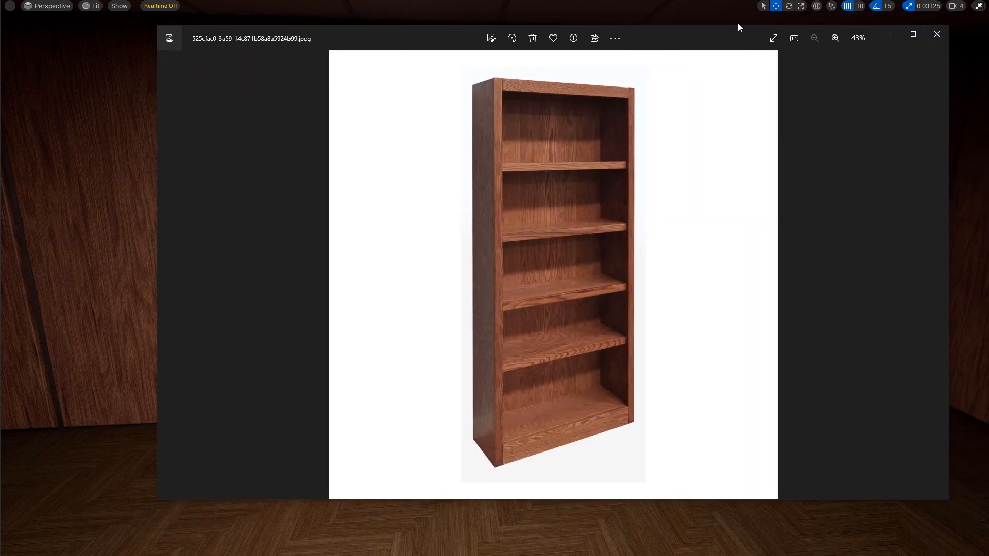
# Step: Switch to Maya, undo back to the inset extrusion of the five shelf faces, and set its offset to 5
pyautogui.hotkey('alt', 'Tab')
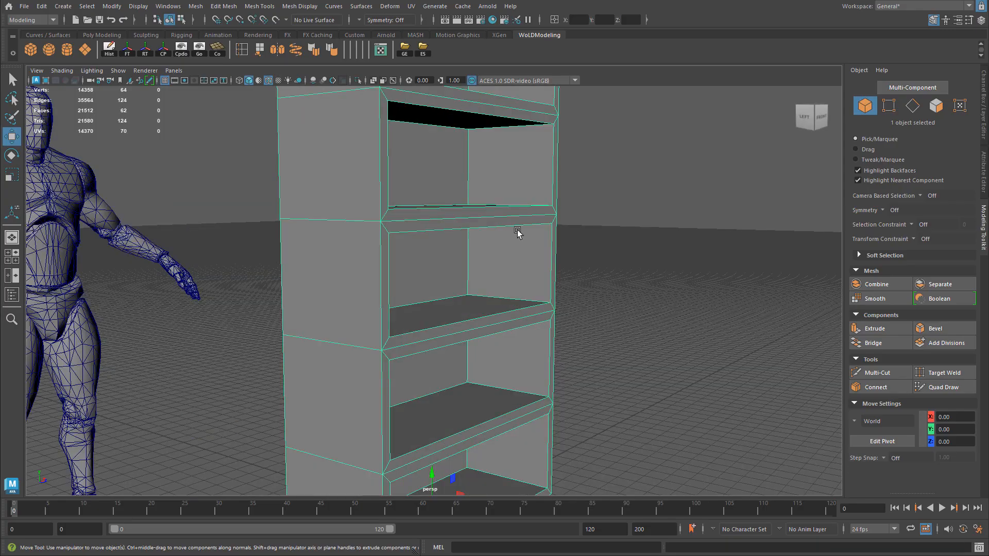
pyautogui.doubleClick(532, 236)
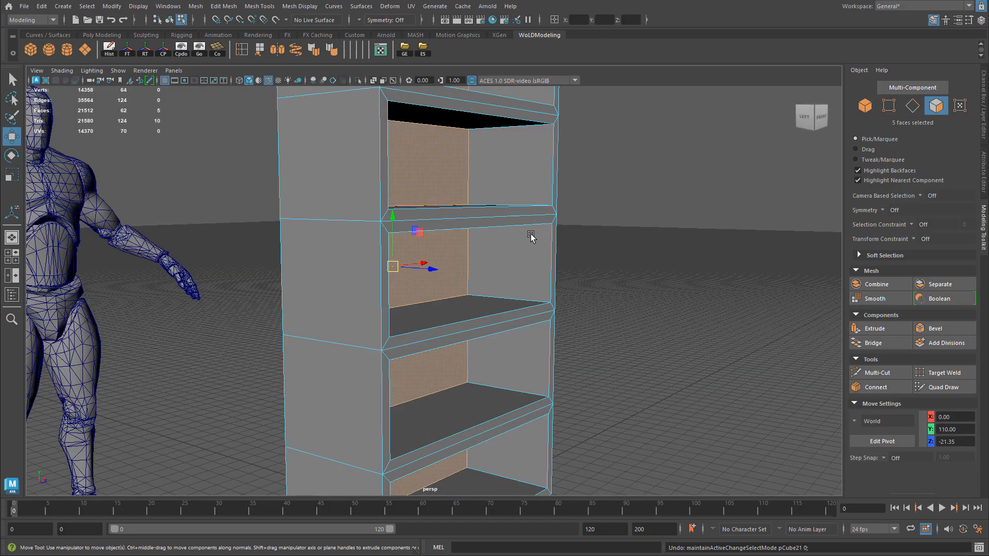
pyautogui.hotkey('ctrl', 'e')
pyautogui.keyDown('alt'); pyautogui.moveTo(560, 261); pyautogui.dragTo(550, 226); pyautogui.keyUp('alt')
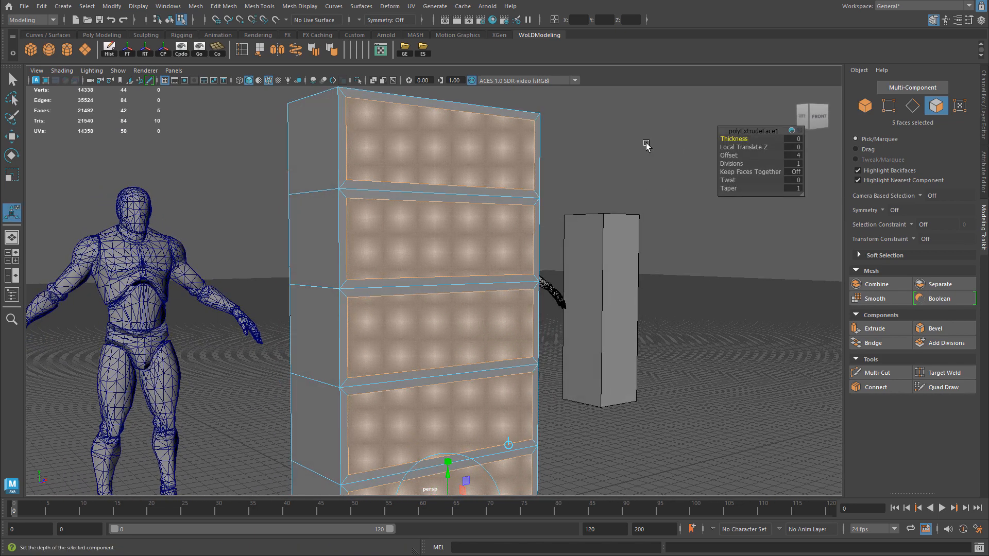
pyautogui.keyDown('alt'); pyautogui.moveTo(518, 196); pyautogui.dragTo(583, 214, button='right'); pyautogui.keyUp('alt')
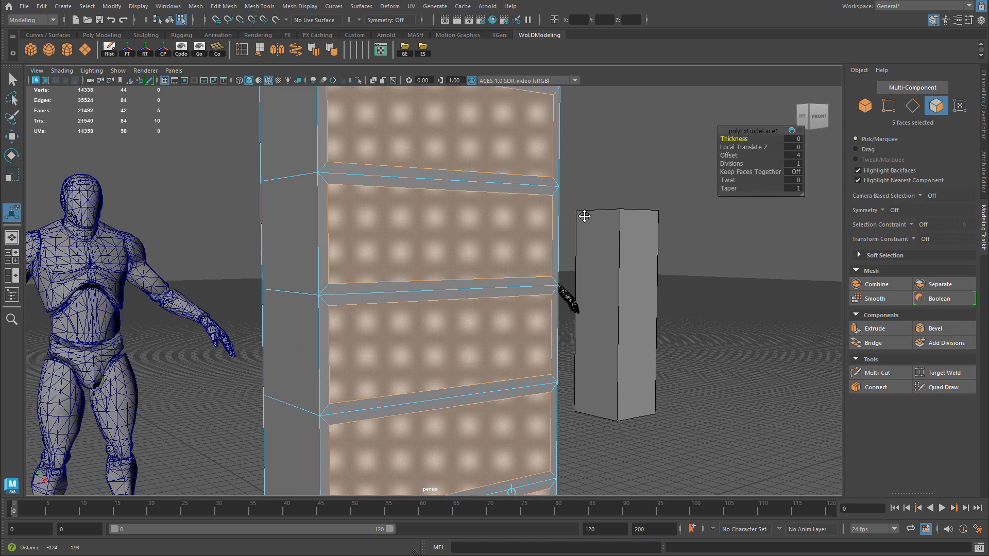
pyautogui.keyDown('alt'); pyautogui.moveTo(582, 214); pyautogui.dragTo(585, 235, button='middle'); pyautogui.keyUp('alt')
pyautogui.click(797, 156)
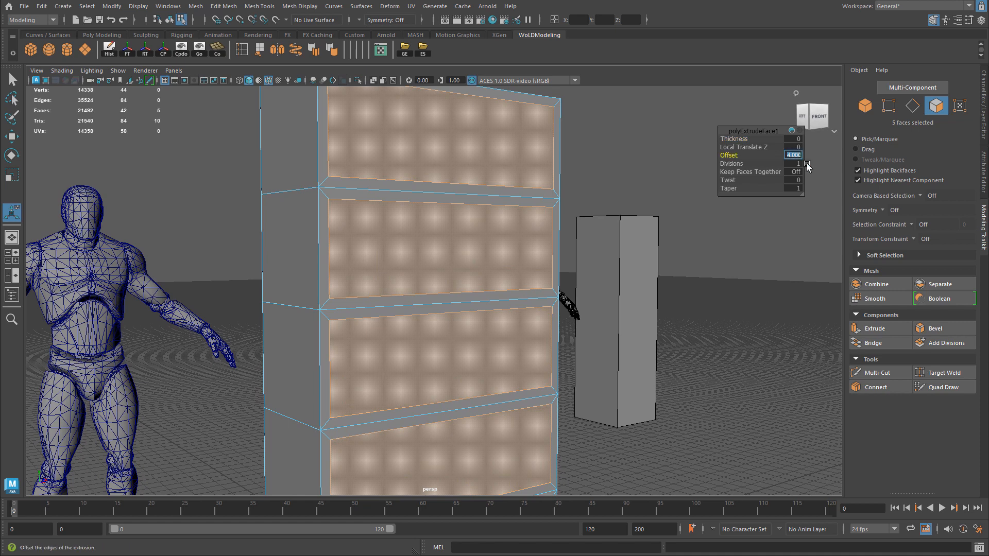
pyautogui.write('5')
pyautogui.keyDown('alt'); pyautogui.moveTo(374, 218); pyautogui.dragTo(280, 231); pyautogui.keyUp('alt')
pyautogui.keyDown('alt'); pyautogui.moveTo(287, 158); pyautogui.dragTo(295, 179, button='middle'); pyautogui.keyUp('alt')
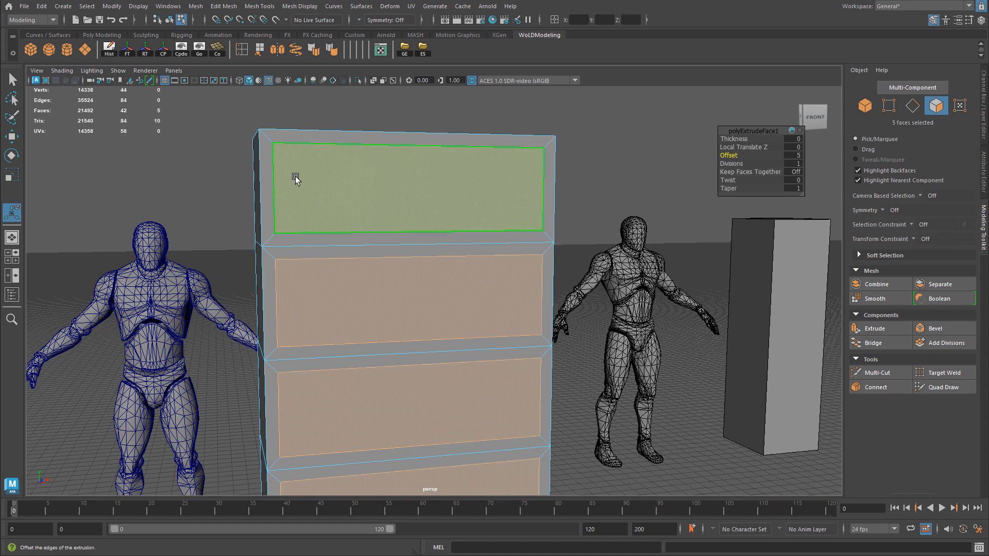
# Step: Extrude the five inset faces again, move them toward the bookshelf's rear in the side view, and return to object mode
pyautogui.keyDown('alt'); pyautogui.moveTo(330, 184); pyautogui.dragTo(608, 186); pyautogui.keyUp('alt')
pyautogui.keyDown('alt'); pyautogui.moveTo(534, 194); pyautogui.dragTo(466, 230); pyautogui.keyUp('alt')
pyautogui.hotkey('ctrl', 'e')
pyautogui.keyDown('alt'); pyautogui.moveTo(477, 271); pyautogui.dragTo(412, 296); pyautogui.keyUp('alt')
pyautogui.press('w')
pyautogui.press('space')
pyautogui.press('space')
pyautogui.moveTo(390, 150); pyautogui.dragTo(600, 214)
pyautogui.press('space')
pyautogui.press('space')
pyautogui.moveTo(498, 201); pyautogui.dragTo(546, 187, button='right')
# Step: In the front view, select all vertices of the uppermost shelf divider
pyautogui.keyDown('alt'); pyautogui.moveTo(656, 205); pyautogui.dragTo(512, 157); pyautogui.keyUp('alt')
pyautogui.keyDown('alt'); pyautogui.moveTo(451, 219); pyautogui.dragTo(488, 271); pyautogui.keyUp('alt')
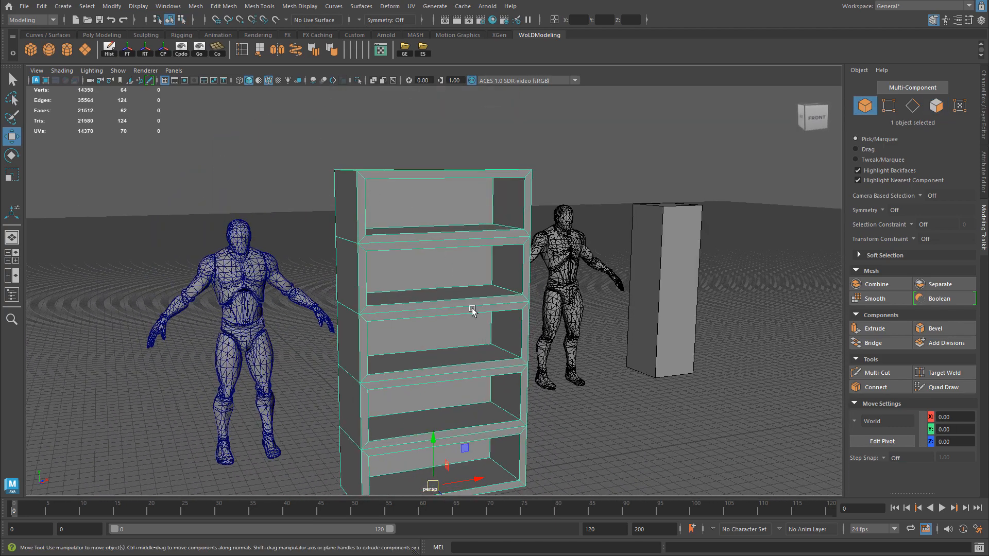
pyautogui.keyDown('alt'); pyautogui.moveTo(478, 342); pyautogui.dragTo(499, 285); pyautogui.keyUp('alt')
pyautogui.press('space')
pyautogui.press('space')
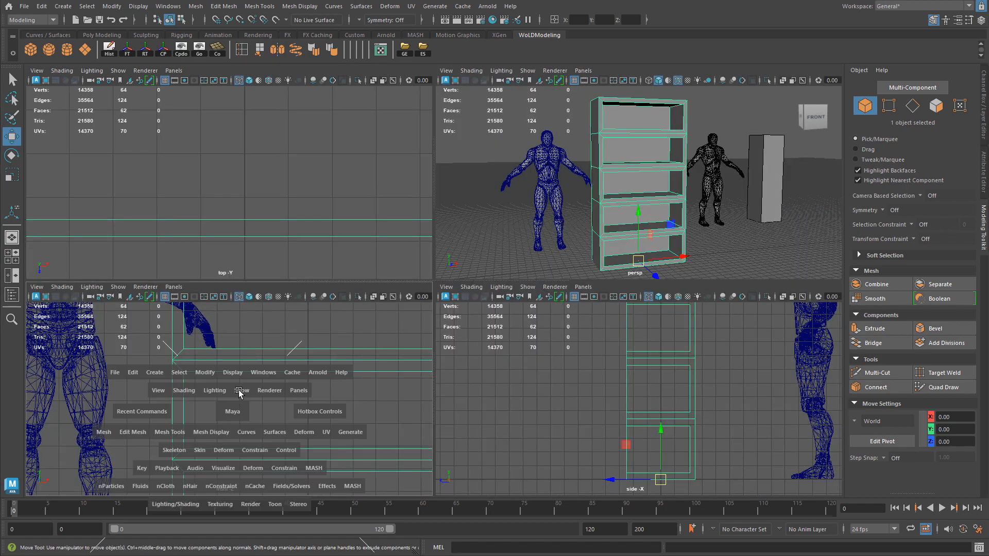
pyautogui.keyDown('alt'); pyautogui.moveTo(463, 210); pyautogui.dragTo(398, 341, button='middle'); pyautogui.keyUp('alt')
pyautogui.keyDown('alt'); pyautogui.moveTo(398, 341); pyautogui.dragTo(129, 258, button='right'); pyautogui.keyUp('alt')
pyautogui.keyDown('alt'); pyautogui.moveTo(442, 117); pyautogui.dragTo(372, 269, button='middle'); pyautogui.keyUp('alt')
pyautogui.moveTo(317, 242); pyautogui.dragTo(264, 239, button='right')
pyautogui.moveTo(209, 205); pyautogui.dragTo(678, 282)
# Step: Try to thin the uppermost divider to about half its thickness by scaling its vertices vertically
pyautogui.press('r')
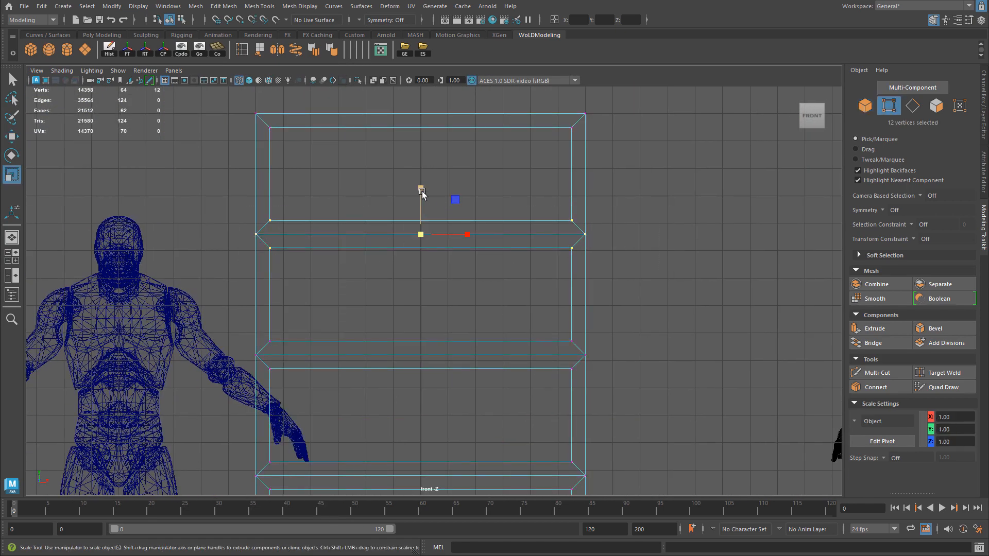
pyautogui.moveTo(421, 188); pyautogui.dragTo(427, 208)
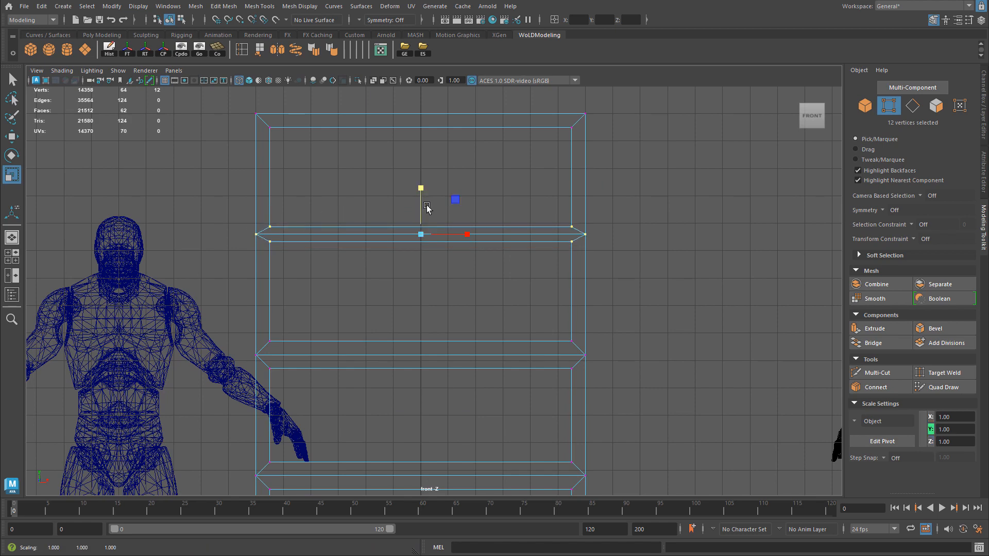
pyautogui.hotkey('ctrl', 'z')
# Step: Set the grid options to draw a grid line every 1 unit for judging the divider thickness
pyautogui.keyDown('alt'); pyautogui.moveTo(340, 216); pyautogui.dragTo(543, 214, button='right'); pyautogui.keyUp('alt')
pyautogui.keyDown('alt'); pyautogui.moveTo(267, 161); pyautogui.dragTo(326, 253, button='middle'); pyautogui.keyUp('alt')
pyautogui.keyDown('alt'); pyautogui.moveTo(326, 254); pyautogui.dragTo(530, 254, button='right'); pyautogui.keyUp('alt')
pyautogui.keyDown('alt'); pyautogui.moveTo(408, 87); pyautogui.dragTo(434, 185, button='middle'); pyautogui.keyUp('alt')
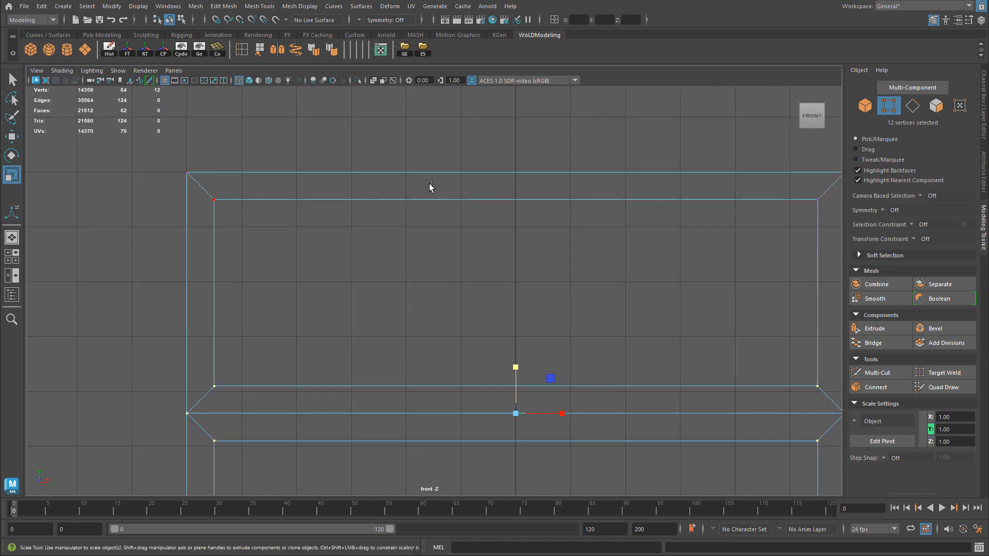
pyautogui.keyDown('alt'); pyautogui.moveTo(461, 386); pyautogui.dragTo(367, 225, button='middle'); pyautogui.keyUp('alt')
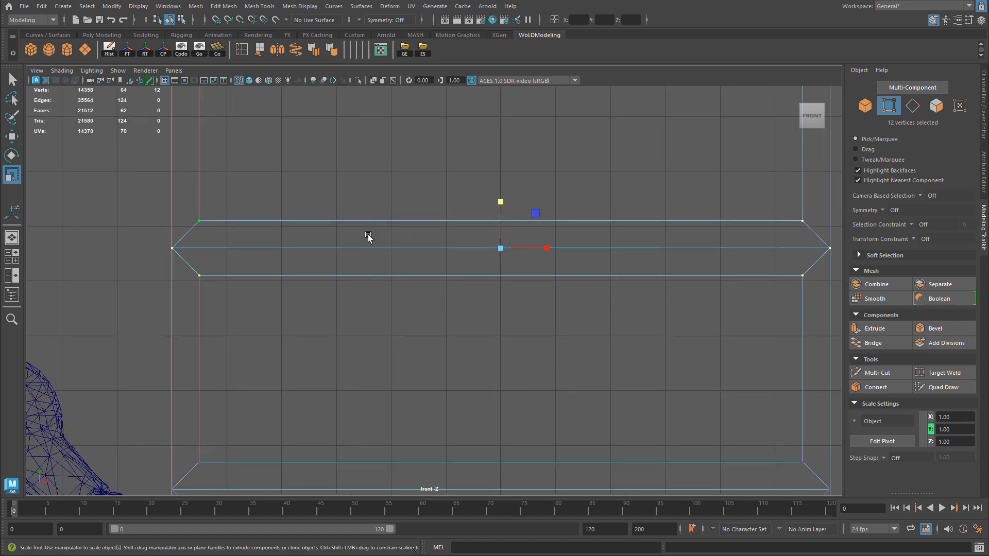
pyautogui.keyDown('alt'); pyautogui.moveTo(457, 252); pyautogui.dragTo(457, 283, button='middle'); pyautogui.keyUp('alt')
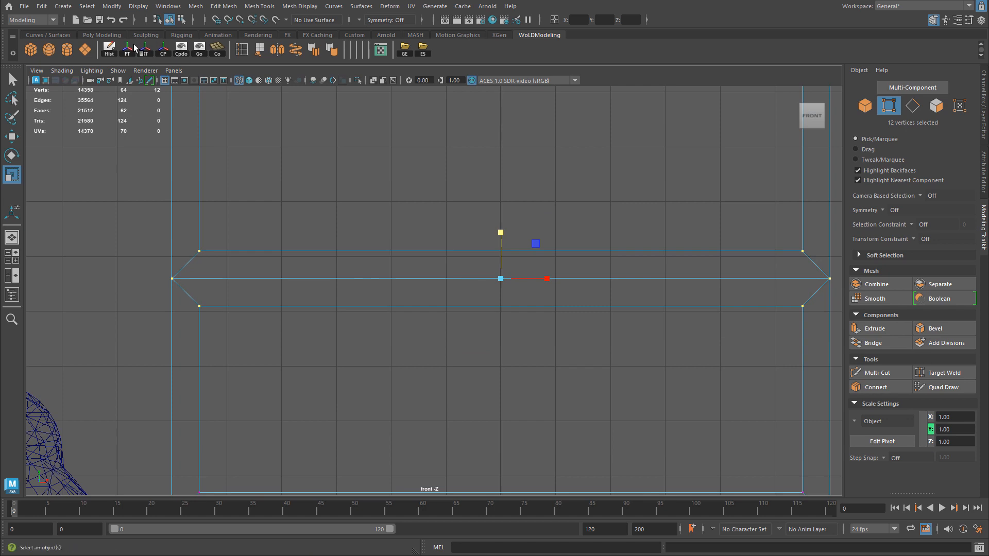
pyautogui.click(199, 47)
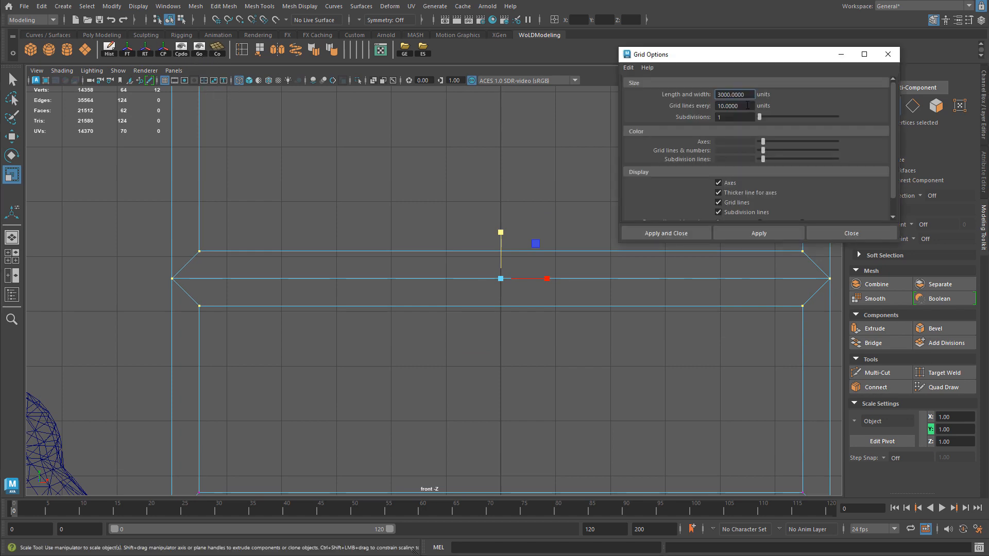
pyautogui.doubleClick(746, 106)
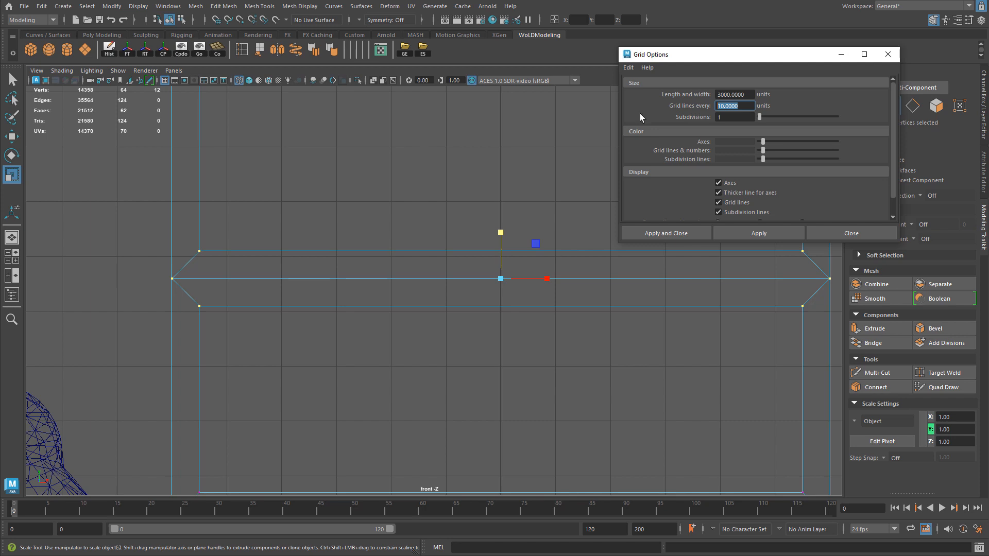
pyautogui.click(768, 233)
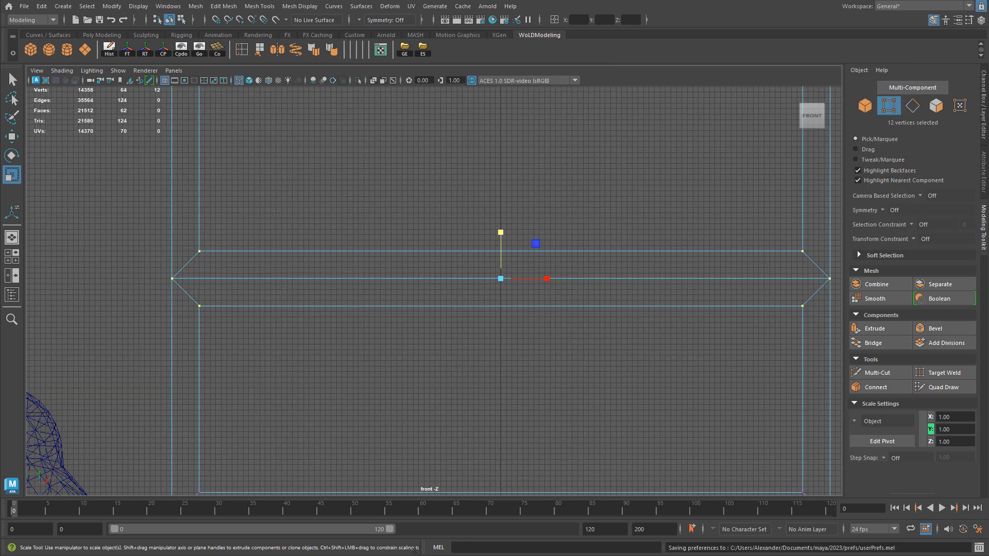
# Step: Scale the uppermost divider's vertices vertically to a thickness of about five grid squares in the front view
pyautogui.keyDown('alt'); pyautogui.moveTo(523, 160); pyautogui.dragTo(455, 251, button='middle'); pyautogui.keyUp('alt')
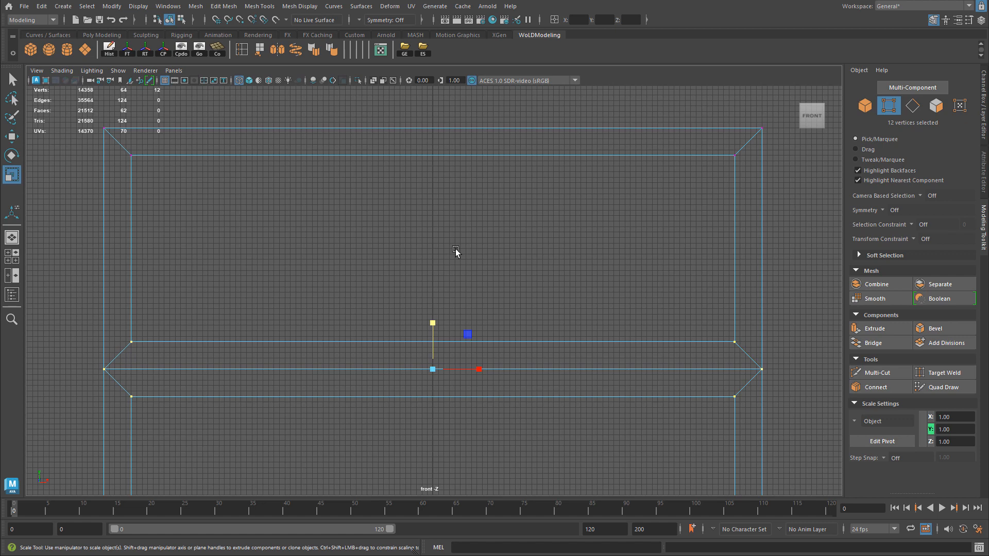
pyautogui.moveTo(473, 250)
pyautogui.keyDown('alt'); pyautogui.mouseDown(button='middle')
pyautogui.moveTo(483, 211)
pyautogui.moveTo(488, 251)
pyautogui.moveTo(432, 233)
pyautogui.moveTo(468, 263)
pyautogui.mouseUp(button='middle'); pyautogui.keyUp('alt')
pyautogui.keyDown('alt'); pyautogui.moveTo(468, 263); pyautogui.dragTo(528, 294, button='right'); pyautogui.keyUp('alt')
pyautogui.keyDown('alt'); pyautogui.moveTo(577, 293); pyautogui.dragTo(553, 295, button='middle'); pyautogui.keyUp('alt')
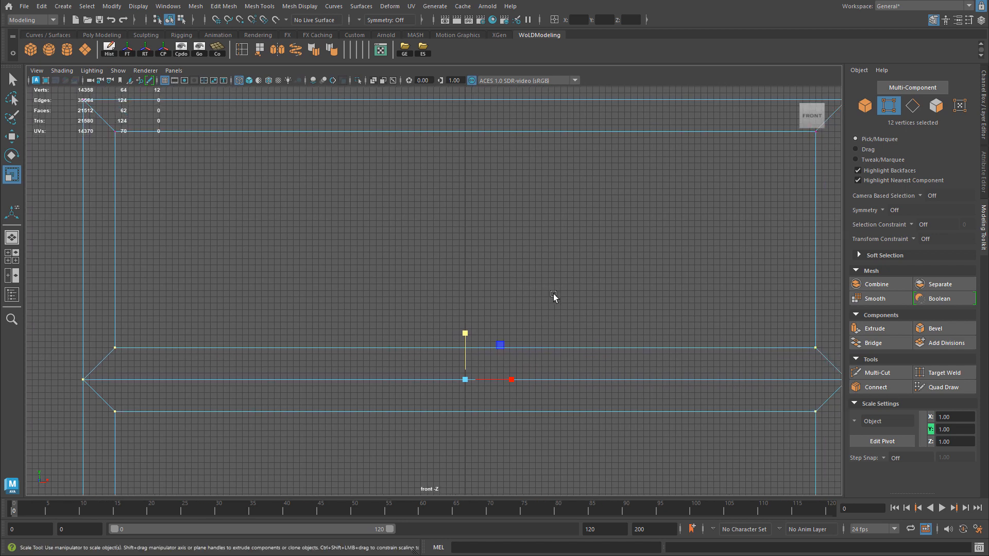
pyautogui.keyDown('alt'); pyautogui.moveTo(541, 297); pyautogui.dragTo(545, 230, button='middle'); pyautogui.keyUp('alt')
pyautogui.keyDown('alt'); pyautogui.moveTo(492, 226); pyautogui.dragTo(553, 260, button='right'); pyautogui.keyUp('alt')
pyautogui.keyDown('alt'); pyautogui.moveTo(489, 262); pyautogui.dragTo(548, 415, button='middle'); pyautogui.keyUp('alt')
pyautogui.keyDown('alt'); pyautogui.moveTo(533, 231); pyautogui.dragTo(498, 46, button='middle'); pyautogui.keyUp('alt')
pyautogui.keyDown('alt'); pyautogui.moveTo(401, 170); pyautogui.dragTo(649, 256, button='right'); pyautogui.keyUp('alt')
pyautogui.keyDown('alt'); pyautogui.moveTo(515, 251); pyautogui.dragTo(446, 294, button='middle'); pyautogui.keyUp('alt')
pyautogui.keyDown('alt'); pyautogui.moveTo(415, 294); pyautogui.dragTo(574, 264, button='right'); pyautogui.keyUp('alt')
pyautogui.moveTo(536, 275)
pyautogui.mouseDown()
pyautogui.moveTo(523, 275)
pyautogui.moveTo(524, 298)
pyautogui.moveTo(523, 275)
pyautogui.mouseUp()
pyautogui.keyDown('alt'); pyautogui.moveTo(335, 294); pyautogui.dragTo(662, 280, button='middle'); pyautogui.keyUp('alt')
pyautogui.scroll(3, 410, 254)
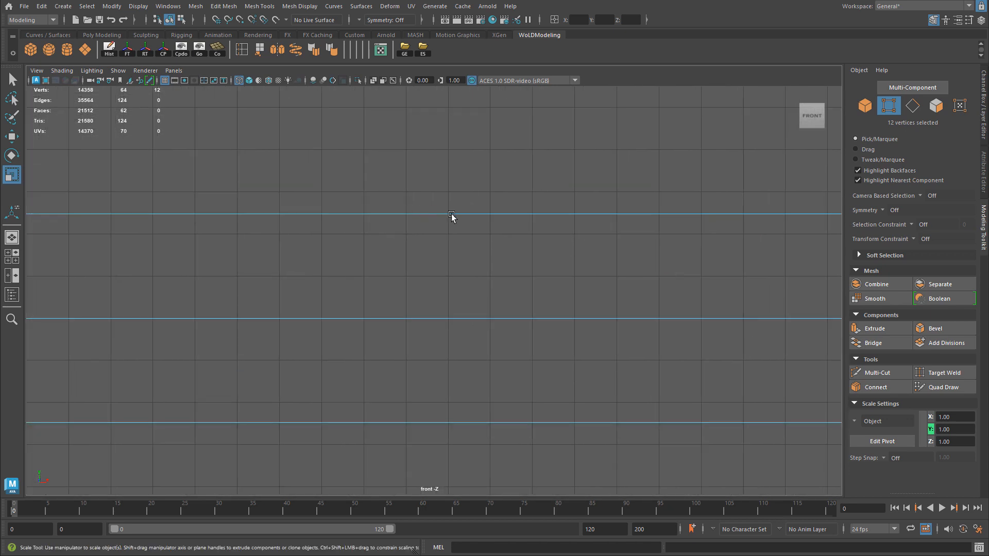
# Step: Scale the second divider from the top vertically to a thickness of about five grid squares
pyautogui.scroll(-3, 740, 260)
pyautogui.scroll(-8, 304, 261)
pyautogui.scroll(8, 528, 268)
pyautogui.moveTo(556, 347); pyautogui.dragTo(560, 365)
pyautogui.keyDown('alt'); pyautogui.moveTo(620, 378); pyautogui.dragTo(562, 271, button='middle'); pyautogui.keyUp('alt')
pyautogui.keyDown('alt'); pyautogui.moveTo(276, 263); pyautogui.dragTo(618, 264, button='right'); pyautogui.keyUp('alt')
pyautogui.moveTo(553, 243); pyautogui.dragTo(560, 251)
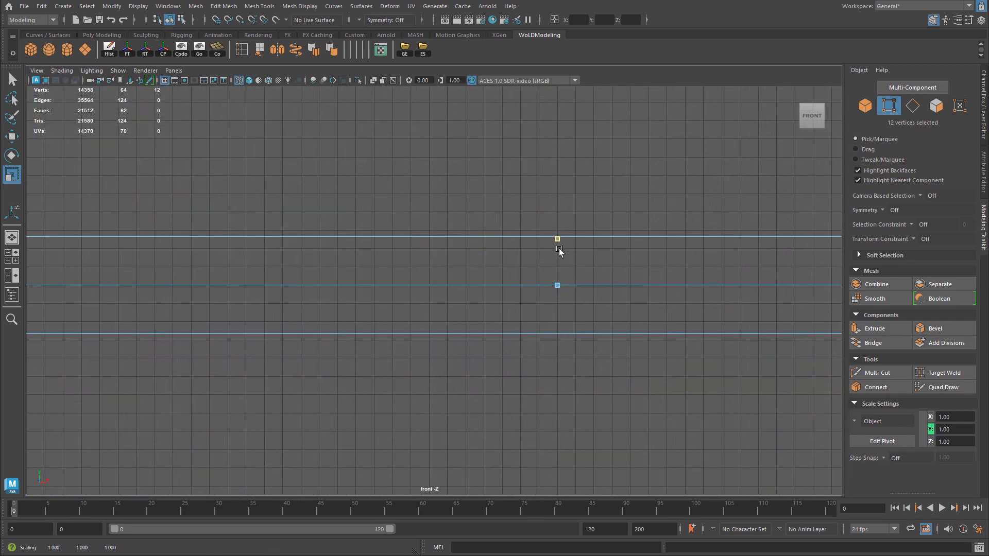
# Step: Select the vertices of the third divider from the top and scale them vertically to about half the thickness
pyautogui.keyDown('alt'); pyautogui.moveTo(684, 298); pyautogui.dragTo(86, 320, button='right'); pyautogui.keyUp('alt')
pyautogui.keyDown('alt'); pyautogui.moveTo(611, 357); pyautogui.dragTo(606, 159, button='middle'); pyautogui.keyUp('alt')
pyautogui.keyDown('alt'); pyautogui.moveTo(606, 159); pyautogui.dragTo(412, 206, button='right'); pyautogui.keyUp('alt')
pyautogui.keyDown('alt'); pyautogui.moveTo(495, 326); pyautogui.dragTo(386, 278, button='middle'); pyautogui.keyUp('alt')
pyautogui.moveTo(71, 252); pyautogui.dragTo(731, 351)
pyautogui.keyDown('alt'); pyautogui.moveTo(128, 329); pyautogui.dragTo(338, 303, button='right'); pyautogui.keyUp('alt')
pyautogui.keyDown('alt'); pyautogui.moveTo(338, 302); pyautogui.dragTo(538, 277, button='middle'); pyautogui.keyUp('alt')
pyautogui.keyDown('alt'); pyautogui.moveTo(453, 273); pyautogui.dragTo(601, 263, button='right'); pyautogui.keyUp('alt')
pyautogui.moveTo(442, 232); pyautogui.dragTo(448, 254)
# Step: Select the lowest divider's vertices and scale them vertically to match the thickness of the other dividers
pyautogui.keyDown('alt'); pyautogui.moveTo(643, 268); pyautogui.dragTo(289, 273, button='right'); pyautogui.keyUp('alt')
pyautogui.keyDown('alt'); pyautogui.moveTo(442, 271); pyautogui.dragTo(455, 155, button='middle'); pyautogui.keyUp('alt')
pyautogui.moveTo(201, 312); pyautogui.dragTo(702, 363)
pyautogui.keyDown('alt'); pyautogui.moveTo(288, 320); pyautogui.dragTo(504, 304, button='right'); pyautogui.keyUp('alt')
pyautogui.keyDown('alt'); pyautogui.moveTo(505, 304); pyautogui.dragTo(535, 165, button='middle'); pyautogui.keyUp('alt')
pyautogui.moveTo(523, 166); pyautogui.dragTo(522, 190)
pyautogui.keyDown('alt'); pyautogui.moveTo(521, 206); pyautogui.dragTo(340, 232, button='right'); pyautogui.keyUp('alt')
# Step: Return to object mode in the perspective view and examine the thinner shelves with the wireframe hidden
pyautogui.press('space')
pyautogui.press('space')
pyautogui.moveTo(452, 204)
pyautogui.mouseDown(button='right')
pyautogui.moveTo(479, 204)
pyautogui.moveTo(553, 171)
pyautogui.mouseUp(button='right')
pyautogui.click(560, 170)
pyautogui.hotkey('alt', '5')
pyautogui.moveTo(460, 213)
pyautogui.keyDown('alt'); pyautogui.mouseDown()
pyautogui.moveTo(538, 217)
pyautogui.moveTo(523, 227)
pyautogui.moveTo(448, 216)
pyautogui.moveTo(489, 216)
pyautogui.mouseUp(); pyautogui.keyUp('alt')
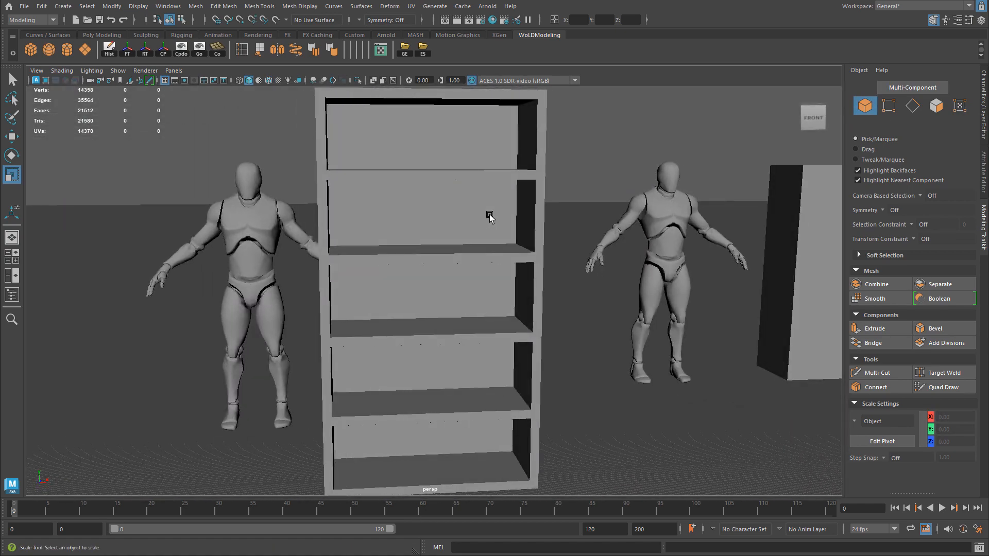
pyautogui.hotkey('alt', '5')
# Step: Select the bookshelf and examine its lowest compartment and bottom border up close in the perspective view
pyautogui.keyDown('alt'); pyautogui.moveTo(428, 206); pyautogui.dragTo(448, 273); pyautogui.keyUp('alt')
pyautogui.click(449, 278)
pyautogui.keyDown('alt'); pyautogui.moveTo(494, 286); pyautogui.dragTo(508, 226, button='middle'); pyautogui.keyUp('alt')
pyautogui.keyDown('alt'); pyautogui.moveTo(513, 301); pyautogui.dragTo(520, 239, button='middle'); pyautogui.keyUp('alt')
pyautogui.keyDown('alt'); pyautogui.moveTo(520, 239); pyautogui.dragTo(566, 339, button='right'); pyautogui.keyUp('alt')
pyautogui.keyDown('alt'); pyautogui.moveTo(443, 345); pyautogui.dragTo(331, 328); pyautogui.keyUp('alt')
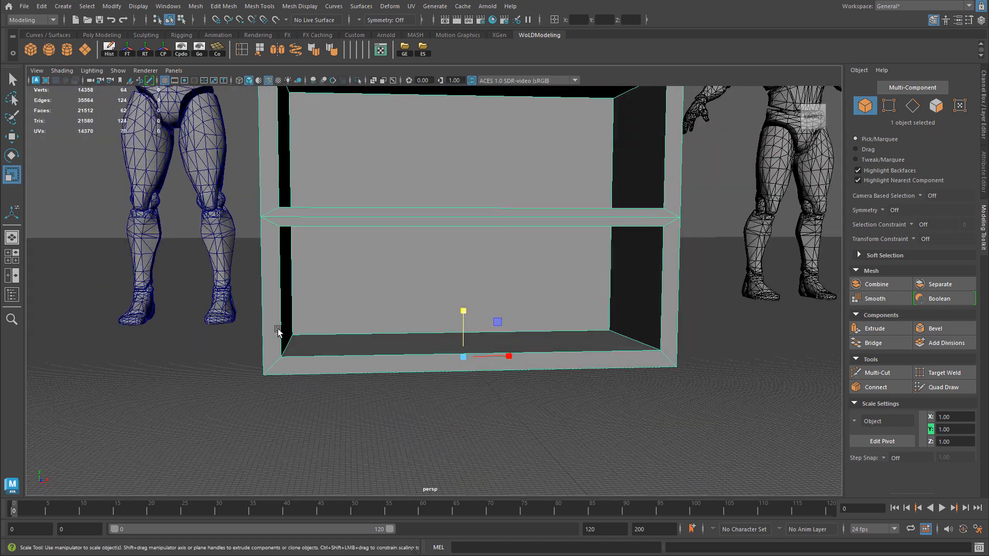
# Step: Examine the bookshelf's compartments from the bottom border up to the top border in the perspective view
pyautogui.keyDown('alt'); pyautogui.moveTo(586, 253); pyautogui.dragTo(370, 221, button='right'); pyautogui.keyUp('alt')
pyautogui.keyDown('alt'); pyautogui.moveTo(437, 194); pyautogui.dragTo(463, 350, button='middle'); pyautogui.keyUp('alt')
pyautogui.keyDown('alt'); pyautogui.moveTo(499, 257); pyautogui.dragTo(514, 355, button='middle'); pyautogui.keyUp('alt')
pyautogui.keyDown('alt'); pyautogui.moveTo(504, 207); pyautogui.dragTo(524, 200, button='middle'); pyautogui.keyUp('alt')
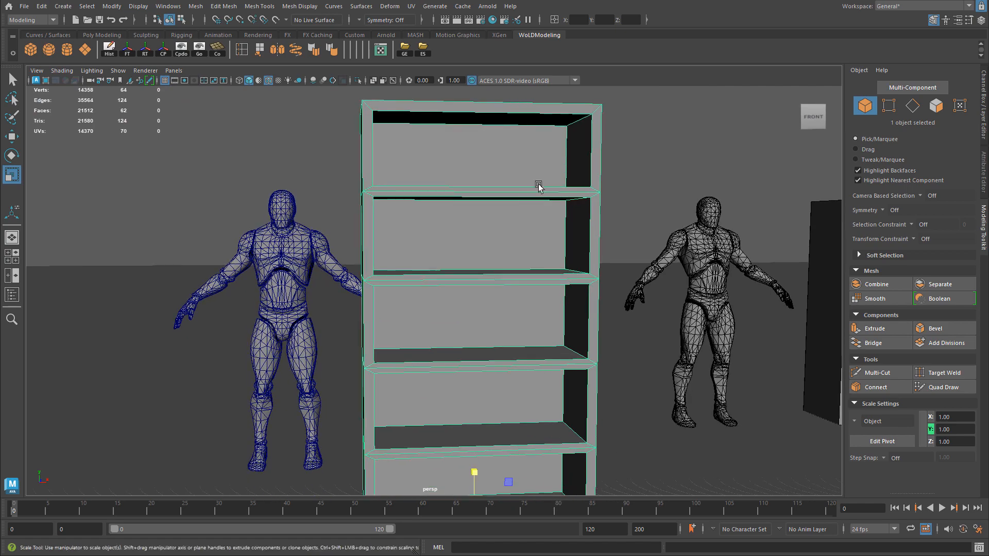
pyautogui.keyDown('alt'); pyautogui.moveTo(621, 206); pyautogui.dragTo(599, 230, button='middle'); pyautogui.keyUp('alt')
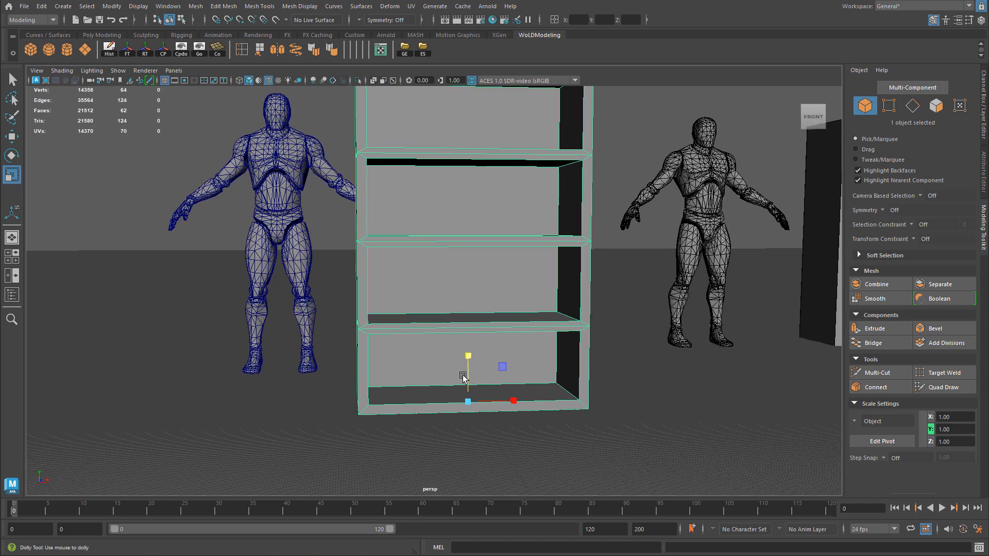
# Step: In the front view, select the bottom border's four inner vertices and raise them to the next grid line to thicken the border
pyautogui.keyDown('alt'); pyautogui.moveTo(441, 373); pyautogui.dragTo(486, 389, button='right'); pyautogui.keyUp('alt')
pyautogui.press('w')
pyautogui.press('space')
pyautogui.press('space')
pyautogui.moveTo(282, 287); pyautogui.dragTo(238, 296, button='right')
pyautogui.moveTo(245, 398); pyautogui.dragTo(673, 423)
pyautogui.keyDown('alt'); pyautogui.moveTo(484, 417); pyautogui.dragTo(582, 451, button='right'); pyautogui.keyUp('alt')
pyautogui.keyDown('alt'); pyautogui.moveTo(409, 417); pyautogui.dragTo(436, 323, button='middle'); pyautogui.keyUp('alt')
pyautogui.keyDown('alt'); pyautogui.moveTo(436, 323); pyautogui.dragTo(475, 359, button='right'); pyautogui.keyUp('alt')
pyautogui.moveTo(530, 347); pyautogui.dragTo(532, 319)
pyautogui.hotkey('ctrl', 'z')
pyautogui.keyDown('alt'); pyautogui.moveTo(385, 380); pyautogui.dragTo(343, 286, button='middle'); pyautogui.keyUp('alt')
pyautogui.scroll(2, 341, 285)
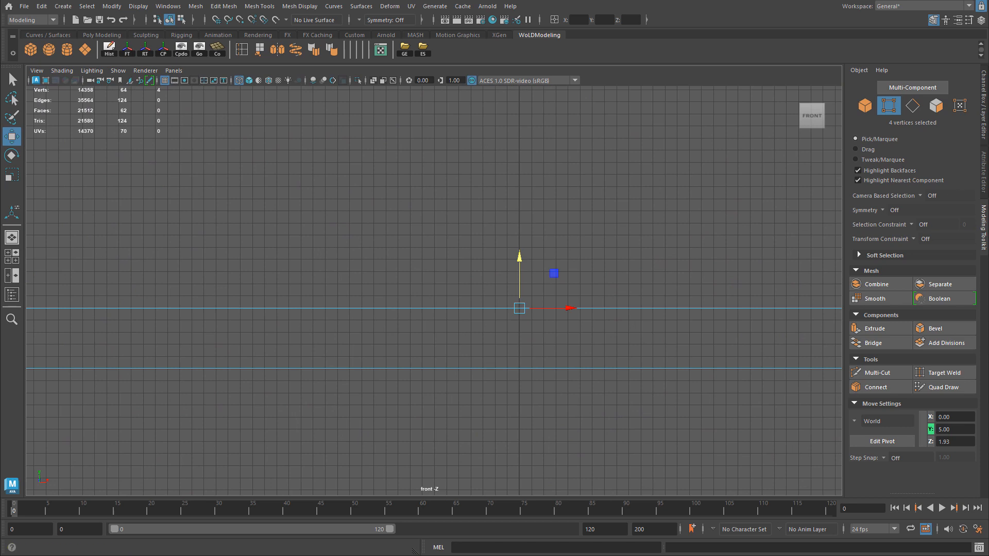
pyautogui.moveTo(988, 86); pyautogui.dragTo(460, 86)
pyautogui.write('10')
pyautogui.click(507, 268)
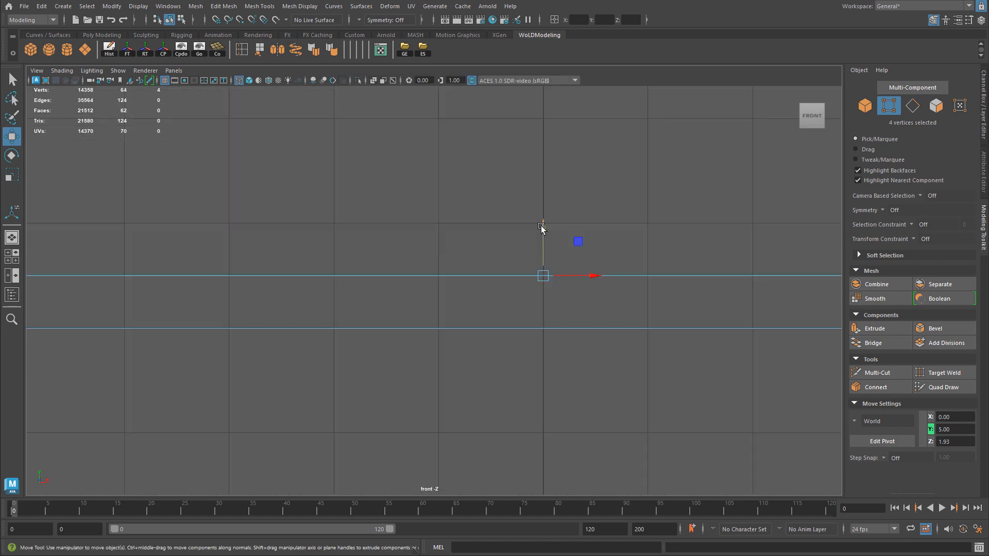
pyautogui.moveTo(541, 225); pyautogui.dragTo(541, 208)
# Step: Select the top border's four inner vertices in the front view and lower them to 210 on the Y axis
pyautogui.keyDown('alt'); pyautogui.moveTo(766, 261); pyautogui.dragTo(258, 223, button='right'); pyautogui.keyUp('alt')
pyautogui.keyDown('alt'); pyautogui.moveTo(259, 225); pyautogui.dragTo(258, 342, button='middle'); pyautogui.keyUp('alt')
pyautogui.keyDown('alt'); pyautogui.moveTo(526, 240); pyautogui.dragTo(536, 454, button='middle'); pyautogui.keyUp('alt')
pyautogui.keyDown('alt'); pyautogui.moveTo(477, 150); pyautogui.dragTo(479, 453, button='middle'); pyautogui.keyUp('alt')
pyautogui.keyDown('alt'); pyautogui.moveTo(414, 192); pyautogui.dragTo(409, 371, button='middle'); pyautogui.keyUp('alt')
pyautogui.moveTo(311, 253); pyautogui.dragTo(685, 298)
pyautogui.moveTo(469, 205); pyautogui.dragTo(449, 255)
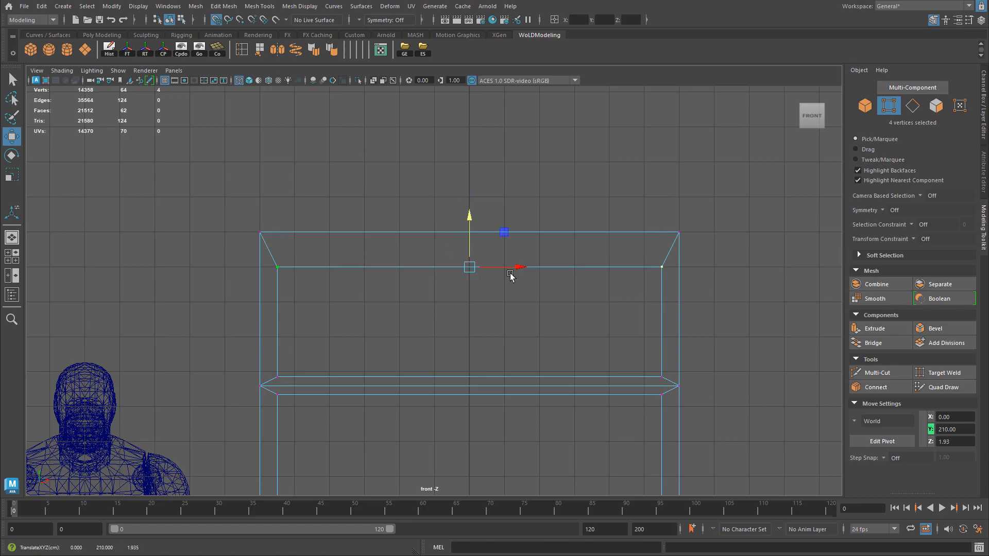
# Step: Return to the perspective view and examine the thickened top border up close
pyautogui.press('space')
pyautogui.press('space')
pyautogui.keyDown('alt'); pyautogui.moveTo(559, 190); pyautogui.dragTo(484, 218); pyautogui.keyUp('alt')
pyautogui.keyDown('alt'); pyautogui.moveTo(484, 218); pyautogui.dragTo(521, 249, button='middle'); pyautogui.keyUp('alt')
pyautogui.scroll(4, 521, 249)
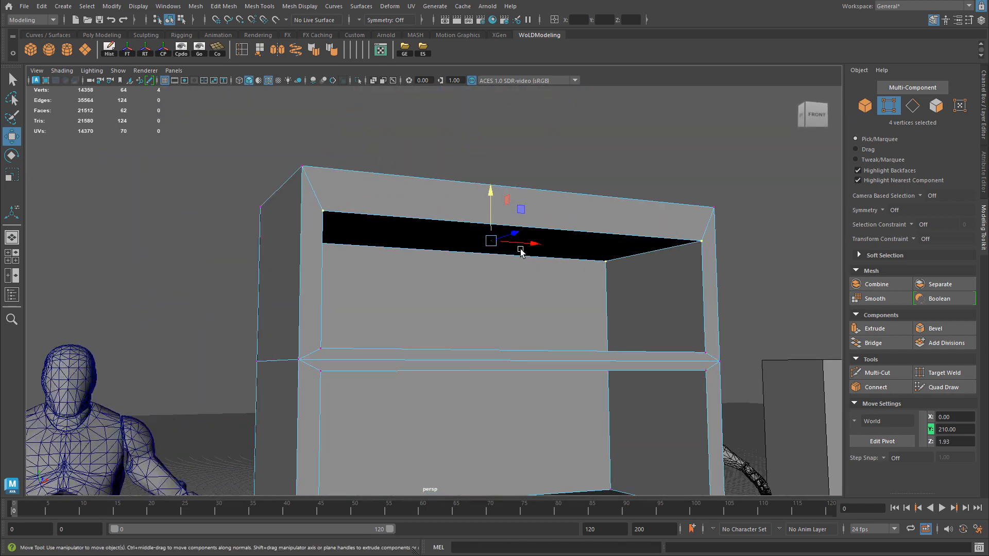
pyautogui.keyDown('alt'); pyautogui.moveTo(520, 249); pyautogui.dragTo(528, 241); pyautogui.keyUp('alt')
# Step: Switch to the bookshelf reference photo and examine its top rail, shelf edges, side posts and base
pyautogui.moveTo(988, 32); pyautogui.dragTo(659, 30)
pyautogui.scroll(5, 525, 135)
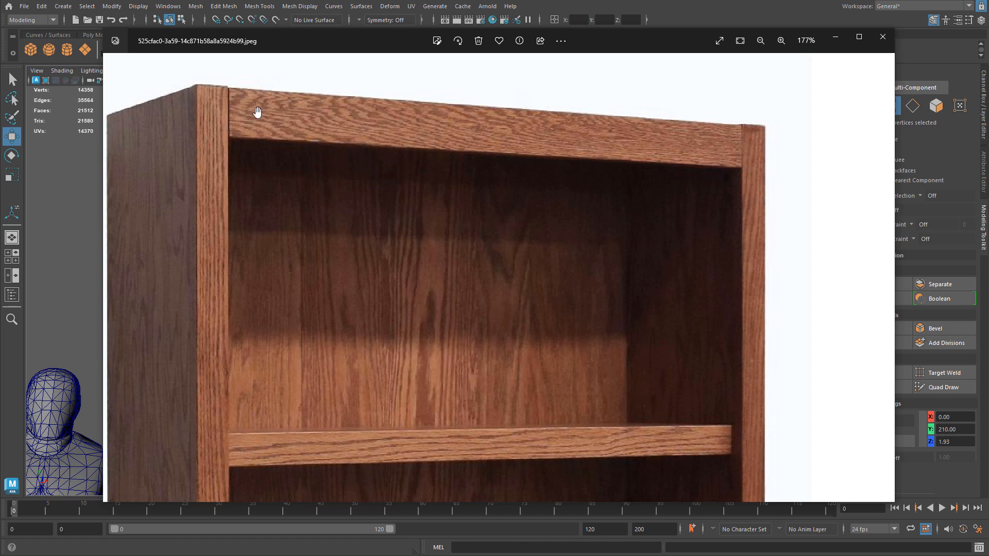
pyautogui.moveTo(654, 386); pyautogui.dragTo(528, 103)
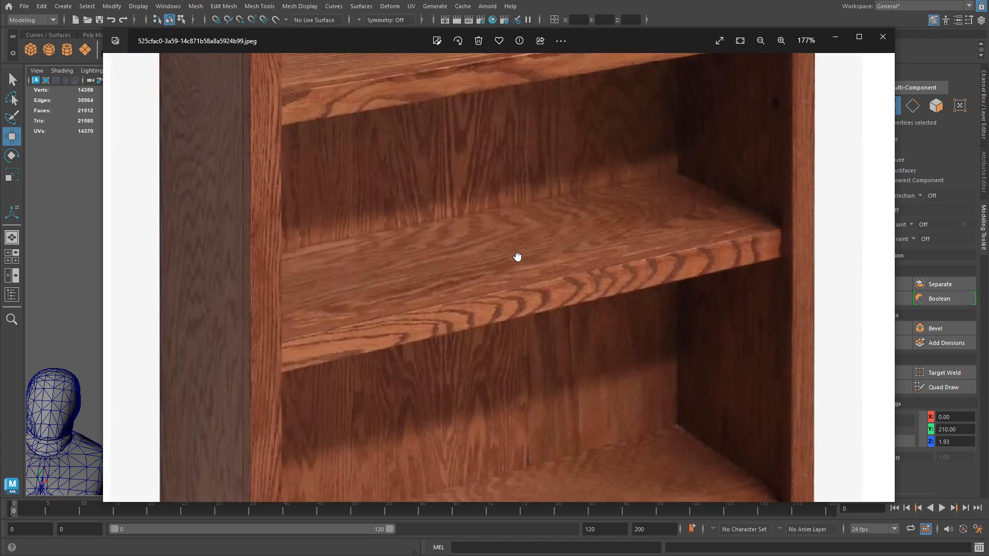
pyautogui.moveTo(517, 267); pyautogui.dragTo(532, 120)
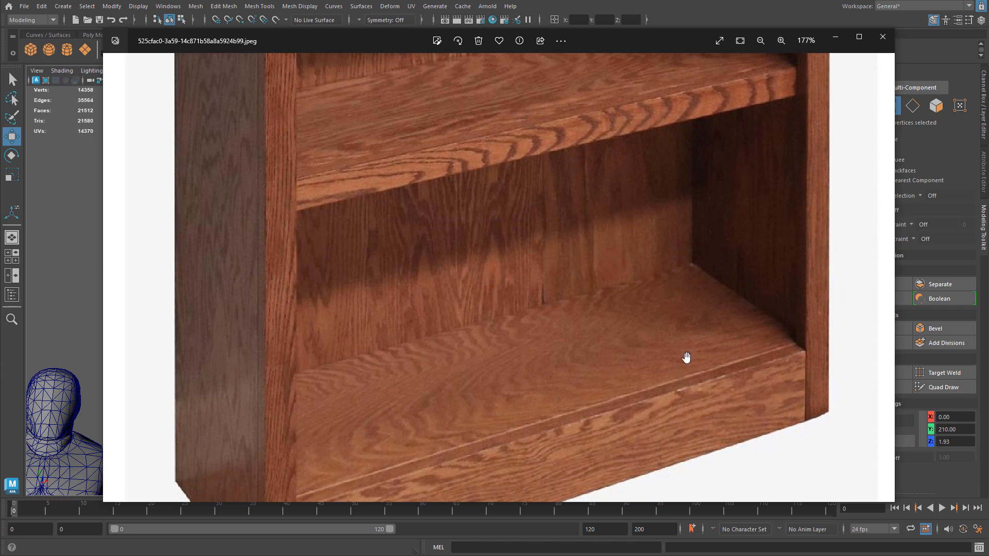
pyautogui.moveTo(664, 271); pyautogui.dragTo(514, 195)
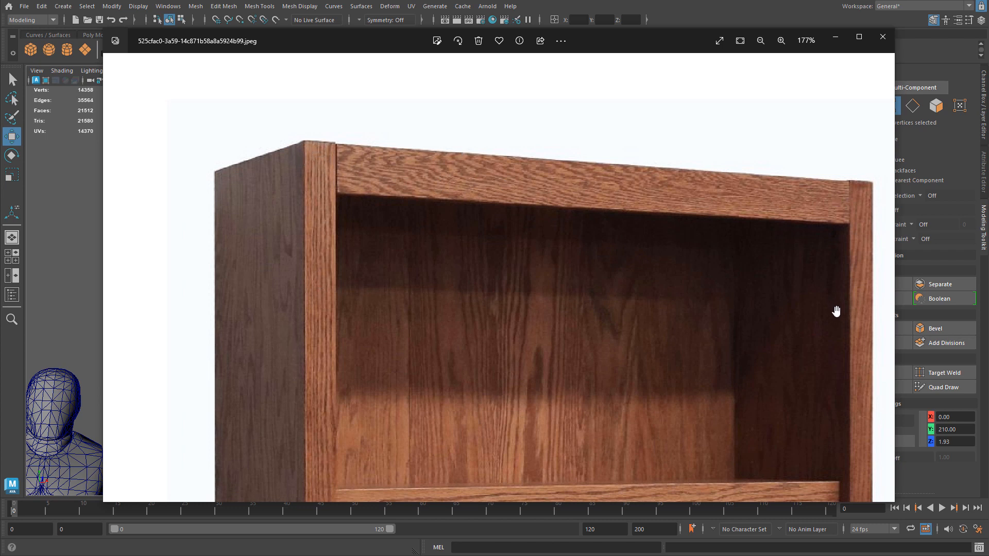
pyautogui.moveTo(772, 267); pyautogui.dragTo(765, 82)
pyautogui.moveTo(746, 251); pyautogui.dragTo(715, 352)
pyautogui.moveTo(779, 362); pyautogui.dragTo(671, 277)
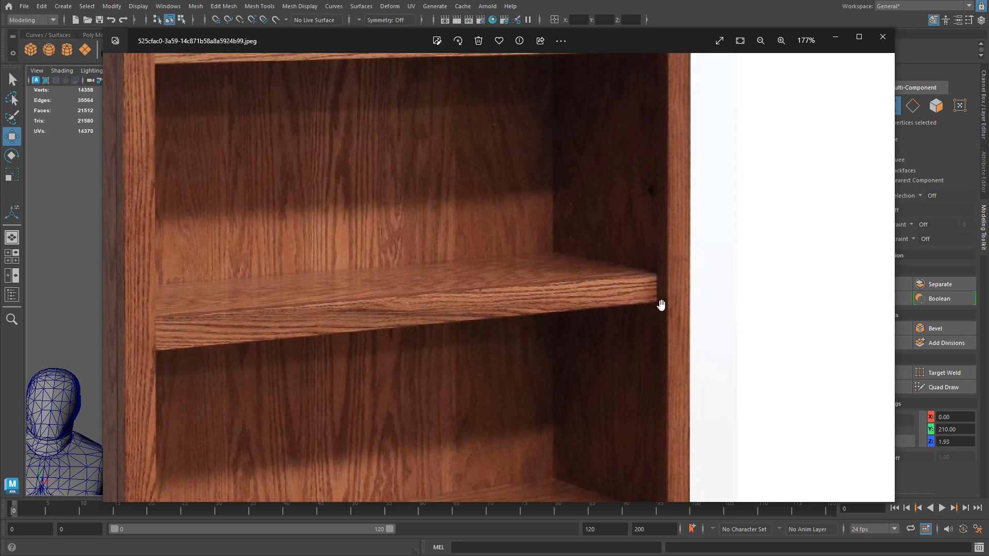
pyautogui.moveTo(591, 489); pyautogui.dragTo(657, 221)
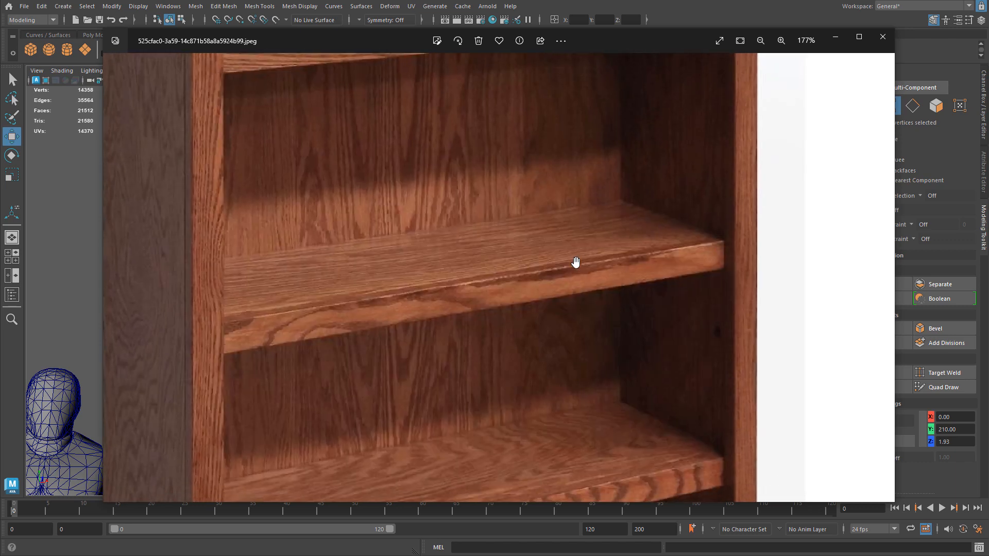
pyautogui.moveTo(575, 262); pyautogui.dragTo(600, 252)
pyautogui.moveTo(559, 291); pyautogui.dragTo(607, 378)
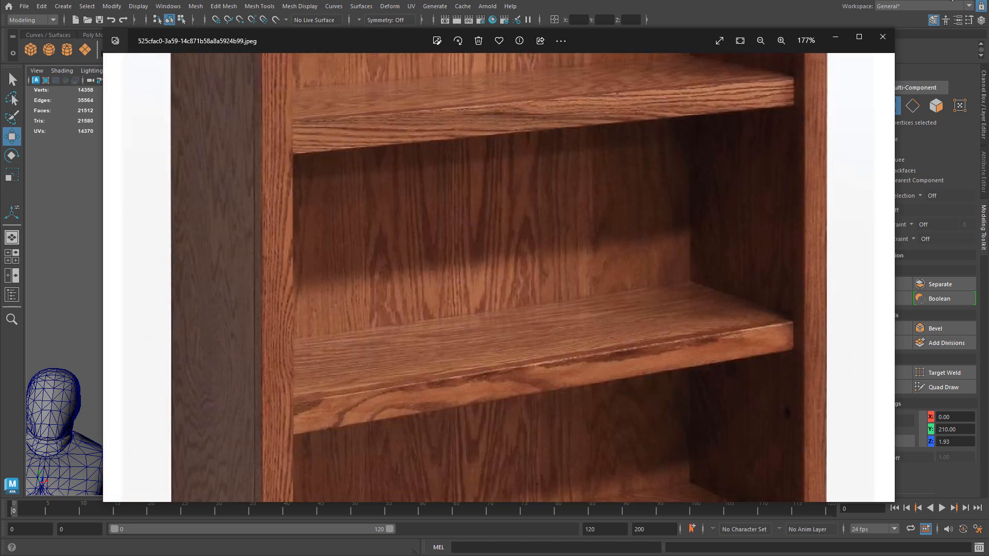
# Step: Switch back to the model and restore the top border's inner vertices to 215 on the Y axis
pyautogui.click(656, 22)
pyautogui.keyDown('alt'); pyautogui.moveTo(682, 206); pyautogui.dragTo(702, 178); pyautogui.keyUp('alt')
pyautogui.moveTo(636, 220); pyautogui.dragTo(646, 217, button='middle')
pyautogui.keyDown('alt'); pyautogui.moveTo(646, 216); pyautogui.dragTo(439, 236, button='right'); pyautogui.keyUp('alt')
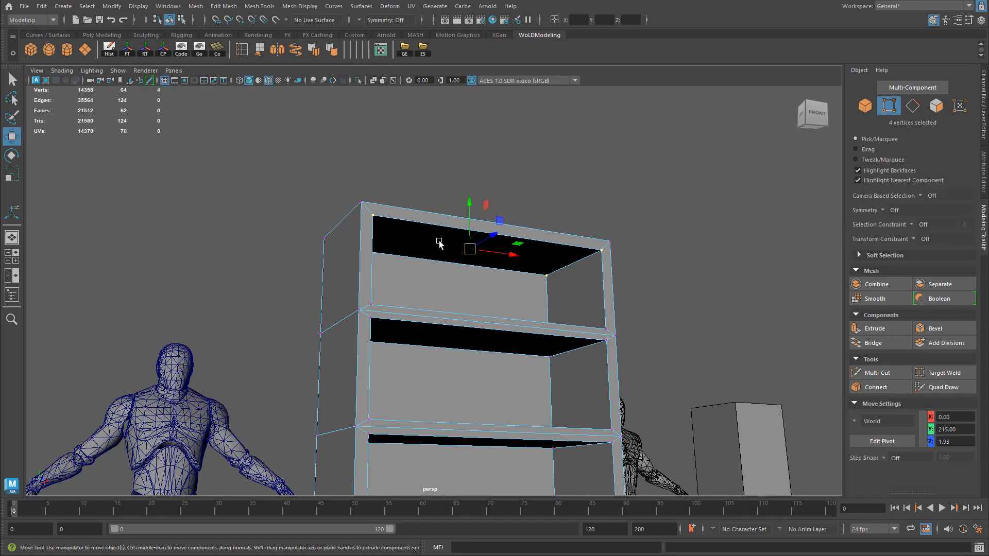
# Step: Examine the bookshelf from top to bottom in the perspective view and return to object mode
pyautogui.keyDown('alt'); pyautogui.moveTo(551, 252); pyautogui.dragTo(552, 279); pyautogui.keyUp('alt')
pyautogui.keyDown('alt'); pyautogui.moveTo(548, 285); pyautogui.dragTo(539, 165, button='middle'); pyautogui.keyUp('alt')
pyautogui.keyDown('alt'); pyautogui.moveTo(588, 238); pyautogui.dragTo(611, 126, button='middle'); pyautogui.keyUp('alt')
pyautogui.keyDown('alt'); pyautogui.moveTo(616, 218); pyautogui.dragTo(580, 361); pyautogui.keyUp('alt')
pyautogui.keyDown('alt'); pyautogui.moveTo(588, 230); pyautogui.dragTo(584, 289, button='middle'); pyautogui.keyUp('alt')
pyautogui.keyDown('alt'); pyautogui.moveTo(584, 288); pyautogui.dragTo(390, 227); pyautogui.keyUp('alt')
pyautogui.moveTo(417, 165); pyautogui.dragTo(463, 163, button='right')
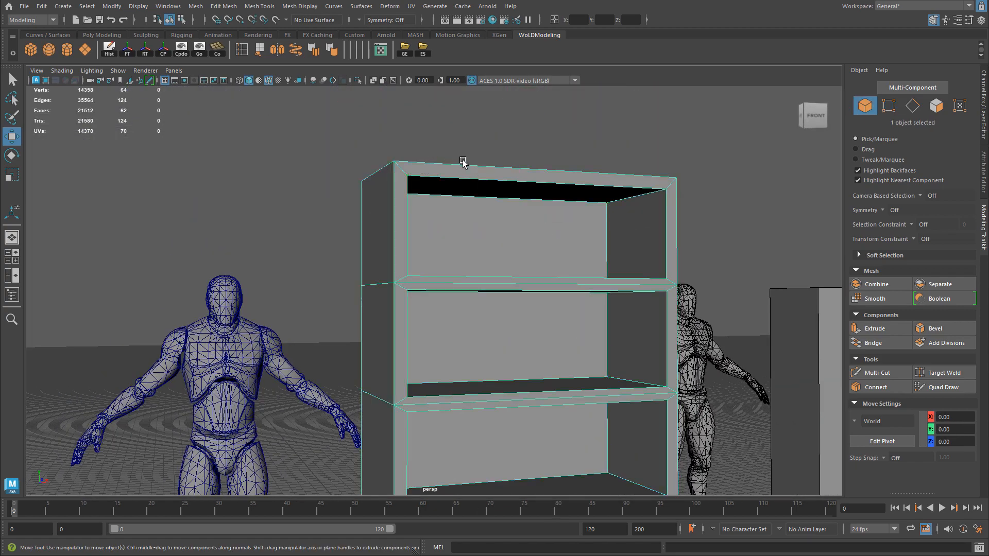
# Step: Select the seven front faces of the top border, the uppermost divider and the side borders around the two upper compartments
pyautogui.press('f')
pyautogui.moveTo(338, 105); pyautogui.dragTo(338, 131, button='right')
pyautogui.click(312, 120)
pyautogui.keyDown('shift'); pyautogui.click(369, 105); pyautogui.keyUp('shift')
pyautogui.keyDown('shift'); pyautogui.click(442, 219); pyautogui.keyUp('shift')
pyautogui.keyDown('shift'); pyautogui.click(639, 176); pyautogui.keyUp('shift')
pyautogui.keyDown('shift'); pyautogui.click(629, 230); pyautogui.keyUp('shift')
pyautogui.keyDown('shift'); pyautogui.click(634, 252); pyautogui.keyUp('shift')
pyautogui.keyDown('shift'); pyautogui.click(319, 238); pyautogui.keyUp('shift')
# Step: Return to object mode and examine the angled joint where the uppermost divider meets the side border
pyautogui.keyDown('alt'); pyautogui.moveTo(490, 257); pyautogui.dragTo(592, 262); pyautogui.keyUp('alt')
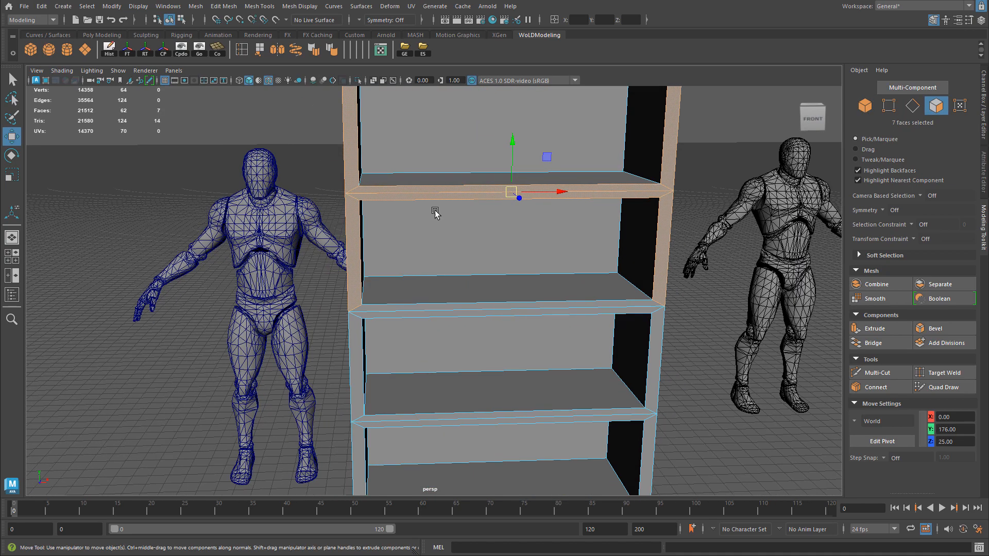
pyautogui.keyDown('alt'); pyautogui.moveTo(338, 161); pyautogui.dragTo(384, 211, button='middle'); pyautogui.keyUp('alt')
pyautogui.keyDown('alt'); pyautogui.moveTo(384, 212); pyautogui.dragTo(567, 222, button='right'); pyautogui.keyUp('alt')
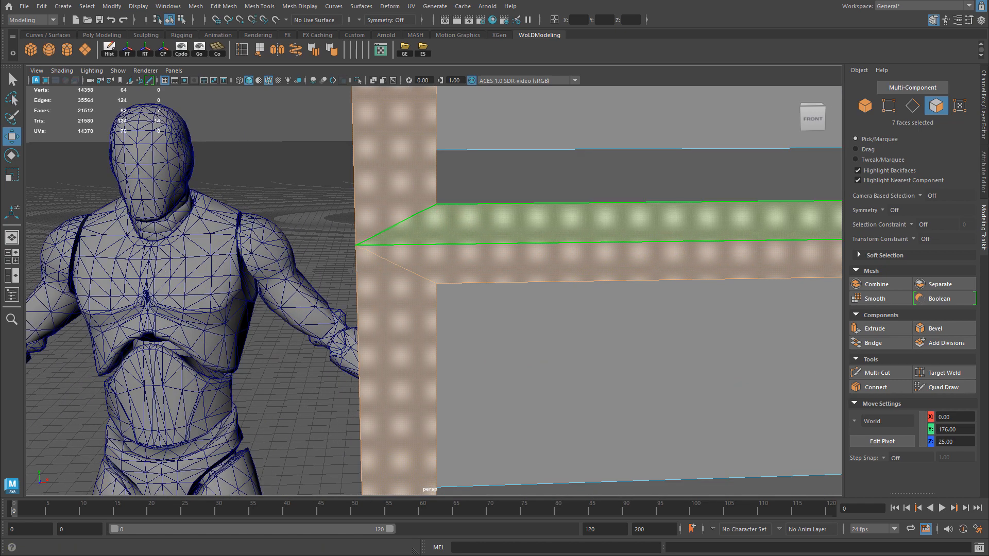
pyautogui.keyDown('alt'); pyautogui.moveTo(628, 228); pyautogui.dragTo(613, 181, button='right'); pyautogui.keyUp('alt')
pyautogui.keyDown('alt'); pyautogui.moveTo(512, 207); pyautogui.dragTo(535, 238, button='right'); pyautogui.keyUp('alt')
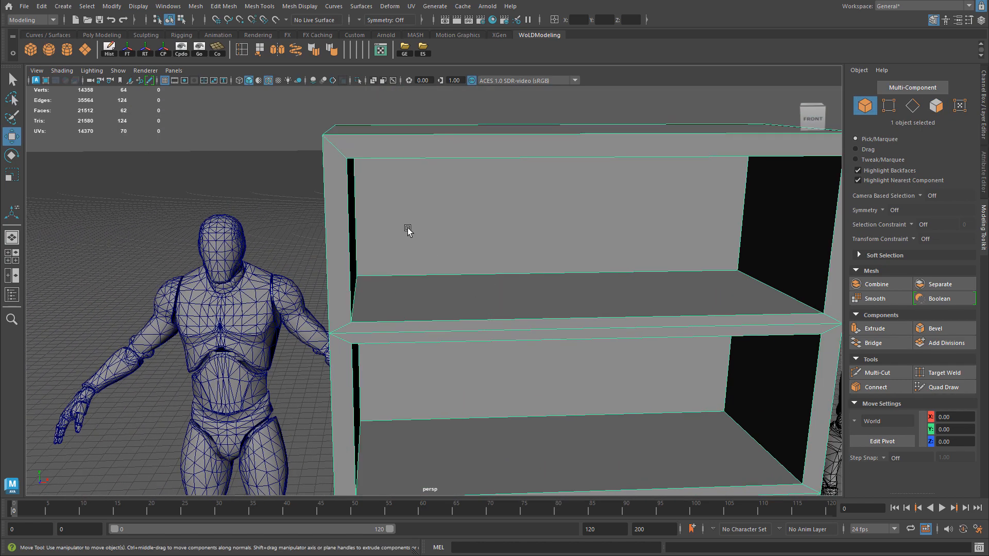
pyautogui.keyDown('alt'); pyautogui.moveTo(400, 231); pyautogui.dragTo(366, 328, button='right'); pyautogui.keyUp('alt')
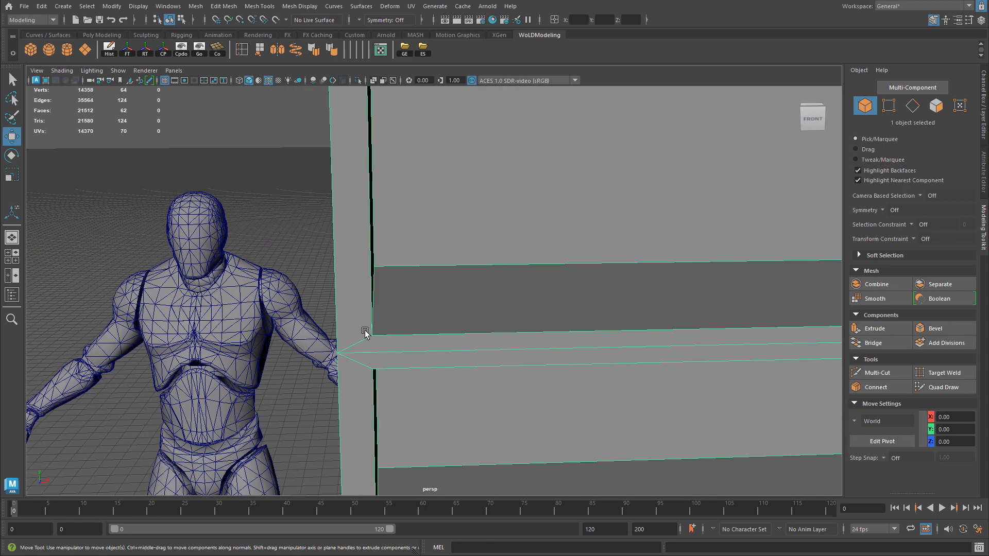
pyautogui.keyDown('alt'); pyautogui.moveTo(542, 309); pyautogui.dragTo(479, 300, button='right'); pyautogui.keyUp('alt')
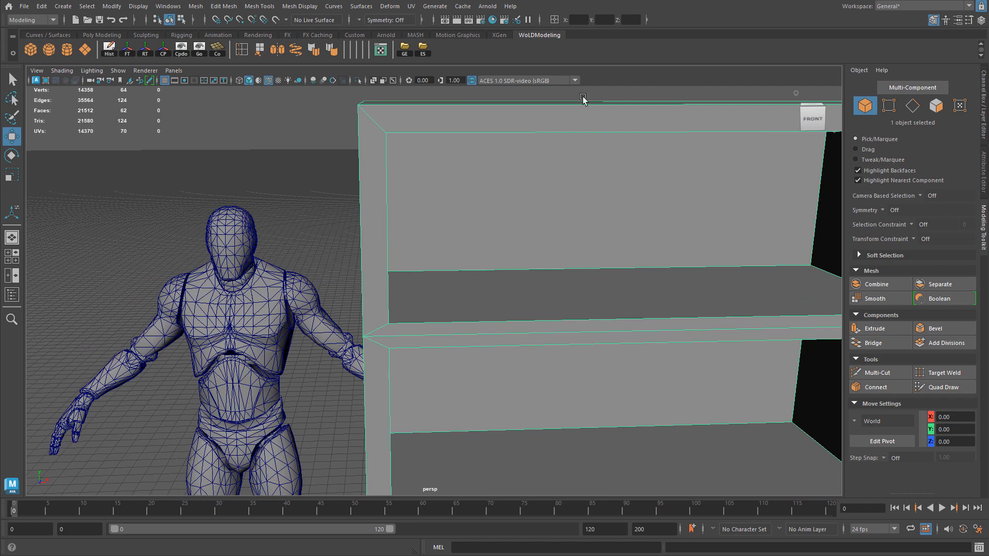
# Step: Extrude the front faces of the top border and both uppermost side borders forward to 27.29 on the Z axis
pyautogui.moveTo(437, 120); pyautogui.dragTo(437, 146, button='right')
pyautogui.click(435, 117)
pyautogui.keyDown('shift'); pyautogui.click(362, 135); pyautogui.keyUp('shift')
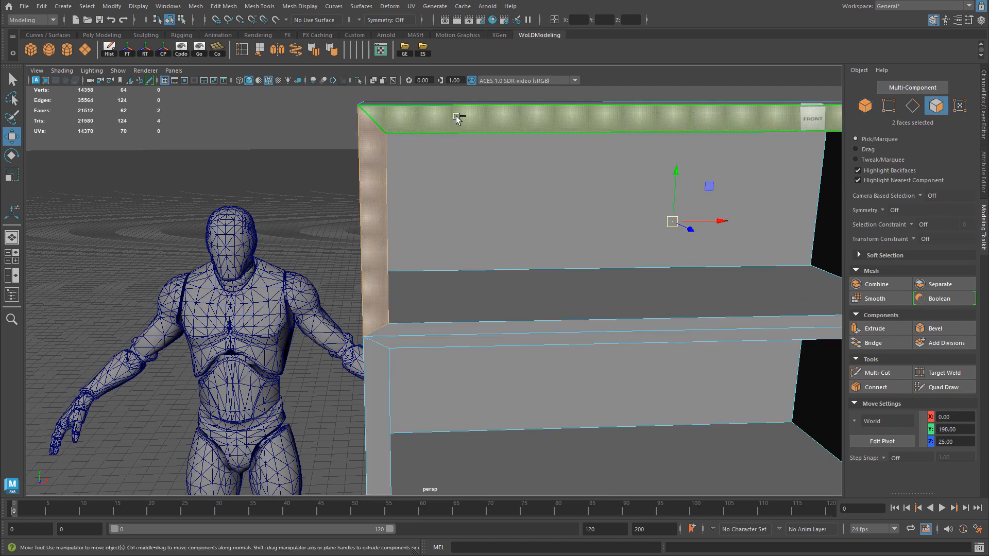
pyautogui.press('f')
pyautogui.keyDown('alt'); pyautogui.moveTo(573, 188); pyautogui.dragTo(620, 199); pyautogui.keyUp('alt')
pyautogui.keyDown('shift'); pyautogui.click(651, 198); pyautogui.keyUp('shift')
pyautogui.hotkey('ctrl', 'e')
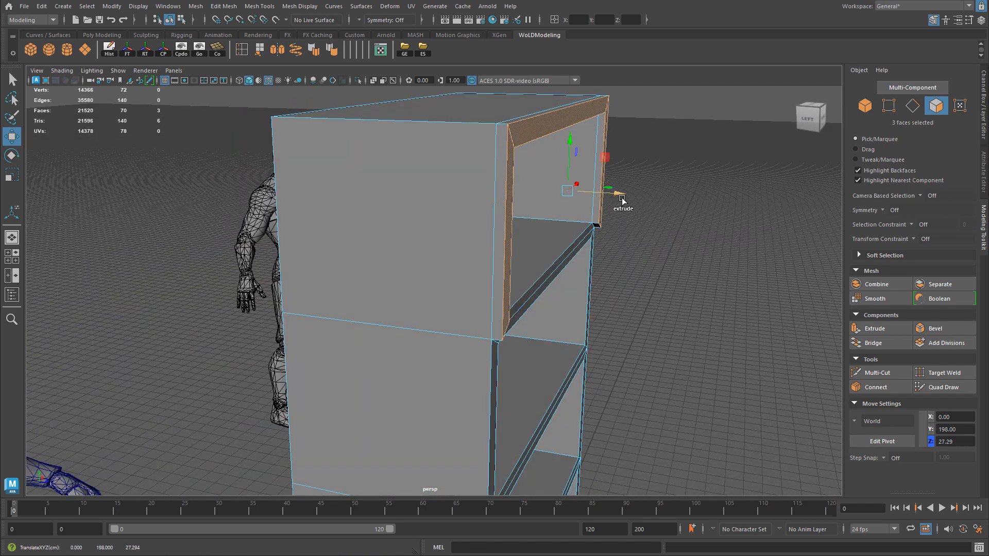
# Step: Examine the angled corner of the extruded side border and the divider faces beside it
pyautogui.keyDown('alt'); pyautogui.moveTo(621, 198); pyautogui.dragTo(476, 229, button='middle'); pyautogui.keyUp('alt')
pyautogui.keyDown('alt'); pyautogui.moveTo(287, 215); pyautogui.dragTo(666, 254, button='right'); pyautogui.keyUp('alt')
pyautogui.keyDown('alt'); pyautogui.moveTo(666, 254); pyautogui.dragTo(533, 219); pyautogui.keyUp('alt')
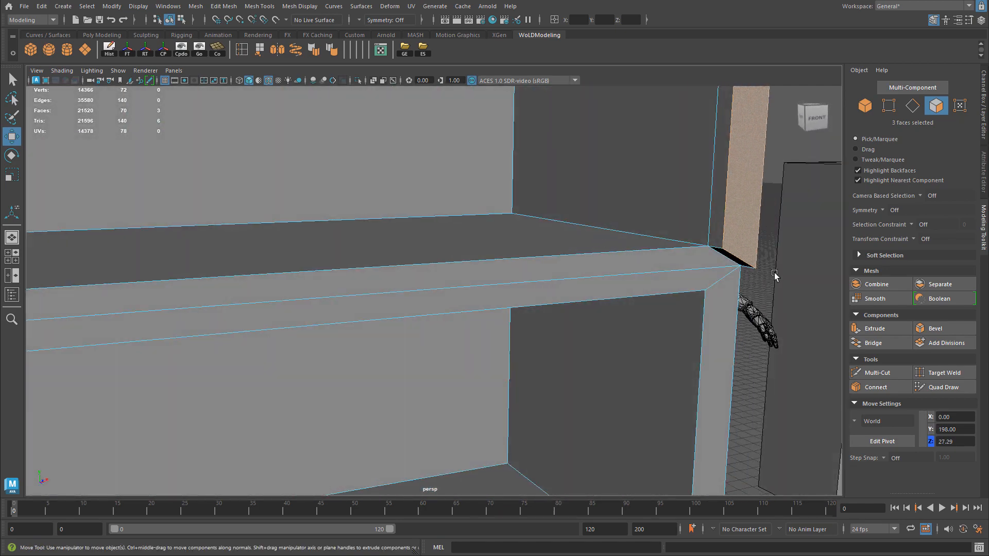
pyautogui.keyDown('alt'); pyautogui.moveTo(765, 275); pyautogui.dragTo(620, 227, button='middle'); pyautogui.keyUp('alt')
pyautogui.click(587, 268)
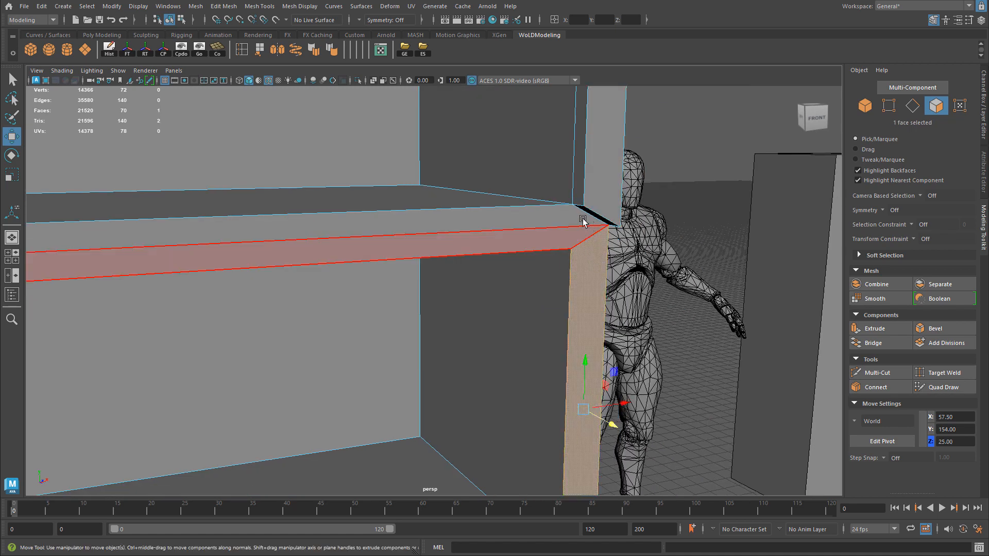
pyautogui.keyDown('alt'); pyautogui.moveTo(590, 219); pyautogui.dragTo(584, 215); pyautogui.keyUp('alt')
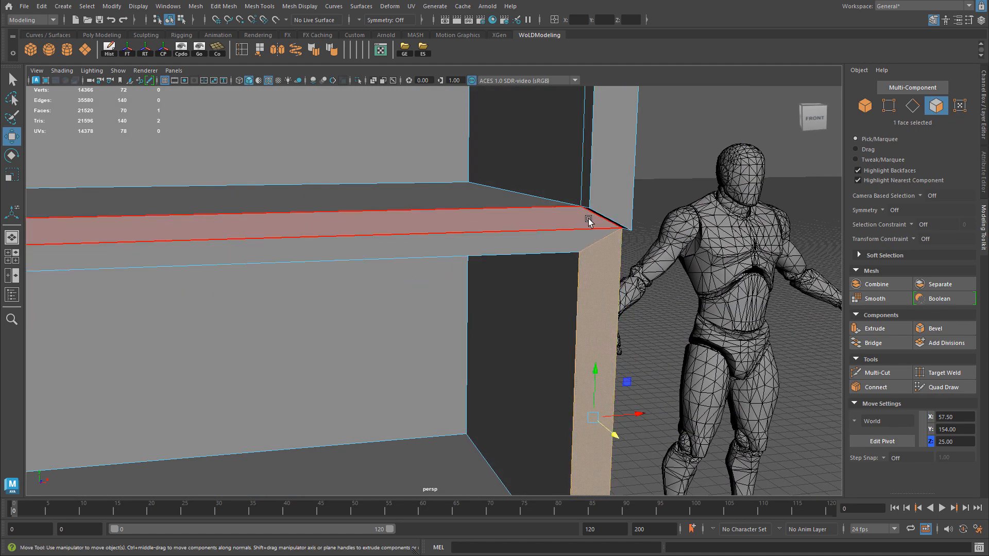
pyautogui.keyDown('alt'); pyautogui.moveTo(572, 237); pyautogui.dragTo(347, 221, button='right'); pyautogui.keyUp('alt')
pyautogui.keyDown('alt'); pyautogui.moveTo(347, 221); pyautogui.dragTo(561, 221, button='middle'); pyautogui.keyUp('alt')
# Step: Undo the extrusion of the front faces and return the bookshelf to object mode
pyautogui.hotkey('ctrl', 'z')
pyautogui.hotkey('ctrl', 'z')
pyautogui.hotkey('ctrl', 'z')
pyautogui.hotkey('ctrl', 'z')
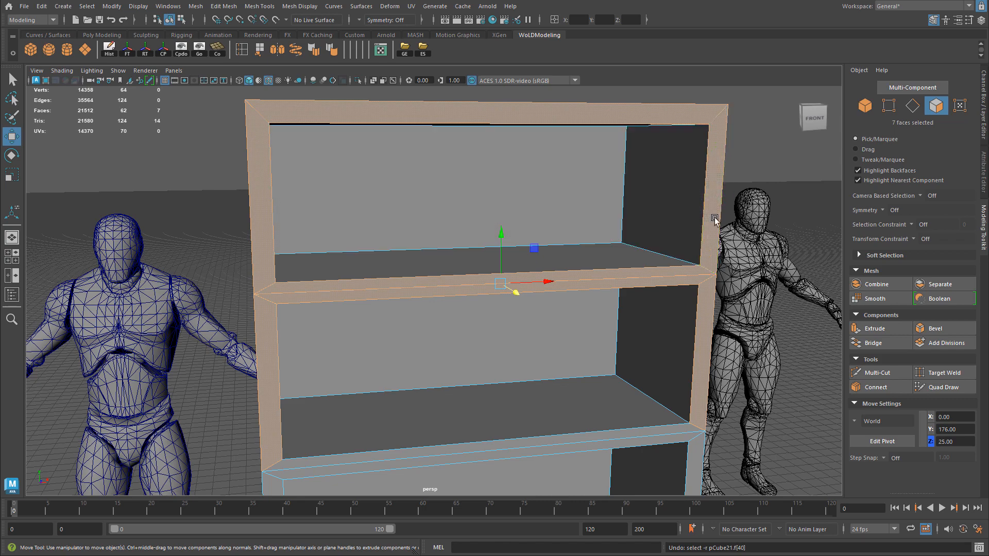
pyautogui.keyDown('alt'); pyautogui.moveTo(670, 281); pyautogui.dragTo(589, 168, button='middle'); pyautogui.keyUp('alt')
pyautogui.keyDown('alt'); pyautogui.moveTo(589, 167); pyautogui.dragTo(611, 189); pyautogui.keyUp('alt')
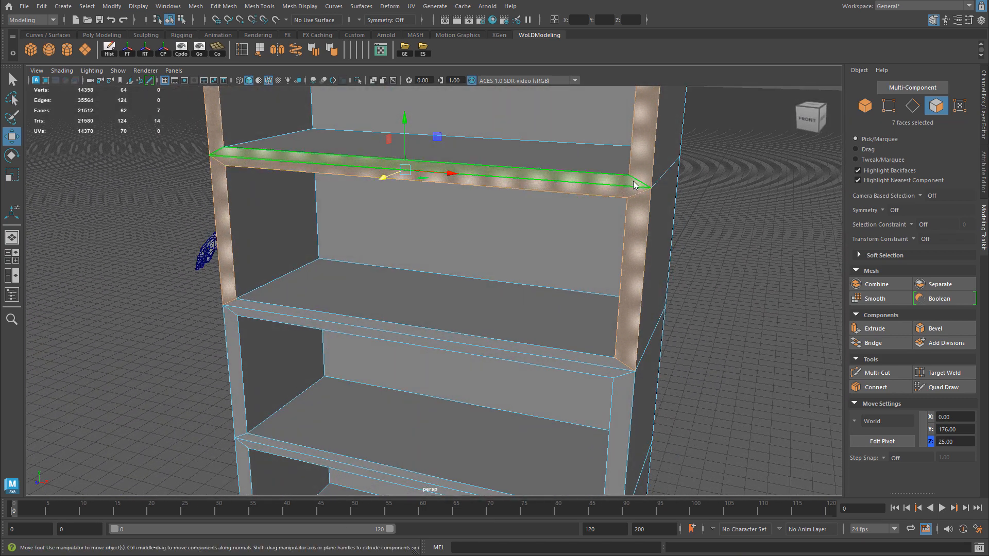
pyautogui.moveTo(634, 186); pyautogui.dragTo(669, 169, button='right')
# Step: Examine the pointed divider ends and their vertices up close where they run into the side borders
pyautogui.keyDown('alt'); pyautogui.moveTo(668, 168); pyautogui.dragTo(592, 193, button='middle'); pyautogui.keyUp('alt')
pyautogui.keyDown('alt'); pyautogui.moveTo(591, 194); pyautogui.dragTo(618, 177); pyautogui.keyUp('alt')
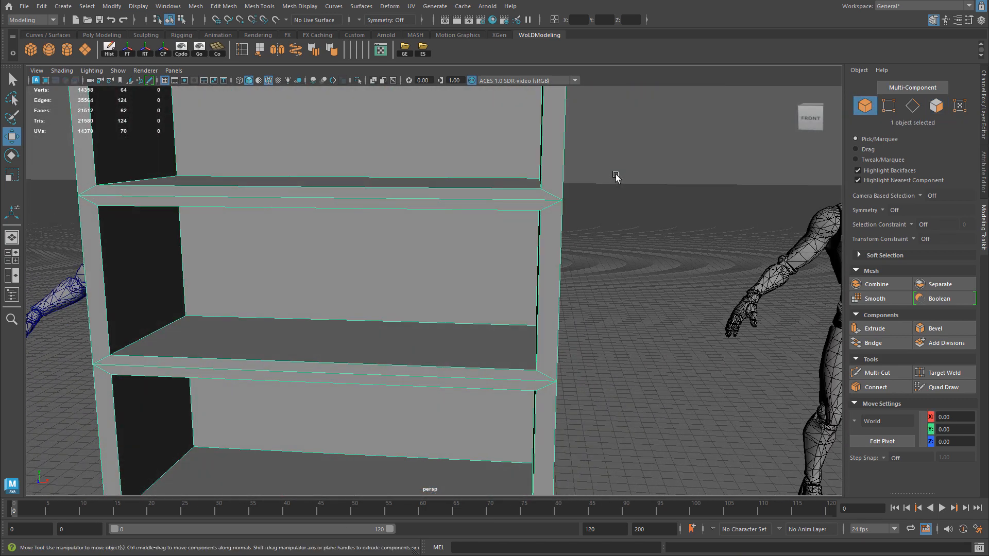
pyautogui.keyDown('alt'); pyautogui.moveTo(396, 197); pyautogui.dragTo(453, 193); pyautogui.keyUp('alt')
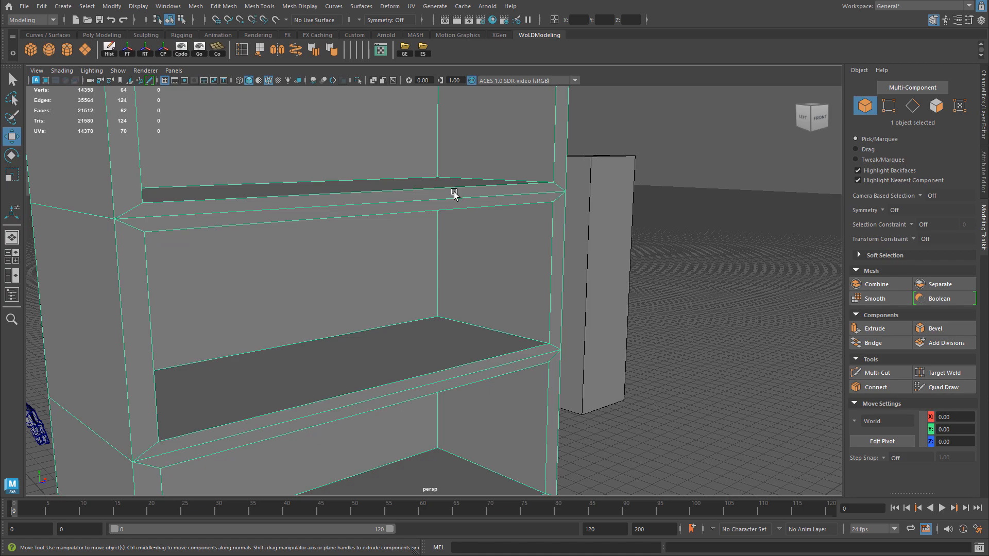
pyautogui.keyDown('alt'); pyautogui.moveTo(454, 192); pyautogui.dragTo(475, 195); pyautogui.keyUp('alt')
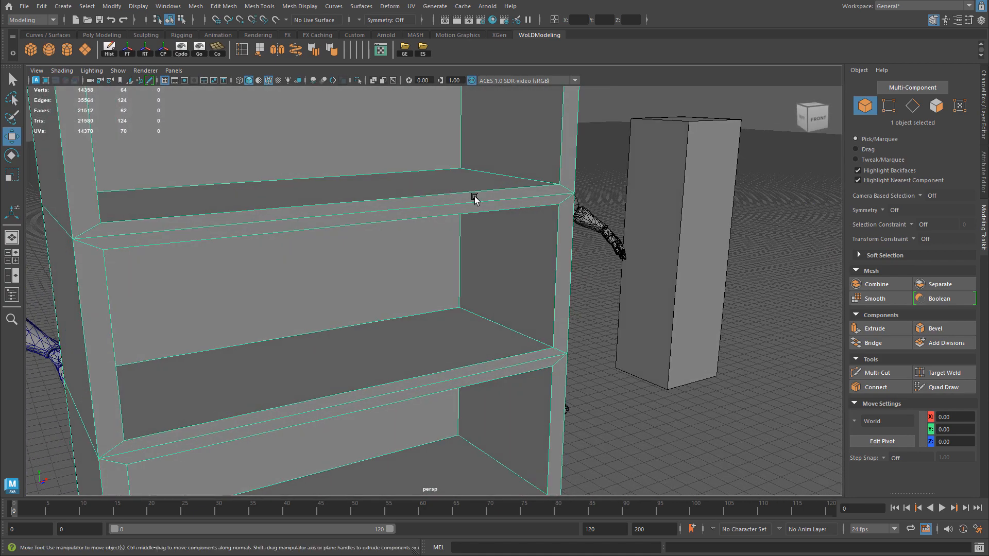
pyautogui.keyDown('alt'); pyautogui.moveTo(561, 200); pyautogui.dragTo(521, 253, button='middle'); pyautogui.keyUp('alt')
pyautogui.keyDown('alt'); pyautogui.moveTo(521, 252); pyautogui.dragTo(650, 251, button='right'); pyautogui.keyUp('alt')
pyautogui.press('F9')
pyautogui.keyDown('alt'); pyautogui.moveTo(606, 121); pyautogui.dragTo(591, 251, button='middle'); pyautogui.keyUp('alt')
pyautogui.keyDown('alt'); pyautogui.moveTo(623, 232); pyautogui.dragTo(447, 265, button='right'); pyautogui.keyUp('alt')
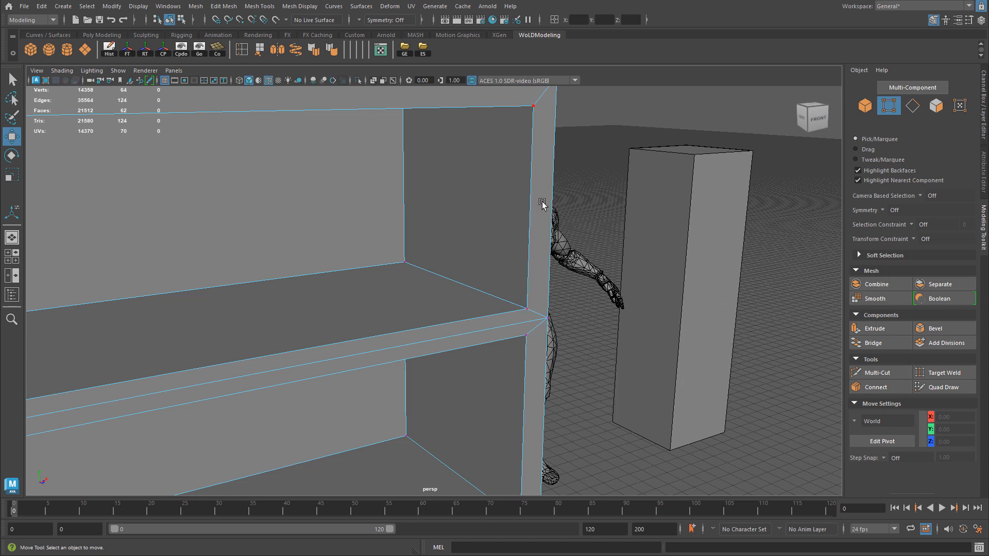
pyautogui.moveTo(541, 202); pyautogui.dragTo(564, 190, button='right')
pyautogui.moveTo(547, 211); pyautogui.dragTo(549, 214, button='right')
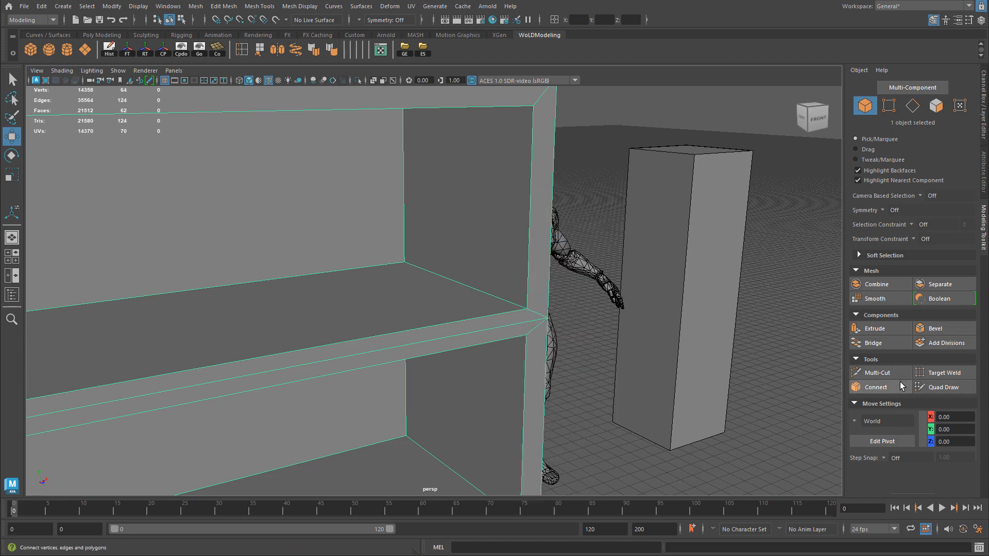
# Step: With Multi-Cut, cut a vertical edge between the inner corners at the upper divider's right end
pyautogui.click(877, 372)
pyautogui.keyDown('alt'); pyautogui.moveTo(524, 279); pyautogui.dragTo(471, 242, button='middle'); pyautogui.keyUp('alt')
pyautogui.keyDown('alt'); pyautogui.moveTo(471, 242); pyautogui.dragTo(505, 245, button='right'); pyautogui.keyUp('alt')
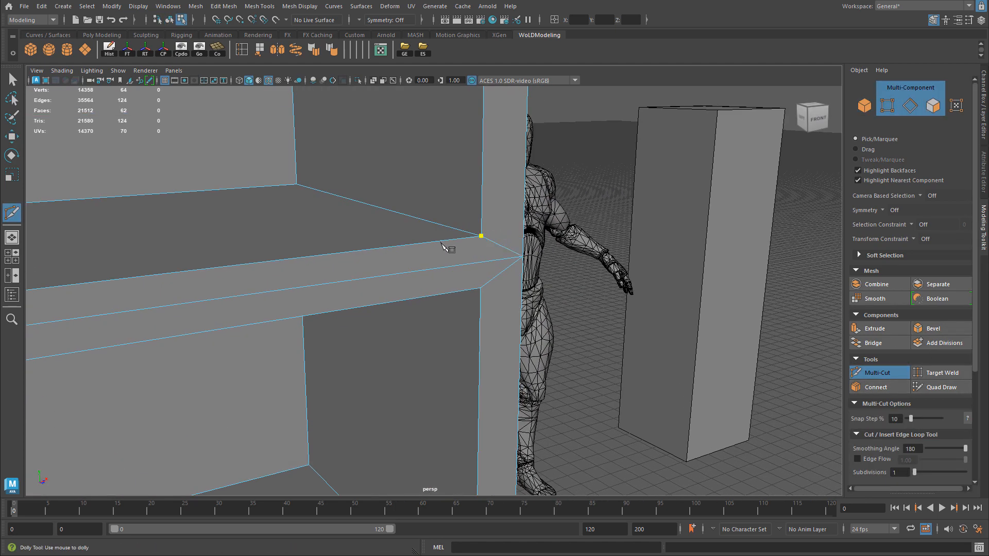
pyautogui.click(481, 288)
pyautogui.rightClick(463, 315)
# Step: Cut a matching vertical edge between the inner corners at the same divider's left end
pyautogui.keyDown('alt'); pyautogui.moveTo(604, 264); pyautogui.dragTo(399, 255, button='right'); pyautogui.keyUp('alt')
pyautogui.keyDown('alt'); pyautogui.moveTo(400, 255); pyautogui.dragTo(540, 289, button='middle'); pyautogui.keyUp('alt')
pyautogui.keyDown('alt'); pyautogui.moveTo(540, 288); pyautogui.dragTo(432, 288, button='right'); pyautogui.keyUp('alt')
pyautogui.keyDown('alt'); pyautogui.moveTo(373, 296); pyautogui.dragTo(597, 260, button='middle'); pyautogui.keyUp('alt')
pyautogui.keyDown('alt'); pyautogui.moveTo(360, 278); pyautogui.dragTo(245, 253); pyautogui.keyUp('alt')
pyautogui.keyDown('alt'); pyautogui.moveTo(245, 253); pyautogui.dragTo(265, 247, button='right'); pyautogui.keyUp('alt')
pyautogui.click(220, 223)
pyautogui.click(222, 262)
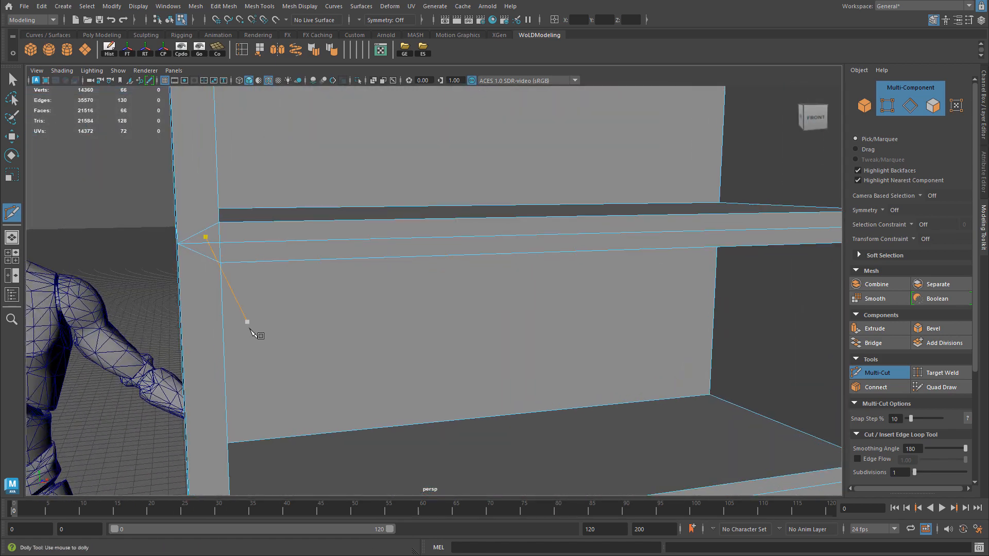
# Step: Cut vertical edges across both ends of the next divider down and the right end of the one below it
pyautogui.keyDown('alt'); pyautogui.moveTo(322, 367); pyautogui.dragTo(311, 120, button='middle'); pyautogui.keyUp('alt')
pyautogui.click(212, 224)
pyautogui.click(214, 262)
pyautogui.keyDown('alt'); pyautogui.moveTo(718, 273); pyautogui.dragTo(330, 294, button='middle'); pyautogui.keyUp('alt')
pyautogui.click(547, 232)
pyautogui.click(547, 260)
pyautogui.click(571, 240)
pyautogui.click(571, 269)
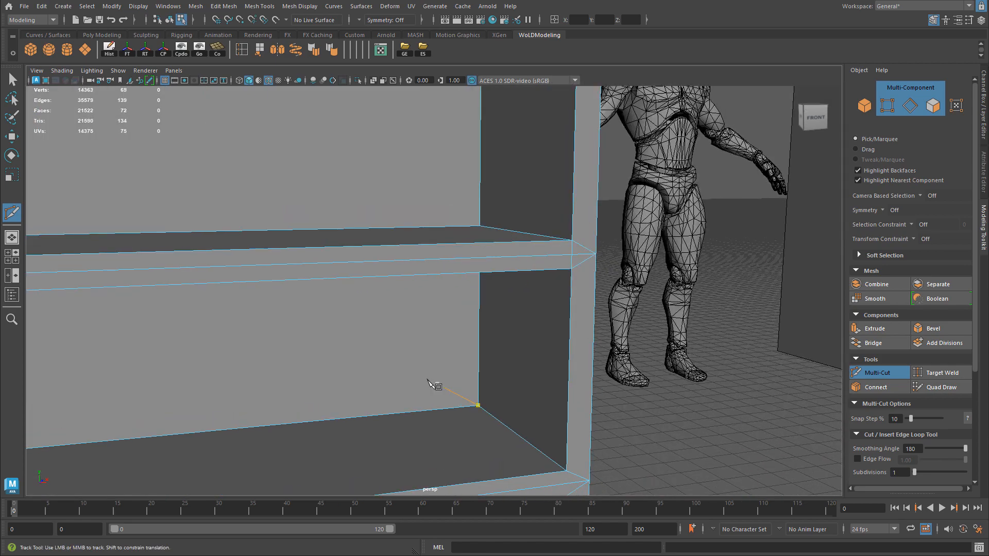
# Step: Cut matching vertical edges with Multi-Cut across the remaining ends of the lower dividers
pyautogui.keyDown('alt'); pyautogui.moveTo(555, 282); pyautogui.dragTo(611, 132, button='middle'); pyautogui.keyUp('alt')
pyautogui.click(622, 320)
pyautogui.click(622, 344)
pyautogui.keyDown('alt'); pyautogui.moveTo(110, 355); pyautogui.dragTo(519, 326, button='middle'); pyautogui.keyUp('alt')
pyautogui.click(375, 322)
pyautogui.click(375, 354)
pyautogui.keyDown('alt'); pyautogui.moveTo(530, 443); pyautogui.dragTo(467, 417, button='middle'); pyautogui.keyUp('alt')
pyautogui.click(285, 388)
pyautogui.press('Escape')
# Step: Switch to face selection and select the border's top front face plus the uppermost front face of its left side
pyautogui.keyDown('alt'); pyautogui.moveTo(355, 119); pyautogui.dragTo(380, 289, button='middle'); pyautogui.keyUp('alt')
pyautogui.keyDown('alt'); pyautogui.moveTo(608, 175); pyautogui.dragTo(525, 196, button='right'); pyautogui.keyUp('alt')
pyautogui.keyDown('alt'); pyautogui.moveTo(525, 196); pyautogui.dragTo(466, 217); pyautogui.keyUp('alt')
pyautogui.press('w')
pyautogui.moveTo(470, 258); pyautogui.dragTo(517, 244, button='right')
pyautogui.keyDown('alt'); pyautogui.moveTo(495, 245); pyautogui.dragTo(544, 242); pyautogui.keyUp('alt')
pyautogui.keyDown('alt'); pyautogui.moveTo(544, 242); pyautogui.dragTo(539, 355, button='middle'); pyautogui.keyUp('alt')
pyautogui.keyDown('alt'); pyautogui.moveTo(526, 289); pyautogui.dragTo(503, 150); pyautogui.keyUp('alt')
pyautogui.moveTo(502, 146); pyautogui.dragTo(430, 129, button='right')
pyautogui.click(430, 128)
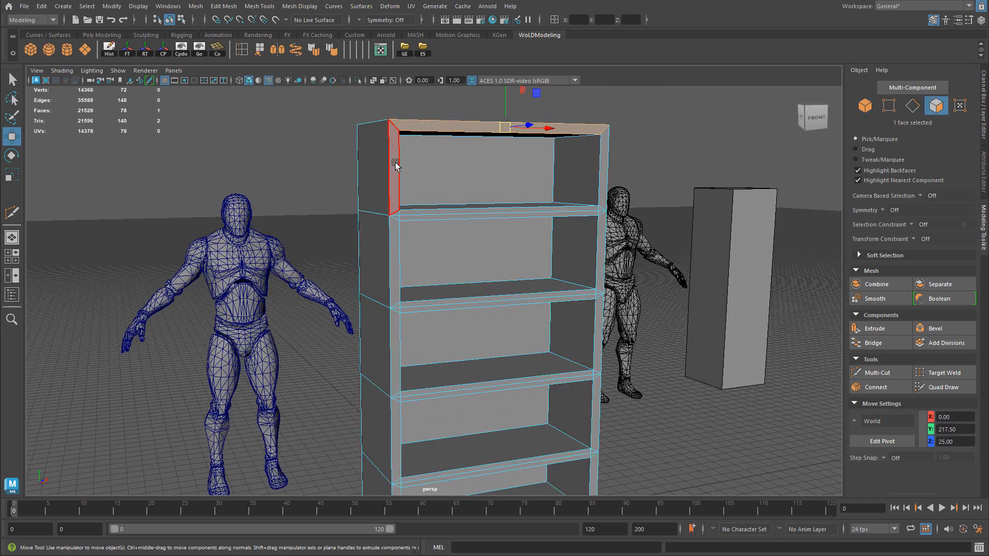
pyautogui.keyDown('shift'); pyautogui.click(394, 173); pyautogui.keyUp('shift')
# Step: Add the remaining front faces down the left border to the selection, including the small triangles at the divider ends
pyautogui.keyDown('alt'); pyautogui.moveTo(327, 218); pyautogui.dragTo(357, 218, button='middle'); pyautogui.keyUp('alt')
pyautogui.keyDown('alt'); pyautogui.moveTo(357, 218); pyautogui.dragTo(514, 215, button='right'); pyautogui.keyUp('alt')
pyautogui.keyDown('alt'); pyautogui.moveTo(514, 215); pyautogui.dragTo(493, 280, button='middle'); pyautogui.keyUp('alt')
pyautogui.keyDown('alt'); pyautogui.moveTo(412, 233); pyautogui.dragTo(414, 261, button='middle'); pyautogui.keyUp('alt')
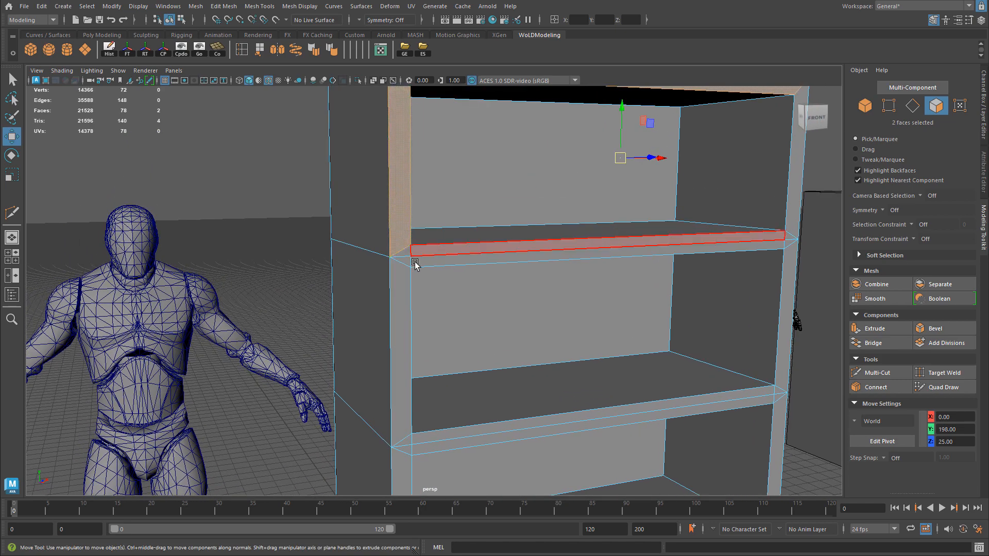
pyautogui.press('Tab')
pyautogui.keyDown('shift'); pyautogui.moveTo(406, 253); pyautogui.dragTo(400, 315); pyautogui.keyUp('shift')
pyautogui.keyDown('alt'); pyautogui.moveTo(487, 340); pyautogui.dragTo(455, 87, button='middle'); pyautogui.keyUp('alt')
pyautogui.keyDown('alt'); pyautogui.moveTo(387, 132); pyautogui.dragTo(388, 173, button='middle'); pyautogui.keyUp('alt')
pyautogui.press('Tab')
pyautogui.keyDown('shift'); pyautogui.moveTo(372, 304); pyautogui.dragTo(376, 365); pyautogui.keyUp('shift')
pyautogui.keyDown('alt'); pyautogui.moveTo(463, 314); pyautogui.dragTo(460, 54, button='middle'); pyautogui.keyUp('alt')
pyautogui.press('Tab')
pyautogui.keyDown('shift'); pyautogui.moveTo(364, 162); pyautogui.dragTo(366, 196); pyautogui.keyUp('shift')
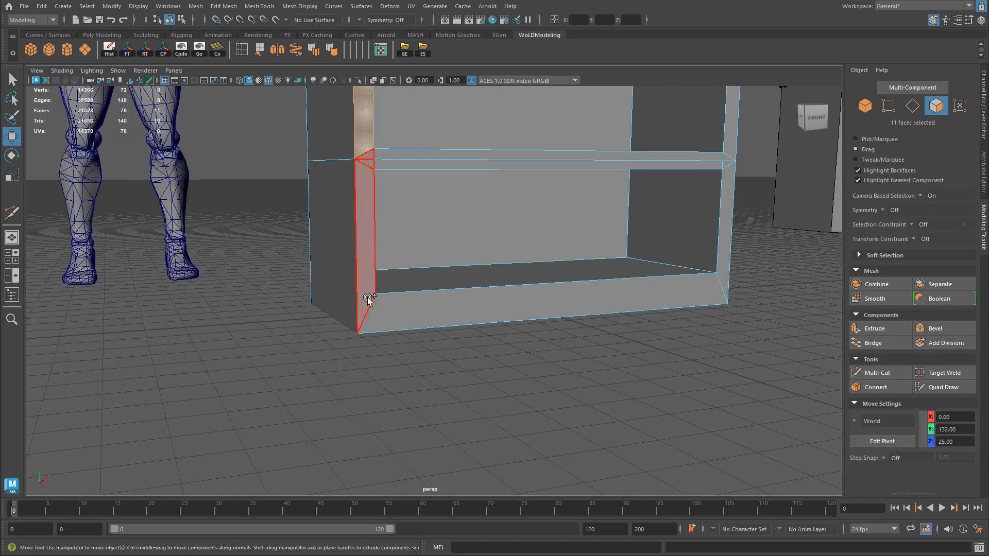
# Step: Add the bottom border face and all front faces up the right border, leaving the divider fronts unselected
pyautogui.keyDown('shift'); pyautogui.moveTo(367, 293); pyautogui.dragTo(391, 313); pyautogui.keyUp('shift')
pyautogui.keyDown('alt'); pyautogui.moveTo(515, 319); pyautogui.dragTo(453, 363, button='middle'); pyautogui.keyUp('alt')
pyautogui.keyDown('shift'); pyautogui.moveTo(666, 323); pyautogui.dragTo(675, 265); pyautogui.keyUp('shift')
pyautogui.keyDown('alt'); pyautogui.moveTo(674, 248); pyautogui.dragTo(649, 305, button='middle'); pyautogui.keyUp('alt')
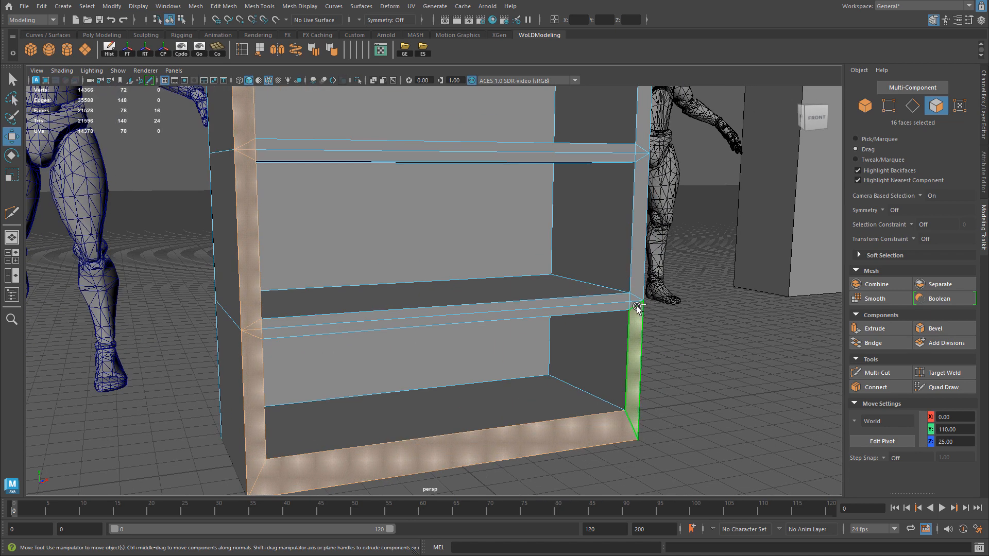
pyautogui.keyDown('ctrl'); pyautogui.moveTo(634, 287); pyautogui.dragTo(646, 269); pyautogui.keyUp('ctrl')
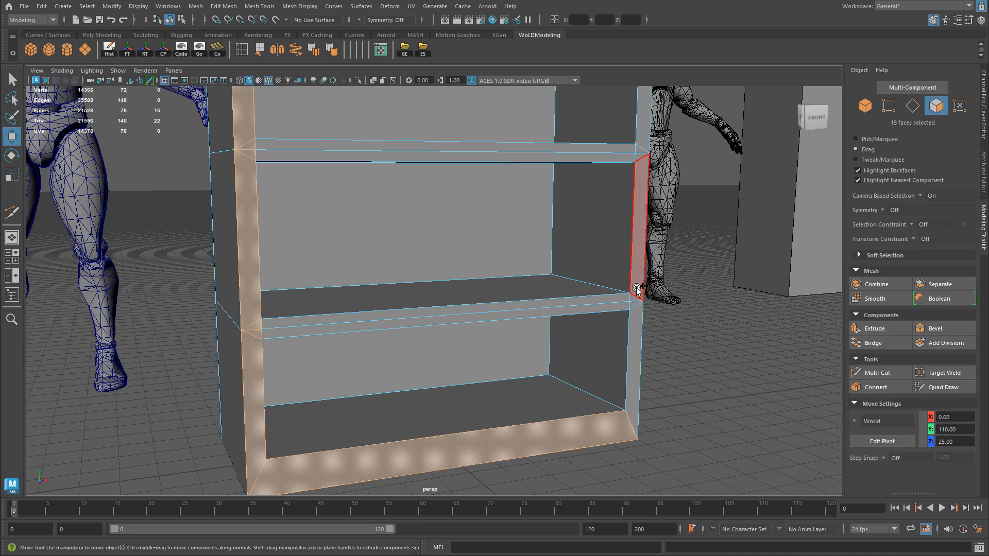
pyautogui.keyDown('shift'); pyautogui.moveTo(634, 321); pyautogui.dragTo(644, 169); pyautogui.keyUp('shift')
pyautogui.keyDown('alt'); pyautogui.moveTo(643, 166); pyautogui.dragTo(636, 276, button='middle'); pyautogui.keyUp('alt')
pyautogui.keyDown('shift'); pyautogui.moveTo(636, 282); pyautogui.dragTo(635, 189); pyautogui.keyUp('shift')
pyautogui.keyDown('alt'); pyautogui.moveTo(635, 189); pyautogui.dragTo(628, 311, button='middle'); pyautogui.keyUp('alt')
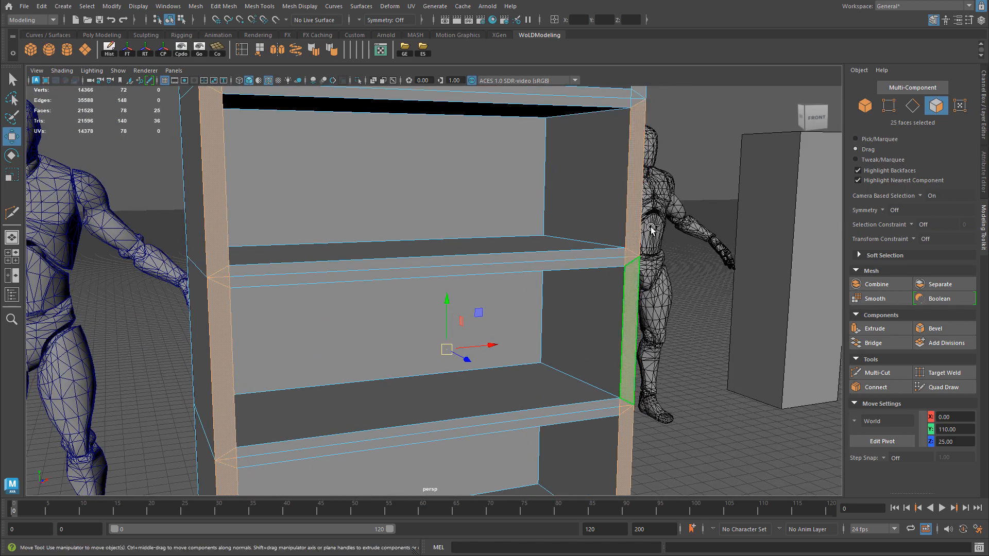
pyautogui.keyDown('shift'); pyautogui.moveTo(645, 252); pyautogui.dragTo(648, 239); pyautogui.keyUp('shift')
pyautogui.keyDown('alt'); pyautogui.moveTo(654, 156); pyautogui.dragTo(640, 296, button='middle'); pyautogui.keyUp('alt')
pyautogui.keyDown('shift'); pyautogui.moveTo(629, 215); pyautogui.dragTo(627, 259); pyautogui.keyUp('shift')
pyautogui.keyDown('alt'); pyautogui.moveTo(653, 158); pyautogui.dragTo(640, 295, button='middle'); pyautogui.keyUp('alt')
# Step: Extrude the selected border faces with a thickness of 2
pyautogui.scroll(-5, 639, 266)
pyautogui.keyDown('alt'); pyautogui.moveTo(638, 266); pyautogui.dragTo(515, 201); pyautogui.keyUp('alt')
pyautogui.scroll(5, 570, 210)
pyautogui.hotkey('ctrl', 'e')
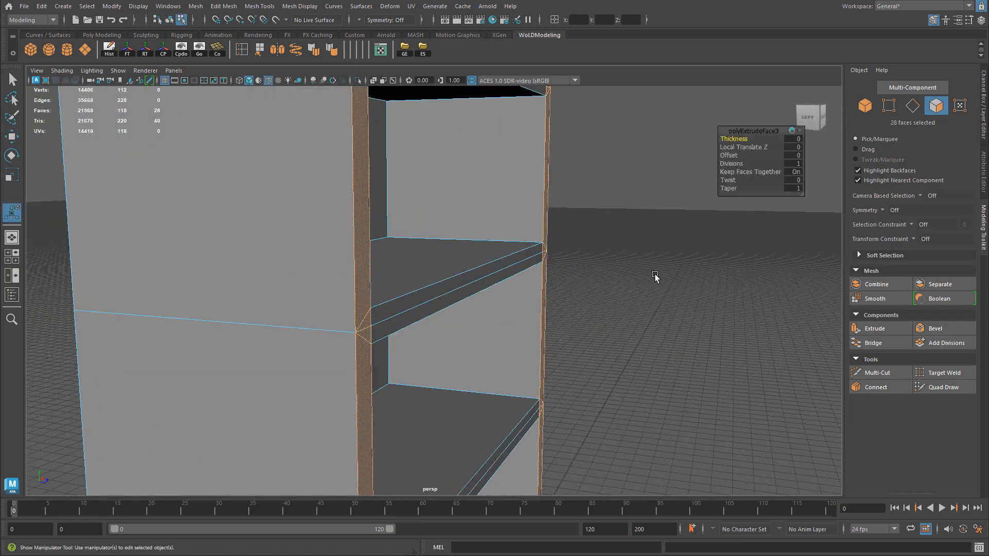
pyautogui.keyDown('alt'); pyautogui.moveTo(623, 316); pyautogui.dragTo(556, 210, button='right'); pyautogui.keyUp('alt')
pyautogui.keyDown('alt'); pyautogui.moveTo(556, 209); pyautogui.dragTo(526, 163); pyautogui.keyUp('alt')
pyautogui.keyDown('alt'); pyautogui.moveTo(433, 92); pyautogui.dragTo(355, 268, button='middle'); pyautogui.keyUp('alt')
pyautogui.keyDown('alt'); pyautogui.moveTo(356, 267); pyautogui.dragTo(397, 241, button='right'); pyautogui.keyUp('alt')
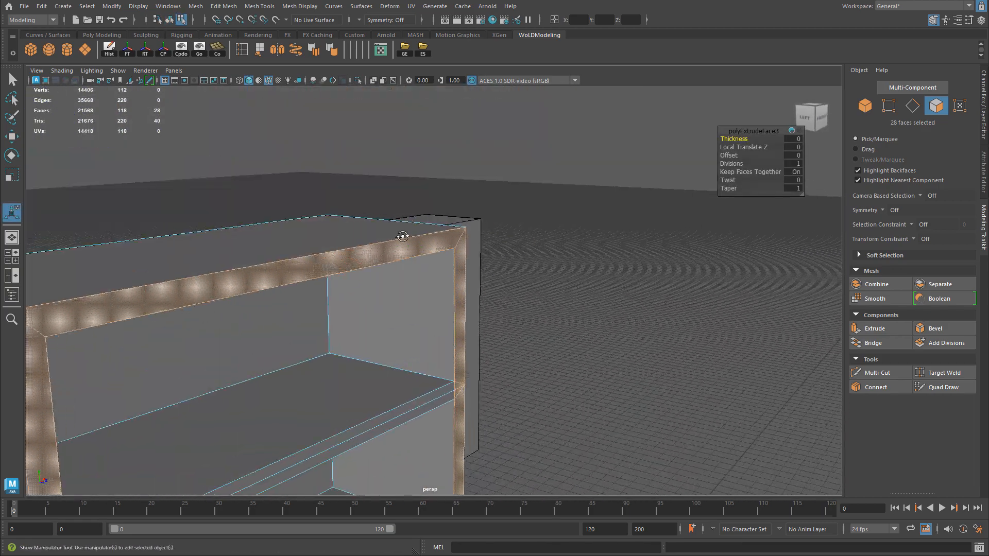
pyautogui.keyDown('alt'); pyautogui.moveTo(304, 242); pyautogui.dragTo(337, 208); pyautogui.keyUp('alt')
pyautogui.keyDown('alt'); pyautogui.moveTo(338, 207); pyautogui.dragTo(399, 205, button='right'); pyautogui.keyUp('alt')
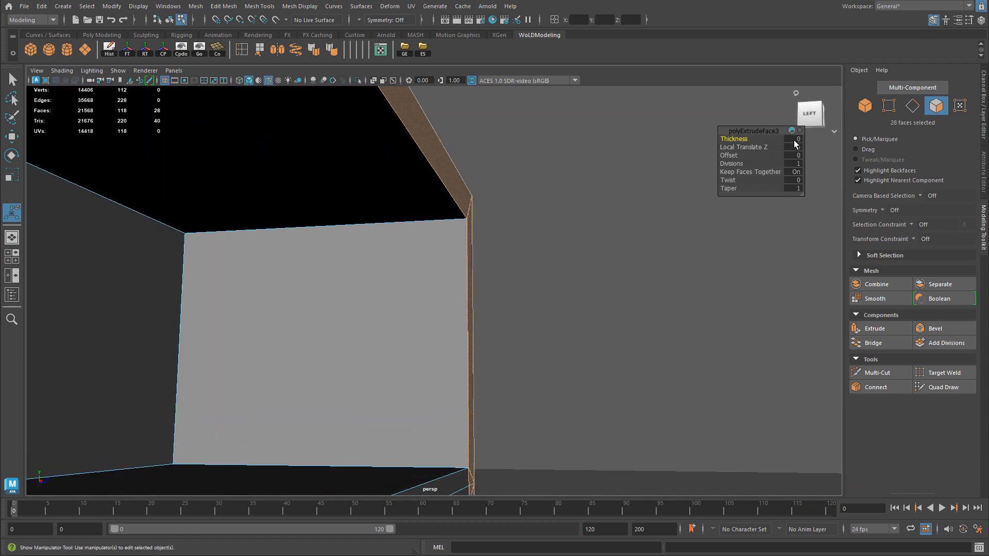
pyautogui.write('2')
pyautogui.press('Return')
# Step: Return to object mode and select the whole bookshelf
pyautogui.keyDown('alt'); pyautogui.moveTo(420, 240); pyautogui.dragTo(364, 254, button='right'); pyautogui.keyUp('alt')
pyautogui.keyDown('alt'); pyautogui.moveTo(364, 254); pyautogui.dragTo(332, 261); pyautogui.keyUp('alt')
pyautogui.moveTo(342, 227); pyautogui.dragTo(243, 218, button='right')
pyautogui.keyDown('alt'); pyautogui.moveTo(243, 219); pyautogui.dragTo(316, 219); pyautogui.keyUp('alt')
pyautogui.keyDown('alt'); pyautogui.moveTo(315, 237); pyautogui.dragTo(340, 93, button='middle'); pyautogui.keyUp('alt')
pyautogui.click(637, 92)
pyautogui.keyDown('alt'); pyautogui.moveTo(639, 86); pyautogui.dragTo(516, 209); pyautogui.keyUp('alt')
pyautogui.keyDown('alt'); pyautogui.moveTo(516, 210); pyautogui.dragTo(565, 216, button='right'); pyautogui.keyUp('alt')
pyautogui.click(565, 216)
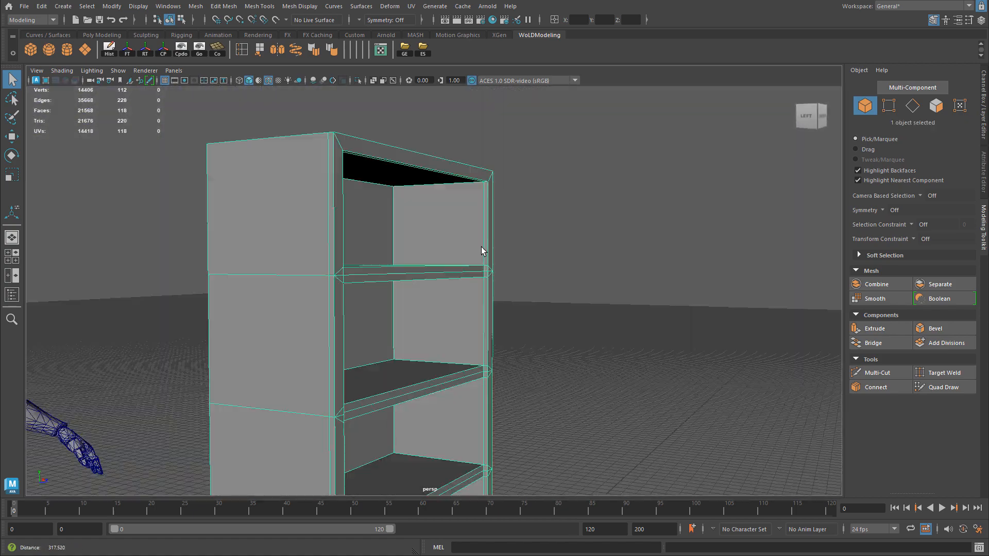
# Step: Export the selected bookshelf as FBX, overwriting bookshelf.fbx in the Tests folder
pyautogui.moveTo(565, 216)
pyautogui.keyDown('alt'); pyautogui.mouseDown()
pyautogui.moveTo(503, 293)
pyautogui.moveTo(552, 224)
pyautogui.mouseUp(); pyautogui.keyUp('alt')
pyautogui.keyDown('alt'); pyautogui.moveTo(553, 225); pyautogui.dragTo(504, 225, button='right'); pyautogui.keyUp('alt')
pyautogui.keyDown('alt'); pyautogui.moveTo(504, 225); pyautogui.dragTo(503, 271, button='middle'); pyautogui.keyUp('alt')
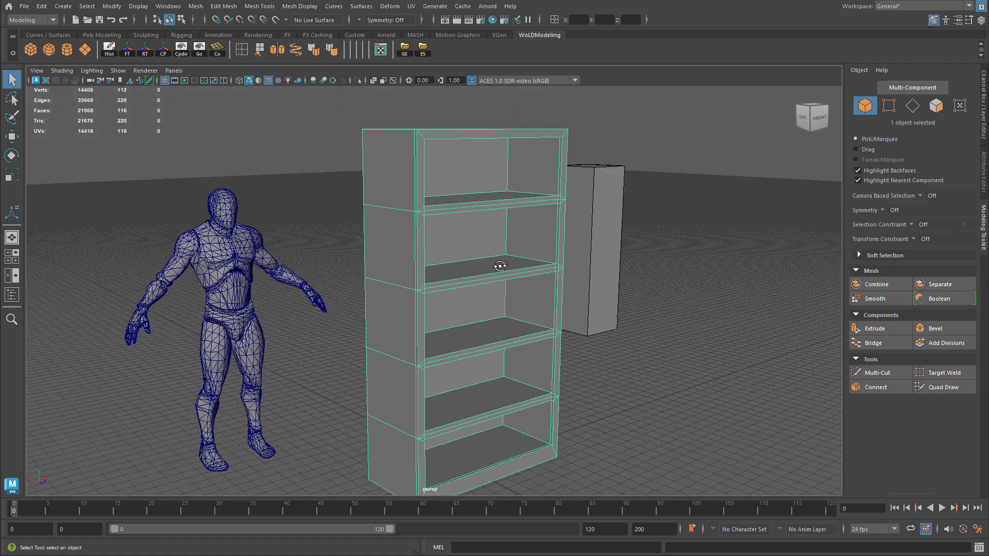
pyautogui.keyDown('alt'); pyautogui.moveTo(503, 271); pyautogui.dragTo(481, 268); pyautogui.keyUp('alt')
pyautogui.click(425, 59)
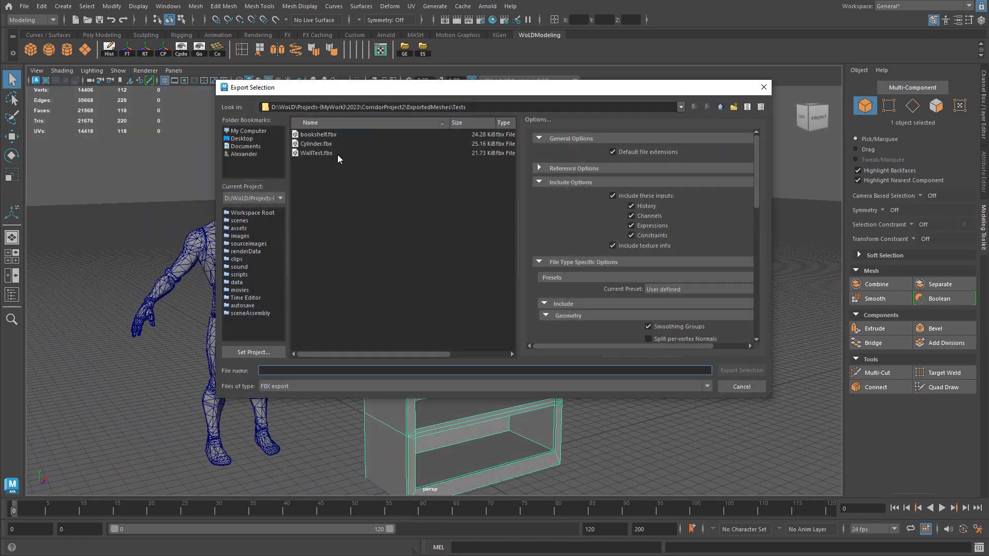
pyautogui.doubleClick(330, 136)
pyautogui.click(472, 259)
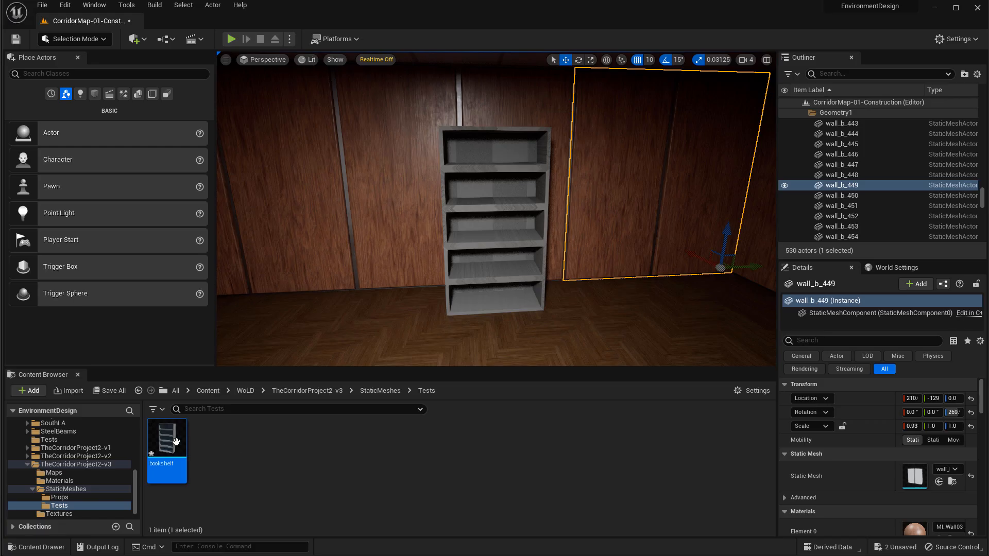
# Step: Switch to Unreal Editor and reimport the bookshelf static mesh from its updated FBX file
pyautogui.rightClick(176, 441)
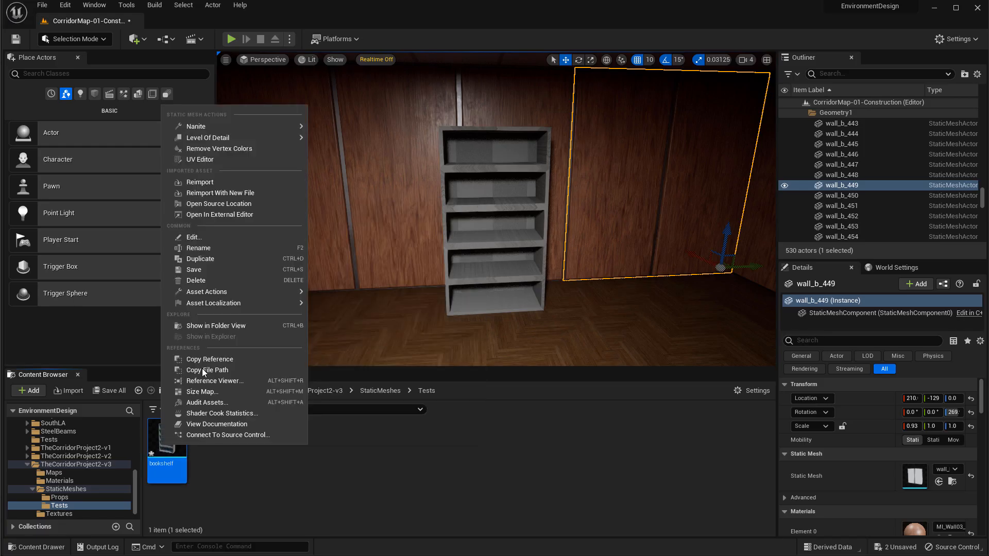
pyautogui.click(265, 192)
pyautogui.moveTo(516, 239); pyautogui.dragTo(463, 239, button='right')
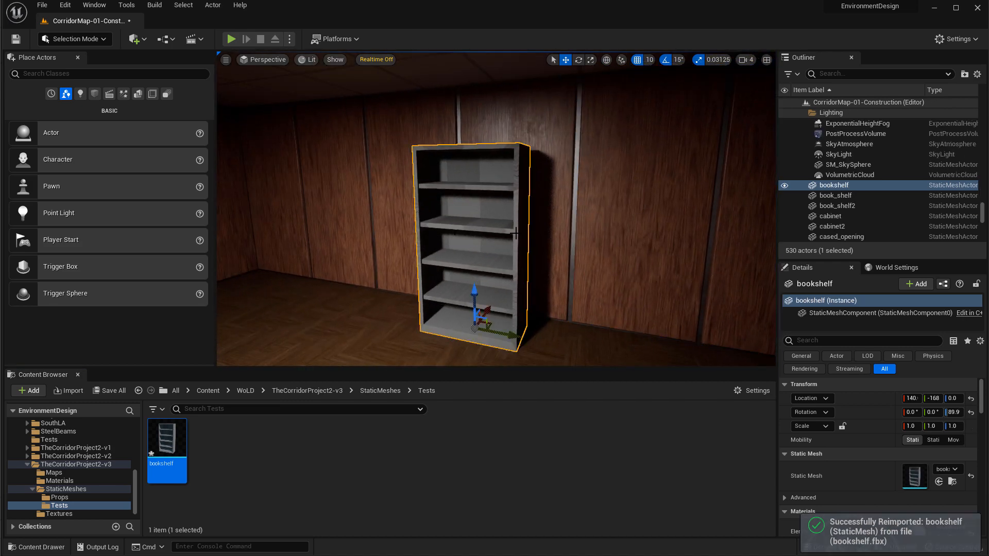
# Step: View the reimported bookshelf in a full-screen viewport and start a play session from the floor near it
pyautogui.press('F11')
pyautogui.moveTo(510, 274); pyautogui.dragTo(570, 269, button='right')
pyautogui.press('w')
pyautogui.press('g')
pyautogui.press('w')
pyautogui.press('e')
pyautogui.press('s')
pyautogui.press('s')
pyautogui.rightClick(422, 400)
pyautogui.click(471, 390)
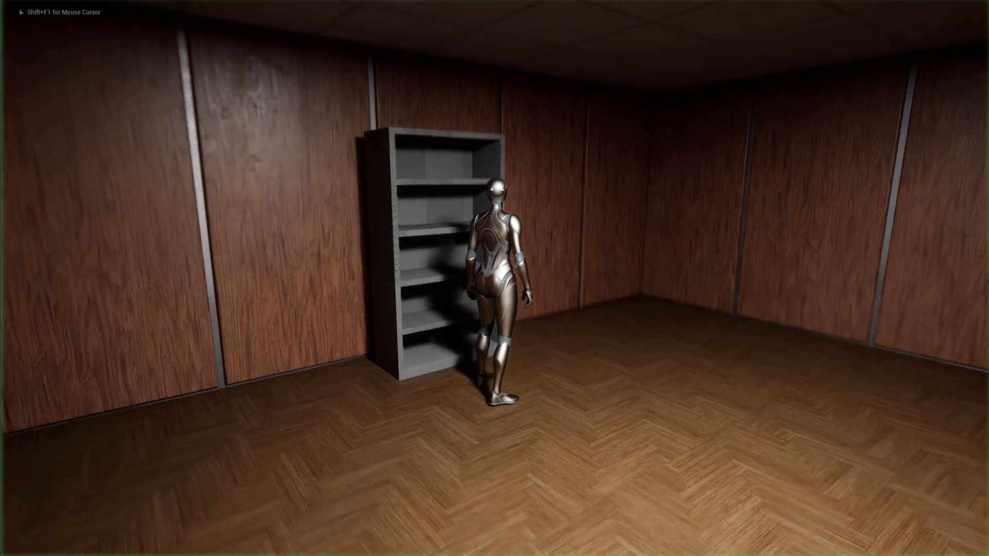
# Step: Walk the character around the bookshelf to judge its scale and border depth from several sides
pyautogui.press('w')
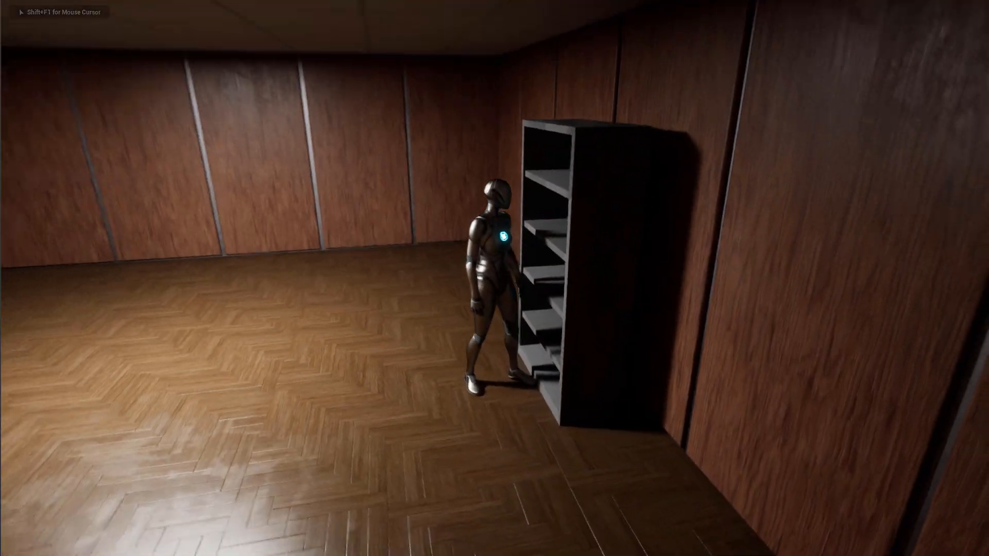
pyautogui.press('w')
pyautogui.press('w')
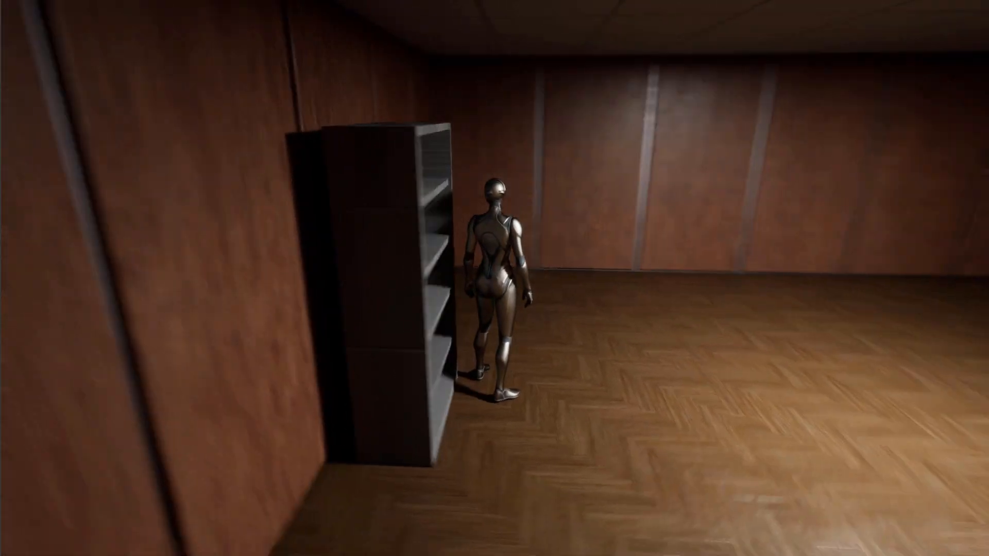
pyautogui.press('d')
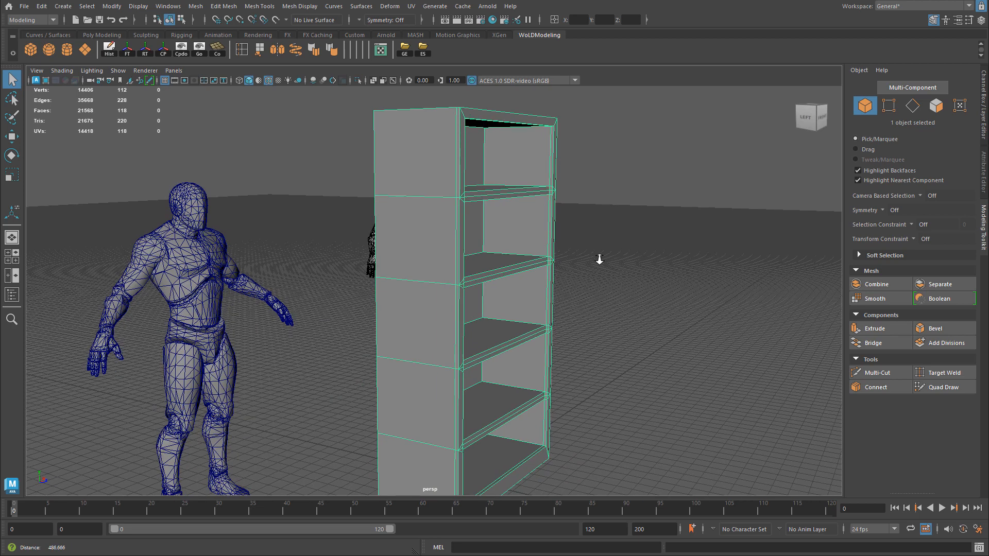
# Step: Switch back to Maya, try a thickness of 3 on the border extrusion and undo it
pyautogui.scroll(10, 599, 259)
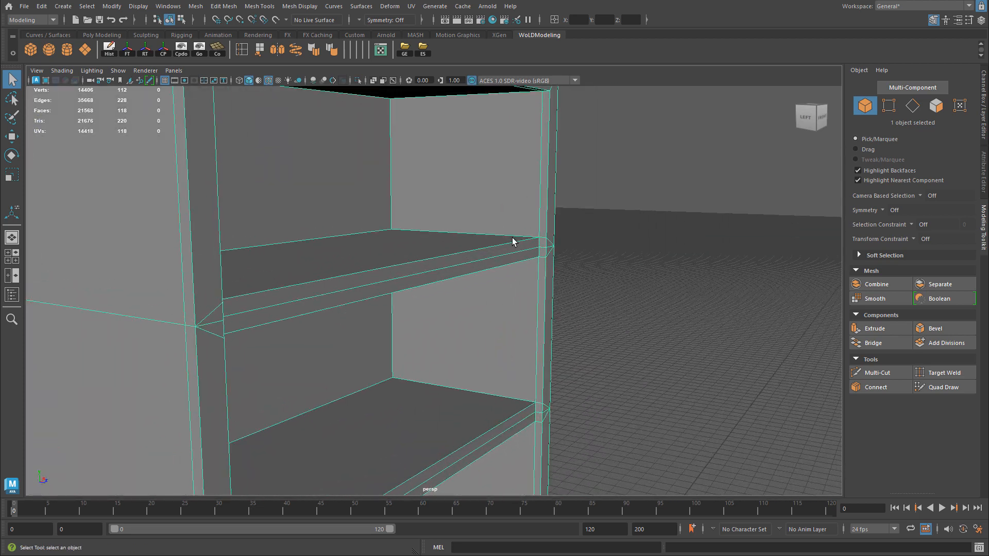
pyautogui.hotkey('ctrl', 'e')
pyautogui.keyDown('alt'); pyautogui.moveTo(609, 251); pyautogui.dragTo(520, 329); pyautogui.keyUp('alt')
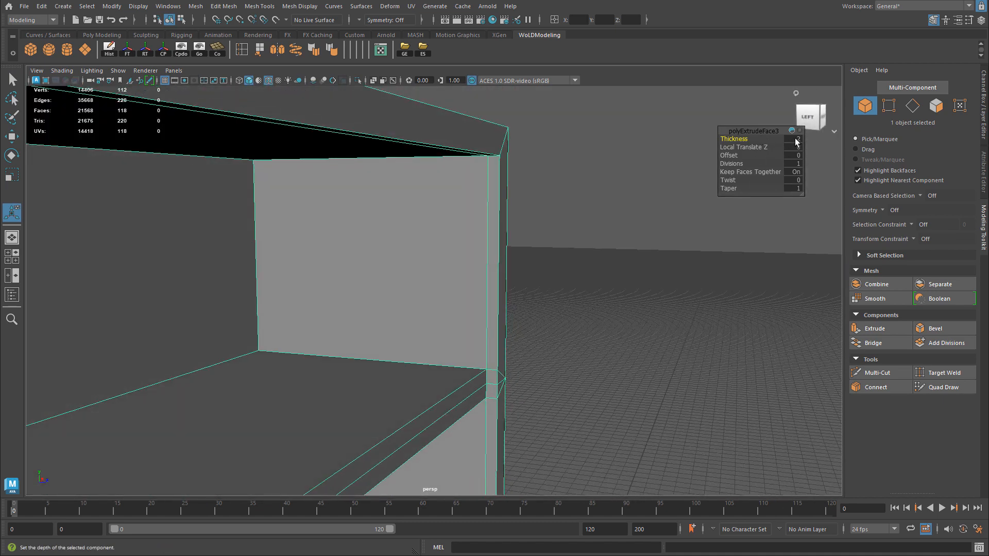
pyautogui.write('3')
pyautogui.keyDown('alt'); pyautogui.moveTo(492, 318); pyautogui.dragTo(452, 319); pyautogui.keyUp('alt')
pyautogui.hotkey('ctrl', 'z')
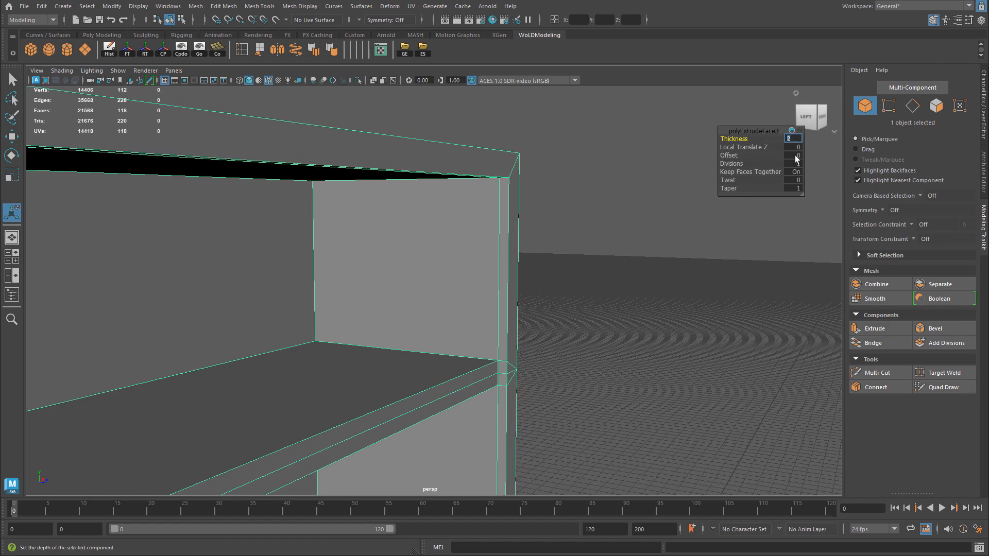
# Step: Leave the extrusion settings and save the scene
pyautogui.keyDown('alt'); pyautogui.moveTo(581, 283); pyautogui.dragTo(304, 296, button='right'); pyautogui.keyUp('alt')
pyautogui.keyDown('alt'); pyautogui.moveTo(435, 295); pyautogui.dragTo(384, 297); pyautogui.keyUp('alt')
pyautogui.moveTo(388, 284); pyautogui.dragTo(433, 270, button='right')
pyautogui.keyDown('alt'); pyautogui.moveTo(621, 302); pyautogui.dragTo(666, 216, button='middle'); pyautogui.keyUp('alt')
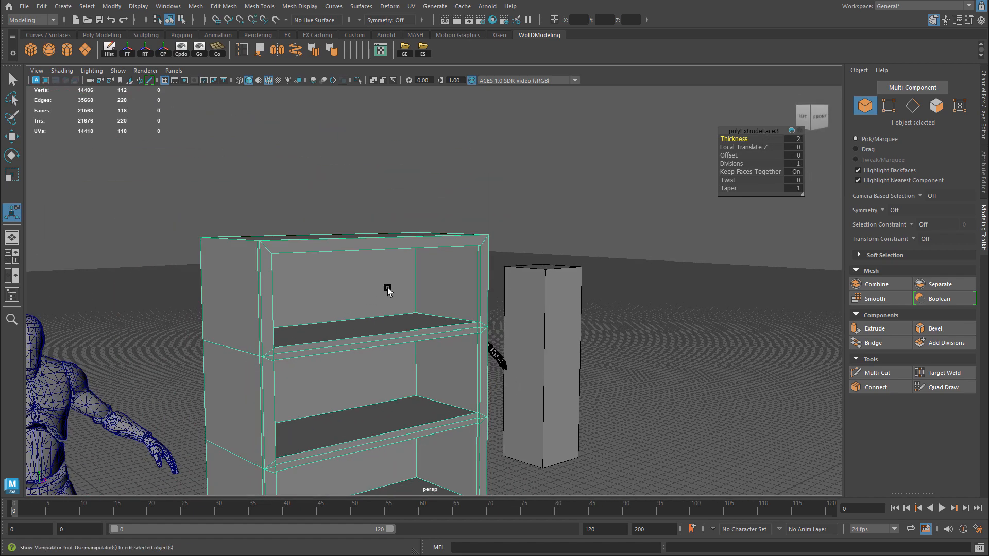
pyautogui.keyDown('alt'); pyautogui.moveTo(727, 283); pyautogui.dragTo(688, 294); pyautogui.keyUp('alt')
pyautogui.keyDown('alt'); pyautogui.moveTo(688, 295); pyautogui.dragTo(507, 337, button='right'); pyautogui.keyUp('alt')
pyautogui.keyDown('alt'); pyautogui.moveTo(517, 350); pyautogui.dragTo(549, 364); pyautogui.keyUp('alt')
pyautogui.keyDown('alt'); pyautogui.moveTo(550, 365); pyautogui.dragTo(569, 332, button='middle'); pyautogui.keyUp('alt')
pyautogui.moveTo(572, 332)
pyautogui.keyDown('alt'); pyautogui.mouseDown()
pyautogui.moveTo(588, 340)
pyautogui.moveTo(577, 315)
pyautogui.mouseUp(); pyautogui.keyUp('alt')
pyautogui.hotkey('ctrl', 's')
# Step: Examine in the reference photo how the shelf ends meet the side frame, and move the photo out of the way
pyautogui.hotkey('alt', 'Tab')
pyautogui.moveTo(565, 261); pyautogui.dragTo(532, 283)
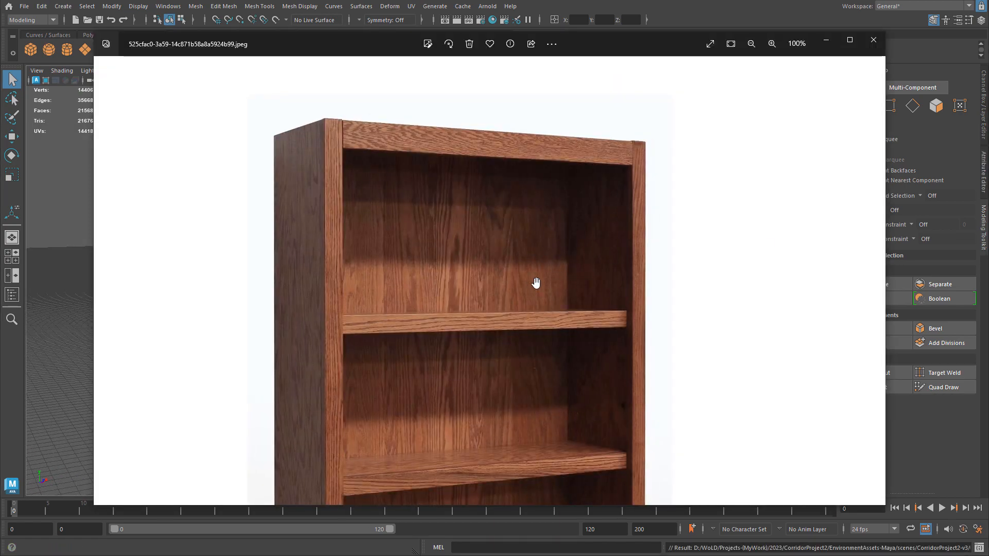
pyautogui.scroll(5, 649, 184)
pyautogui.moveTo(658, 181); pyautogui.dragTo(679, 156)
pyautogui.moveTo(671, 310); pyautogui.dragTo(709, 163)
pyautogui.moveTo(716, 345); pyautogui.dragTo(742, 125)
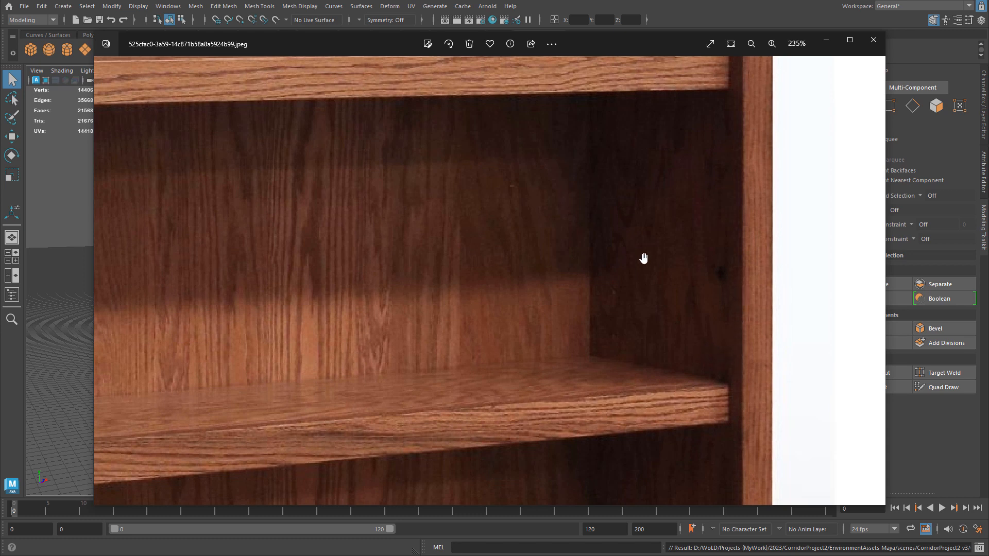
pyautogui.moveTo(628, 320); pyautogui.dragTo(666, 258)
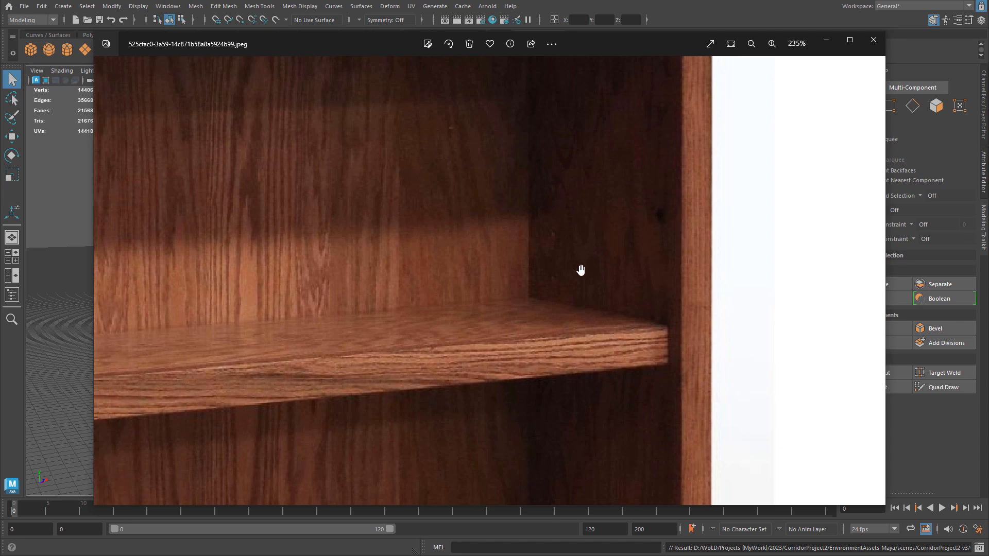
pyautogui.scroll(-4, 580, 270)
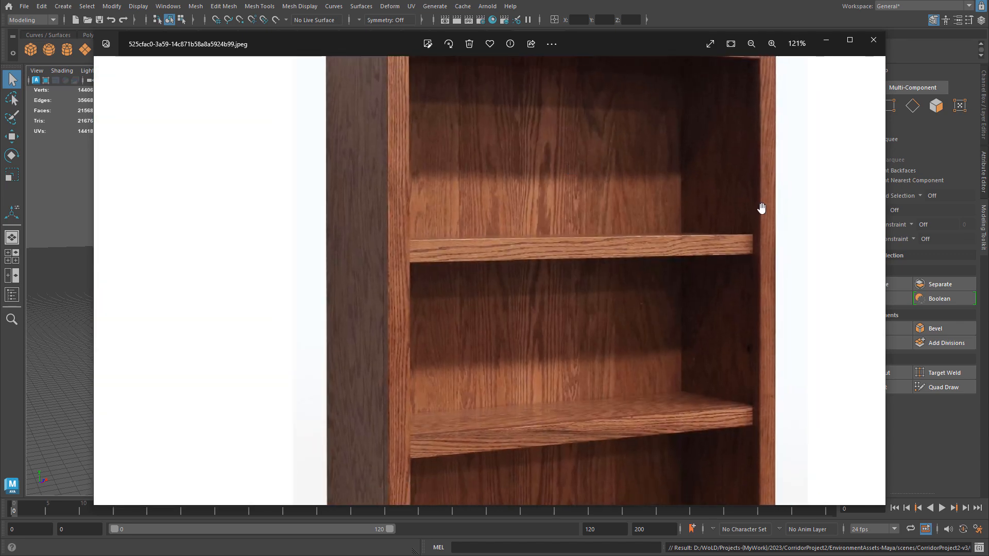
pyautogui.moveTo(649, 37); pyautogui.dragTo(988, 22)
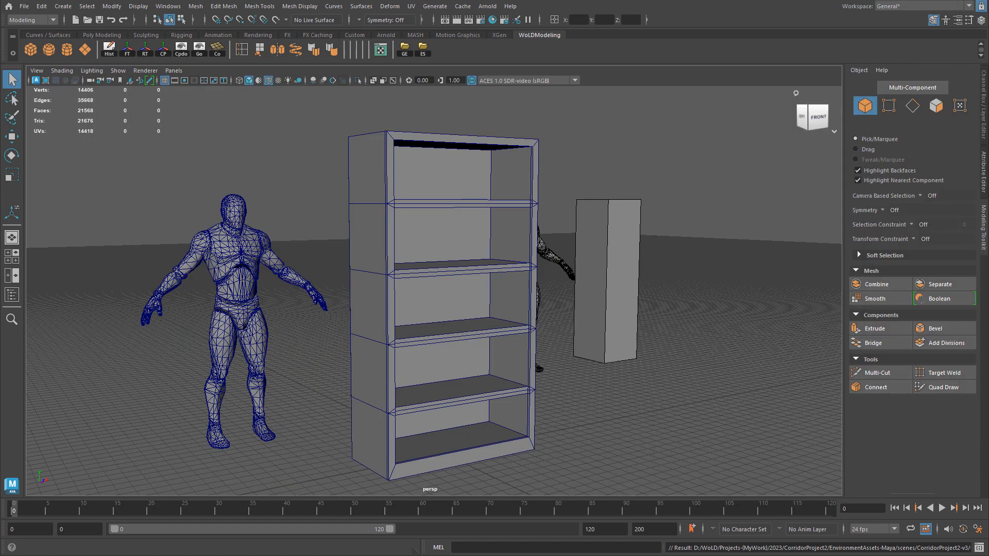
pyautogui.moveTo(509, 179); pyautogui.dragTo(510, 150, button='right')
pyautogui.keyDown('alt'); pyautogui.moveTo(381, 147); pyautogui.dragTo(335, 219, button='middle'); pyautogui.keyUp('alt')
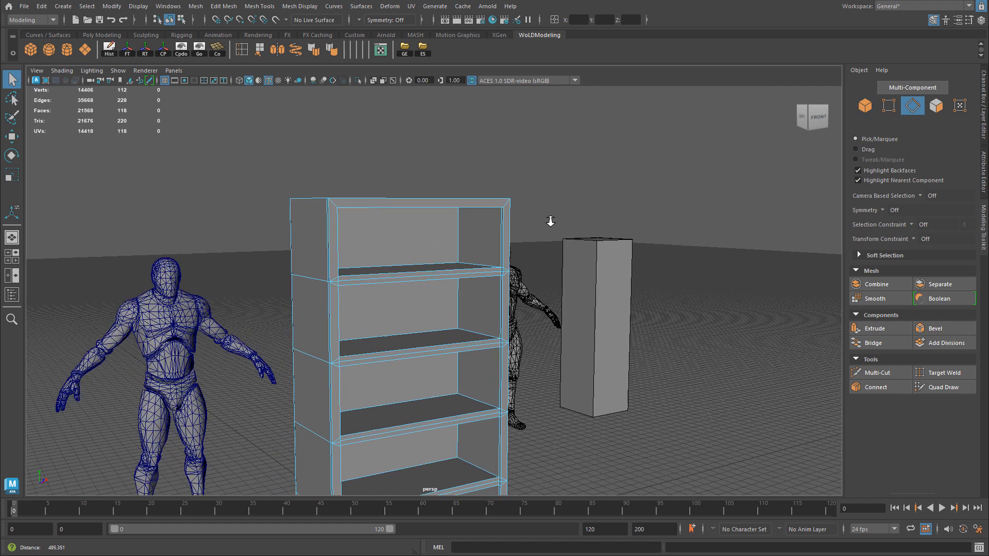
pyautogui.keyDown('alt'); pyautogui.moveTo(336, 218); pyautogui.dragTo(603, 188, button='right'); pyautogui.keyUp('alt')
pyautogui.keyDown('alt'); pyautogui.moveTo(603, 188); pyautogui.dragTo(622, 173); pyautogui.keyUp('alt')
pyautogui.keyDown('alt'); pyautogui.moveTo(621, 169); pyautogui.dragTo(571, 278, button='middle'); pyautogui.keyUp('alt')
pyautogui.keyDown('alt'); pyautogui.moveTo(572, 278); pyautogui.dragTo(713, 239, button='right'); pyautogui.keyUp('alt')
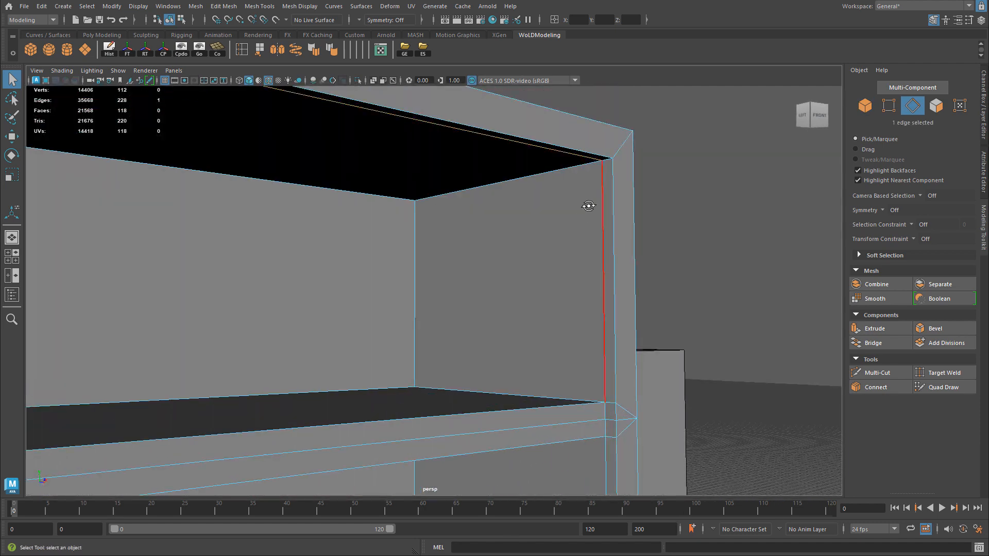
pyautogui.keyDown('alt'); pyautogui.moveTo(586, 217); pyautogui.dragTo(595, 205); pyautogui.keyUp('alt')
# Step: Select the full loop of thin inner faces that the extrusion created around the front border
pyautogui.press('w')
pyautogui.moveTo(565, 189); pyautogui.dragTo(388, 243, button='right')
pyautogui.click(561, 190)
pyautogui.keyDown('alt'); pyautogui.moveTo(389, 243); pyautogui.dragTo(477, 225); pyautogui.keyUp('alt')
pyautogui.keyDown('alt'); pyautogui.moveTo(477, 225); pyautogui.dragTo(612, 217, button='right'); pyautogui.keyUp('alt')
pyautogui.keyDown('alt'); pyautogui.moveTo(613, 217); pyautogui.dragTo(658, 163); pyautogui.keyUp('alt')
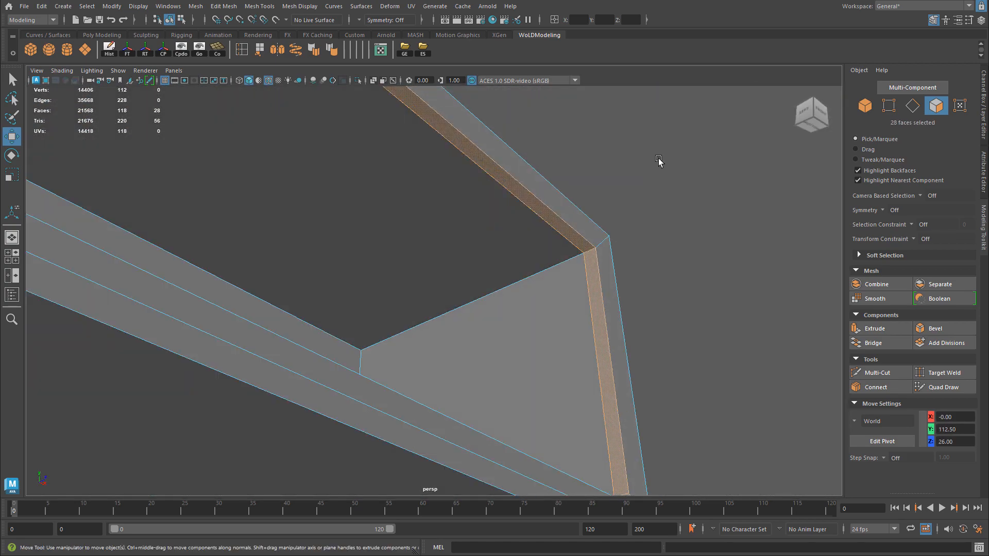
pyautogui.keyDown('alt'); pyautogui.moveTo(657, 164); pyautogui.dragTo(632, 201, button='middle'); pyautogui.keyUp('alt')
pyautogui.keyDown('alt'); pyautogui.moveTo(632, 201); pyautogui.dragTo(614, 260, button='right'); pyautogui.keyUp('alt')
pyautogui.keyDown('alt'); pyautogui.moveTo(615, 260); pyautogui.dragTo(718, 301); pyautogui.keyUp('alt')
pyautogui.click(662, 278)
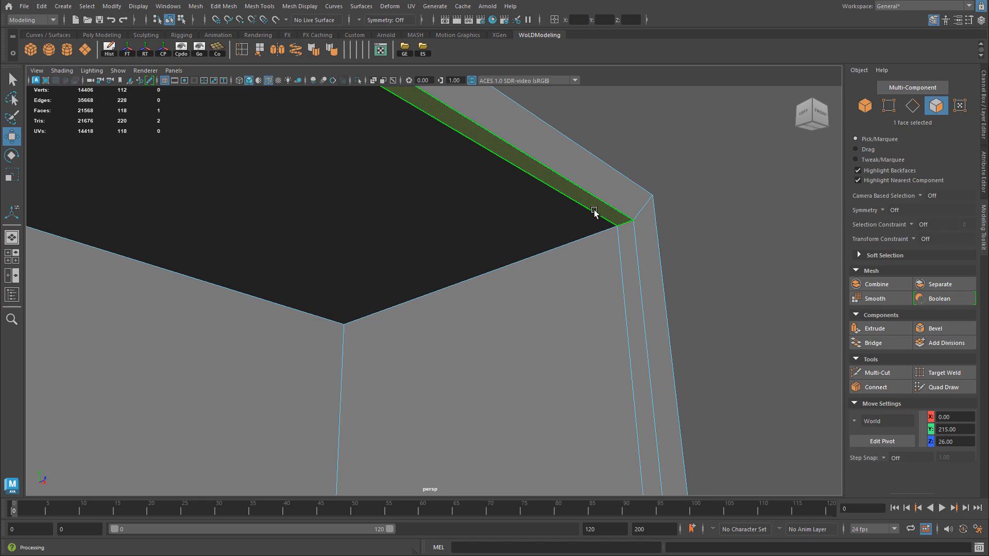
pyautogui.keyDown('shift'); pyautogui.click(633, 248); pyautogui.keyUp('shift')
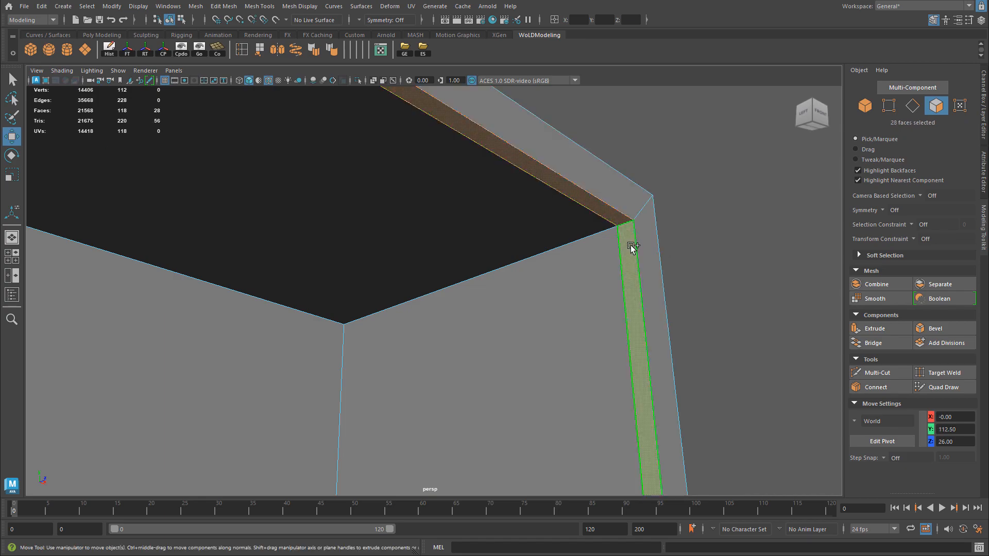
# Step: Extrude the full loop of inner border faces with a thickness of 2
pyautogui.keyDown('alt'); pyautogui.moveTo(689, 255); pyautogui.dragTo(472, 316, button='right'); pyautogui.keyUp('alt')
pyautogui.keyDown('alt'); pyautogui.moveTo(472, 315); pyautogui.dragTo(503, 366); pyautogui.keyUp('alt')
pyautogui.keyDown('alt'); pyautogui.moveTo(503, 366); pyautogui.dragTo(729, 185, button='middle'); pyautogui.keyUp('alt')
pyautogui.keyDown('alt'); pyautogui.moveTo(729, 185); pyautogui.dragTo(574, 335); pyautogui.keyUp('alt')
pyautogui.keyDown('alt'); pyautogui.moveTo(573, 336); pyautogui.dragTo(688, 247, button='right'); pyautogui.keyUp('alt')
pyautogui.keyDown('alt'); pyautogui.moveTo(688, 247); pyautogui.dragTo(718, 238); pyautogui.keyUp('alt')
pyautogui.keyDown('alt'); pyautogui.moveTo(403, 232); pyautogui.dragTo(703, 250, button='right'); pyautogui.keyUp('alt')
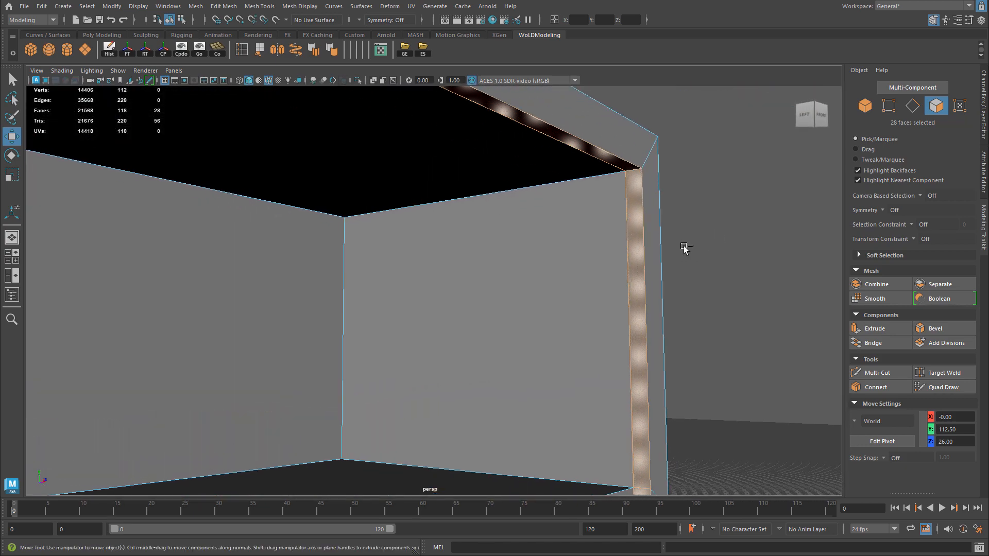
pyautogui.hotkey('ctrl', 'e')
pyautogui.moveTo(749, 139); pyautogui.dragTo(760, 139)
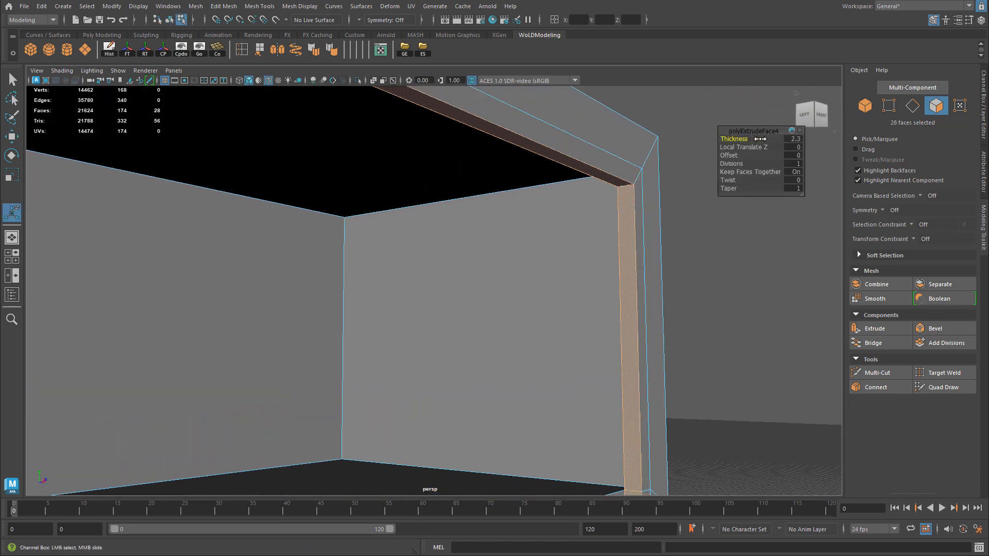
pyautogui.click(796, 139)
pyautogui.write('2')
pyautogui.press('Return')
pyautogui.keyDown('alt'); pyautogui.moveTo(555, 260); pyautogui.dragTo(494, 274); pyautogui.keyUp('alt')
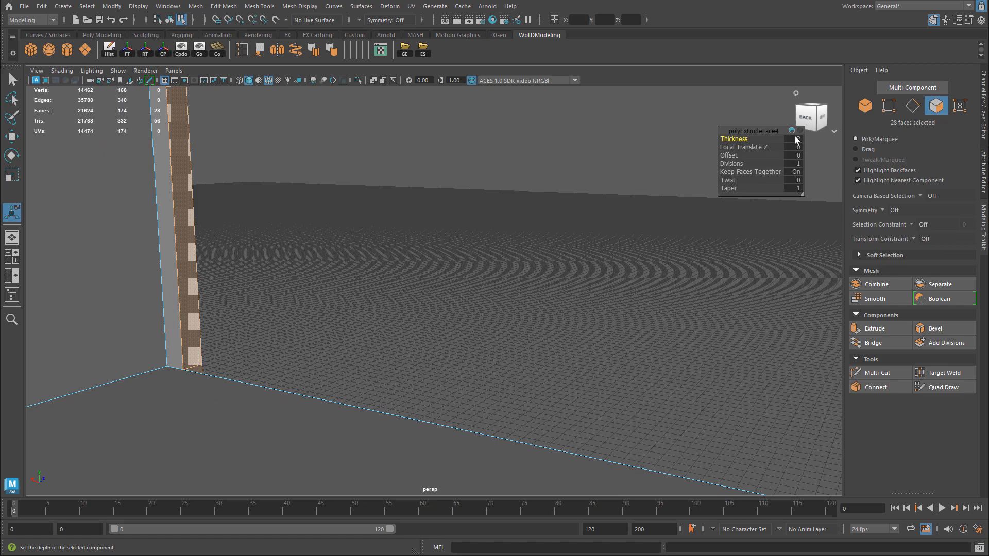
pyautogui.press('Return')
# Step: Return to object mode and examine how the thickened inner frame meets the shelves and the bottom board
pyautogui.moveTo(393, 252)
pyautogui.keyDown('alt'); pyautogui.mouseDown()
pyautogui.moveTo(300, 267)
pyautogui.moveTo(384, 242)
pyautogui.mouseUp(); pyautogui.keyUp('alt')
pyautogui.scroll(-5, 300, 267)
pyautogui.moveTo(384, 240); pyautogui.dragTo(416, 223, button='right')
pyautogui.press('q')
pyautogui.keyDown('alt'); pyautogui.moveTo(374, 256); pyautogui.dragTo(78, 332); pyautogui.keyUp('alt')
pyautogui.keyDown('alt'); pyautogui.moveTo(77, 332); pyautogui.dragTo(188, 239, button='middle'); pyautogui.keyUp('alt')
pyautogui.keyDown('alt'); pyautogui.moveTo(187, 239); pyautogui.dragTo(114, 368); pyautogui.keyUp('alt')
pyautogui.keyDown('alt'); pyautogui.moveTo(114, 368); pyautogui.dragTo(309, 246, button='middle'); pyautogui.keyUp('alt')
pyautogui.keyDown('alt'); pyautogui.moveTo(426, 223); pyautogui.dragTo(600, 217); pyautogui.keyUp('alt')
pyautogui.scroll(-3, 570, 268)
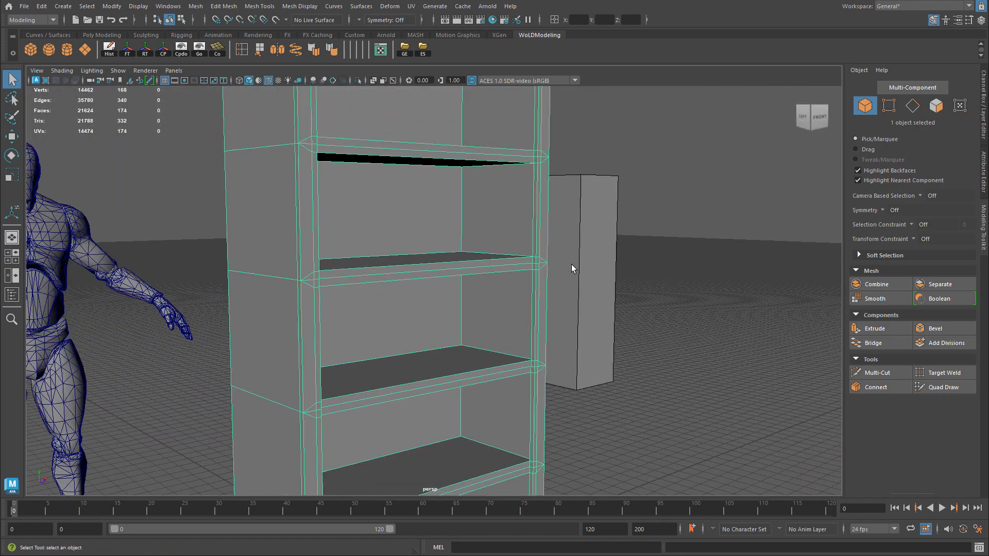
pyautogui.keyDown('alt'); pyautogui.moveTo(649, 263); pyautogui.dragTo(512, 262, button='right'); pyautogui.keyUp('alt')
pyautogui.keyDown('alt'); pyautogui.moveTo(512, 262); pyautogui.dragTo(514, 216, button='middle'); pyautogui.keyUp('alt')
pyautogui.keyDown('alt'); pyautogui.moveTo(502, 210); pyautogui.dragTo(517, 211); pyautogui.keyUp('alt')
pyautogui.keyDown('alt'); pyautogui.moveTo(516, 350); pyautogui.dragTo(494, 182, button='middle'); pyautogui.keyUp('alt')
pyautogui.keyDown('alt'); pyautogui.moveTo(412, 183); pyautogui.dragTo(523, 181, button='right'); pyautogui.keyUp('alt')
pyautogui.keyDown('alt'); pyautogui.moveTo(522, 186); pyautogui.dragTo(509, 267); pyautogui.keyUp('alt')
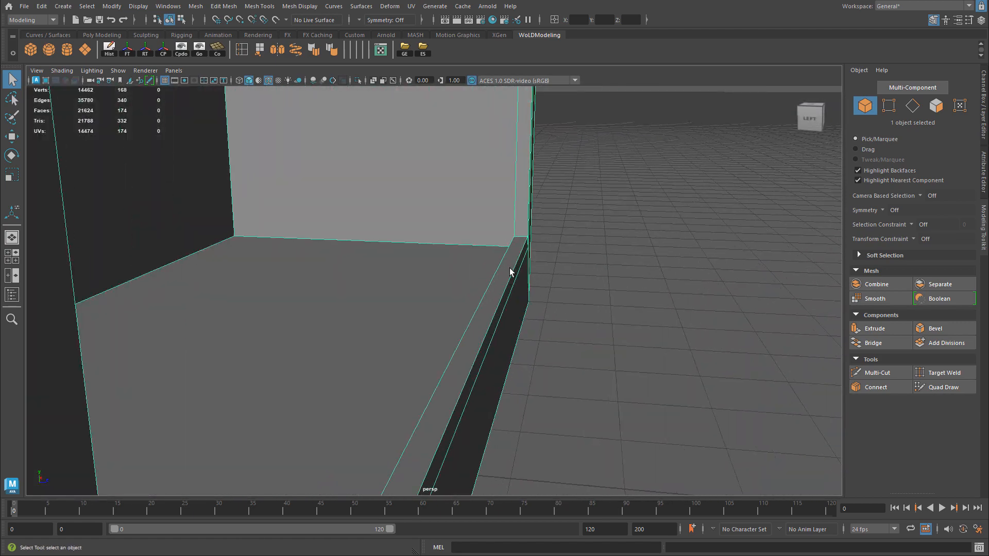
pyautogui.hotkey('shift', 'z')
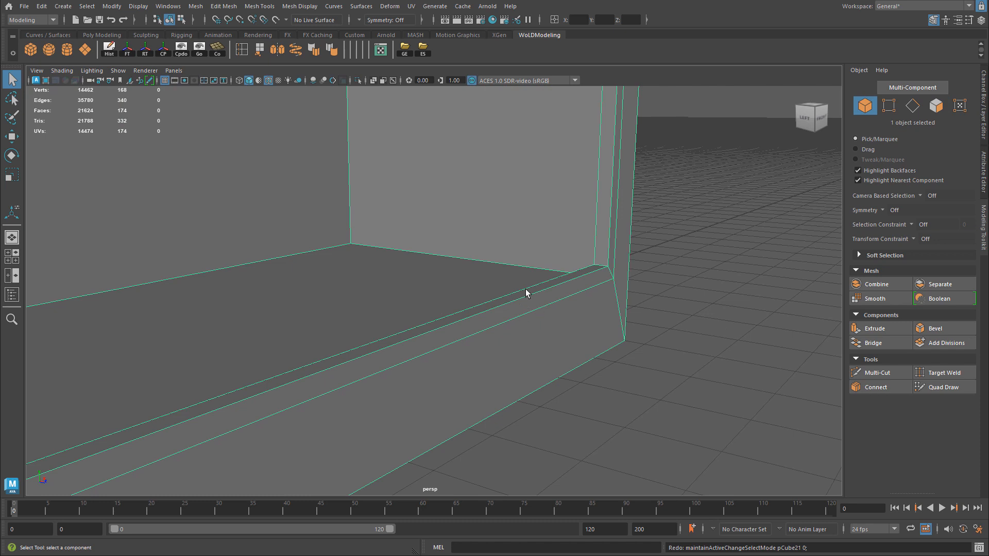
# Step: Delete the extruded lip faces along the bottom of the front frame
pyautogui.rightClick(543, 293)
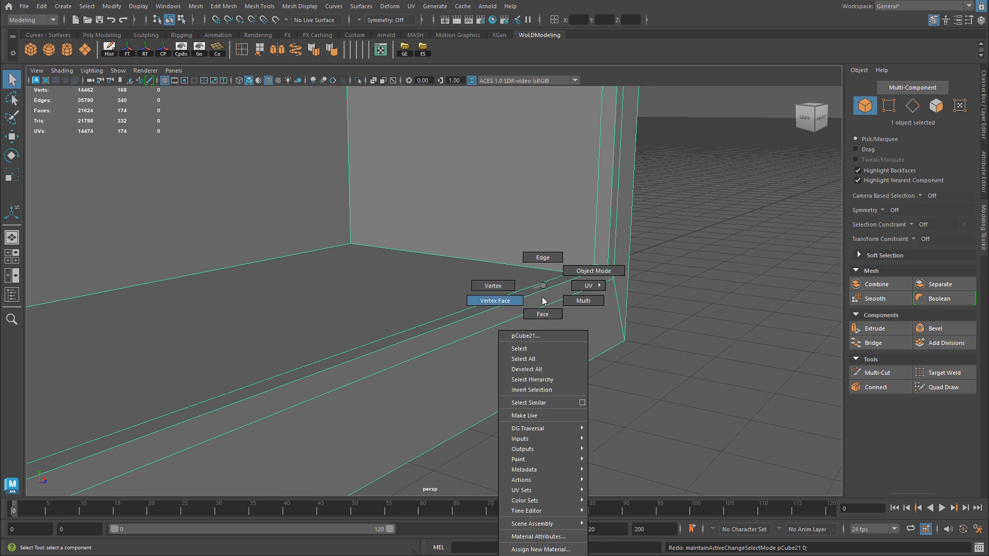
pyautogui.click(540, 298)
pyautogui.click(549, 290)
pyautogui.press('Delete')
pyautogui.keyDown('alt'); pyautogui.moveTo(614, 283); pyautogui.dragTo(366, 327); pyautogui.keyUp('alt')
pyautogui.keyDown('alt'); pyautogui.moveTo(366, 326); pyautogui.dragTo(293, 329, button='right'); pyautogui.keyUp('alt')
pyautogui.keyDown('alt'); pyautogui.moveTo(294, 329); pyautogui.dragTo(11, 294); pyautogui.keyUp('alt')
pyautogui.keyDown('alt'); pyautogui.moveTo(223, 289); pyautogui.dragTo(249, 285, button='middle'); pyautogui.keyUp('alt')
pyautogui.moveTo(250, 281)
pyautogui.keyDown('alt'); pyautogui.mouseDown(button='right')
pyautogui.moveTo(295, 274)
pyautogui.moveTo(252, 269)
pyautogui.mouseUp(button='right'); pyautogui.keyUp('alt')
# Step: In the front view, snap the four vertices of the bottom inner edge down to Y 10
pyautogui.press('space')
pyautogui.press('space')
pyautogui.keyDown('alt'); pyautogui.moveTo(316, 410); pyautogui.dragTo(281, 75, button='middle'); pyautogui.keyUp('alt')
pyautogui.keyDown('alt'); pyautogui.moveTo(457, 212); pyautogui.dragTo(360, 346, button='right'); pyautogui.keyUp('alt')
pyautogui.keyDown('alt'); pyautogui.moveTo(360, 346); pyautogui.dragTo(398, 83, button='middle'); pyautogui.keyUp('alt')
pyautogui.keyDown('alt'); pyautogui.moveTo(398, 82); pyautogui.dragTo(731, 268, button='right'); pyautogui.keyUp('alt')
pyautogui.keyDown('alt'); pyautogui.moveTo(469, 282); pyautogui.dragTo(346, 394, button='middle'); pyautogui.keyUp('alt')
pyautogui.keyDown('alt'); pyautogui.moveTo(346, 394); pyautogui.dragTo(390, 378, button='right'); pyautogui.keyUp('alt')
pyautogui.keyDown('alt'); pyautogui.moveTo(390, 377); pyautogui.dragTo(248, 435, button='middle'); pyautogui.keyUp('alt')
pyautogui.press('w')
pyautogui.keyDown('alt'); pyautogui.moveTo(325, 362); pyautogui.dragTo(260, 355, button='right'); pyautogui.keyUp('alt')
pyautogui.keyDown('alt'); pyautogui.moveTo(804, 338); pyautogui.dragTo(430, 344, button='middle'); pyautogui.keyUp('alt')
pyautogui.keyDown('shift'); pyautogui.moveTo(613, 329); pyautogui.dragTo(621, 338); pyautogui.keyUp('shift')
pyautogui.keyDown('alt'); pyautogui.moveTo(442, 344); pyautogui.dragTo(811, 360, button='middle'); pyautogui.keyUp('alt')
pyautogui.press('x')
pyautogui.moveTo(554, 298); pyautogui.dragTo(549, 354)
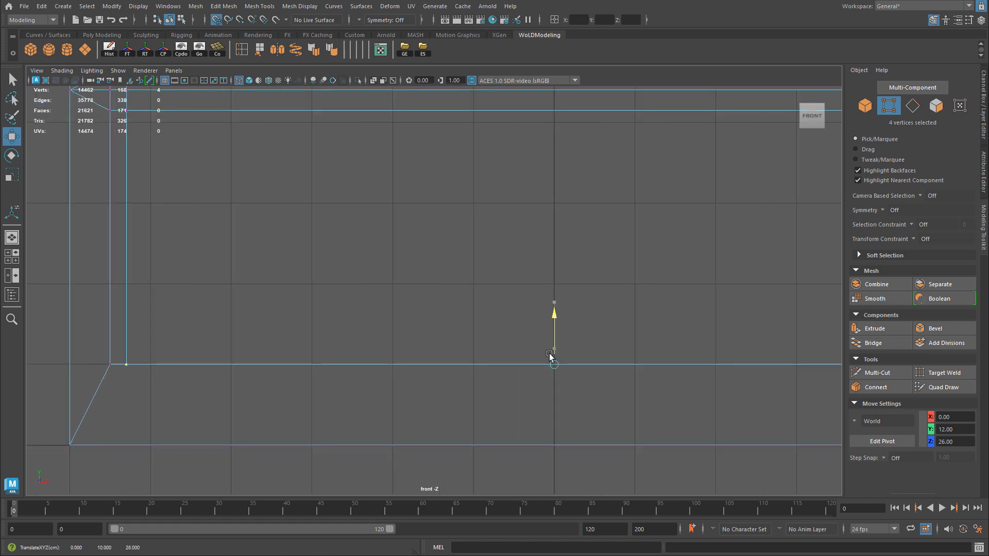
# Step: Bridge the two long edges of the gap between the bottom board and the front frame
pyautogui.press('space')
pyautogui.press('space')
pyautogui.keyDown('alt'); pyautogui.moveTo(419, 304); pyautogui.dragTo(395, 309); pyautogui.keyUp('alt')
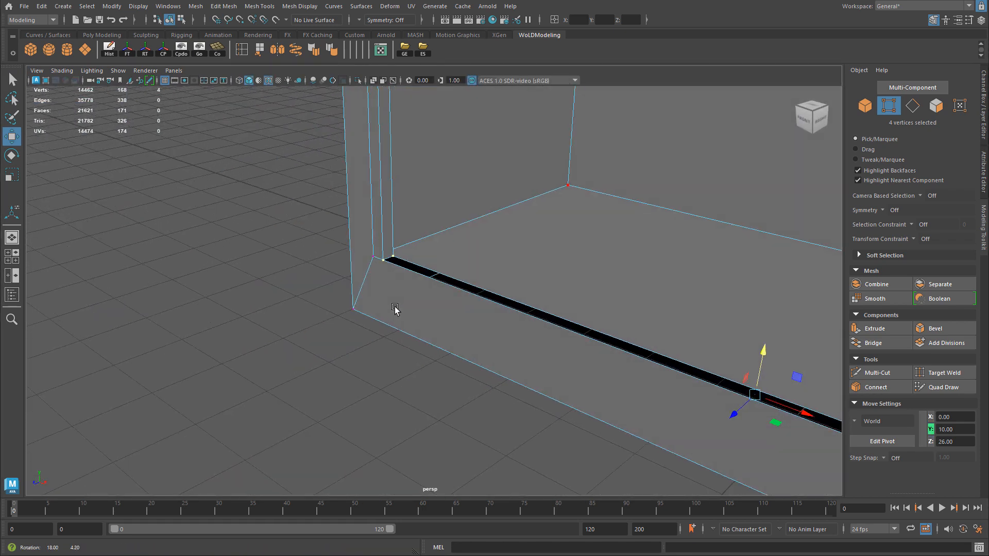
pyautogui.moveTo(424, 278); pyautogui.dragTo(420, 248, button='right')
pyautogui.click(506, 316)
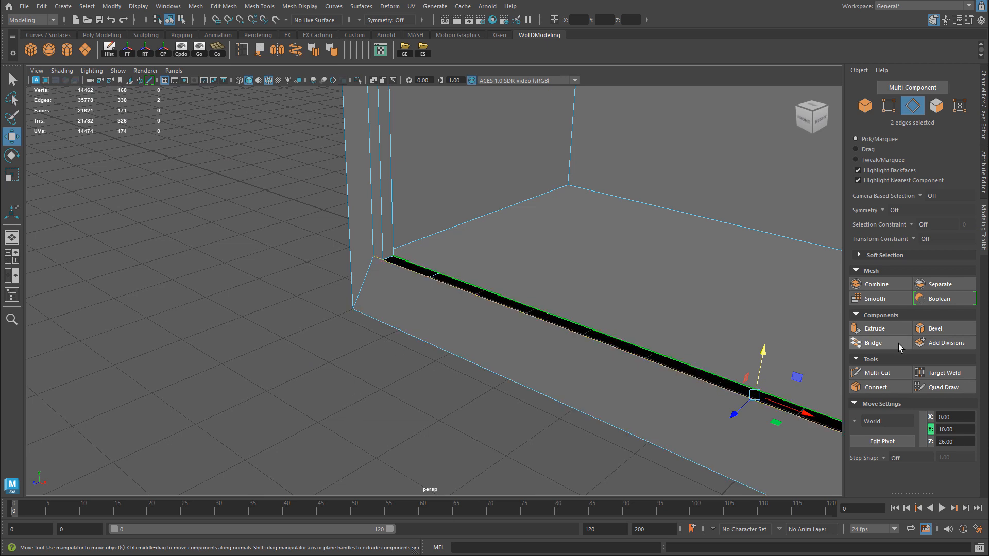
pyautogui.click(881, 343)
# Step: Try moving the two inner vertices at the frame's bottom corner vertically, undo it, and inspect the corner
pyautogui.moveTo(388, 256); pyautogui.dragTo(382, 254, button='right')
pyautogui.press('q')
pyautogui.click(394, 257)
pyautogui.press('w')
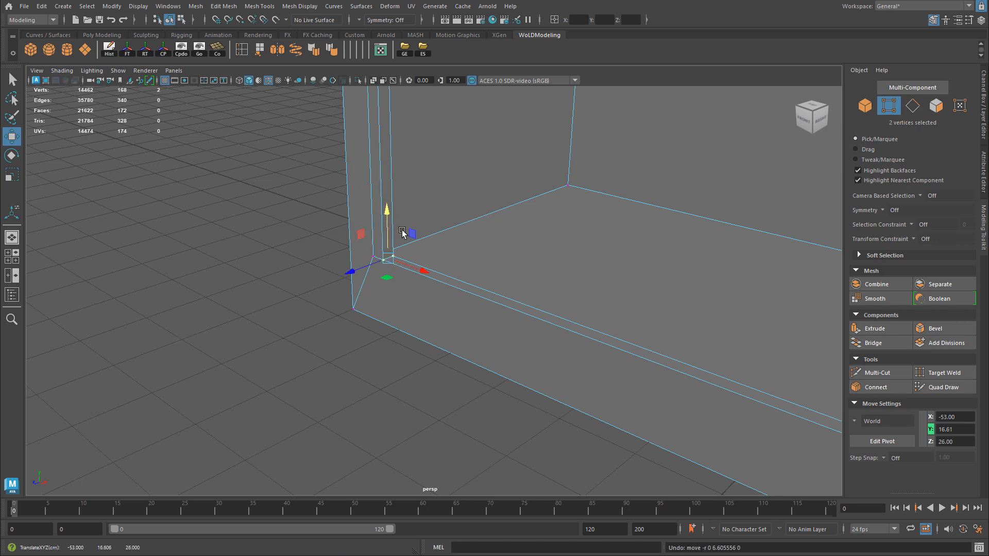
pyautogui.keyDown('alt'); pyautogui.moveTo(345, 281); pyautogui.dragTo(466, 284, button='middle'); pyautogui.keyUp('alt')
pyautogui.keyDown('alt'); pyautogui.moveTo(466, 284); pyautogui.dragTo(726, 282, button='right'); pyautogui.keyUp('alt')
pyautogui.keyDown('alt'); pyautogui.moveTo(726, 283); pyautogui.dragTo(687, 312, button='middle'); pyautogui.keyUp('alt')
pyautogui.keyDown('alt'); pyautogui.moveTo(419, 320); pyautogui.dragTo(548, 324, button='right'); pyautogui.keyUp('alt')
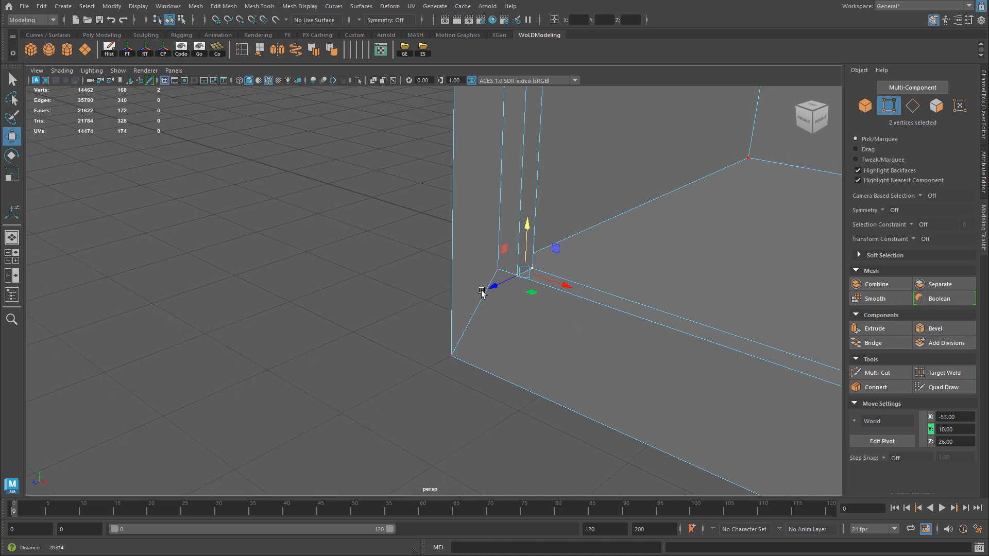
pyautogui.keyDown('alt'); pyautogui.moveTo(515, 292); pyautogui.dragTo(410, 331, button='middle'); pyautogui.keyUp('alt')
pyautogui.keyDown('alt'); pyautogui.moveTo(410, 331); pyautogui.dragTo(578, 319); pyautogui.keyUp('alt')
# Step: Undo the bottom lip edits and the inner border extrusion, back to the unextruded inner faces
pyautogui.moveTo(579, 285); pyautogui.dragTo(628, 271, button='right')
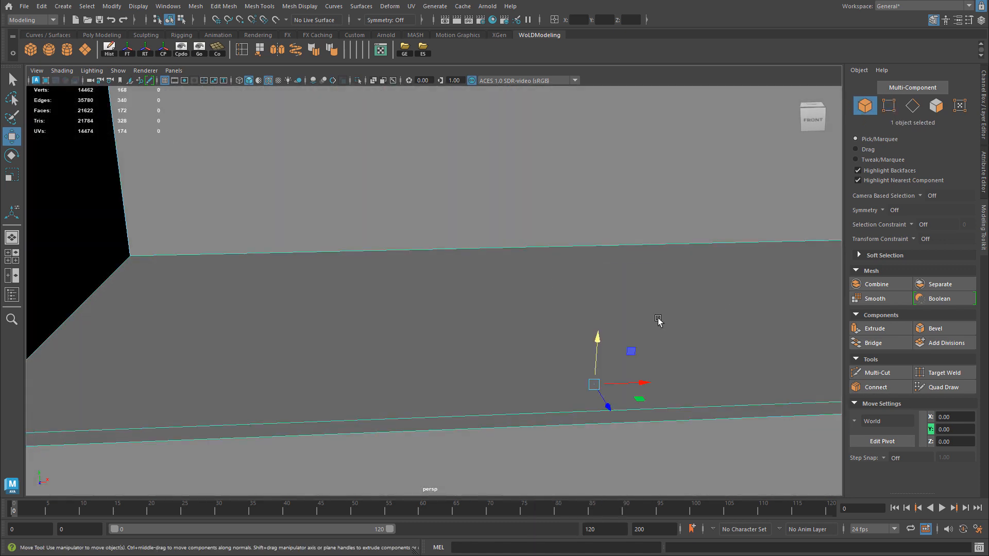
pyautogui.keyDown('alt'); pyautogui.moveTo(721, 316); pyautogui.dragTo(548, 322, button='right'); pyautogui.keyUp('alt')
pyautogui.hotkey('ctrl', 'z')
pyautogui.hotkey('ctrl', 'z')
pyautogui.hotkey('ctrl', 'z')
pyautogui.hotkey('ctrl', 'z')
pyautogui.hotkey('ctrl', 'z')
pyautogui.hotkey('ctrl', 'z')
pyautogui.hotkey('ctrl', 'z')
pyautogui.hotkey('ctrl', 'z')
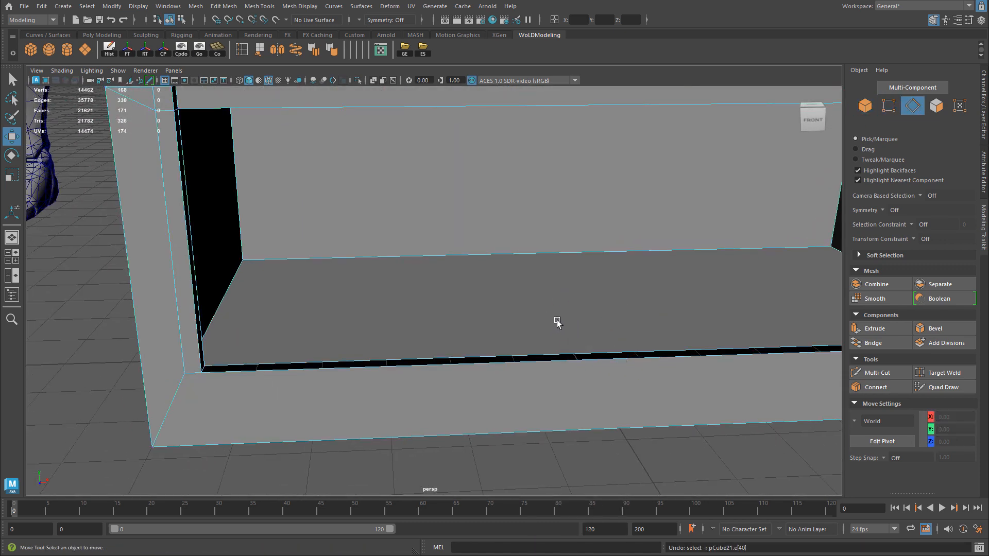
pyautogui.hotkey('ctrl', 'z')
pyautogui.hotkey('ctrl', 'z')
pyautogui.hotkey('ctrl', 'z')
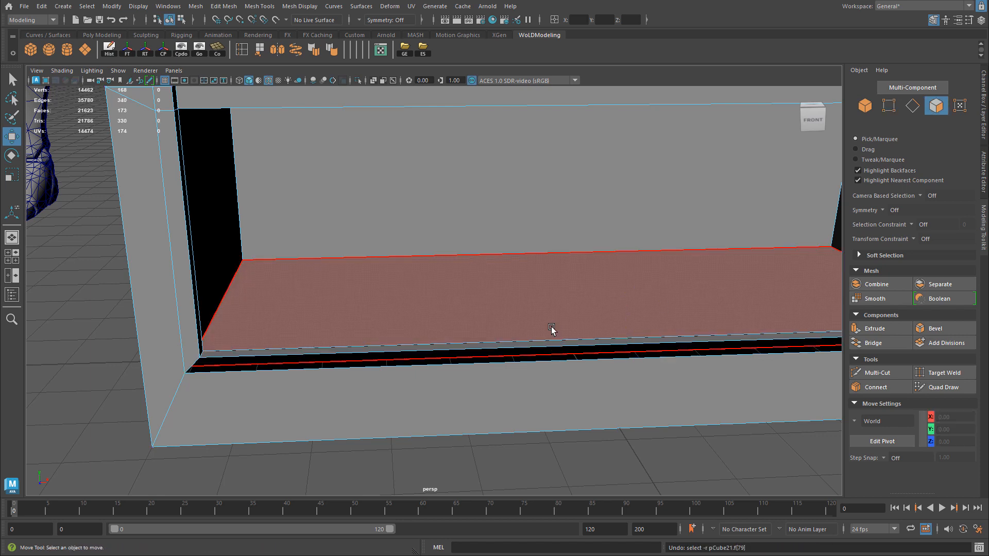
pyautogui.hotkey('ctrl', 'z')
pyautogui.hotkey('ctrl', 'z')
pyautogui.hotkey('ctrl', 'z')
pyautogui.hotkey('ctrl', 'z')
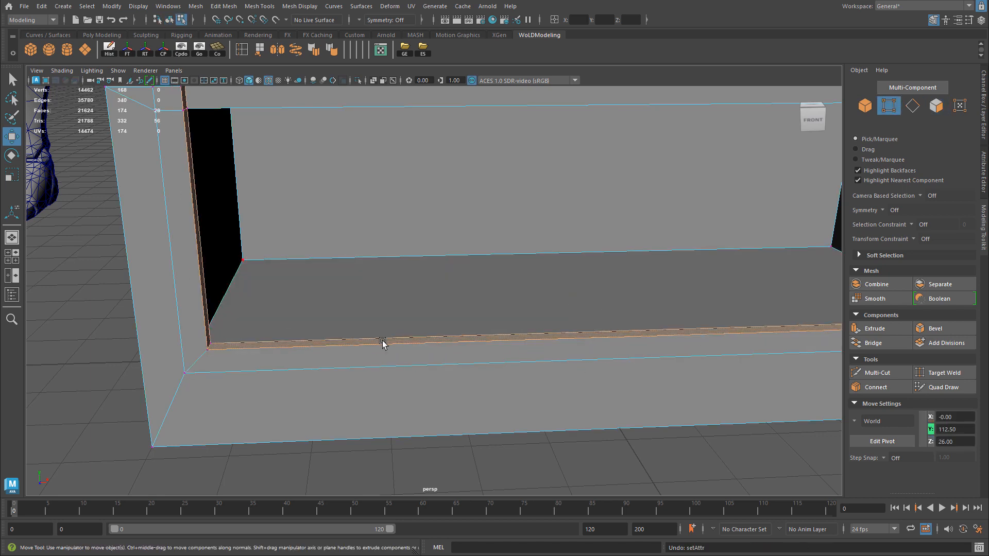
pyautogui.hotkey('ctrl', 'z')
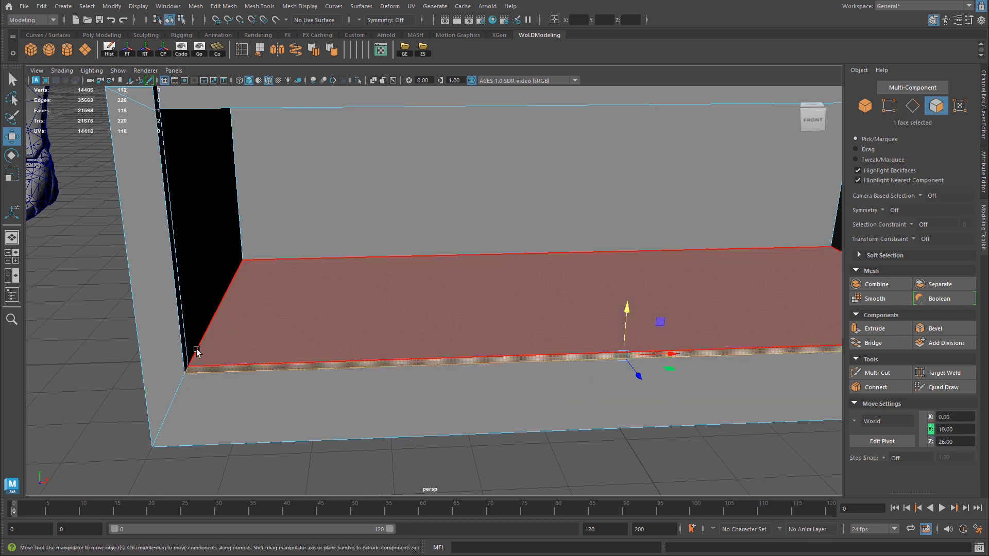
# Step: Select the loop of inner border faces again, leaving out the face along the bottom board
pyautogui.keyDown('shift'); pyautogui.doubleClick(184, 335); pyautogui.keyUp('shift')
pyautogui.keyDown('ctrl'); pyautogui.moveTo(368, 352); pyautogui.dragTo(459, 425); pyautogui.keyUp('ctrl')
pyautogui.keyDown('alt'); pyautogui.moveTo(686, 391); pyautogui.dragTo(342, 375, button='right'); pyautogui.keyUp('alt')
pyautogui.keyDown('alt'); pyautogui.moveTo(482, 344); pyautogui.dragTo(329, 349, button='middle'); pyautogui.keyUp('alt')
pyautogui.keyDown('alt'); pyautogui.moveTo(329, 348); pyautogui.dragTo(412, 348); pyautogui.keyUp('alt')
pyautogui.keyDown('alt'); pyautogui.moveTo(412, 348); pyautogui.dragTo(530, 354, button='right'); pyautogui.keyUp('alt')
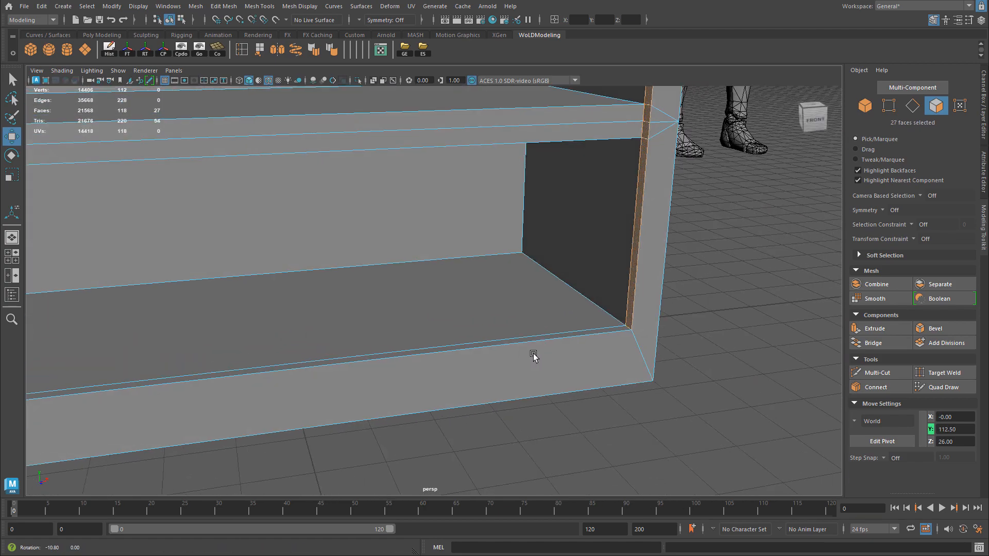
pyautogui.keyDown('alt'); pyautogui.moveTo(530, 354); pyautogui.dragTo(592, 354); pyautogui.keyUp('alt')
pyautogui.keyDown('alt'); pyautogui.moveTo(592, 355); pyautogui.dragTo(314, 311, button='middle'); pyautogui.keyUp('alt')
pyautogui.keyDown('alt'); pyautogui.moveTo(314, 311); pyautogui.dragTo(522, 329, button='right'); pyautogui.keyUp('alt')
pyautogui.keyDown('alt'); pyautogui.moveTo(522, 329); pyautogui.dragTo(572, 350, button='middle'); pyautogui.keyUp('alt')
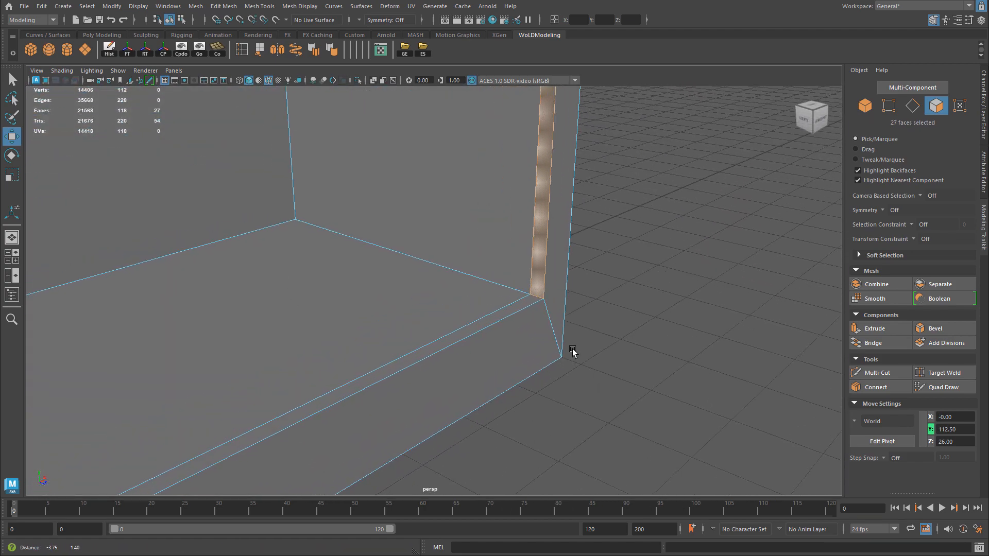
pyautogui.keyDown('alt'); pyautogui.moveTo(572, 351); pyautogui.dragTo(570, 349); pyautogui.keyUp('alt')
# Step: Extrude the selected inner border faces with a thickness of 2 and reselect the bookshelf in object mode
pyautogui.hotkey('ctrl', 'e')
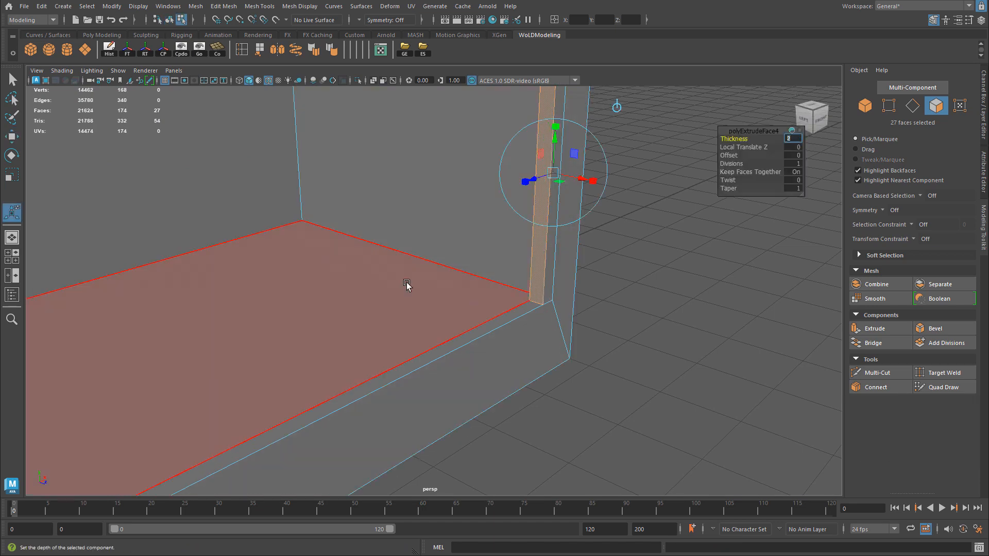
pyautogui.keyDown('alt'); pyautogui.moveTo(543, 320); pyautogui.dragTo(577, 334); pyautogui.keyUp('alt')
pyautogui.keyDown('alt'); pyautogui.moveTo(612, 346); pyautogui.dragTo(329, 170, button='right'); pyautogui.keyUp('alt')
pyautogui.keyDown('alt'); pyautogui.moveTo(319, 154); pyautogui.dragTo(386, 216, button='middle'); pyautogui.keyUp('alt')
pyautogui.moveTo(384, 213); pyautogui.dragTo(423, 201, button='right')
pyautogui.press('q')
pyautogui.click(663, 255)
pyautogui.keyDown('alt'); pyautogui.moveTo(664, 255); pyautogui.dragTo(453, 302, button='right'); pyautogui.keyUp('alt')
pyautogui.keyDown('alt'); pyautogui.moveTo(454, 211); pyautogui.dragTo(462, 304, button='middle'); pyautogui.keyUp('alt')
pyautogui.press('w')
pyautogui.click(465, 244)
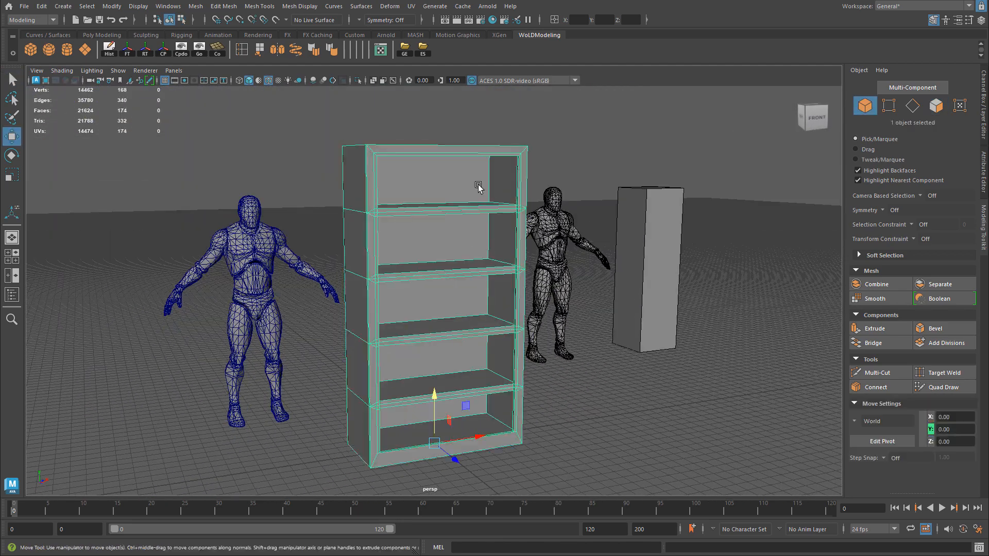
# Step: Export the selected bookshelf as bookshelf.fbx, switch to Unreal, and reimport the bookshelf asset
pyautogui.click(424, 48)
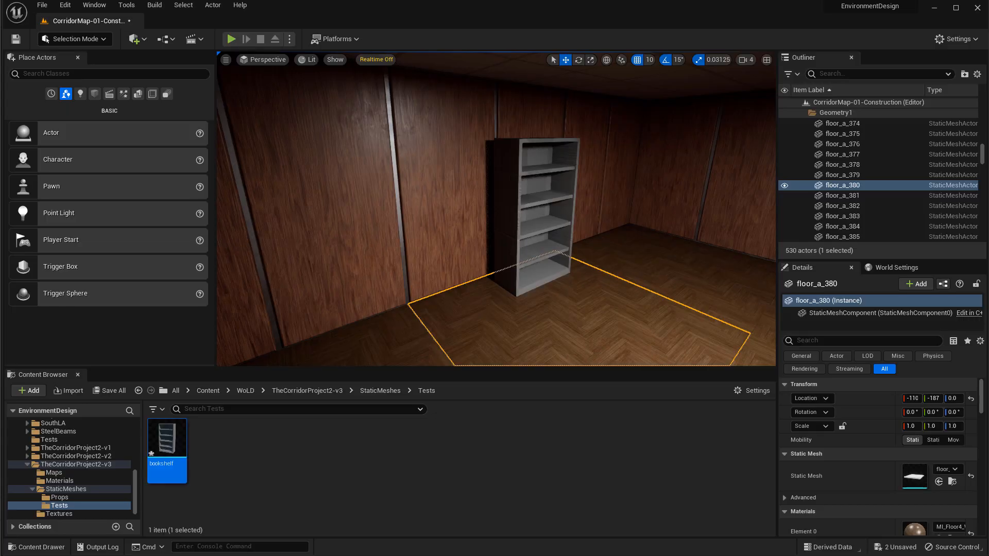
pyautogui.click(536, 216)
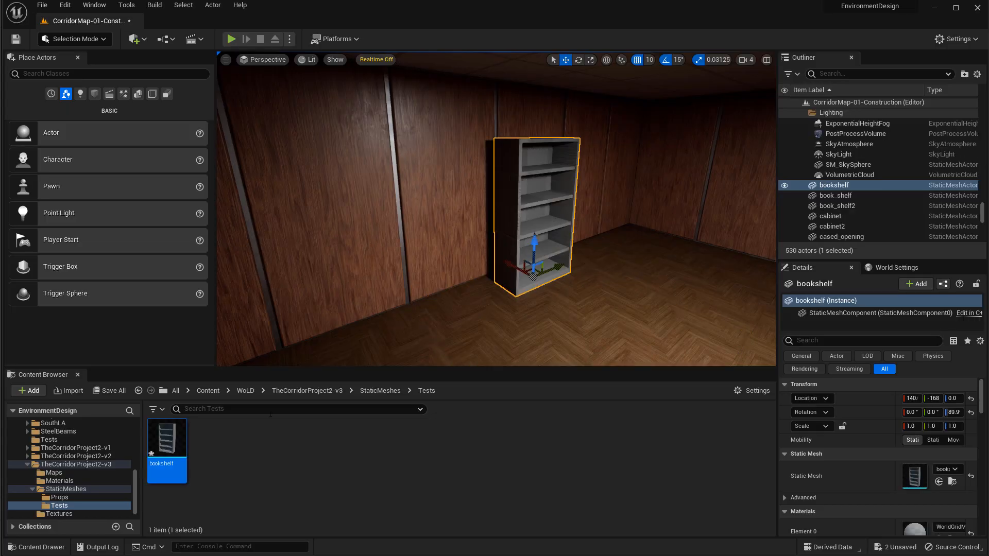
pyautogui.rightClick(167, 437)
pyautogui.click(224, 179)
# Step: Inspect the updated bookshelf in the room with game view and a full-screen viewport
pyautogui.moveTo(581, 258); pyautogui.dragTo(644, 283, button='right')
pyautogui.press('g')
pyautogui.press('F11')
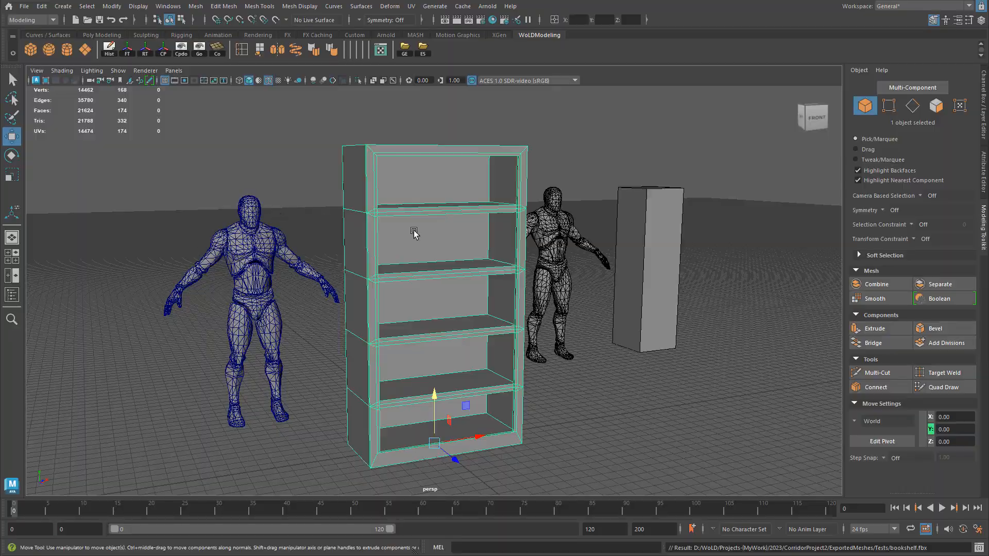
# Step: Switch back to Maya and select the underside face of the uppermost interior shelf
pyautogui.scroll(10, 413, 230)
pyautogui.keyDown('alt'); pyautogui.moveTo(461, 243); pyautogui.dragTo(529, 269); pyautogui.keyUp('alt')
pyautogui.scroll(4, 549, 291)
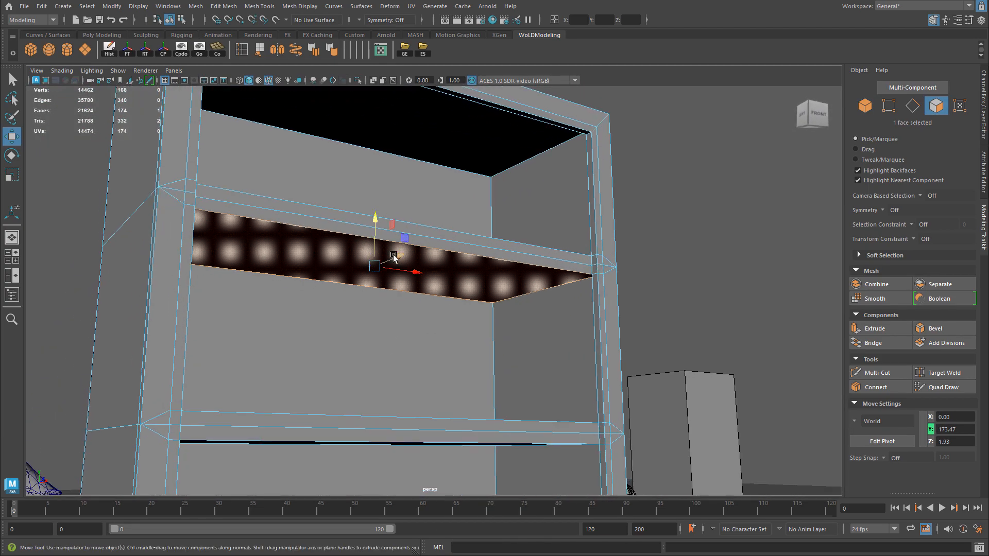
pyautogui.keyDown('alt'); pyautogui.moveTo(394, 257); pyautogui.dragTo(284, 236); pyautogui.keyUp('alt')
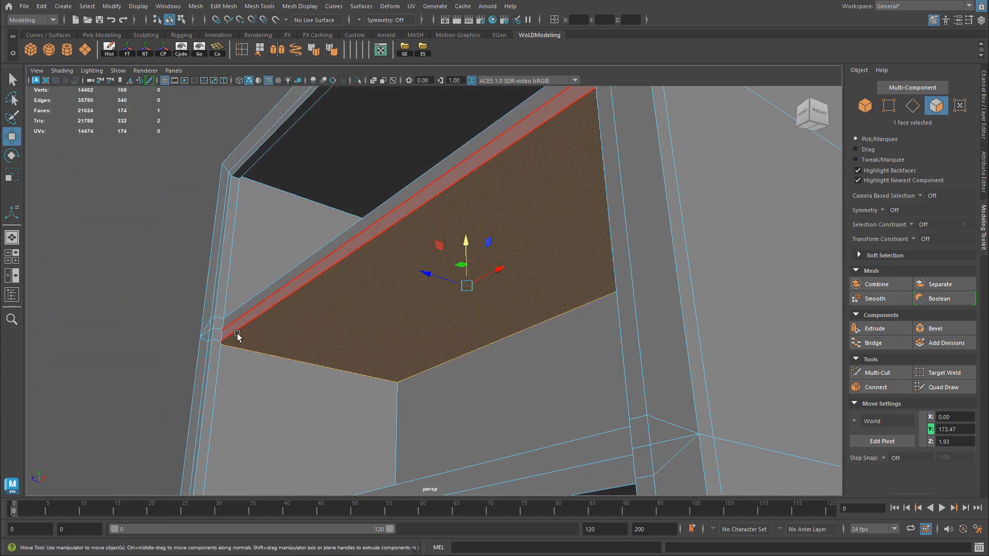
# Step: Examine in the reference photo how the front edges and undersides of the shelves are built
pyautogui.moveTo(988, 24); pyautogui.dragTo(583, 39)
pyautogui.moveTo(620, 338); pyautogui.dragTo(583, 106)
pyautogui.scroll(1, 541, 168)
pyautogui.scroll(1, 542, 169)
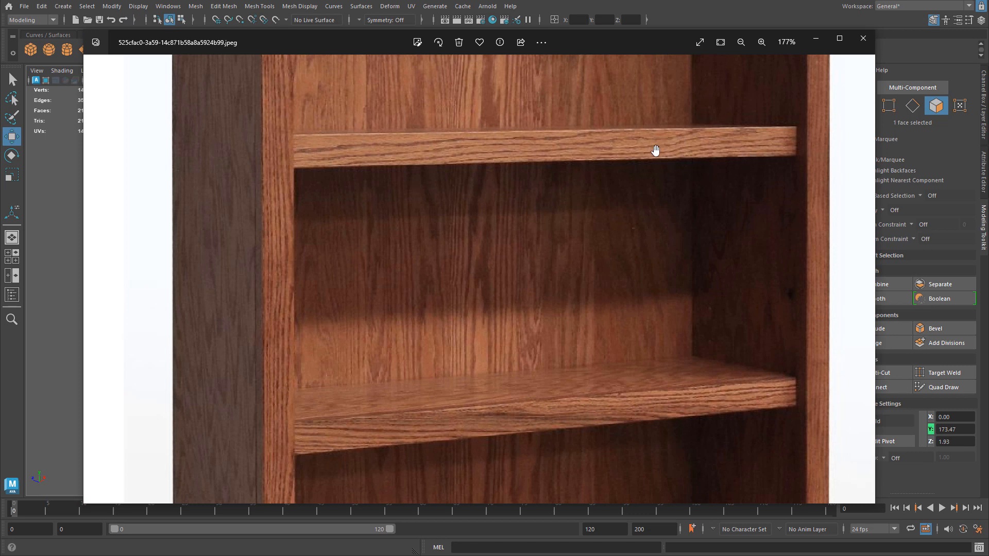
pyautogui.moveTo(478, 149); pyautogui.dragTo(481, 237)
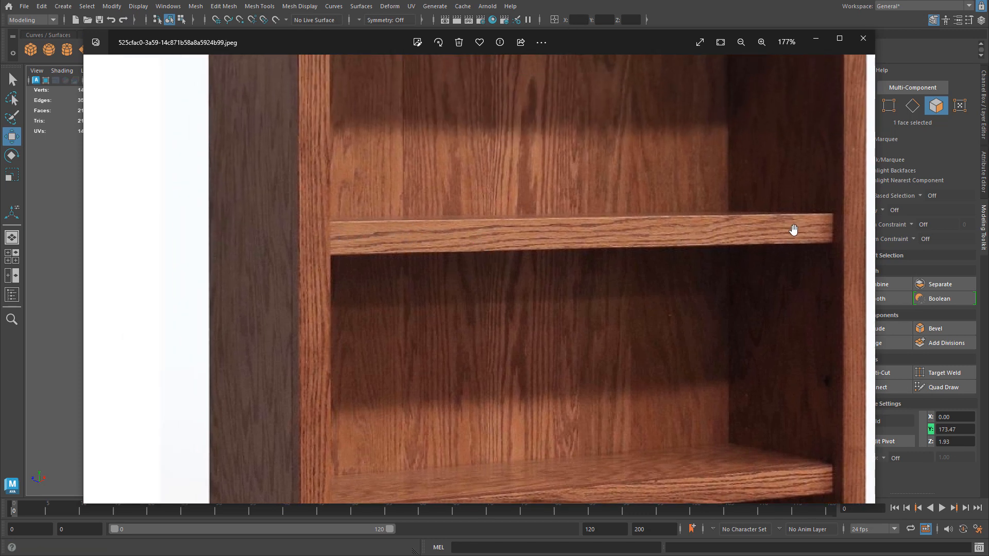
pyautogui.moveTo(698, 401); pyautogui.dragTo(731, 262)
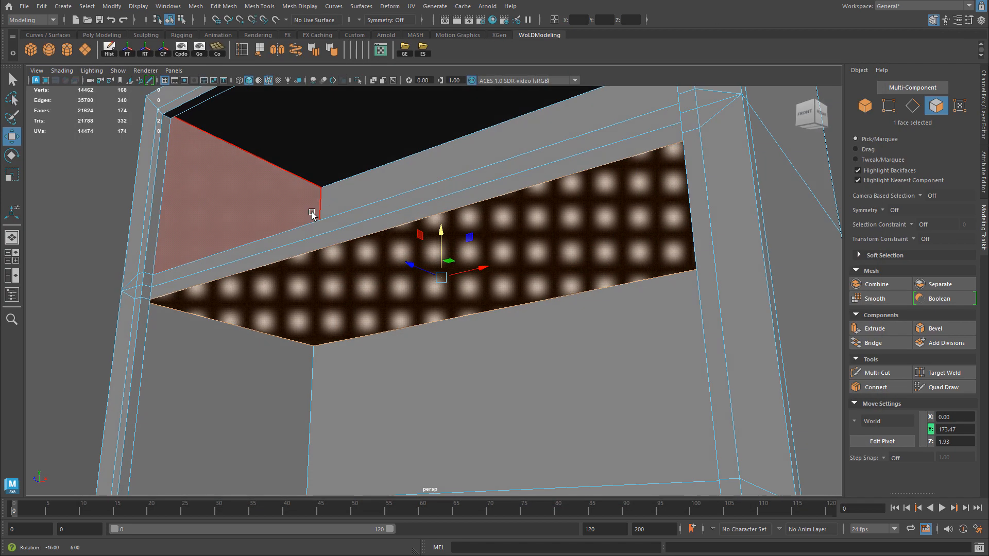
# Step: Try an extrusion with a 2.4 offset on the underside face of the uppermost interior shelf, and undo it
pyautogui.keyDown('alt'); pyautogui.moveTo(313, 214); pyautogui.dragTo(410, 205); pyautogui.keyUp('alt')
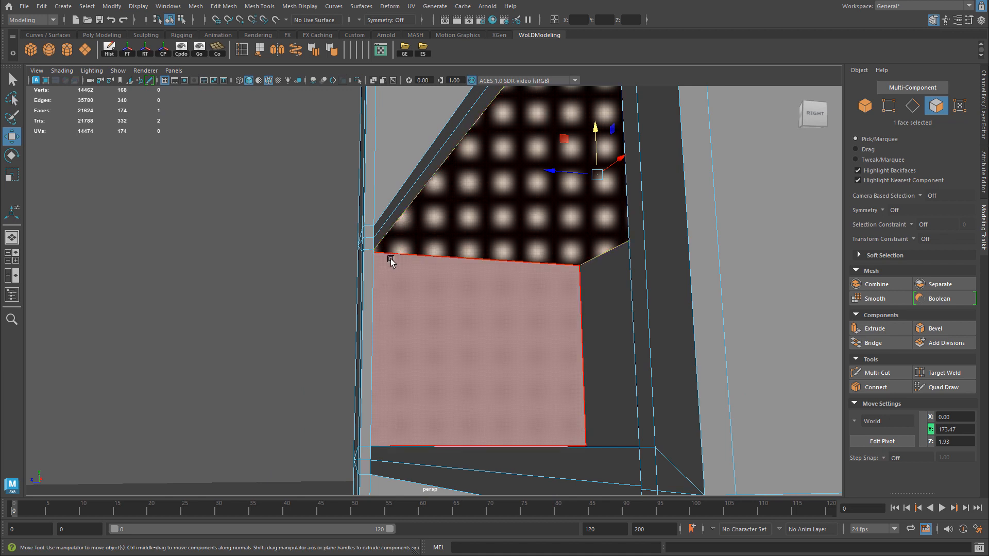
pyautogui.keyDown('alt'); pyautogui.moveTo(391, 260); pyautogui.dragTo(391, 279); pyautogui.keyUp('alt')
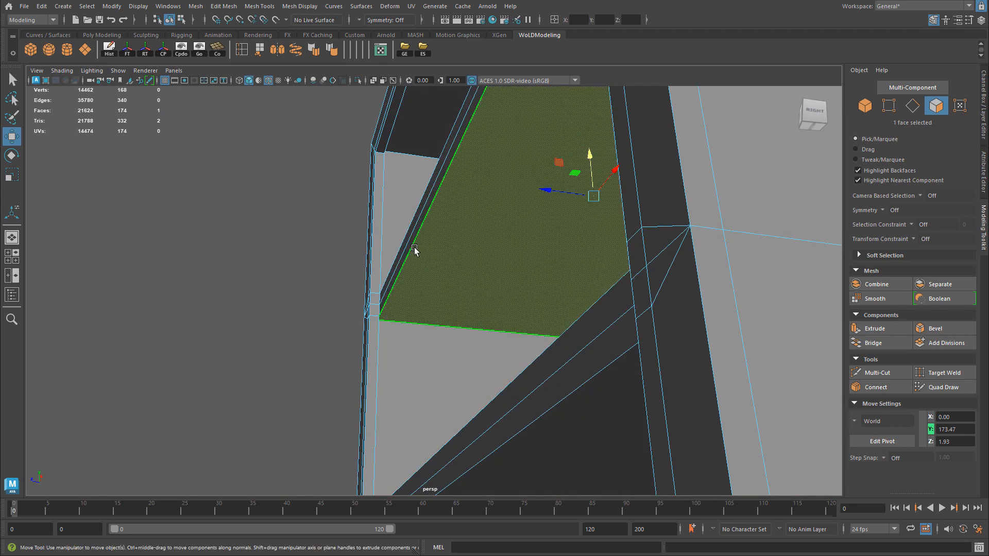
pyautogui.keyDown('alt'); pyautogui.moveTo(430, 240); pyautogui.dragTo(557, 259); pyautogui.keyUp('alt')
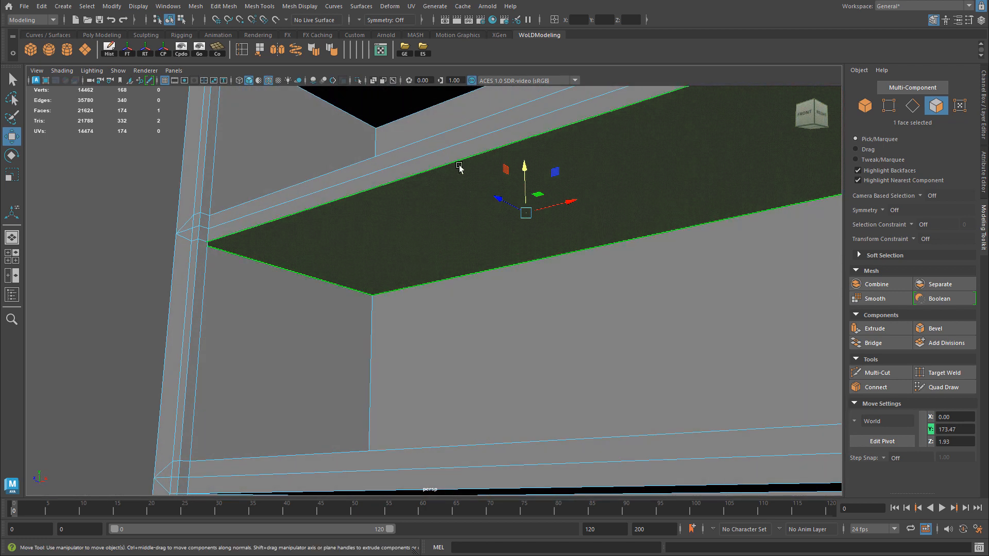
pyautogui.hotkey('ctrl', 'e')
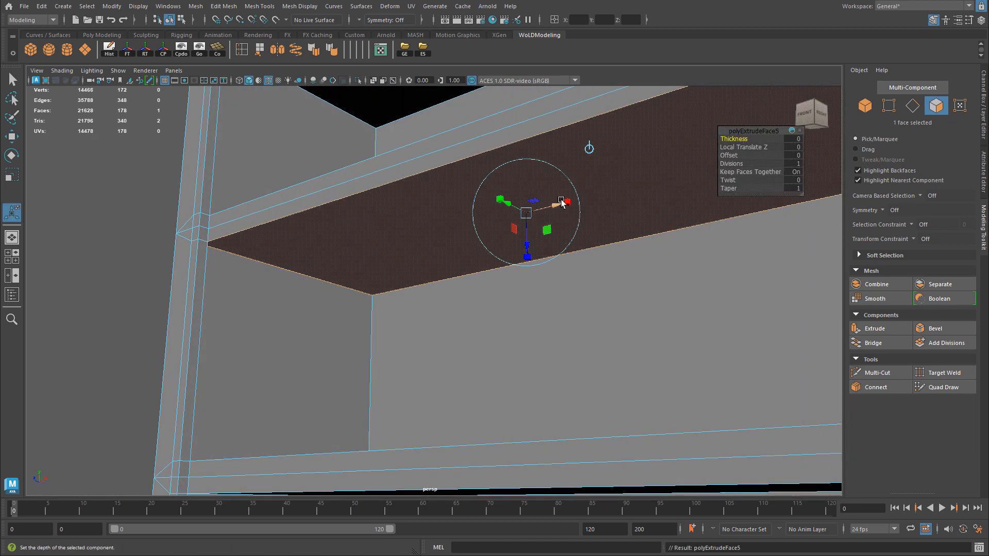
pyautogui.moveTo(741, 139); pyautogui.dragTo(748, 163)
pyautogui.hotkey('ctrl', 'z')
pyautogui.keyDown('alt'); pyautogui.moveTo(412, 252); pyautogui.dragTo(142, 190); pyautogui.keyUp('alt')
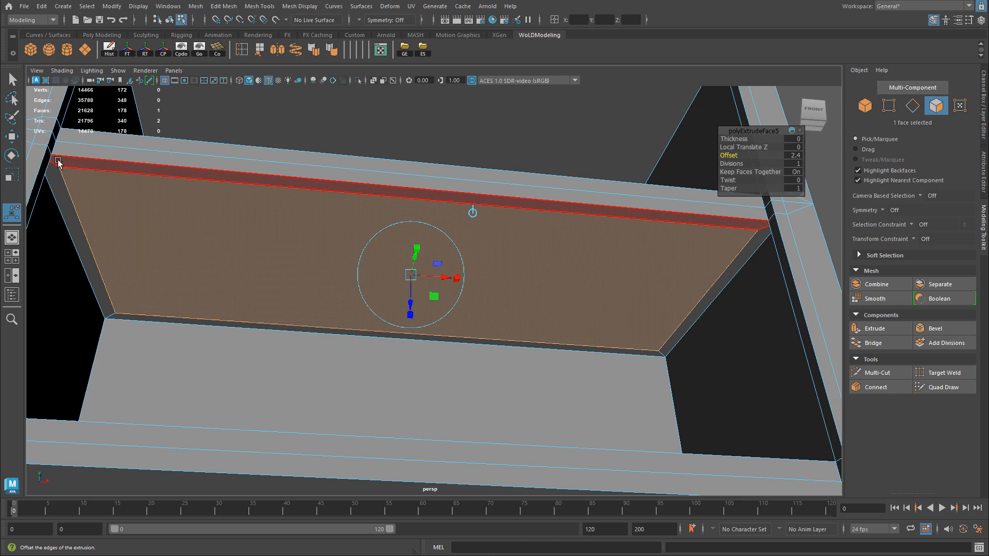
pyautogui.hotkey('ctrl', 'z')
pyautogui.keyDown('alt'); pyautogui.moveTo(514, 222); pyautogui.dragTo(370, 222, button='right'); pyautogui.keyUp('alt')
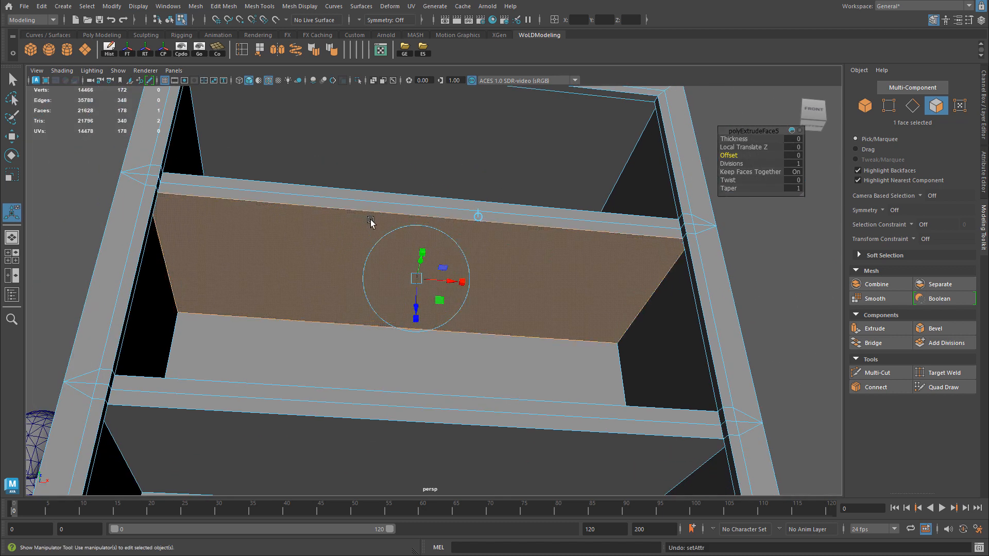
pyautogui.hotkey('ctrl', 'z')
pyautogui.hotkey('ctrl', 'z')
pyautogui.hotkey('ctrl', 'z')
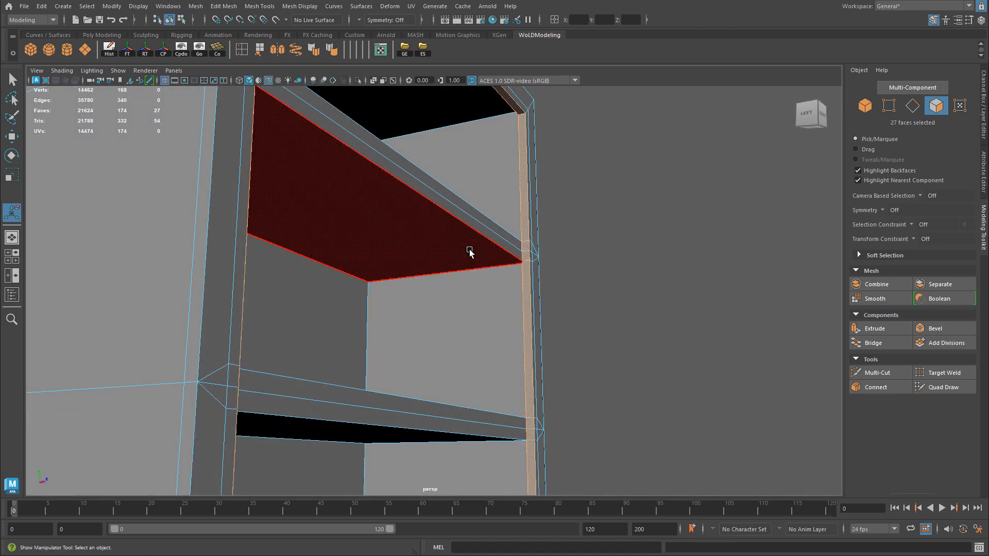
# Step: Examine how the shelf undersides meet the front frame along the bookshelf
pyautogui.keyDown('alt'); pyautogui.moveTo(469, 250); pyautogui.dragTo(490, 220); pyautogui.keyUp('alt')
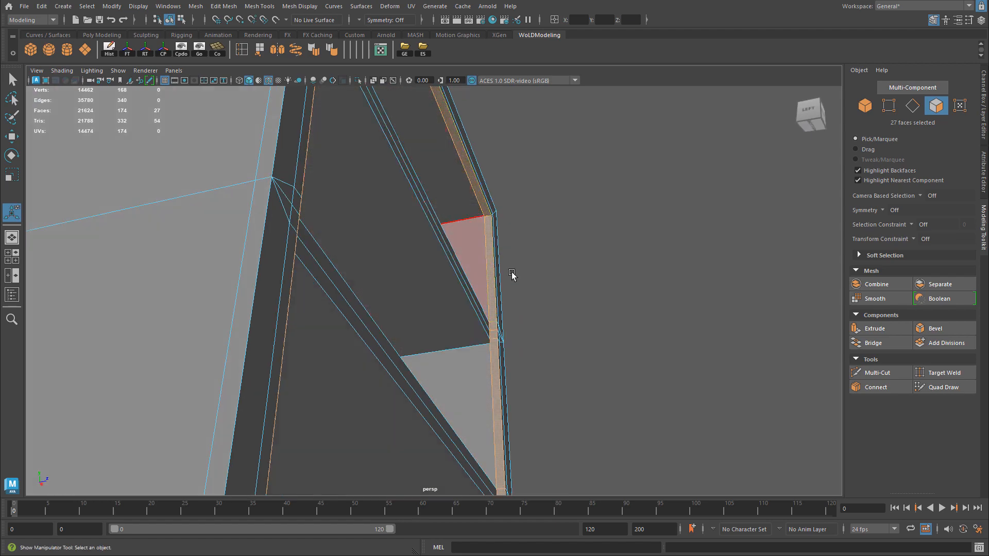
pyautogui.keyDown('alt'); pyautogui.moveTo(477, 267); pyautogui.dragTo(425, 296, button='right'); pyautogui.keyUp('alt')
pyautogui.keyDown('alt'); pyautogui.moveTo(425, 297); pyautogui.dragTo(415, 259); pyautogui.keyUp('alt')
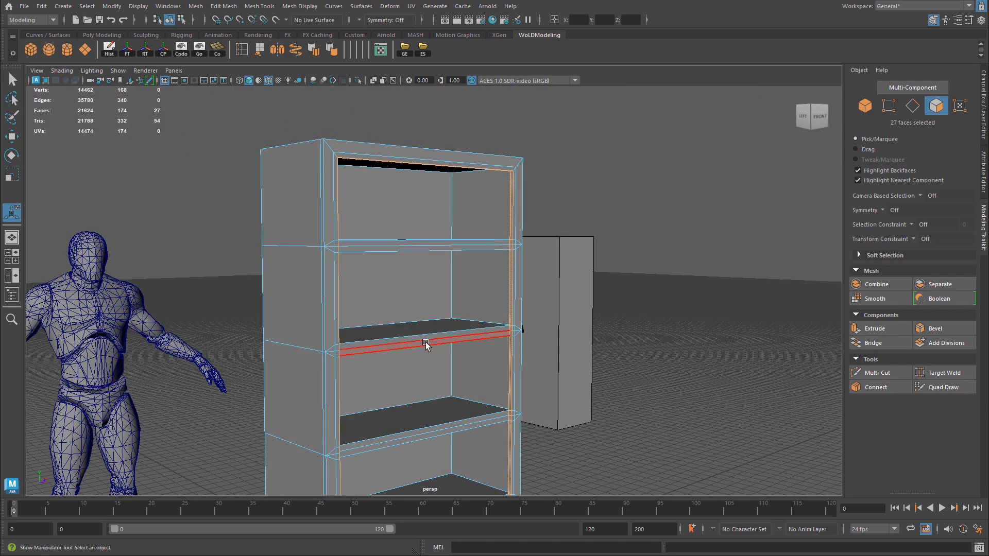
pyautogui.keyDown('alt'); pyautogui.moveTo(509, 420); pyautogui.dragTo(475, 324); pyautogui.keyUp('alt')
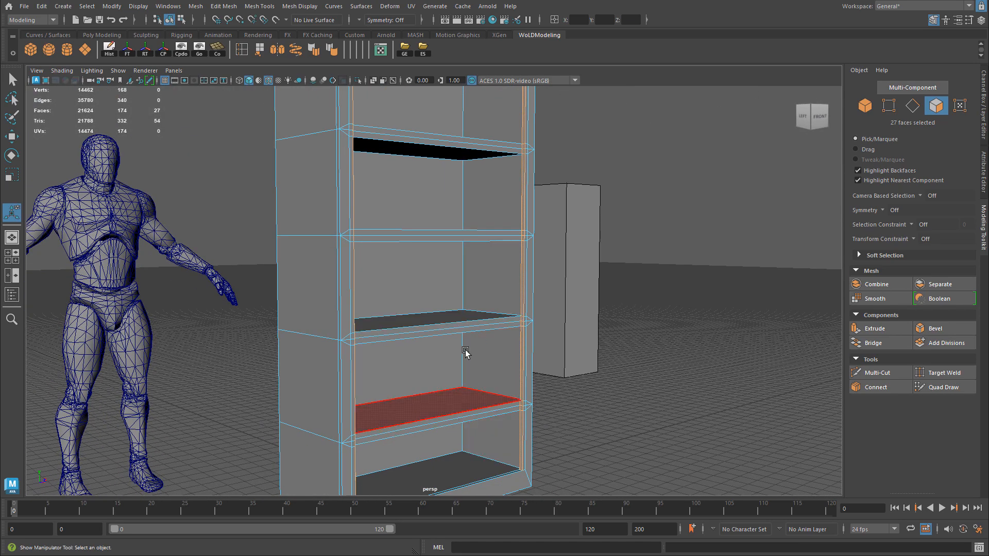
pyautogui.keyDown('alt'); pyautogui.moveTo(467, 359); pyautogui.dragTo(463, 415); pyautogui.keyUp('alt')
pyautogui.keyDown('alt'); pyautogui.moveTo(464, 415); pyautogui.dragTo(647, 332, button='right'); pyautogui.keyUp('alt')
pyautogui.keyDown('alt'); pyautogui.moveTo(647, 331); pyautogui.dragTo(525, 230); pyautogui.keyUp('alt')
pyautogui.keyDown('alt'); pyautogui.moveTo(553, 241); pyautogui.dragTo(436, 259, button='middle'); pyautogui.keyUp('alt')
pyautogui.keyDown('alt'); pyautogui.moveTo(435, 258); pyautogui.dragTo(552, 224, button='right'); pyautogui.keyUp('alt')
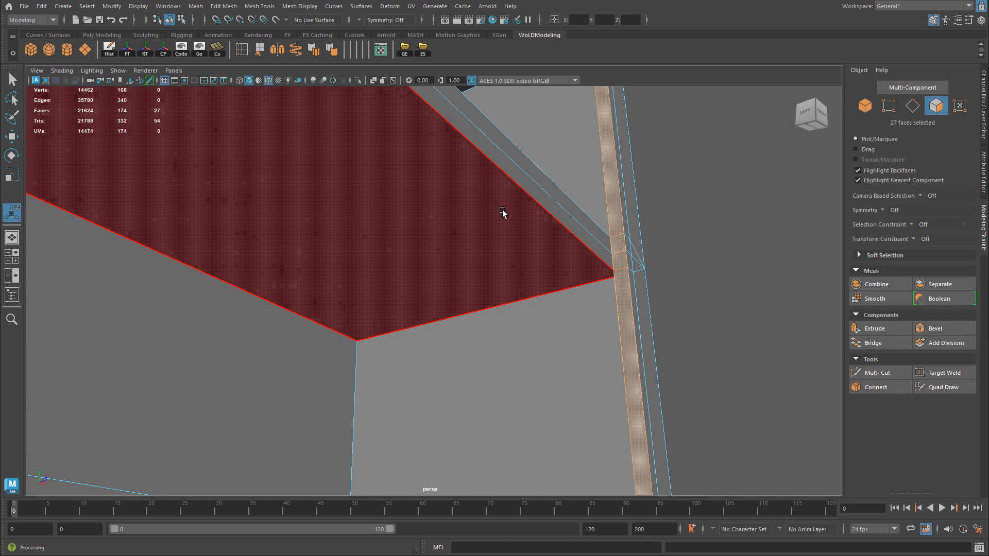
pyautogui.keyDown('alt'); pyautogui.moveTo(502, 213); pyautogui.dragTo(419, 214); pyautogui.keyUp('alt')
# Step: Return the bookshelf to object mode and save the scene
pyautogui.rightClick(423, 213)
pyautogui.click(471, 196)
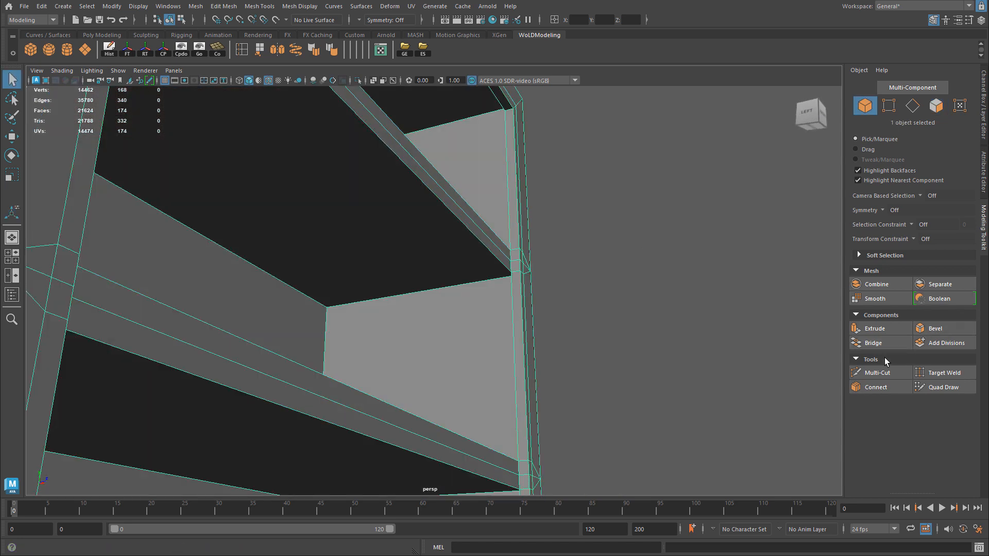
pyautogui.moveTo(440, 224); pyautogui.dragTo(478, 210, button='right')
pyautogui.hotkey('ctrl', 's')
pyautogui.press('w')
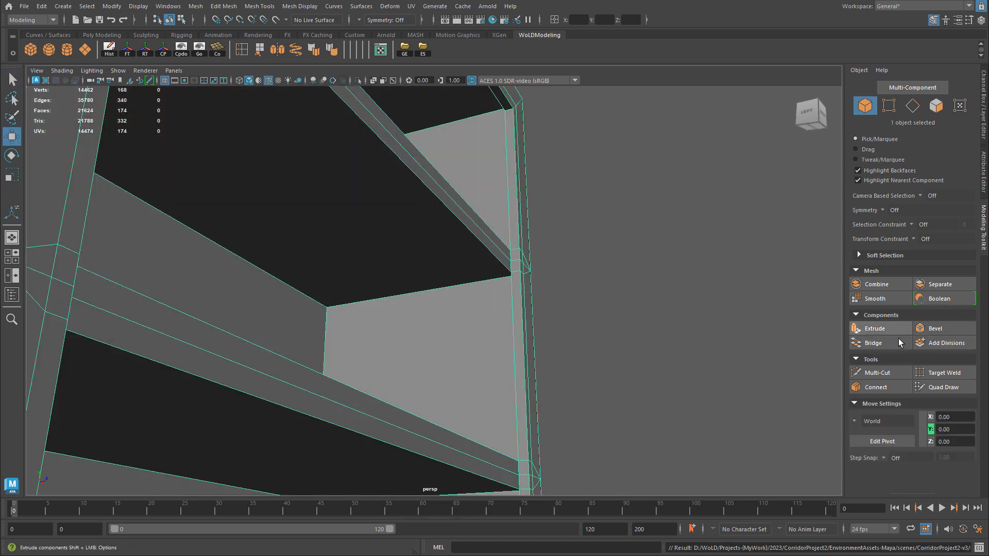
# Step: Try to insert an edge loop with Multi-Cut around a compartment's interior just behind the front frame, and undo it
pyautogui.click(891, 369)
pyautogui.keyDown('alt'); pyautogui.moveTo(463, 258); pyautogui.dragTo(410, 211); pyautogui.keyUp('alt')
pyautogui.keyDown('alt'); pyautogui.moveTo(437, 241); pyautogui.dragTo(400, 331); pyautogui.keyUp('alt')
pyautogui.keyDown('alt'); pyautogui.moveTo(401, 331); pyautogui.dragTo(420, 282, button='right'); pyautogui.keyUp('alt')
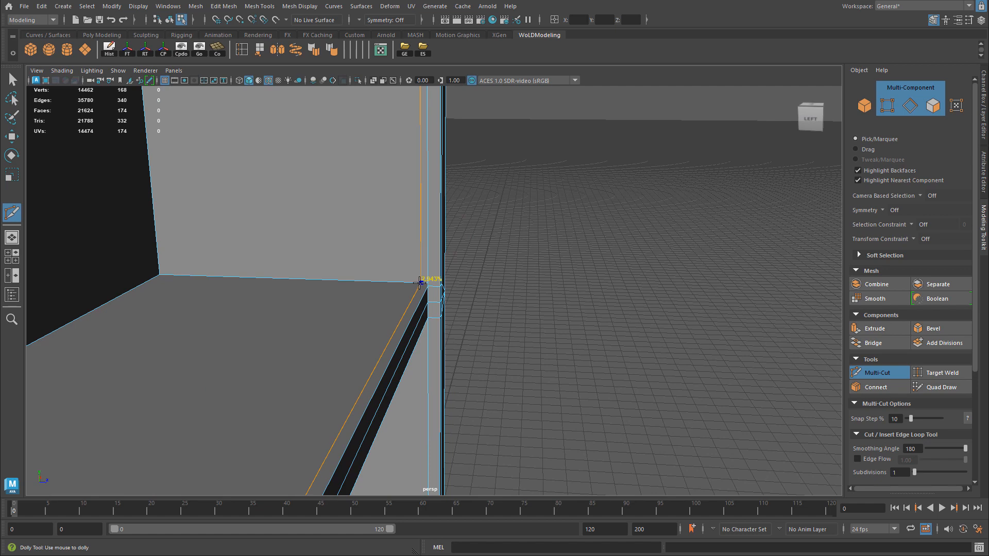
pyautogui.keyDown('ctrl'); pyautogui.click(418, 282); pyautogui.keyUp('ctrl')
pyautogui.keyDown('alt'); pyautogui.moveTo(418, 282); pyautogui.dragTo(412, 260); pyautogui.keyUp('alt')
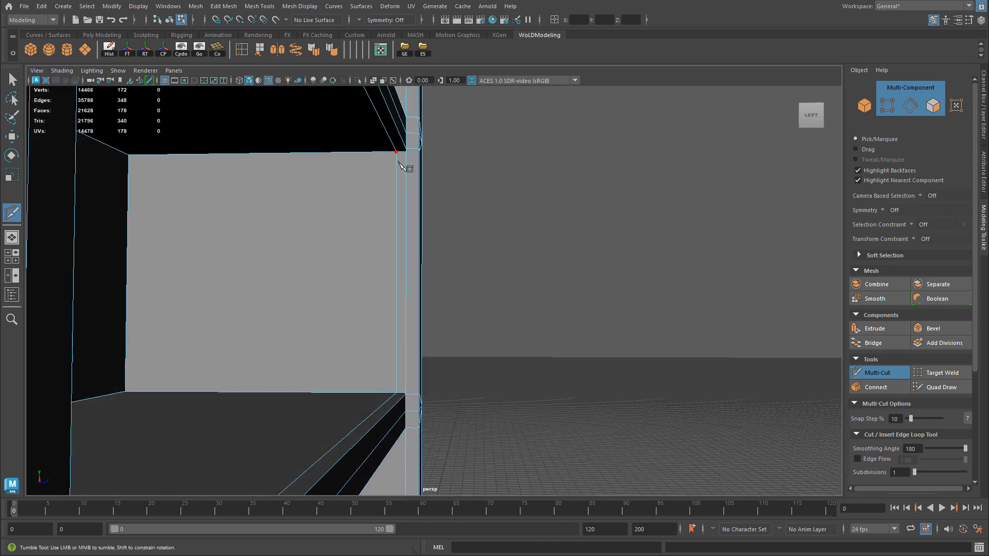
pyautogui.keyDown('alt'); pyautogui.moveTo(367, 378); pyautogui.dragTo(379, 382, button='right'); pyautogui.keyUp('alt')
pyautogui.keyDown('alt'); pyautogui.moveTo(380, 381); pyautogui.dragTo(393, 184); pyautogui.keyUp('alt')
pyautogui.keyDown('alt'); pyautogui.moveTo(489, 234); pyautogui.dragTo(347, 214); pyautogui.keyUp('alt')
pyautogui.hotkey('ctrl', 'z')
# Step: Insert an edge loop with Multi-Cut just behind the front frame inside each of the four compartments below the uppermost interior shelf
pyautogui.keyDown('alt'); pyautogui.moveTo(537, 294); pyautogui.dragTo(443, 245); pyautogui.keyUp('alt')
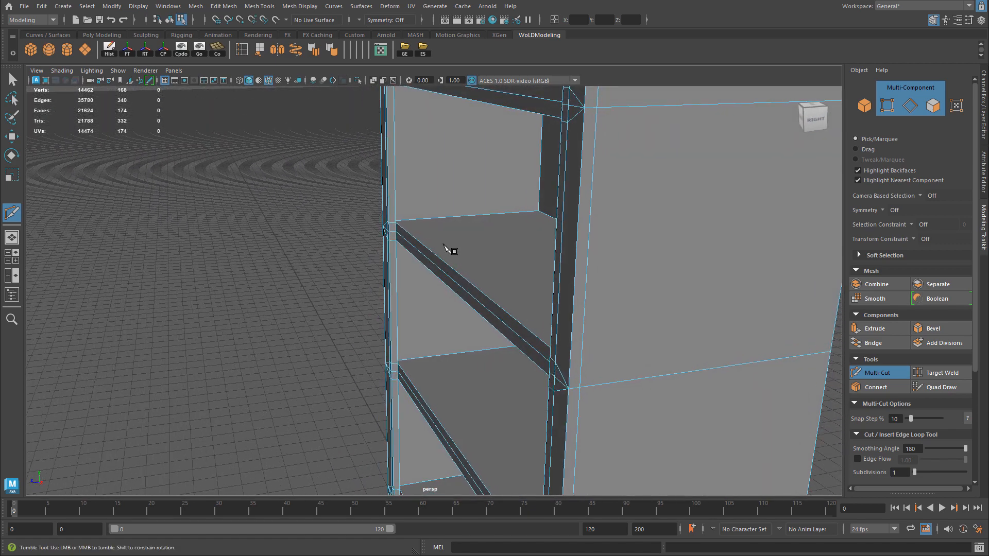
pyautogui.keyDown('alt'); pyautogui.moveTo(334, 239); pyautogui.dragTo(457, 334); pyautogui.keyUp('alt')
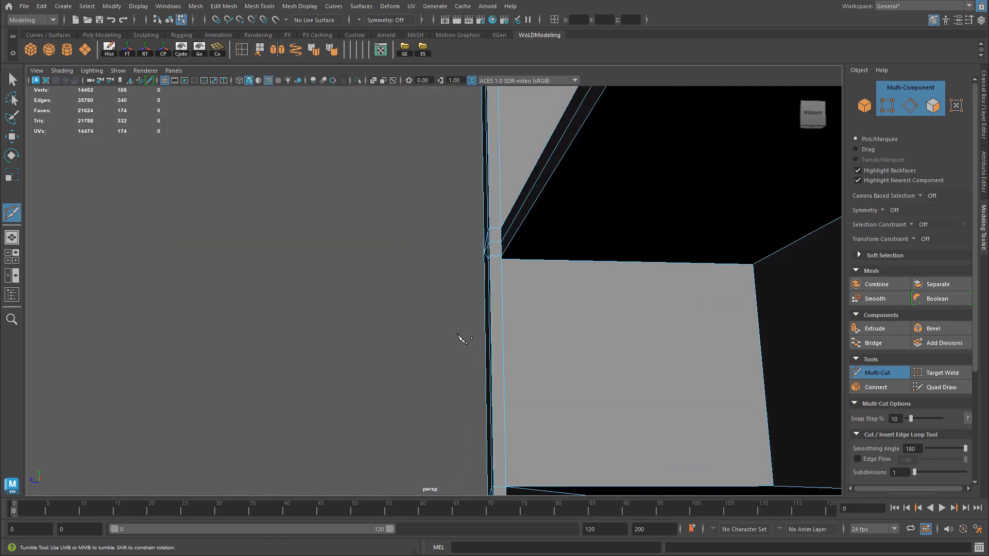
pyautogui.keyDown('ctrl'); pyautogui.click(513, 263); pyautogui.keyUp('ctrl')
pyautogui.keyDown('alt'); pyautogui.moveTo(498, 373); pyautogui.dragTo(569, 88, button='middle'); pyautogui.keyUp('alt')
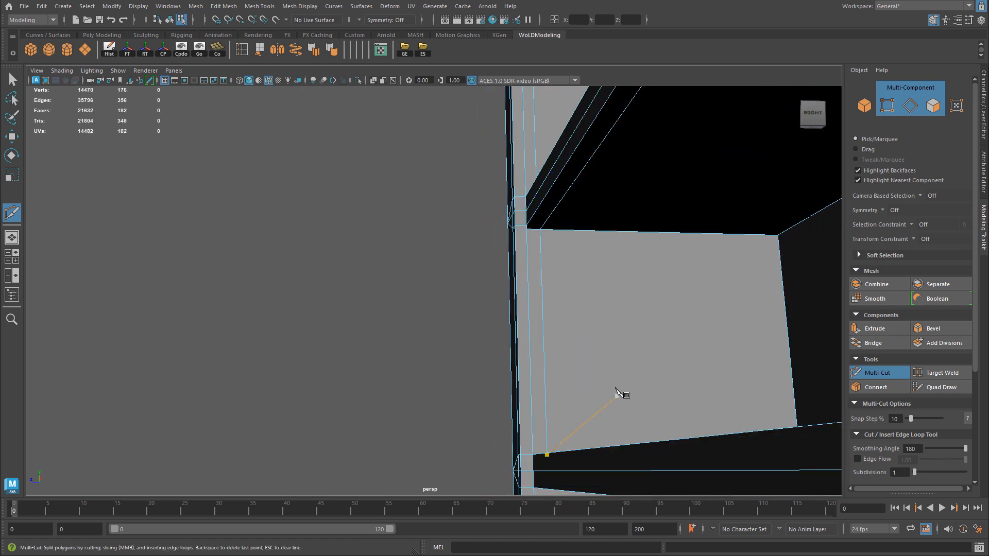
pyautogui.keyDown('alt'); pyautogui.moveTo(617, 397); pyautogui.dragTo(581, 112, button='middle'); pyautogui.keyUp('alt')
pyautogui.keyDown('alt'); pyautogui.moveTo(552, 300); pyautogui.dragTo(517, 276); pyautogui.keyUp('alt')
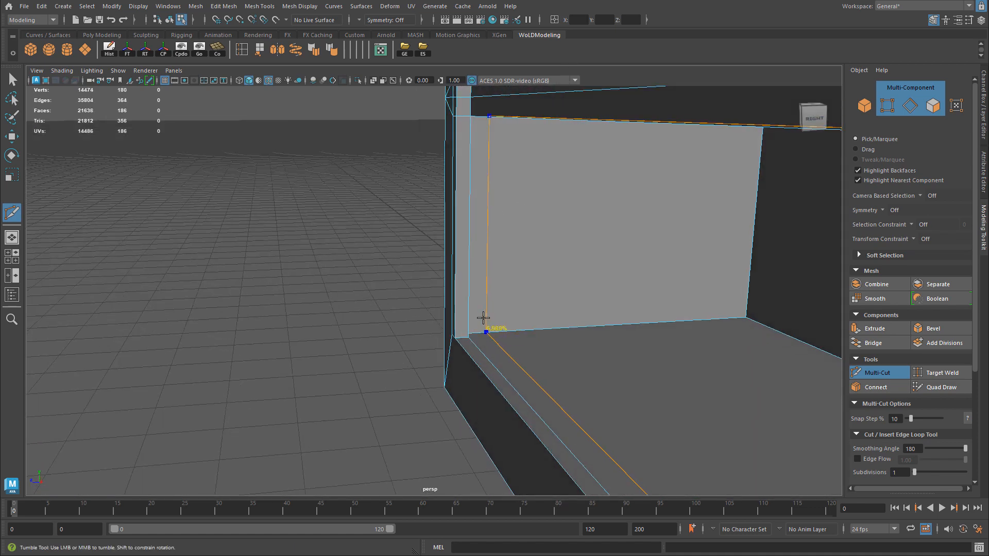
pyautogui.keyDown('alt'); pyautogui.moveTo(656, 296); pyautogui.dragTo(417, 266); pyautogui.keyUp('alt')
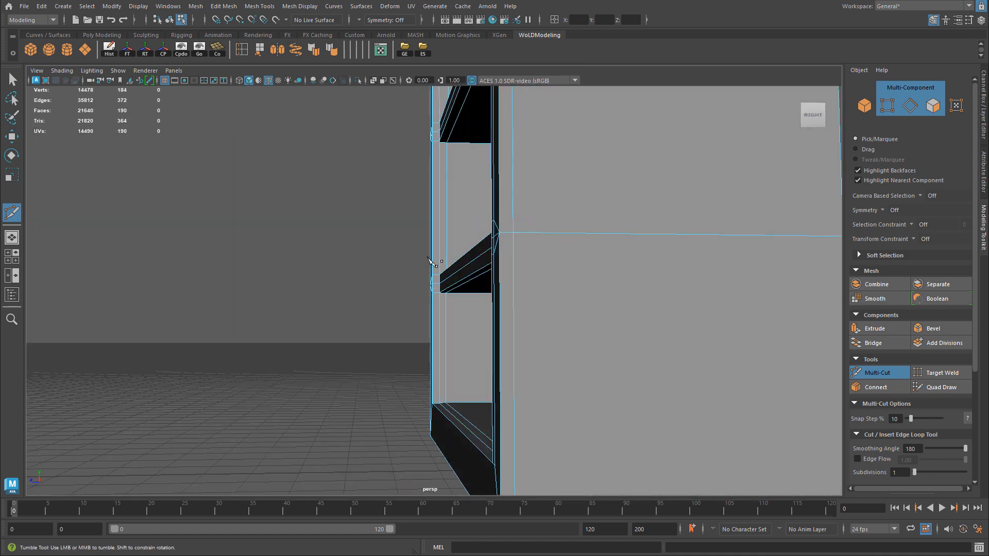
pyautogui.keyDown('alt'); pyautogui.moveTo(449, 179); pyautogui.dragTo(455, 213, button='middle'); pyautogui.keyUp('alt')
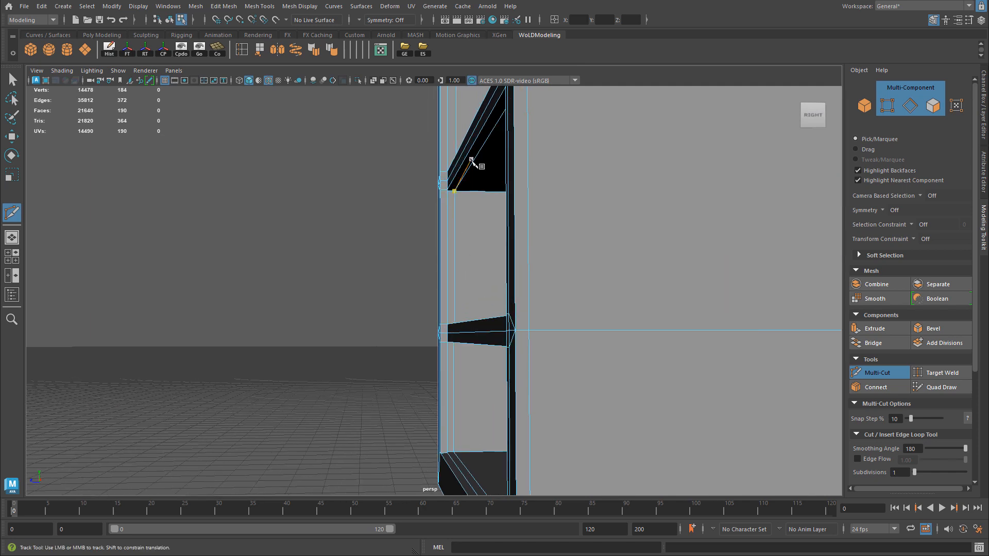
pyautogui.keyDown('alt'); pyautogui.moveTo(472, 161); pyautogui.dragTo(496, 264, button='middle'); pyautogui.keyUp('alt')
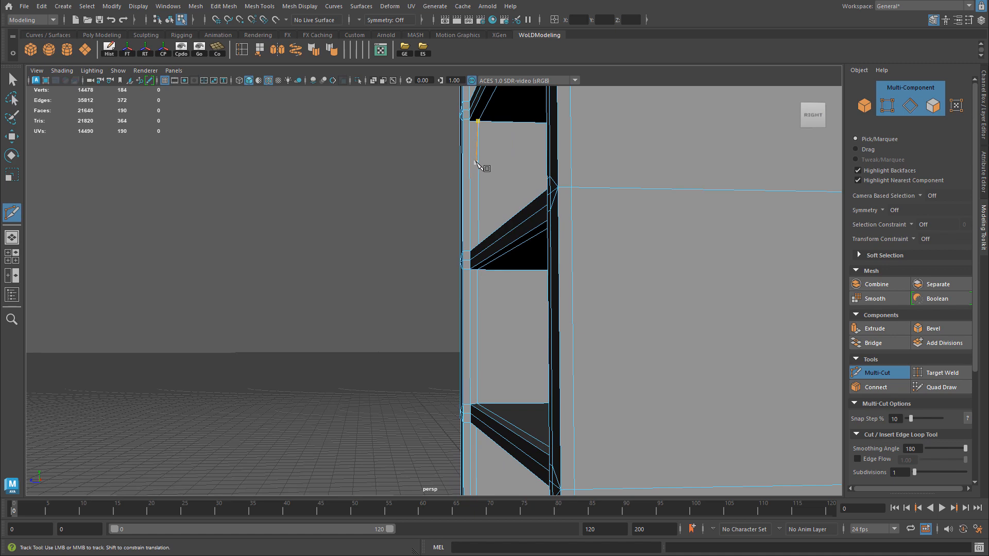
pyautogui.keyDown('alt'); pyautogui.moveTo(504, 141); pyautogui.dragTo(458, 189, button='middle'); pyautogui.keyUp('alt')
pyautogui.hotkey('ctrl', 'z')
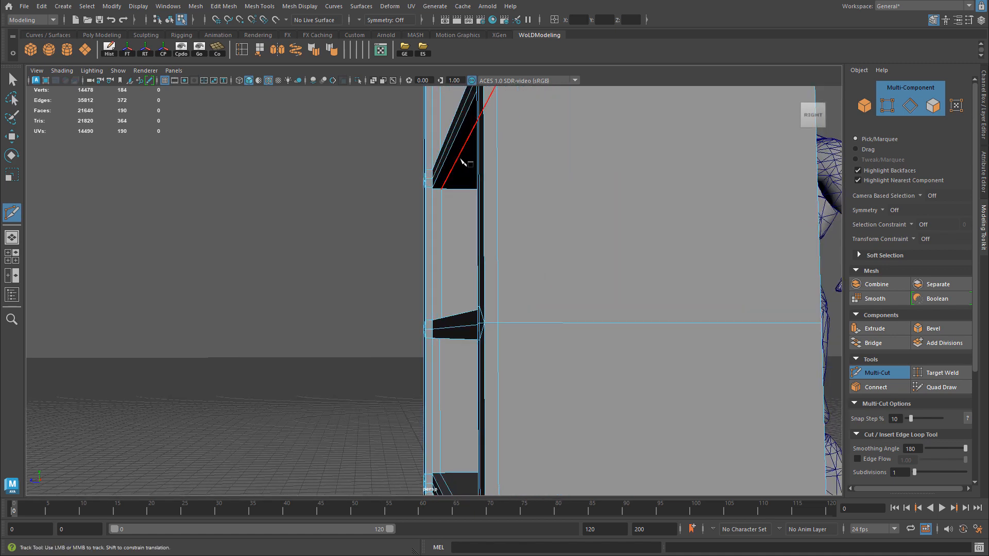
# Step: Switch to the side view and select the new edge loop in the compartment directly below the uppermost interior shelf
pyautogui.press('w')
pyautogui.click(629, 384)
pyautogui.press('space')
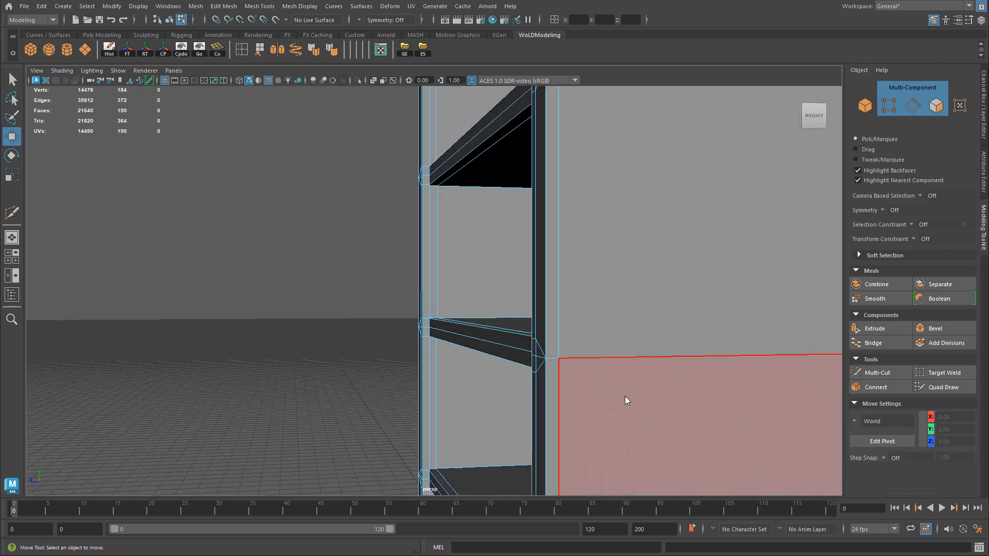
pyautogui.scroll(5, 631, 398)
pyautogui.press('space')
pyautogui.keyDown('alt'); pyautogui.moveTo(472, 174); pyautogui.dragTo(468, 296, button='middle'); pyautogui.keyUp('alt')
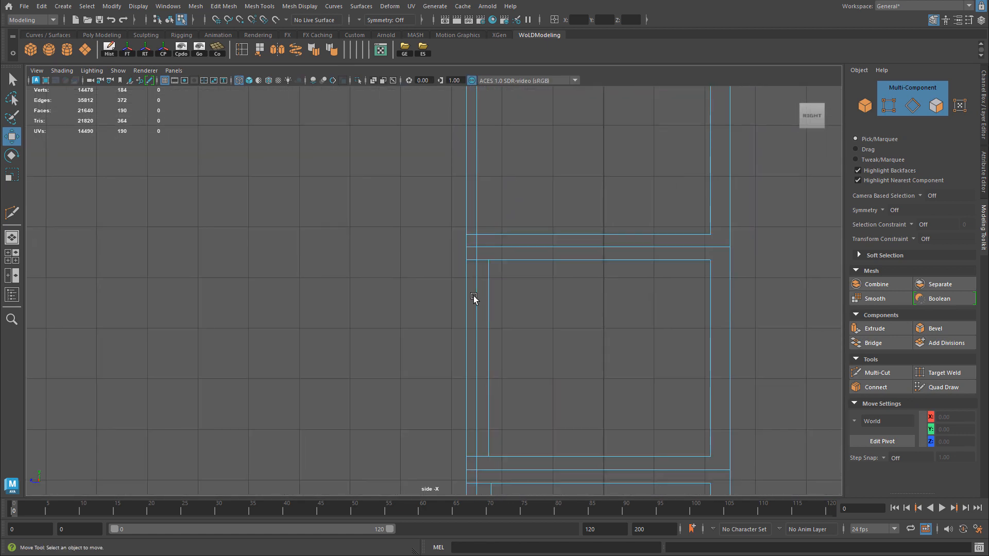
pyautogui.moveTo(495, 295); pyautogui.dragTo(495, 257, button='right')
pyautogui.doubleClick(488, 282)
pyautogui.keyDown('alt'); pyautogui.moveTo(520, 320); pyautogui.dragTo(652, 287, button='right'); pyautogui.keyUp('alt')
pyautogui.keyDown('alt'); pyautogui.moveTo(652, 287); pyautogui.dragTo(585, 192, button='middle'); pyautogui.keyUp('alt')
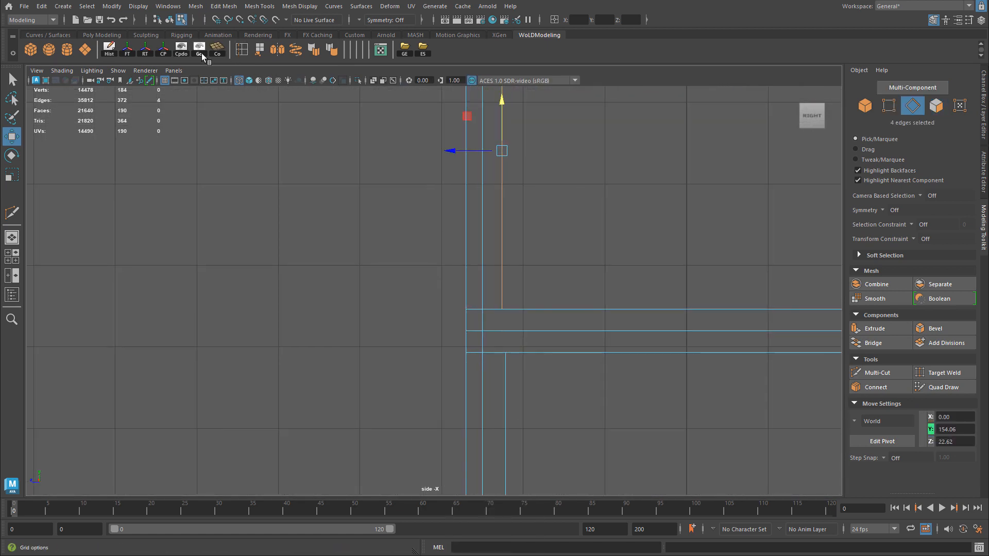
# Step: Set the grid lines to every 1 unit and snap the selected edge loop to Z 23
pyautogui.moveTo(978, 90); pyautogui.dragTo(544, 92)
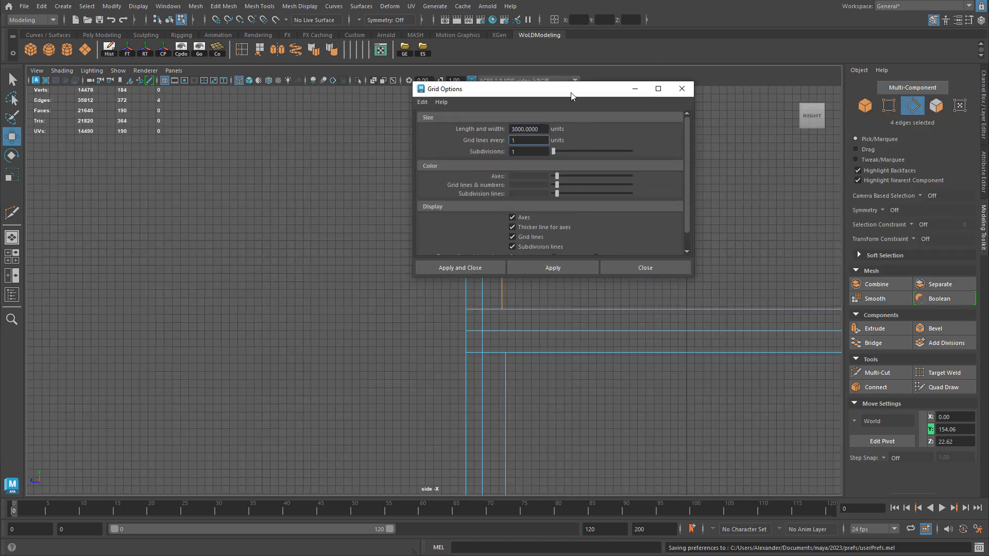
pyautogui.moveTo(571, 93); pyautogui.dragTo(988, 116)
pyautogui.keyDown('alt'); pyautogui.moveTo(613, 196); pyautogui.dragTo(726, 166, button='right'); pyautogui.keyUp('alt')
pyautogui.keyDown('alt'); pyautogui.moveTo(726, 166); pyautogui.dragTo(673, 301, button='middle'); pyautogui.keyUp('alt')
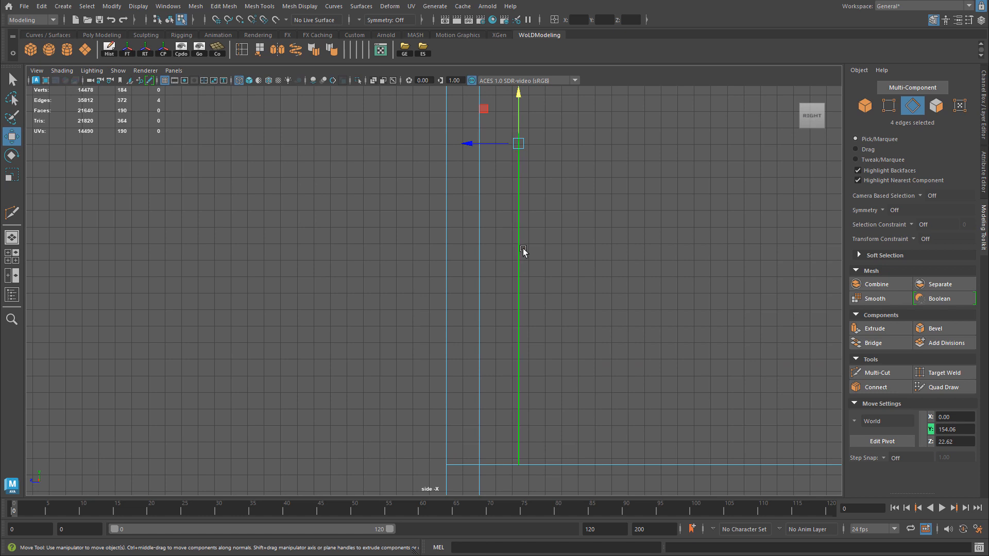
pyautogui.keyDown('alt'); pyautogui.moveTo(527, 143); pyautogui.dragTo(540, 167, button='middle'); pyautogui.keyUp('alt')
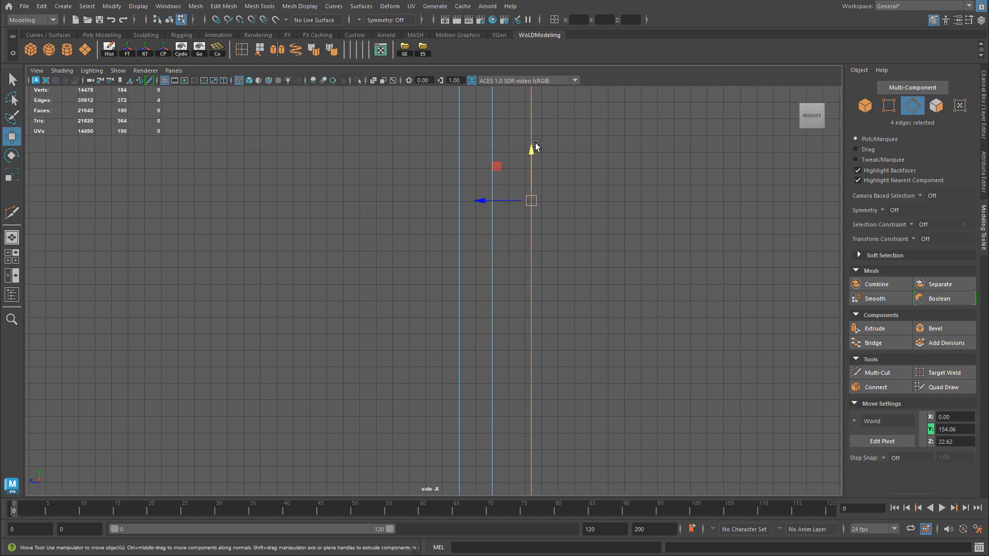
pyautogui.press('x')
pyautogui.moveTo(519, 203); pyautogui.dragTo(527, 205)
pyautogui.keyDown('alt'); pyautogui.moveTo(527, 204); pyautogui.dragTo(296, 198, button='right'); pyautogui.keyUp('alt')
pyautogui.keyDown('alt'); pyautogui.moveTo(483, 189); pyautogui.dragTo(493, 360, button='middle'); pyautogui.keyUp('alt')
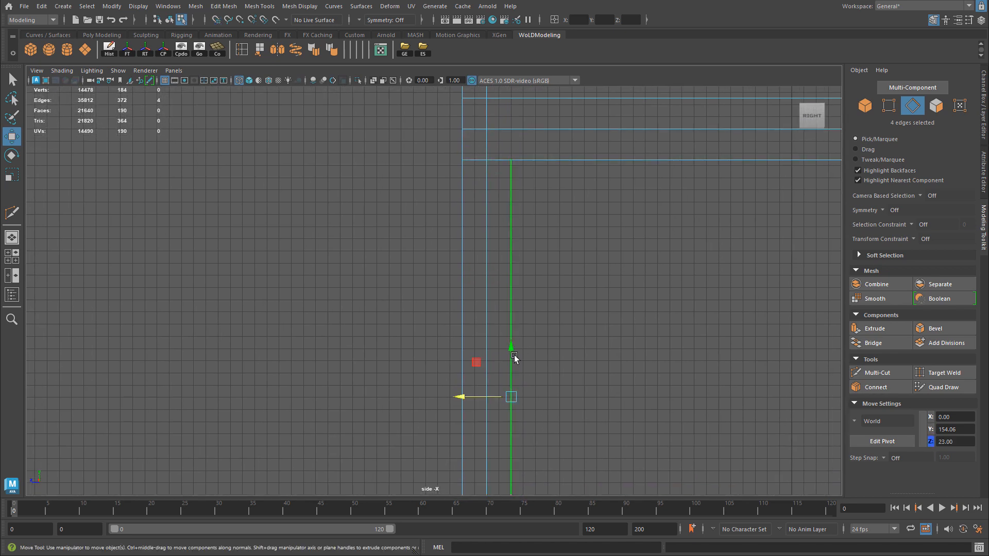
pyautogui.moveTo(493, 398); pyautogui.dragTo(494, 399)
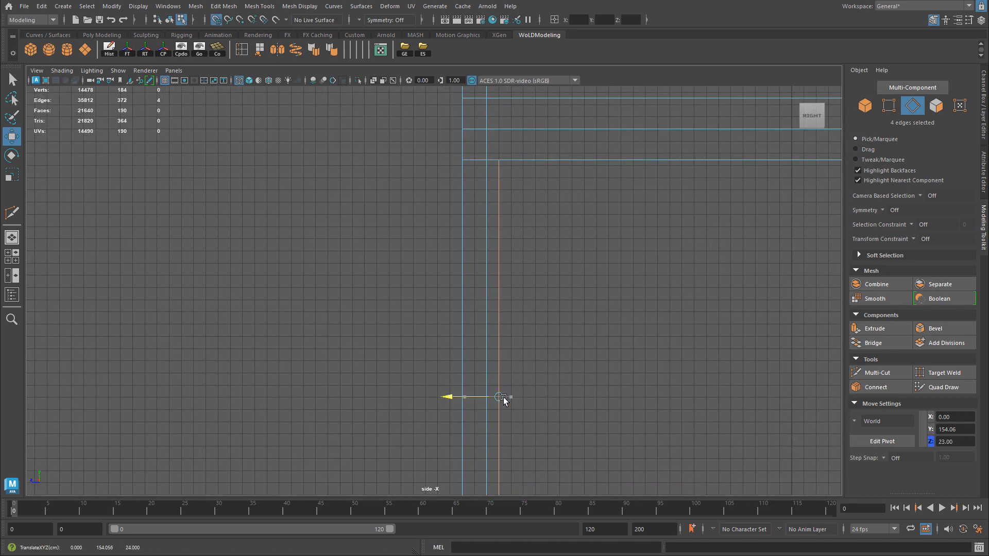
# Step: Select the new edge loops in the three lower compartments one by one and snap each to Z 23
pyautogui.keyDown('alt'); pyautogui.moveTo(662, 325); pyautogui.dragTo(515, 330, button='right'); pyautogui.keyUp('alt')
pyautogui.keyDown('alt'); pyautogui.moveTo(422, 479); pyautogui.dragTo(404, 164, button='middle'); pyautogui.keyUp('alt')
pyautogui.keyDown('alt'); pyautogui.moveTo(404, 164); pyautogui.dragTo(481, 164, button='right'); pyautogui.keyUp('alt')
pyautogui.keyDown('alt'); pyautogui.moveTo(501, 154); pyautogui.dragTo(491, 323, button='middle'); pyautogui.keyUp('alt')
pyautogui.moveTo(488, 308); pyautogui.dragTo(508, 305)
pyautogui.keyDown('alt'); pyautogui.moveTo(547, 311); pyautogui.dragTo(547, 100, button='middle'); pyautogui.keyUp('alt')
pyautogui.keyDown('alt'); pyautogui.moveTo(528, 388); pyautogui.dragTo(549, 200, button='middle'); pyautogui.keyUp('alt')
pyautogui.moveTo(501, 363); pyautogui.dragTo(504, 367)
pyautogui.keyDown('alt'); pyautogui.moveTo(594, 325); pyautogui.dragTo(575, 60, button='middle'); pyautogui.keyUp('alt')
pyautogui.moveTo(483, 347); pyautogui.dragTo(485, 348)
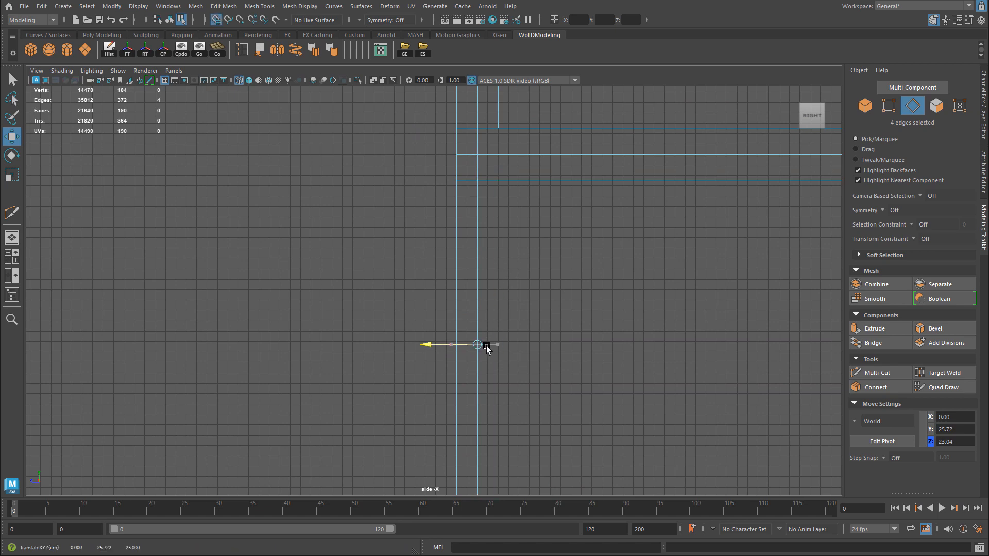
# Step: Return to the perspective view and select the narrow front strip face on the underside of each of the four interior shelves
pyautogui.scroll(-2, 638, 237)
pyautogui.press('space')
pyautogui.press('space')
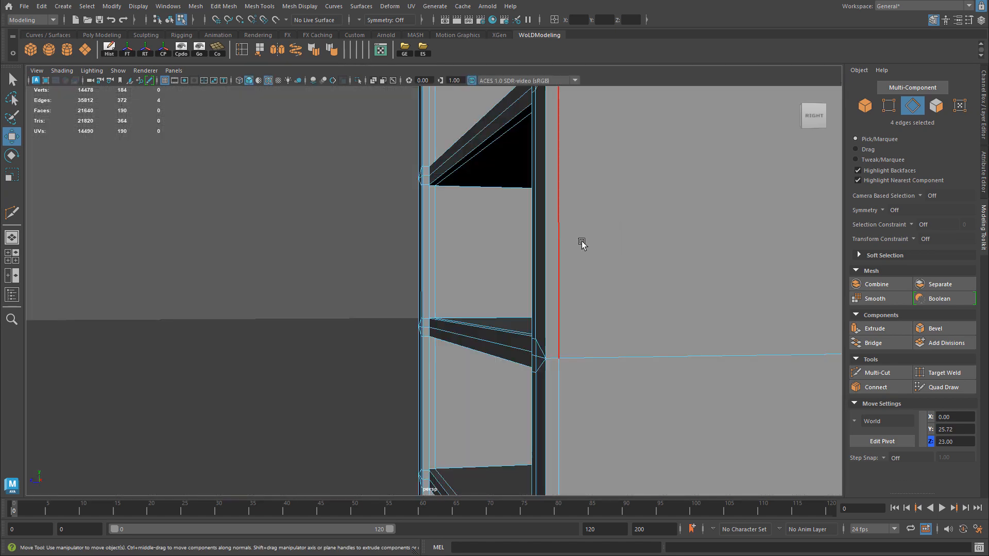
pyautogui.keyDown('alt'); pyautogui.moveTo(607, 242); pyautogui.dragTo(443, 222, button='right'); pyautogui.keyUp('alt')
pyautogui.keyDown('alt'); pyautogui.moveTo(443, 221); pyautogui.dragTo(482, 93, button='middle'); pyautogui.keyUp('alt')
pyautogui.keyDown('alt'); pyautogui.moveTo(483, 92); pyautogui.dragTo(501, 134); pyautogui.keyUp('alt')
pyautogui.keyDown('alt'); pyautogui.moveTo(501, 134); pyautogui.dragTo(529, 134, button='right'); pyautogui.keyUp('alt')
pyautogui.keyDown('alt'); pyautogui.moveTo(530, 134); pyautogui.dragTo(471, 293, button='middle'); pyautogui.keyUp('alt')
pyautogui.moveTo(330, 188); pyautogui.dragTo(331, 214, button='right')
pyautogui.keyDown('alt'); pyautogui.moveTo(370, 216); pyautogui.dragTo(397, 111); pyautogui.keyUp('alt')
pyautogui.keyDown('alt'); pyautogui.moveTo(381, 170); pyautogui.dragTo(340, 266, button='middle'); pyautogui.keyUp('alt')
pyautogui.keyDown('alt'); pyautogui.moveTo(339, 267); pyautogui.dragTo(394, 258, button='right'); pyautogui.keyUp('alt')
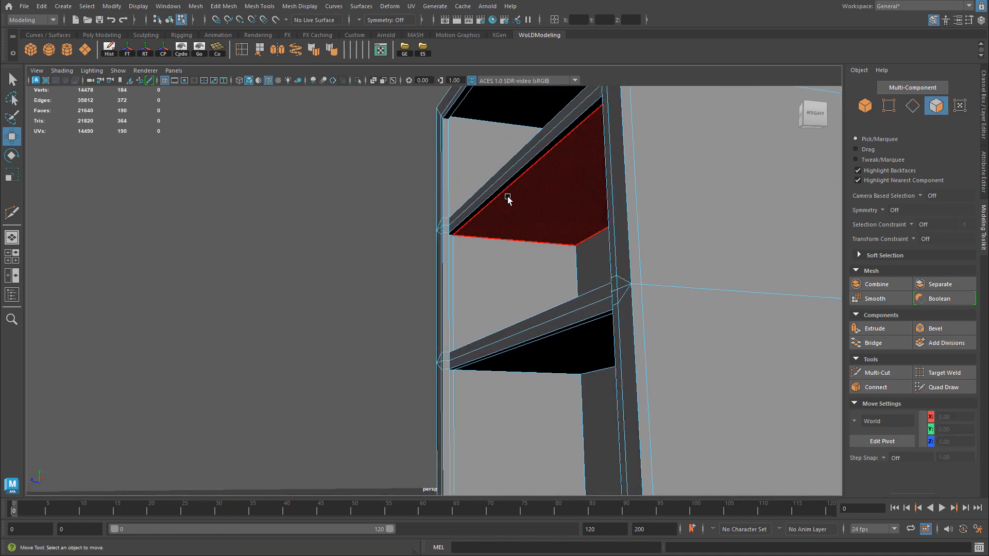
pyautogui.click(505, 190)
pyautogui.keyDown('shift'); pyautogui.click(542, 337); pyautogui.keyUp('shift')
pyautogui.keyDown('alt'); pyautogui.moveTo(552, 337); pyautogui.dragTo(442, 228, button='middle'); pyautogui.keyUp('alt')
pyautogui.keyDown('shift'); pyautogui.click(444, 129); pyautogui.keyUp('shift')
pyautogui.keyDown('shift'); pyautogui.click(496, 262); pyautogui.keyUp('shift')
pyautogui.keyDown('alt'); pyautogui.moveTo(437, 254); pyautogui.dragTo(569, 260); pyautogui.keyUp('alt')
pyautogui.keyDown('alt'); pyautogui.moveTo(569, 260); pyautogui.dragTo(461, 211, button='middle'); pyautogui.keyUp('alt')
pyautogui.keyDown('alt'); pyautogui.moveTo(461, 211); pyautogui.dragTo(602, 231, button='right'); pyautogui.keyUp('alt')
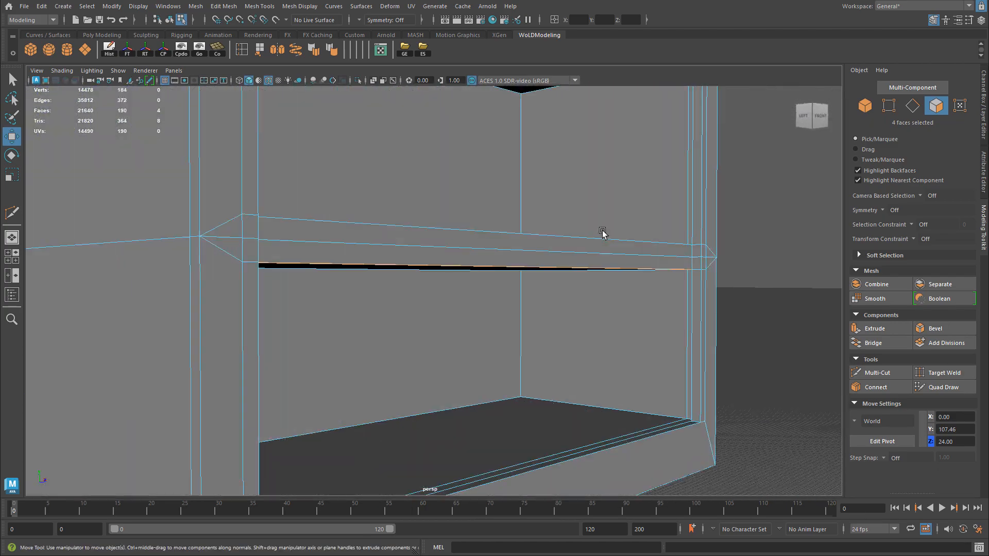
# Step: Extrude the four selected strip faces under the interior shelves with a thickness of 2
pyautogui.keyDown('alt'); pyautogui.moveTo(602, 233); pyautogui.dragTo(603, 225); pyautogui.keyUp('alt')
pyautogui.hotkey('ctrl', 'e')
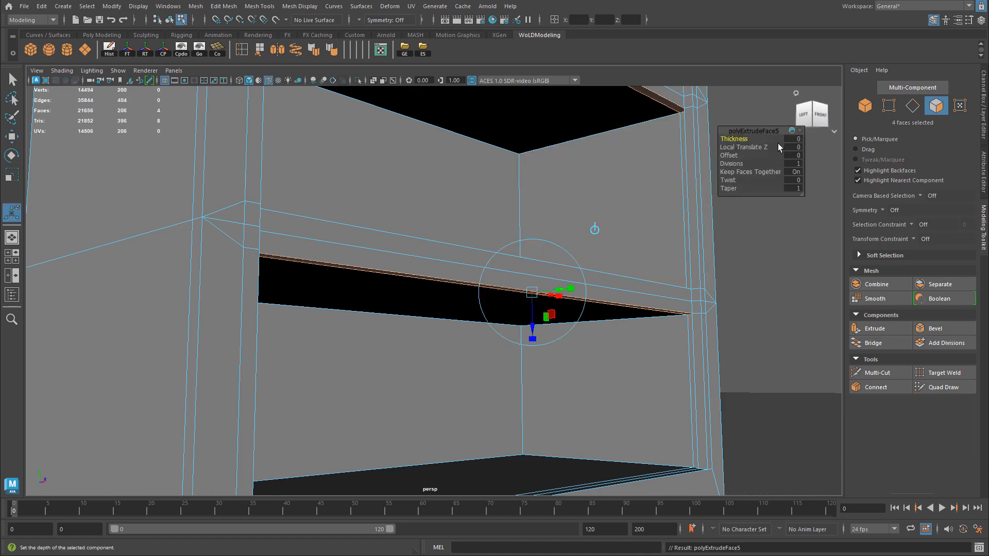
pyautogui.click(798, 140)
pyautogui.write('2')
pyautogui.press('Return')
# Step: Return to object mode, clear the selection and examine the new front strips and the whole bookshelf with and without wireframe
pyautogui.keyDown('alt'); pyautogui.moveTo(344, 299); pyautogui.dragTo(270, 291); pyautogui.keyUp('alt')
pyautogui.keyDown('alt'); pyautogui.moveTo(588, 243); pyautogui.dragTo(498, 247, button='right'); pyautogui.keyUp('alt')
pyautogui.keyDown('alt'); pyautogui.moveTo(498, 247); pyautogui.dragTo(530, 232); pyautogui.keyUp('alt')
pyautogui.keyDown('alt'); pyautogui.moveTo(313, 234); pyautogui.dragTo(470, 301, button='right'); pyautogui.keyUp('alt')
pyautogui.keyDown('alt'); pyautogui.moveTo(470, 301); pyautogui.dragTo(484, 312); pyautogui.keyUp('alt')
pyautogui.keyDown('alt'); pyautogui.moveTo(669, 287); pyautogui.dragTo(525, 269, button='right'); pyautogui.keyUp('alt')
pyautogui.moveTo(529, 218); pyautogui.dragTo(578, 202, button='right')
pyautogui.press('q')
pyautogui.click(691, 262)
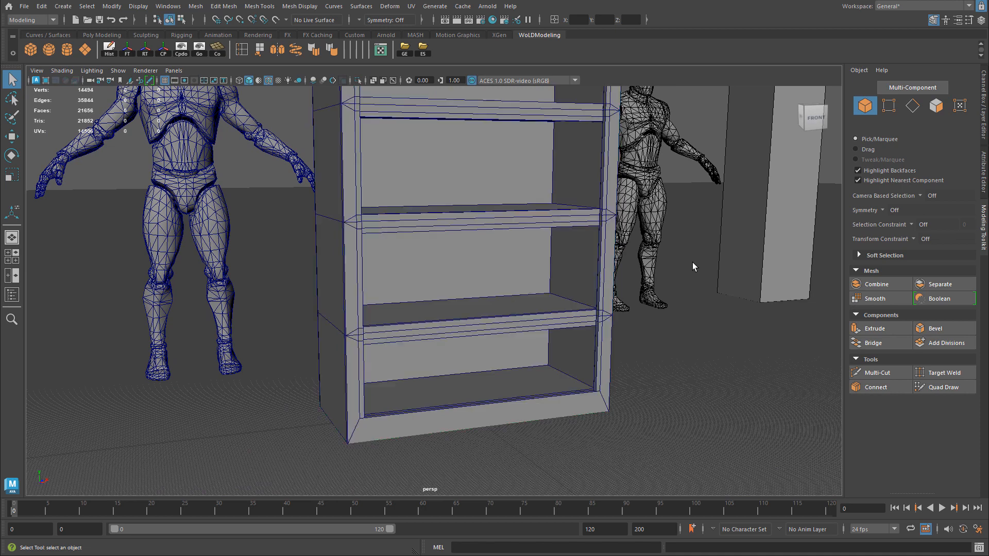
pyautogui.keyDown('alt'); pyautogui.moveTo(691, 261); pyautogui.dragTo(547, 216, button='right'); pyautogui.keyUp('alt')
pyautogui.keyDown('alt'); pyautogui.moveTo(548, 216); pyautogui.dragTo(548, 286, button='middle'); pyautogui.keyUp('alt')
pyautogui.hotkey('alt', '5')
pyautogui.keyDown('alt'); pyautogui.moveTo(498, 260); pyautogui.dragTo(505, 208); pyautogui.keyUp('alt')
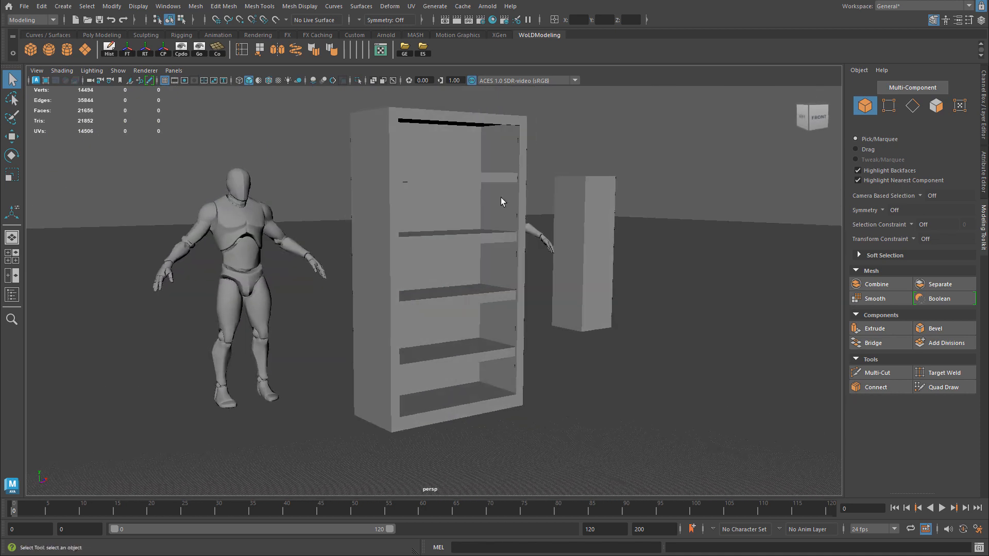
pyautogui.keyDown('alt'); pyautogui.moveTo(368, 216); pyautogui.dragTo(587, 196, button='right'); pyautogui.keyUp('alt')
pyautogui.keyDown('alt'); pyautogui.moveTo(593, 202); pyautogui.dragTo(481, 214); pyautogui.keyUp('alt')
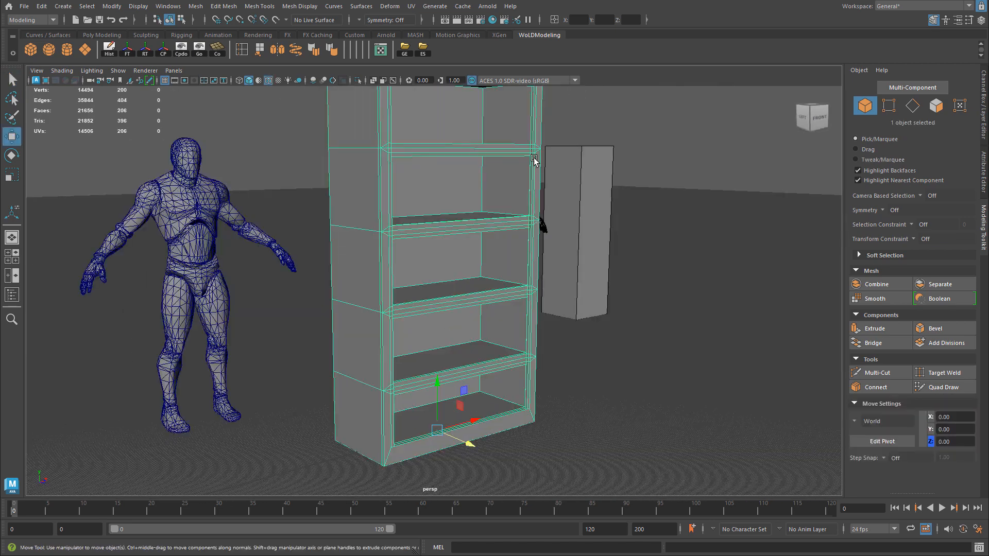
# Step: Export the selected bookshelf as bookshelf.fbx in the Tests folder, replacing the existing file
pyautogui.click(427, 50)
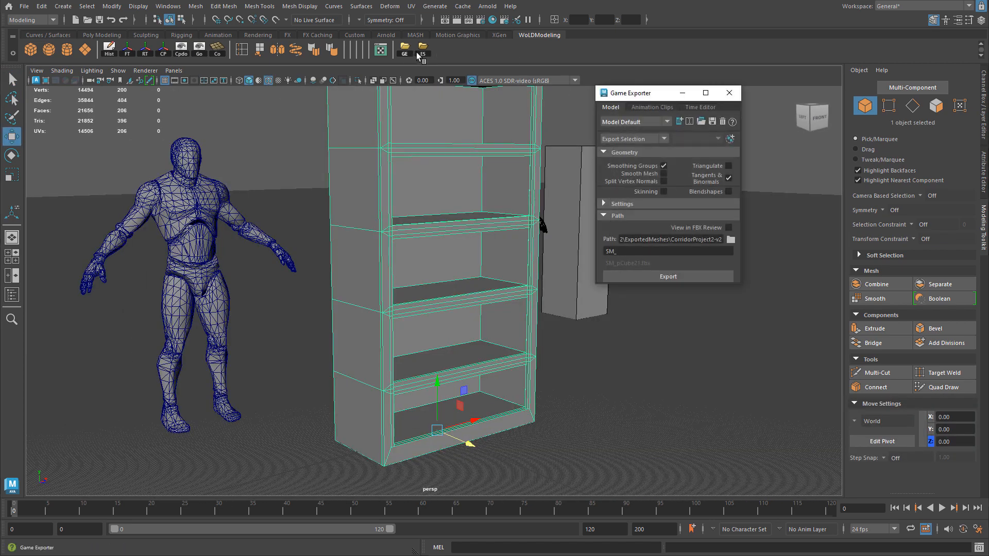
pyautogui.click(728, 94)
pyautogui.click(422, 48)
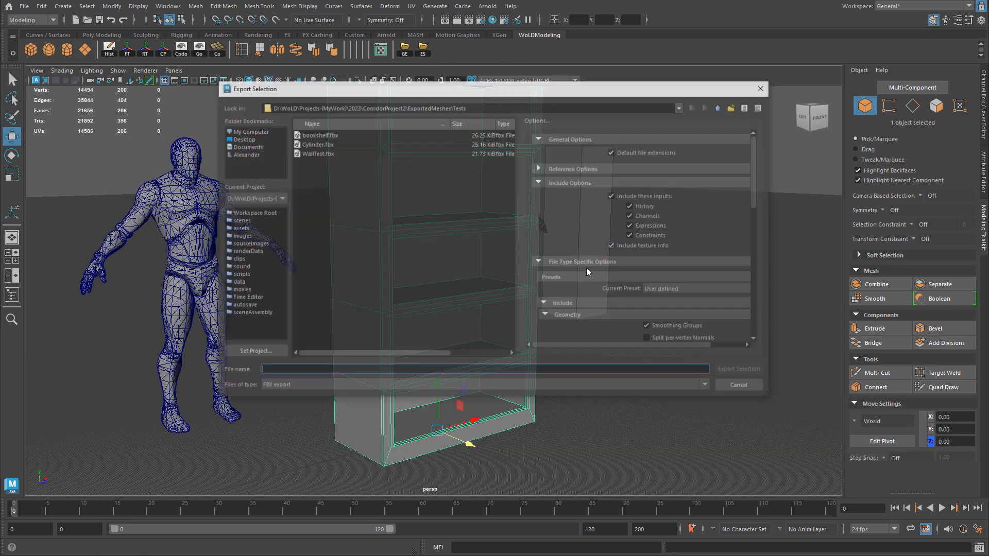
pyautogui.click(318, 134)
pyautogui.click(742, 371)
pyautogui.click(468, 258)
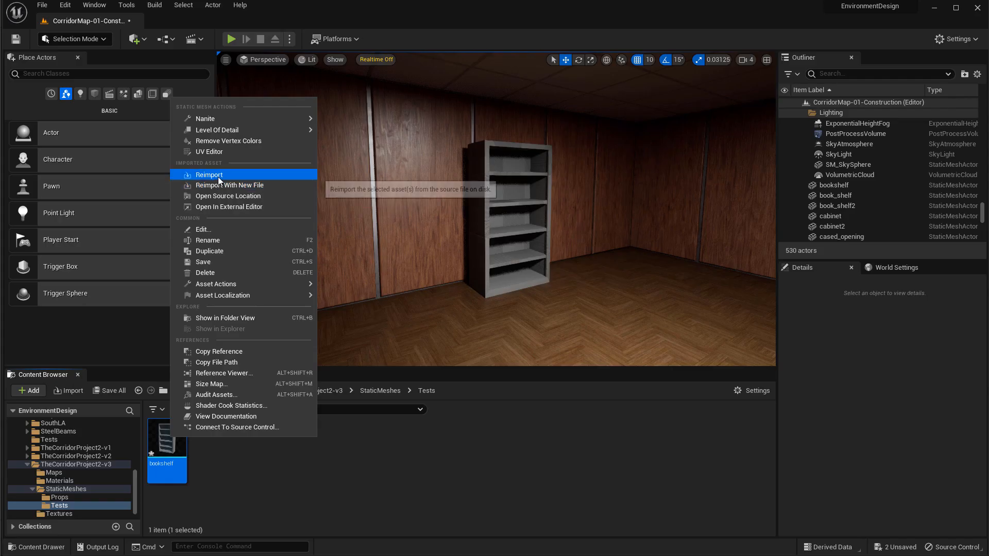
# Step: Switch to Unreal, reimport the bookshelf mesh from its source file and frame the placed bookshelf in the level
pyautogui.click(219, 173)
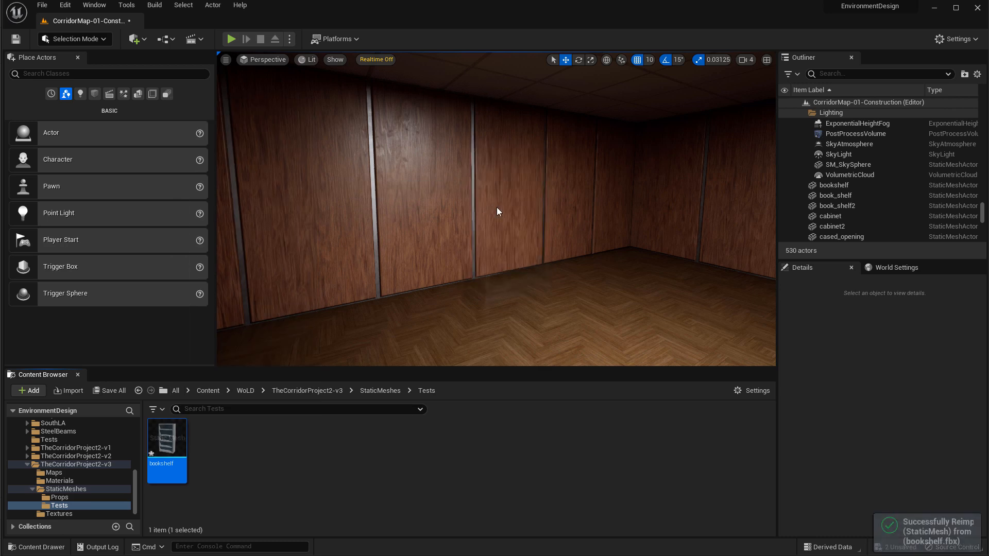
pyautogui.click(536, 226)
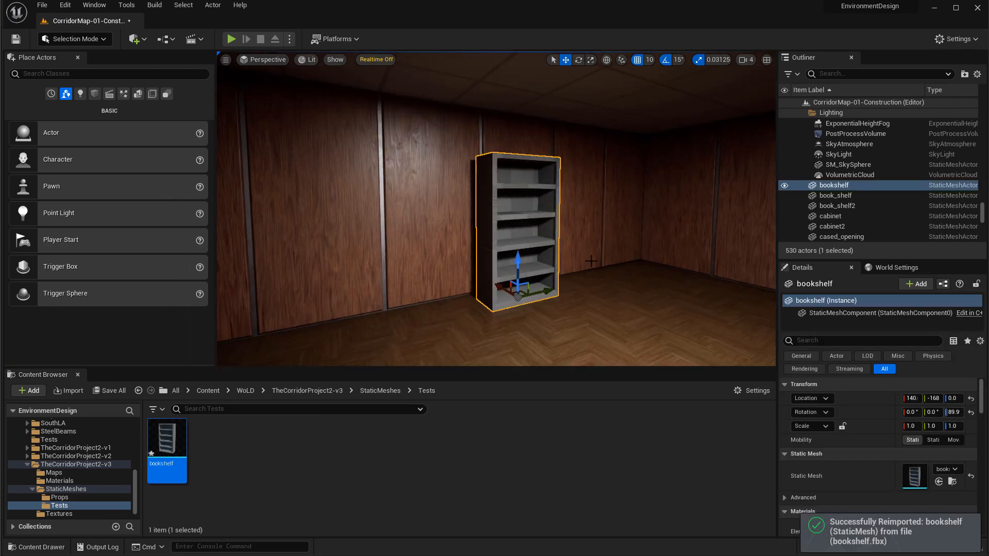
pyautogui.press('f')
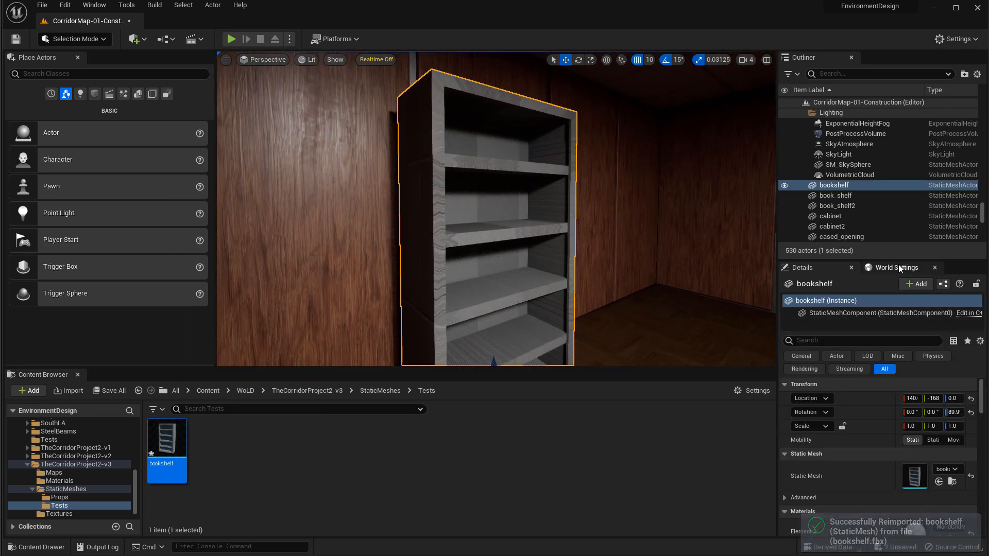
# Step: Set the level's GameMode Override to BP_FirstPersonGameMode in the world settings
pyautogui.click(895, 267)
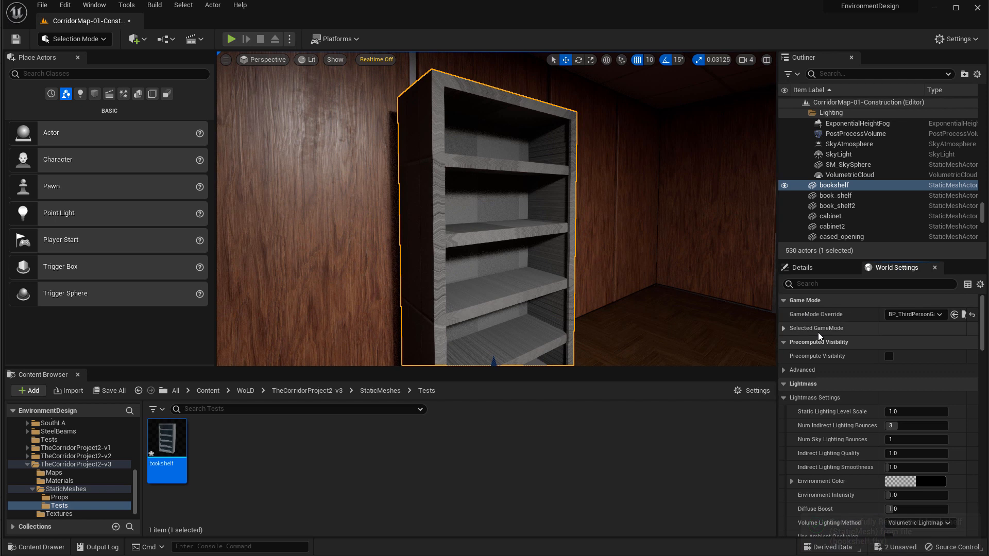
pyautogui.click(911, 315)
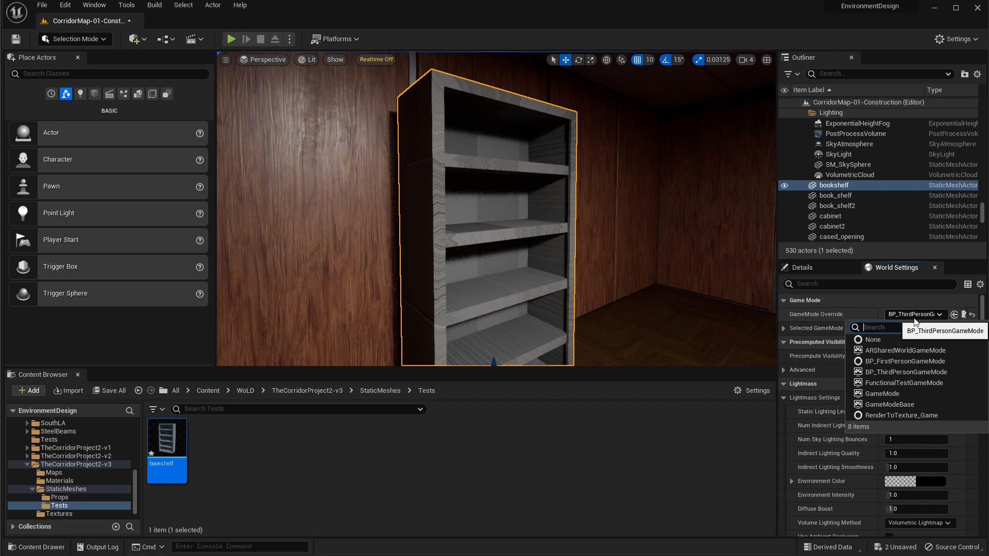
pyautogui.click(904, 362)
pyautogui.press('s')
pyautogui.moveTo(580, 269); pyautogui.dragTo(583, 285, button='right')
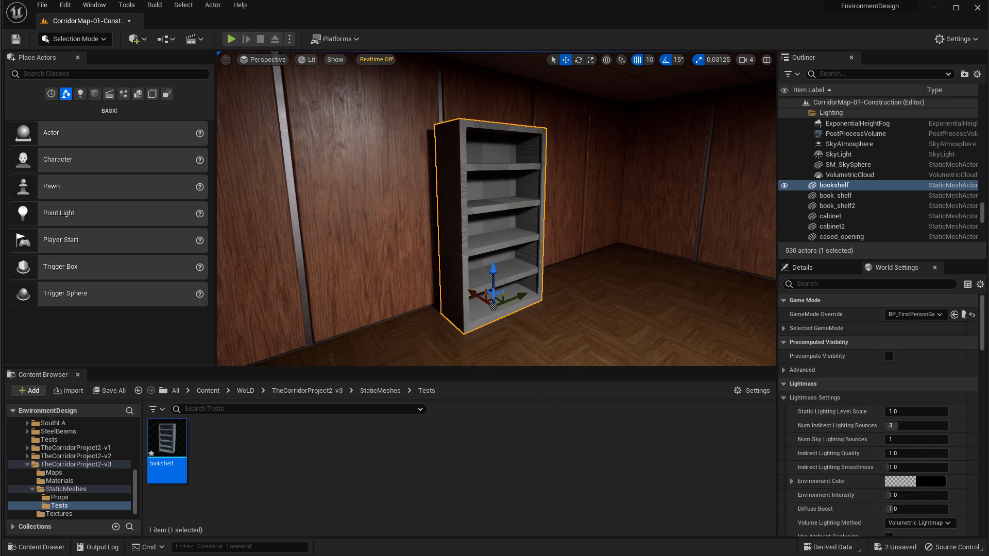
# Step: Play the level full screen and walk around the bookshelf to examine its shelves and front strips from several sides
pyautogui.click(231, 38)
pyautogui.press('F11')
pyautogui.click(494, 278)
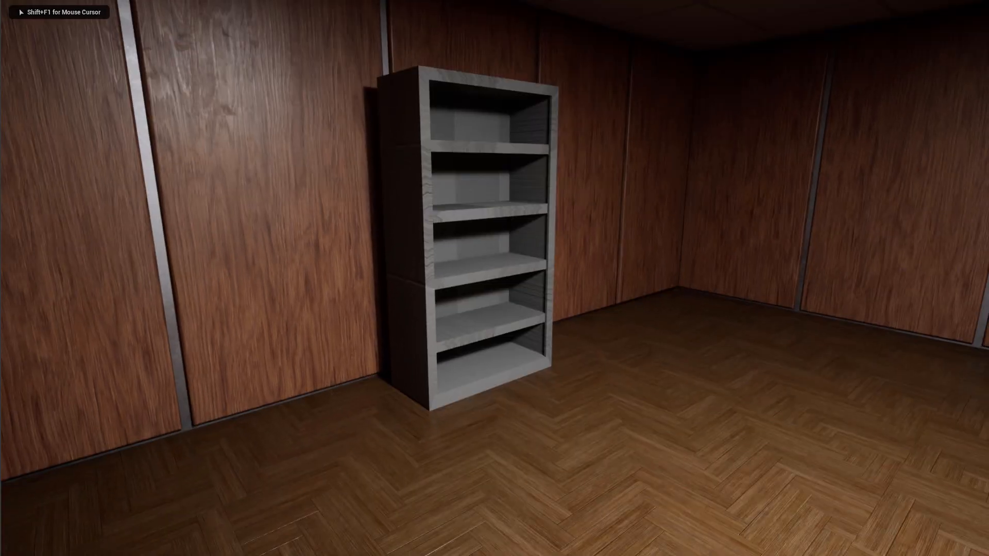
pyautogui.press('w')
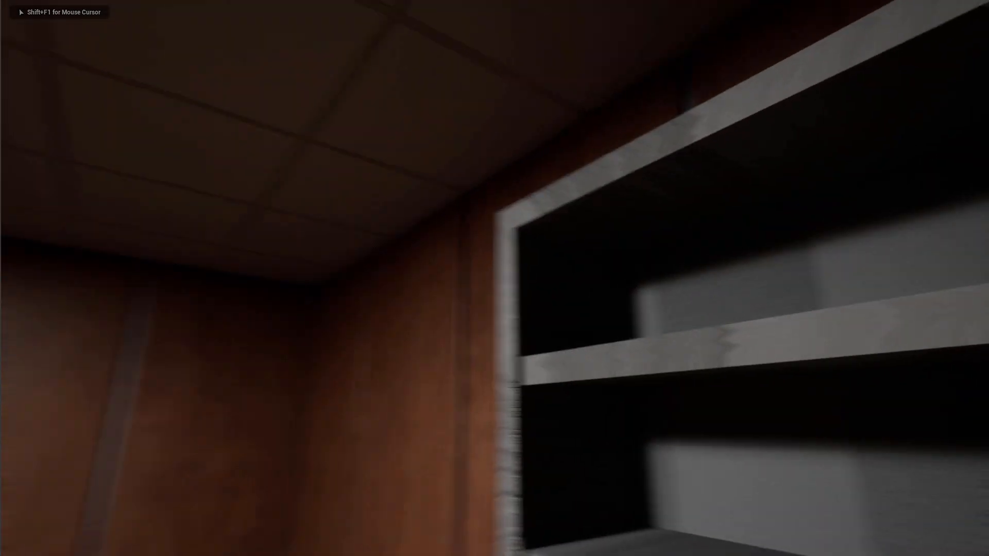
pyautogui.press('a')
pyautogui.press('s')
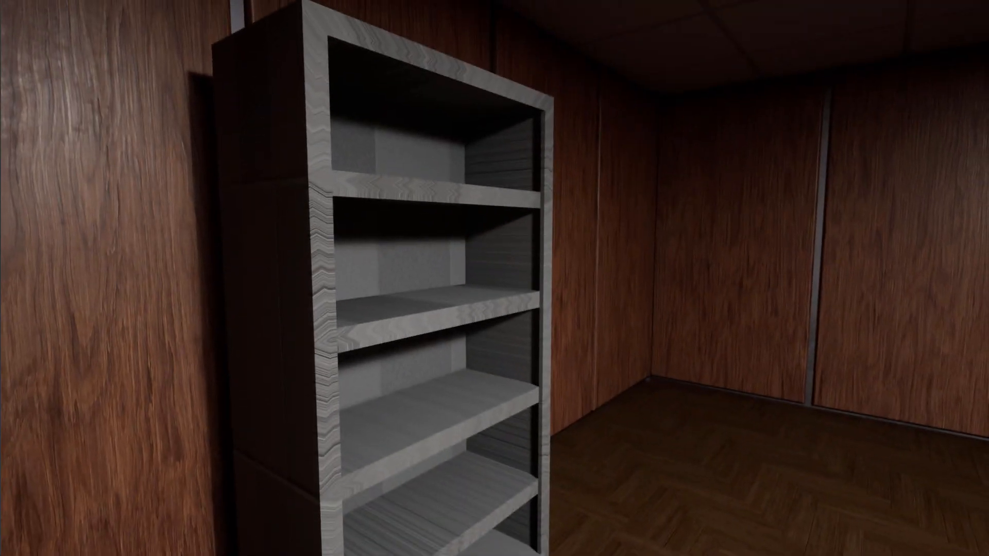
pyautogui.press('d')
pyautogui.press('s')
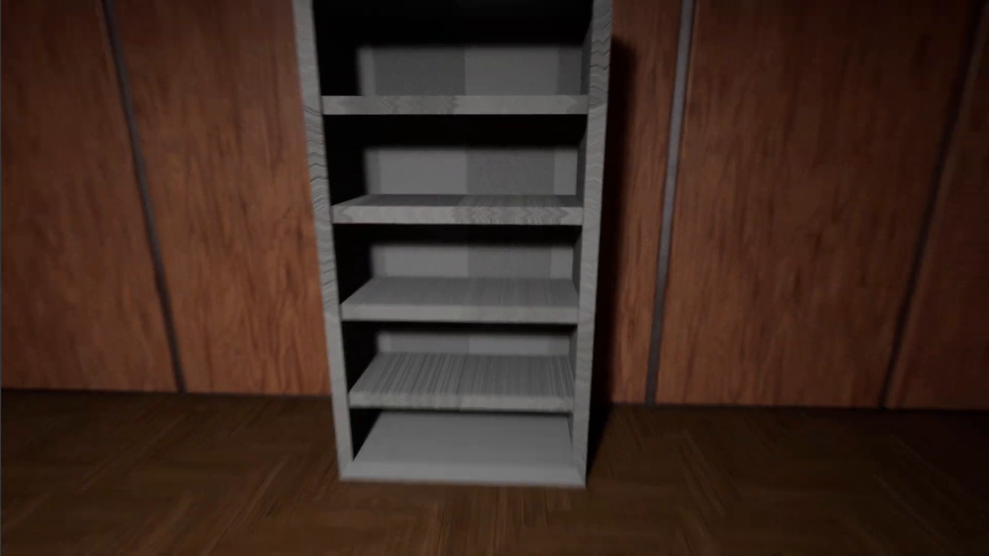
pyautogui.press('w')
pyautogui.press('d')
pyautogui.press('s')
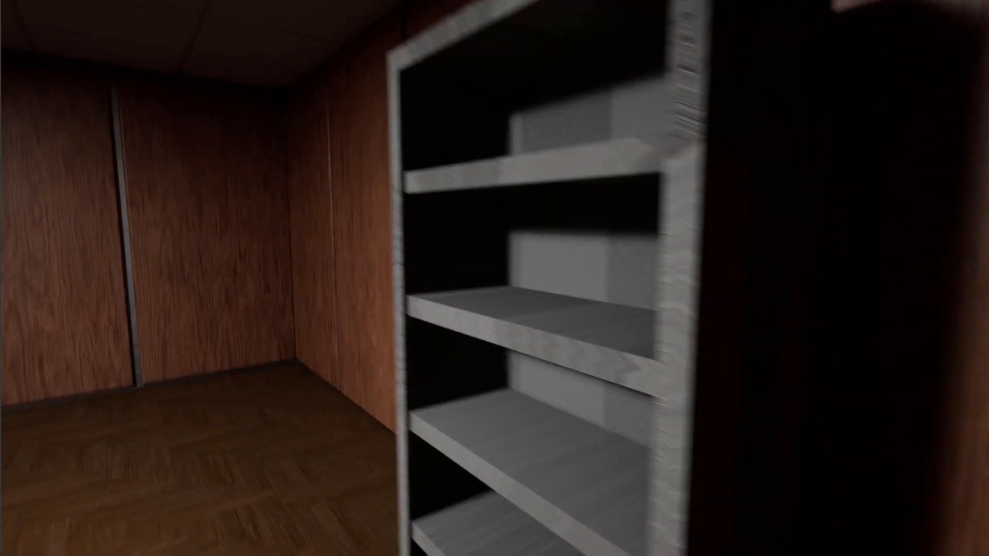
pyautogui.press('a')
pyautogui.press('d')
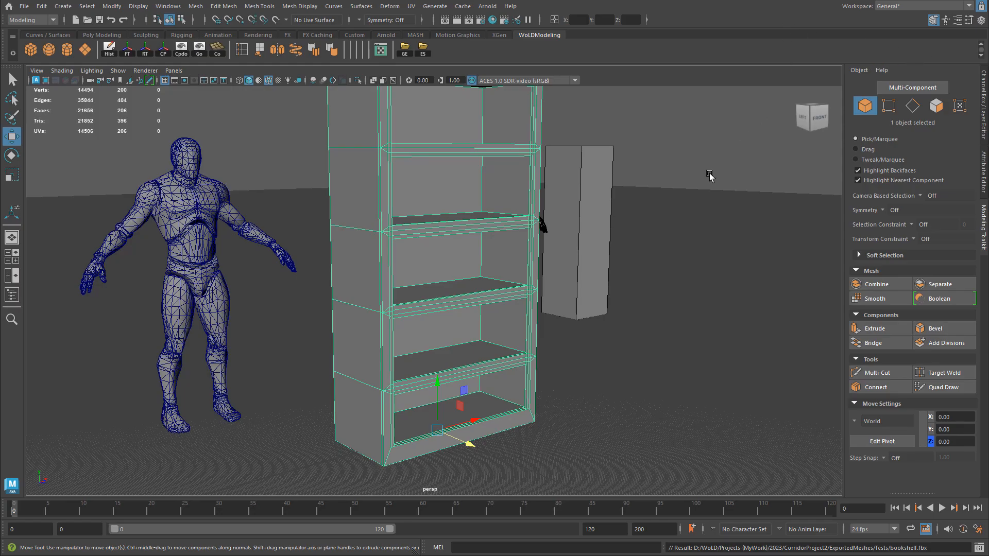
# Step: Switch back to Maya and set up the front view for vertex editing around the lowest interior shelf
pyautogui.keyDown('alt'); pyautogui.moveTo(709, 173); pyautogui.dragTo(566, 149, button='right'); pyautogui.keyUp('alt')
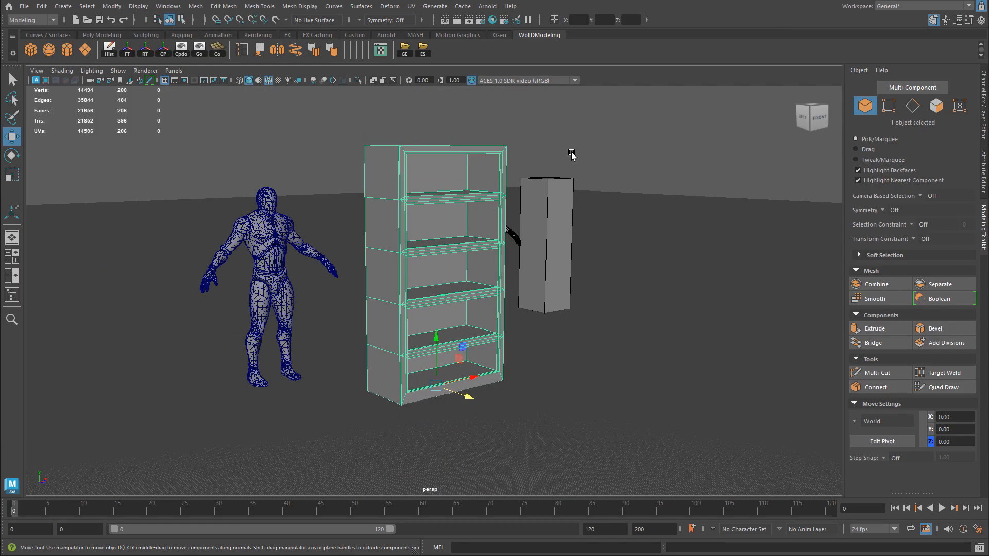
pyautogui.keyDown('alt'); pyautogui.moveTo(566, 149); pyautogui.dragTo(574, 158, button='middle'); pyautogui.keyUp('alt')
pyautogui.press('space')
pyautogui.press('space')
pyautogui.scroll(-5, 443, 283)
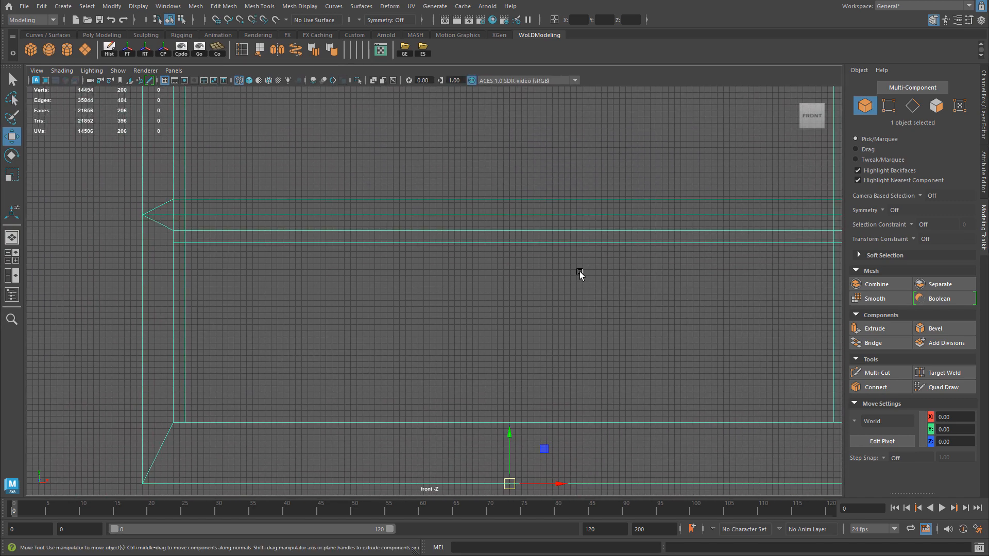
pyautogui.rightClick(426, 255)
pyautogui.moveTo(363, 252); pyautogui.dragTo(356, 252, button='right')
# Step: Try to scale the lowest interior shelf's vertices vertically to about 0.79
pyautogui.moveTo(168, 202); pyautogui.dragTo(817, 293)
pyautogui.keyDown('alt'); pyautogui.moveTo(378, 244); pyautogui.dragTo(595, 199, button='right'); pyautogui.keyUp('alt')
pyautogui.keyDown('alt'); pyautogui.moveTo(595, 198); pyautogui.dragTo(540, 281, button='middle'); pyautogui.keyUp('alt')
pyautogui.keyDown('alt'); pyautogui.moveTo(332, 259); pyautogui.dragTo(105, 252, button='right'); pyautogui.keyUp('alt')
pyautogui.press('r')
pyautogui.click(535, 200)
pyautogui.keyDown('alt'); pyautogui.moveTo(281, 260); pyautogui.dragTo(575, 213, button='right'); pyautogui.keyUp('alt')
pyautogui.moveTo(528, 204); pyautogui.dragTo(530, 217)
pyautogui.hotkey('ctrl', 'z')
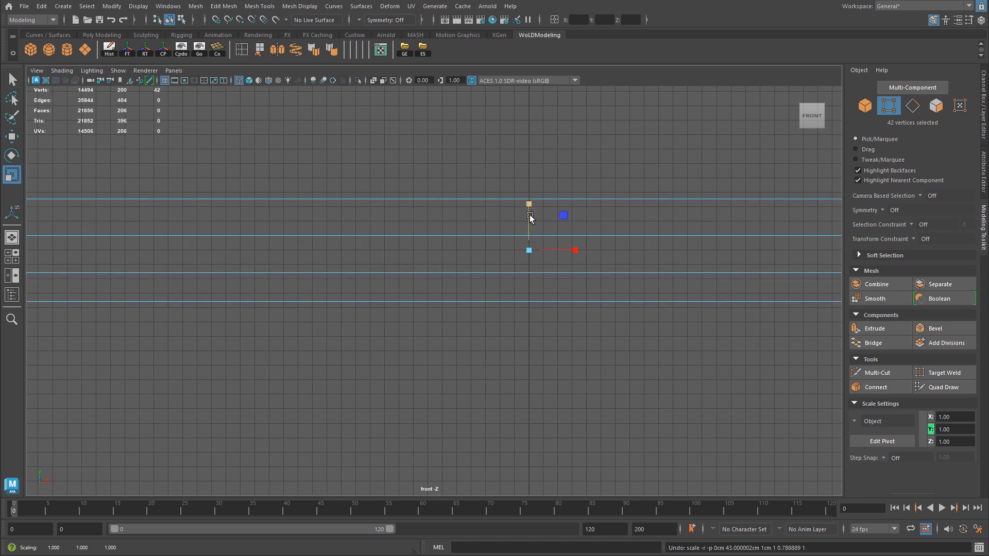
# Step: Try to raise only the lower-edge and strip vertices of the lowest interior shelf by about 1.5 units
pyautogui.keyDown('alt'); pyautogui.moveTo(545, 233); pyautogui.dragTo(142, 247, button='right'); pyautogui.keyUp('alt')
pyautogui.keyDown('alt'); pyautogui.moveTo(532, 271); pyautogui.dragTo(541, 261, button='middle'); pyautogui.keyUp('alt')
pyautogui.keyDown('alt'); pyautogui.moveTo(506, 300); pyautogui.dragTo(430, 309, button='middle'); pyautogui.keyUp('alt')
pyautogui.press('w')
pyautogui.keyDown('alt'); pyautogui.moveTo(143, 291); pyautogui.dragTo(212, 289, button='middle'); pyautogui.keyUp('alt')
pyautogui.moveTo(91, 275); pyautogui.dragTo(827, 330)
pyautogui.keyDown('alt'); pyautogui.moveTo(515, 308); pyautogui.dragTo(498, 314, button='middle'); pyautogui.keyUp('alt')
pyautogui.moveTo(467, 244); pyautogui.dragTo(468, 233)
pyautogui.hotkey('ctrl', 'z')
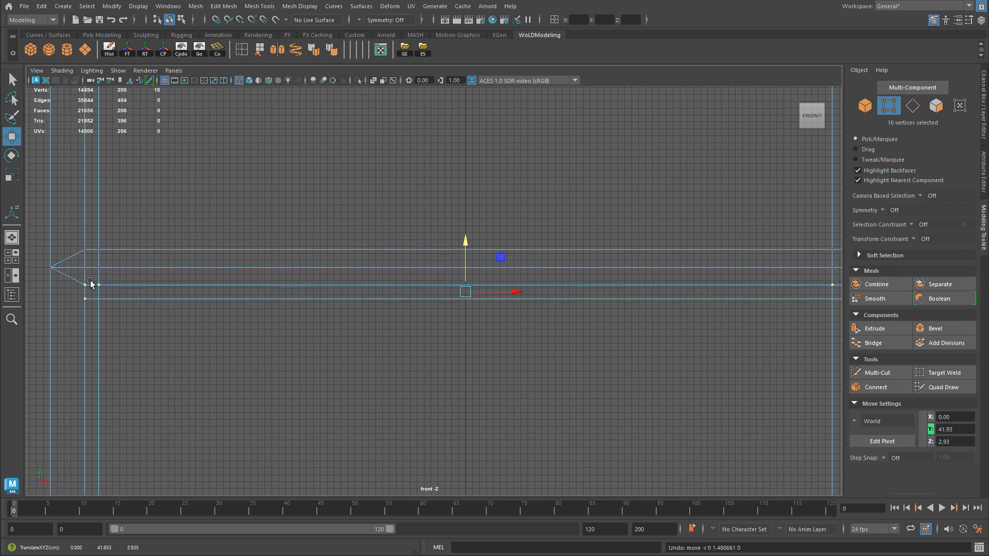
# Step: Select the lowest interior shelf's centre-line, lower-edge and strip vertices and raise them to about Y 43.2 to thin the shelf
pyautogui.moveTo(767, 332); pyautogui.dragTo(921, 334)
pyautogui.scroll(-1, 523, 333)
pyautogui.keyDown('alt'); pyautogui.moveTo(523, 332); pyautogui.dragTo(470, 321, button='middle'); pyautogui.keyUp('alt')
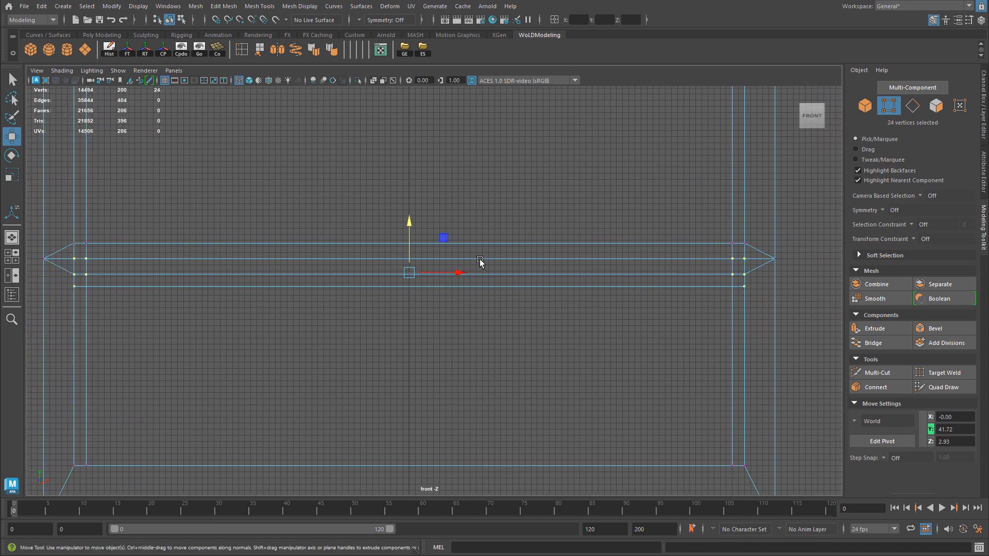
pyautogui.moveTo(408, 224); pyautogui.dragTo(413, 217)
pyautogui.keyDown('alt'); pyautogui.moveTo(323, 225); pyautogui.dragTo(511, 236, button='right'); pyautogui.keyUp('alt')
pyautogui.moveTo(383, 186); pyautogui.dragTo(383, 201)
pyautogui.keyDown('alt'); pyautogui.moveTo(499, 214); pyautogui.dragTo(612, 218, button='right'); pyautogui.keyUp('alt')
pyautogui.moveTo(356, 184); pyautogui.dragTo(339, 154)
pyautogui.hotkey('ctrl', 'z')
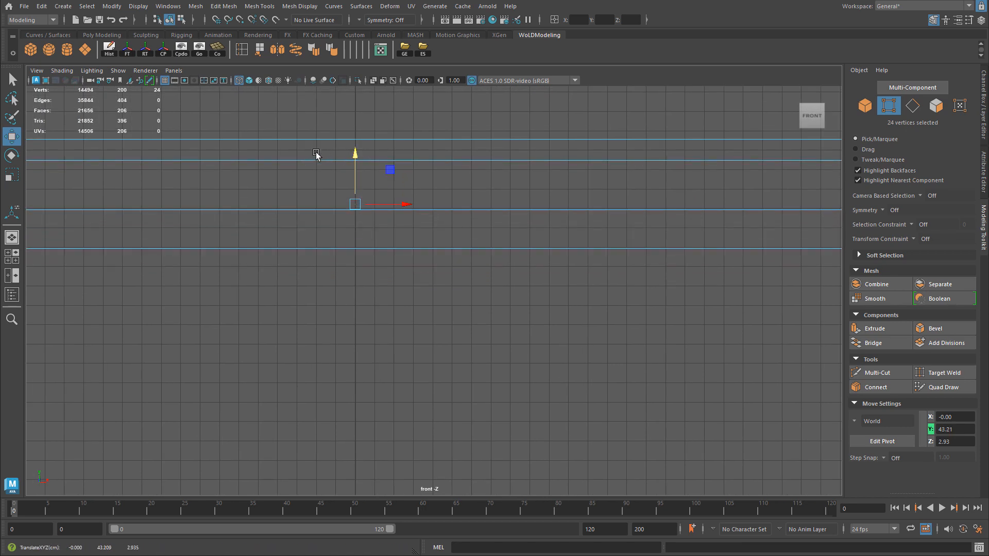
# Step: Select the same vertices on the second interior shelf from the floor and raise them to about Y 87
pyautogui.keyDown('alt'); pyautogui.moveTo(404, 167); pyautogui.dragTo(110, 204, button='right'); pyautogui.keyUp('alt')
pyautogui.keyDown('alt'); pyautogui.moveTo(432, 227); pyautogui.dragTo(303, 234, button='right'); pyautogui.keyUp('alt')
pyautogui.keyDown('alt'); pyautogui.moveTo(419, 286); pyautogui.dragTo(471, 438, button='middle'); pyautogui.keyUp('alt')
pyautogui.keyDown('alt'); pyautogui.moveTo(476, 281); pyautogui.dragTo(401, 273, button='right'); pyautogui.keyUp('alt')
pyautogui.keyDown('alt'); pyautogui.moveTo(401, 274); pyautogui.dragTo(384, 307, button='middle'); pyautogui.keyUp('alt')
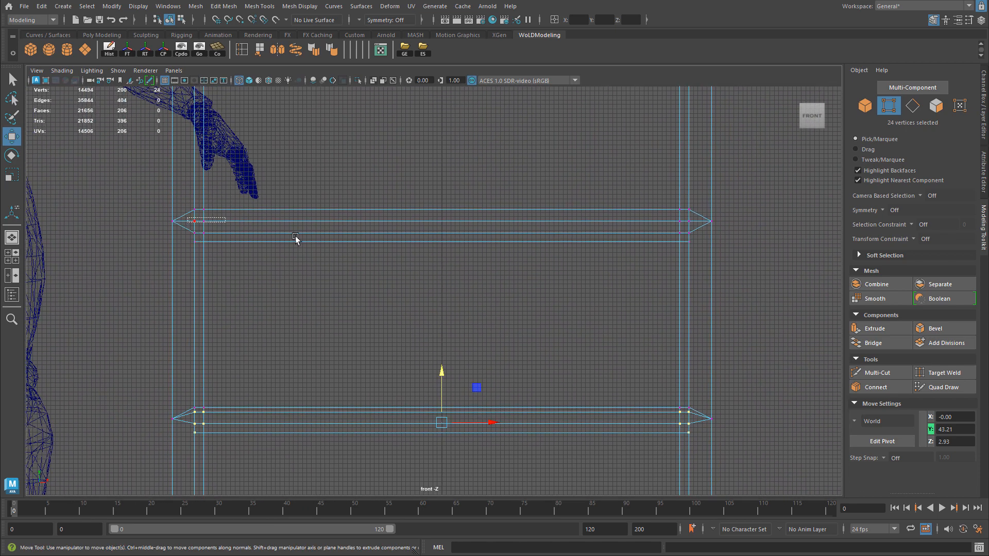
pyautogui.keyDown('alt'); pyautogui.moveTo(501, 244); pyautogui.dragTo(664, 234, button='right'); pyautogui.keyUp('alt')
pyautogui.keyDown('alt'); pyautogui.moveTo(455, 206); pyautogui.dragTo(152, 264, button='middle'); pyautogui.keyUp('alt')
pyautogui.keyDown('alt'); pyautogui.moveTo(250, 273); pyautogui.dragTo(598, 347, button='middle'); pyautogui.keyUp('alt')
pyautogui.moveTo(500, 208); pyautogui.dragTo(501, 191)
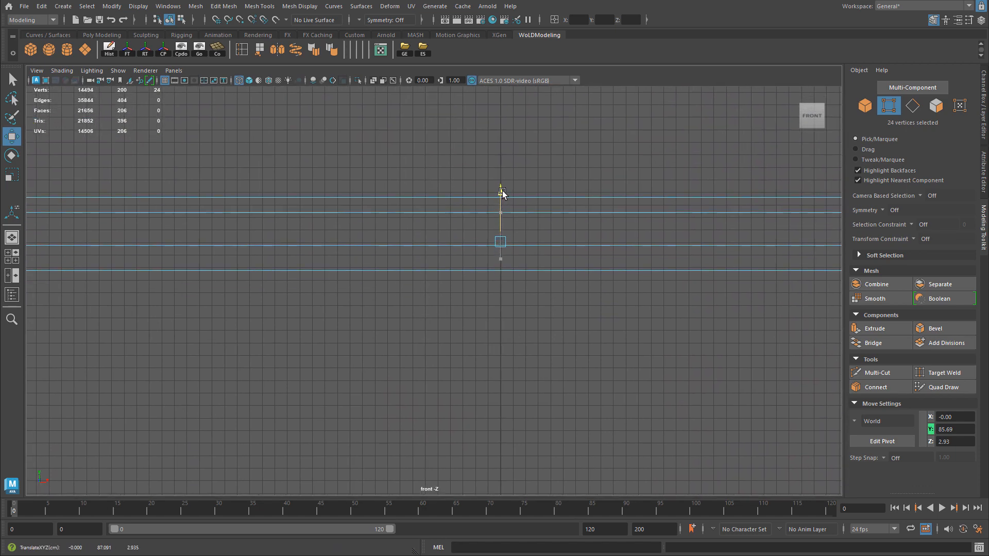
# Step: Select the matching vertices on the third interior shelf from the floor and raise them to about Y 131.2
pyautogui.keyDown('alt'); pyautogui.moveTo(501, 191); pyautogui.dragTo(311, 279, button='right'); pyautogui.keyUp('alt')
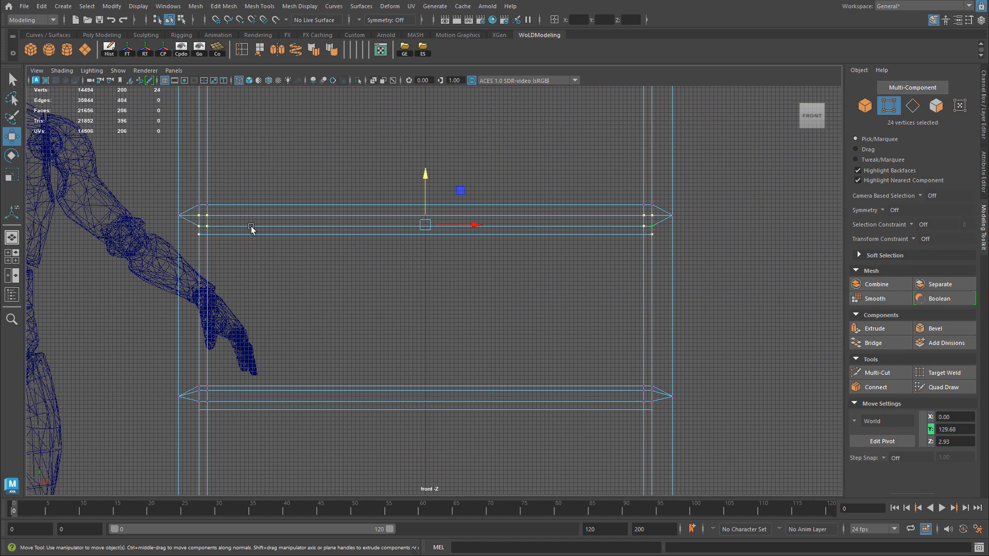
pyautogui.keyDown('alt'); pyautogui.moveTo(230, 225); pyautogui.dragTo(530, 326, button='right'); pyautogui.keyUp('alt')
pyautogui.keyDown('alt'); pyautogui.moveTo(530, 326); pyautogui.dragTo(534, 350, button='middle'); pyautogui.keyUp('alt')
pyautogui.moveTo(423, 161); pyautogui.dragTo(422, 144)
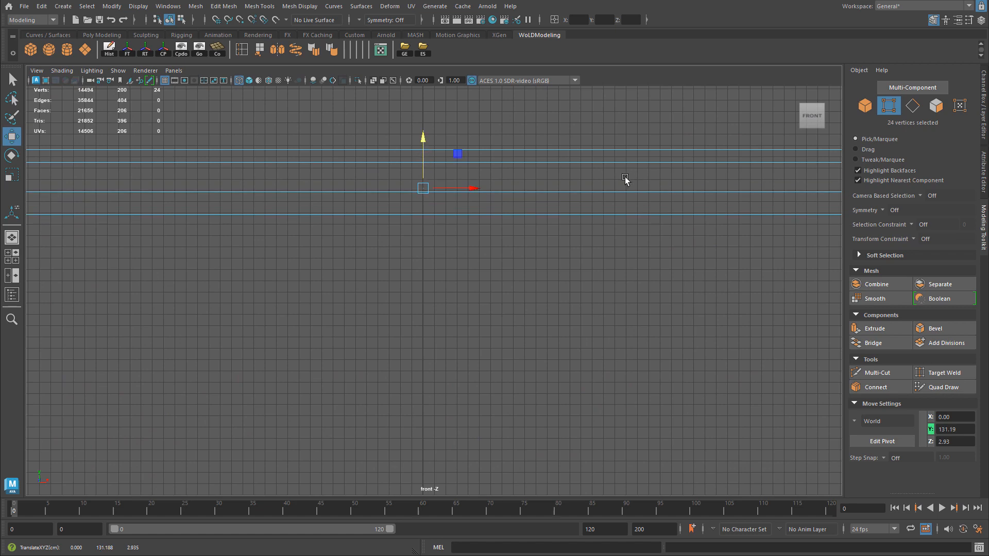
# Step: Select the centre-line, lower-edge and strip vertices of the uppermost interior shelf and raise them to about Y 175
pyautogui.keyDown('alt'); pyautogui.moveTo(635, 178); pyautogui.dragTo(52, 179, button='right'); pyautogui.keyUp('alt')
pyautogui.keyDown('alt'); pyautogui.moveTo(379, 158); pyautogui.dragTo(382, 249, button='middle'); pyautogui.keyUp('alt')
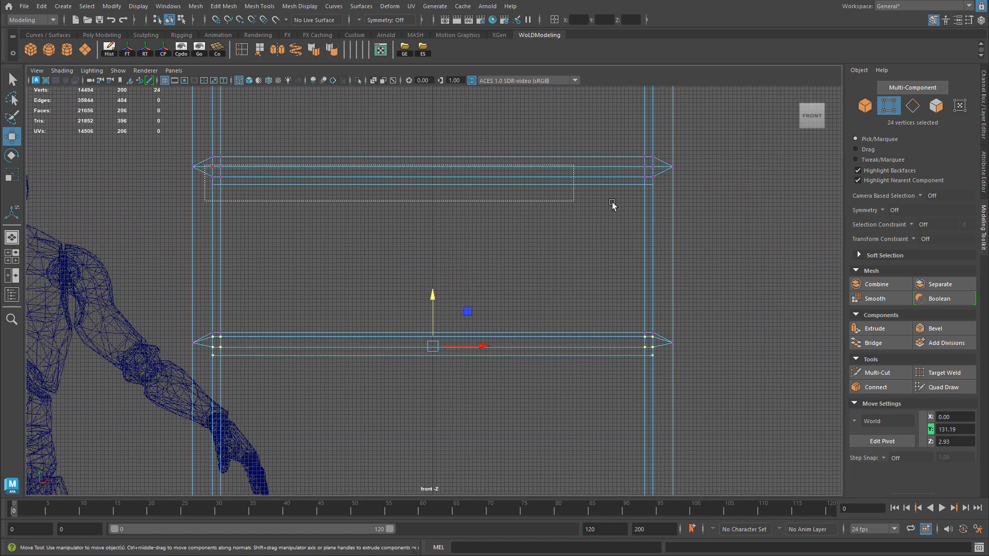
pyautogui.keyDown('alt'); pyautogui.moveTo(437, 242); pyautogui.dragTo(579, 241, button='right'); pyautogui.keyUp('alt')
pyautogui.moveTo(503, 227); pyautogui.dragTo(504, 220)
pyautogui.keyDown('alt'); pyautogui.moveTo(629, 258); pyautogui.dragTo(783, 278, button='right'); pyautogui.keyUp('alt')
pyautogui.moveTo(596, 202); pyautogui.dragTo(599, 198)
pyautogui.keyDown('alt'); pyautogui.moveTo(598, 198); pyautogui.dragTo(190, 267, button='right'); pyautogui.keyUp('alt')
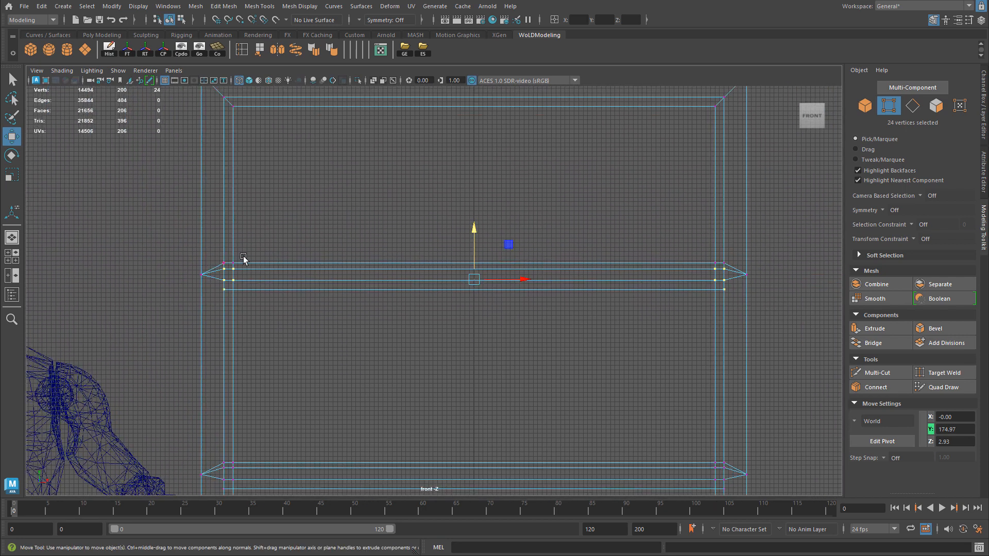
# Step: Return to the perspective view in object mode, clear the selection and examine the thinned shelves
pyautogui.scroll(-2, 338, 221)
pyautogui.press('space')
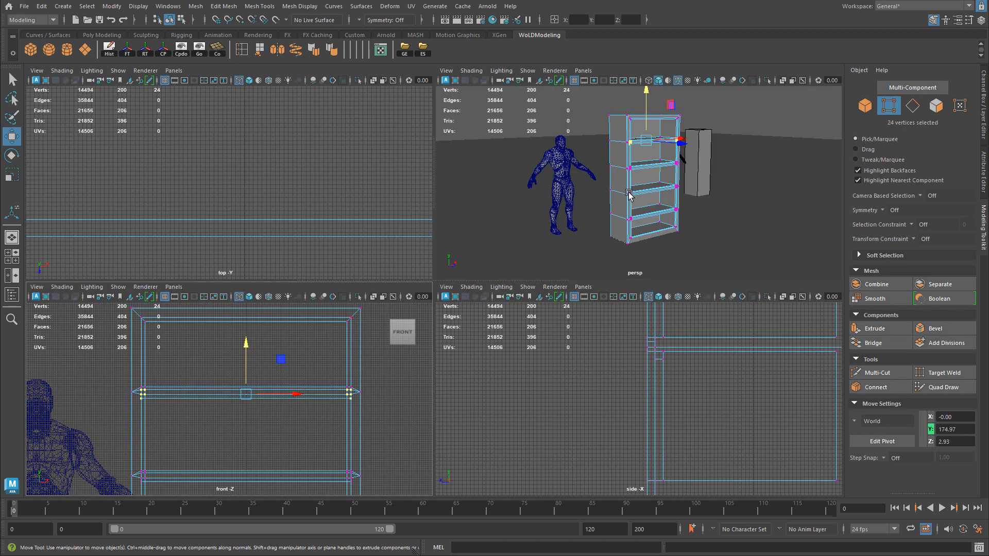
pyautogui.press('space')
pyautogui.moveTo(471, 188); pyautogui.dragTo(519, 174, button='right')
pyautogui.click(552, 150)
pyautogui.keyDown('alt'); pyautogui.moveTo(482, 178); pyautogui.dragTo(403, 202); pyautogui.keyUp('alt')
pyautogui.keyDown('alt'); pyautogui.moveTo(403, 202); pyautogui.dragTo(592, 205, button='right'); pyautogui.keyUp('alt')
pyautogui.keyDown('alt'); pyautogui.moveTo(592, 205); pyautogui.dragTo(462, 217); pyautogui.keyUp('alt')
# Step: Select the bookshelf and export it over the existing bookshelf.fbx in the Tests folder
pyautogui.click(439, 218)
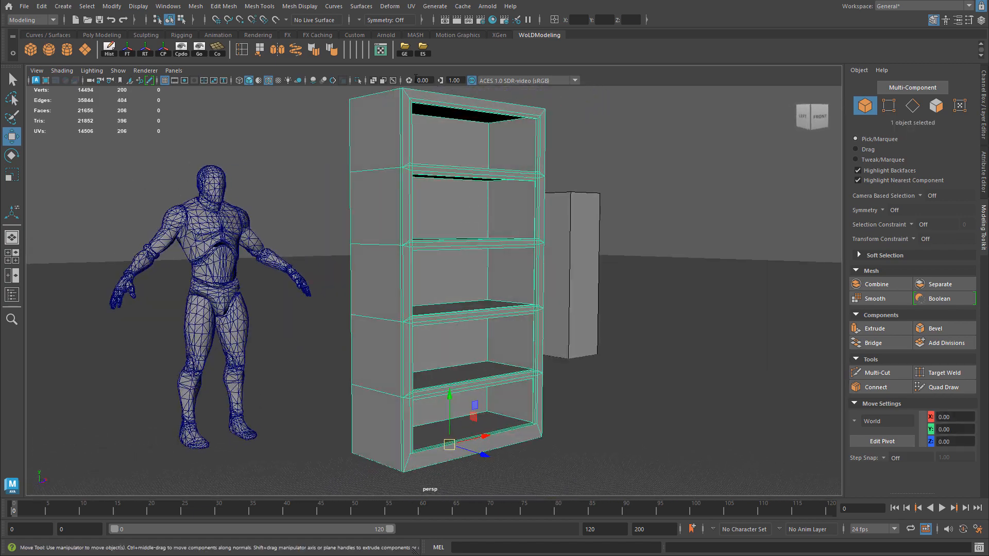
pyautogui.click(425, 50)
pyautogui.doubleClick(321, 135)
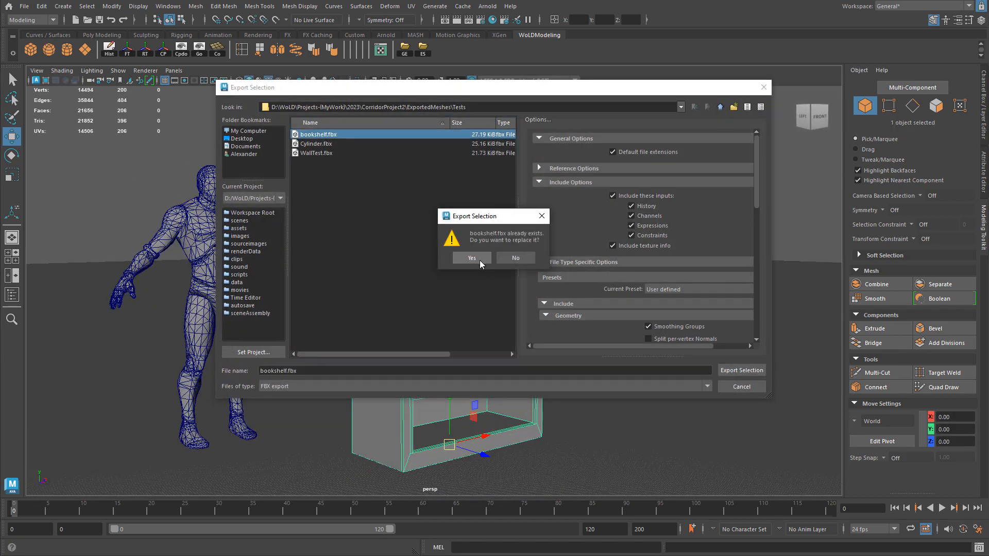
pyautogui.click(472, 258)
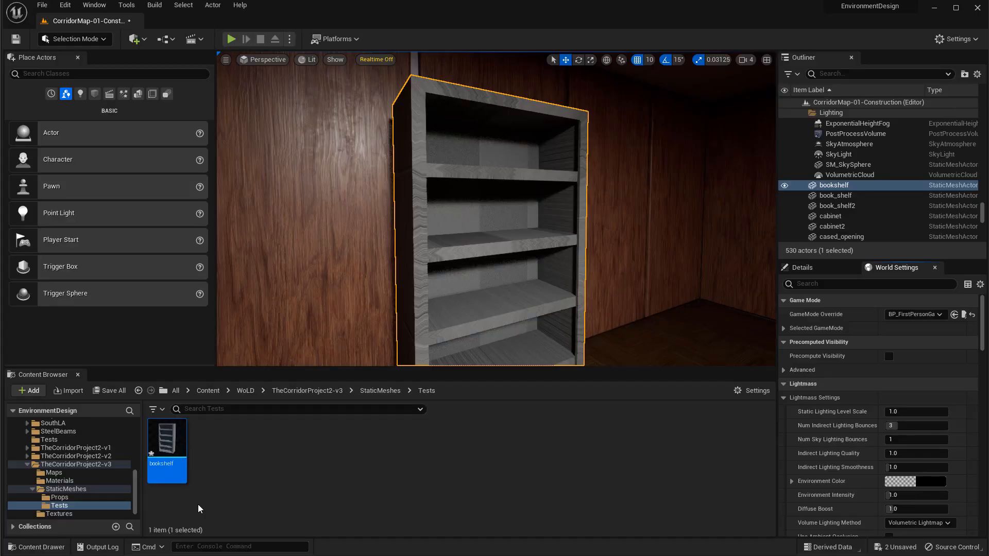
# Step: Reimport the bookshelf static mesh in the Tests folder from its updated FBX in Unreal
pyautogui.rightClick(165, 437)
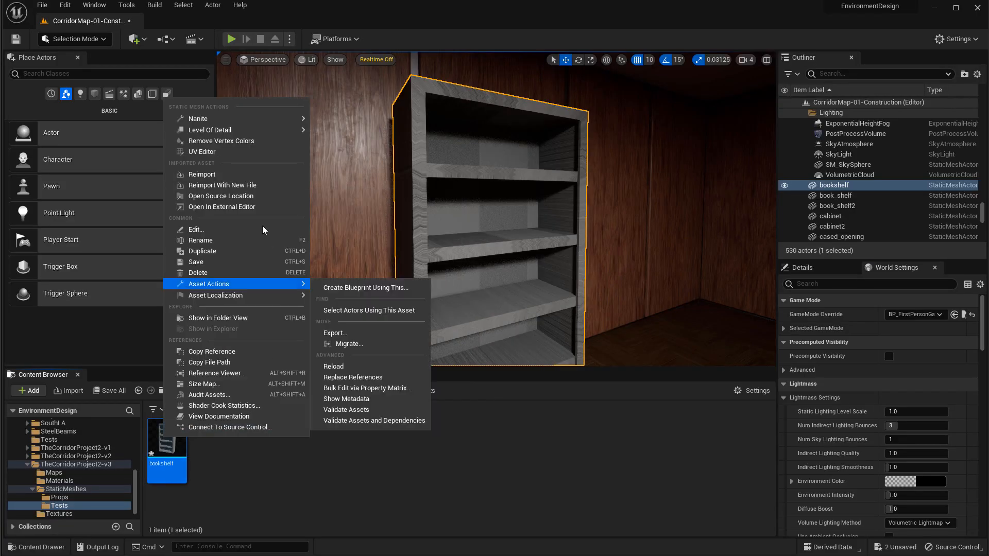
pyautogui.click(213, 176)
pyautogui.keyDown('alt'); pyautogui.moveTo(516, 218); pyautogui.dragTo(543, 194); pyautogui.keyUp('alt')
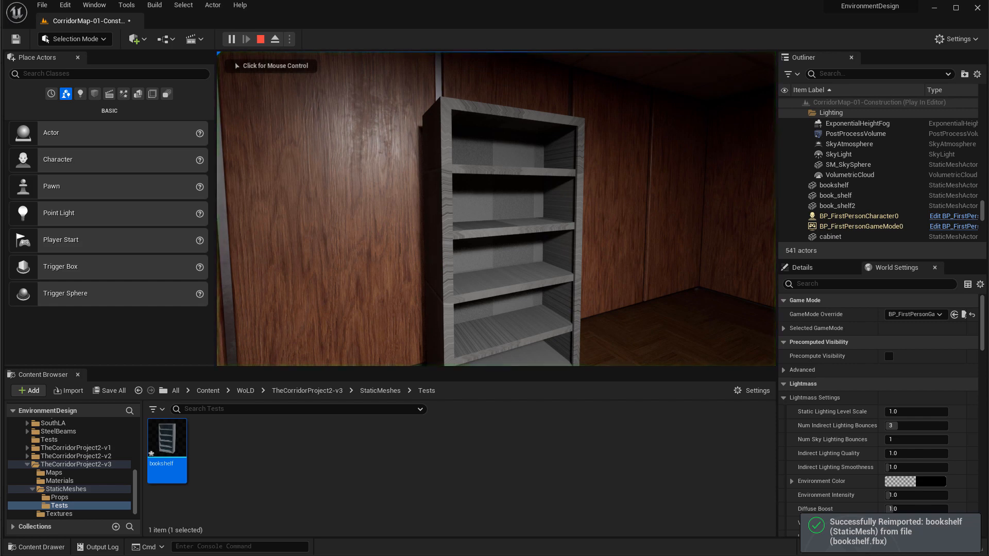
# Step: Play the level in full screen, walk around the bookshelf to examine its shelves and side, and end the play session
pyautogui.press('F11')
pyautogui.click(494, 278)
pyautogui.press('s')
pyautogui.press('d')
pyautogui.press('w')
pyautogui.press('s')
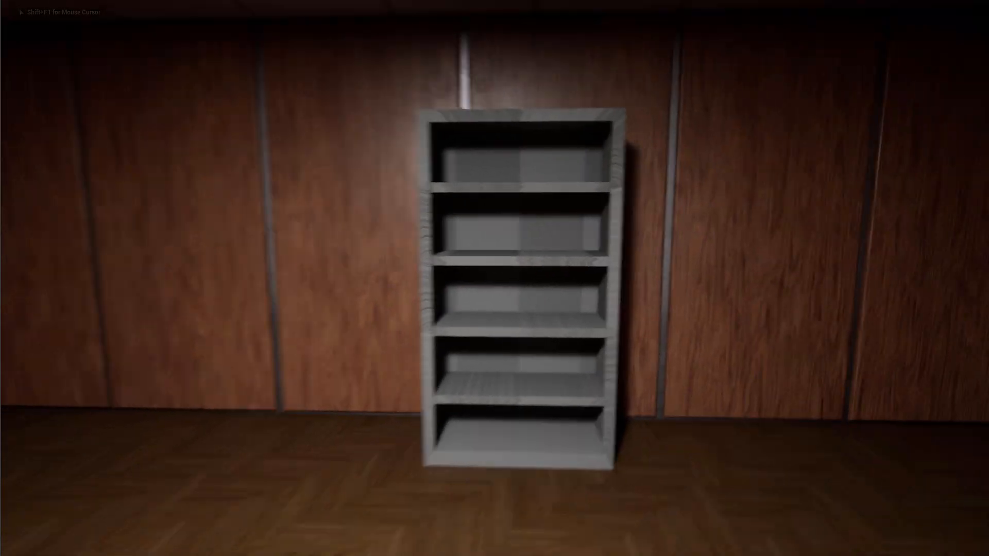
pyautogui.press('d')
pyautogui.press('w')
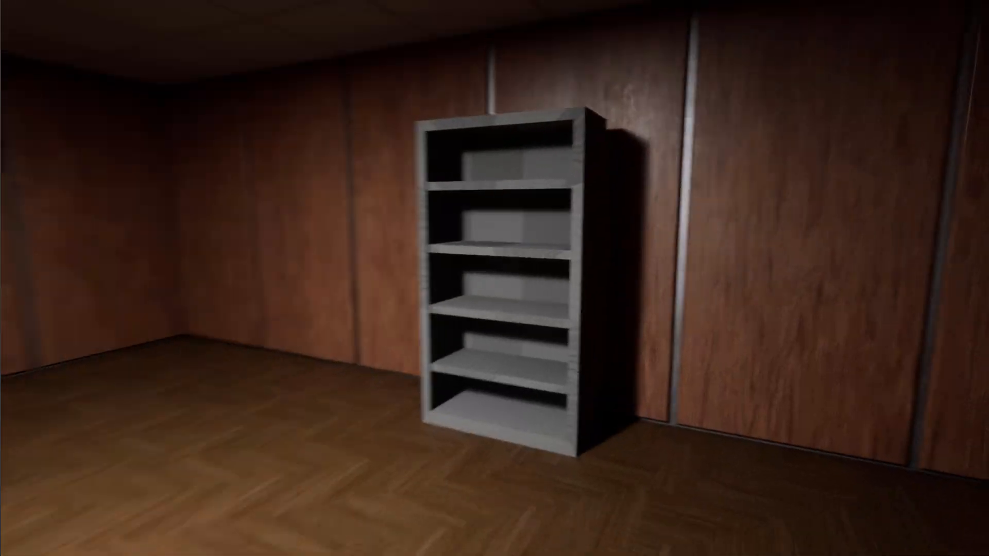
pyautogui.press('a')
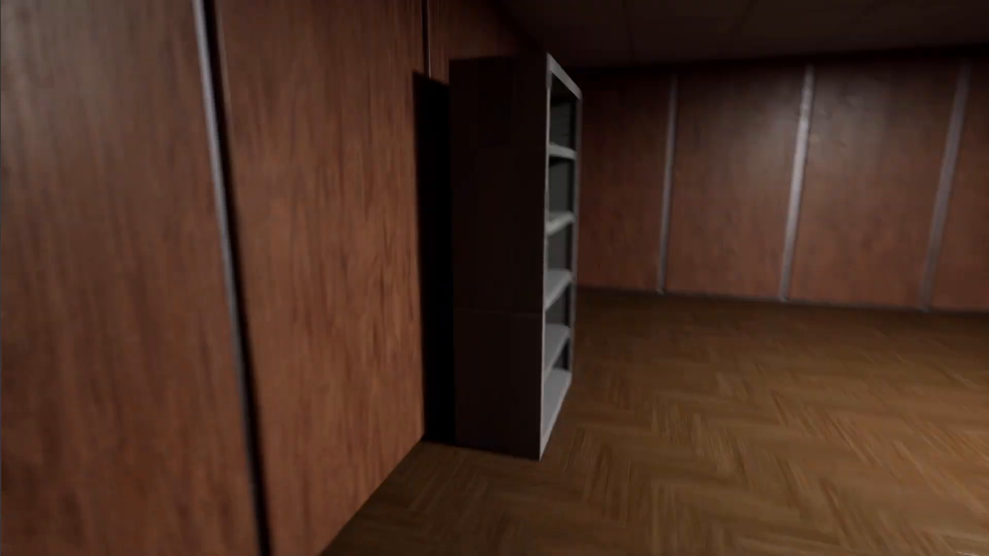
pyautogui.press('d')
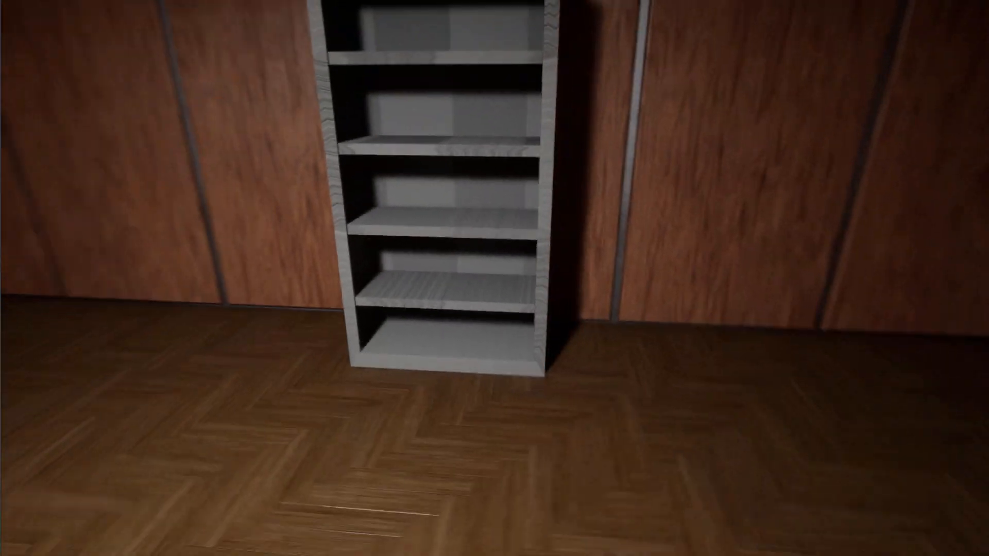
pyautogui.press('s')
pyautogui.press('Escape')
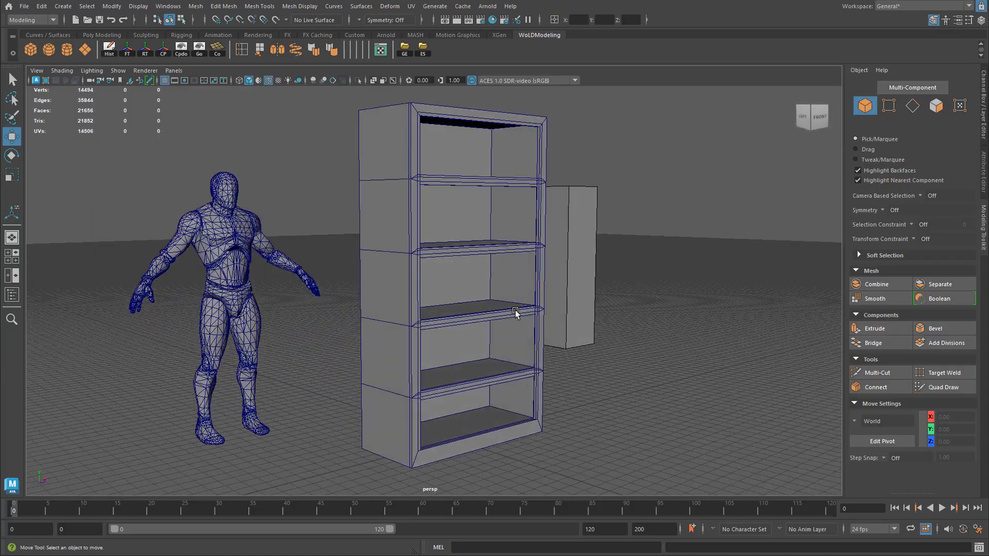
# Step: Switch to Maya, select the bookshelf, try moving it about 107 units along X and undo the move
pyautogui.keyDown('alt'); pyautogui.moveTo(515, 312); pyautogui.dragTo(484, 332); pyautogui.keyUp('alt')
pyautogui.click(489, 331)
pyautogui.keyDown('alt'); pyautogui.moveTo(597, 324); pyautogui.dragTo(435, 319); pyautogui.keyUp('alt')
pyautogui.scroll(-4, 404, 319)
pyautogui.keyDown('alt'); pyautogui.moveTo(435, 319); pyautogui.dragTo(438, 378, button='middle'); pyautogui.keyUp('alt')
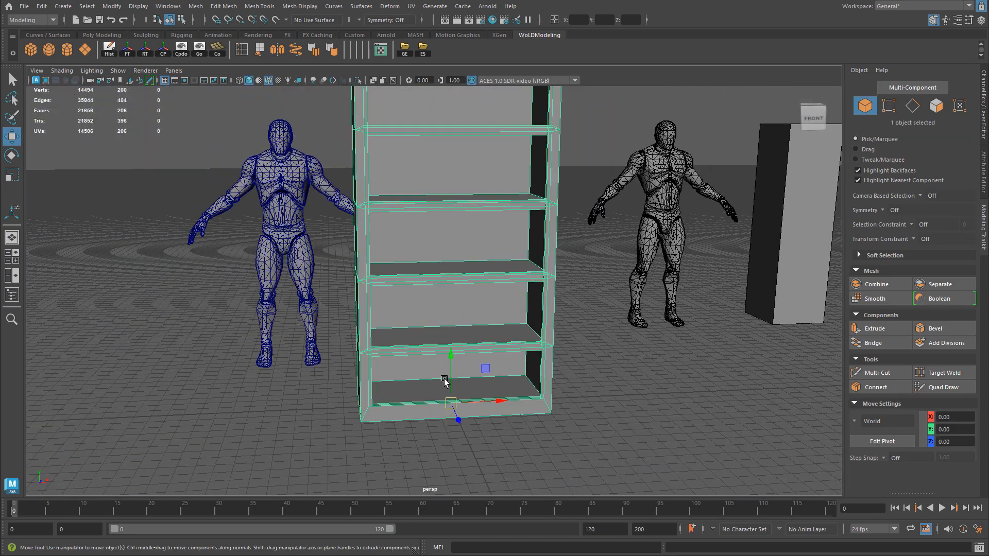
pyautogui.keyDown('alt'); pyautogui.moveTo(439, 378); pyautogui.dragTo(487, 398); pyautogui.keyUp('alt')
pyautogui.keyDown('alt'); pyautogui.moveTo(641, 329); pyautogui.dragTo(462, 380, button='right'); pyautogui.keyUp('alt')
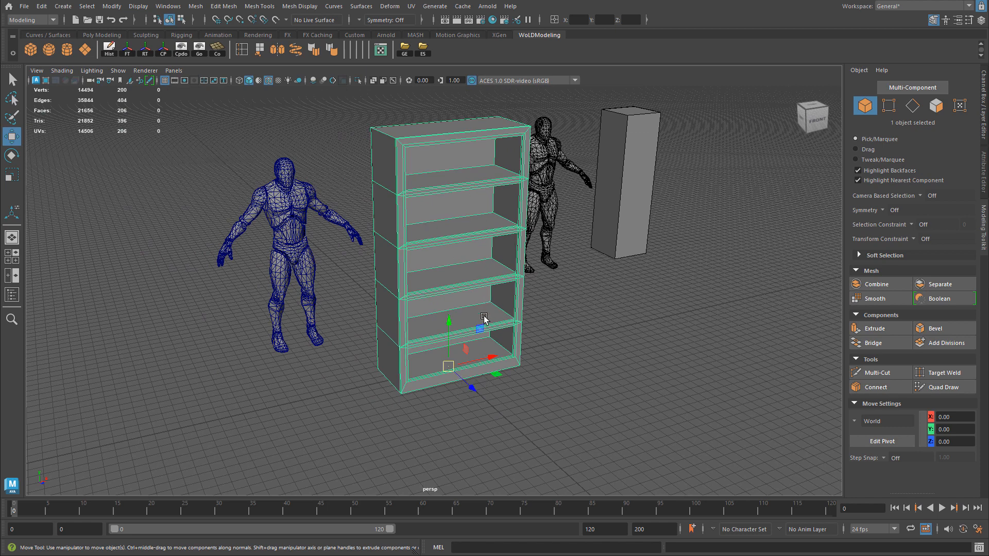
pyautogui.moveTo(491, 357); pyautogui.dragTo(567, 336)
pyautogui.hotkey('ctrl', 'z')
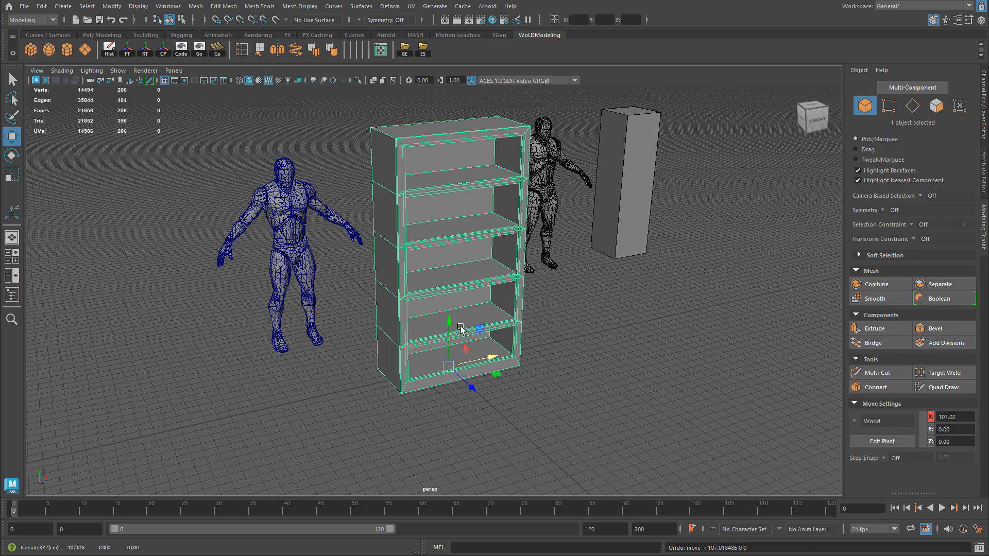
# Step: Examine the bookshelf's back panel, underside and front shelves
pyautogui.moveTo(467, 281)
pyautogui.keyDown('alt'); pyautogui.mouseDown()
pyautogui.moveTo(487, 281)
pyautogui.moveTo(470, 278)
pyautogui.mouseUp(); pyautogui.keyUp('alt')
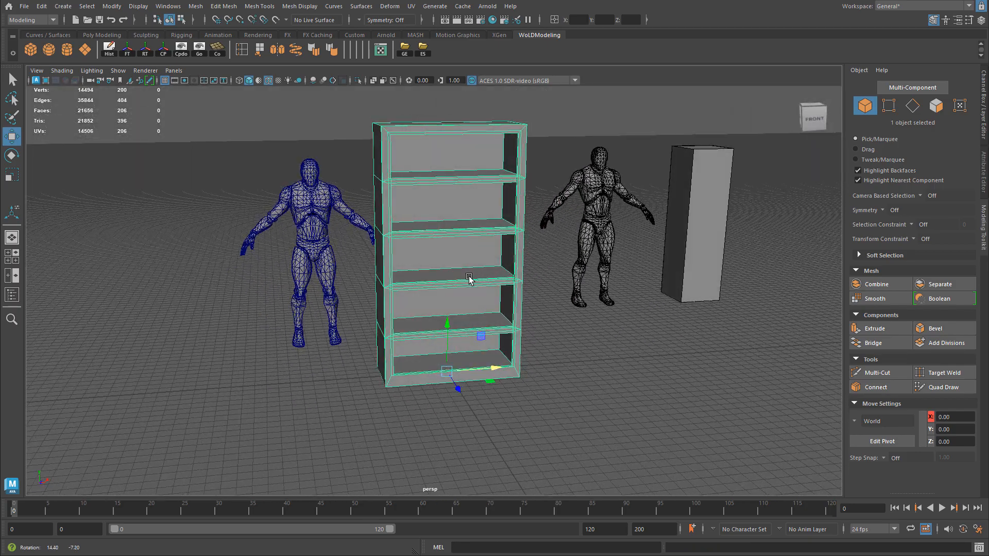
pyautogui.keyDown('alt'); pyautogui.moveTo(414, 256); pyautogui.dragTo(612, 229); pyautogui.keyUp('alt')
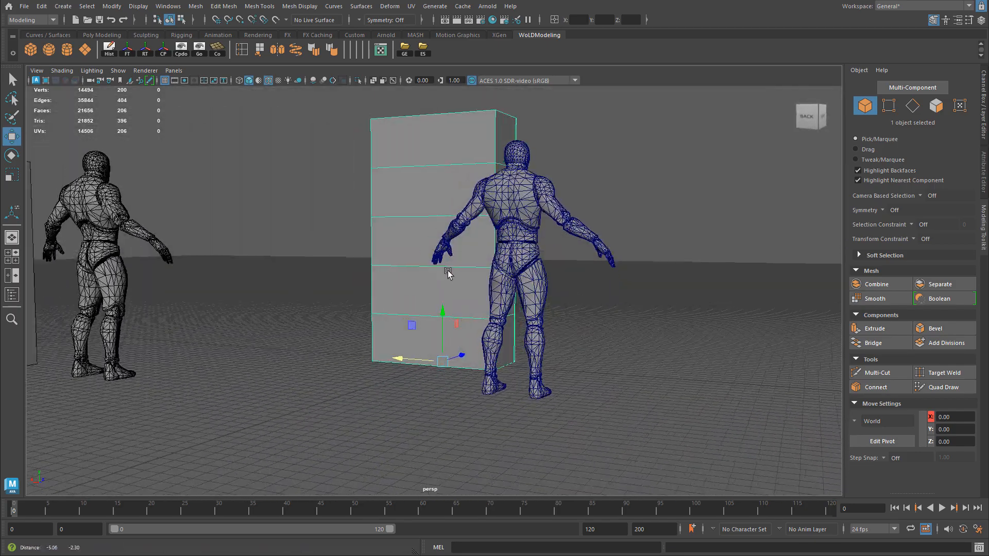
pyautogui.keyDown('alt'); pyautogui.moveTo(435, 282); pyautogui.dragTo(471, 253, button='middle'); pyautogui.keyUp('alt')
pyautogui.keyDown('alt'); pyautogui.moveTo(471, 253); pyautogui.dragTo(504, 337, button='right'); pyautogui.keyUp('alt')
pyautogui.keyDown('alt'); pyautogui.moveTo(592, 386); pyautogui.dragTo(423, 286); pyautogui.keyUp('alt')
pyautogui.keyDown('alt'); pyautogui.moveTo(438, 252); pyautogui.dragTo(454, 363); pyautogui.keyUp('alt')
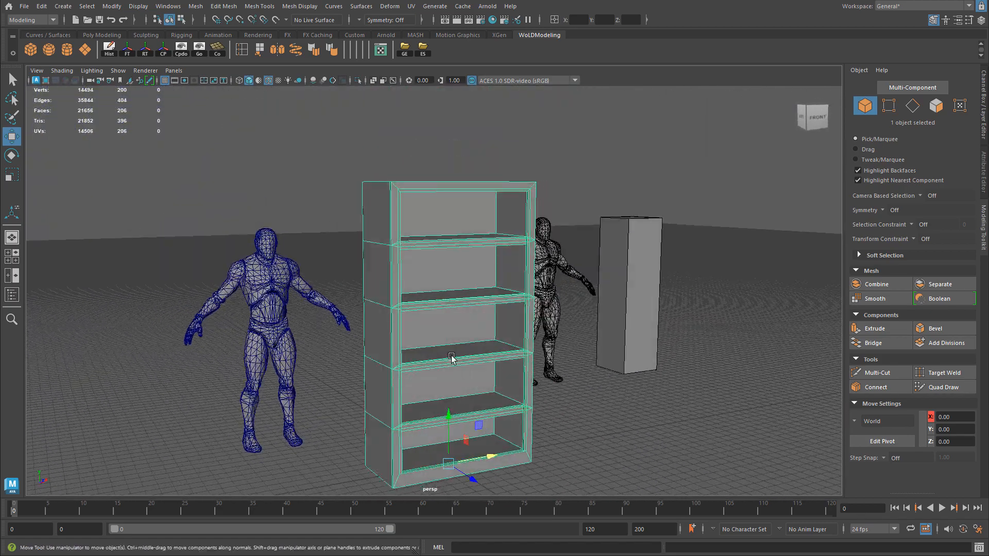
pyautogui.keyDown('alt'); pyautogui.moveTo(454, 363); pyautogui.dragTo(525, 323, button='right'); pyautogui.keyUp('alt')
pyautogui.keyDown('alt'); pyautogui.moveTo(470, 308); pyautogui.dragTo(463, 258, button='right'); pyautogui.keyUp('alt')
pyautogui.keyDown('alt'); pyautogui.moveTo(463, 258); pyautogui.dragTo(533, 348); pyautogui.keyUp('alt')
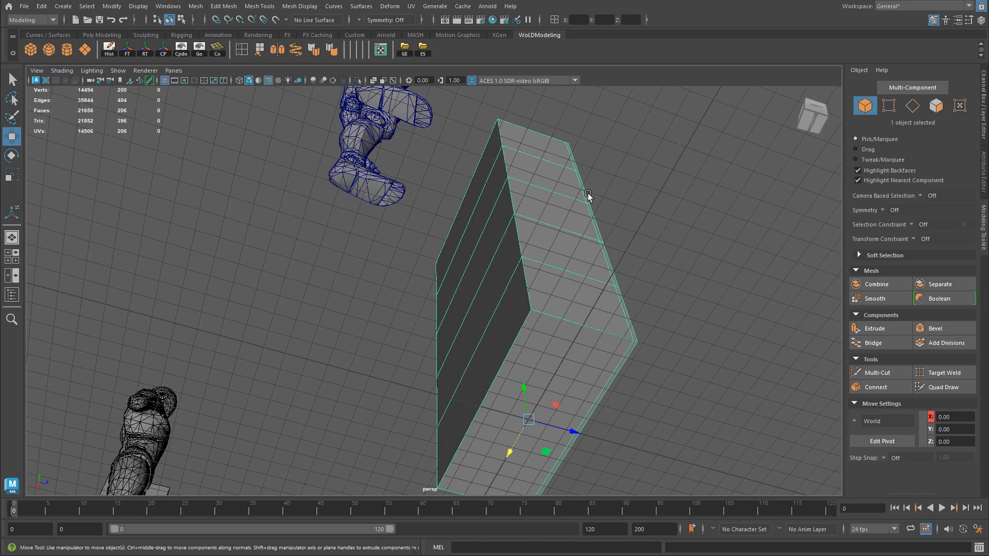
pyautogui.keyDown('alt'); pyautogui.moveTo(581, 245); pyautogui.dragTo(448, 306); pyautogui.keyUp('alt')
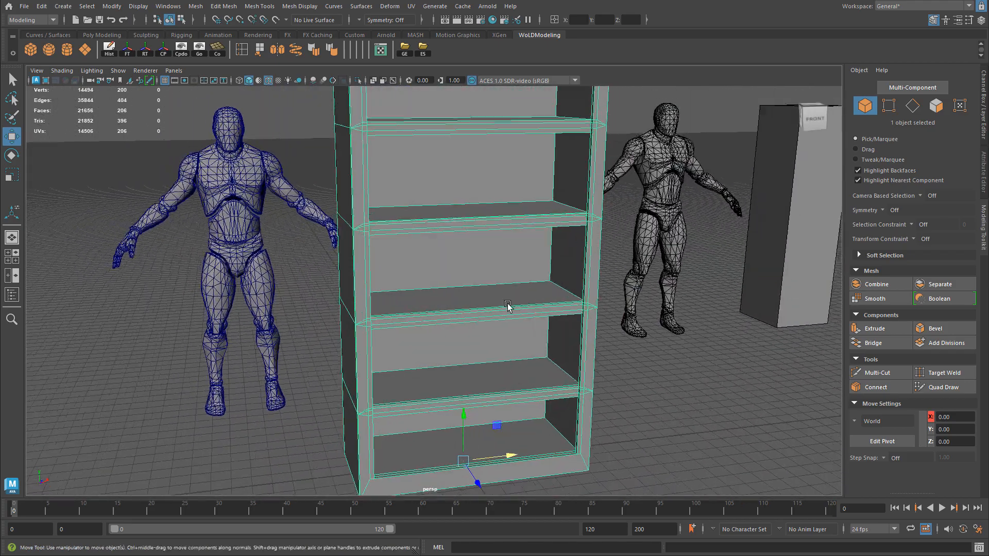
pyautogui.keyDown('alt'); pyautogui.moveTo(551, 305); pyautogui.dragTo(418, 299, button='right'); pyautogui.keyUp('alt')
pyautogui.keyDown('alt'); pyautogui.moveTo(419, 298); pyautogui.dragTo(418, 283); pyautogui.keyUp('alt')
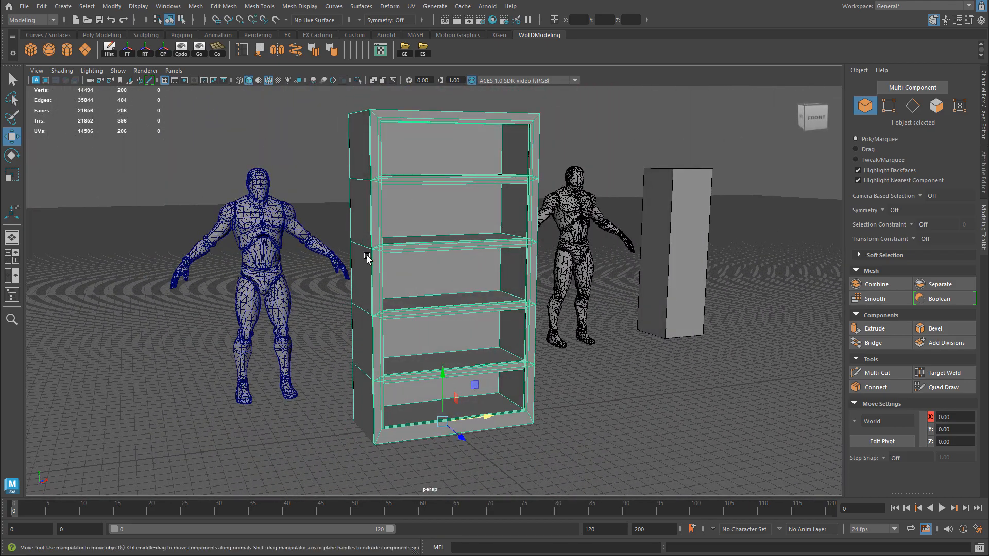
# Step: Examine the bookshelf's top and the upper corner where the front strip meets the side panel
pyautogui.keyDown('alt'); pyautogui.moveTo(369, 298); pyautogui.dragTo(434, 307, button='right'); pyautogui.keyUp('alt')
pyautogui.keyDown('alt'); pyautogui.moveTo(298, 178); pyautogui.dragTo(264, 304, button='middle'); pyautogui.keyUp('alt')
pyautogui.keyDown('alt'); pyautogui.moveTo(265, 304); pyautogui.dragTo(463, 314, button='right'); pyautogui.keyUp('alt')
pyautogui.keyDown('alt'); pyautogui.moveTo(479, 314); pyautogui.dragTo(556, 244); pyautogui.keyUp('alt')
pyautogui.keyDown('alt'); pyautogui.moveTo(494, 242); pyautogui.dragTo(484, 346, button='middle'); pyautogui.keyUp('alt')
pyautogui.keyDown('alt'); pyautogui.moveTo(495, 309); pyautogui.dragTo(653, 304, button='right'); pyautogui.keyUp('alt')
pyautogui.keyDown('alt'); pyautogui.moveTo(653, 305); pyautogui.dragTo(725, 301); pyautogui.keyUp('alt')
pyautogui.keyDown('alt'); pyautogui.moveTo(679, 300); pyautogui.dragTo(504, 251, button='middle'); pyautogui.keyUp('alt')
pyautogui.keyDown('alt'); pyautogui.moveTo(500, 241); pyautogui.dragTo(231, 252); pyautogui.keyUp('alt')
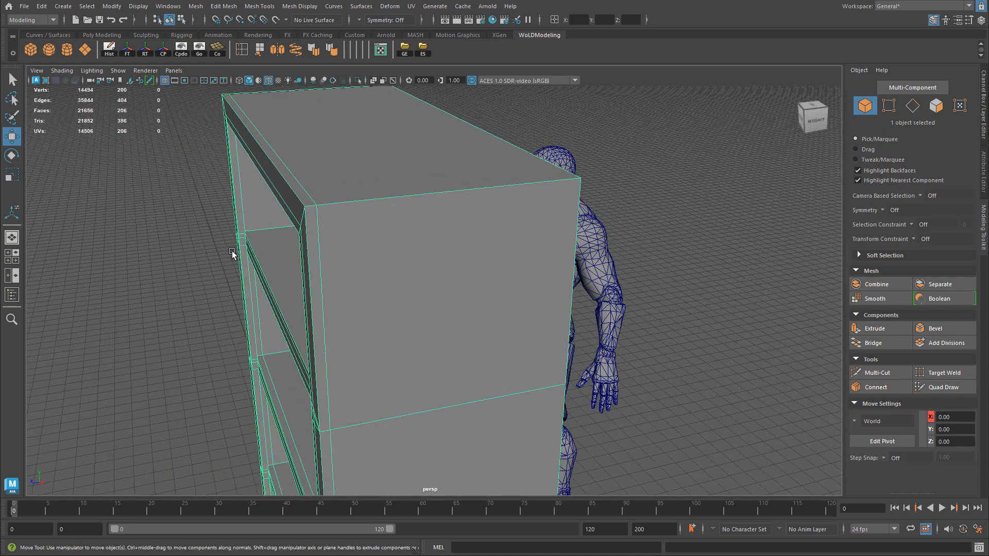
pyautogui.keyDown('alt'); pyautogui.moveTo(294, 267); pyautogui.dragTo(516, 244); pyautogui.keyUp('alt')
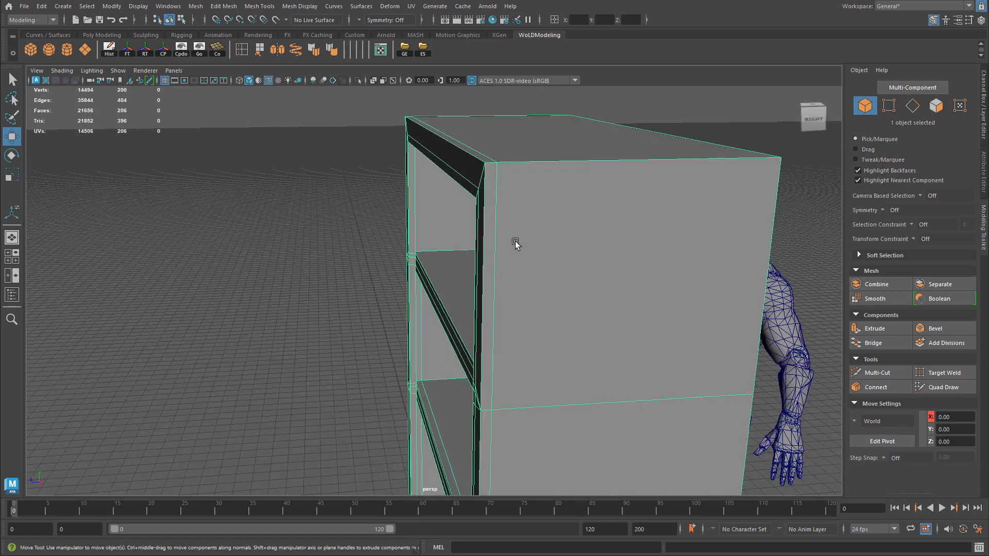
# Step: Select the edge loop around the case just behind the front frame, and in its place the uppermost large side face
pyautogui.moveTo(498, 172); pyautogui.dragTo(499, 155, button='right')
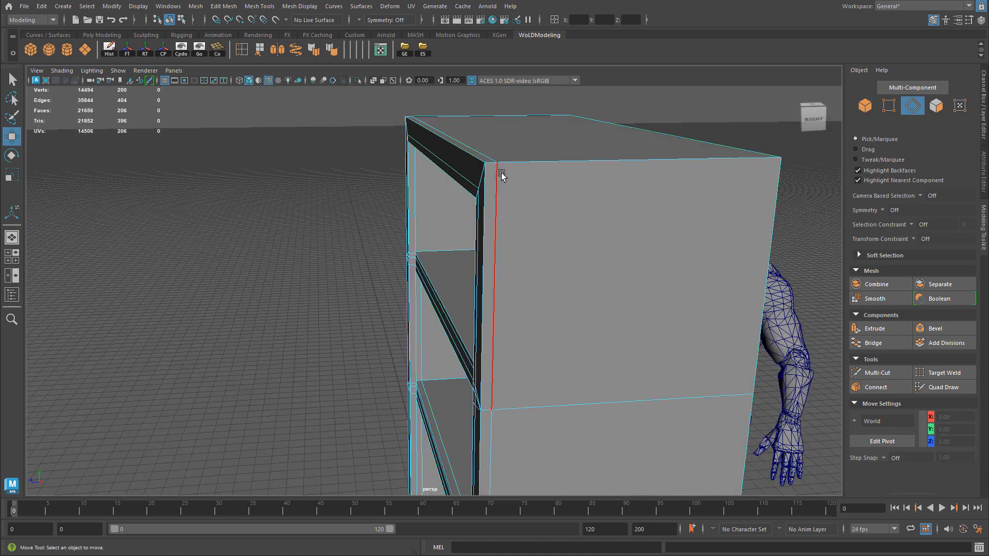
pyautogui.doubleClick(496, 172)
pyautogui.keyDown('alt'); pyautogui.moveTo(517, 340); pyautogui.dragTo(488, 176); pyautogui.keyUp('alt')
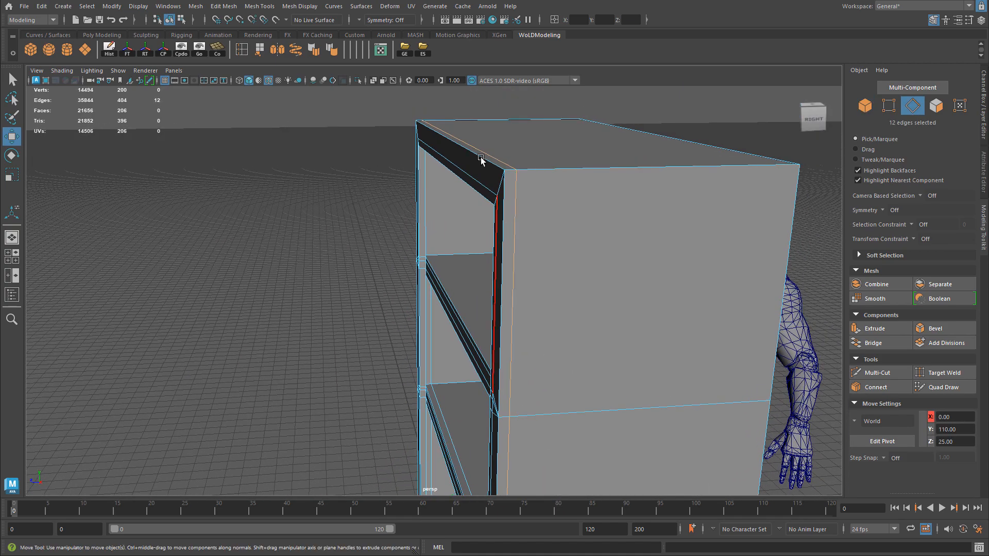
pyautogui.keyDown('alt'); pyautogui.moveTo(487, 250); pyautogui.dragTo(539, 243, button='right'); pyautogui.keyUp('alt')
pyautogui.click(601, 187)
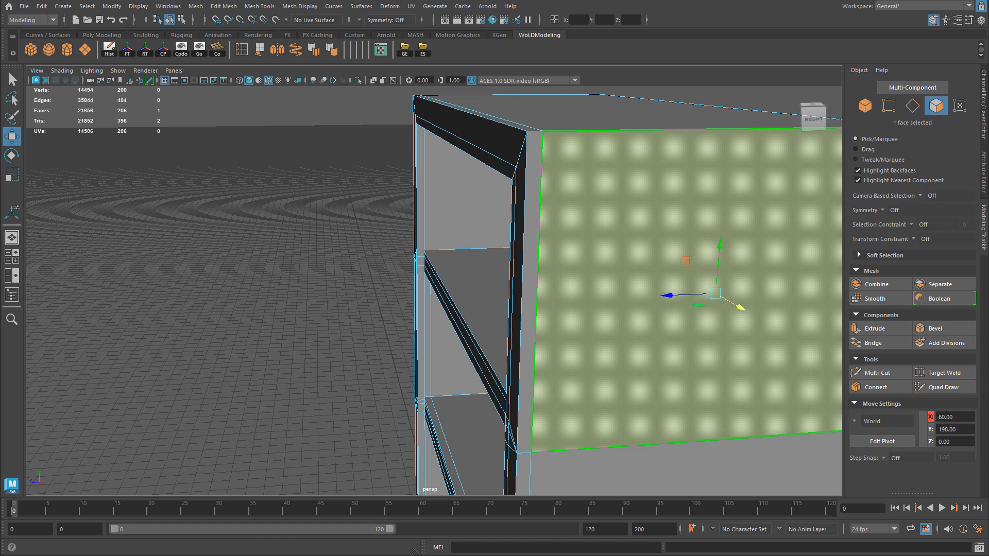
# Step: Open the bookshelf reference photo and examine the seam between the front frame and the side panel up close
pyautogui.moveTo(541, 2); pyautogui.dragTo(661, 71)
pyautogui.moveTo(442, 235); pyautogui.dragTo(423, 308)
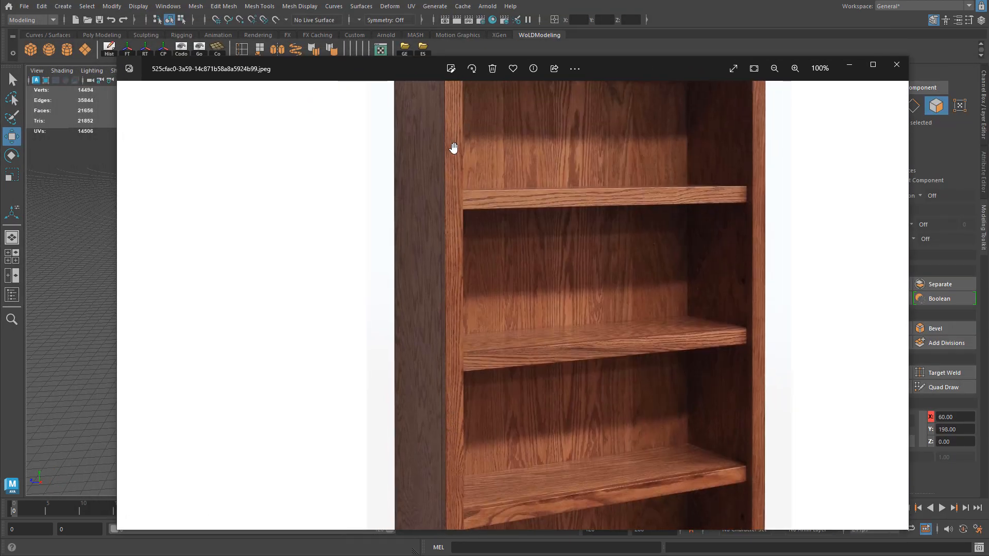
pyautogui.moveTo(448, 166); pyautogui.dragTo(488, 391)
pyautogui.scroll(5, 448, 193)
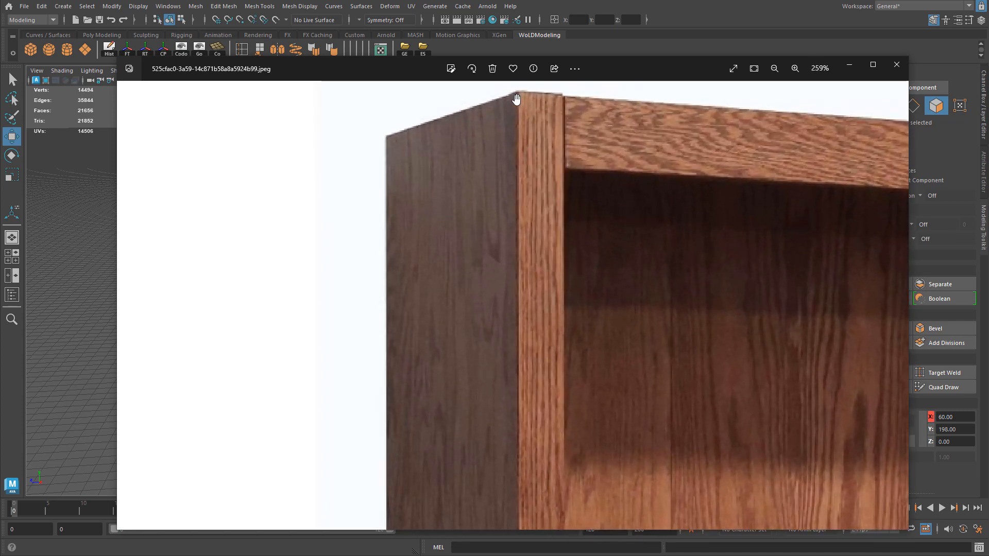
pyautogui.moveTo(522, 273); pyautogui.dragTo(605, 241)
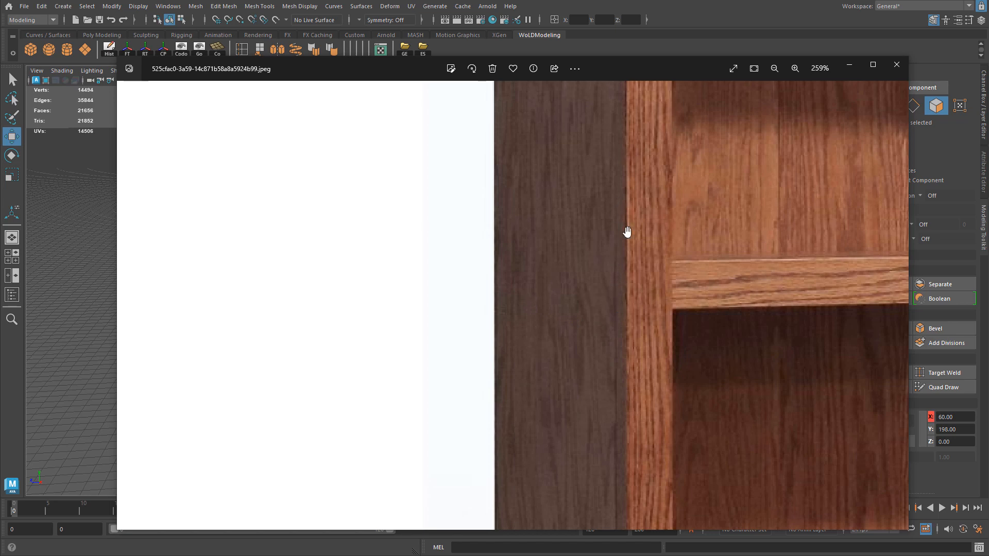
pyautogui.click(635, 50)
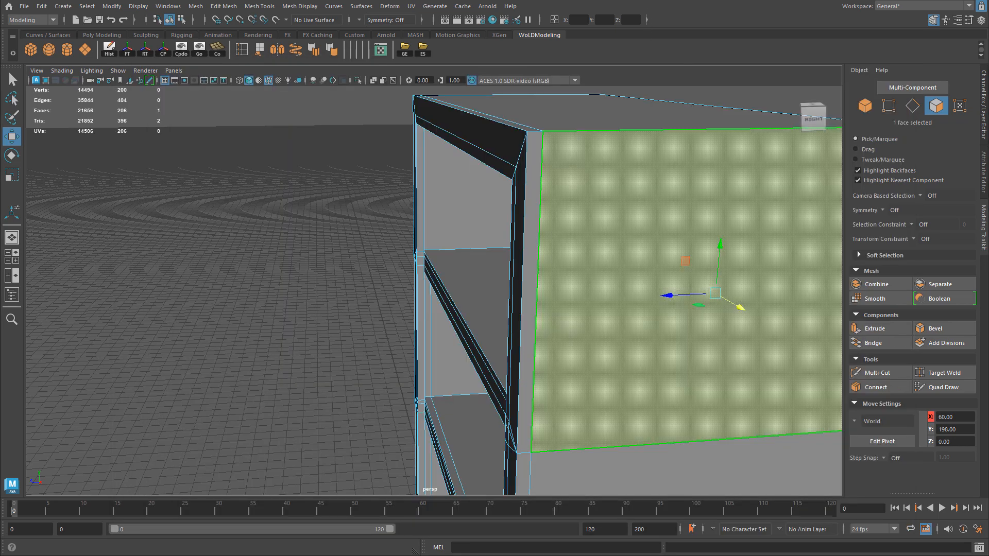
# Step: Examine the narrow strip along the side panel and the front frame's upper inner corner on the model
pyautogui.keyDown('alt'); pyautogui.moveTo(554, 194); pyautogui.dragTo(549, 181); pyautogui.keyUp('alt')
pyautogui.keyDown('alt'); pyautogui.moveTo(530, 290); pyautogui.dragTo(535, 165); pyautogui.keyUp('alt')
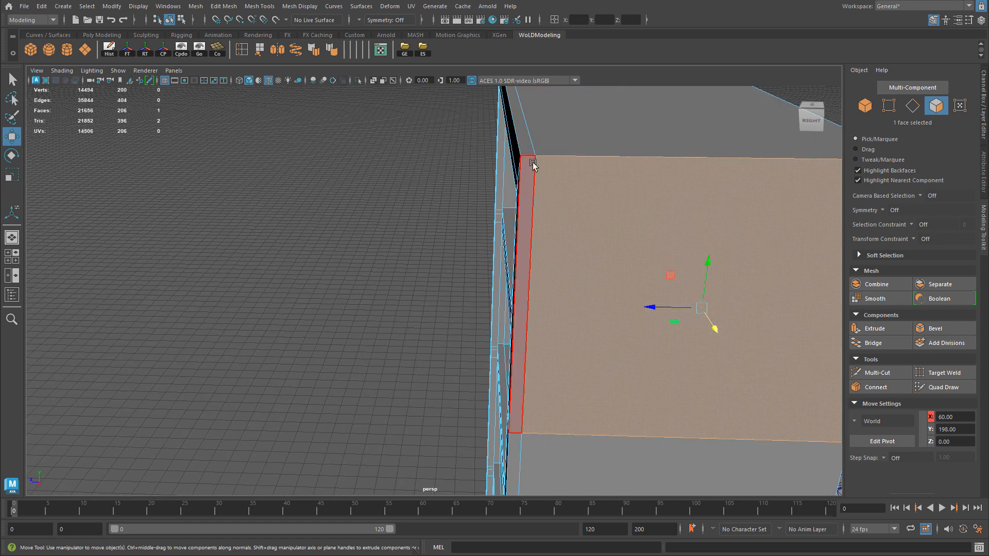
pyautogui.keyDown('alt'); pyautogui.moveTo(522, 210); pyautogui.dragTo(526, 155); pyautogui.keyUp('alt')
pyautogui.keyDown('alt'); pyautogui.moveTo(512, 304); pyautogui.dragTo(622, 258); pyautogui.keyUp('alt')
pyautogui.keyDown('alt'); pyautogui.moveTo(554, 234); pyautogui.dragTo(523, 250); pyautogui.keyUp('alt')
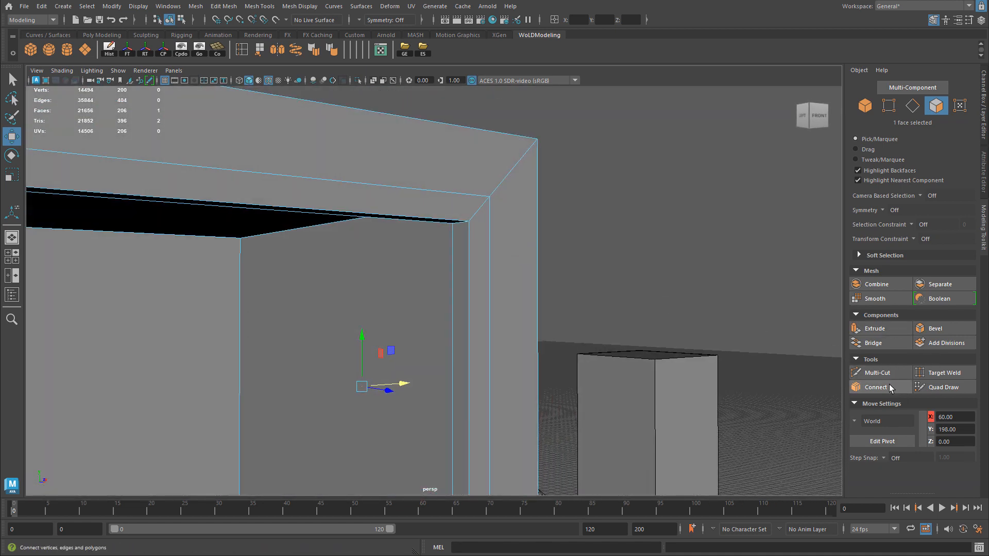
# Step: Use Target Weld to merge the strip vertex at the frame's upper right corner into the adjacent vertex on the opening's edge
pyautogui.keyDown('ctrl'); pyautogui.moveTo(505, 207); pyautogui.dragTo(844, 259, button='right'); pyautogui.keyUp('ctrl')
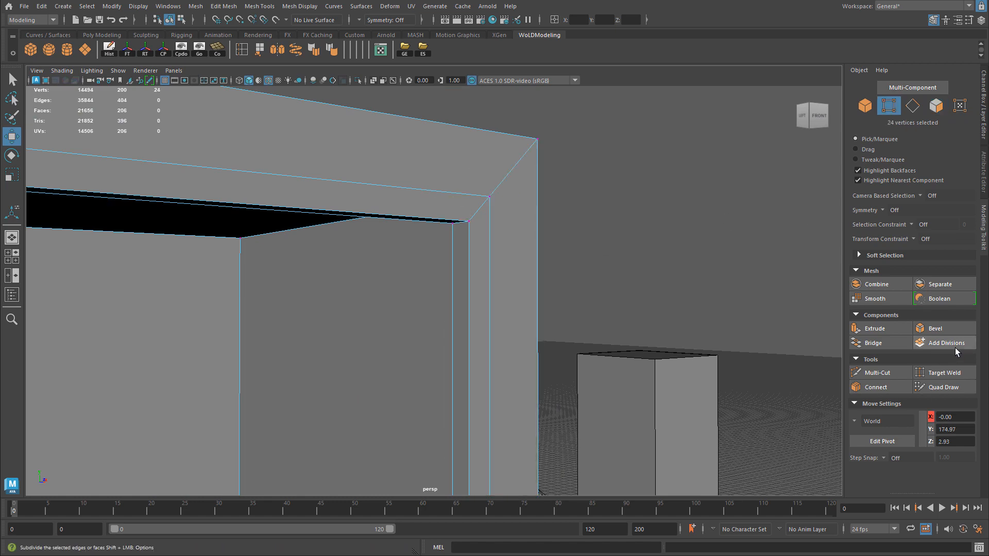
pyautogui.click(942, 372)
pyautogui.moveTo(487, 197); pyautogui.dragTo(469, 222)
pyautogui.hotkey('ctrl', 'z')
pyautogui.keyDown('alt'); pyautogui.moveTo(479, 247); pyautogui.dragTo(62, 272, button='right'); pyautogui.keyUp('alt')
pyautogui.keyDown('alt'); pyautogui.moveTo(492, 273); pyautogui.dragTo(427, 215, button='middle'); pyautogui.keyUp('alt')
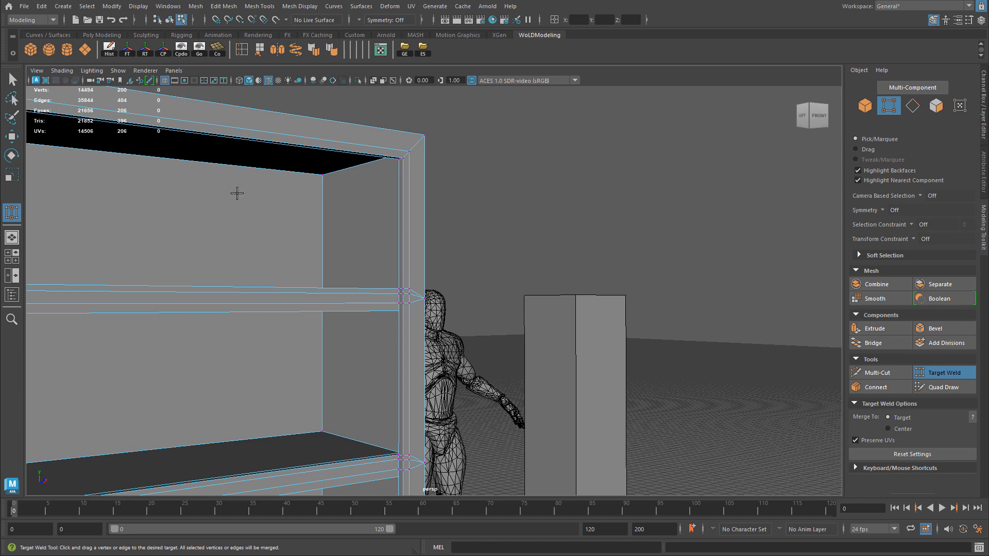
pyautogui.keyDown('alt'); pyautogui.moveTo(237, 193); pyautogui.dragTo(511, 121); pyautogui.keyUp('alt')
pyautogui.keyDown('alt'); pyautogui.moveTo(554, 149); pyautogui.dragTo(605, 199, button='middle'); pyautogui.keyUp('alt')
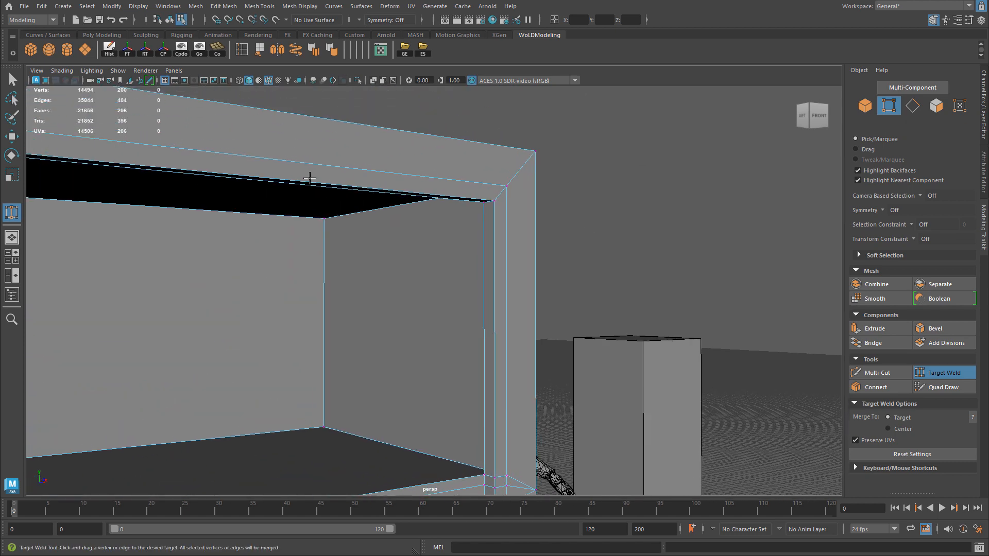
pyautogui.keyDown('alt'); pyautogui.moveTo(307, 181); pyautogui.dragTo(572, 122, button='right'); pyautogui.keyUp('alt')
pyautogui.keyDown('alt'); pyautogui.moveTo(572, 122); pyautogui.dragTo(542, 167, button='middle'); pyautogui.keyUp('alt')
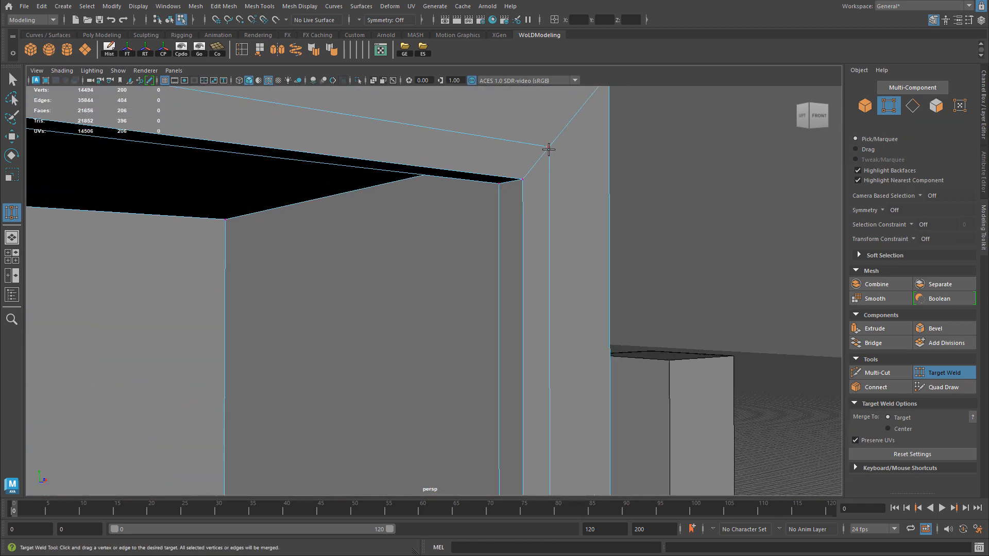
pyautogui.moveTo(548, 148); pyautogui.dragTo(523, 180)
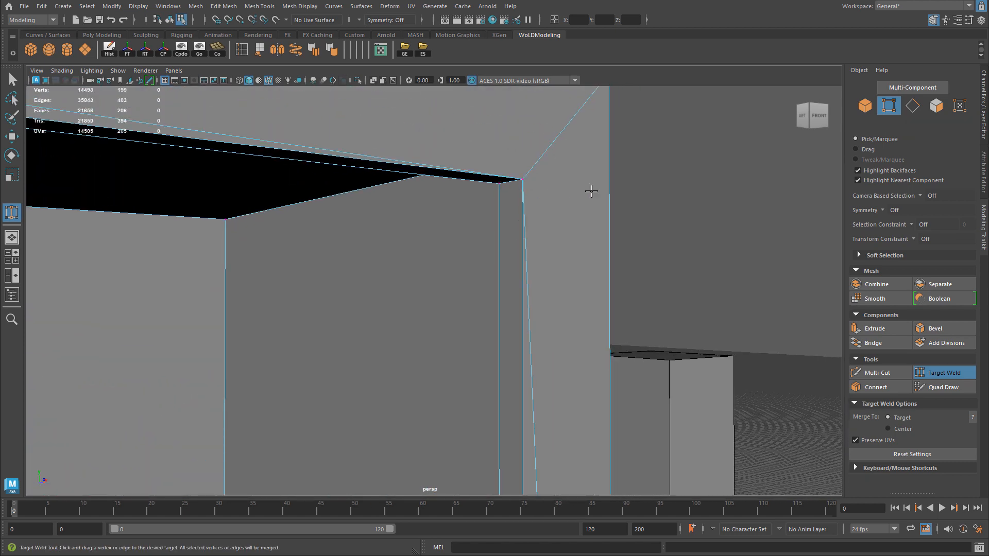
# Step: Target-weld the outer strip vertices at a shelf joint on the frame's left side onto the neighbouring inner strip vertices
pyautogui.keyDown('alt'); pyautogui.moveTo(571, 190); pyautogui.dragTo(278, 214, button='right'); pyautogui.keyUp('alt')
pyautogui.keyDown('alt'); pyautogui.moveTo(279, 214); pyautogui.dragTo(422, 210, button='middle'); pyautogui.keyUp('alt')
pyautogui.keyDown('alt'); pyautogui.moveTo(422, 210); pyautogui.dragTo(311, 232); pyautogui.keyUp('alt')
pyautogui.keyDown('alt'); pyautogui.moveTo(98, 212); pyautogui.dragTo(220, 208, button='middle'); pyautogui.keyUp('alt')
pyautogui.keyDown('alt'); pyautogui.moveTo(220, 208); pyautogui.dragTo(404, 244, button='right'); pyautogui.keyUp('alt')
pyautogui.keyDown('alt'); pyautogui.moveTo(526, 283); pyautogui.dragTo(459, 309, button='right'); pyautogui.keyUp('alt')
pyautogui.keyDown('alt'); pyautogui.moveTo(459, 323); pyautogui.dragTo(456, 135, button='middle'); pyautogui.keyUp('alt')
pyautogui.keyDown('alt'); pyautogui.moveTo(456, 459); pyautogui.dragTo(453, 251, button='middle'); pyautogui.keyUp('alt')
pyautogui.moveTo(422, 241); pyautogui.dragTo(439, 241)
pyautogui.moveTo(421, 266); pyautogui.dragTo(439, 267)
# Step: Target-weld the redundant strip vertices at the next shelf joints along the frame's left post
pyautogui.keyDown('alt'); pyautogui.moveTo(439, 267); pyautogui.dragTo(501, 240); pyautogui.keyUp('alt')
pyautogui.moveTo(438, 194); pyautogui.dragTo(437, 192)
pyautogui.keyDown('alt'); pyautogui.moveTo(437, 194); pyautogui.dragTo(459, 273); pyautogui.keyUp('alt')
pyautogui.moveTo(411, 292); pyautogui.dragTo(412, 310)
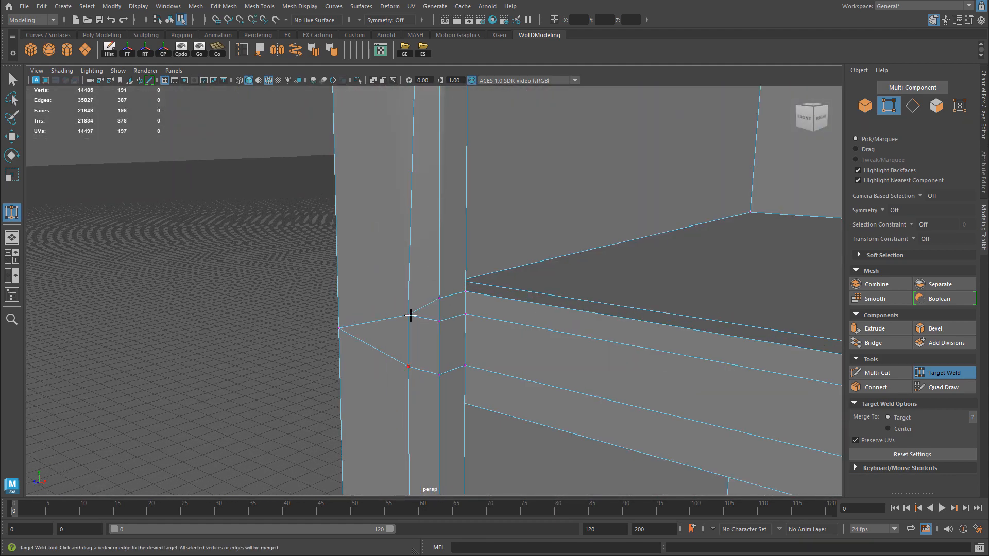
pyautogui.keyDown('alt'); pyautogui.moveTo(519, 326); pyautogui.dragTo(439, 318); pyautogui.keyUp('alt')
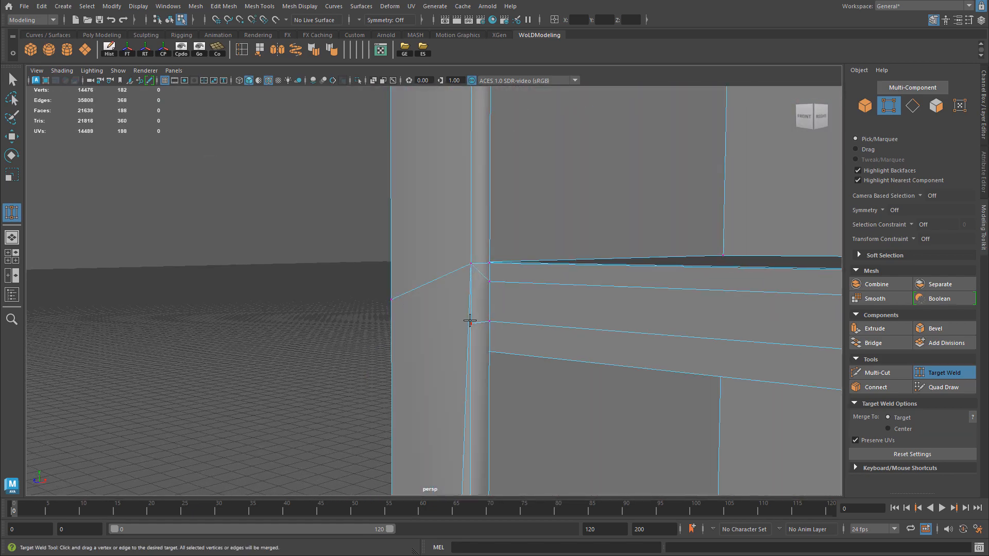
pyautogui.keyDown('alt'); pyautogui.moveTo(495, 342); pyautogui.dragTo(437, 309); pyautogui.keyUp('alt')
pyautogui.moveTo(464, 363); pyautogui.dragTo(463, 349)
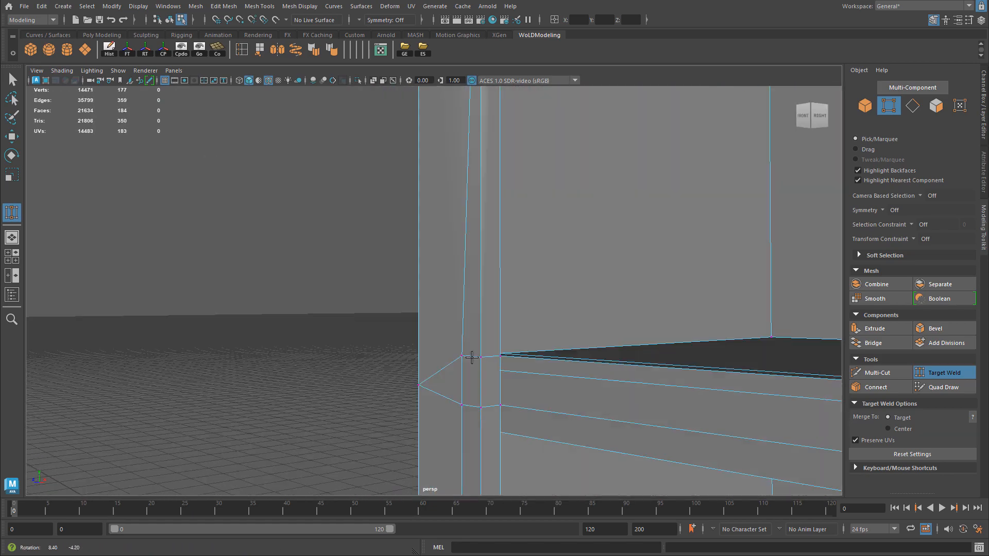
# Step: Use Target Weld to merge the remaining strip vertices at the left post's other shelf joints onto their neighbours
pyautogui.moveTo(441, 397); pyautogui.dragTo(462, 350)
pyautogui.keyDown('alt'); pyautogui.moveTo(471, 216); pyautogui.dragTo(488, 180, button='middle'); pyautogui.keyUp('alt')
pyautogui.keyDown('alt'); pyautogui.moveTo(488, 181); pyautogui.dragTo(602, 227, button='right'); pyautogui.keyUp('alt')
pyautogui.keyDown('alt'); pyautogui.moveTo(602, 226); pyautogui.dragTo(490, 237); pyautogui.keyUp('alt')
pyautogui.keyDown('alt'); pyautogui.moveTo(486, 249); pyautogui.dragTo(551, 262); pyautogui.keyUp('alt')
pyautogui.keyDown('alt'); pyautogui.moveTo(552, 263); pyautogui.dragTo(517, 355, button='middle'); pyautogui.keyUp('alt')
pyautogui.keyDown('alt'); pyautogui.moveTo(517, 355); pyautogui.dragTo(479, 338); pyautogui.keyUp('alt')
pyautogui.moveTo(428, 397); pyautogui.dragTo(429, 387)
pyautogui.keyDown('alt'); pyautogui.moveTo(429, 387); pyautogui.dragTo(468, 203); pyautogui.keyUp('alt')
pyautogui.keyDown('alt'); pyautogui.moveTo(443, 263); pyautogui.dragTo(247, 229, button='right'); pyautogui.keyUp('alt')
# Step: Examine the whole bookshelf front, comparing the shelf joints on both posts and the strip at the frame's upper left corner
pyautogui.keyDown('alt'); pyautogui.moveTo(497, 276); pyautogui.dragTo(631, 329); pyautogui.keyUp('alt')
pyautogui.keyDown('alt'); pyautogui.moveTo(631, 329); pyautogui.dragTo(530, 228, button='middle'); pyautogui.keyUp('alt')
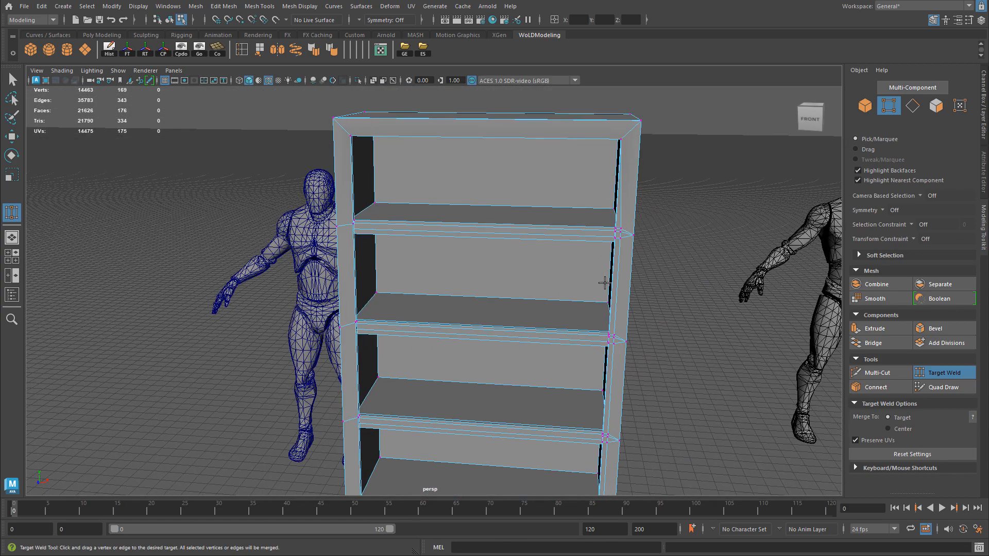
pyautogui.keyDown('alt'); pyautogui.moveTo(604, 283); pyautogui.dragTo(559, 184, button='middle'); pyautogui.keyUp('alt')
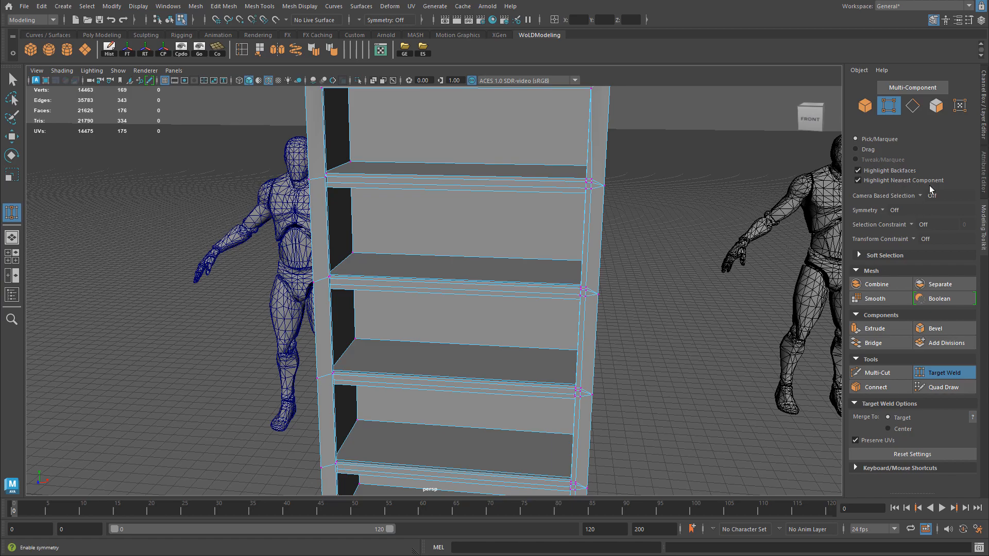
pyautogui.keyDown('alt'); pyautogui.moveTo(466, 232); pyautogui.dragTo(507, 206); pyautogui.keyUp('alt')
pyautogui.keyDown('alt'); pyautogui.moveTo(607, 198); pyautogui.dragTo(589, 217); pyautogui.keyUp('alt')
pyautogui.keyDown('alt'); pyautogui.moveTo(444, 230); pyautogui.dragTo(397, 225); pyautogui.keyUp('alt')
pyautogui.keyDown('alt'); pyautogui.moveTo(397, 225); pyautogui.dragTo(389, 309, button='right'); pyautogui.keyUp('alt')
pyautogui.keyDown('alt'); pyautogui.moveTo(389, 309); pyautogui.dragTo(470, 311); pyautogui.keyUp('alt')
pyautogui.keyDown('alt'); pyautogui.moveTo(470, 311); pyautogui.dragTo(488, 214, button='middle'); pyautogui.keyUp('alt')
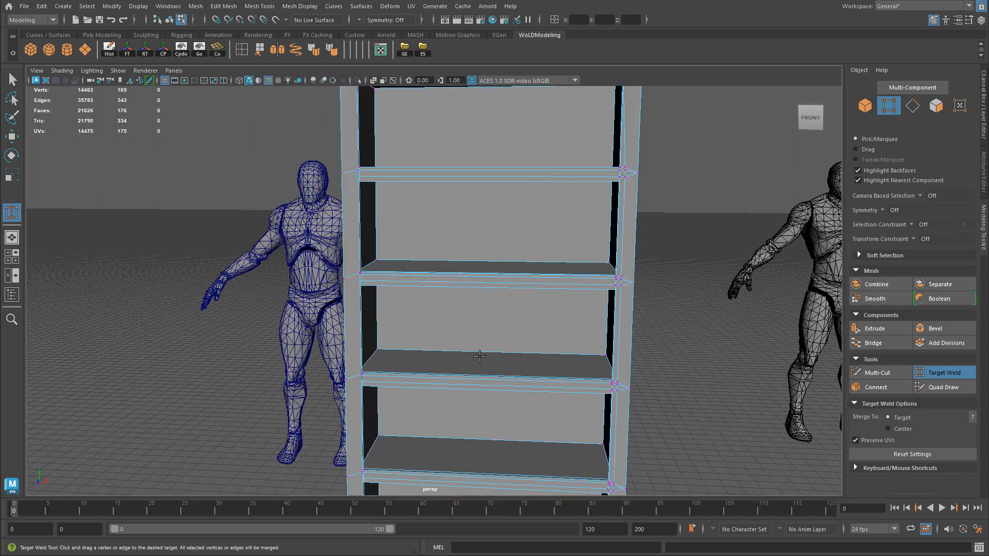
pyautogui.keyDown('alt'); pyautogui.moveTo(416, 334); pyautogui.dragTo(416, 457, button='middle'); pyautogui.keyUp('alt')
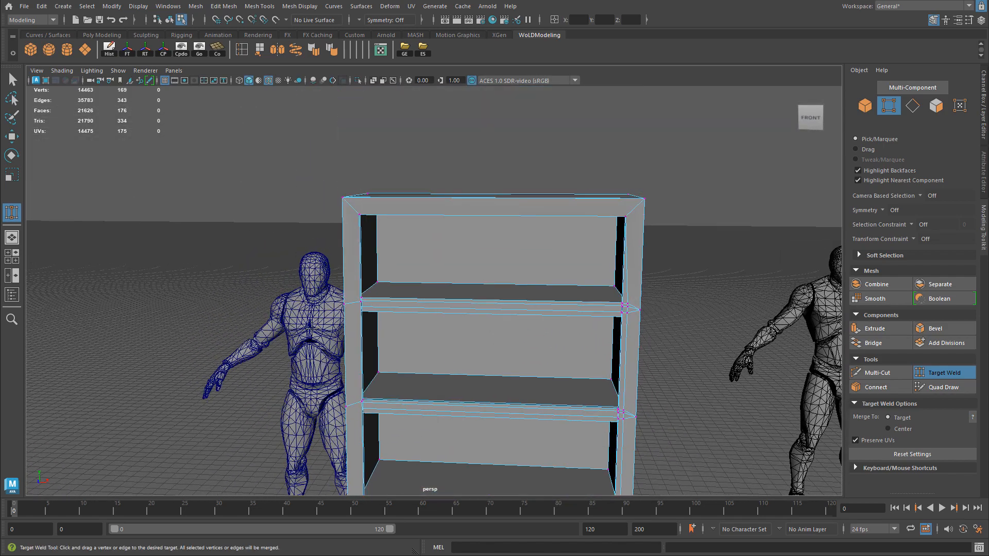
pyautogui.keyDown('alt'); pyautogui.moveTo(399, 242); pyautogui.dragTo(427, 283, button='right'); pyautogui.keyUp('alt')
pyautogui.keyDown('alt'); pyautogui.moveTo(428, 283); pyautogui.dragTo(285, 201); pyautogui.keyUp('alt')
pyautogui.keyDown('alt'); pyautogui.moveTo(284, 200); pyautogui.dragTo(337, 249, button='middle'); pyautogui.keyUp('alt')
pyautogui.keyDown('alt'); pyautogui.moveTo(337, 250); pyautogui.dragTo(331, 243, button='right'); pyautogui.keyUp('alt')
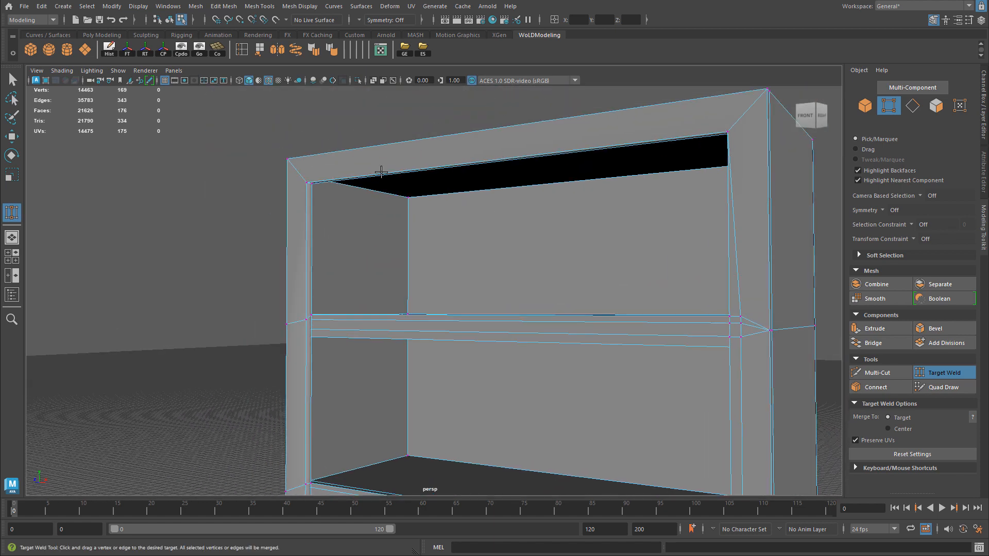
pyautogui.keyDown('alt'); pyautogui.moveTo(417, 237); pyautogui.dragTo(419, 200, button='middle'); pyautogui.keyUp('alt')
pyautogui.keyDown('alt'); pyautogui.moveTo(404, 194); pyautogui.dragTo(397, 192); pyautogui.keyUp('alt')
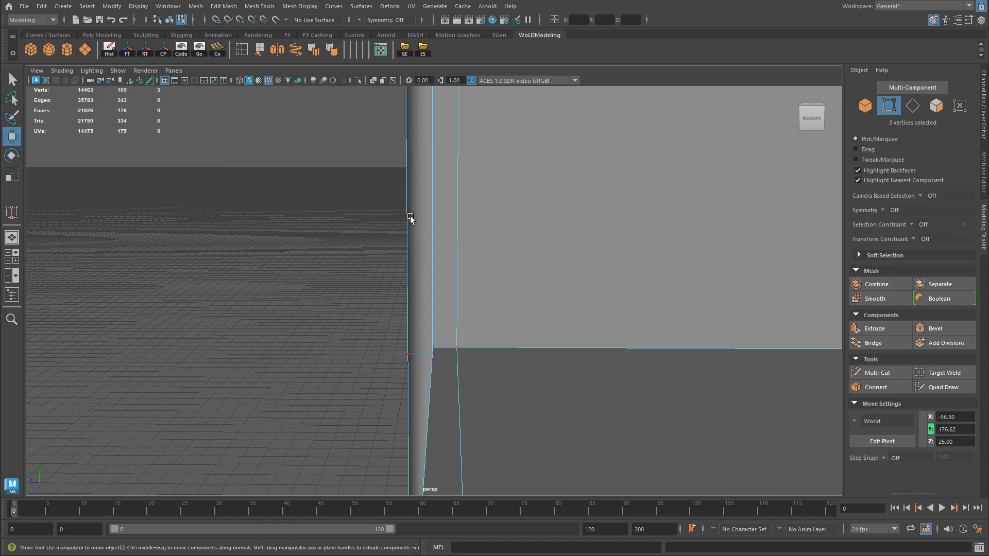
# Step: Turn on the soft edge display for the bookshelf mesh
pyautogui.press('F10')
pyautogui.click(413, 261)
pyautogui.keyDown('alt'); pyautogui.moveTo(412, 261); pyautogui.dragTo(450, 256); pyautogui.keyUp('alt')
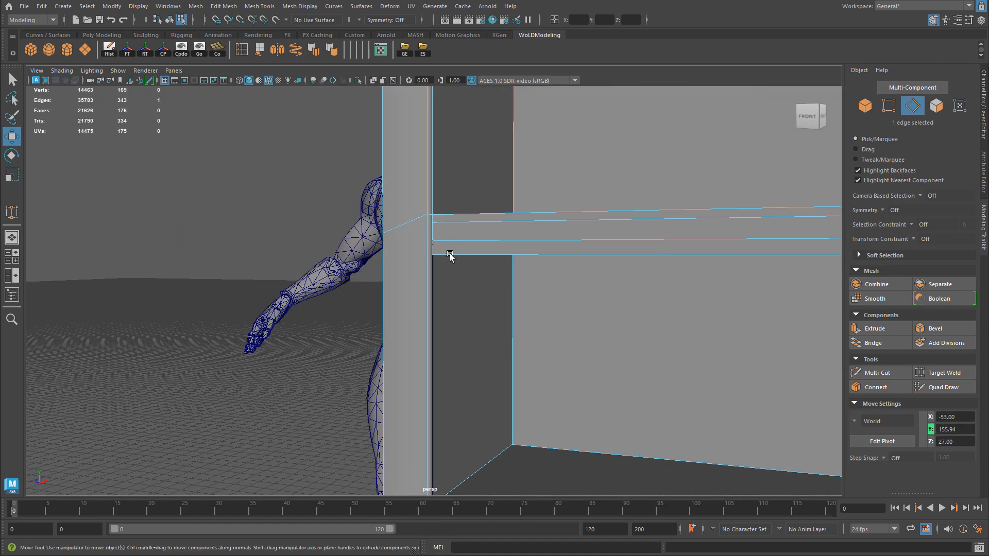
pyautogui.keyDown('shift'); pyautogui.rightClick(549, 206); pyautogui.keyUp('shift')
pyautogui.moveTo(591, 221)
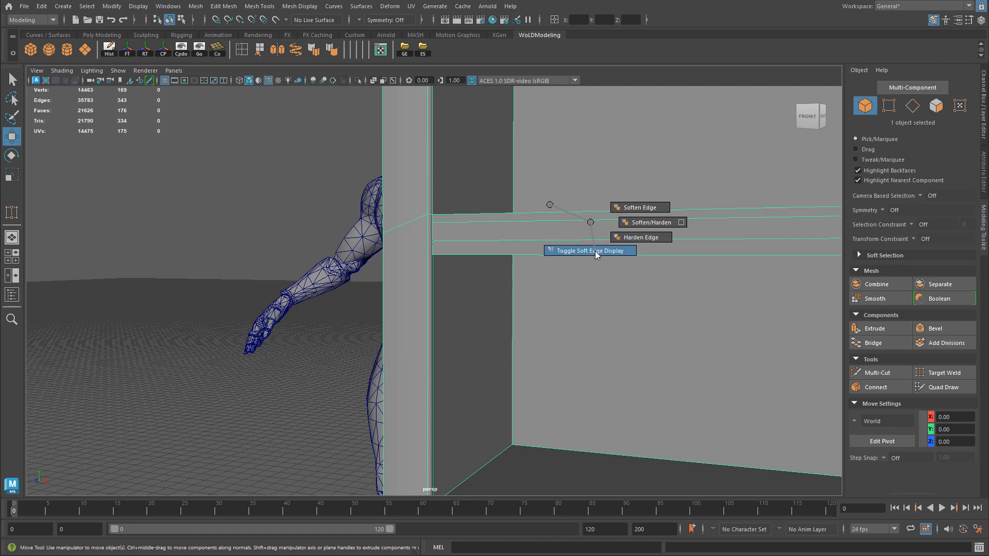
pyautogui.keyDown('shift'); pyautogui.moveTo(595, 251); pyautogui.dragTo(595, 252, button='right'); pyautogui.keyUp('shift')
# Step: Select the inner strip edges along the frame's upper left post and top opening and harden them
pyautogui.moveTo(422, 166); pyautogui.dragTo(423, 140, button='right')
pyautogui.click(425, 145)
pyautogui.keyDown('shift'); pyautogui.click(425, 236); pyautogui.keyUp('shift')
pyautogui.keyDown('alt'); pyautogui.moveTo(425, 237); pyautogui.dragTo(415, 472, button='middle'); pyautogui.keyUp('alt')
pyautogui.keyDown('alt'); pyautogui.moveTo(410, 175); pyautogui.dragTo(440, 278, button='middle'); pyautogui.keyUp('alt')
pyautogui.keyDown('alt'); pyautogui.moveTo(214, 242); pyautogui.dragTo(440, 237, button='right'); pyautogui.keyUp('alt')
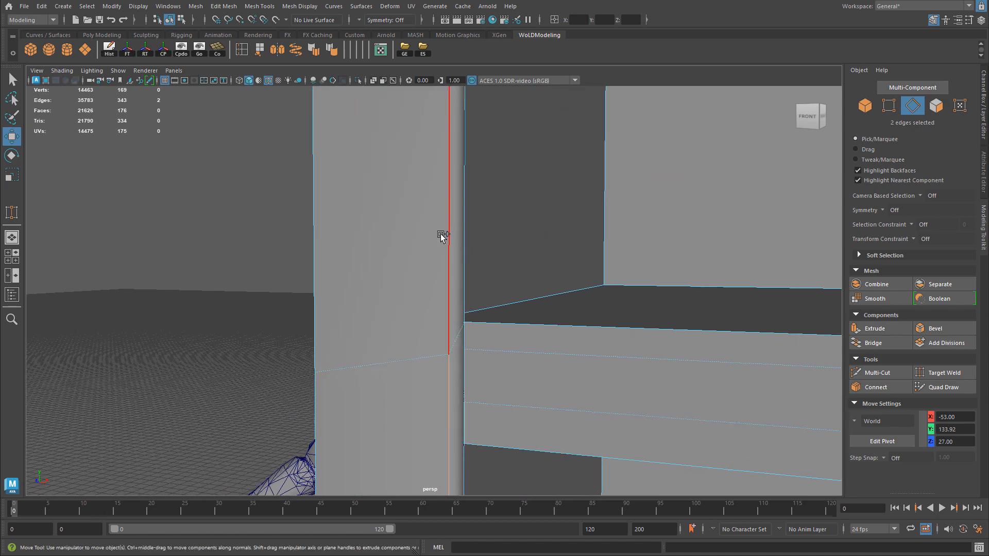
pyautogui.keyDown('alt'); pyautogui.moveTo(314, 207); pyautogui.dragTo(258, 207, button='right'); pyautogui.keyUp('alt')
pyautogui.keyDown('alt'); pyautogui.moveTo(409, 199); pyautogui.dragTo(424, 345, button='middle'); pyautogui.keyUp('alt')
pyautogui.keyDown('alt'); pyautogui.moveTo(424, 344); pyautogui.dragTo(315, 278); pyautogui.keyUp('alt')
pyautogui.keyDown('alt'); pyautogui.moveTo(316, 278); pyautogui.dragTo(500, 235, button='right'); pyautogui.keyUp('alt')
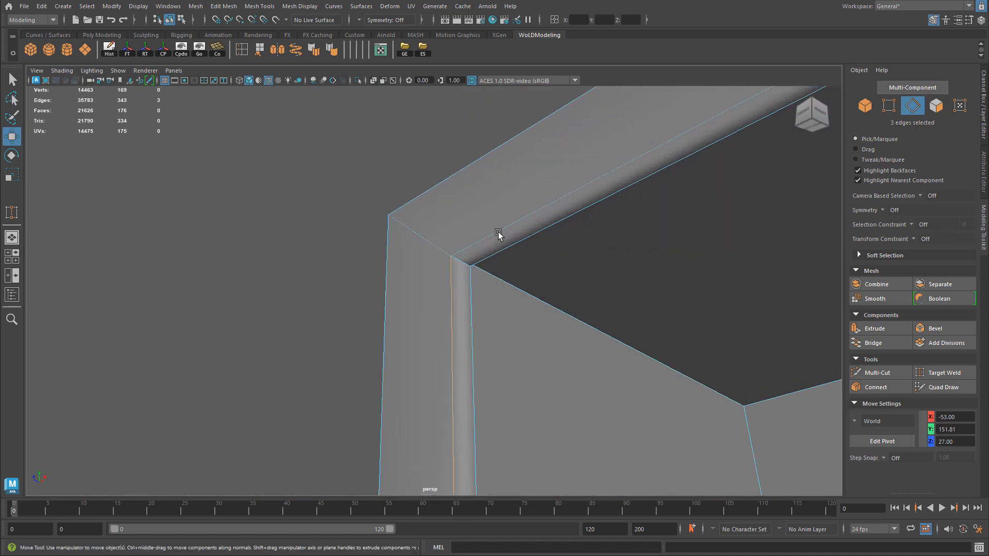
pyautogui.keyDown('shift'); pyautogui.moveTo(521, 194); pyautogui.dragTo(598, 228, button='right'); pyautogui.keyUp('shift')
# Step: Harden the remaining inner strip edges down the frame's left post and return to object selection
pyautogui.keyDown('alt'); pyautogui.moveTo(320, 281); pyautogui.dragTo(180, 296, button='right'); pyautogui.keyUp('alt')
pyautogui.keyDown('alt'); pyautogui.moveTo(512, 331); pyautogui.dragTo(354, 324, button='middle'); pyautogui.keyUp('alt')
pyautogui.keyDown('alt'); pyautogui.moveTo(353, 324); pyautogui.dragTo(430, 325); pyautogui.keyUp('alt')
pyautogui.keyDown('alt'); pyautogui.moveTo(450, 341); pyautogui.dragTo(400, 283, button='middle'); pyautogui.keyUp('alt')
pyautogui.keyDown('alt'); pyautogui.moveTo(400, 283); pyautogui.dragTo(355, 281); pyautogui.keyUp('alt')
pyautogui.keyDown('alt'); pyautogui.moveTo(356, 280); pyautogui.dragTo(600, 246, button='middle'); pyautogui.keyUp('alt')
pyautogui.keyDown('alt'); pyautogui.moveTo(600, 245); pyautogui.dragTo(441, 263); pyautogui.keyUp('alt')
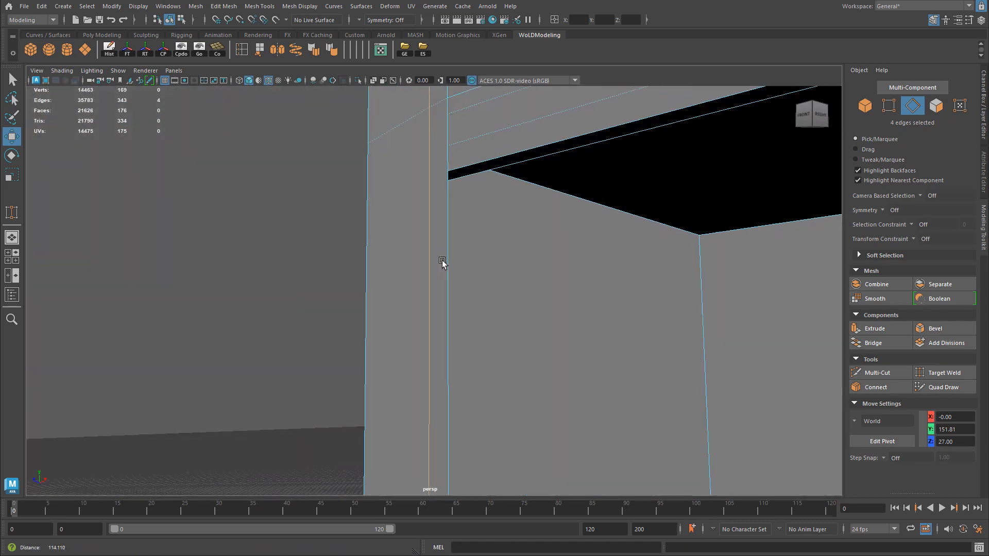
pyautogui.keyDown('alt'); pyautogui.moveTo(504, 292); pyautogui.dragTo(498, 183); pyautogui.keyUp('alt')
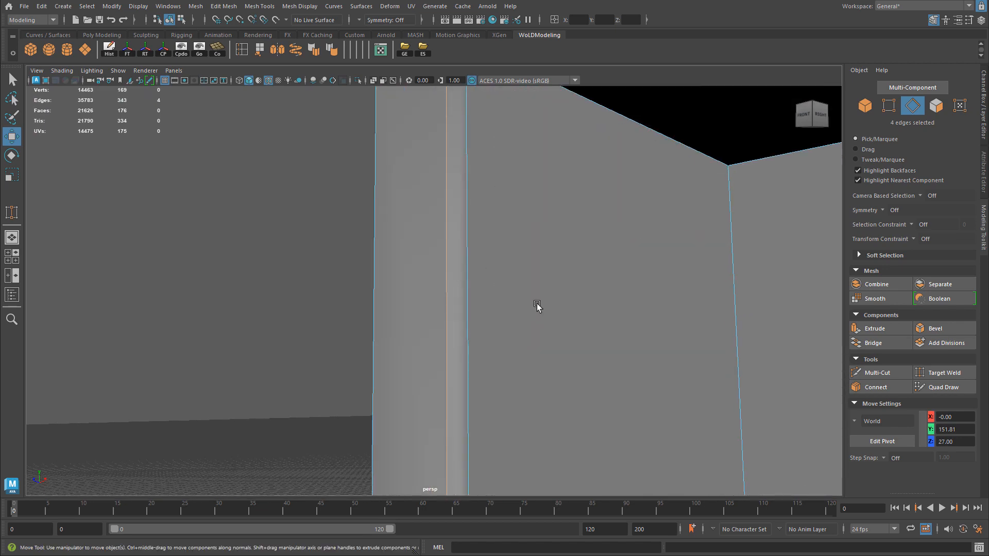
pyautogui.keyDown('alt'); pyautogui.moveTo(624, 322); pyautogui.dragTo(518, 181, button='right'); pyautogui.keyUp('alt')
pyautogui.keyDown('alt'); pyautogui.moveTo(519, 181); pyautogui.dragTo(526, 174, button='middle'); pyautogui.keyUp('alt')
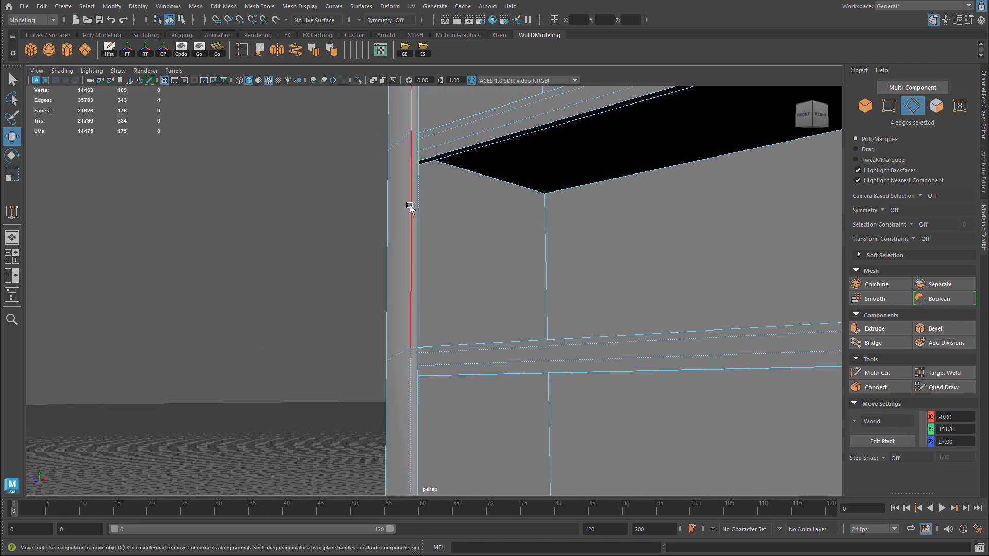
pyautogui.keyDown('shift'); pyautogui.click(418, 366); pyautogui.keyUp('shift')
pyautogui.keyDown('alt'); pyautogui.moveTo(417, 427); pyautogui.dragTo(457, 313, button='middle'); pyautogui.keyUp('alt')
pyautogui.keyDown('alt'); pyautogui.moveTo(456, 313); pyautogui.dragTo(430, 443); pyautogui.keyUp('alt')
pyautogui.keyDown('alt'); pyautogui.moveTo(512, 278); pyautogui.dragTo(527, 312, button='right'); pyautogui.keyUp('alt')
pyautogui.keyDown('alt'); pyautogui.moveTo(554, 204); pyautogui.dragTo(473, 288); pyautogui.keyUp('alt')
pyautogui.moveTo(471, 286); pyautogui.dragTo(368, 218, button='right')
# Step: Examine the joint between the left post and a shelf in wireframe display
pyautogui.keyDown('alt'); pyautogui.moveTo(631, 211); pyautogui.dragTo(459, 272, button='right'); pyautogui.keyUp('alt')
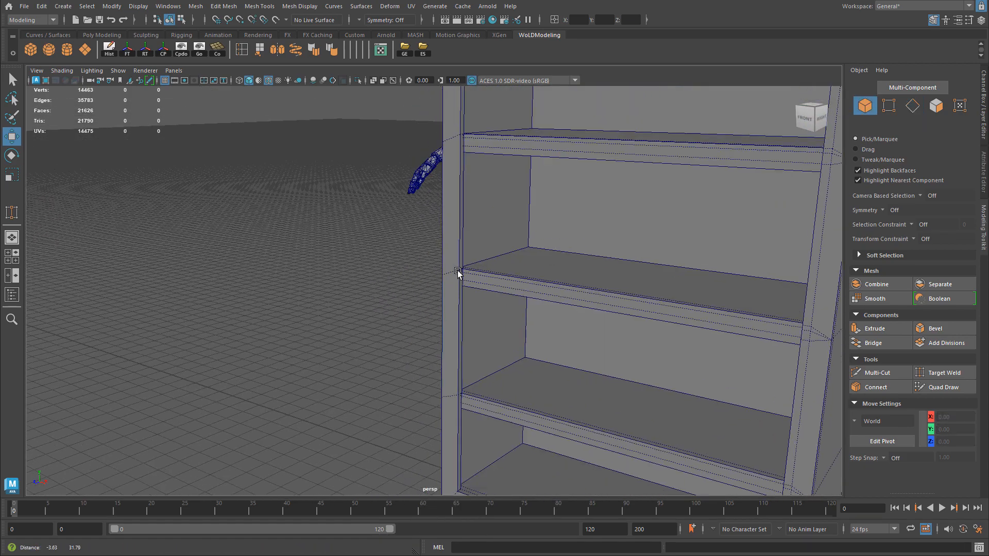
pyautogui.keyDown('alt'); pyautogui.moveTo(459, 272); pyautogui.dragTo(263, 242); pyautogui.keyUp('alt')
pyautogui.keyDown('alt'); pyautogui.moveTo(263, 242); pyautogui.dragTo(397, 226, button='right'); pyautogui.keyUp('alt')
pyautogui.keyDown('alt'); pyautogui.moveTo(372, 233); pyautogui.dragTo(391, 291, button='middle'); pyautogui.keyUp('alt')
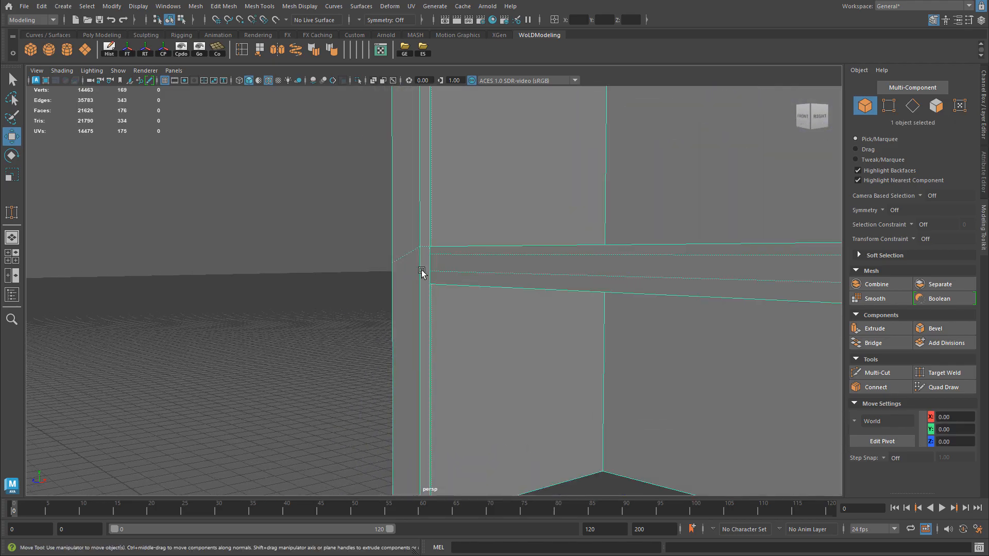
pyautogui.press('4')
pyautogui.keyDown('alt'); pyautogui.moveTo(398, 265); pyautogui.dragTo(360, 280); pyautogui.keyUp('alt')
pyautogui.keyDown('alt'); pyautogui.moveTo(360, 268); pyautogui.dragTo(445, 234, button='middle'); pyautogui.keyUp('alt')
pyautogui.keyDown('alt'); pyautogui.moveTo(446, 234); pyautogui.dragTo(468, 245, button='right'); pyautogui.keyUp('alt')
pyautogui.keyDown('alt'); pyautogui.moveTo(468, 245); pyautogui.dragTo(371, 269, button='middle'); pyautogui.keyUp('alt')
pyautogui.keyDown('alt'); pyautogui.moveTo(371, 270); pyautogui.dragTo(464, 270, button='right'); pyautogui.keyUp('alt')
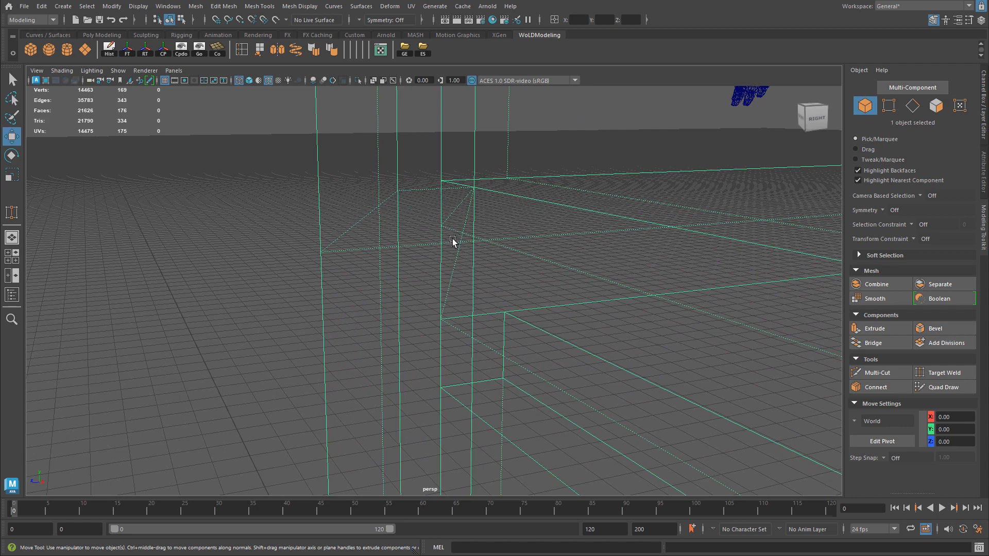
# Step: Return to shaded display and delete the small internal face hidden behind a shelf joint on the left post
pyautogui.press('5')
pyautogui.keyDown('alt'); pyautogui.moveTo(507, 350); pyautogui.dragTo(533, 292); pyautogui.keyUp('alt')
pyautogui.moveTo(533, 372); pyautogui.dragTo(534, 396, button='right')
pyautogui.keyDown('alt'); pyautogui.moveTo(561, 290); pyautogui.dragTo(551, 106); pyautogui.keyUp('alt')
pyautogui.click(557, 337)
pyautogui.keyDown('shift'); pyautogui.click(553, 178); pyautogui.keyUp('shift')
pyautogui.keyDown('alt'); pyautogui.moveTo(552, 178); pyautogui.dragTo(469, 233); pyautogui.keyUp('alt')
pyautogui.click(468, 233)
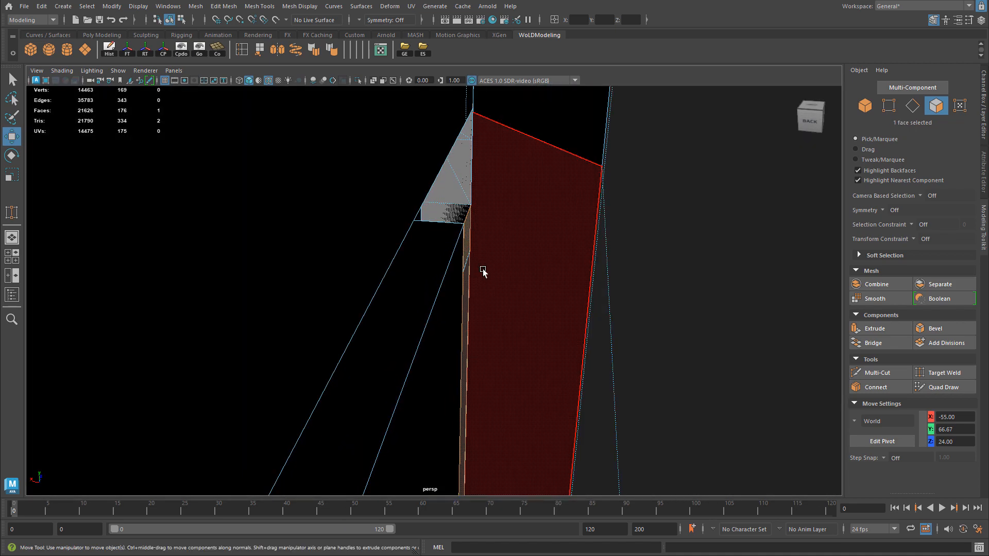
pyautogui.keyDown('alt'); pyautogui.moveTo(383, 266); pyautogui.dragTo(545, 257, button='right'); pyautogui.keyUp('alt')
pyautogui.keyDown('alt'); pyautogui.moveTo(481, 239); pyautogui.dragTo(415, 281, button='middle'); pyautogui.keyUp('alt')
pyautogui.keyDown('alt'); pyautogui.moveTo(415, 281); pyautogui.dragTo(721, 299, button='right'); pyautogui.keyUp('alt')
pyautogui.click(399, 254)
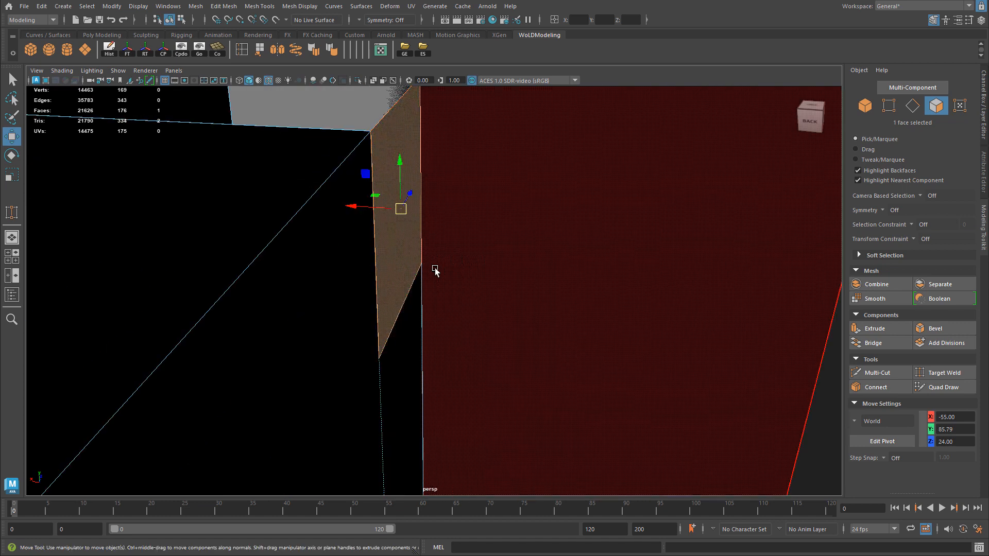
pyautogui.keyDown('alt'); pyautogui.moveTo(380, 265); pyautogui.dragTo(406, 225, button='right'); pyautogui.keyUp('alt')
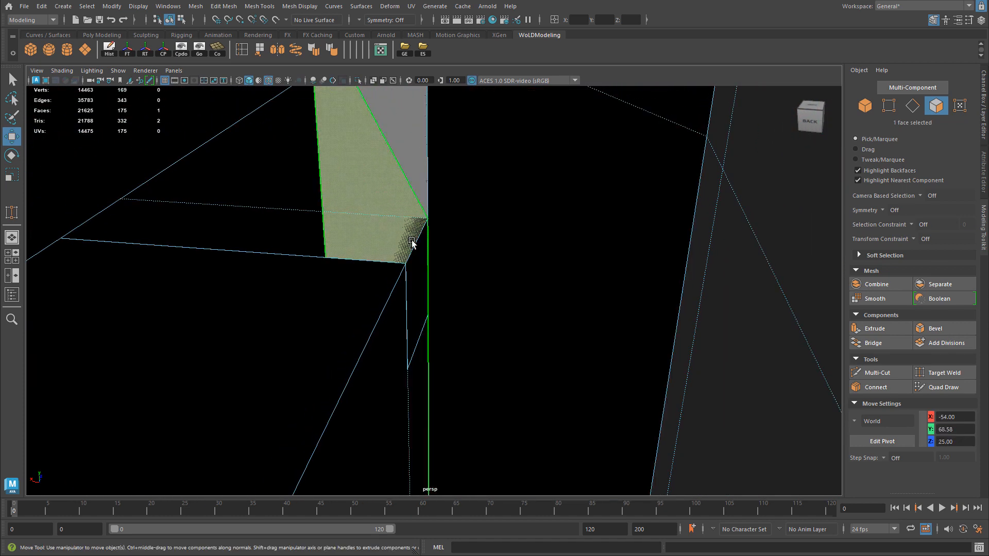
# Step: Delete the matching small internal face behind the next shelf joint up the left post
pyautogui.moveTo(410, 249)
pyautogui.keyDown('alt'); pyautogui.mouseDown()
pyautogui.moveTo(415, 239)
pyautogui.moveTo(536, 196)
pyautogui.moveTo(514, 197)
pyautogui.moveTo(530, 214)
pyautogui.moveTo(402, 237)
pyautogui.mouseUp(); pyautogui.keyUp('alt')
pyautogui.moveTo(402, 236)
pyautogui.keyDown('alt'); pyautogui.mouseDown(button='middle')
pyautogui.moveTo(410, 333)
pyautogui.moveTo(421, 341)
pyautogui.mouseUp(button='middle'); pyautogui.keyUp('alt')
pyautogui.keyDown('alt'); pyautogui.moveTo(423, 380); pyautogui.dragTo(441, 307); pyautogui.keyUp('alt')
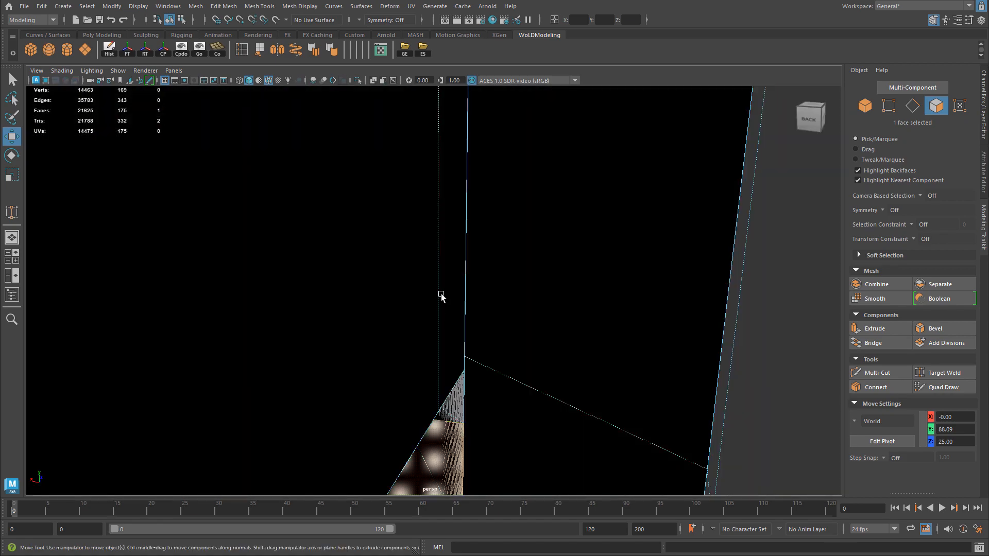
pyautogui.keyDown('alt'); pyautogui.moveTo(485, 460); pyautogui.dragTo(501, 364, button='right'); pyautogui.keyUp('alt')
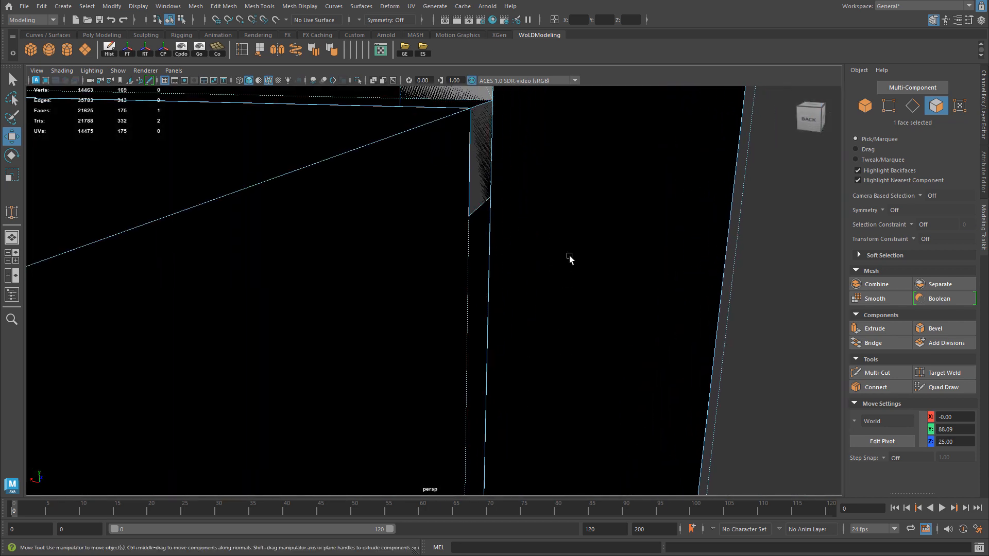
pyautogui.keyDown('alt'); pyautogui.moveTo(493, 306); pyautogui.dragTo(527, 273, button='right'); pyautogui.keyUp('alt')
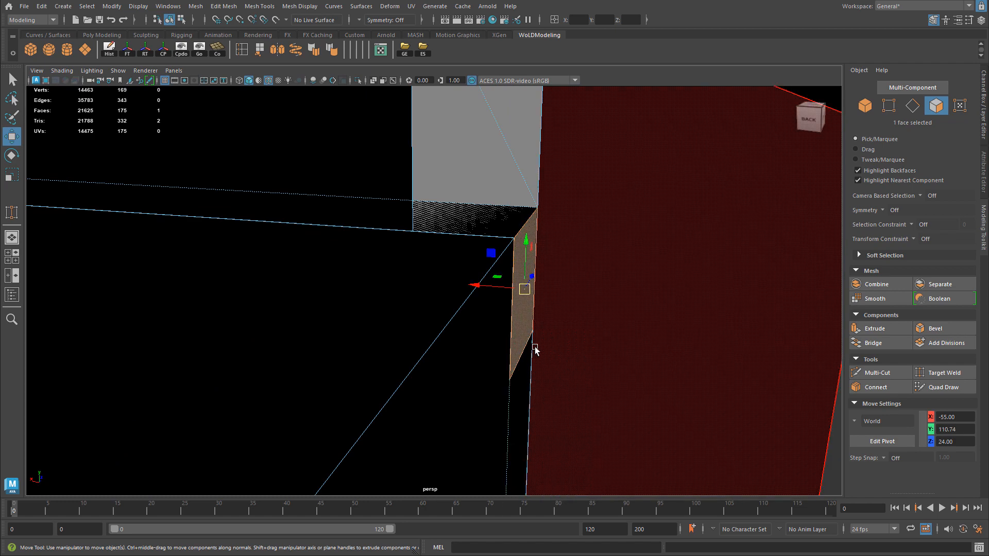
pyautogui.press('Delete')
# Step: Try moving the faces around the next shelf joint as seen from behind, and undo each move
pyautogui.keyDown('alt'); pyautogui.moveTo(552, 238); pyautogui.dragTo(517, 227, button='right'); pyautogui.keyUp('alt')
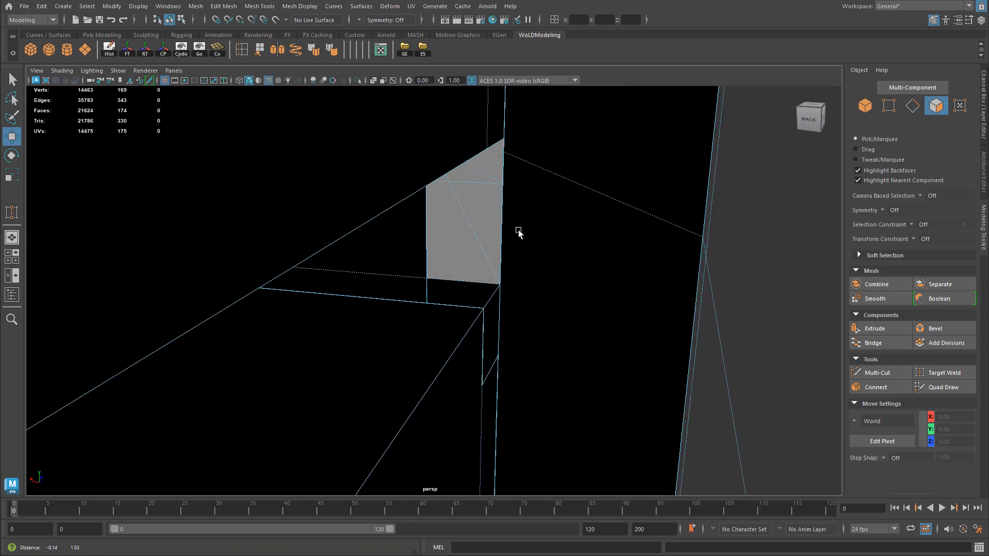
pyautogui.moveTo(523, 221)
pyautogui.keyDown('alt'); pyautogui.mouseDown(button='middle')
pyautogui.moveTo(516, 281)
pyautogui.moveTo(525, 124)
pyautogui.moveTo(512, 208)
pyautogui.mouseUp(button='middle'); pyautogui.keyUp('alt')
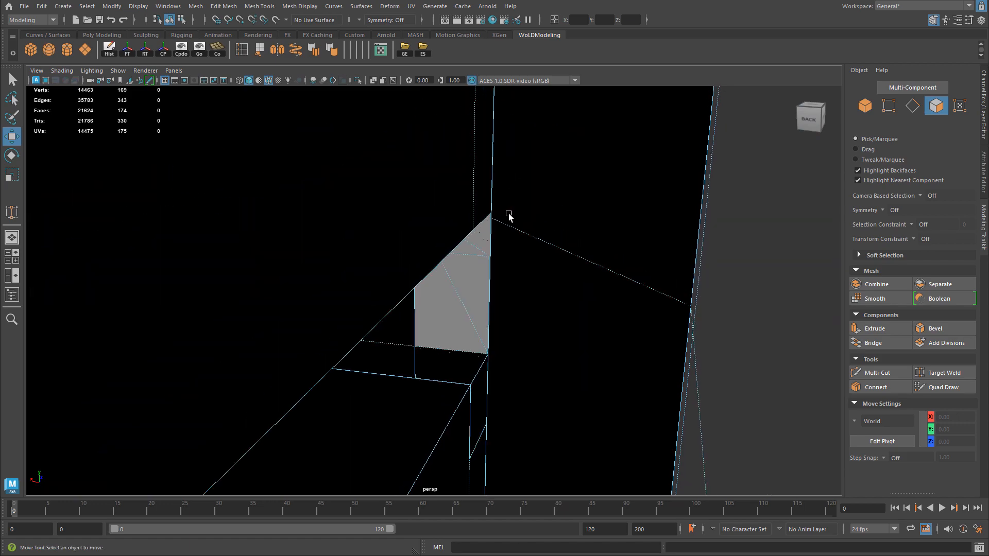
pyautogui.keyDown('alt'); pyautogui.moveTo(512, 207); pyautogui.dragTo(536, 212, button='right'); pyautogui.keyUp('alt')
pyautogui.keyDown('alt'); pyautogui.moveTo(535, 212); pyautogui.dragTo(538, 201); pyautogui.keyUp('alt')
pyautogui.keyDown('alt'); pyautogui.moveTo(537, 201); pyautogui.dragTo(489, 234, button='middle'); pyautogui.keyUp('alt')
pyautogui.click(481, 210)
pyautogui.hotkey('ctrl', 'z')
pyautogui.click(502, 171)
pyautogui.moveTo(502, 171); pyautogui.dragTo(525, 188, button='middle')
pyautogui.hotkey('ctrl', 'z')
pyautogui.keyDown('alt'); pyautogui.moveTo(525, 188); pyautogui.dragTo(586, 265); pyautogui.keyUp('alt')
pyautogui.hotkey('ctrl', 'z')
pyautogui.click(584, 250)
pyautogui.moveTo(586, 266)
pyautogui.mouseDown(button='middle')
pyautogui.moveTo(569, 276)
pyautogui.moveTo(600, 215)
pyautogui.moveTo(546, 263)
pyautogui.moveTo(597, 245)
pyautogui.moveTo(585, 252)
pyautogui.mouseUp(button='middle')
pyautogui.hotkey('ctrl', 'z')
# Step: Try shifting the narrow strip face along the shelf's upper front edge, and undo each shift
pyautogui.keyDown('alt'); pyautogui.moveTo(530, 258); pyautogui.dragTo(518, 257); pyautogui.keyUp('alt')
pyautogui.keyDown('alt'); pyautogui.moveTo(518, 257); pyautogui.dragTo(567, 265, button='right'); pyautogui.keyUp('alt')
pyautogui.keyDown('alt'); pyautogui.moveTo(568, 264); pyautogui.dragTo(526, 227); pyautogui.keyUp('alt')
pyautogui.moveTo(525, 226); pyautogui.dragTo(497, 220, button='middle')
pyautogui.hotkey('ctrl', 'z')
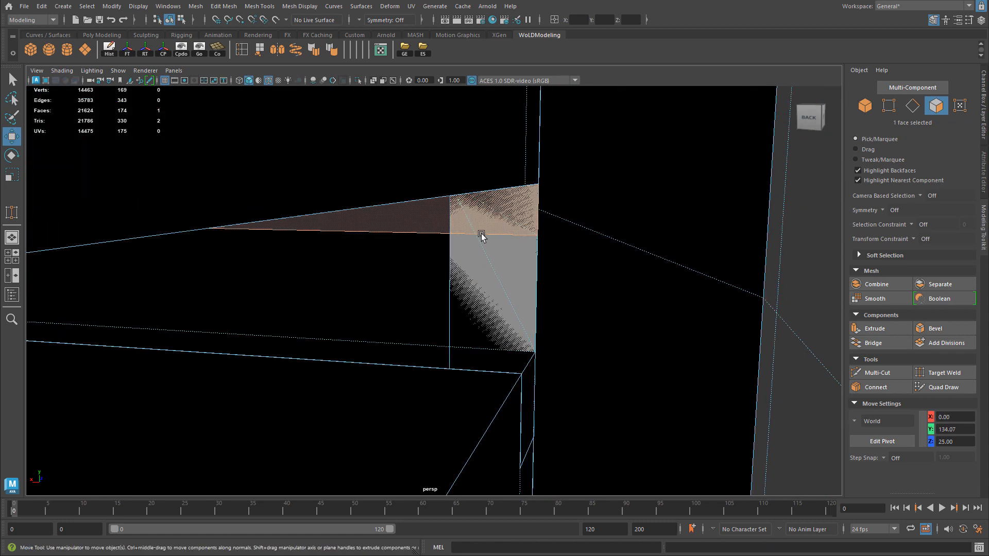
pyautogui.keyDown('alt'); pyautogui.moveTo(459, 231); pyautogui.dragTo(532, 242, button='right'); pyautogui.keyUp('alt')
pyautogui.moveTo(497, 221); pyautogui.dragTo(452, 240, button='middle')
pyautogui.hotkey('ctrl', 'z')
# Step: Frame the shelf's front strip face and examine where the shelves meet the front posts
pyautogui.press('f')
pyautogui.keyDown('alt'); pyautogui.moveTo(489, 252); pyautogui.dragTo(674, 242); pyautogui.keyUp('alt')
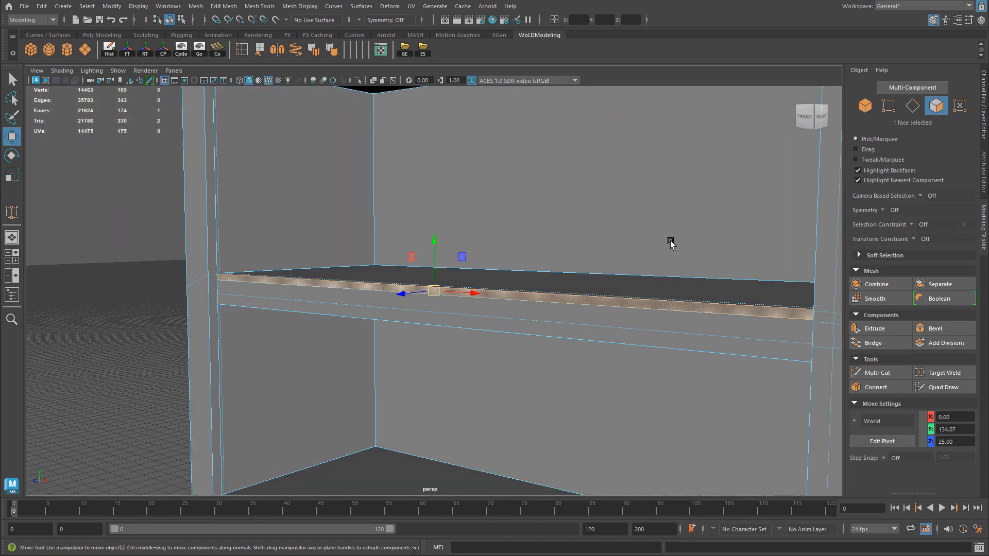
pyautogui.keyDown('alt'); pyautogui.moveTo(237, 241); pyautogui.dragTo(438, 236, button='middle'); pyautogui.keyUp('alt')
pyautogui.keyDown('alt'); pyautogui.moveTo(438, 236); pyautogui.dragTo(541, 227, button='right'); pyautogui.keyUp('alt')
pyautogui.keyDown('alt'); pyautogui.moveTo(252, 248); pyautogui.dragTo(382, 249, button='middle'); pyautogui.keyUp('alt')
pyautogui.keyDown('alt'); pyautogui.moveTo(381, 249); pyautogui.dragTo(470, 245, button='right'); pyautogui.keyUp('alt')
pyautogui.keyDown('alt'); pyautogui.moveTo(470, 245); pyautogui.dragTo(412, 247); pyautogui.keyUp('alt')
pyautogui.keyDown('alt'); pyautogui.moveTo(108, 247); pyautogui.dragTo(183, 206, button='middle'); pyautogui.keyUp('alt')
pyautogui.keyDown('alt'); pyautogui.moveTo(183, 207); pyautogui.dragTo(124, 248, button='right'); pyautogui.keyUp('alt')
pyautogui.keyDown('alt'); pyautogui.moveTo(123, 248); pyautogui.dragTo(84, 329, button='middle'); pyautogui.keyUp('alt')
pyautogui.keyDown('alt'); pyautogui.moveTo(84, 329); pyautogui.dragTo(47, 308, button='right'); pyautogui.keyUp('alt')
pyautogui.keyDown('alt'); pyautogui.moveTo(281, 236); pyautogui.dragTo(311, 271, button='middle'); pyautogui.keyUp('alt')
pyautogui.keyDown('alt'); pyautogui.moveTo(311, 272); pyautogui.dragTo(227, 257, button='right'); pyautogui.keyUp('alt')
pyautogui.keyDown('alt'); pyautogui.moveTo(431, 232); pyautogui.dragTo(427, 275, button='middle'); pyautogui.keyUp('alt')
pyautogui.keyDown('alt'); pyautogui.moveTo(618, 276); pyautogui.dragTo(788, 270, button='right'); pyautogui.keyUp('alt')
# Step: Try moving the narrow strip face along the topmost shelf's front edge, and undo the moves
pyautogui.click(437, 139)
pyautogui.press('f')
pyautogui.keyDown('alt'); pyautogui.moveTo(155, 182); pyautogui.dragTo(257, 181, button='right'); pyautogui.keyUp('alt')
pyautogui.moveTo(434, 290); pyautogui.dragTo(492, 254)
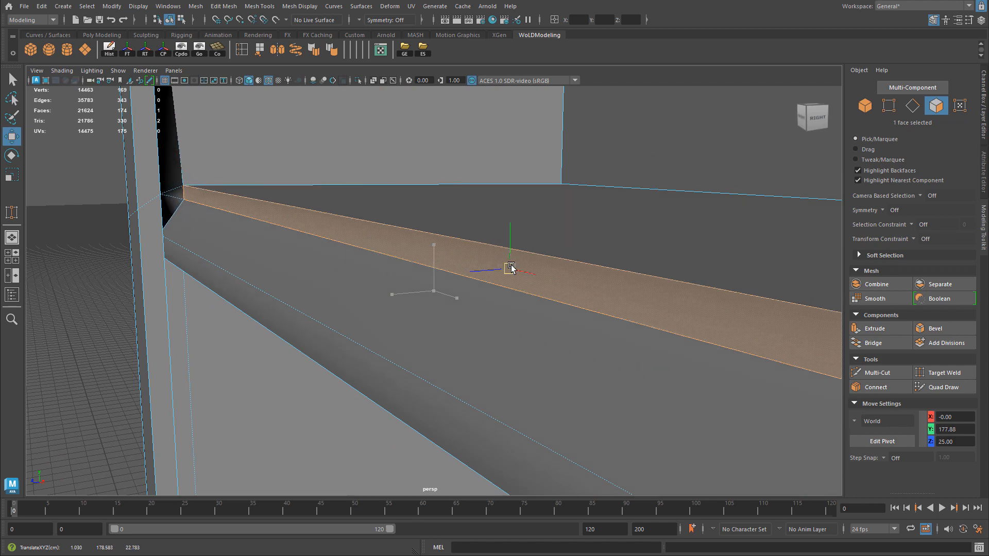
pyautogui.keyDown('alt'); pyautogui.moveTo(349, 291); pyautogui.dragTo(613, 431, button='middle'); pyautogui.keyUp('alt')
pyautogui.hotkey('ctrl', 'z')
pyautogui.keyDown('alt'); pyautogui.moveTo(271, 216); pyautogui.dragTo(191, 222); pyautogui.keyUp('alt')
pyautogui.keyDown('alt'); pyautogui.moveTo(377, 228); pyautogui.dragTo(92, 229, button='middle'); pyautogui.keyUp('alt')
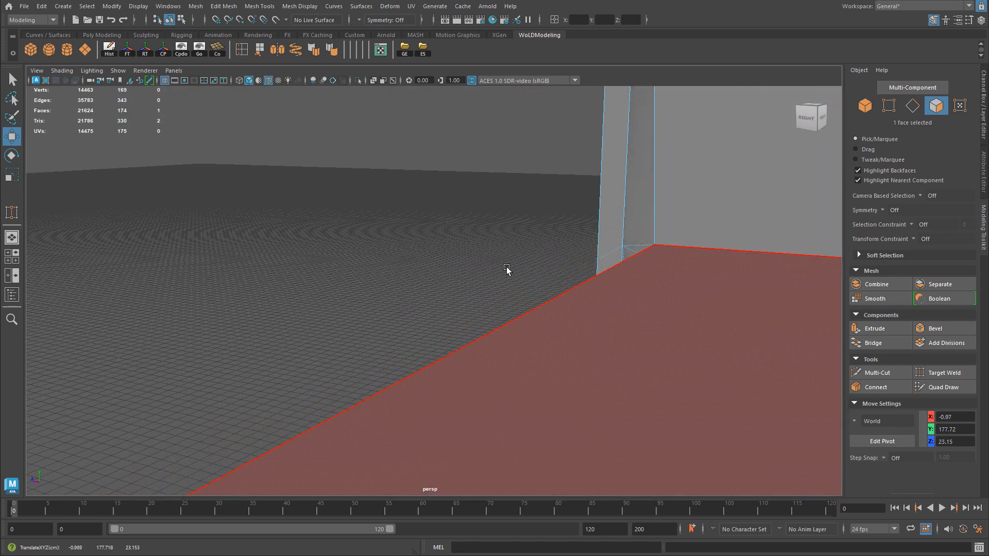
pyautogui.keyDown('alt'); pyautogui.moveTo(531, 274); pyautogui.dragTo(591, 267); pyautogui.keyUp('alt')
pyautogui.keyDown('alt'); pyautogui.moveTo(330, 256); pyautogui.dragTo(459, 276, button='middle'); pyautogui.keyUp('alt')
pyautogui.keyDown('alt'); pyautogui.moveTo(459, 276); pyautogui.dragTo(592, 254, button='right'); pyautogui.keyUp('alt')
pyautogui.hotkey('ctrl', 'z')
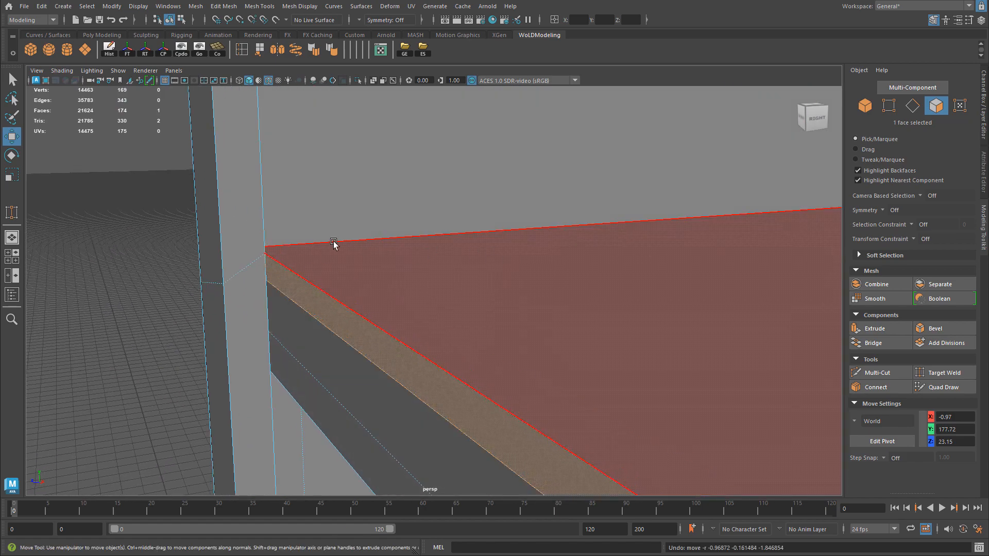
# Step: Try pushing the topmost shelf's upper front face inward to inspect its far end, and undo the changes
pyautogui.keyDown('alt'); pyautogui.moveTo(271, 256); pyautogui.dragTo(201, 255); pyautogui.keyUp('alt')
pyautogui.moveTo(563, 284); pyautogui.dragTo(606, 284, button='middle')
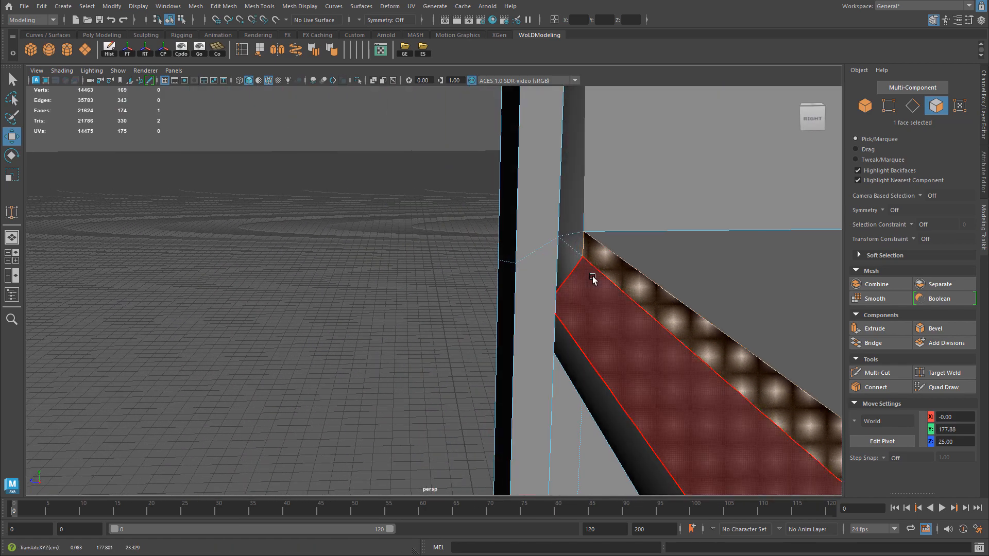
pyautogui.keyDown('alt'); pyautogui.moveTo(603, 249); pyautogui.dragTo(736, 249); pyautogui.keyUp('alt')
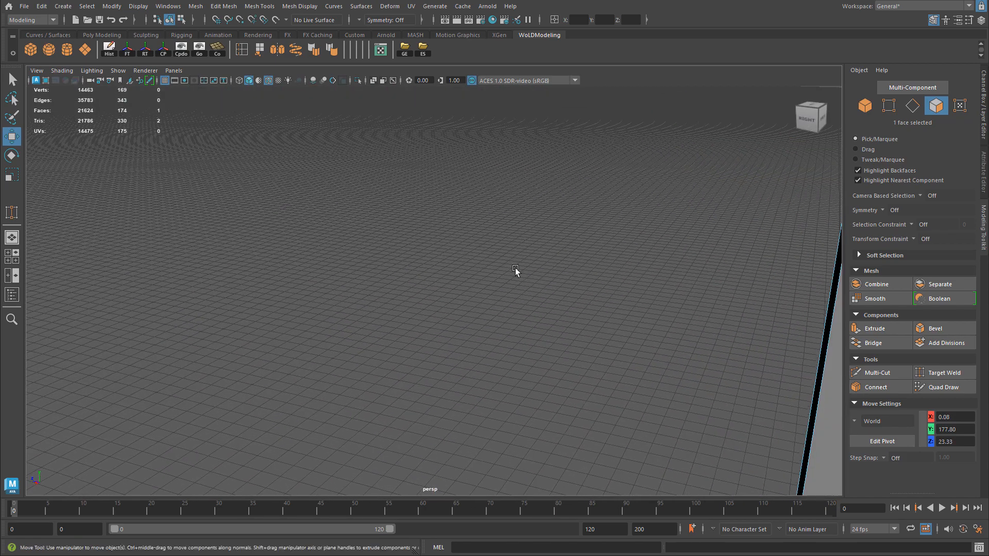
pyautogui.keyDown('alt'); pyautogui.moveTo(620, 250); pyautogui.dragTo(488, 252, button='middle'); pyautogui.keyUp('alt')
pyautogui.keyDown('alt'); pyautogui.moveTo(665, 276); pyautogui.dragTo(568, 281, button='middle'); pyautogui.keyUp('alt')
pyautogui.click(676, 248)
pyautogui.press('f')
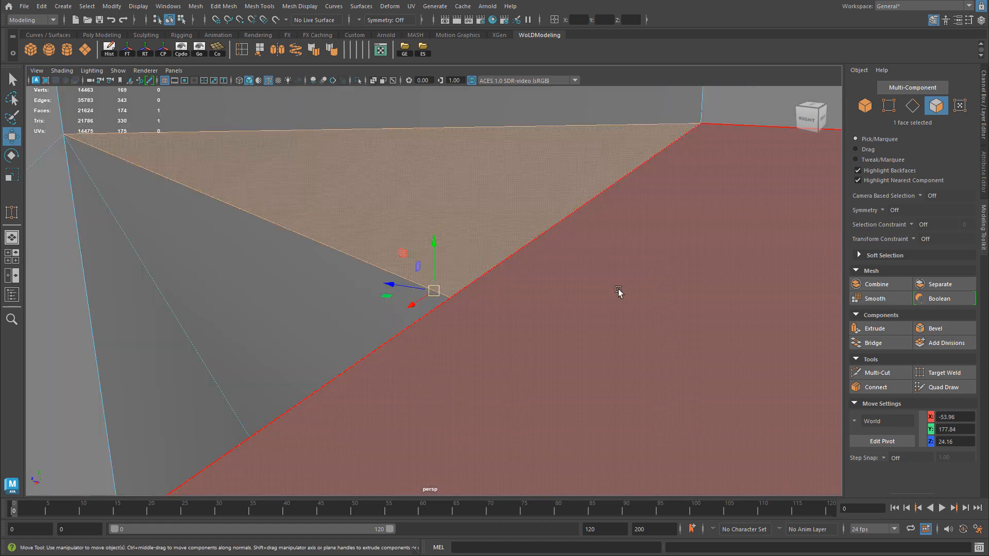
pyautogui.scroll(-6, 566, 245)
pyautogui.keyDown('alt'); pyautogui.moveTo(428, 259); pyautogui.dragTo(360, 252); pyautogui.keyUp('alt')
pyautogui.keyDown('alt'); pyautogui.moveTo(342, 228); pyautogui.dragTo(398, 169, button='middle'); pyautogui.keyUp('alt')
pyautogui.keyDown('alt'); pyautogui.moveTo(400, 171); pyautogui.dragTo(536, 235, button='right'); pyautogui.keyUp('alt')
pyautogui.keyDown('alt'); pyautogui.moveTo(545, 188); pyautogui.dragTo(501, 160); pyautogui.keyUp('alt')
pyautogui.hotkey('ctrl', 'z')
pyautogui.hotkey('ctrl', 'z')
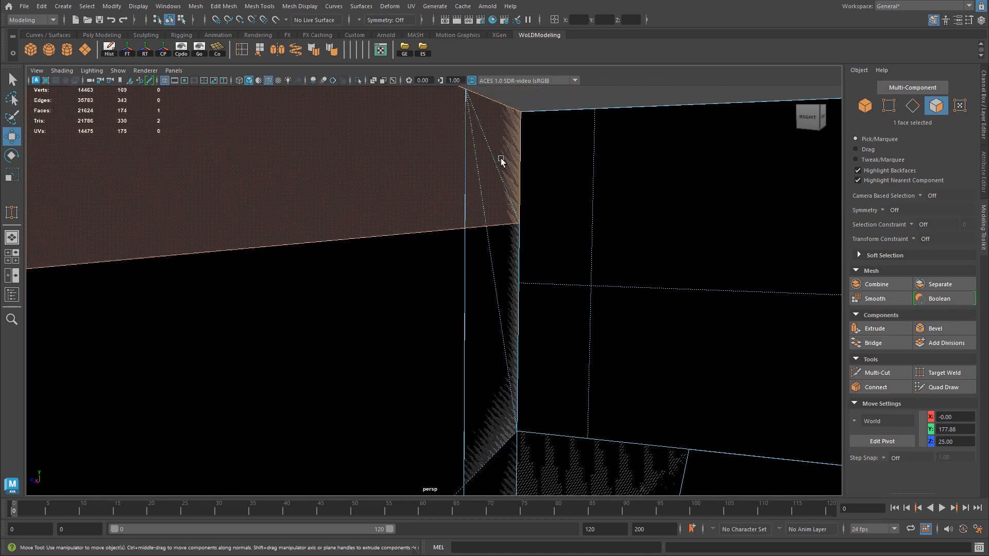
# Step: Try moving the face next to the shelf's front corner, as seen from behind, and undo the move
pyautogui.click(507, 262)
pyautogui.moveTo(507, 263); pyautogui.dragTo(532, 271, button='middle')
pyautogui.hotkey('ctrl', 'z')
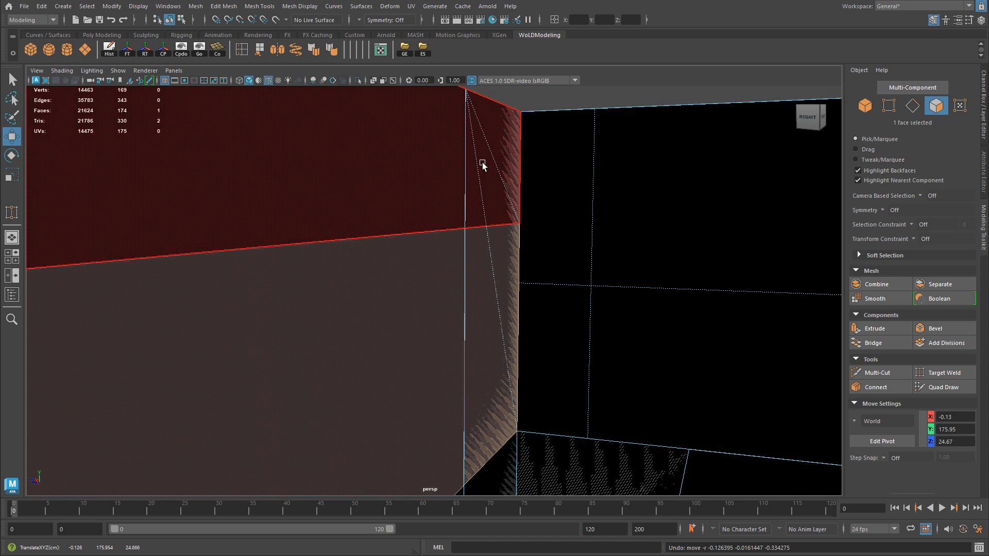
# Step: Select the faces around the shelf's front corner joint one by one to examine how they are divided
pyautogui.click(480, 220)
pyautogui.click(506, 273)
pyautogui.keyDown('alt'); pyautogui.moveTo(584, 344); pyautogui.dragTo(607, 177); pyautogui.keyUp('alt')
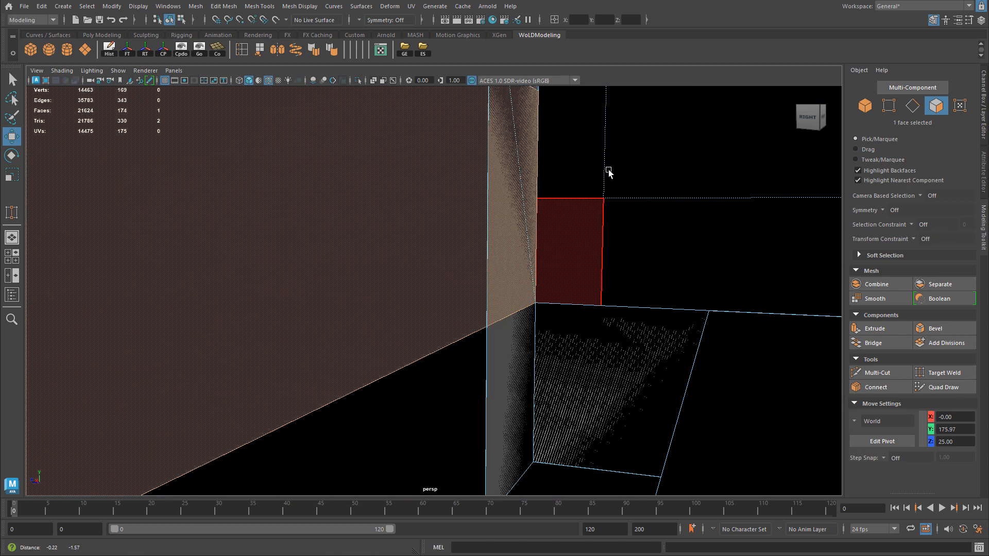
pyautogui.click(519, 321)
pyautogui.scroll(-3, 415, 298)
pyautogui.keyDown('alt'); pyautogui.moveTo(415, 298); pyautogui.dragTo(477, 299); pyautogui.keyUp('alt')
pyautogui.scroll(-2, 470, 289)
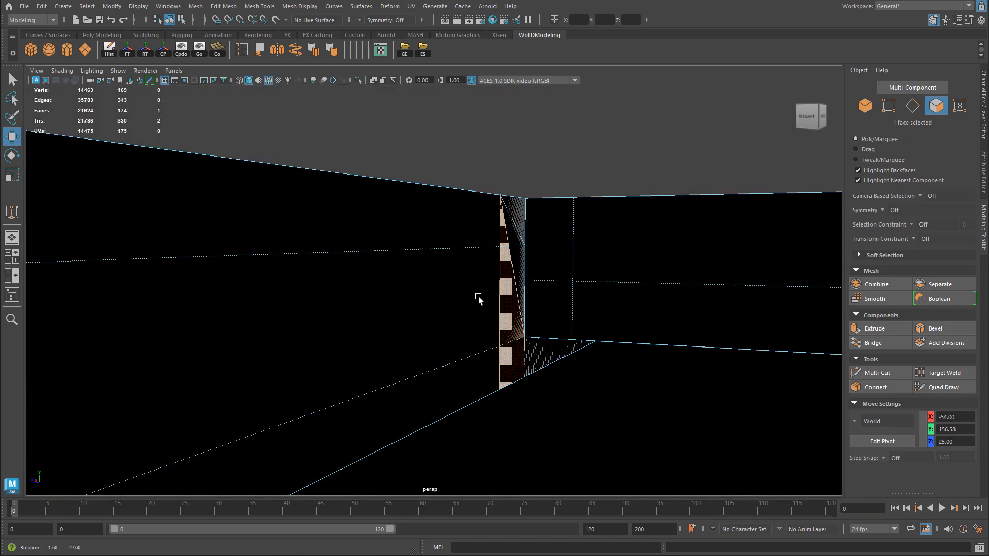
# Step: Switch to vertex selection, try moving the lower corner vertex of the shelf joint, and undo the move
pyautogui.keyDown('alt'); pyautogui.moveTo(537, 283); pyautogui.dragTo(404, 301, button='middle'); pyautogui.keyUp('alt')
pyautogui.keyDown('alt'); pyautogui.moveTo(404, 300); pyautogui.dragTo(486, 387, button='right'); pyautogui.keyUp('alt')
pyautogui.moveTo(428, 285); pyautogui.dragTo(375, 287, button='right')
pyautogui.click(426, 409)
pyautogui.moveTo(428, 408); pyautogui.dragTo(446, 386)
pyautogui.hotkey('ctrl', 'z')
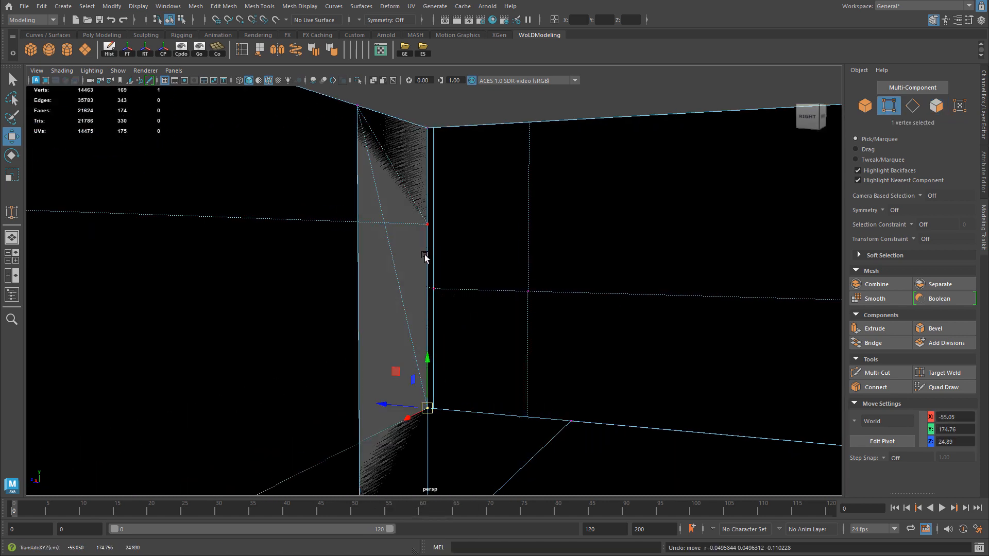
# Step: Try moving the extra vertex on the edge above the joint's lower corner, and undo the moves
pyautogui.click(428, 223)
pyautogui.moveTo(427, 222)
pyautogui.mouseDown()
pyautogui.moveTo(424, 155)
pyautogui.moveTo(444, 227)
pyautogui.mouseUp()
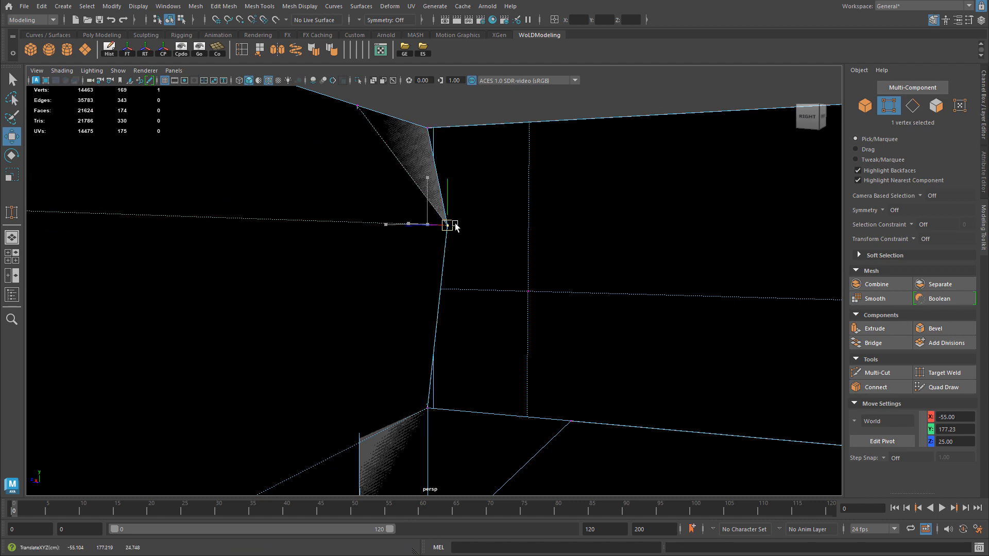
pyautogui.keyDown('alt'); pyautogui.moveTo(385, 256); pyautogui.dragTo(432, 251); pyautogui.keyUp('alt')
pyautogui.moveTo(325, 227); pyautogui.dragTo(468, 119)
pyautogui.press('v')
pyautogui.keyDown('alt'); pyautogui.moveTo(329, 162); pyautogui.dragTo(444, 173); pyautogui.keyUp('alt')
pyautogui.hotkey('ctrl', 'z')
pyautogui.keyDown('alt'); pyautogui.moveTo(452, 208); pyautogui.dragTo(348, 206); pyautogui.keyUp('alt')
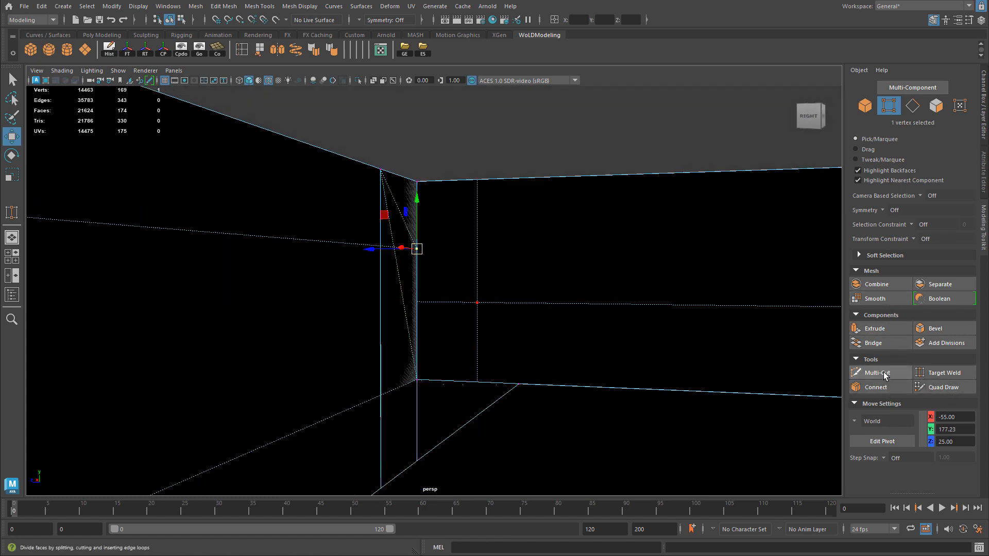
# Step: Weld the two extra vertices at the shelf's front corner joint onto the corner vertices above them with Target Weld
pyautogui.click(939, 373)
pyautogui.moveTo(413, 192); pyautogui.dragTo(418, 191)
pyautogui.keyDown('alt'); pyautogui.moveTo(340, 235); pyautogui.dragTo(316, 237, button='right'); pyautogui.keyUp('alt')
pyautogui.keyDown('alt'); pyautogui.moveTo(316, 237); pyautogui.dragTo(269, 239); pyautogui.keyUp('alt')
pyautogui.keyDown('alt'); pyautogui.moveTo(526, 315); pyautogui.dragTo(590, 345, button='right'); pyautogui.keyUp('alt')
pyautogui.moveTo(480, 290); pyautogui.dragTo(478, 158)
pyautogui.keyDown('alt'); pyautogui.moveTo(578, 274); pyautogui.dragTo(395, 285, button='right'); pyautogui.keyUp('alt')
pyautogui.keyDown('alt'); pyautogui.moveTo(402, 297); pyautogui.dragTo(330, 302); pyautogui.keyUp('alt')
pyautogui.press('w')
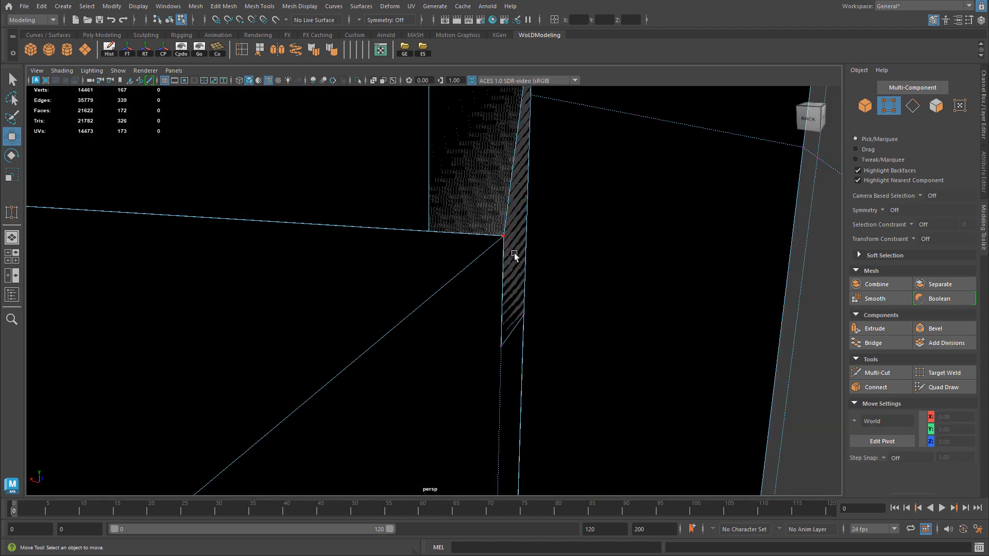
# Step: Switch to face selection, try moving the narrow strip face beside the welded joint, and undo the move
pyautogui.click(514, 252)
pyautogui.moveTo(520, 252); pyautogui.dragTo(519, 280, button='right')
pyautogui.click(518, 280)
pyautogui.moveTo(535, 283); pyautogui.dragTo(524, 284, button='middle')
pyautogui.hotkey('ctrl', 'z')
# Step: Select the strip faces along the front post and examine the inner corner where they meet the shelf
pyautogui.doubleClick(516, 324)
pyautogui.click(512, 332)
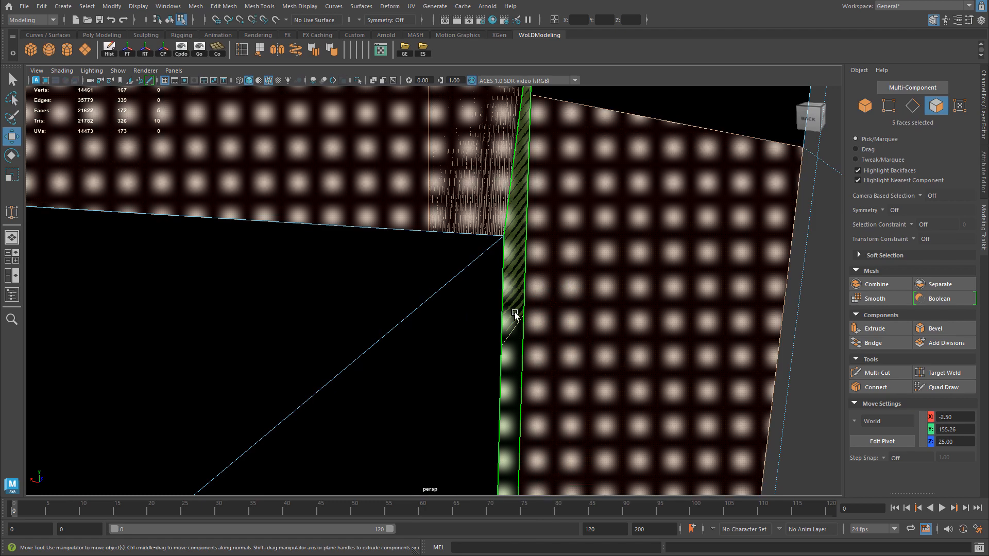
pyautogui.keyDown('alt'); pyautogui.moveTo(514, 304); pyautogui.dragTo(489, 312); pyautogui.keyUp('alt')
pyautogui.keyDown('alt'); pyautogui.moveTo(489, 237); pyautogui.dragTo(509, 274); pyautogui.keyUp('alt')
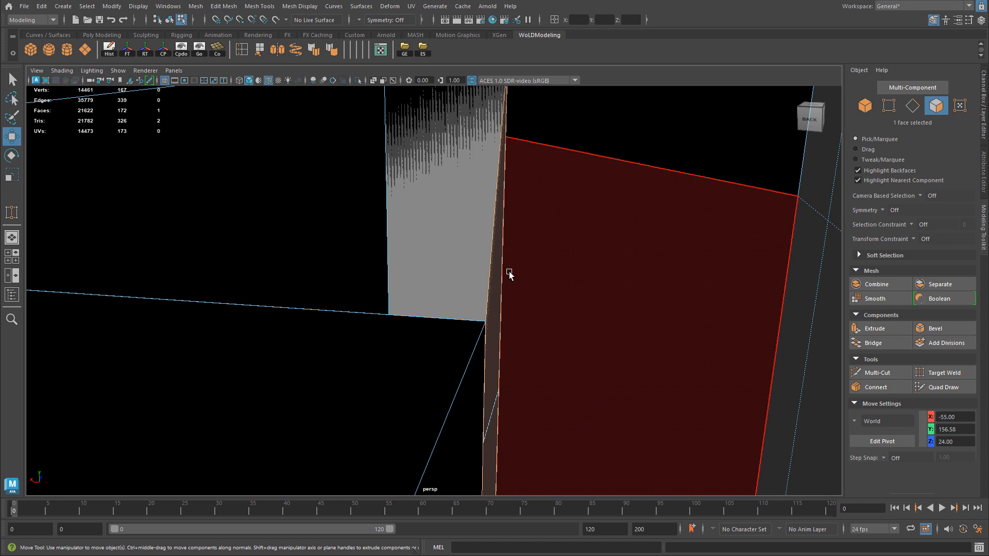
pyautogui.keyDown('alt'); pyautogui.moveTo(509, 274); pyautogui.dragTo(470, 195); pyautogui.keyUp('alt')
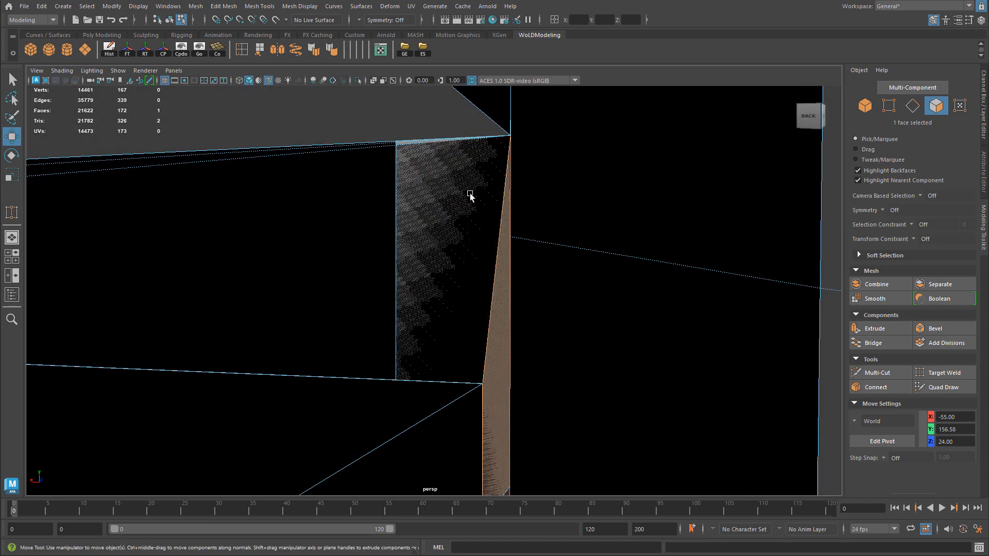
pyautogui.keyDown('alt'); pyautogui.moveTo(541, 183); pyautogui.dragTo(454, 181); pyautogui.keyUp('alt')
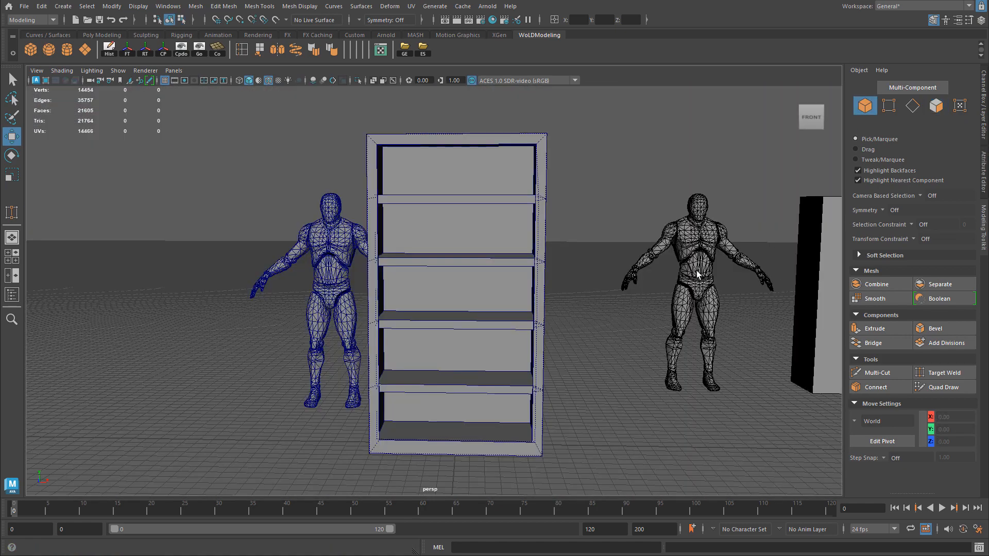
# Step: Examine the joints between the front post and the shelves from the front and the side
pyautogui.keyDown('alt'); pyautogui.moveTo(362, 202); pyautogui.dragTo(736, 229, button='right'); pyautogui.keyUp('alt')
pyautogui.keyDown('alt'); pyautogui.moveTo(288, 211); pyautogui.dragTo(428, 283, button='middle'); pyautogui.keyUp('alt')
pyautogui.keyDown('alt'); pyautogui.moveTo(428, 282); pyautogui.dragTo(633, 231, button='right'); pyautogui.keyUp('alt')
pyautogui.keyDown('alt'); pyautogui.moveTo(633, 232); pyautogui.dragTo(489, 229); pyautogui.keyUp('alt')
pyautogui.keyDown('alt'); pyautogui.moveTo(489, 234); pyautogui.dragTo(203, 292, button='middle'); pyautogui.keyUp('alt')
pyautogui.keyDown('alt'); pyautogui.moveTo(203, 293); pyautogui.dragTo(76, 188); pyautogui.keyUp('alt')
pyautogui.keyDown('alt'); pyautogui.moveTo(75, 187); pyautogui.dragTo(401, 236, button='right'); pyautogui.keyUp('alt')
pyautogui.keyDown('alt'); pyautogui.moveTo(402, 236); pyautogui.dragTo(292, 242, button='middle'); pyautogui.keyUp('alt')
pyautogui.keyDown('alt'); pyautogui.moveTo(292, 227); pyautogui.dragTo(490, 217); pyautogui.keyUp('alt')
pyautogui.keyDown('alt'); pyautogui.moveTo(490, 216); pyautogui.dragTo(301, 248, button='right'); pyautogui.keyUp('alt')
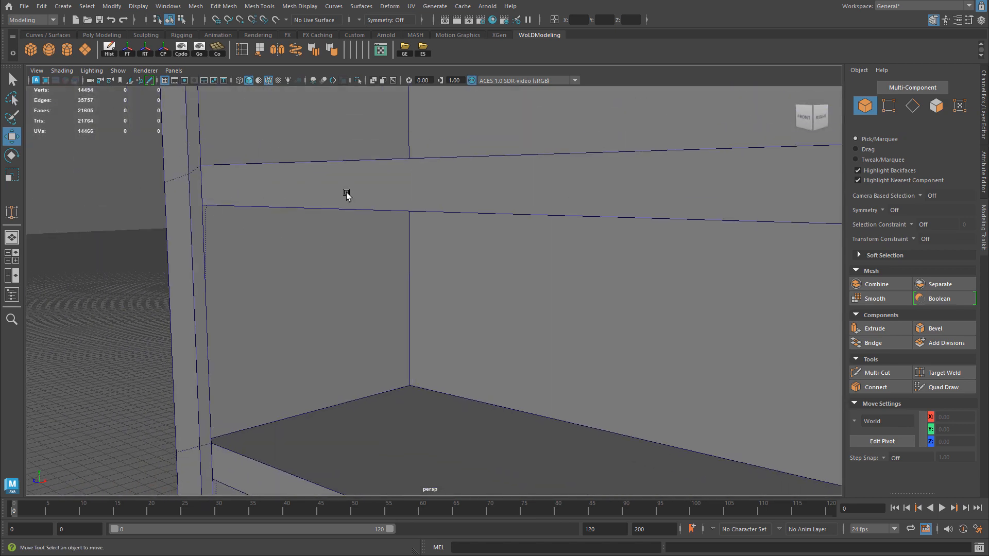
# Step: Inspect the inner corner beneath the shelf for gaps where it meets the front post
pyautogui.keyDown('alt'); pyautogui.moveTo(314, 210); pyautogui.dragTo(228, 199); pyautogui.keyUp('alt')
pyautogui.keyDown('alt'); pyautogui.moveTo(187, 204); pyautogui.dragTo(476, 219, button='right'); pyautogui.keyUp('alt')
pyautogui.keyDown('alt'); pyautogui.moveTo(476, 219); pyautogui.dragTo(457, 273, button='middle'); pyautogui.keyUp('alt')
pyautogui.keyDown('alt'); pyautogui.moveTo(424, 227); pyautogui.dragTo(682, 453, button='middle'); pyautogui.keyUp('alt')
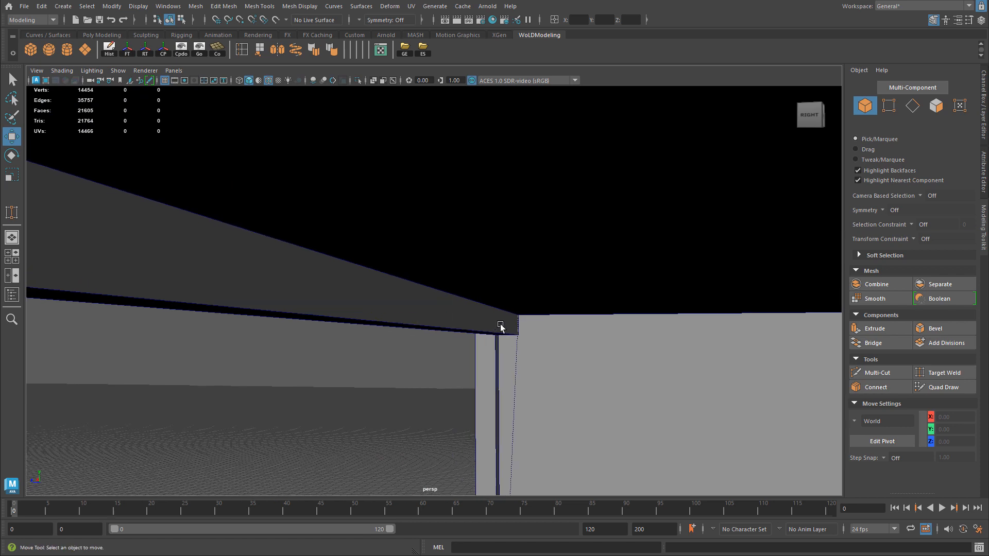
pyautogui.keyDown('alt'); pyautogui.moveTo(512, 326); pyautogui.dragTo(588, 337, button='right'); pyautogui.keyUp('alt')
pyautogui.keyDown('alt'); pyautogui.moveTo(421, 312); pyautogui.dragTo(571, 340, button='right'); pyautogui.keyUp('alt')
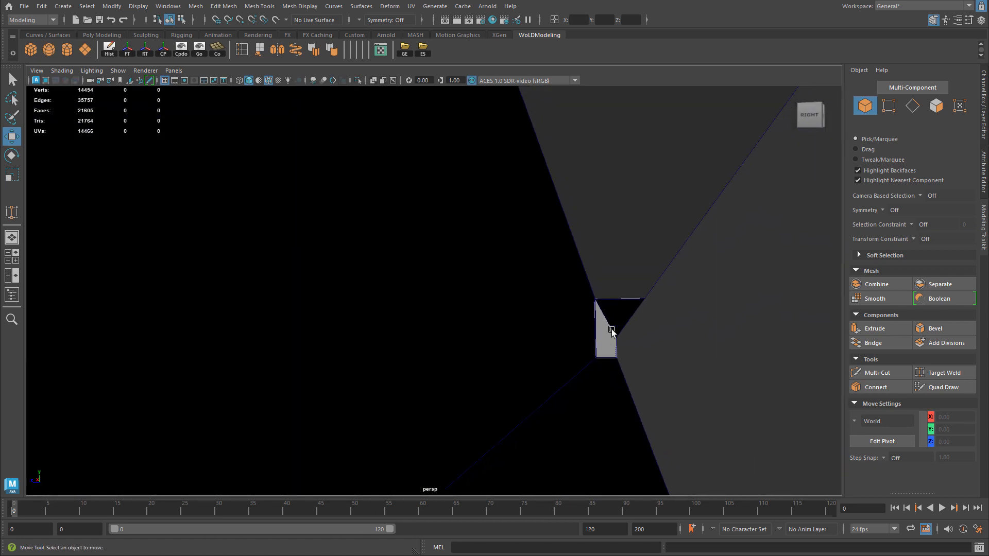
pyautogui.keyDown('alt'); pyautogui.moveTo(643, 388); pyautogui.dragTo(554, 212, button='middle'); pyautogui.keyUp('alt')
pyautogui.keyDown('alt'); pyautogui.moveTo(562, 291); pyautogui.dragTo(544, 301, button='right'); pyautogui.keyUp('alt')
pyautogui.keyDown('alt'); pyautogui.moveTo(543, 301); pyautogui.dragTo(551, 349); pyautogui.keyUp('alt')
pyautogui.keyDown('alt'); pyautogui.moveTo(551, 350); pyautogui.dragTo(510, 98, button='middle'); pyautogui.keyUp('alt')
pyautogui.keyDown('alt'); pyautogui.moveTo(597, 310); pyautogui.dragTo(593, 283, button='right'); pyautogui.keyUp('alt')
pyautogui.keyDown('alt'); pyautogui.moveTo(448, 93); pyautogui.dragTo(437, 127, button='middle'); pyautogui.keyUp('alt')
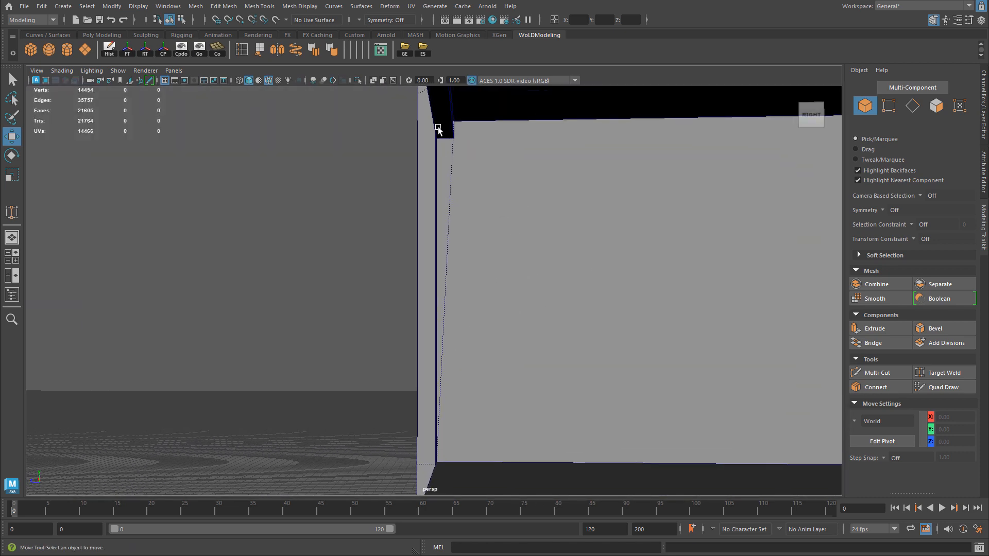
pyautogui.keyDown('alt'); pyautogui.moveTo(470, 207); pyautogui.dragTo(588, 221); pyautogui.keyUp('alt')
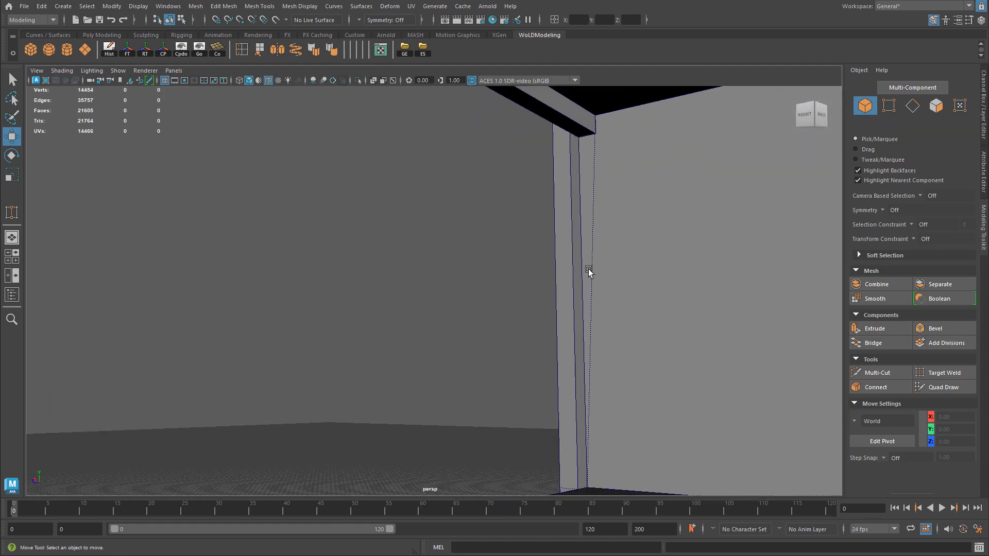
pyautogui.keyDown('alt'); pyautogui.moveTo(609, 330); pyautogui.dragTo(457, 308); pyautogui.keyUp('alt')
# Step: Check the shelf joints on the opposite front post and review the whole bookshelf from the front
pyautogui.scroll(-10, 458, 308)
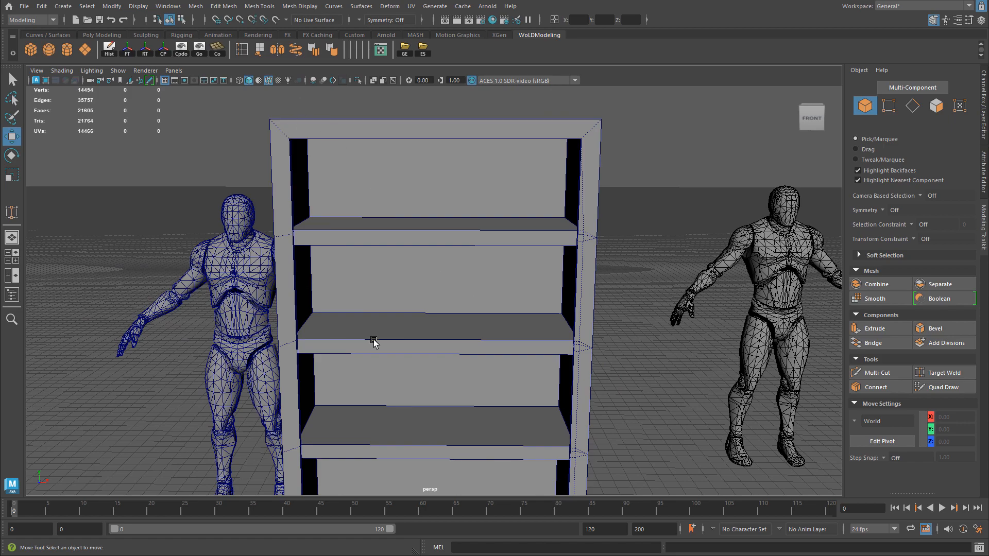
pyautogui.keyDown('alt'); pyautogui.moveTo(347, 330); pyautogui.dragTo(247, 214, button='middle'); pyautogui.keyUp('alt')
pyautogui.keyDown('alt'); pyautogui.moveTo(247, 214); pyautogui.dragTo(530, 166, button='right'); pyautogui.keyUp('alt')
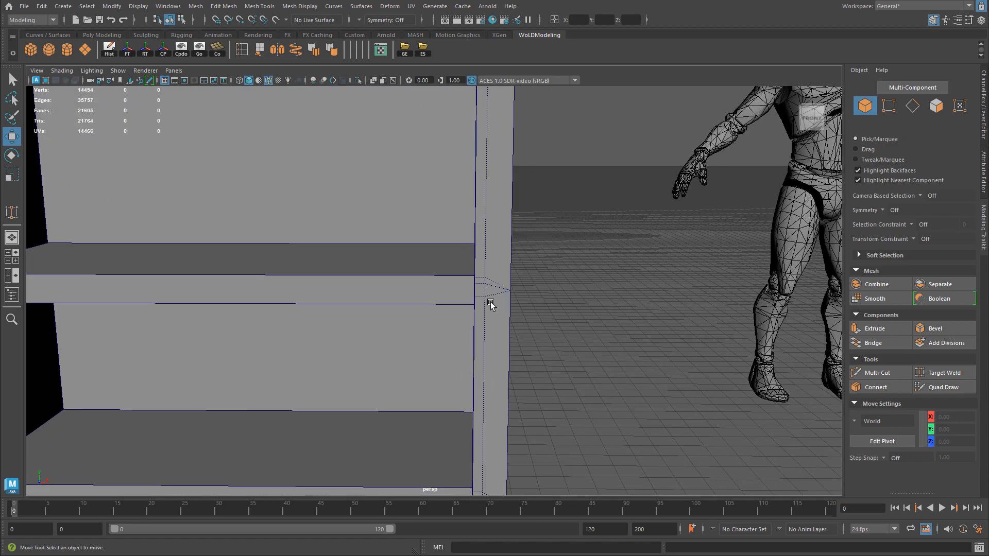
pyautogui.keyDown('alt'); pyautogui.moveTo(392, 236); pyautogui.dragTo(241, 281, button='right'); pyautogui.keyUp('alt')
pyautogui.keyDown('alt'); pyautogui.moveTo(240, 280); pyautogui.dragTo(377, 293); pyautogui.keyUp('alt')
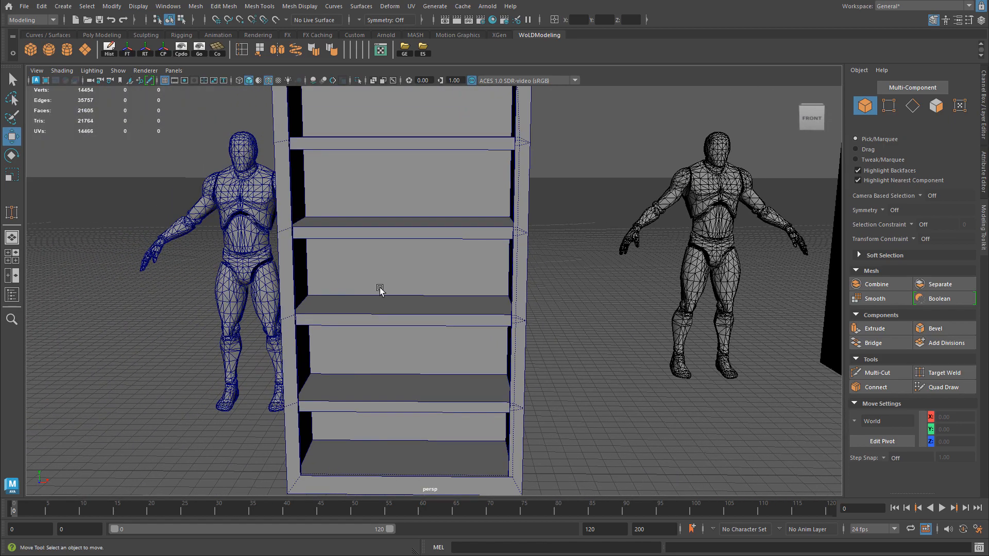
pyautogui.keyDown('alt'); pyautogui.moveTo(378, 294); pyautogui.dragTo(393, 329, button='middle'); pyautogui.keyUp('alt')
pyautogui.keyDown('alt'); pyautogui.moveTo(393, 329); pyautogui.dragTo(491, 322); pyautogui.keyUp('alt')
pyautogui.keyDown('alt'); pyautogui.moveTo(491, 322); pyautogui.dragTo(369, 315, button='right'); pyautogui.keyUp('alt')
pyautogui.keyDown('alt'); pyautogui.moveTo(368, 315); pyautogui.dragTo(406, 323); pyautogui.keyUp('alt')
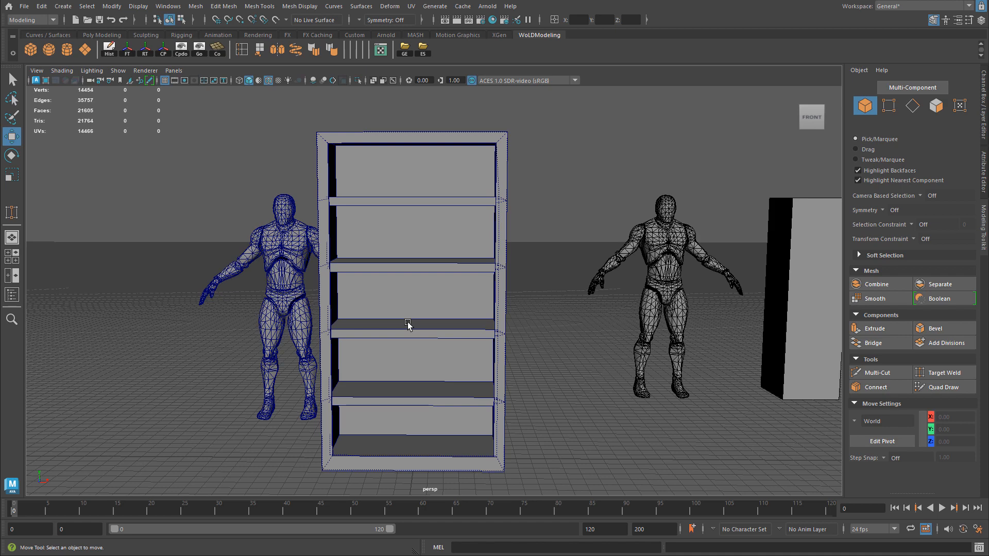
# Step: View the available symmetry options, select the whole bookshelf object and activate the Multi-Cut tool
pyautogui.click(882, 211)
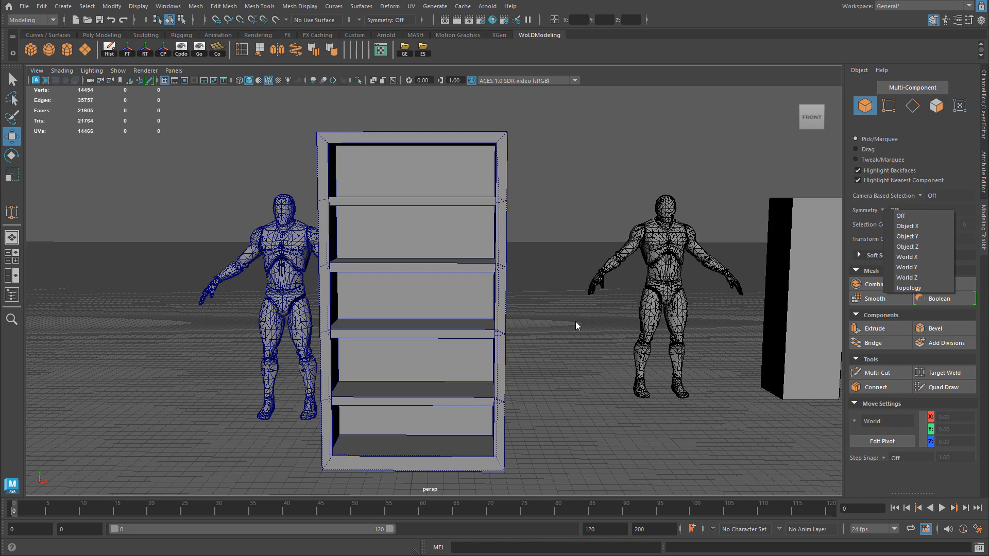
pyautogui.keyDown('alt'); pyautogui.moveTo(545, 278); pyautogui.dragTo(393, 214); pyautogui.keyUp('alt')
pyautogui.click(418, 201)
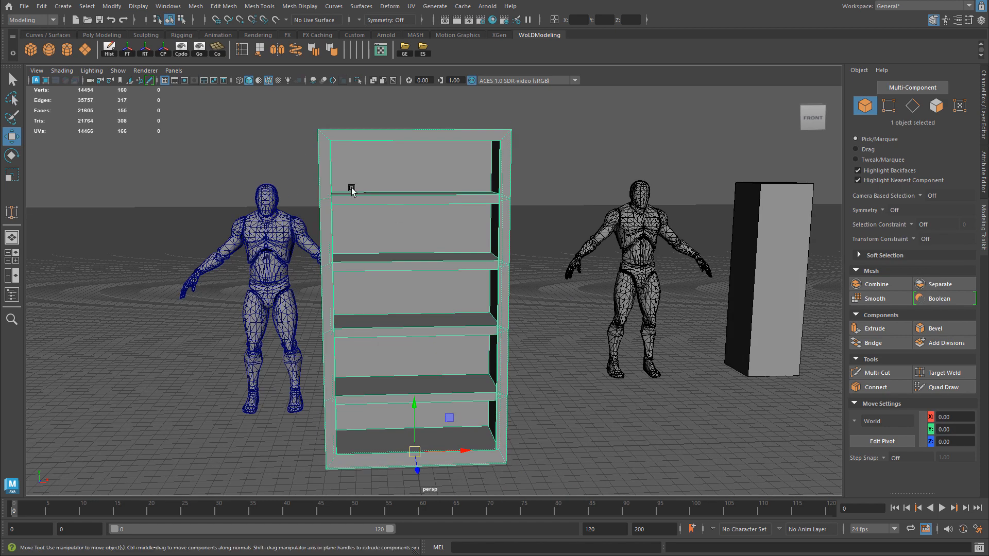
pyautogui.keyDown('alt'); pyautogui.moveTo(357, 384); pyautogui.dragTo(410, 319); pyautogui.keyUp('alt')
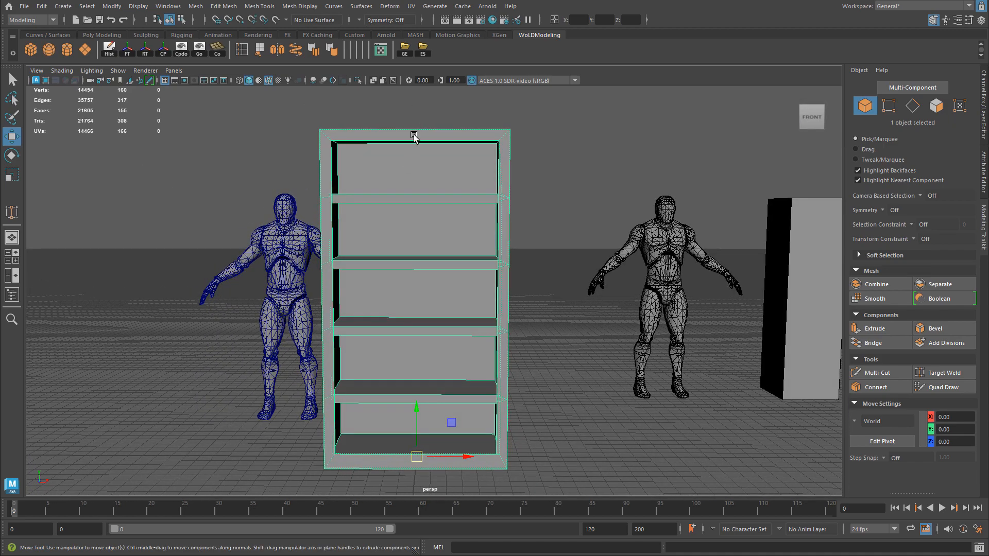
pyautogui.keyDown('alt'); pyautogui.moveTo(425, 416); pyautogui.dragTo(422, 467); pyautogui.keyUp('alt')
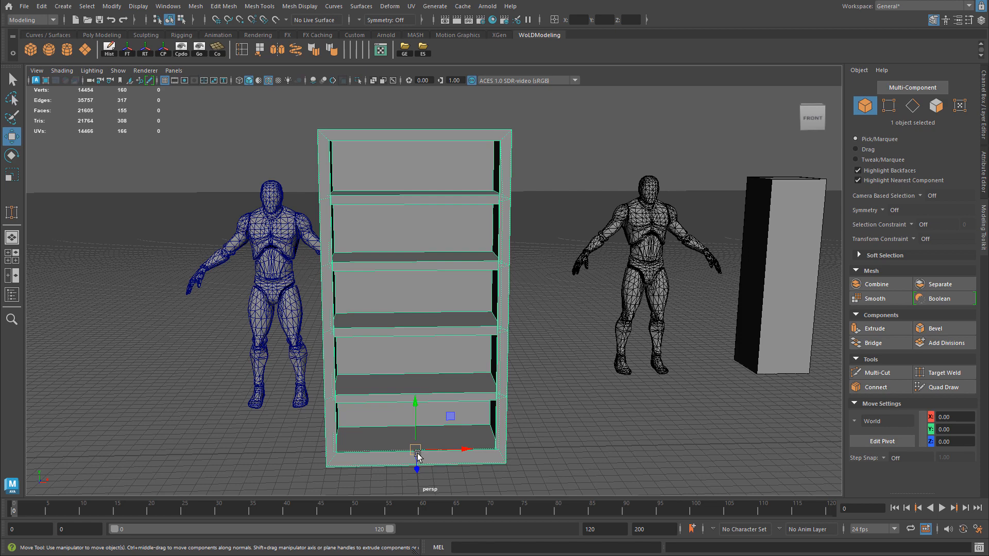
pyautogui.keyDown('alt'); pyautogui.moveTo(499, 402); pyautogui.dragTo(504, 390, button='middle'); pyautogui.keyUp('alt')
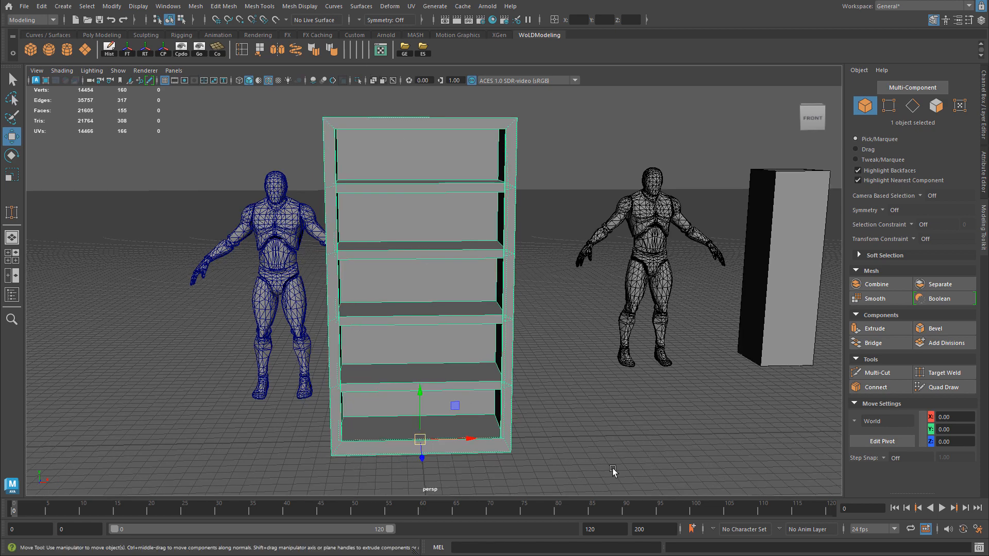
pyautogui.keyDown('alt'); pyautogui.moveTo(451, 363); pyautogui.dragTo(448, 365); pyautogui.keyUp('alt')
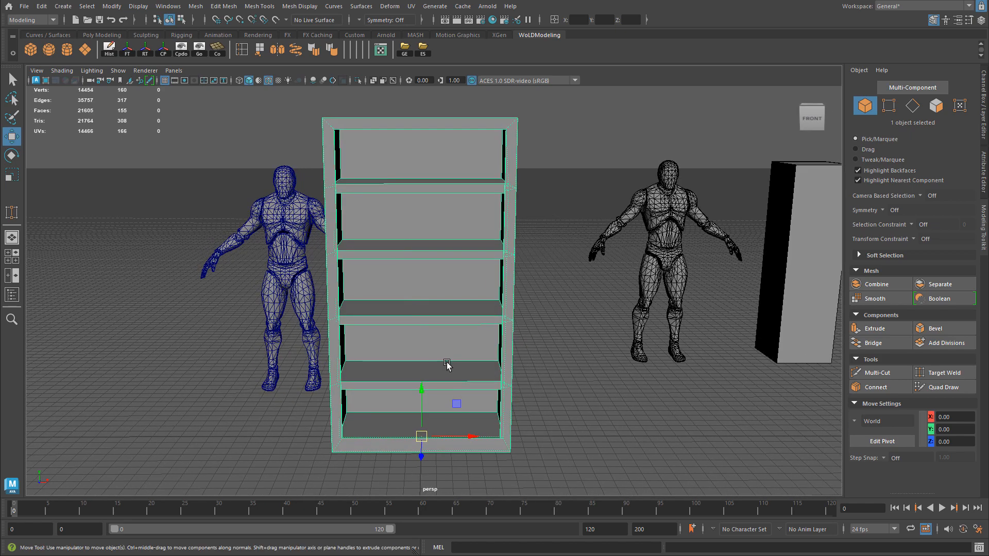
pyautogui.keyDown('alt'); pyautogui.moveTo(455, 251); pyautogui.dragTo(453, 241); pyautogui.keyUp('alt')
pyautogui.click(877, 373)
# Step: Try Multi-Cut edge loops down the middle of the bookshelf and across a single shelf, and cancel them
pyautogui.click(429, 364)
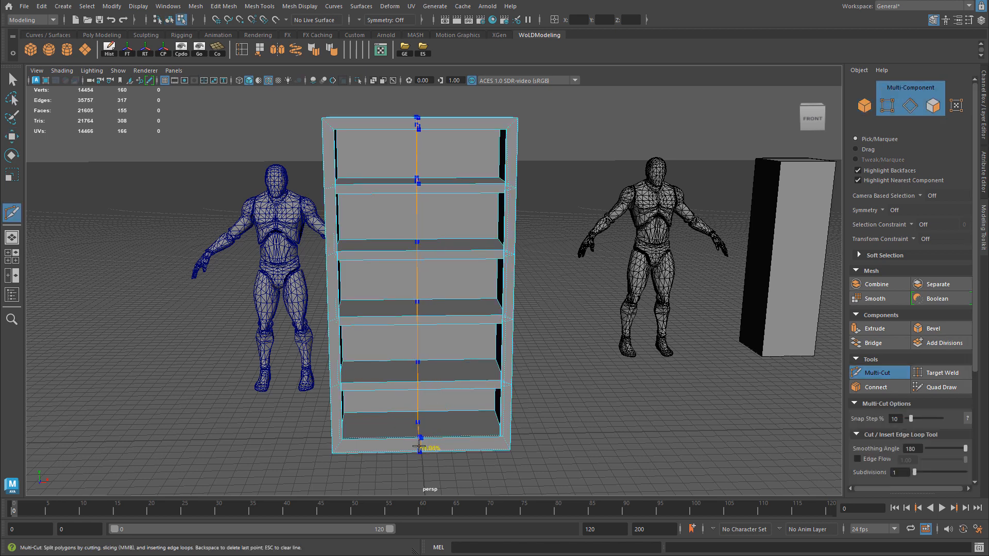
pyautogui.keyDown('alt'); pyautogui.moveTo(397, 280); pyautogui.dragTo(442, 172); pyautogui.keyUp('alt')
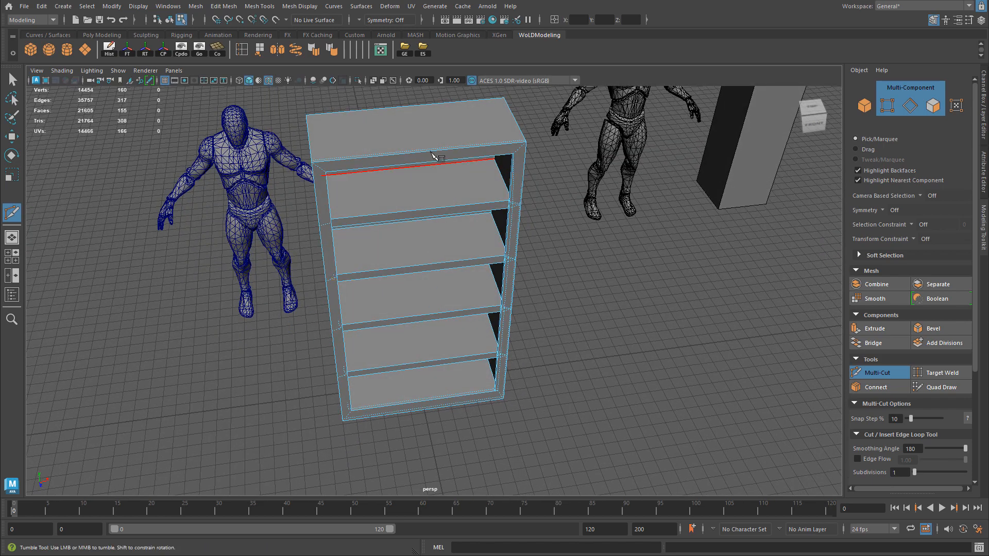
pyautogui.keyDown('alt'); pyautogui.moveTo(474, 424); pyautogui.dragTo(466, 364); pyautogui.keyUp('alt')
pyautogui.keyDown('alt'); pyautogui.moveTo(465, 308); pyautogui.dragTo(437, 336); pyautogui.keyUp('alt')
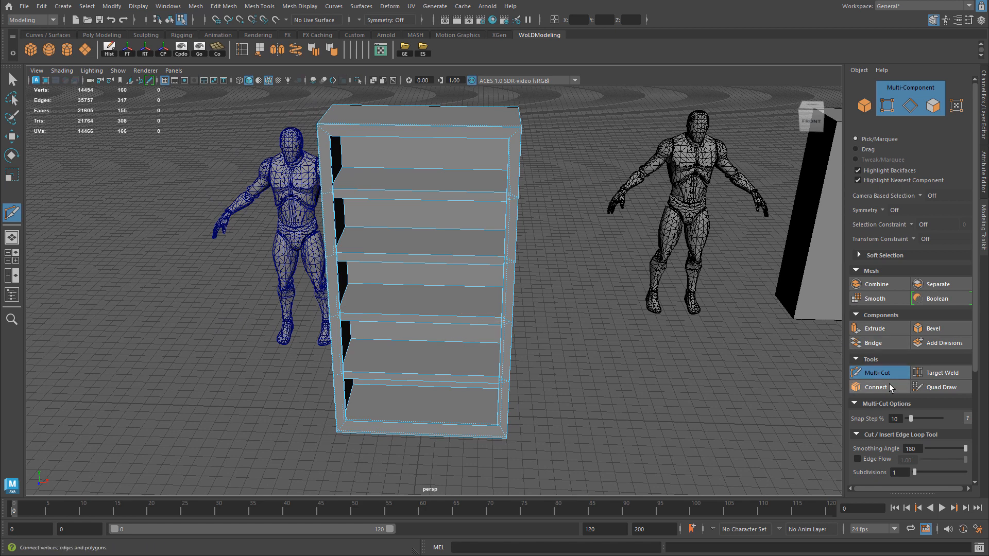
pyautogui.click(501, 343)
pyautogui.press('Escape')
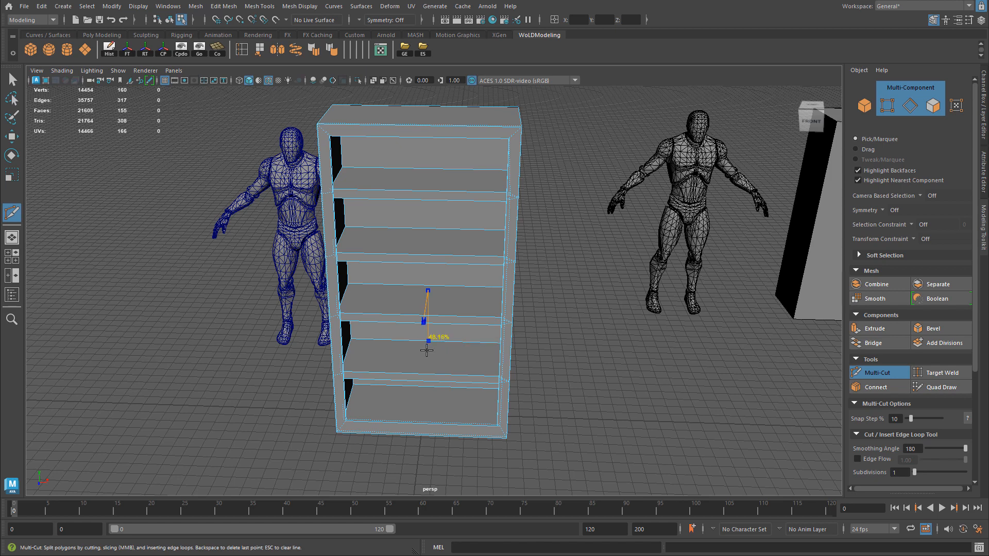
# Step: Slice the whole bookshelf vertically through its middle with Multi-Cut in the top view
pyautogui.press('space')
pyautogui.press('space')
pyautogui.keyDown('alt'); pyautogui.moveTo(612, 258); pyautogui.dragTo(554, 342, button='right'); pyautogui.keyUp('alt')
pyautogui.keyDown('alt'); pyautogui.moveTo(470, 253); pyautogui.dragTo(484, 196, button='middle'); pyautogui.keyUp('alt')
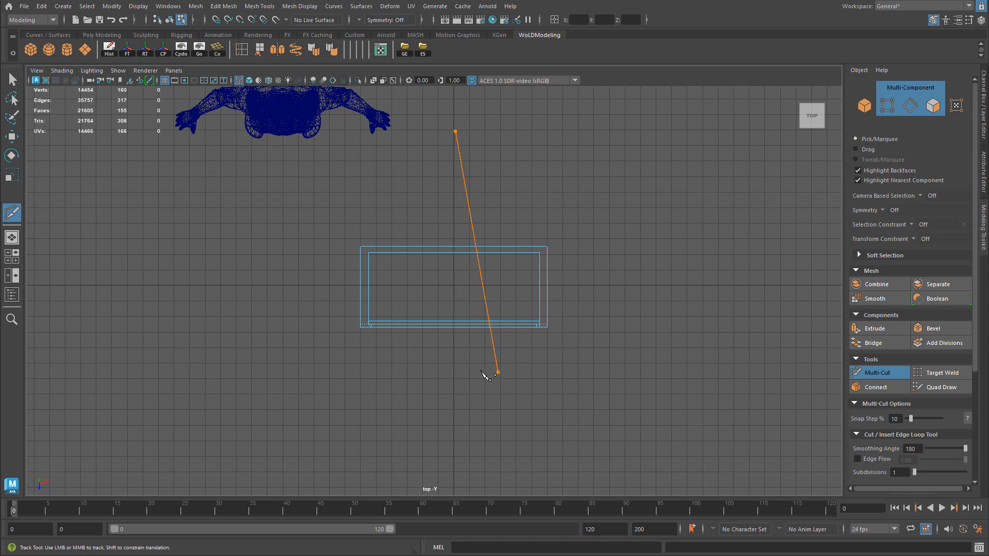
pyautogui.click(460, 428)
pyautogui.press('space')
pyautogui.press('space')
pyautogui.keyDown('alt'); pyautogui.moveTo(476, 295); pyautogui.dragTo(453, 287); pyautogui.keyUp('alt')
# Step: Select the vertices along the new centre cut in the top view and move them to X 0.00
pyautogui.press('space')
pyautogui.press('space')
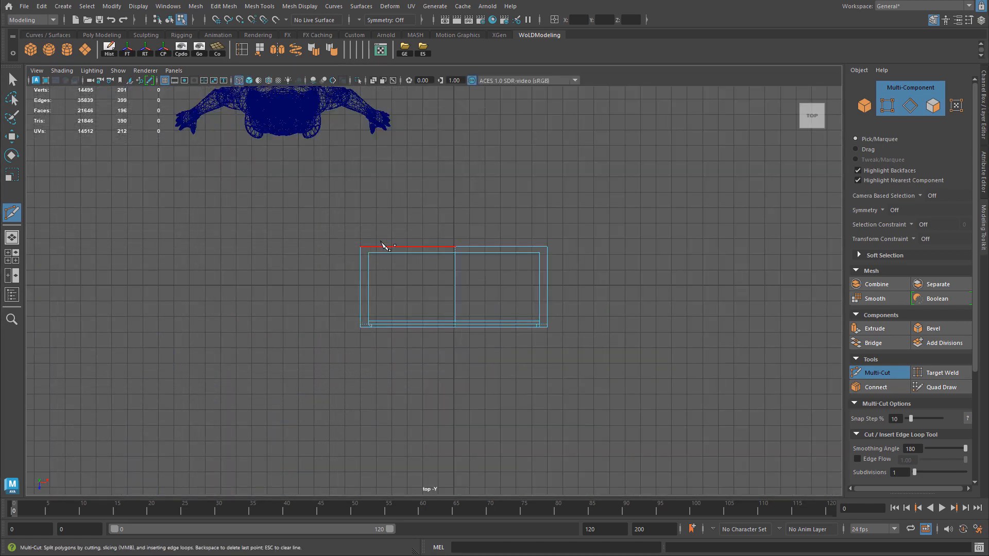
pyautogui.press('w')
pyautogui.moveTo(427, 270); pyautogui.dragTo(420, 270, button='right')
pyautogui.moveTo(429, 210); pyautogui.dragTo(471, 357)
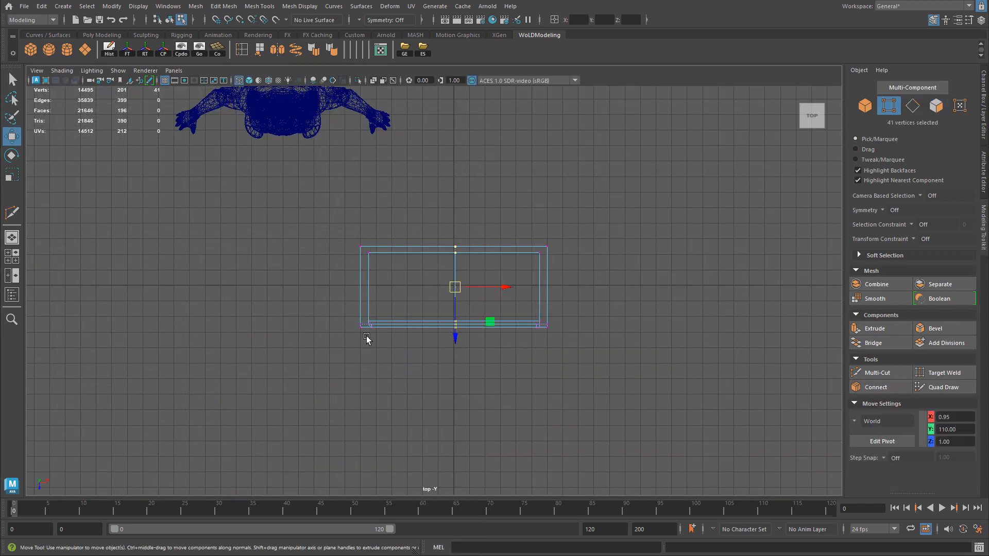
pyautogui.keyDown('alt'); pyautogui.moveTo(448, 364); pyautogui.dragTo(644, 325, button='right'); pyautogui.keyUp('alt')
pyautogui.keyDown('alt'); pyautogui.moveTo(644, 324); pyautogui.dragTo(612, 347, button='middle'); pyautogui.keyUp('alt')
pyautogui.keyDown('alt'); pyautogui.moveTo(456, 310); pyautogui.dragTo(544, 304, button='right'); pyautogui.keyUp('alt')
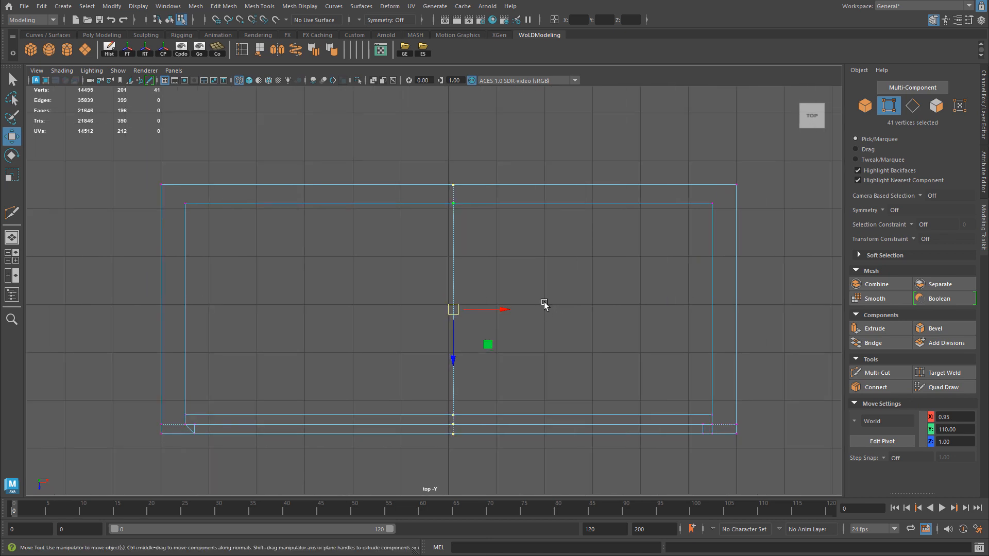
pyautogui.moveTo(461, 309); pyautogui.dragTo(441, 312)
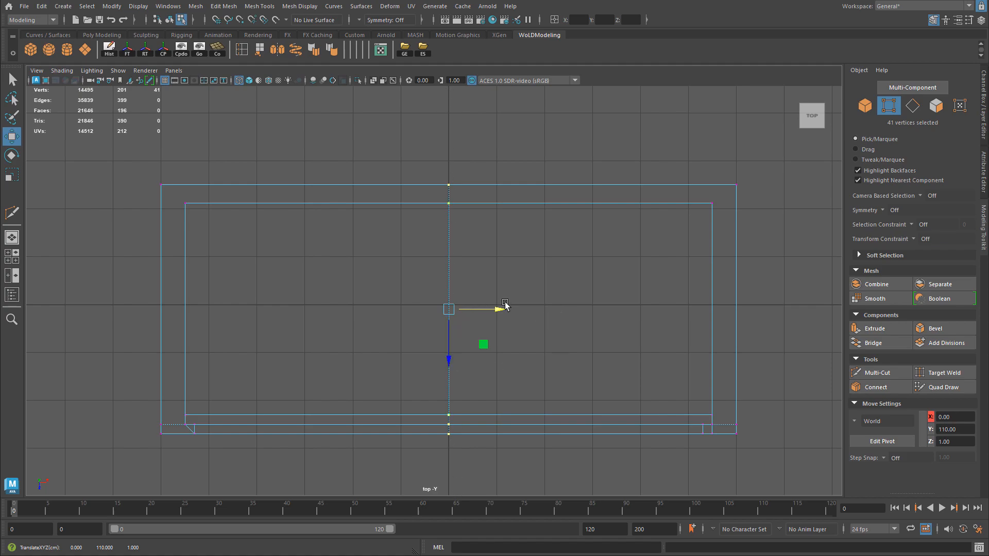
# Step: Select all faces of the bookshelf half on the positive X side of the centre cut and delete them
pyautogui.press('space')
pyautogui.press('space')
pyautogui.keyDown('alt'); pyautogui.moveTo(675, 276); pyautogui.dragTo(566, 252); pyautogui.keyUp('alt')
pyautogui.keyDown('alt'); pyautogui.moveTo(567, 253); pyautogui.dragTo(475, 247, button='right'); pyautogui.keyUp('alt')
pyautogui.moveTo(447, 126); pyautogui.dragTo(587, 441)
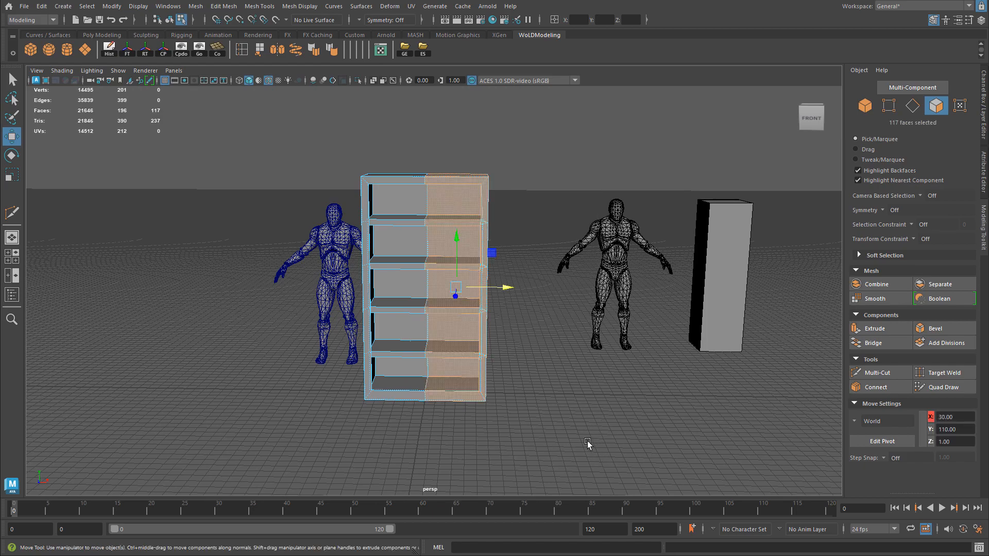
pyautogui.press('Delete')
# Step: Return to object selection and inspect the open cut side and the pivot at the base of the half bookshelf
pyautogui.keyDown('alt'); pyautogui.moveTo(385, 303); pyautogui.dragTo(384, 255); pyautogui.keyUp('alt')
pyautogui.moveTo(384, 254); pyautogui.dragTo(427, 242, button='right')
pyautogui.keyDown('alt'); pyautogui.moveTo(430, 244); pyautogui.dragTo(361, 246); pyautogui.keyUp('alt')
pyautogui.keyDown('alt'); pyautogui.moveTo(327, 283); pyautogui.dragTo(328, 220, button='middle'); pyautogui.keyUp('alt')
pyautogui.keyDown('alt'); pyautogui.moveTo(328, 220); pyautogui.dragTo(642, 311, button='right'); pyautogui.keyUp('alt')
pyautogui.keyDown('alt'); pyautogui.moveTo(642, 311); pyautogui.dragTo(496, 304, button='middle'); pyautogui.keyUp('alt')
pyautogui.keyDown('alt'); pyautogui.moveTo(496, 304); pyautogui.dragTo(639, 311, button='right'); pyautogui.keyUp('alt')
pyautogui.keyDown('alt'); pyautogui.moveTo(396, 308); pyautogui.dragTo(415, 300); pyautogui.keyUp('alt')
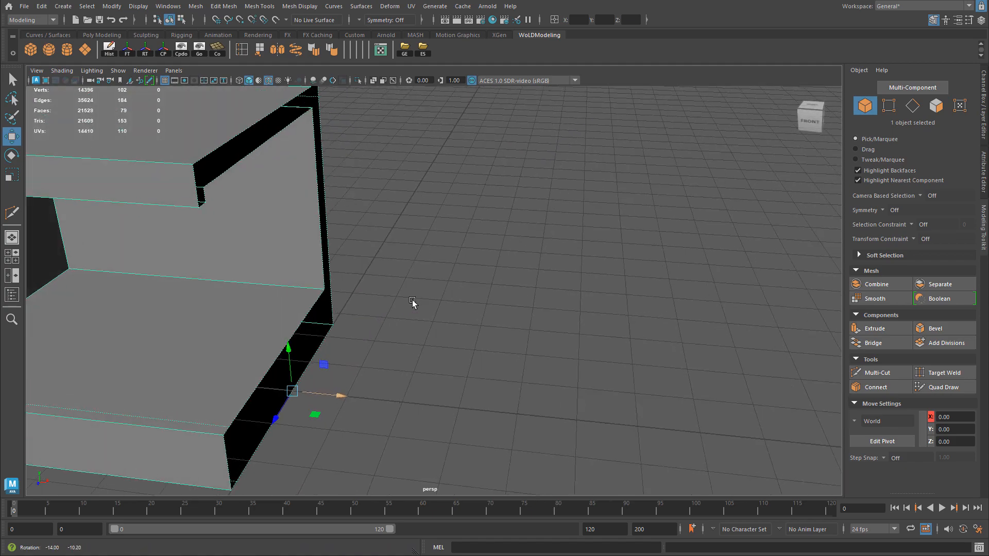
pyautogui.keyDown('alt'); pyautogui.moveTo(320, 394); pyautogui.dragTo(470, 390); pyautogui.keyUp('alt')
pyautogui.keyDown('alt'); pyautogui.moveTo(470, 391); pyautogui.dragTo(319, 327, button='right'); pyautogui.keyUp('alt')
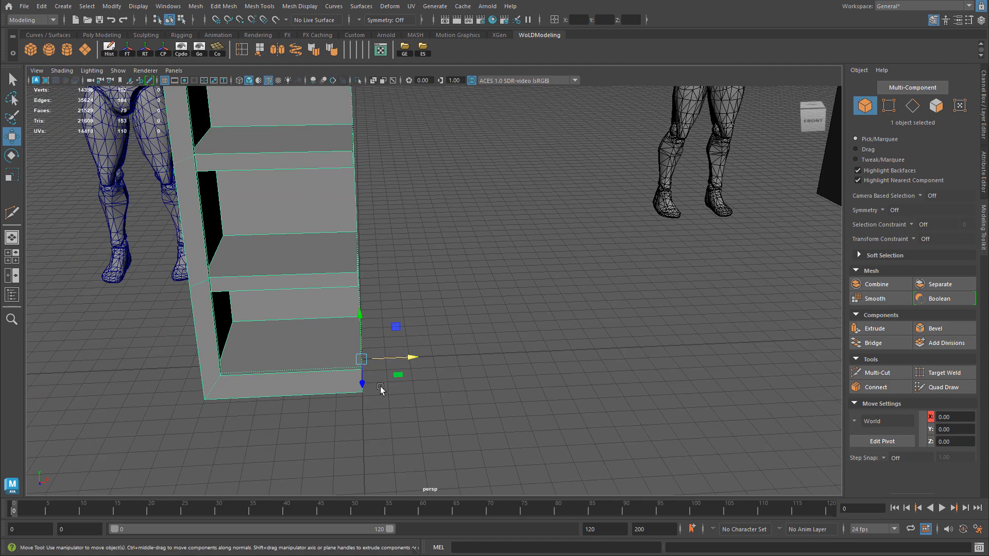
# Step: Review the remaining bookshelf half and its centre pivot from below, above and the front
pyautogui.keyDown('alt'); pyautogui.moveTo(377, 376); pyautogui.dragTo(378, 325); pyautogui.keyUp('alt')
pyautogui.keyDown('alt'); pyautogui.moveTo(377, 324); pyautogui.dragTo(349, 384, button='right'); pyautogui.keyUp('alt')
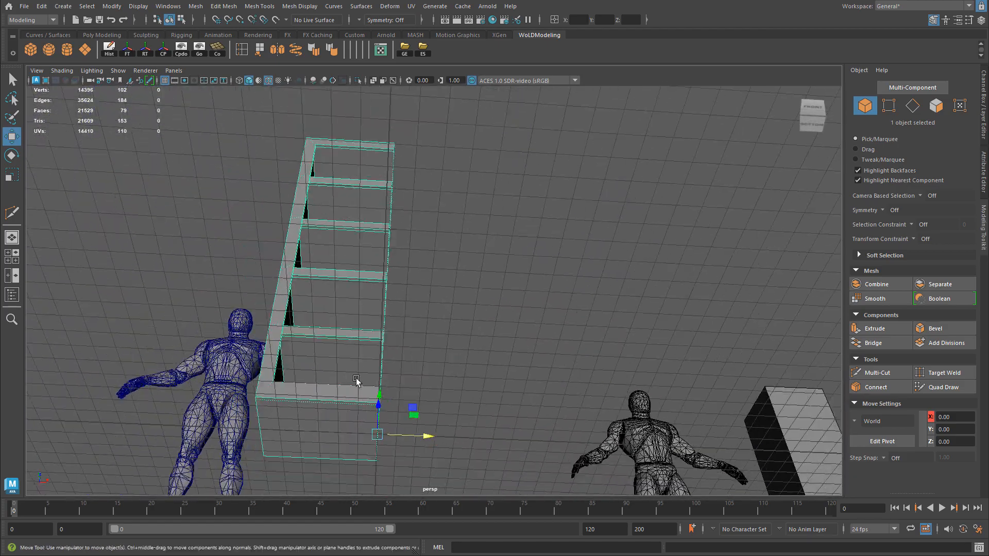
pyautogui.keyDown('alt'); pyautogui.moveTo(349, 384); pyautogui.dragTo(354, 350, button='middle'); pyautogui.keyUp('alt')
pyautogui.keyDown('alt'); pyautogui.moveTo(407, 281); pyautogui.dragTo(409, 402); pyautogui.keyUp('alt')
pyautogui.keyDown('alt'); pyautogui.moveTo(539, 318); pyautogui.dragTo(437, 289, button='right'); pyautogui.keyUp('alt')
pyautogui.keyDown('alt'); pyautogui.moveTo(437, 288); pyautogui.dragTo(438, 400, button='middle'); pyautogui.keyUp('alt')
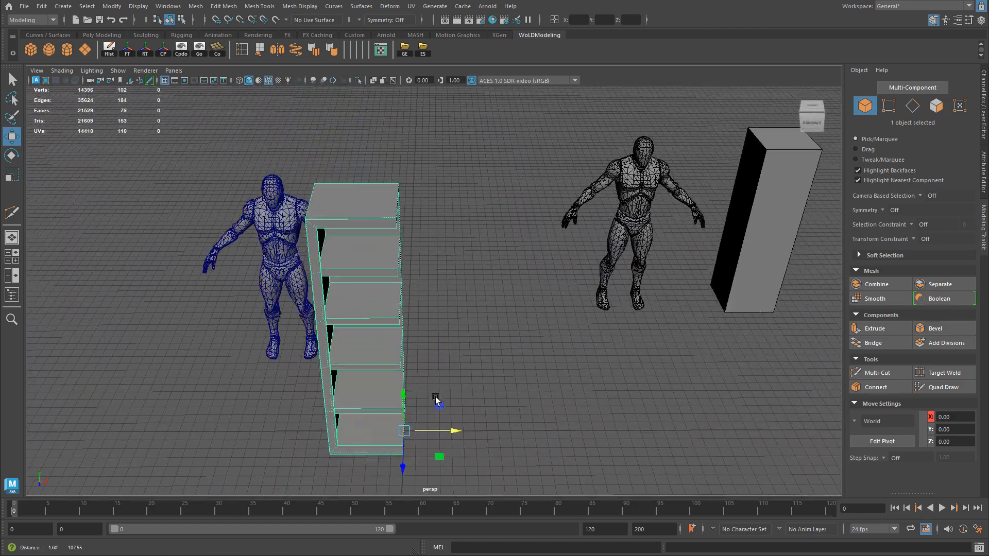
pyautogui.keyDown('alt'); pyautogui.moveTo(438, 399); pyautogui.dragTo(437, 320); pyautogui.keyUp('alt')
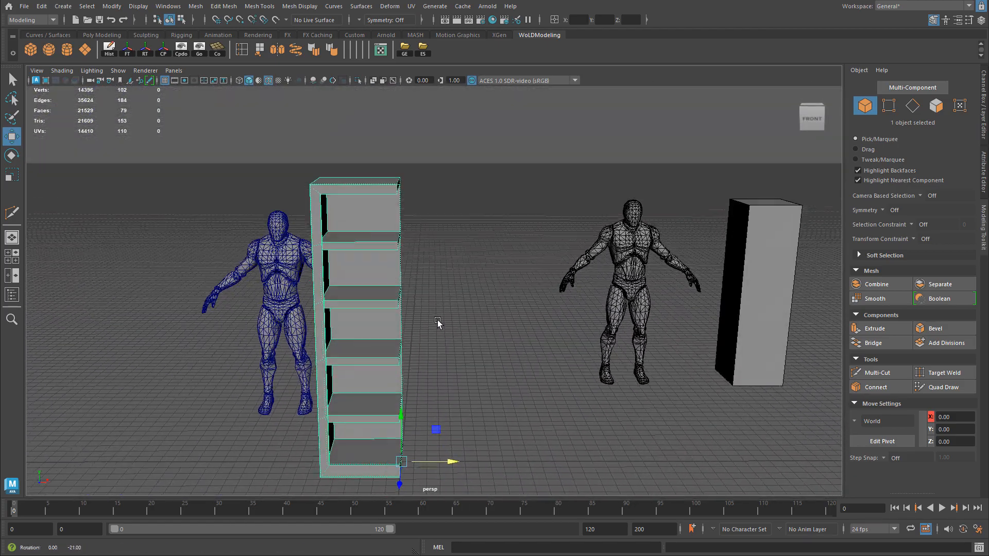
# Step: Mirror the half bookshelf across the World X axis in the + direction, combined with the original and merging border vertices
pyautogui.click(195, 6)
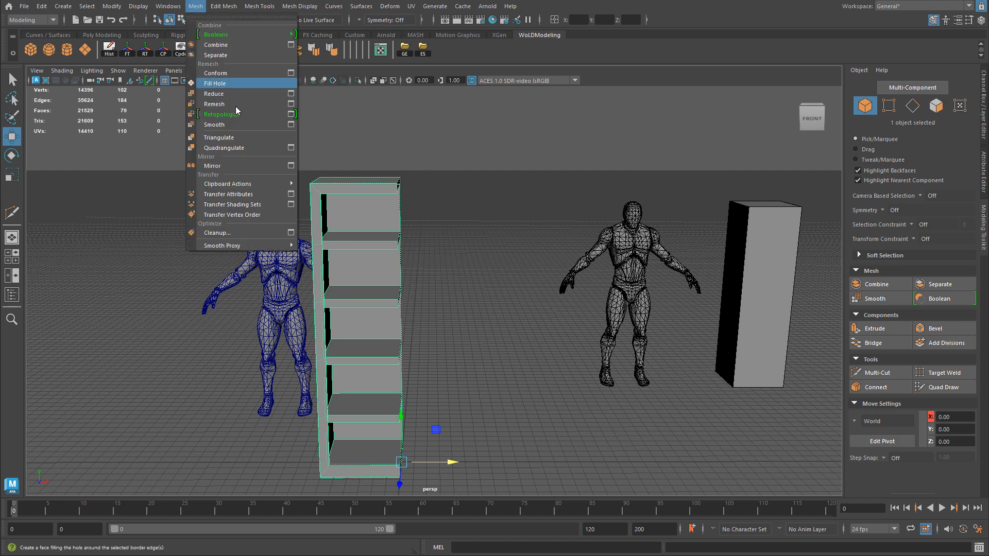
pyautogui.click(291, 166)
pyautogui.keyDown('alt'); pyautogui.moveTo(469, 250); pyautogui.dragTo(434, 203, button='middle'); pyautogui.keyUp('alt')
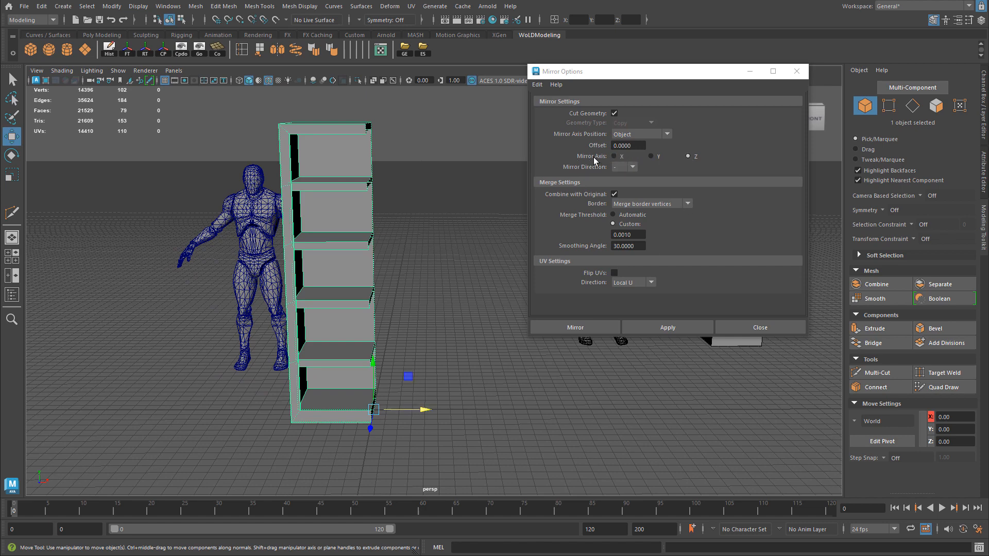
pyautogui.click(619, 157)
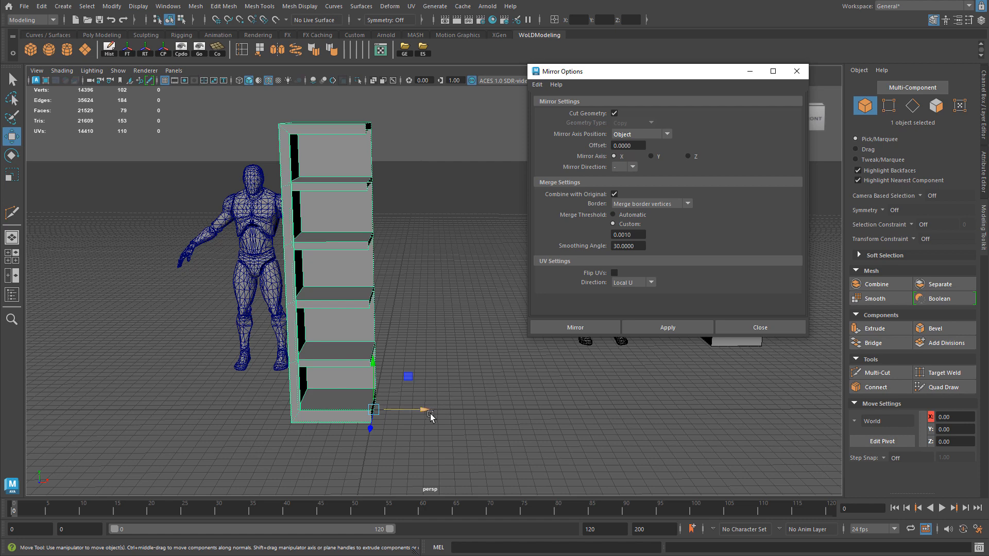
pyautogui.click(629, 178)
pyautogui.click(641, 134)
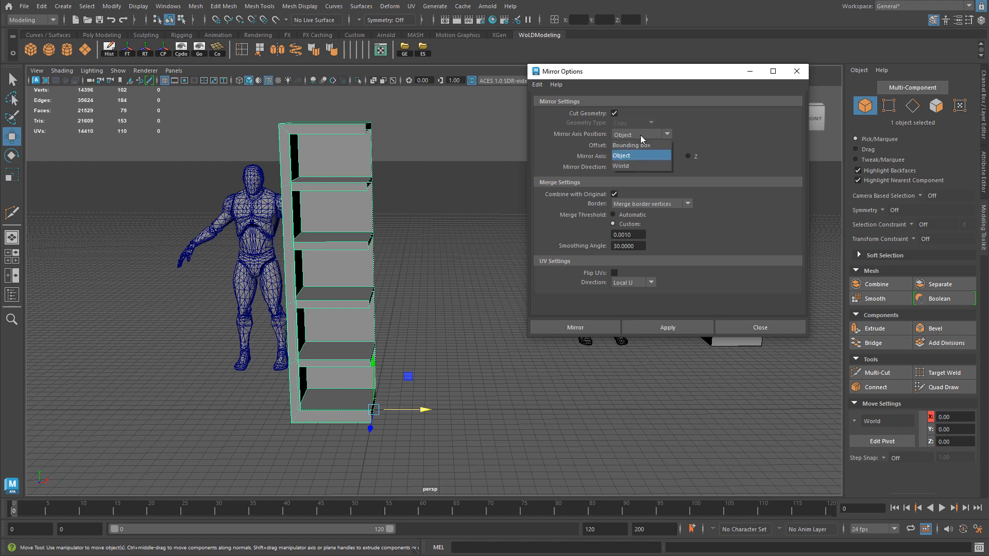
pyautogui.click(630, 165)
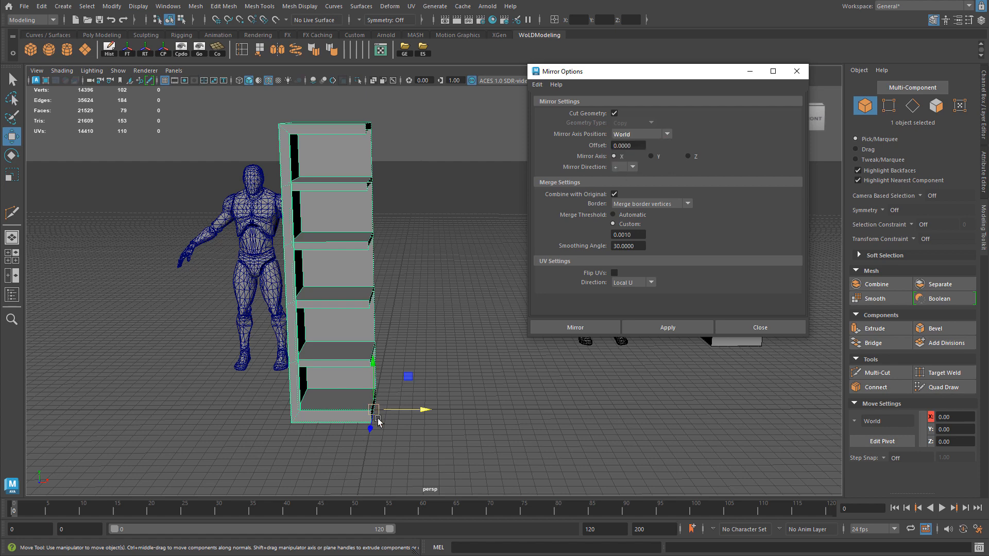
pyautogui.click(679, 326)
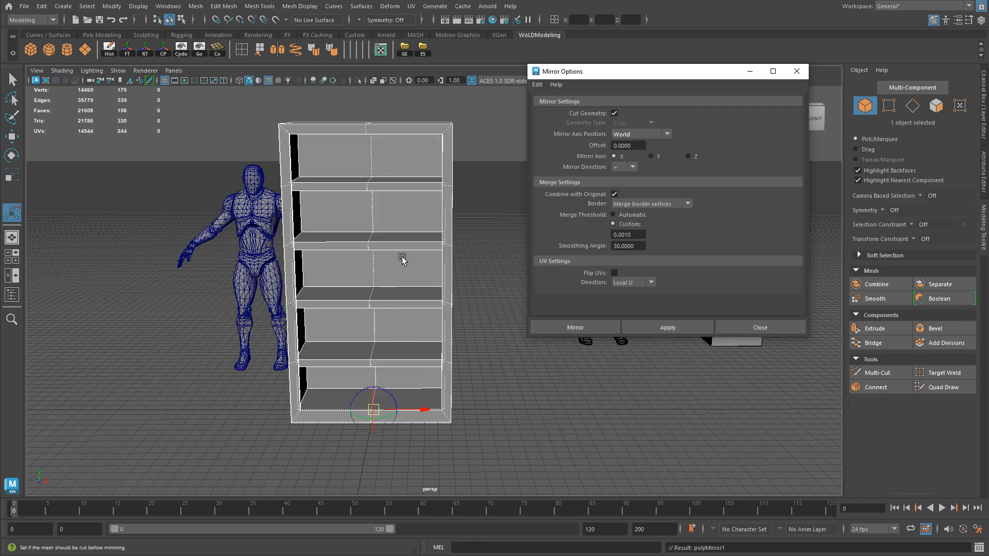
pyautogui.click(769, 327)
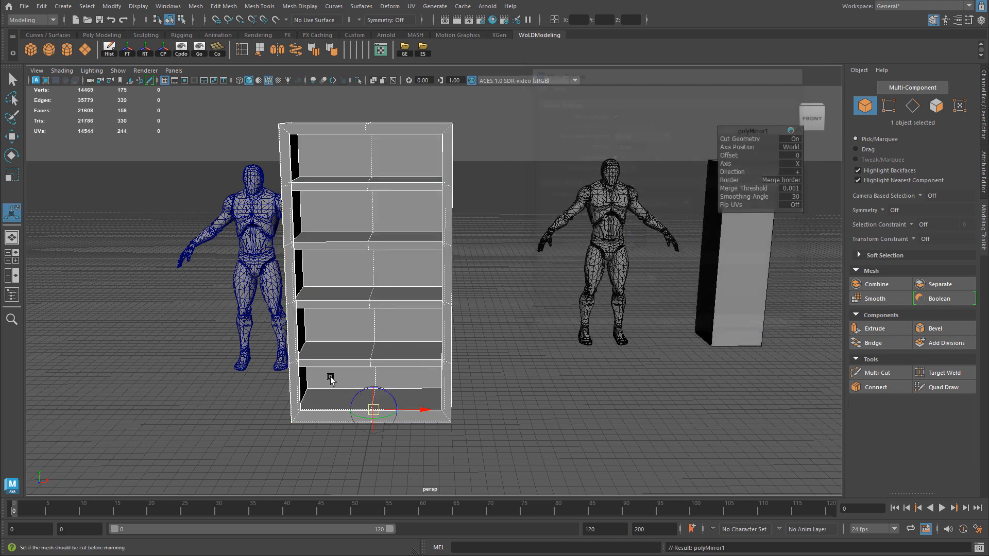
# Step: Select the centre edge loop in the second compartment from the top and examine how it runs across the back and shelf
pyautogui.moveTo(398, 273); pyautogui.dragTo(442, 259, button='right')
pyautogui.click(400, 269)
pyautogui.press('w')
pyautogui.moveTo(377, 234); pyautogui.dragTo(375, 206, button='right')
pyautogui.doubleClick(371, 214)
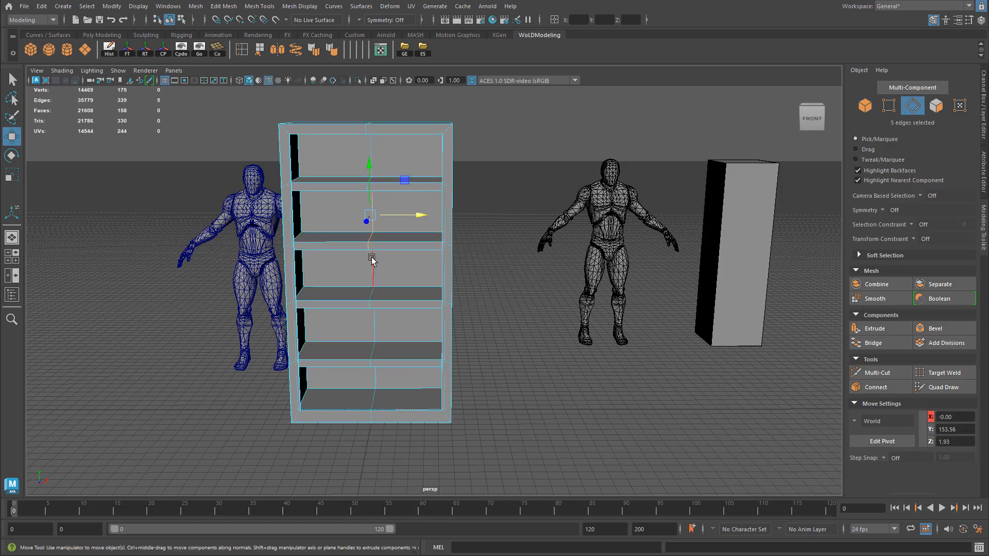
pyautogui.press('f')
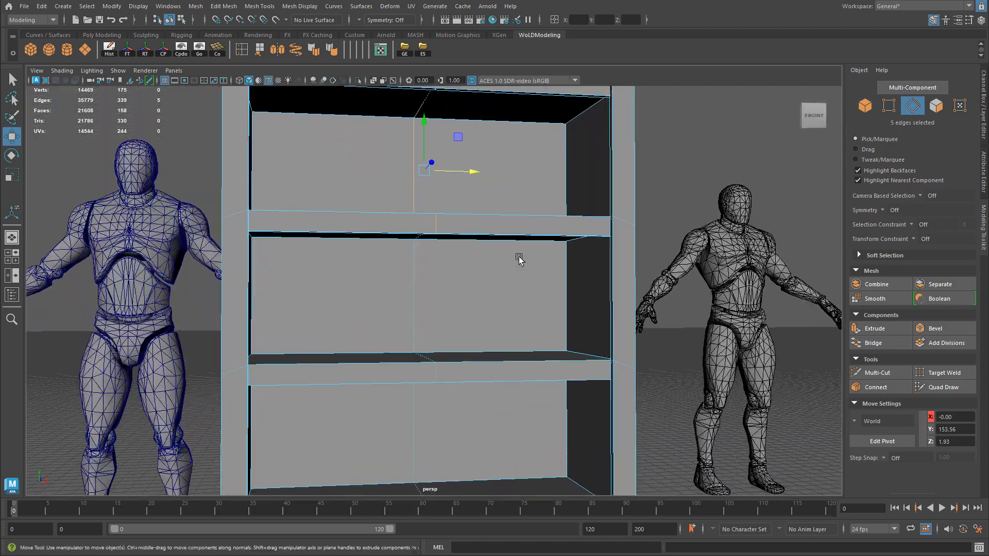
pyautogui.keyDown('alt'); pyautogui.moveTo(519, 259); pyautogui.dragTo(442, 271); pyautogui.keyUp('alt')
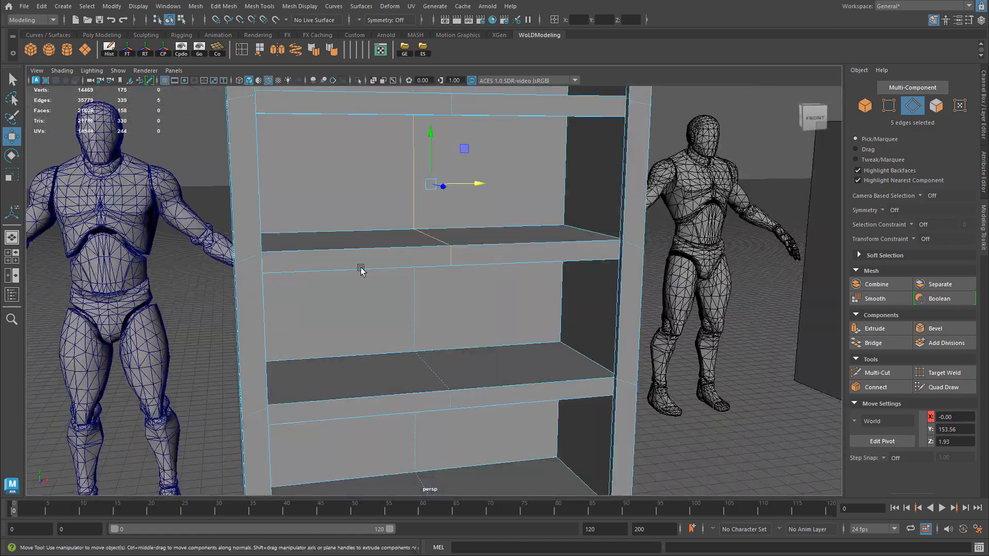
# Step: Delete the edge loop running down the middle of the bookshelf mesh, isolating its edges in the top view
pyautogui.keyDown('alt'); pyautogui.moveTo(443, 271); pyautogui.dragTo(548, 256, button='right'); pyautogui.keyUp('alt')
pyautogui.keyDown('alt'); pyautogui.moveTo(547, 255); pyautogui.dragTo(578, 209); pyautogui.keyUp('alt')
pyautogui.keyDown('alt'); pyautogui.moveTo(578, 210); pyautogui.dragTo(393, 335, button='right'); pyautogui.keyUp('alt')
pyautogui.keyDown('alt'); pyautogui.moveTo(393, 335); pyautogui.dragTo(329, 315); pyautogui.keyUp('alt')
pyautogui.press('space')
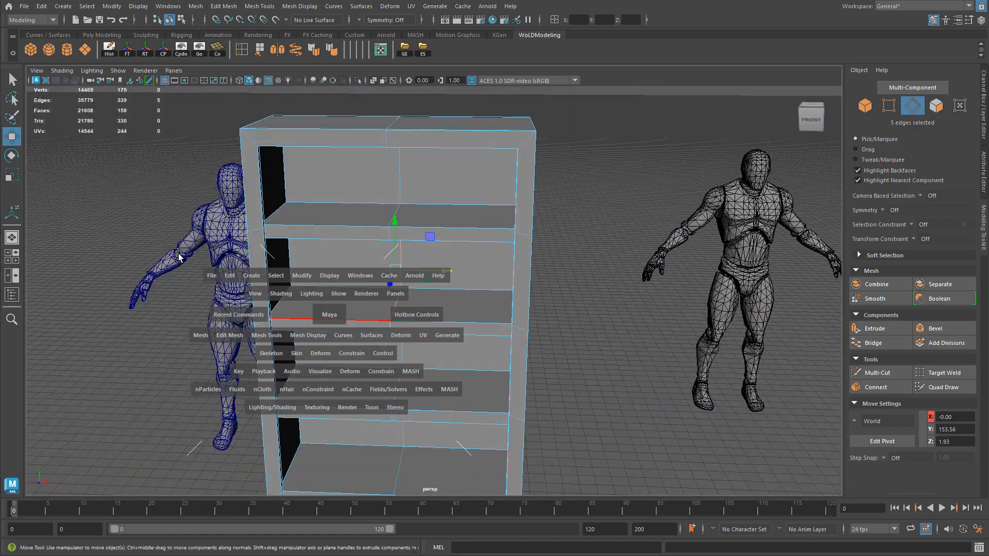
pyautogui.press('space')
pyautogui.keyDown('alt'); pyautogui.moveTo(571, 337); pyautogui.dragTo(353, 259, button='right'); pyautogui.keyUp('alt')
pyautogui.moveTo(406, 194); pyautogui.dragTo(473, 439)
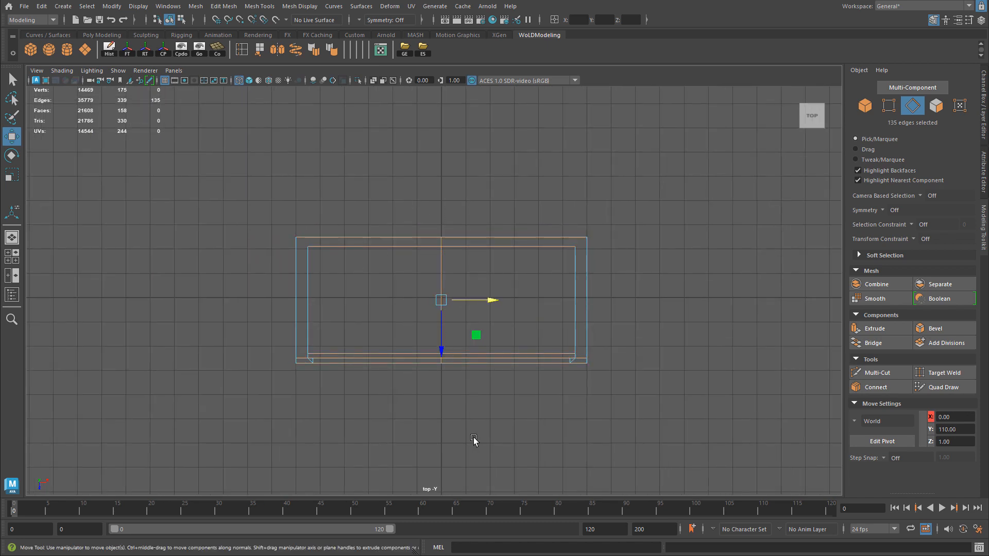
pyautogui.keyDown('ctrl'); pyautogui.moveTo(233, 178); pyautogui.dragTo(382, 458); pyautogui.keyUp('ctrl')
pyautogui.keyDown('ctrl'); pyautogui.moveTo(495, 165); pyautogui.dragTo(657, 476); pyautogui.keyUp('ctrl')
pyautogui.press('space')
pyautogui.press('space')
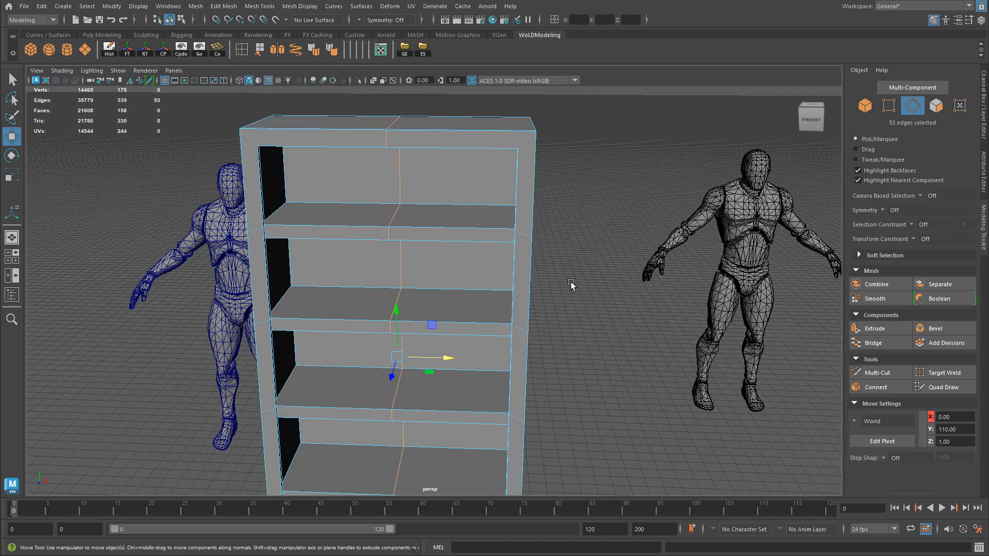
pyautogui.keyDown('alt'); pyautogui.moveTo(570, 286); pyautogui.dragTo(582, 277); pyautogui.keyUp('alt')
pyautogui.hotkey('ctrl', 'Delete')
pyautogui.press('F8')
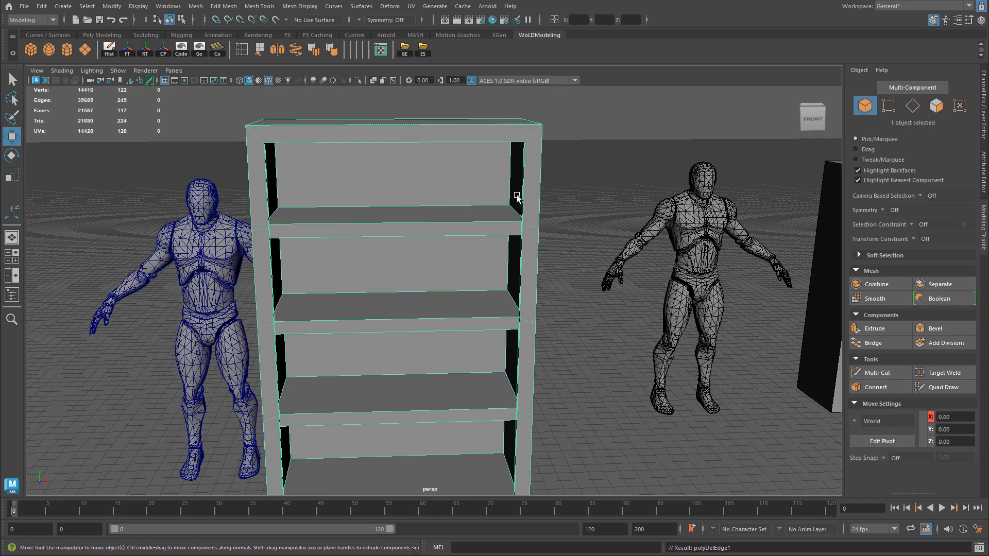
# Step: Export the selected bookshelf over the existing bookshelf.fbx in the Tests export folder
pyautogui.rightClick(447, 265)
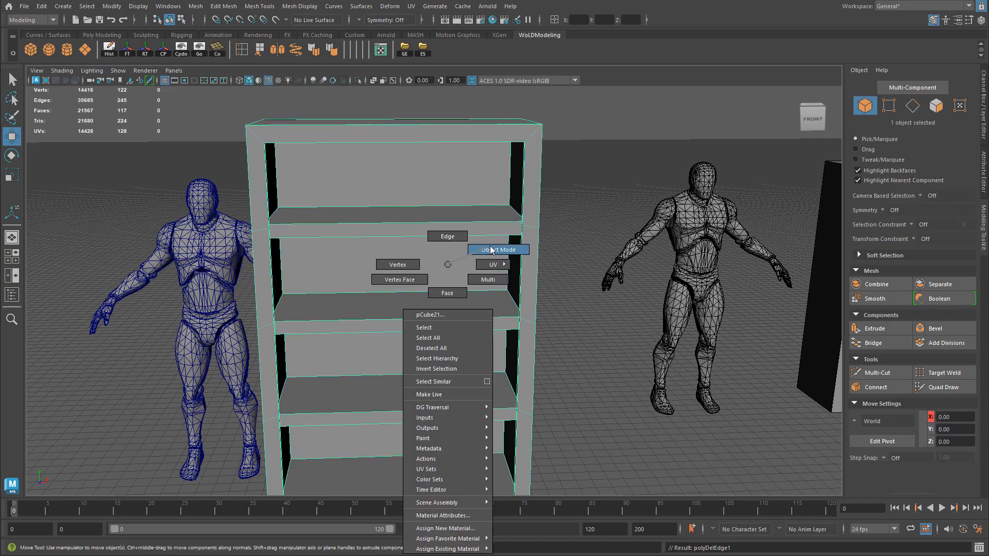
pyautogui.keyDown('alt'); pyautogui.moveTo(447, 266); pyautogui.dragTo(497, 317); pyautogui.keyUp('alt')
pyautogui.click(423, 49)
pyautogui.click(318, 134)
pyautogui.click(741, 370)
pyautogui.click(478, 256)
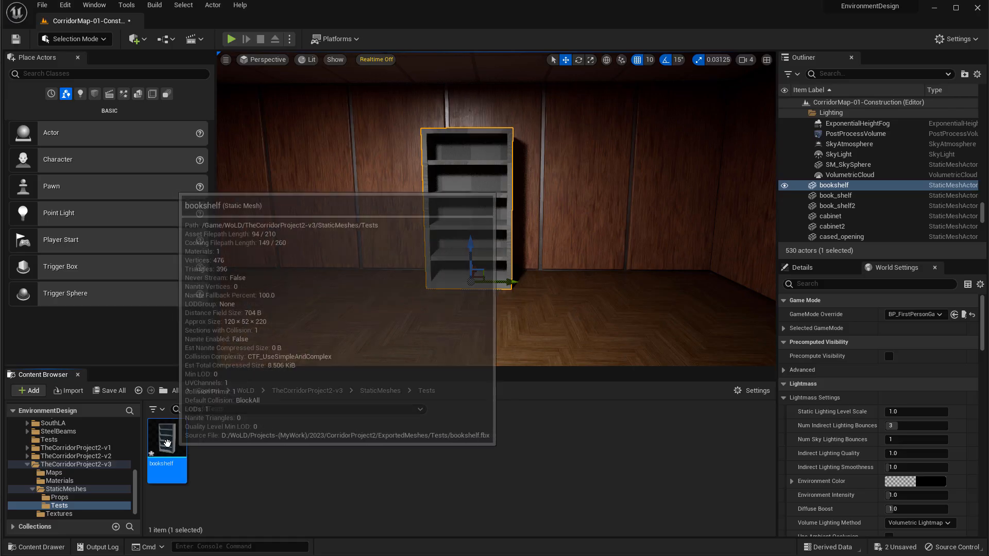
# Step: In Unreal Editor, reimport the bookshelf static mesh and show the level viewport full-screen
pyautogui.rightClick(167, 443)
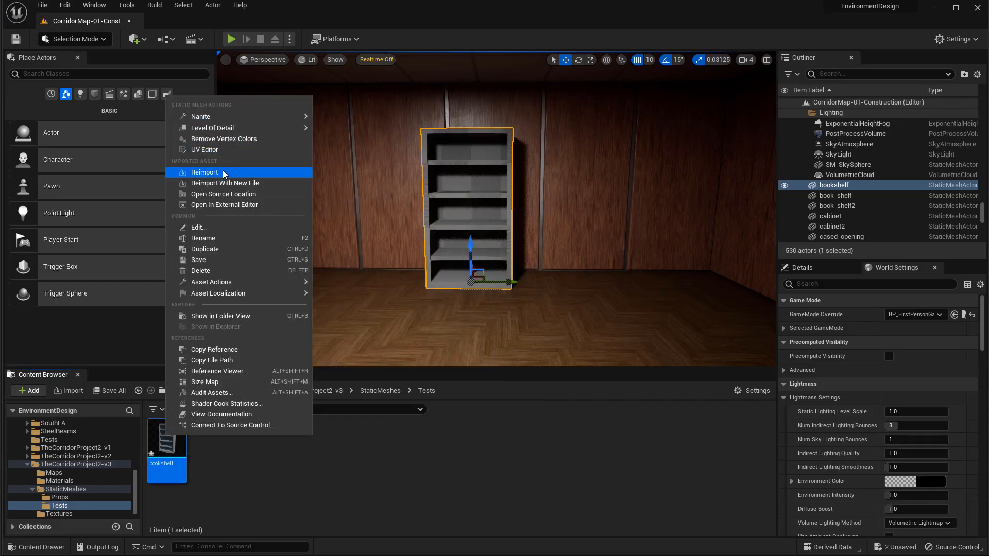
pyautogui.click(223, 173)
pyautogui.press('F11')
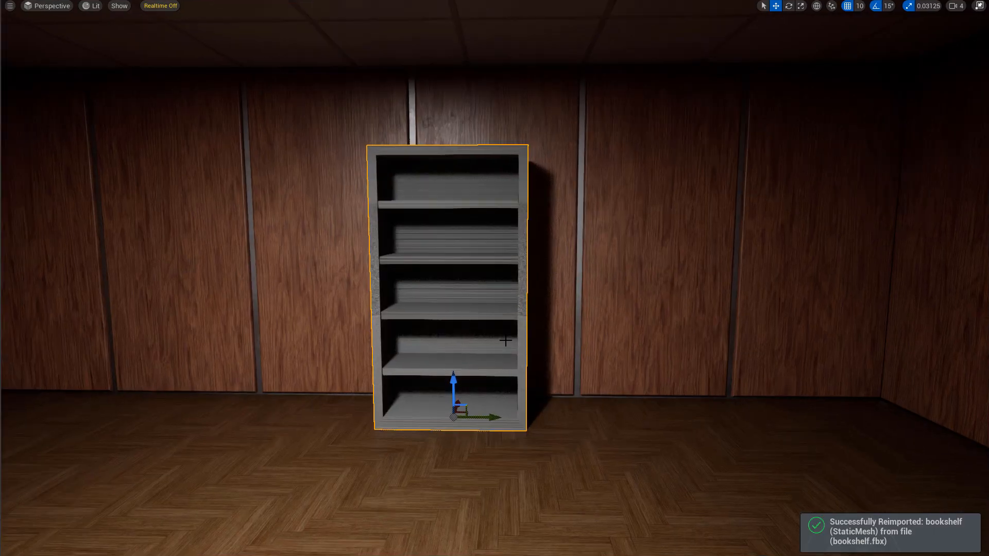
# Step: Playtest from the floor in front of the bookshelf and examine its shelves and proportions from several sides
pyautogui.rightClick(403, 461)
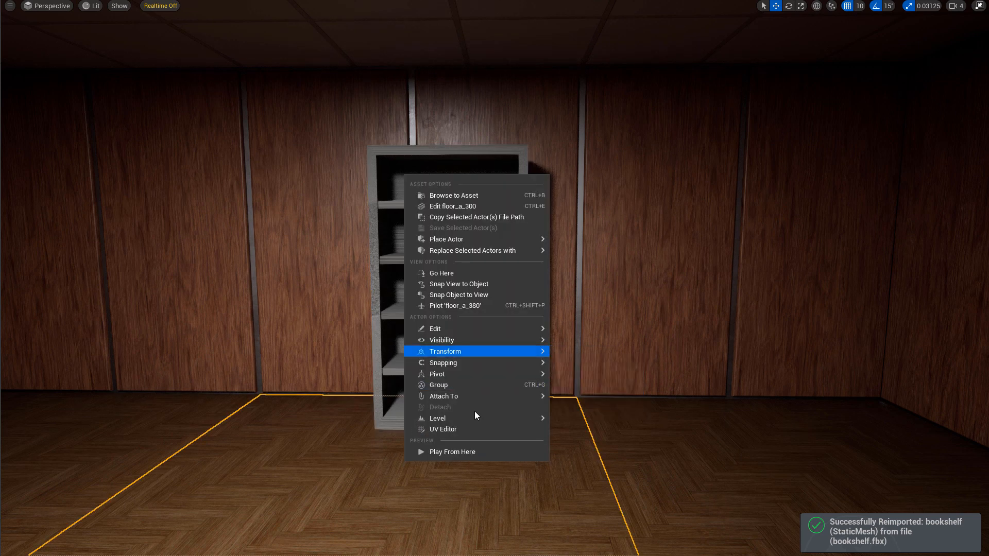
pyautogui.click(463, 452)
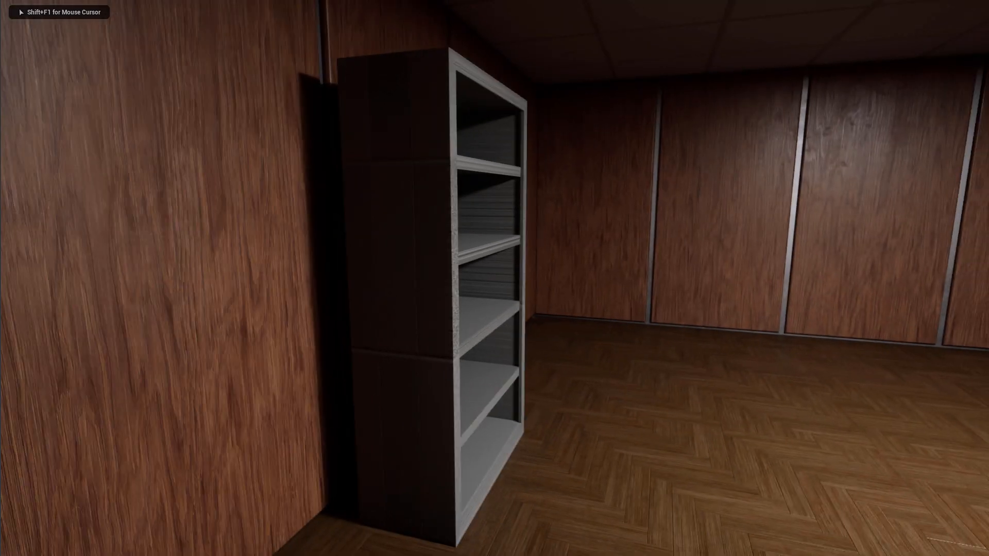
pyautogui.press('d')
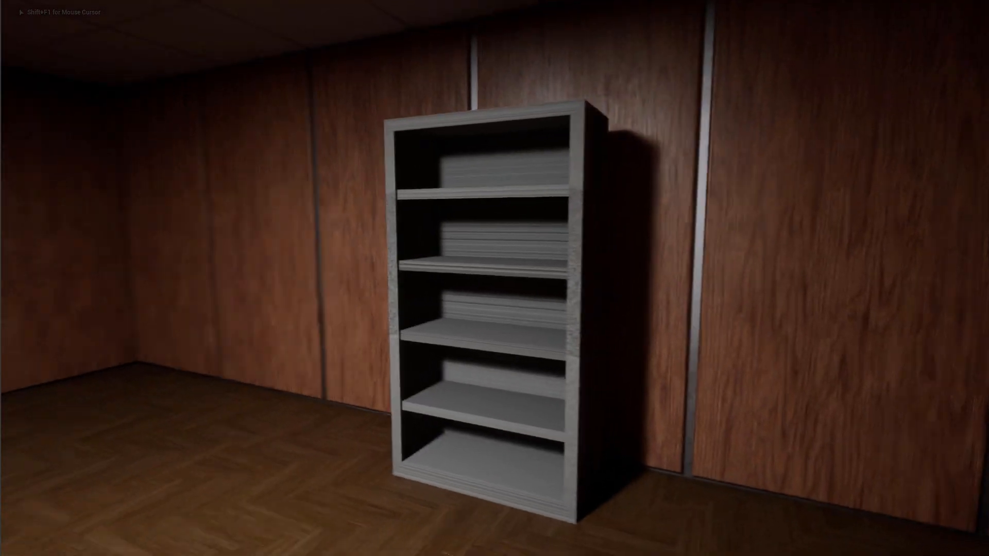
pyautogui.press('d')
pyautogui.press('a')
pyautogui.press('a')
pyautogui.press('w')
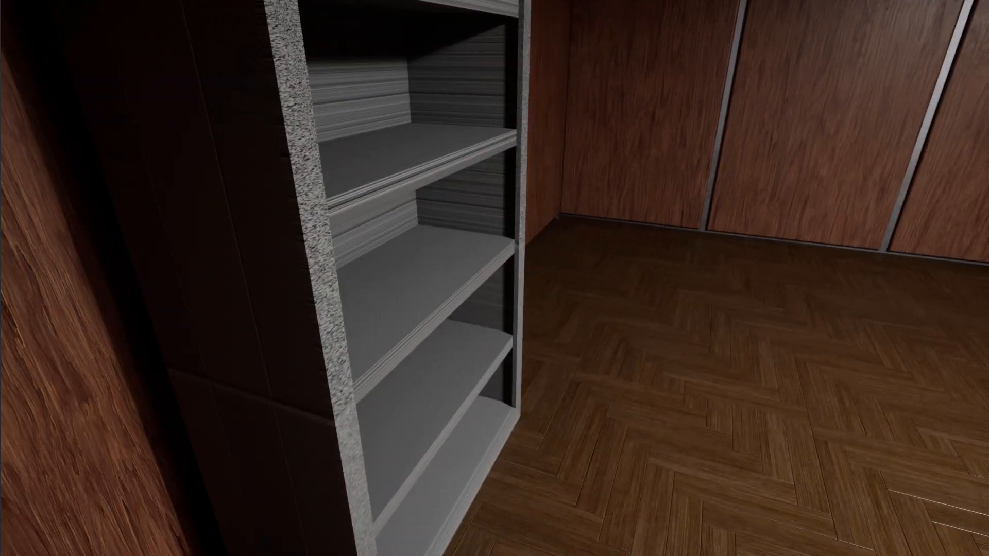
pyautogui.press('d')
pyautogui.press('a')
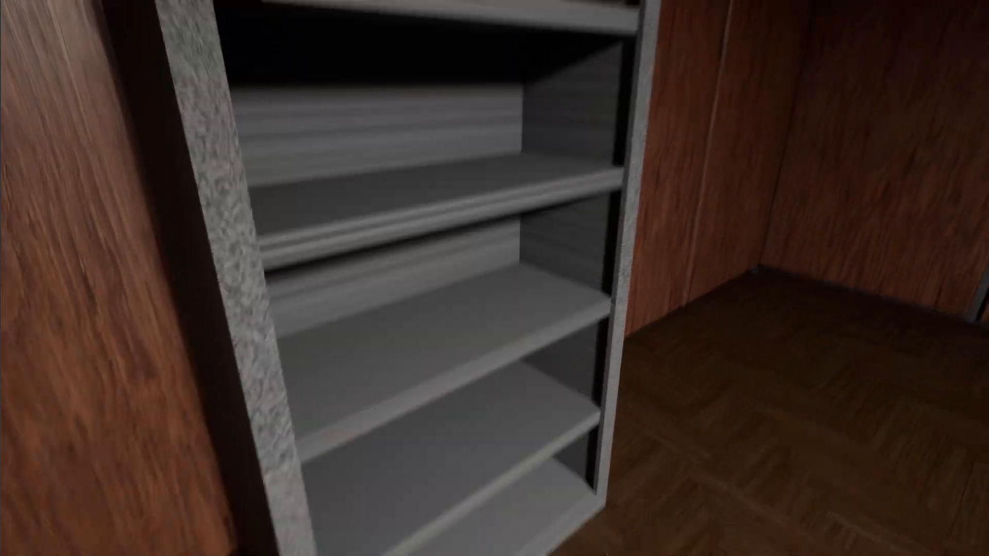
pyautogui.press('s')
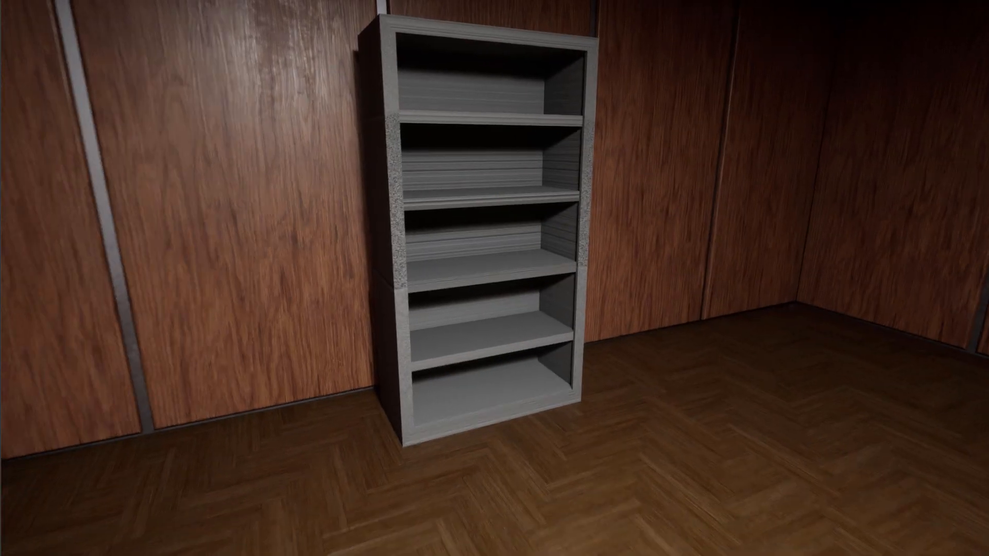
pyautogui.press('w')
pyautogui.press('d')
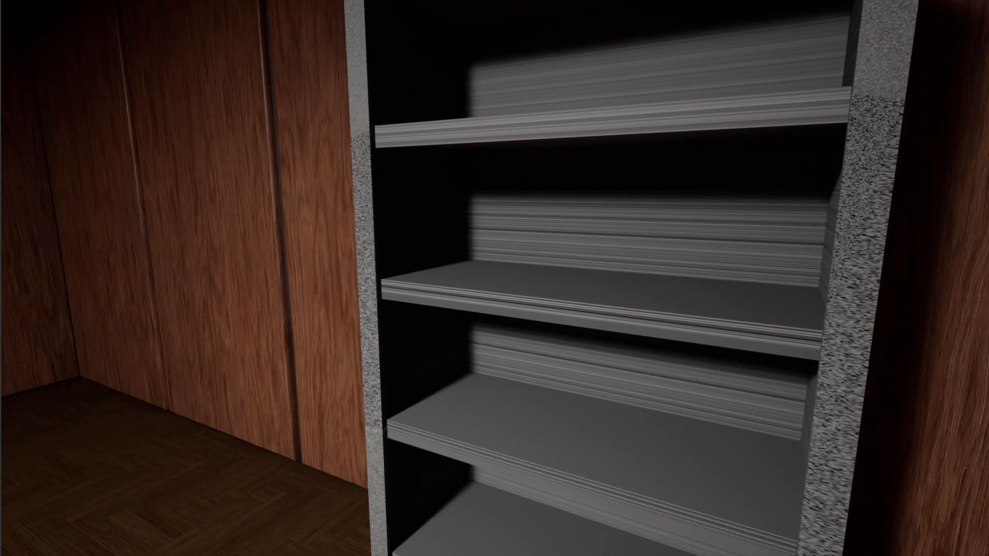
pyautogui.press('d')
pyautogui.press('a')
pyautogui.press('d')
pyautogui.press('a')
pyautogui.press('Escape')
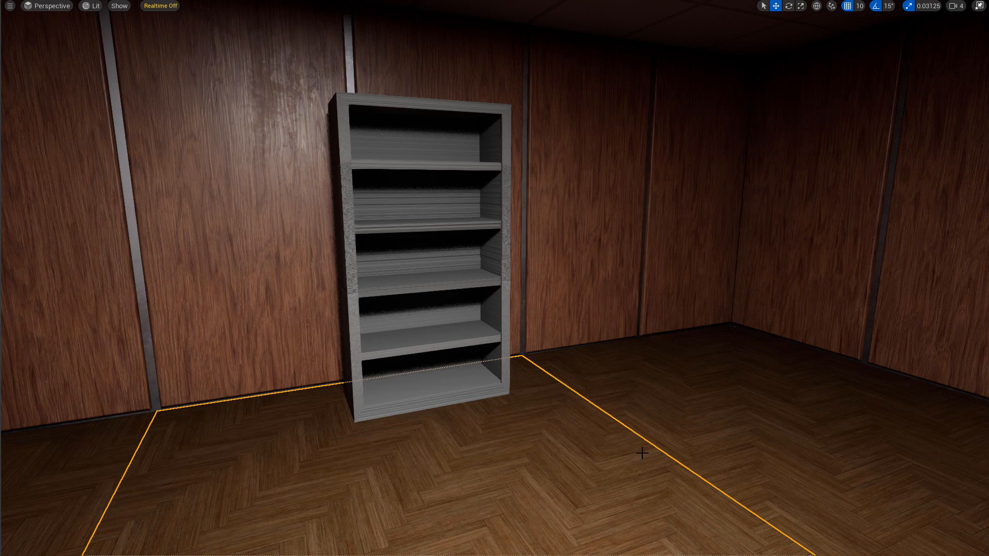
# Step: Switch to Maya and examine the wooden cabinet reference image WoodenFileCabinet01.JPG
pyautogui.hotkey('alt', 'Tab')
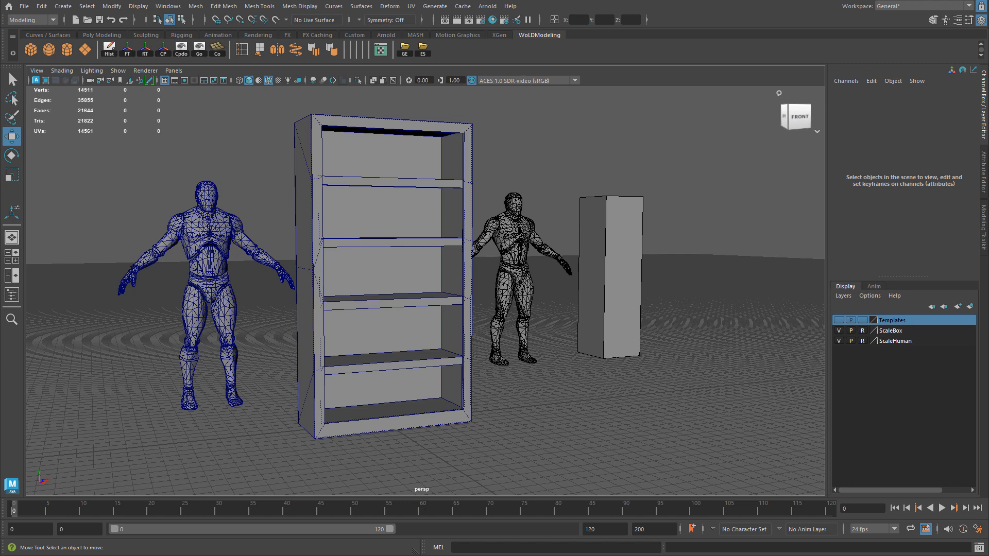
pyautogui.hotkey('alt', 'Tab')
pyautogui.moveTo(554, 70)
pyautogui.mouseDown()
pyautogui.moveTo(526, 57)
pyautogui.moveTo(555, 72)
pyautogui.mouseUp()
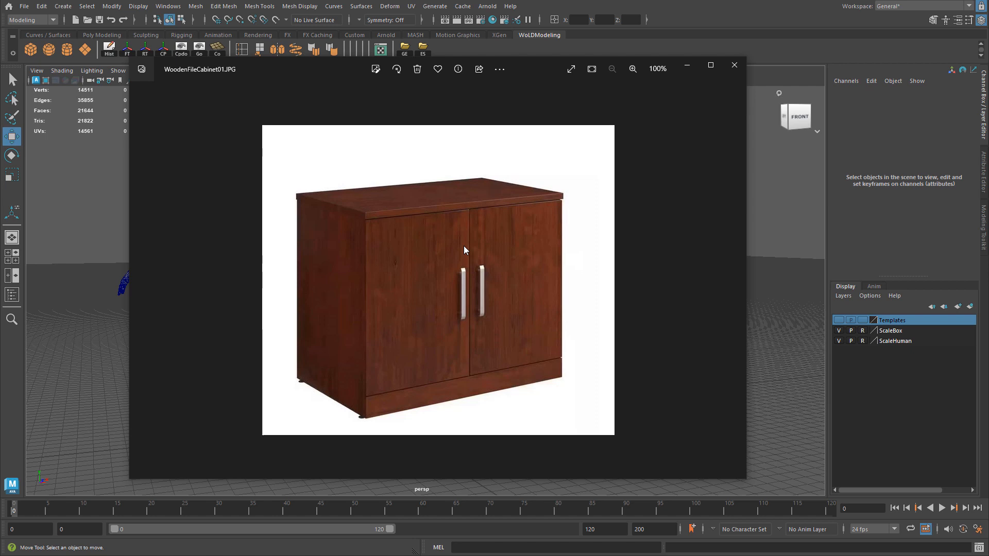
pyautogui.press('Left')
pyautogui.press('Right')
pyautogui.hotkey('alt', 'Tab')
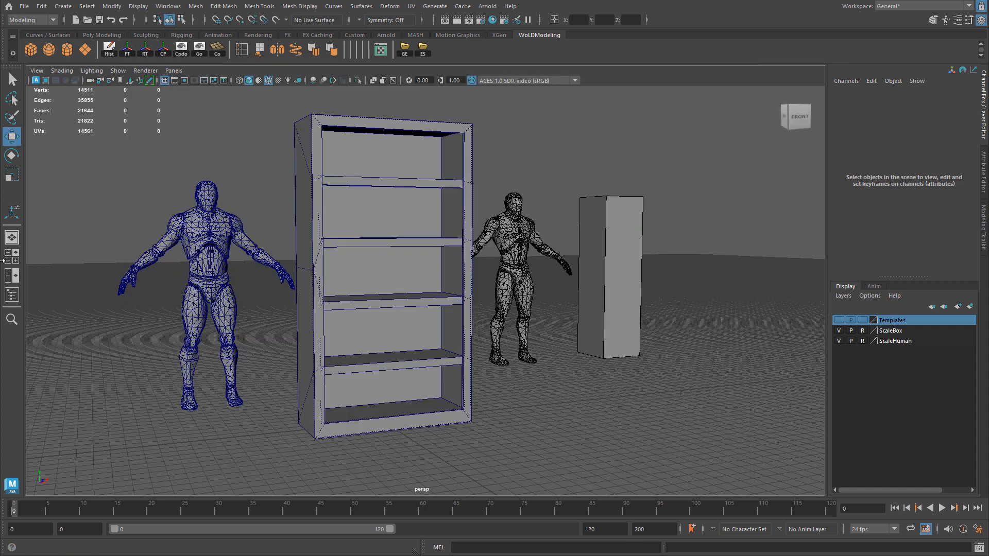
# Step: Move the bookshelf aside along the X axis to a Translate X of about 174
pyautogui.click(413, 307)
pyautogui.moveTo(421, 433); pyautogui.dragTo(584, 191)
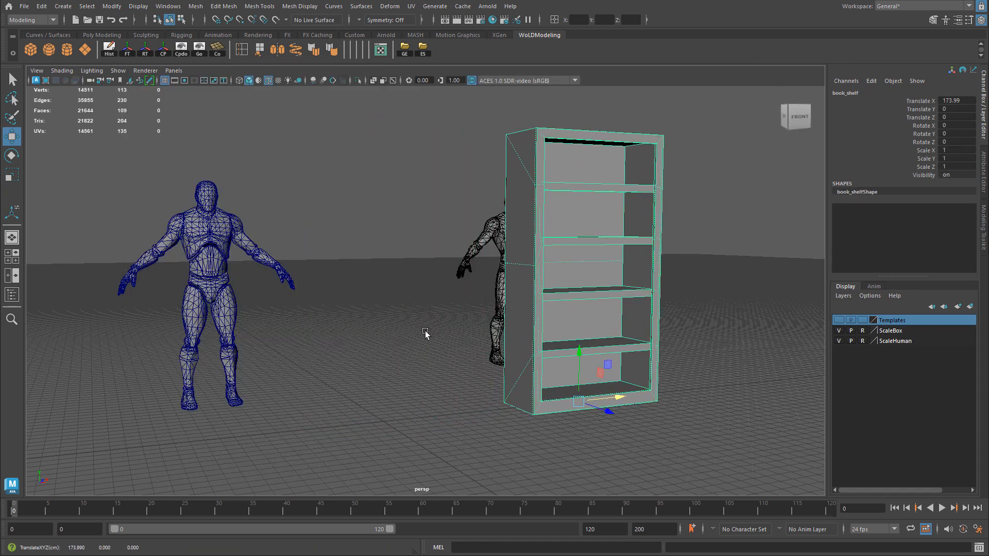
pyautogui.keyDown('alt'); pyautogui.moveTo(425, 330); pyautogui.dragTo(480, 364); pyautogui.keyUp('alt')
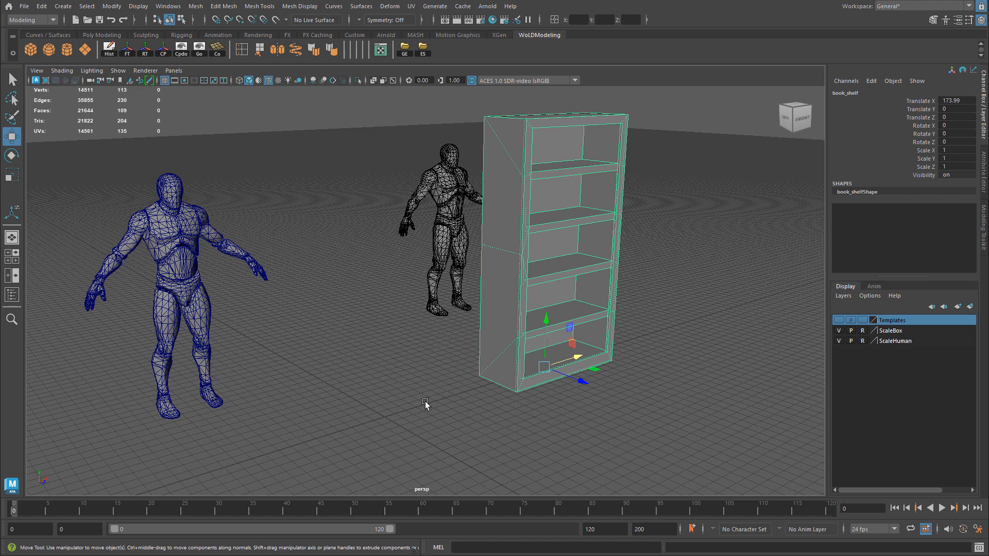
# Step: Create a polygon cube for the cabinet with height baseline -1, width 90, height 80 and depth 50
pyautogui.click(31, 52)
pyautogui.keyDown('alt'); pyautogui.moveTo(415, 429); pyautogui.dragTo(440, 402, button='middle'); pyautogui.keyUp('alt')
pyautogui.scroll(3, 379, 394)
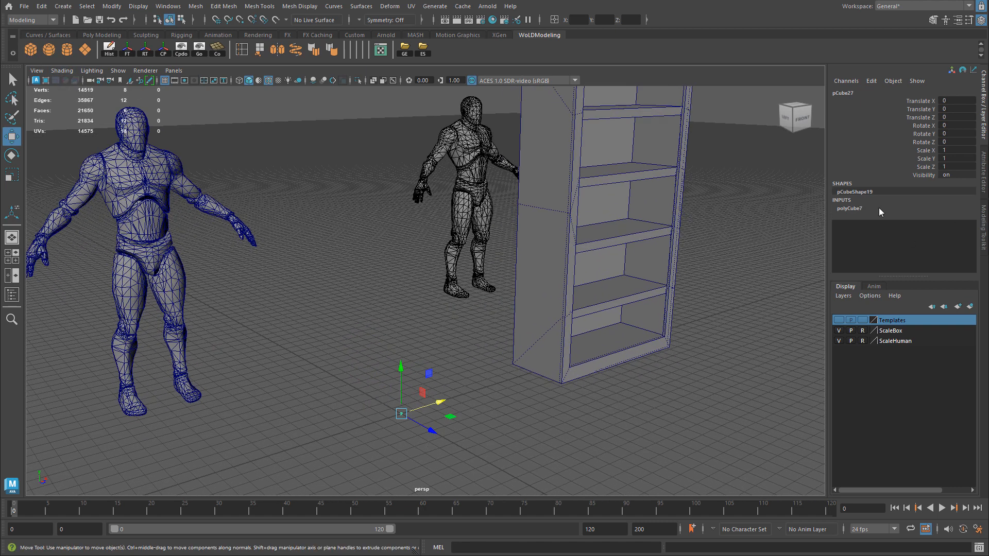
pyautogui.click(945, 208)
pyautogui.click(951, 215)
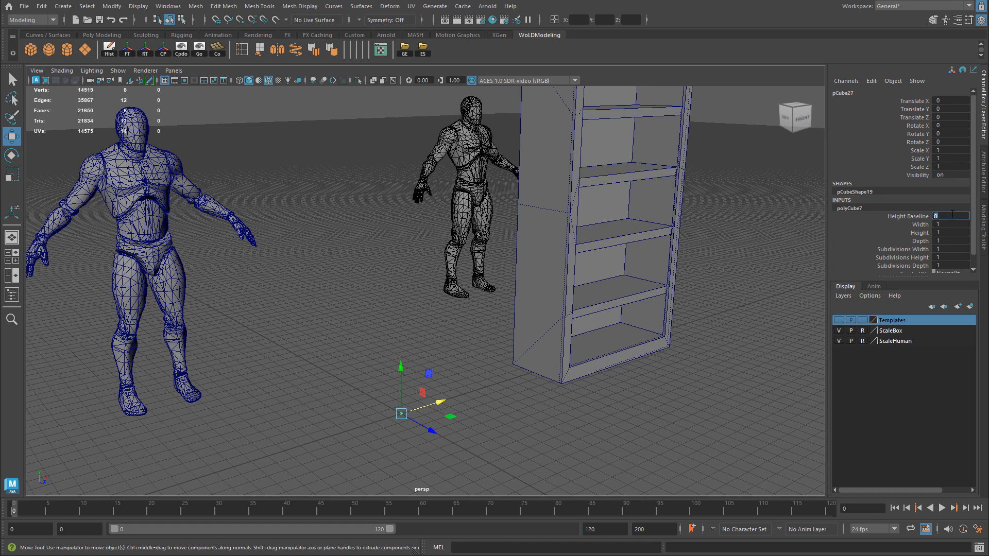
pyautogui.click(951, 225)
pyautogui.click(955, 232)
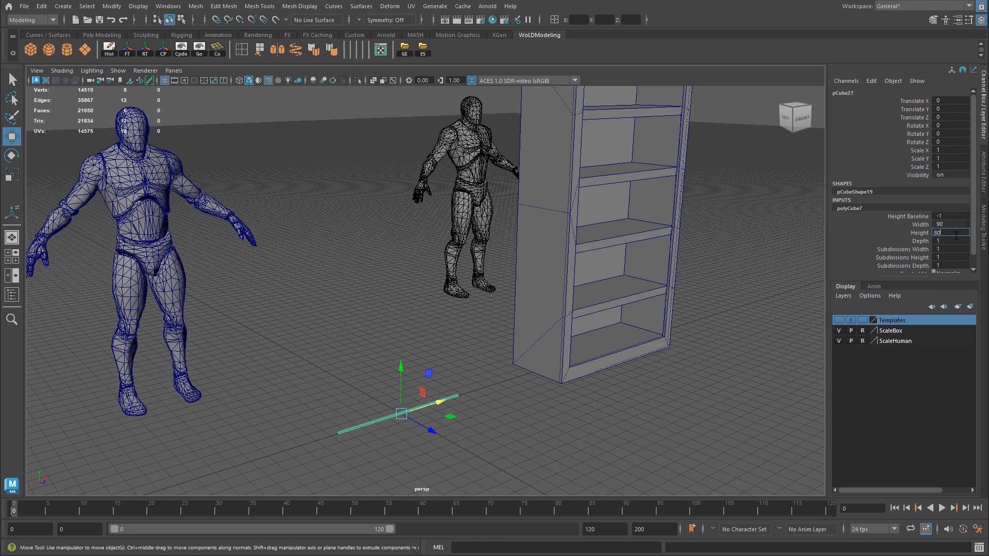
pyautogui.click(956, 240)
pyautogui.press('Return')
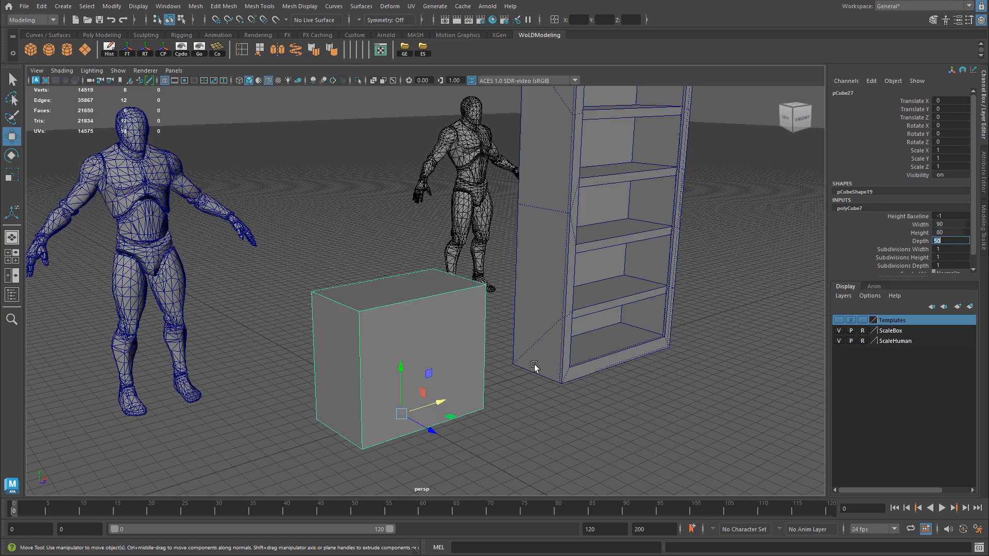
# Step: Move the human scale mannequin beside the cabinet box to compare their heights, and undo the move
pyautogui.moveTo(508, 341)
pyautogui.keyDown('alt'); pyautogui.mouseDown()
pyautogui.moveTo(556, 342)
pyautogui.moveTo(475, 355)
pyautogui.moveTo(459, 375)
pyautogui.moveTo(562, 380)
pyautogui.moveTo(661, 348)
pyautogui.moveTo(500, 334)
pyautogui.mouseUp(); pyautogui.keyUp('alt')
pyautogui.click(459, 376)
pyautogui.hotkey('ctrl', 'z')
pyautogui.click(213, 255)
pyautogui.moveTo(246, 367); pyautogui.dragTo(367, 391)
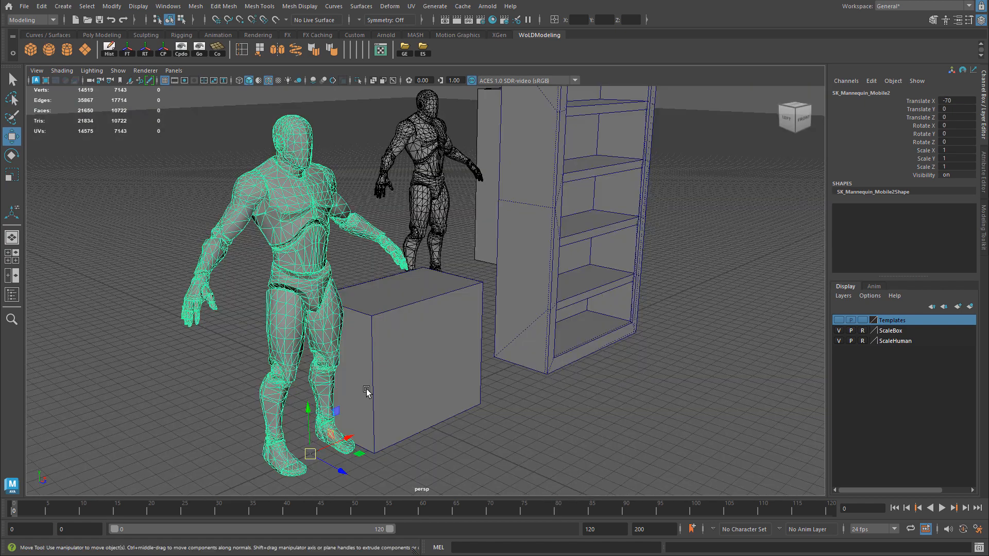
pyautogui.hotkey('ctrl', 'z')
# Step: Export the selected cabinet box as an FBX file named cabinet in the Tests export folder
pyautogui.keyDown('alt'); pyautogui.moveTo(454, 326); pyautogui.dragTo(406, 335); pyautogui.keyUp('alt')
pyautogui.click(406, 335)
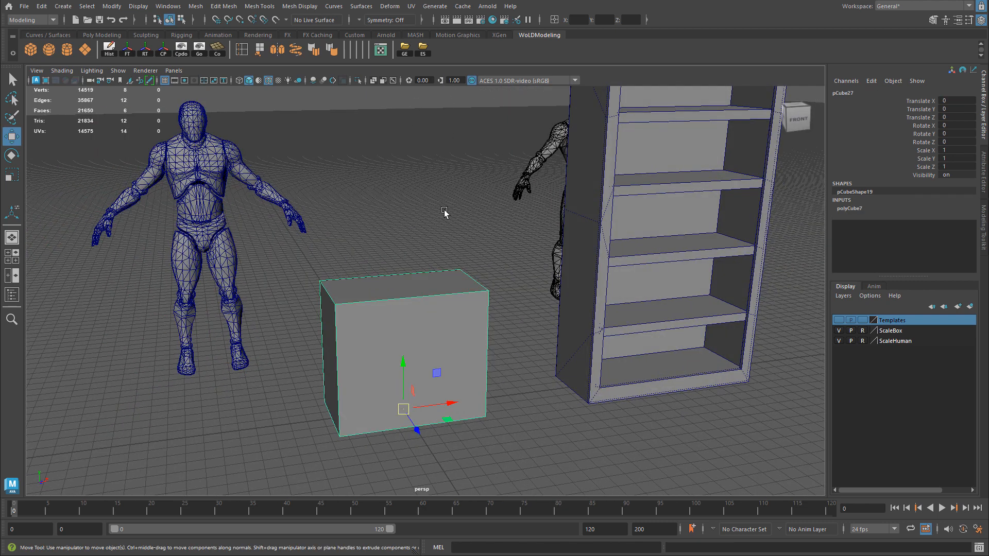
pyautogui.click(423, 49)
pyautogui.click(359, 370)
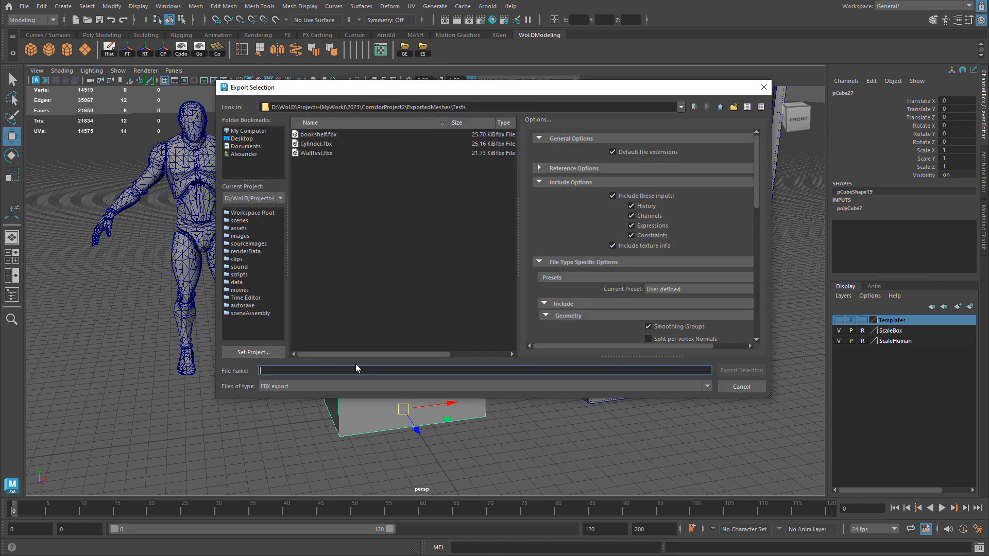
pyautogui.write('cabinet')
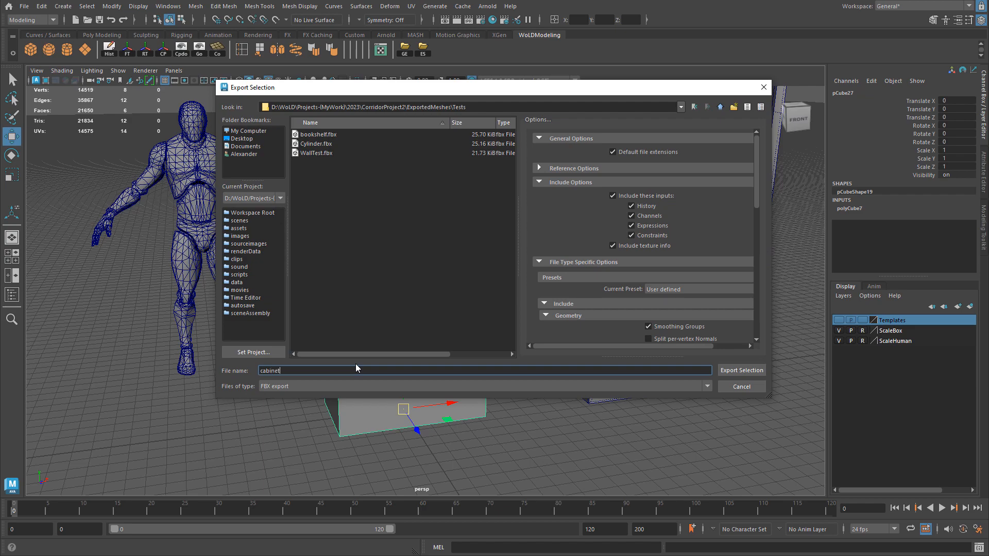
pyautogui.click(742, 370)
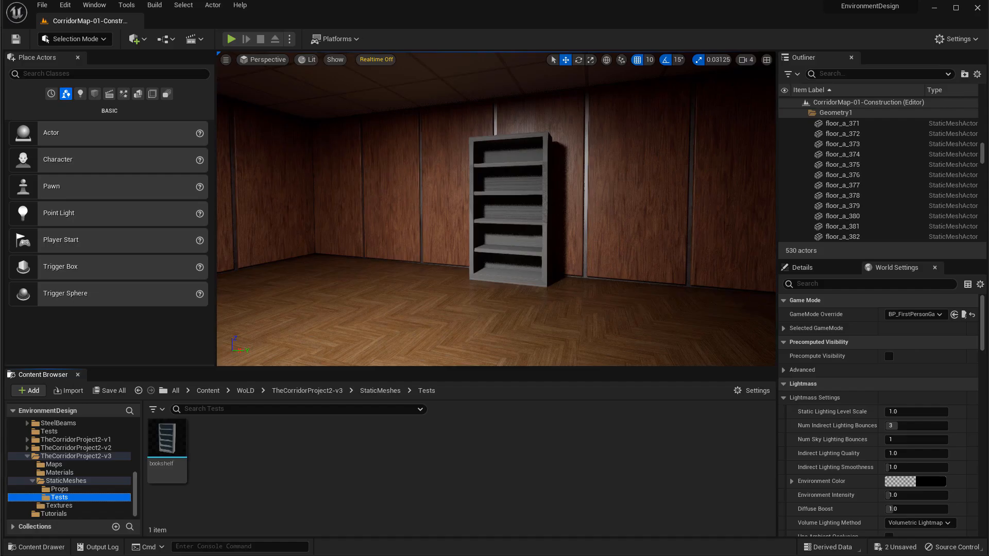
# Step: In Unreal Editor, import the cabinet FBX into the Tests folder and place the mesh in the level near the bookshelf
pyautogui.moveTo(272, 458); pyautogui.dragTo(340, 460)
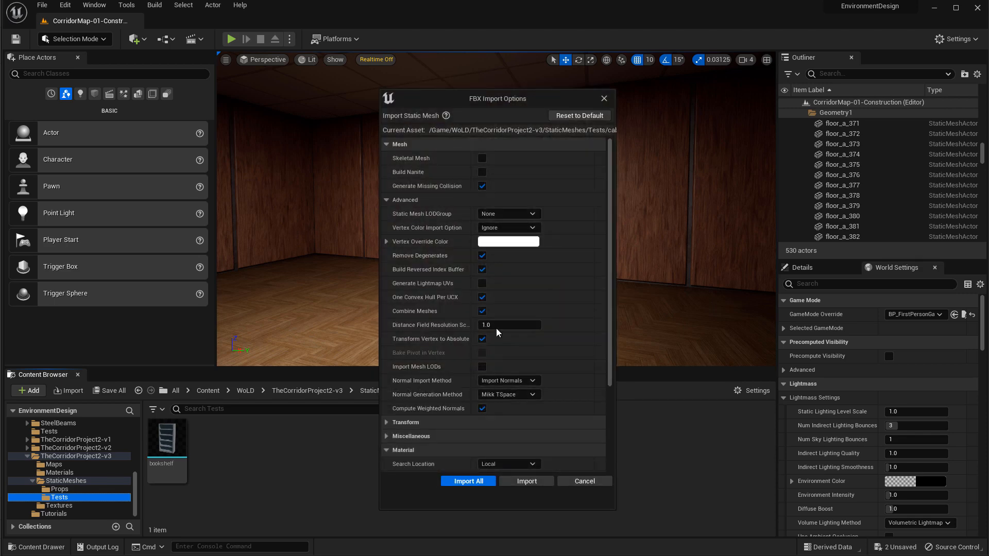
pyautogui.click(469, 482)
pyautogui.moveTo(211, 440); pyautogui.dragTo(502, 289)
pyautogui.moveTo(502, 288); pyautogui.dragTo(494, 314, button='right')
pyautogui.press('w')
# Step: Rotate the placed cabinet 90 degrees around its vertical axis and move it against the wall beside the bookshelf
pyautogui.press('e')
pyautogui.moveTo(510, 315); pyautogui.dragTo(469, 328)
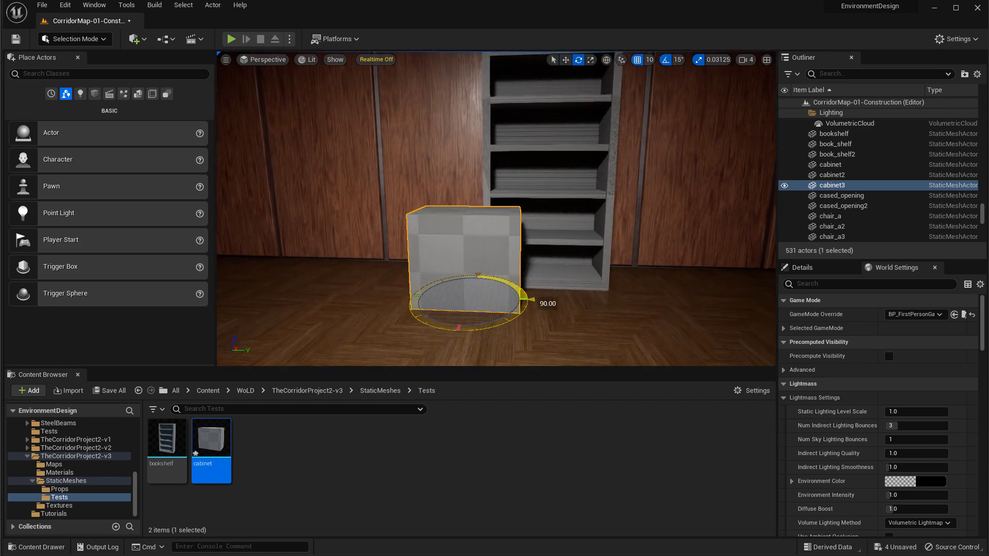
pyautogui.press('w')
pyautogui.moveTo(472, 292)
pyautogui.mouseDown()
pyautogui.moveTo(484, 263)
pyautogui.moveTo(469, 276)
pyautogui.mouseUp()
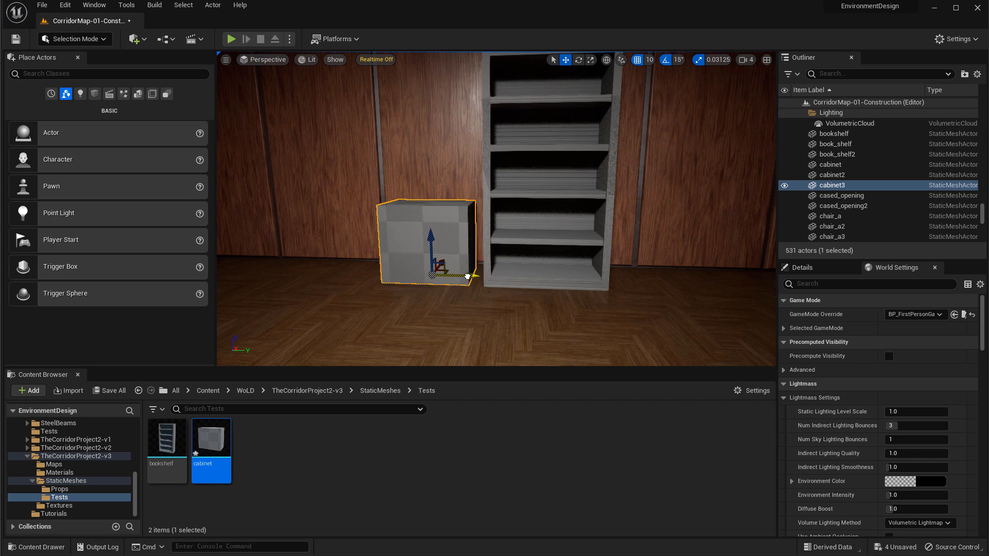
# Step: Play the level full screen and walk around the cabinet to judge its scale beside the bookshelf
pyautogui.scroll(-4, 546, 266)
pyautogui.hotkey('alt', 'p')
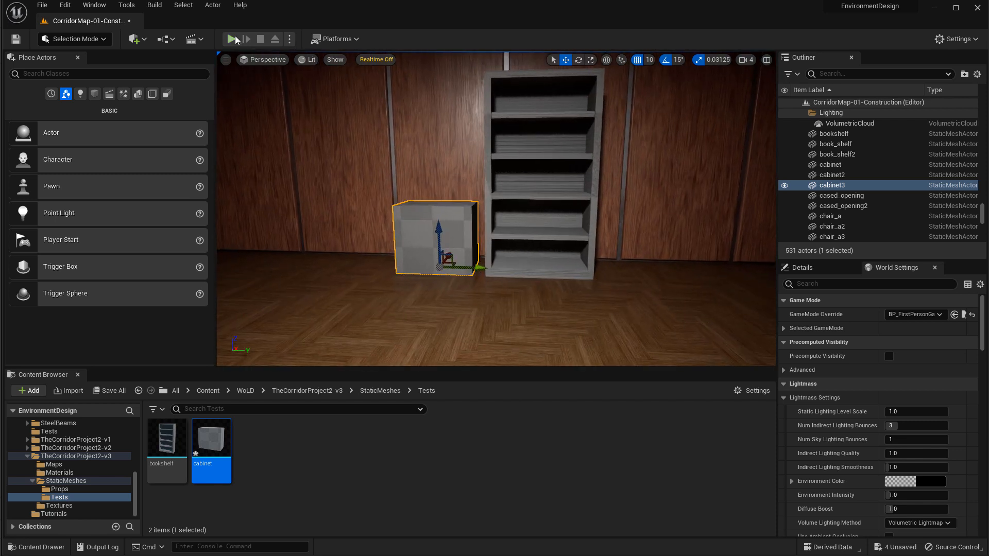
pyautogui.click(548, 241)
pyautogui.press('F11')
pyautogui.press('w')
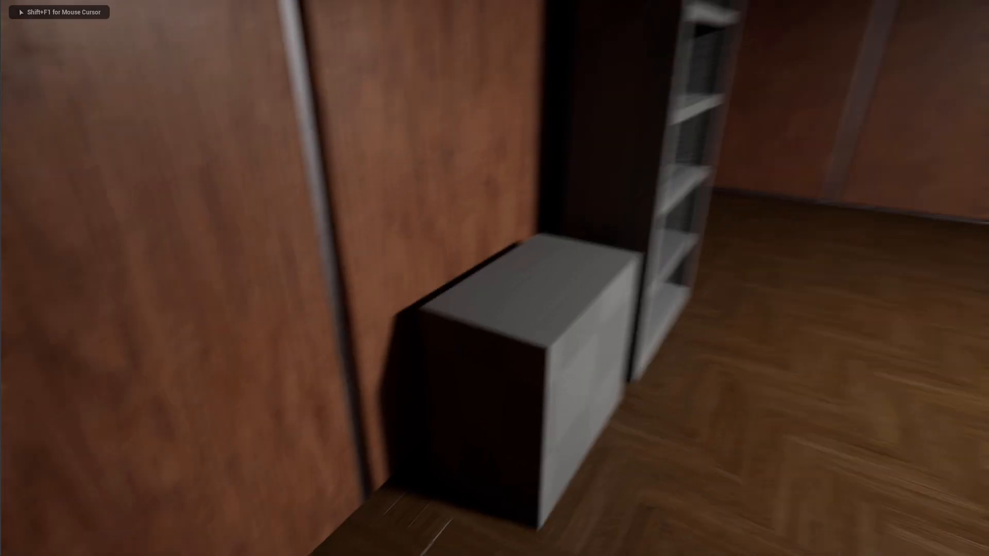
pyautogui.press('d')
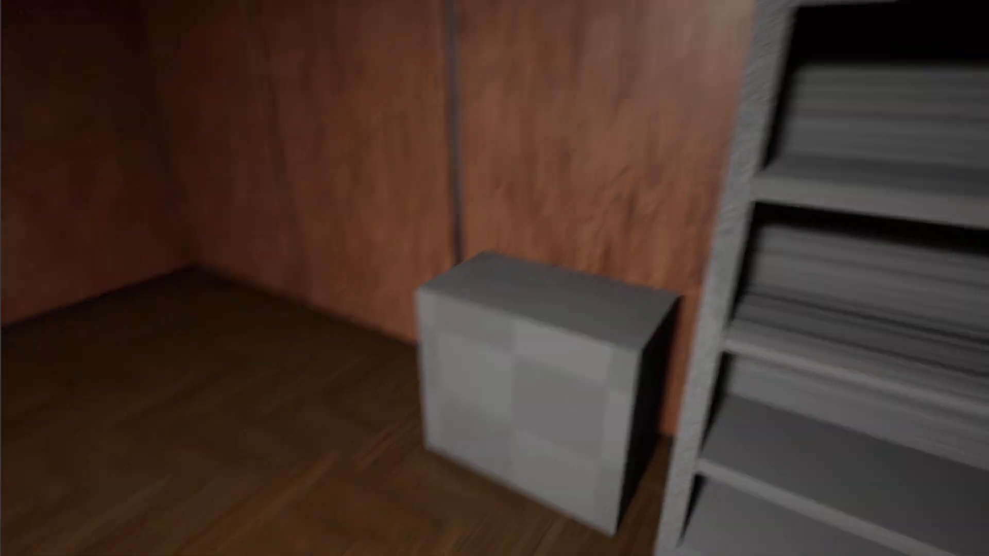
pyautogui.press('a')
pyautogui.press('s')
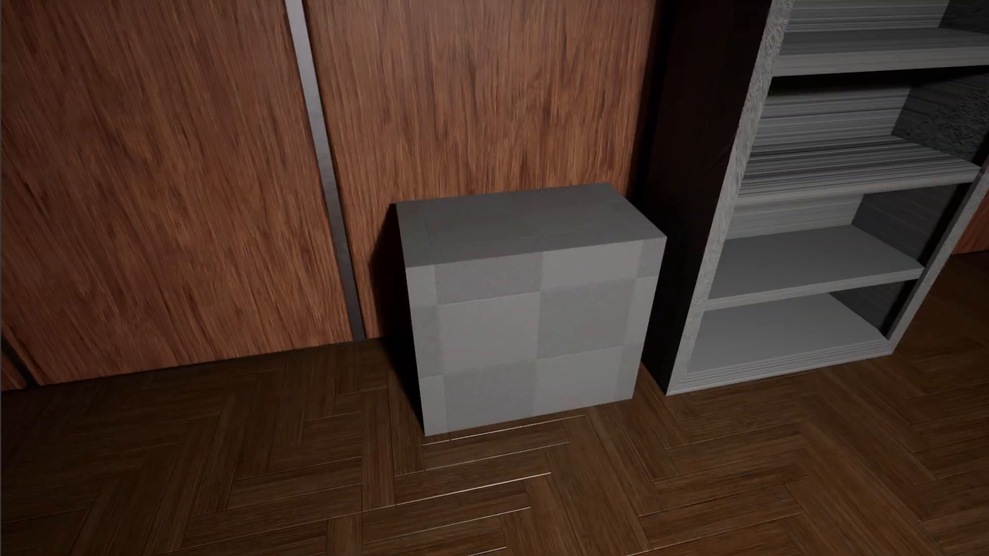
pyautogui.press('d')
pyautogui.press('s')
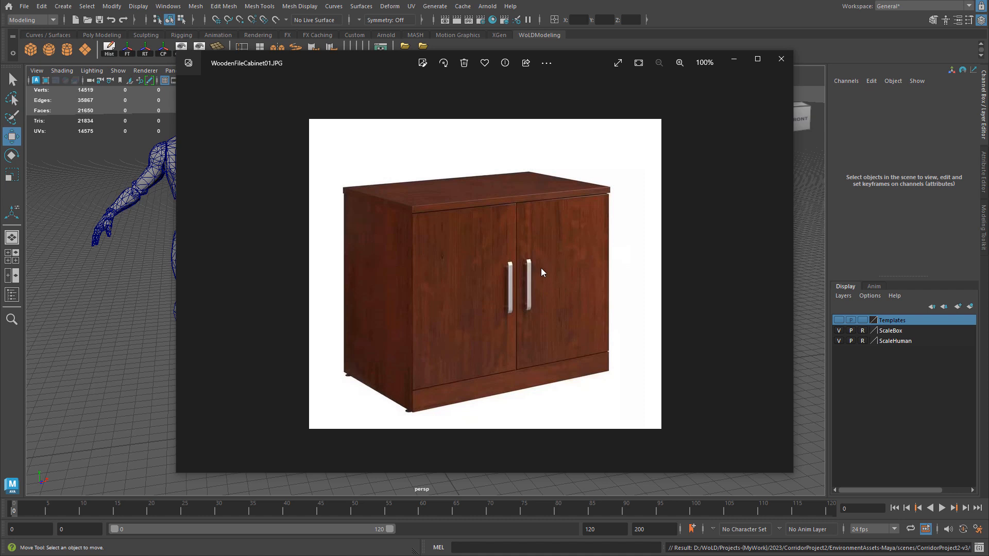
# Step: Examine the top slab, door seams, handles and base of the cabinet in the WoodenFileCabinet01.JPG reference image
pyautogui.scroll(1, 540, 271)
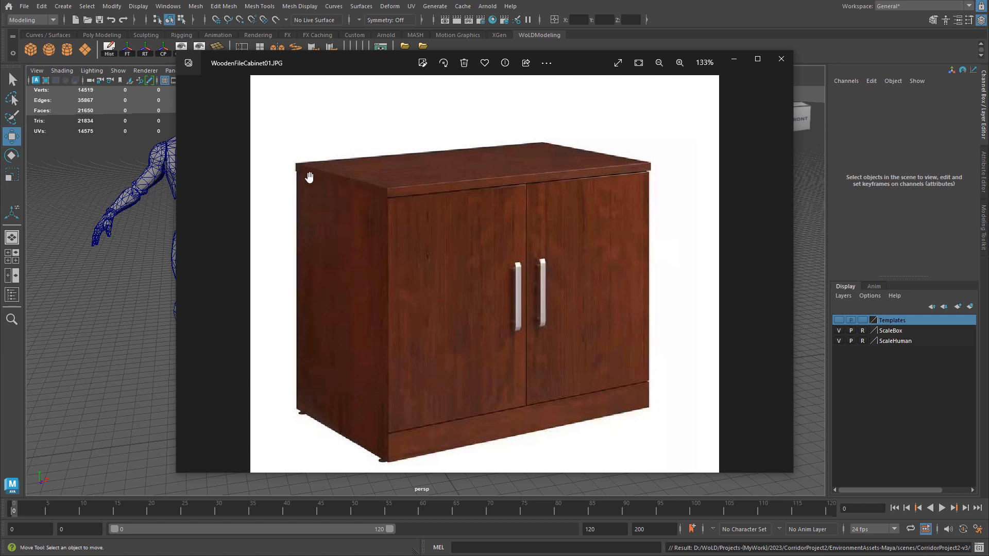
pyautogui.scroll(5, 482, 196)
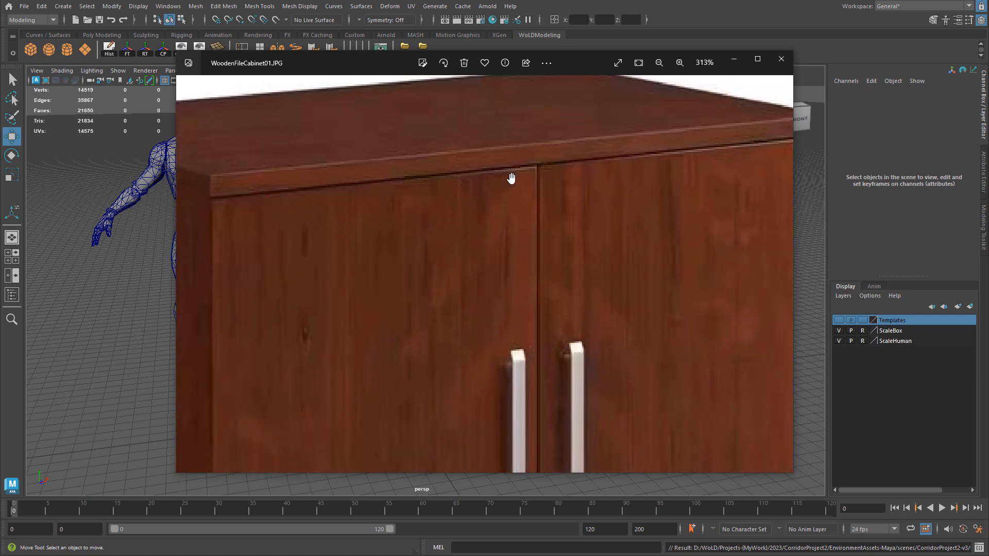
pyautogui.moveTo(539, 272); pyautogui.dragTo(559, 249)
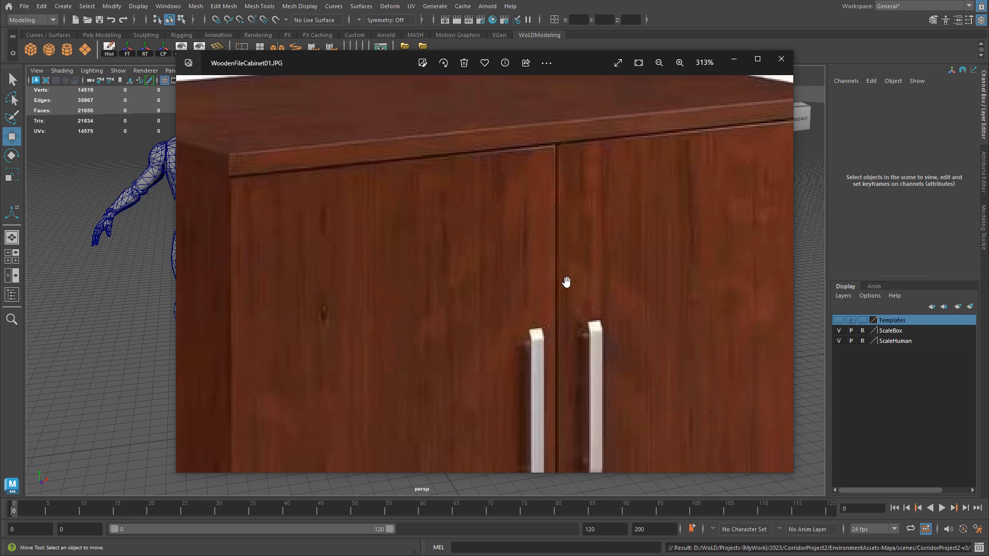
pyautogui.scroll(-2, 562, 282)
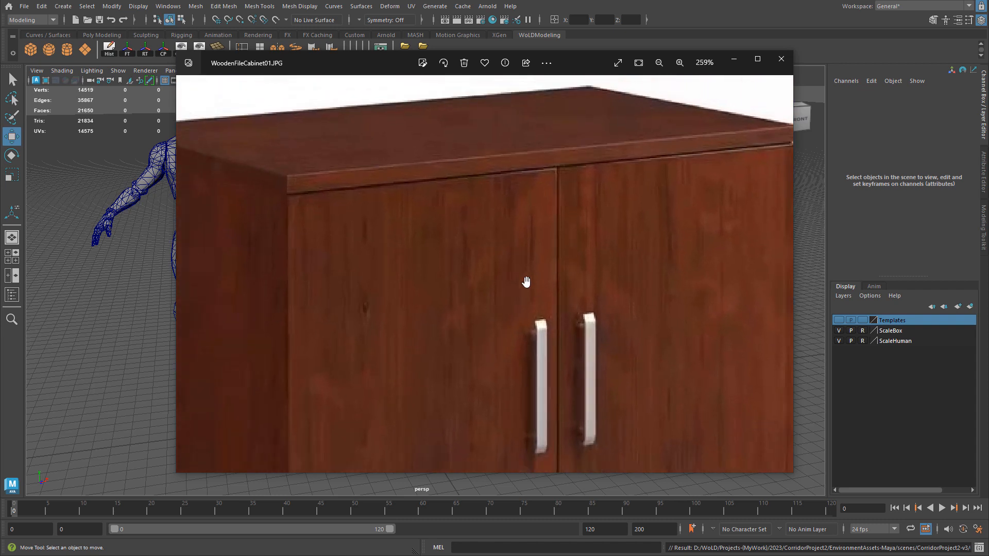
pyautogui.moveTo(548, 386); pyautogui.dragTo(607, 367)
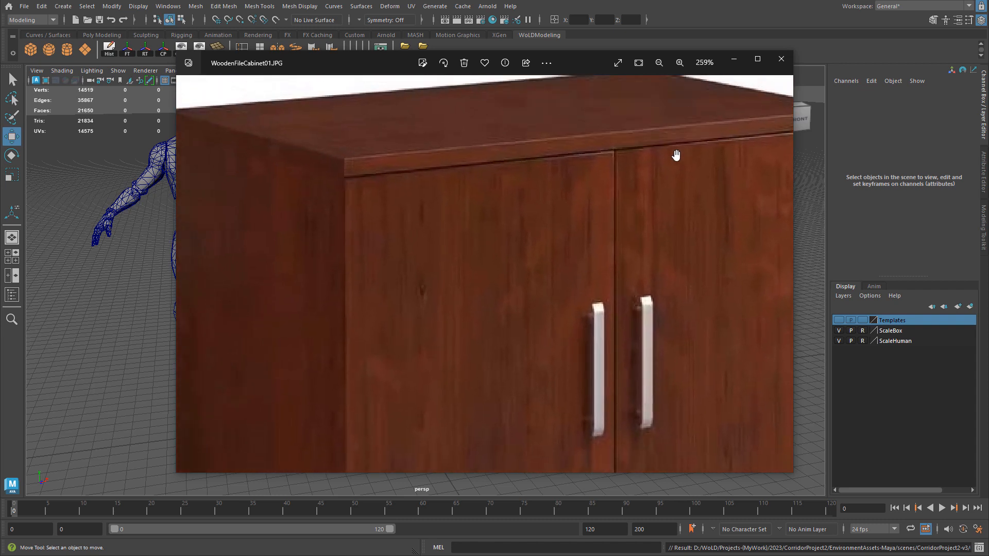
pyautogui.scroll(-4, 518, 205)
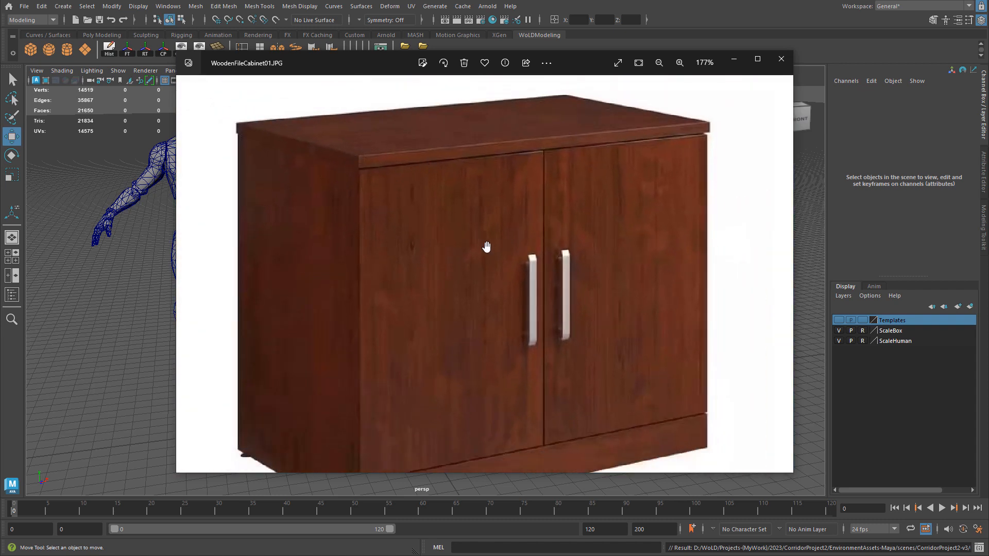
pyautogui.moveTo(483, 245); pyautogui.dragTo(483, 166)
pyautogui.moveTo(586, 243); pyautogui.dragTo(580, 314)
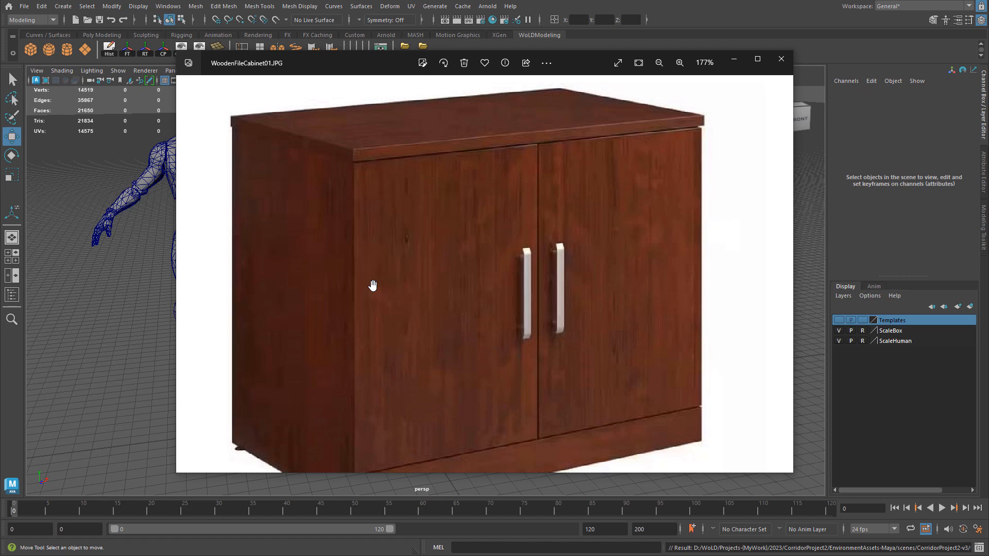
pyautogui.scroll(-2, 373, 285)
# Step: In Maya, frame the cabinet box in the front view and insert a horizontal edge loop near its base with Multi-Cut
pyautogui.hotkey('alt', 'Tab')
pyautogui.click(409, 341)
pyautogui.keyDown('alt'); pyautogui.moveTo(408, 341); pyautogui.dragTo(386, 261, button='middle'); pyautogui.keyUp('alt')
pyautogui.keyDown('alt'); pyautogui.moveTo(386, 262); pyautogui.dragTo(458, 240, button='right'); pyautogui.keyUp('alt')
pyautogui.keyDown('alt'); pyautogui.moveTo(458, 239); pyautogui.dragTo(436, 251); pyautogui.keyUp('alt')
pyautogui.press('space')
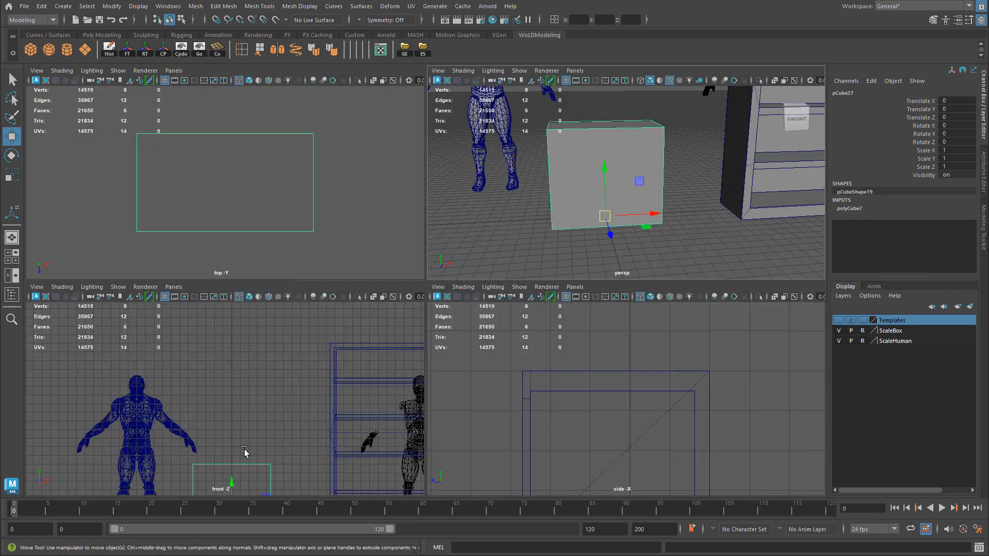
pyautogui.press('f')
pyautogui.press('space')
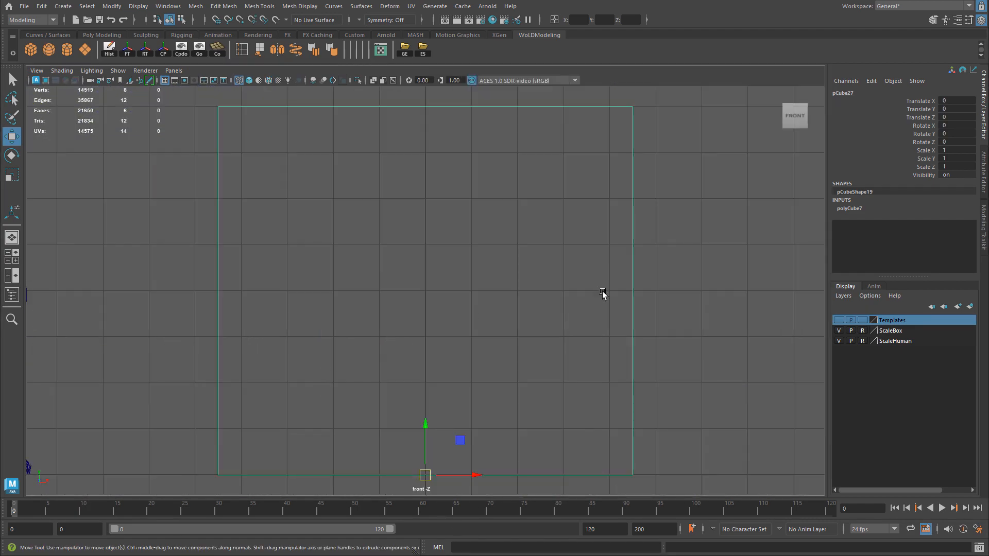
pyautogui.click(982, 227)
pyautogui.click(878, 372)
pyautogui.keyDown('alt'); pyautogui.moveTo(472, 417); pyautogui.dragTo(502, 342, button='middle'); pyautogui.keyUp('alt')
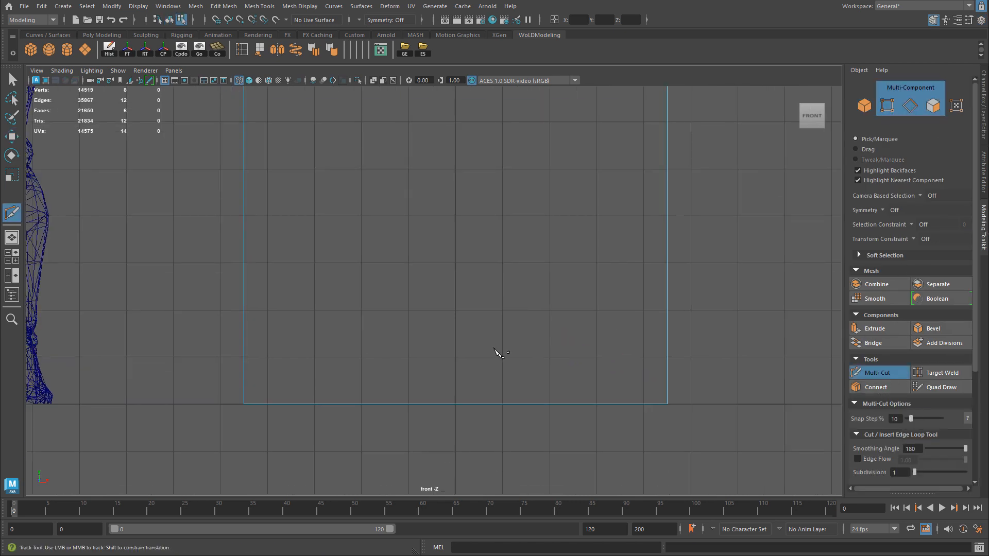
pyautogui.keyDown('ctrl'); pyautogui.click(250, 355); pyautogui.keyUp('ctrl')
# Step: Insert a second horizontal edge loop just below the cabinet's top
pyautogui.keyDown('alt'); pyautogui.moveTo(478, 335); pyautogui.dragTo(536, 364, button='middle'); pyautogui.keyUp('alt')
pyautogui.scroll(-3, 512, 336)
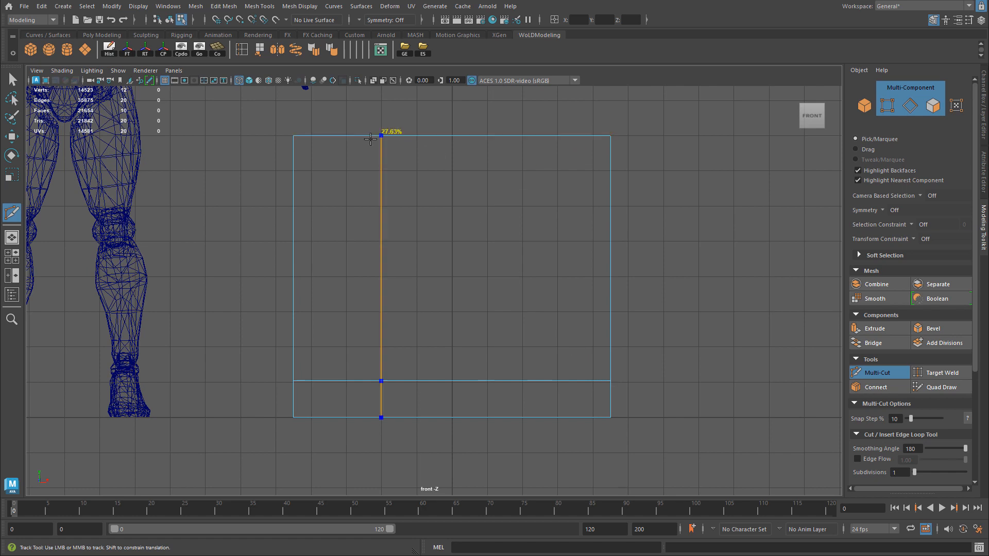
pyautogui.keyDown('ctrl'); pyautogui.click(309, 146); pyautogui.keyUp('ctrl')
pyautogui.click(610, 147)
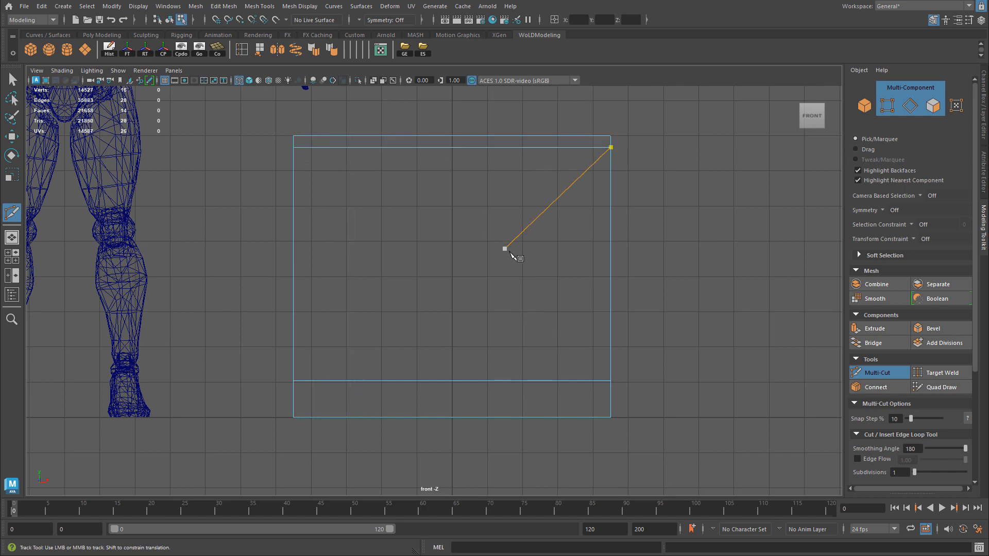
pyautogui.keyDown('alt'); pyautogui.moveTo(505, 248); pyautogui.dragTo(472, 256, button='middle'); pyautogui.keyUp('alt')
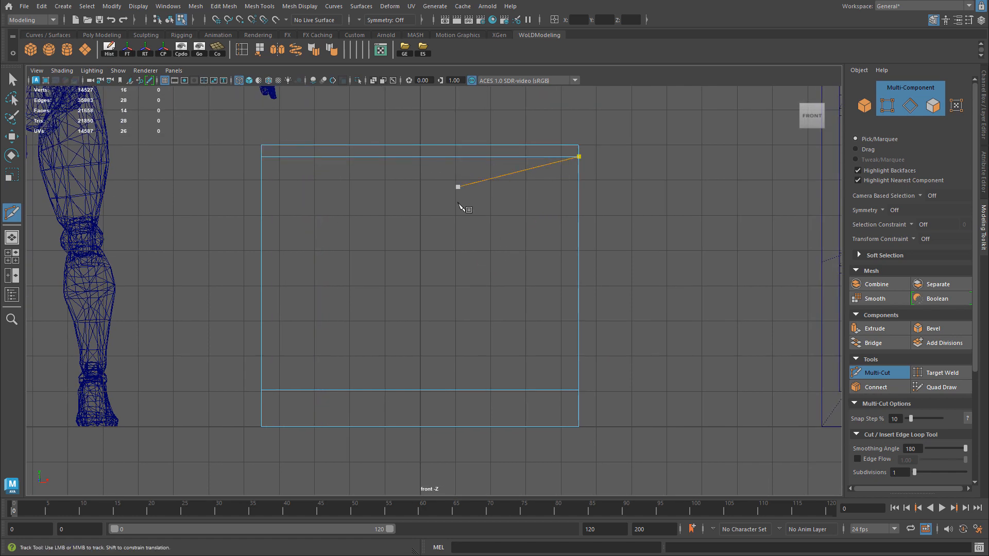
pyautogui.press('Escape')
pyautogui.click(261, 156)
pyautogui.scroll(4, 314, 141)
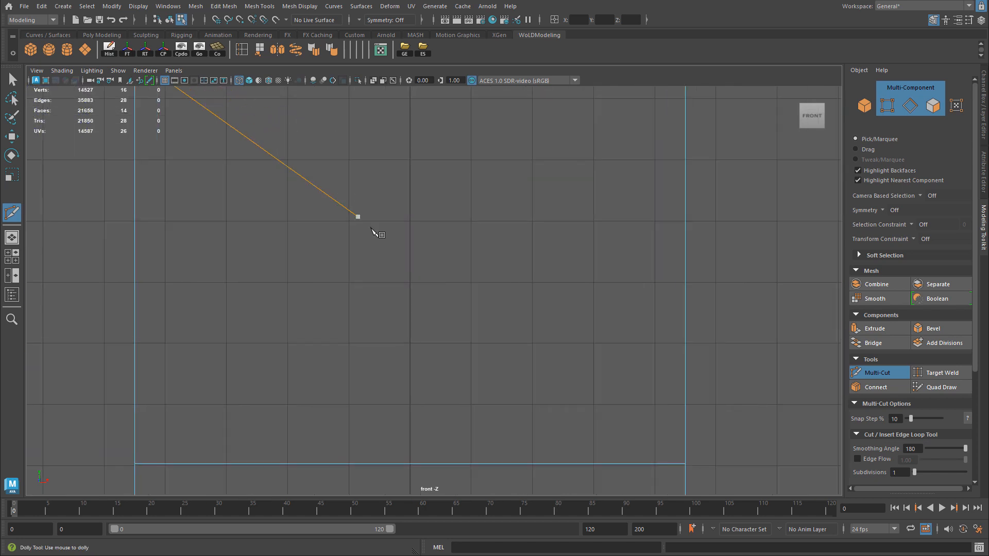
pyautogui.keyDown('alt'); pyautogui.moveTo(582, 292); pyautogui.dragTo(269, 294, button='right'); pyautogui.keyUp('alt')
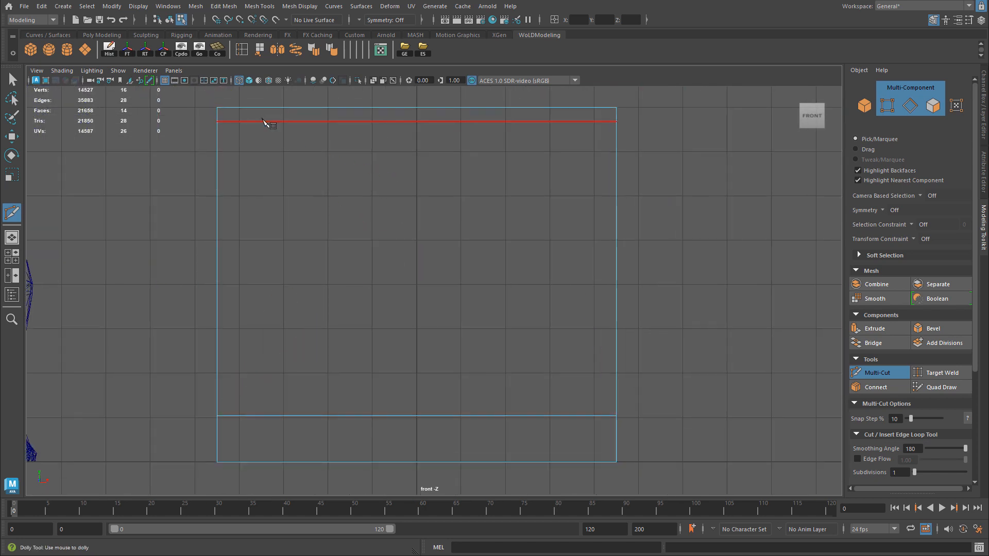
# Step: Move the cabinet's lower horizontal edge loop slightly down in the front view, and select the upper loop
pyautogui.moveTo(532, 237)
pyautogui.keyDown('alt'); pyautogui.mouseDown(button='middle')
pyautogui.moveTo(535, 213)
pyautogui.moveTo(521, 270)
pyautogui.moveTo(541, 228)
pyautogui.mouseUp(button='middle'); pyautogui.keyUp('alt')
pyautogui.keyDown('alt'); pyautogui.moveTo(541, 228); pyautogui.dragTo(329, 254, button='right'); pyautogui.keyUp('alt')
pyautogui.keyDown('alt'); pyautogui.moveTo(539, 313); pyautogui.dragTo(543, 326, button='middle'); pyautogui.keyUp('alt')
pyautogui.press('w')
pyautogui.doubleClick(435, 393)
pyautogui.moveTo(436, 344); pyautogui.dragTo(436, 346)
pyautogui.doubleClick(342, 165)
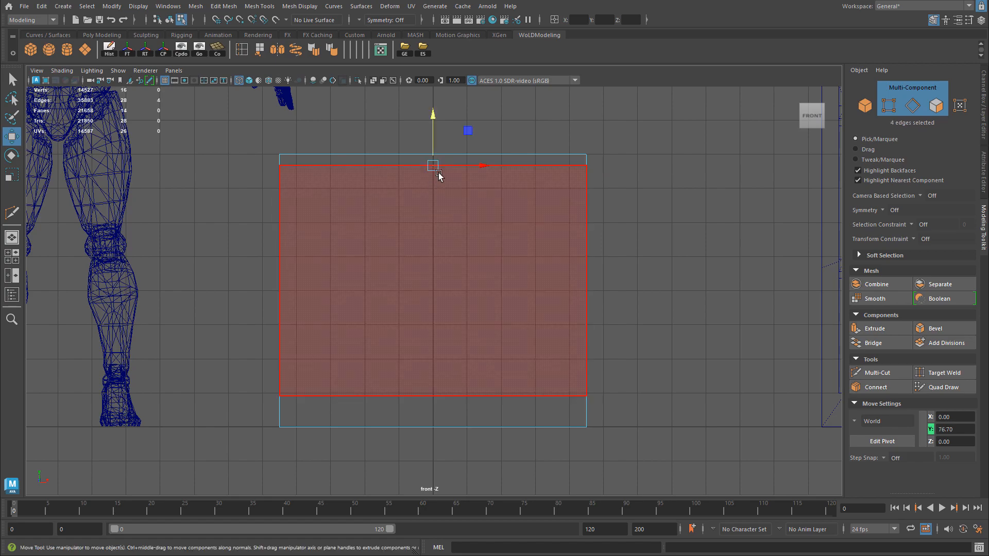
# Step: Insert a vertical edge loop through the middle of the cabinet's front with Multi-Cut in the perspective view
pyautogui.press('space')
pyautogui.press('space')
pyautogui.keyDown('alt'); pyautogui.moveTo(483, 222); pyautogui.dragTo(437, 320); pyautogui.keyUp('alt')
pyautogui.click(877, 372)
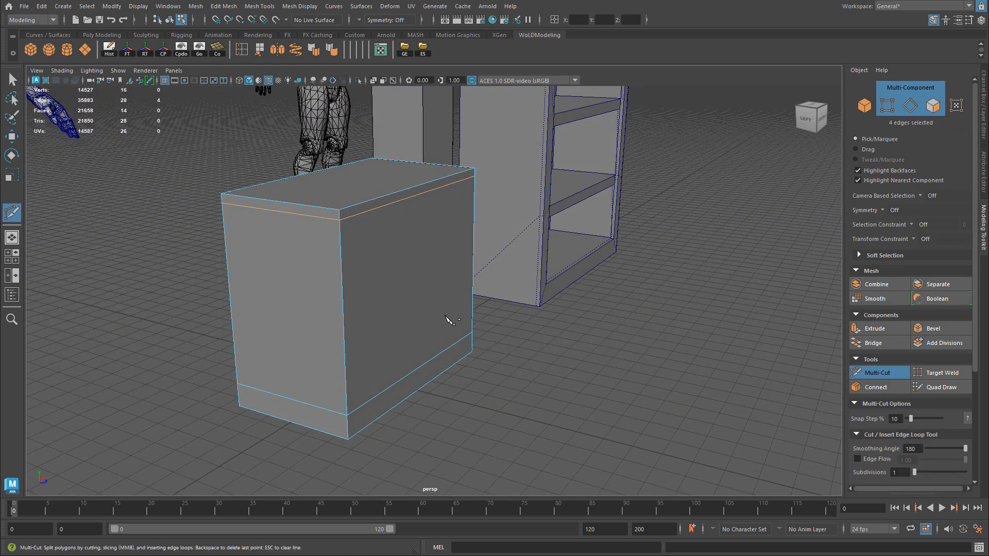
pyautogui.keyDown('alt'); pyautogui.moveTo(369, 298); pyautogui.dragTo(395, 261); pyautogui.keyUp('alt')
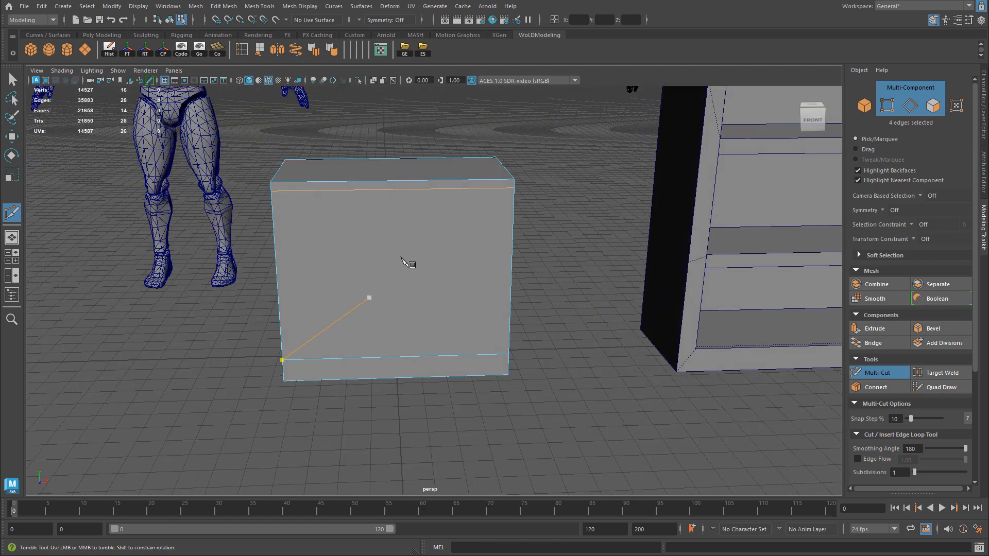
pyautogui.keyDown('ctrl'); pyautogui.middleClick(426, 221); pyautogui.keyUp('ctrl')
# Step: Insert a vertical edge loop on the cabinet's sides close to the front face
pyautogui.keyDown('alt'); pyautogui.moveTo(404, 353); pyautogui.dragTo(388, 287); pyautogui.keyUp('alt')
pyautogui.keyDown('alt'); pyautogui.moveTo(387, 288); pyautogui.dragTo(401, 208, button='right'); pyautogui.keyUp('alt')
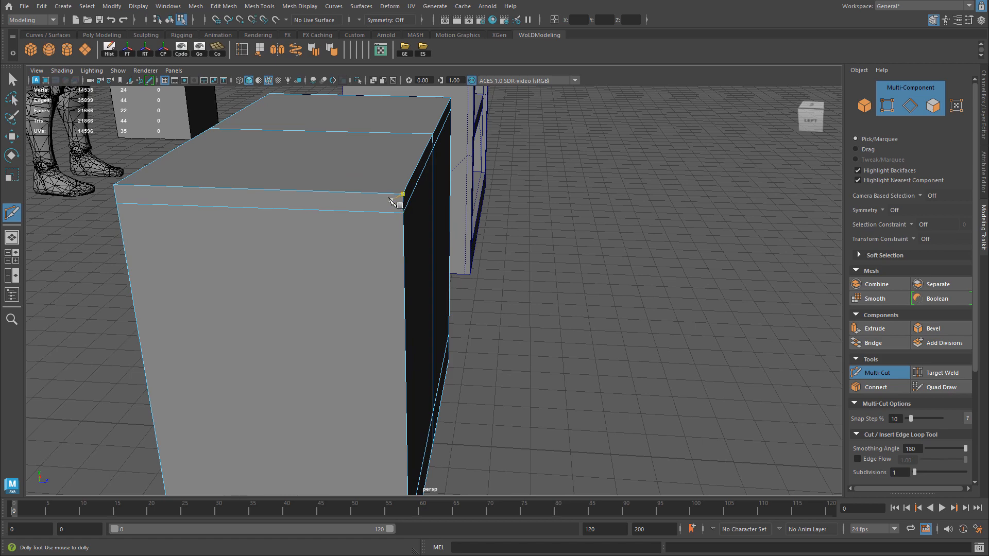
pyautogui.keyDown('ctrl'); pyautogui.click(389, 194); pyautogui.keyUp('ctrl')
pyautogui.keyDown('alt'); pyautogui.moveTo(388, 194); pyautogui.dragTo(424, 200); pyautogui.keyUp('alt')
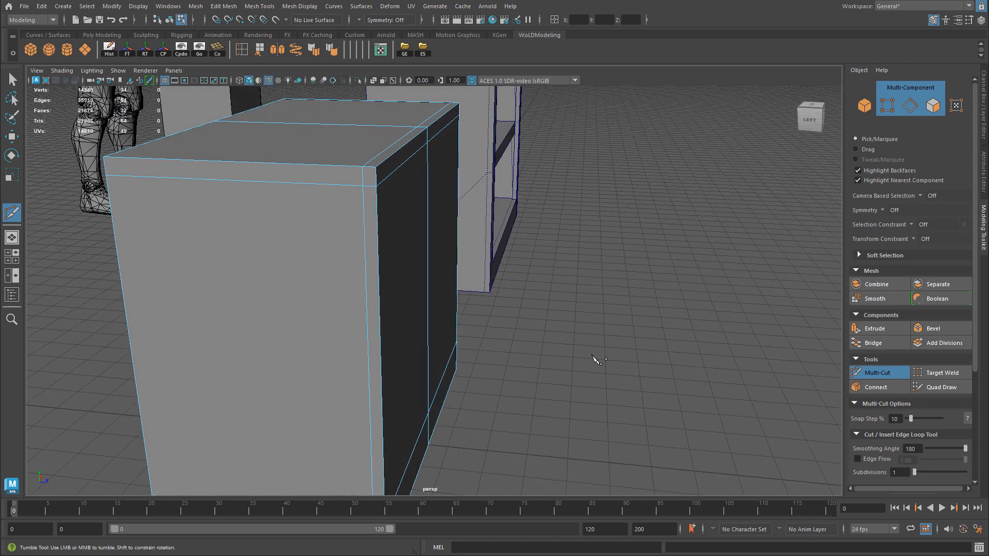
# Step: In the side view, select the vertices of the edge loop near the cabinet's front and snap them to Z 23.00 on a finer grid
pyautogui.press('space')
pyautogui.press('space')
pyautogui.keyDown('alt'); pyautogui.moveTo(200, 284); pyautogui.dragTo(459, 287, button='middle'); pyautogui.keyUp('alt')
pyautogui.press('w')
pyautogui.keyDown('alt'); pyautogui.moveTo(232, 313); pyautogui.dragTo(439, 355, button='right'); pyautogui.keyUp('alt')
pyautogui.keyDown('alt'); pyautogui.moveTo(439, 354); pyautogui.dragTo(830, 209, button='middle'); pyautogui.keyUp('alt')
pyautogui.keyDown('alt'); pyautogui.moveTo(533, 229); pyautogui.dragTo(679, 231, button='right'); pyautogui.keyUp('alt')
pyautogui.keyDown('alt'); pyautogui.moveTo(488, 192); pyautogui.dragTo(345, 247, button='middle'); pyautogui.keyUp('alt')
pyautogui.keyDown('alt'); pyautogui.moveTo(345, 247); pyautogui.dragTo(523, 128, button='right'); pyautogui.keyUp('alt')
pyautogui.moveTo(518, 115); pyautogui.dragTo(581, 480)
pyautogui.keyDown('alt'); pyautogui.moveTo(383, 421); pyautogui.dragTo(360, 293, button='middle'); pyautogui.keyUp('alt')
pyautogui.keyDown('alt'); pyautogui.moveTo(474, 188); pyautogui.dragTo(452, 229, button='middle'); pyautogui.keyUp('alt')
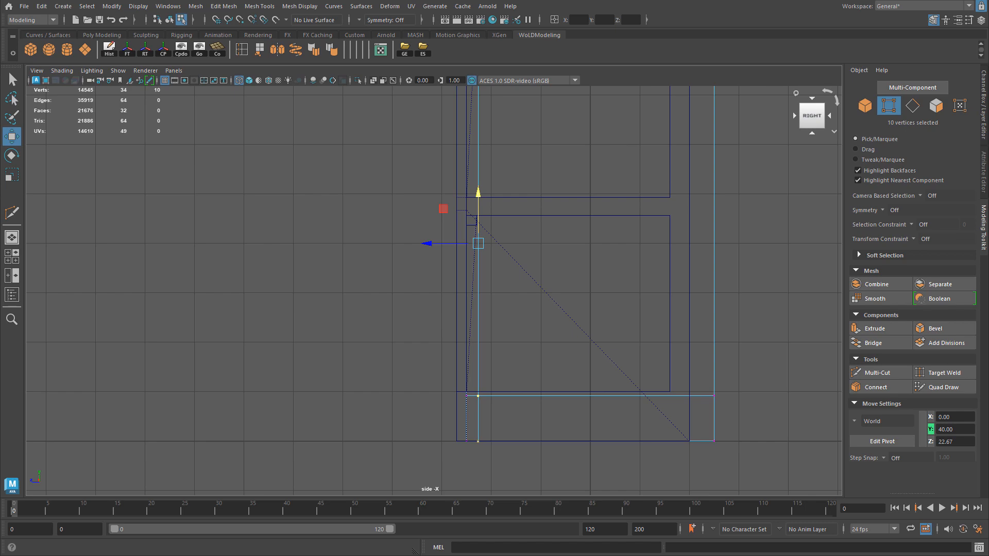
pyautogui.click(674, 258)
pyautogui.keyDown('alt'); pyautogui.moveTo(488, 238); pyautogui.dragTo(492, 217, button='middle'); pyautogui.keyUp('alt')
pyautogui.keyDown('alt'); pyautogui.moveTo(493, 217); pyautogui.dragTo(754, 458, button='right'); pyautogui.keyUp('alt')
pyautogui.keyDown('alt'); pyautogui.moveTo(754, 459); pyautogui.dragTo(679, 231, button='middle'); pyautogui.keyUp('alt')
pyautogui.keyDown('alt'); pyautogui.moveTo(563, 103); pyautogui.dragTo(560, 258, button='middle'); pyautogui.keyUp('alt')
pyautogui.keyDown('alt'); pyautogui.moveTo(554, 170); pyautogui.dragTo(546, 438, button='middle'); pyautogui.keyUp('alt')
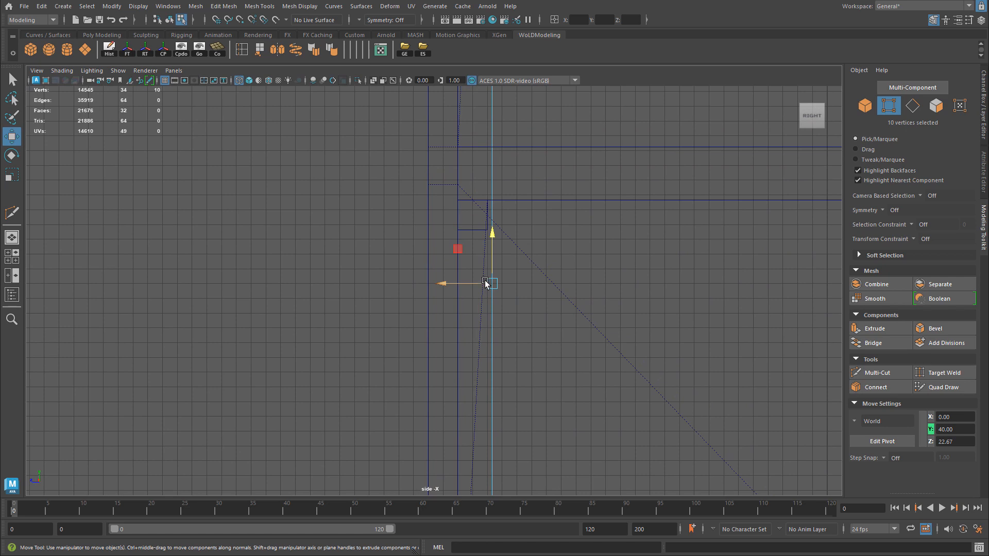
pyautogui.moveTo(483, 283); pyautogui.dragTo(485, 285)
# Step: Check the position of the upper vertex near the cabinet's front corner in the perspective view
pyautogui.keyDown('alt'); pyautogui.moveTo(588, 224); pyautogui.dragTo(603, 297, button='middle'); pyautogui.keyUp('alt')
pyautogui.keyDown('alt'); pyautogui.moveTo(744, 262); pyautogui.dragTo(486, 237, button='right'); pyautogui.keyUp('alt')
pyautogui.press('space')
pyautogui.press('space')
pyautogui.keyDown('alt'); pyautogui.moveTo(493, 213); pyautogui.dragTo(355, 226); pyautogui.keyUp('alt')
pyautogui.keyDown('alt'); pyautogui.moveTo(607, 163); pyautogui.dragTo(541, 223, button='middle'); pyautogui.keyUp('alt')
pyautogui.click(505, 208)
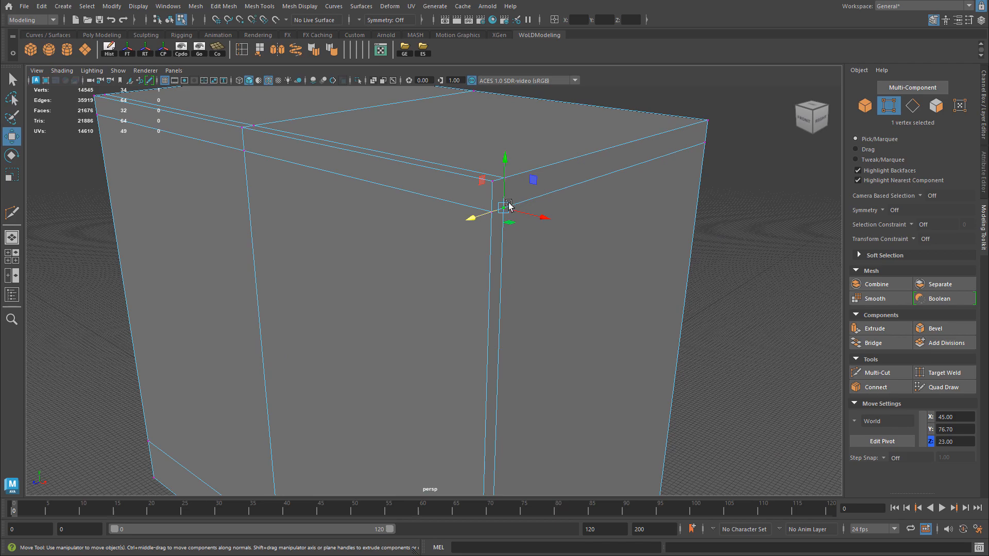
# Step: Select the horizontal edge loop below the cabinet's top and snap it vertically to the grid in the front view
pyautogui.moveTo(544, 205); pyautogui.dragTo(545, 186, button='right')
pyautogui.doubleClick(552, 196)
pyautogui.press('space')
pyautogui.press('space')
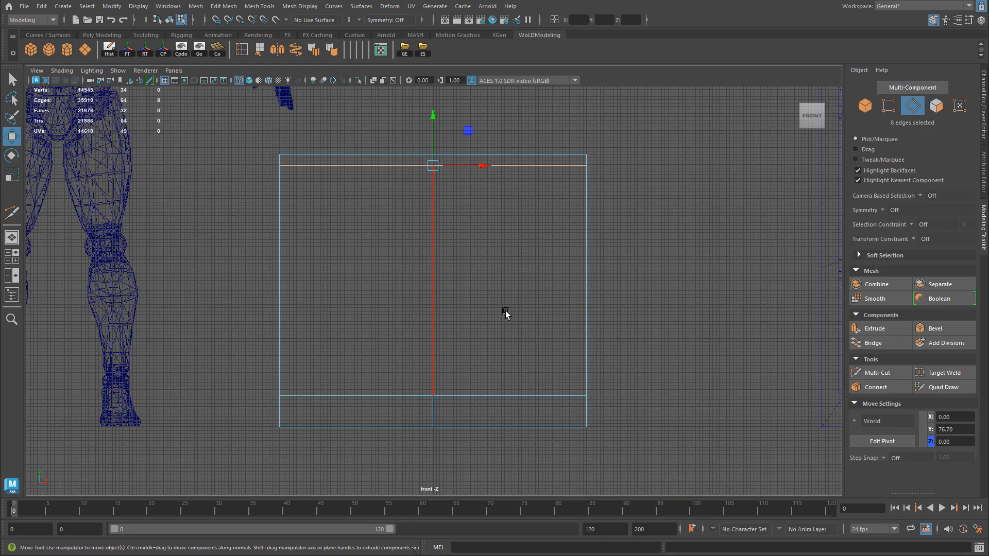
pyautogui.keyDown('alt'); pyautogui.moveTo(432, 201); pyautogui.dragTo(537, 307, button='middle'); pyautogui.keyUp('alt')
pyautogui.keyDown('alt'); pyautogui.moveTo(537, 307); pyautogui.dragTo(596, 256, button='right'); pyautogui.keyUp('alt')
pyautogui.keyDown('alt'); pyautogui.moveTo(556, 240); pyautogui.dragTo(473, 241, button='middle'); pyautogui.keyUp('alt')
pyautogui.keyDown('alt'); pyautogui.moveTo(472, 242); pyautogui.dragTo(507, 196, button='right'); pyautogui.keyUp('alt')
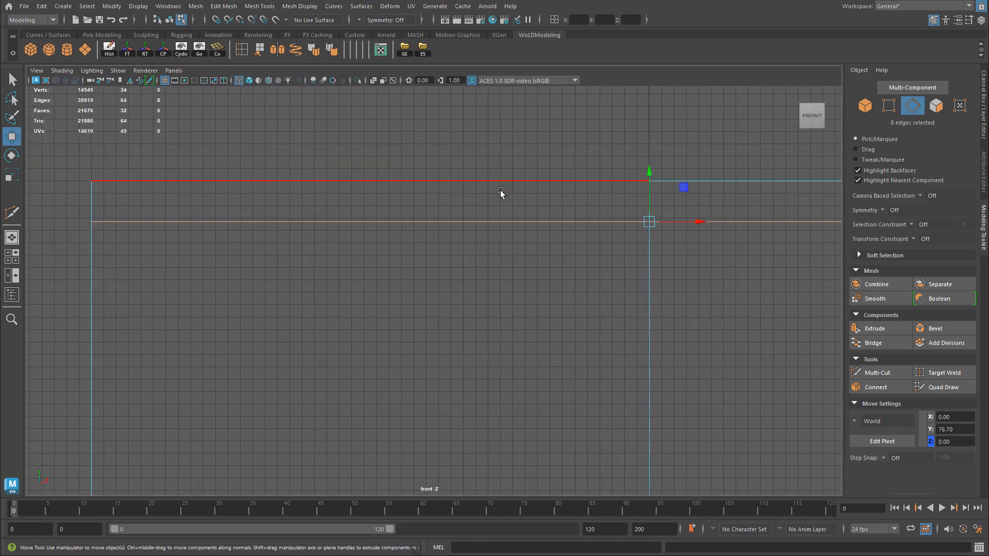
pyautogui.press('x')
pyautogui.moveTo(648, 174); pyautogui.dragTo(657, 224)
# Step: Select the horizontal edge loop near the cabinet's base and snap it to Y 9.00
pyautogui.keyDown('alt'); pyautogui.moveTo(593, 278); pyautogui.dragTo(465, 377, button='right'); pyautogui.keyUp('alt')
pyautogui.keyDown('alt'); pyautogui.moveTo(465, 377); pyautogui.dragTo(494, 103, button='middle'); pyautogui.keyUp('alt')
pyautogui.keyDown('alt'); pyautogui.moveTo(453, 338); pyautogui.dragTo(523, 29, button='middle'); pyautogui.keyUp('alt')
pyautogui.keyDown('alt'); pyautogui.moveTo(304, 258); pyautogui.dragTo(373, 205, button='right'); pyautogui.keyUp('alt')
pyautogui.keyDown('alt'); pyautogui.moveTo(372, 205); pyautogui.dragTo(442, 326, button='middle'); pyautogui.keyUp('alt')
pyautogui.doubleClick(354, 189)
pyautogui.keyDown('alt'); pyautogui.moveTo(364, 185); pyautogui.dragTo(619, 230, button='middle'); pyautogui.keyUp('alt')
pyautogui.moveTo(598, 185); pyautogui.dragTo(592, 242)
# Step: Return the cabinet to object selection and examine its proportions from several angles in the perspective view
pyautogui.press('space')
pyautogui.press('space')
pyautogui.keyDown('alt'); pyautogui.moveTo(489, 239); pyautogui.dragTo(510, 229); pyautogui.keyUp('alt')
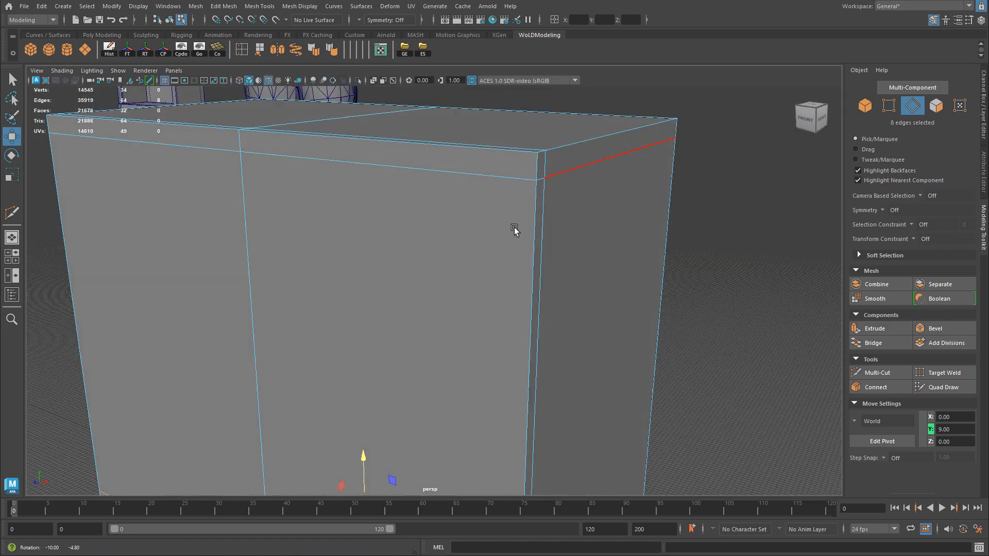
pyautogui.keyDown('alt'); pyautogui.moveTo(510, 231); pyautogui.dragTo(322, 233, button='right'); pyautogui.keyUp('alt')
pyautogui.keyDown('alt'); pyautogui.moveTo(322, 233); pyautogui.dragTo(343, 236); pyautogui.keyUp('alt')
pyautogui.moveTo(377, 239); pyautogui.dragTo(426, 221, button='right')
pyautogui.keyDown('alt'); pyautogui.moveTo(494, 229); pyautogui.dragTo(409, 262, button='right'); pyautogui.keyUp('alt')
pyautogui.keyDown('alt'); pyautogui.moveTo(408, 262); pyautogui.dragTo(608, 173); pyautogui.keyUp('alt')
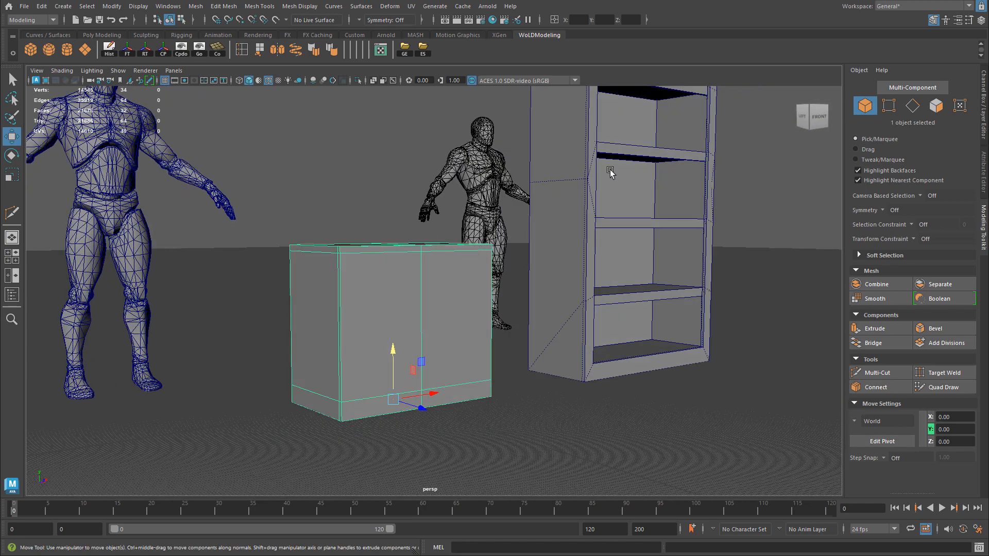
pyautogui.moveTo(463, 313)
pyautogui.keyDown('alt'); pyautogui.mouseDown()
pyautogui.moveTo(482, 307)
pyautogui.moveTo(465, 308)
pyautogui.mouseUp(); pyautogui.keyUp('alt')
pyautogui.keyDown('alt'); pyautogui.moveTo(465, 308); pyautogui.dragTo(569, 252, button='right'); pyautogui.keyUp('alt')
pyautogui.keyDown('alt'); pyautogui.moveTo(569, 251); pyautogui.dragTo(482, 251); pyautogui.keyUp('alt')
pyautogui.keyDown('alt'); pyautogui.moveTo(490, 214); pyautogui.dragTo(442, 212); pyautogui.keyUp('alt')
# Step: Switch the cabinet to edge selection and select the horizontal loops near the base and below the top
pyautogui.moveTo(434, 214); pyautogui.dragTo(436, 189, button='right')
pyautogui.keyDown('alt'); pyautogui.moveTo(487, 231); pyautogui.dragTo(496, 155, button='middle'); pyautogui.keyUp('alt')
pyautogui.keyDown('alt'); pyautogui.moveTo(495, 154); pyautogui.dragTo(421, 212, button='right'); pyautogui.keyUp('alt')
pyautogui.moveTo(422, 214)
pyautogui.keyDown('alt'); pyautogui.mouseDown()
pyautogui.moveTo(406, 216)
pyautogui.moveTo(451, 218)
pyautogui.moveTo(436, 216)
pyautogui.mouseUp(); pyautogui.keyUp('alt')
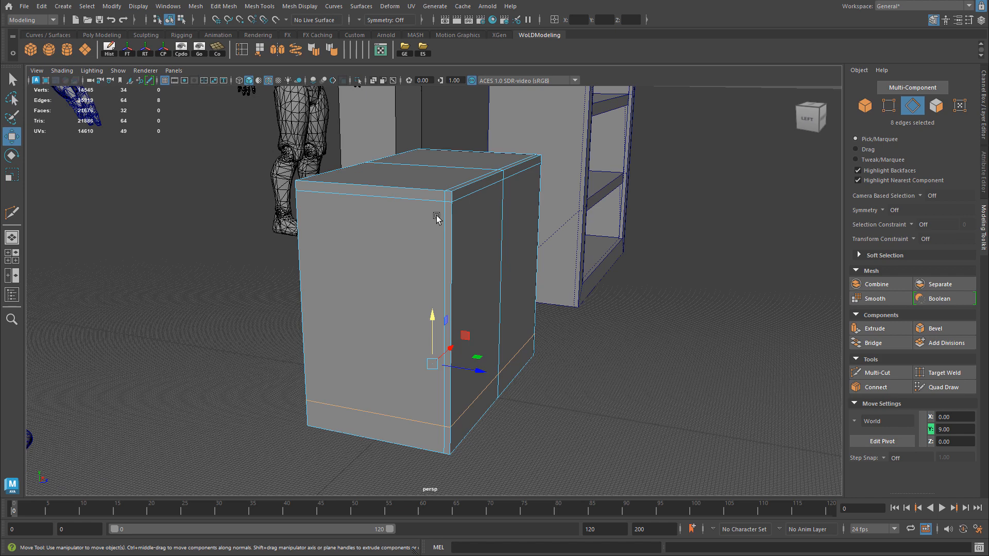
pyautogui.scroll(2, 400, 214)
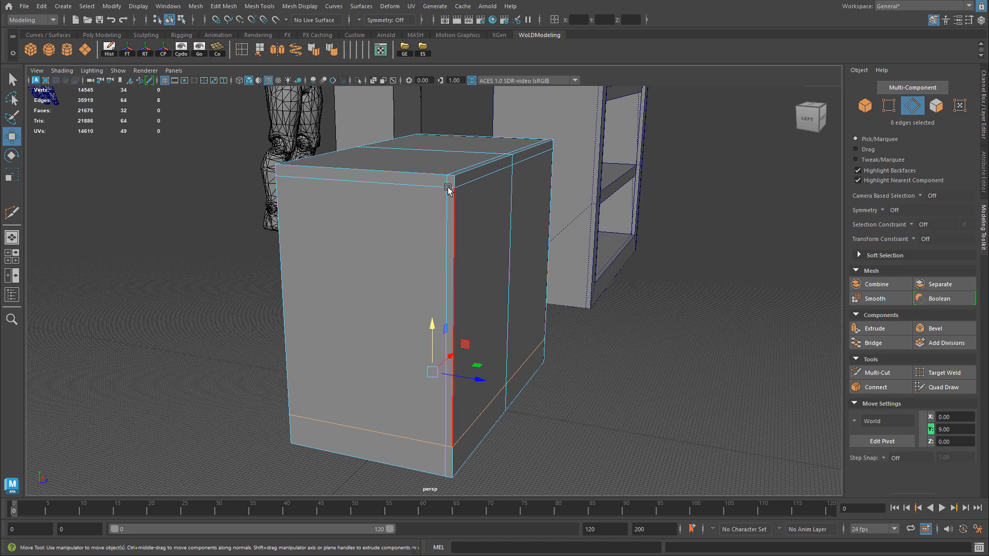
pyautogui.keyDown('shift'); pyautogui.doubleClick(429, 188); pyautogui.keyUp('shift')
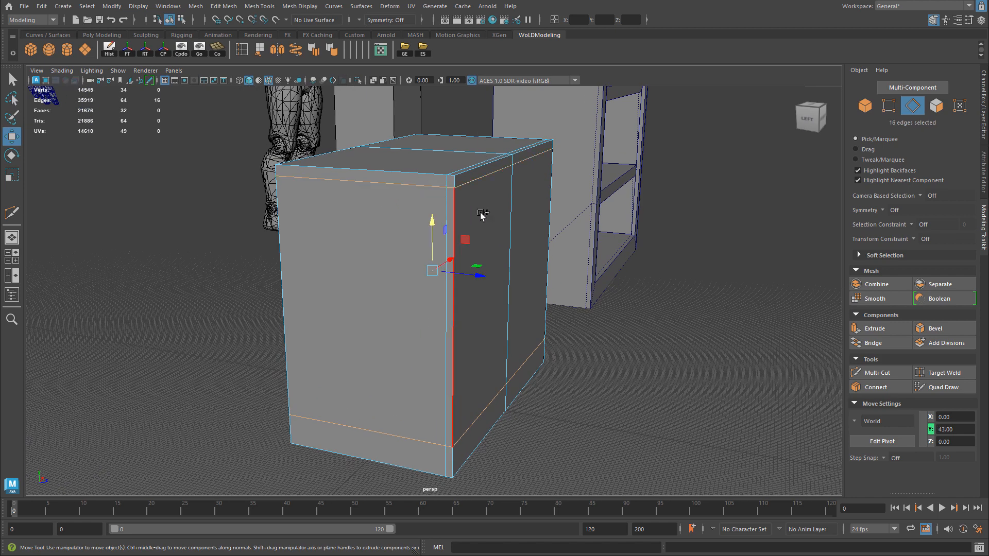
# Step: Add the vertical centre loop between the doors and the vertical loop behind the cabinet's front to the edge selection
pyautogui.keyDown('alt'); pyautogui.moveTo(459, 216); pyautogui.dragTo(335, 168); pyautogui.keyUp('alt')
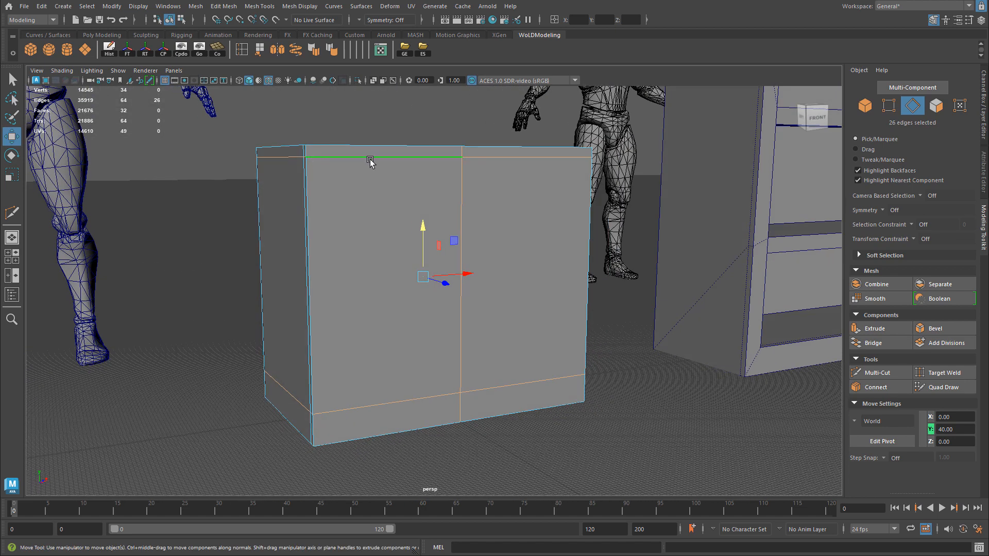
pyautogui.keyDown('alt'); pyautogui.moveTo(371, 311); pyautogui.dragTo(477, 200); pyautogui.keyUp('alt')
pyautogui.keyDown('shift'); pyautogui.doubleClick(514, 209); pyautogui.keyUp('shift')
pyautogui.scroll(5, 463, 187)
pyautogui.keyDown('alt'); pyautogui.moveTo(456, 204); pyautogui.dragTo(470, 235, button='middle'); pyautogui.keyUp('alt')
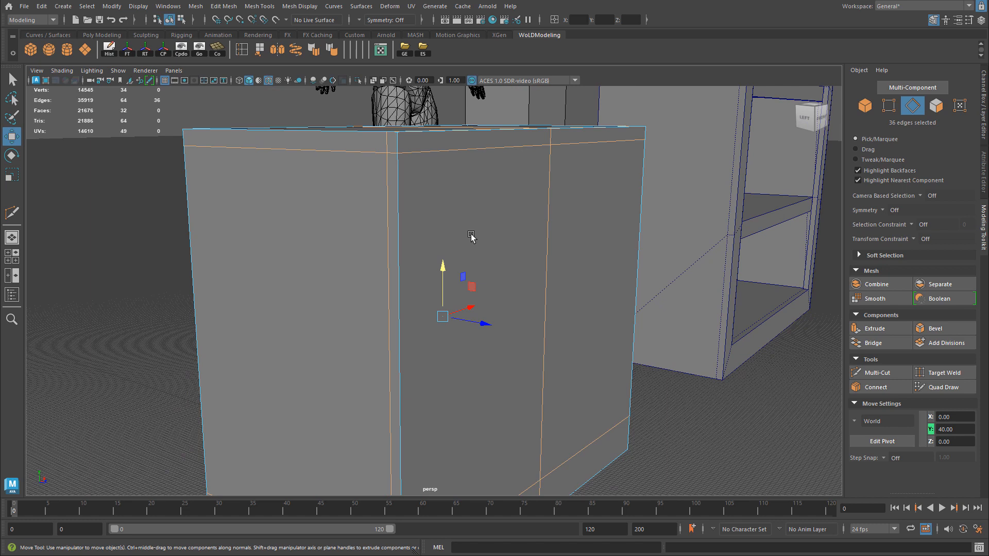
# Step: Bevel the selected edge loops with a fraction of 0.2
pyautogui.hotkey('ctrl', 'b')
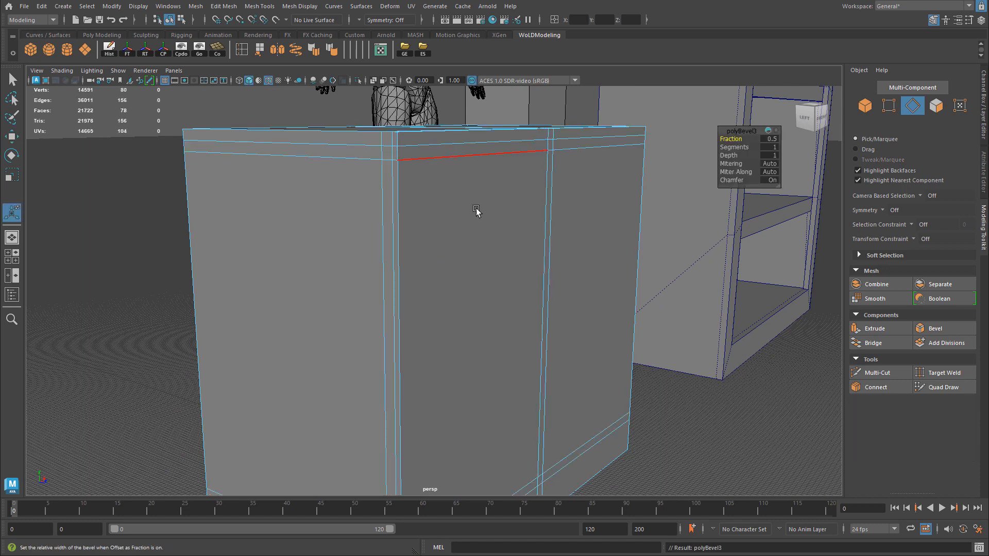
pyautogui.click(771, 138)
pyautogui.write('.')
pyautogui.write('1')
pyautogui.press('Return')
pyautogui.write('.2')
pyautogui.press('Return')
# Step: Narrow the cabinet's bevel strips by setting the bevel fraction to 0.1
pyautogui.moveTo(495, 160)
pyautogui.keyDown('alt'); pyautogui.mouseDown()
pyautogui.moveTo(408, 154)
pyautogui.moveTo(515, 161)
pyautogui.mouseUp(); pyautogui.keyUp('alt')
pyautogui.keyDown('alt'); pyautogui.moveTo(422, 154); pyautogui.dragTo(508, 178, button='right'); pyautogui.keyUp('alt')
pyautogui.keyDown('alt'); pyautogui.moveTo(507, 178); pyautogui.dragTo(489, 214); pyautogui.keyUp('alt')
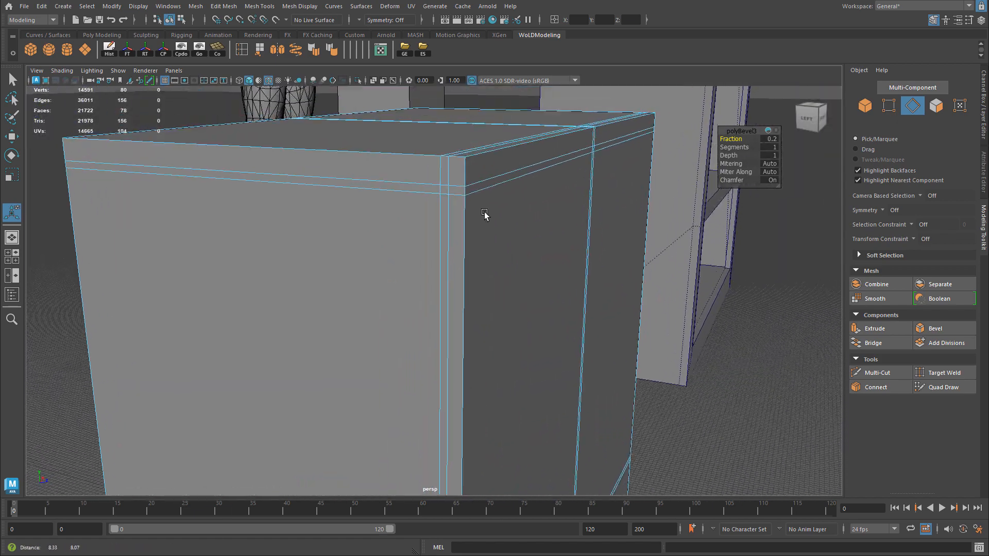
pyautogui.keyDown('alt'); pyautogui.moveTo(490, 214); pyautogui.dragTo(503, 194, button='right'); pyautogui.keyUp('alt')
pyautogui.keyDown('alt'); pyautogui.moveTo(503, 195); pyautogui.dragTo(510, 190); pyautogui.keyUp('alt')
pyautogui.click(774, 139)
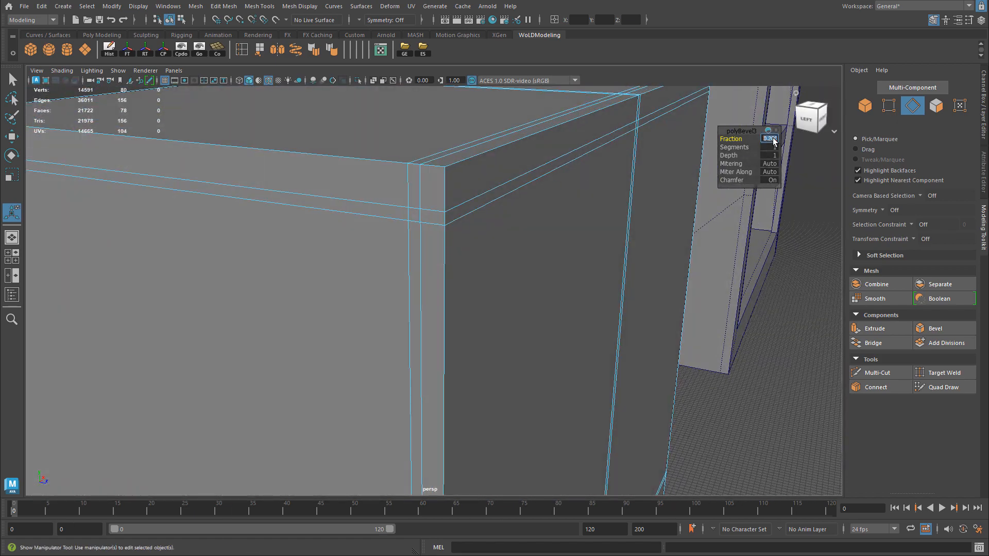
pyautogui.write('.')
pyautogui.press('Return')
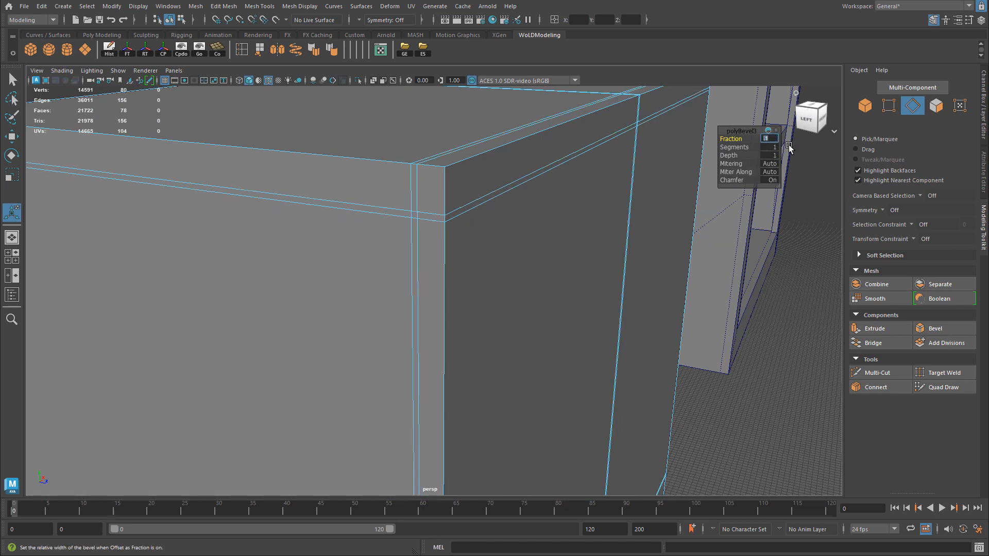
# Step: Examine the beveled strips around the cabinet's top, corners and doors from several angles in object selection
pyautogui.keyDown('alt'); pyautogui.moveTo(597, 180); pyautogui.dragTo(467, 198); pyautogui.keyUp('alt')
pyautogui.press('space')
pyautogui.press('space')
pyautogui.scroll(-4, 515, 242)
pyautogui.keyDown('alt'); pyautogui.moveTo(299, 116); pyautogui.dragTo(231, 420, button='middle'); pyautogui.keyUp('alt')
pyautogui.scroll(-2, 514, 309)
pyautogui.keyDown('alt'); pyautogui.moveTo(554, 282); pyautogui.dragTo(553, 331, button='middle'); pyautogui.keyUp('alt')
pyautogui.press('space')
pyautogui.press('space')
pyautogui.keyDown('alt'); pyautogui.moveTo(631, 156); pyautogui.dragTo(514, 185); pyautogui.keyUp('alt')
pyautogui.keyDown('alt'); pyautogui.moveTo(515, 185); pyautogui.dragTo(444, 258, button='middle'); pyautogui.keyUp('alt')
pyautogui.keyDown('alt'); pyautogui.moveTo(444, 259); pyautogui.dragTo(541, 249, button='right'); pyautogui.keyUp('alt')
pyautogui.keyDown('alt'); pyautogui.moveTo(541, 249); pyautogui.dragTo(342, 256); pyautogui.keyUp('alt')
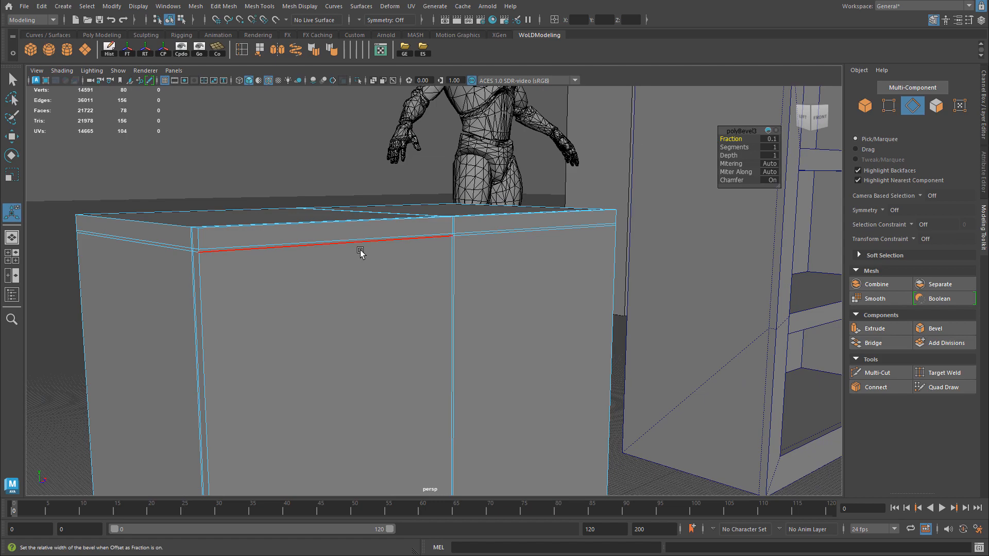
pyautogui.moveTo(361, 251); pyautogui.dragTo(400, 233, button='right')
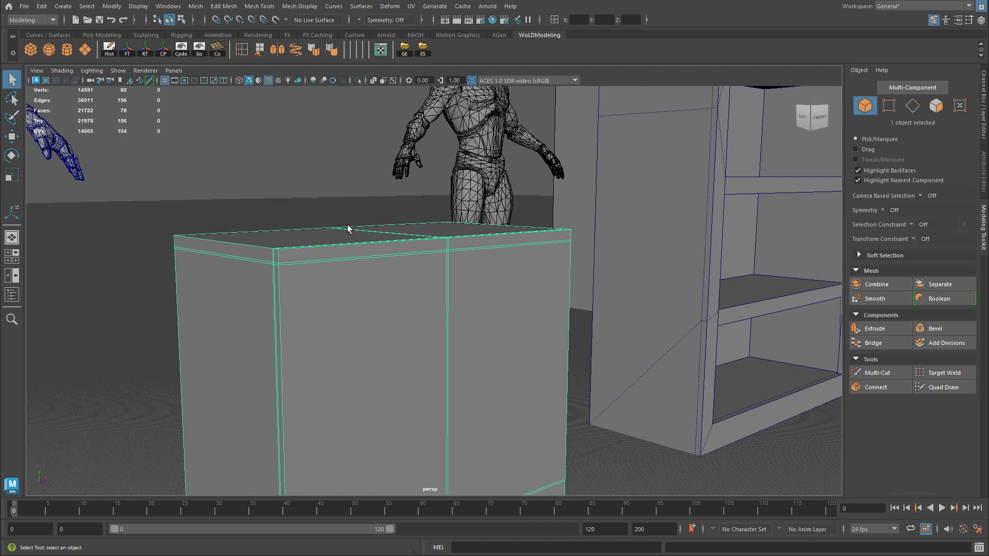
pyautogui.keyDown('alt'); pyautogui.moveTo(402, 261); pyautogui.dragTo(351, 193); pyautogui.keyUp('alt')
pyautogui.keyDown('alt'); pyautogui.moveTo(311, 201); pyautogui.dragTo(403, 180); pyautogui.keyUp('alt')
pyautogui.click(399, 182)
pyautogui.keyDown('alt'); pyautogui.moveTo(344, 175); pyautogui.dragTo(300, 172); pyautogui.keyUp('alt')
pyautogui.keyDown('alt'); pyautogui.moveTo(299, 169); pyautogui.dragTo(409, 178, button='right'); pyautogui.keyUp('alt')
pyautogui.keyDown('alt'); pyautogui.moveTo(404, 176); pyautogui.dragTo(310, 193, button='middle'); pyautogui.keyUp('alt')
pyautogui.keyDown('alt'); pyautogui.moveTo(384, 201); pyautogui.dragTo(331, 200); pyautogui.keyUp('alt')
# Step: Select the narrow bevel faces at the upper front corner, above the first door and down the cabinet's side
pyautogui.moveTo(372, 214); pyautogui.dragTo(374, 188, button='right')
pyautogui.moveTo(325, 208); pyautogui.dragTo(323, 234, button='right')
pyautogui.click(300, 200)
pyautogui.keyDown('alt'); pyautogui.moveTo(301, 200); pyautogui.dragTo(400, 240); pyautogui.keyUp('alt')
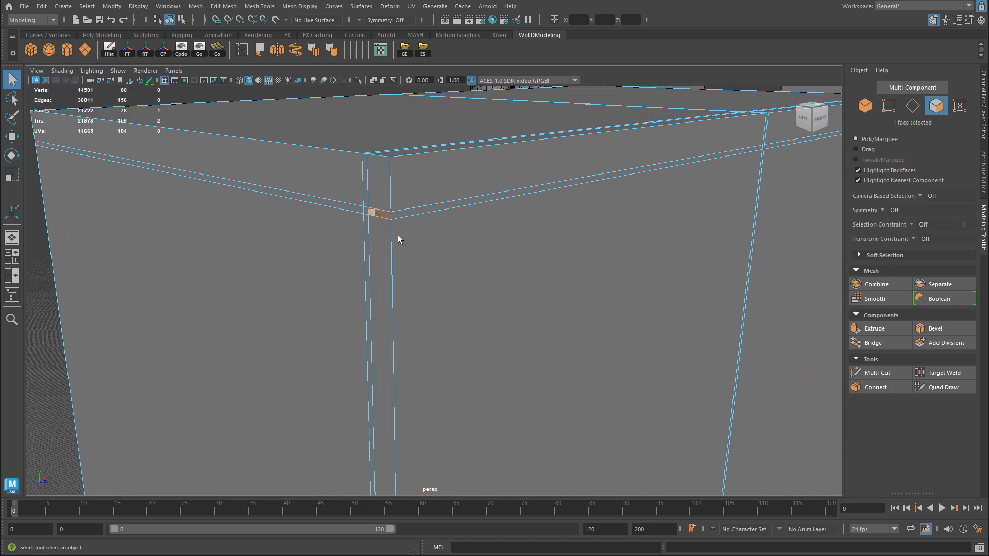
pyautogui.keyDown('shift'); pyautogui.click(403, 214); pyautogui.keyUp('shift')
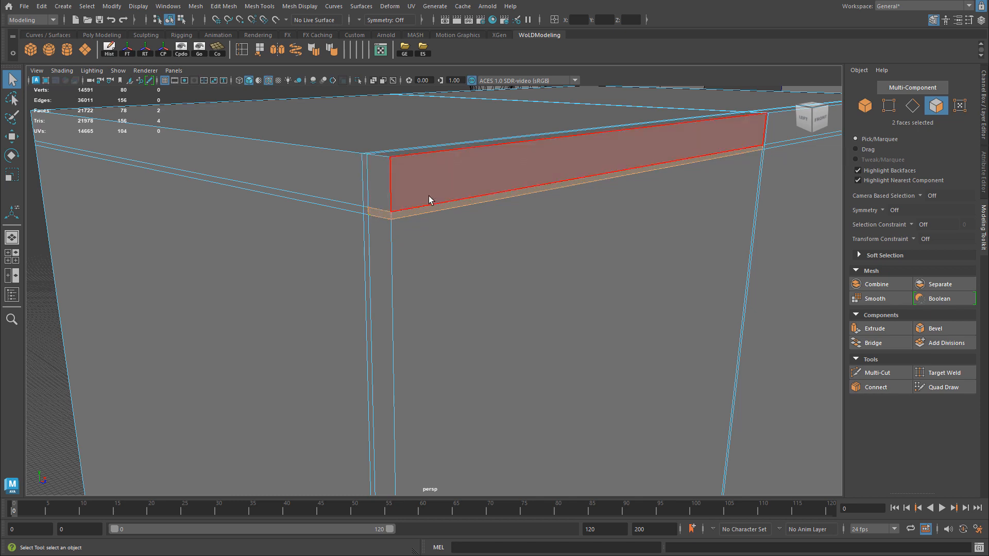
pyautogui.keyDown('shift'); pyautogui.click(365, 221); pyautogui.keyUp('shift')
pyautogui.keyDown('shift'); pyautogui.click(365, 226); pyautogui.keyUp('shift')
# Step: Add the vertical strip between the doors, the strip above the second door and the opposite side's vertical strip to the selection
pyautogui.keyDown('alt'); pyautogui.moveTo(604, 223); pyautogui.dragTo(536, 211); pyautogui.keyUp('alt')
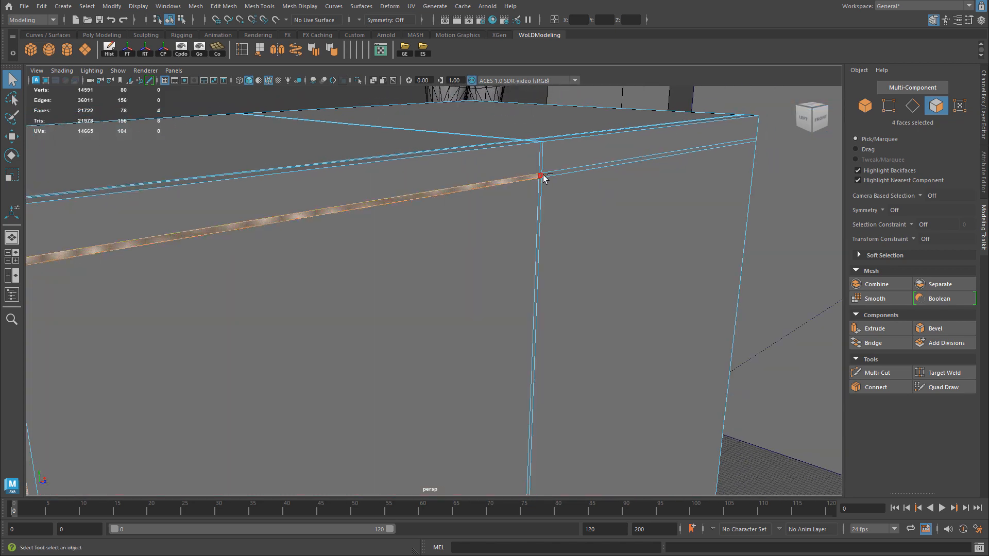
pyautogui.keyDown('shift'); pyautogui.click(551, 176); pyautogui.keyUp('shift')
pyautogui.keyDown('shift'); pyautogui.click(539, 194); pyautogui.keyUp('shift')
pyautogui.keyDown('alt'); pyautogui.moveTo(704, 207); pyautogui.dragTo(510, 209); pyautogui.keyUp('alt')
pyautogui.keyDown('shift'); pyautogui.click(468, 237); pyautogui.keyUp('shift')
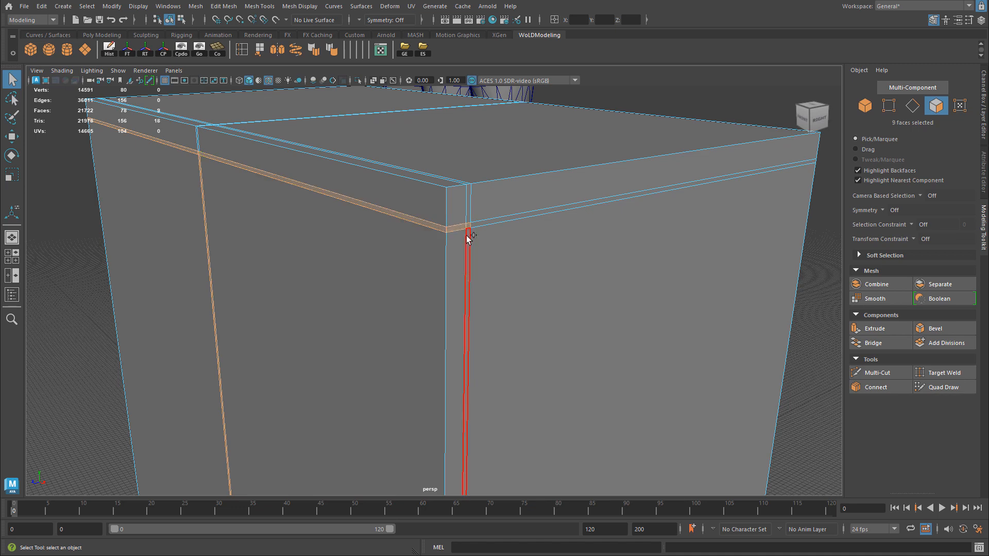
pyautogui.keyDown('shift'); pyautogui.click(467, 238); pyautogui.keyUp('shift')
# Step: Add the lower corner face and the strip beneath the second door to the face selection
pyautogui.keyDown('alt'); pyautogui.moveTo(453, 302); pyautogui.dragTo(385, 291, button='right'); pyautogui.keyUp('alt')
pyautogui.keyDown('alt'); pyautogui.moveTo(385, 292); pyautogui.dragTo(398, 77, button='middle'); pyautogui.keyUp('alt')
pyautogui.keyDown('alt'); pyautogui.moveTo(338, 209); pyautogui.dragTo(507, 202, button='right'); pyautogui.keyUp('alt')
pyautogui.keyDown('alt'); pyautogui.moveTo(507, 202); pyautogui.dragTo(500, 83, button='middle'); pyautogui.keyUp('alt')
pyautogui.keyDown('alt'); pyautogui.moveTo(500, 82); pyautogui.dragTo(516, 240, button='right'); pyautogui.keyUp('alt')
pyautogui.keyDown('shift'); pyautogui.click(517, 226); pyautogui.keyUp('shift')
pyautogui.keyDown('shift'); pyautogui.click(480, 228); pyautogui.keyUp('shift')
pyautogui.keyDown('alt'); pyautogui.moveTo(262, 223); pyautogui.dragTo(409, 229); pyautogui.keyUp('alt')
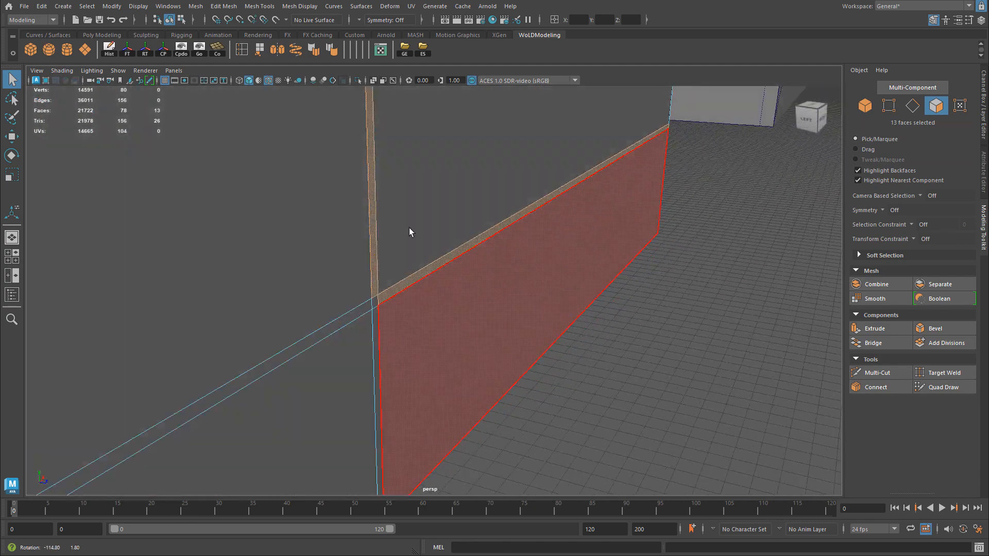
# Step: Complete the groove selection with the strip beneath the first door and the lower faces around the cabinet's front corner
pyautogui.keyDown('shift'); pyautogui.click(376, 300); pyautogui.keyUp('shift')
pyautogui.keyDown('shift'); pyautogui.click(366, 307); pyautogui.keyUp('shift')
pyautogui.keyDown('alt'); pyautogui.moveTo(364, 305); pyautogui.dragTo(215, 296, button='right'); pyautogui.keyUp('alt')
pyautogui.keyDown('alt'); pyautogui.moveTo(215, 295); pyautogui.dragTo(359, 291, button='middle'); pyautogui.keyUp('alt')
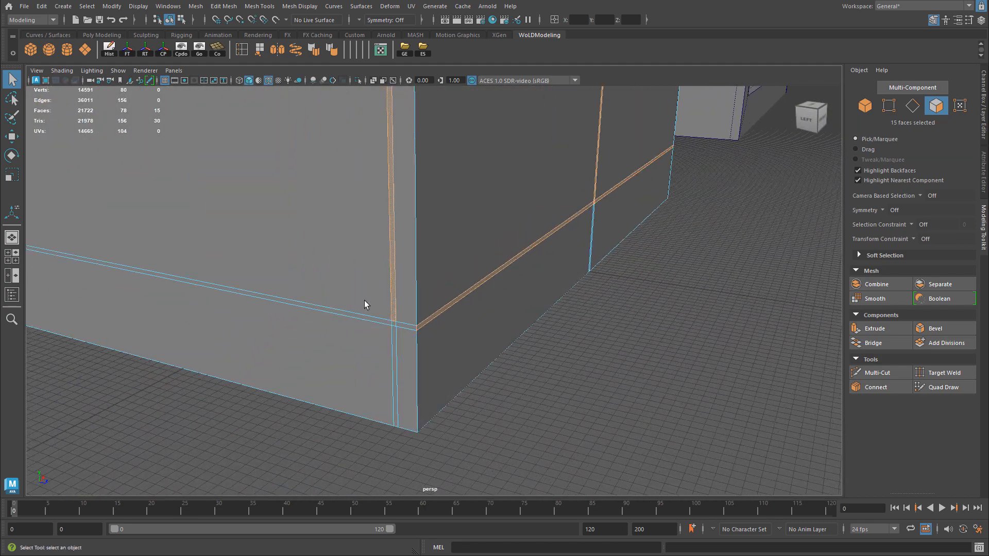
pyautogui.keyDown('shift'); pyautogui.click(394, 324); pyautogui.keyUp('shift')
pyautogui.keyDown('alt'); pyautogui.moveTo(395, 325); pyautogui.dragTo(434, 233, button='right'); pyautogui.keyUp('alt')
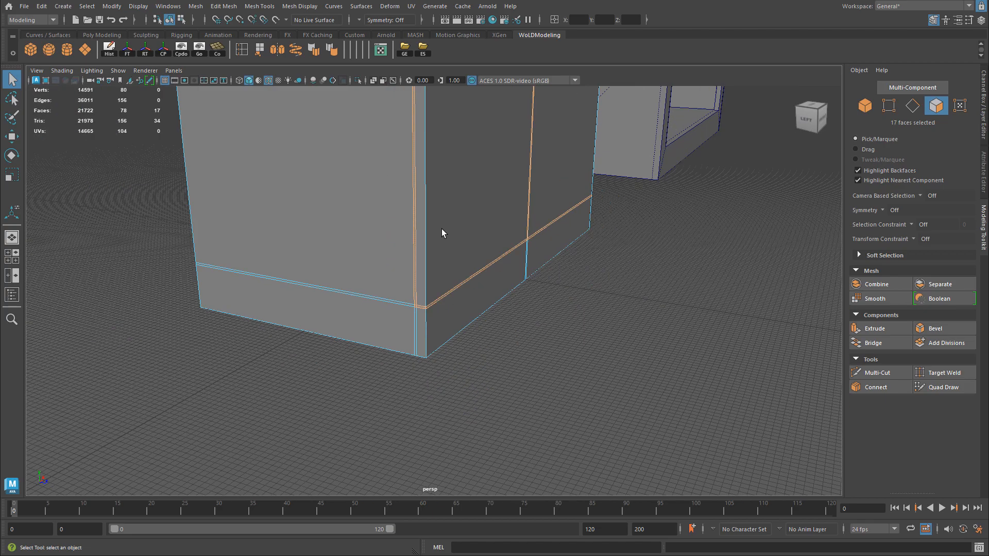
pyautogui.keyDown('alt'); pyautogui.moveTo(434, 233); pyautogui.dragTo(462, 340, button='middle'); pyautogui.keyUp('alt')
pyautogui.keyDown('alt'); pyautogui.moveTo(463, 340); pyautogui.dragTo(532, 302); pyautogui.keyUp('alt')
pyautogui.keyDown('alt'); pyautogui.moveTo(531, 302); pyautogui.dragTo(384, 296, button='right'); pyautogui.keyUp('alt')
pyautogui.keyDown('alt'); pyautogui.moveTo(384, 296); pyautogui.dragTo(389, 307, button='middle'); pyautogui.keyUp('alt')
pyautogui.keyDown('alt'); pyautogui.moveTo(389, 307); pyautogui.dragTo(342, 296); pyautogui.keyUp('alt')
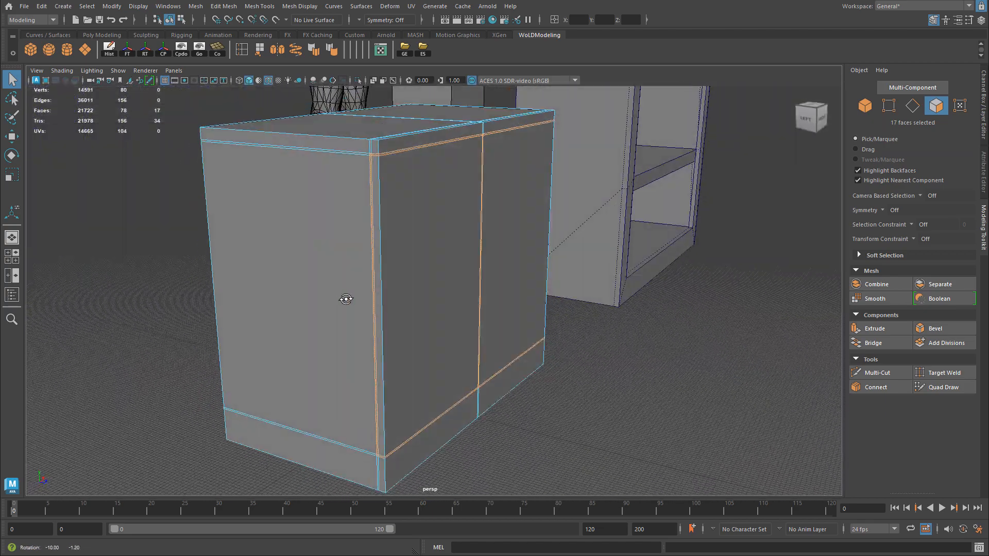
# Step: Extrude the selected strip faces inward with a thickness of -1 to form grooves around the doors
pyautogui.keyDown('alt'); pyautogui.moveTo(343, 296); pyautogui.dragTo(455, 280, button='right'); pyautogui.keyUp('alt')
pyautogui.keyDown('alt'); pyautogui.moveTo(455, 280); pyautogui.dragTo(507, 352, button='middle'); pyautogui.keyUp('alt')
pyautogui.keyDown('alt'); pyautogui.moveTo(429, 299); pyautogui.dragTo(556, 273, button='right'); pyautogui.keyUp('alt')
pyautogui.keyDown('alt'); pyautogui.moveTo(556, 273); pyautogui.dragTo(561, 339, button='middle'); pyautogui.keyUp('alt')
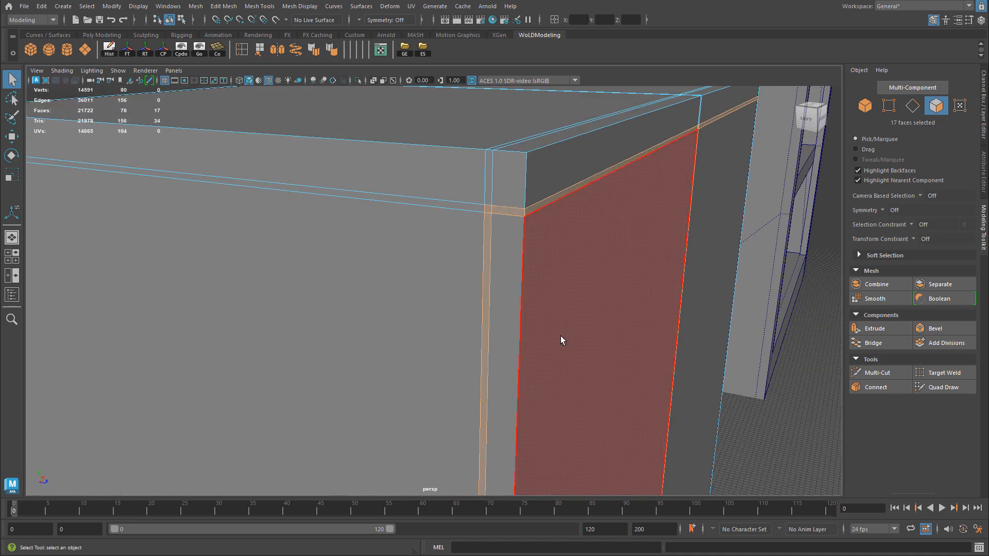
pyautogui.hotkey('ctrl', 'e')
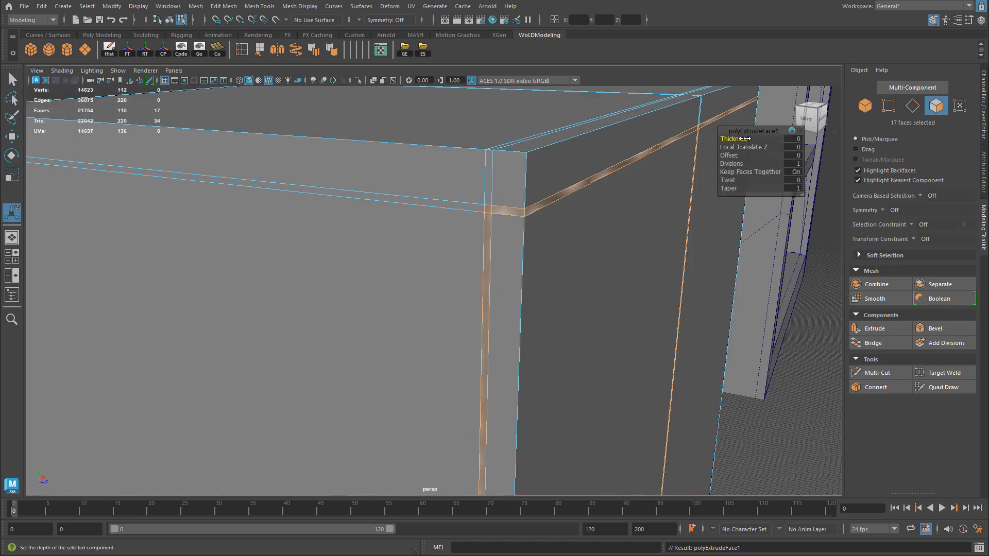
pyautogui.moveTo(742, 138); pyautogui.dragTo(742, 138)
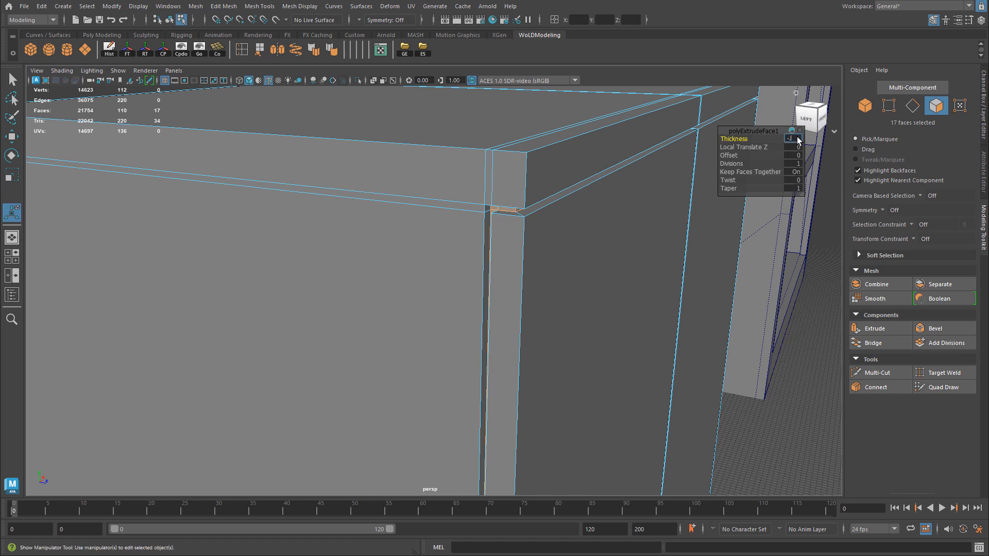
pyautogui.write('1')
pyautogui.press('Return')
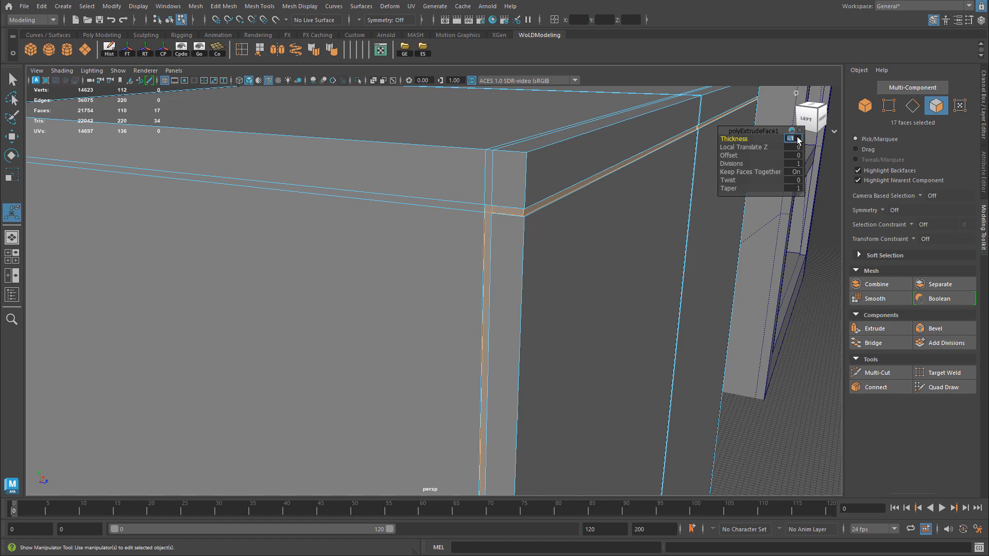
pyautogui.write('-1')
pyautogui.press('Return')
# Step: Return the cabinet to object selection and examine the grooves around its doors from several angles
pyautogui.keyDown('alt'); pyautogui.moveTo(580, 187); pyautogui.dragTo(424, 260); pyautogui.keyUp('alt')
pyautogui.keyDown('alt'); pyautogui.moveTo(527, 291); pyautogui.dragTo(206, 272, button='right'); pyautogui.keyUp('alt')
pyautogui.keyDown('alt'); pyautogui.moveTo(206, 272); pyautogui.dragTo(461, 290); pyautogui.keyUp('alt')
pyautogui.moveTo(464, 292); pyautogui.dragTo(502, 269, button='right')
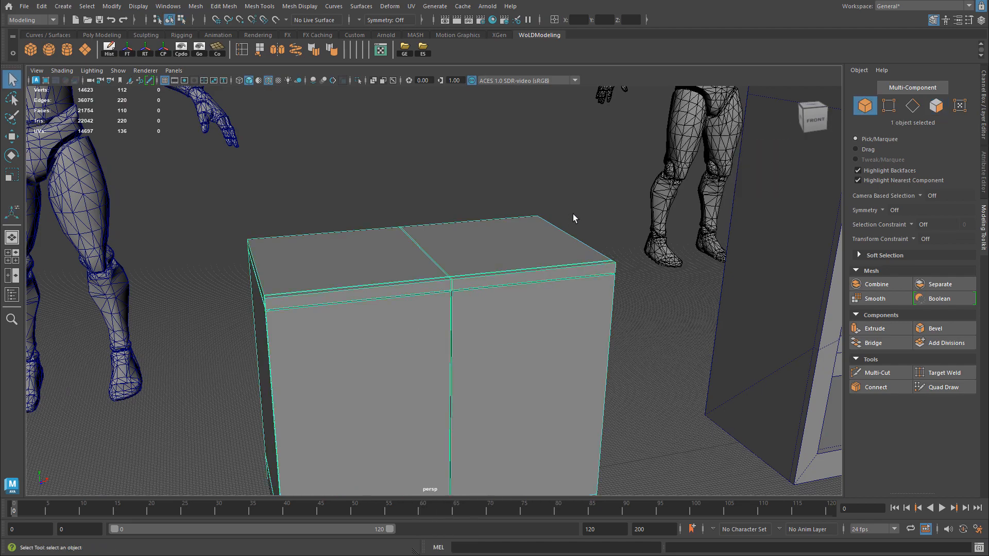
pyautogui.keyDown('alt'); pyautogui.moveTo(573, 215); pyautogui.dragTo(489, 333, button='right'); pyautogui.keyUp('alt')
pyautogui.keyDown('alt'); pyautogui.moveTo(489, 333); pyautogui.dragTo(493, 239); pyautogui.keyUp('alt')
pyautogui.keyDown('alt'); pyautogui.moveTo(410, 218); pyautogui.dragTo(458, 218, button='right'); pyautogui.keyUp('alt')
pyautogui.keyDown('alt'); pyautogui.moveTo(459, 218); pyautogui.dragTo(424, 219); pyautogui.keyUp('alt')
# Step: Select the cabinet and export it as cabinet.fbx in the Tests folder, replacing the existing file
pyautogui.click(405, 175)
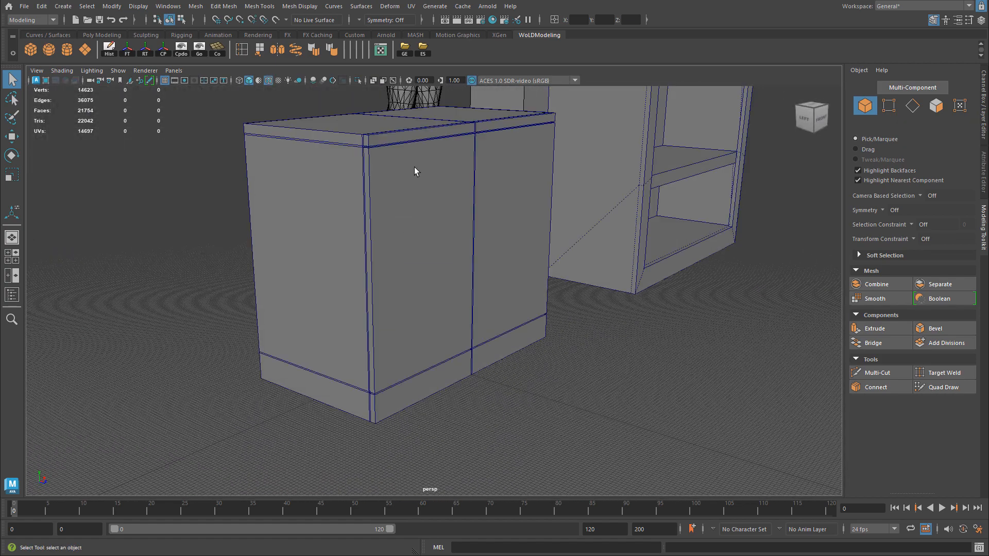
pyautogui.click(423, 48)
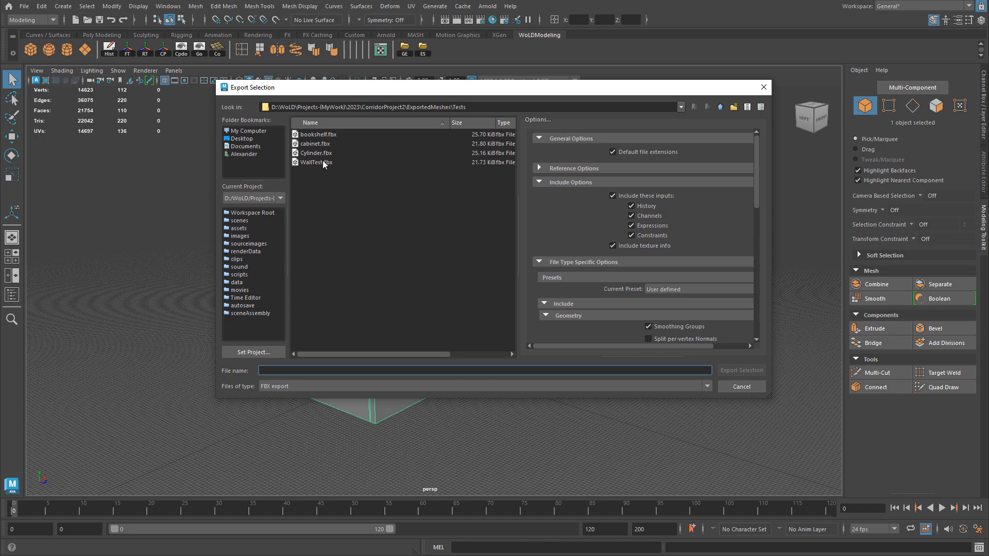
pyautogui.doubleClick(314, 144)
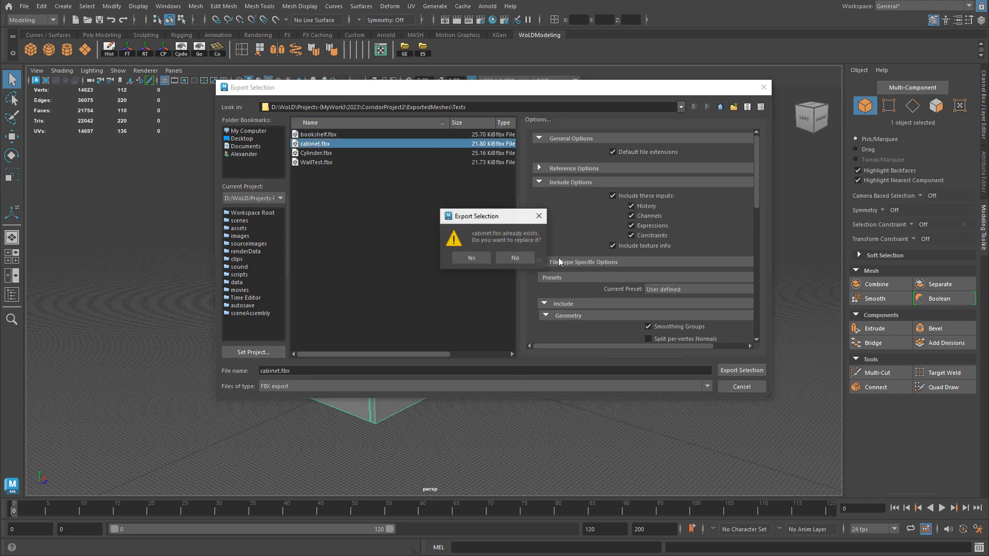
pyautogui.click(471, 256)
# Step: Switch to Unreal Engine and reimport the cabinet static mesh
pyautogui.hotkey('alt', 'Tab')
pyautogui.rightClick(212, 437)
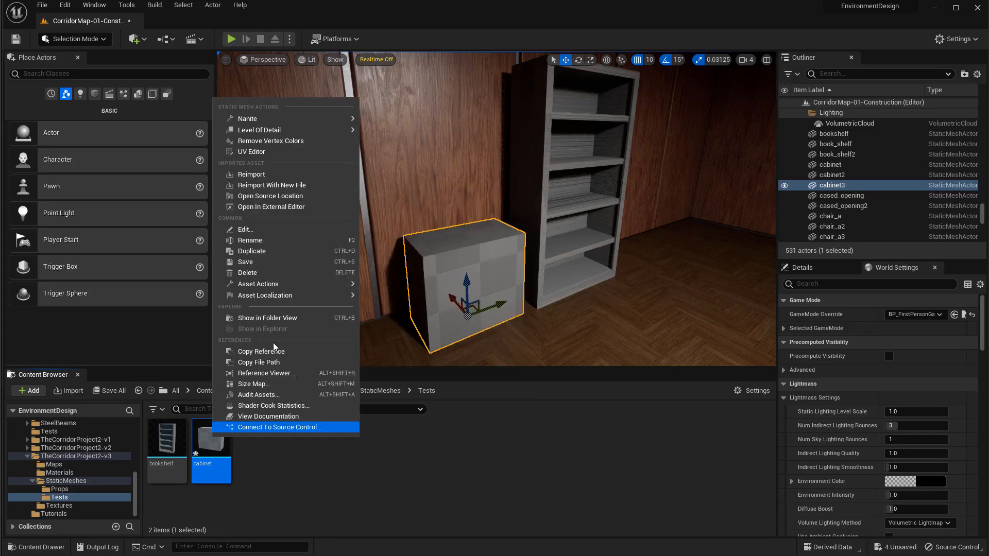
pyautogui.click(250, 174)
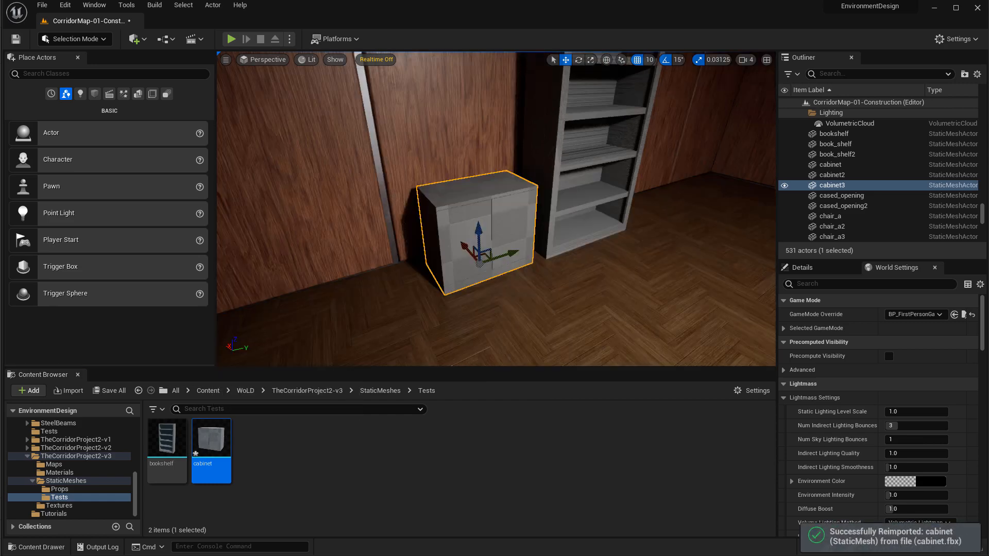
# Step: Inspect the reimported cabinet's door grooves up close in the full-screen viewport
pyautogui.press('F11')
pyautogui.moveTo(562, 247); pyautogui.dragTo(497, 209, button='right')
pyautogui.press('Escape')
pyautogui.press('w')
pyautogui.press('d')
pyautogui.press('a')
pyautogui.press('s')
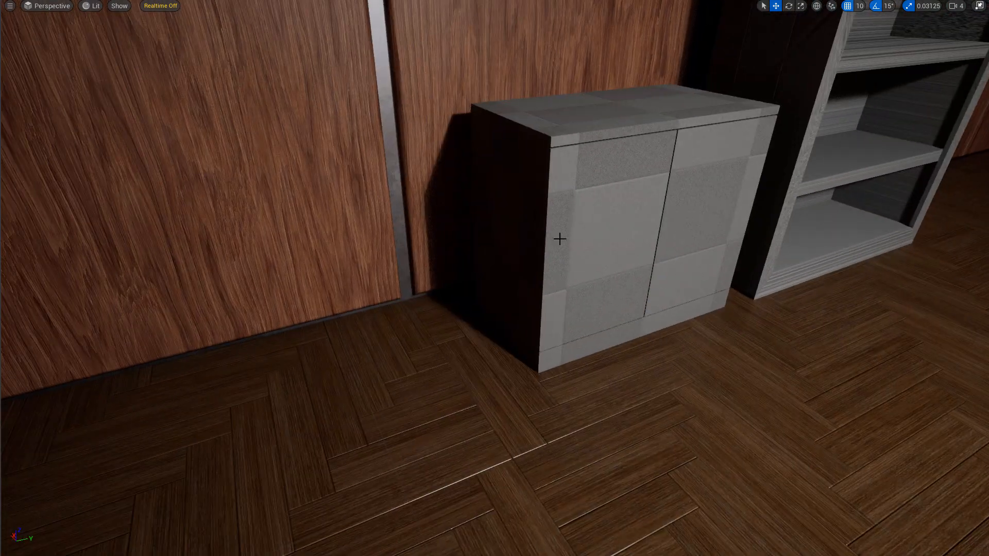
# Step: Inspect the cabinet in Lighting Only view mode and return the viewport to Lit
pyautogui.click(93, 6)
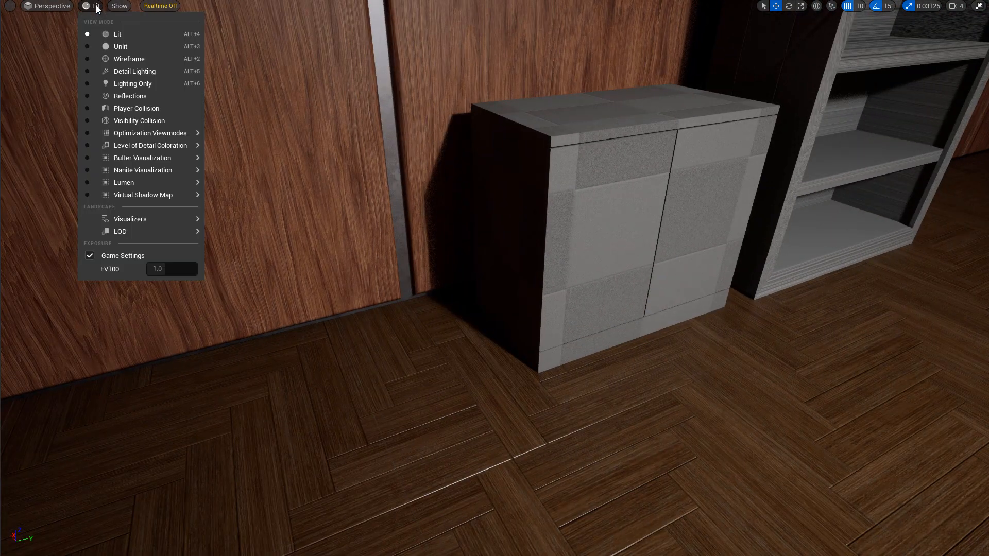
pyautogui.click(139, 85)
pyautogui.moveTo(562, 181)
pyautogui.mouseDown(button='right')
pyautogui.moveTo(593, 174)
pyautogui.moveTo(576, 175)
pyautogui.mouseUp(button='right')
pyautogui.press('d')
pyautogui.moveTo(576, 175); pyautogui.dragTo(540, 173, button='middle')
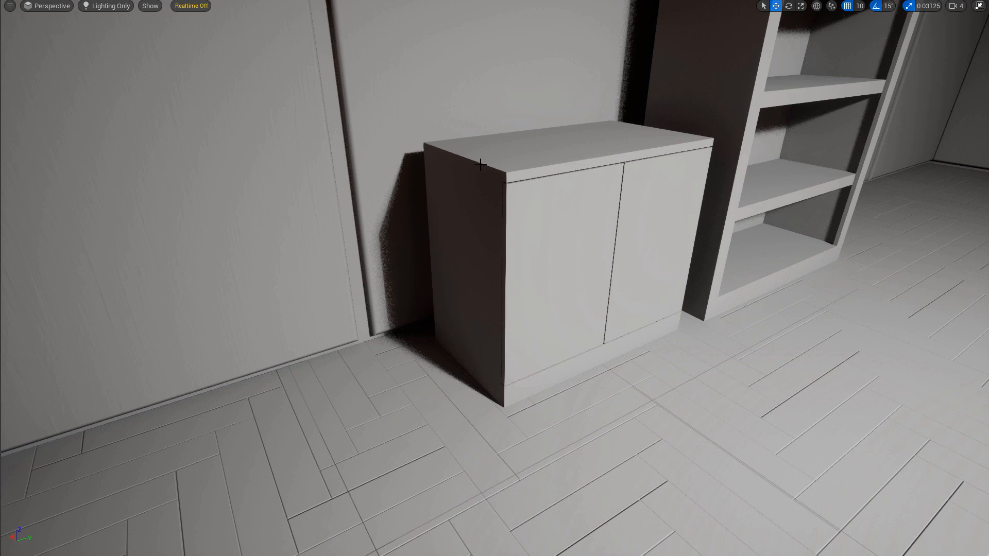
pyautogui.hotkey('alt', '4')
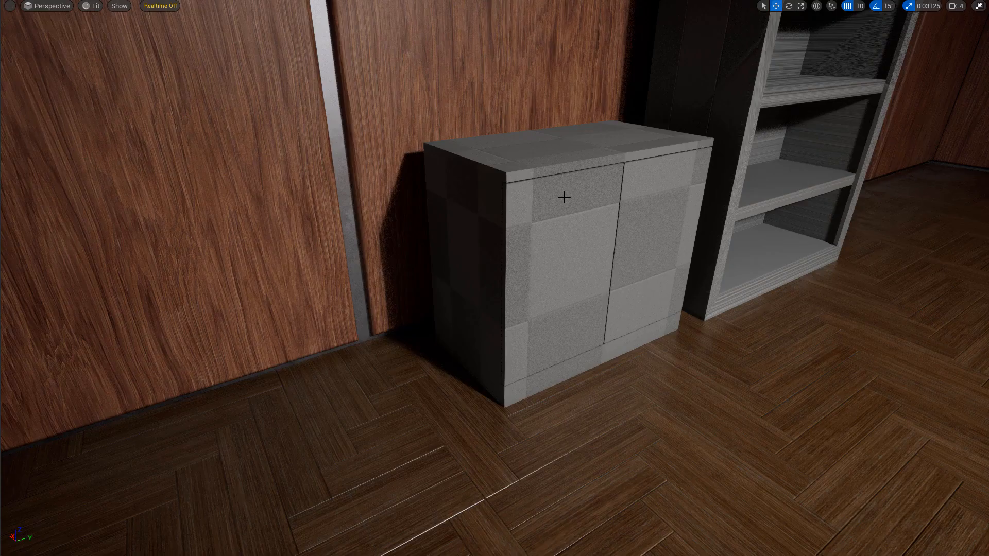
# Step: View the cabinet beside the bookshelf from farther back and leave the full-screen viewport
pyautogui.press('s')
pyautogui.moveTo(601, 208); pyautogui.dragTo(622, 203, button='right')
pyautogui.press('F11')
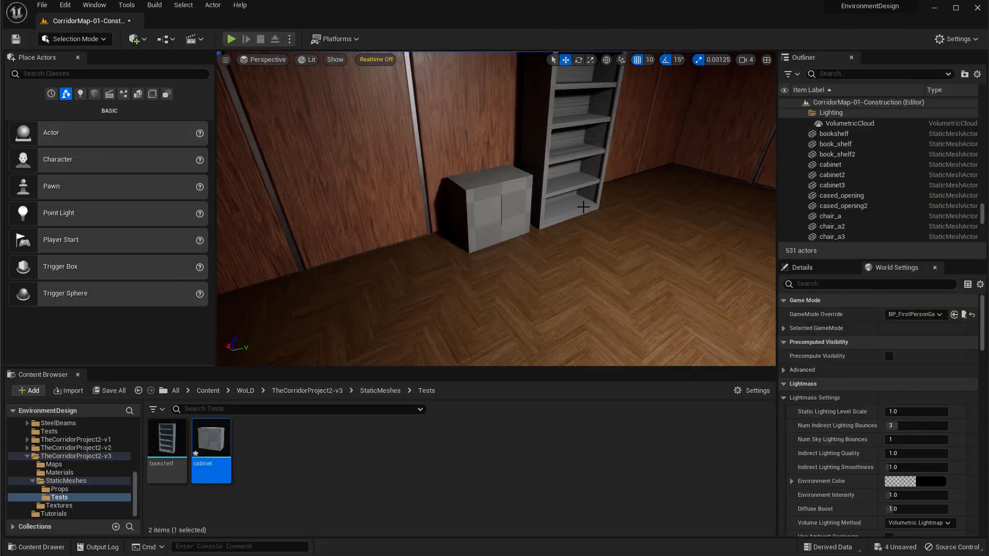
pyautogui.moveTo(171, 436)
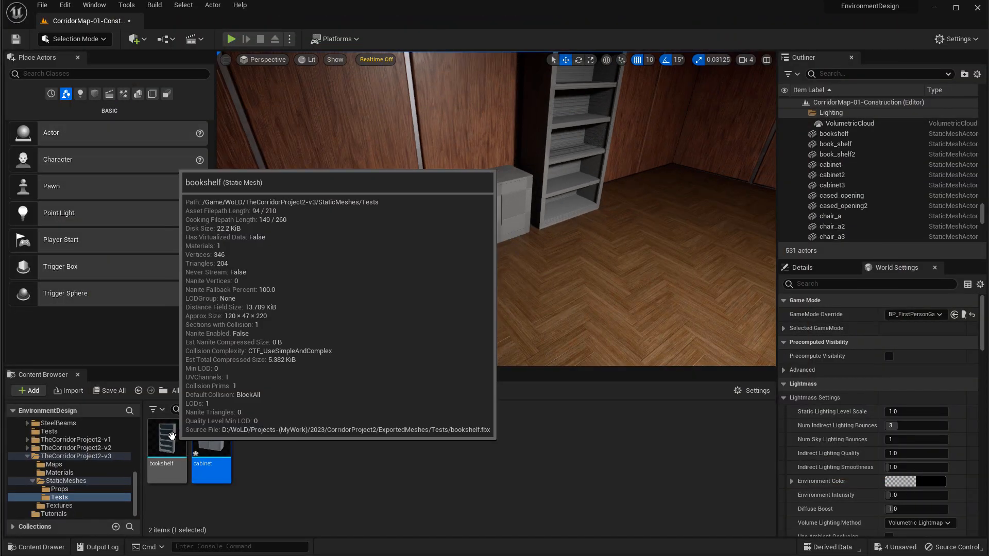
# Step: Open the M_Lambert material from the project's Materials folder, inspect its base colour parameter, and close the material editor
pyautogui.click(59, 488)
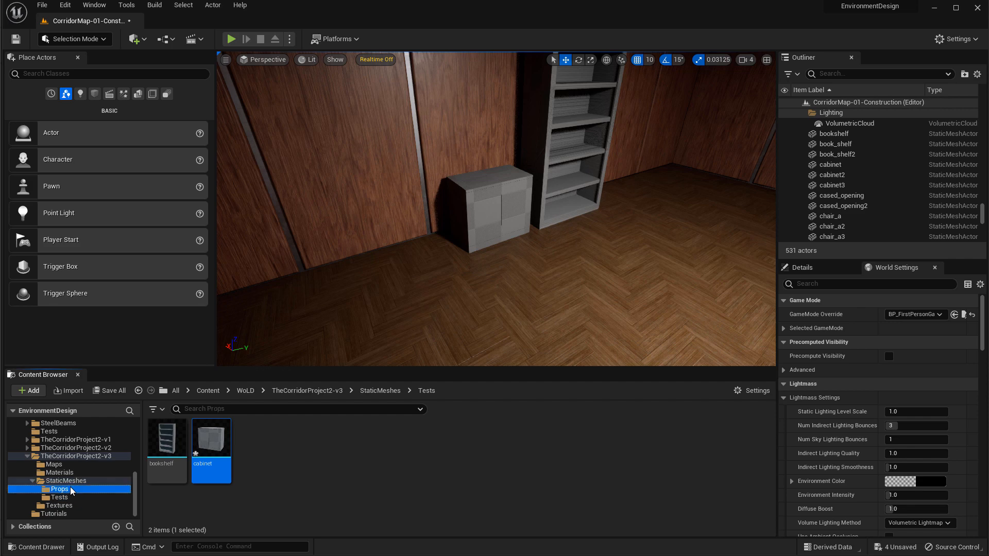
pyautogui.click(60, 472)
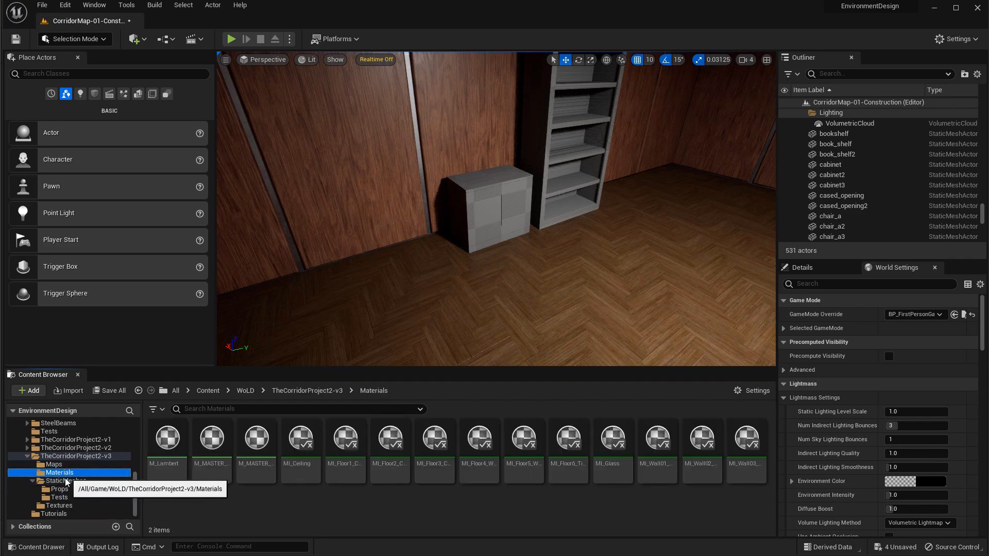
pyautogui.moveTo(175, 444)
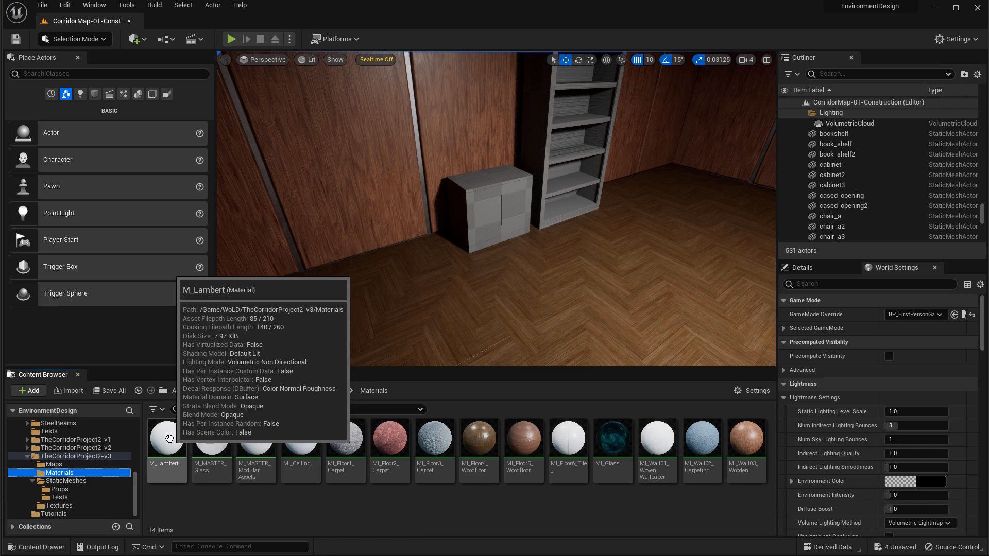
pyautogui.click(175, 444)
pyautogui.moveTo(988, 103); pyautogui.dragTo(594, 65)
pyautogui.moveTo(465, 222); pyautogui.dragTo(445, 315, button='right')
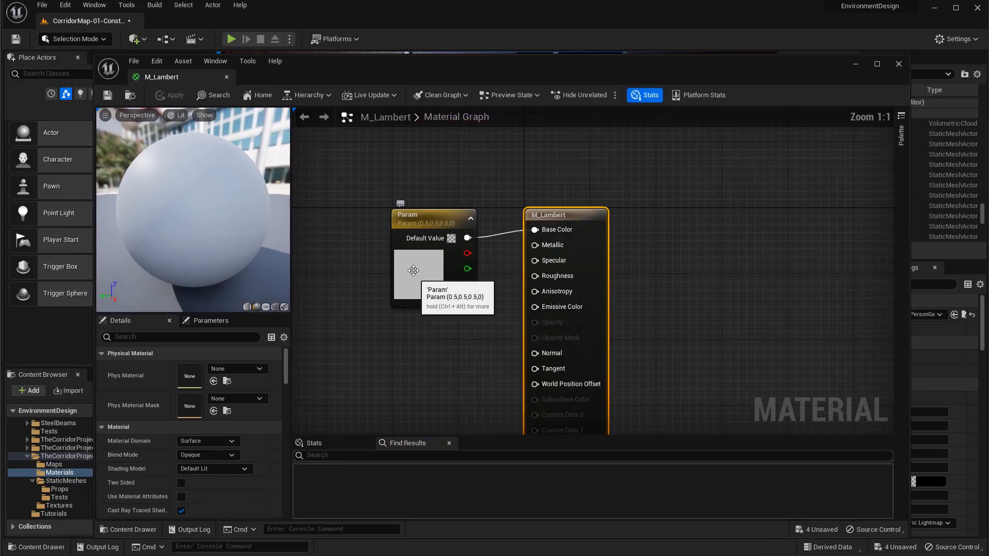
pyautogui.click(454, 303)
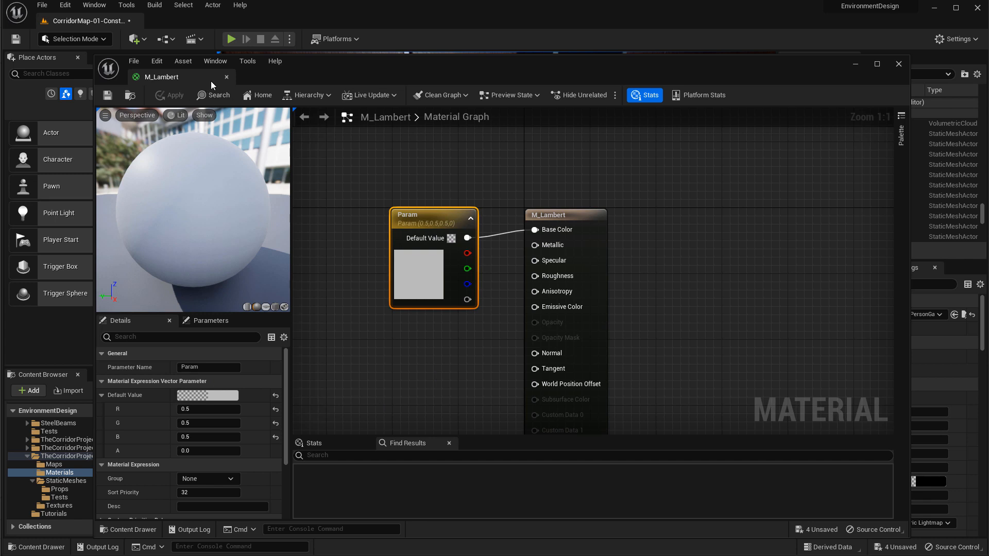
pyautogui.moveTo(409, 352)
pyautogui.mouseDown(button='right')
pyautogui.moveTo(380, 268)
pyautogui.moveTo(396, 338)
pyautogui.mouseUp(button='right')
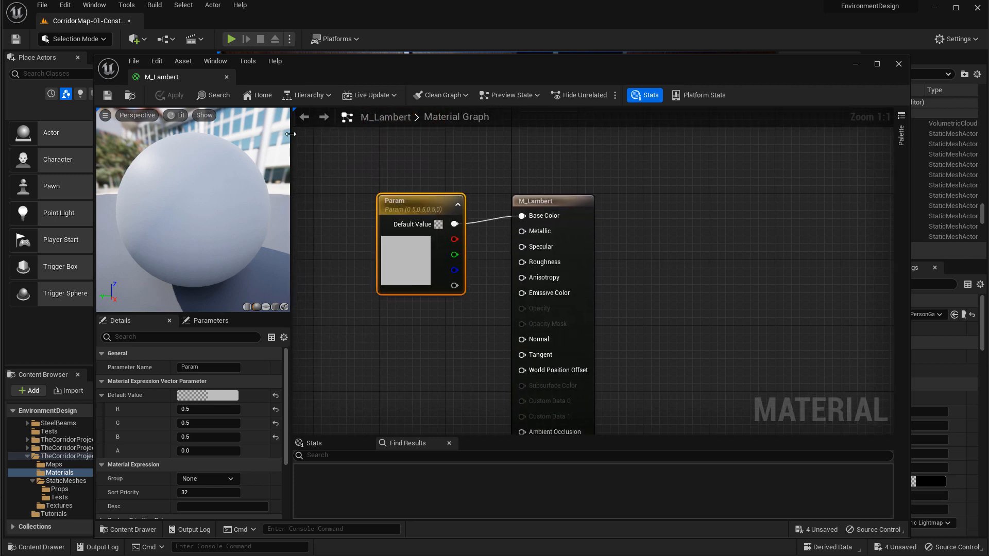
pyautogui.click(227, 77)
# Step: Apply the M_Lambert material to the cabinet and the bookshelf in the level, and return to the Tests mesh folder
pyautogui.moveTo(166, 438); pyautogui.dragTo(528, 248)
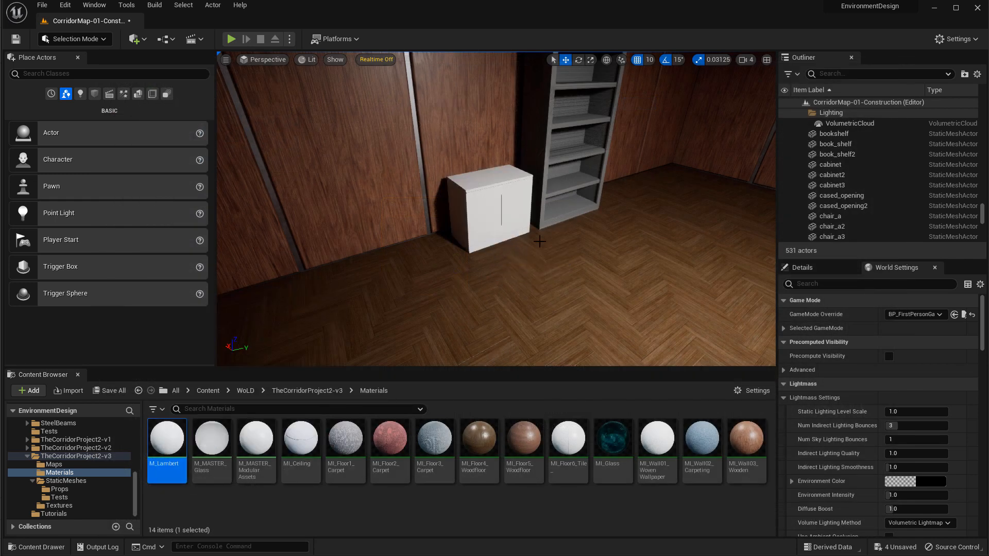
pyautogui.moveTo(167, 437); pyautogui.dragTo(568, 128)
pyautogui.click(59, 496)
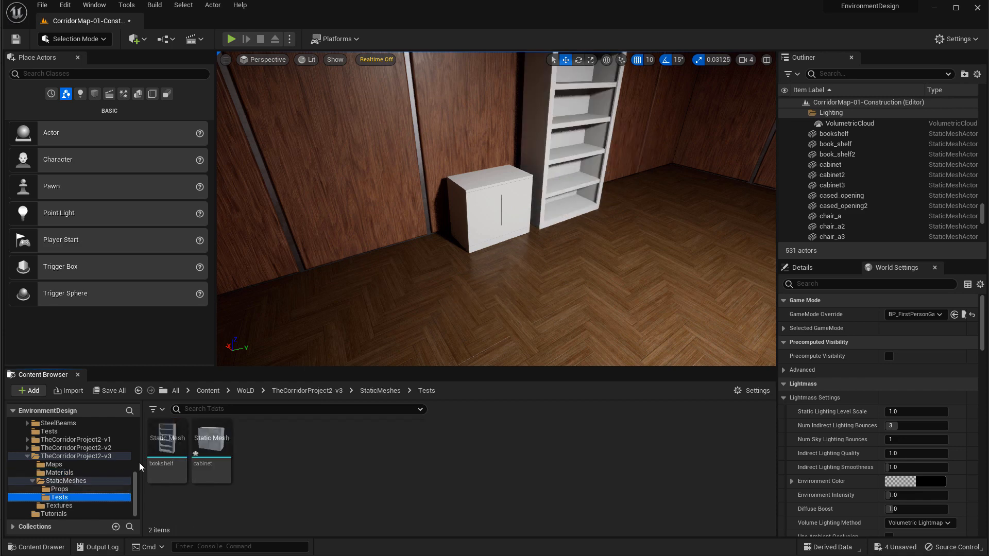
pyautogui.press('F11')
pyautogui.press('F11')
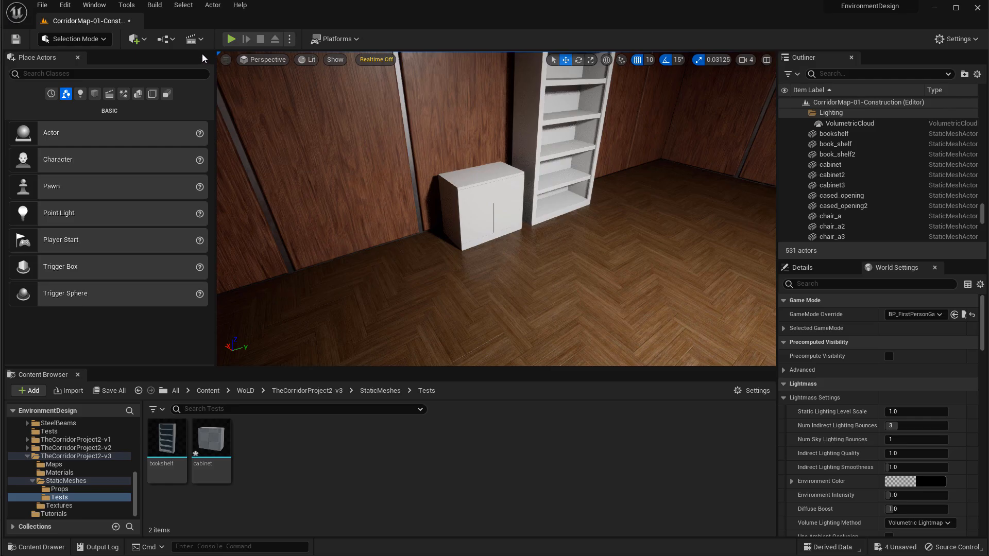
# Step: Play the level full screen, walk around the cabinet and bookshelf to view them, and stop playing
pyautogui.click(232, 39)
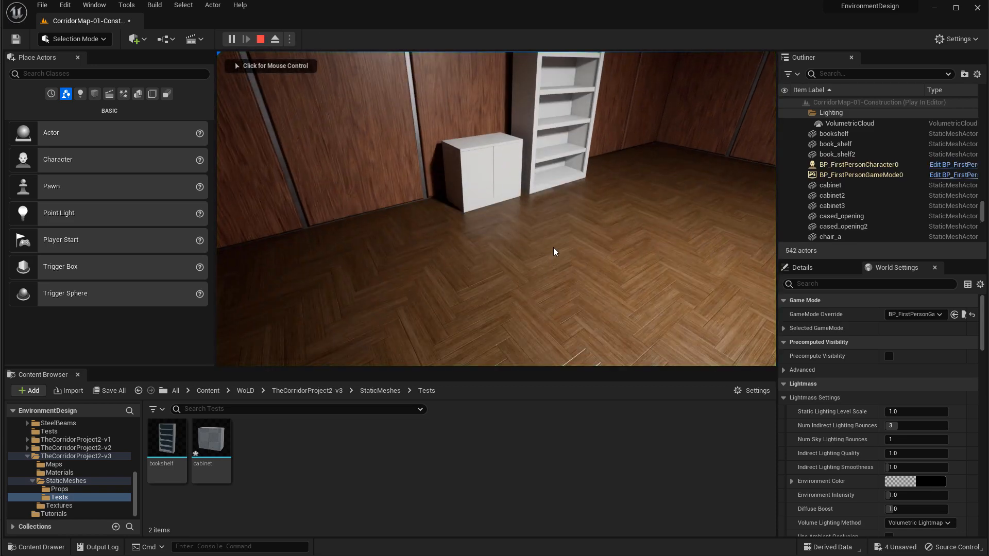
pyautogui.click(550, 256)
pyautogui.press('F11')
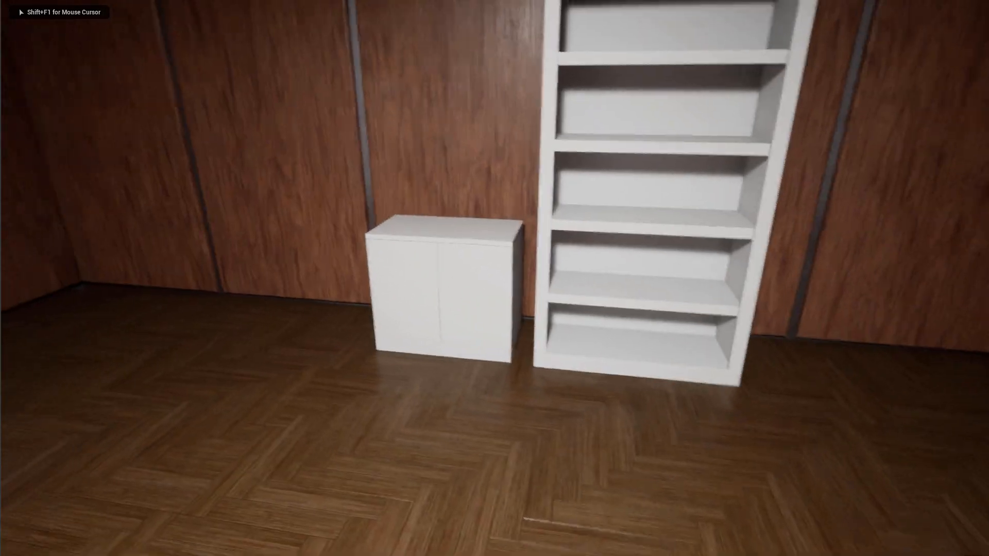
pyautogui.press('d')
pyautogui.press('w')
pyautogui.press('a')
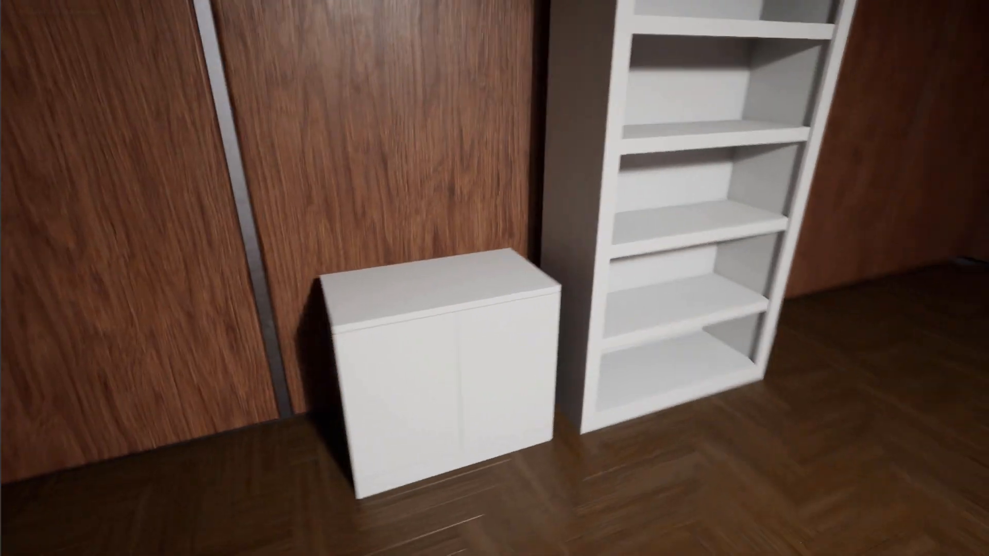
pyautogui.press('d')
pyautogui.press('a')
pyautogui.press('a')
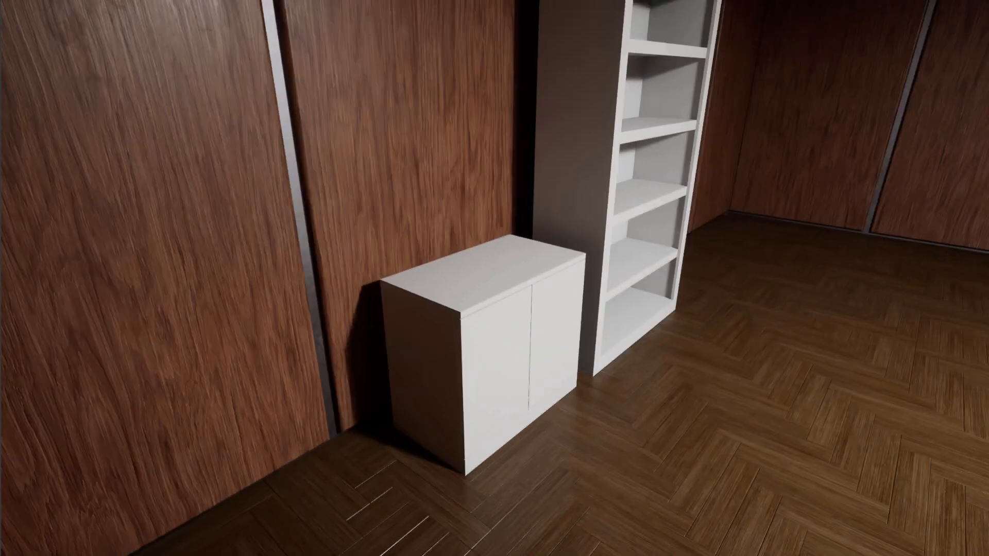
pyautogui.press('Escape')
# Step: Examine the cabinet's door, top and base grooves from close up and farther back in the editor viewport
pyautogui.moveTo(620, 263); pyautogui.dragTo(566, 240, button='right')
pyautogui.press('w')
pyautogui.press('d')
pyautogui.press('a')
pyautogui.press('w')
pyautogui.press('w')
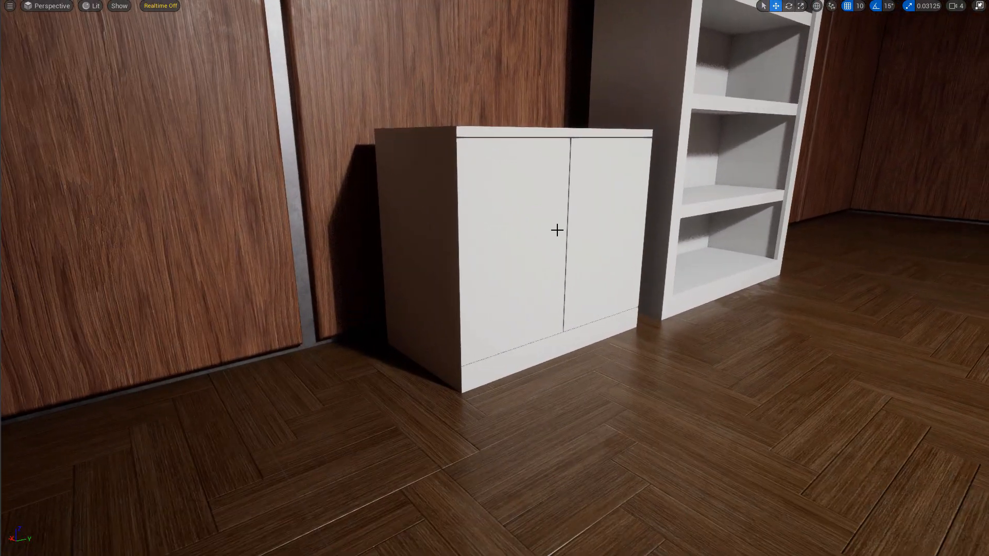
pyautogui.moveTo(559, 199); pyautogui.dragTo(593, 213, button='right')
pyautogui.press('a')
pyautogui.press('s')
pyautogui.click(541, 258)
pyautogui.press('e')
pyautogui.moveTo(535, 316)
pyautogui.mouseDown()
pyautogui.moveTo(569, 314)
pyautogui.moveTo(533, 316)
pyautogui.mouseUp()
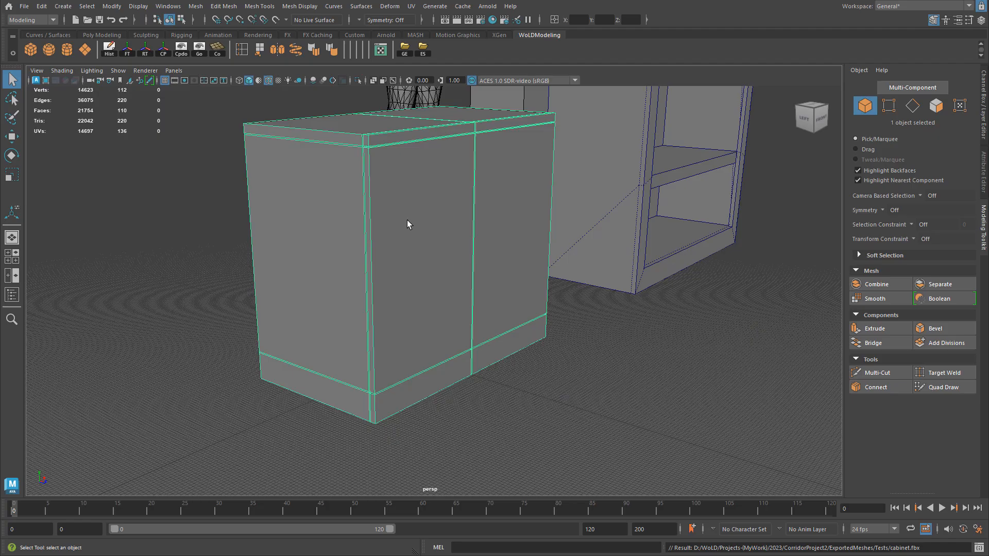
# Step: Switch to Maya and set the Fraction of the cabinet's groove bevel (polyBevel3) to 0.15
pyautogui.scroll(5, 406, 220)
pyautogui.scroll(6, 350, 242)
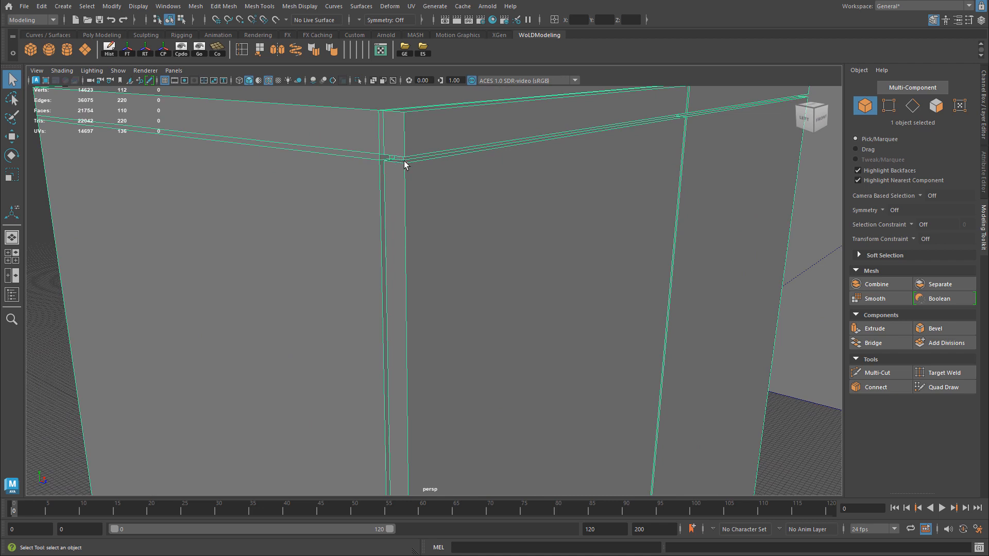
pyautogui.click(984, 97)
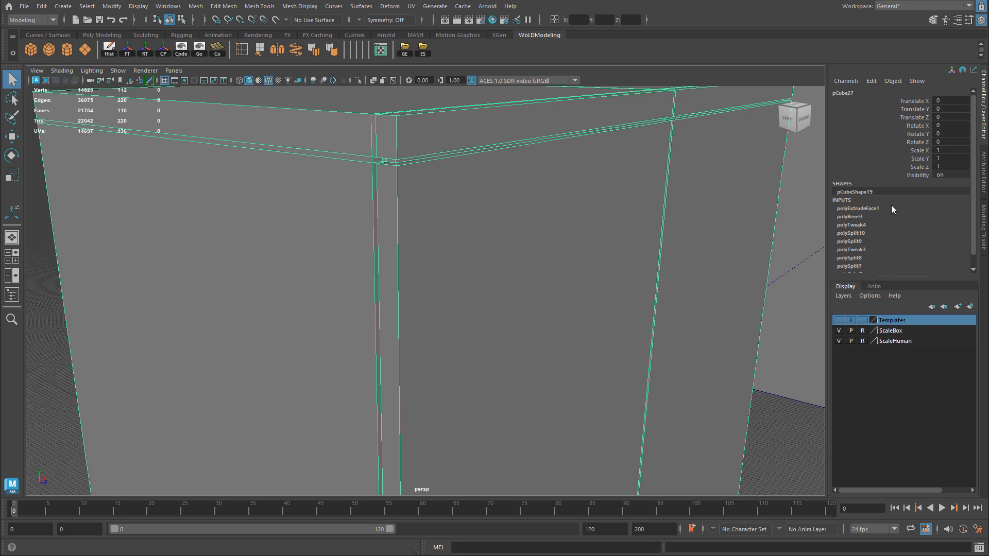
pyautogui.click(868, 219)
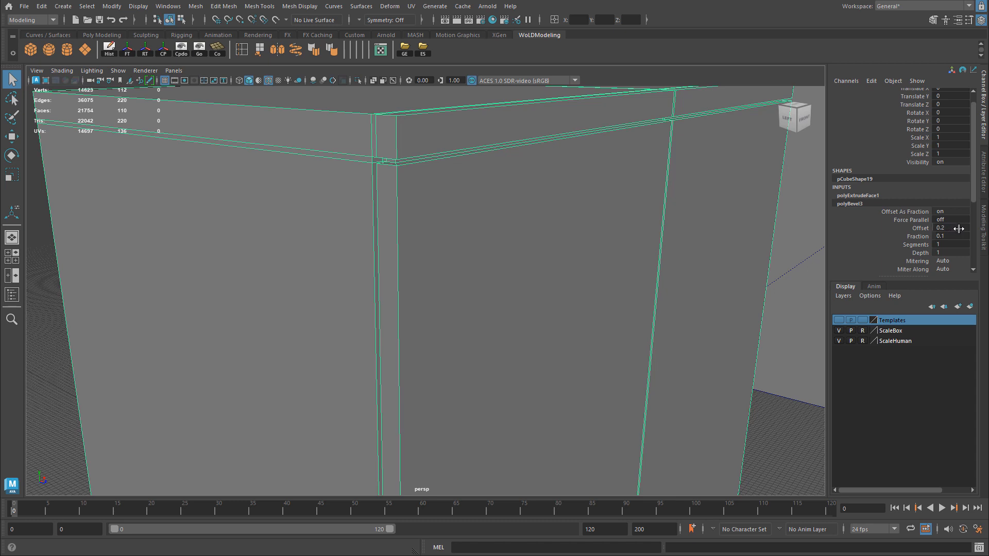
pyautogui.write('0.2')
pyautogui.press('Return')
pyautogui.write('0.15')
pyautogui.press('Return')
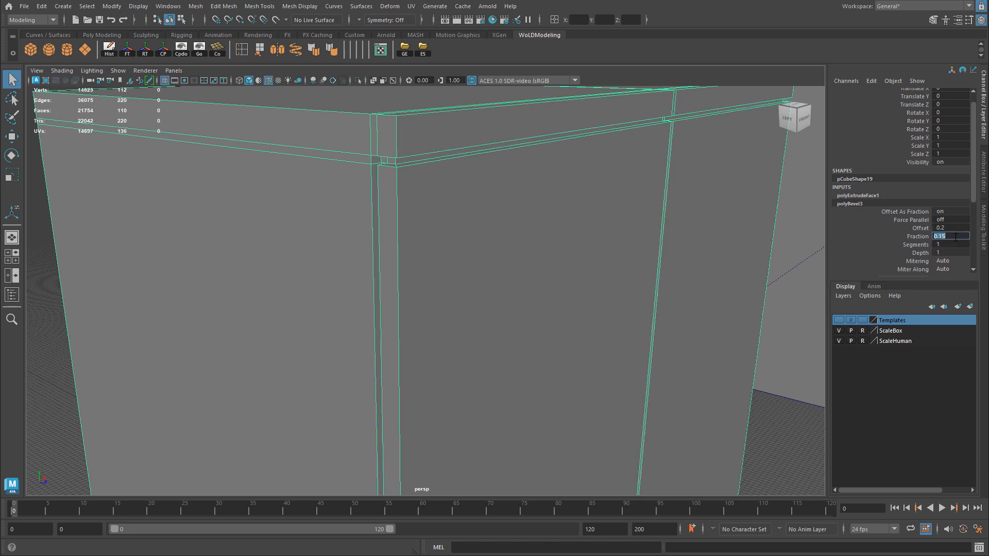
pyautogui.keyDown('alt'); pyautogui.moveTo(604, 203); pyautogui.dragTo(364, 194); pyautogui.keyUp('alt')
pyautogui.keyDown('alt'); pyautogui.moveTo(355, 240); pyautogui.dragTo(461, 214, button='right'); pyautogui.keyUp('alt')
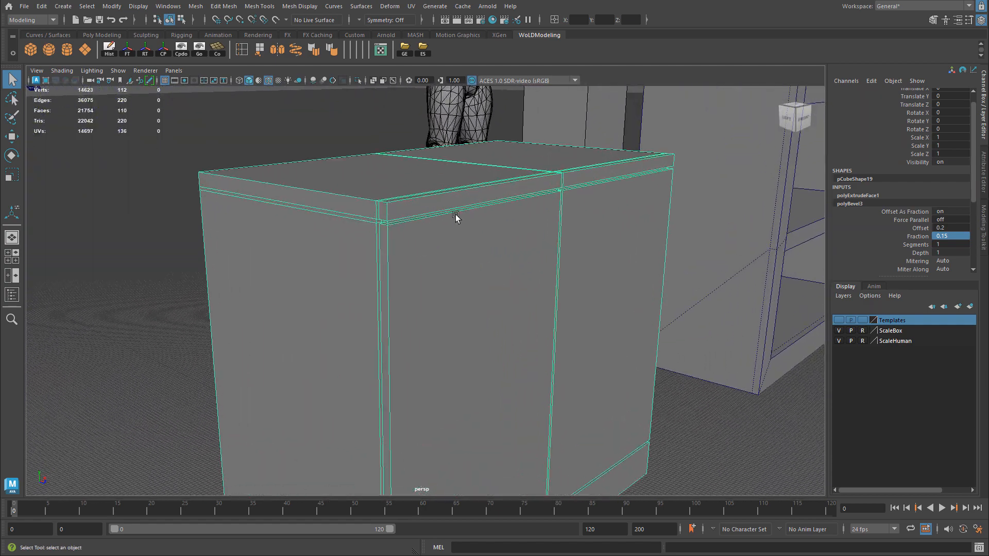
# Step: Export the selected cabinet over cabinet.fbx, switch to Unreal Engine and reimport the cabinet static mesh
pyautogui.press('w')
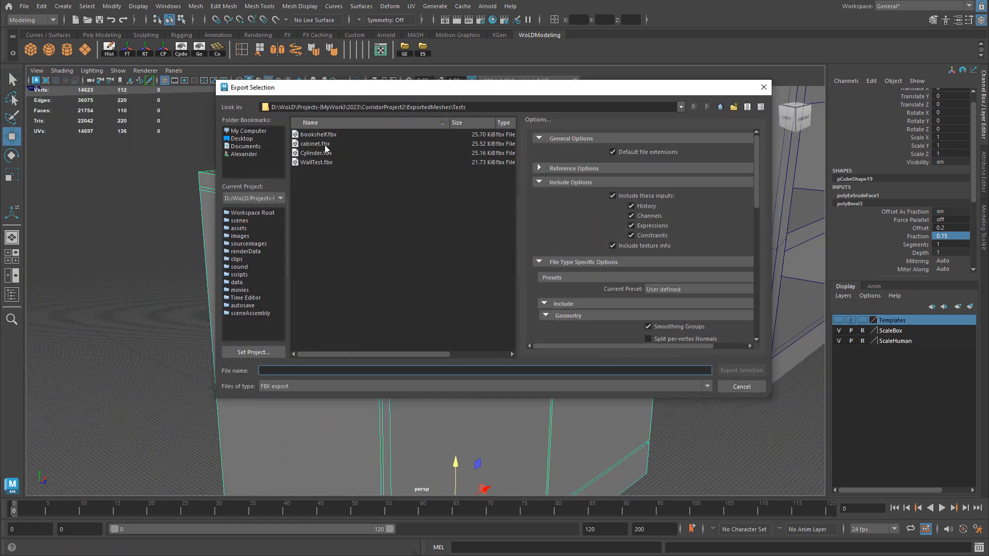
pyautogui.doubleClick(325, 146)
pyautogui.rightClick(215, 440)
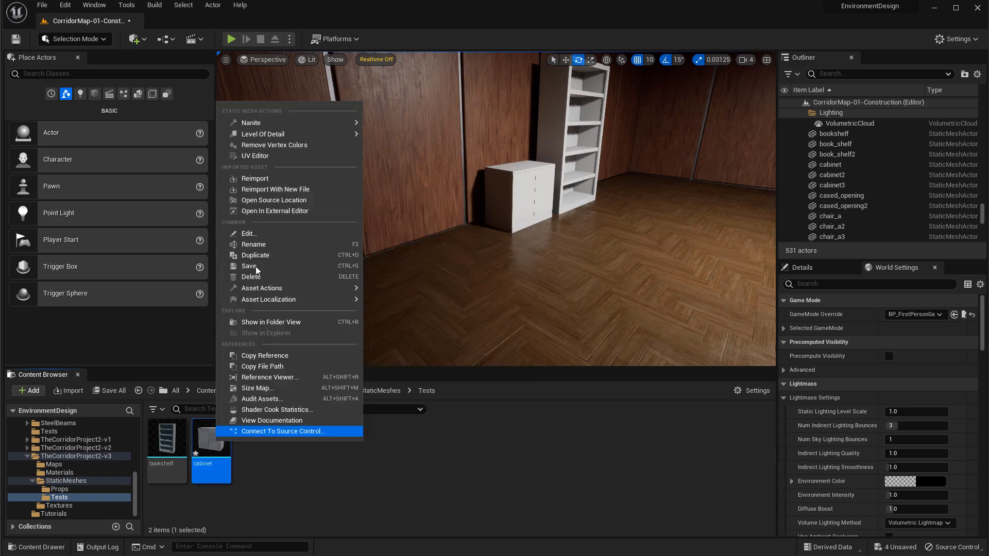
# Step: Inspect the reimported cabinet's grooves in the full-screen editor viewport
pyautogui.press('w')
pyautogui.moveTo(562, 226); pyautogui.dragTo(517, 228, button='right')
pyautogui.press('F11')
pyautogui.press('d')
pyautogui.press('a')
pyautogui.moveTo(545, 423)
pyautogui.mouseDown(button='right')
pyautogui.moveTo(505, 421)
pyautogui.moveTo(545, 424)
pyautogui.mouseUp(button='right')
pyautogui.press('s')
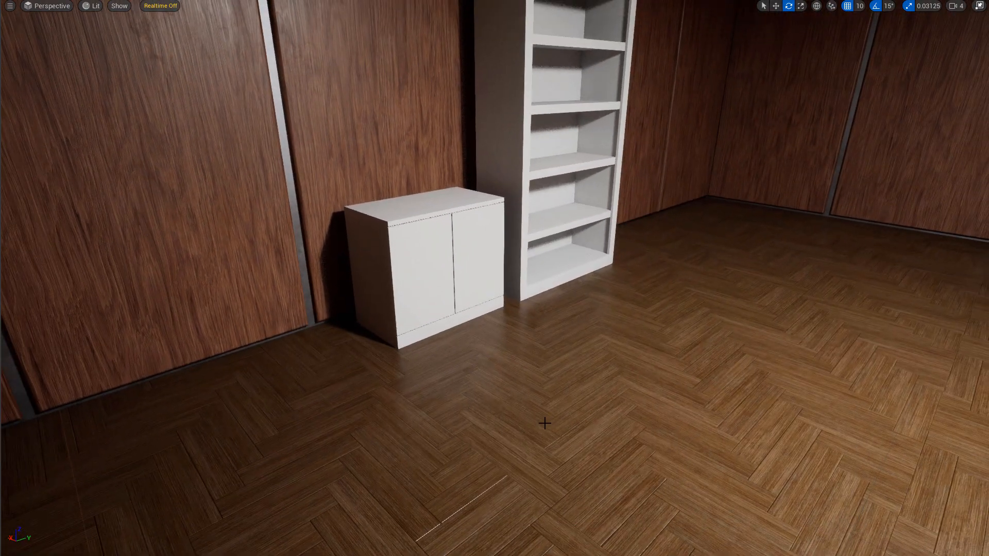
# Step: Play the level from the floor in front of the cabinet and check its grooves from several distances and angles
pyautogui.rightClick(545, 423)
pyautogui.click(604, 412)
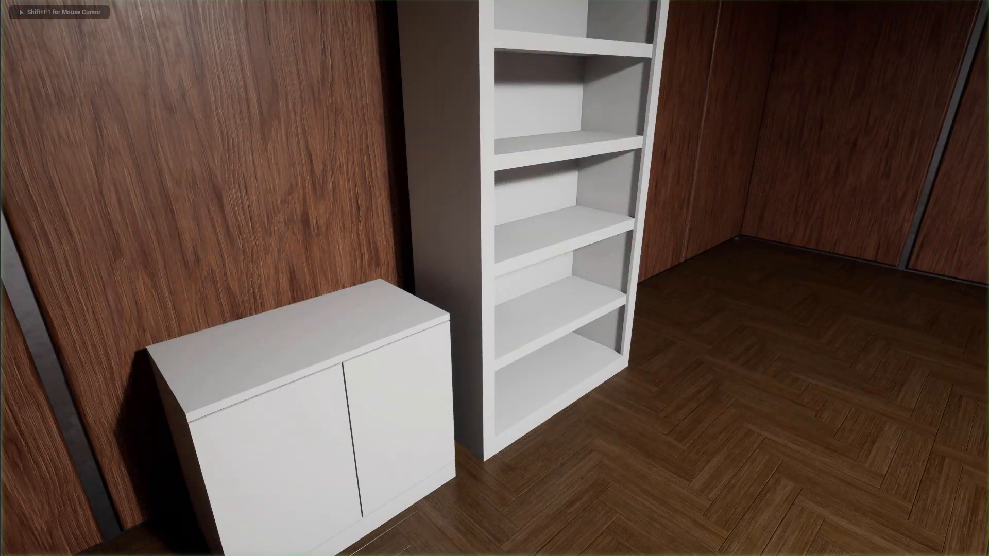
pyautogui.press('d')
pyautogui.press('s')
pyautogui.press('w')
pyautogui.press('a')
pyautogui.press('a')
pyautogui.press('d')
pyautogui.press('s')
pyautogui.press('w')
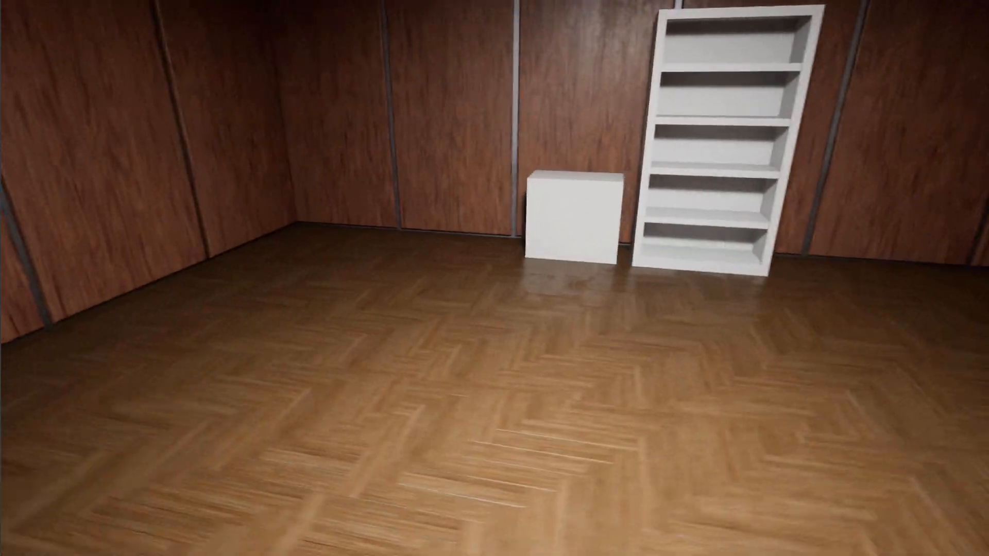
pyautogui.press('a')
pyautogui.press('s')
pyautogui.press('d')
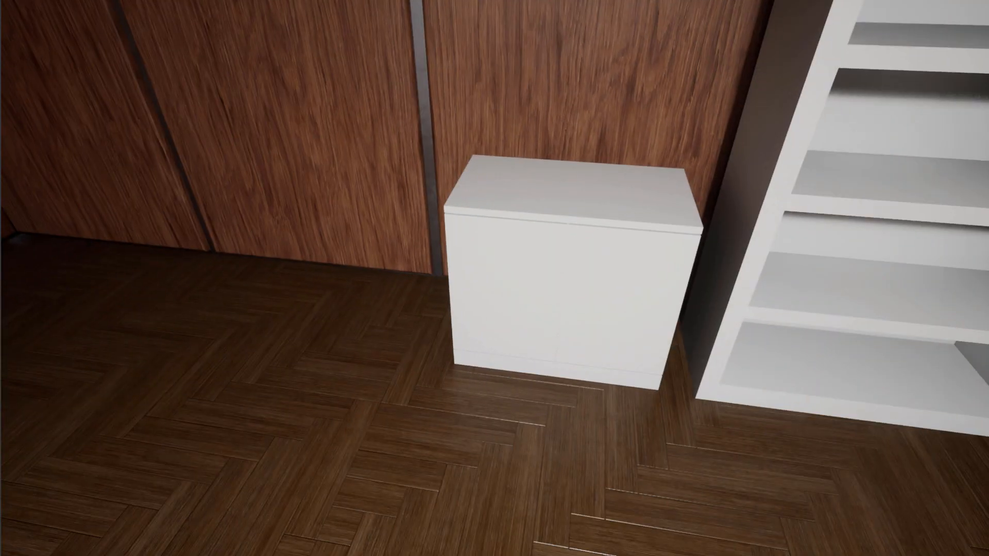
pyautogui.press('a')
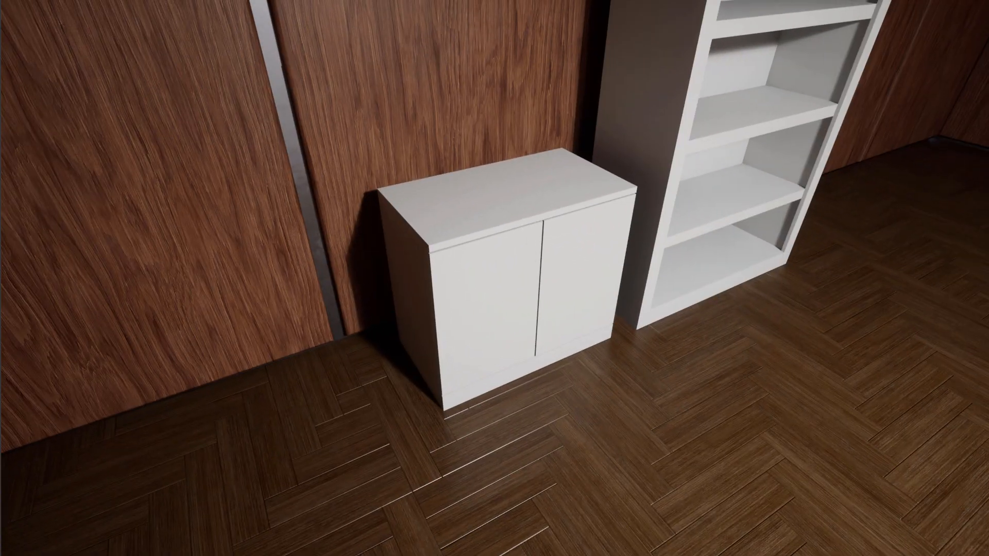
pyautogui.hotkey('shift', 'F1')
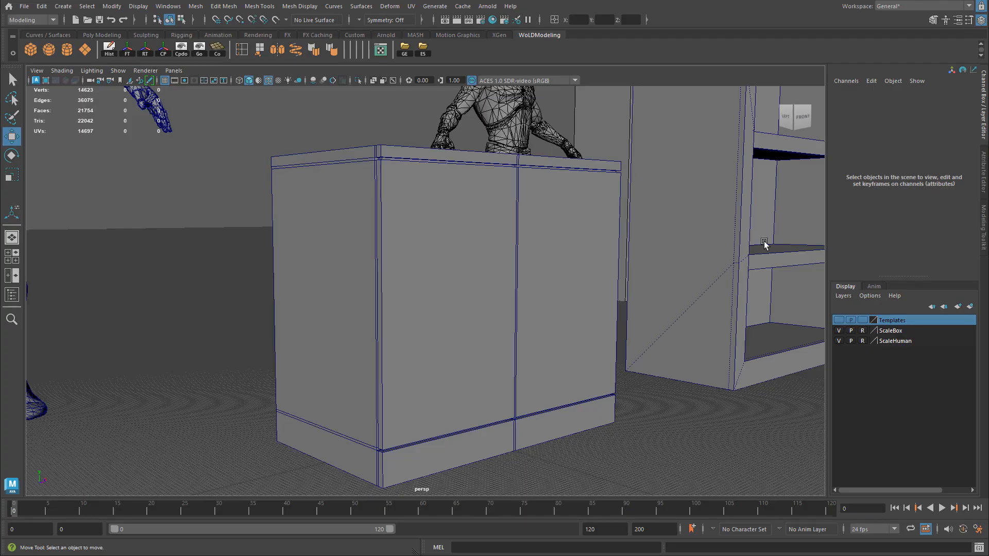
# Step: Switch to Maya and examine the cabinet's top corner and front grooves from several angles
pyautogui.keyDown('alt'); pyautogui.moveTo(762, 243); pyautogui.dragTo(629, 312); pyautogui.keyUp('alt')
pyautogui.scroll(3, 580, 287)
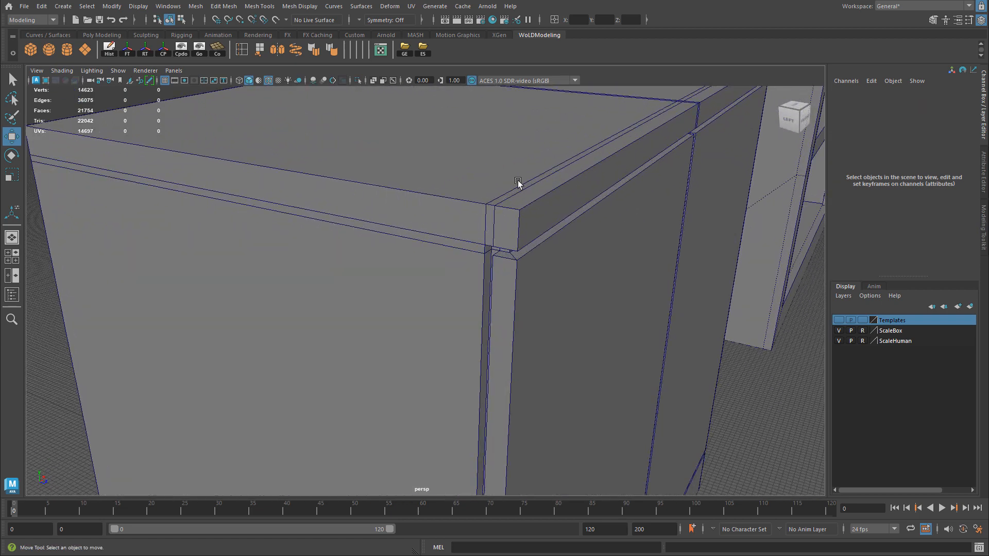
pyautogui.keyDown('alt'); pyautogui.moveTo(598, 192); pyautogui.dragTo(469, 285); pyautogui.keyUp('alt')
pyautogui.scroll(-4, 534, 282)
pyautogui.keyDown('alt'); pyautogui.moveTo(326, 307); pyautogui.dragTo(408, 303); pyautogui.keyUp('alt')
pyautogui.keyDown('alt'); pyautogui.moveTo(508, 343); pyautogui.dragTo(569, 258); pyautogui.keyUp('alt')
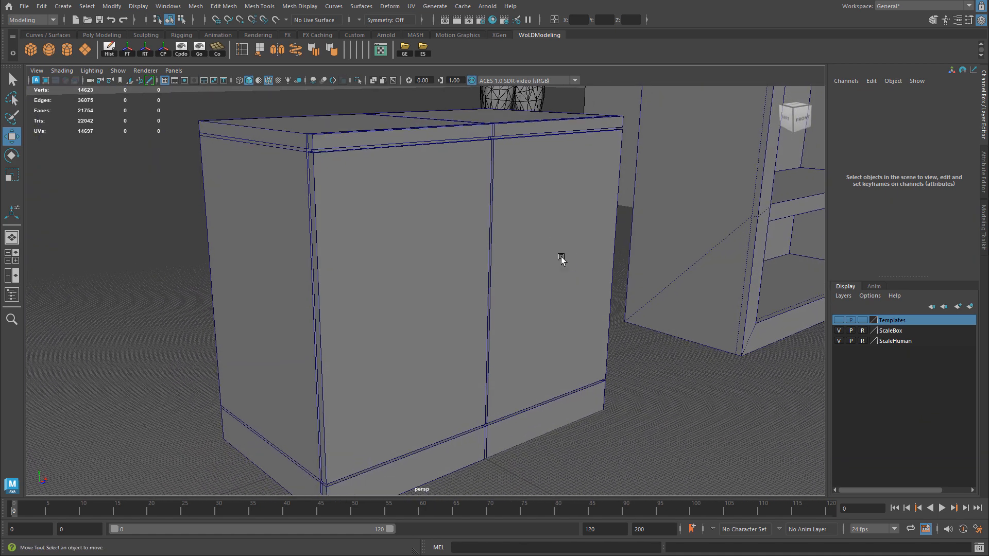
# Step: Bring up the Wooden File Cabinet reference image, examine the door handles up close, and move the image aside
pyautogui.moveTo(988, 89); pyautogui.dragTo(581, 77)
pyautogui.scroll(5, 527, 275)
pyautogui.moveTo(528, 275); pyautogui.dragTo(625, 248)
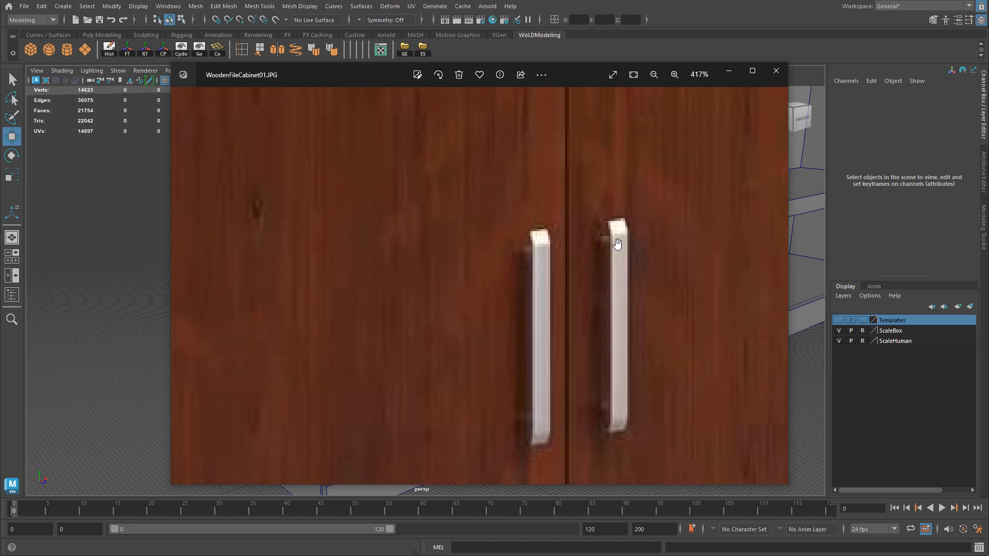
pyautogui.moveTo(583, 76); pyautogui.dragTo(988, 49)
# Step: Create a polygon cylinder at the cabinet's base and set its Subdivisions Axis to 8
pyautogui.keyDown('alt'); pyautogui.moveTo(546, 327); pyautogui.dragTo(531, 296); pyautogui.keyUp('alt')
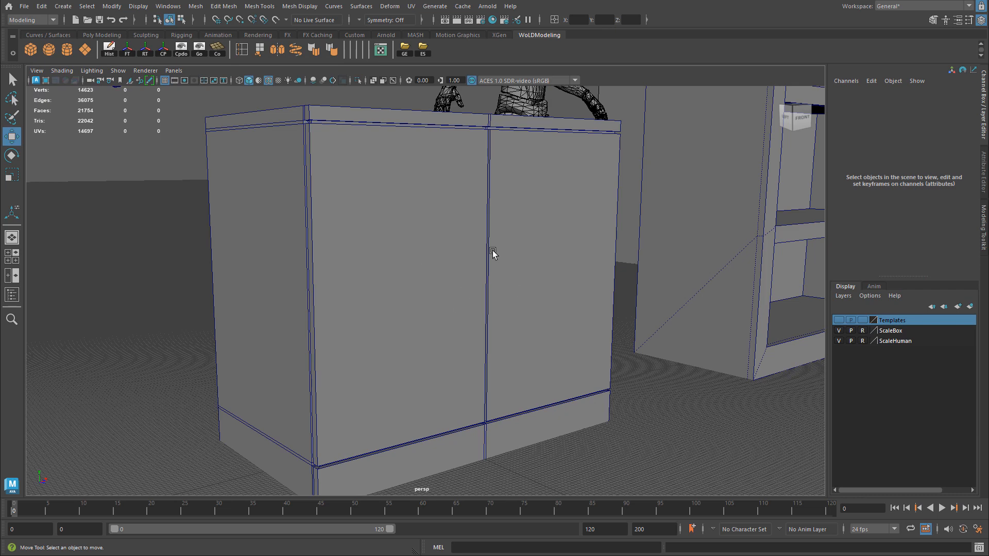
pyautogui.keyDown('alt'); pyautogui.moveTo(493, 251); pyautogui.dragTo(455, 259); pyautogui.keyUp('alt')
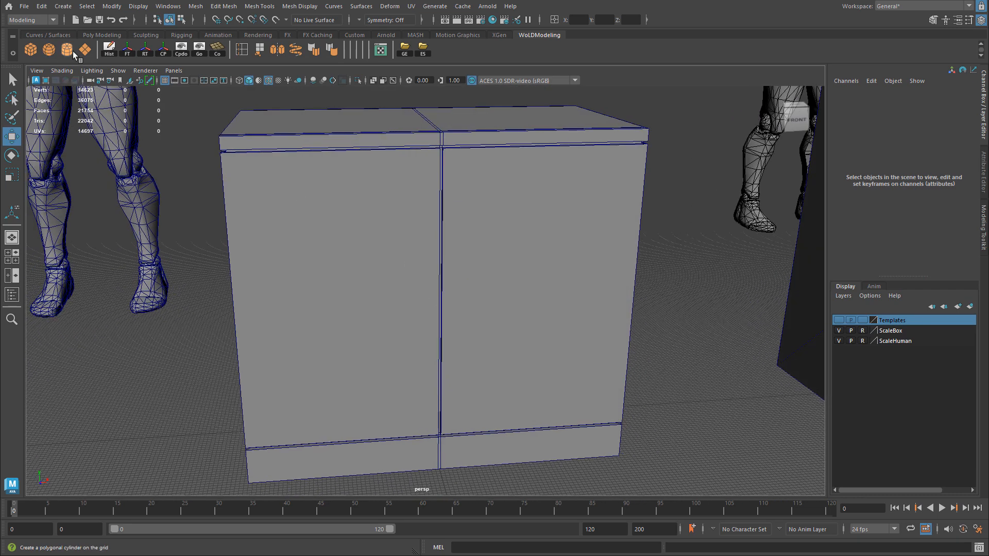
pyautogui.click(983, 221)
pyautogui.click(983, 129)
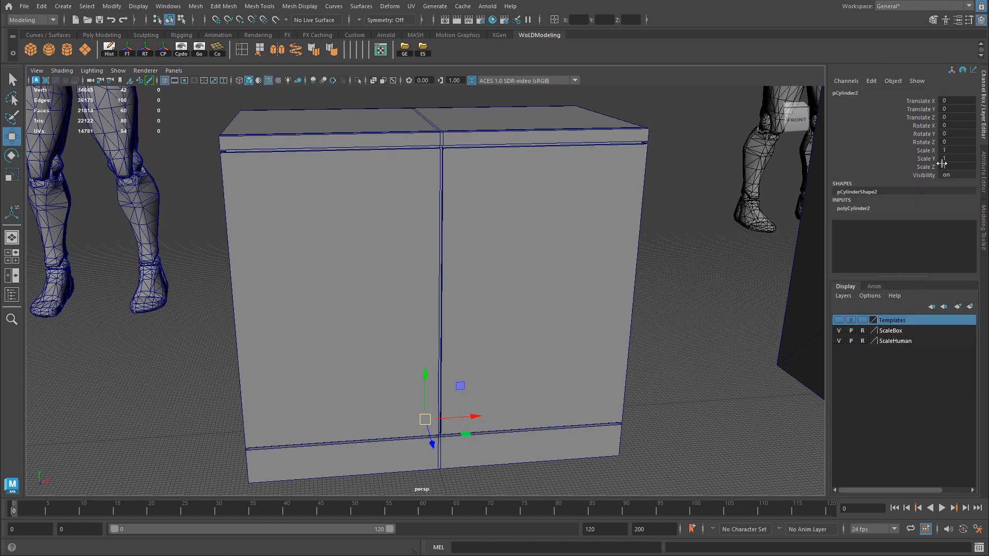
pyautogui.click(896, 209)
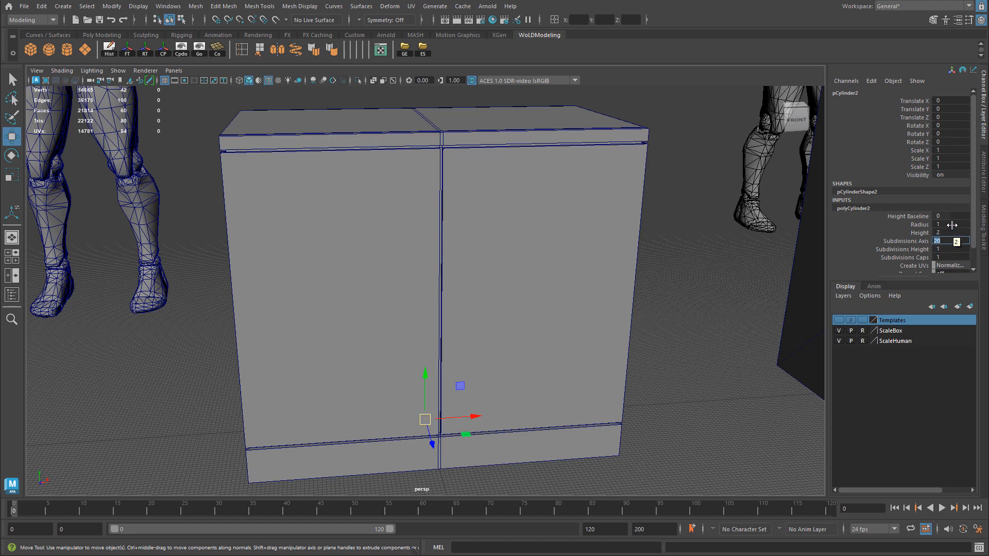
# Step: Pull the cylinder out in front of the cabinet to about Z 31.8 and rotate it 90° on X
pyautogui.keyDown('alt'); pyautogui.moveTo(489, 363); pyautogui.dragTo(509, 344, button='middle'); pyautogui.keyUp('alt')
pyautogui.moveTo(448, 430); pyautogui.dragTo(482, 489)
pyautogui.press('r')
pyautogui.press('w')
pyautogui.press('e')
pyautogui.keyDown('alt'); pyautogui.moveTo(427, 442); pyautogui.dragTo(578, 481); pyautogui.keyUp('alt')
# Step: Raise the cylinder off the floor to about Y 23.6 using the side view
pyautogui.press('space')
pyautogui.press('space')
pyautogui.press('w')
pyautogui.press('space')
pyautogui.press('space')
pyautogui.moveTo(426, 290); pyautogui.dragTo(427, 152)
pyautogui.keyDown('alt'); pyautogui.moveTo(474, 187); pyautogui.dragTo(501, 355, button='middle'); pyautogui.keyUp('alt')
# Step: Scale the cylinder to about 0.88 with its length at about 1.34, and raise it to about Y 32.8
pyautogui.press('r')
pyautogui.moveTo(453, 323); pyautogui.dragTo(437, 327)
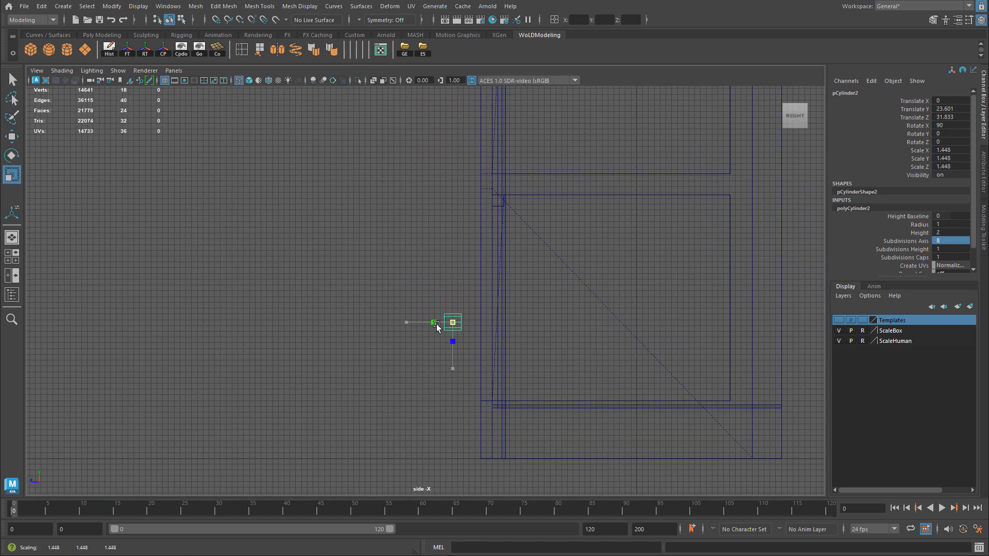
pyautogui.press('w')
pyautogui.moveTo(453, 278); pyautogui.dragTo(452, 225)
pyautogui.press('r')
pyautogui.moveTo(408, 269); pyautogui.dragTo(407, 272)
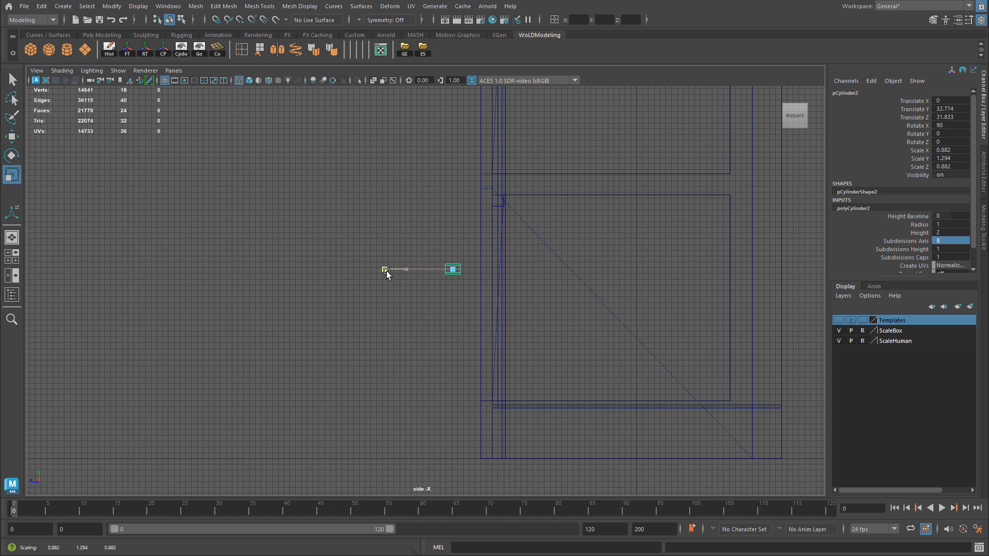
# Step: Push the cylinder back against the cabinet front to about Z 23.9
pyautogui.press('space')
pyautogui.press('space')
pyautogui.press('w')
pyautogui.moveTo(568, 330); pyautogui.dragTo(553, 325)
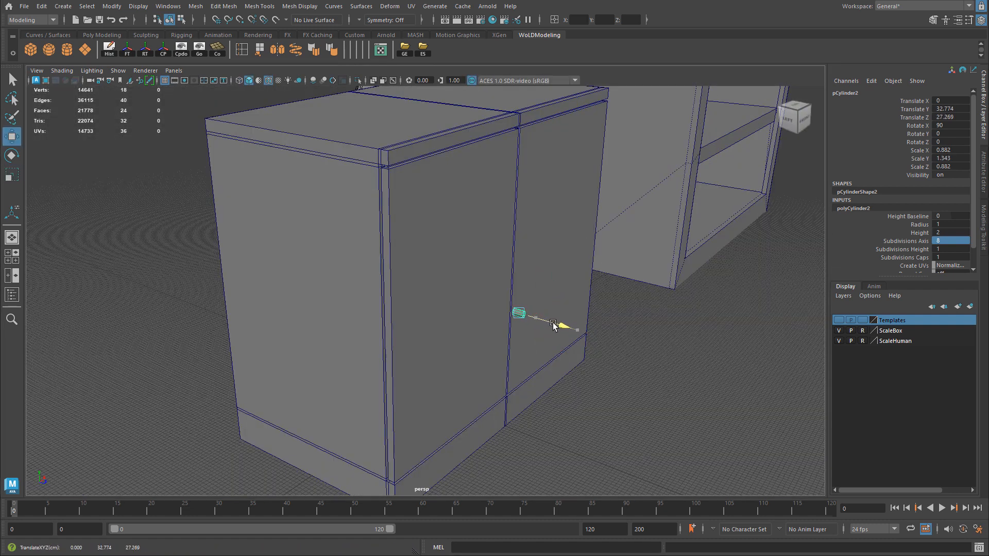
pyautogui.press('f')
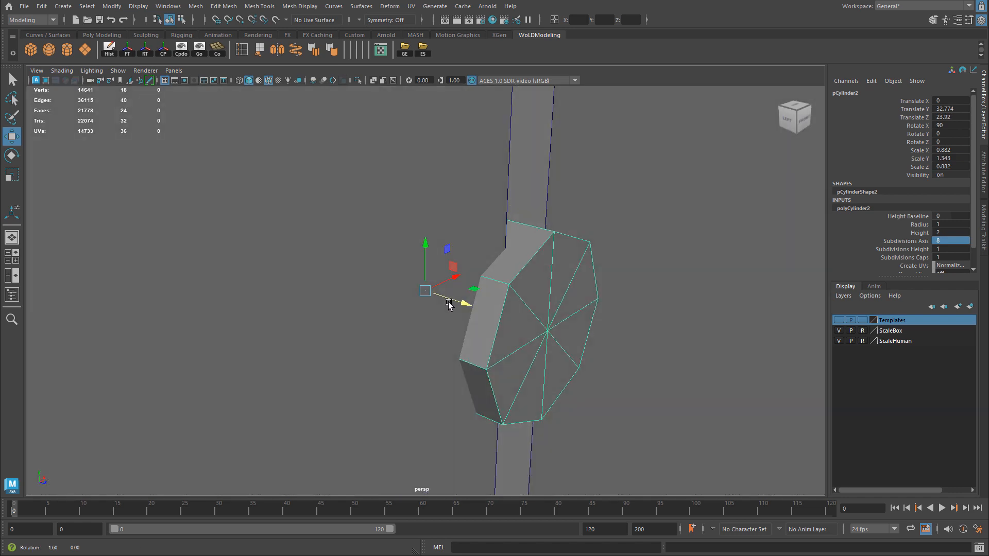
# Step: Place the cylinder on the right door beside the centre groove, at about X 3.8 and Y 53.9
pyautogui.keyDown('alt'); pyautogui.moveTo(456, 304); pyautogui.dragTo(201, 267); pyautogui.keyUp('alt')
pyautogui.keyDown('alt'); pyautogui.moveTo(438, 242); pyautogui.dragTo(342, 212, button='right'); pyautogui.keyUp('alt')
pyautogui.keyDown('alt'); pyautogui.moveTo(342, 212); pyautogui.dragTo(324, 254, button='middle'); pyautogui.keyUp('alt')
pyautogui.moveTo(437, 334); pyautogui.dragTo(431, 184)
pyautogui.keyDown('alt'); pyautogui.moveTo(534, 172); pyautogui.dragTo(426, 186, button='right'); pyautogui.keyUp('alt')
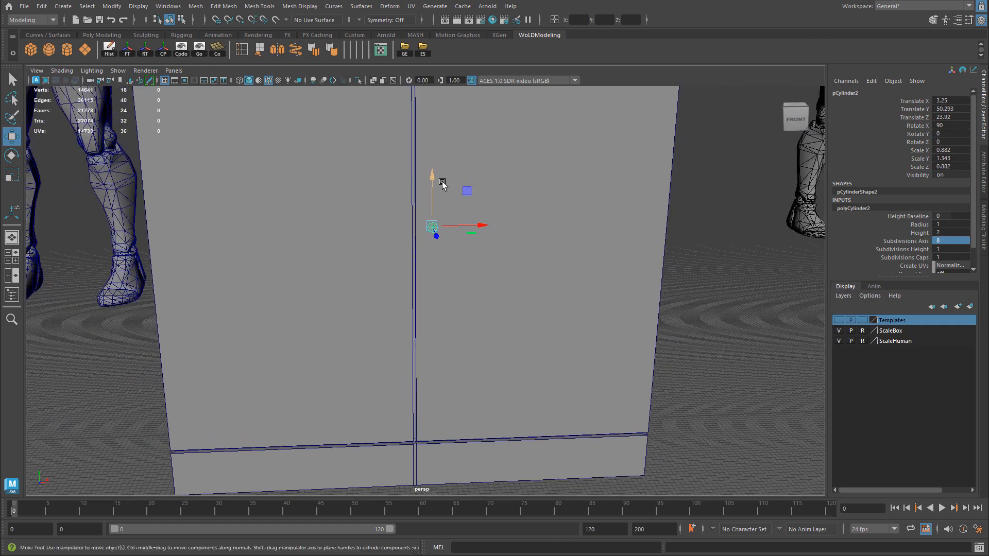
pyautogui.moveTo(466, 230); pyautogui.dragTo(470, 227)
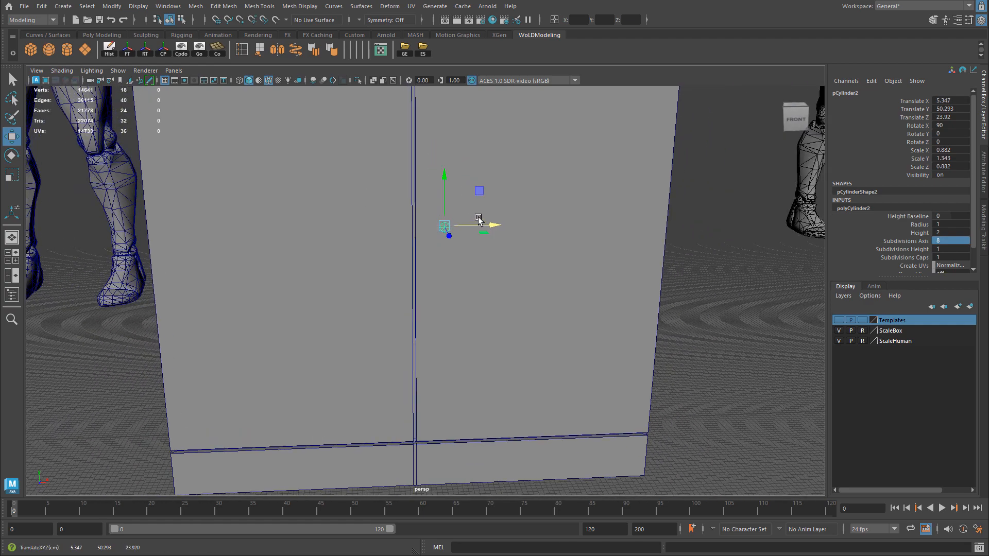
pyautogui.moveTo(442, 175); pyautogui.dragTo(443, 155)
pyautogui.keyDown('alt'); pyautogui.moveTo(527, 172); pyautogui.dragTo(487, 221, button='right'); pyautogui.keyUp('alt')
pyautogui.keyDown('alt'); pyautogui.moveTo(487, 221); pyautogui.dragTo(454, 221); pyautogui.keyUp('alt')
pyautogui.keyDown('alt'); pyautogui.moveTo(454, 221); pyautogui.dragTo(396, 215, button='right'); pyautogui.keyUp('alt')
pyautogui.keyDown('alt'); pyautogui.moveTo(396, 216); pyautogui.dragTo(453, 238); pyautogui.keyUp('alt')
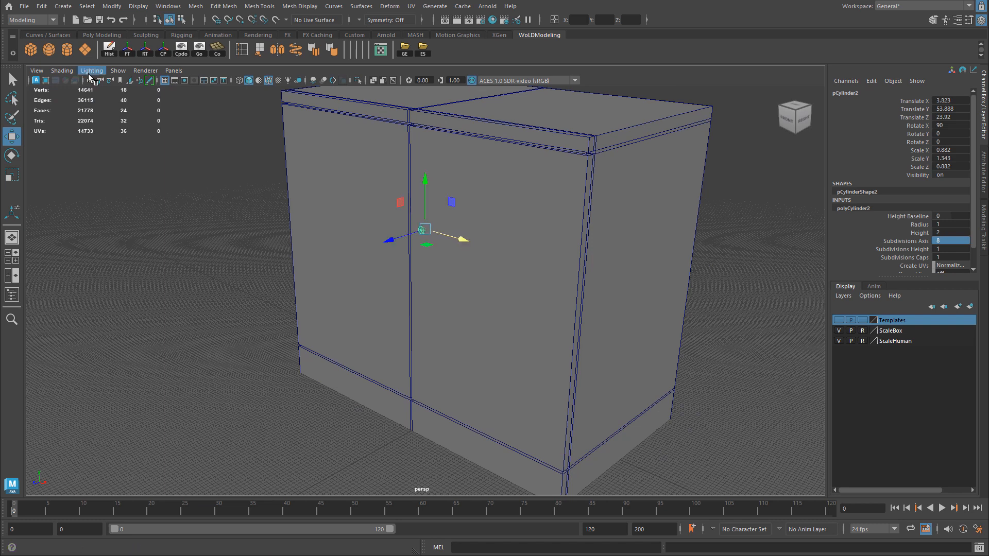
# Step: Create a cube, move it in front of the doors to about Y 51.8, Z 30.8, and scale it to about 2.86
pyautogui.click(36, 55)
pyautogui.press('r')
pyautogui.moveTo(474, 395); pyautogui.dragTo(515, 408)
pyautogui.press('w')
pyautogui.moveTo(442, 412); pyautogui.dragTo(380, 436)
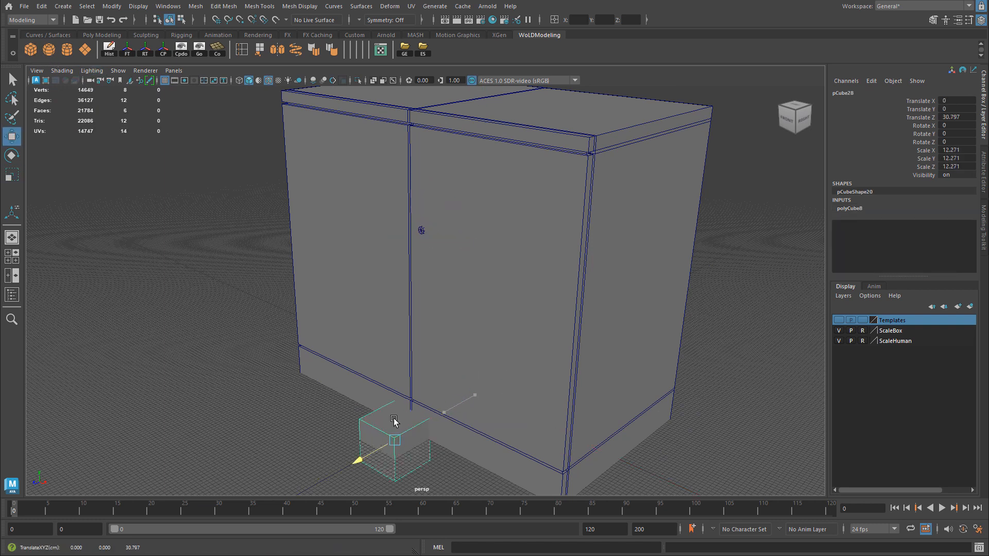
pyautogui.moveTo(394, 393); pyautogui.dragTo(389, 186)
pyautogui.press('r')
pyautogui.moveTo(391, 242); pyautogui.dragTo(347, 247)
# Step: Snap the cube onto the cylinder on the right door and scale it uniformly to about 0.70
pyautogui.keyDown('alt'); pyautogui.moveTo(356, 247); pyautogui.dragTo(496, 201, button='right'); pyautogui.keyUp('alt')
pyautogui.keyDown('alt'); pyautogui.moveTo(471, 198); pyautogui.dragTo(495, 287, button='middle'); pyautogui.keyUp('alt')
pyautogui.keyDown('alt'); pyautogui.moveTo(496, 287); pyautogui.dragTo(573, 267, button='right'); pyautogui.keyUp('alt')
pyautogui.press('w')
pyautogui.keyDown('alt'); pyautogui.moveTo(438, 239); pyautogui.dragTo(404, 273, button='middle'); pyautogui.keyUp('alt')
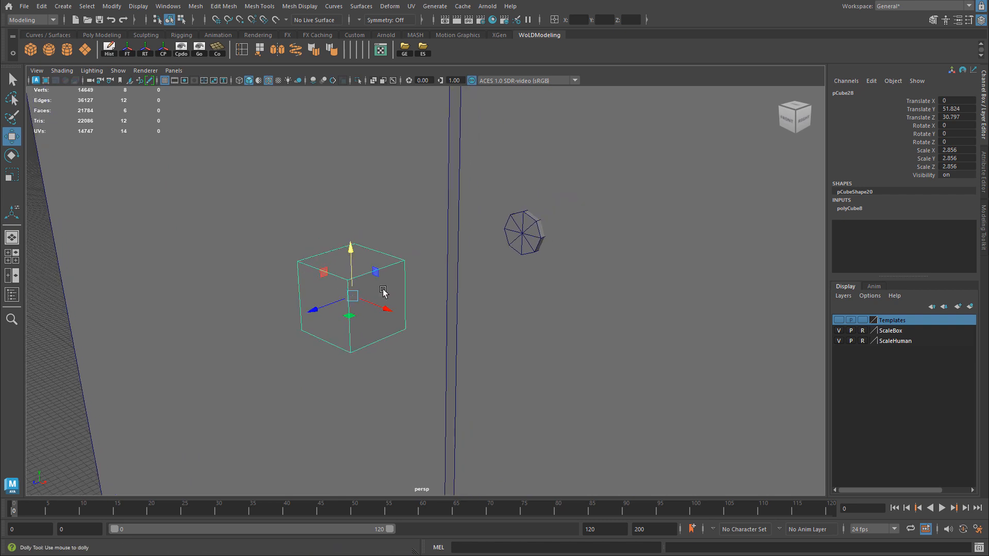
pyautogui.keyDown('alt'); pyautogui.moveTo(350, 288); pyautogui.dragTo(523, 281, button='right'); pyautogui.keyUp('alt')
pyautogui.moveTo(597, 191); pyautogui.dragTo(594, 193, button='middle')
pyautogui.keyDown('alt'); pyautogui.moveTo(694, 200); pyautogui.dragTo(561, 212, button='right'); pyautogui.keyUp('alt')
pyautogui.press('r')
pyautogui.moveTo(534, 227); pyautogui.dragTo(480, 243)
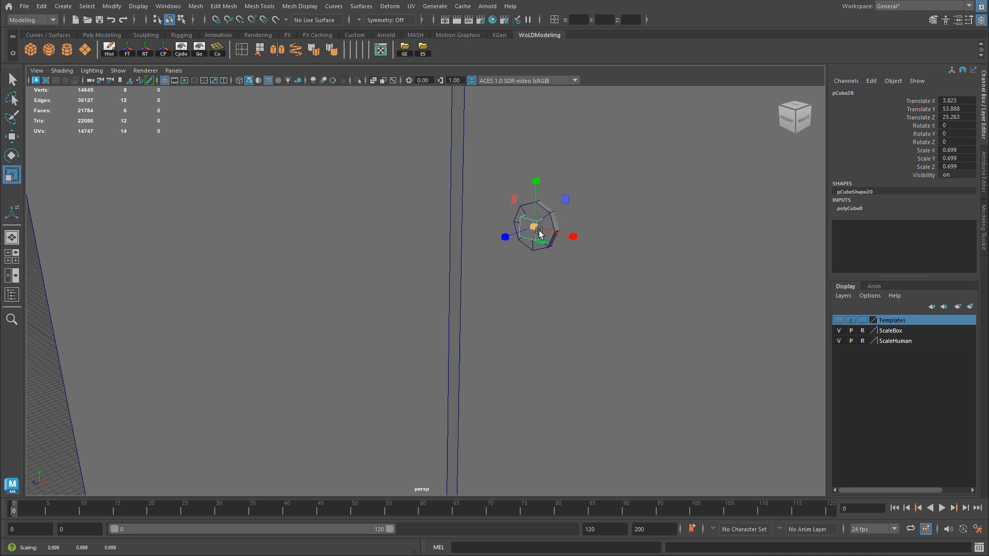
# Step: Flatten the cube's depth to a Z scale of about 0.38 and move it outward to about Z 26.1
pyautogui.press('f')
pyautogui.keyDown('alt'); pyautogui.moveTo(632, 231); pyautogui.dragTo(154, 257, button='right'); pyautogui.keyUp('alt')
pyautogui.keyDown('alt'); pyautogui.moveTo(520, 289); pyautogui.dragTo(379, 292); pyautogui.keyUp('alt')
pyautogui.press('w')
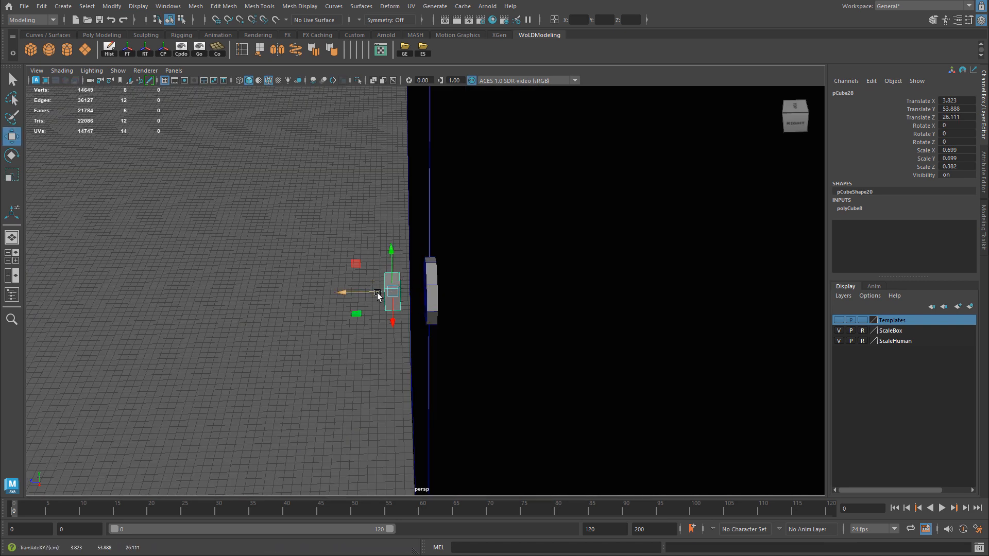
# Step: Stretch the cube vertically into a tall handle bar with a Y scale of about 15.7
pyautogui.press('r')
pyautogui.moveTo(392, 250); pyautogui.dragTo(384, 135)
pyautogui.keyDown('alt'); pyautogui.moveTo(596, 175); pyautogui.dragTo(232, 219, button='right'); pyautogui.keyUp('alt')
pyautogui.keyDown('alt'); pyautogui.moveTo(211, 222); pyautogui.dragTo(361, 237); pyautogui.keyUp('alt')
pyautogui.keyDown('alt'); pyautogui.moveTo(360, 239); pyautogui.dragTo(189, 249, button='right'); pyautogui.keyUp('alt')
pyautogui.keyDown('alt'); pyautogui.moveTo(459, 276); pyautogui.dragTo(421, 210); pyautogui.keyUp('alt')
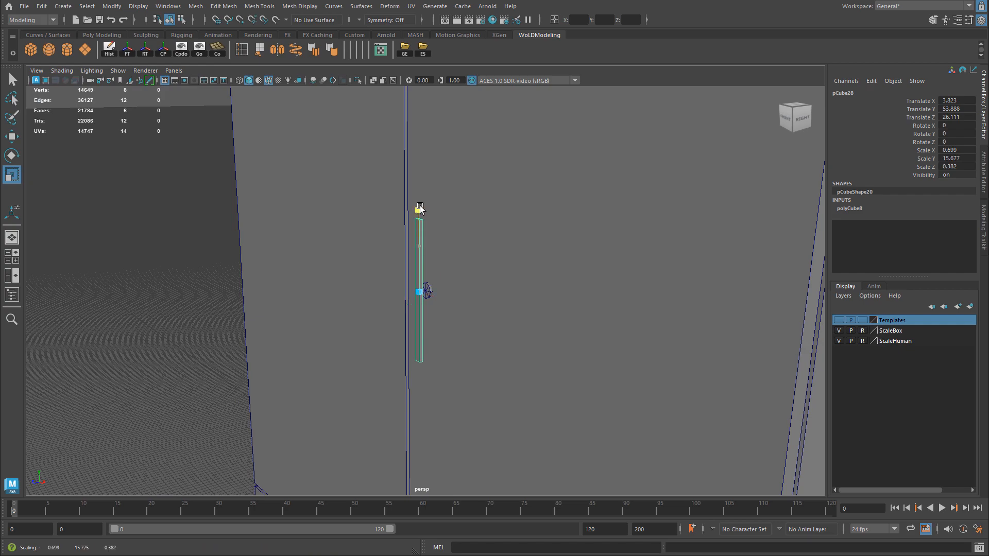
# Step: Refine the handle bar's proportions to scales of about 2.36 in X, 17.9 in Y and 0.94 in Z
pyautogui.keyDown('alt'); pyautogui.moveTo(495, 210); pyautogui.dragTo(273, 226, button='right'); pyautogui.keyUp('alt')
pyautogui.keyDown('alt'); pyautogui.moveTo(273, 226); pyautogui.dragTo(389, 265); pyautogui.keyUp('alt')
pyautogui.keyDown('alt'); pyautogui.moveTo(283, 265); pyautogui.dragTo(419, 281, button='right'); pyautogui.keyUp('alt')
pyautogui.keyDown('alt'); pyautogui.moveTo(419, 280); pyautogui.dragTo(393, 273); pyautogui.keyUp('alt')
pyautogui.moveTo(472, 295); pyautogui.dragTo(370, 298)
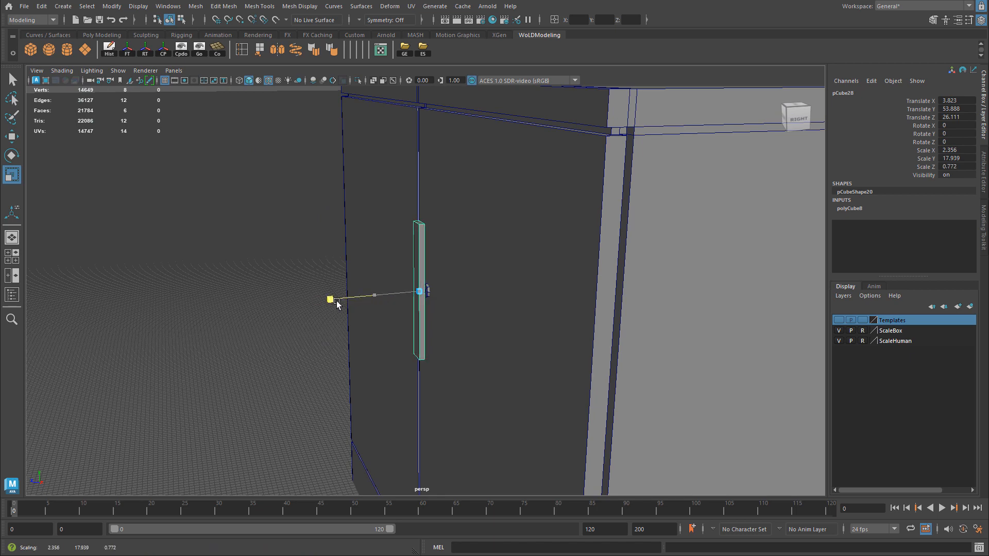
pyautogui.keyDown('alt'); pyautogui.moveTo(425, 314); pyautogui.dragTo(397, 296); pyautogui.keyUp('alt')
# Step: Move the handle bar closer to the door in the side view, to about Z 25.3
pyautogui.press('w')
pyautogui.press('space')
pyautogui.press('space')
pyautogui.press('f')
pyautogui.keyDown('alt'); pyautogui.moveTo(419, 237); pyautogui.dragTo(421, 276, button='middle'); pyautogui.keyUp('alt')
pyautogui.moveTo(401, 332); pyautogui.dragTo(424, 332)
pyautogui.press('space')
pyautogui.press('space')
# Step: Move the bookshelf along Z to about -68.3 and apply a wider spacing between the grid lines
pyautogui.moveTo(721, 218)
pyautogui.keyDown('alt'); pyautogui.mouseDown()
pyautogui.moveTo(578, 233)
pyautogui.moveTo(728, 218)
pyautogui.mouseUp(); pyautogui.keyUp('alt')
pyautogui.keyDown('alt'); pyautogui.moveTo(728, 218); pyautogui.dragTo(561, 286, button='right'); pyautogui.keyUp('alt')
pyautogui.keyDown('alt'); pyautogui.moveTo(560, 287); pyautogui.dragTo(598, 280); pyautogui.keyUp('alt')
pyautogui.press('w')
pyautogui.click(498, 207)
pyautogui.moveTo(527, 286); pyautogui.dragTo(431, 274)
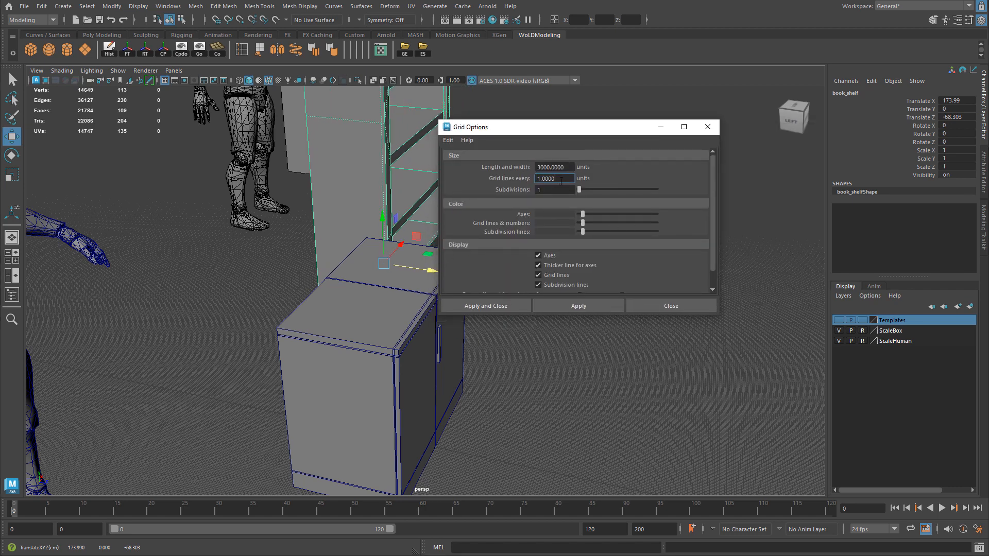
pyautogui.click(502, 307)
# Step: Move the handle's cylinder outward from the door in the side view to about Z 26
pyautogui.keyDown('alt'); pyautogui.moveTo(502, 307); pyautogui.dragTo(446, 318); pyautogui.keyUp('alt')
pyautogui.press('space')
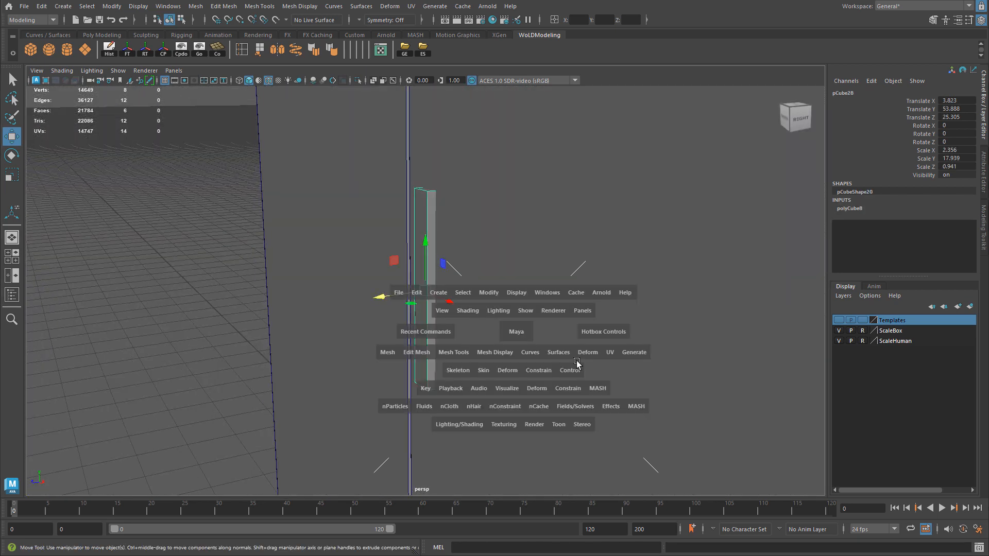
pyautogui.moveTo(516, 331); pyautogui.dragTo(577, 369)
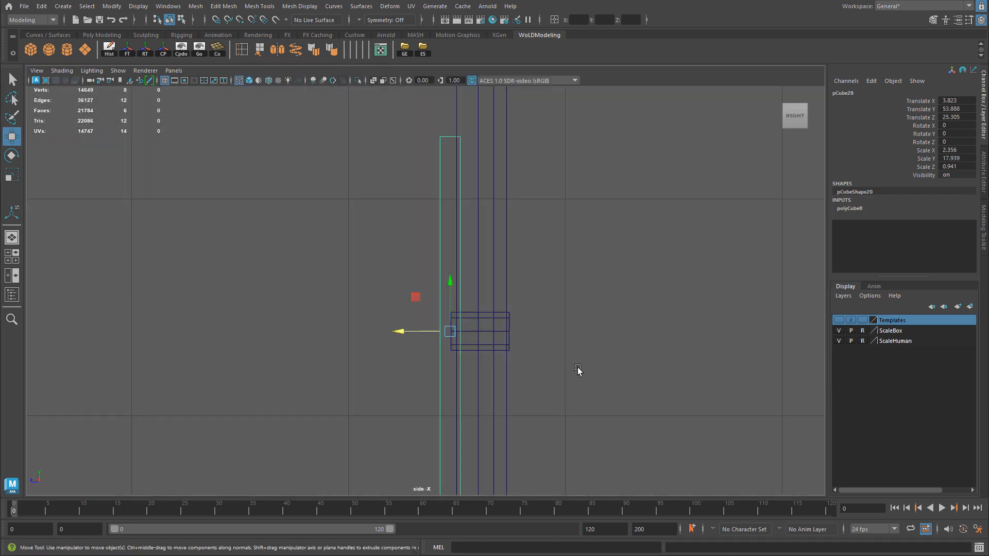
pyautogui.scroll(-3, 473, 316)
pyautogui.click(468, 320)
pyautogui.moveTo(456, 321); pyautogui.dragTo(427, 327)
pyautogui.click(478, 232)
pyautogui.click(479, 225)
pyautogui.keyDown('alt'); pyautogui.moveTo(551, 211); pyautogui.dragTo(252, 220, button='right'); pyautogui.keyUp('alt')
pyautogui.moveTo(484, 220)
pyautogui.keyDown('alt'); pyautogui.mouseDown(button='middle')
pyautogui.moveTo(507, 388)
pyautogui.moveTo(472, 220)
pyautogui.mouseUp(button='middle'); pyautogui.keyUp('alt')
pyautogui.scroll(2, 453, 230)
pyautogui.scroll(2, 443, 340)
pyautogui.click(409, 339)
pyautogui.moveTo(416, 342); pyautogui.dragTo(409, 342)
# Step: Pull the cylinder's outer end vertices in to about Z 27, and move the bar outward to about Z 27.3
pyautogui.moveTo(346, 295); pyautogui.dragTo(298, 287, button='right')
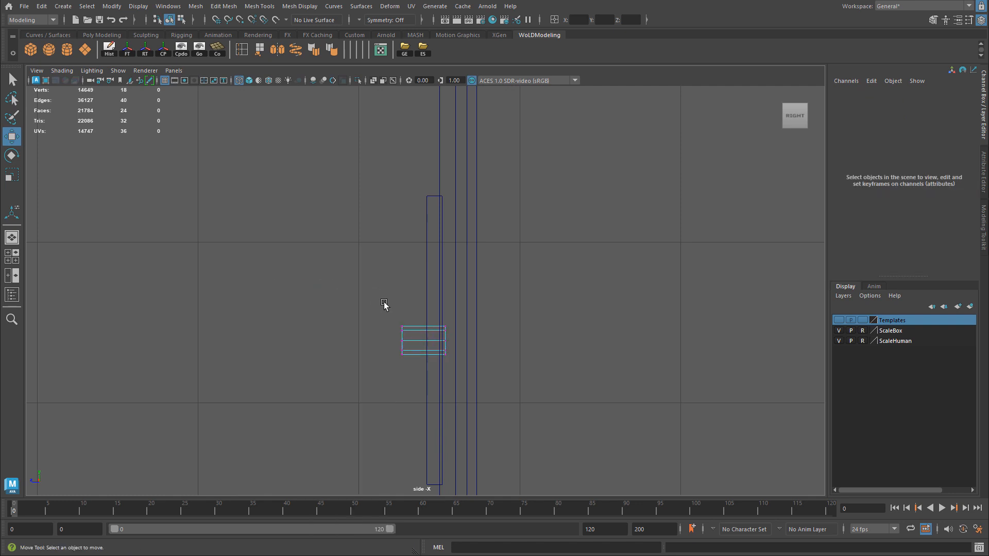
pyautogui.moveTo(375, 311); pyautogui.dragTo(406, 356)
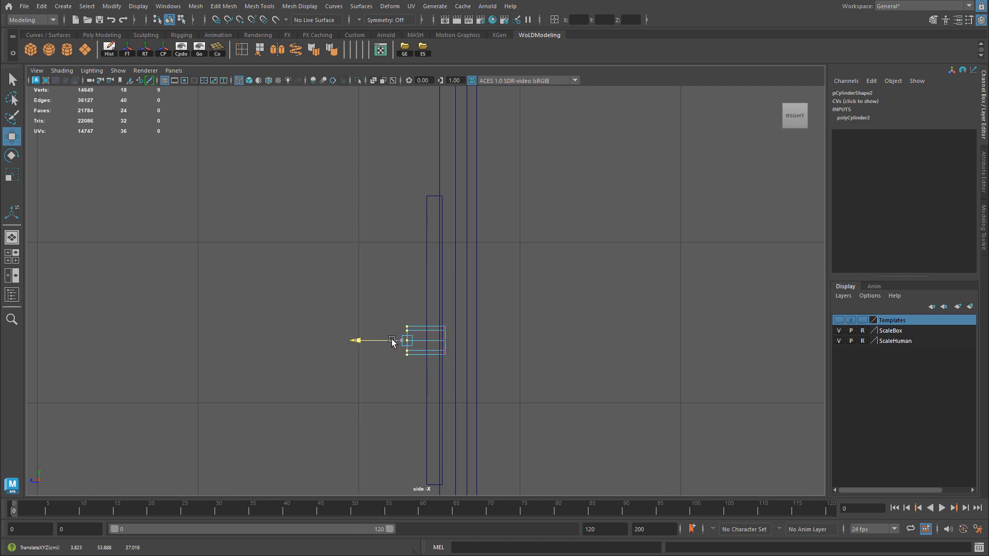
pyautogui.click(430, 263)
pyautogui.moveTo(413, 344); pyautogui.dragTo(381, 343)
# Step: Lower the handle bar to about Y 48.3 so the cylinder joins it near the upper end
pyautogui.press('space')
pyautogui.press('space')
pyautogui.keyDown('alt'); pyautogui.moveTo(503, 245); pyautogui.dragTo(459, 280); pyautogui.keyUp('alt')
pyautogui.moveTo(432, 245); pyautogui.dragTo(376, 272)
pyautogui.click(453, 114)
# Step: Examine the handle bar and its connecting cylinder from several sides
pyautogui.keyDown('alt'); pyautogui.moveTo(483, 186); pyautogui.dragTo(385, 191); pyautogui.keyUp('alt')
pyautogui.keyDown('alt'); pyautogui.moveTo(276, 227); pyautogui.dragTo(507, 286, button='right'); pyautogui.keyUp('alt')
pyautogui.keyDown('alt'); pyautogui.moveTo(509, 289); pyautogui.dragTo(664, 278); pyautogui.keyUp('alt')
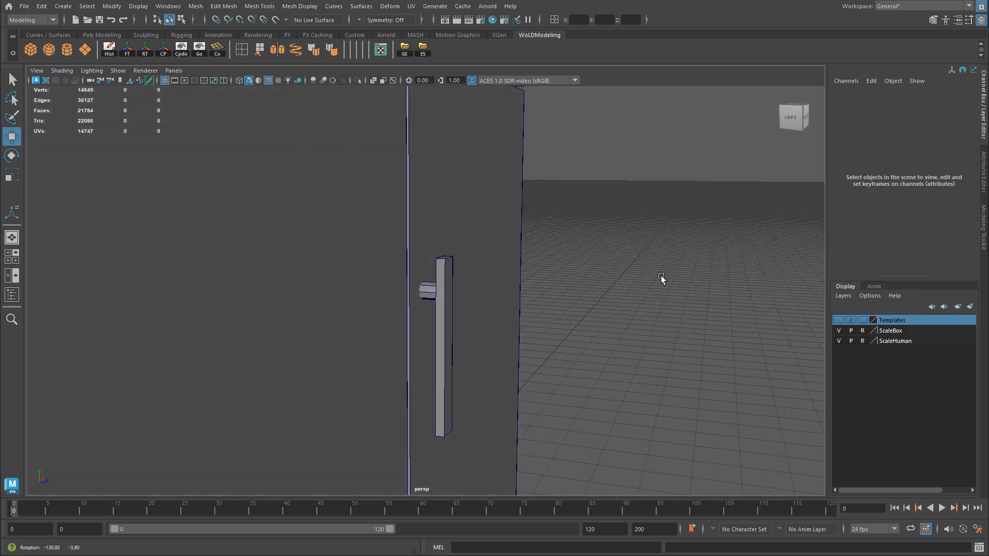
pyautogui.click(441, 311)
pyautogui.keyDown('alt'); pyautogui.moveTo(509, 351); pyautogui.dragTo(498, 333); pyautogui.keyUp('alt')
pyautogui.keyDown('alt'); pyautogui.moveTo(498, 331); pyautogui.dragTo(401, 322, button='right'); pyautogui.keyUp('alt')
pyautogui.moveTo(401, 321)
pyautogui.keyDown('alt'); pyautogui.mouseDown()
pyautogui.moveTo(431, 338)
pyautogui.moveTo(403, 328)
pyautogui.mouseUp(); pyautogui.keyUp('alt')
pyautogui.keyDown('alt'); pyautogui.moveTo(404, 329); pyautogui.dragTo(520, 306, button='right'); pyautogui.keyUp('alt')
pyautogui.click(613, 263)
pyautogui.keyDown('alt'); pyautogui.moveTo(399, 282); pyautogui.dragTo(531, 327); pyautogui.keyUp('alt')
# Step: Scale the connecting cylinder down to about 0.59 in thickness and about 1.07 in length
pyautogui.click(427, 293)
pyautogui.press('f')
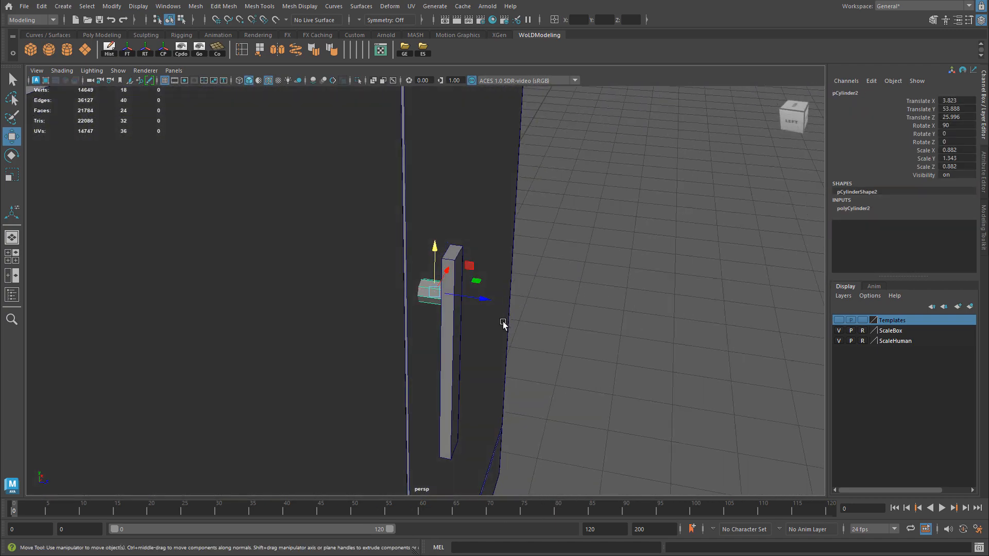
pyautogui.press('r')
pyautogui.moveTo(435, 292); pyautogui.dragTo(429, 295)
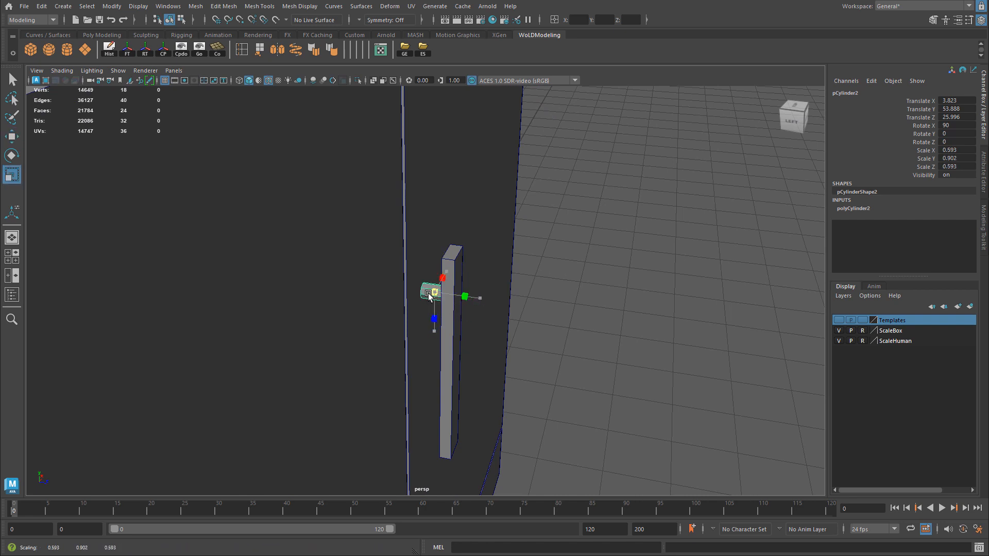
pyautogui.press('w')
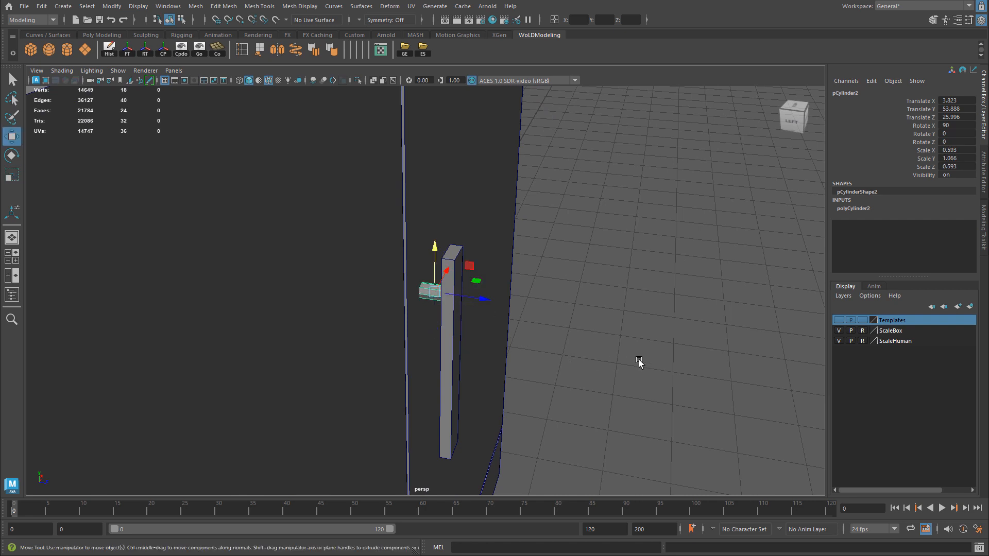
# Step: Duplicate the connecting cylinder downward to about Y 38.4 near the handle bar's lower end
pyautogui.press('space')
pyautogui.press('space')
pyautogui.keyDown('alt'); pyautogui.moveTo(451, 333); pyautogui.dragTo(452, 255, button='middle'); pyautogui.keyUp('alt')
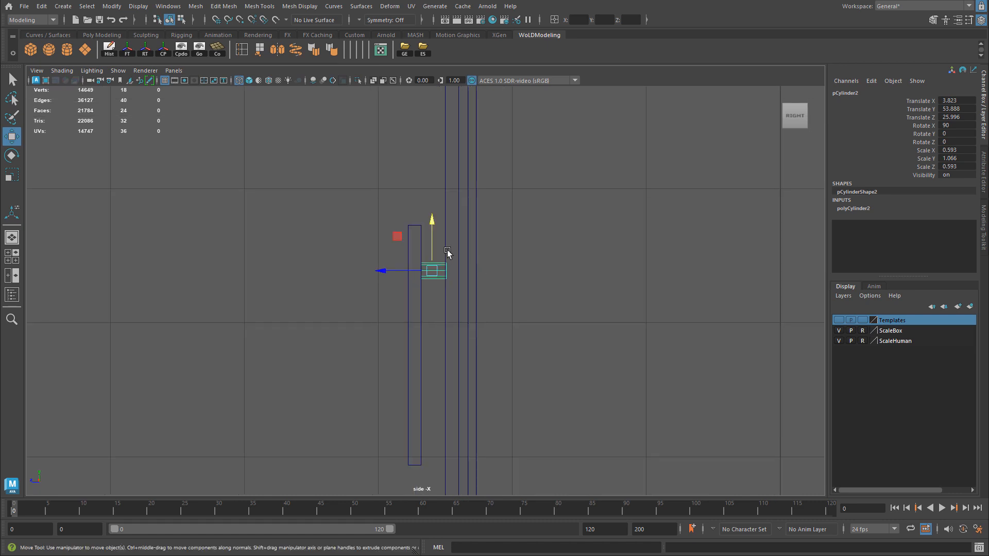
pyautogui.keyDown('alt'); pyautogui.moveTo(627, 324); pyautogui.dragTo(500, 334, button='right'); pyautogui.keyUp('alt')
pyautogui.keyDown('alt'); pyautogui.moveTo(500, 334); pyautogui.dragTo(492, 224, button='middle'); pyautogui.keyUp('alt')
pyautogui.moveTo(422, 127)
pyautogui.keyDown('shift'); pyautogui.mouseDown()
pyautogui.moveTo(448, 306)
pyautogui.moveTo(448, 287)
pyautogui.mouseUp(); pyautogui.keyUp('shift')
# Step: Adjust the bar's end vertices to about Y 36 at the bottom and Y 57.7 at the top, and return to object selection
pyautogui.click(404, 259)
pyautogui.moveTo(406, 257); pyautogui.dragTo(356, 259, button='right')
pyautogui.moveTo(349, 262); pyautogui.dragTo(433, 349)
pyautogui.moveTo(408, 264); pyautogui.dragTo(419, 296)
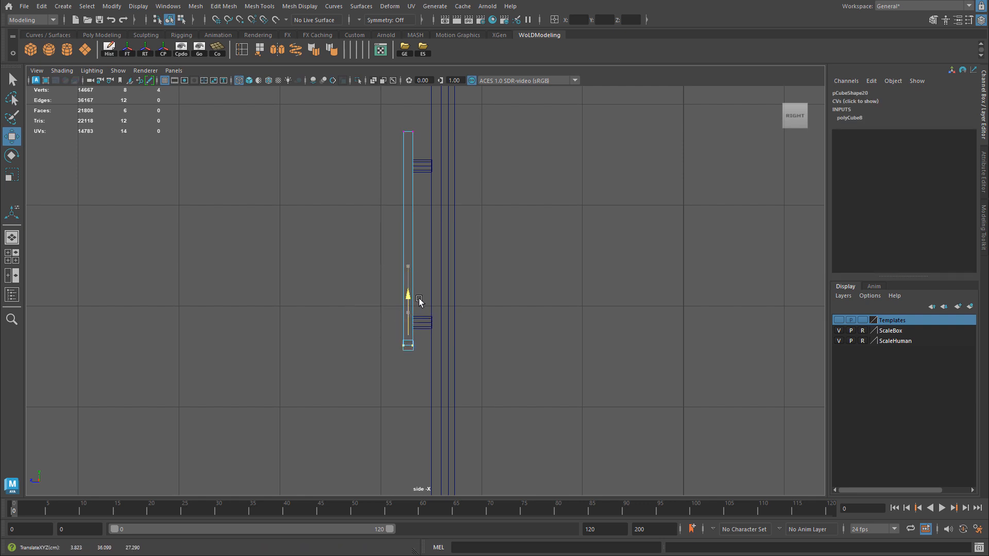
pyautogui.moveTo(410, 117); pyautogui.dragTo(410, 114)
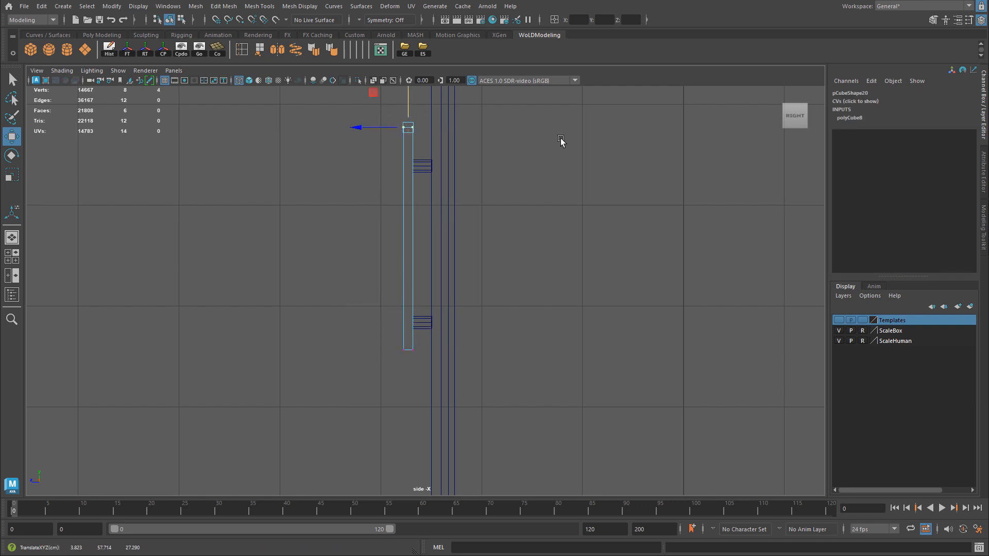
pyautogui.press('space')
pyautogui.press('space')
pyautogui.keyDown('alt'); pyautogui.moveTo(585, 214); pyautogui.dragTo(445, 291, button='right'); pyautogui.keyUp('alt')
pyautogui.keyDown('alt'); pyautogui.moveTo(445, 291); pyautogui.dragTo(486, 237); pyautogui.keyUp('alt')
pyautogui.moveTo(486, 237); pyautogui.dragTo(536, 228, button='right')
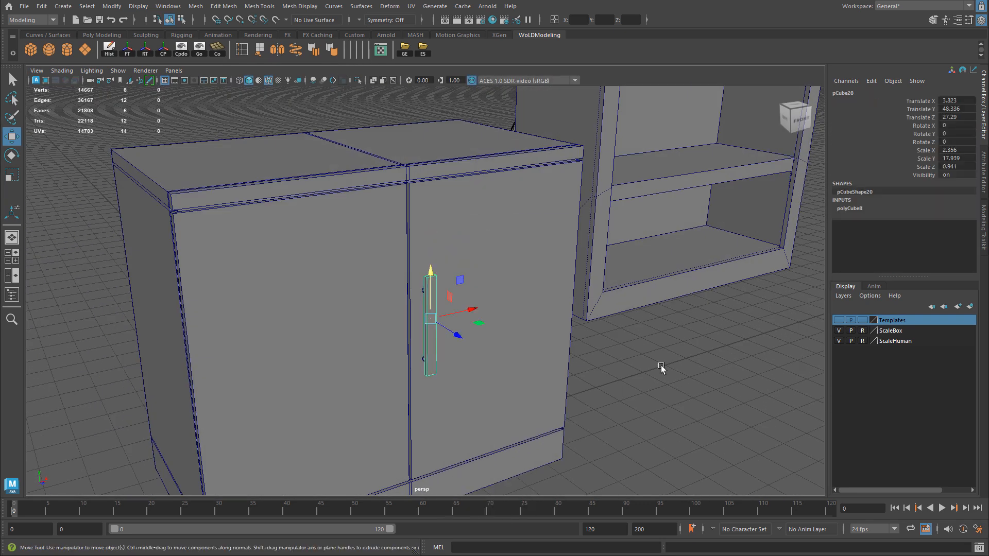
# Step: Select the handle bar and both cylinders without the cabinet, and move them down the right door
pyautogui.click(662, 359)
pyautogui.keyDown('alt'); pyautogui.moveTo(661, 359); pyautogui.dragTo(430, 366, button='right'); pyautogui.keyUp('alt')
pyautogui.keyDown('alt'); pyautogui.moveTo(431, 366); pyautogui.dragTo(343, 320); pyautogui.keyUp('alt')
pyautogui.keyDown('alt'); pyautogui.moveTo(343, 320); pyautogui.dragTo(450, 313, button='right'); pyautogui.keyUp('alt')
pyautogui.keyDown('alt'); pyautogui.moveTo(450, 313); pyautogui.dragTo(473, 314); pyautogui.keyUp('alt')
pyautogui.moveTo(418, 261); pyautogui.dragTo(494, 413)
pyautogui.keyDown('ctrl'); pyautogui.click(493, 255); pyautogui.keyUp('ctrl')
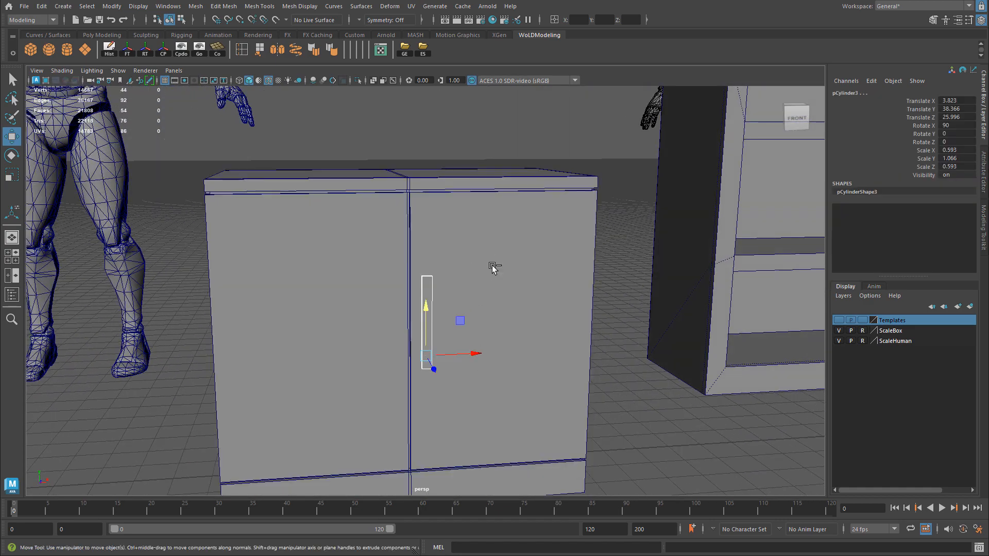
pyautogui.moveTo(427, 309); pyautogui.dragTo(427, 326)
# Step: Fine-tune the whole handle's height on the door in the front view, with the bar at about Y 45.3
pyautogui.press('space')
pyautogui.press('space')
pyautogui.scroll(-4, 602, 328)
pyautogui.keyDown('alt'); pyautogui.moveTo(603, 328); pyautogui.dragTo(7, 327, button='right'); pyautogui.keyUp('alt')
pyautogui.moveTo(427, 264); pyautogui.dragTo(426, 265)
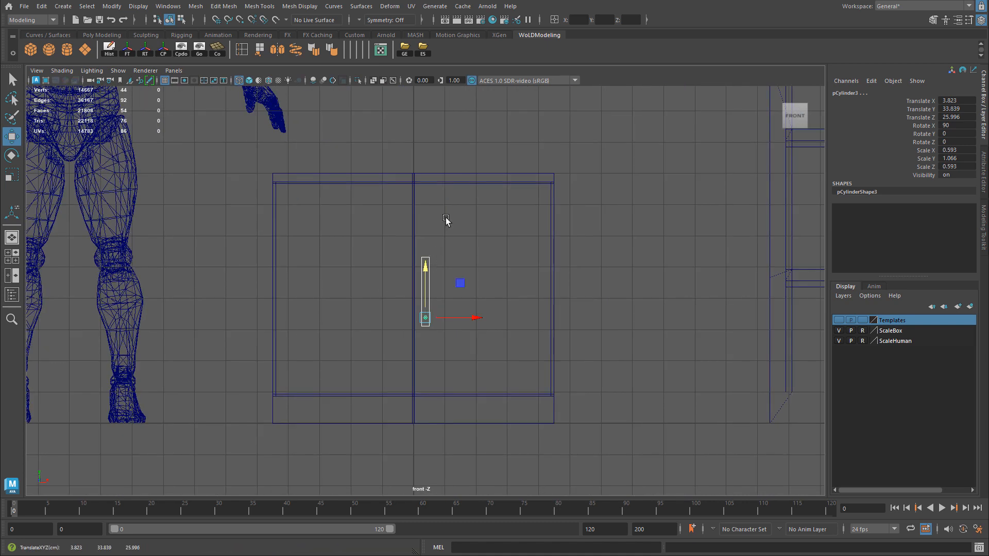
pyautogui.keyDown('alt'); pyautogui.moveTo(377, 227); pyautogui.dragTo(434, 240, button='right'); pyautogui.keyUp('alt')
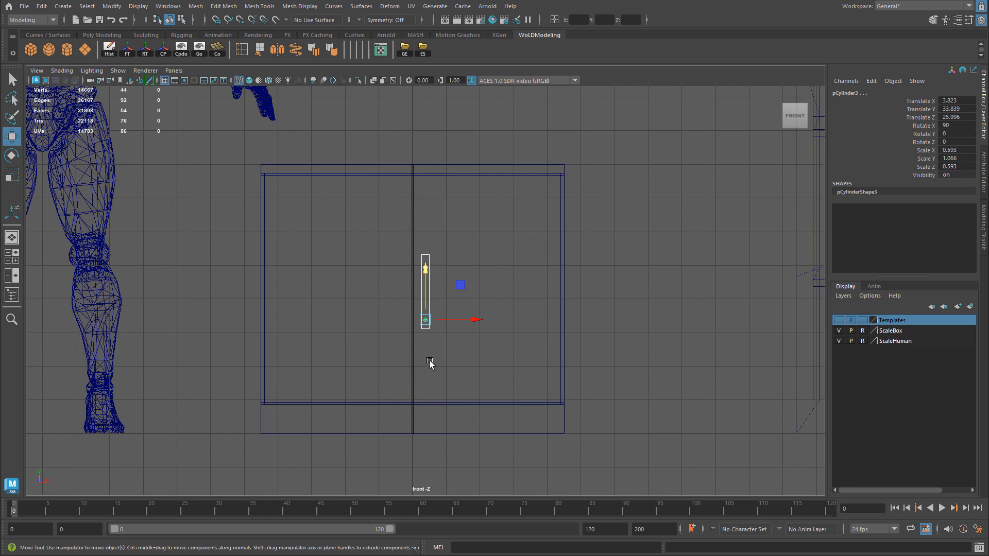
pyautogui.moveTo(427, 269); pyautogui.dragTo(437, 268)
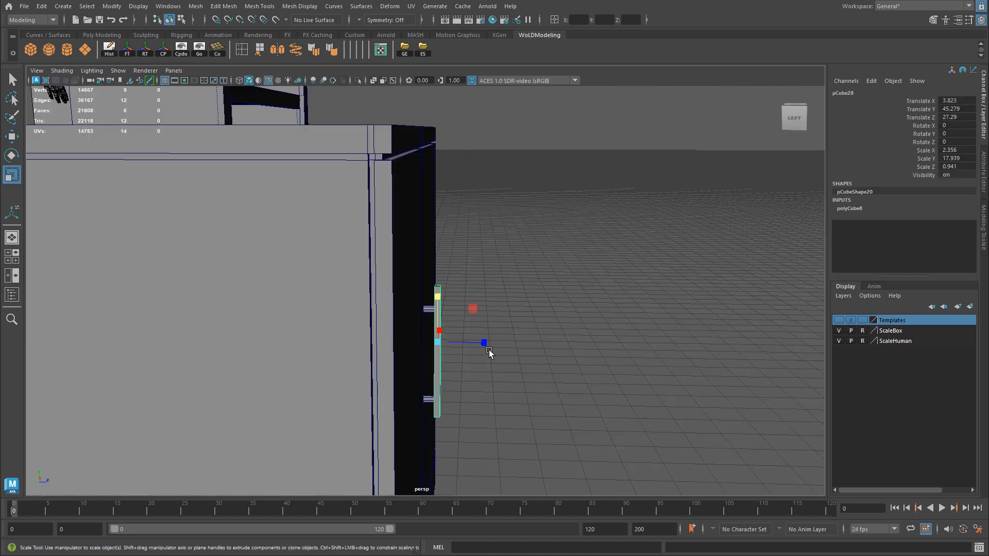
# Step: Thin the handle bar to about 0.806 in Scale Z, and duplicate the bar with both cylinders onto the left door
pyautogui.moveTo(484, 344); pyautogui.dragTo(479, 343)
pyautogui.press('w')
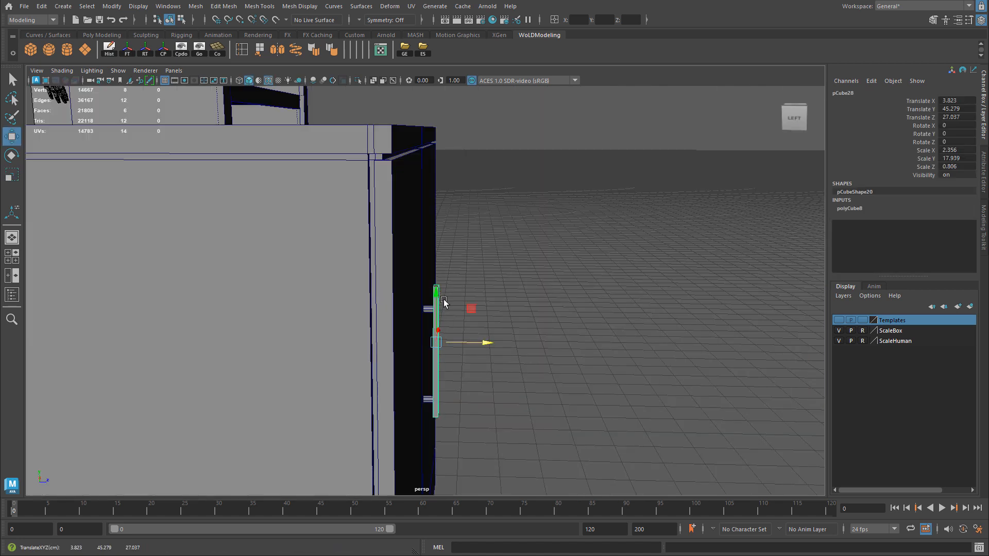
pyautogui.keyDown('shift'); pyautogui.click(431, 309); pyautogui.keyUp('shift')
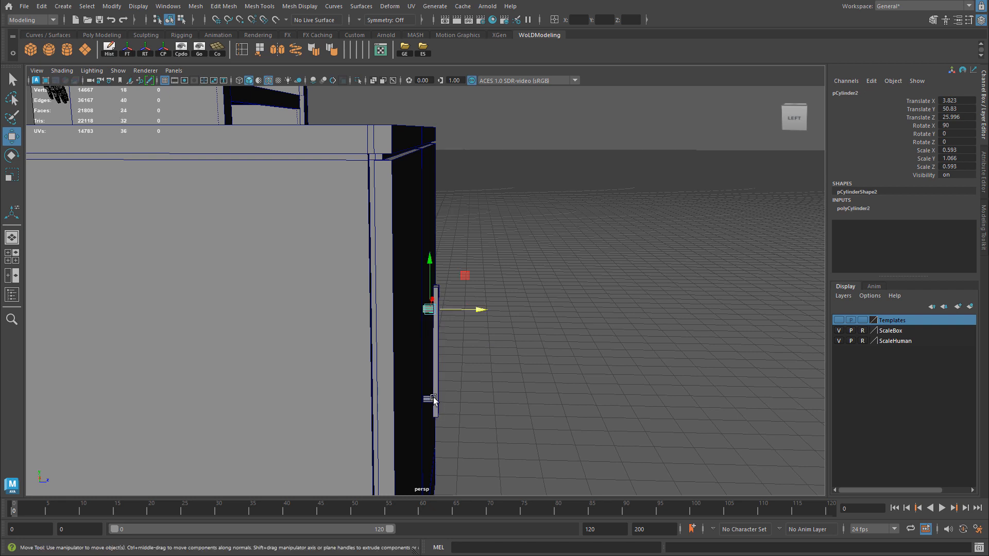
pyautogui.keyDown('shift'); pyautogui.click(430, 400); pyautogui.keyUp('shift')
pyautogui.keyDown('shift'); pyautogui.click(436, 328); pyautogui.keyUp('shift')
pyautogui.keyDown('alt'); pyautogui.moveTo(509, 322); pyautogui.dragTo(409, 344); pyautogui.keyUp('alt')
pyautogui.hotkey('ctrl', 'd')
pyautogui.keyDown('alt'); pyautogui.moveTo(421, 343); pyautogui.dragTo(206, 337, button='right'); pyautogui.keyUp('alt')
# Step: Export the cabinet with both handles over cabinet.fbx, then reimport the cabinet mesh in Unreal Editor
pyautogui.moveTo(362, 196); pyautogui.dragTo(473, 431)
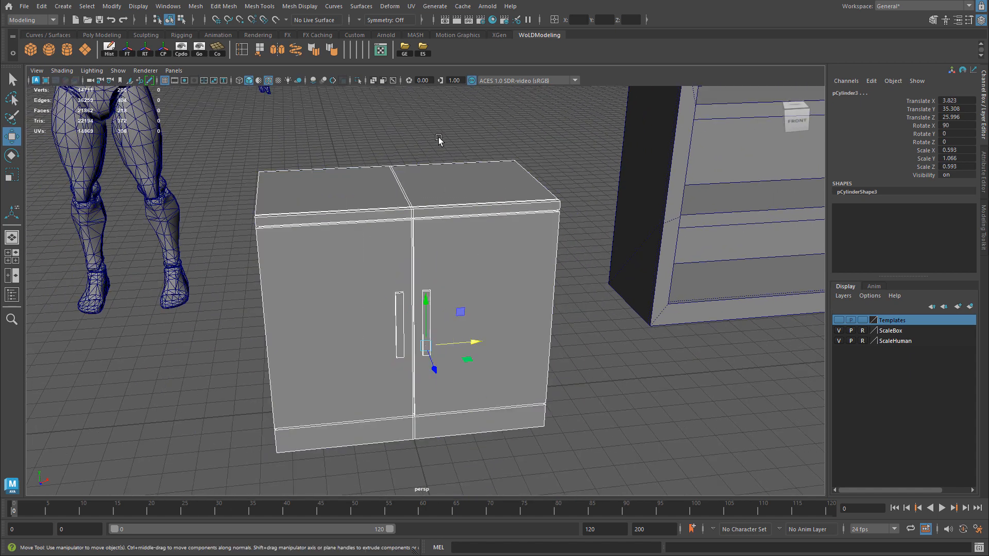
pyautogui.click(429, 55)
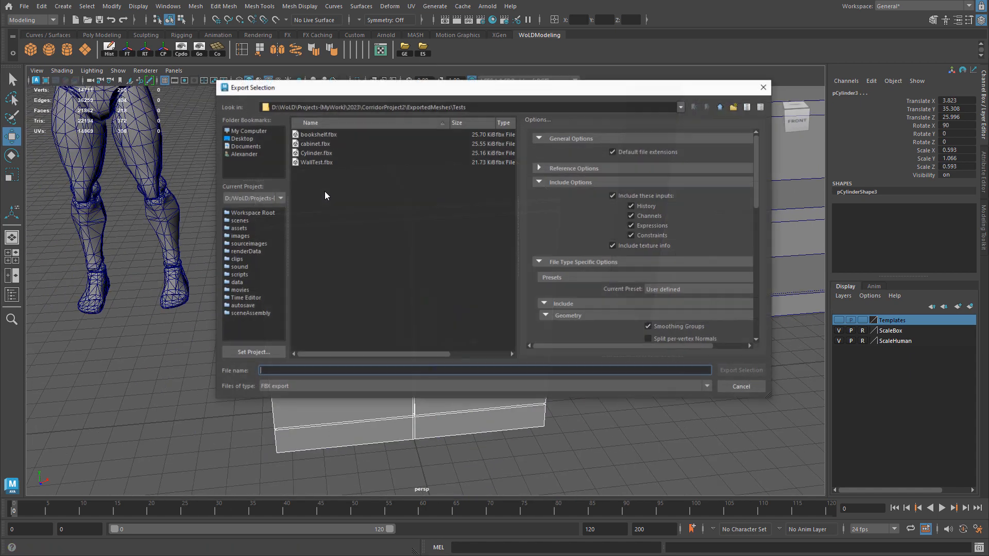
pyautogui.doubleClick(315, 144)
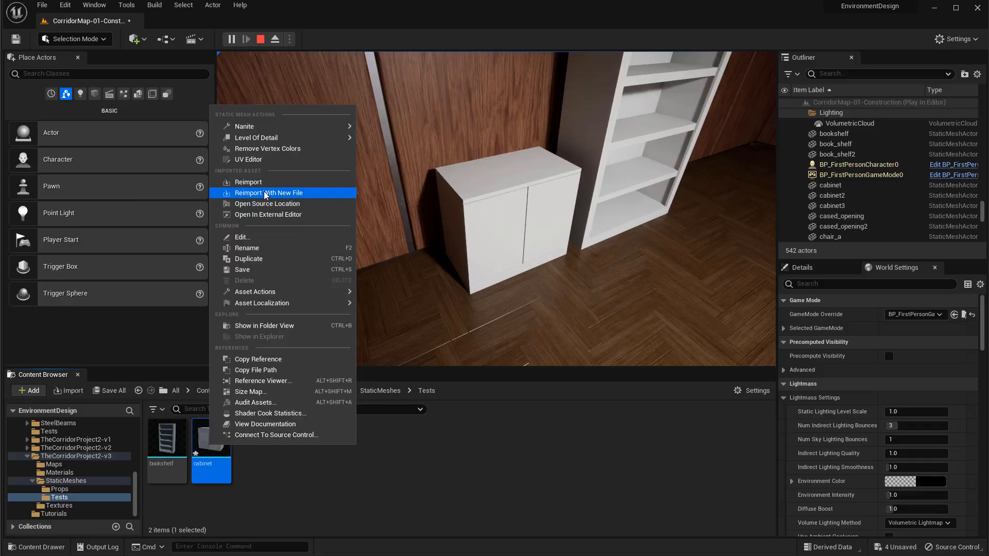
pyautogui.click(288, 191)
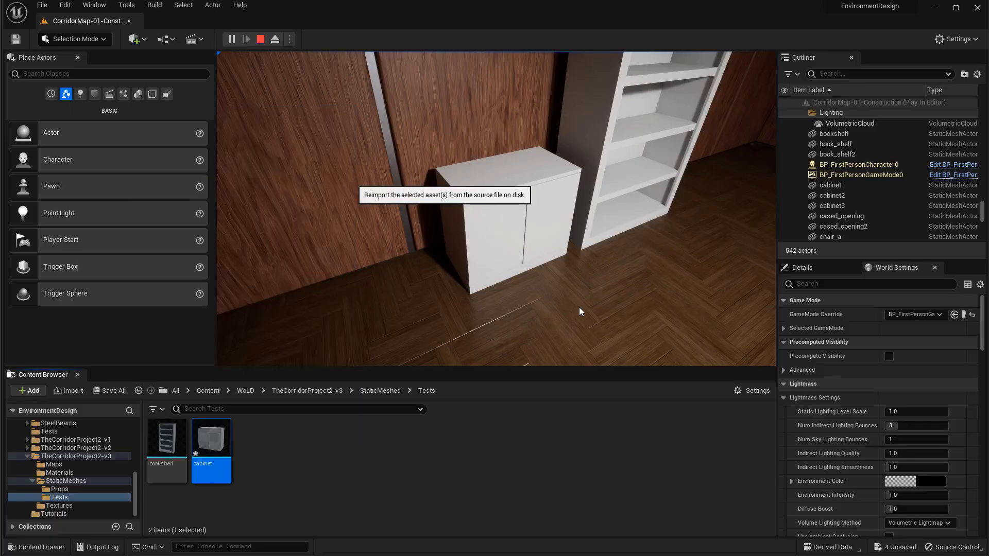
# Step: Walk around the cabinet in the running level to examine the size and look of its door handles, and end the play session
pyautogui.press('d')
pyautogui.press('w')
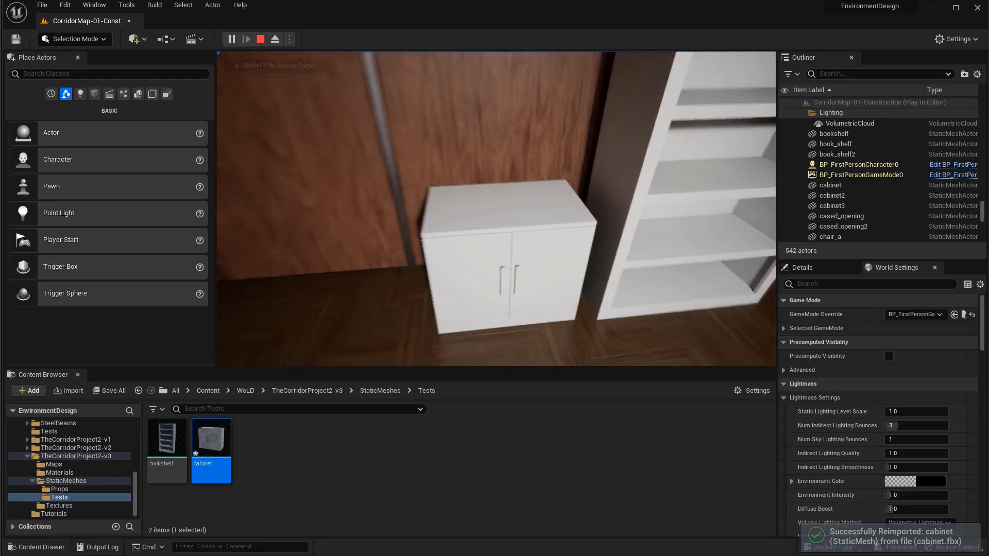
pyautogui.press('a')
pyautogui.press('d')
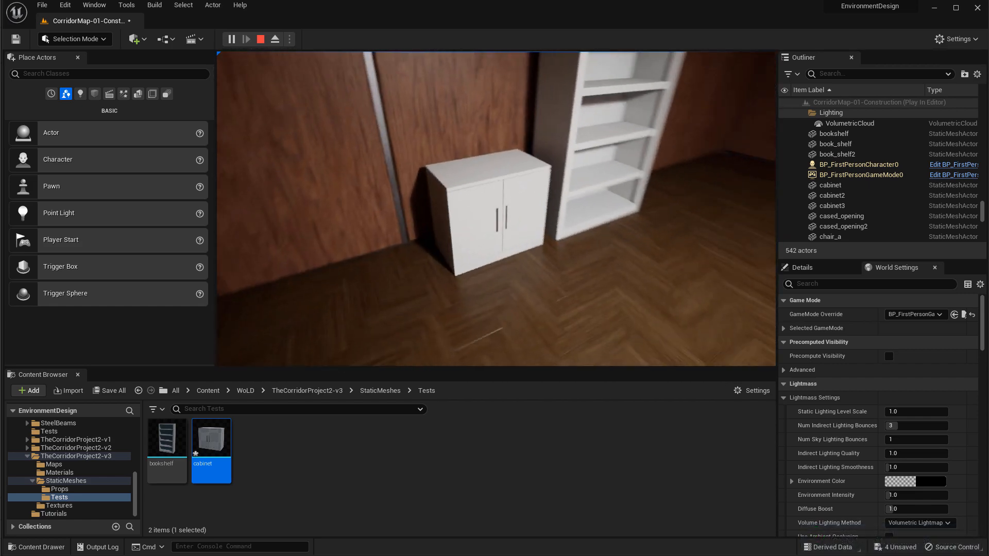
pyautogui.press('a')
pyautogui.press('d')
pyautogui.press('a')
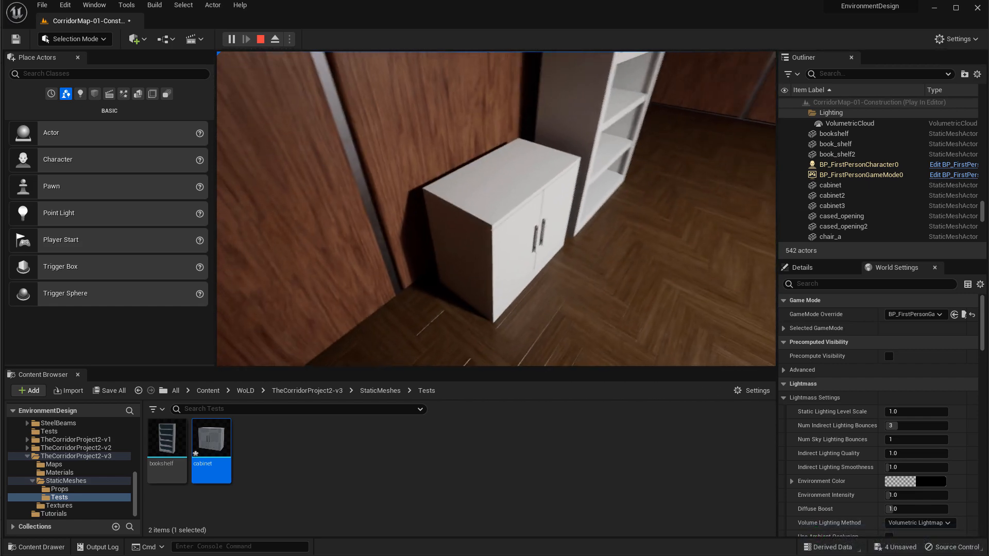
pyautogui.press('s')
pyautogui.press('w')
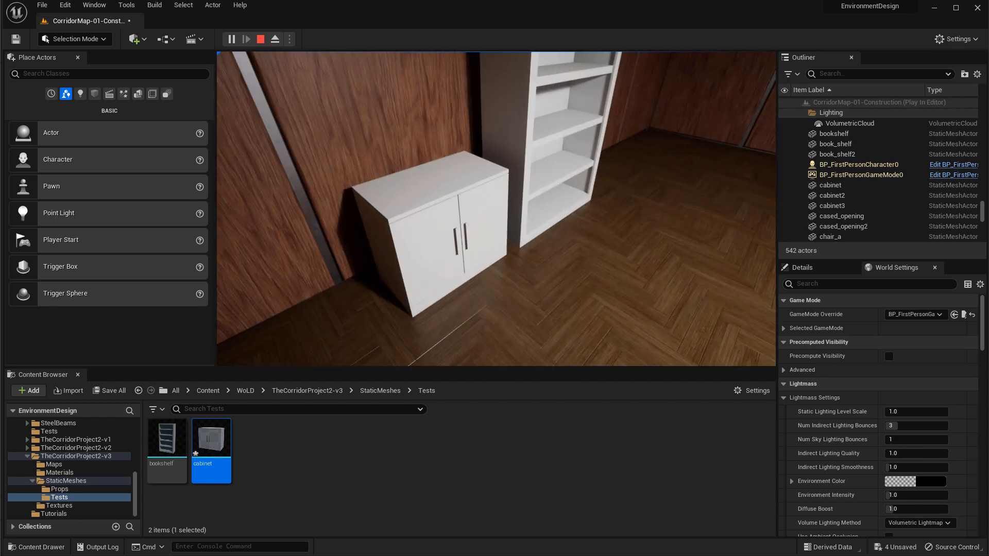
pyautogui.press('d')
pyautogui.press('Escape')
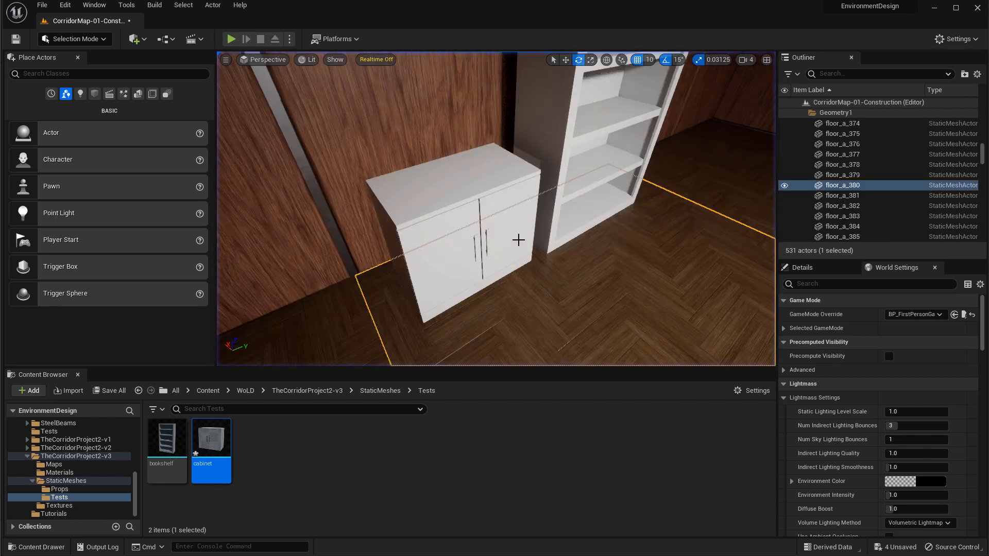
# Step: Switch back to Maya and delete the bar and both cylinders of the left door's handle
pyautogui.click(935, 10)
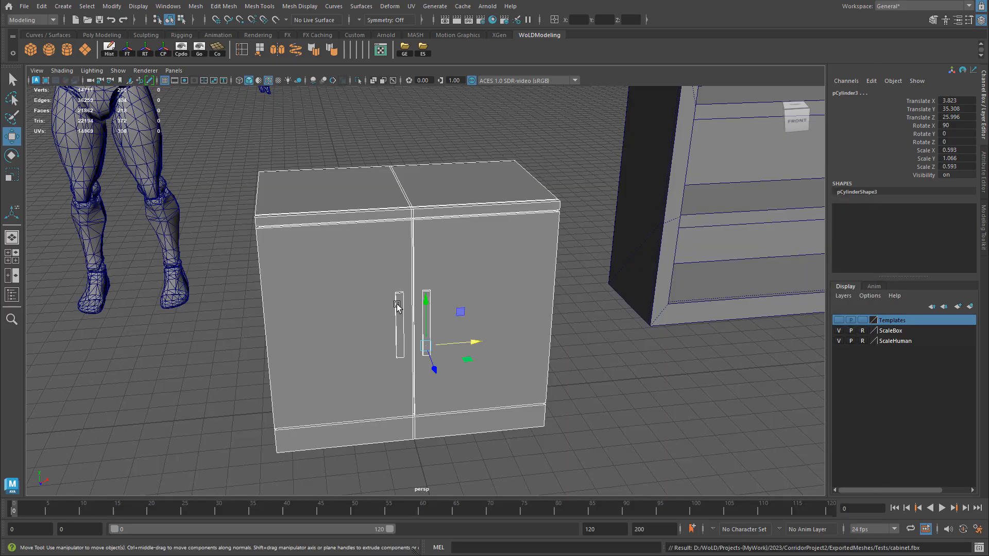
pyautogui.click(401, 305)
pyautogui.press('Delete')
pyautogui.click(399, 304)
pyautogui.press('Delete')
pyautogui.click(399, 347)
pyautogui.press('Delete')
# Step: Delete the lower connecting cylinder of the right door's handle
pyautogui.click(427, 312)
pyautogui.press('f')
pyautogui.keyDown('alt'); pyautogui.moveTo(491, 299); pyautogui.dragTo(592, 306); pyautogui.keyUp('alt')
pyautogui.click(405, 169)
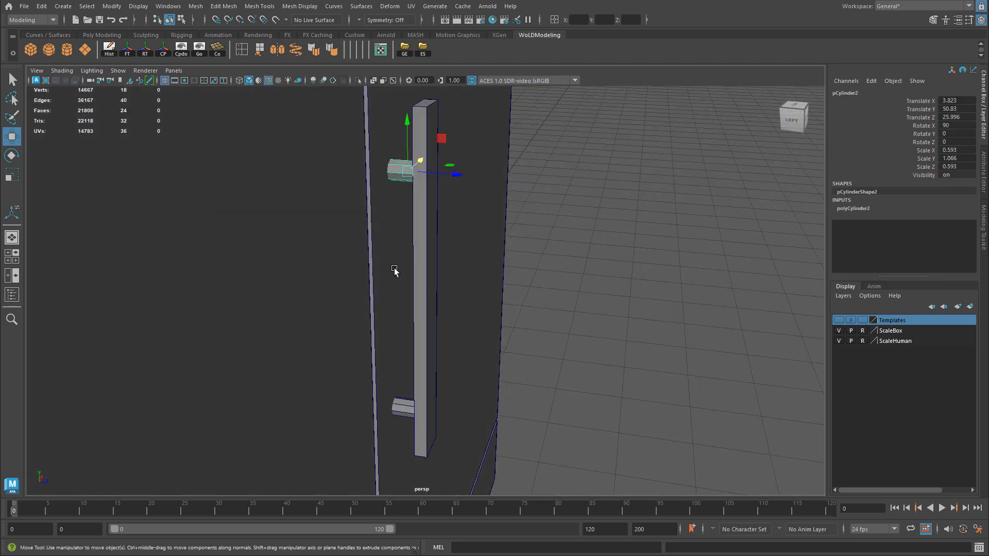
pyautogui.keyDown('alt'); pyautogui.moveTo(393, 271); pyautogui.dragTo(411, 345); pyautogui.keyUp('alt')
pyautogui.click(406, 418)
pyautogui.press('Delete')
# Step: Enlarge the upper connecting cylinder to about 0.944 in Scale X and Z and 1.5 in Scale Y, and move it outward to about Z 26.4
pyautogui.click(406, 170)
pyautogui.keyDown('alt'); pyautogui.moveTo(409, 203); pyautogui.dragTo(481, 301); pyautogui.keyUp('alt')
pyautogui.press('space')
pyautogui.press('space')
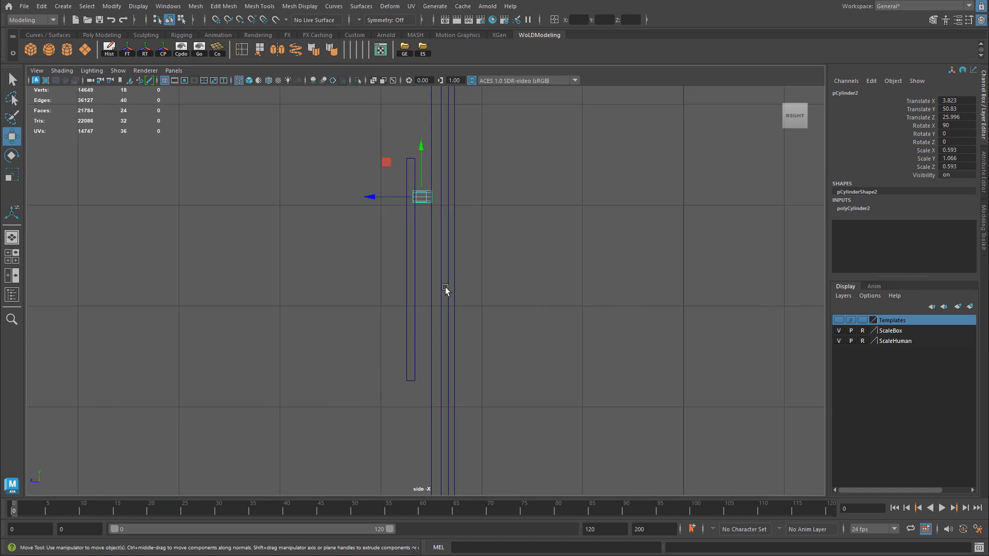
pyautogui.press('space')
pyautogui.press('space')
pyautogui.press('r')
pyautogui.moveTo(425, 291); pyautogui.dragTo(433, 294)
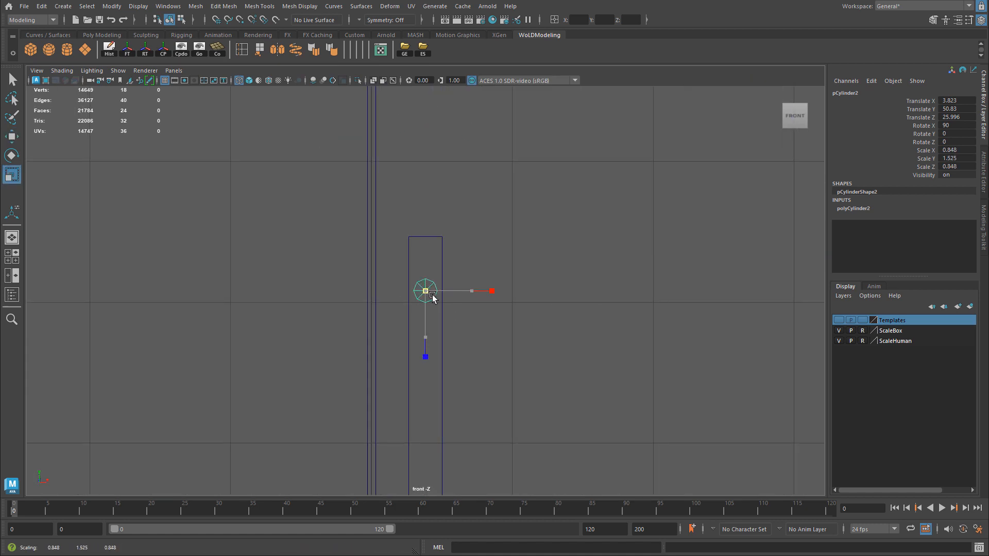
pyautogui.press('space')
pyautogui.press('space')
pyautogui.press('w')
pyautogui.moveTo(508, 191); pyautogui.dragTo(511, 196)
pyautogui.press('r')
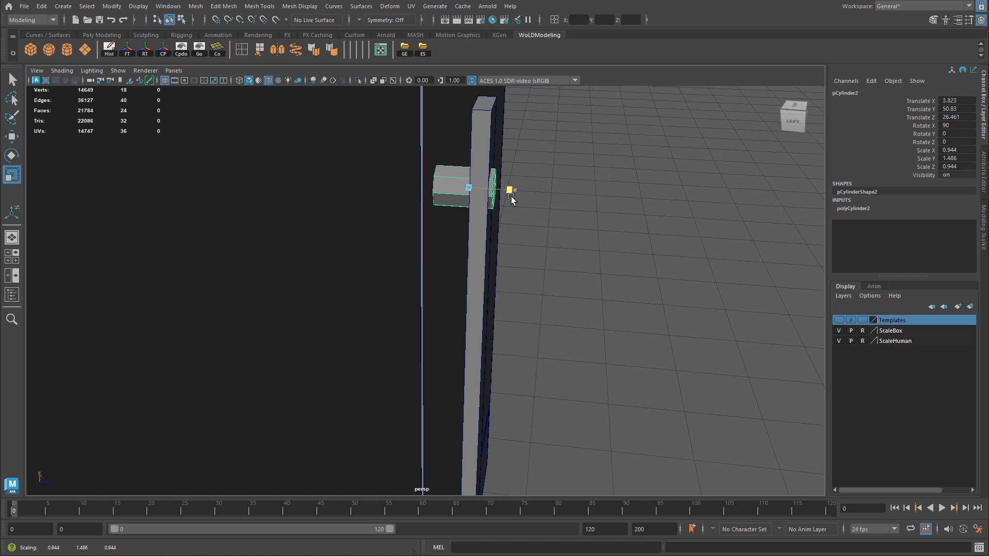
pyautogui.press('w')
# Step: Move the handle bar away from the door to about Z 27.67 and thicken it to about 1.245 in Scale Z
pyautogui.click(509, 216)
pyautogui.moveTo(526, 304); pyautogui.dragTo(540, 304)
pyautogui.press('space')
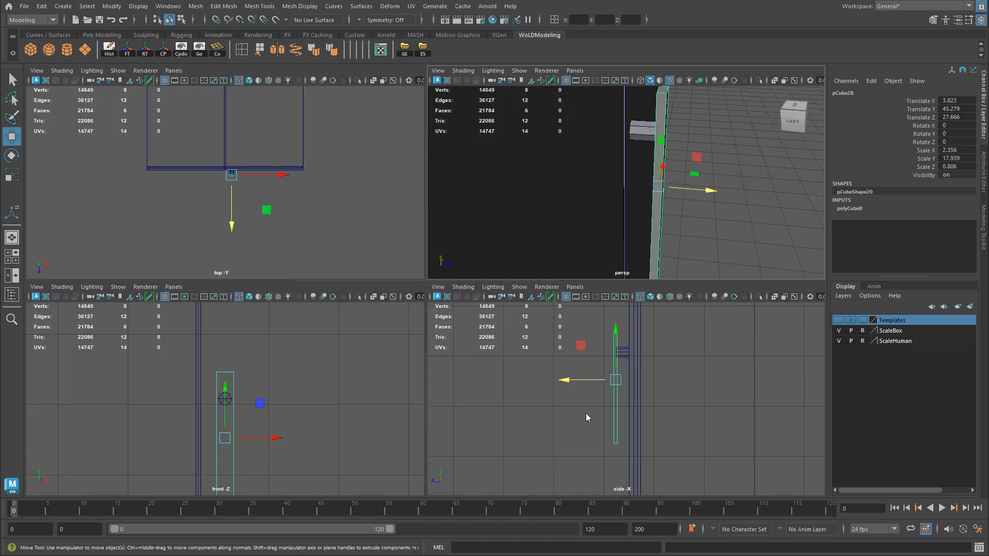
pyautogui.press('space')
pyautogui.press('r')
pyautogui.moveTo(390, 254); pyautogui.dragTo(334, 256)
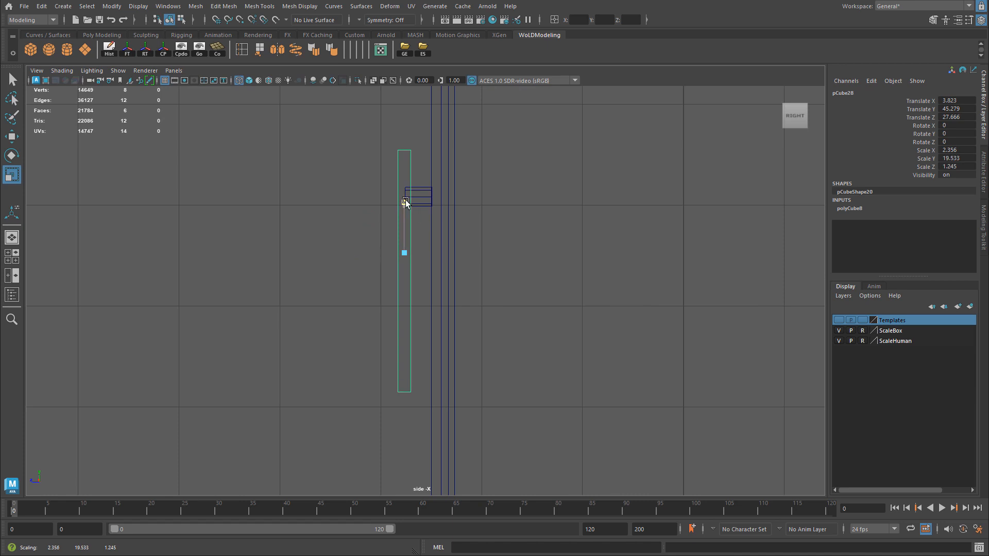
# Step: Widen the handle bar to about 2.906 in Scale X, lengthen it to 20.131 in Scale Y, and raise it to about Y 45.6
pyautogui.press('space')
pyautogui.press('space')
pyautogui.moveTo(466, 369); pyautogui.dragTo(479, 371)
pyautogui.press('w')
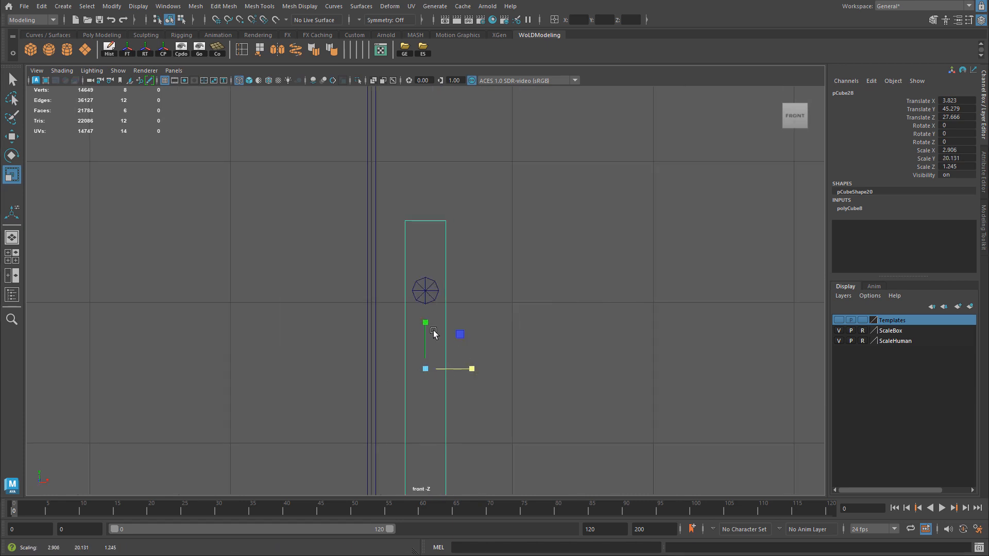
pyautogui.moveTo(425, 322); pyautogui.dragTo(426, 318)
pyautogui.click(481, 273)
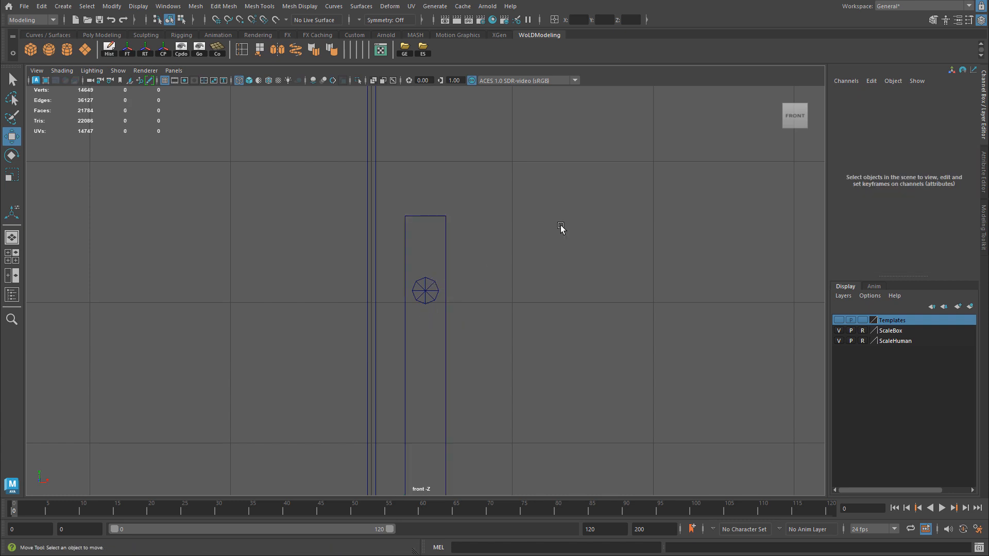
# Step: Isolate the connecting cylinder and delete the faces of both its end caps
pyautogui.press('space')
pyautogui.press('space')
pyautogui.click(462, 191)
pyautogui.hotkey('ctrl', '1')
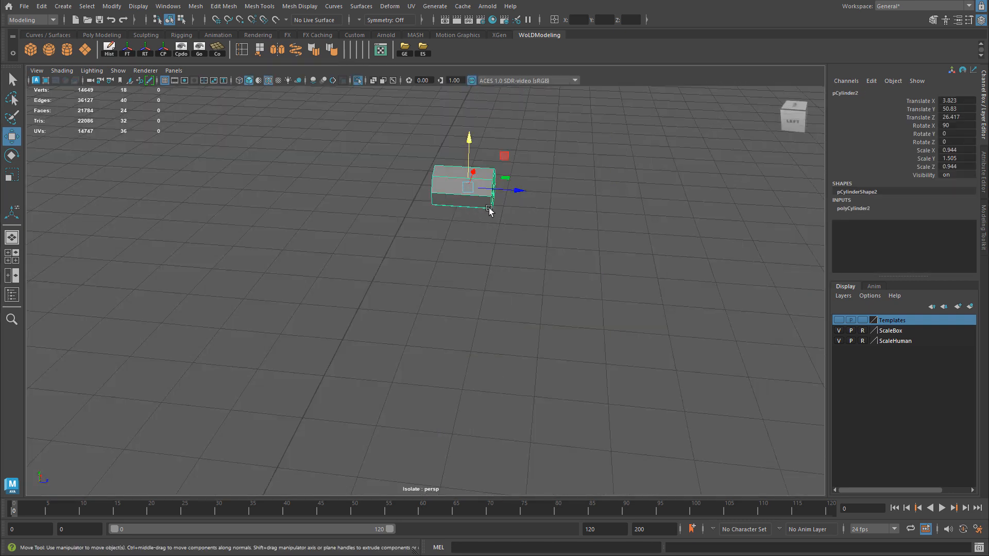
pyautogui.moveTo(462, 170); pyautogui.dragTo(445, 190, button='right')
pyautogui.keyDown('alt'); pyautogui.moveTo(445, 186); pyautogui.dragTo(474, 289); pyautogui.keyUp('alt')
pyautogui.keyDown('alt'); pyautogui.moveTo(477, 168); pyautogui.dragTo(464, 138); pyautogui.keyUp('alt')
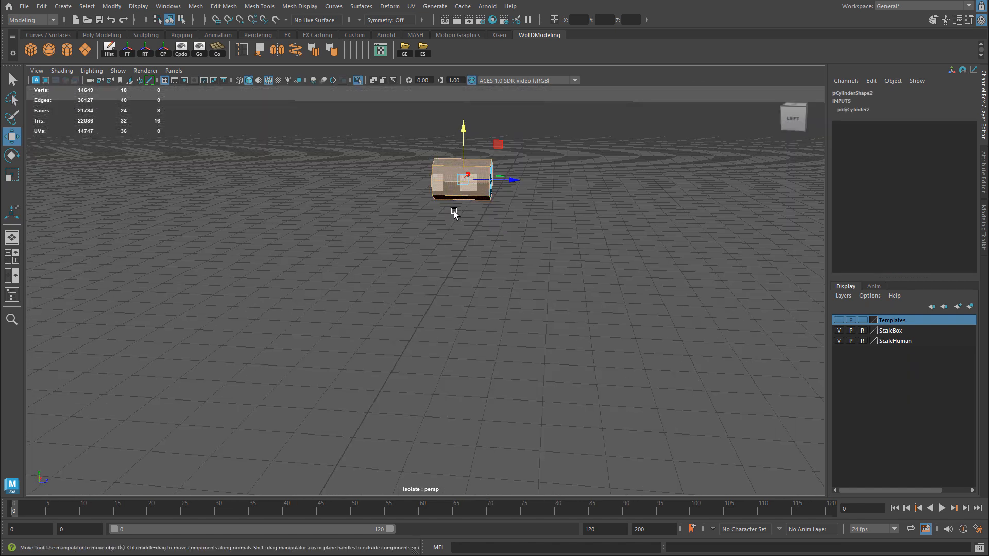
pyautogui.moveTo(326, 108); pyautogui.dragTo(515, 285)
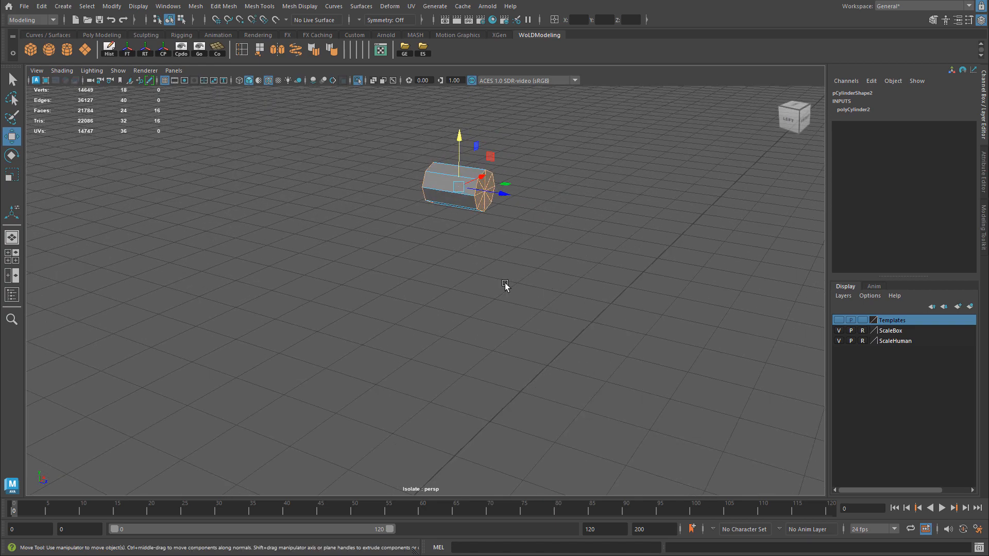
pyautogui.press('Delete')
# Step: Soften the open cylinder's side edges and return to object selection
pyautogui.keyDown('alt'); pyautogui.moveTo(440, 236); pyautogui.dragTo(459, 181); pyautogui.keyUp('alt')
pyautogui.moveTo(459, 179); pyautogui.dragTo(461, 157, button='right')
pyautogui.keyDown('alt'); pyautogui.moveTo(457, 164); pyautogui.dragTo(468, 269); pyautogui.keyUp('alt')
pyautogui.keyDown('alt'); pyautogui.moveTo(440, 242); pyautogui.dragTo(480, 222); pyautogui.keyUp('alt')
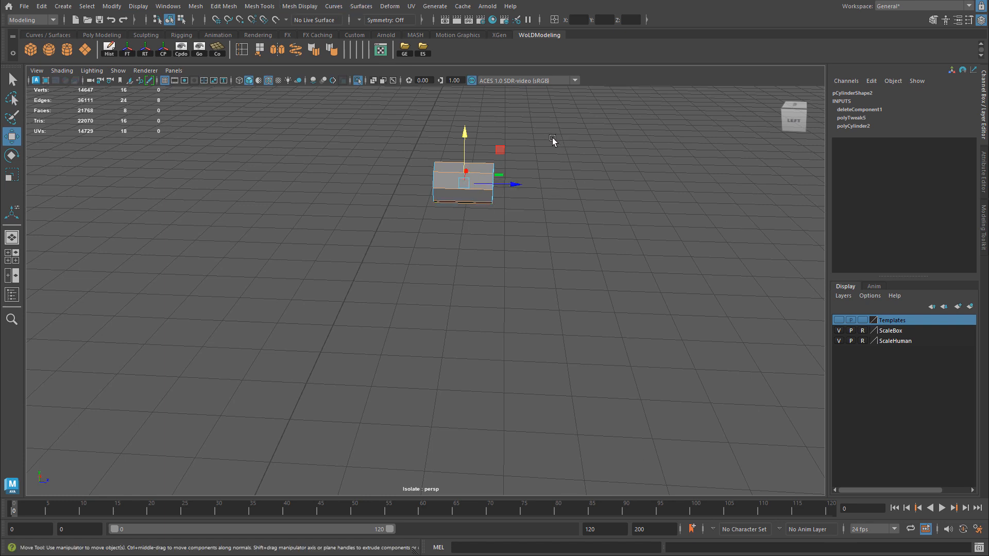
pyautogui.keyDown('shift'); pyautogui.moveTo(552, 137); pyautogui.dragTo(618, 147, button='right'); pyautogui.keyUp('shift')
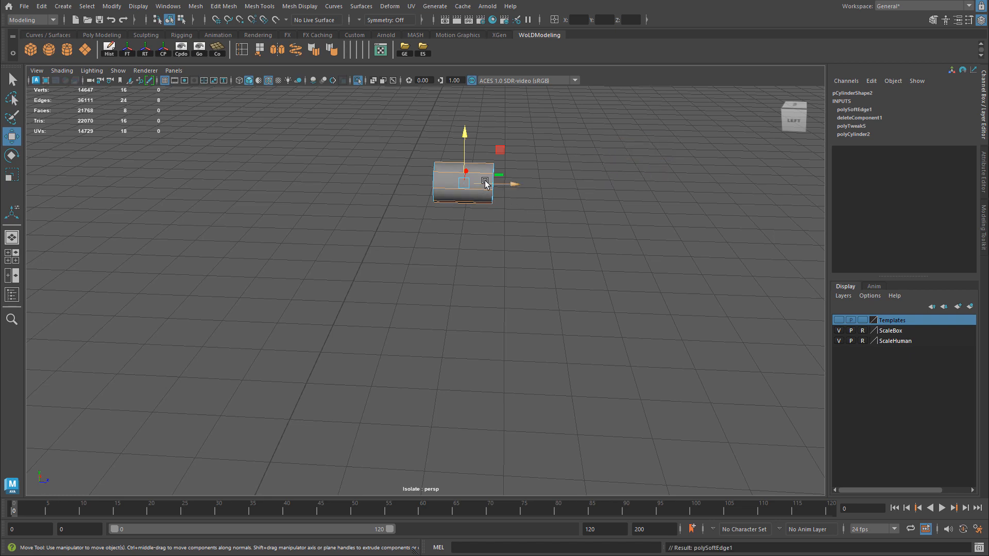
pyautogui.press('F8')
# Step: Show the full scene again and move the handle bar to about Z 27.9 against the cylinder's outer end
pyautogui.keyDown('alt'); pyautogui.moveTo(504, 208); pyautogui.dragTo(553, 204); pyautogui.keyUp('alt')
pyautogui.click(497, 200)
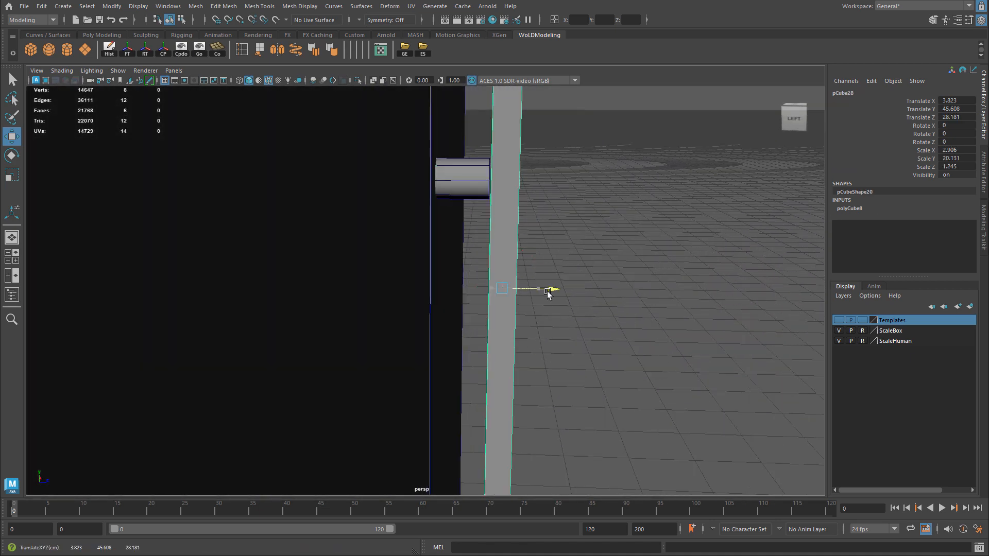
pyautogui.press('f')
pyautogui.press('space')
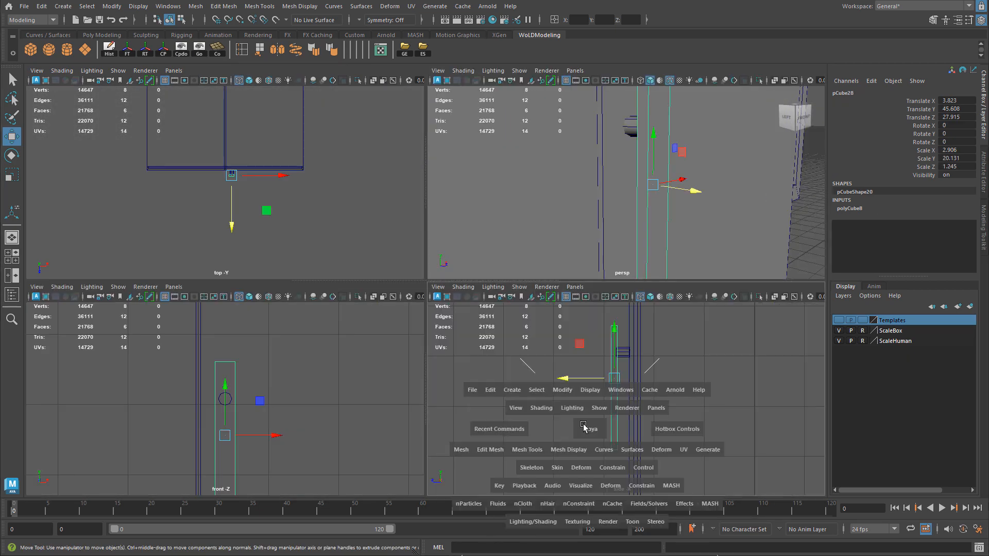
pyautogui.press('space')
# Step: Duplicate the softened cylinder straight down to near the handle bar's lower end in the front view
pyautogui.click(450, 201)
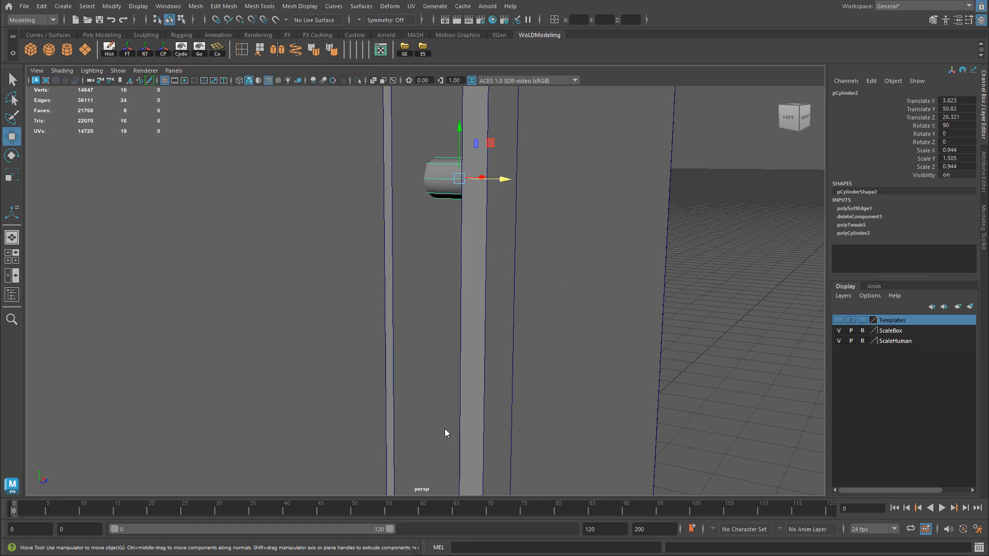
pyautogui.press('space')
pyautogui.press('space')
pyautogui.press('f')
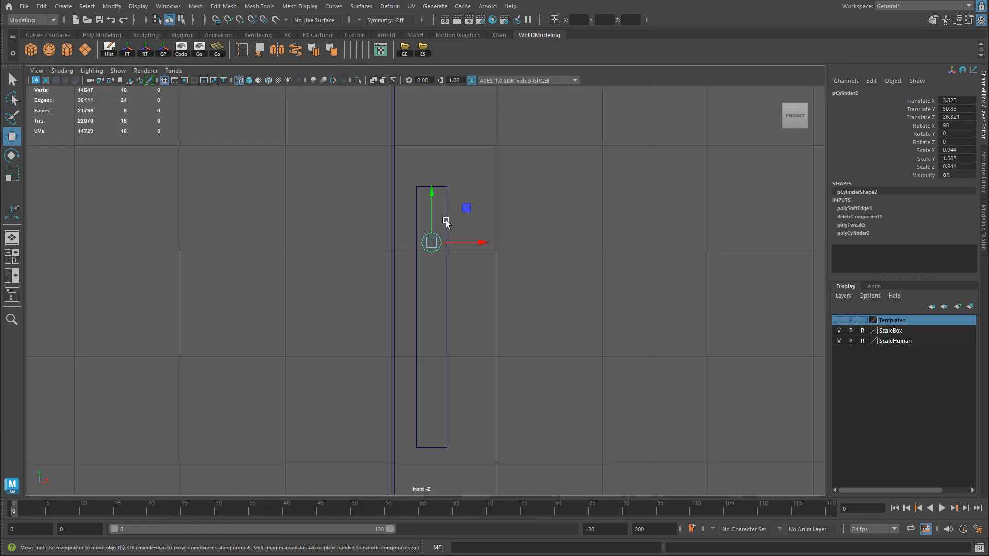
pyautogui.moveTo(428, 190); pyautogui.dragTo(442, 375)
# Step: Move the bar's bottom vertices down to about Y 30 and lower its top vertices toward the upper cylinder
pyautogui.click(446, 343)
pyautogui.keyDown('alt'); pyautogui.moveTo(573, 399); pyautogui.dragTo(578, 347, button='middle'); pyautogui.keyUp('alt')
pyautogui.moveTo(489, 330); pyautogui.dragTo(418, 344, button='right')
pyautogui.moveTo(394, 365); pyautogui.dragTo(484, 439)
pyautogui.moveTo(441, 350); pyautogui.dragTo(440, 363)
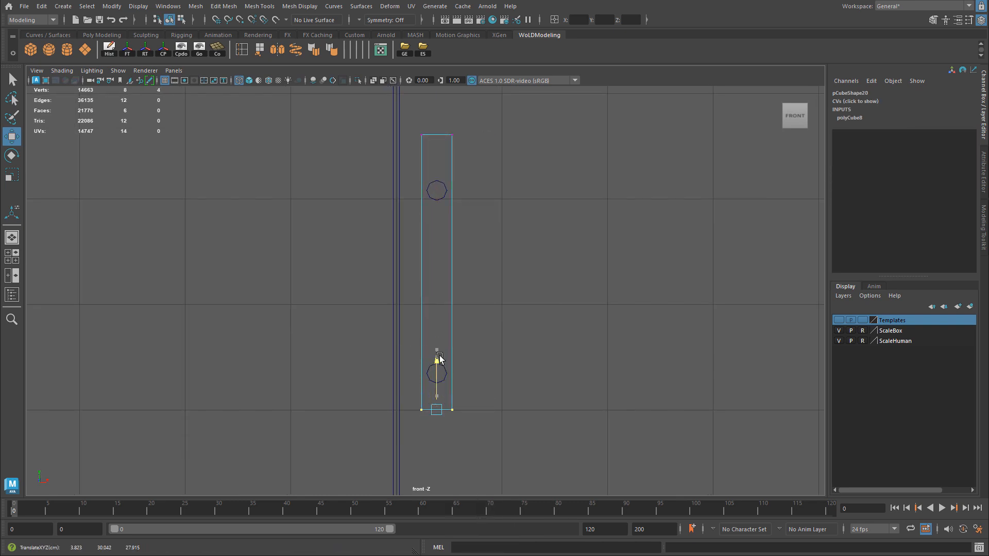
pyautogui.moveTo(410, 127); pyautogui.dragTo(489, 161)
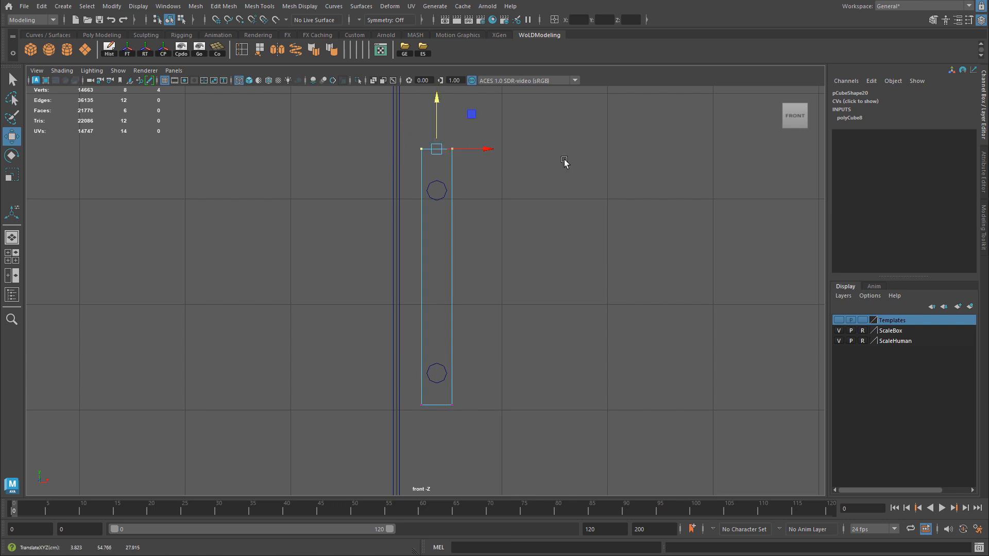
pyautogui.moveTo(437, 127); pyautogui.dragTo(439, 133)
# Step: Return the handle bar to object selection and slightly reduce its depth
pyautogui.keyDown('alt'); pyautogui.moveTo(570, 152); pyautogui.dragTo(476, 286); pyautogui.keyUp('alt')
pyautogui.moveTo(452, 269); pyautogui.dragTo(494, 255, button='right')
pyautogui.press('r')
pyautogui.moveTo(495, 293); pyautogui.dragTo(492, 293)
pyautogui.press('w')
# Step: Extrude the handle bar's top and bottom end faces with a thickness of about 3.8
pyautogui.moveTo(453, 238); pyautogui.dragTo(457, 270, button='right')
pyautogui.click(448, 235)
pyautogui.keyDown('alt'); pyautogui.moveTo(465, 275); pyautogui.dragTo(449, 219); pyautogui.keyUp('alt')
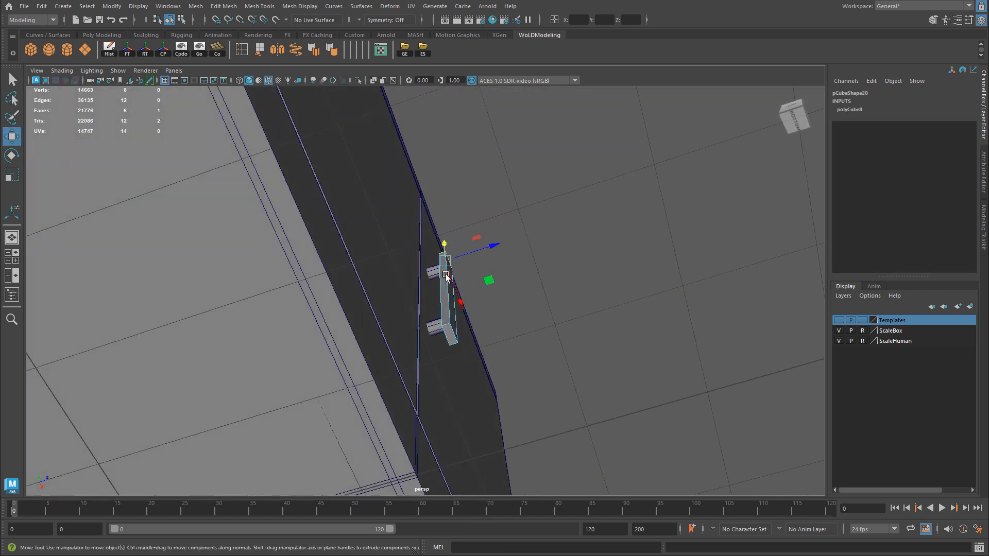
pyautogui.keyDown('shift'); pyautogui.click(449, 330); pyautogui.keyUp('shift')
pyautogui.keyDown('alt'); pyautogui.moveTo(450, 330); pyautogui.dragTo(441, 369); pyautogui.keyUp('alt')
pyautogui.hotkey('ctrl', 'e')
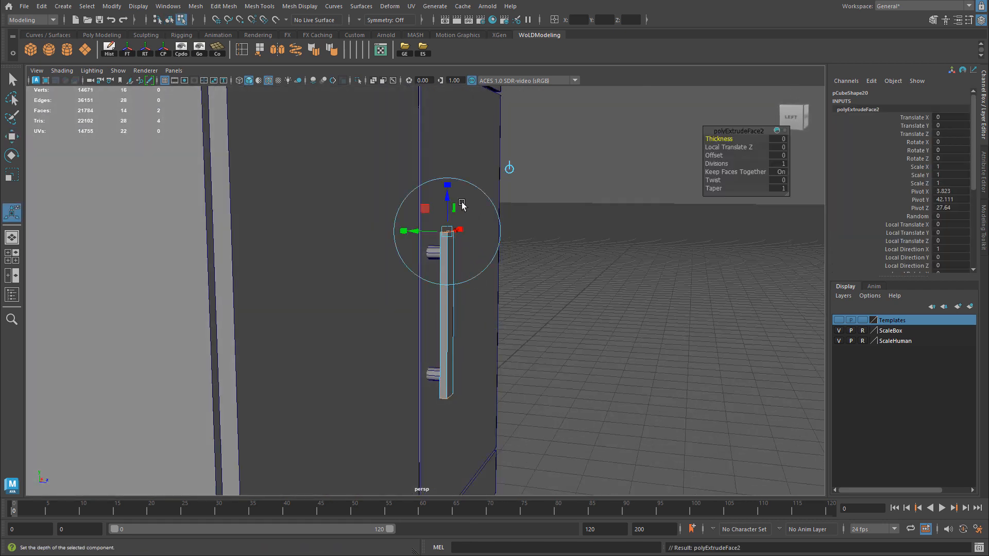
pyautogui.moveTo(725, 139); pyautogui.dragTo(740, 138)
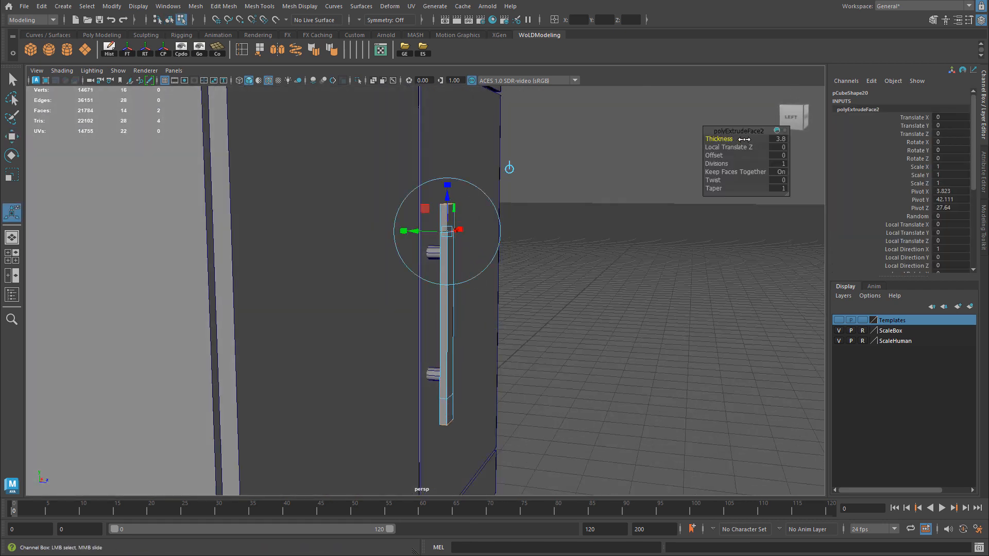
pyautogui.press('w')
# Step: Move the handle bar's extruded top and bottom end faces back toward the door in the side view, forming angled ends
pyautogui.keyDown('alt'); pyautogui.moveTo(484, 267); pyautogui.dragTo(515, 243); pyautogui.keyUp('alt')
pyautogui.keyDown('alt'); pyautogui.moveTo(468, 304); pyautogui.dragTo(482, 318); pyautogui.keyUp('alt')
pyautogui.scroll(2, 488, 317)
pyautogui.press('space')
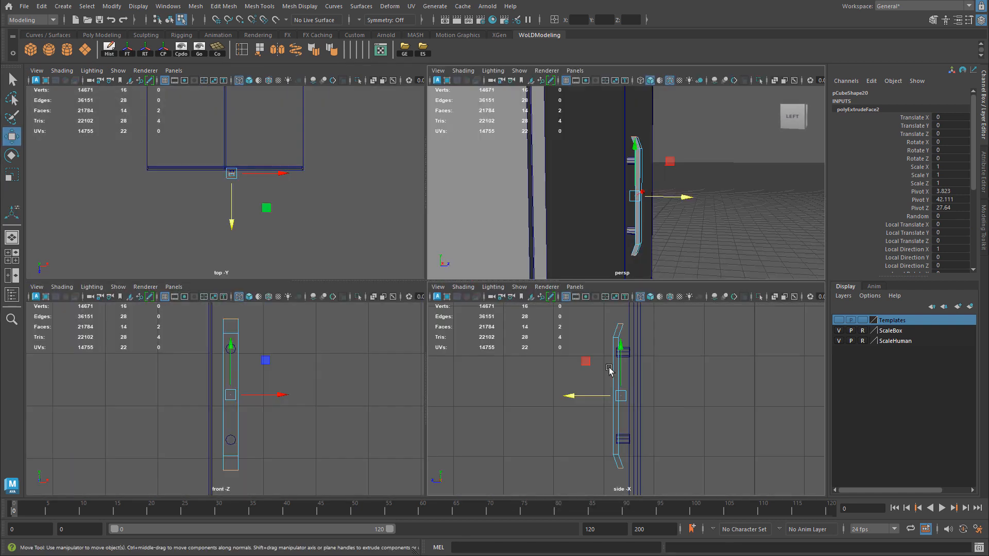
pyautogui.press('space')
pyautogui.moveTo(396, 286); pyautogui.dragTo(397, 285)
pyautogui.moveTo(414, 154); pyautogui.dragTo(421, 128, button='right')
pyautogui.press('space')
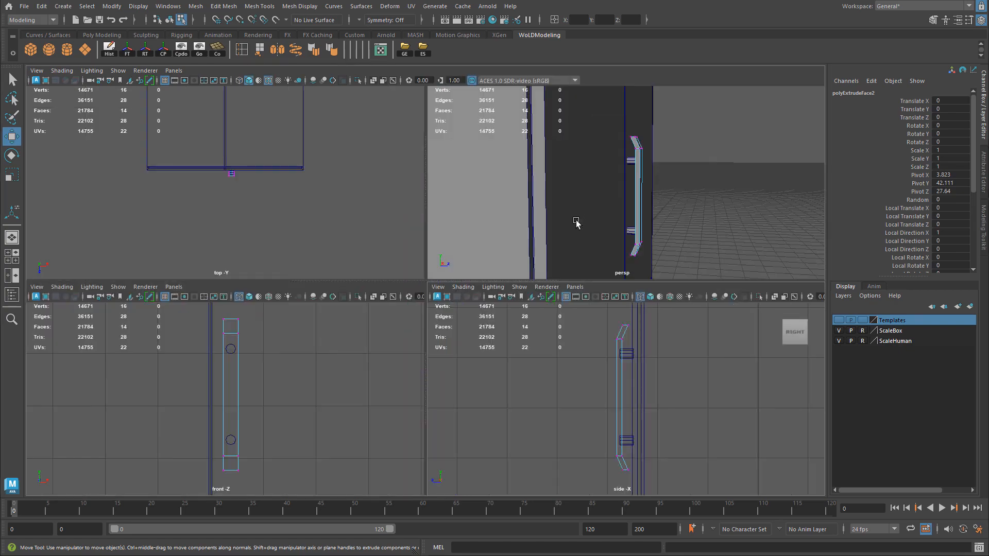
# Step: Select the handle bar and its two cylinders as objects and duplicate them mirrored onto the cabinet's left door
pyautogui.press('space')
pyautogui.moveTo(456, 232); pyautogui.dragTo(493, 217, button='right')
pyautogui.keyDown('alt'); pyautogui.moveTo(530, 267); pyautogui.dragTo(292, 269); pyautogui.keyUp('alt')
pyautogui.keyDown('alt'); pyautogui.moveTo(292, 269); pyautogui.dragTo(408, 272, button='right'); pyautogui.keyUp('alt')
pyautogui.keyDown('alt'); pyautogui.moveTo(409, 271); pyautogui.dragTo(448, 243); pyautogui.keyUp('alt')
pyautogui.click(437, 243)
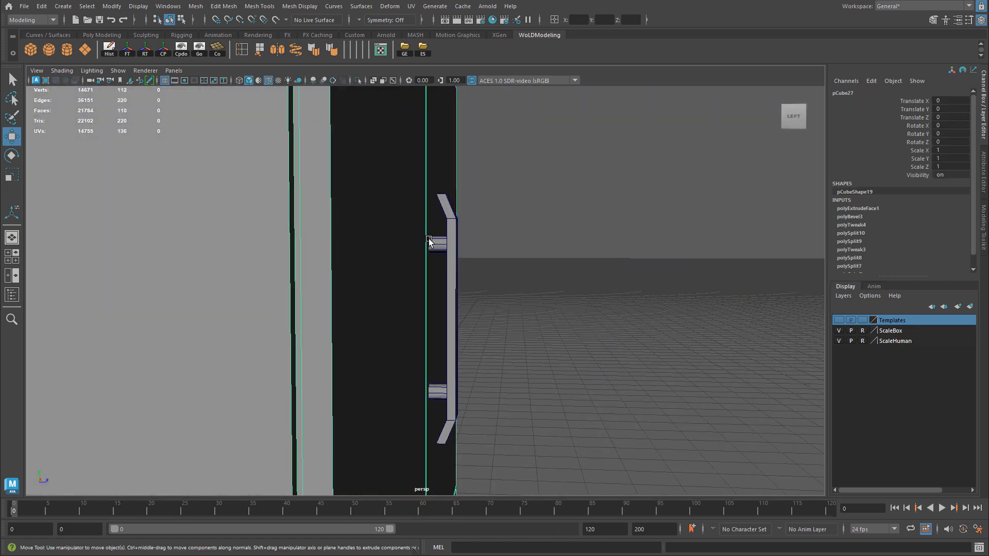
pyautogui.keyDown('shift'); pyautogui.click(453, 232); pyautogui.keyUp('shift')
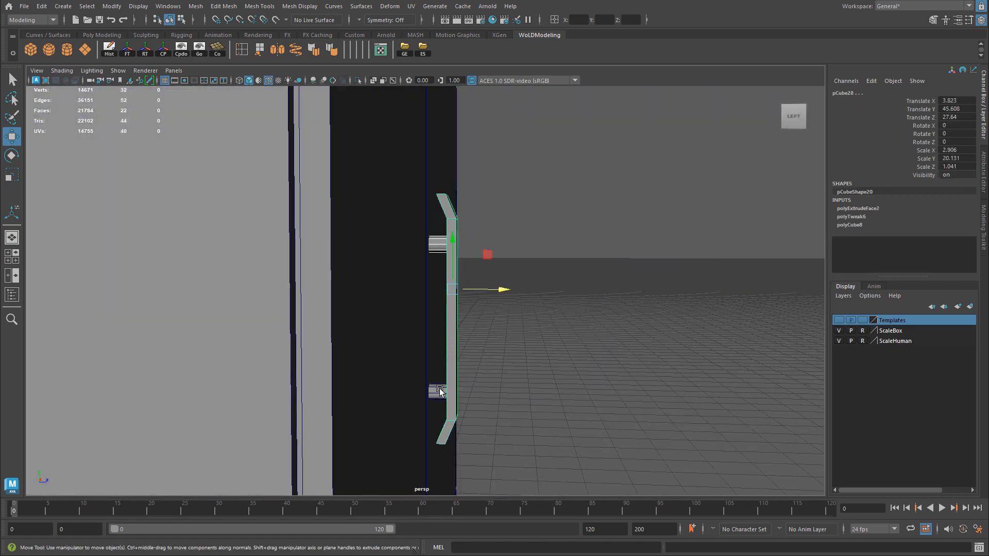
pyautogui.keyDown('shift'); pyautogui.click(438, 390); pyautogui.keyUp('shift')
pyautogui.keyDown('alt'); pyautogui.moveTo(505, 328); pyautogui.dragTo(396, 389); pyautogui.keyUp('alt')
pyautogui.hotkey('ctrl', 'd')
# Step: Export the selected cabinet with both handles as FBX, replacing the existing cabinet.fbx
pyautogui.keyDown('alt'); pyautogui.moveTo(394, 387); pyautogui.dragTo(123, 347, button='right'); pyautogui.keyUp('alt')
pyautogui.keyDown('alt'); pyautogui.moveTo(396, 180); pyautogui.dragTo(365, 173); pyautogui.keyUp('alt')
pyautogui.keyDown('alt'); pyautogui.moveTo(405, 329); pyautogui.dragTo(433, 340); pyautogui.keyUp('alt')
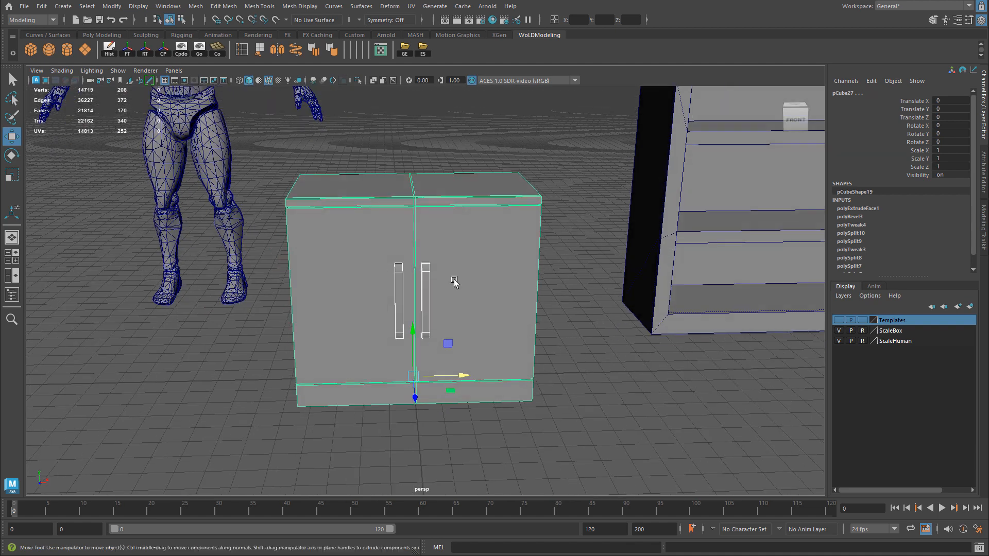
pyautogui.click(423, 50)
pyautogui.doubleClick(316, 144)
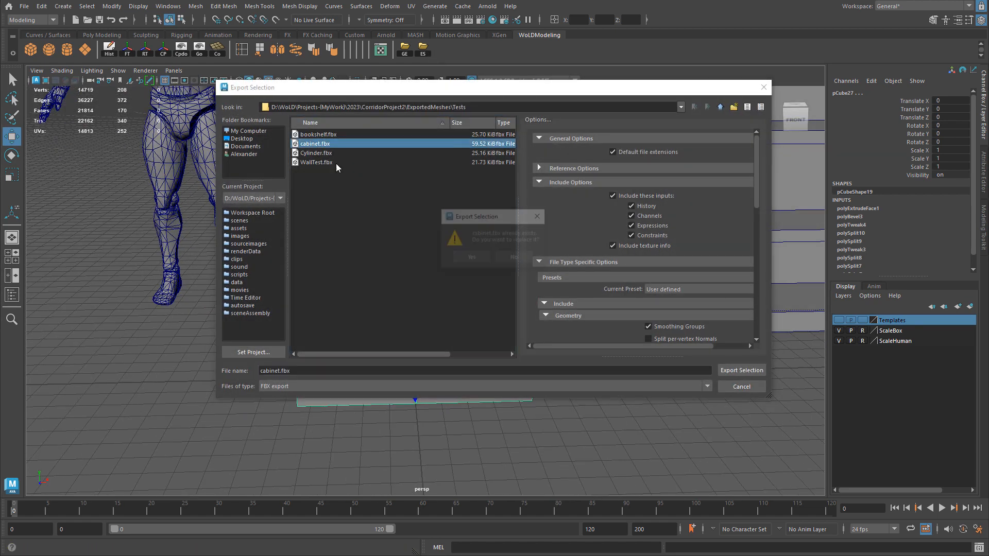
pyautogui.click(472, 257)
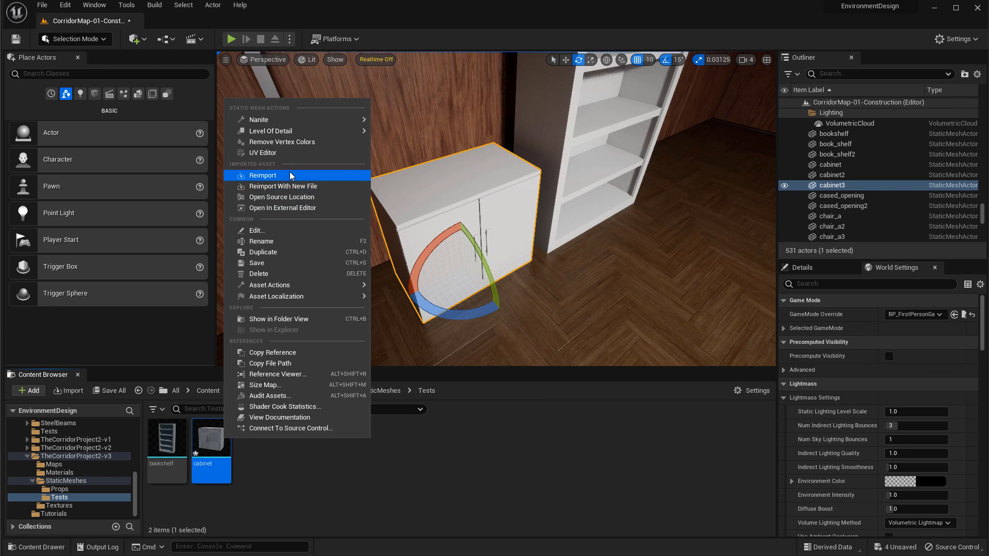
# Step: Reimport the cabinet mesh in Unreal Engine and inspect its door handles in play mode and up close
pyautogui.click(264, 176)
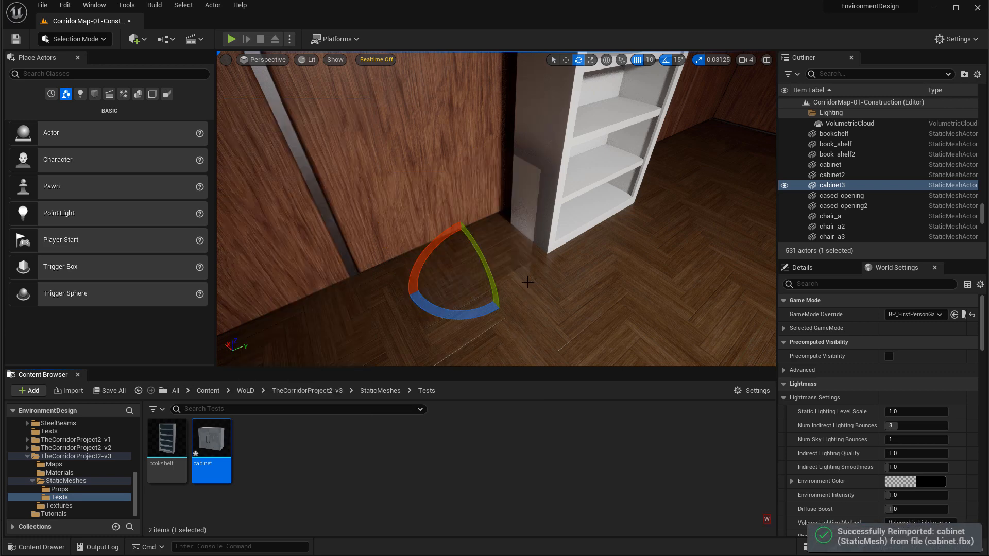
pyautogui.hotkey('alt', 'p')
pyautogui.press('w')
pyautogui.press('w')
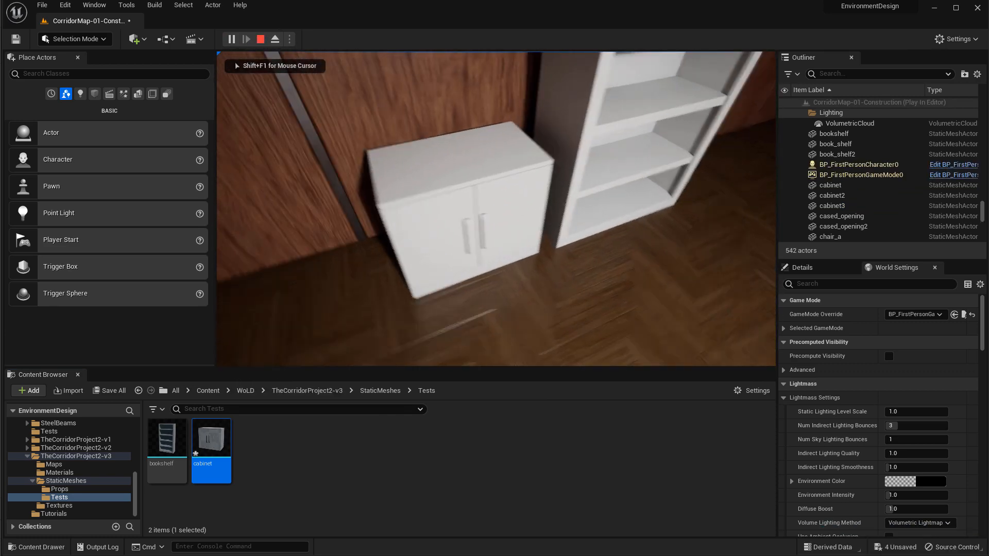
pyautogui.press('w')
pyautogui.press('Escape')
pyautogui.click(433, 227)
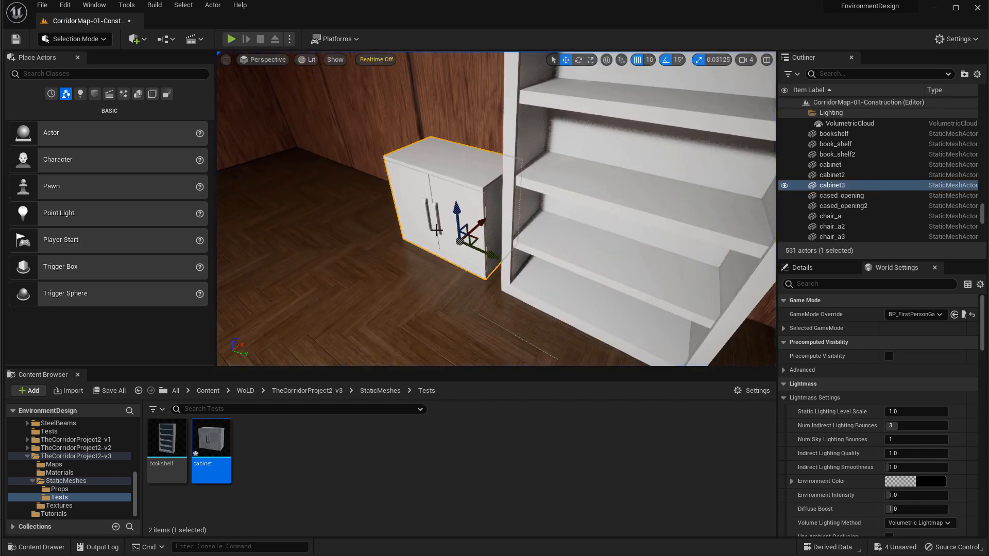
pyautogui.press('f')
pyautogui.keyDown('alt'); pyautogui.moveTo(461, 245); pyautogui.dragTo(546, 218); pyautogui.keyUp('alt')
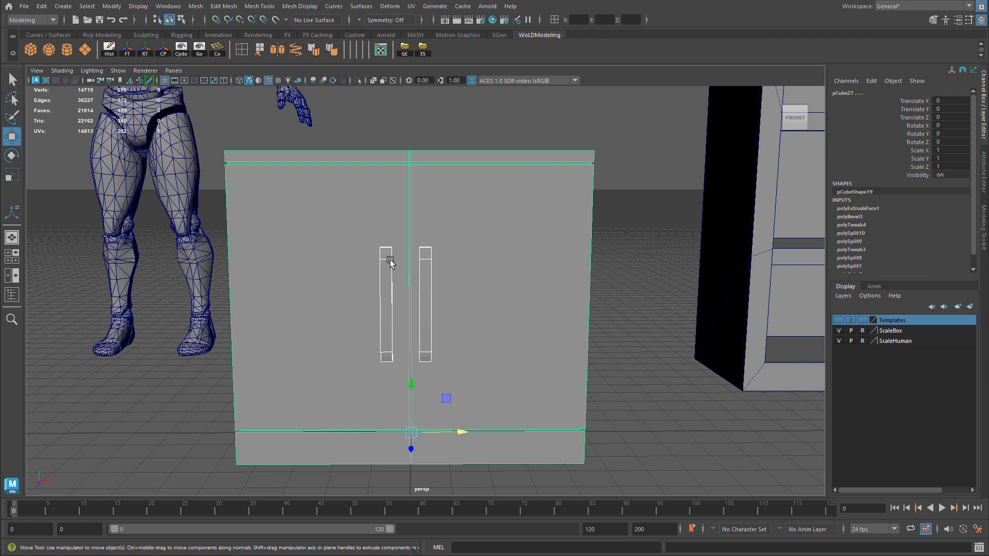
# Step: Switch to Maya and delete the left door's handle bar together with its two cylinders
pyautogui.click(390, 261)
pyautogui.press('Delete')
pyautogui.click(388, 273)
pyautogui.press('Delete')
pyautogui.click(388, 338)
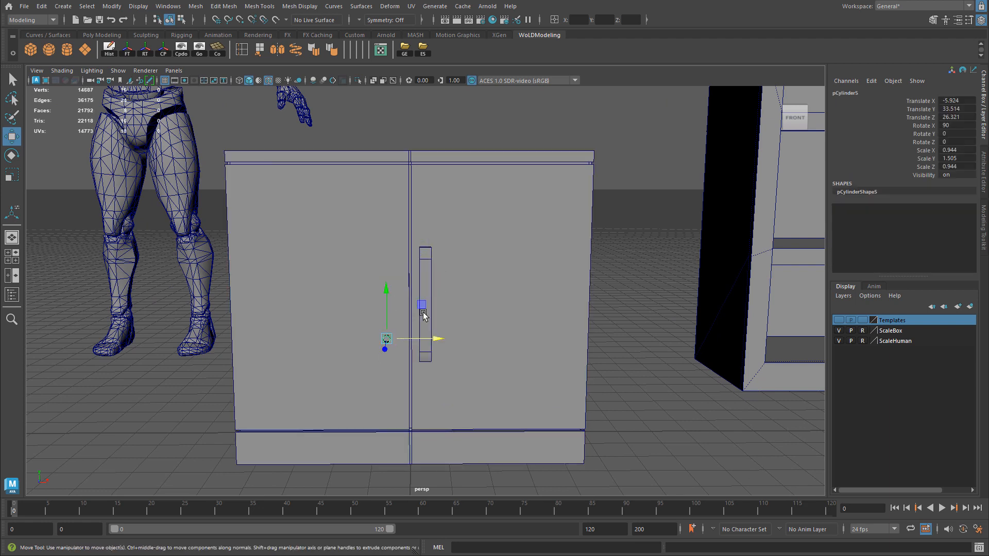
pyautogui.press('Delete')
# Step: Shorten the remaining handle bar in the front view by lowering its top vertices and raising its bottom vertices
pyautogui.click(426, 288)
pyautogui.click(426, 294)
pyautogui.press('space')
pyautogui.press('space')
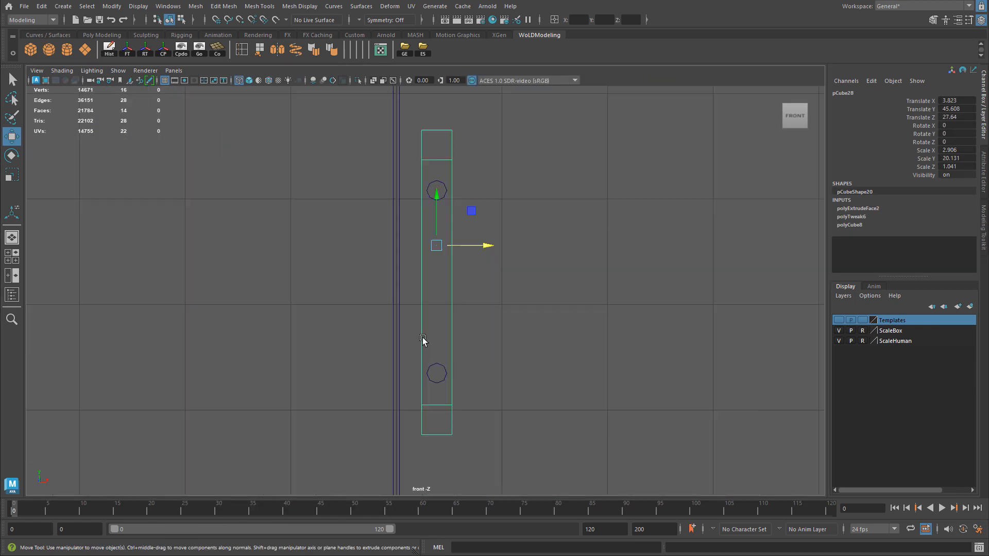
pyautogui.moveTo(465, 193); pyautogui.dragTo(419, 194, button='right')
pyautogui.moveTo(396, 103); pyautogui.dragTo(519, 201)
pyautogui.moveTo(437, 116); pyautogui.dragTo(441, 146)
pyautogui.moveTo(382, 381); pyautogui.dragTo(464, 425)
# Step: Lower the upper cylinder to about Y 48.8 and raise the lower cylinder to about Y 34.1 inside the shortened bar
pyautogui.moveTo(446, 194); pyautogui.dragTo(487, 164, button='right')
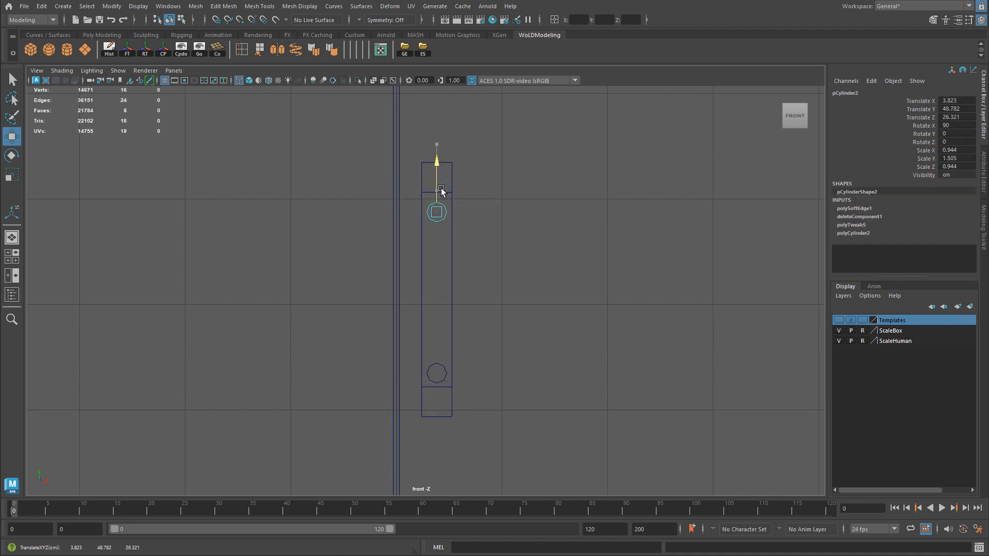
pyautogui.click(436, 370)
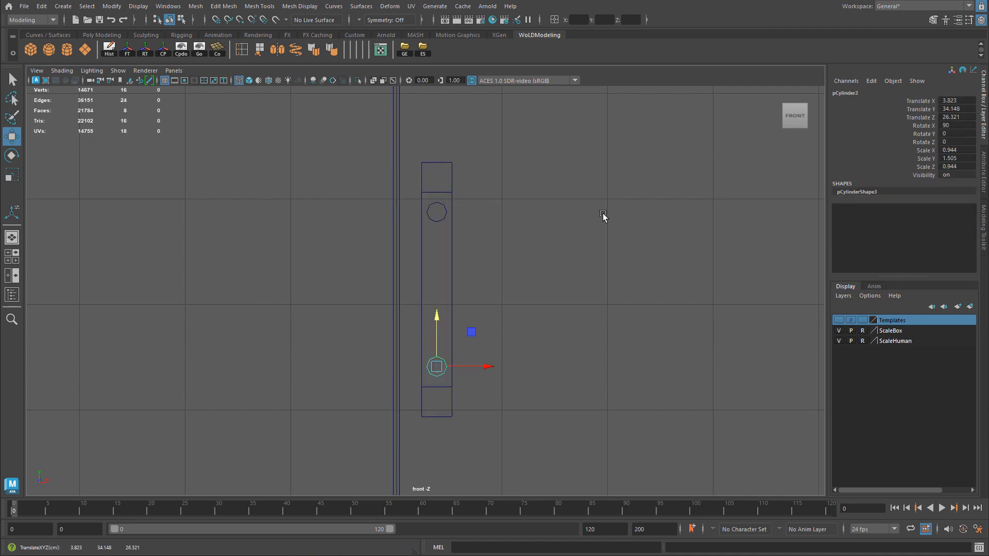
pyautogui.press('space')
pyautogui.press('space')
pyautogui.moveTo(437, 287)
pyautogui.keyDown('alt'); pyautogui.mouseDown()
pyautogui.moveTo(477, 283)
pyautogui.moveTo(435, 281)
pyautogui.mouseUp(); pyautogui.keyUp('alt')
# Step: Narrow the handle bar to a Scale X of about 2.49 in the front view
pyautogui.click(430, 270)
pyautogui.press('space')
pyautogui.press('space')
pyautogui.press('r')
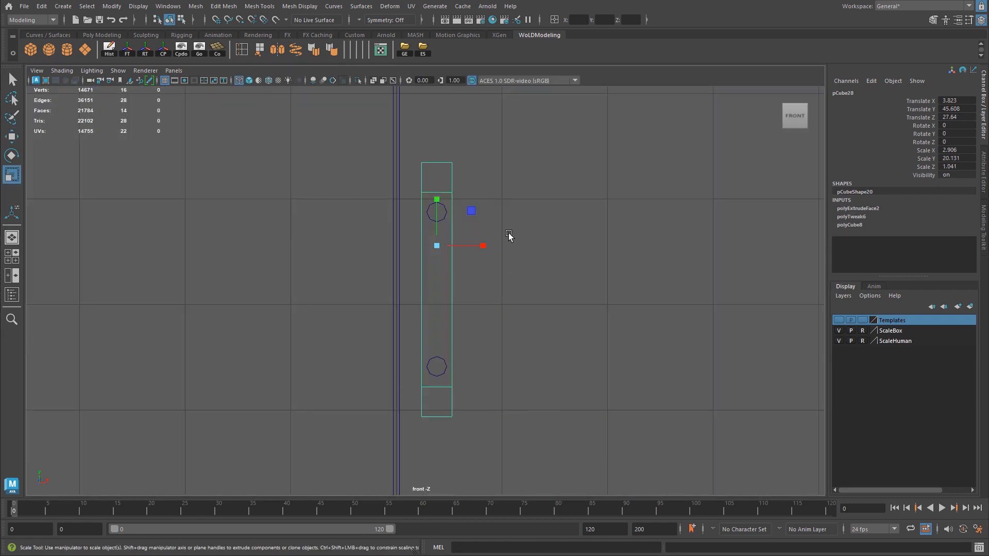
pyautogui.moveTo(484, 245); pyautogui.dragTo(478, 249)
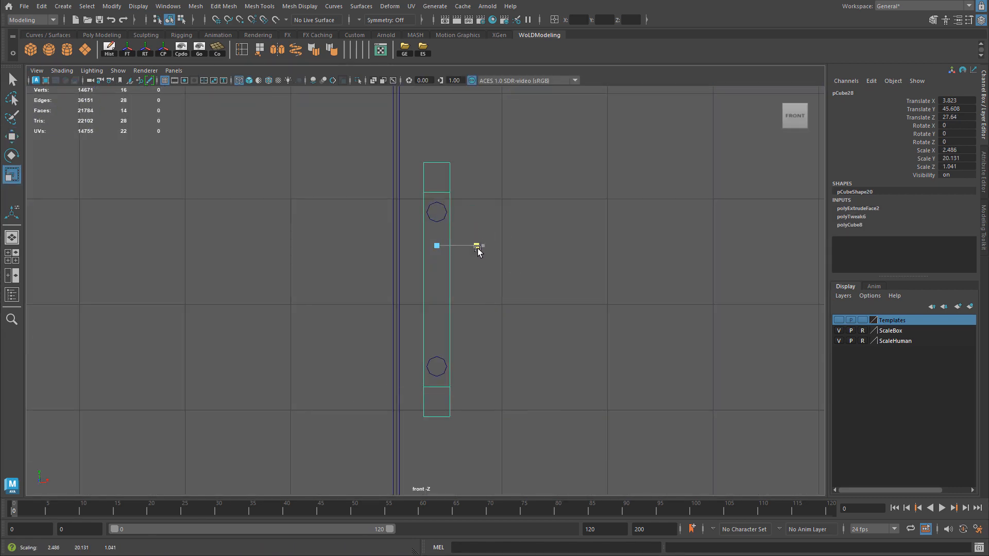
# Step: Shrink the upper cylinder to about 0.81 in X and Z, and replace the lower cylinder with a duplicate at about Y 33.8
pyautogui.click(443, 210)
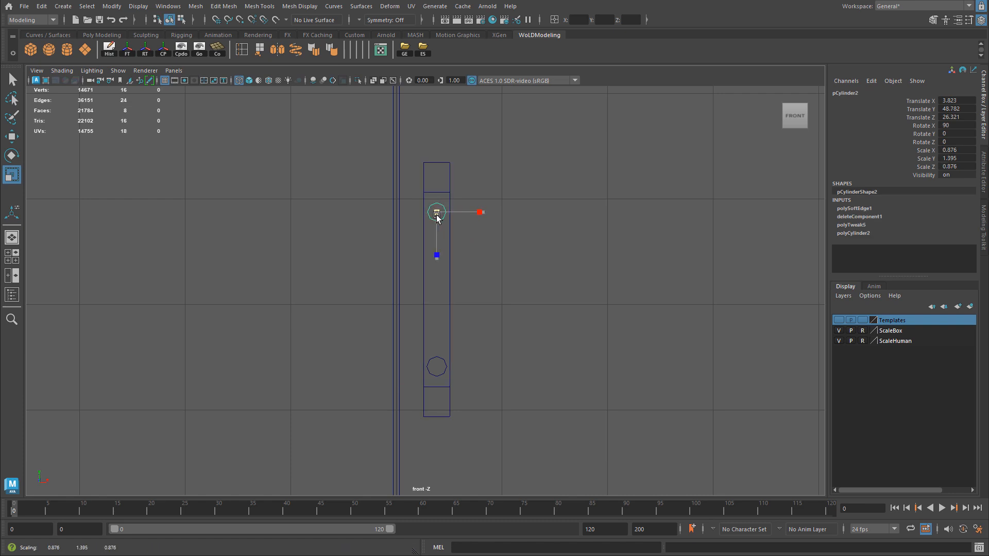
pyautogui.press('w')
pyautogui.click(442, 361)
pyautogui.press('Delete')
pyautogui.click(441, 205)
pyautogui.moveTo(442, 198); pyautogui.dragTo(455, 307)
pyautogui.hotkey('ctrl', 'd')
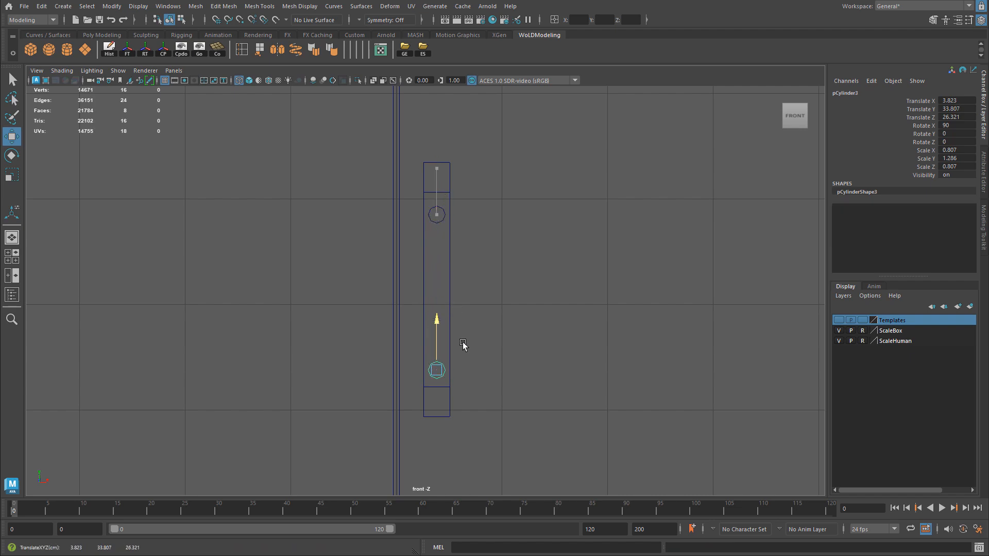
# Step: Select the handle bar with both cylinders and shift them away from the door gap to about X 4.4
pyautogui.click(447, 192)
pyautogui.press('space')
pyautogui.press('space')
pyautogui.moveTo(528, 271)
pyautogui.keyDown('alt'); pyautogui.mouseDown()
pyautogui.moveTo(554, 273)
pyautogui.moveTo(536, 272)
pyautogui.mouseUp(); pyautogui.keyUp('alt')
pyautogui.click(623, 257)
pyautogui.keyDown('alt'); pyautogui.moveTo(339, 278); pyautogui.dragTo(549, 313, button='right'); pyautogui.keyUp('alt')
pyautogui.keyDown('alt'); pyautogui.moveTo(457, 309); pyautogui.dragTo(427, 273); pyautogui.keyUp('alt')
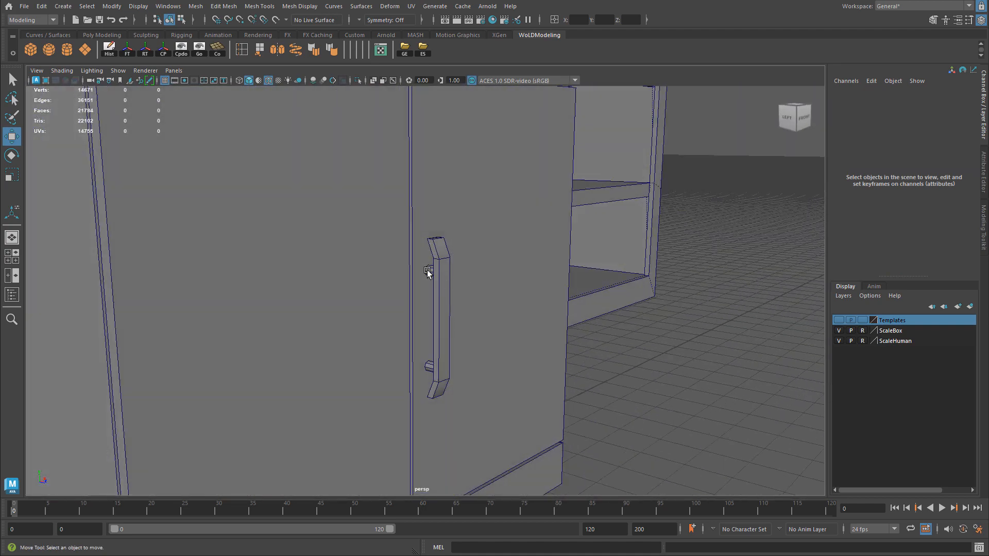
pyautogui.click(429, 270)
pyautogui.click(429, 367)
pyautogui.click(445, 332)
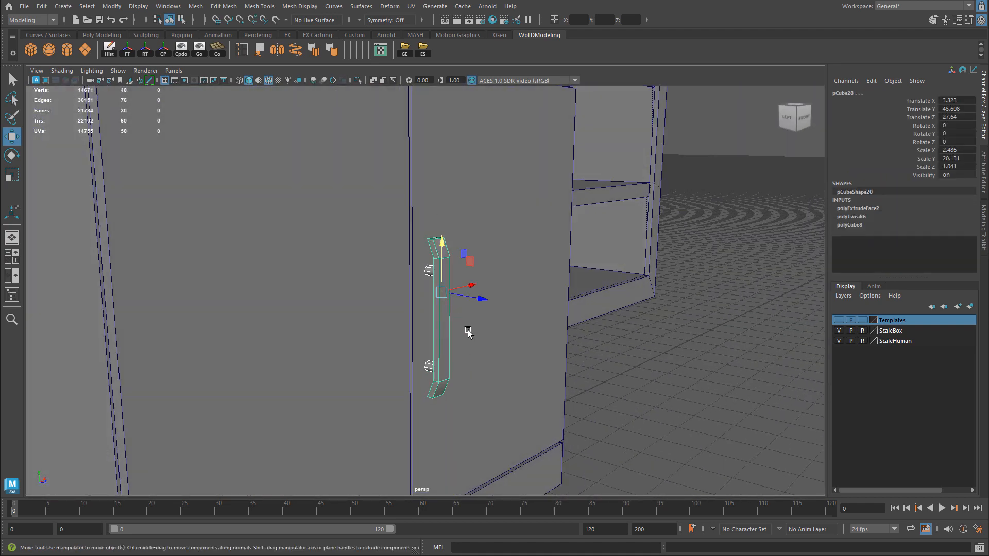
pyautogui.keyDown('alt'); pyautogui.moveTo(465, 325); pyautogui.dragTo(365, 361); pyautogui.keyUp('alt')
pyautogui.press('space')
pyautogui.press('space')
pyautogui.moveTo(484, 248); pyautogui.dragTo(467, 274)
# Step: Duplicate the resized handle and its cylinders mirrored onto the cabinet's left door
pyautogui.scroll(-5, 327, 283)
pyautogui.hotkey('ctrl', 'd')
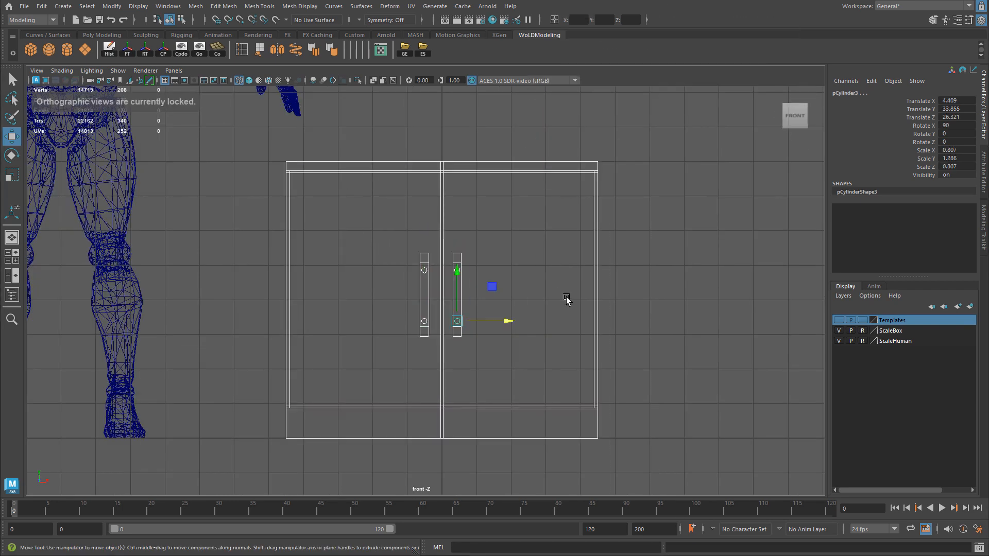
pyautogui.press('space')
pyautogui.press('space')
# Step: Export the cabinet and its resized handles as FBX, overwriting cabinet.fbx in the Tests folder
pyautogui.keyDown('alt'); pyautogui.moveTo(638, 166); pyautogui.dragTo(607, 268); pyautogui.keyUp('alt')
pyautogui.keyDown('alt'); pyautogui.moveTo(607, 267); pyautogui.dragTo(453, 309, button='right'); pyautogui.keyUp('alt')
pyautogui.moveTo(453, 309)
pyautogui.keyDown('alt'); pyautogui.mouseDown()
pyautogui.moveTo(425, 314)
pyautogui.moveTo(478, 312)
pyautogui.mouseUp(); pyautogui.keyUp('alt')
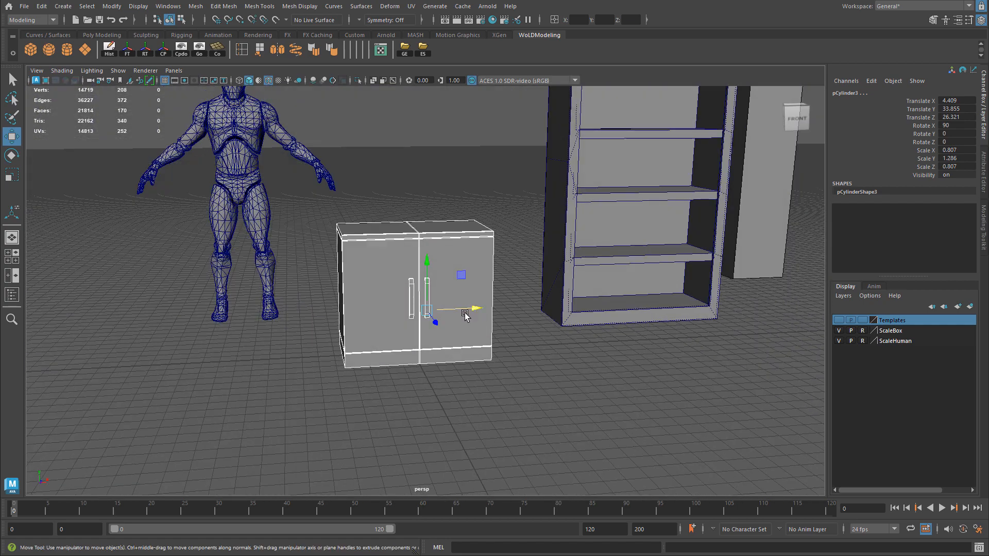
pyautogui.click(423, 48)
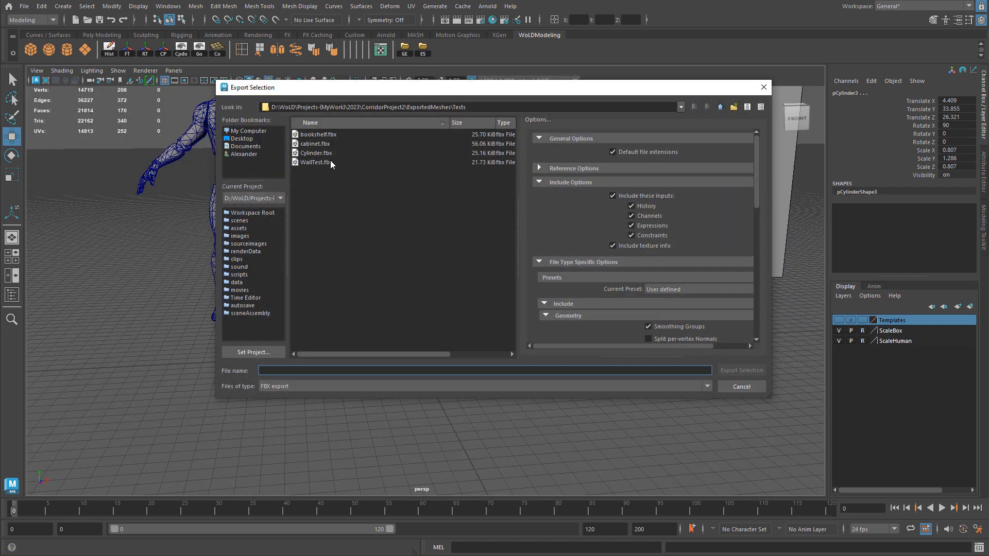
pyautogui.doubleClick(320, 134)
pyautogui.press('Escape')
pyautogui.doubleClick(315, 144)
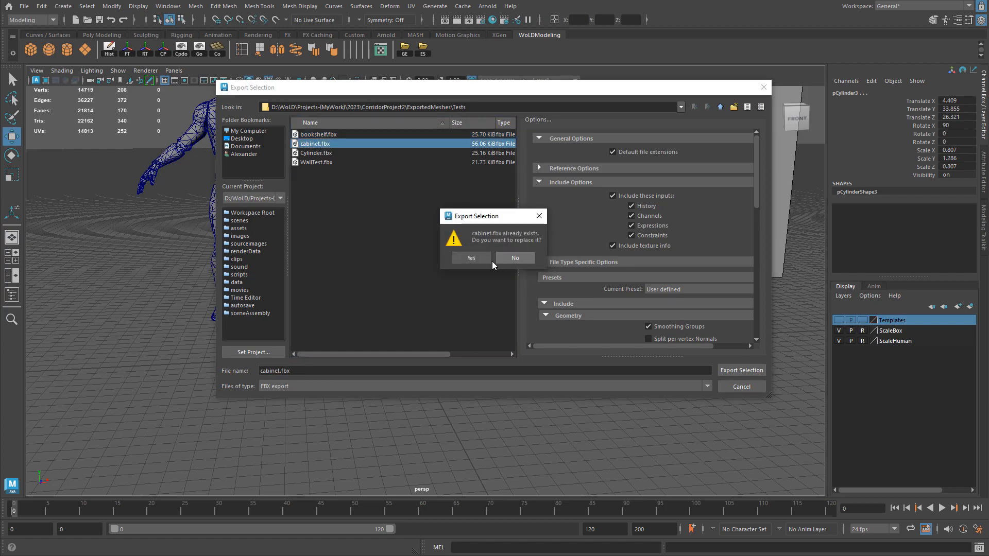
pyautogui.click(472, 258)
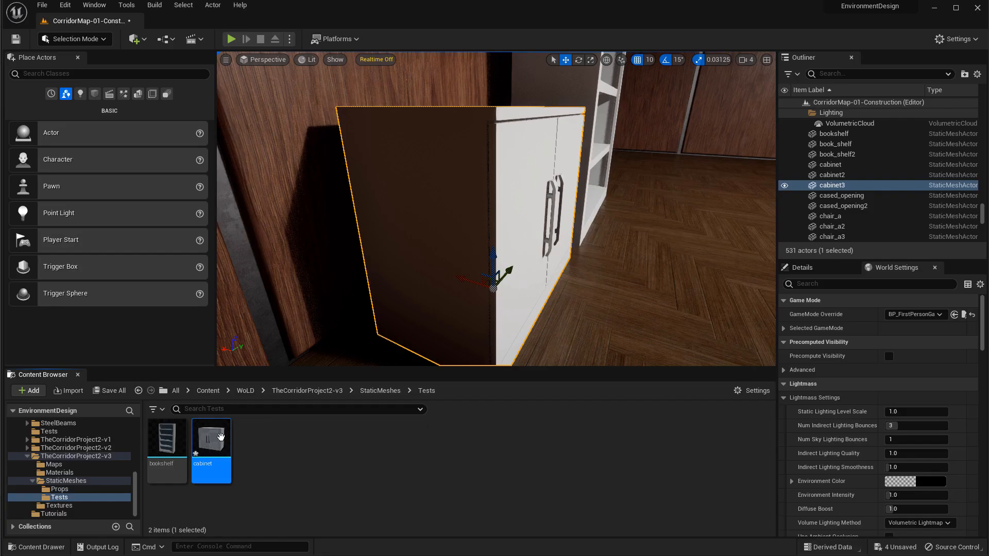
# Step: Switch to Unreal Engine and reimport the cabinet static mesh from its source file
pyautogui.rightClick(220, 437)
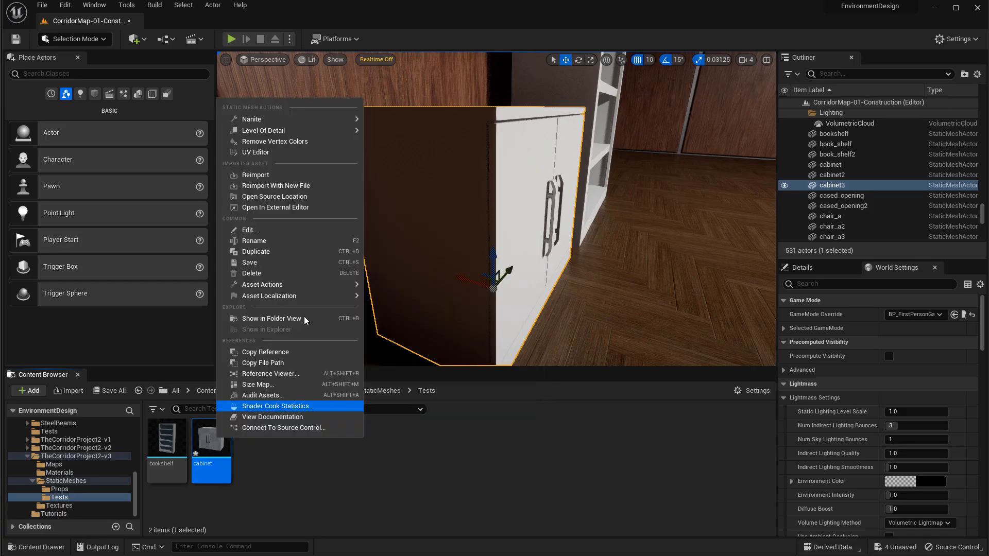
pyautogui.click(556, 245)
pyautogui.moveTo(538, 254)
pyautogui.keyDown('alt'); pyautogui.mouseDown()
pyautogui.moveTo(419, 262)
pyautogui.moveTo(544, 252)
pyautogui.moveTo(520, 251)
pyautogui.mouseUp(); pyautogui.keyUp('alt')
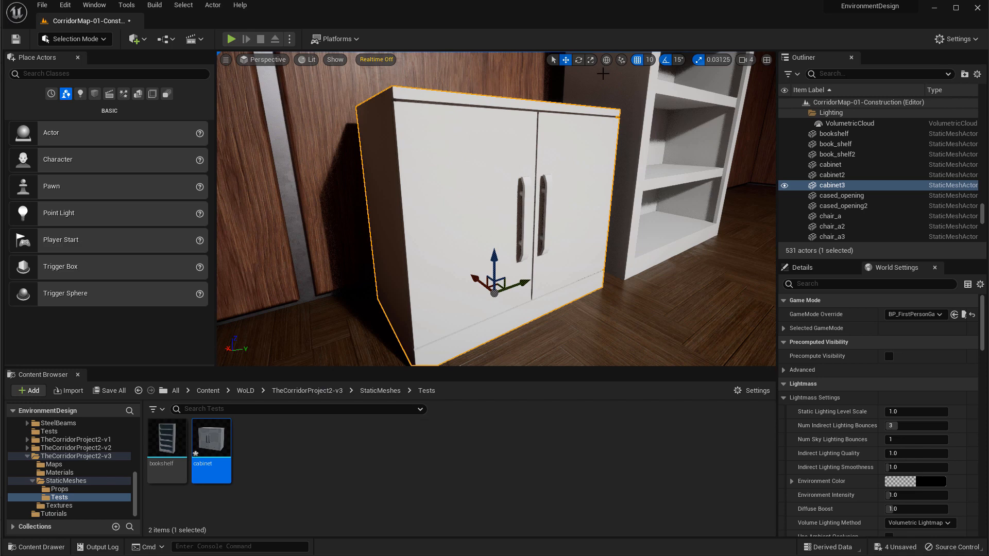
pyautogui.rightClick(218, 433)
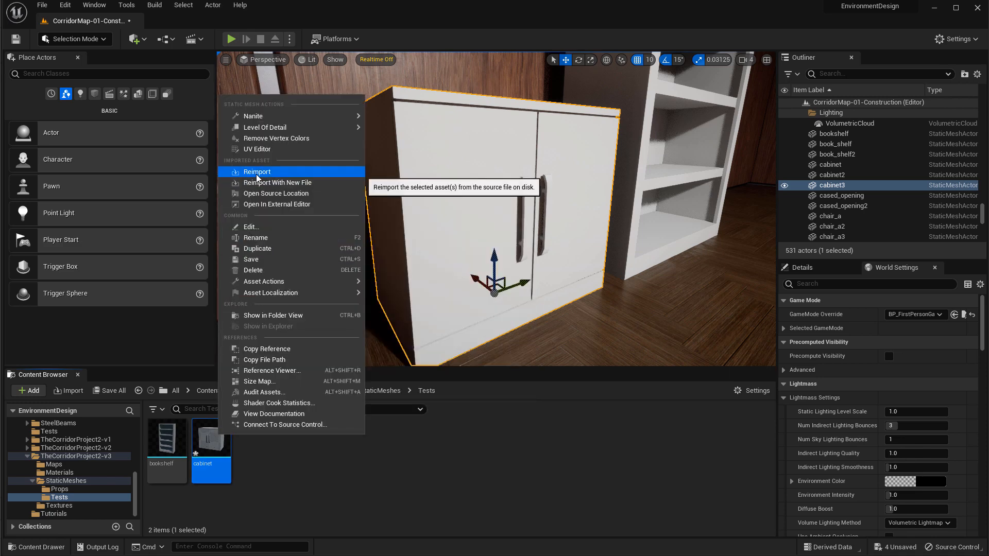
pyautogui.click(247, 176)
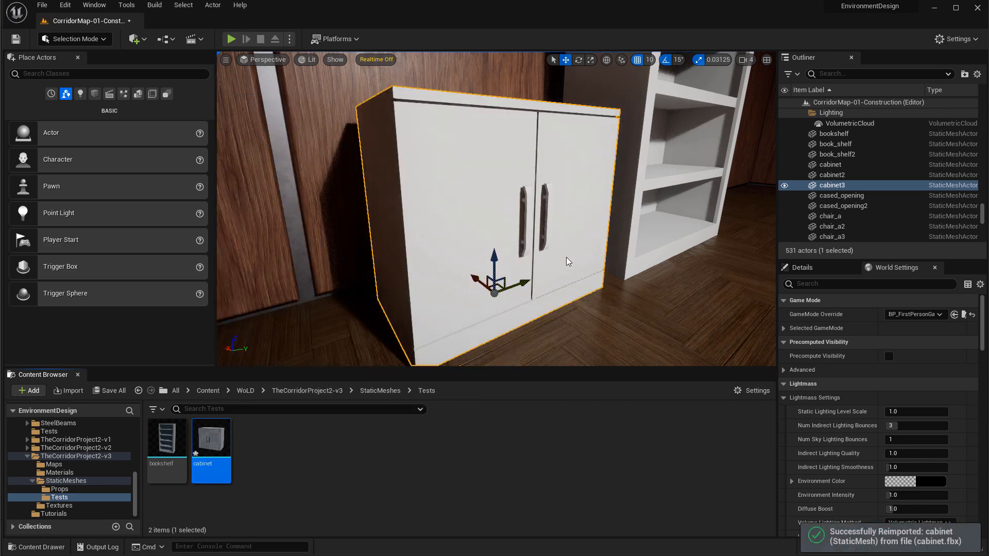
# Step: Examine the reimported cabinet's handles from several angles and from a distance beside the bookshelf
pyautogui.keyDown('alt'); pyautogui.moveTo(526, 265); pyautogui.dragTo(487, 261); pyautogui.keyUp('alt')
pyautogui.scroll(-5, 527, 266)
pyautogui.press('Escape')
pyautogui.click(530, 249)
pyautogui.keyDown('alt'); pyautogui.moveTo(547, 230); pyautogui.dragTo(516, 211); pyautogui.keyUp('alt')
pyautogui.moveTo(519, 257)
pyautogui.keyDown('alt'); pyautogui.mouseDown()
pyautogui.moveTo(549, 266)
pyautogui.moveTo(520, 263)
pyautogui.mouseUp(); pyautogui.keyUp('alt')
pyautogui.scroll(-4, 545, 244)
pyautogui.moveTo(544, 245); pyautogui.dragTo(591, 239, button='right')
pyautogui.press('Escape')
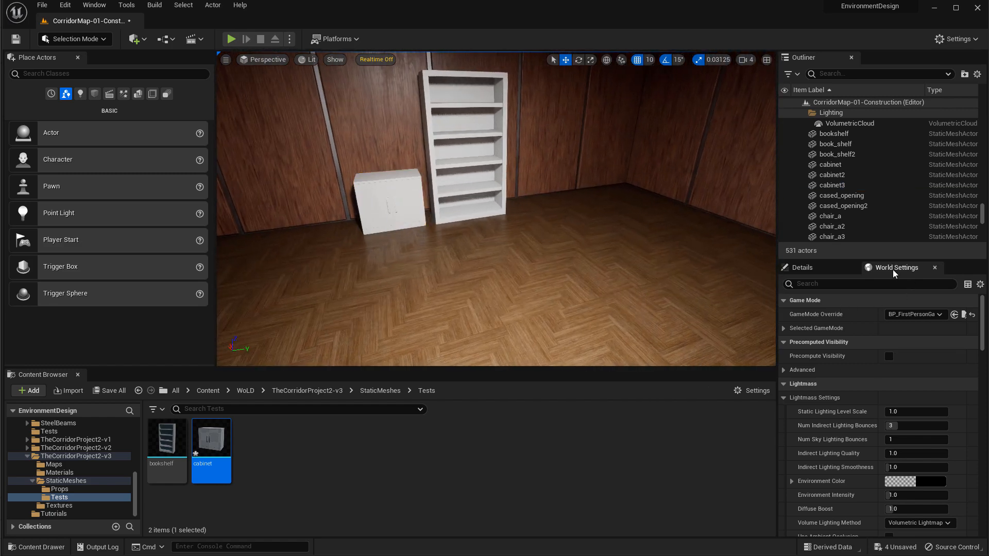
# Step: Set the level's GameMode Override to BP_ThirdPersonGameMode
pyautogui.click(829, 268)
pyautogui.click(894, 268)
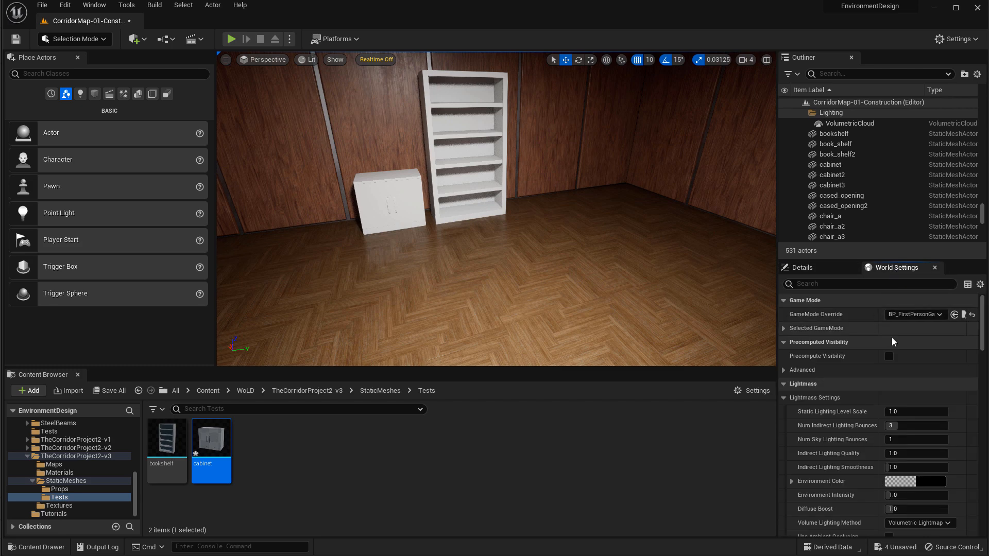
pyautogui.click(912, 314)
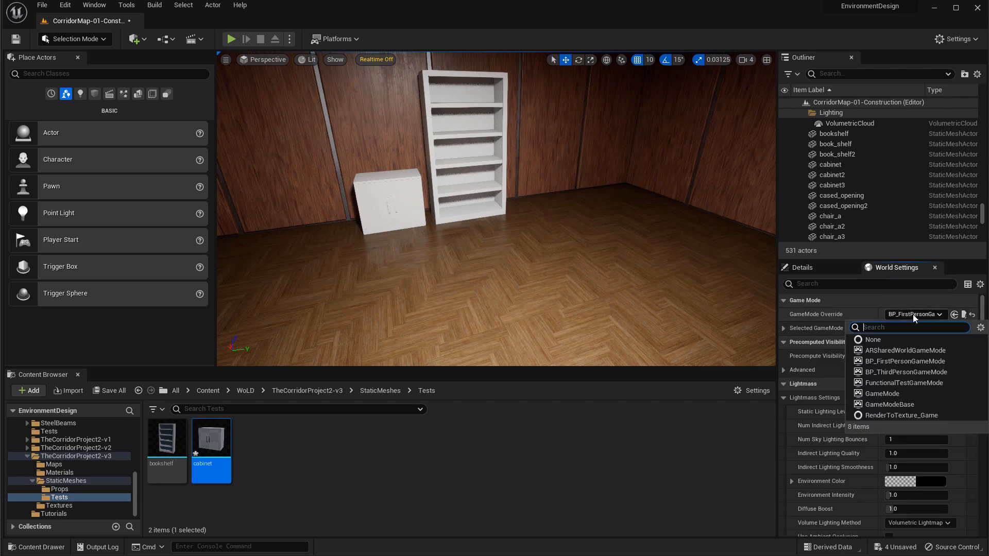
pyautogui.click(894, 370)
# Step: Play the level full screen and walk the third-person character up to the cabinet and bookshelf to judge their scale
pyautogui.click(231, 39)
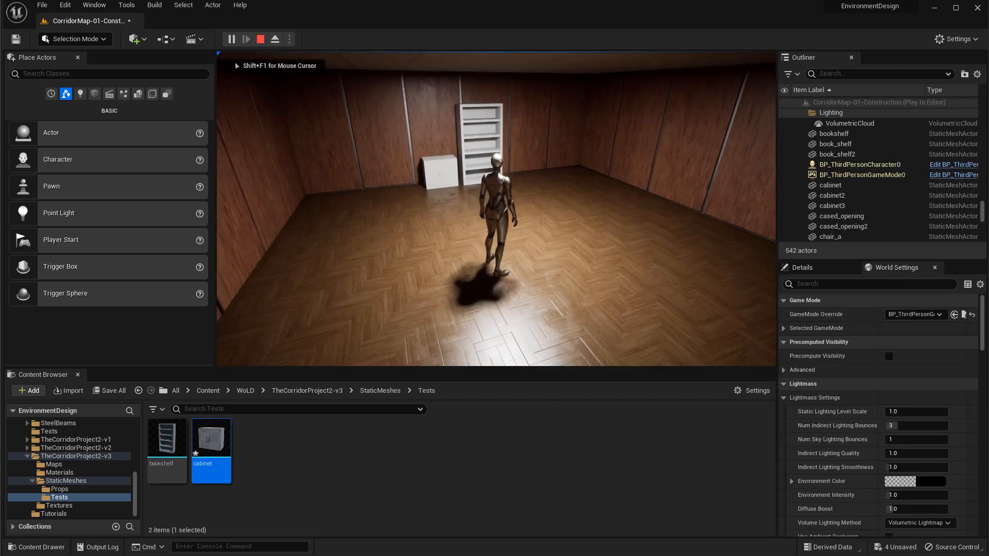
pyautogui.press('F11')
pyautogui.press('w')
pyautogui.click(495, 279)
pyautogui.press('s')
pyautogui.press('w')
pyautogui.press('d')
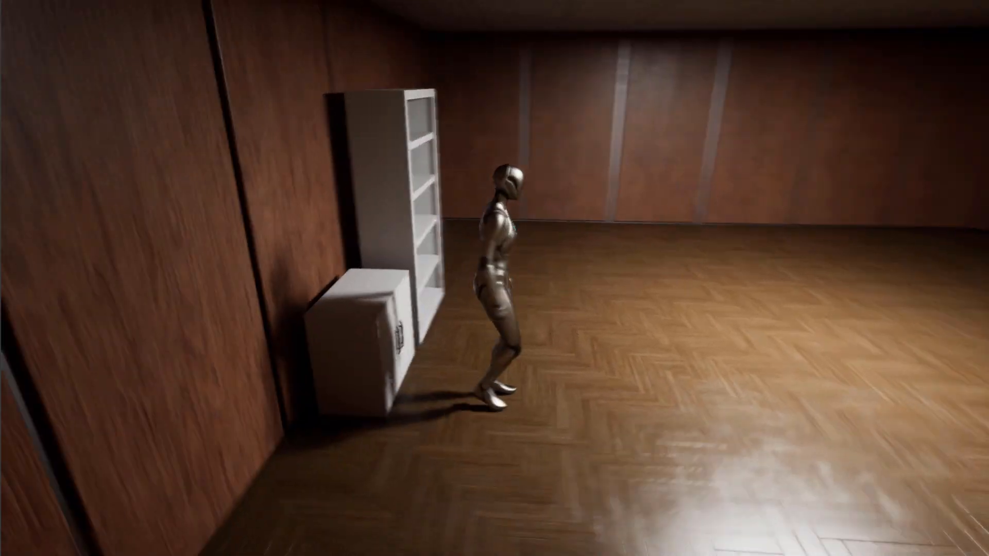
# Step: Walk the character along the cabinet and bookshelf to compare their scale, and end the play session
pyautogui.press('w')
pyautogui.press('d')
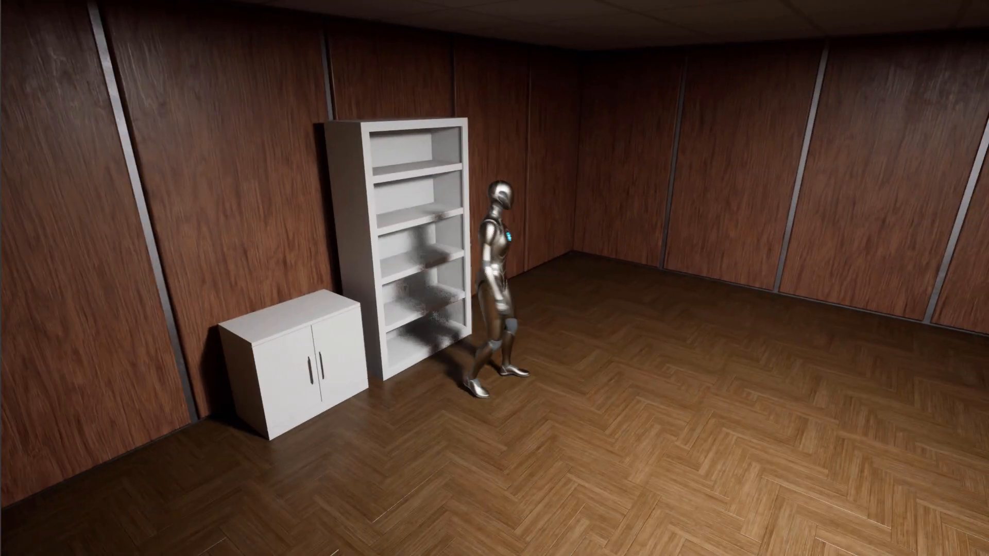
pyautogui.press('s')
pyautogui.press('Escape')
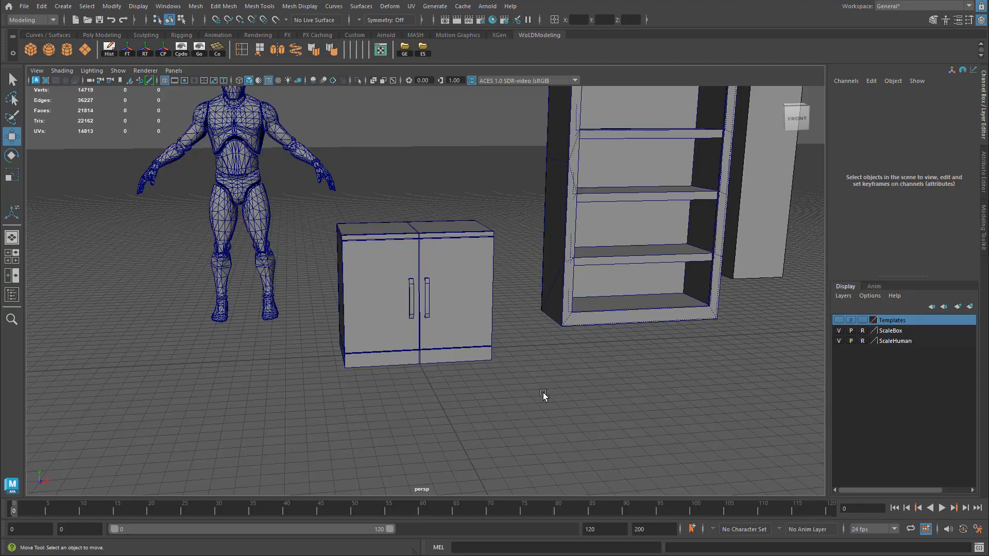
# Step: Switch to Maya and combine all of the cabinet's parts, including the handles, into a single mesh
pyautogui.moveTo(374, 200); pyautogui.dragTo(459, 374)
pyautogui.keyDown('alt'); pyautogui.moveTo(414, 335); pyautogui.dragTo(402, 334); pyautogui.keyUp('alt')
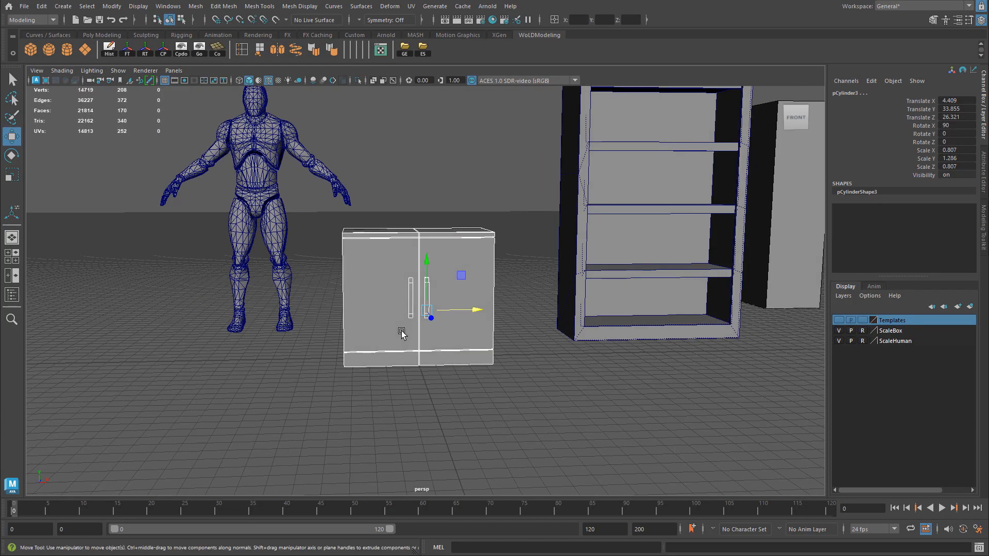
pyautogui.keyDown('shift'); pyautogui.rightClick(445, 190); pyautogui.keyUp('shift')
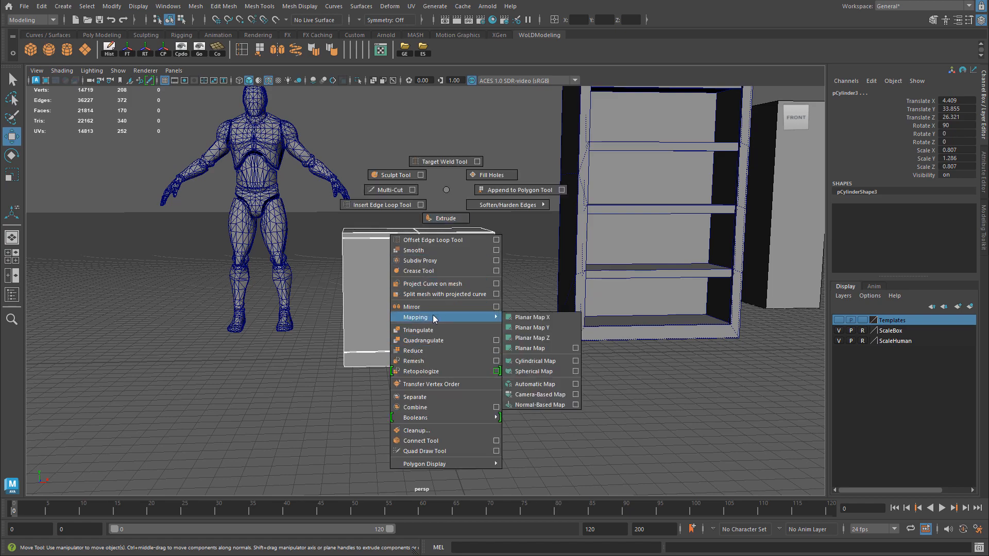
pyautogui.click(415, 407)
pyautogui.keyDown('alt'); pyautogui.moveTo(408, 344); pyautogui.dragTo(591, 272); pyautogui.keyUp('alt')
pyautogui.keyDown('alt'); pyautogui.moveTo(591, 272); pyautogui.dragTo(571, 374, button='right'); pyautogui.keyUp('alt')
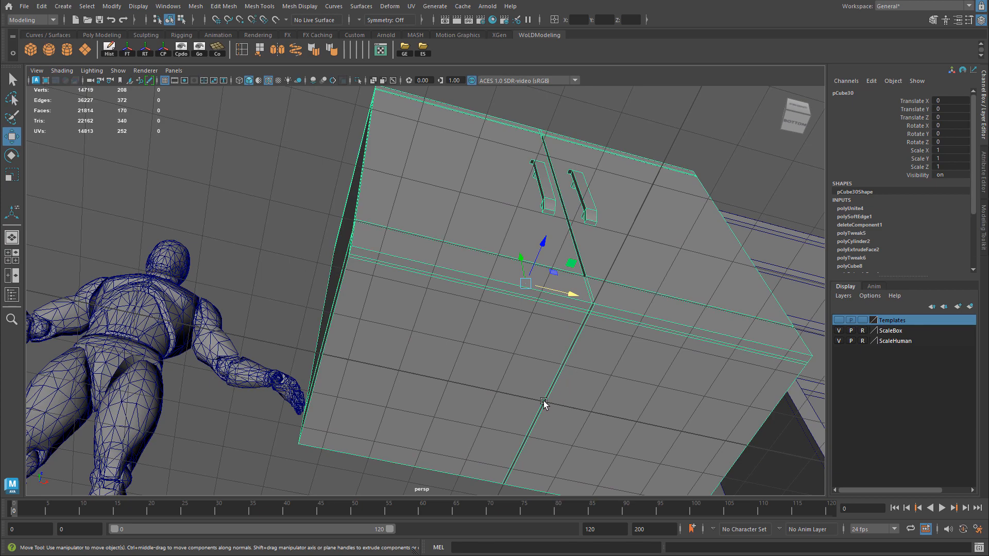
# Step: Move the combined cabinet's pivot to the middle of its underside and delete its construction history
pyautogui.press('d')
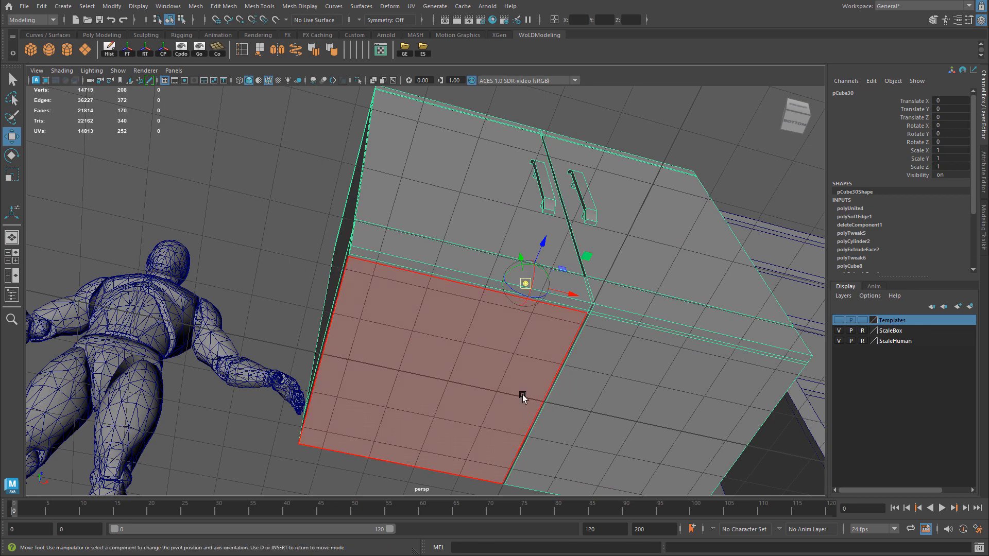
pyautogui.click(538, 396)
pyautogui.moveTo(538, 395)
pyautogui.keyDown('alt'); pyautogui.mouseDown()
pyautogui.moveTo(547, 386)
pyautogui.moveTo(539, 394)
pyautogui.mouseUp(); pyautogui.keyUp('alt')
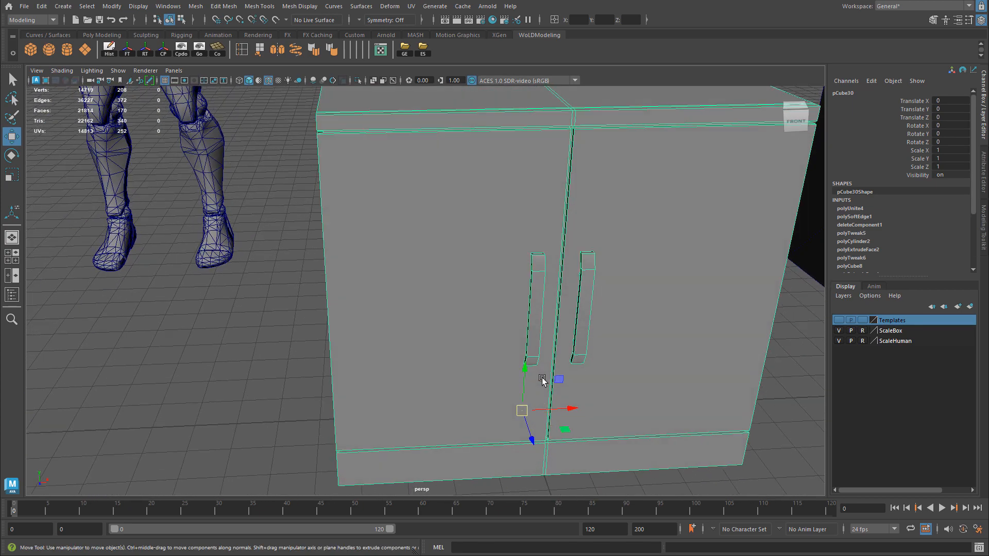
pyautogui.keyDown('alt'); pyautogui.moveTo(439, 225); pyautogui.dragTo(508, 226); pyautogui.keyUp('alt')
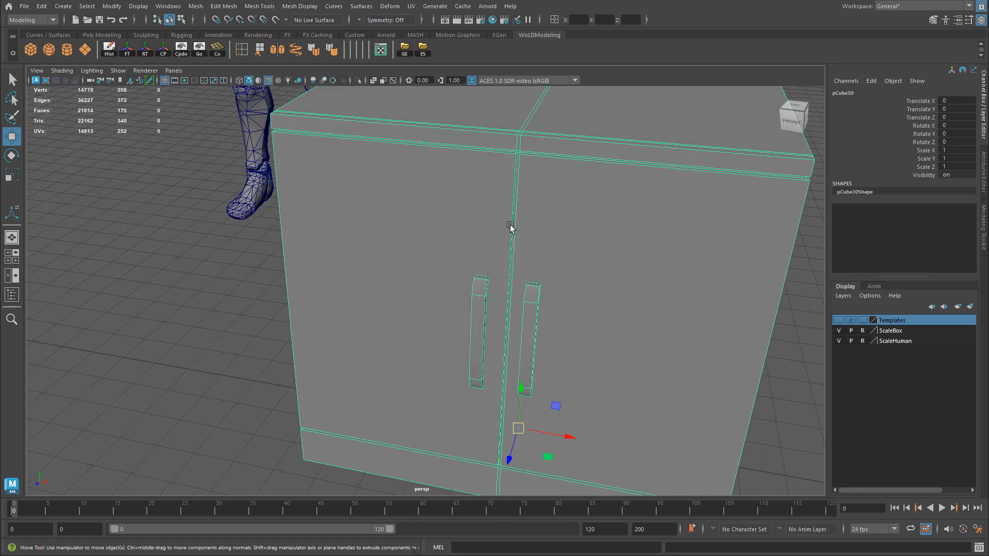
# Step: Switch the cabinet to multi-component editing and open the Modeling Toolkit
pyautogui.keyDown('alt'); pyautogui.moveTo(509, 226); pyautogui.dragTo(419, 292, button='middle'); pyautogui.keyUp('alt')
pyautogui.keyDown('alt'); pyautogui.moveTo(419, 291); pyautogui.dragTo(609, 302); pyautogui.keyUp('alt')
pyautogui.keyDown('alt'); pyautogui.moveTo(448, 268); pyautogui.dragTo(516, 275, button='right'); pyautogui.keyUp('alt')
pyautogui.keyDown('alt'); pyautogui.moveTo(455, 269); pyautogui.dragTo(613, 267); pyautogui.keyUp('alt')
pyautogui.keyDown('alt'); pyautogui.moveTo(613, 267); pyautogui.dragTo(483, 256, button='right'); pyautogui.keyUp('alt')
pyautogui.keyDown('alt'); pyautogui.moveTo(484, 256); pyautogui.dragTo(521, 251); pyautogui.keyUp('alt')
pyautogui.moveTo(640, 253); pyautogui.dragTo(644, 249, button='right')
pyautogui.keyDown('alt'); pyautogui.moveTo(702, 251); pyautogui.dragTo(618, 286); pyautogui.keyUp('alt')
pyautogui.click(983, 221)
pyautogui.keyDown('alt'); pyautogui.moveTo(468, 215); pyautogui.dragTo(439, 242); pyautogui.keyUp('alt')
# Step: Try to target-weld the doubled vertices at one front corner of the cabinet's lid and undo the welds
pyautogui.click(944, 373)
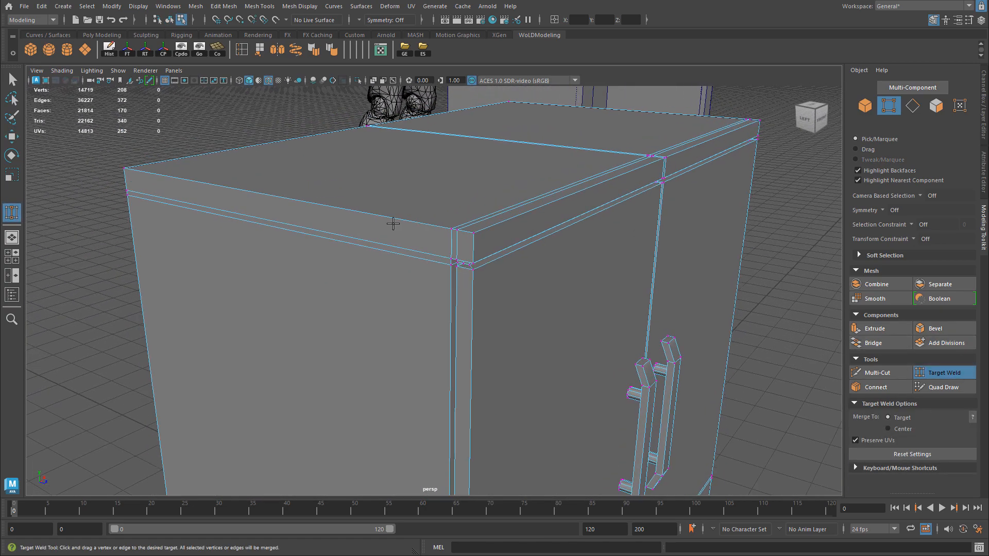
pyautogui.keyDown('alt'); pyautogui.moveTo(469, 164); pyautogui.dragTo(562, 219); pyautogui.keyUp('alt')
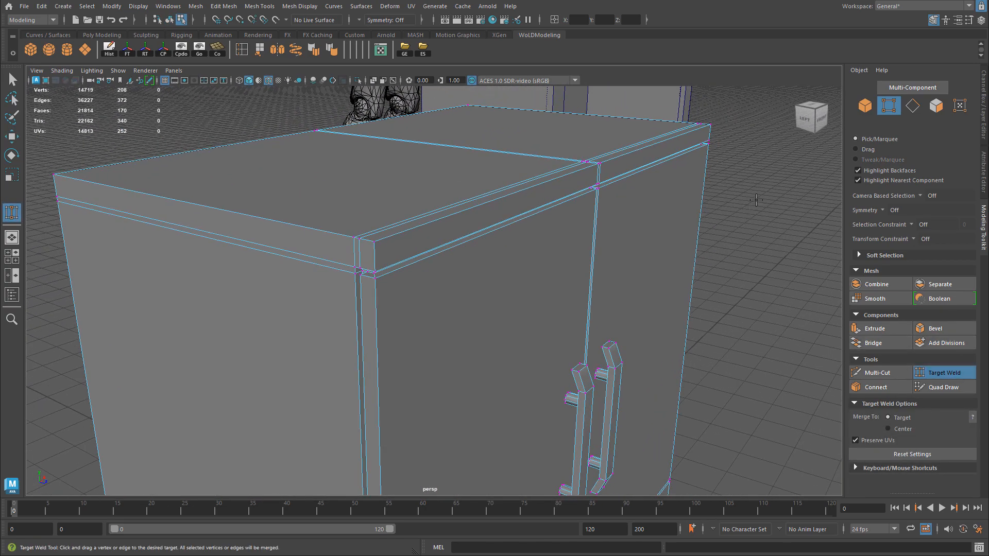
pyautogui.keyDown('alt'); pyautogui.moveTo(460, 252); pyautogui.dragTo(451, 223); pyautogui.keyUp('alt')
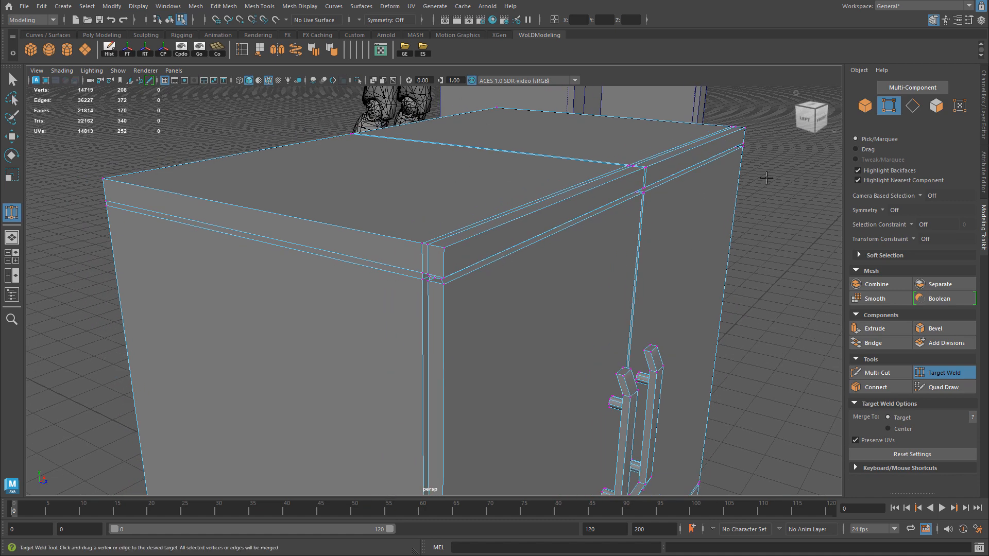
pyautogui.keyDown('alt'); pyautogui.moveTo(405, 225); pyautogui.dragTo(426, 231, button='middle'); pyautogui.keyUp('alt')
pyautogui.keyDown('alt'); pyautogui.moveTo(426, 231); pyautogui.dragTo(509, 237, button='right'); pyautogui.keyUp('alt')
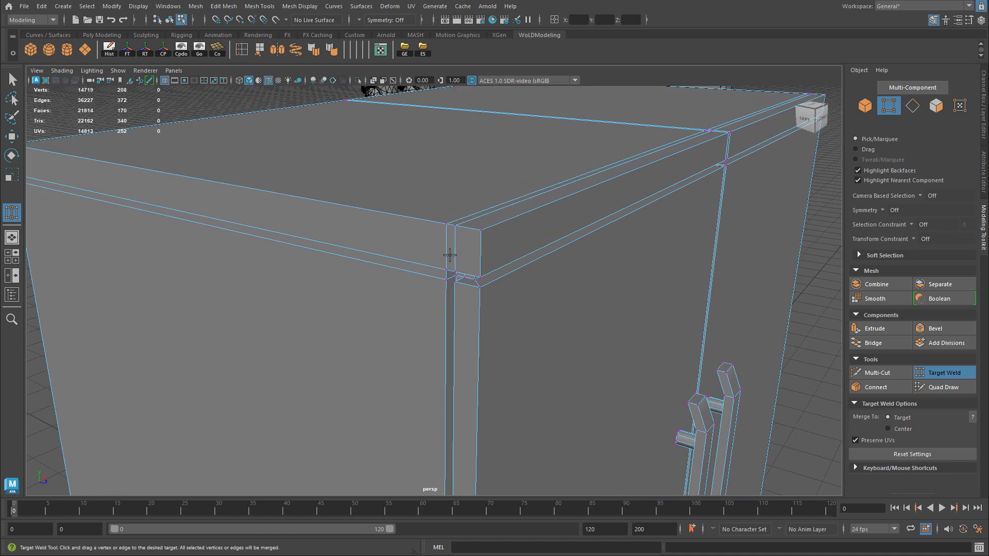
pyautogui.keyDown('alt'); pyautogui.moveTo(450, 230); pyautogui.dragTo(450, 261); pyautogui.keyUp('alt')
pyautogui.keyDown('alt'); pyautogui.moveTo(450, 260); pyautogui.dragTo(507, 260, button='right'); pyautogui.keyUp('alt')
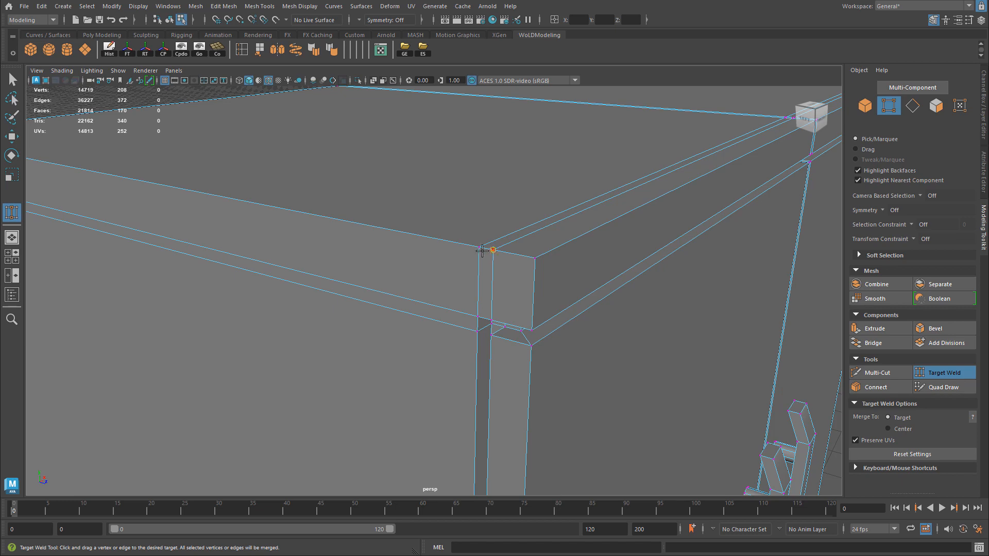
pyautogui.moveTo(476, 330); pyautogui.dragTo(498, 320)
pyautogui.keyDown('alt'); pyautogui.moveTo(487, 282); pyautogui.dragTo(481, 289, button='middle'); pyautogui.keyUp('alt')
pyautogui.keyDown('alt'); pyautogui.moveTo(481, 289); pyautogui.dragTo(327, 283, button='right'); pyautogui.keyUp('alt')
pyautogui.keyDown('alt'); pyautogui.moveTo(510, 286); pyautogui.dragTo(425, 291); pyautogui.keyUp('alt')
pyautogui.hotkey('ctrl', 'z')
pyautogui.hotkey('ctrl', 'z')
pyautogui.press('w')
pyautogui.moveTo(413, 257); pyautogui.dragTo(458, 240, button='right')
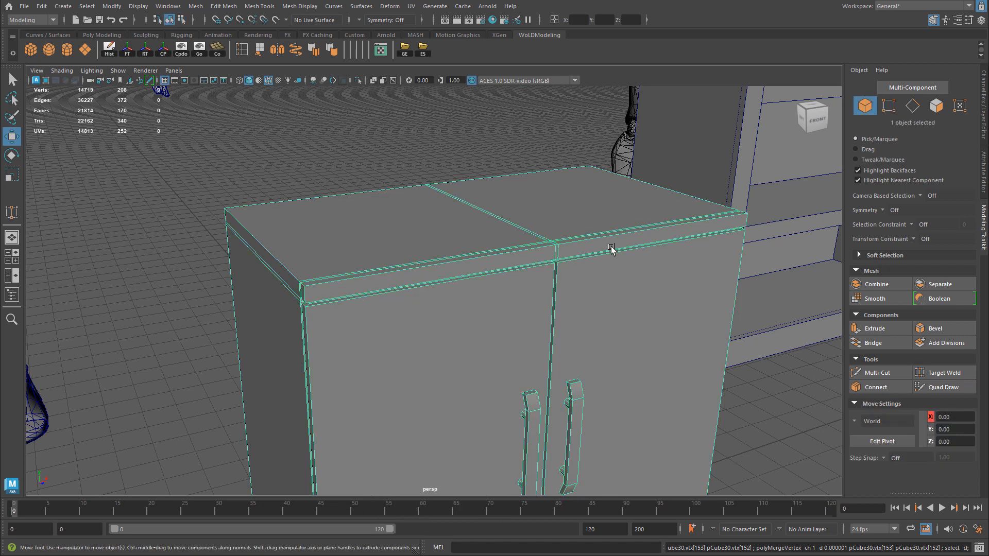
# Step: Set the modeling symmetry to World X and activate Target Weld on the cabinet
pyautogui.click(882, 210)
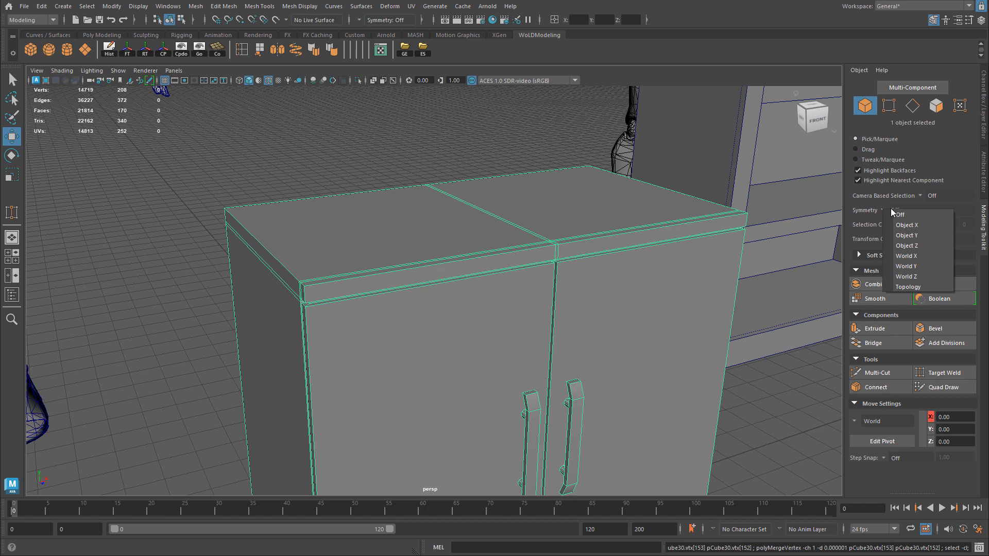
pyautogui.click(917, 256)
pyautogui.keyDown('alt'); pyautogui.moveTo(661, 273); pyautogui.dragTo(521, 268, button='right'); pyautogui.keyUp('alt')
pyautogui.keyDown('alt'); pyautogui.moveTo(521, 267); pyautogui.dragTo(383, 311); pyautogui.keyUp('alt')
pyautogui.click(951, 373)
# Step: Weld the doubled vertices at the top front side corners of the lid into the outer corners
pyautogui.keyDown('alt'); pyautogui.moveTo(383, 311); pyautogui.dragTo(570, 327, button='middle'); pyautogui.keyUp('alt')
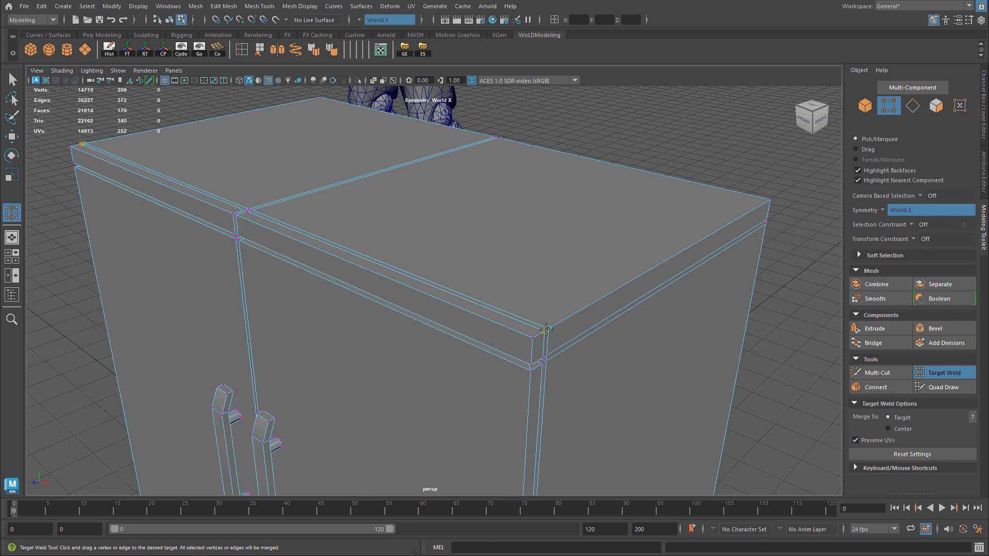
pyautogui.keyDown('alt'); pyautogui.moveTo(586, 315); pyautogui.dragTo(456, 273, button='middle'); pyautogui.keyUp('alt')
pyautogui.keyDown('alt'); pyautogui.moveTo(456, 273); pyautogui.dragTo(477, 288, button='right'); pyautogui.keyUp('alt')
pyautogui.moveTo(428, 289); pyautogui.dragTo(423, 292)
pyautogui.keyDown('alt'); pyautogui.moveTo(448, 291); pyautogui.dragTo(311, 248, button='right'); pyautogui.keyUp('alt')
pyautogui.keyDown('alt'); pyautogui.moveTo(310, 249); pyautogui.dragTo(435, 311, button='middle'); pyautogui.keyUp('alt')
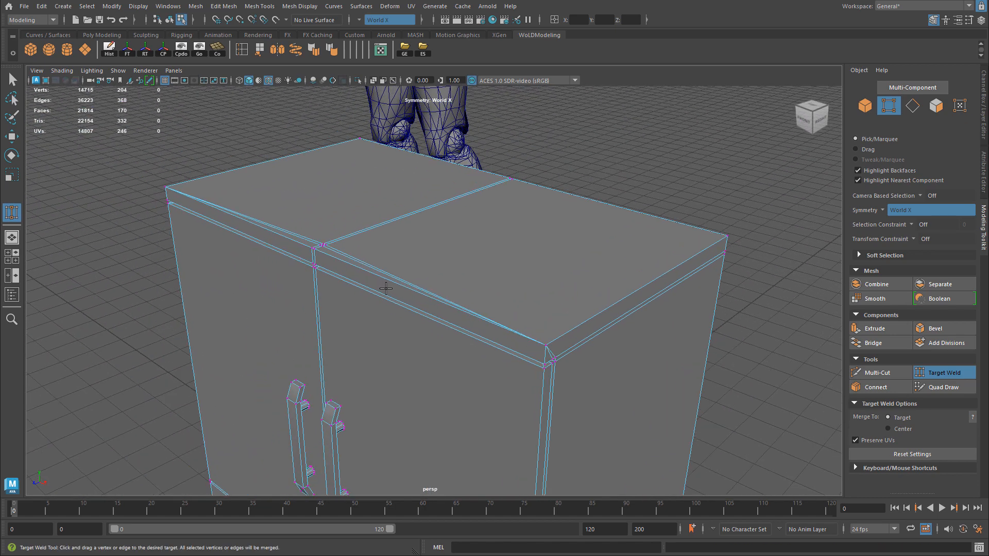
# Step: Weld the inner vertices of the lid's centre seam onto its top front edge
pyautogui.keyDown('alt'); pyautogui.moveTo(179, 237); pyautogui.dragTo(389, 253, button='right'); pyautogui.keyUp('alt')
pyautogui.keyDown('alt'); pyautogui.moveTo(389, 252); pyautogui.dragTo(627, 335, button='middle'); pyautogui.keyUp('alt')
pyautogui.keyDown('alt'); pyautogui.moveTo(381, 260); pyautogui.dragTo(505, 285, button='right'); pyautogui.keyUp('alt')
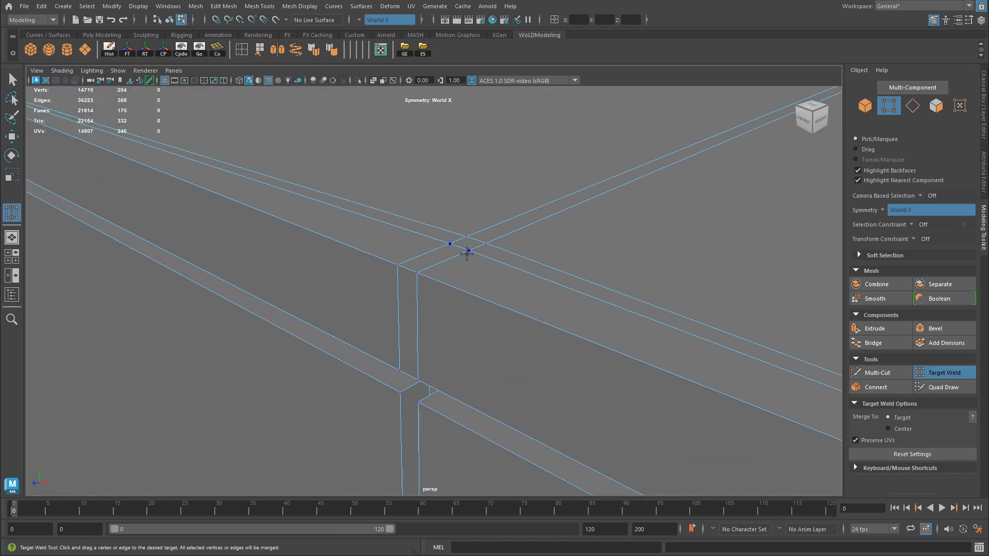
pyautogui.moveTo(423, 276); pyautogui.dragTo(490, 243)
pyautogui.moveTo(416, 274); pyautogui.dragTo(416, 273)
# Step: Try to weld the side seam's rear vertices into the lid's top rear corners
pyautogui.keyDown('alt'); pyautogui.moveTo(420, 274); pyautogui.dragTo(320, 278, button='right'); pyautogui.keyUp('alt')
pyautogui.keyDown('alt'); pyautogui.moveTo(674, 281); pyautogui.dragTo(561, 287); pyautogui.keyUp('alt')
pyautogui.keyDown('alt'); pyautogui.moveTo(530, 310); pyautogui.dragTo(557, 276, button='middle'); pyautogui.keyUp('alt')
pyautogui.keyDown('alt'); pyautogui.moveTo(540, 305); pyautogui.dragTo(465, 308, button='right'); pyautogui.keyUp('alt')
pyautogui.keyDown('alt'); pyautogui.moveTo(452, 329); pyautogui.dragTo(524, 305, button='middle'); pyautogui.keyUp('alt')
pyautogui.keyDown('alt'); pyautogui.moveTo(524, 305); pyautogui.dragTo(493, 331); pyautogui.keyUp('alt')
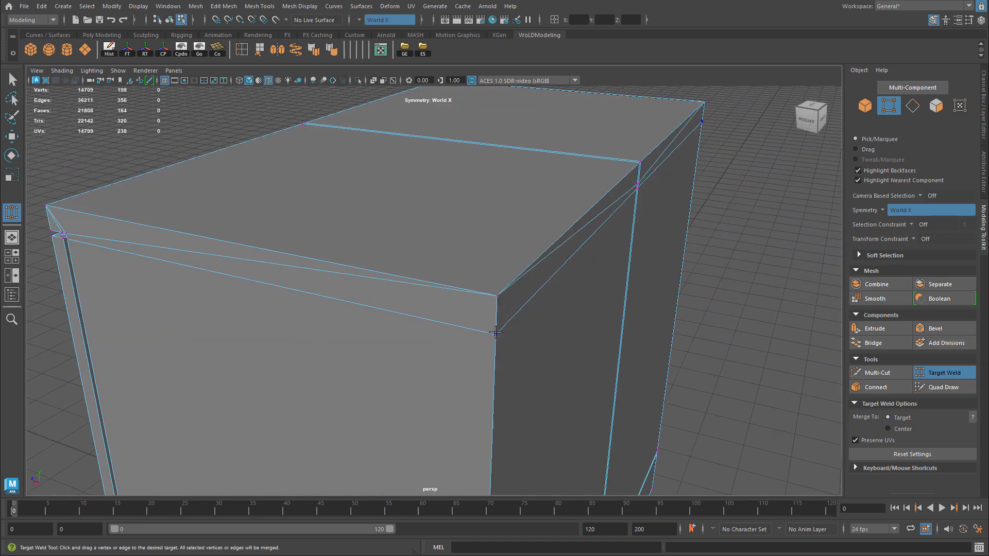
pyautogui.hotkey('ctrl', 'z')
pyautogui.moveTo(499, 294); pyautogui.dragTo(497, 295)
pyautogui.keyDown('alt'); pyautogui.moveTo(495, 335); pyautogui.dragTo(382, 294); pyautogui.keyUp('alt')
pyautogui.hotkey('ctrl', 'z')
pyautogui.keyDown('alt'); pyautogui.moveTo(622, 292); pyautogui.dragTo(394, 311); pyautogui.keyUp('alt')
pyautogui.moveTo(424, 263); pyautogui.dragTo(424, 262)
pyautogui.keyDown('alt'); pyautogui.moveTo(324, 316); pyautogui.dragTo(337, 253); pyautogui.keyUp('alt')
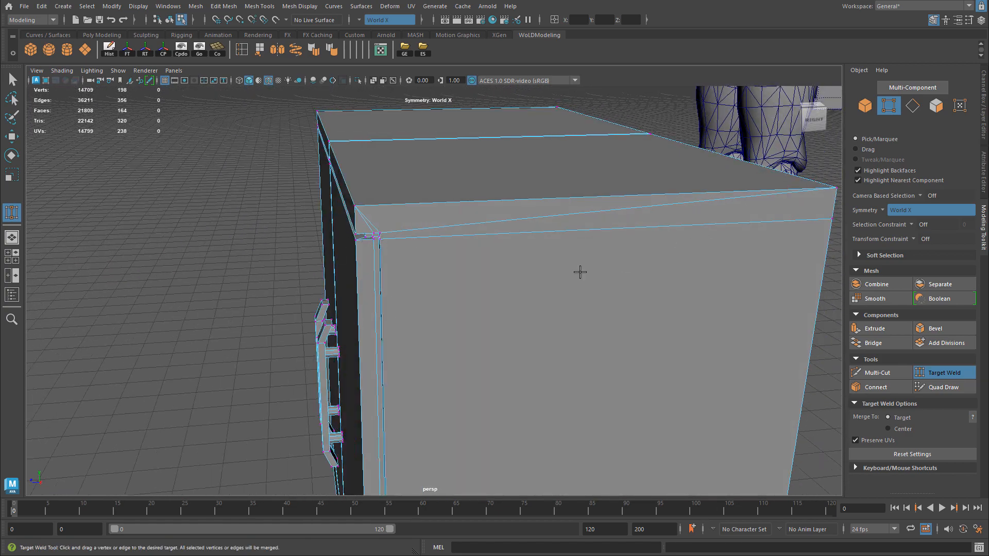
# Step: Undo the top rear corner weld and merge the side seam's rear vertices at the lid's lower edge instead
pyautogui.keyDown('alt'); pyautogui.moveTo(408, 263); pyautogui.dragTo(423, 282, button='middle'); pyautogui.keyUp('alt')
pyautogui.keyDown('alt'); pyautogui.moveTo(424, 282); pyautogui.dragTo(519, 258, button='right'); pyautogui.keyUp('alt')
pyautogui.keyDown('alt'); pyautogui.moveTo(394, 247); pyautogui.dragTo(373, 254); pyautogui.keyUp('alt')
pyautogui.keyDown('alt'); pyautogui.moveTo(373, 254); pyautogui.dragTo(472, 255, button='right'); pyautogui.keyUp('alt')
pyautogui.hotkey('ctrl', 'z')
pyautogui.keyDown('alt'); pyautogui.moveTo(510, 265); pyautogui.dragTo(338, 227); pyautogui.keyUp('alt')
pyautogui.keyDown('alt'); pyautogui.moveTo(203, 267); pyautogui.dragTo(406, 249); pyautogui.keyUp('alt')
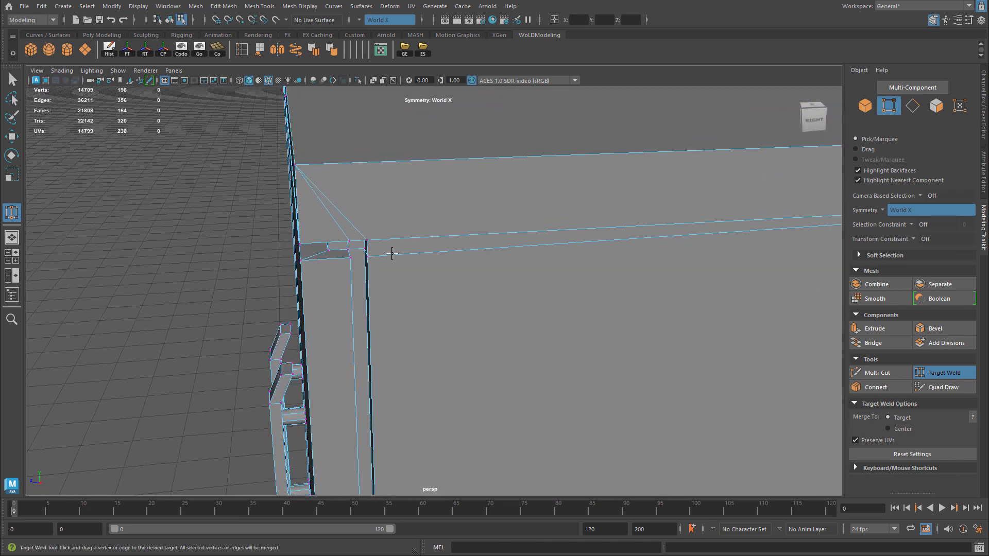
# Step: Weld the extra vertices around the groove beneath the lid's front side corners
pyautogui.keyDown('alt'); pyautogui.moveTo(389, 235); pyautogui.dragTo(446, 251); pyautogui.keyUp('alt')
pyautogui.keyDown('alt'); pyautogui.moveTo(446, 252); pyautogui.dragTo(460, 254, button='right'); pyautogui.keyUp('alt')
pyautogui.keyDown('alt'); pyautogui.moveTo(422, 221); pyautogui.dragTo(430, 209); pyautogui.keyUp('alt')
pyautogui.keyDown('alt'); pyautogui.moveTo(464, 211); pyautogui.dragTo(477, 264, button='middle'); pyautogui.keyUp('alt')
pyautogui.keyDown('alt'); pyautogui.moveTo(477, 264); pyautogui.dragTo(429, 256); pyautogui.keyUp('alt')
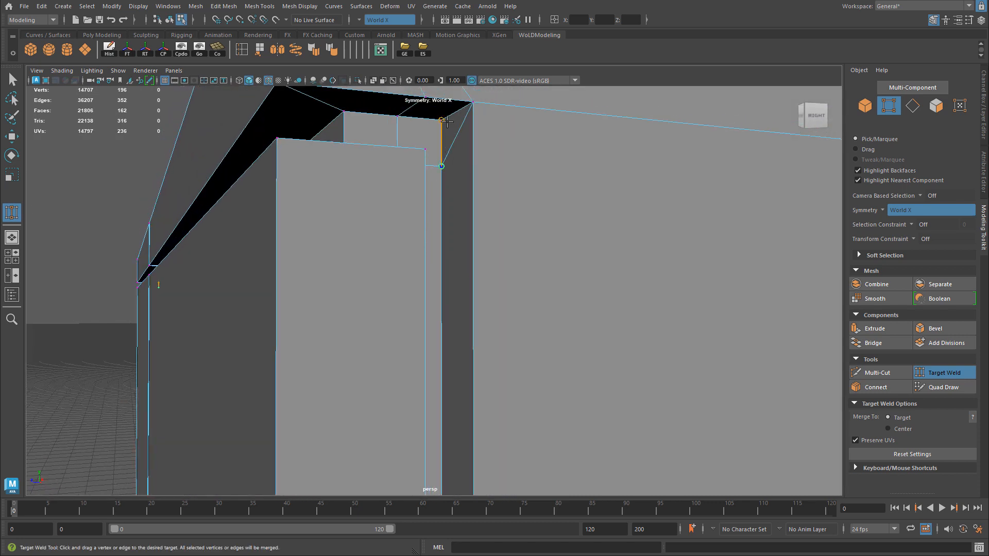
pyautogui.keyDown('alt'); pyautogui.moveTo(511, 166); pyautogui.dragTo(406, 151); pyautogui.keyUp('alt')
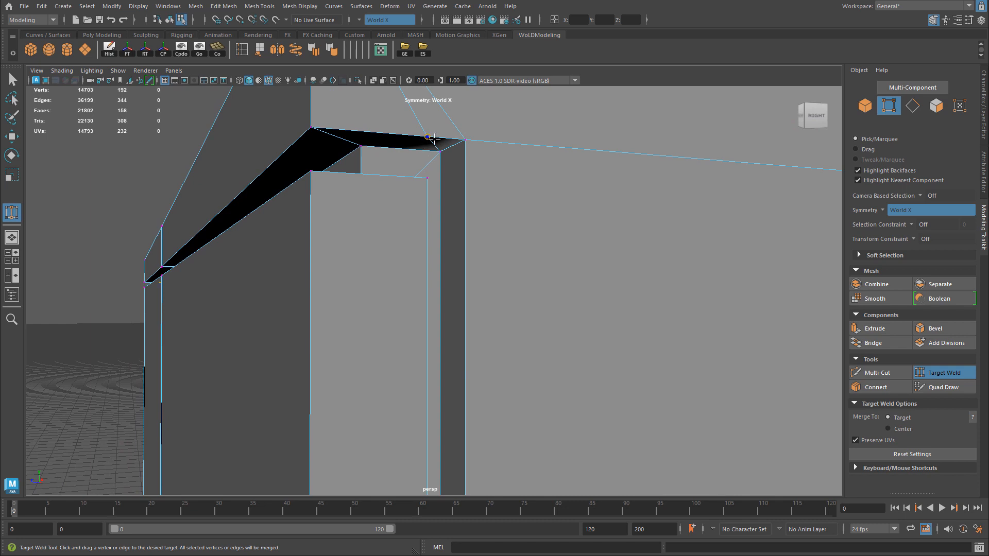
pyautogui.keyDown('alt'); pyautogui.moveTo(465, 144); pyautogui.dragTo(506, 168); pyautogui.keyUp('alt')
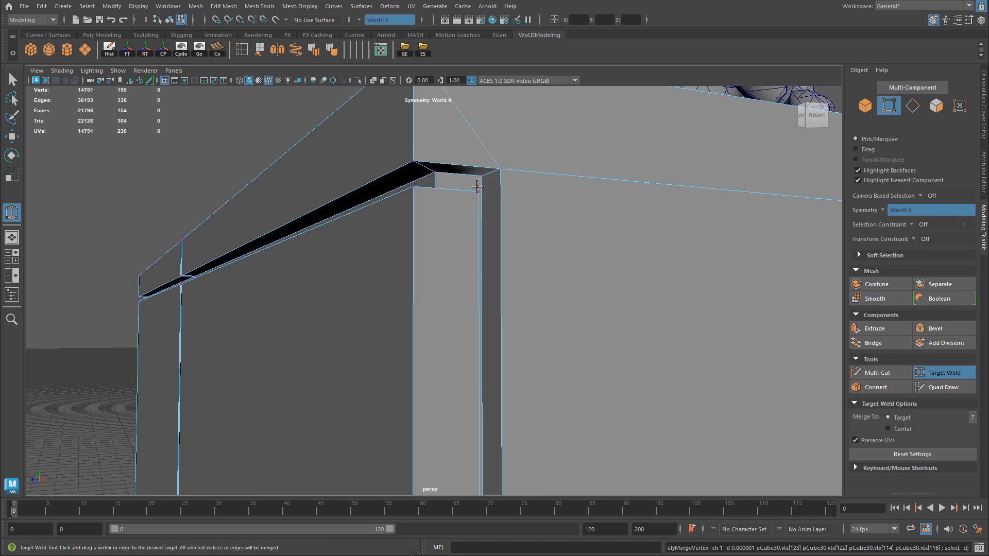
# Step: Examine the lid's centre seam, front groove and side corner for remaining doubled vertices
pyautogui.keyDown('alt'); pyautogui.moveTo(505, 209); pyautogui.dragTo(323, 283); pyautogui.keyUp('alt')
pyautogui.keyDown('alt'); pyautogui.moveTo(323, 283); pyautogui.dragTo(363, 274, button='middle'); pyautogui.keyUp('alt')
pyautogui.keyDown('alt'); pyautogui.moveTo(363, 274); pyautogui.dragTo(438, 271, button='right'); pyautogui.keyUp('alt')
pyautogui.keyDown('alt'); pyautogui.moveTo(396, 265); pyautogui.dragTo(349, 260); pyautogui.keyUp('alt')
pyautogui.keyDown('alt'); pyautogui.moveTo(349, 260); pyautogui.dragTo(393, 291, button='middle'); pyautogui.keyUp('alt')
pyautogui.keyDown('alt'); pyautogui.moveTo(393, 292); pyautogui.dragTo(422, 282, button='right'); pyautogui.keyUp('alt')
pyautogui.keyDown('alt'); pyautogui.moveTo(395, 267); pyautogui.dragTo(385, 313); pyautogui.keyUp('alt')
pyautogui.keyDown('alt'); pyautogui.moveTo(398, 337); pyautogui.dragTo(420, 340, button='middle'); pyautogui.keyUp('alt')
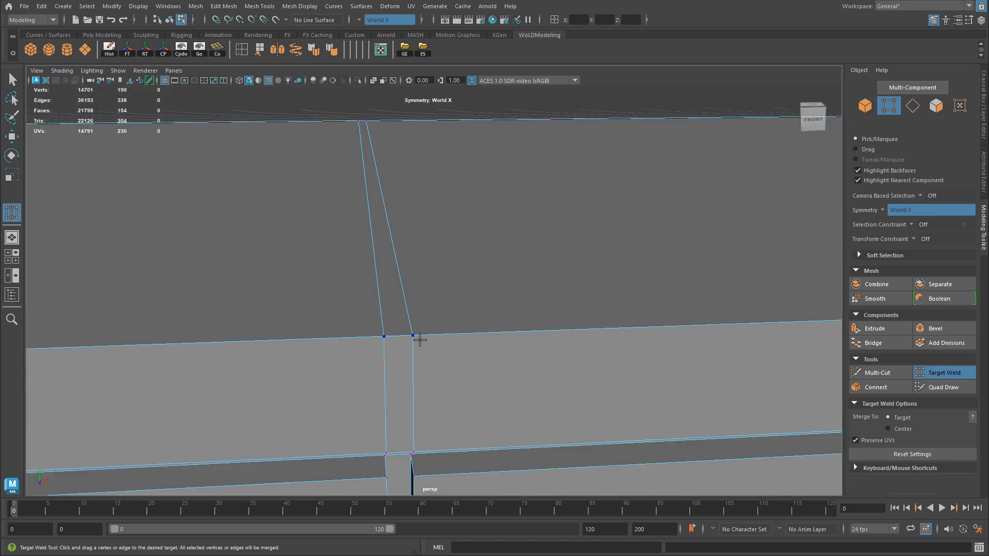
pyautogui.keyDown('alt'); pyautogui.moveTo(390, 316); pyautogui.dragTo(353, 285); pyautogui.keyUp('alt')
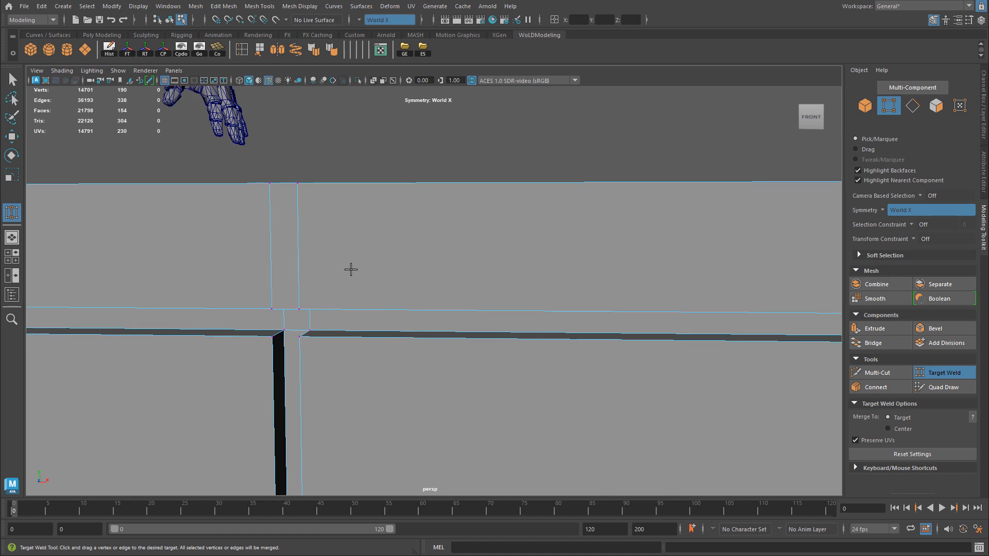
pyautogui.keyDown('alt'); pyautogui.moveTo(349, 246); pyautogui.dragTo(390, 274, button='middle'); pyautogui.keyUp('alt')
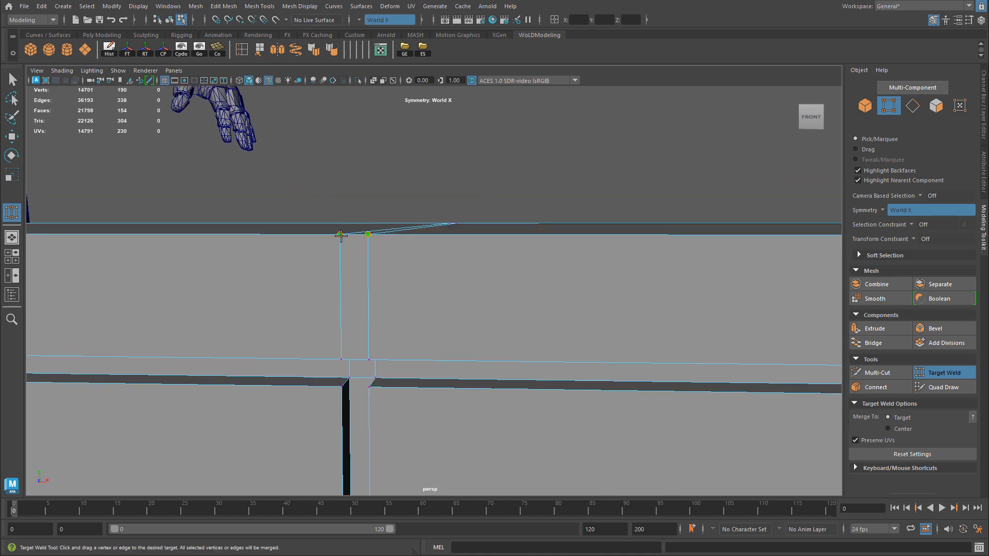
pyautogui.keyDown('alt'); pyautogui.moveTo(354, 247); pyautogui.dragTo(354, 272); pyautogui.keyUp('alt')
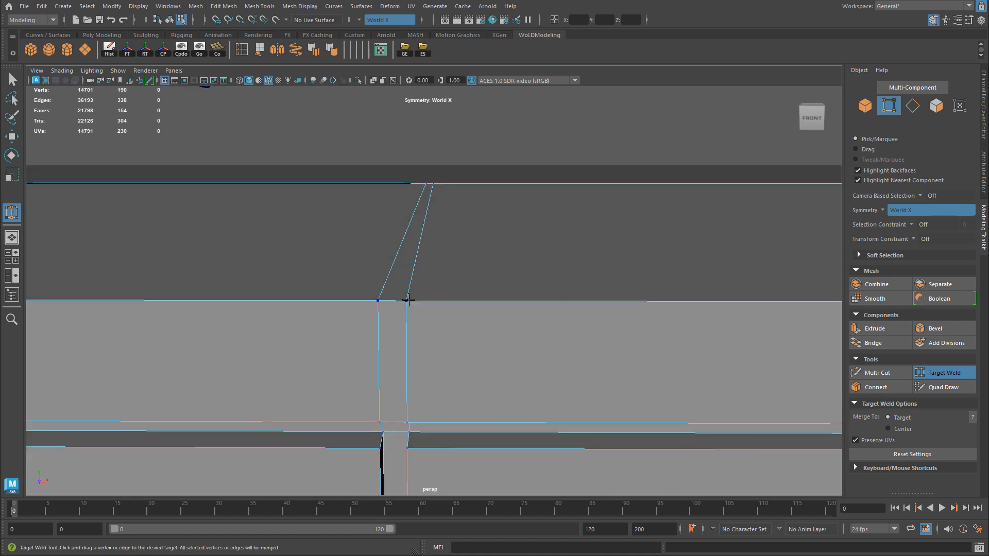
pyautogui.scroll(-3, 410, 288)
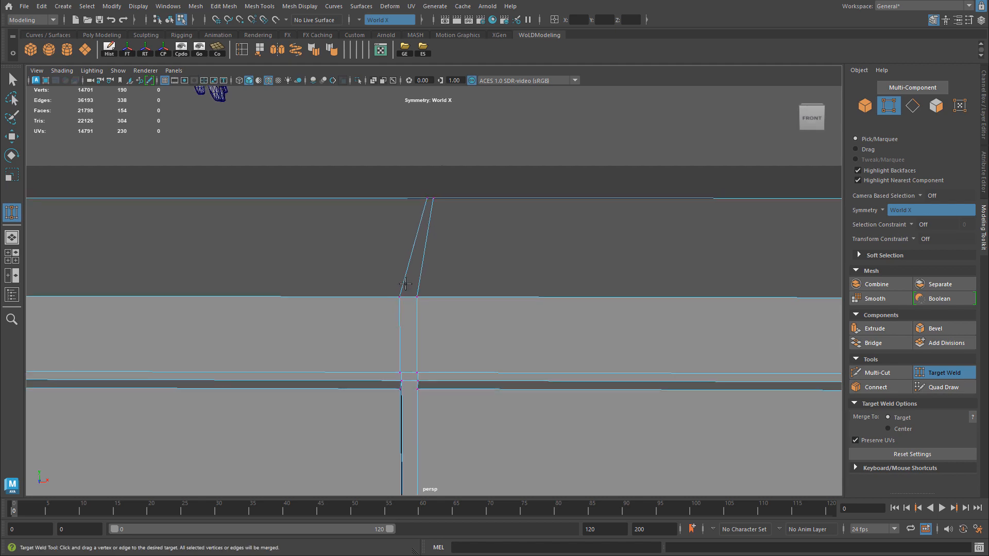
pyautogui.keyDown('alt'); pyautogui.moveTo(550, 329); pyautogui.dragTo(512, 309); pyautogui.keyUp('alt')
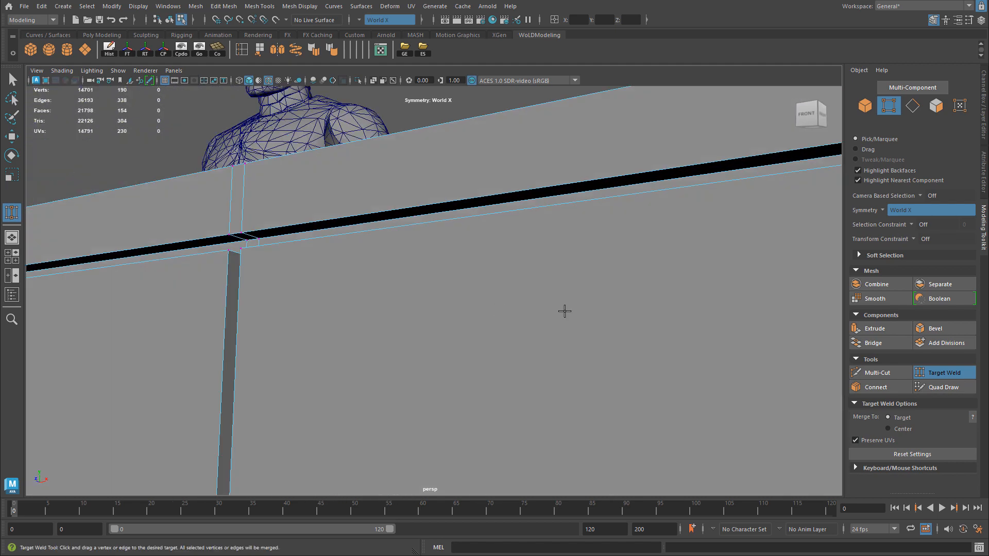
pyautogui.scroll(-4, 647, 304)
pyautogui.keyDown('alt'); pyautogui.moveTo(647, 305); pyautogui.dragTo(354, 276); pyautogui.keyUp('alt')
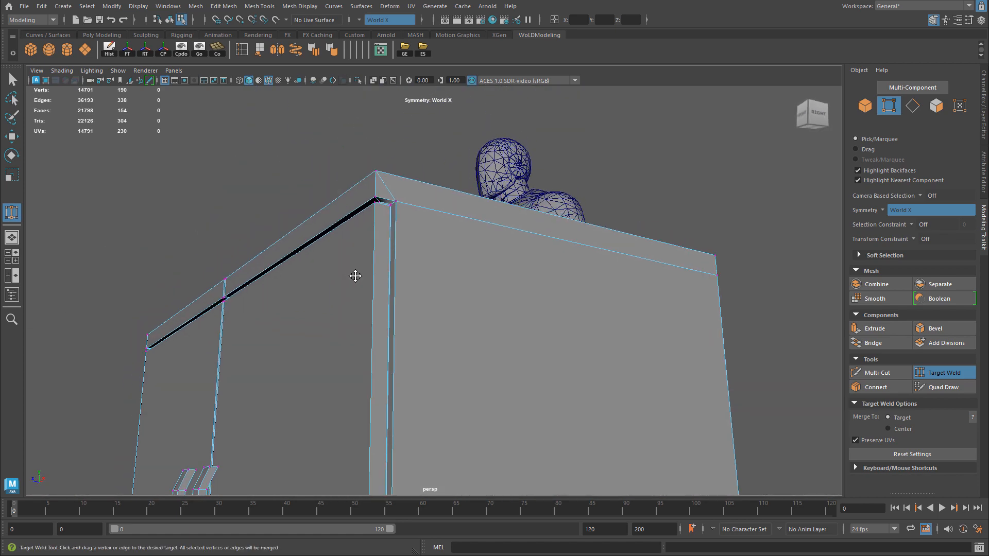
pyautogui.keyDown('alt'); pyautogui.moveTo(390, 262); pyautogui.dragTo(405, 256); pyautogui.keyUp('alt')
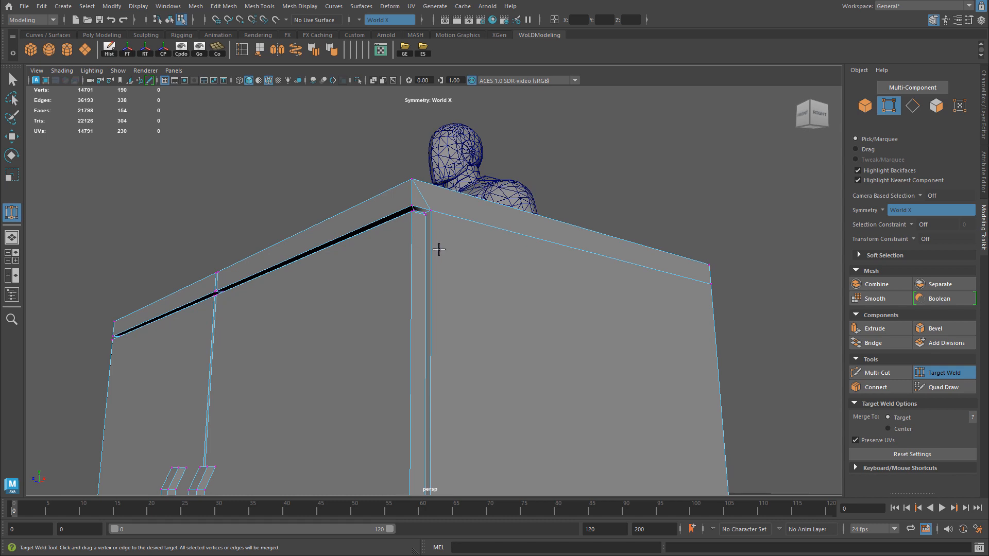
# Step: Weld the doubled side-seam vertices where the door gap meets the cabinet's base near the front corner
pyautogui.keyDown('alt'); pyautogui.moveTo(351, 212); pyautogui.dragTo(470, 261, button='right'); pyautogui.keyUp('alt')
pyautogui.keyDown('alt'); pyautogui.moveTo(468, 412); pyautogui.dragTo(427, 237, button='middle'); pyautogui.keyUp('alt')
pyautogui.keyDown('alt'); pyautogui.moveTo(403, 270); pyautogui.dragTo(412, 238); pyautogui.keyUp('alt')
pyautogui.keyDown('alt'); pyautogui.moveTo(418, 263); pyautogui.dragTo(425, 160, button='middle'); pyautogui.keyUp('alt')
pyautogui.keyDown('alt'); pyautogui.moveTo(381, 280); pyautogui.dragTo(295, 406); pyautogui.keyUp('alt')
pyautogui.keyDown('alt'); pyautogui.moveTo(296, 406); pyautogui.dragTo(370, 261, button='middle'); pyautogui.keyUp('alt')
pyautogui.keyDown('alt'); pyautogui.moveTo(371, 261); pyautogui.dragTo(393, 269, button='right'); pyautogui.keyUp('alt')
pyautogui.keyDown('alt'); pyautogui.moveTo(364, 272); pyautogui.dragTo(396, 206, button='middle'); pyautogui.keyUp('alt')
pyautogui.keyDown('alt'); pyautogui.moveTo(275, 205); pyautogui.dragTo(309, 218, button='right'); pyautogui.keyUp('alt')
pyautogui.keyDown('alt'); pyautogui.moveTo(309, 218); pyautogui.dragTo(329, 232, button='middle'); pyautogui.keyUp('alt')
pyautogui.keyDown('alt'); pyautogui.moveTo(311, 236); pyautogui.dragTo(369, 202, button='right'); pyautogui.keyUp('alt')
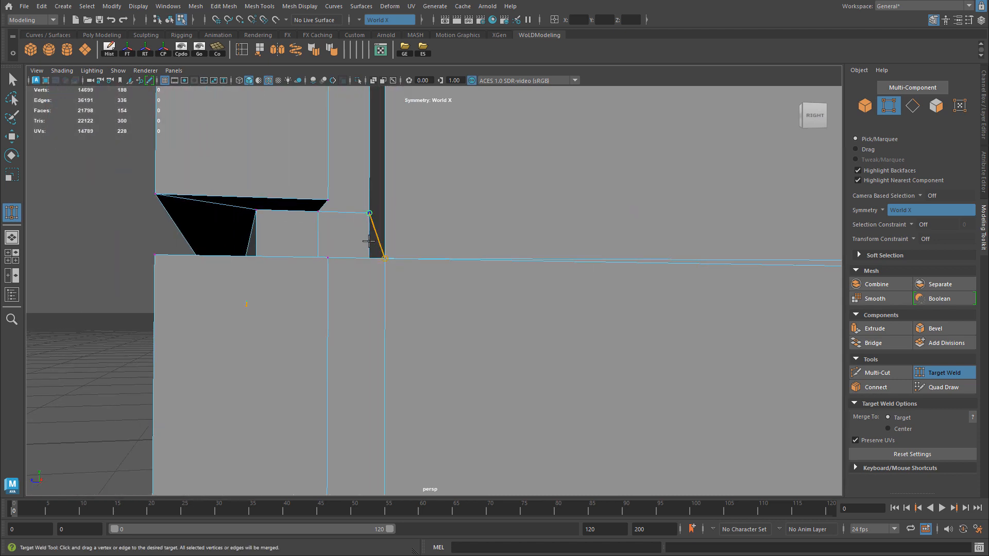
# Step: Weld the leftover vertices around the base's front side corner, below the lower end of the door gap
pyautogui.keyDown('alt'); pyautogui.moveTo(369, 210); pyautogui.dragTo(396, 233); pyautogui.keyUp('alt')
pyautogui.keyDown('alt'); pyautogui.moveTo(396, 233); pyautogui.dragTo(393, 233, button='middle'); pyautogui.keyUp('alt')
pyautogui.moveTo(394, 233)
pyautogui.mouseDown()
pyautogui.moveTo(394, 244)
pyautogui.moveTo(346, 223)
pyautogui.moveTo(274, 237)
pyautogui.moveTo(311, 216)
pyautogui.moveTo(281, 217)
pyautogui.mouseUp()
pyautogui.keyDown('alt'); pyautogui.moveTo(191, 221); pyautogui.dragTo(249, 214, button='middle'); pyautogui.keyUp('alt')
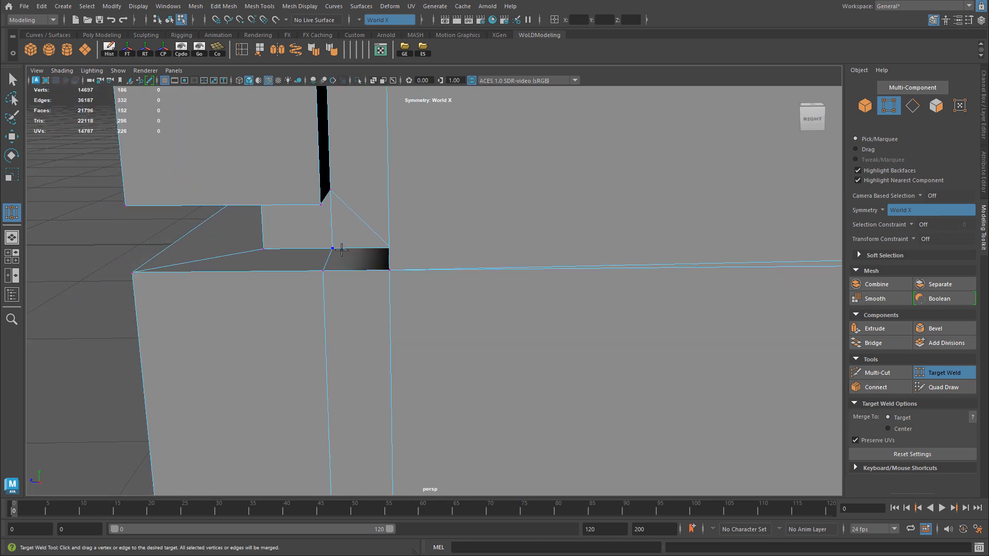
pyautogui.keyDown('alt'); pyautogui.moveTo(341, 249); pyautogui.dragTo(493, 287); pyautogui.keyUp('alt')
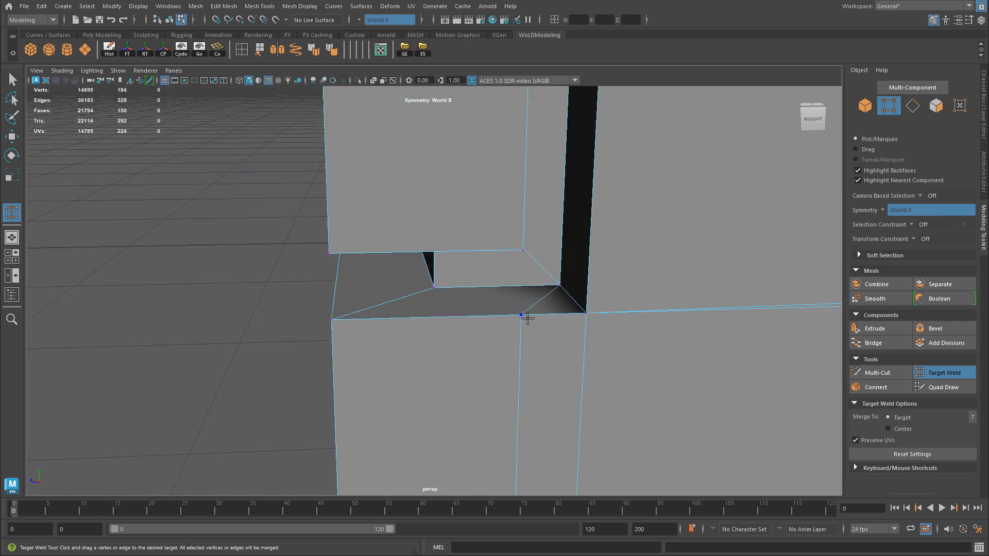
pyautogui.keyDown('alt'); pyautogui.moveTo(649, 382); pyautogui.dragTo(505, 183); pyautogui.keyUp('alt')
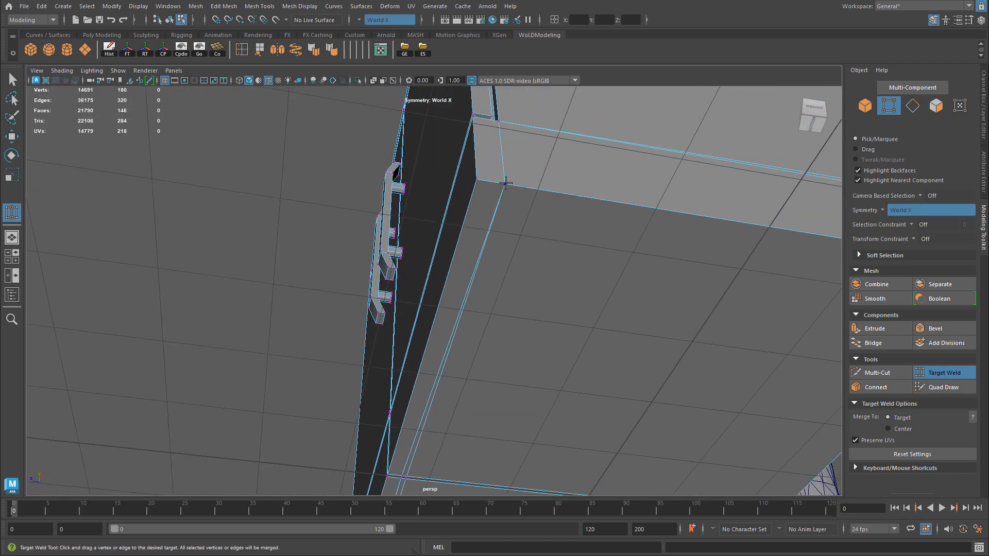
# Step: Weld the doubled side-seam vertices along the base's underside and at the lower rear of the cabinet
pyautogui.keyDown('alt'); pyautogui.moveTo(541, 218); pyautogui.dragTo(525, 250); pyautogui.keyUp('alt')
pyautogui.keyDown('alt'); pyautogui.moveTo(282, 393); pyautogui.dragTo(466, 256, button='middle'); pyautogui.keyUp('alt')
pyautogui.scroll(2, 364, 266)
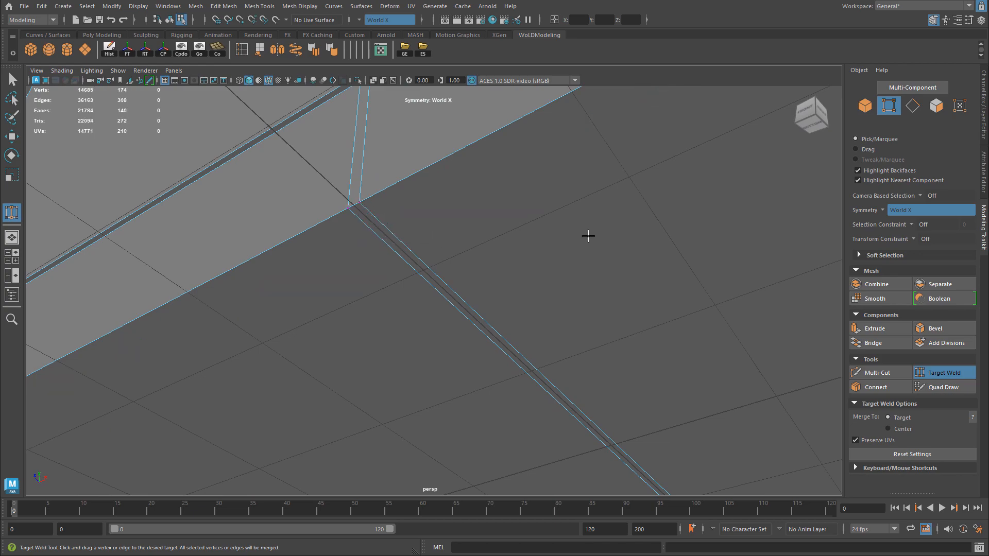
pyautogui.scroll(-4, 577, 236)
pyautogui.keyDown('alt'); pyautogui.moveTo(596, 342); pyautogui.dragTo(331, 298, button='middle'); pyautogui.keyUp('alt')
pyautogui.keyDown('alt'); pyautogui.moveTo(331, 298); pyautogui.dragTo(155, 309); pyautogui.keyUp('alt')
pyautogui.keyDown('alt'); pyautogui.moveTo(206, 330); pyautogui.dragTo(291, 368, button='middle'); pyautogui.keyUp('alt')
pyautogui.keyDown('alt'); pyautogui.moveTo(330, 309); pyautogui.dragTo(585, 306); pyautogui.keyUp('alt')
pyautogui.scroll(-3, 572, 306)
pyautogui.keyDown('alt'); pyautogui.moveTo(420, 303); pyautogui.dragTo(473, 371, button='middle'); pyautogui.keyUp('alt')
pyautogui.keyDown('alt'); pyautogui.moveTo(402, 274); pyautogui.dragTo(504, 271); pyautogui.keyUp('alt')
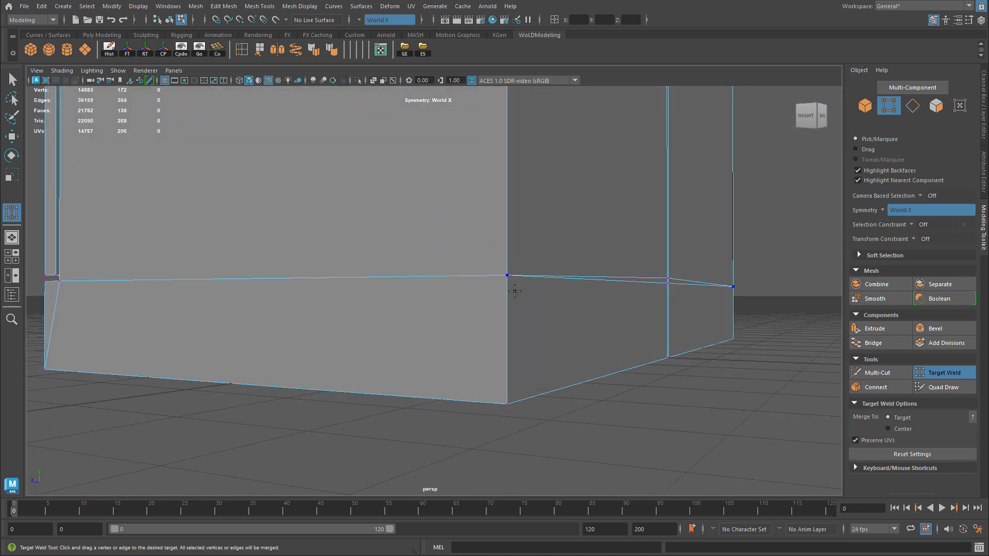
# Step: Leave Target Weld and examine the cabinet's front seams, base corner and underside for remaining doubled vertices
pyautogui.keyDown('alt'); pyautogui.moveTo(371, 192); pyautogui.dragTo(577, 221); pyautogui.keyUp('alt')
pyautogui.press('w')
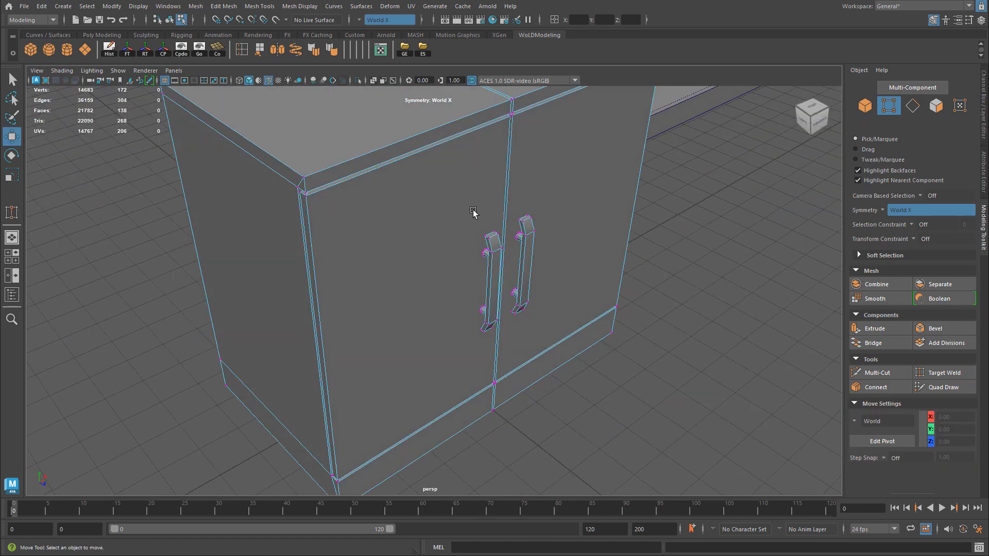
pyautogui.keyDown('alt'); pyautogui.moveTo(362, 208); pyautogui.dragTo(318, 248); pyautogui.keyUp('alt')
pyautogui.keyDown('alt'); pyautogui.moveTo(319, 246); pyautogui.dragTo(474, 243, button='middle'); pyautogui.keyUp('alt')
pyautogui.keyDown('alt'); pyautogui.moveTo(474, 242); pyautogui.dragTo(647, 261, button='right'); pyautogui.keyUp('alt')
pyautogui.keyDown('alt'); pyautogui.moveTo(646, 261); pyautogui.dragTo(611, 276, button='middle'); pyautogui.keyUp('alt')
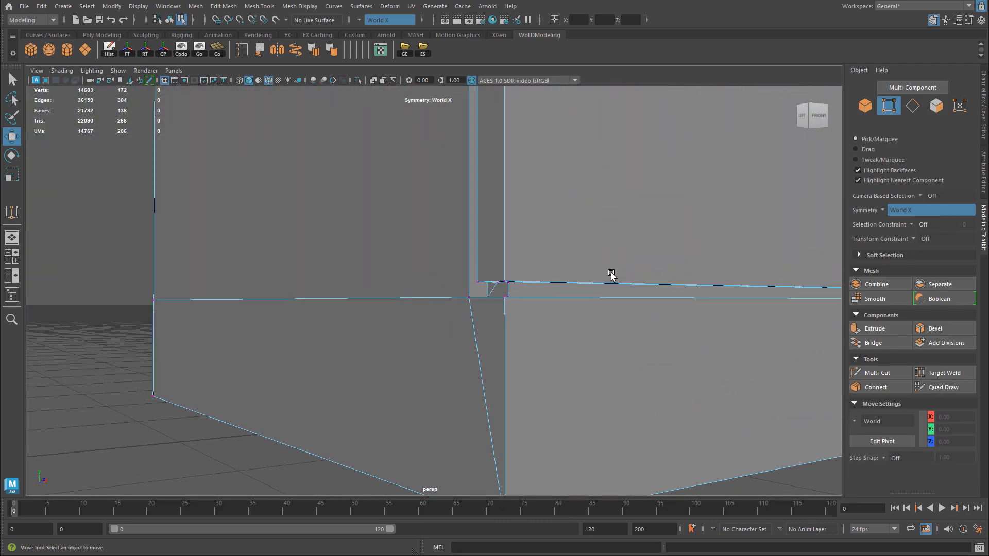
pyautogui.keyDown('alt'); pyautogui.moveTo(612, 276); pyautogui.dragTo(510, 271, button='right'); pyautogui.keyUp('alt')
pyautogui.keyDown('alt'); pyautogui.moveTo(510, 271); pyautogui.dragTo(657, 245); pyautogui.keyUp('alt')
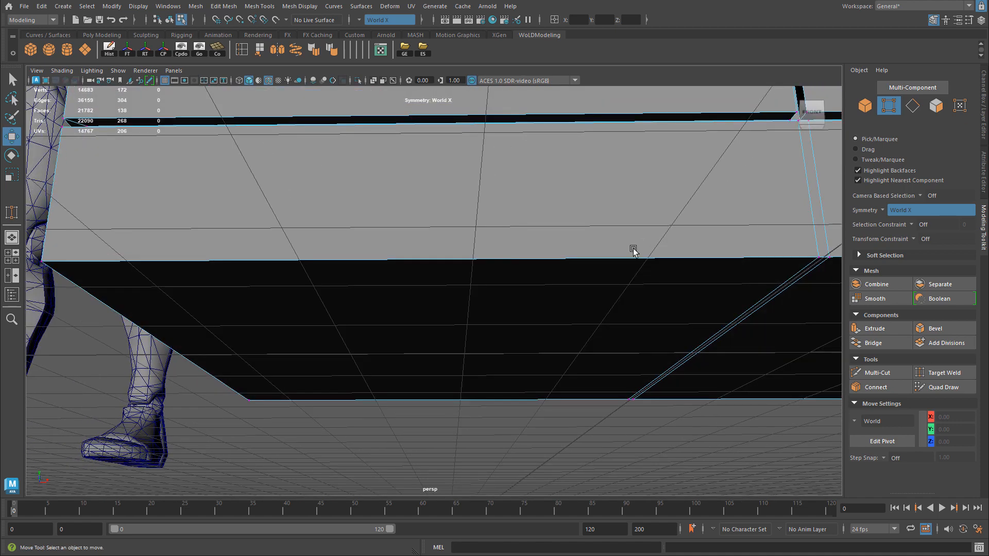
pyautogui.keyDown('alt'); pyautogui.moveTo(658, 245); pyautogui.dragTo(453, 273, button='middle'); pyautogui.keyUp('alt')
# Step: Turn symmetry off and use Target Weld on the centre-seam vertices in the front groove above the base
pyautogui.click(884, 211)
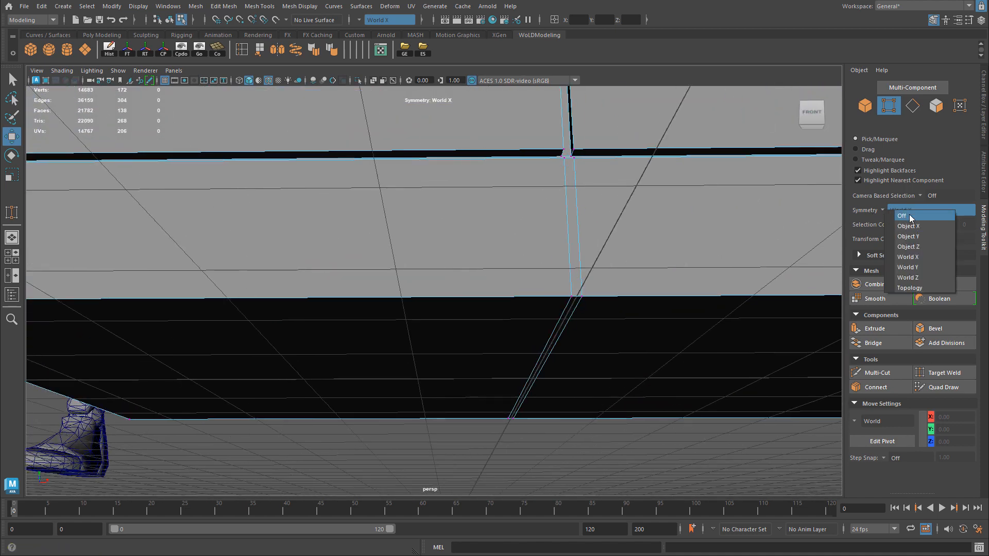
pyautogui.click(898, 210)
pyautogui.keyDown('alt'); pyautogui.moveTo(645, 250); pyautogui.dragTo(565, 298, button='right'); pyautogui.keyUp('alt')
pyautogui.keyDown('alt'); pyautogui.moveTo(565, 298); pyautogui.dragTo(518, 258); pyautogui.keyUp('alt')
pyautogui.keyDown('alt'); pyautogui.moveTo(519, 258); pyautogui.dragTo(520, 233, button='middle'); pyautogui.keyUp('alt')
pyautogui.keyDown('alt'); pyautogui.moveTo(432, 233); pyautogui.dragTo(500, 261, button='right'); pyautogui.keyUp('alt')
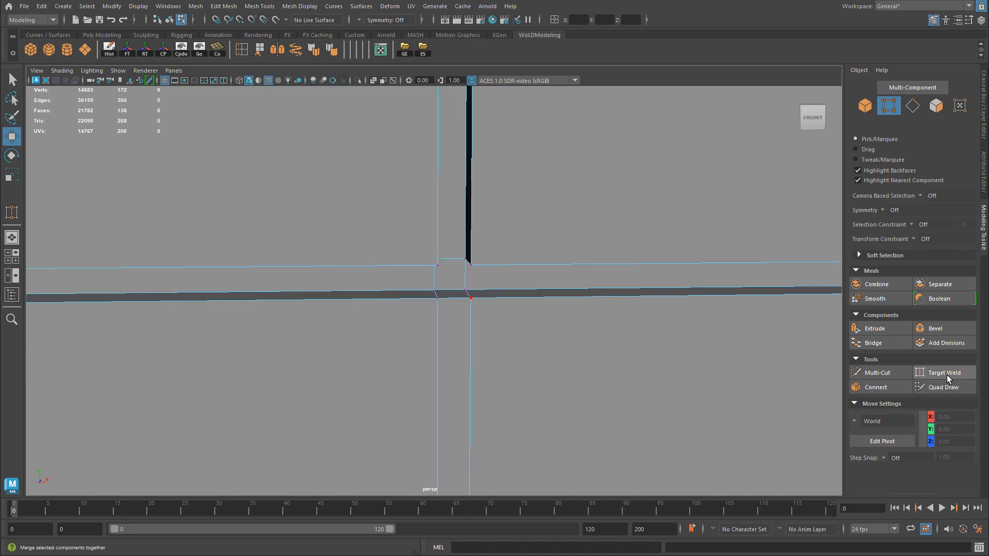
pyautogui.click(946, 373)
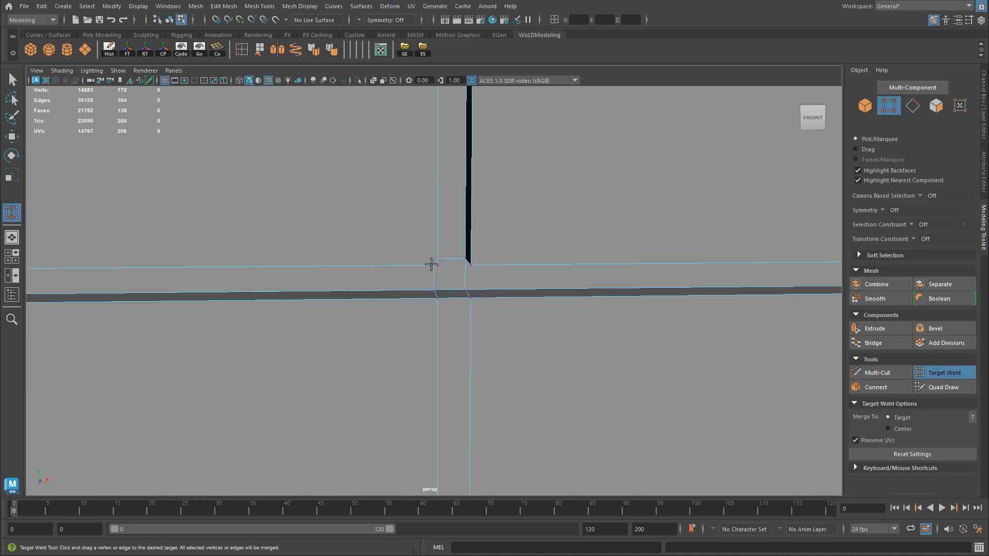
pyautogui.keyDown('alt'); pyautogui.moveTo(431, 264); pyautogui.dragTo(421, 292, button='right'); pyautogui.keyUp('alt')
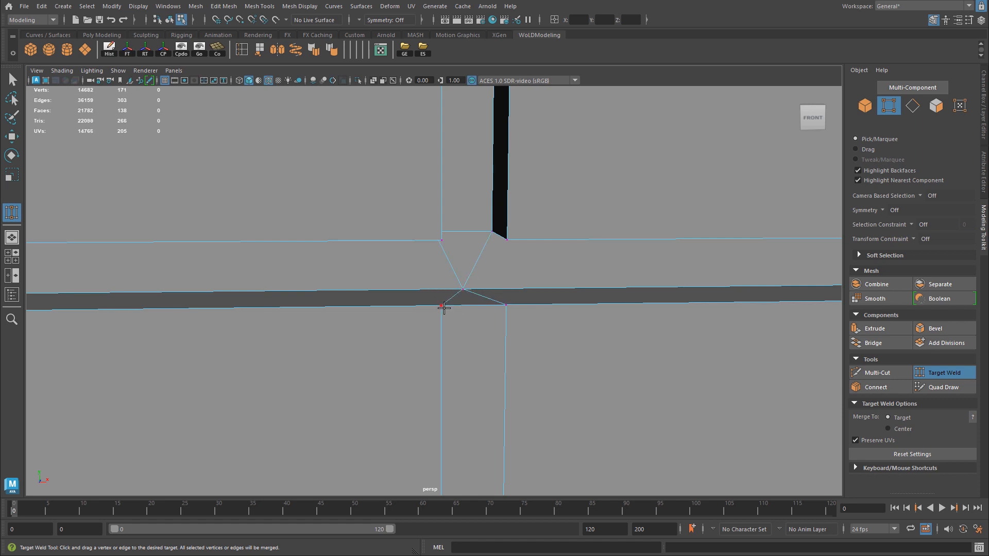
pyautogui.keyDown('alt'); pyautogui.moveTo(581, 299); pyautogui.dragTo(508, 304, button='right'); pyautogui.keyUp('alt')
# Step: Weld the doubled centre-seam vertices along the base's front bottom edge, its underside and the lower back
pyautogui.keyDown('alt'); pyautogui.moveTo(479, 303); pyautogui.dragTo(485, 187, button='middle'); pyautogui.keyUp('alt')
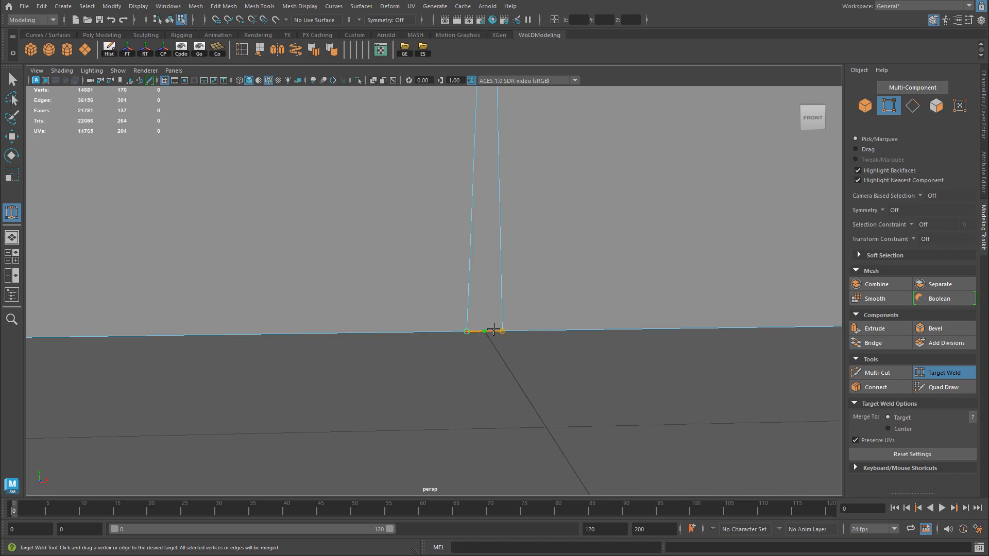
pyautogui.keyDown('alt'); pyautogui.moveTo(632, 291); pyautogui.dragTo(433, 358); pyautogui.keyUp('alt')
pyautogui.moveTo(435, 433); pyautogui.dragTo(419, 433)
pyautogui.keyDown('alt'); pyautogui.moveTo(419, 433); pyautogui.dragTo(417, 264); pyautogui.keyUp('alt')
pyautogui.keyDown('alt'); pyautogui.moveTo(418, 264); pyautogui.dragTo(469, 258); pyautogui.keyUp('alt')
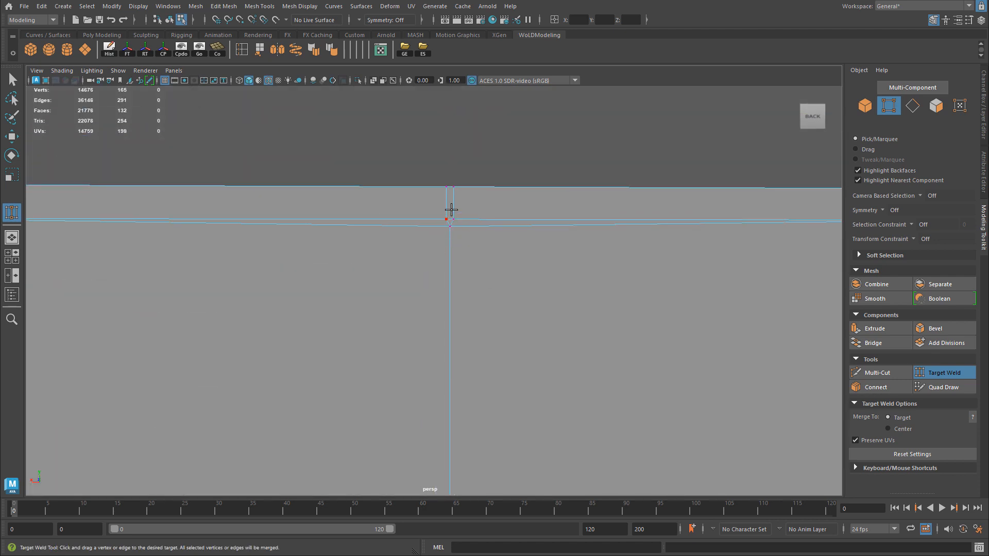
# Step: Undo the last weld and merge the doubled centre-seam vertices at the rear of the lid
pyautogui.hotkey('ctrl', 'z')
pyautogui.keyDown('alt'); pyautogui.moveTo(570, 228); pyautogui.dragTo(439, 235, button='right'); pyautogui.keyUp('alt')
pyautogui.moveTo(438, 234)
pyautogui.keyDown('alt'); pyautogui.mouseDown()
pyautogui.moveTo(437, 294)
pyautogui.moveTo(432, 239)
pyautogui.mouseUp(); pyautogui.keyUp('alt')
pyautogui.keyDown('alt'); pyautogui.moveTo(432, 240); pyautogui.dragTo(477, 244, button='right'); pyautogui.keyUp('alt')
pyautogui.keyDown('alt'); pyautogui.moveTo(477, 245); pyautogui.dragTo(478, 161, button='middle'); pyautogui.keyUp('alt')
pyautogui.keyDown('alt'); pyautogui.moveTo(478, 161); pyautogui.dragTo(615, 358); pyautogui.keyUp('alt')
pyautogui.keyDown('alt'); pyautogui.moveTo(561, 361); pyautogui.dragTo(563, 284, button='middle'); pyautogui.keyUp('alt')
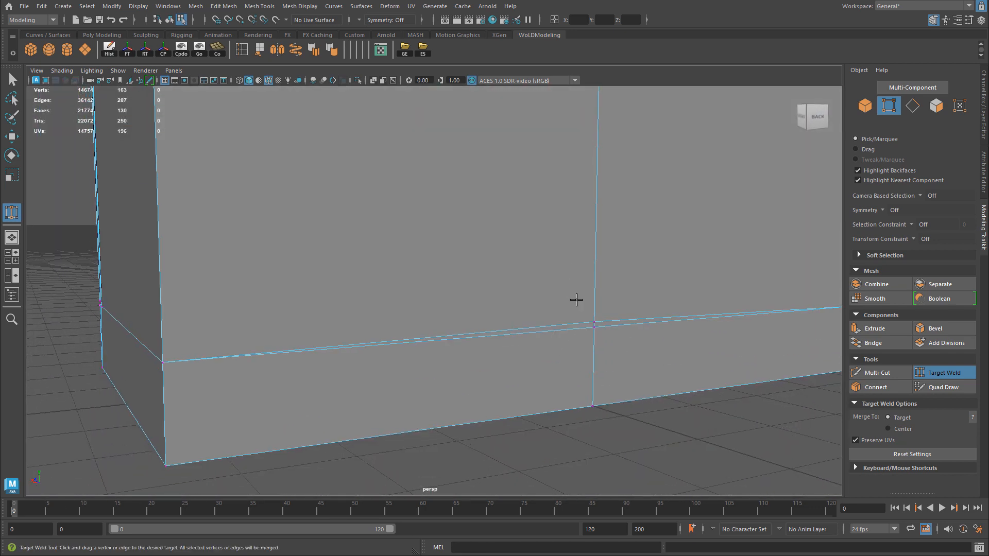
# Step: Weld the doubled centre-seam vertices on the lid's top surface and front upper edge
pyautogui.keyDown('alt'); pyautogui.moveTo(625, 335); pyautogui.dragTo(695, 393); pyautogui.keyUp('alt')
pyautogui.keyDown('alt'); pyautogui.moveTo(368, 219); pyautogui.dragTo(389, 311, button='middle'); pyautogui.keyUp('alt')
pyautogui.keyDown('alt'); pyautogui.moveTo(388, 311); pyautogui.dragTo(477, 287, button='right'); pyautogui.keyUp('alt')
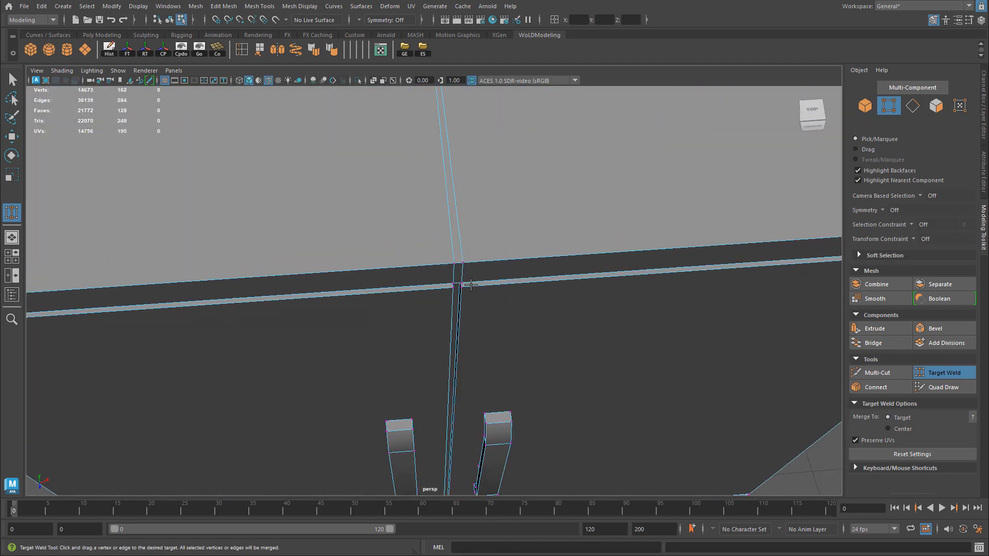
pyautogui.keyDown('alt'); pyautogui.moveTo(443, 278); pyautogui.dragTo(438, 113, button='middle'); pyautogui.keyUp('alt')
pyautogui.keyDown('alt'); pyautogui.moveTo(442, 278); pyautogui.dragTo(442, 199); pyautogui.keyUp('alt')
pyautogui.keyDown('alt'); pyautogui.moveTo(441, 199); pyautogui.dragTo(377, 362, button='middle'); pyautogui.keyUp('alt')
pyautogui.keyDown('alt'); pyautogui.moveTo(377, 362); pyautogui.dragTo(425, 217); pyautogui.keyUp('alt')
pyautogui.keyDown('alt'); pyautogui.moveTo(424, 309); pyautogui.dragTo(377, 330, button='middle'); pyautogui.keyUp('alt')
pyautogui.keyDown('alt'); pyautogui.moveTo(295, 335); pyautogui.dragTo(437, 269, button='right'); pyautogui.keyUp('alt')
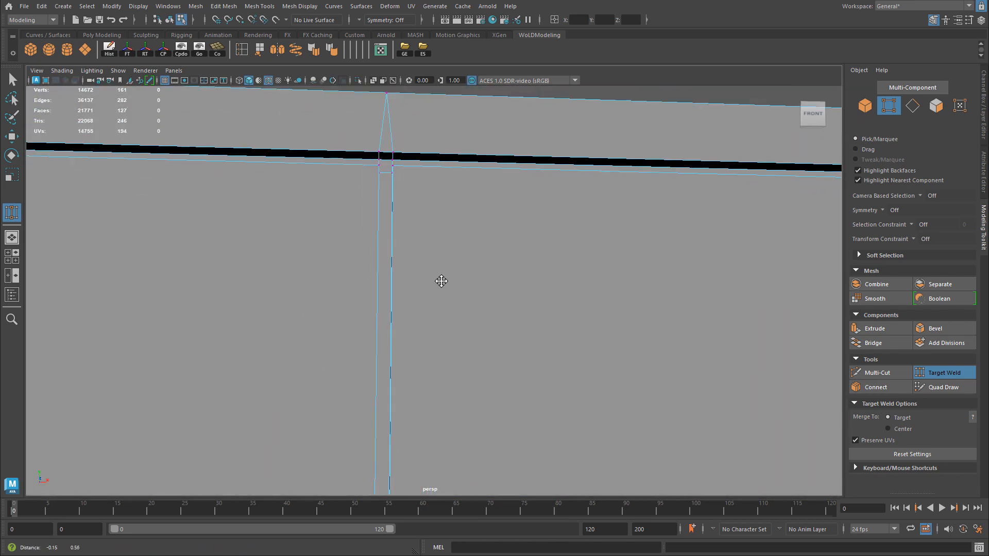
# Step: Weld the centre-seam vertices at the lid's front lower edge and in the groove above the doors
pyautogui.keyDown('alt'); pyautogui.moveTo(437, 269); pyautogui.dragTo(460, 351, button='middle'); pyautogui.keyUp('alt')
pyautogui.moveTo(407, 218); pyautogui.dragTo(407, 219)
pyautogui.keyDown('alt'); pyautogui.moveTo(361, 222); pyautogui.dragTo(455, 228, button='right'); pyautogui.keyUp('alt')
pyautogui.keyDown('alt'); pyautogui.moveTo(399, 213); pyautogui.dragTo(439, 260, button='middle'); pyautogui.keyUp('alt')
pyautogui.keyDown('alt'); pyautogui.moveTo(439, 260); pyautogui.dragTo(462, 257, button='right'); pyautogui.keyUp('alt')
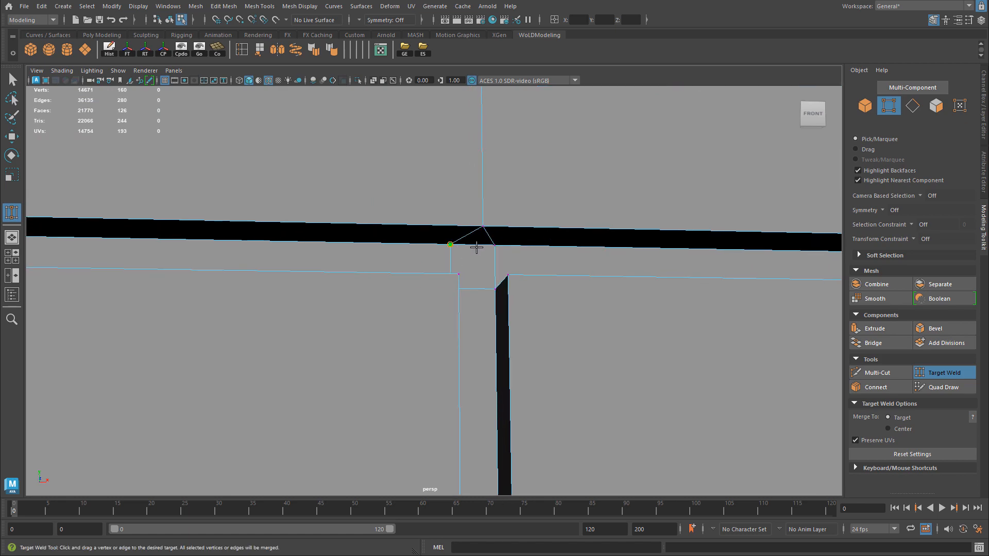
pyautogui.keyDown('alt'); pyautogui.moveTo(579, 262); pyautogui.dragTo(466, 279, button='right'); pyautogui.keyUp('alt')
# Step: Leave Target Weld, return to object selection and select the cabinet, focusing on the posts behind its door handles
pyautogui.press('w')
pyautogui.moveTo(473, 268); pyautogui.dragTo(443, 310, button='right')
pyautogui.click(567, 185)
pyautogui.keyDown('alt'); pyautogui.moveTo(441, 309); pyautogui.dragTo(493, 334); pyautogui.keyUp('alt')
pyautogui.click(459, 291)
pyautogui.click(460, 253)
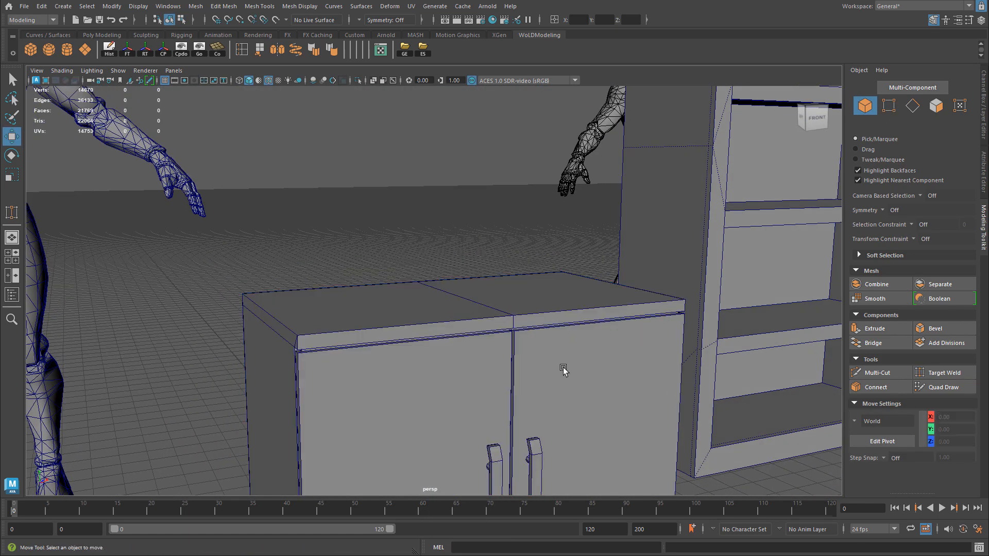
pyautogui.keyDown('alt'); pyautogui.moveTo(563, 371); pyautogui.dragTo(557, 244, button='middle'); pyautogui.keyUp('alt')
pyautogui.click(574, 263)
pyautogui.keyDown('alt'); pyautogui.moveTo(623, 309); pyautogui.dragTo(533, 246); pyautogui.keyUp('alt')
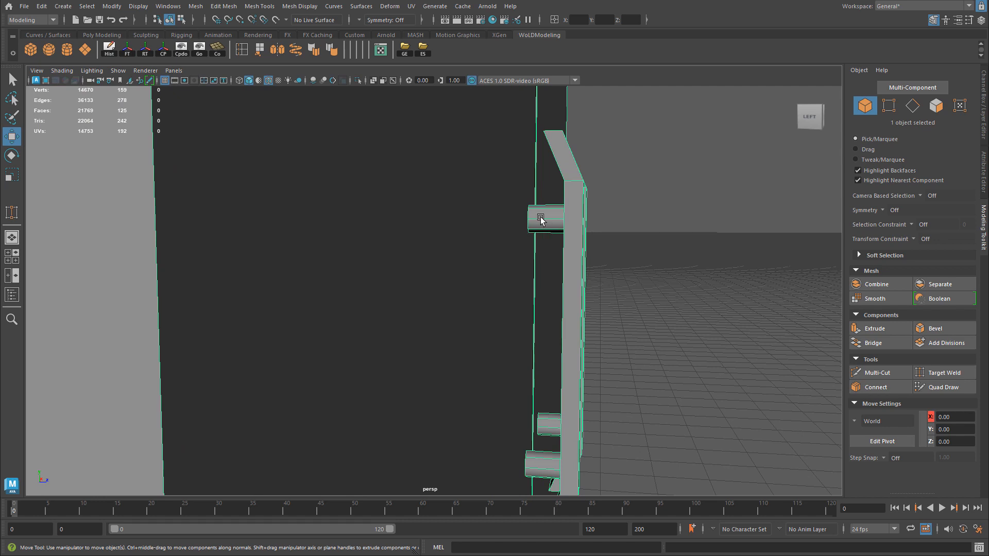
# Step: In the side view, move the upper handle posts' door-side vertices slightly into the doors, to about Z 24.92
pyautogui.moveTo(537, 220); pyautogui.dragTo(493, 217, button='right')
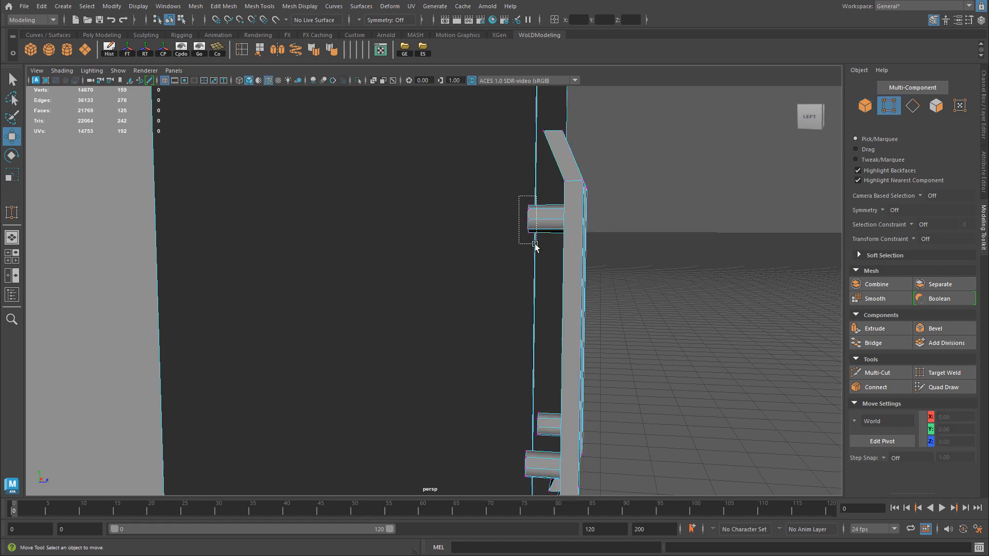
pyautogui.press('space')
pyautogui.press('space')
pyautogui.scroll(6, 393, 245)
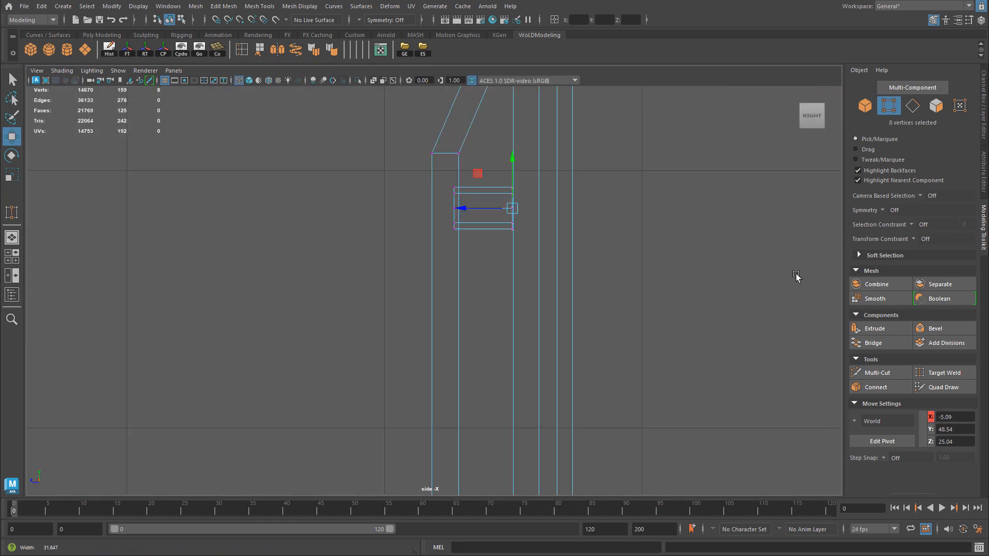
pyautogui.scroll(5, 472, 260)
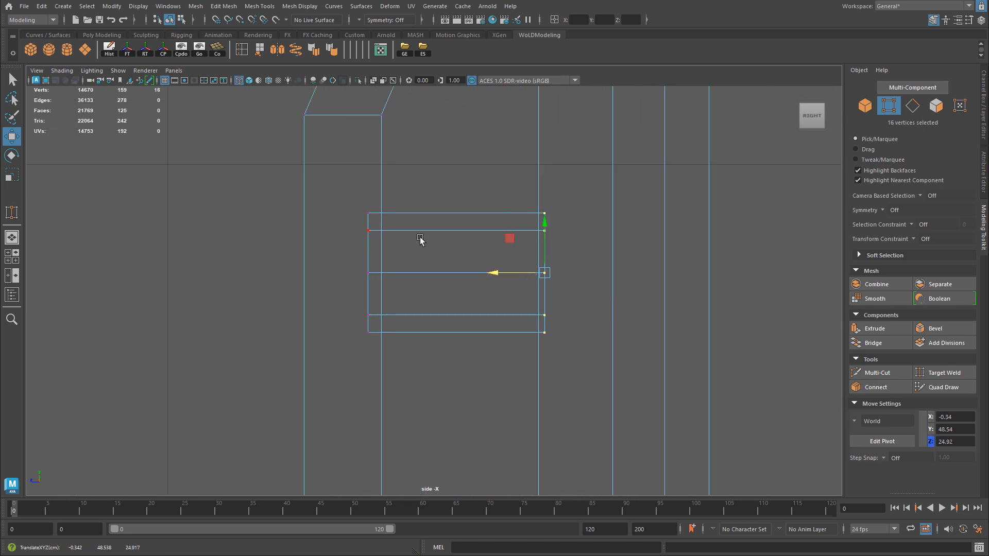
# Step: Move the lower handle posts' grip-side vertices slightly into the handles, to about Z 27.3, and return to the perspective view
pyautogui.keyDown('alt'); pyautogui.moveTo(447, 303); pyautogui.dragTo(309, 289, button='right'); pyautogui.keyUp('alt')
pyautogui.keyDown('alt'); pyautogui.moveTo(499, 463); pyautogui.dragTo(490, 185, button='middle'); pyautogui.keyUp('alt')
pyautogui.keyDown('alt'); pyautogui.moveTo(561, 227); pyautogui.dragTo(746, 278, button='right'); pyautogui.keyUp('alt')
pyautogui.moveTo(437, 190); pyautogui.dragTo(447, 211)
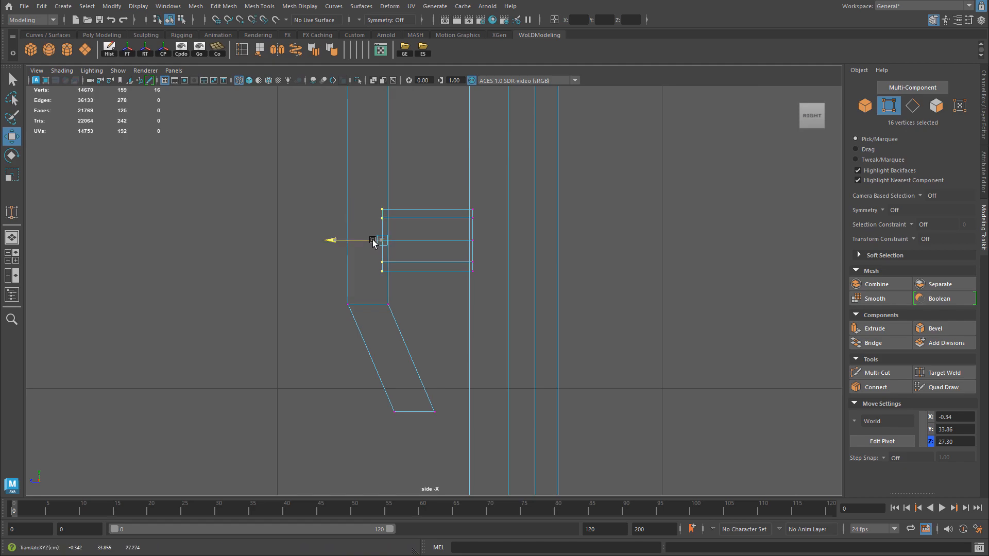
pyautogui.press('space')
pyautogui.moveTo(607, 201); pyautogui.dragTo(608, 173)
pyautogui.keyDown('alt'); pyautogui.moveTo(644, 237); pyautogui.dragTo(561, 240, button='right'); pyautogui.keyUp('alt')
pyautogui.keyDown('alt'); pyautogui.moveTo(562, 240); pyautogui.dragTo(453, 232); pyautogui.keyUp('alt')
# Step: Return to object mode, select the whole cabinet and export it as FBX, overwriting cabinet.fbx in the Tests folder
pyautogui.press('F8')
pyautogui.keyDown('alt'); pyautogui.moveTo(721, 344); pyautogui.dragTo(518, 336, button='right'); pyautogui.keyUp('alt')
pyautogui.keyDown('alt'); pyautogui.moveTo(519, 335); pyautogui.dragTo(567, 332); pyautogui.keyUp('alt')
pyautogui.click(706, 366)
pyautogui.keyDown('alt'); pyautogui.moveTo(793, 360); pyautogui.dragTo(463, 329, button='right'); pyautogui.keyUp('alt')
pyautogui.keyDown('alt'); pyautogui.moveTo(462, 329); pyautogui.dragTo(426, 294); pyautogui.keyUp('alt')
pyautogui.click(404, 308)
pyautogui.click(423, 48)
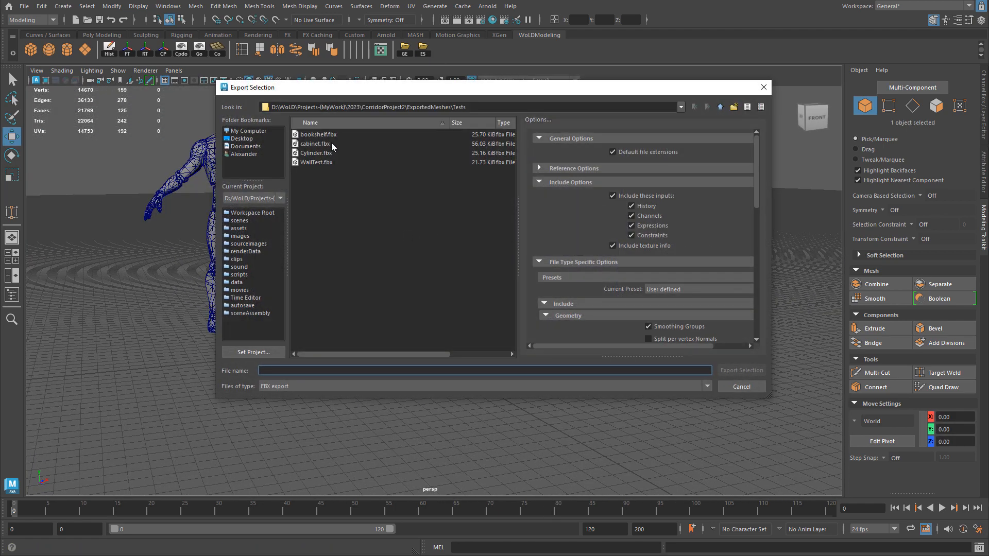
pyautogui.click(471, 257)
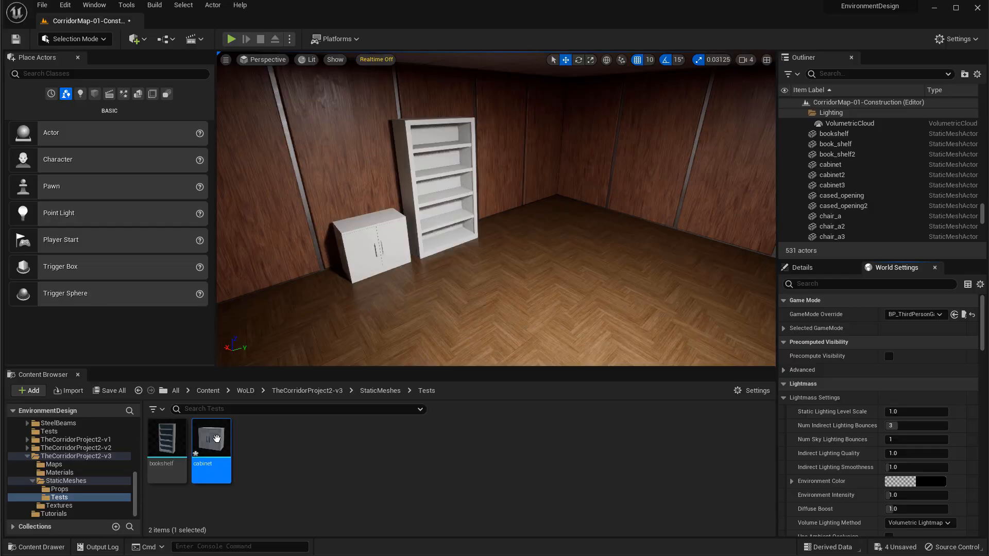
# Step: Reimport the cabinet static mesh in Unreal Engine and check the updated model beside the bookshelf
pyautogui.rightClick(216, 438)
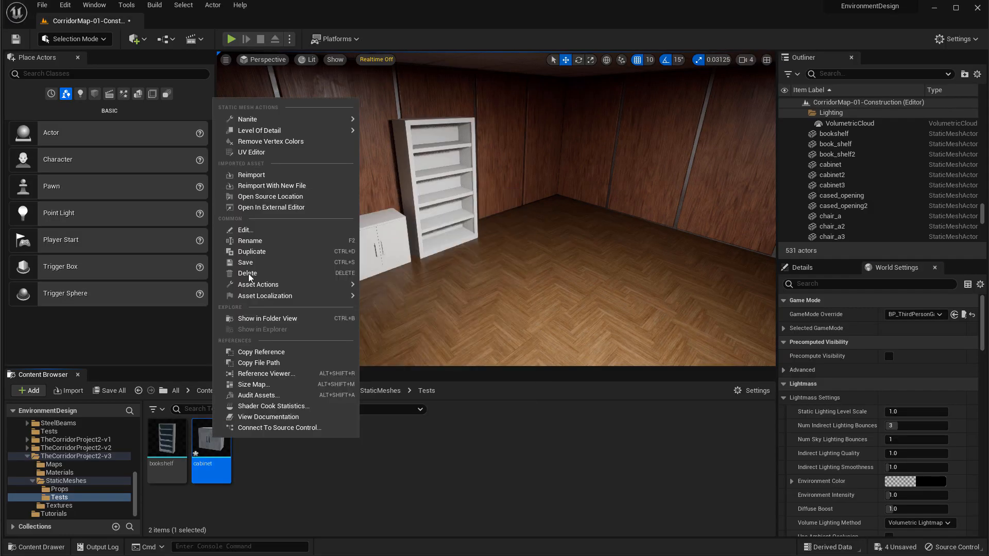
pyautogui.click(252, 175)
pyautogui.moveTo(482, 235); pyautogui.dragTo(443, 265, button='right')
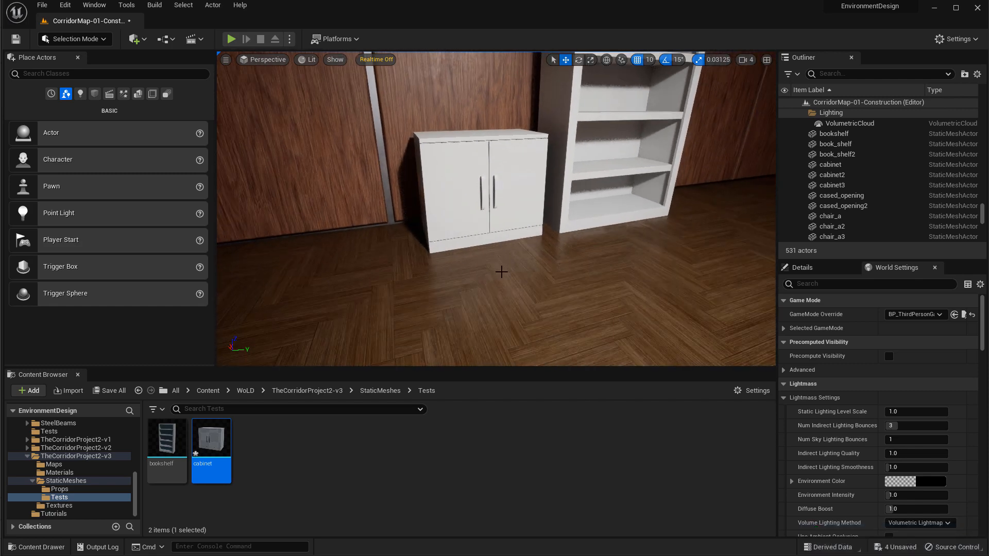
pyautogui.press('Escape')
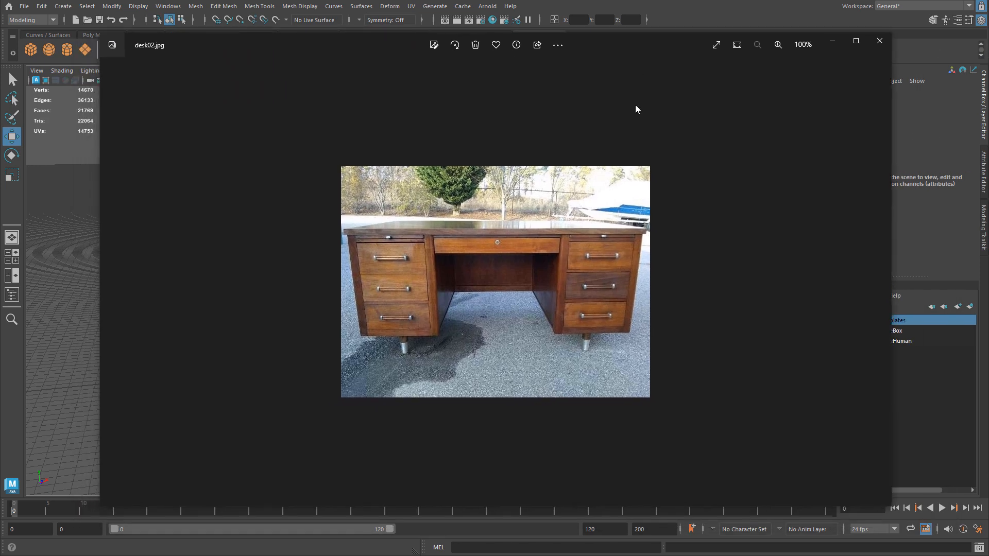
# Step: Examine the reference photos desk01.jpg and desk02.jpg for the desk's drawer layout, handles, legs and proportions
pyautogui.scroll(3, 529, 292)
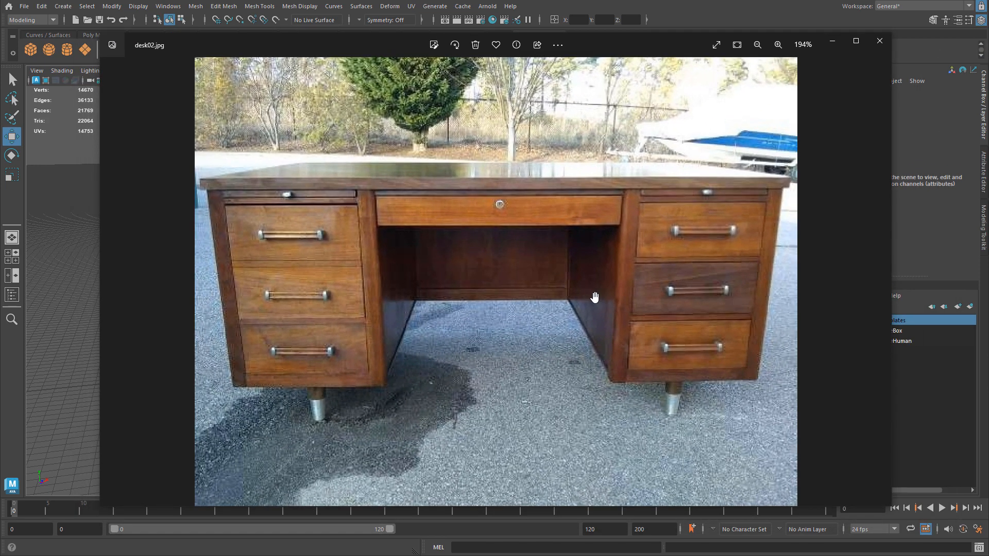
pyautogui.scroll(-3, 593, 293)
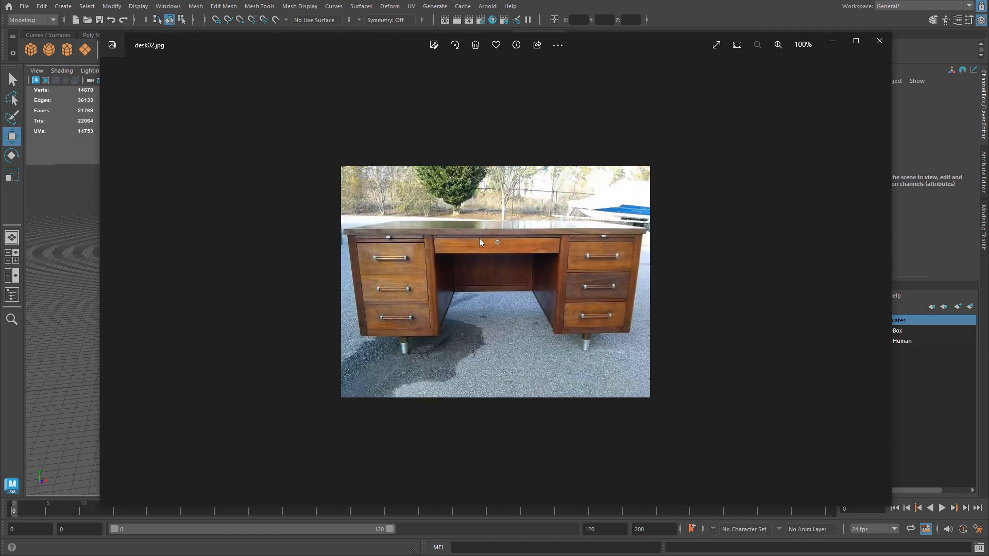
pyautogui.press('Left')
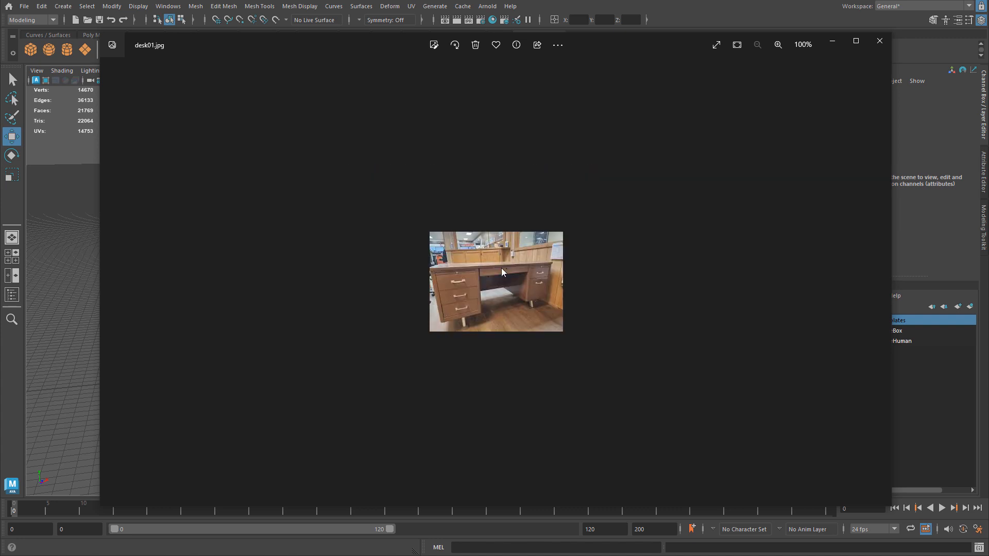
pyautogui.scroll(5, 500, 267)
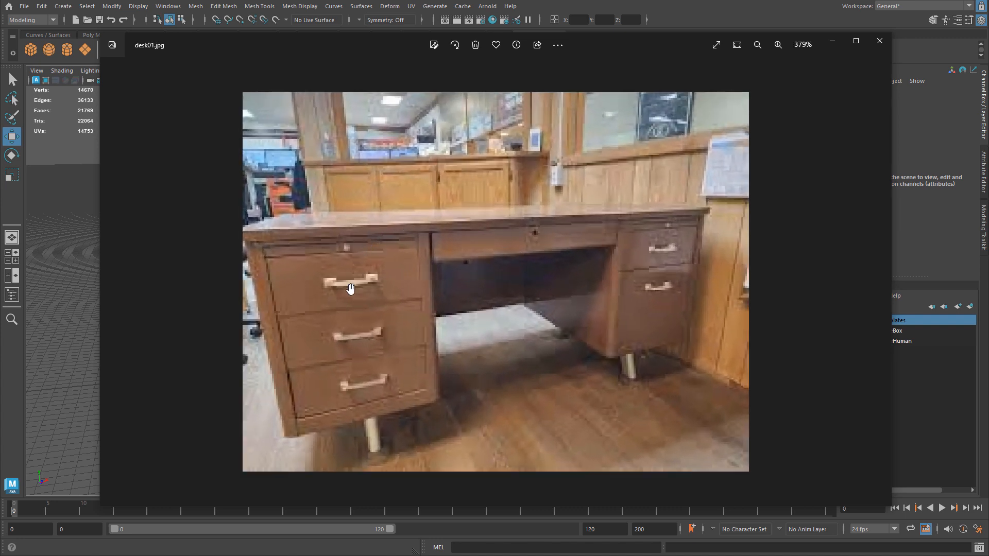
pyautogui.scroll(-1, 606, 282)
pyautogui.scroll(-5, 606, 281)
pyautogui.press('Right')
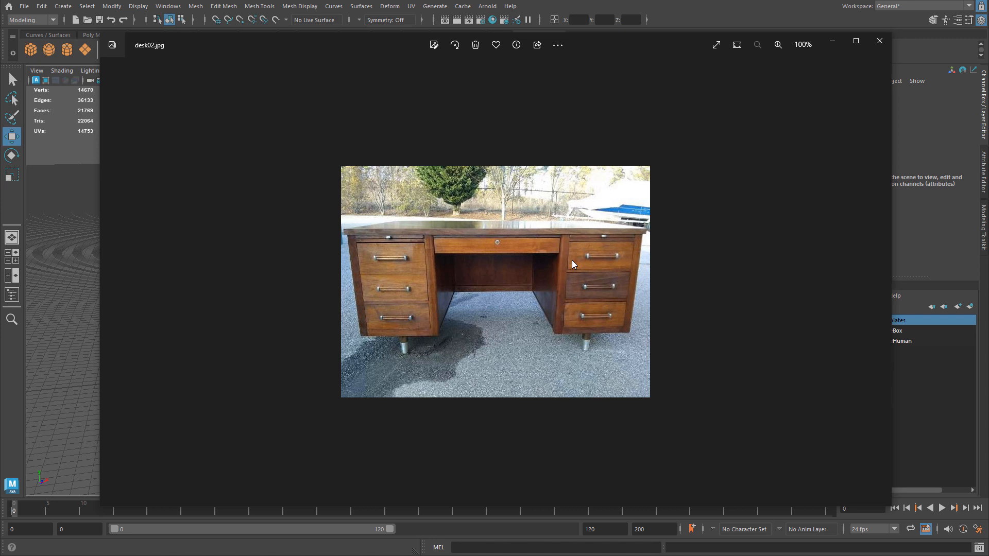
pyautogui.press('Left')
pyautogui.scroll(4, 578, 274)
pyautogui.scroll(1, 579, 274)
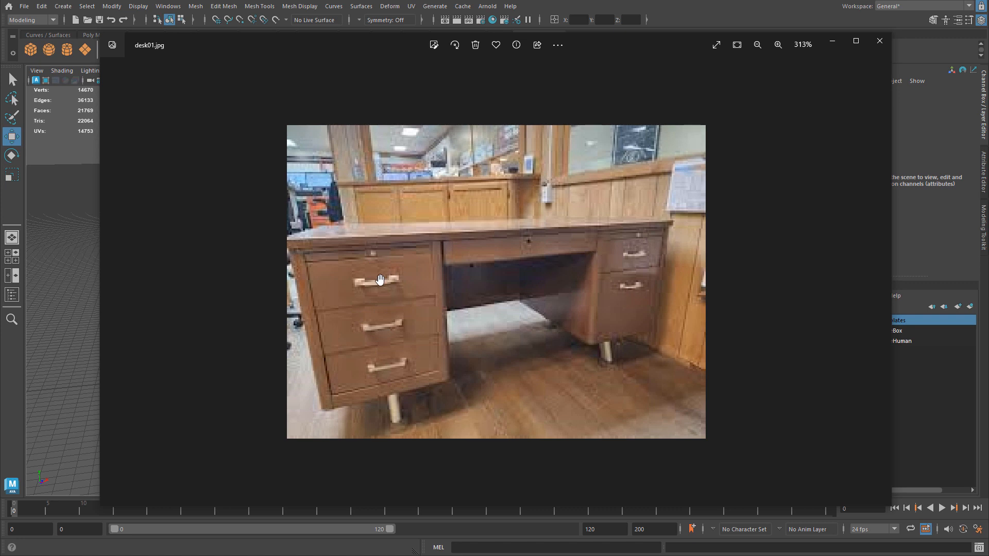
# Step: Compare the drawers, handles and legs in desk01.jpg and desk02.jpg, and return to the modeling scene
pyautogui.scroll(1, 361, 278)
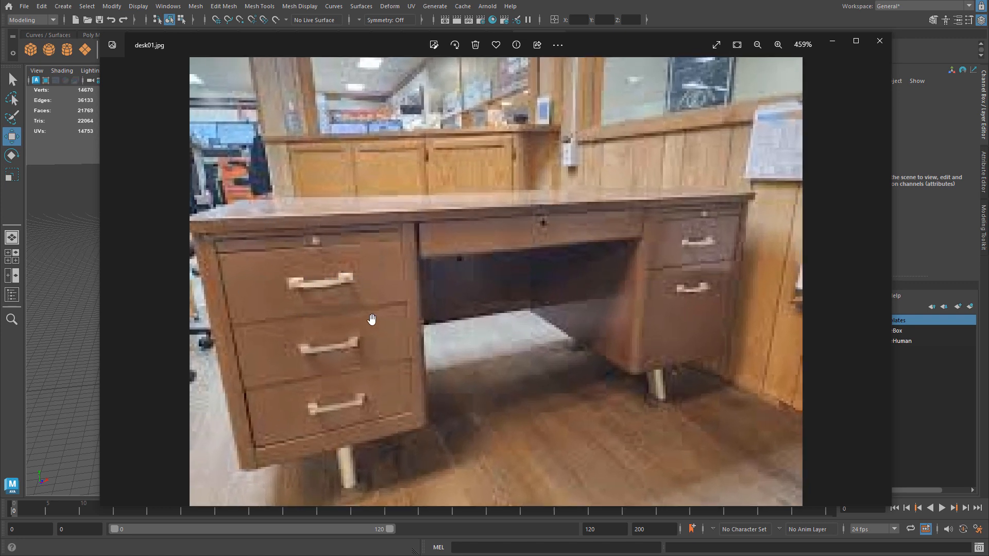
pyautogui.press('Right')
pyautogui.scroll(3, 533, 301)
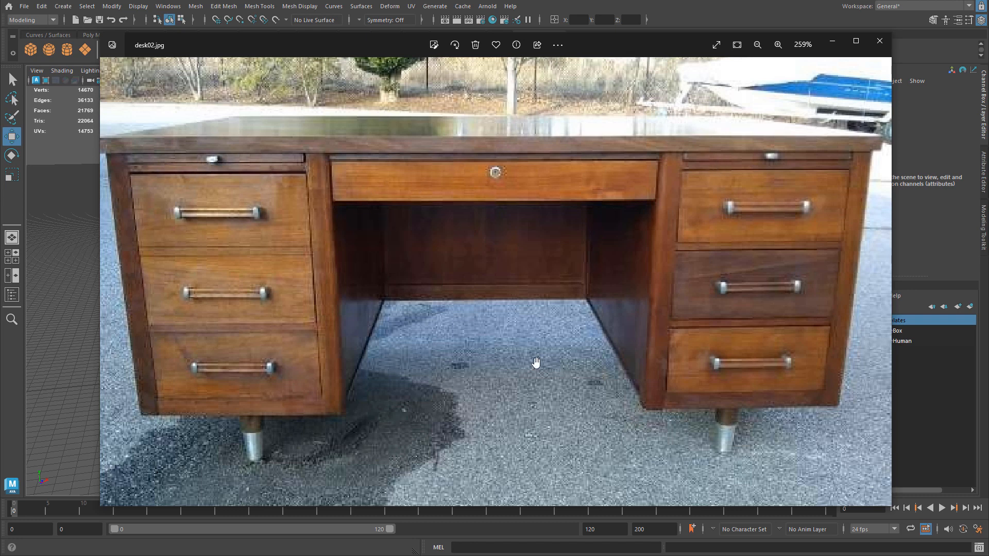
pyautogui.hotkey('alt', 'Tab')
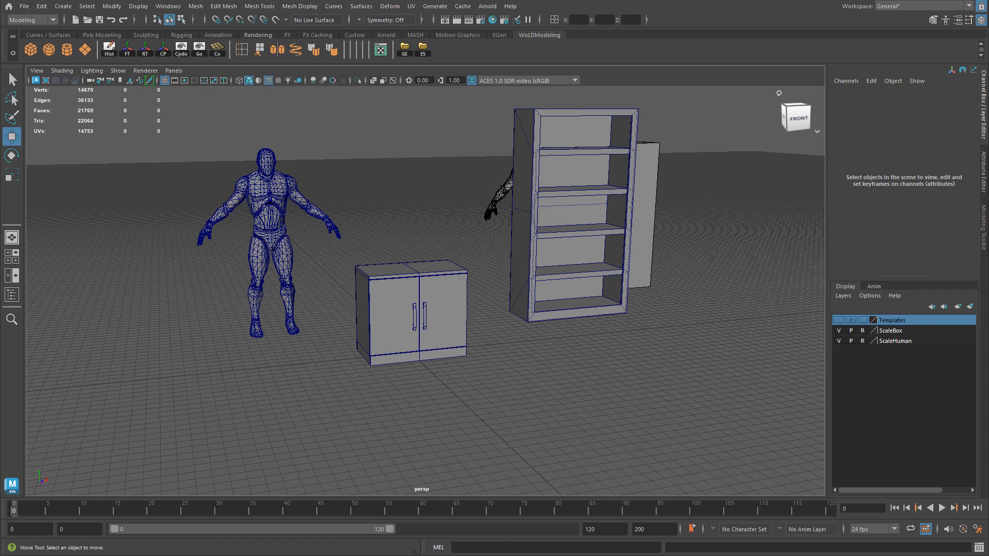
# Step: Move the cabinet and bookshelf aside along X with grid snapping to clear the scene's centre for the desk
pyautogui.click(421, 292)
pyautogui.keyDown('alt'); pyautogui.moveTo(438, 322); pyautogui.dragTo(656, 264); pyautogui.keyUp('alt')
pyautogui.click(623, 246)
pyautogui.keyDown('alt'); pyautogui.moveTo(575, 246); pyautogui.dragTo(570, 227); pyautogui.keyUp('alt')
pyautogui.click(555, 267)
pyautogui.press('x')
pyautogui.moveTo(514, 305); pyautogui.dragTo(535, 304)
pyautogui.keyDown('alt'); pyautogui.moveTo(325, 291); pyautogui.dragTo(383, 309); pyautogui.keyUp('alt')
pyautogui.moveTo(566, 304); pyautogui.dragTo(698, 296)
pyautogui.click(668, 283)
pyautogui.keyDown('alt'); pyautogui.moveTo(515, 309); pyautogui.dragTo(465, 351); pyautogui.keyUp('alt')
pyautogui.scroll(3, 576, 273)
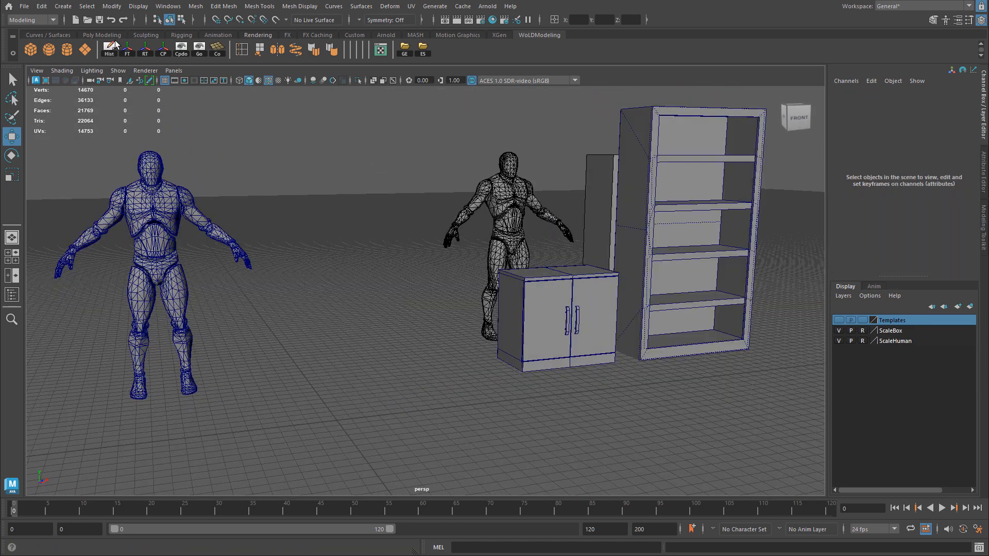
# Step: Create a polygon cube for the desk with height baseline -1, width 161, height 73 and depth 76
pyautogui.click(30, 49)
pyautogui.click(958, 217)
pyautogui.write('-1')
pyautogui.click(940, 224)
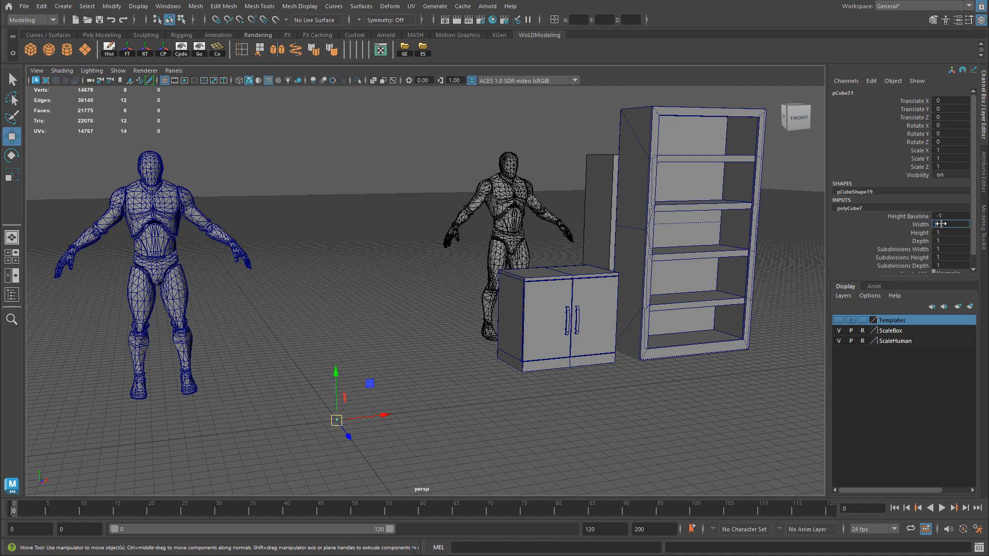
pyautogui.press('Return')
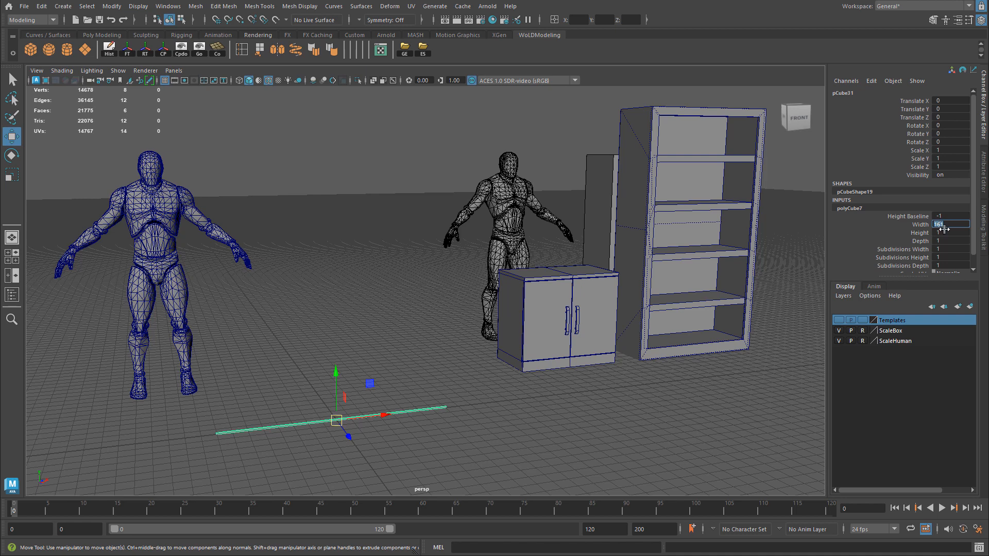
pyautogui.click(946, 233)
pyautogui.write('73')
pyautogui.press('Return')
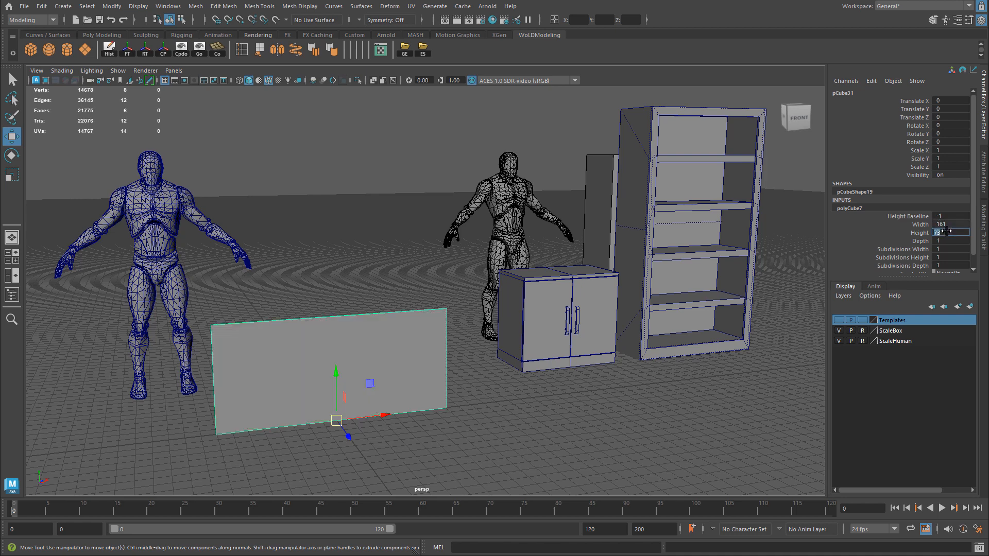
pyautogui.click(951, 238)
pyautogui.write('76')
pyautogui.press('Return')
# Step: Move the blue human scale figure beside the desk block and select the block again
pyautogui.keyDown('alt'); pyautogui.moveTo(281, 368); pyautogui.dragTo(309, 378); pyautogui.keyUp('alt')
pyautogui.click(109, 352)
pyautogui.keyDown('alt'); pyautogui.moveTo(266, 387); pyautogui.dragTo(330, 356, button='middle'); pyautogui.keyUp('alt')
pyautogui.press('x')
pyautogui.moveTo(158, 441); pyautogui.dragTo(242, 402)
pyautogui.click(257, 344)
pyautogui.keyDown('alt'); pyautogui.moveTo(258, 345); pyautogui.dragTo(273, 335); pyautogui.keyUp('alt')
pyautogui.keyDown('alt'); pyautogui.moveTo(289, 342); pyautogui.dragTo(303, 350, button='middle'); pyautogui.keyUp('alt')
pyautogui.keyDown('alt'); pyautogui.moveTo(302, 350); pyautogui.dragTo(260, 342); pyautogui.keyUp('alt')
pyautogui.scroll(4, 261, 341)
# Step: Set the desk block's width to 200, its height to 90 and its depth to 90
pyautogui.click(850, 209)
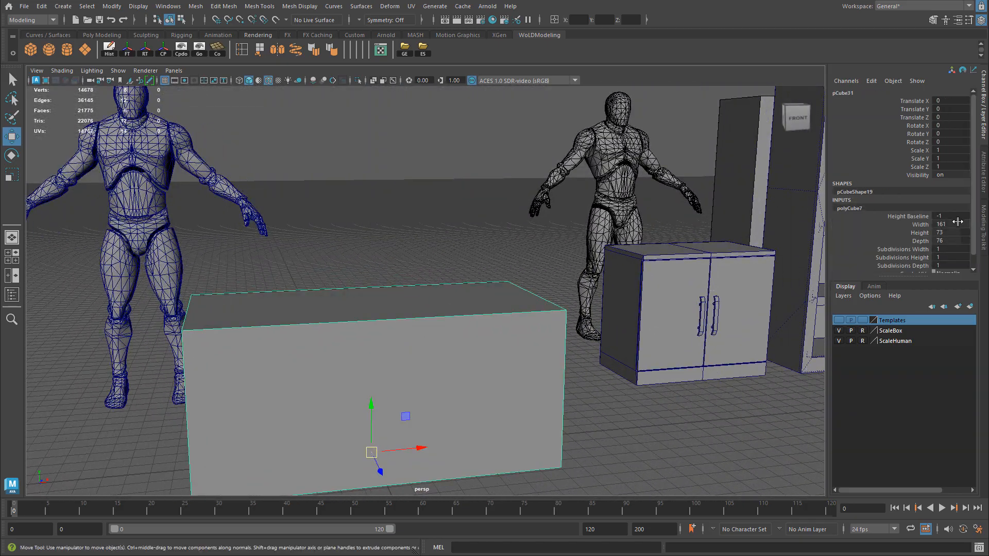
pyautogui.doubleClick(956, 225)
pyautogui.write('200')
pyautogui.press('Return')
pyautogui.keyDown('alt'); pyautogui.moveTo(468, 320); pyautogui.dragTo(638, 301); pyautogui.keyUp('alt')
pyautogui.doubleClick(961, 233)
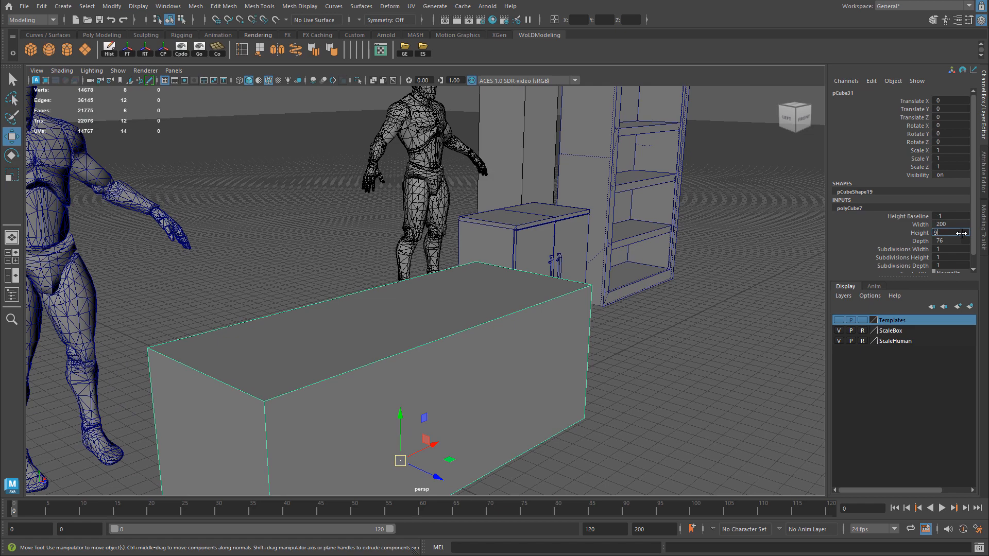
pyautogui.write('90')
pyautogui.press('Return')
pyautogui.keyDown('alt'); pyautogui.moveTo(520, 257); pyautogui.dragTo(369, 305); pyautogui.keyUp('alt')
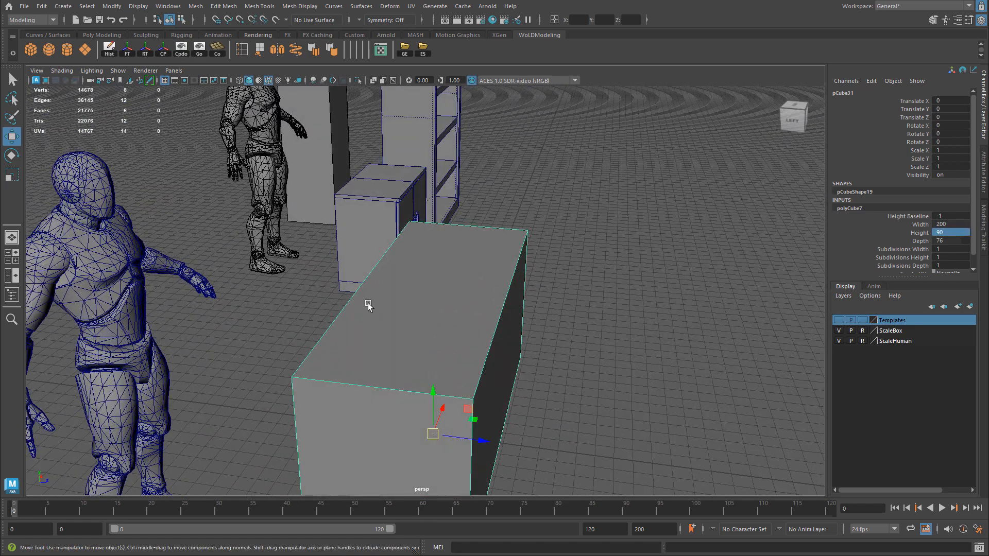
pyautogui.doubleClick(955, 242)
pyautogui.write('90')
pyautogui.press('Return')
# Step: Reposition the blue human figure beside the enlarged desk block, reselect the block and compare their proportions
pyautogui.keyDown('alt'); pyautogui.moveTo(593, 345); pyautogui.dragTo(209, 261); pyautogui.keyUp('alt')
pyautogui.click(215, 282)
pyautogui.moveTo(219, 361); pyautogui.dragTo(294, 376)
pyautogui.keyDown('alt'); pyautogui.moveTo(327, 342); pyautogui.dragTo(416, 268); pyautogui.keyUp('alt')
pyautogui.click(457, 309)
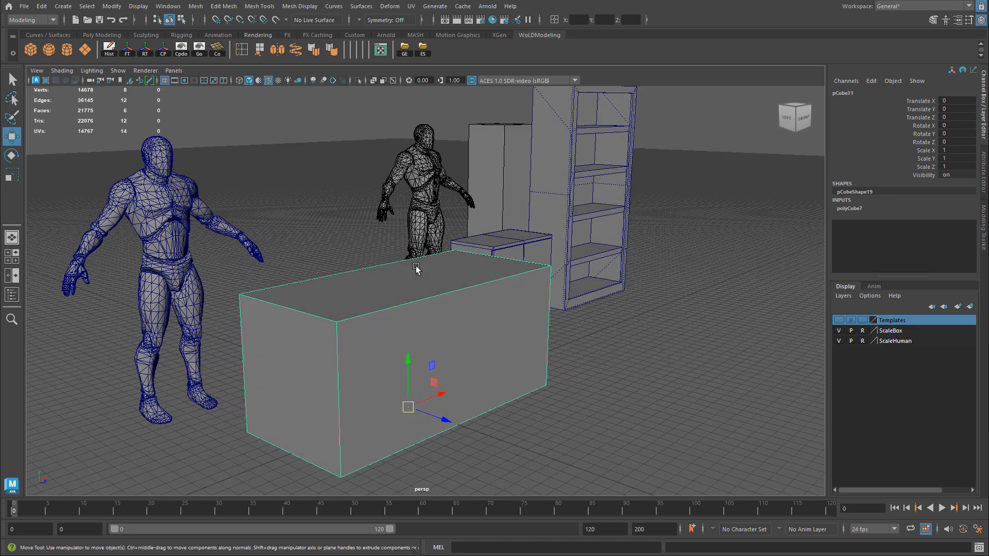
pyautogui.keyDown('alt'); pyautogui.moveTo(569, 311); pyautogui.dragTo(574, 302, button='middle'); pyautogui.keyUp('alt')
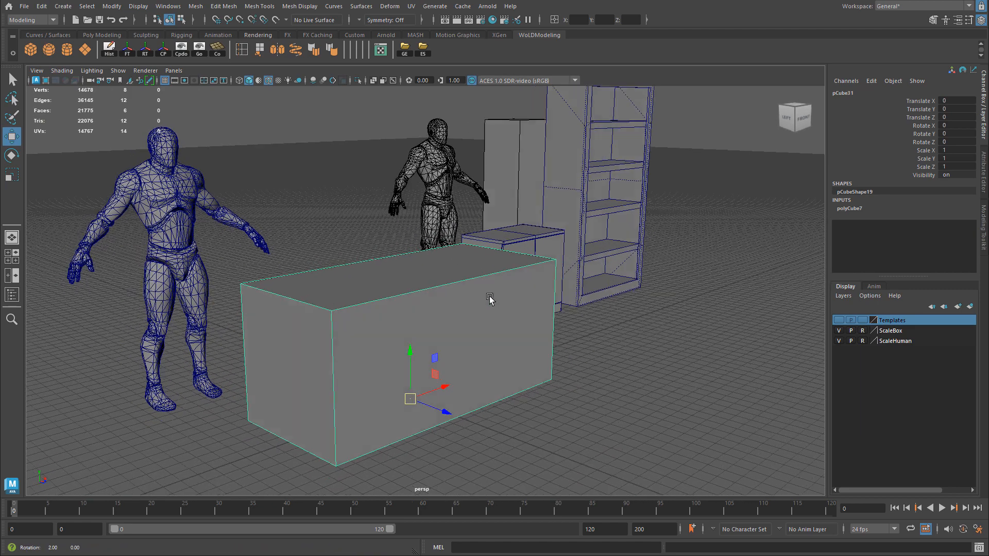
pyautogui.keyDown('alt'); pyautogui.moveTo(493, 300); pyautogui.dragTo(468, 278); pyautogui.keyUp('alt')
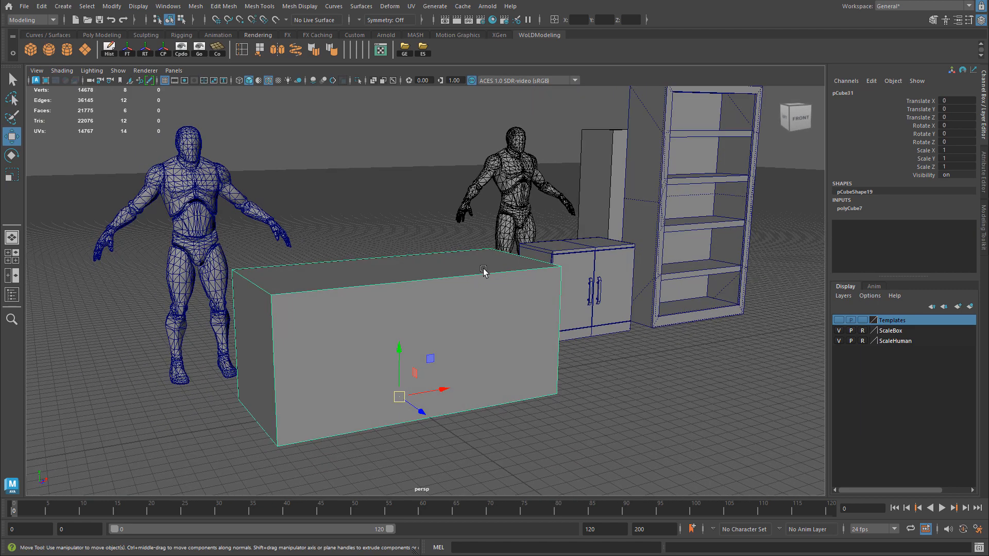
# Step: Export the selected desk block as an FBX named desk into the Tests folder
pyautogui.click(422, 50)
pyautogui.doubleClick(308, 171)
pyautogui.click(372, 372)
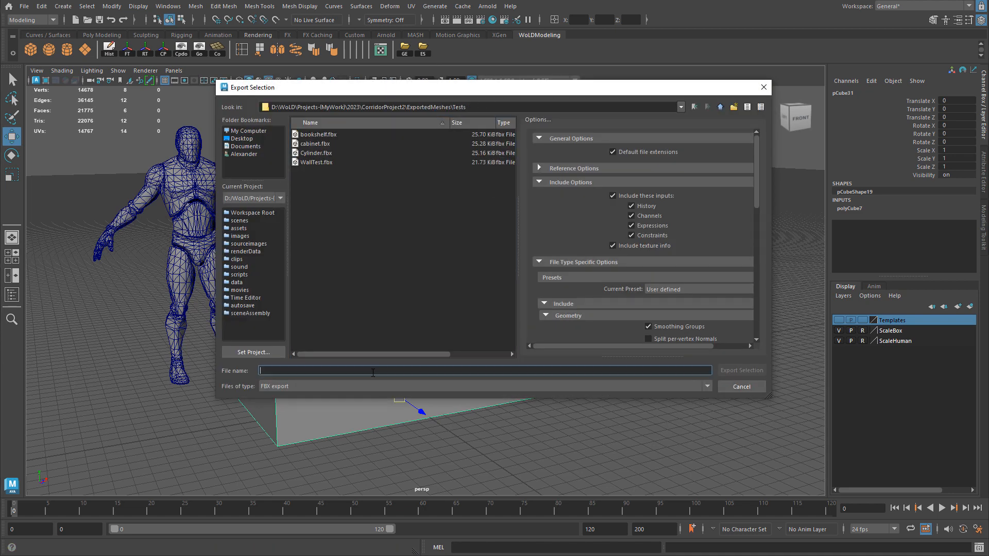
pyautogui.write('wooden')
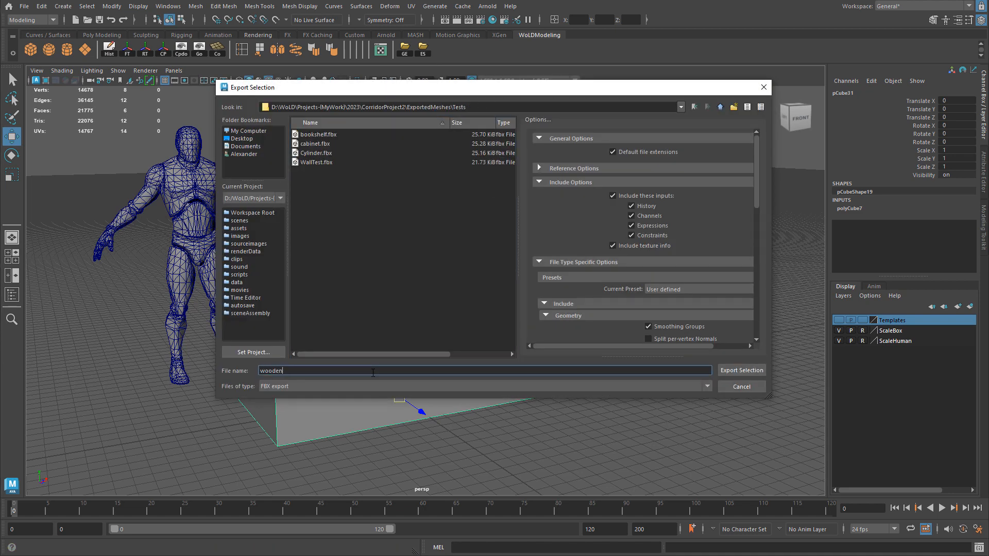
pyautogui.press('BackSpace')
pyautogui.press('BackSpace')
pyautogui.press('BackSpace')
pyautogui.press('BackSpace')
pyautogui.press('BackSpace')
pyautogui.write('d')
pyautogui.click(742, 370)
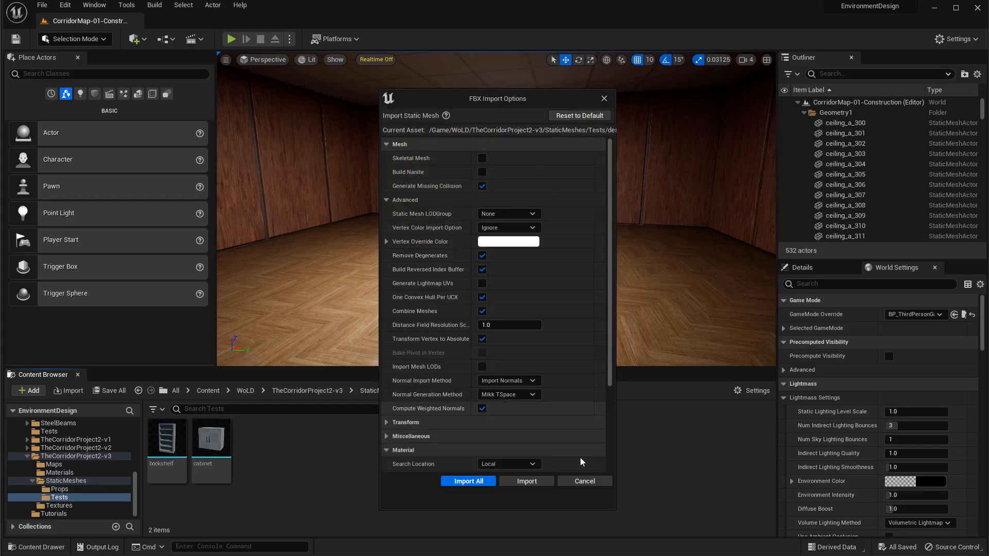
# Step: Import the desk mesh into Unreal Engine and place it in the room in front of the cabinet and bookshelf
pyautogui.click(468, 481)
pyautogui.moveTo(241, 481); pyautogui.dragTo(491, 292)
pyautogui.press('e')
pyautogui.moveTo(503, 298); pyautogui.dragTo(521, 316, button='right')
pyautogui.press('Escape')
# Step: Play the level and walk the character around the desk block to judge its scale against the other furniture
pyautogui.click(234, 40)
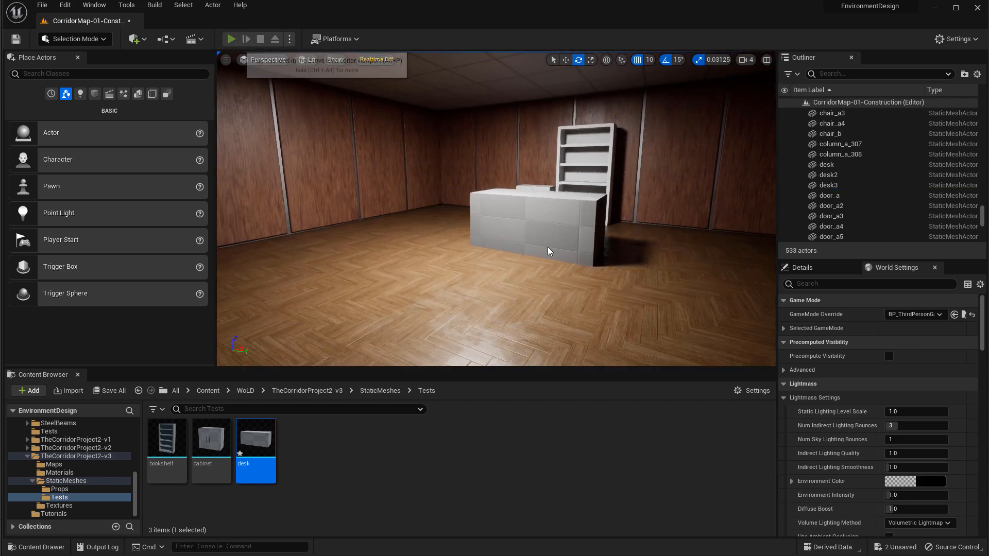
pyautogui.press('w')
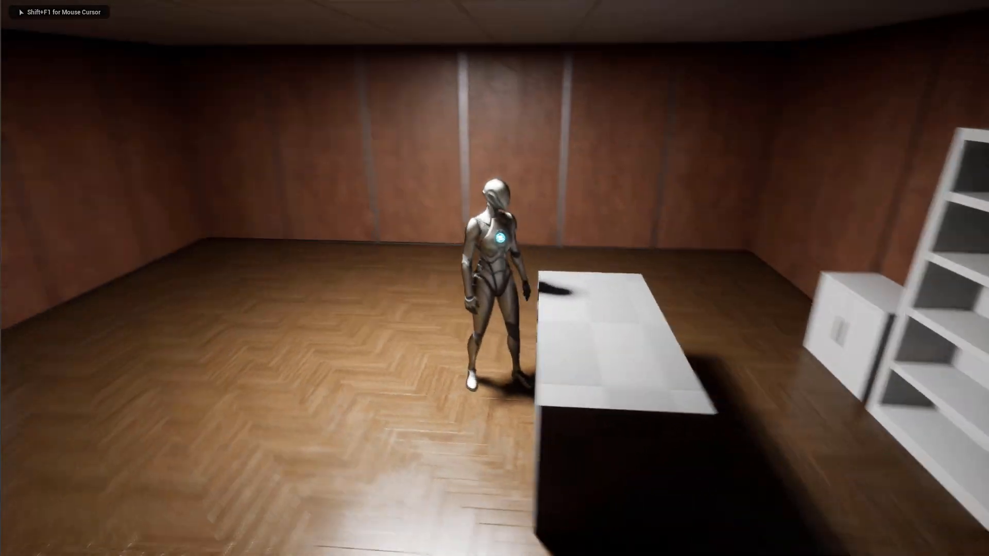
pyautogui.press('d')
pyautogui.press('w')
pyautogui.press('d')
pyautogui.press('s')
pyautogui.press('a')
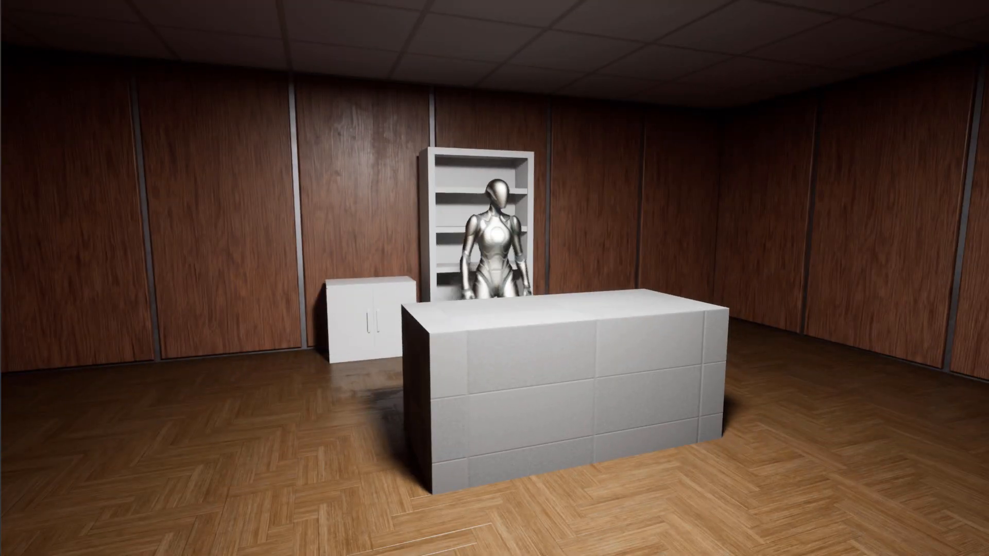
pyautogui.press('a')
pyautogui.press('d')
pyautogui.press('s')
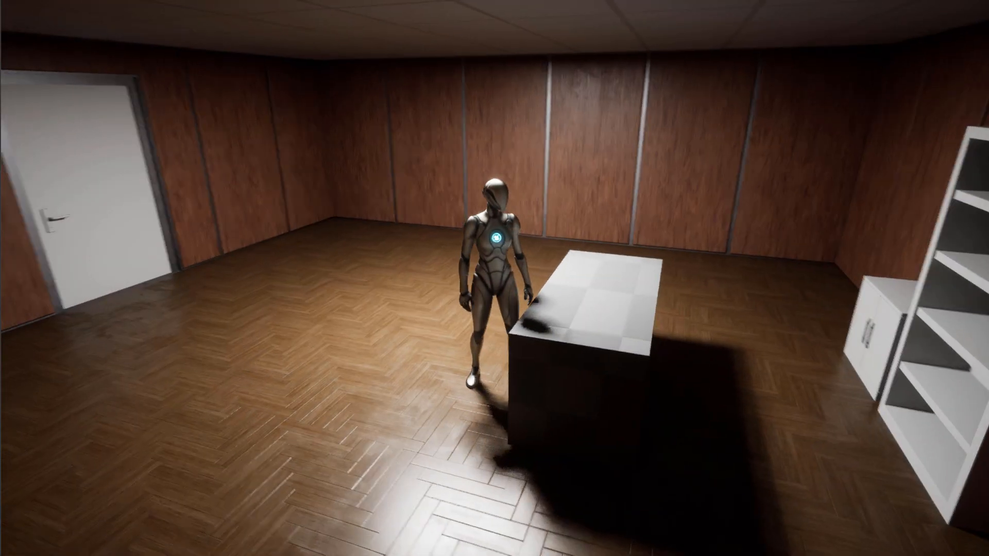
pyautogui.press('w')
pyautogui.press('Escape')
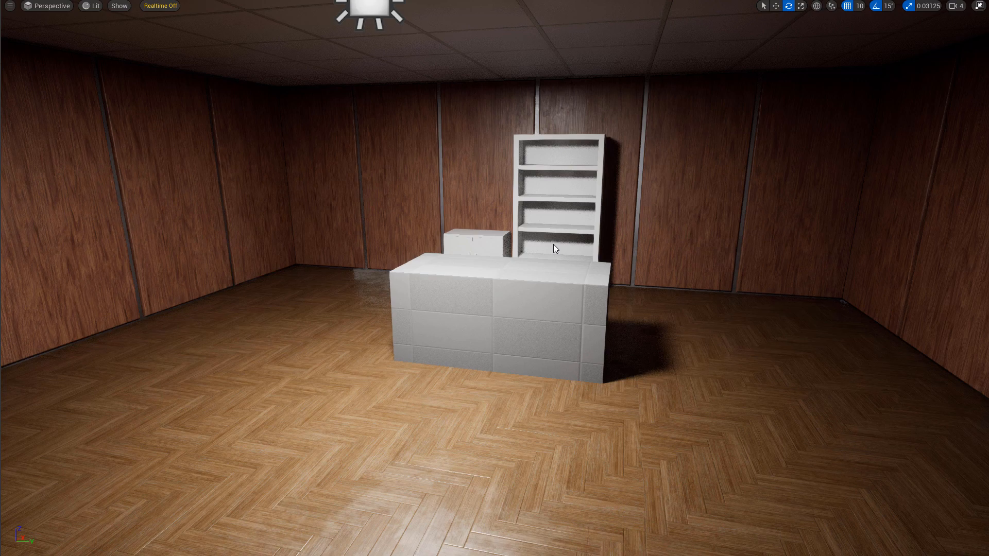
# Step: Switch back to Maya and review the desk02.jpg reference photo for the desk's structure
pyautogui.hotkey('alt', 'Tab')
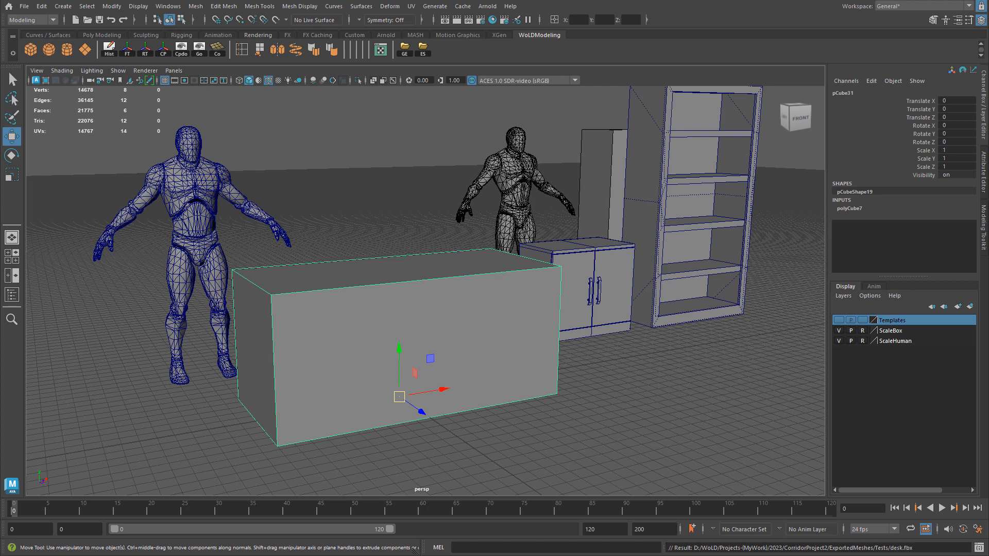
pyautogui.hotkey('alt', 'Tab')
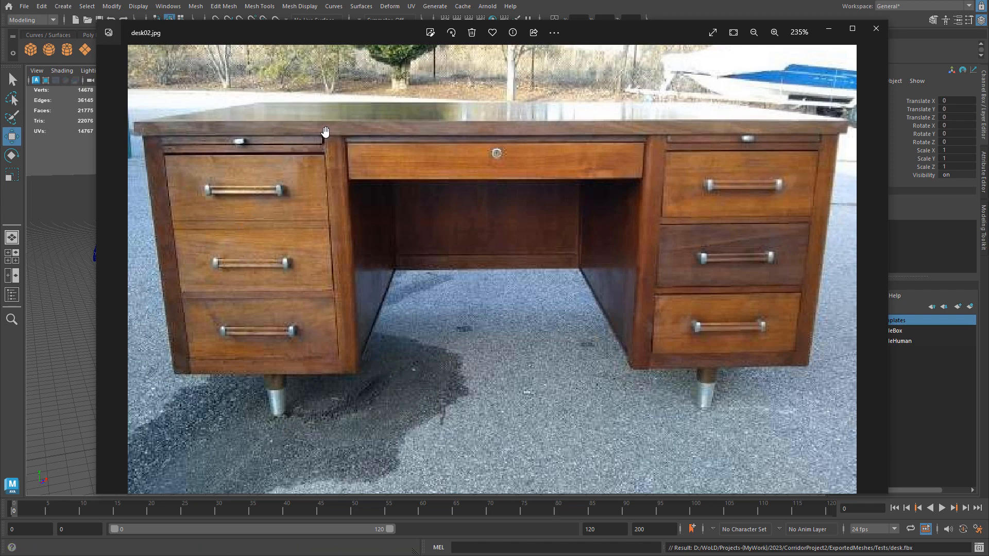
pyautogui.click(828, 29)
# Step: Duplicate the desk block, move the copy back along Z and reselect the original block
pyautogui.keyDown('alt'); pyautogui.moveTo(436, 240); pyautogui.dragTo(435, 265); pyautogui.keyUp('alt')
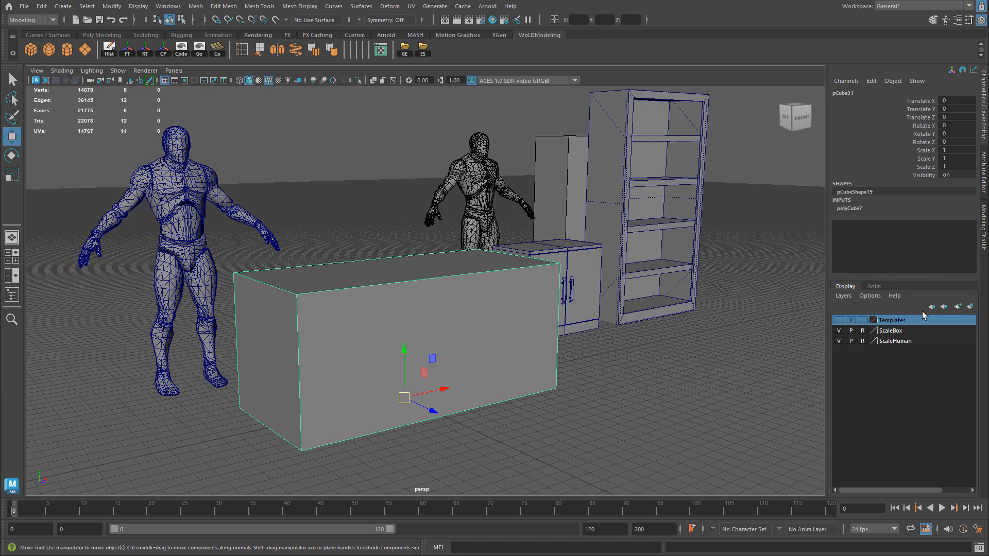
pyautogui.hotkey('ctrl', 'd')
pyautogui.moveTo(427, 408); pyautogui.dragTo(291, 342)
pyautogui.click(395, 345)
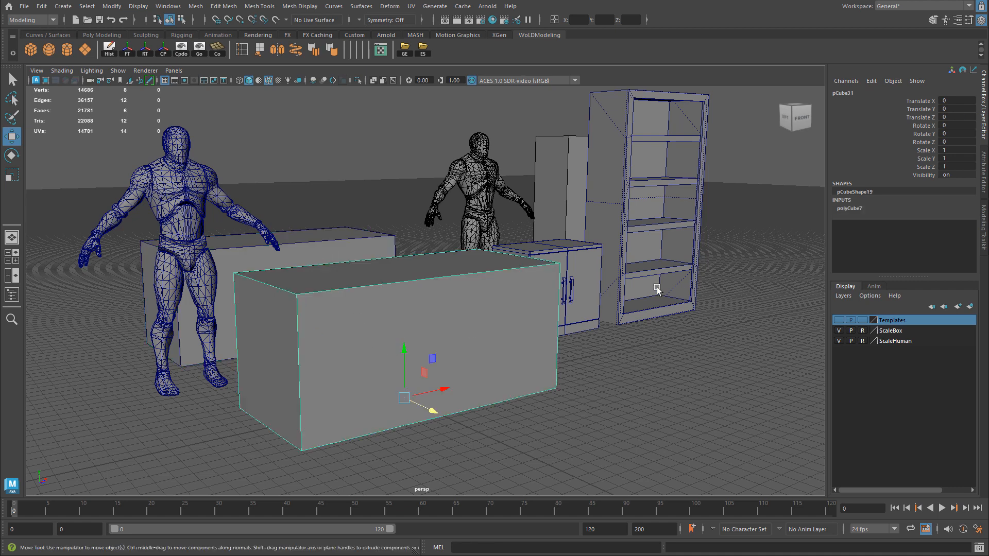
# Step: Put the original desk block on a new display layer and set that layer to Template
pyautogui.click(969, 306)
pyautogui.click(839, 320)
pyautogui.click(840, 320)
pyautogui.click(863, 320)
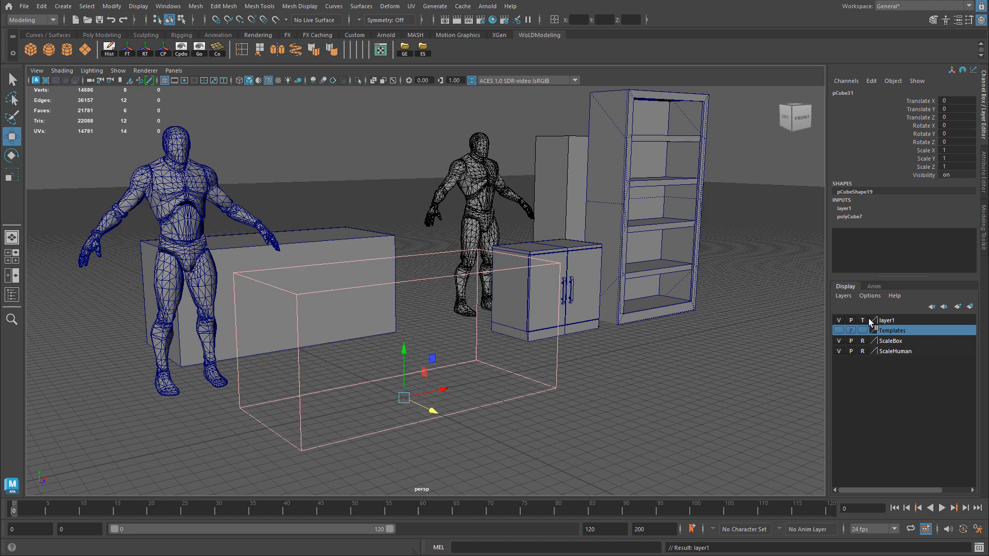
pyautogui.click(602, 339)
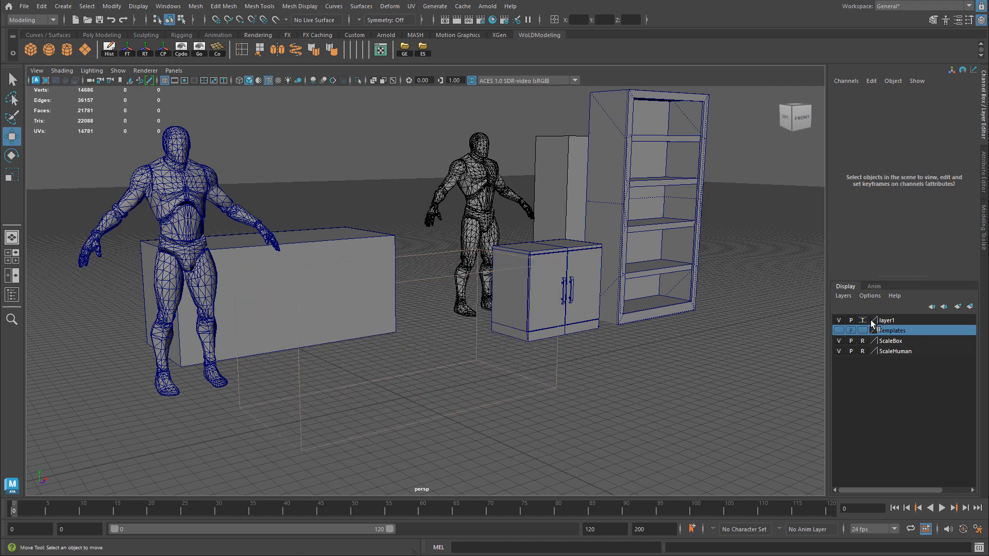
# Step: Rename the new display layer DeskTEmplate and save the layer settings
pyautogui.click(890, 320)
pyautogui.doubleClick(891, 321)
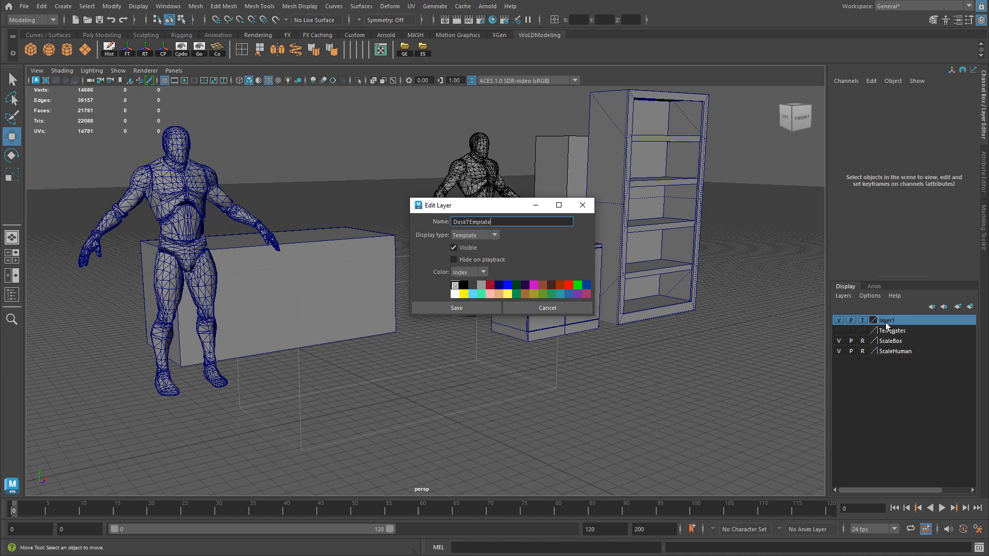
pyautogui.moveTo(469, 219); pyautogui.dragTo(524, 222)
pyautogui.click(496, 308)
# Step: Set the duplicated desk block's Translate Z to 0 to align it with the template
pyautogui.click(269, 249)
pyautogui.click(950, 117)
pyautogui.write('0')
pyautogui.press('Return')
# Step: Connect the desk block's four lengthwise edges with two edge loops that divide it into three sections
pyautogui.keyDown('alt'); pyautogui.moveTo(539, 393); pyautogui.dragTo(473, 338); pyautogui.keyUp('alt')
pyautogui.keyDown('alt'); pyautogui.moveTo(541, 294); pyautogui.dragTo(340, 302); pyautogui.keyUp('alt')
pyautogui.keyDown('alt'); pyautogui.moveTo(502, 330); pyautogui.dragTo(674, 301); pyautogui.keyUp('alt')
pyautogui.click(984, 216)
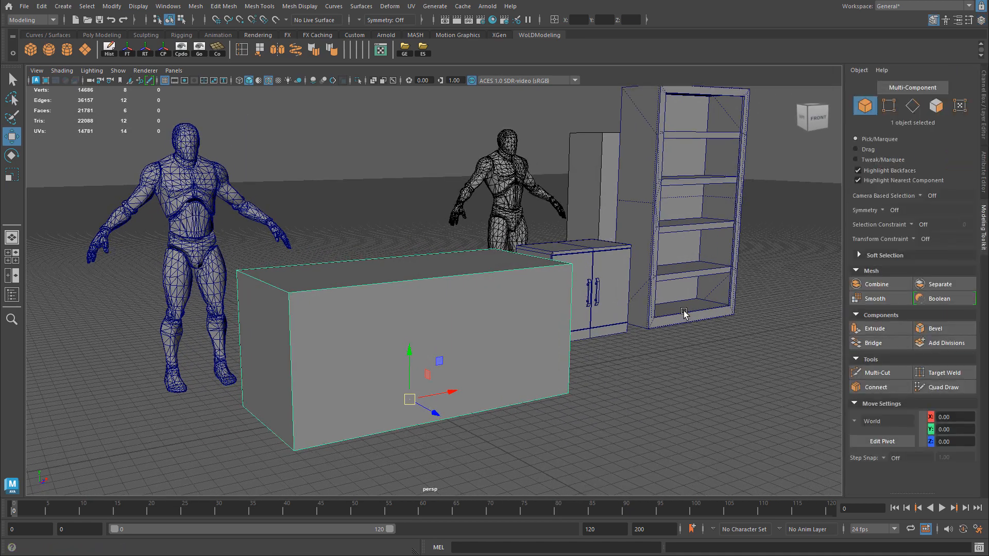
pyautogui.moveTo(409, 257); pyautogui.dragTo(409, 255, button='right')
pyautogui.keyDown('alt'); pyautogui.moveTo(451, 291); pyautogui.dragTo(427, 290); pyautogui.keyUp('alt')
pyautogui.moveTo(348, 188)
pyautogui.mouseDown()
pyautogui.moveTo(467, 407)
pyautogui.moveTo(510, 412)
pyautogui.mouseUp()
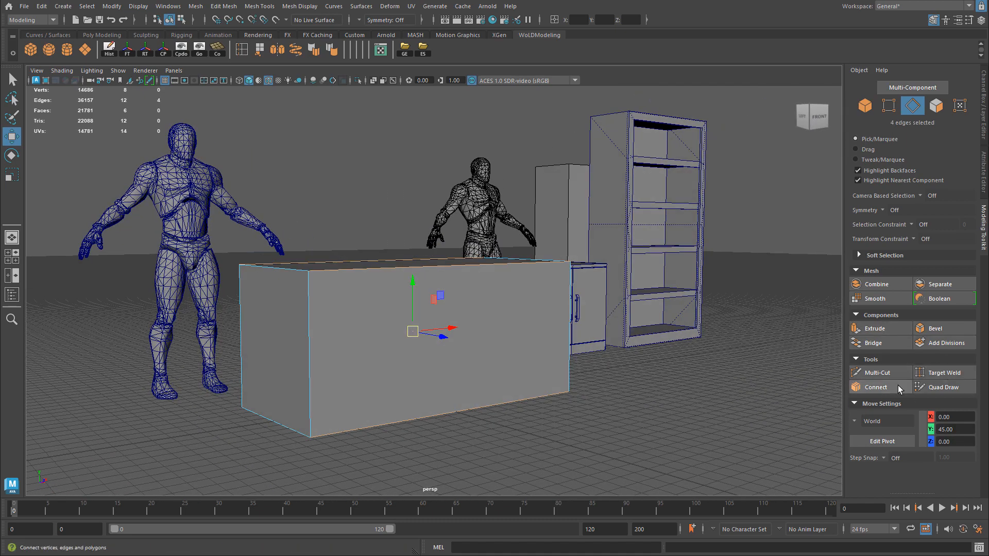
pyautogui.click(875, 387)
pyautogui.keyDown('alt'); pyautogui.moveTo(463, 315); pyautogui.dragTo(449, 225); pyautogui.keyUp('alt')
pyautogui.keyDown('ctrl'); pyautogui.moveTo(438, 216); pyautogui.dragTo(449, 217, button='middle'); pyautogui.keyUp('ctrl')
pyautogui.moveTo(471, 326)
pyautogui.keyDown('alt'); pyautogui.mouseDown()
pyautogui.moveTo(483, 324)
pyautogui.moveTo(442, 320)
pyautogui.moveTo(433, 330)
pyautogui.moveTo(453, 330)
pyautogui.mouseUp(); pyautogui.keyUp('alt')
# Step: Scale the two new edge loops apart along X to widen the desk's middle section
pyautogui.press('r')
pyautogui.keyDown('alt'); pyautogui.moveTo(489, 314); pyautogui.dragTo(494, 275, button='middle'); pyautogui.keyUp('alt')
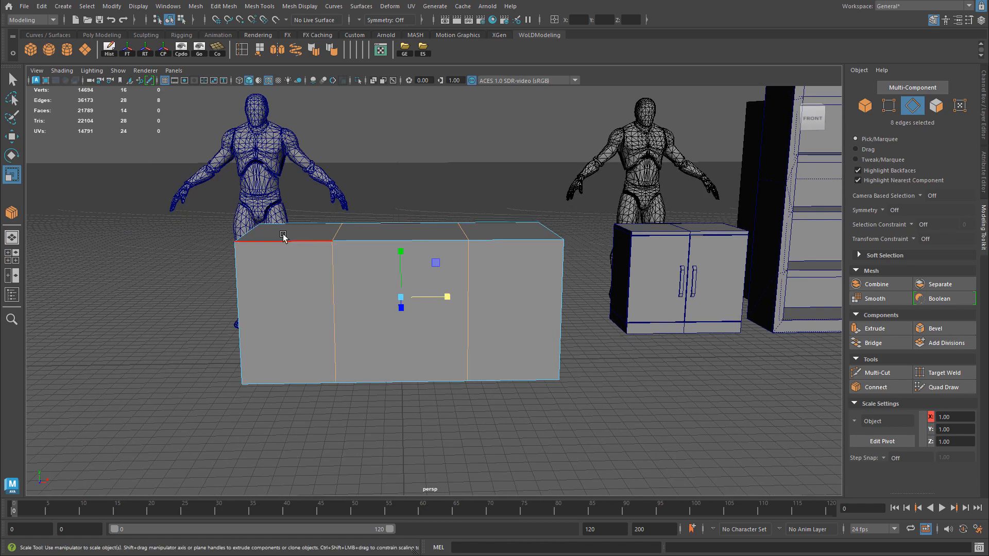
pyautogui.keyDown('alt'); pyautogui.moveTo(536, 342); pyautogui.dragTo(449, 298); pyautogui.keyUp('alt')
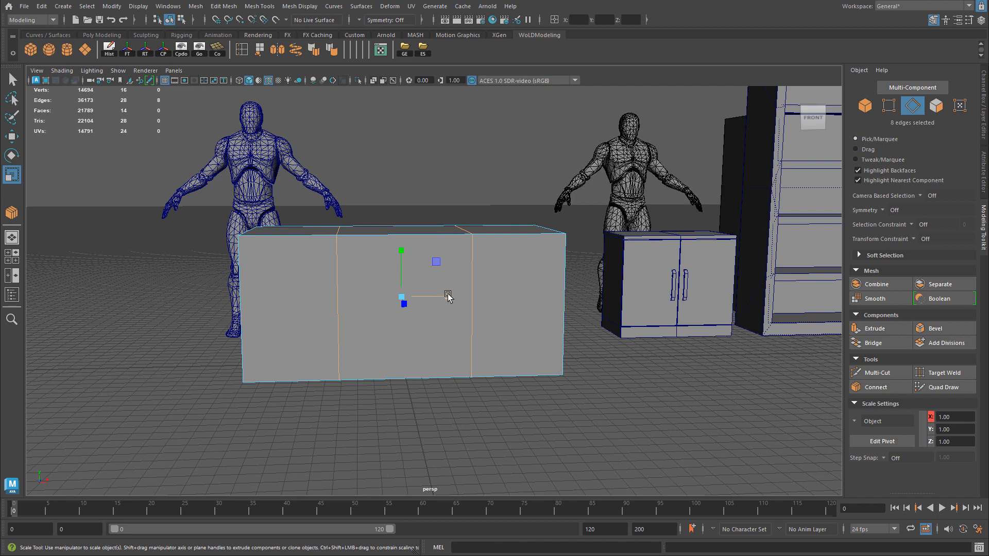
# Step: In the front view, snap the left dividing loop's vertices to the grid along X
pyautogui.press('space')
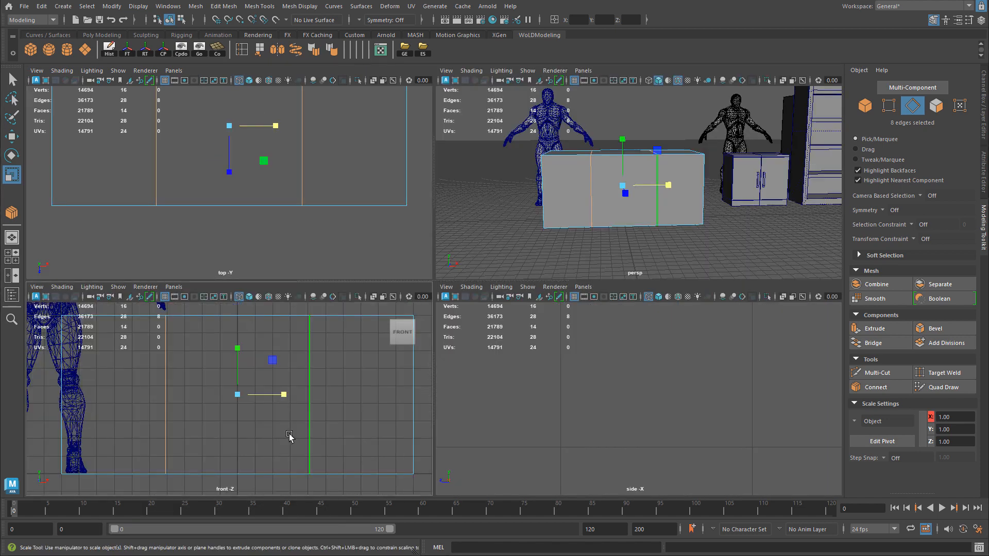
pyautogui.press('space')
pyautogui.scroll(-2, 482, 357)
pyautogui.moveTo(340, 234); pyautogui.dragTo(309, 232, button='right')
pyautogui.moveTo(308, 135); pyautogui.dragTo(353, 507)
pyautogui.press('w')
pyautogui.press('x')
pyautogui.moveTo(365, 293); pyautogui.dragTo(329, 292)
# Step: Move the right dividing loop's vertices to X 40 with grid snapping
pyautogui.moveTo(552, 122); pyautogui.dragTo(577, 470)
pyautogui.moveTo(523, 149); pyautogui.dragTo(611, 494)
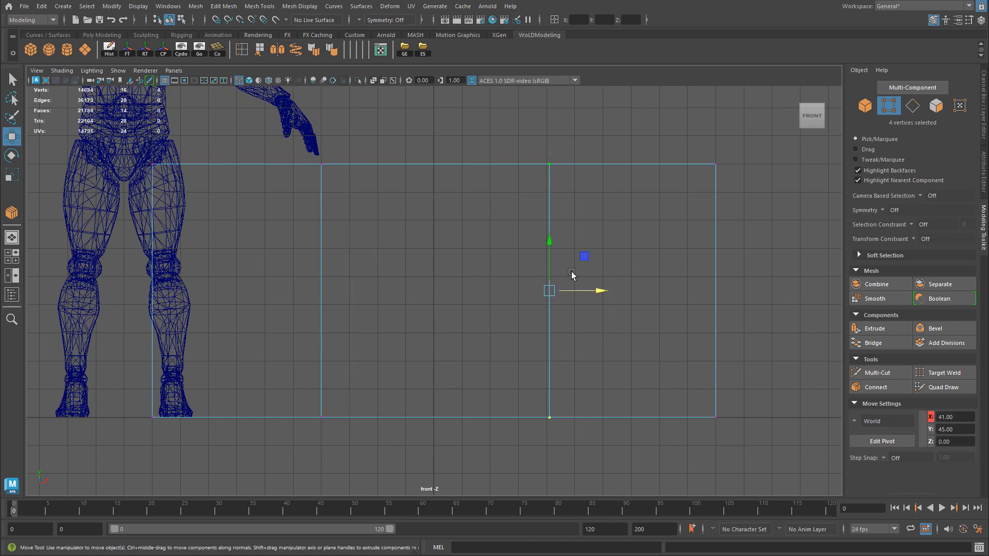
pyautogui.moveTo(592, 289); pyautogui.dragTo(563, 289)
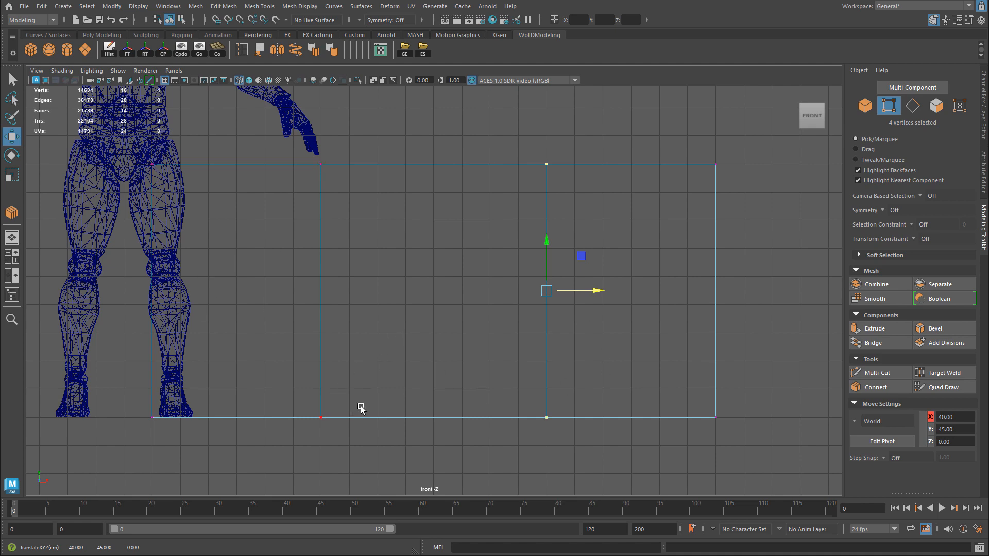
# Step: Examine the three-section desk block in perspective beside the character and cabinet
pyautogui.press('space')
pyautogui.press('space')
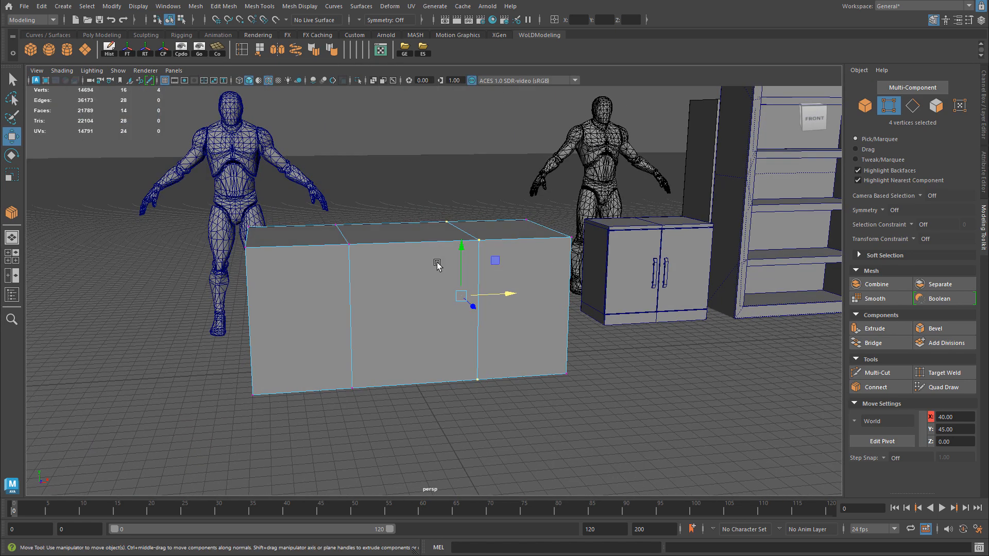
pyautogui.moveTo(436, 263); pyautogui.dragTo(473, 246, button='right')
pyautogui.keyDown('alt'); pyautogui.moveTo(441, 333); pyautogui.dragTo(396, 281); pyautogui.keyUp('alt')
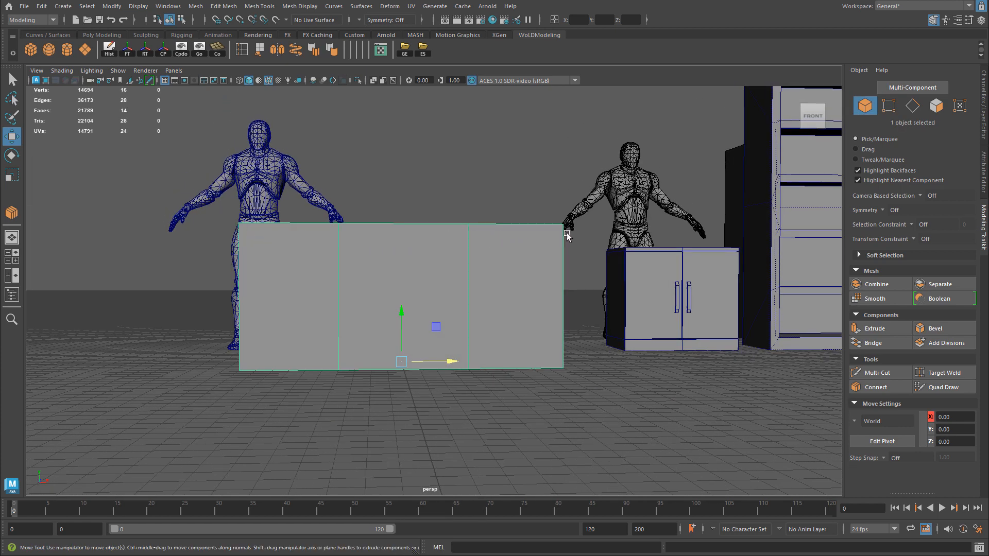
pyautogui.keyDown('alt'); pyautogui.moveTo(543, 239); pyautogui.dragTo(541, 244); pyautogui.keyUp('alt')
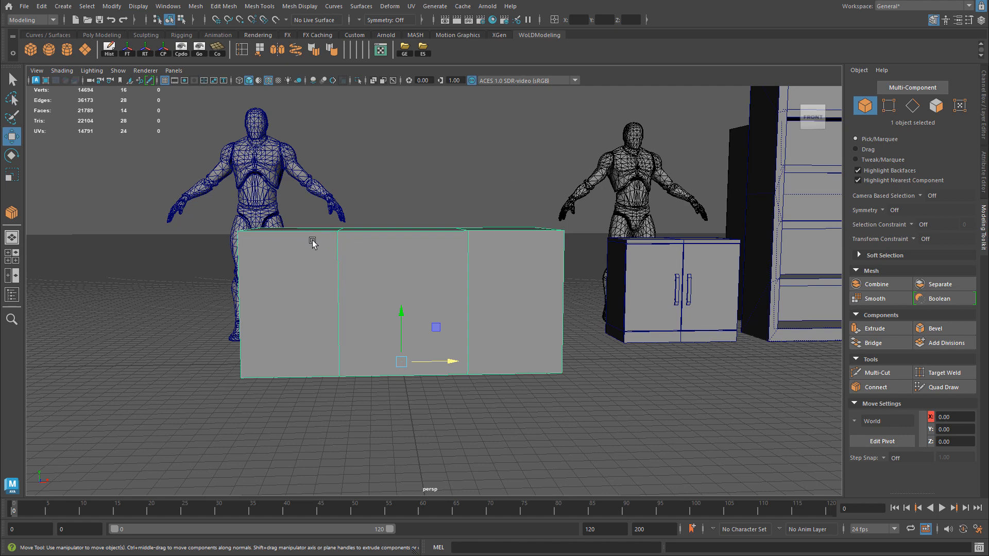
pyautogui.keyDown('alt'); pyautogui.moveTo(370, 254); pyautogui.dragTo(298, 229); pyautogui.keyUp('alt')
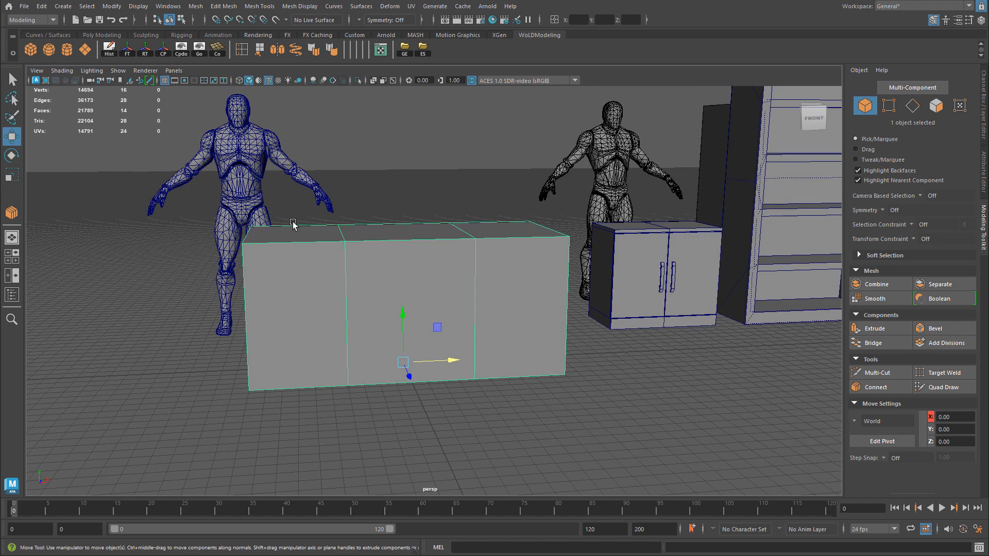
pyautogui.keyDown('alt'); pyautogui.moveTo(327, 296); pyautogui.dragTo(286, 253); pyautogui.keyUp('alt')
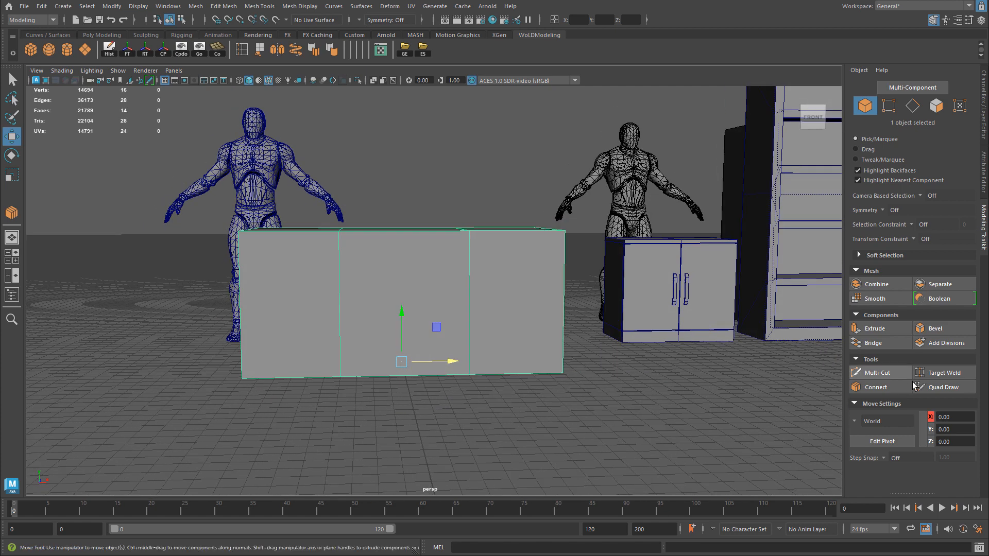
# Step: Insert a horizontal edge loop around the desk block just below its top with Multi-Cut in the front view
pyautogui.click(871, 373)
pyautogui.press('space')
pyautogui.press('space')
pyautogui.keyDown('alt'); pyautogui.moveTo(185, 390); pyautogui.dragTo(304, 260, button='middle'); pyautogui.keyUp('alt')
pyautogui.click(165, 232)
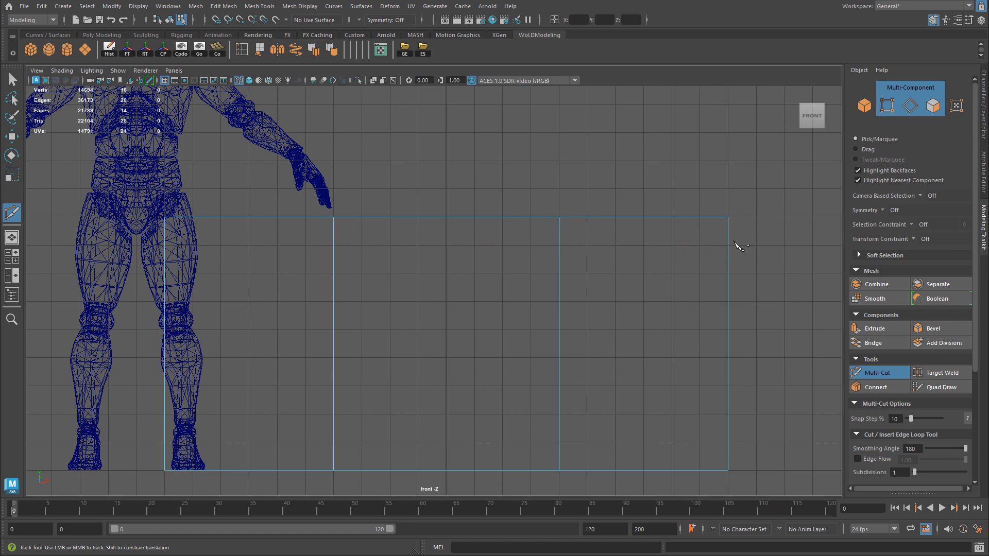
pyautogui.keyDown('ctrl'); pyautogui.click(726, 232); pyautogui.keyUp('ctrl')
# Step: Select the whole new tabletop edge loop and adjust its height to about Y 85
pyautogui.press('w')
pyautogui.moveTo(526, 234); pyautogui.dragTo(528, 210, button='right')
pyautogui.doubleClick(514, 236)
pyautogui.moveTo(446, 214); pyautogui.dragTo(448, 212)
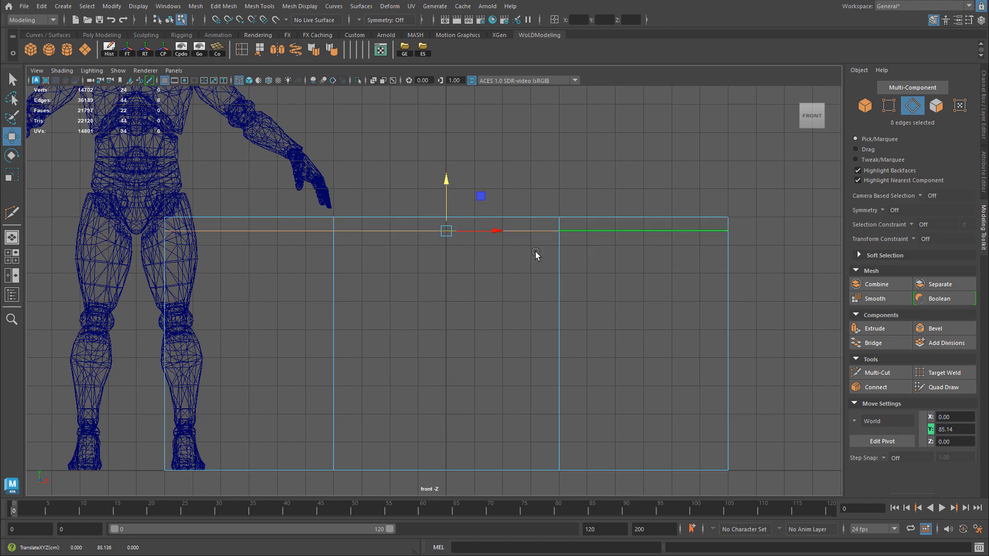
pyautogui.scroll(2, 566, 255)
pyautogui.scroll(-3, 463, 258)
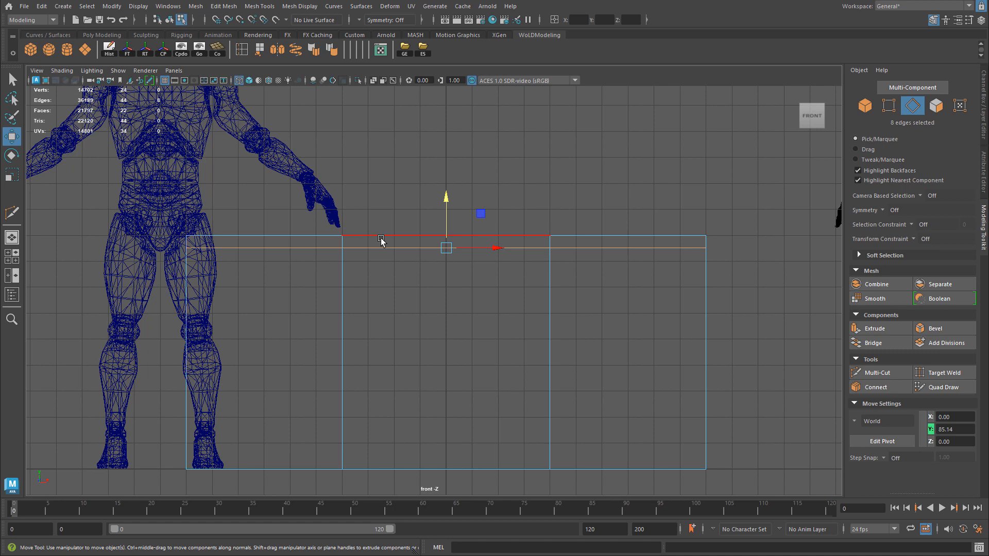
# Step: Set the grid to draw lines every 5 units
pyautogui.click(202, 50)
pyautogui.moveTo(566, 179); pyautogui.dragTo(520, 211)
pyautogui.write('5')
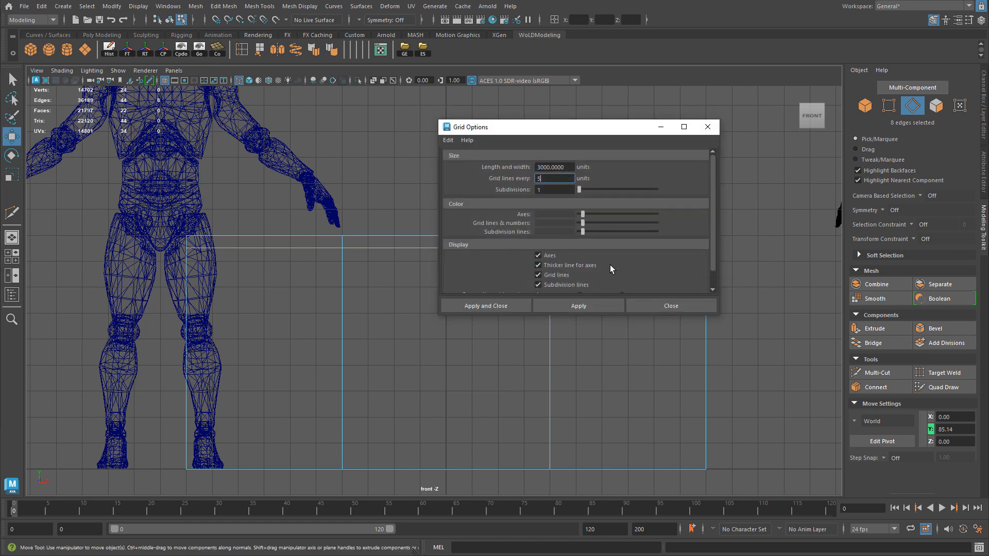
pyautogui.moveTo(541, 127); pyautogui.dragTo(704, 33)
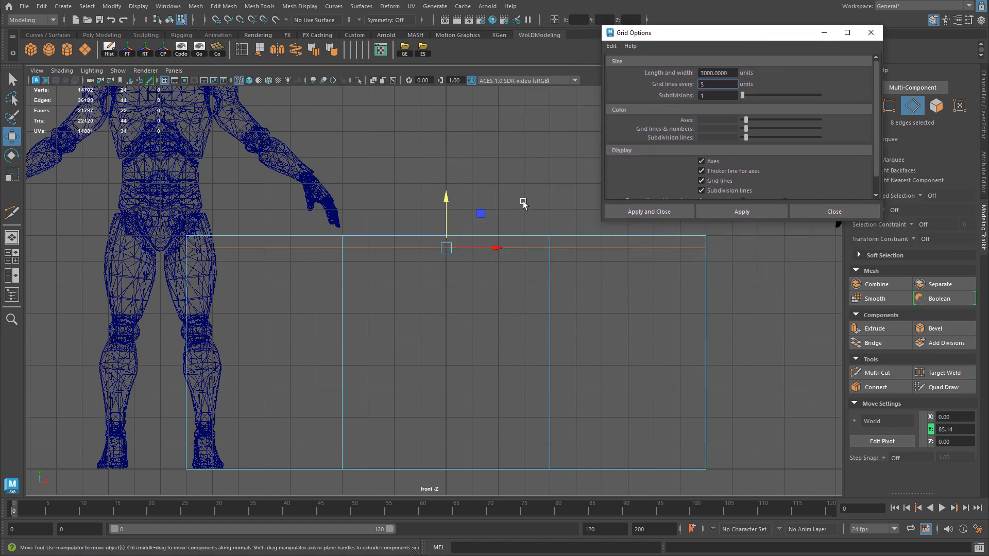
pyautogui.click(765, 215)
pyautogui.scroll(4, 431, 249)
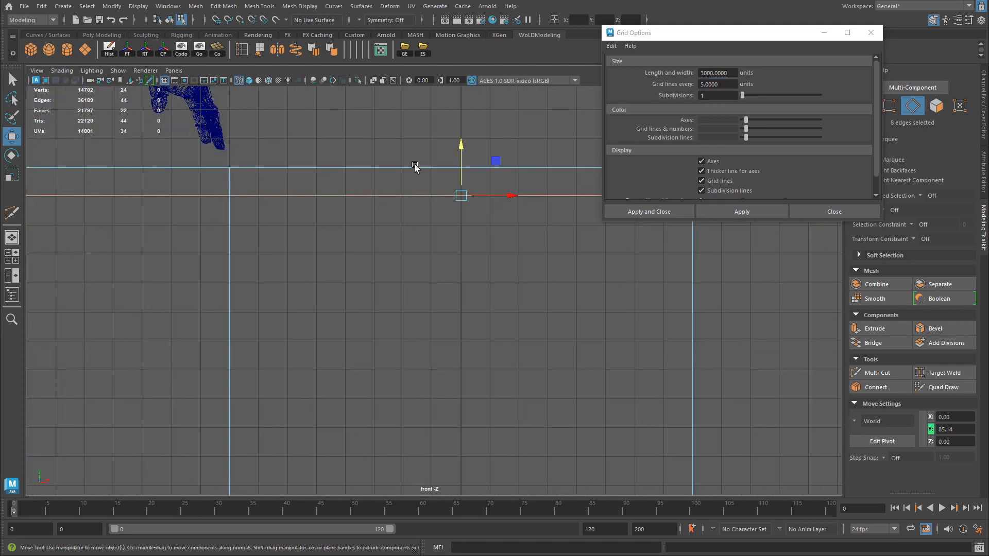
# Step: Snap the tabletop edge loop to Y 85 on the grid and restore the grid lines to every 10 units
pyautogui.moveTo(461, 157); pyautogui.dragTo(469, 190)
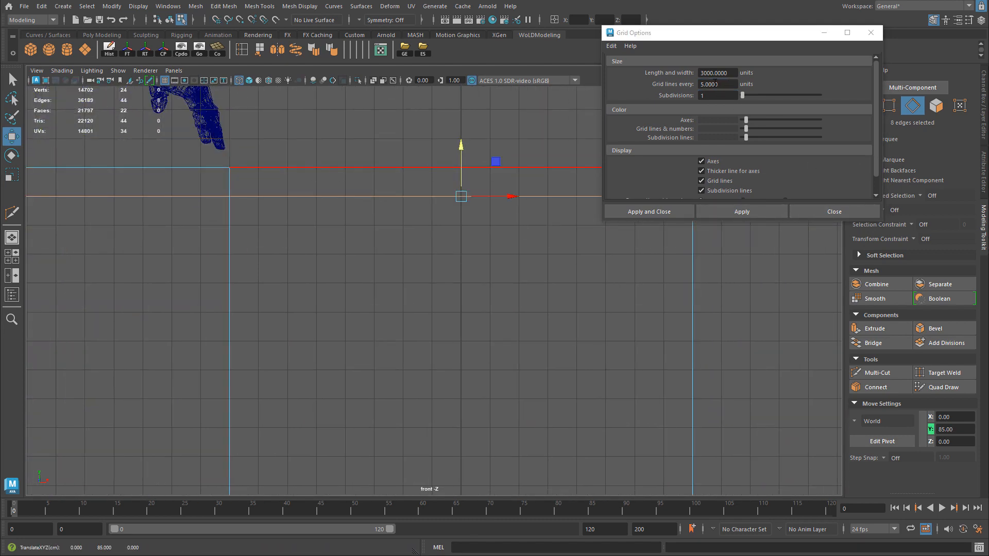
pyautogui.click(713, 212)
pyautogui.press('space')
pyautogui.press('space')
# Step: Examine the tabletop's thickness in perspective by selecting the narrow band of faces around its rim
pyautogui.moveTo(468, 245); pyautogui.dragTo(518, 230, button='right')
pyautogui.keyDown('alt'); pyautogui.moveTo(478, 221); pyautogui.dragTo(412, 211); pyautogui.keyUp('alt')
pyautogui.scroll(4, 412, 211)
pyautogui.click(326, 180)
pyautogui.keyDown('alt'); pyautogui.moveTo(324, 194); pyautogui.dragTo(402, 206); pyautogui.keyUp('alt')
pyautogui.click(313, 288)
pyautogui.scroll(-5, 318, 314)
pyautogui.keyDown('alt'); pyautogui.moveTo(458, 308); pyautogui.dragTo(377, 261); pyautogui.keyUp('alt')
pyautogui.moveTo(371, 258); pyautogui.dragTo(371, 277, button='right')
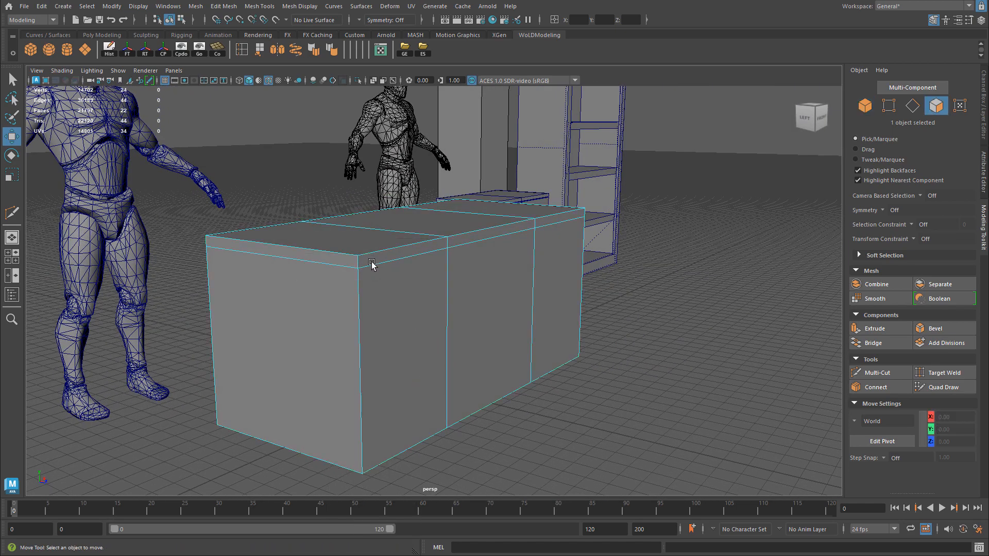
pyautogui.click(370, 261)
pyautogui.keyDown('shift'); pyautogui.doubleClick(340, 261); pyautogui.keyUp('shift')
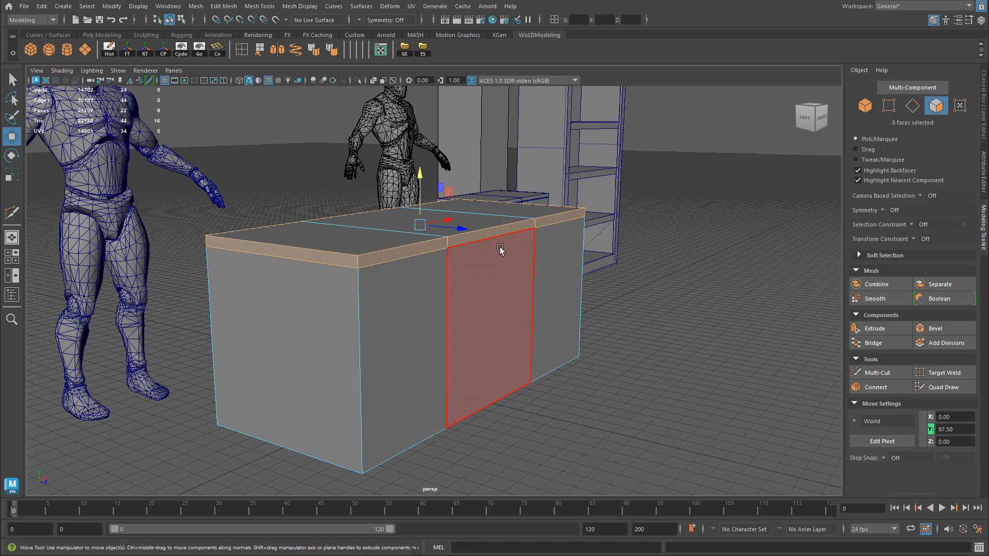
pyautogui.keyDown('alt'); pyautogui.moveTo(407, 267); pyautogui.dragTo(260, 285); pyautogui.keyUp('alt')
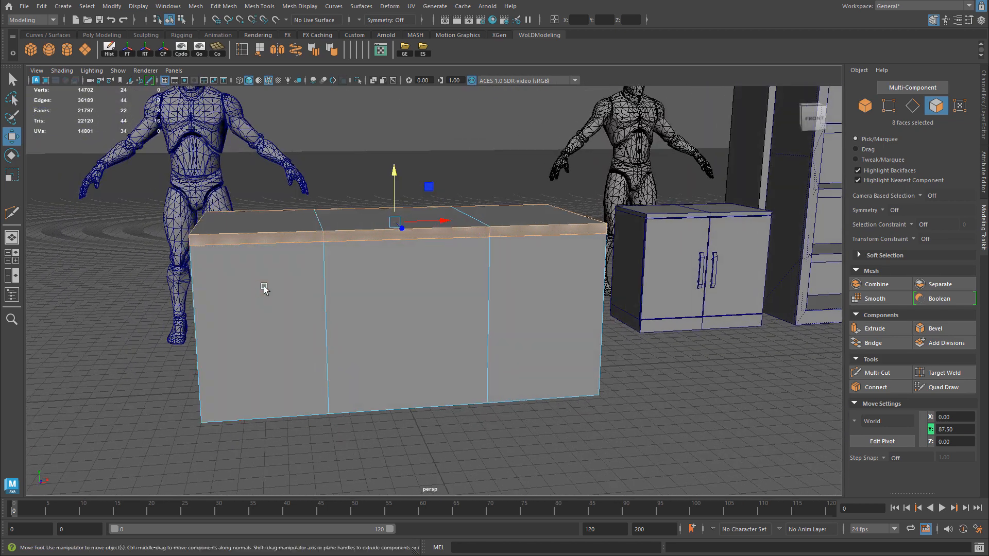
# Step: Delete the front face and the bottom face of the desk's middle section to open the knee space
pyautogui.keyDown('alt'); pyautogui.moveTo(322, 304); pyautogui.dragTo(448, 326); pyautogui.keyUp('alt')
pyautogui.click(393, 313)
pyautogui.click(368, 313)
pyautogui.press('Delete')
pyautogui.click(381, 385)
pyautogui.press('Delete')
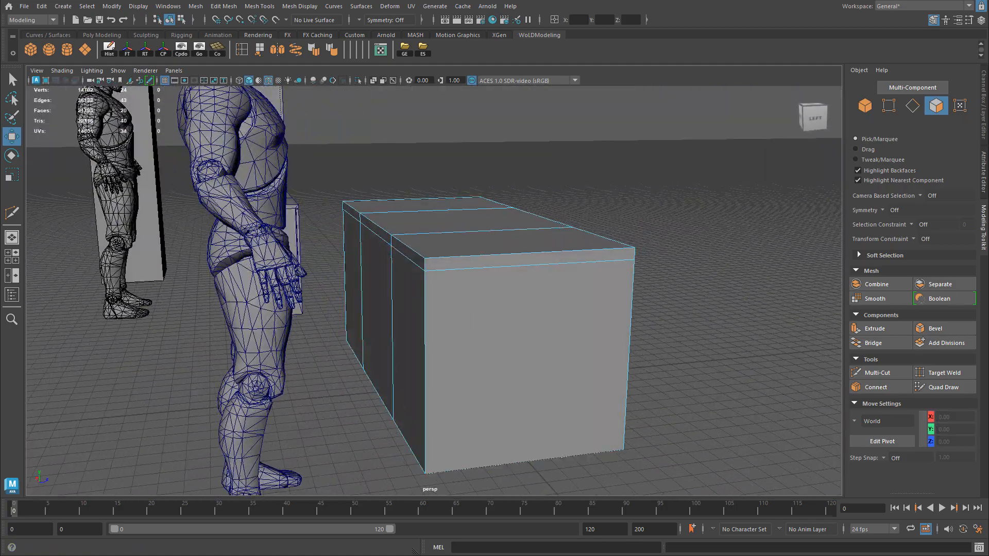
# Step: Switch to the desk02.jpg reference photo and examine the desk's knee space and side pedestals
pyautogui.hotkey('alt', 'Tab')
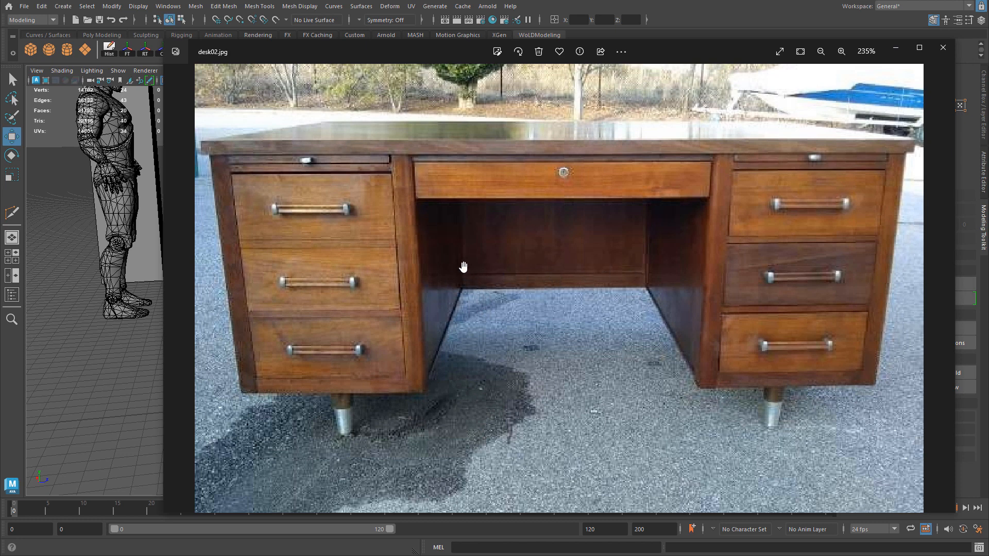
pyautogui.moveTo(634, 50); pyautogui.dragTo(988, 7)
pyautogui.keyDown('alt'); pyautogui.moveTo(460, 260); pyautogui.dragTo(429, 243); pyautogui.keyUp('alt')
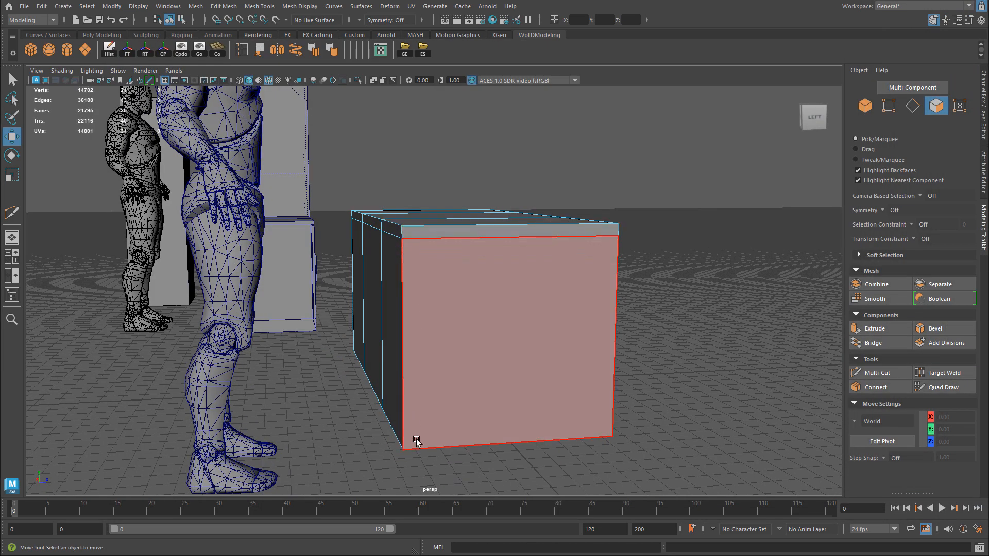
# Step: Try to cut an edge loop near the desk's back edge with Multi-Cut and undo it
pyautogui.click(875, 372)
pyautogui.click(403, 450)
pyautogui.press('Escape')
pyautogui.click(410, 230)
pyautogui.keyDown('alt'); pyautogui.moveTo(419, 287); pyautogui.dragTo(366, 278); pyautogui.keyUp('alt')
pyautogui.keyDown('alt'); pyautogui.moveTo(396, 354); pyautogui.dragTo(387, 282); pyautogui.keyUp('alt')
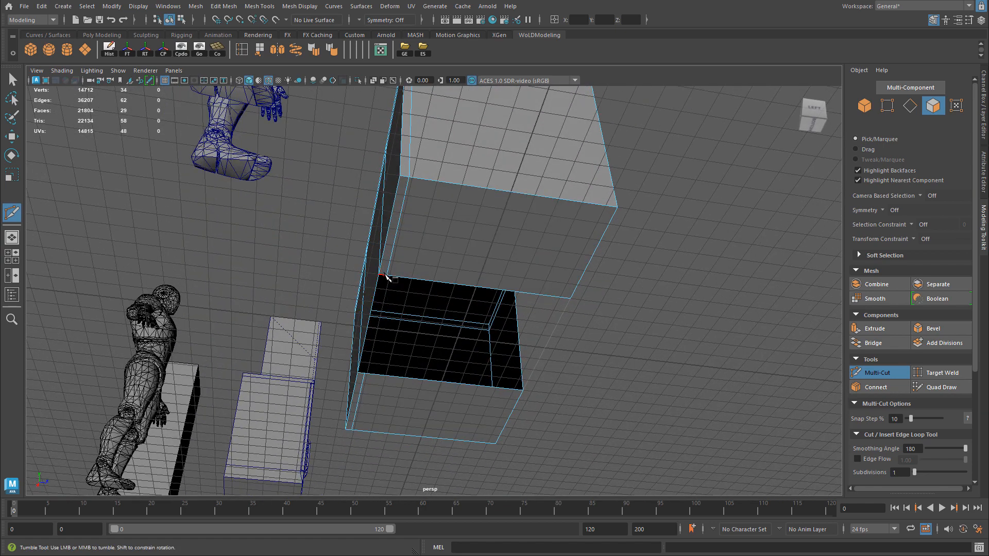
pyautogui.click(364, 373)
pyautogui.hotkey('ctrl', 'z')
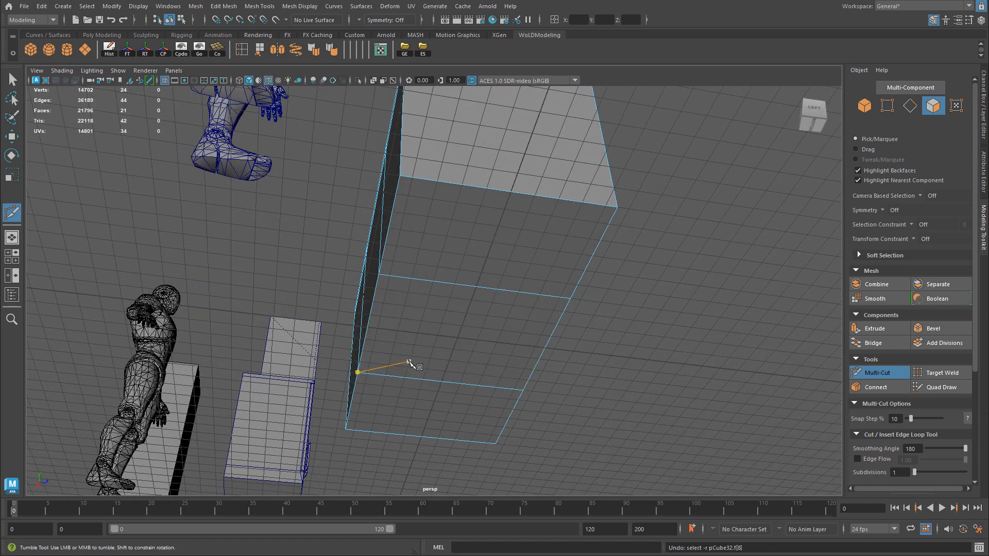
# Step: Insert a lengthwise edge loop close to the desk's back edge for the thin back panel
pyautogui.keyDown('ctrl'); pyautogui.click(410, 176); pyautogui.keyUp('ctrl')
pyautogui.keyDown('alt'); pyautogui.moveTo(434, 221); pyautogui.dragTo(382, 332); pyautogui.keyUp('alt')
pyautogui.press('w')
# Step: In the side view, select the new loop's 10 vertices and move them toward the back to about Z -42.5
pyautogui.press('space')
pyautogui.press('space')
pyautogui.keyDown('alt'); pyautogui.moveTo(353, 180); pyautogui.dragTo(370, 257, button='middle'); pyautogui.keyUp('alt')
pyautogui.keyDown('alt'); pyautogui.moveTo(371, 257); pyautogui.dragTo(126, 243, button='right'); pyautogui.keyUp('alt')
pyautogui.keyDown('alt'); pyautogui.moveTo(319, 265); pyautogui.dragTo(320, 298, button='middle'); pyautogui.keyUp('alt')
pyautogui.press('space')
pyautogui.press('space')
pyautogui.press('space')
pyautogui.press('space')
pyautogui.scroll(-1, 238, 293)
pyautogui.scroll(3, 206, 291)
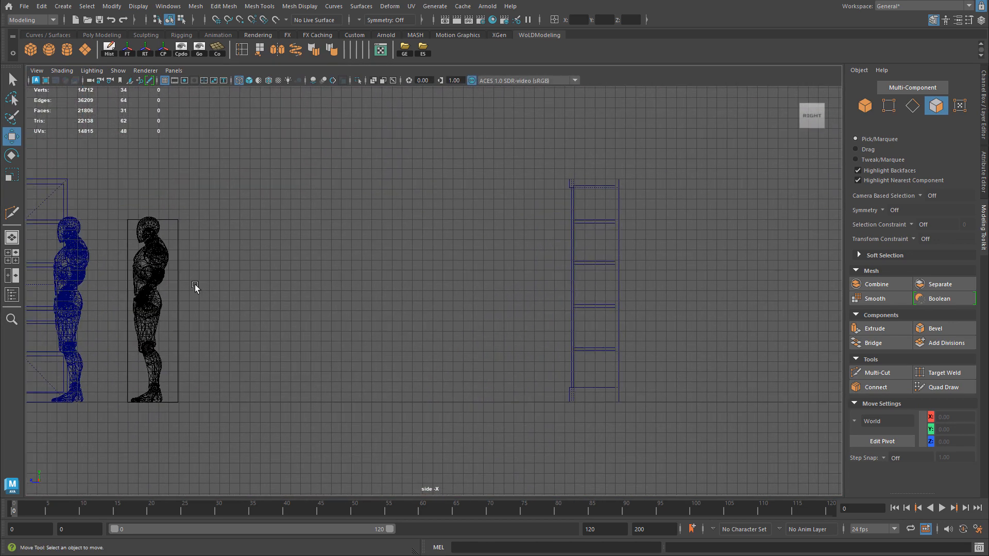
pyautogui.keyDown('alt'); pyautogui.moveTo(175, 290); pyautogui.dragTo(603, 241, button='middle'); pyautogui.keyUp('alt')
pyautogui.moveTo(340, 278); pyautogui.dragTo(288, 271, button='right')
pyautogui.moveTo(388, 240); pyautogui.dragTo(427, 437)
pyautogui.press('f')
pyautogui.keyDown('alt'); pyautogui.moveTo(398, 257); pyautogui.dragTo(403, 291, button='middle'); pyautogui.keyUp('alt')
pyautogui.keyDown('alt'); pyautogui.moveTo(395, 289); pyautogui.dragTo(416, 298, button='right'); pyautogui.keyUp('alt')
pyautogui.moveTo(418, 330); pyautogui.dragTo(426, 330)
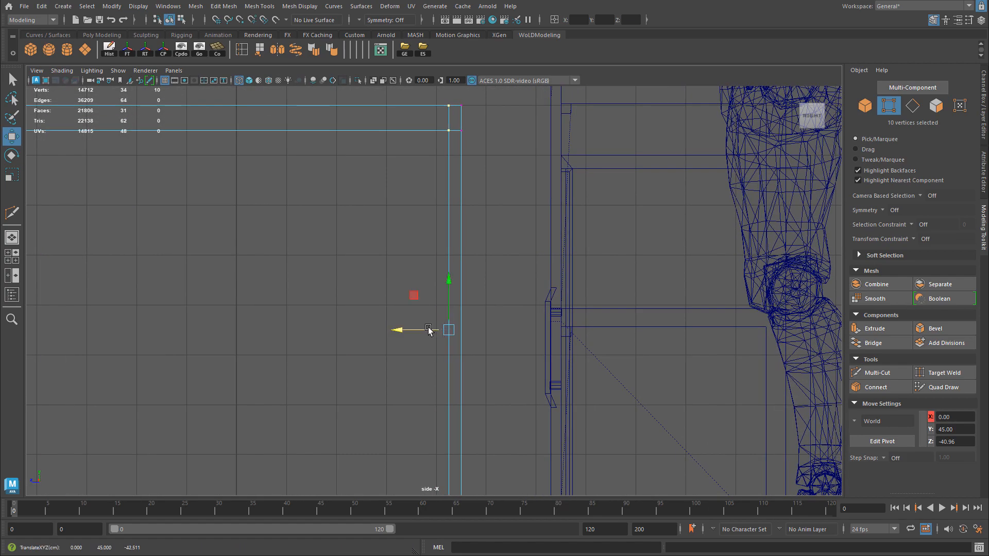
# Step: Delete the middle section's large bottom face, leaving the thin strip at the back
pyautogui.press('space')
pyautogui.press('space')
pyautogui.moveTo(443, 286); pyautogui.dragTo(445, 318, button='right')
pyautogui.click(431, 354)
pyautogui.keyDown('alt'); pyautogui.moveTo(432, 355); pyautogui.dragTo(381, 303); pyautogui.keyUp('alt')
pyautogui.press('Delete')
# Step: Select the desk's 12 bottom vertices and raise them to about Y 15 in the front view
pyautogui.moveTo(382, 302); pyautogui.dragTo(215, 326, button='right')
pyautogui.moveTo(216, 326); pyautogui.dragTo(576, 403)
pyautogui.press('space')
pyautogui.press('space')
pyautogui.scroll(-3, 575, 359)
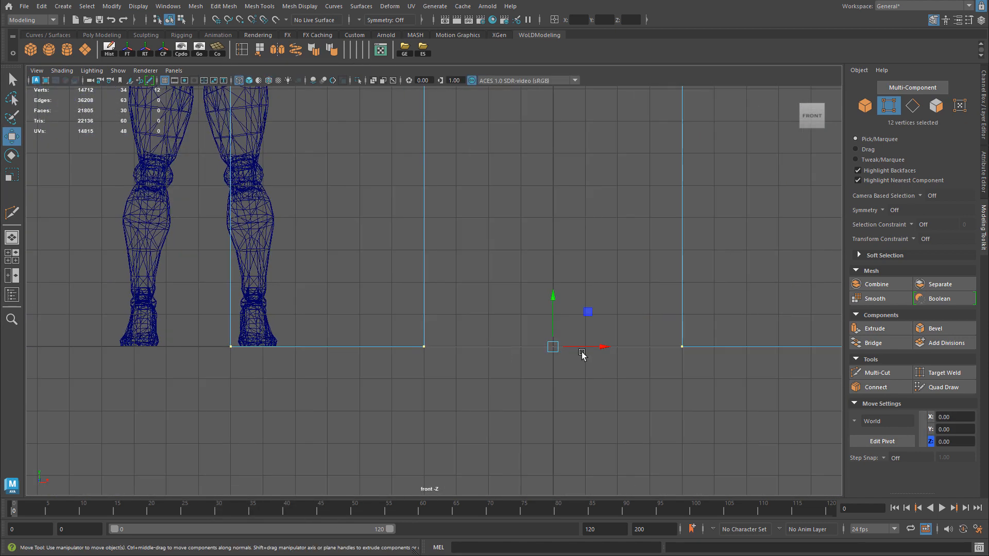
pyautogui.moveTo(556, 300); pyautogui.dragTo(555, 248)
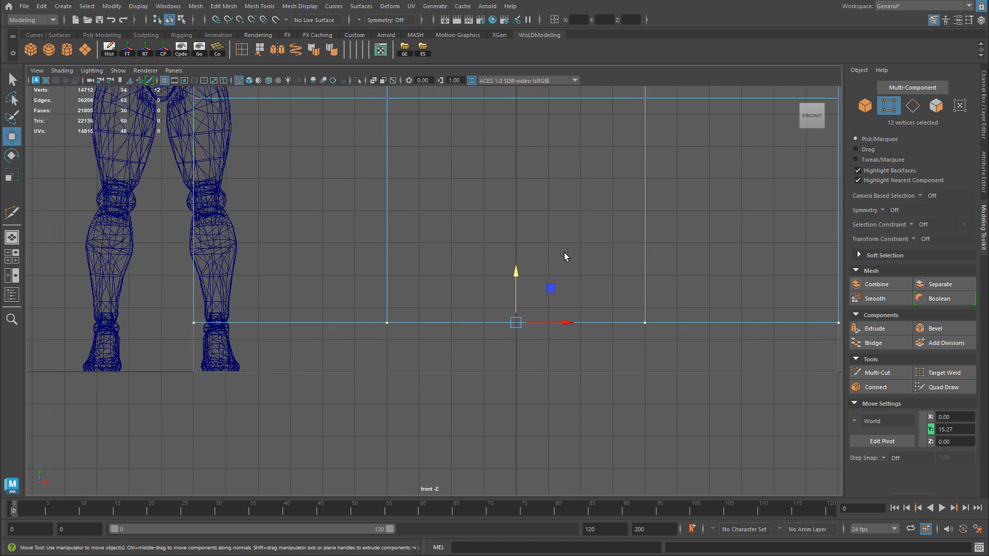
# Step: Check the desk's raised underside in perspective and set the front view's grid lines to every 5 units
pyautogui.press('space')
pyautogui.press('space')
pyautogui.keyDown('alt'); pyautogui.moveTo(478, 269); pyautogui.dragTo(481, 245, button='middle'); pyautogui.keyUp('alt')
pyautogui.press('space')
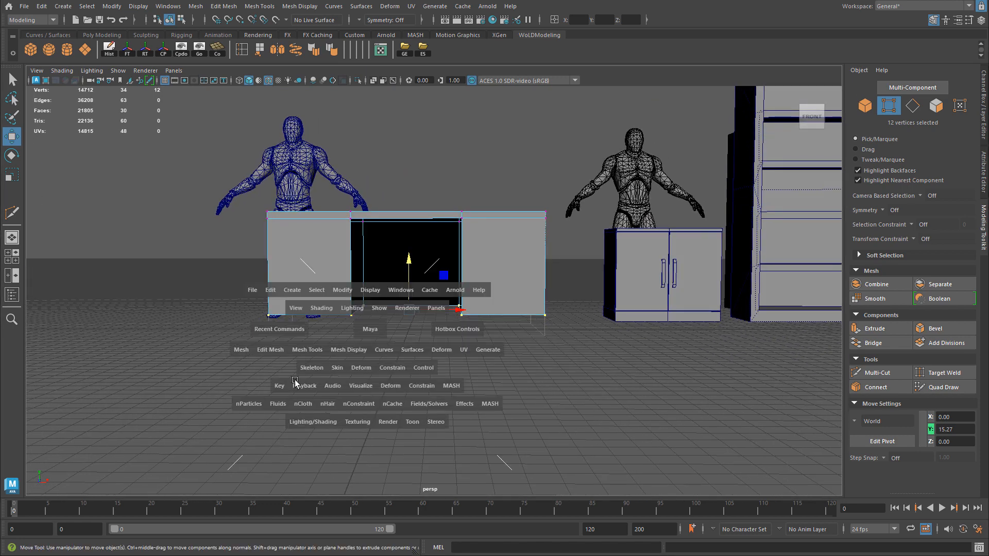
pyautogui.press('space')
pyautogui.keyDown('alt'); pyautogui.moveTo(292, 397); pyautogui.dragTo(307, 372, button='middle'); pyautogui.keyUp('alt')
pyautogui.scroll(2, 314, 309)
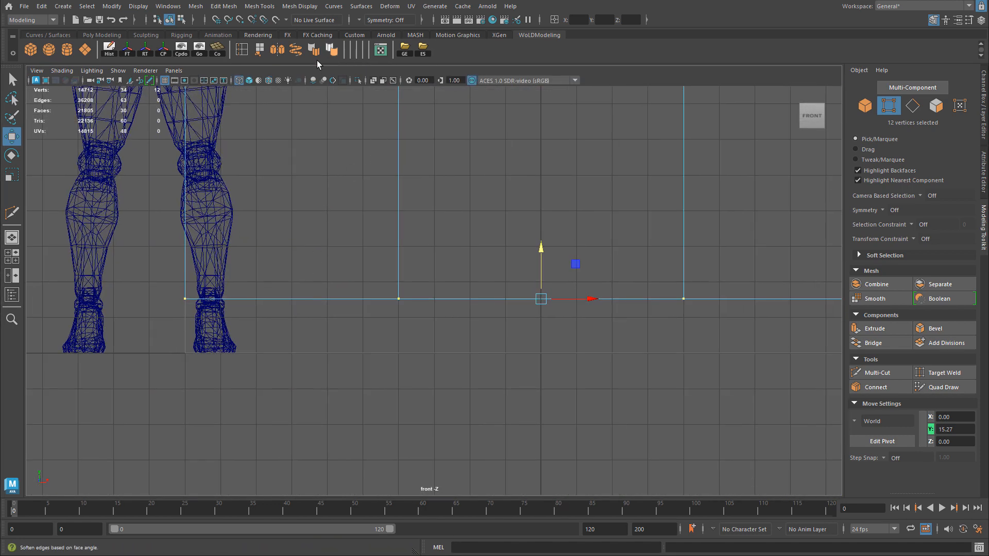
pyautogui.moveTo(988, 38); pyautogui.dragTo(761, 24)
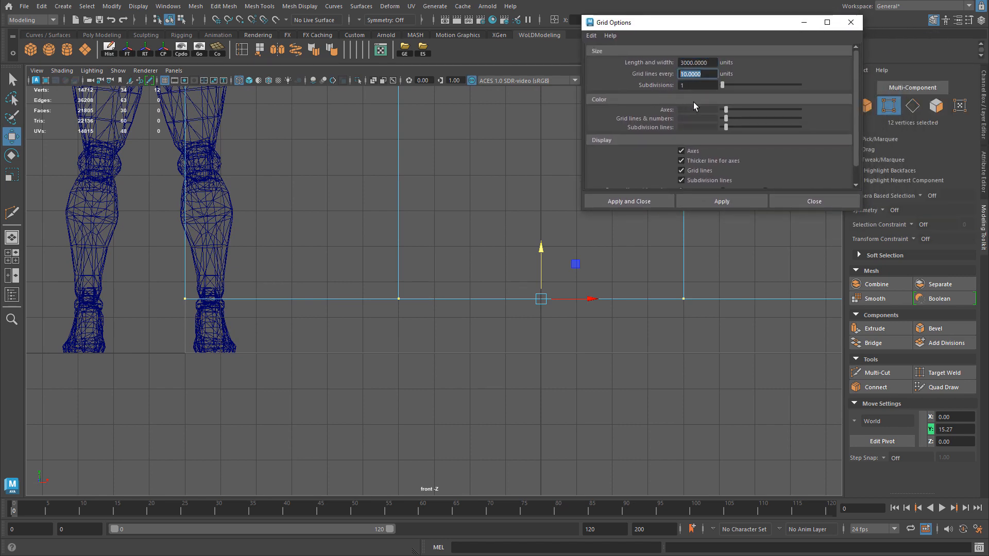
pyautogui.click(723, 201)
# Step: Snap the desk's bottom vertices to Y 15 and restore the grid lines to every 10 units
pyautogui.moveTo(552, 262); pyautogui.dragTo(541, 301)
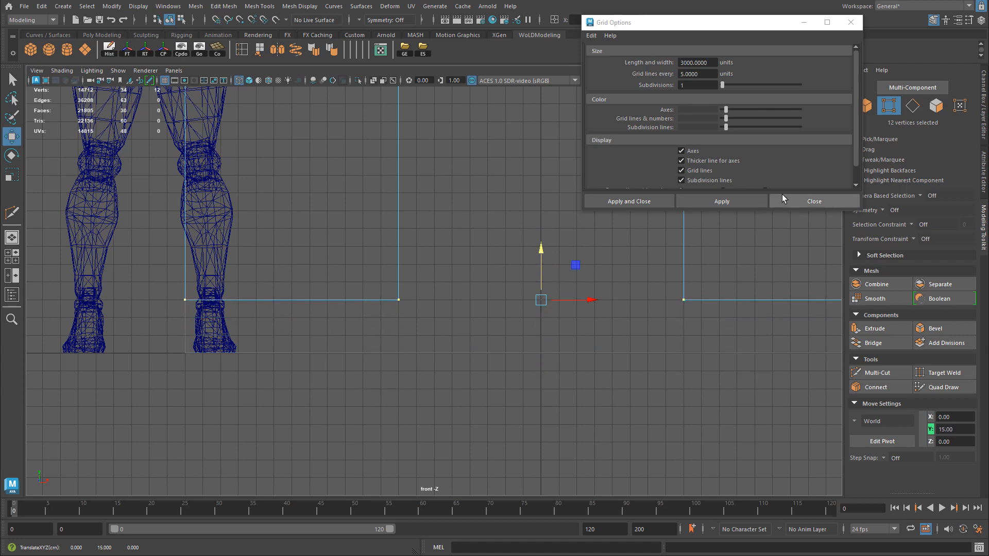
pyautogui.doubleClick(691, 73)
pyautogui.write('10')
pyautogui.click(722, 200)
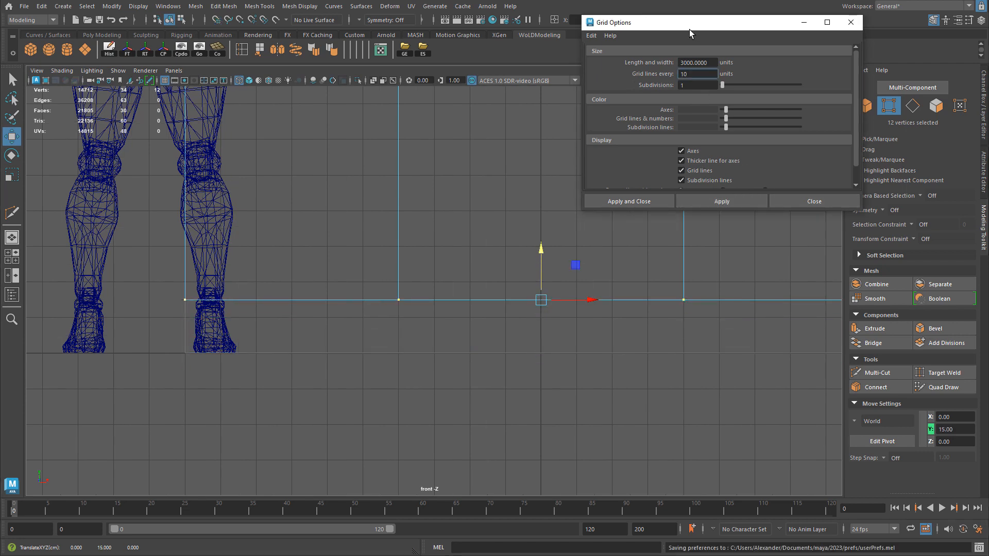
pyautogui.click(851, 22)
# Step: Examine the desk's raised pedestals, knee space and tabletop from several angles in perspective
pyautogui.press('space')
pyautogui.press('space')
pyautogui.moveTo(485, 248); pyautogui.dragTo(523, 236, button='right')
pyautogui.moveTo(435, 225)
pyautogui.keyDown('alt'); pyautogui.mouseDown()
pyautogui.moveTo(470, 245)
pyautogui.moveTo(407, 247)
pyautogui.moveTo(542, 239)
pyautogui.mouseUp(); pyautogui.keyUp('alt')
pyautogui.scroll(3, 510, 248)
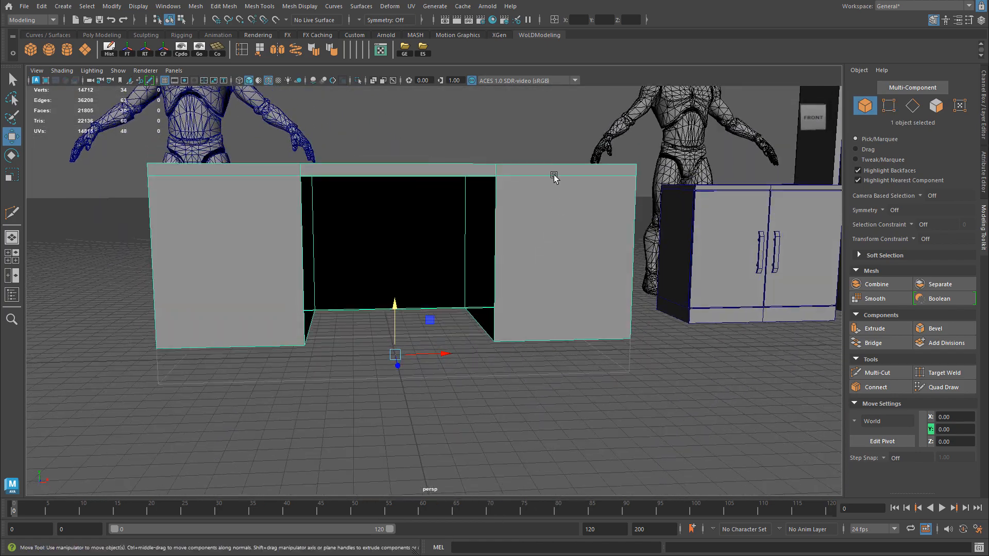
pyautogui.keyDown('alt'); pyautogui.moveTo(536, 194); pyautogui.dragTo(531, 195); pyautogui.keyUp('alt')
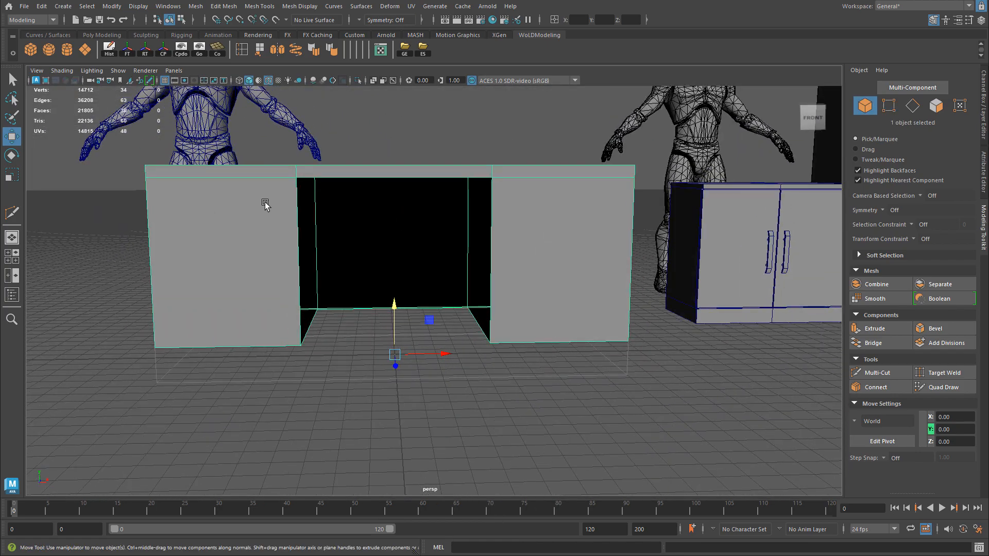
pyautogui.keyDown('alt'); pyautogui.moveTo(309, 272); pyautogui.dragTo(290, 263); pyautogui.keyUp('alt')
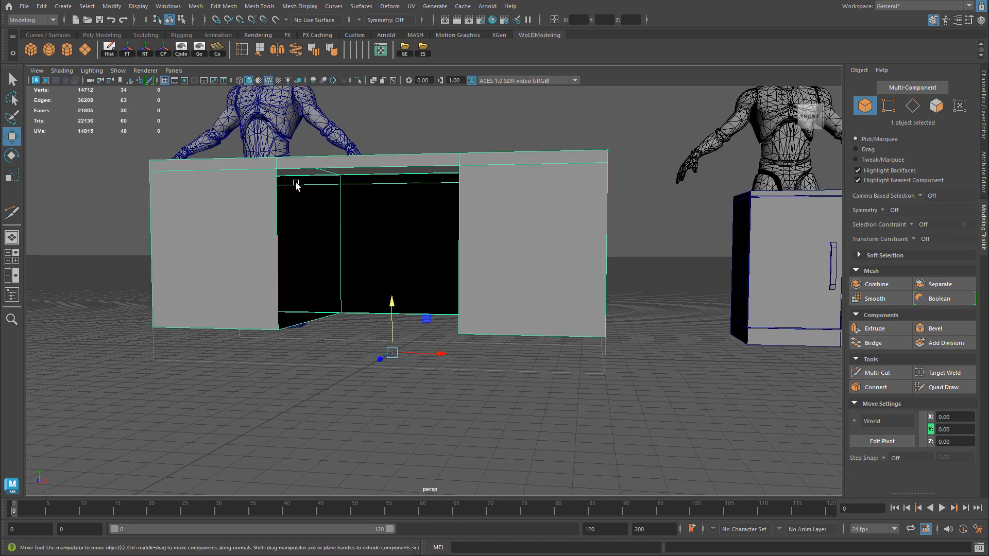
pyautogui.keyDown('alt'); pyautogui.moveTo(327, 208); pyautogui.dragTo(256, 234); pyautogui.keyUp('alt')
# Step: Connect the 10 vertical edges below the tabletop with two segments, dividing the pedestals into three drawer rows
pyautogui.moveTo(257, 235); pyautogui.dragTo(255, 205, button='right')
pyautogui.keyDown('alt'); pyautogui.moveTo(582, 258); pyautogui.dragTo(300, 238); pyautogui.keyUp('alt')
pyautogui.click(886, 388)
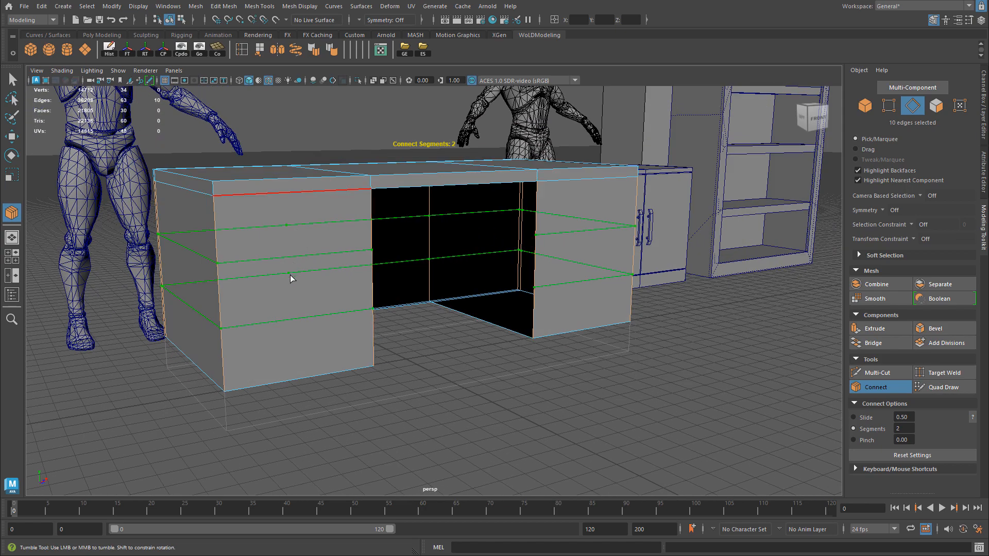
pyautogui.keyDown('alt'); pyautogui.moveTo(287, 216); pyautogui.dragTo(337, 242); pyautogui.keyUp('alt')
pyautogui.press('w')
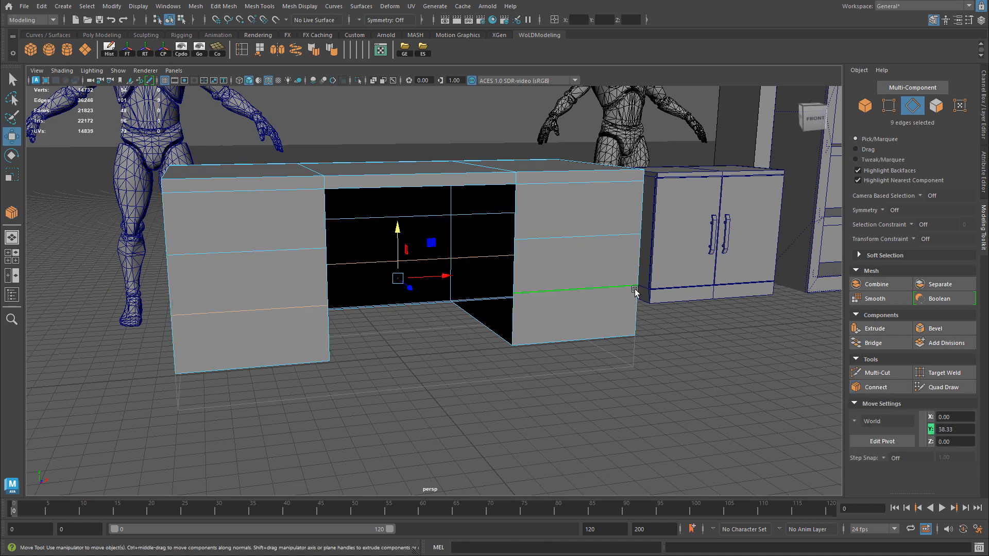
pyautogui.keyDown('alt'); pyautogui.moveTo(622, 292); pyautogui.dragTo(503, 253); pyautogui.keyUp('alt')
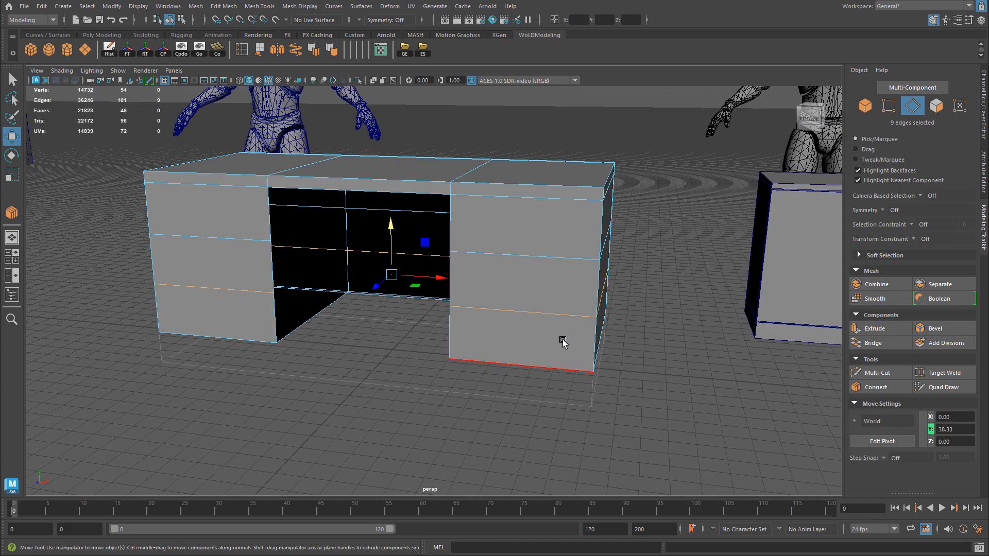
# Step: Inspect the desk's underside around the knee space and undo the two-segment connection on the pedestals
pyautogui.keyDown('alt'); pyautogui.moveTo(560, 298); pyautogui.dragTo(425, 275); pyautogui.keyUp('alt')
pyautogui.keyDown('alt'); pyautogui.moveTo(387, 246); pyautogui.dragTo(387, 266); pyautogui.keyUp('alt')
pyautogui.click(308, 312)
pyautogui.keyDown('alt'); pyautogui.moveTo(286, 304); pyautogui.dragTo(347, 329); pyautogui.keyUp('alt')
pyautogui.hotkey('ctrl', 'z')
pyautogui.hotkey('ctrl', 'z')
pyautogui.hotkey('ctrl', 'z')
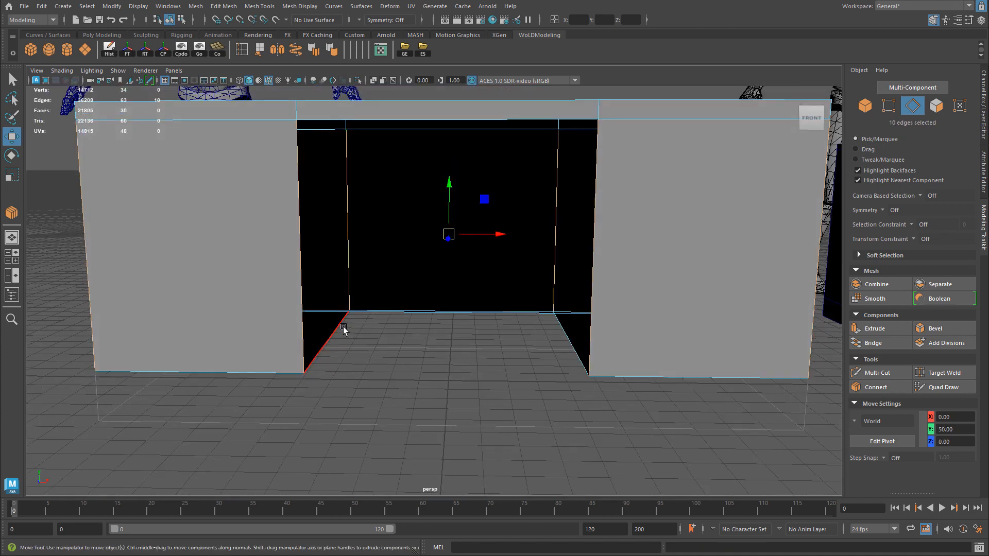
# Step: Extrude the three bottom inner edges of the knee space upward to form its interior walls
pyautogui.keyDown('shift'); pyautogui.click(564, 332); pyautogui.keyUp('shift')
pyautogui.keyDown('shift'); pyautogui.click(521, 315); pyautogui.keyUp('shift')
pyautogui.keyDown('alt'); pyautogui.moveTo(495, 327); pyautogui.dragTo(463, 214); pyautogui.keyUp('alt')
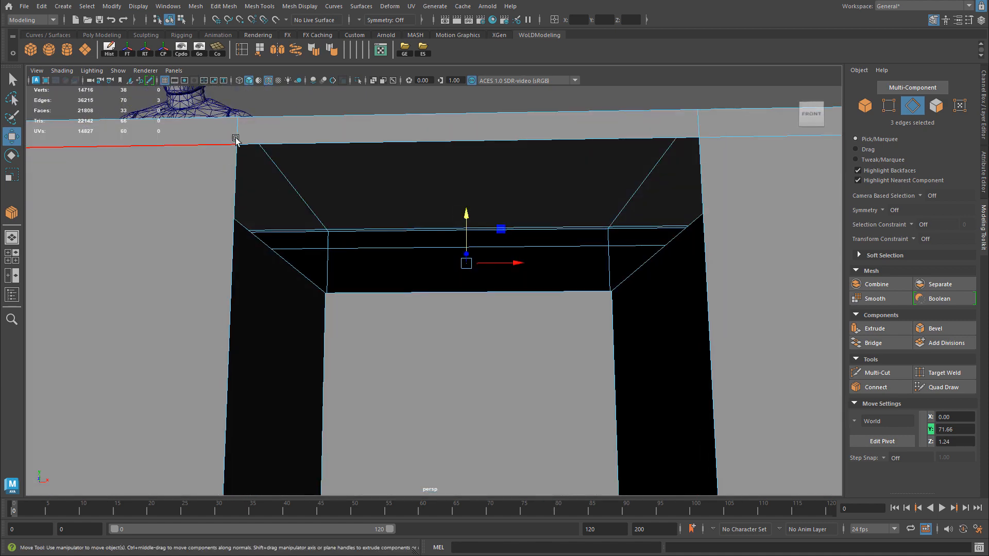
pyautogui.keyDown('alt'); pyautogui.moveTo(351, 271); pyautogui.dragTo(390, 311, button='middle'); pyautogui.keyUp('alt')
pyautogui.keyDown('alt'); pyautogui.moveTo(389, 311); pyautogui.dragTo(461, 326, button='right'); pyautogui.keyUp('alt')
# Step: Snap the three upper edges of the knee space's interior walls to the tabletop's underside at Y 85
pyautogui.click(312, 316)
pyautogui.keyDown('shift'); pyautogui.click(461, 333); pyautogui.keyUp('shift')
pyautogui.keyDown('shift'); pyautogui.click(742, 307); pyautogui.keyUp('shift')
pyautogui.moveTo(484, 293); pyautogui.dragTo(477, 244, button='middle')
pyautogui.moveTo(606, 338)
pyautogui.mouseDown(button='middle')
pyautogui.moveTo(548, 304)
pyautogui.moveTo(613, 355)
pyautogui.mouseUp(button='middle')
pyautogui.hotkey('ctrl', 'z')
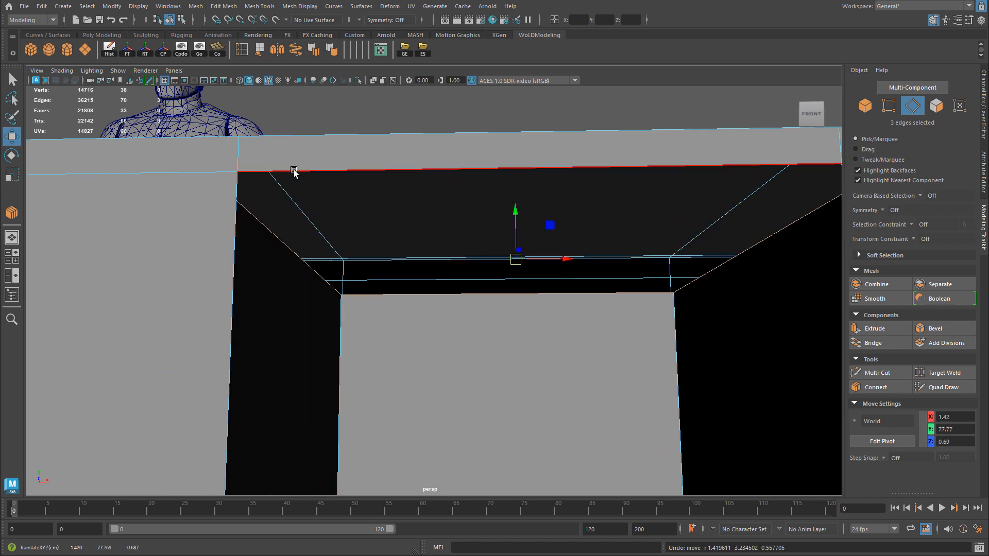
pyautogui.click(515, 214)
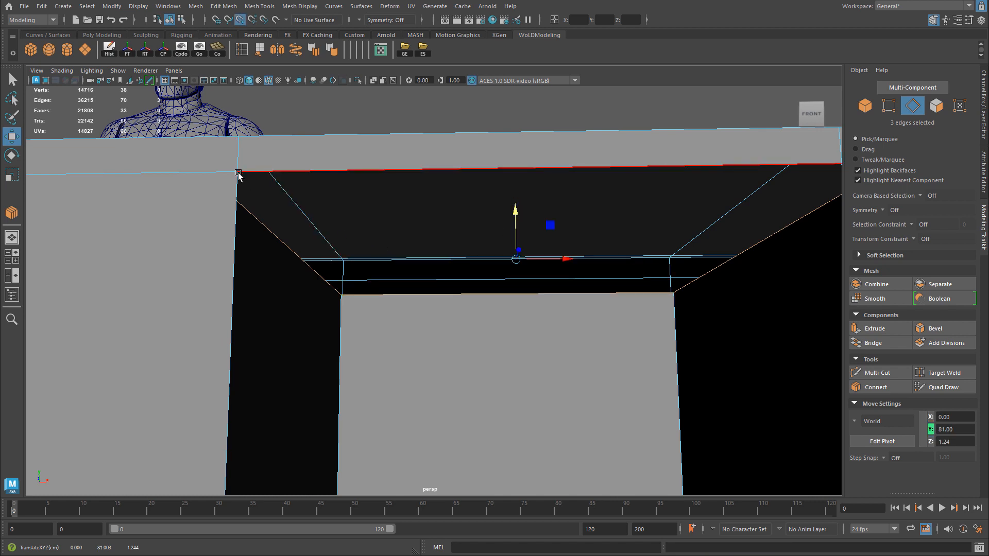
pyautogui.moveTo(240, 170); pyautogui.dragTo(305, 173, button='middle')
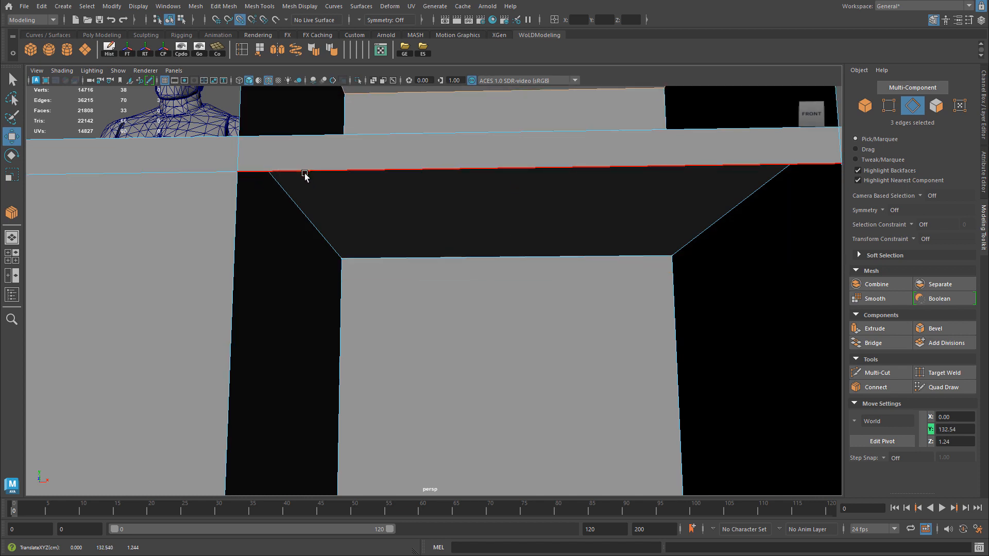
pyautogui.hotkey('ctrl', 'z')
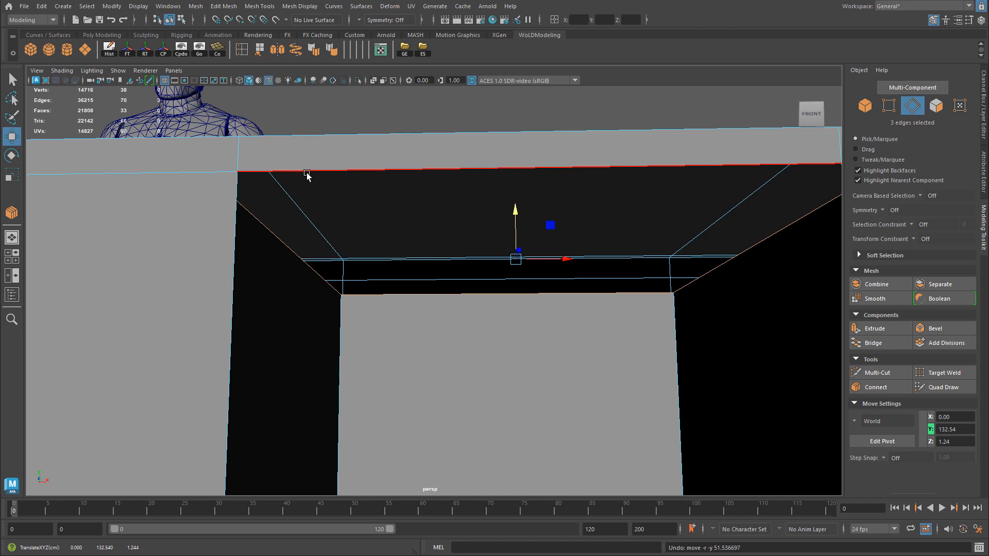
pyautogui.moveTo(319, 174); pyautogui.dragTo(363, 170, button='middle')
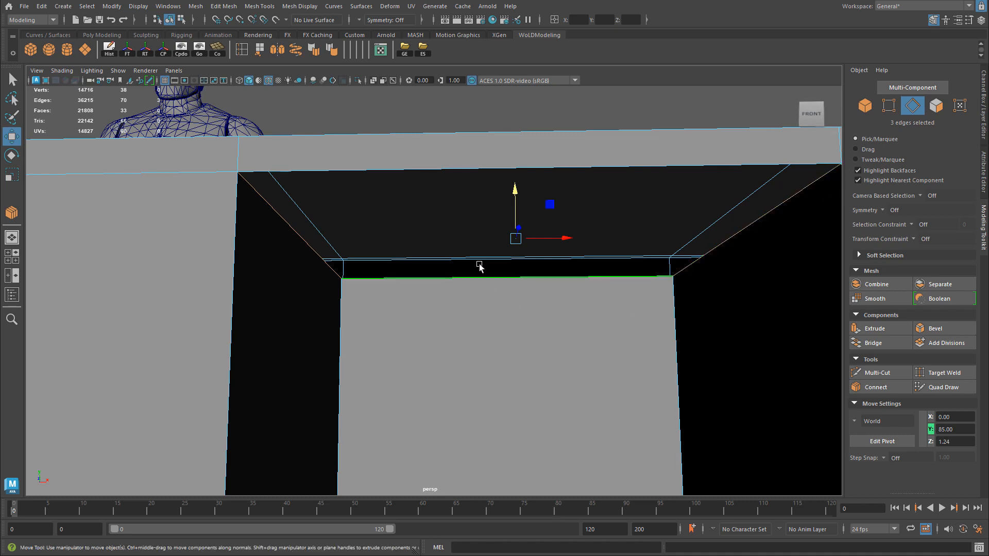
# Step: Bridge the upper edges of the knee space's two side walls to close its ceiling
pyautogui.keyDown('alt'); pyautogui.moveTo(567, 243); pyautogui.dragTo(422, 190, button='right'); pyautogui.keyUp('alt')
pyautogui.keyDown('alt'); pyautogui.moveTo(458, 201); pyautogui.dragTo(374, 253); pyautogui.keyUp('alt')
pyautogui.click(360, 243)
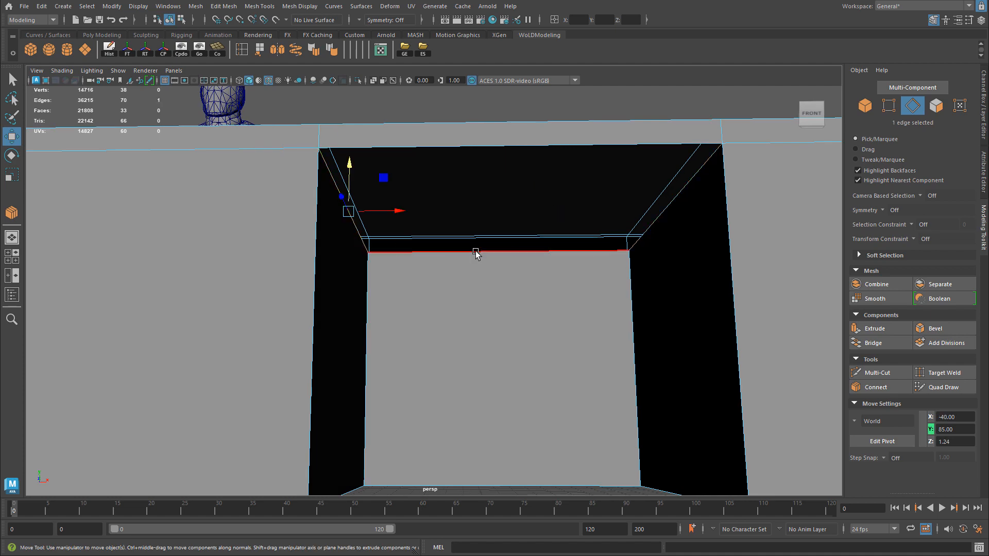
pyautogui.keyDown('shift'); pyautogui.click(672, 210); pyautogui.keyUp('shift')
pyautogui.click(874, 342)
pyautogui.keyDown('alt'); pyautogui.moveTo(547, 233); pyautogui.dragTo(468, 223); pyautogui.keyUp('alt')
# Step: Test an upper front corner vertex of the knee space and merge the overlapping vertices at its upper corners
pyautogui.moveTo(493, 199); pyautogui.dragTo(515, 187, button='right')
pyautogui.moveTo(308, 160); pyautogui.dragTo(296, 161, button='right')
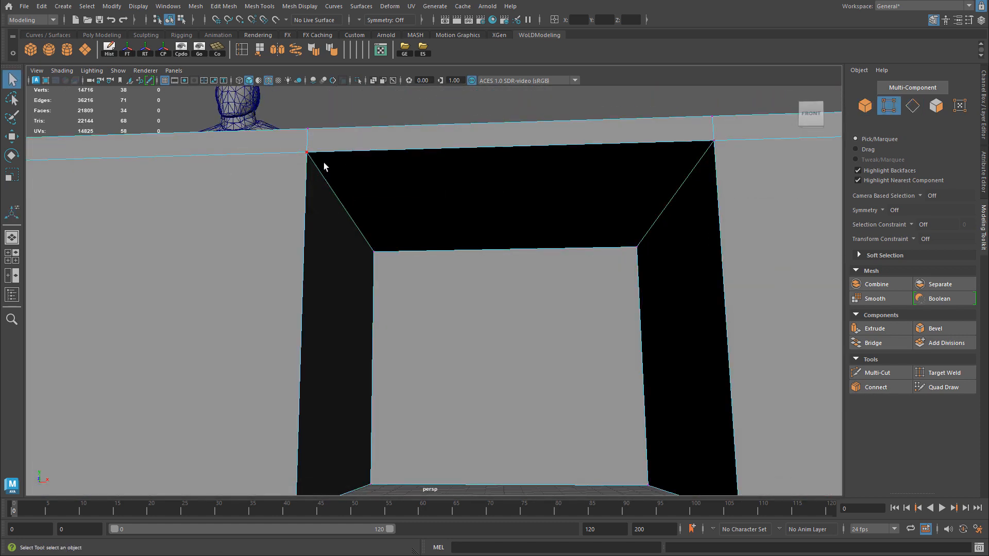
pyautogui.press('w')
pyautogui.moveTo(306, 154); pyautogui.dragTo(295, 126)
pyautogui.hotkey('ctrl', 'z')
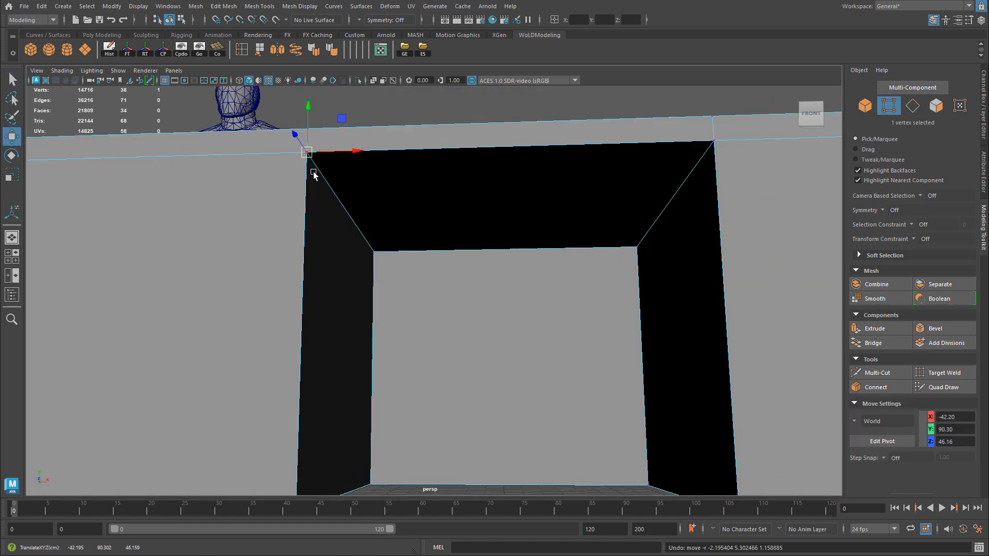
pyautogui.keyDown('shift'); pyautogui.moveTo(404, 274); pyautogui.dragTo(405, 275); pyautogui.keyUp('shift')
pyautogui.keyDown('shift'); pyautogui.moveTo(626, 227); pyautogui.dragTo(650, 262); pyautogui.keyUp('shift')
pyautogui.keyDown('shift'); pyautogui.moveTo(510, 114); pyautogui.dragTo(562, 61, button='right'); pyautogui.keyUp('shift')
pyautogui.moveTo(415, 217); pyautogui.dragTo(370, 217, button='right')
pyautogui.press('q')
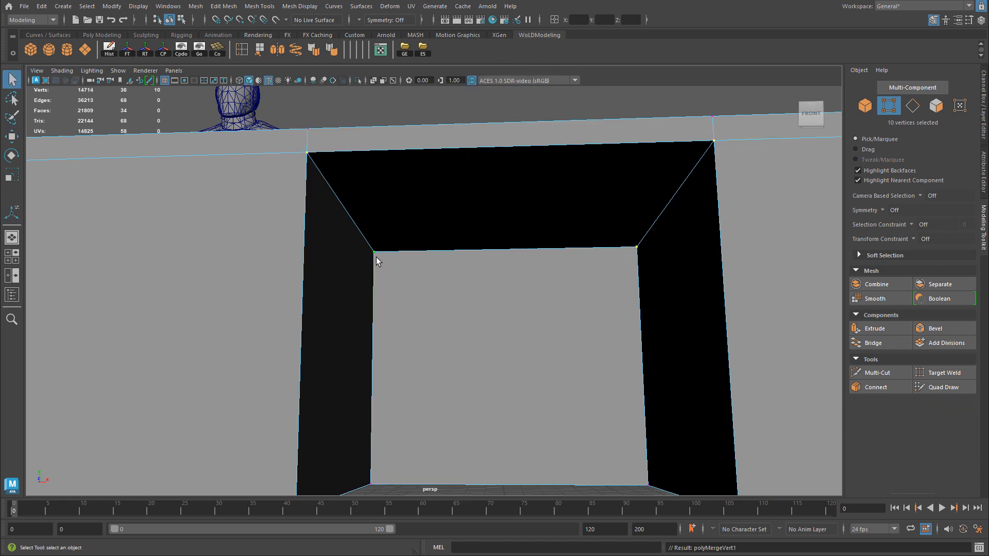
# Step: Check the merge at the knee space's four upper corners by moving each vertex and undoing the move
pyautogui.click(376, 254)
pyautogui.press('w')
pyautogui.moveTo(375, 253); pyautogui.dragTo(359, 295)
pyautogui.hotkey('ctrl', 'z')
pyautogui.click(308, 153)
pyautogui.moveTo(307, 152)
pyautogui.mouseDown()
pyautogui.moveTo(342, 209)
pyautogui.moveTo(309, 171)
pyautogui.mouseUp()
pyautogui.hotkey('ctrl', 'z')
pyautogui.click(714, 141)
pyautogui.moveTo(714, 141); pyautogui.dragTo(689, 172)
pyautogui.hotkey('ctrl', 'z')
pyautogui.click(636, 248)
pyautogui.moveTo(636, 248); pyautogui.dragTo(638, 278)
pyautogui.hotkey('ctrl', 'z')
# Step: Connect the 12 vertical edges below the tabletop with two segments, dividing the pedestals into three drawer rows
pyautogui.scroll(-5, 514, 280)
pyautogui.keyDown('alt'); pyautogui.moveTo(481, 263); pyautogui.dragTo(456, 272); pyautogui.keyUp('alt')
pyautogui.moveTo(457, 272); pyautogui.dragTo(225, 277, button='right')
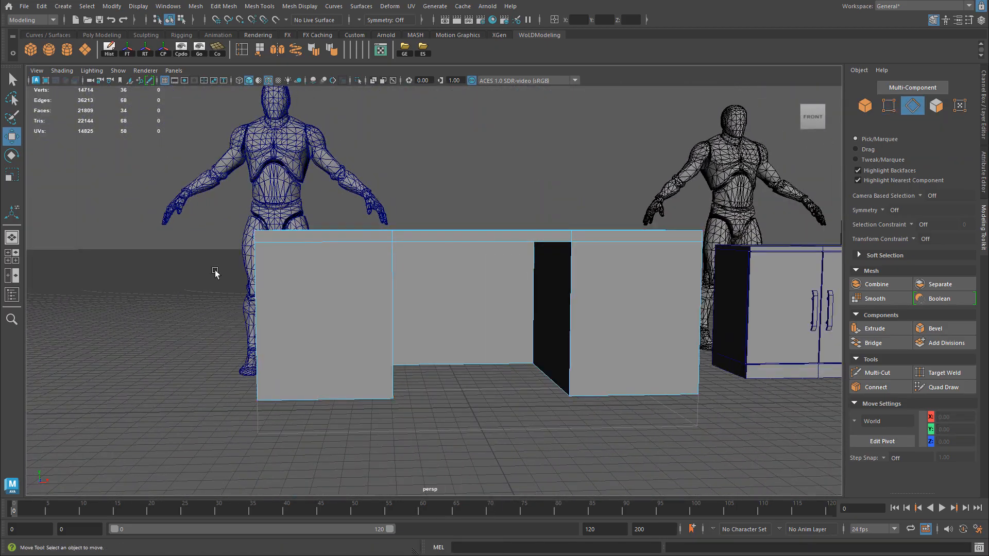
pyautogui.moveTo(706, 318); pyautogui.dragTo(706, 318)
pyautogui.keyDown('alt'); pyautogui.moveTo(578, 311); pyautogui.dragTo(359, 252); pyautogui.keyUp('alt')
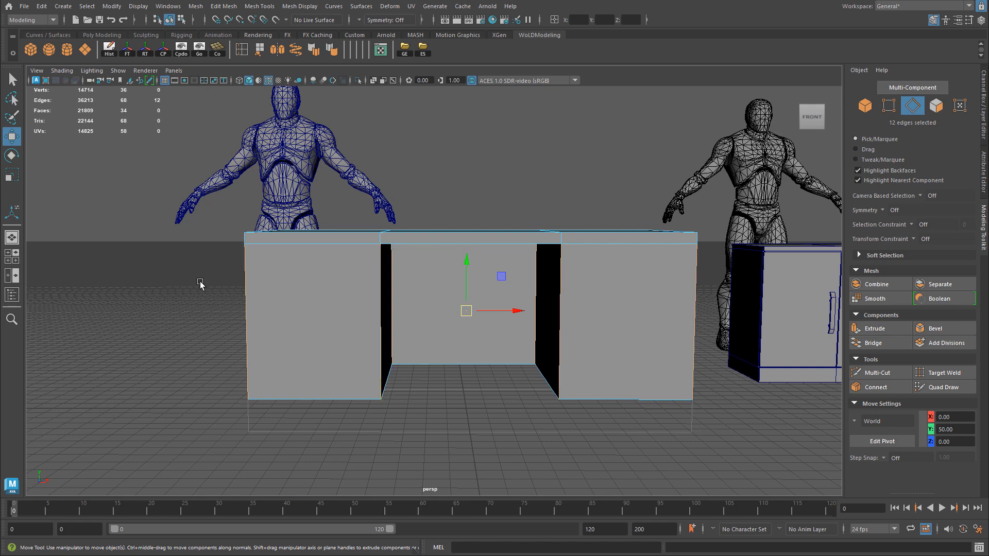
pyautogui.click(888, 390)
pyautogui.press('w')
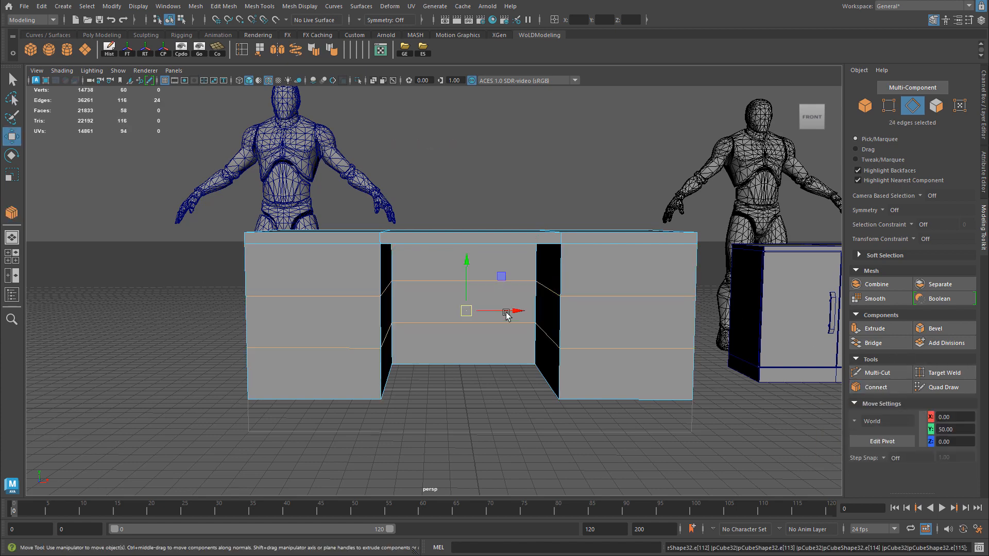
# Step: Return the desk to object mode and delete its construction history
pyautogui.keyDown('alt'); pyautogui.moveTo(515, 304); pyautogui.dragTo(588, 269); pyautogui.keyUp('alt')
pyautogui.keyDown('alt'); pyautogui.moveTo(632, 308); pyautogui.dragTo(478, 268); pyautogui.keyUp('alt')
pyautogui.rightClick(479, 267)
pyautogui.moveTo(491, 266); pyautogui.dragTo(529, 252, button='right')
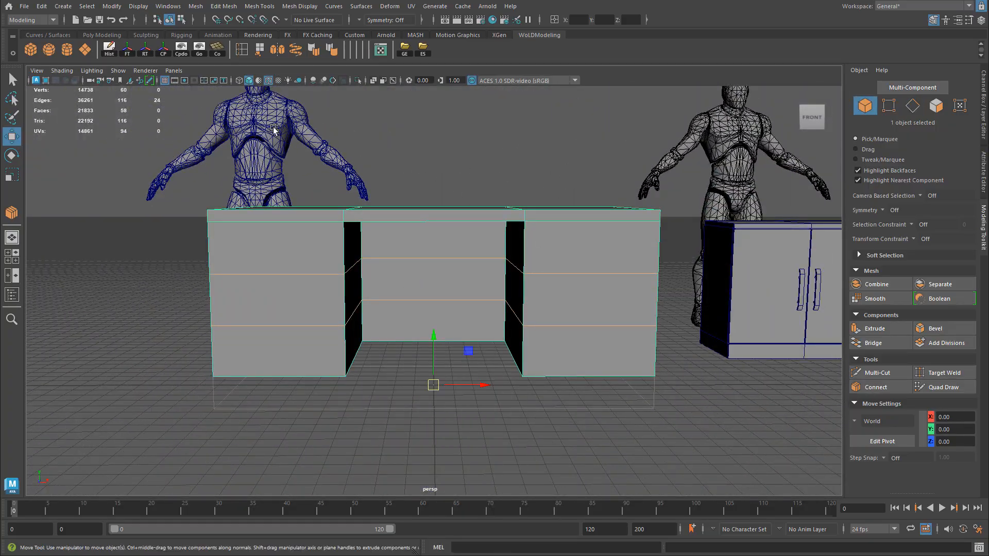
pyautogui.click(108, 50)
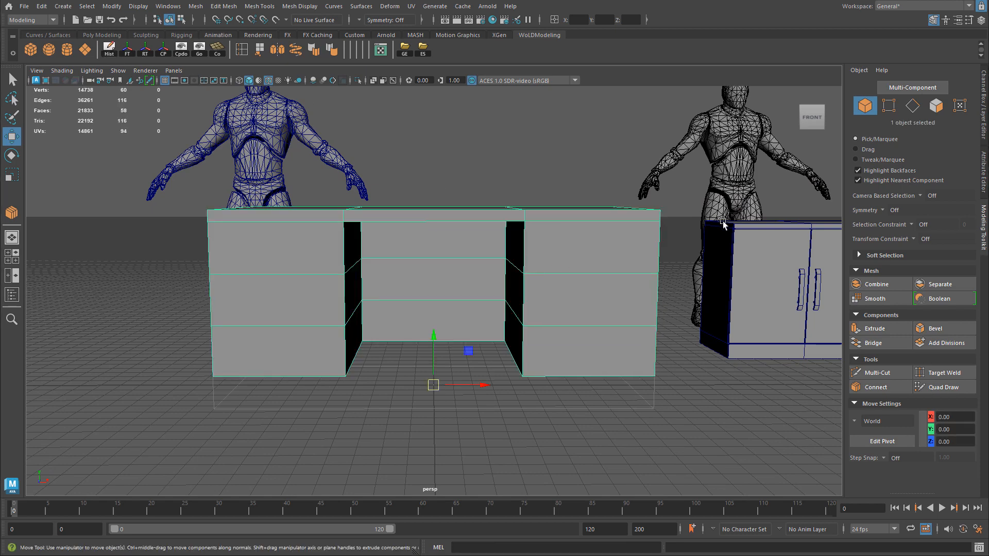
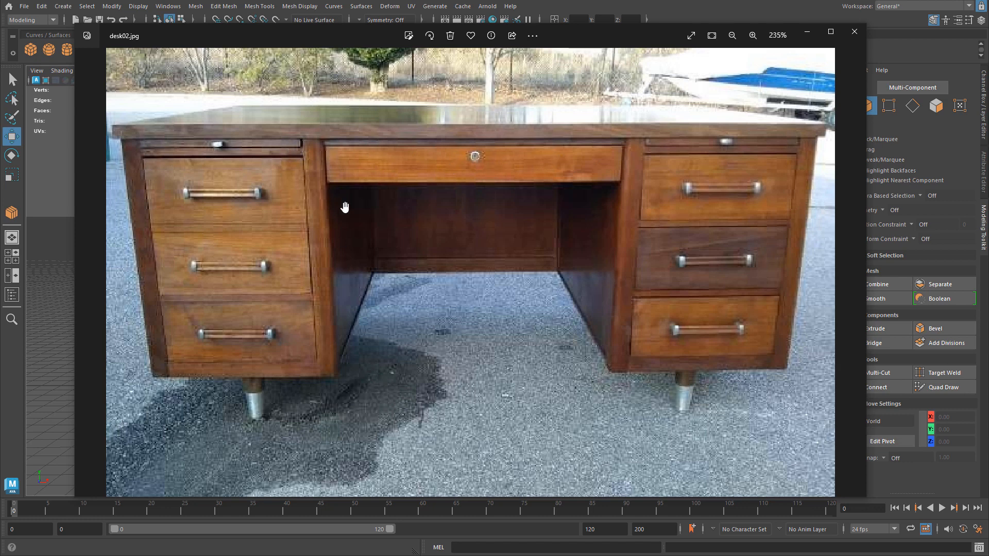
# Step: Check the drawer layout in desk02.jpg and select the left pedestal's three drawer-front faces and the right pedestal's top one
pyautogui.moveTo(591, 42); pyautogui.dragTo(596, 43)
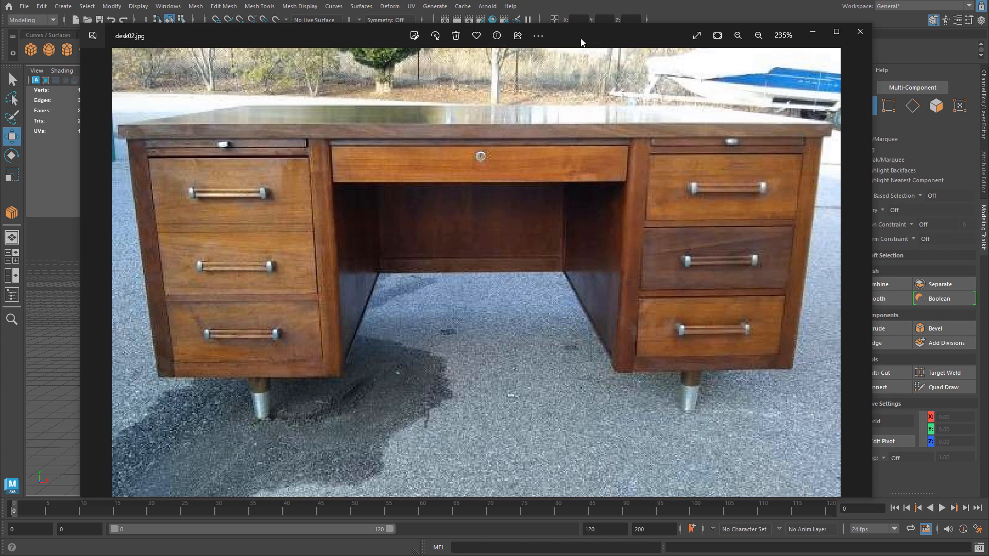
pyautogui.click(812, 32)
pyautogui.click(323, 264)
pyautogui.moveTo(298, 254); pyautogui.dragTo(294, 278, button='right')
pyautogui.click(294, 252)
pyautogui.keyDown('shift'); pyautogui.click(314, 294); pyautogui.keyUp('shift')
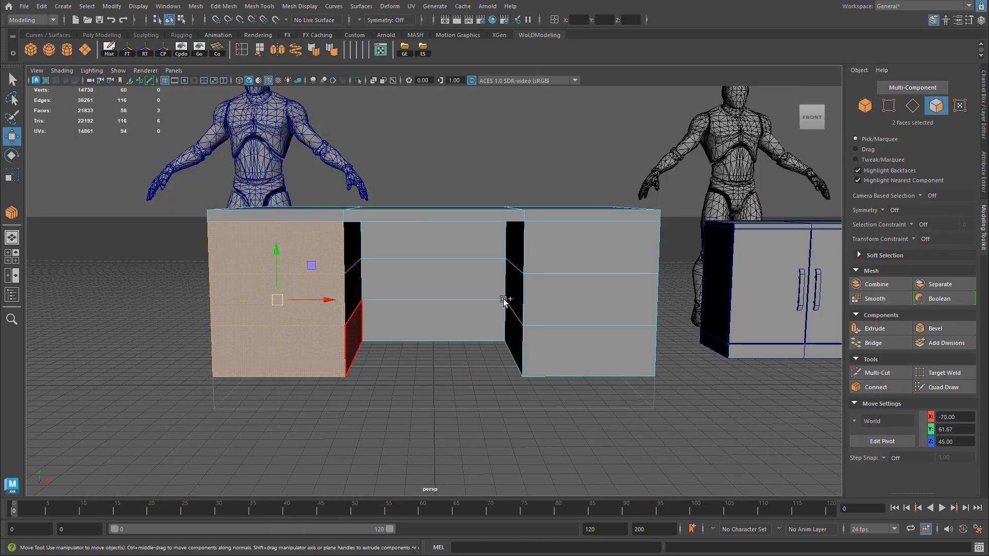
pyautogui.keyDown('shift'); pyautogui.click(323, 344); pyautogui.keyUp('shift')
pyautogui.keyDown('shift'); pyautogui.click(546, 264); pyautogui.keyUp('shift')
pyautogui.keyDown('alt'); pyautogui.moveTo(440, 268); pyautogui.dragTo(486, 265); pyautogui.keyUp('alt')
pyautogui.keyDown('alt'); pyautogui.moveTo(486, 265); pyautogui.dragTo(561, 272, button='right'); pyautogui.keyUp('alt')
pyautogui.keyDown('alt'); pyautogui.moveTo(561, 271); pyautogui.dragTo(497, 262, button='middle'); pyautogui.keyUp('alt')
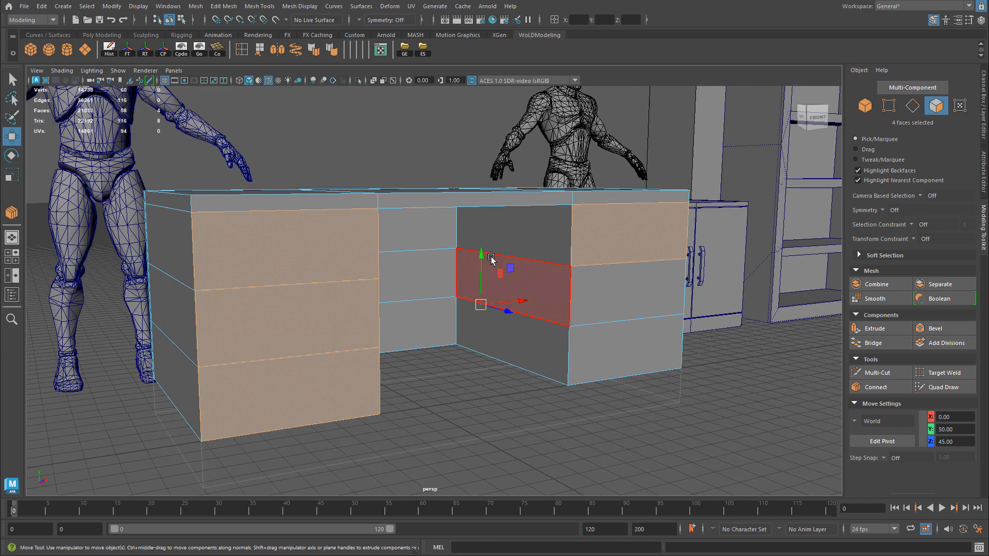
# Step: Extrude the four selected desk front faces with an offset of 2.5 to inset the drawer fronts
pyautogui.keyDown('alt'); pyautogui.moveTo(663, 309); pyautogui.dragTo(645, 307); pyautogui.keyUp('alt')
pyautogui.keyDown('alt'); pyautogui.moveTo(495, 287); pyautogui.dragTo(520, 288, button='right'); pyautogui.keyUp('alt')
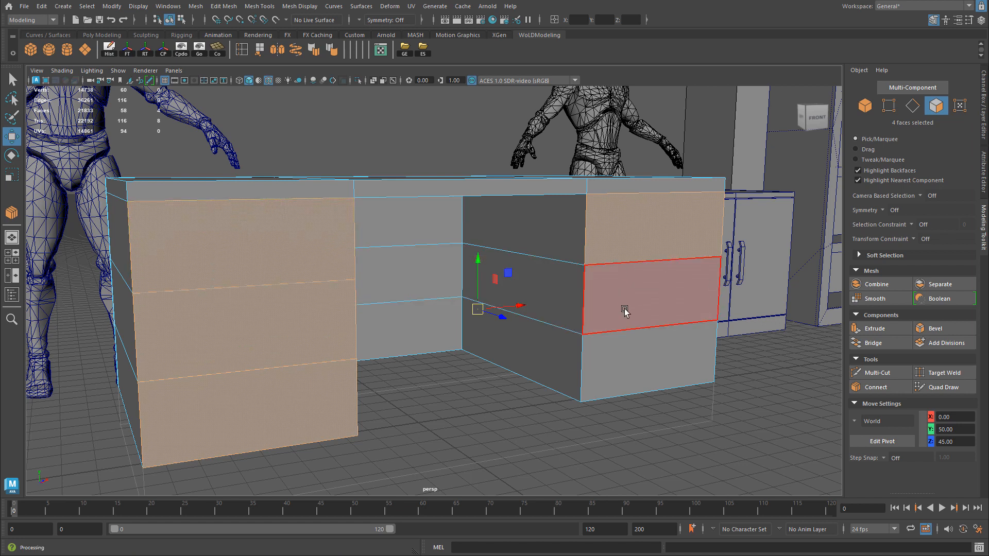
pyautogui.keyDown('alt'); pyautogui.moveTo(393, 297); pyautogui.dragTo(416, 295); pyautogui.keyUp('alt')
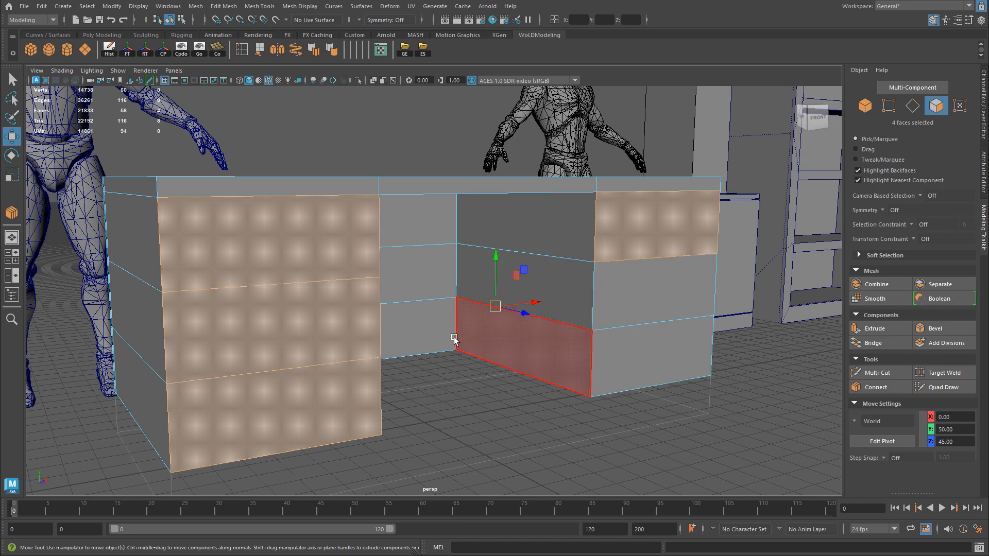
pyautogui.keyDown('alt'); pyautogui.moveTo(452, 341); pyautogui.dragTo(466, 332, button='middle'); pyautogui.keyUp('alt')
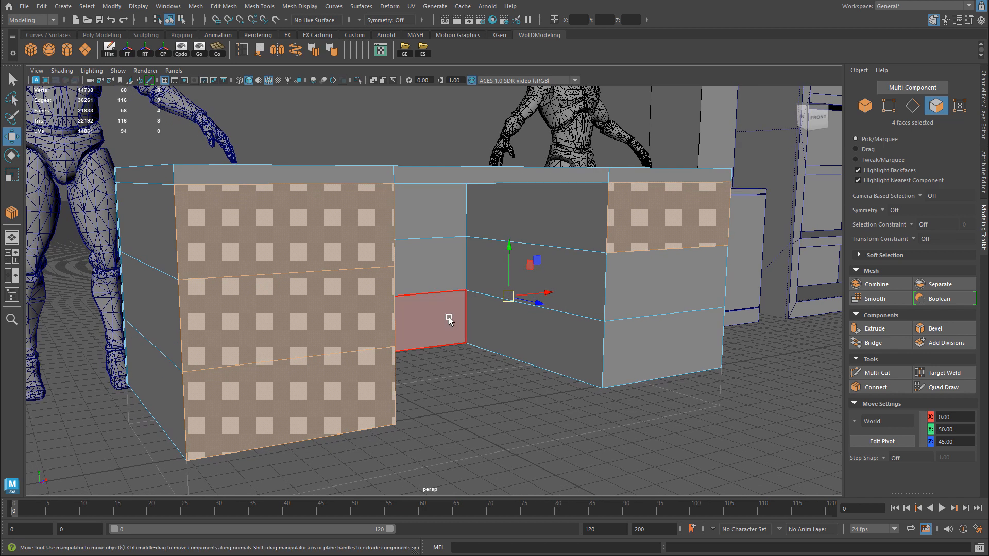
pyautogui.hotkey('ctrl', 'e')
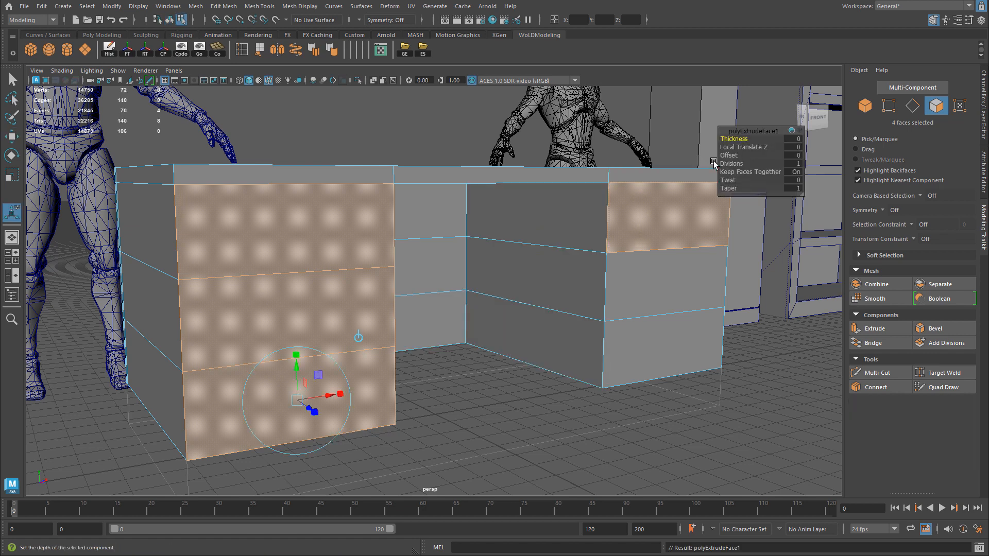
pyautogui.moveTo(731, 155); pyautogui.dragTo(745, 158)
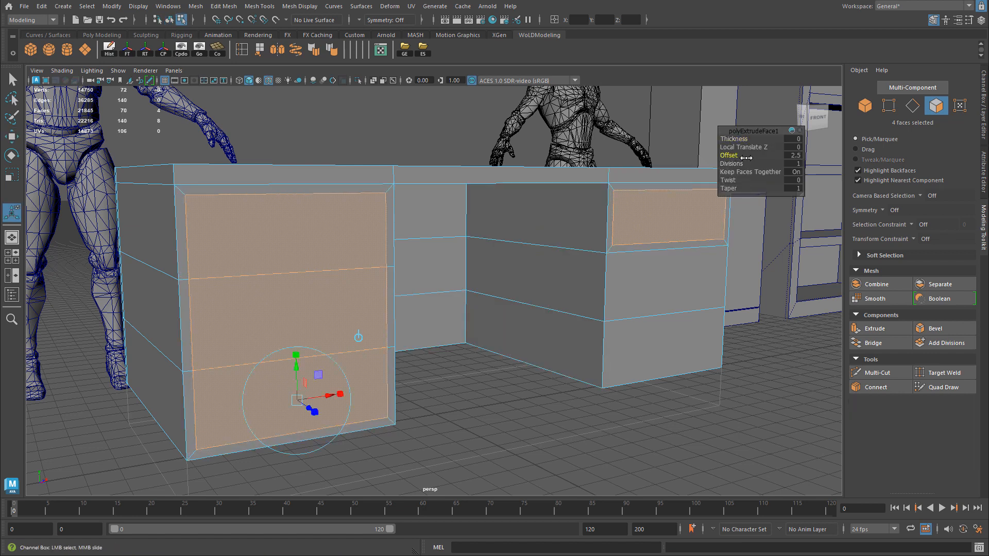
pyautogui.click(793, 155)
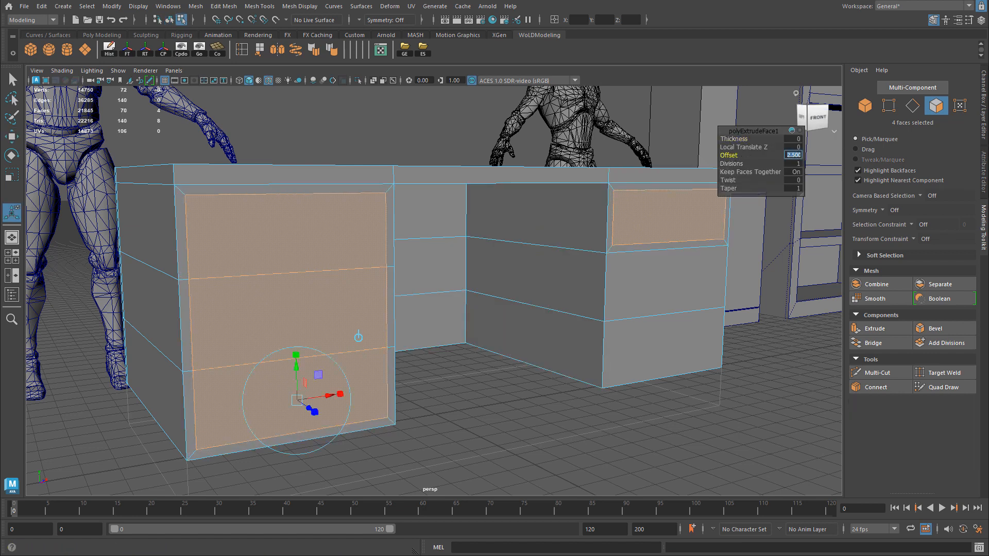
# Step: Examine the drawer layout and frame proportions in the desk02.jpg reference photo
pyautogui.moveTo(988, 25); pyautogui.dragTo(353, 37)
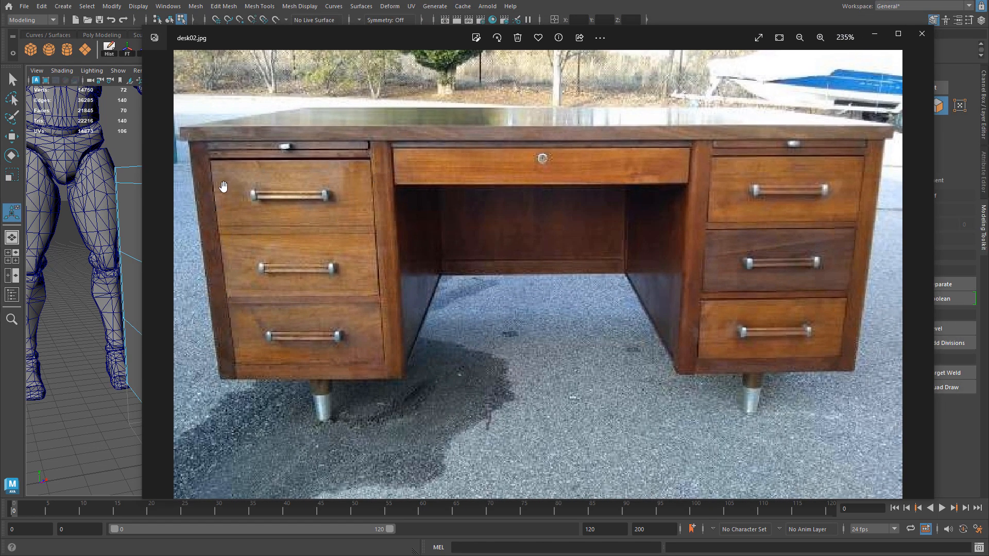
pyautogui.moveTo(680, 38); pyautogui.dragTo(988, 38)
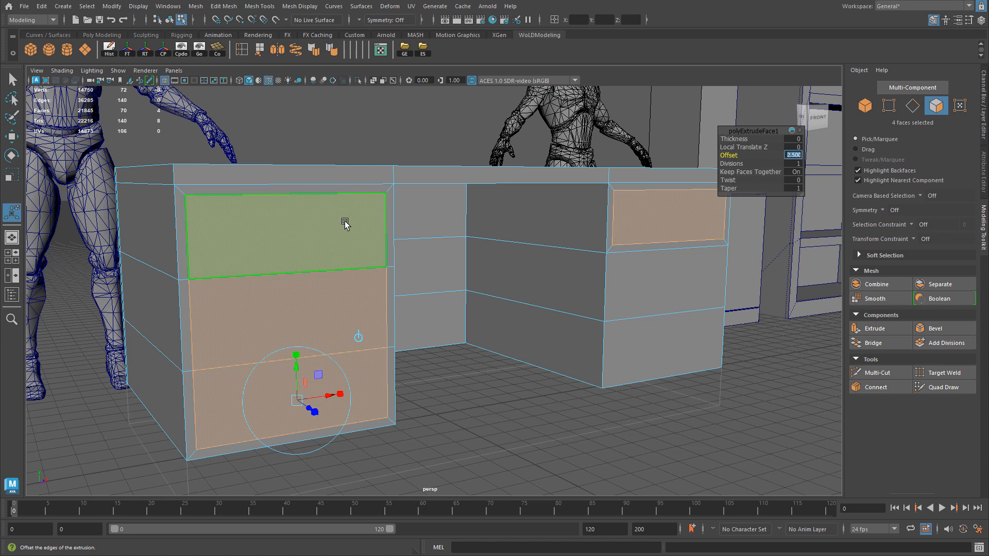
pyautogui.keyDown('alt'); pyautogui.moveTo(361, 221); pyautogui.dragTo(358, 219); pyautogui.keyUp('alt')
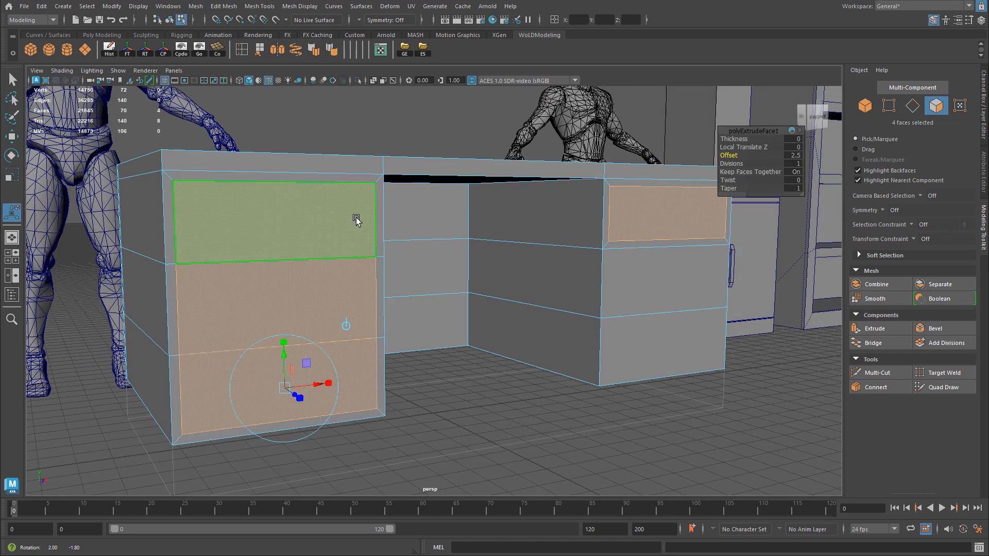
pyautogui.keyDown('alt'); pyautogui.moveTo(382, 216); pyautogui.dragTo(425, 223, button='right'); pyautogui.keyUp('alt')
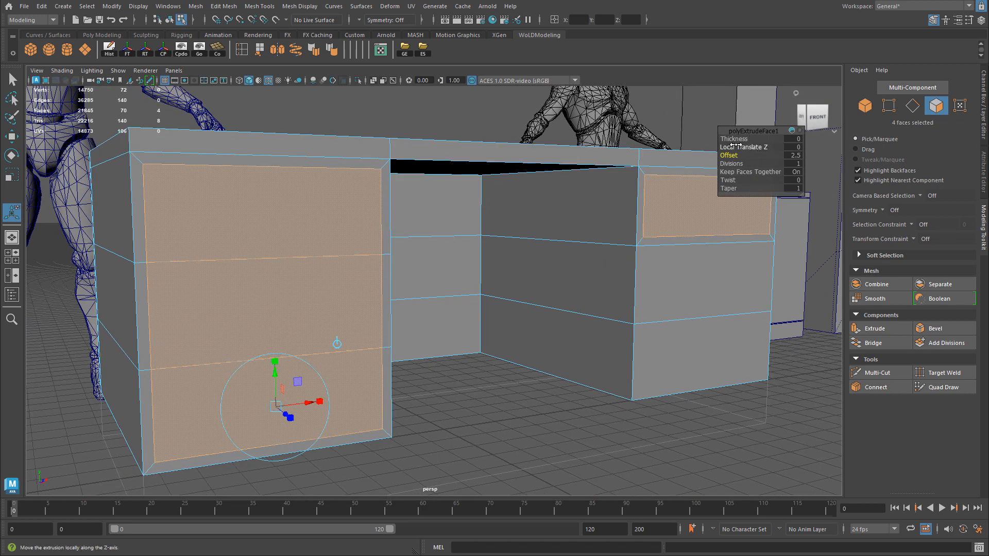
# Step: Turn off Keep Faces Together for the extrusion and set its offset to 4
pyautogui.click(796, 172)
pyautogui.moveTo(727, 156); pyautogui.dragTo(725, 156)
pyautogui.click(795, 157)
pyautogui.write('5')
pyautogui.press('Return')
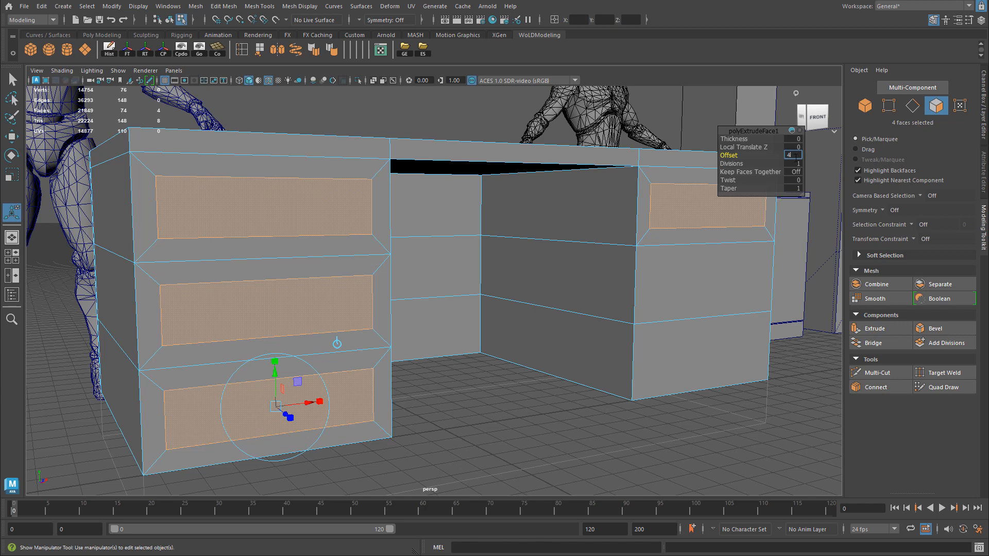
pyautogui.press('Return')
pyautogui.keyDown('alt'); pyautogui.moveTo(181, 232); pyautogui.dragTo(126, 205); pyautogui.keyUp('alt')
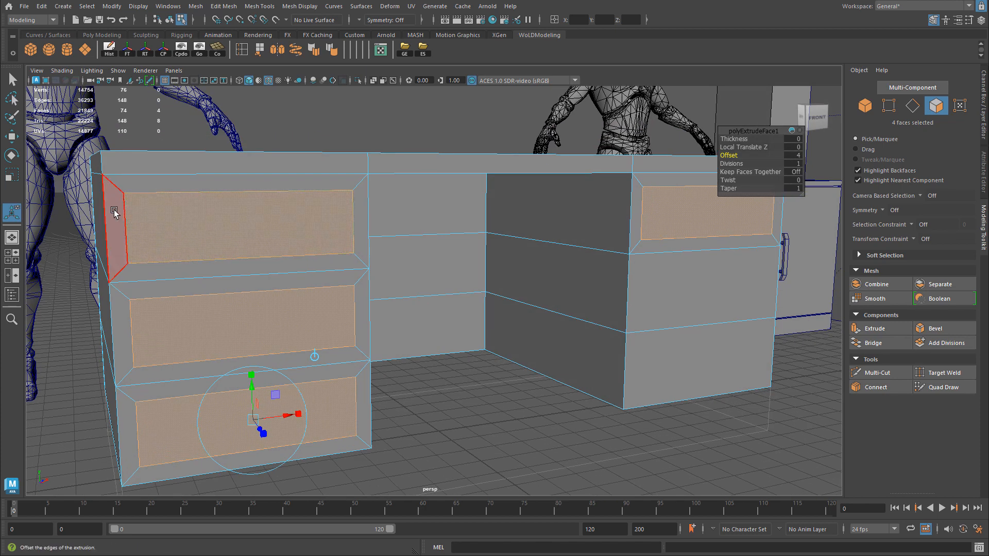
# Step: Set the drawer face extrusion's offset to 5
pyautogui.keyDown('alt'); pyautogui.moveTo(349, 221); pyautogui.dragTo(416, 228); pyautogui.keyUp('alt')
pyautogui.click(797, 156)
pyautogui.write('5')
pyautogui.press('Return')
pyautogui.moveTo(294, 239)
pyautogui.keyDown('alt'); pyautogui.mouseDown()
pyautogui.moveTo(276, 240)
pyautogui.moveTo(303, 229)
pyautogui.mouseUp(); pyautogui.keyUp('alt')
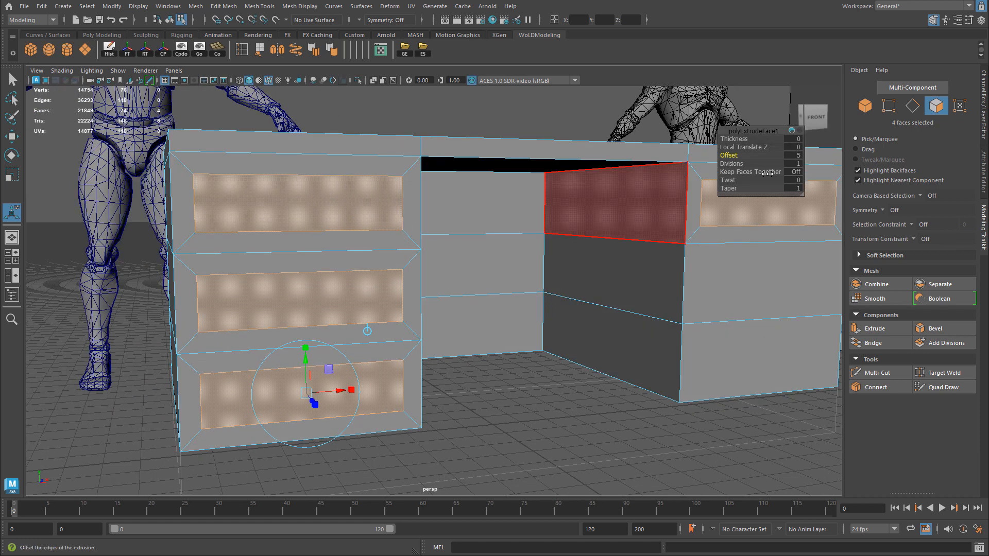
# Step: Scale the four inset drawer faces taller to thin the horizontal rails between them
pyautogui.moveTo(306, 348); pyautogui.dragTo(348, 329)
pyautogui.keyDown('alt'); pyautogui.moveTo(572, 256); pyautogui.dragTo(540, 258, button='middle'); pyautogui.keyUp('alt')
pyautogui.keyDown('alt'); pyautogui.moveTo(230, 275); pyautogui.dragTo(340, 265, button='middle'); pyautogui.keyUp('alt')
pyautogui.scroll(4, 340, 265)
pyautogui.moveTo(342, 355); pyautogui.dragTo(343, 358)
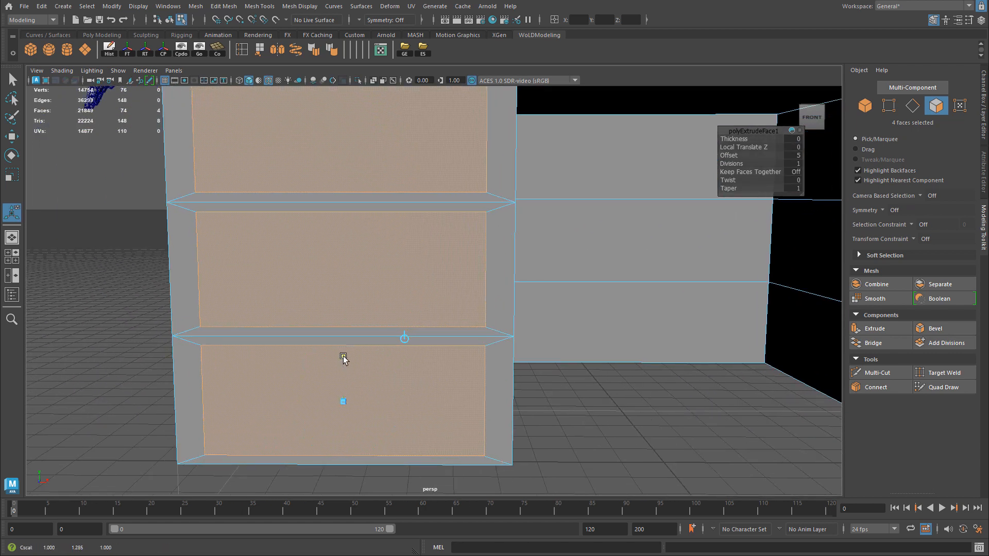
pyautogui.scroll(-3, 311, 434)
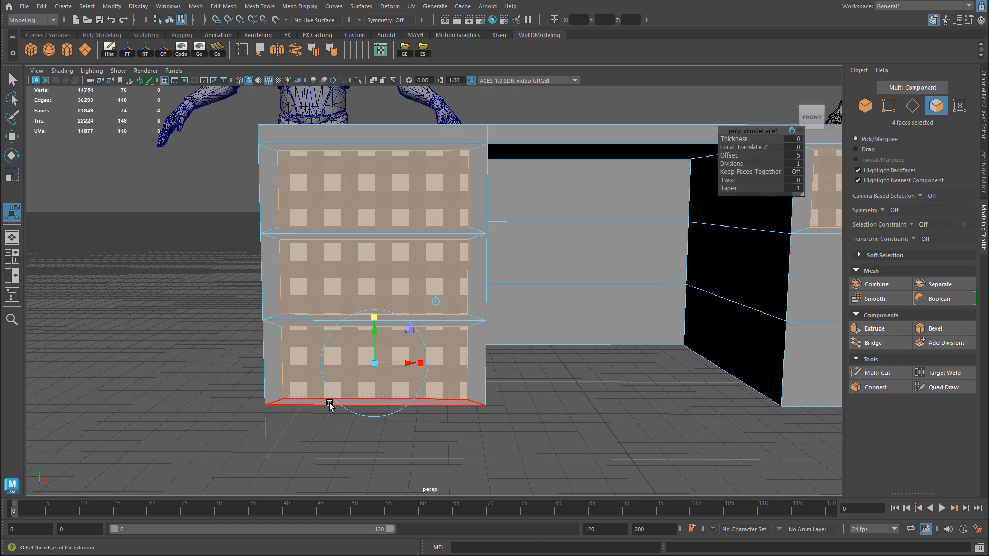
pyautogui.keyDown('alt'); pyautogui.moveTo(374, 284); pyautogui.dragTo(372, 299, button='middle'); pyautogui.keyUp('alt')
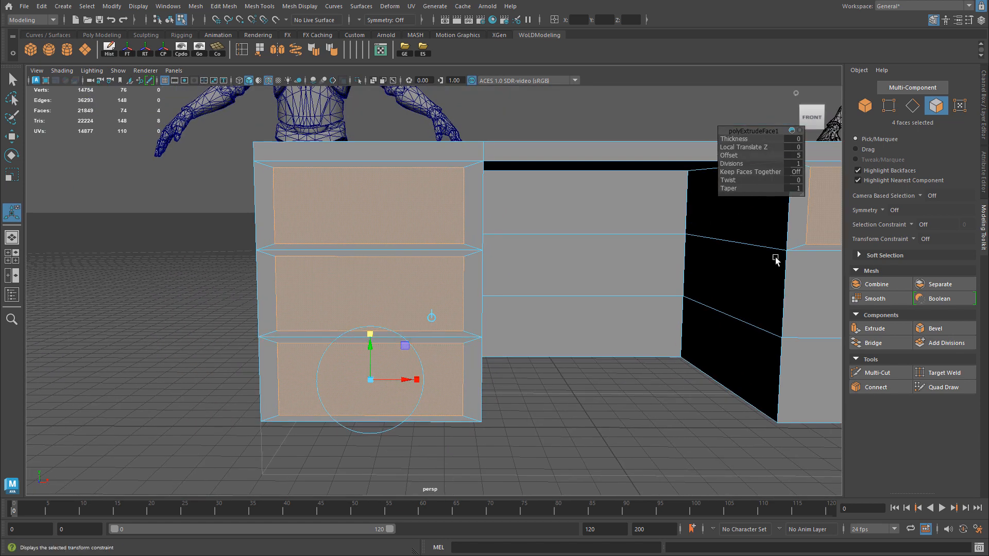
pyautogui.keyDown('alt'); pyautogui.moveTo(471, 261); pyautogui.dragTo(417, 264, button='middle'); pyautogui.keyUp('alt')
pyautogui.press('r')
pyautogui.moveTo(342, 343); pyautogui.dragTo(349, 345)
pyautogui.keyDown('alt'); pyautogui.moveTo(679, 287); pyautogui.dragTo(568, 289, button='middle'); pyautogui.keyUp('alt')
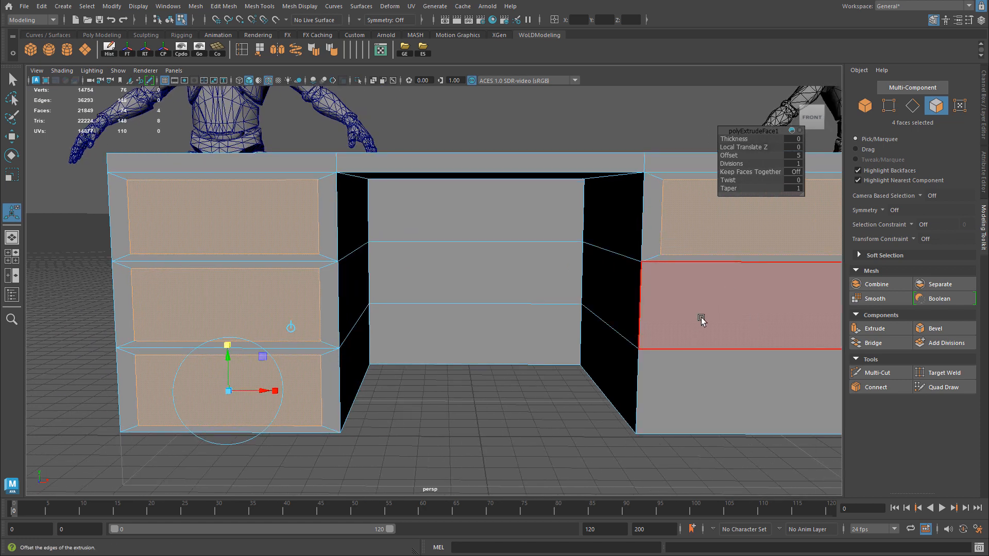
pyautogui.keyDown('alt'); pyautogui.moveTo(481, 278); pyautogui.dragTo(662, 270); pyautogui.keyUp('alt')
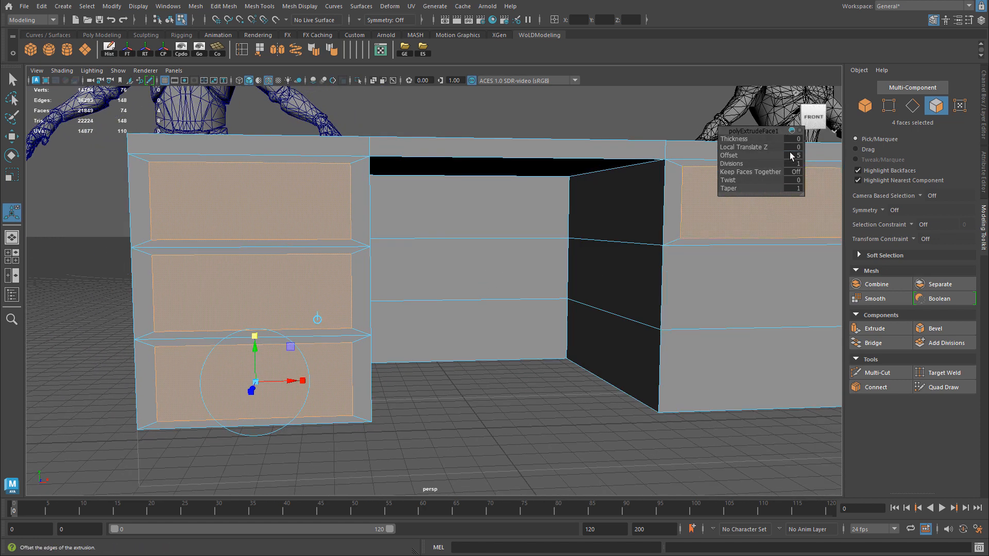
pyautogui.keyDown('alt'); pyautogui.moveTo(289, 273); pyautogui.dragTo(358, 265, button='middle'); pyautogui.keyUp('alt')
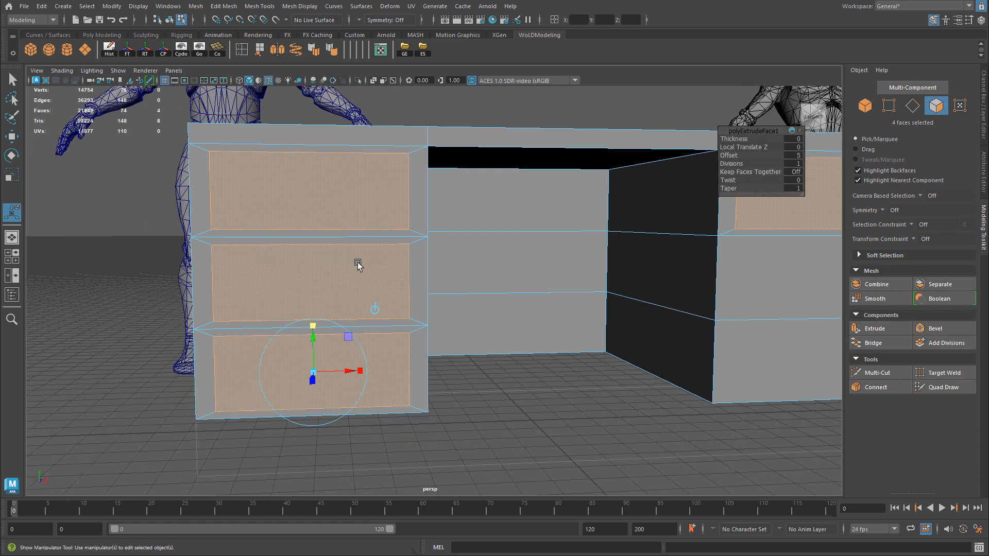
pyautogui.keyDown('alt'); pyautogui.moveTo(358, 266); pyautogui.dragTo(361, 266); pyautogui.keyUp('alt')
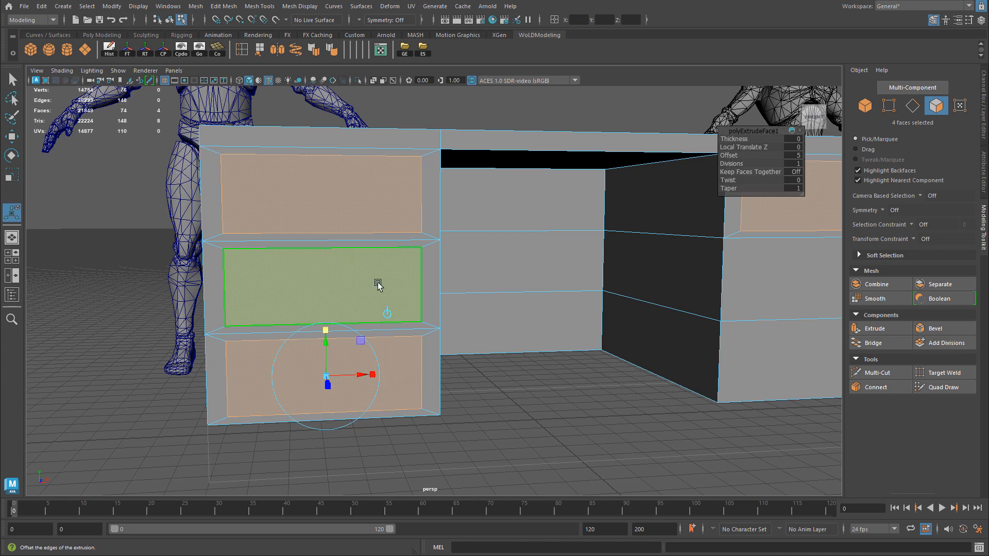
# Step: Fine-tune the vertical scale of the inset drawer faces in the front view
pyautogui.press('space')
pyautogui.press('space')
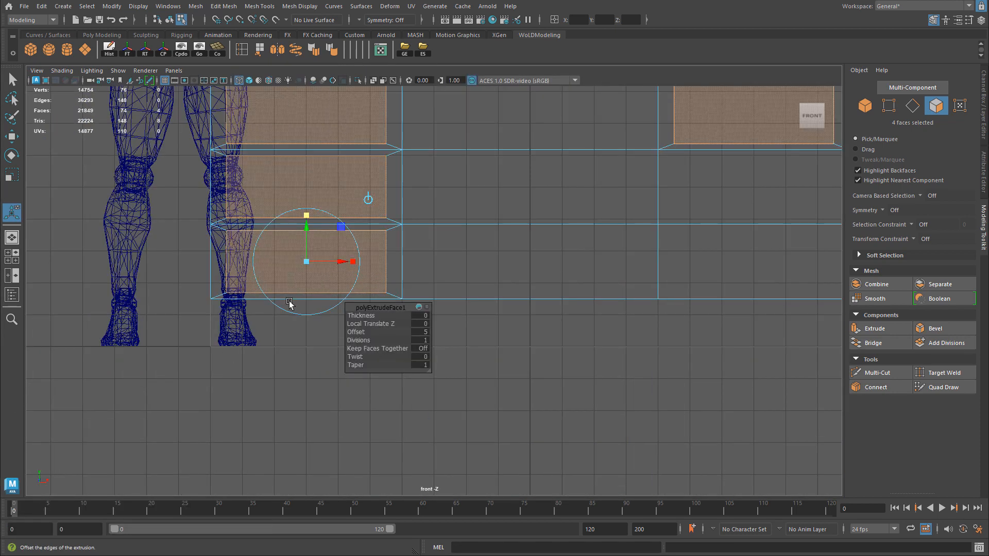
pyautogui.press('f')
pyautogui.keyDown('alt'); pyautogui.moveTo(267, 248); pyautogui.dragTo(451, 253, button='middle'); pyautogui.keyUp('alt')
pyautogui.keyDown('alt'); pyautogui.moveTo(342, 239); pyautogui.dragTo(447, 293, button='right'); pyautogui.keyUp('alt')
pyautogui.moveTo(252, 419); pyautogui.dragTo(253, 423)
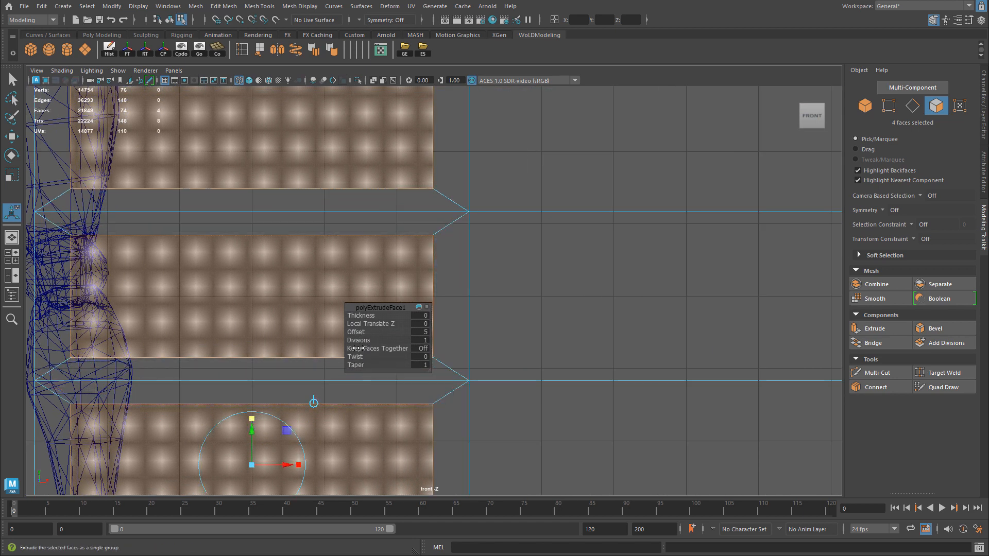
pyautogui.scroll(-2, 304, 381)
pyautogui.moveTo(290, 388); pyautogui.dragTo(290, 376)
pyautogui.scroll(-3, 567, 284)
pyautogui.keyDown('alt'); pyautogui.moveTo(622, 265); pyautogui.dragTo(468, 278, button='middle'); pyautogui.keyUp('alt')
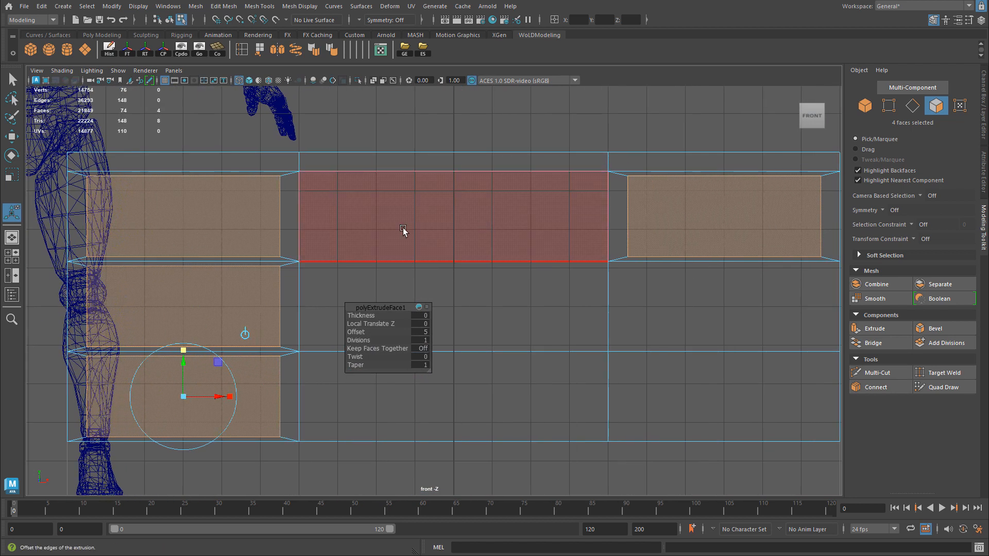
# Step: Leave the extrusion and set the viewport grid to draw lines every 1 unit
pyautogui.press('w')
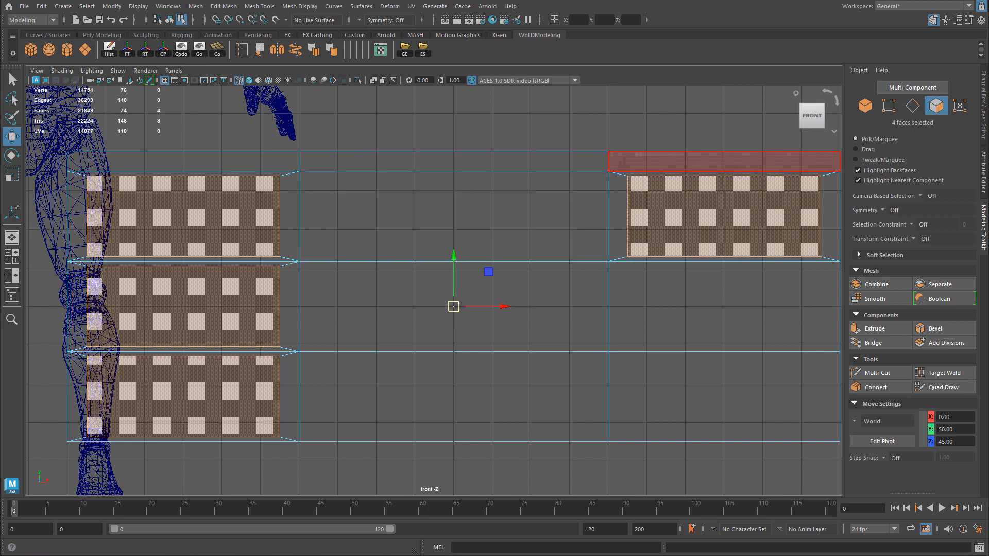
pyautogui.click(199, 49)
pyautogui.doubleClick(328, 133)
pyautogui.write('1')
pyautogui.click(376, 262)
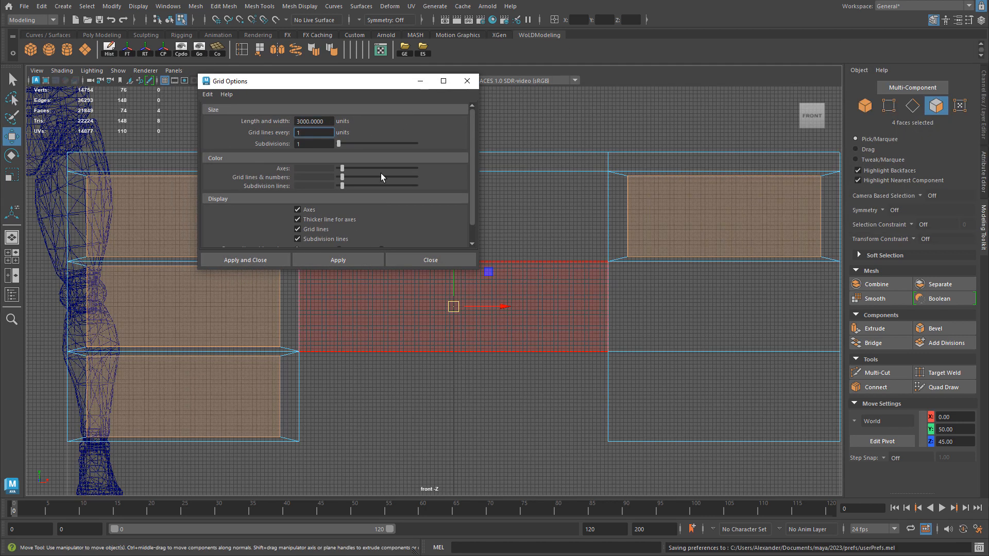
pyautogui.click(467, 81)
# Step: Move the human reference figure along X so it stands clear of the desk in the front view
pyautogui.scroll(10, 267, 199)
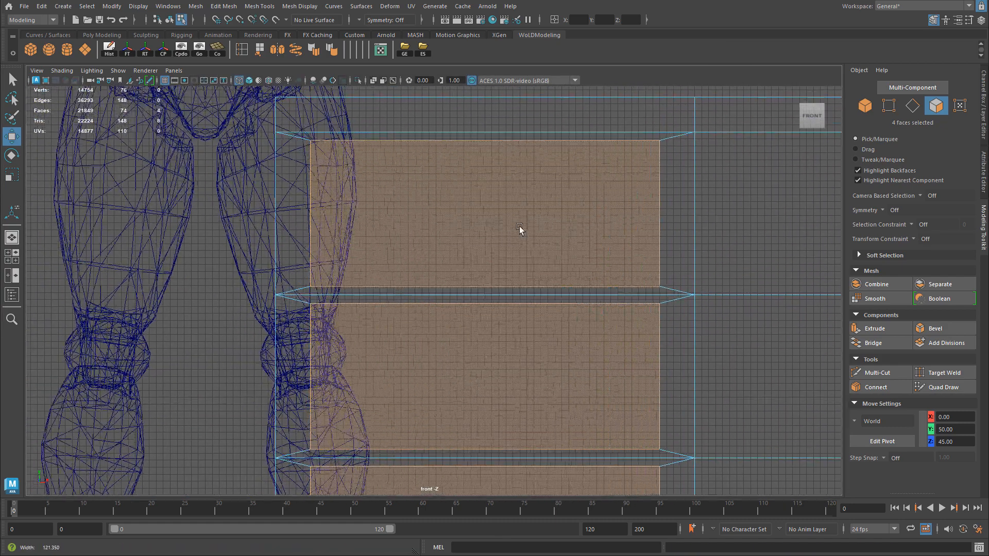
pyautogui.scroll(-5, 466, 236)
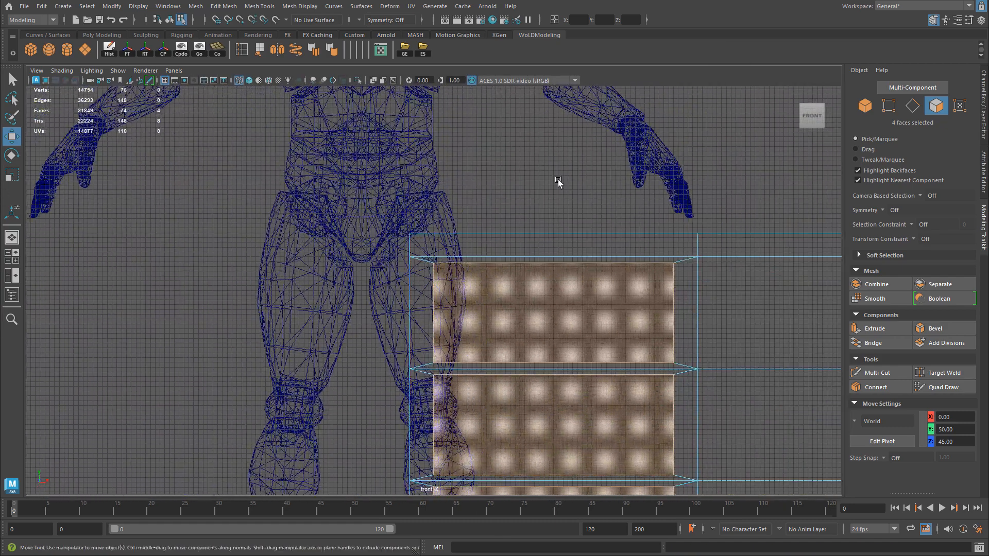
pyautogui.moveTo(465, 134); pyautogui.dragTo(465, 134, button='right')
pyautogui.click(400, 130)
pyautogui.moveTo(403, 138); pyautogui.dragTo(455, 123, button='right')
pyautogui.scroll(-5, 608, 183)
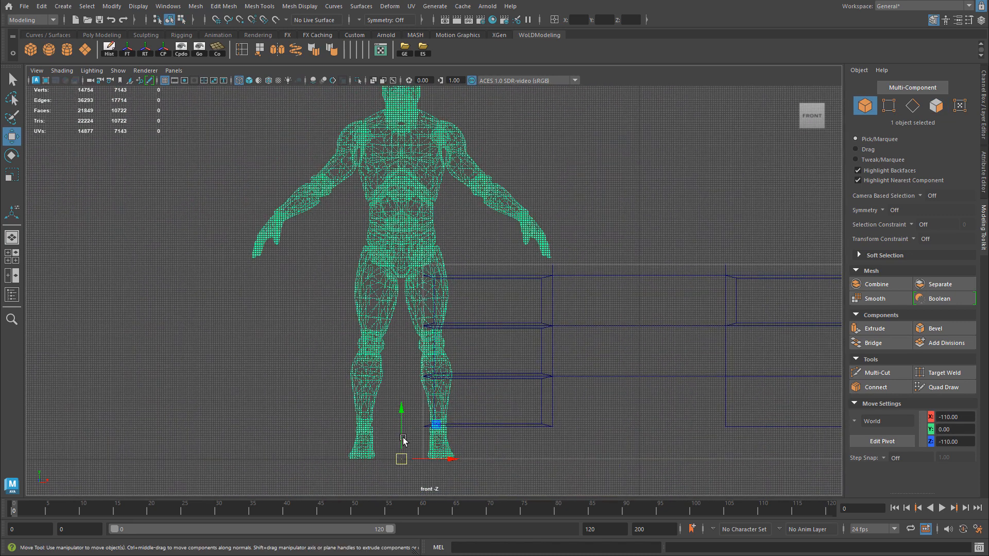
pyautogui.moveTo(448, 459); pyautogui.dragTo(390, 458)
# Step: Edit the desk's vertices and snap the left pedestal's top drawer upper corners to the grid
pyautogui.click(475, 326)
pyautogui.press('space')
pyautogui.press('space')
pyautogui.scroll(8, 388, 202)
pyautogui.moveTo(436, 167); pyautogui.dragTo(393, 164, button='right')
pyautogui.moveTo(413, 130); pyautogui.dragTo(455, 180)
pyautogui.press('x')
pyautogui.moveTo(432, 146); pyautogui.dragTo(432, 140)
pyautogui.scroll(-3, 670, 165)
pyautogui.keyDown('alt'); pyautogui.moveTo(795, 170); pyautogui.dragTo(279, 184, button='middle'); pyautogui.keyUp('alt')
pyautogui.press('x')
pyautogui.moveTo(753, 199)
pyautogui.mouseDown()
pyautogui.moveTo(774, 220)
pyautogui.moveTo(758, 204)
pyautogui.mouseUp()
# Step: Snap the lower corner vertices of the left pedestal's top drawer to the grid
pyautogui.scroll(-3, 413, 296)
pyautogui.keyDown('alt'); pyautogui.moveTo(413, 296); pyautogui.dragTo(437, 173, button='middle'); pyautogui.keyUp('alt')
pyautogui.moveTo(650, 313); pyautogui.dragTo(662, 338)
pyautogui.keyDown('alt'); pyautogui.moveTo(621, 326); pyautogui.dragTo(461, 265, button='middle'); pyautogui.keyUp('alt')
pyautogui.scroll(6, 542, 259)
pyautogui.moveTo(637, 227); pyautogui.dragTo(637, 222)
pyautogui.keyDown('alt'); pyautogui.moveTo(111, 271); pyautogui.dragTo(732, 276, button='middle'); pyautogui.keyUp('alt')
pyautogui.keyDown('alt'); pyautogui.moveTo(168, 221); pyautogui.dragTo(372, 223, button='middle'); pyautogui.keyUp('alt')
pyautogui.moveTo(295, 223)
pyautogui.mouseDown()
pyautogui.moveTo(318, 243)
pyautogui.moveTo(308, 230)
pyautogui.mouseUp()
pyautogui.press('x')
# Step: Snap the middle drawer's upper corner vertices to the grid at Y 60
pyautogui.scroll(-1, 335, 253)
pyautogui.scroll(-1, 334, 254)
pyautogui.moveTo(341, 333); pyautogui.dragTo(341, 333)
pyautogui.press('x')
pyautogui.moveTo(327, 312); pyautogui.dragTo(326, 319)
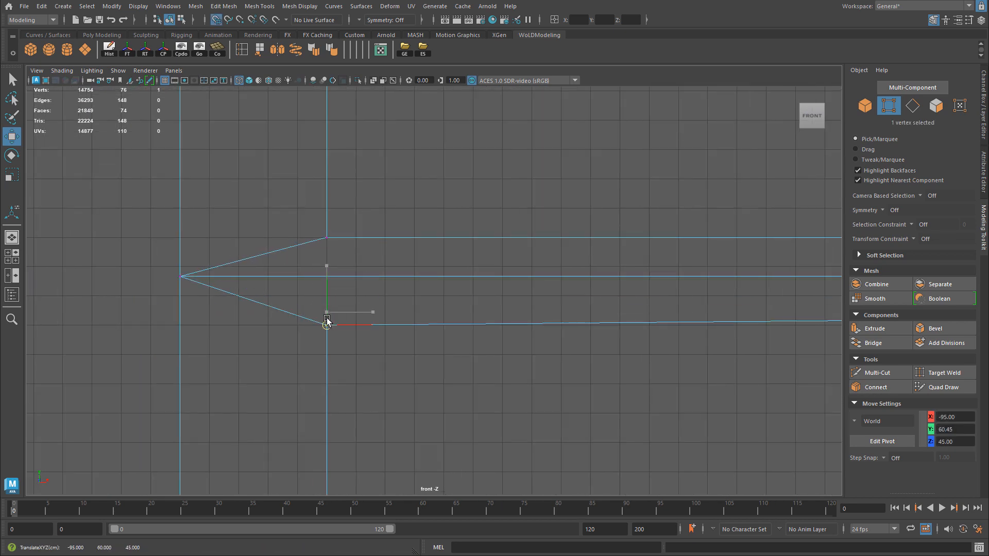
pyautogui.scroll(-2, 394, 313)
pyautogui.keyDown('alt'); pyautogui.moveTo(665, 321); pyautogui.dragTo(170, 320, button='middle'); pyautogui.keyUp('alt')
pyautogui.keyDown('alt'); pyautogui.moveTo(824, 309); pyautogui.dragTo(417, 286, button='middle'); pyautogui.keyUp('alt')
pyautogui.moveTo(451, 297); pyautogui.dragTo(451, 298)
pyautogui.press('x')
pyautogui.moveTo(444, 283); pyautogui.dragTo(442, 292)
# Step: Snap both upper corner vertices of the top drawer down to Y 83
pyautogui.scroll(-5, 223, 289)
pyautogui.keyDown('alt'); pyautogui.moveTo(297, 224); pyautogui.dragTo(458, 319, button='middle'); pyautogui.keyUp('alt')
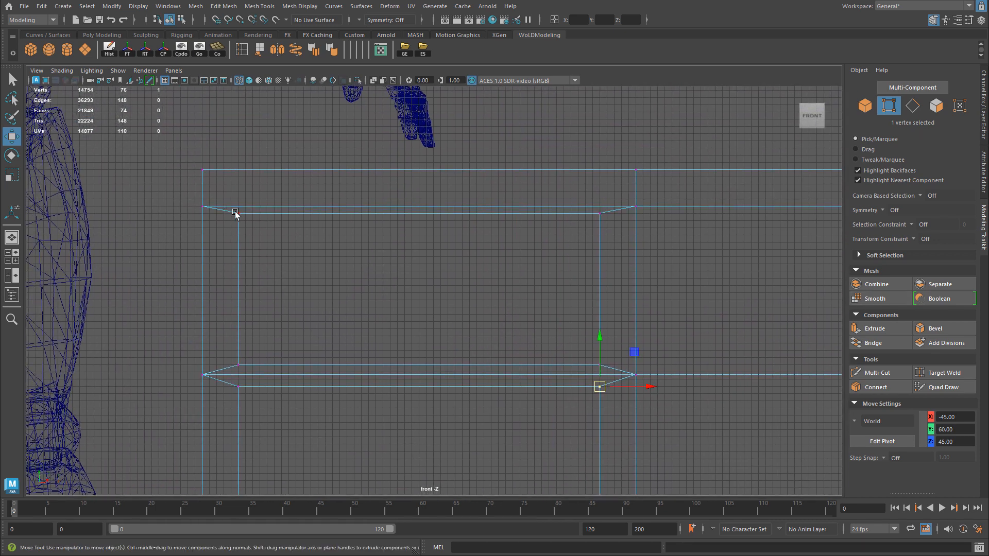
pyautogui.moveTo(243, 218); pyautogui.dragTo(244, 220)
pyautogui.scroll(5, 289, 234)
pyautogui.keyDown('alt'); pyautogui.moveTo(311, 242); pyautogui.dragTo(573, 277, button='middle'); pyautogui.keyUp('alt')
pyautogui.press('x')
pyautogui.moveTo(346, 189); pyautogui.dragTo(346, 202)
pyautogui.keyDown('alt'); pyautogui.moveTo(555, 210); pyautogui.dragTo(172, 210, button='middle'); pyautogui.keyUp('alt')
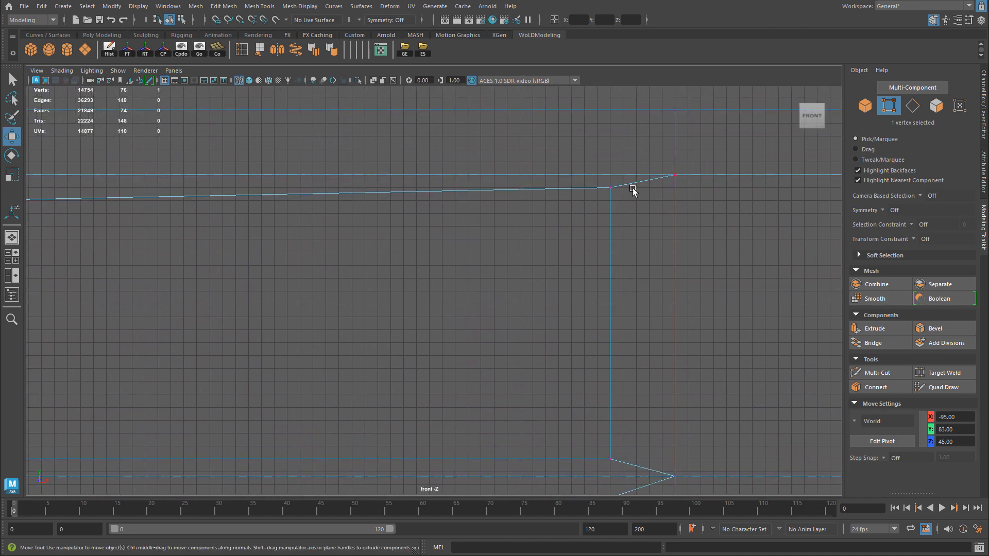
pyautogui.moveTo(617, 200); pyautogui.dragTo(621, 199)
pyautogui.press('x')
pyautogui.moveTo(610, 188); pyautogui.dragTo(608, 201)
# Step: Snap the left corners bordering the rail between the middle and bottom drawers to the grid, with the bottom drawer's corner at Y 37
pyautogui.scroll(-5, 628, 266)
pyautogui.keyDown('alt'); pyautogui.moveTo(428, 279); pyautogui.dragTo(443, 118, button='middle'); pyautogui.keyUp('alt')
pyautogui.scroll(5, 320, 239)
pyautogui.keyDown('alt'); pyautogui.moveTo(235, 129); pyautogui.dragTo(337, 235, button='middle'); pyautogui.keyUp('alt')
pyautogui.scroll(5, 329, 242)
pyautogui.keyDown('alt'); pyautogui.moveTo(285, 415); pyautogui.dragTo(396, 168, button='middle'); pyautogui.keyUp('alt')
pyautogui.press('x')
pyautogui.moveTo(179, 252)
pyautogui.mouseDown()
pyautogui.moveTo(206, 281)
pyautogui.moveTo(191, 257)
pyautogui.mouseUp()
pyautogui.moveTo(186, 300); pyautogui.dragTo(199, 314)
pyautogui.press('x')
pyautogui.moveTo(190, 305); pyautogui.dragTo(189, 307)
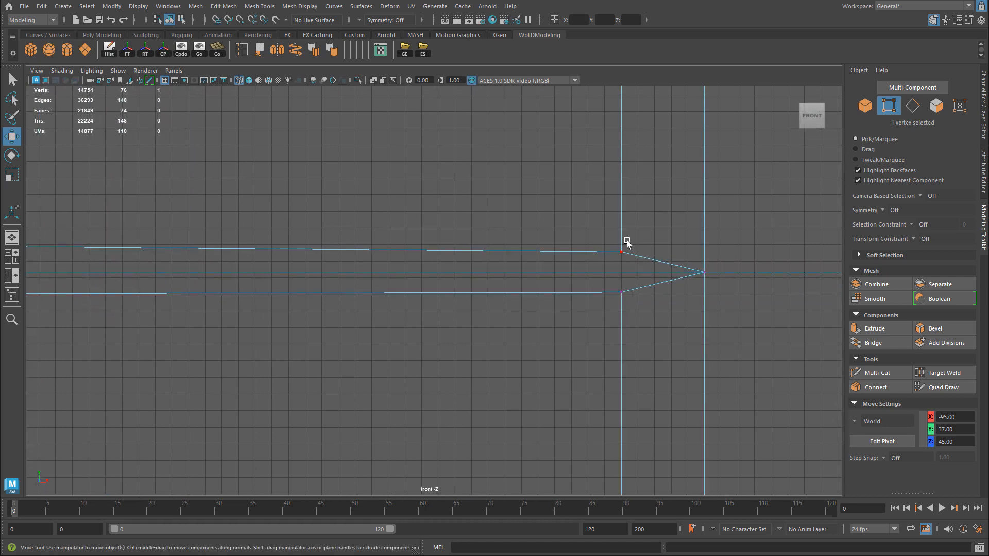
# Step: Snap the right corners bordering the rail between the middle and bottom drawers to the same heights as the left ones
pyautogui.moveTo(620, 253); pyautogui.dragTo(621, 245)
pyautogui.moveTo(611, 286); pyautogui.dragTo(630, 303)
pyautogui.press('x')
pyautogui.moveTo(621, 292); pyautogui.dragTo(624, 297)
# Step: Snap the bottom drawer's two lower corner vertices to the grid at Y 17
pyautogui.scroll(-4, 227, 301)
pyautogui.keyDown('alt'); pyautogui.moveTo(227, 301); pyautogui.dragTo(351, 162, button='middle'); pyautogui.keyUp('alt')
pyautogui.scroll(-1, 727, 288)
pyautogui.moveTo(650, 350)
pyautogui.mouseDown()
pyautogui.moveTo(664, 375)
pyautogui.moveTo(658, 361)
pyautogui.mouseUp()
pyautogui.press('x')
pyautogui.click(167, 369)
pyautogui.press('x')
pyautogui.moveTo(166, 369); pyautogui.dragTo(166, 361)
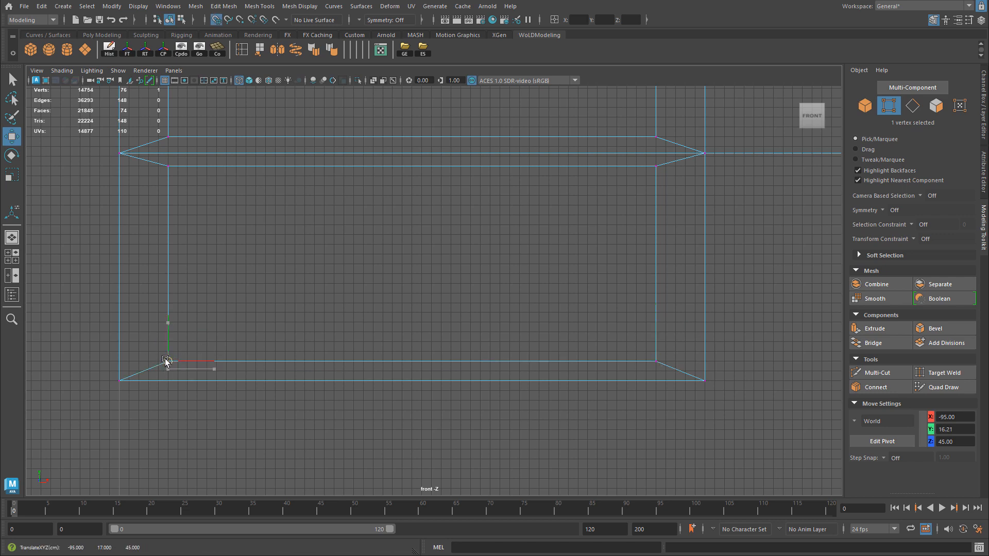
# Step: Snap the two lower inner corner vertices of the left pedestal's bottom drawer up to Y 18
pyautogui.keyDown('alt'); pyautogui.moveTo(682, 386); pyautogui.dragTo(527, 356, button='middle'); pyautogui.keyUp('alt')
pyautogui.keyDown('alt'); pyautogui.moveTo(589, 364); pyautogui.dragTo(327, 346, button='right'); pyautogui.keyUp('alt')
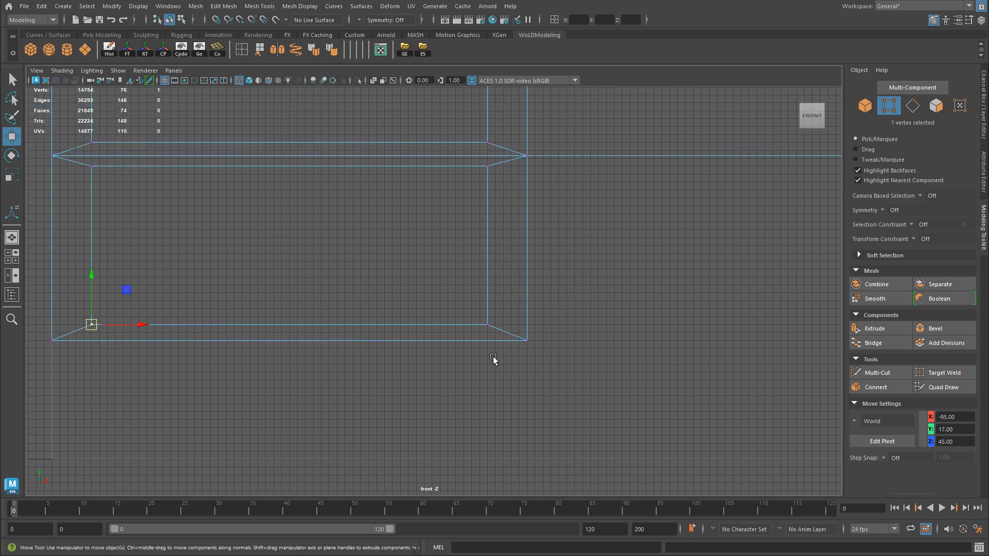
pyautogui.moveTo(515, 330); pyautogui.dragTo(528, 341)
pyautogui.press('x')
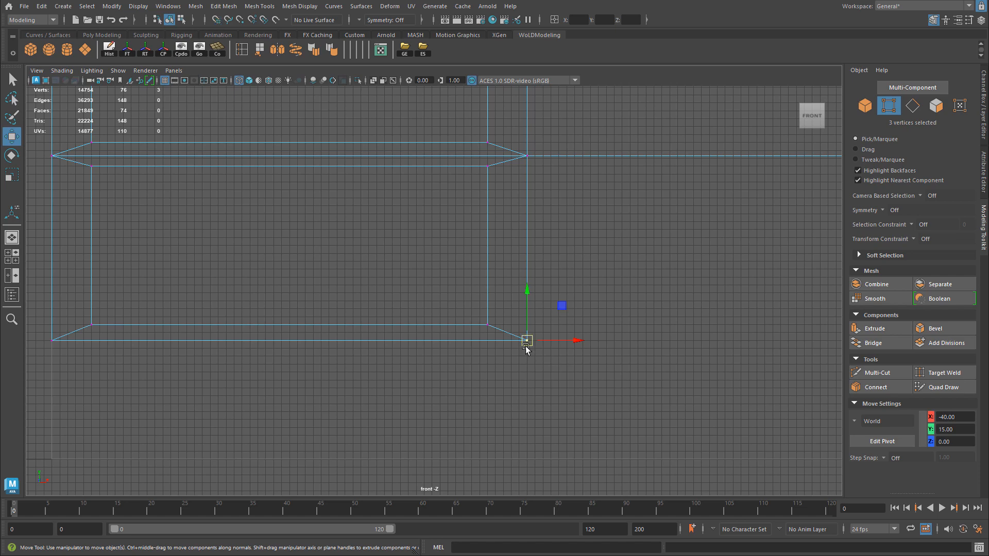
pyautogui.scroll(1, 525, 362)
pyautogui.click(494, 331)
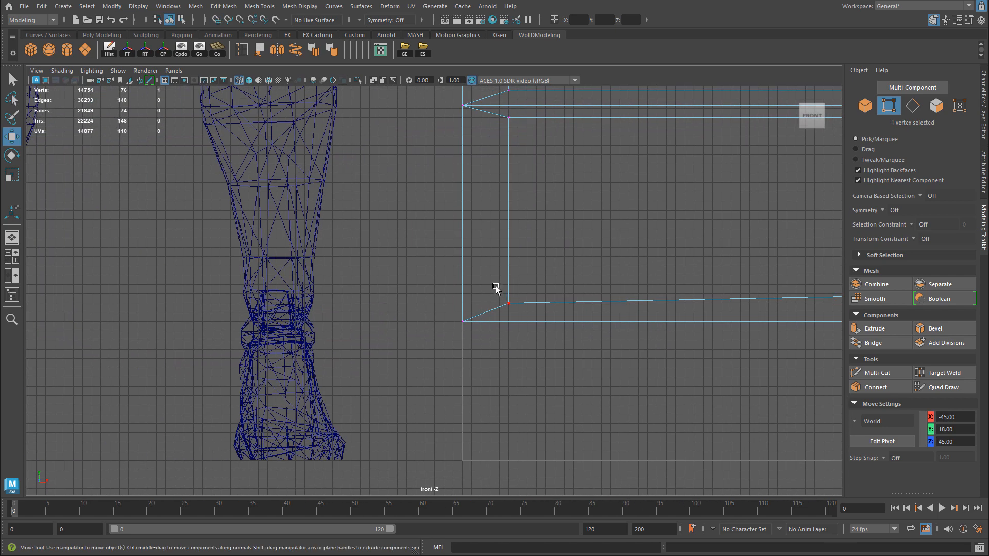
pyautogui.press('x')
pyautogui.moveTo(509, 302); pyautogui.dragTo(509, 294)
# Step: Snap both upper inner corner vertices of the right pedestal's top drawer down to Y 83
pyautogui.keyDown('alt'); pyautogui.moveTo(500, 294); pyautogui.dragTo(356, 296, button='right'); pyautogui.keyUp('alt')
pyautogui.keyDown('alt'); pyautogui.moveTo(664, 300); pyautogui.dragTo(474, 380, button='middle'); pyautogui.keyUp('alt')
pyautogui.keyDown('alt'); pyautogui.moveTo(578, 348); pyautogui.dragTo(545, 359, button='middle'); pyautogui.keyUp('alt')
pyautogui.keyDown('alt'); pyautogui.moveTo(546, 359); pyautogui.dragTo(355, 335, button='right'); pyautogui.keyUp('alt')
pyautogui.keyDown('alt'); pyautogui.moveTo(551, 320); pyautogui.dragTo(90, 320, button='middle'); pyautogui.keyUp('alt')
pyautogui.keyDown('alt'); pyautogui.moveTo(478, 103); pyautogui.dragTo(413, 331, button='middle'); pyautogui.keyUp('alt')
pyautogui.keyDown('alt'); pyautogui.moveTo(413, 331); pyautogui.dragTo(767, 300, button='right'); pyautogui.keyUp('alt')
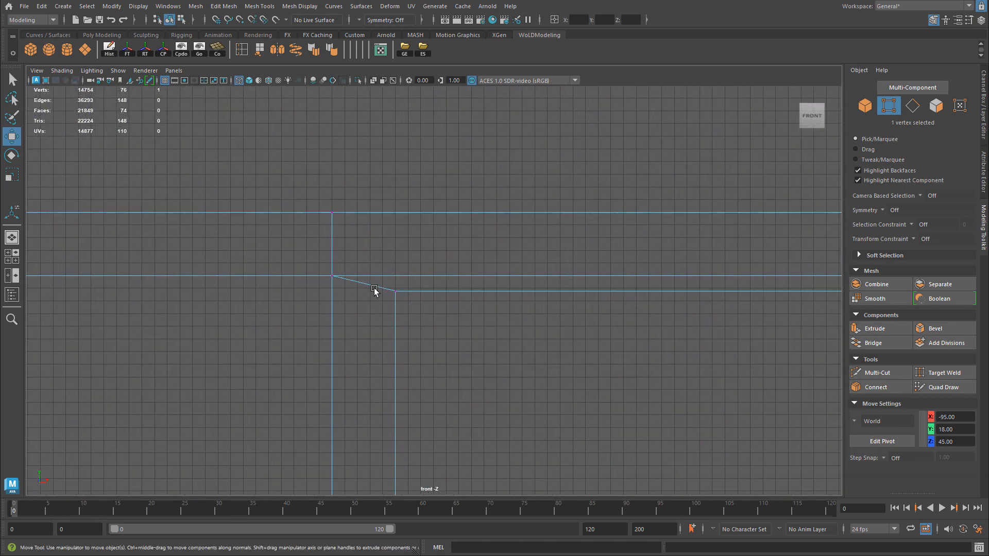
pyautogui.press('x')
pyautogui.moveTo(395, 292); pyautogui.dragTo(394, 292)
pyautogui.keyDown('alt'); pyautogui.moveTo(432, 302); pyautogui.dragTo(937, 292, button='middle'); pyautogui.keyUp('alt')
pyautogui.keyDown('alt'); pyautogui.moveTo(544, 282); pyautogui.dragTo(674, 282, button='middle'); pyautogui.keyUp('alt')
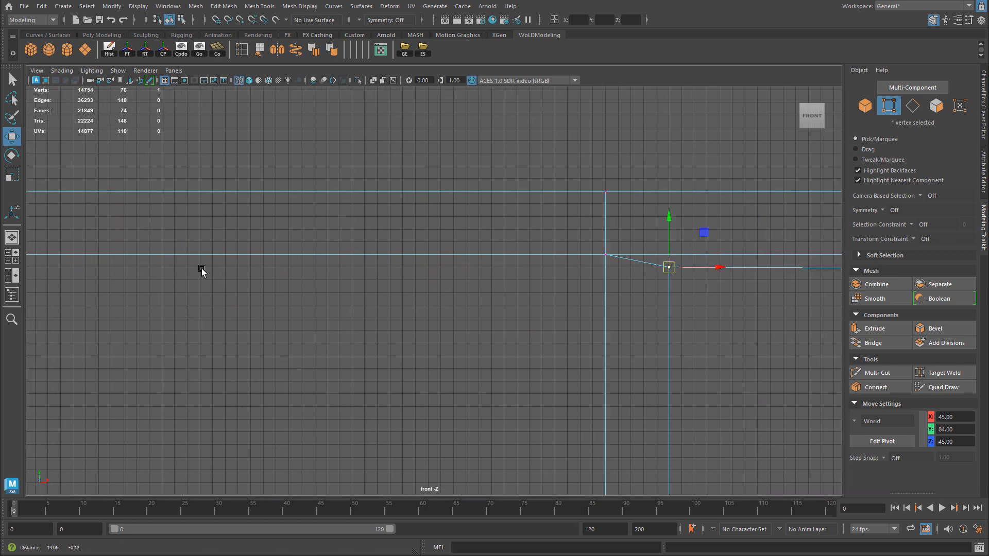
pyautogui.keyDown('alt'); pyautogui.moveTo(573, 266); pyautogui.dragTo(128, 251, button='middle'); pyautogui.keyUp('alt')
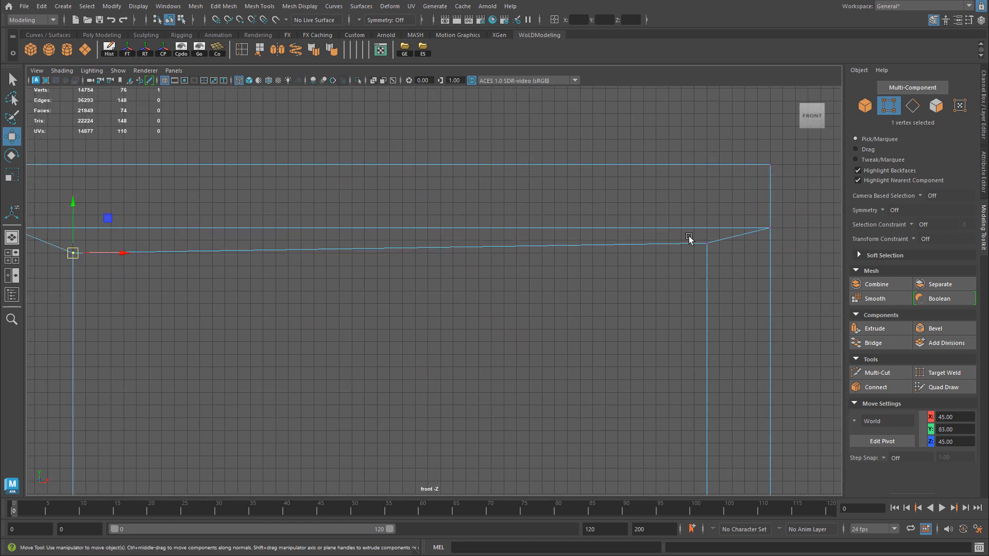
pyautogui.moveTo(712, 246); pyautogui.dragTo(708, 256)
# Step: Snap both lower inner corner vertices of the right pedestal's top drawer to Y 64
pyautogui.keyDown('alt'); pyautogui.moveTo(772, 416); pyautogui.dragTo(732, 214, button='middle'); pyautogui.keyUp('alt')
pyautogui.moveTo(669, 304); pyautogui.dragTo(670, 297)
pyautogui.keyDown('alt'); pyautogui.moveTo(371, 280); pyautogui.dragTo(823, 264, button='middle'); pyautogui.keyUp('alt')
pyautogui.moveTo(482, 286); pyautogui.dragTo(482, 279)
# Step: Lower the right pedestal's top drawer bottom corner vertices to Y 63, using the left pedestal's drawer heights as reference
pyautogui.keyDown('alt'); pyautogui.moveTo(271, 280); pyautogui.dragTo(644, 285, button='middle'); pyautogui.keyUp('alt')
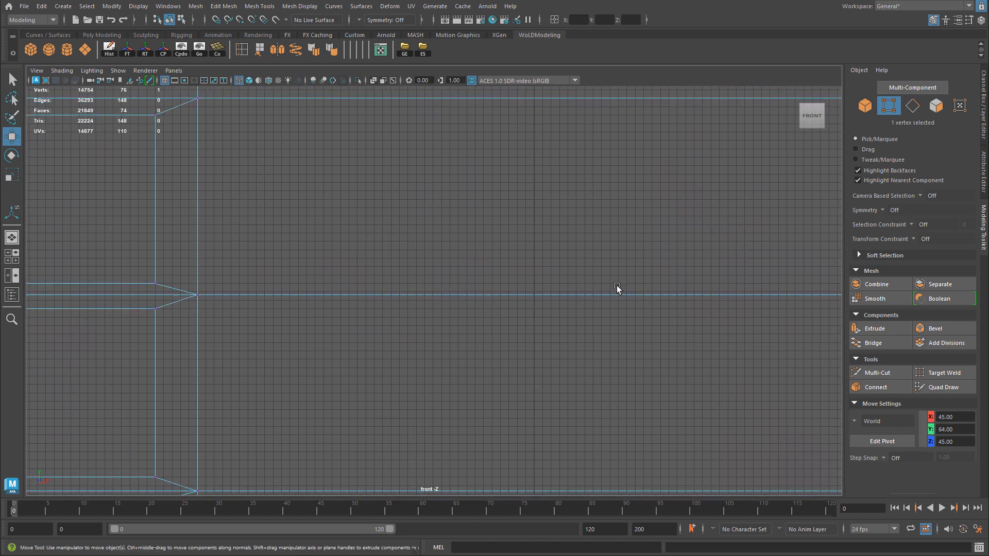
pyautogui.keyDown('alt'); pyautogui.moveTo(464, 264); pyautogui.dragTo(119, 270, button='middle'); pyautogui.keyUp('alt')
pyautogui.keyDown('alt'); pyautogui.moveTo(625, 294); pyautogui.dragTo(430, 294, button='middle'); pyautogui.keyUp('alt')
pyautogui.scroll(3, 412, 288)
pyautogui.press('x')
pyautogui.moveTo(373, 277); pyautogui.dragTo(374, 287)
pyautogui.keyDown('alt'); pyautogui.moveTo(374, 288); pyautogui.dragTo(232, 269, button='middle'); pyautogui.keyUp('alt')
pyautogui.keyDown('alt'); pyautogui.moveTo(744, 253); pyautogui.dragTo(586, 251, button='middle'); pyautogui.keyUp('alt')
pyautogui.moveTo(597, 264); pyautogui.dragTo(598, 275)
pyautogui.keyDown('alt'); pyautogui.moveTo(623, 303); pyautogui.dragTo(397, 291, button='middle'); pyautogui.keyUp('alt')
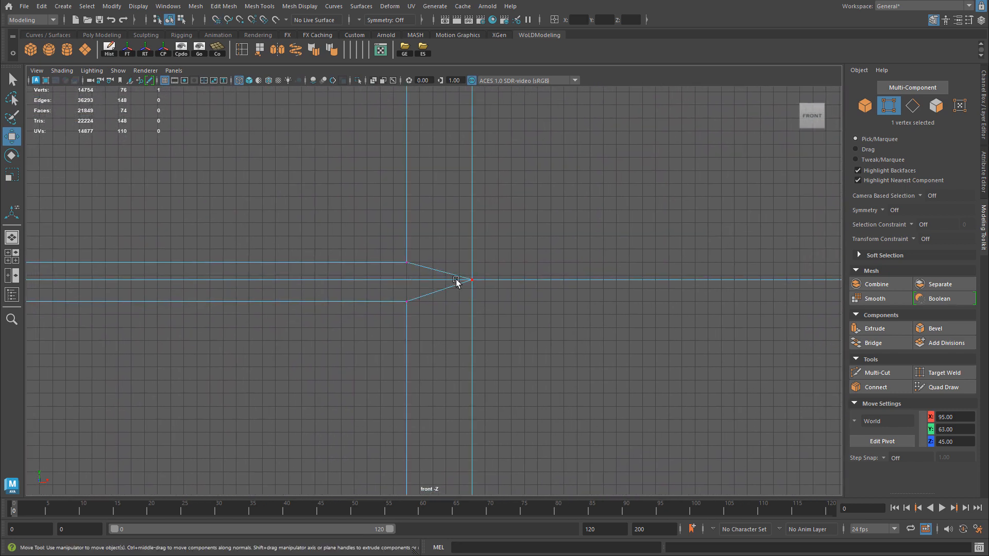
pyautogui.keyDown('alt'); pyautogui.moveTo(541, 281); pyautogui.dragTo(87, 264, button='middle'); pyautogui.keyUp('alt')
pyautogui.keyDown('alt'); pyautogui.moveTo(689, 278); pyautogui.dragTo(366, 277, button='middle'); pyautogui.keyUp('alt')
pyautogui.keyDown('alt'); pyautogui.moveTo(685, 284); pyautogui.dragTo(408, 287, button='middle'); pyautogui.keyUp('alt')
pyautogui.keyDown('alt'); pyautogui.moveTo(585, 276); pyautogui.dragTo(11, 248, button='right'); pyautogui.keyUp('alt')
pyautogui.keyDown('alt'); pyautogui.moveTo(609, 249); pyautogui.dragTo(320, 239, button='right'); pyautogui.keyUp('alt')
pyautogui.press('space')
pyautogui.press('space')
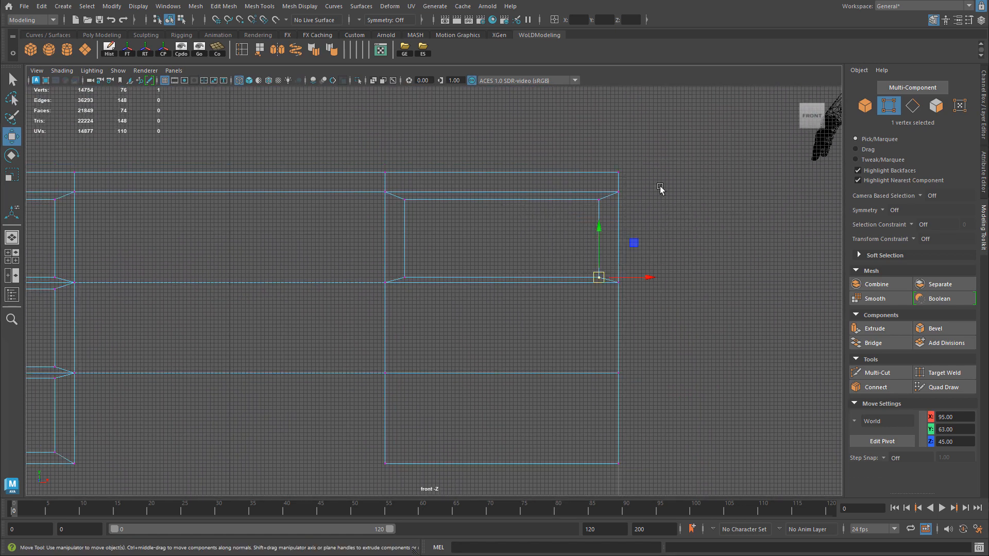
# Step: Return the desk to object mode and show it shaded in the perspective view, close to the right pedestal
pyautogui.moveTo(386, 200); pyautogui.dragTo(436, 186, button='right')
pyautogui.click(511, 119)
pyautogui.scroll(-5, 453, 179)
pyautogui.moveTo(454, 178)
pyautogui.keyDown('alt'); pyautogui.mouseDown()
pyautogui.moveTo(524, 178)
pyautogui.moveTo(468, 185)
pyautogui.mouseUp(); pyautogui.keyUp('alt')
pyautogui.hotkey('alt', '5')
pyautogui.click(448, 247)
pyautogui.keyDown('alt'); pyautogui.moveTo(651, 232); pyautogui.dragTo(518, 247, button='middle'); pyautogui.keyUp('alt')
pyautogui.scroll(4, 518, 270)
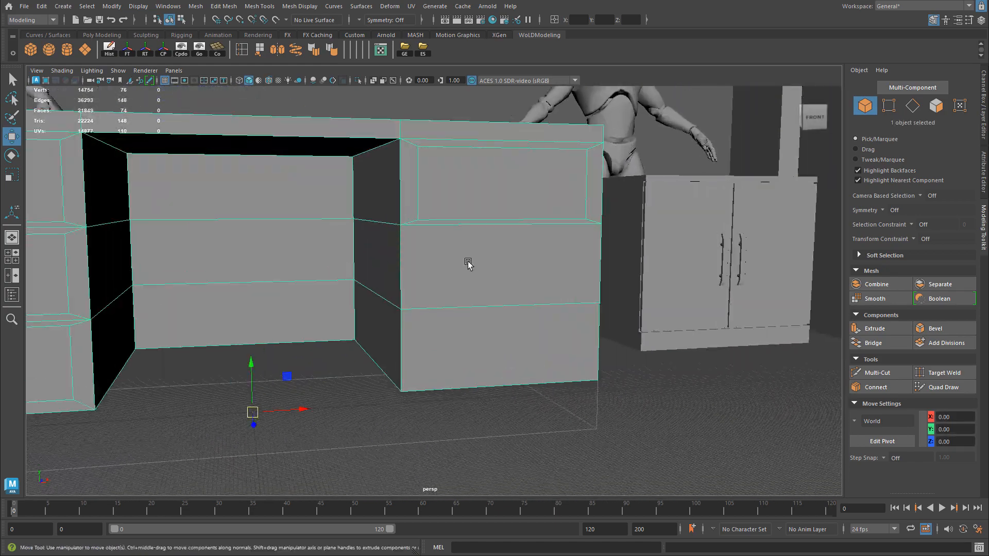
# Step: Extrude the right pedestal's two lower front faces together with an offset of 5
pyautogui.moveTo(462, 271); pyautogui.dragTo(459, 301, button='right')
pyautogui.click(462, 289)
pyautogui.keyDown('shift'); pyautogui.click(472, 339); pyautogui.keyUp('shift')
pyautogui.keyDown('alt'); pyautogui.moveTo(471, 313); pyautogui.dragTo(533, 315); pyautogui.keyUp('alt')
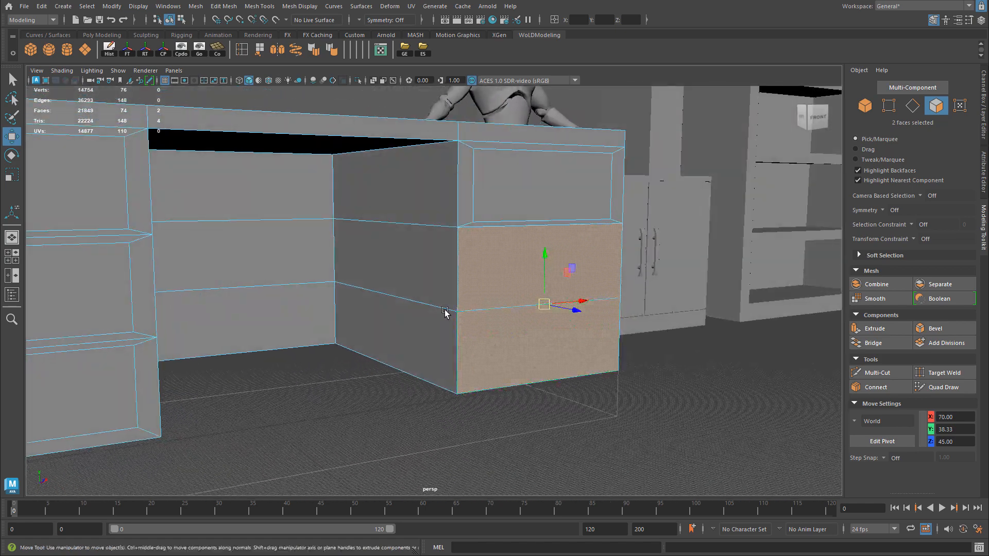
pyautogui.keyDown('alt'); pyautogui.moveTo(470, 316); pyautogui.dragTo(539, 320, button='right'); pyautogui.keyUp('alt')
pyautogui.keyDown('alt'); pyautogui.moveTo(538, 320); pyautogui.dragTo(489, 319); pyautogui.keyUp('alt')
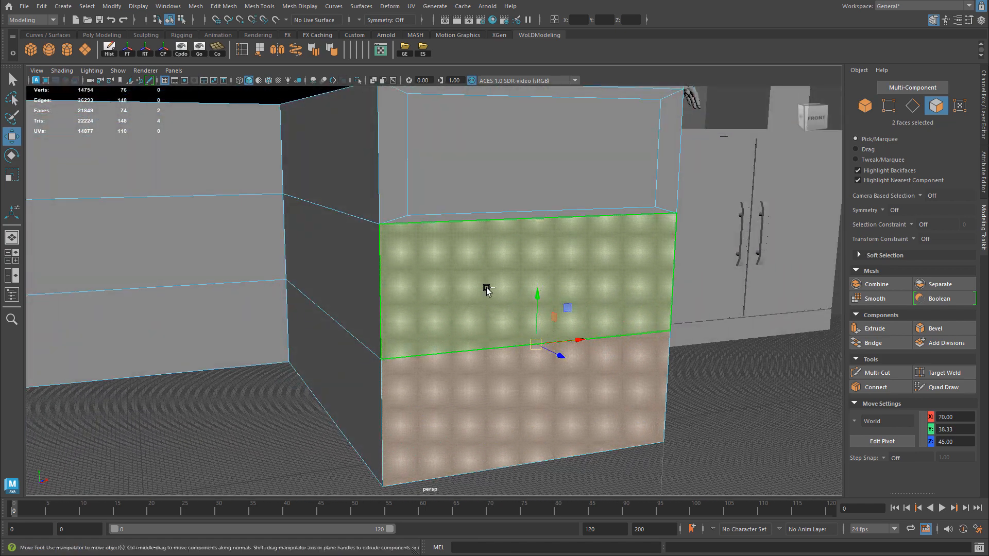
pyautogui.hotkey('ctrl', 'e')
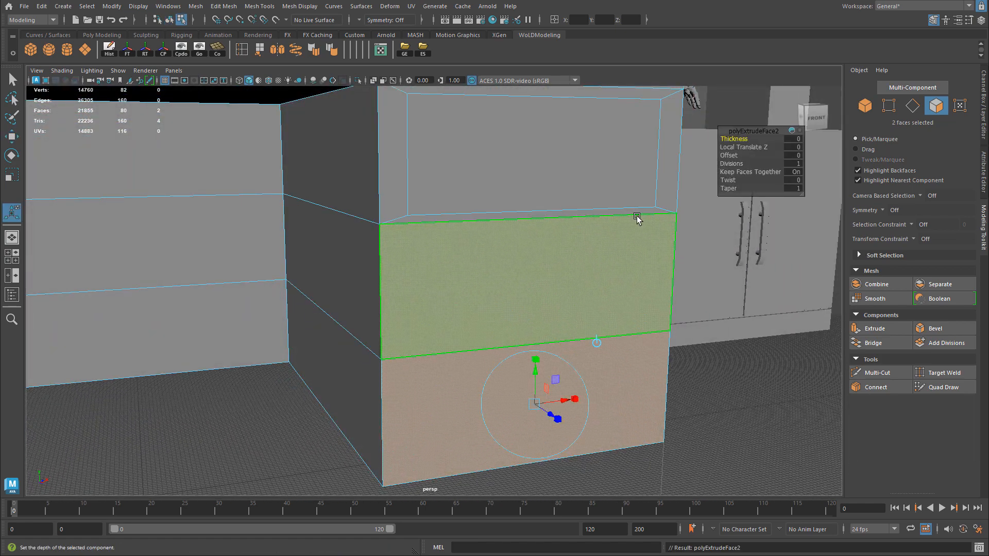
pyautogui.click(798, 155)
pyautogui.write('5')
pyautogui.press('Return')
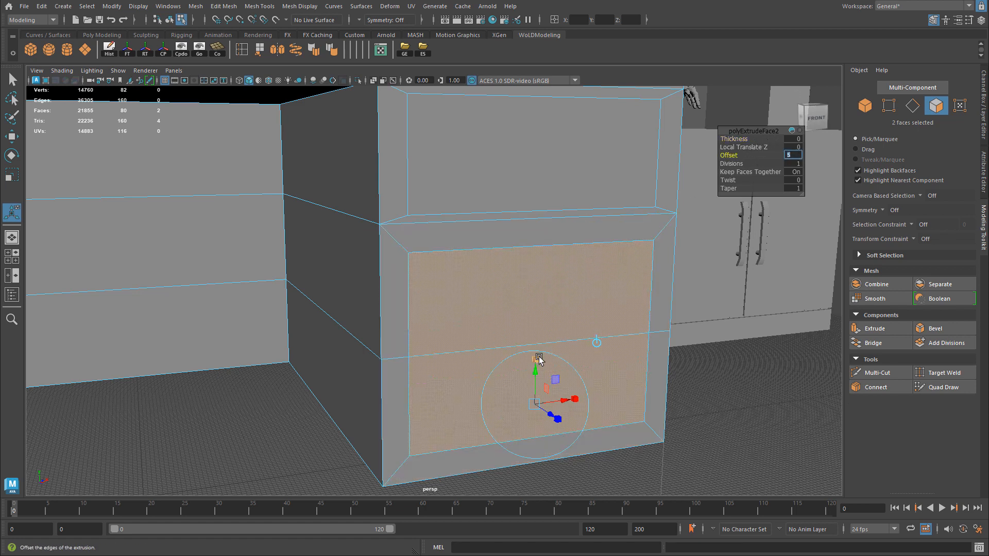
# Step: Snap the two upper corner vertices of the right pedestal's large lower inset to the grid in the front view
pyautogui.press('w')
pyautogui.rightClick(461, 285)
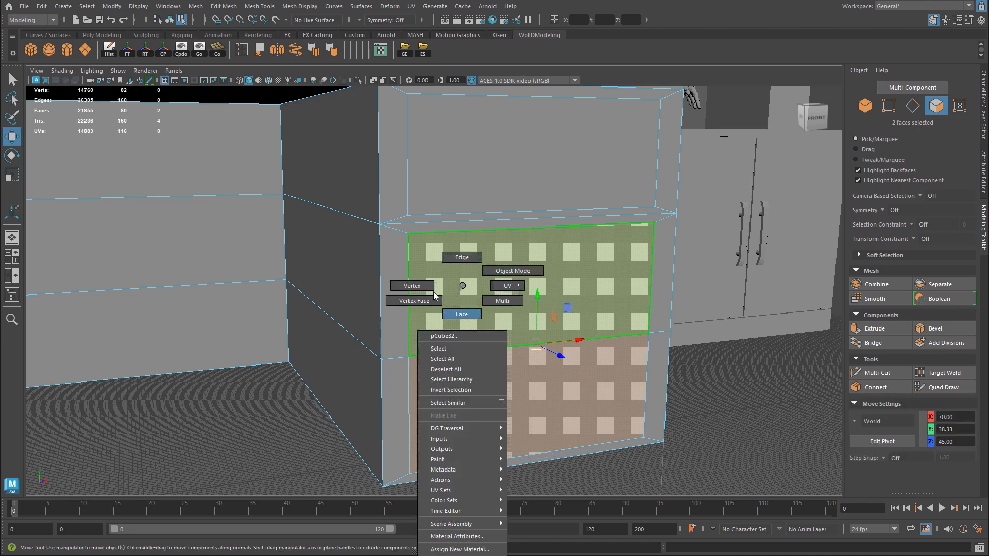
pyautogui.moveTo(446, 294); pyautogui.dragTo(409, 287, button='right')
pyautogui.press('space')
pyautogui.press('space')
pyautogui.keyDown('alt'); pyautogui.moveTo(285, 270); pyautogui.dragTo(726, 307, button='right'); pyautogui.keyUp('alt')
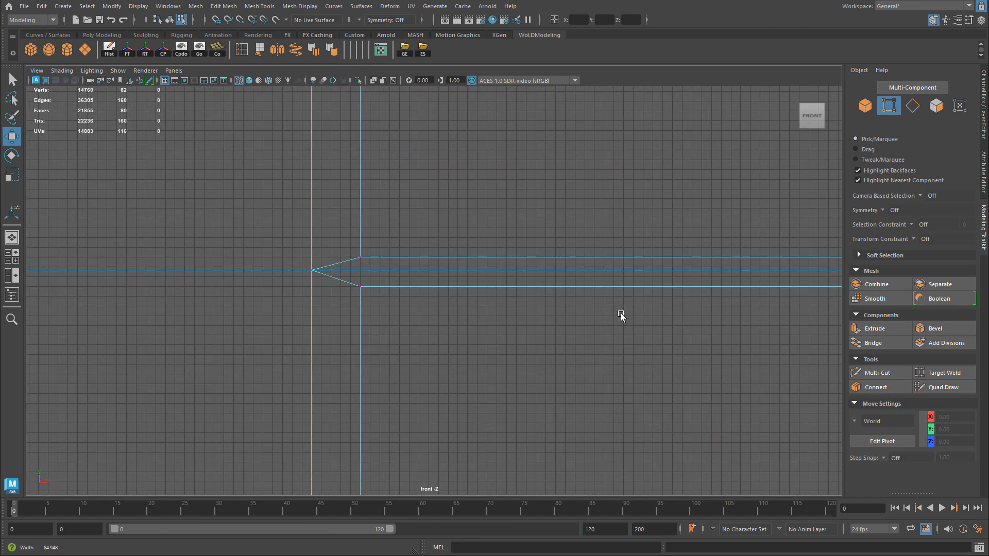
pyautogui.click(355, 286)
pyautogui.press('f')
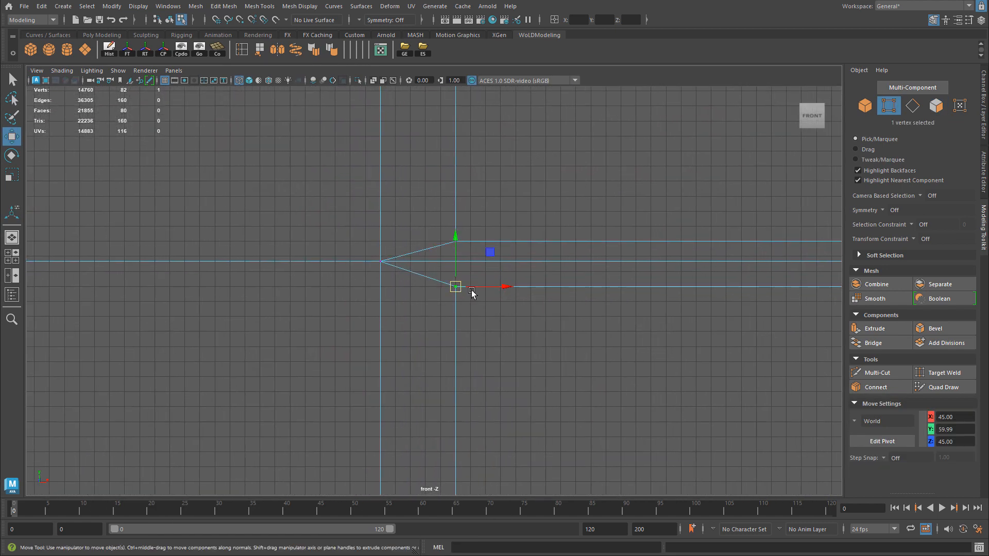
pyautogui.moveTo(460, 286); pyautogui.dragTo(459, 291)
pyautogui.keyDown('alt'); pyautogui.moveTo(459, 292); pyautogui.dragTo(39, 314, button='right'); pyautogui.keyUp('alt')
pyautogui.keyDown('alt'); pyautogui.moveTo(463, 312); pyautogui.dragTo(257, 312, button='middle'); pyautogui.keyUp('alt')
pyautogui.keyDown('alt'); pyautogui.moveTo(309, 312); pyautogui.dragTo(883, 313, button='right'); pyautogui.keyUp('alt')
pyautogui.keyDown('alt'); pyautogui.moveTo(377, 318); pyautogui.dragTo(287, 320, button='middle'); pyautogui.keyUp('alt')
pyautogui.keyDown('alt'); pyautogui.moveTo(770, 308); pyautogui.dragTo(576, 303, button='middle'); pyautogui.keyUp('alt')
pyautogui.moveTo(587, 294); pyautogui.dragTo(588, 301)
# Step: Snap the two bottom corner vertices of the right pedestal's large lower inset to the grid at Y 18
pyautogui.keyDown('alt'); pyautogui.moveTo(619, 319); pyautogui.dragTo(497, 259, button='right'); pyautogui.keyUp('alt')
pyautogui.keyDown('alt'); pyautogui.moveTo(497, 259); pyautogui.dragTo(490, 131, button='middle'); pyautogui.keyUp('alt')
pyautogui.keyDown('alt'); pyautogui.moveTo(491, 131); pyautogui.dragTo(737, 301, button='right'); pyautogui.keyUp('alt')
pyautogui.moveTo(633, 301); pyautogui.dragTo(646, 316)
pyautogui.press('x')
pyautogui.keyDown('alt'); pyautogui.moveTo(646, 317); pyautogui.dragTo(522, 328, button='middle'); pyautogui.keyUp('alt')
pyautogui.moveTo(458, 321); pyautogui.dragTo(463, 324)
pyautogui.press('x')
pyautogui.moveTo(444, 310); pyautogui.dragTo(444, 306)
pyautogui.keyDown('alt'); pyautogui.moveTo(503, 305); pyautogui.dragTo(427, 304, button='right'); pyautogui.keyUp('alt')
pyautogui.keyDown('alt'); pyautogui.moveTo(427, 303); pyautogui.dragTo(726, 302, button='middle'); pyautogui.keyUp('alt')
pyautogui.keyDown('alt'); pyautogui.moveTo(519, 304); pyautogui.dragTo(583, 312, button='middle'); pyautogui.keyUp('alt')
pyautogui.keyDown('alt'); pyautogui.moveTo(583, 313); pyautogui.dragTo(621, 314, button='right'); pyautogui.keyUp('alt')
pyautogui.press('x')
pyautogui.moveTo(528, 295); pyautogui.dragTo(528, 286)
pyautogui.keyDown('alt'); pyautogui.moveTo(684, 281); pyautogui.dragTo(223, 302, button='middle'); pyautogui.keyUp('alt')
pyautogui.moveTo(580, 318); pyautogui.dragTo(572, 304)
# Step: Return the desk to object mode and check the drawer insets on both pedestals in the perspective view
pyautogui.keyDown('alt'); pyautogui.moveTo(669, 300); pyautogui.dragTo(53, 258, button='right'); pyautogui.keyUp('alt')
pyautogui.keyDown('alt'); pyautogui.moveTo(446, 248); pyautogui.dragTo(660, 324, button='middle'); pyautogui.keyUp('alt')
pyautogui.keyDown('alt'); pyautogui.moveTo(660, 325); pyautogui.dragTo(463, 309, button='right'); pyautogui.keyUp('alt')
pyautogui.press('space')
pyautogui.moveTo(679, 212); pyautogui.dragTo(621, 268)
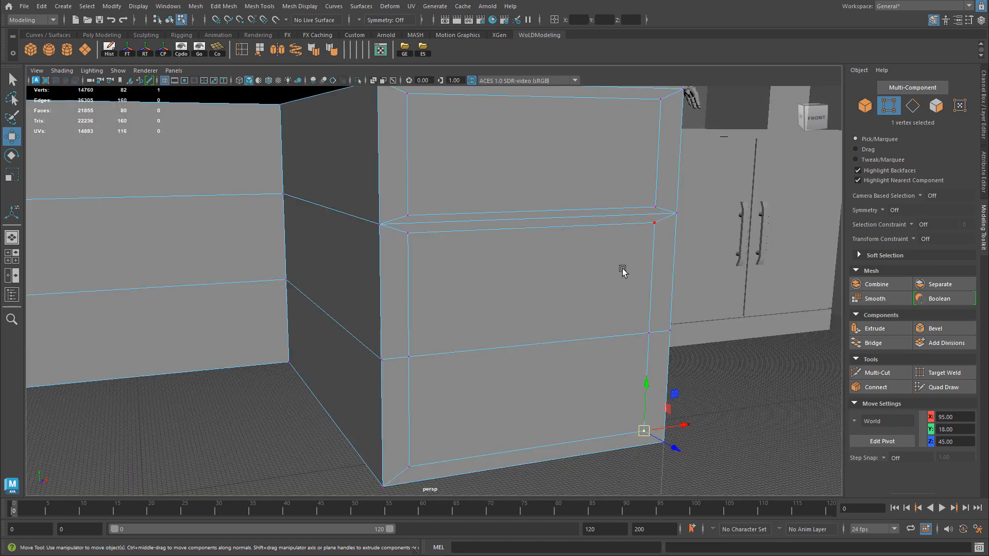
pyautogui.keyDown('alt'); pyautogui.moveTo(643, 394); pyautogui.dragTo(293, 347, button='right'); pyautogui.keyUp('alt')
pyautogui.keyDown('alt'); pyautogui.moveTo(294, 347); pyautogui.dragTo(462, 247); pyautogui.keyUp('alt')
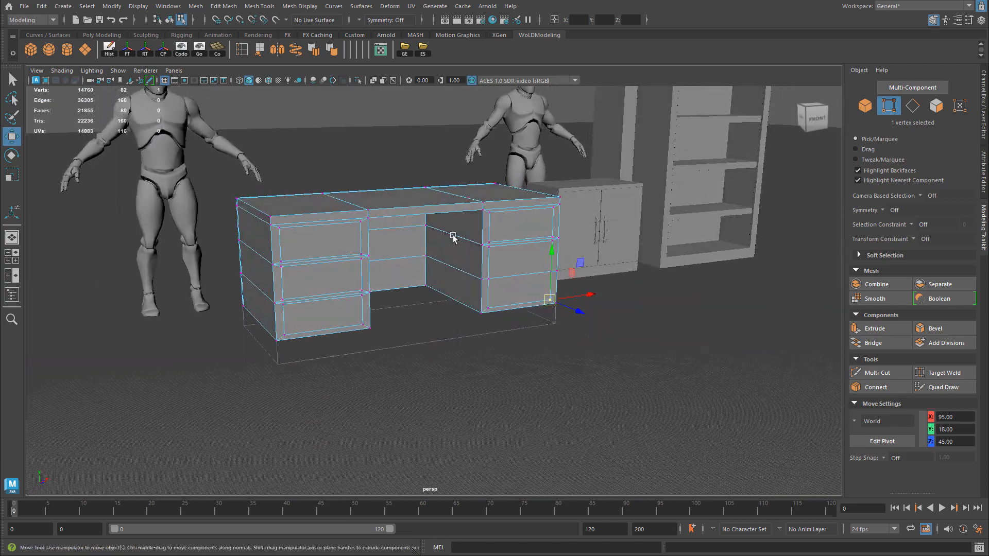
pyautogui.moveTo(450, 235); pyautogui.dragTo(480, 224, button='right')
pyautogui.keyDown('alt'); pyautogui.moveTo(457, 242); pyautogui.dragTo(487, 305); pyautogui.keyUp('alt')
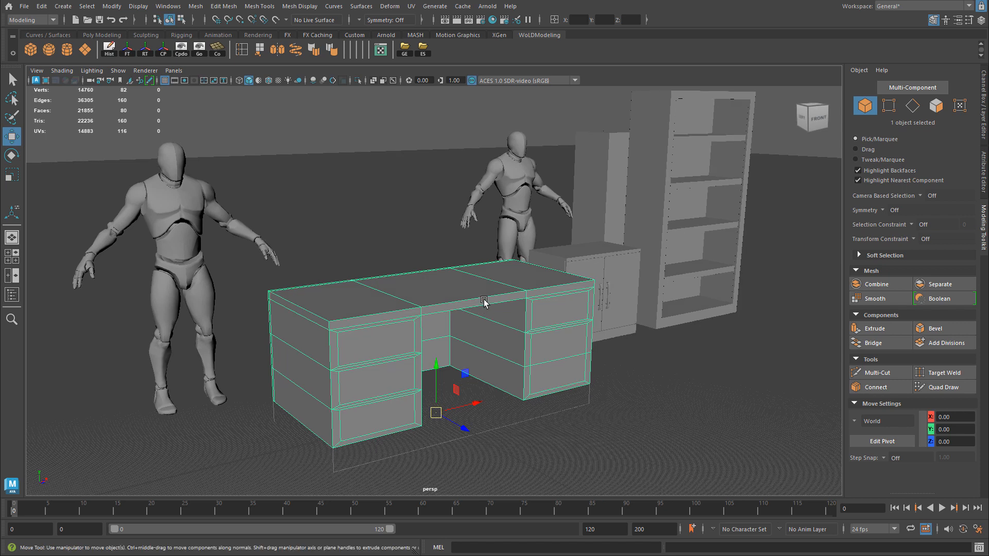
pyautogui.keyDown('alt'); pyautogui.moveTo(472, 323); pyautogui.dragTo(505, 265); pyautogui.keyUp('alt')
pyautogui.keyDown('alt'); pyautogui.moveTo(505, 265); pyautogui.dragTo(575, 282, button='right'); pyautogui.keyUp('alt')
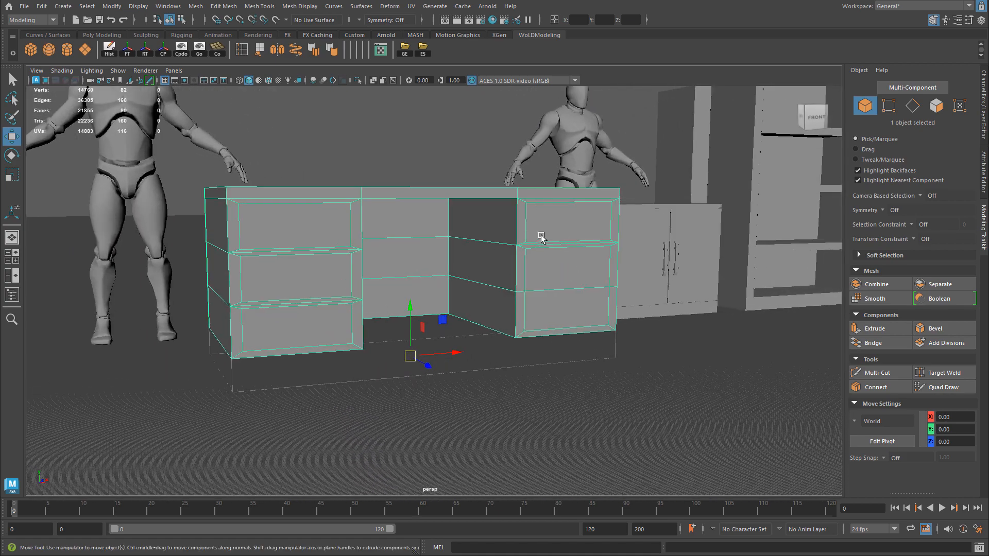
pyautogui.keyDown('alt'); pyautogui.moveTo(580, 272); pyautogui.dragTo(532, 283, button='middle'); pyautogui.keyUp('alt')
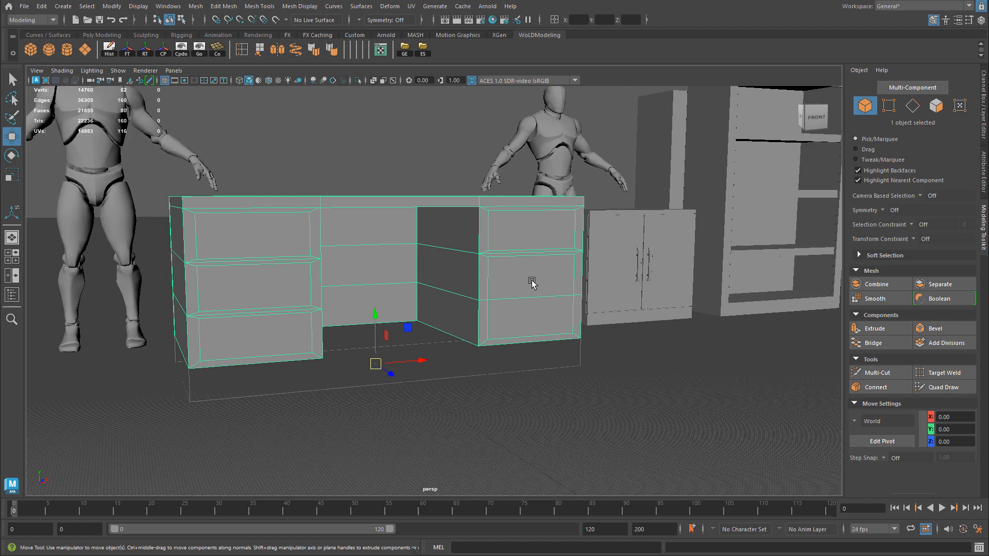
pyautogui.moveTo(509, 268)
pyautogui.keyDown('alt'); pyautogui.mouseDown()
pyautogui.moveTo(434, 272)
pyautogui.moveTo(510, 276)
pyautogui.mouseUp(); pyautogui.keyUp('alt')
pyautogui.moveTo(523, 252); pyautogui.dragTo(560, 240, button='right')
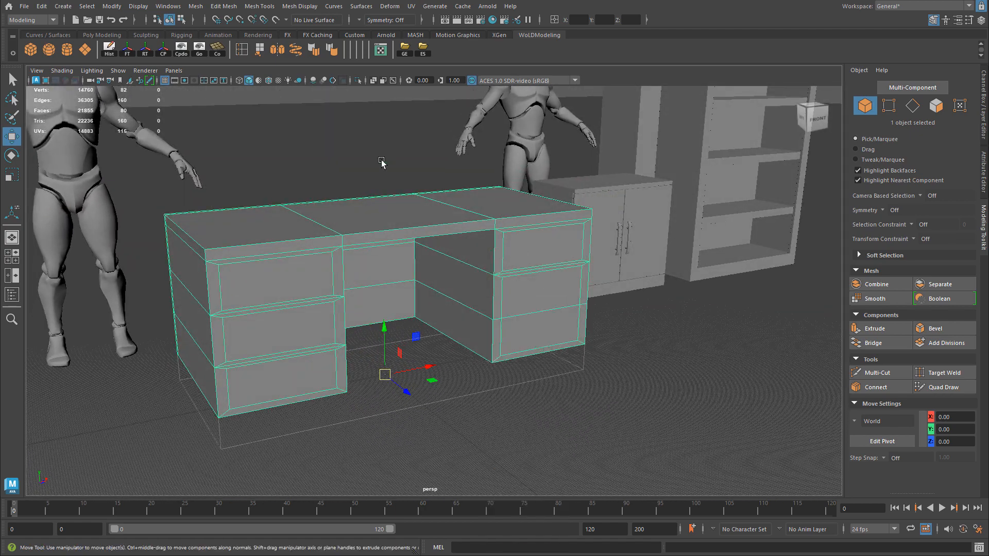
# Step: Show wireframe on shaded for all objects in the perspective view, deselect the desk and save the scene
pyautogui.click(382, 161)
pyautogui.keyDown('alt'); pyautogui.moveTo(530, 267); pyautogui.dragTo(500, 261); pyautogui.keyUp('alt')
pyautogui.click(482, 278)
pyautogui.click(689, 303)
pyautogui.moveTo(659, 312)
pyautogui.keyDown('alt'); pyautogui.mouseDown()
pyautogui.moveTo(541, 309)
pyautogui.moveTo(461, 223)
pyautogui.moveTo(406, 279)
pyautogui.moveTo(364, 280)
pyautogui.moveTo(476, 266)
pyautogui.mouseUp(); pyautogui.keyUp('alt')
pyautogui.click(411, 297)
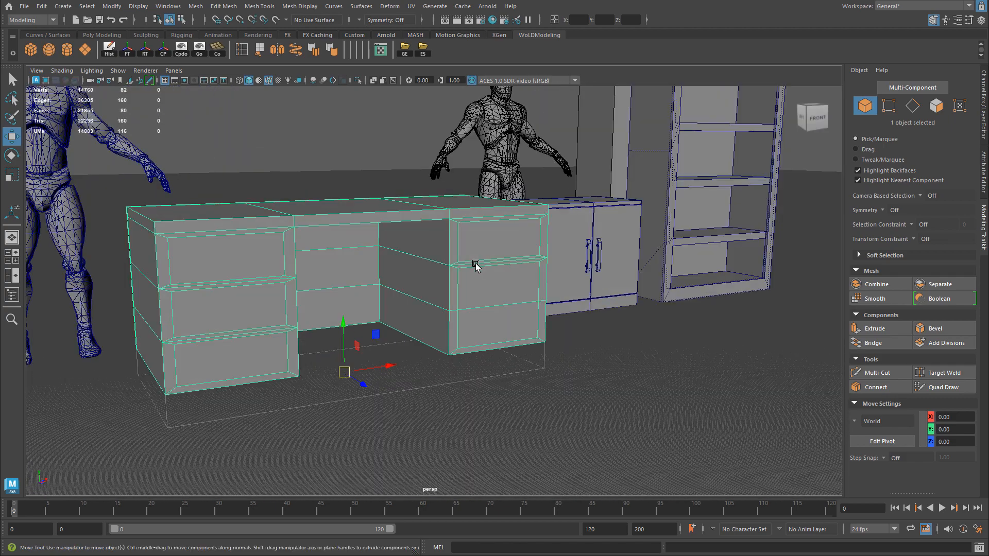
pyautogui.keyDown('alt'); pyautogui.moveTo(298, 259); pyautogui.dragTo(350, 277); pyautogui.keyUp('alt')
pyautogui.keyDown('alt'); pyautogui.moveTo(651, 348); pyautogui.dragTo(589, 359, button='right'); pyautogui.keyUp('alt')
pyautogui.click(588, 359)
pyautogui.keyDown('alt'); pyautogui.moveTo(588, 359); pyautogui.dragTo(579, 345); pyautogui.keyUp('alt')
pyautogui.hotkey('ctrl', 's')
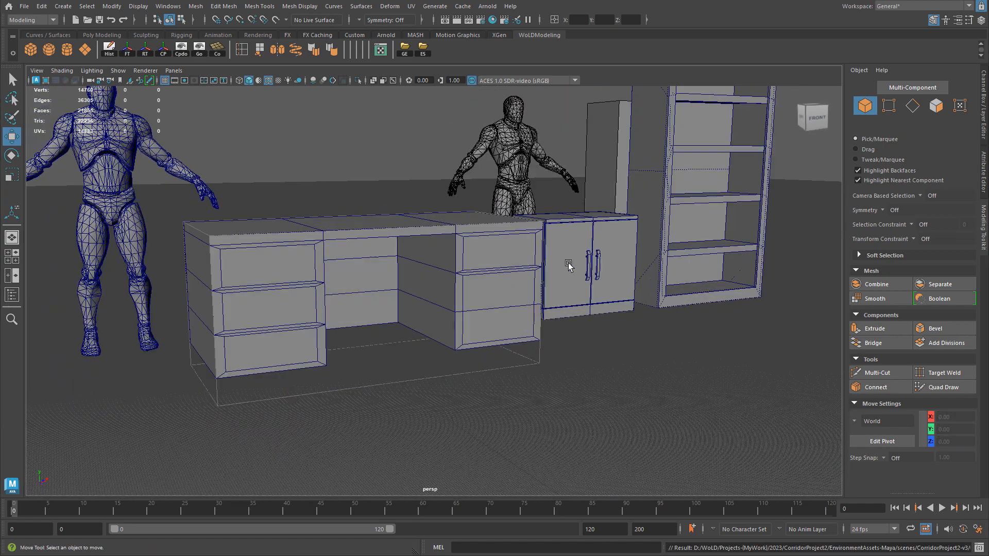
pyautogui.click(259, 276)
pyautogui.press('f')
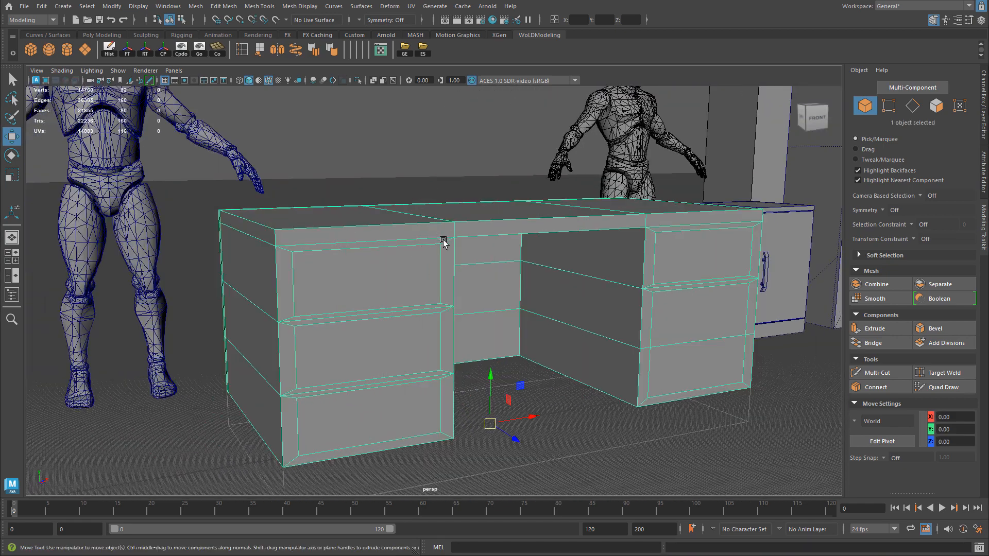
pyautogui.scroll(5, 476, 275)
pyautogui.keyDown('alt'); pyautogui.moveTo(456, 273); pyautogui.dragTo(475, 276); pyautogui.keyUp('alt')
pyautogui.scroll(2, 474, 276)
pyautogui.moveTo(369, 217); pyautogui.dragTo(371, 246, button='right')
pyautogui.click(373, 248)
pyautogui.keyDown('alt'); pyautogui.moveTo(554, 287); pyautogui.dragTo(340, 251, button='right'); pyautogui.keyUp('alt')
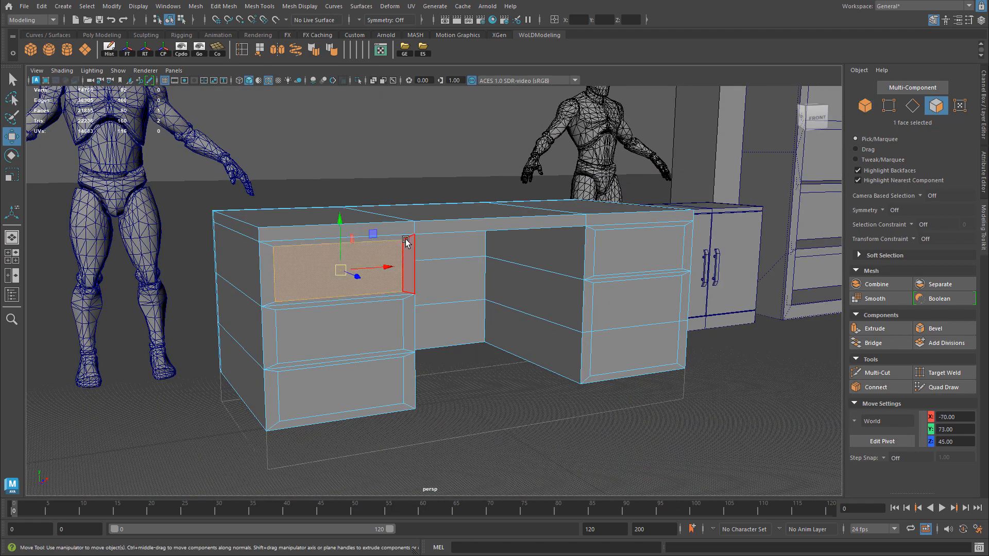
pyautogui.keyDown('alt'); pyautogui.moveTo(603, 288); pyautogui.dragTo(389, 314, button='middle'); pyautogui.keyUp('alt')
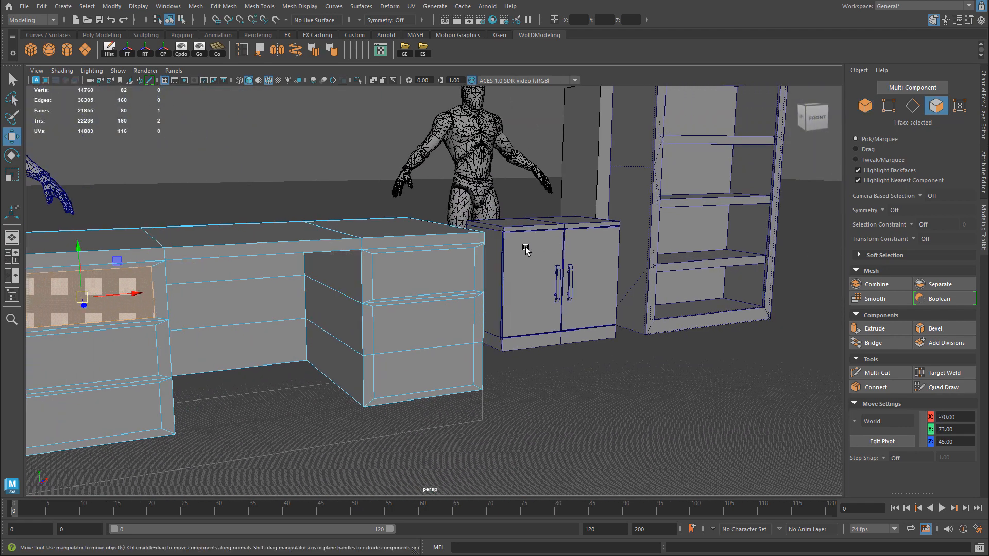
pyautogui.click(518, 246)
# Step: Select the three inset drawer front faces on the desk's left pedestal
pyautogui.keyDown('alt'); pyautogui.moveTo(307, 322); pyautogui.dragTo(510, 305, button='middle'); pyautogui.keyUp('alt')
pyautogui.click(433, 280)
pyautogui.moveTo(468, 261); pyautogui.dragTo(473, 287, button='right')
pyautogui.click(479, 285)
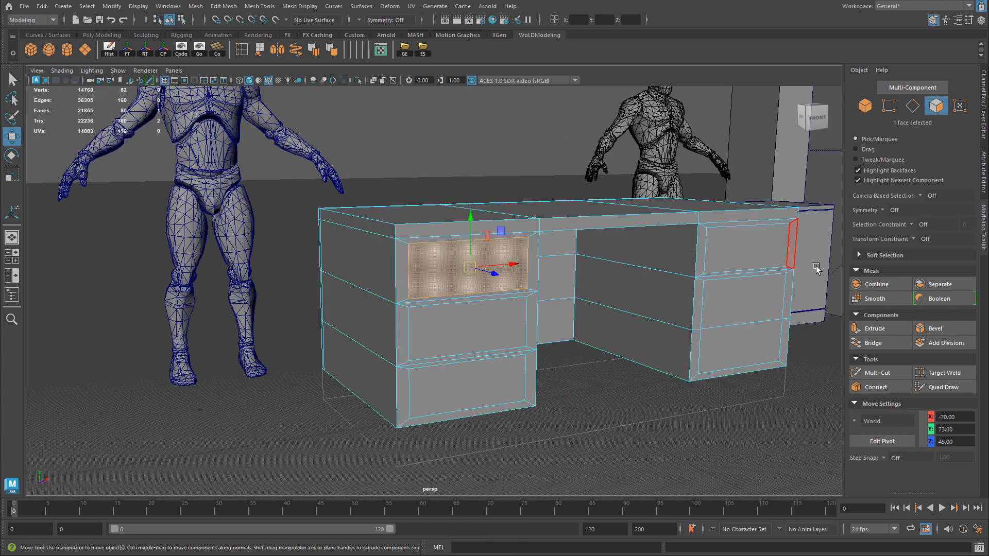
pyautogui.keyDown('shift'); pyautogui.click(474, 316); pyautogui.keyUp('shift')
pyautogui.keyDown('shift'); pyautogui.click(489, 379); pyautogui.keyUp('shift')
pyautogui.keyDown('alt'); pyautogui.moveTo(489, 379); pyautogui.dragTo(529, 352); pyautogui.keyUp('alt')
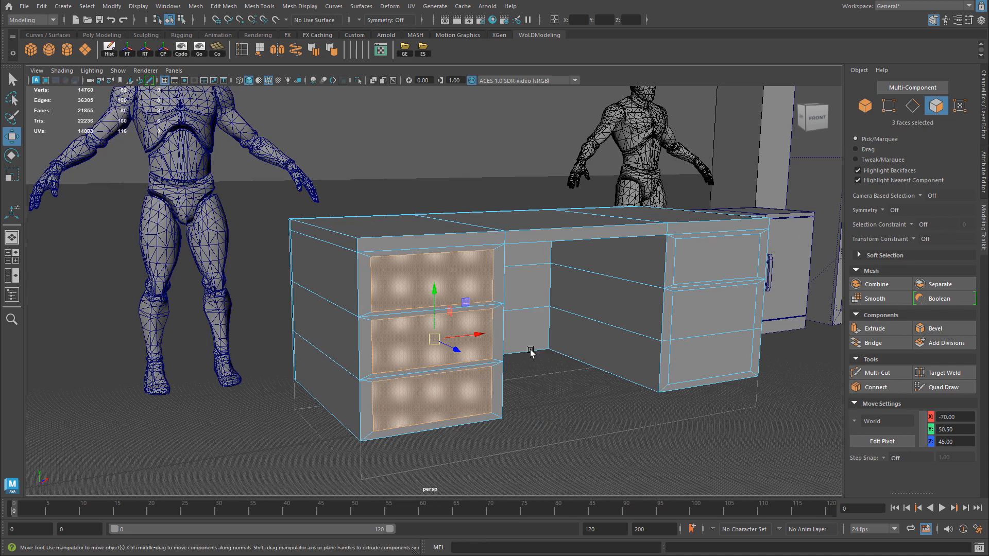
# Step: Examine the spacing around the left pedestal's drawer fronts up close in the front view
pyautogui.keyDown('alt'); pyautogui.moveTo(470, 314); pyautogui.dragTo(498, 279, button='right'); pyautogui.keyUp('alt')
pyautogui.keyDown('alt'); pyautogui.moveTo(498, 279); pyautogui.dragTo(520, 241, button='middle'); pyautogui.keyUp('alt')
pyautogui.press('space')
pyautogui.press('space')
pyautogui.keyDown('alt'); pyautogui.moveTo(76, 242); pyautogui.dragTo(263, 276, button='middle'); pyautogui.keyUp('alt')
pyautogui.keyDown('alt'); pyautogui.moveTo(262, 276); pyautogui.dragTo(544, 285, button='right'); pyautogui.keyUp('alt')
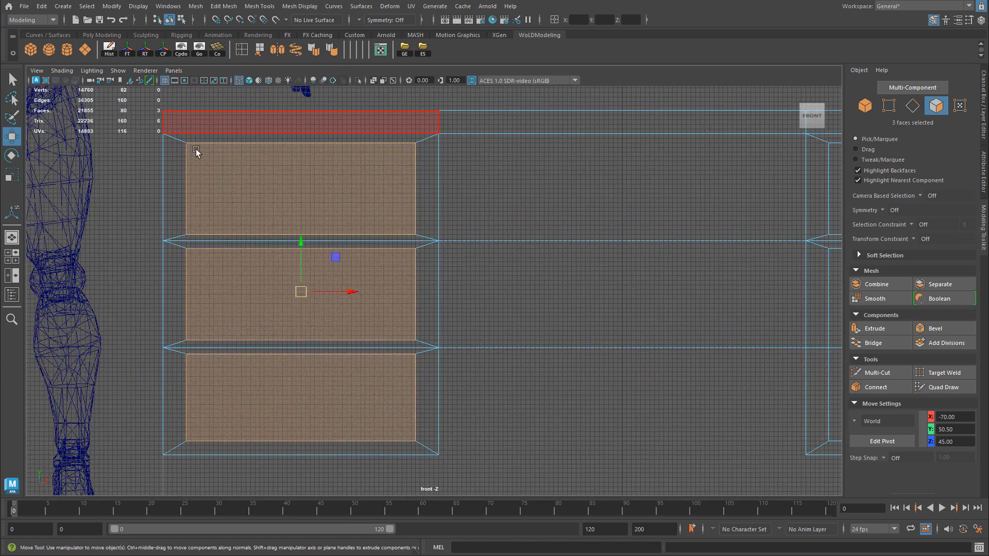
pyautogui.keyDown('alt'); pyautogui.moveTo(320, 199); pyautogui.dragTo(446, 266, button='middle'); pyautogui.keyUp('alt')
pyautogui.keyDown('alt'); pyautogui.moveTo(446, 267); pyautogui.dragTo(562, 232, button='right'); pyautogui.keyUp('alt')
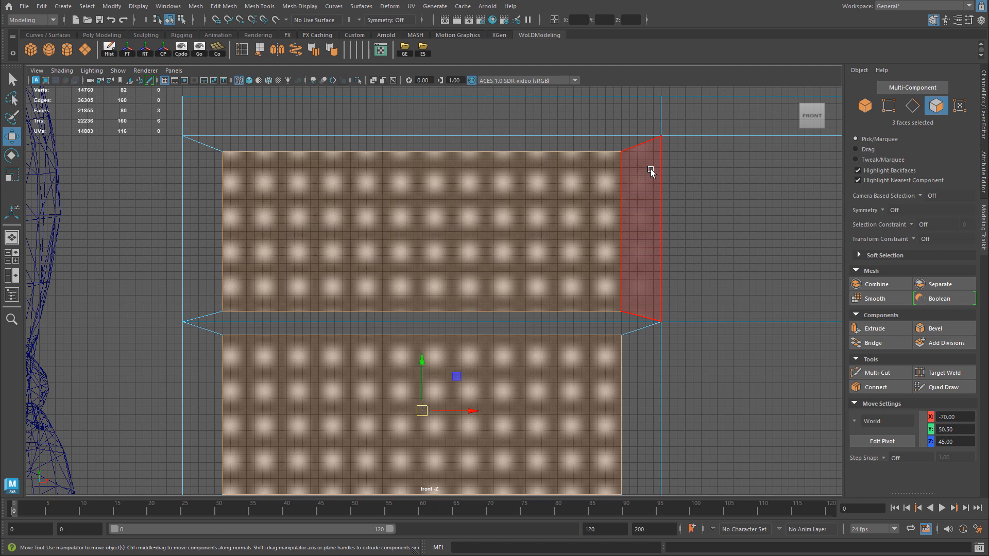
# Step: Add the right pedestal's three inset front faces to the selection
pyautogui.keyDown('alt'); pyautogui.moveTo(360, 227); pyautogui.dragTo(155, 282, button='right'); pyautogui.keyUp('alt')
pyautogui.keyDown('alt'); pyautogui.moveTo(495, 307); pyautogui.dragTo(229, 279, button='middle'); pyautogui.keyUp('alt')
pyautogui.keyDown('shift'); pyautogui.click(654, 234); pyautogui.keyUp('shift')
pyautogui.keyDown('shift'); pyautogui.click(667, 323); pyautogui.keyUp('shift')
pyautogui.keyDown('shift'); pyautogui.click(675, 399); pyautogui.keyUp('shift')
pyautogui.press('space')
pyautogui.press('space')
# Step: Extrude the six selected inset drawer front faces on both pedestals and set the extrusion offset to 0.5
pyautogui.keyDown('alt'); pyautogui.moveTo(729, 268); pyautogui.dragTo(563, 249, button='middle'); pyautogui.keyUp('alt')
pyautogui.keyDown('alt'); pyautogui.moveTo(563, 249); pyautogui.dragTo(548, 249); pyautogui.keyUp('alt')
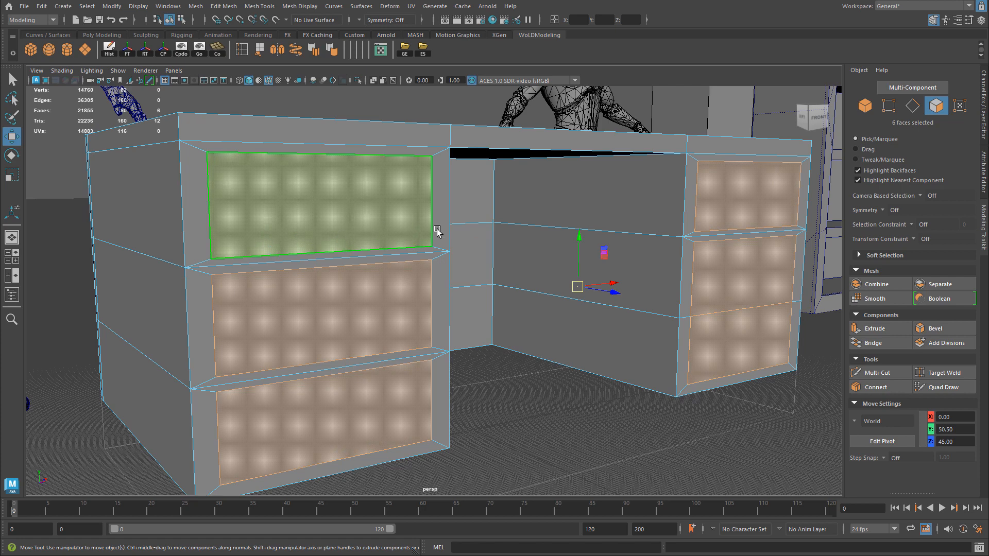
pyautogui.scroll(3, 484, 225)
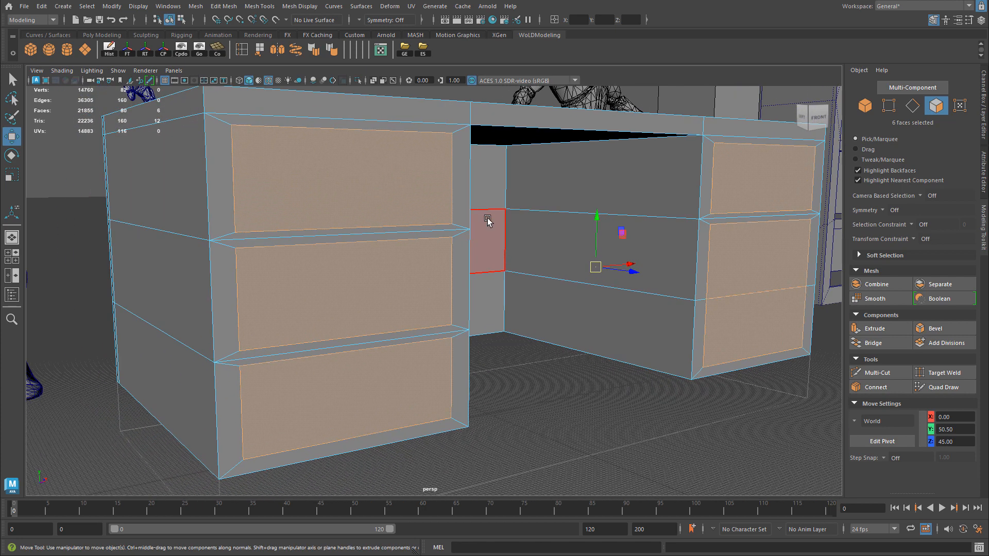
pyautogui.hotkey('ctrl', 'e')
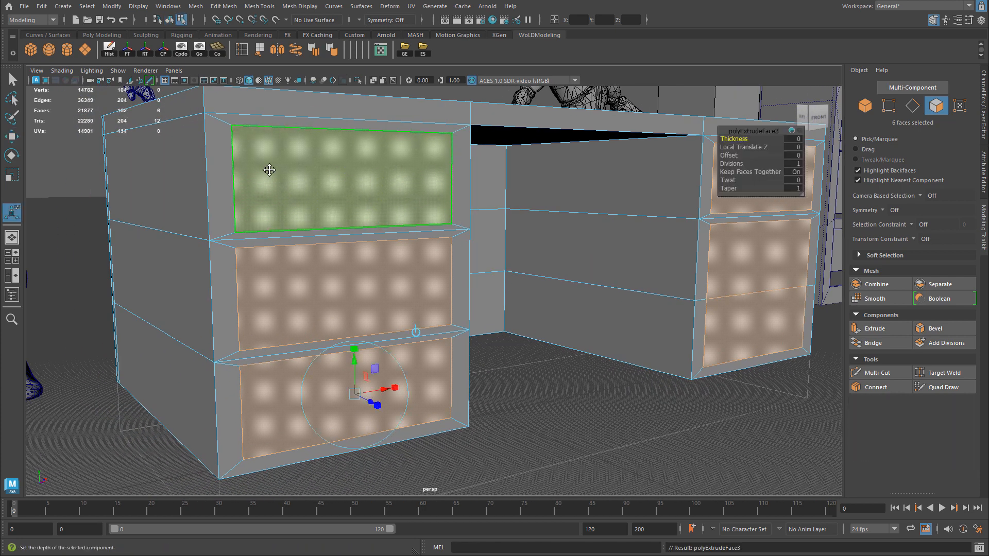
pyautogui.scroll(3, 267, 167)
pyautogui.moveTo(733, 155); pyautogui.dragTo(783, 157)
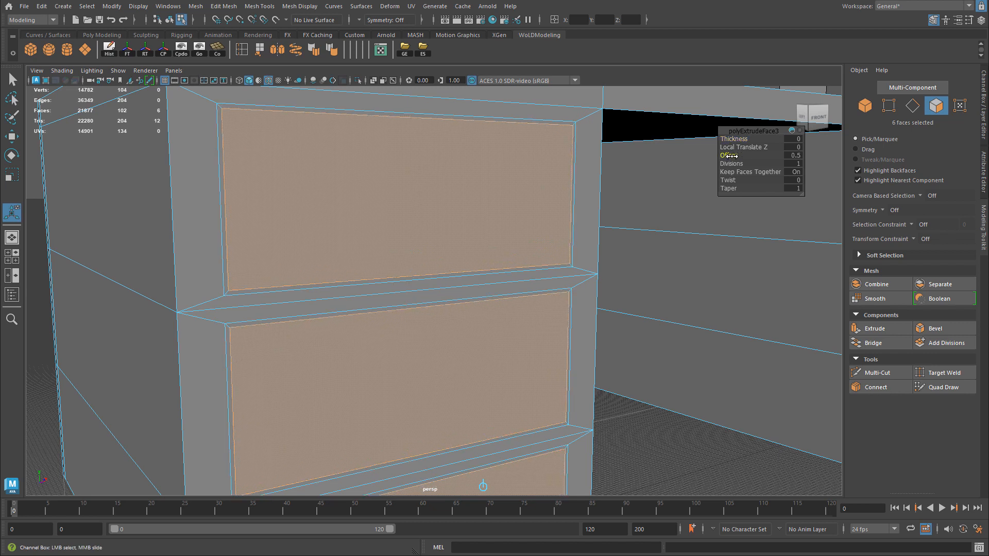
pyautogui.press('Return')
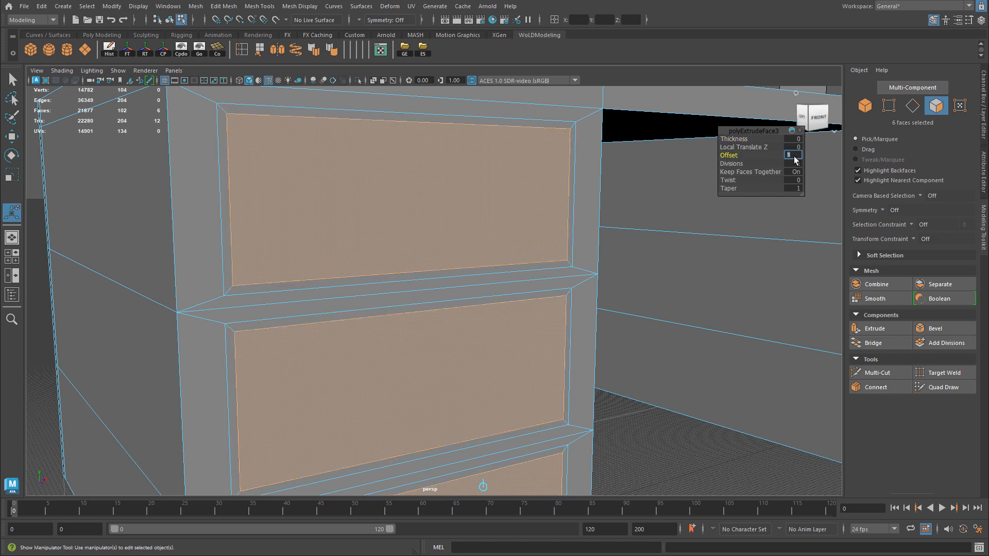
pyautogui.keyDown('alt'); pyautogui.moveTo(278, 260); pyautogui.dragTo(246, 265); pyautogui.keyUp('alt')
pyautogui.keyDown('alt'); pyautogui.moveTo(246, 265); pyautogui.dragTo(276, 261, button='right'); pyautogui.keyUp('alt')
pyautogui.keyDown('alt'); pyautogui.moveTo(276, 260); pyautogui.dragTo(280, 257); pyautogui.keyUp('alt')
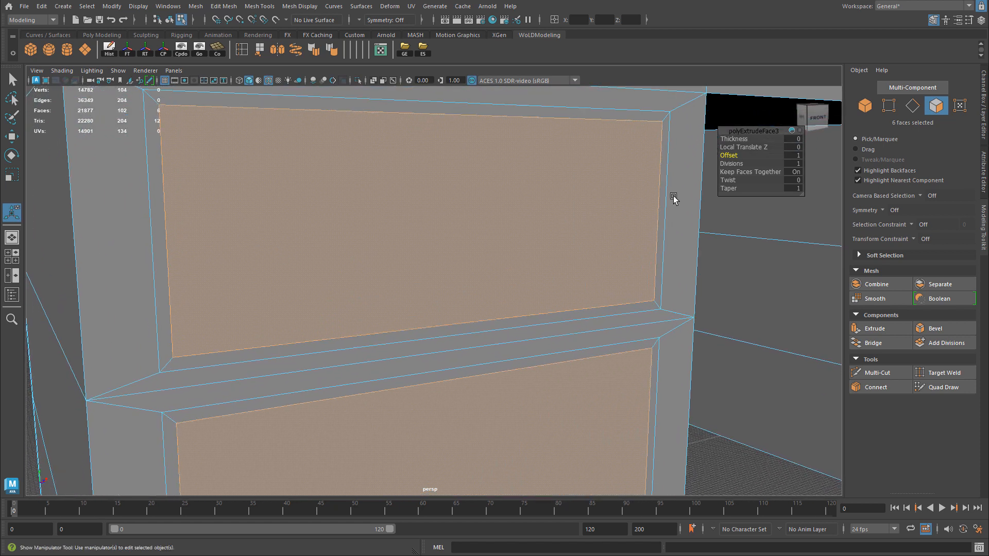
pyautogui.click(799, 155)
pyautogui.press('Return')
# Step: Examine the narrow borders around the drawer fronts on both pedestals from several angles
pyautogui.keyDown('alt'); pyautogui.moveTo(327, 252); pyautogui.dragTo(487, 291); pyautogui.keyUp('alt')
pyautogui.keyDown('alt'); pyautogui.moveTo(488, 291); pyautogui.dragTo(399, 286, button='middle'); pyautogui.keyUp('alt')
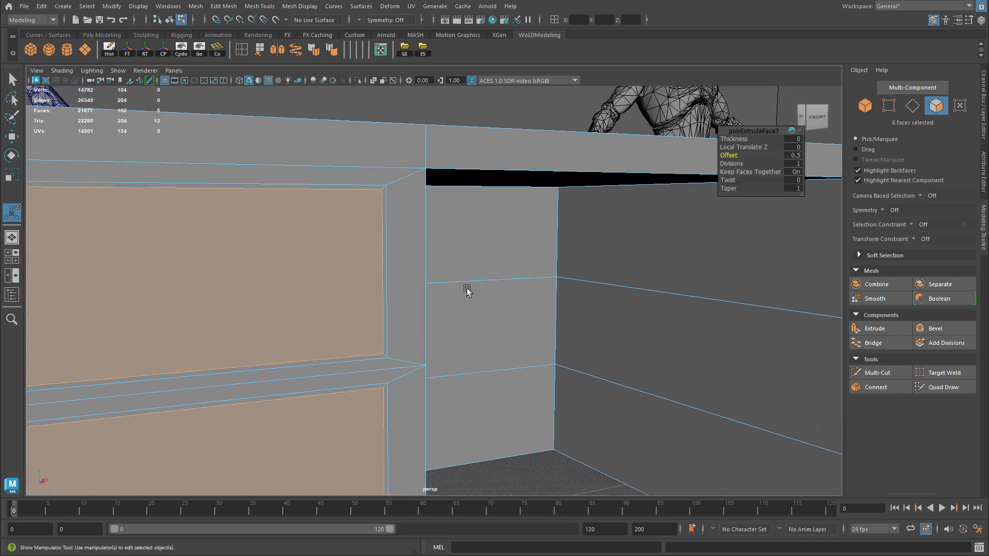
pyautogui.keyDown('alt'); pyautogui.moveTo(399, 287); pyautogui.dragTo(333, 298, button='right'); pyautogui.keyUp('alt')
pyautogui.keyDown('alt'); pyautogui.moveTo(333, 298); pyautogui.dragTo(170, 291, button='middle'); pyautogui.keyUp('alt')
pyautogui.keyDown('alt'); pyautogui.moveTo(455, 294); pyautogui.dragTo(322, 291, button='middle'); pyautogui.keyUp('alt')
pyautogui.keyDown('alt'); pyautogui.moveTo(322, 291); pyautogui.dragTo(533, 294, button='right'); pyautogui.keyUp('alt')
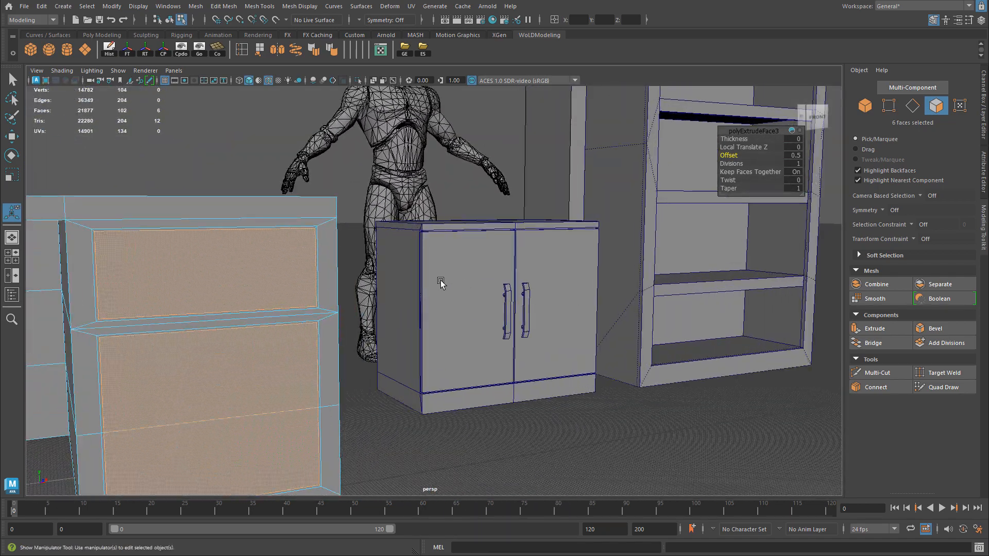
pyautogui.keyDown('alt'); pyautogui.moveTo(448, 283); pyautogui.dragTo(520, 281); pyautogui.keyUp('alt')
pyautogui.keyDown('alt'); pyautogui.moveTo(318, 258); pyautogui.dragTo(567, 233, button='middle'); pyautogui.keyUp('alt')
pyautogui.keyDown('alt'); pyautogui.moveTo(567, 233); pyautogui.dragTo(433, 244, button='right'); pyautogui.keyUp('alt')
pyautogui.keyDown('alt'); pyautogui.moveTo(433, 244); pyautogui.dragTo(507, 245, button='middle'); pyautogui.keyUp('alt')
pyautogui.keyDown('alt'); pyautogui.moveTo(508, 246); pyautogui.dragTo(281, 260); pyautogui.keyUp('alt')
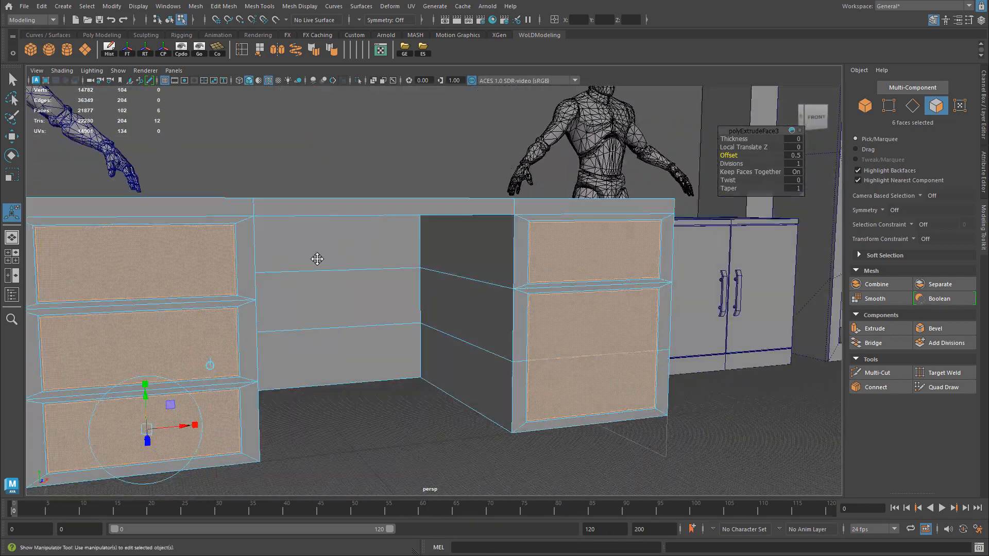
pyautogui.keyDown('alt'); pyautogui.moveTo(281, 262); pyautogui.dragTo(412, 262, button='middle'); pyautogui.keyUp('alt')
pyautogui.keyDown('alt'); pyautogui.moveTo(412, 261); pyautogui.dragTo(477, 263, button='right'); pyautogui.keyUp('alt')
pyautogui.keyDown('alt'); pyautogui.moveTo(477, 263); pyautogui.dragTo(360, 273); pyautogui.keyUp('alt')
pyautogui.keyDown('alt'); pyautogui.moveTo(360, 274); pyautogui.dragTo(408, 253, button='right'); pyautogui.keyUp('alt')
pyautogui.keyDown('alt'); pyautogui.moveTo(408, 253); pyautogui.dragTo(414, 274, button='middle'); pyautogui.keyUp('alt')
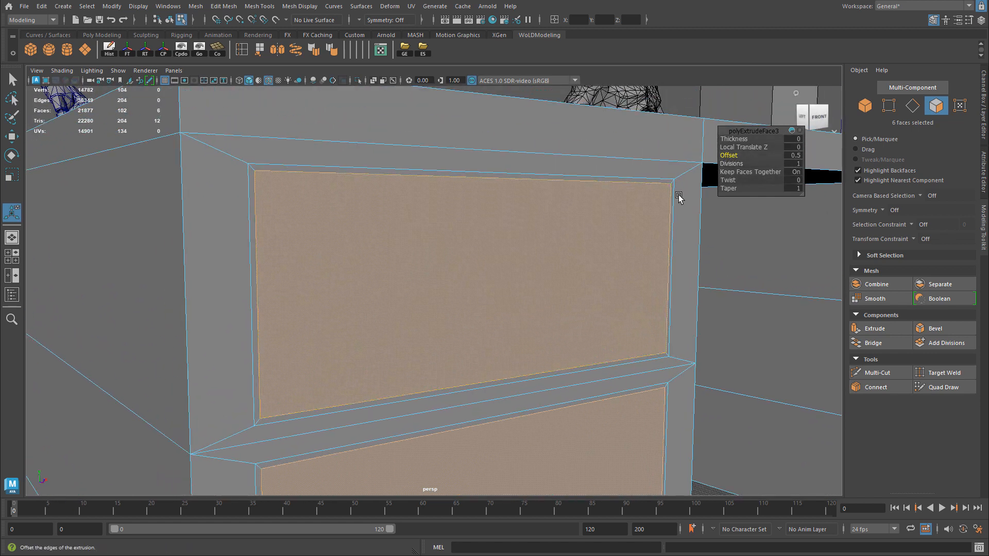
pyautogui.keyDown('alt'); pyautogui.moveTo(536, 226); pyautogui.dragTo(496, 242, button='right'); pyautogui.keyUp('alt')
pyautogui.keyDown('alt'); pyautogui.moveTo(496, 243); pyautogui.dragTo(506, 246); pyautogui.keyUp('alt')
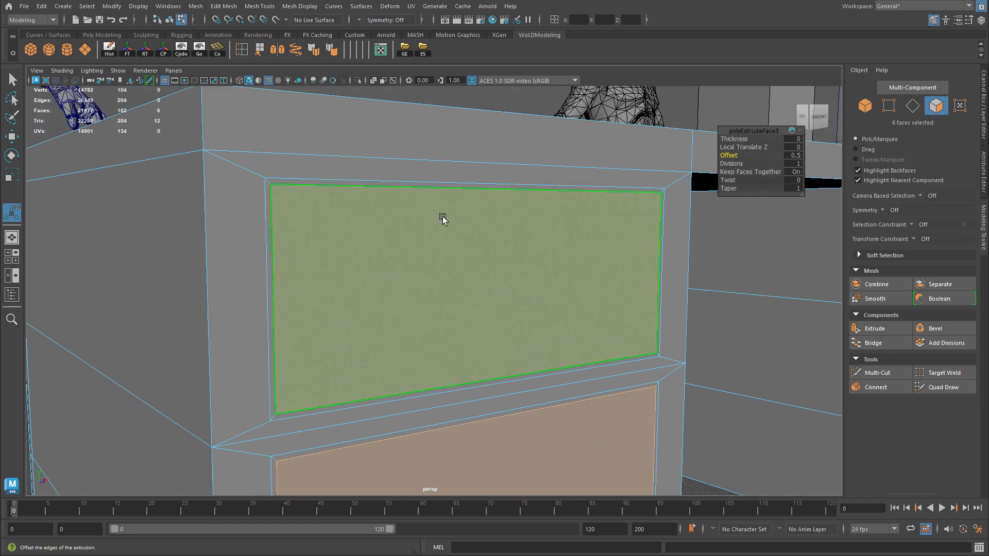
pyautogui.keyDown('alt'); pyautogui.moveTo(395, 232); pyautogui.dragTo(485, 220); pyautogui.keyUp('alt')
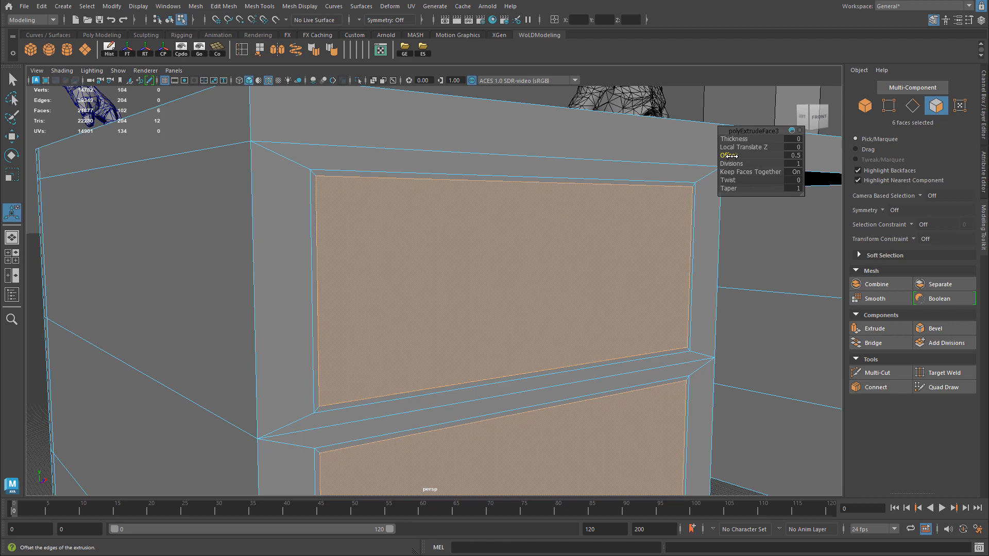
# Step: Try a wider offset on the drawer face extrusion and return it to 0.5
pyautogui.press('Return')
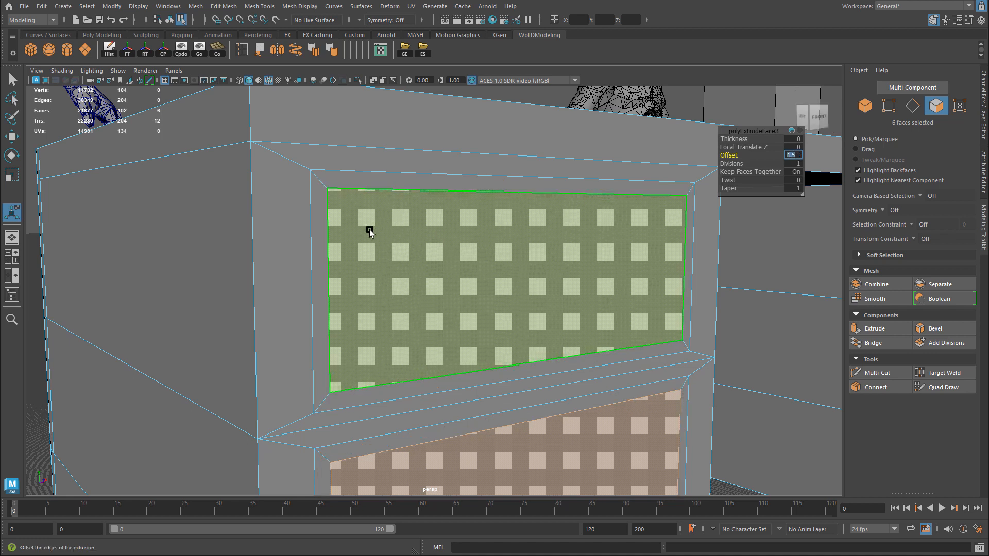
pyautogui.write('.5')
pyautogui.press('Return')
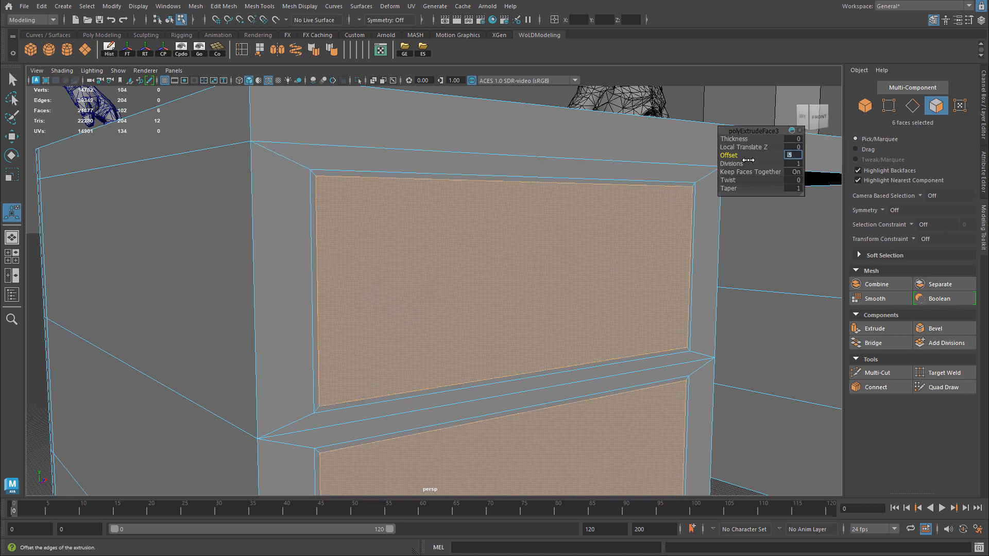
# Step: Select the four narrow border faces around the left pedestal's top drawer front
pyautogui.keyDown('alt'); pyautogui.moveTo(500, 207); pyautogui.dragTo(425, 204, button='middle'); pyautogui.keyUp('alt')
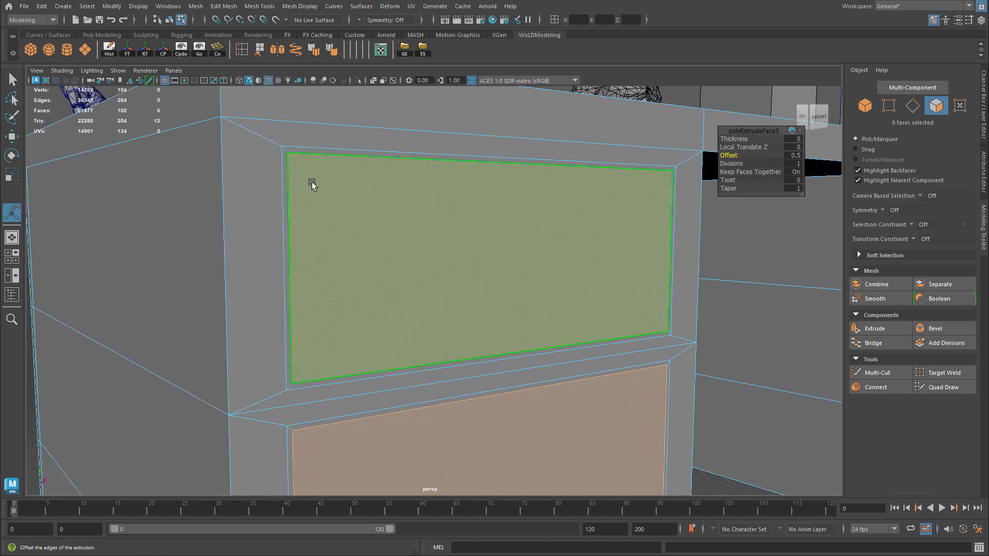
pyautogui.click(287, 206)
pyautogui.keyDown('shift'); pyautogui.click(307, 150); pyautogui.keyUp('shift')
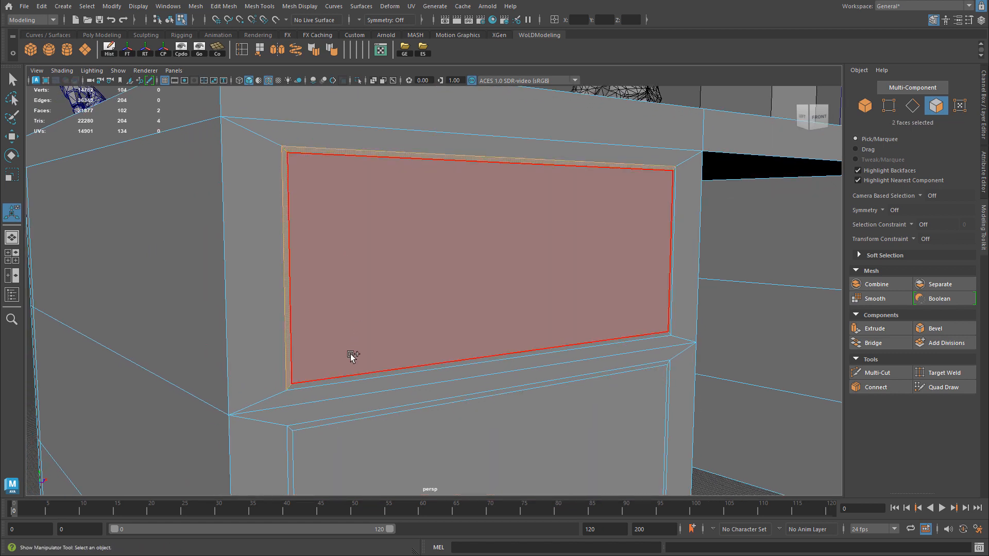
pyautogui.keyDown('shift'); pyautogui.click(350, 381); pyautogui.keyUp('shift')
pyautogui.keyDown('shift'); pyautogui.click(673, 272); pyautogui.keyUp('shift')
# Step: Add the border faces around the left pedestal's middle and bottom drawer fronts to the selection
pyautogui.keyDown('alt'); pyautogui.moveTo(668, 273); pyautogui.dragTo(614, 261, button='middle'); pyautogui.keyUp('alt')
pyautogui.keyDown('shift'); pyautogui.click(294, 187); pyautogui.keyUp('shift')
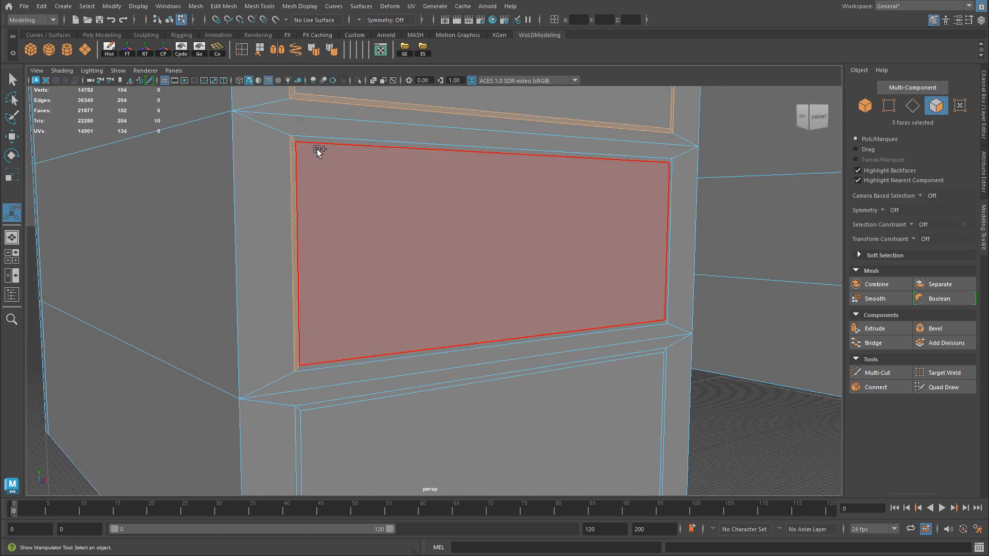
pyautogui.keyDown('shift'); pyautogui.doubleClick(318, 139); pyautogui.keyUp('shift')
pyautogui.keyDown('alt'); pyautogui.moveTo(487, 355); pyautogui.dragTo(479, 230, button='middle'); pyautogui.keyUp('alt')
pyautogui.keyDown('shift'); pyautogui.click(277, 200); pyautogui.keyUp('shift')
pyautogui.keyDown('shift'); pyautogui.doubleClick(304, 251); pyautogui.keyUp('shift')
pyautogui.keyDown('alt'); pyautogui.moveTo(307, 249); pyautogui.dragTo(481, 374, button='middle'); pyautogui.keyUp('alt')
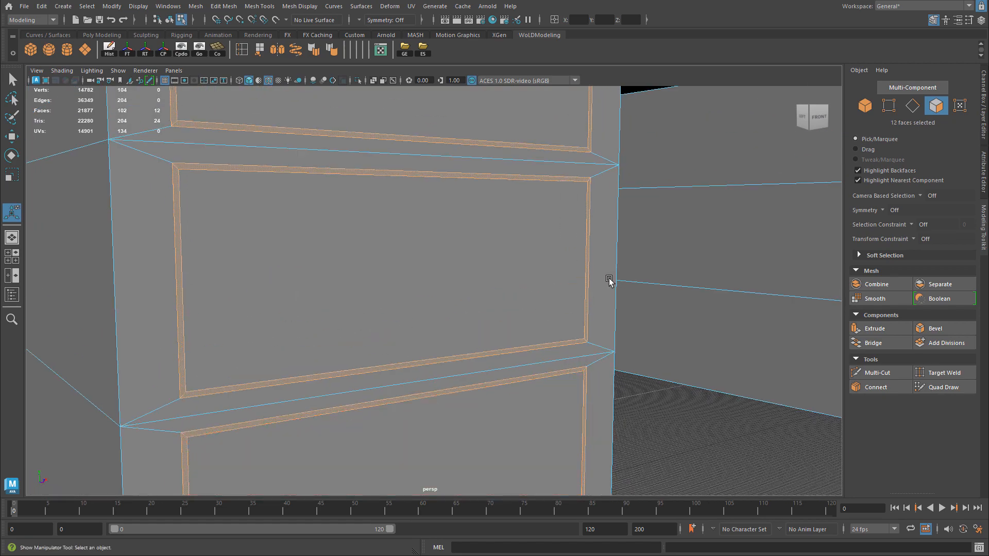
# Step: Add the border faces around the right pedestal's upper and lower drawer fronts to the selection
pyautogui.keyDown('alt'); pyautogui.moveTo(621, 279); pyautogui.dragTo(592, 280); pyautogui.keyUp('alt')
pyautogui.keyDown('alt'); pyautogui.moveTo(697, 267); pyautogui.dragTo(638, 279, button='middle'); pyautogui.keyUp('alt')
pyautogui.keyDown('alt'); pyautogui.moveTo(574, 313); pyautogui.dragTo(565, 353, button='middle'); pyautogui.keyUp('alt')
pyautogui.scroll(5, 564, 352)
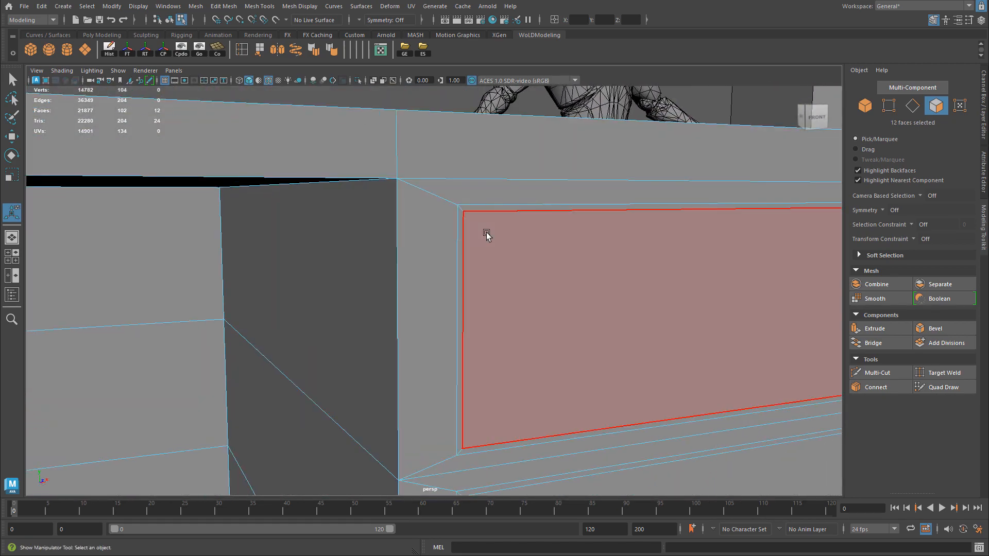
pyautogui.keyDown('shift'); pyautogui.click(461, 224); pyautogui.keyUp('shift')
pyautogui.keyDown('shift'); pyautogui.doubleClick(479, 208); pyautogui.keyUp('shift')
pyautogui.keyDown('alt'); pyautogui.moveTo(592, 399); pyautogui.dragTo(600, 282, button='middle'); pyautogui.keyUp('alt')
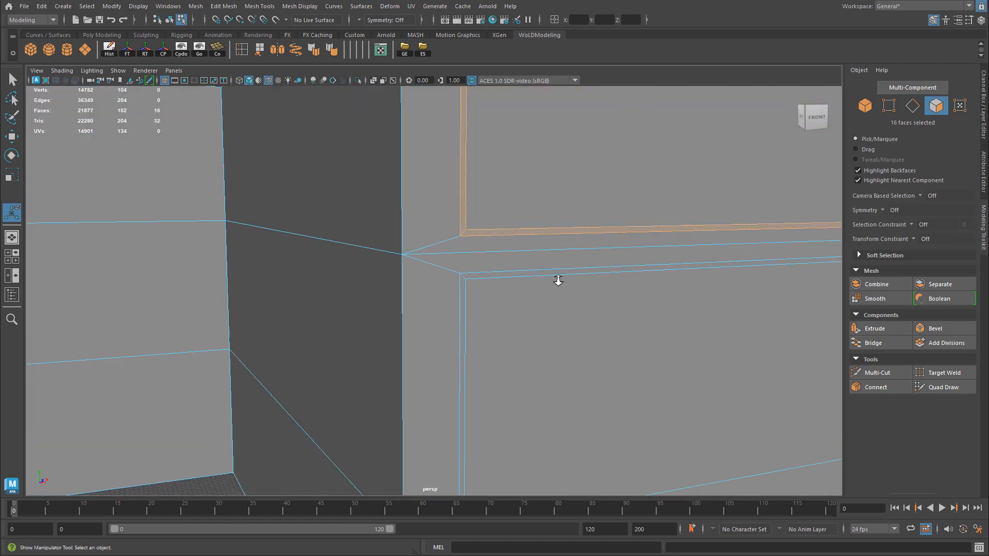
pyautogui.keyDown('alt'); pyautogui.moveTo(601, 282); pyautogui.dragTo(510, 203, button='right'); pyautogui.keyUp('alt')
pyautogui.keyDown('shift'); pyautogui.click(450, 316); pyautogui.keyUp('shift')
pyautogui.keyDown('shift'); pyautogui.doubleClick(474, 282); pyautogui.keyUp('shift')
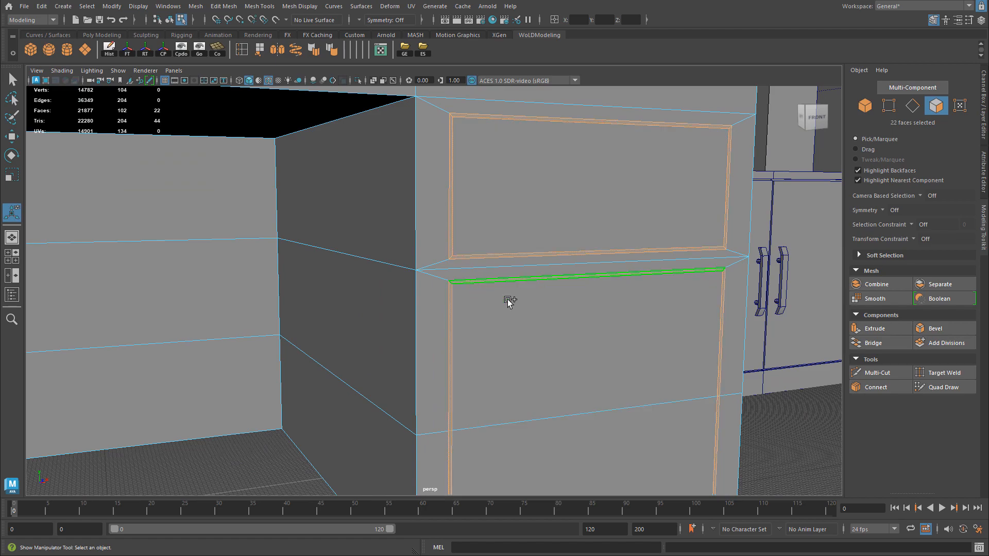
# Step: Extrude the selected border faces into the desk with a negative thickness, checking the groove depth in the side view
pyautogui.scroll(-5, 485, 293)
pyautogui.keyDown('alt'); pyautogui.moveTo(492, 314); pyautogui.dragTo(503, 304, button='middle'); pyautogui.keyUp('alt')
pyautogui.keyDown('alt'); pyautogui.moveTo(459, 306); pyautogui.dragTo(507, 303); pyautogui.keyUp('alt')
pyautogui.press('space')
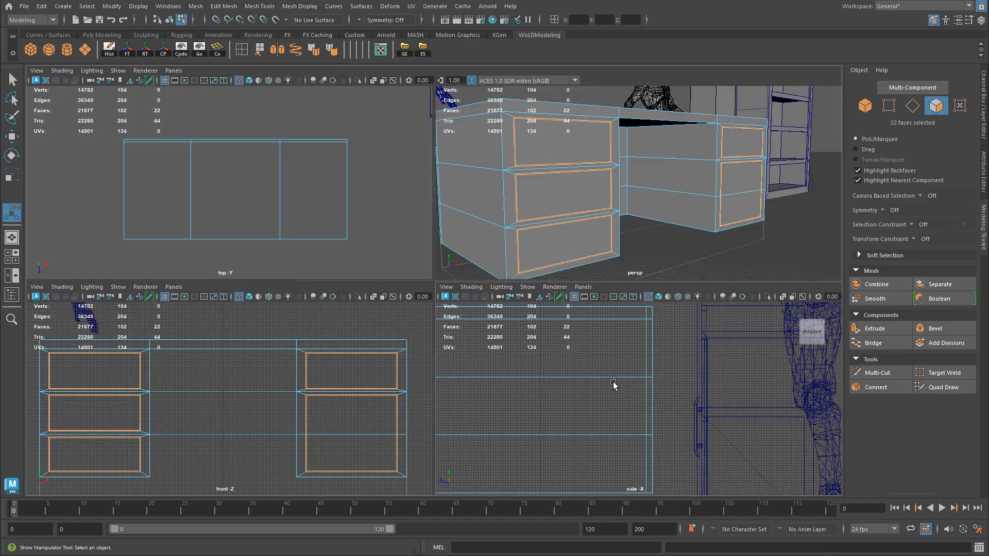
pyautogui.press('space')
pyautogui.scroll(1, 541, 301)
pyautogui.keyDown('alt'); pyautogui.moveTo(543, 297); pyautogui.dragTo(550, 341, button='middle'); pyautogui.keyUp('alt')
pyautogui.hotkey('ctrl', 'e')
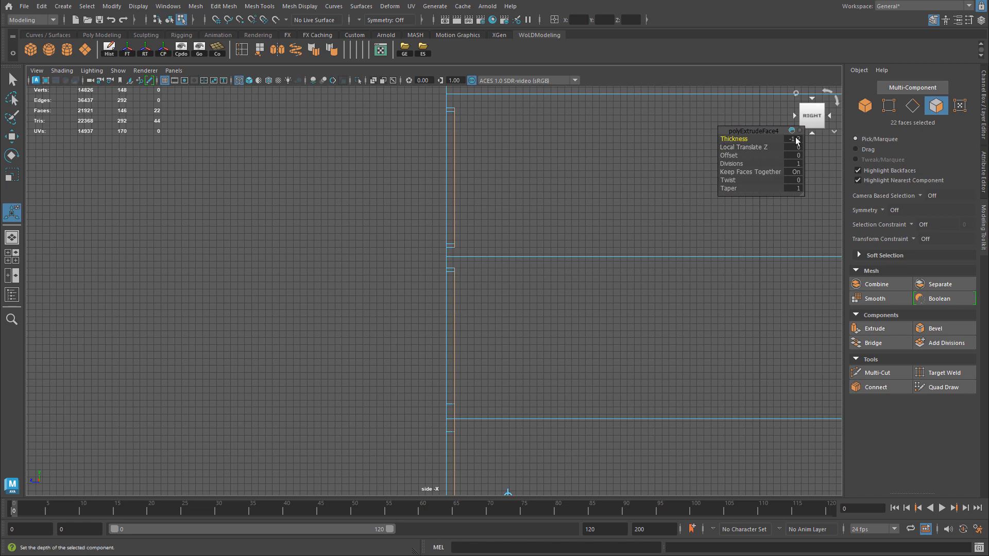
pyautogui.press('Return')
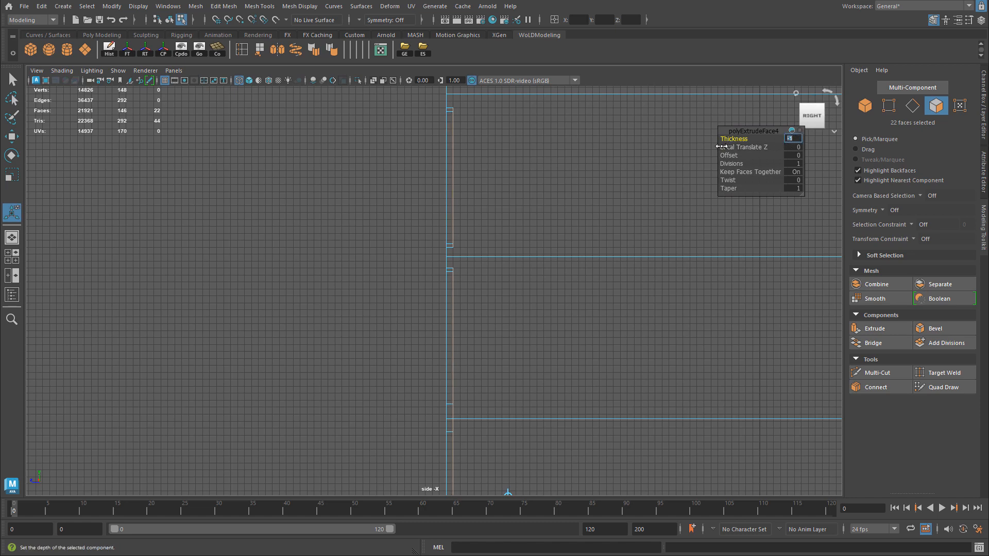
# Step: Return to object mode in the perspective view and turn off wireframe on shaded
pyautogui.press('space')
pyautogui.press('space')
pyautogui.moveTo(391, 249); pyautogui.dragTo(445, 232, button='right')
pyautogui.keyDown('alt'); pyautogui.moveTo(562, 307); pyautogui.dragTo(462, 306, button='right'); pyautogui.keyUp('alt')
pyautogui.hotkey('alt', '5')
pyautogui.moveTo(446, 310)
pyautogui.keyDown('alt'); pyautogui.mouseDown()
pyautogui.moveTo(347, 311)
pyautogui.moveTo(431, 309)
pyautogui.moveTo(468, 335)
pyautogui.moveTo(408, 321)
pyautogui.mouseUp(); pyautogui.keyUp('alt')
# Step: Select the desk and export it as desk.fbx to the Tests folder, replacing the existing file
pyautogui.click(422, 310)
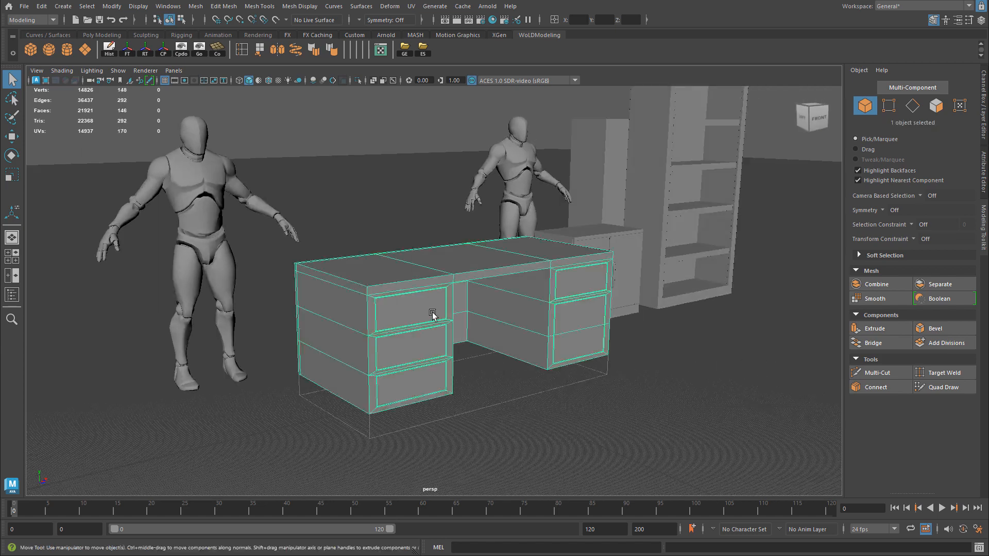
pyautogui.press('w')
pyautogui.press('f')
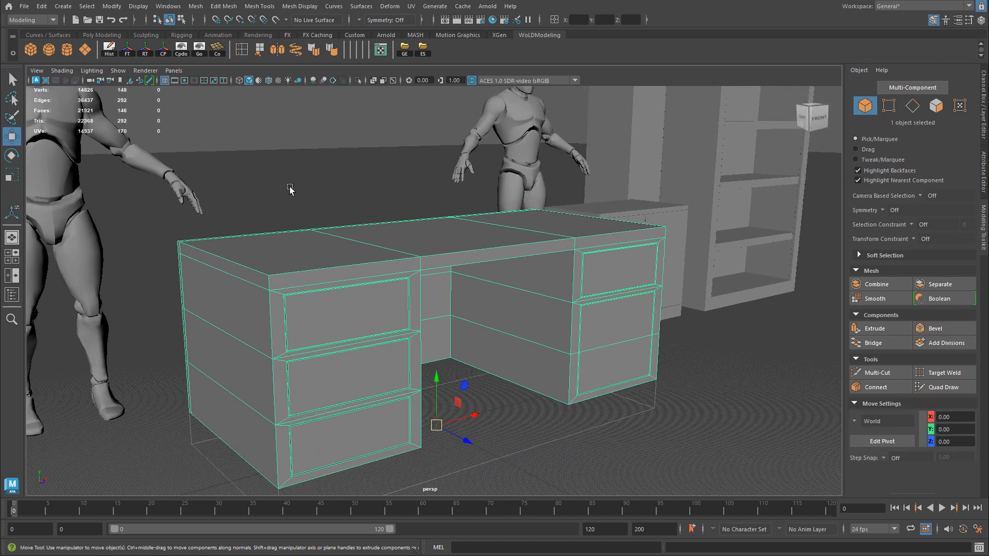
pyautogui.click(429, 52)
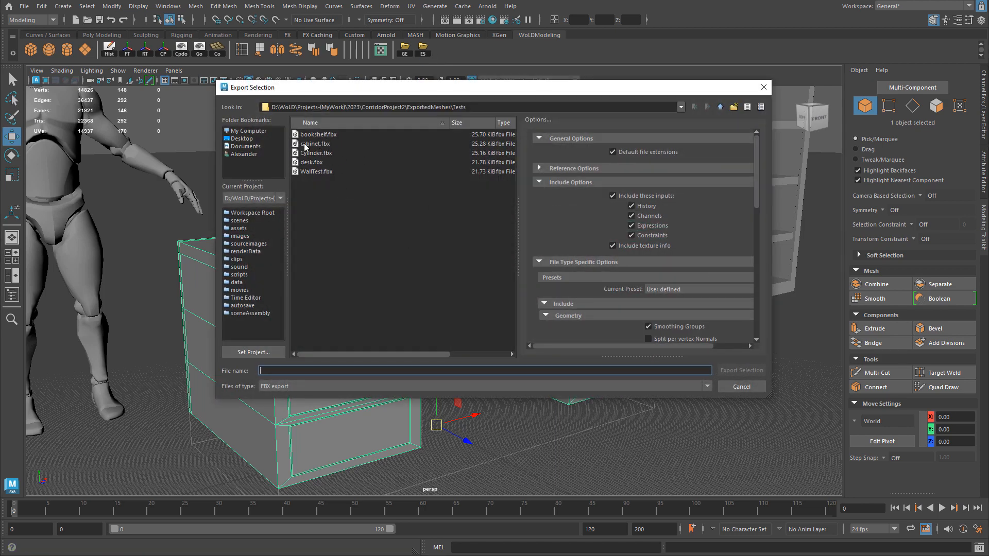
pyautogui.doubleClick(320, 164)
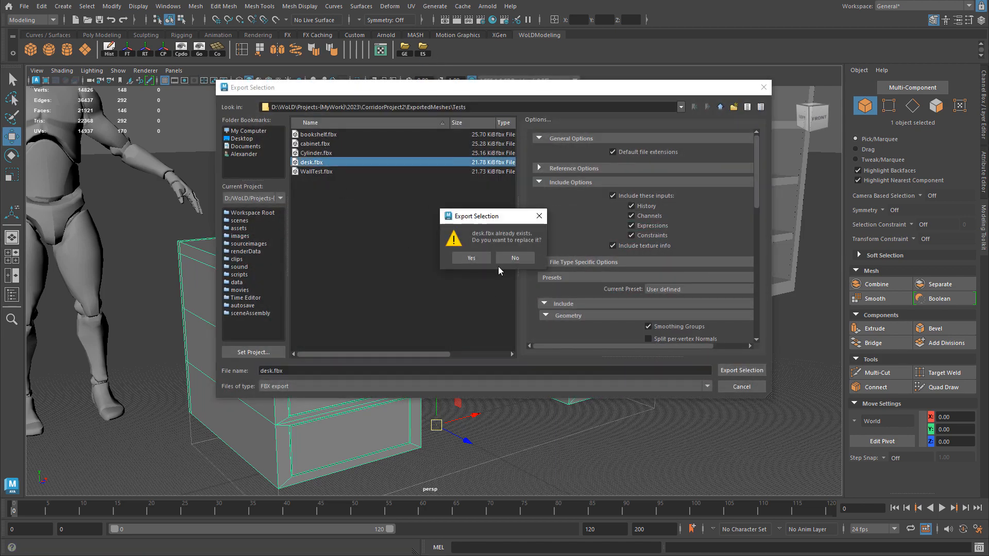
pyautogui.click(471, 258)
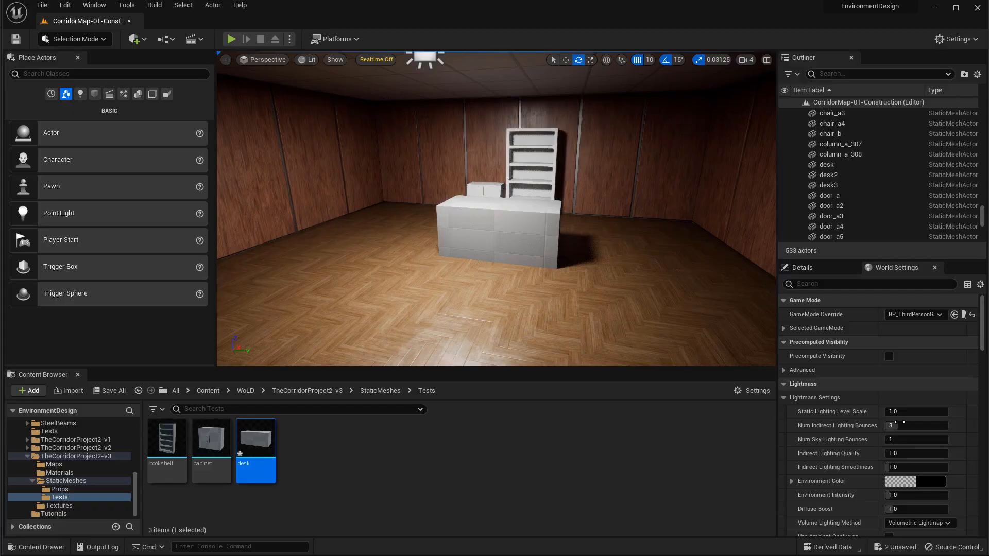
# Step: Switch to Unreal Engine and reimport the desk static mesh from the updated FBX file
pyautogui.rightClick(263, 437)
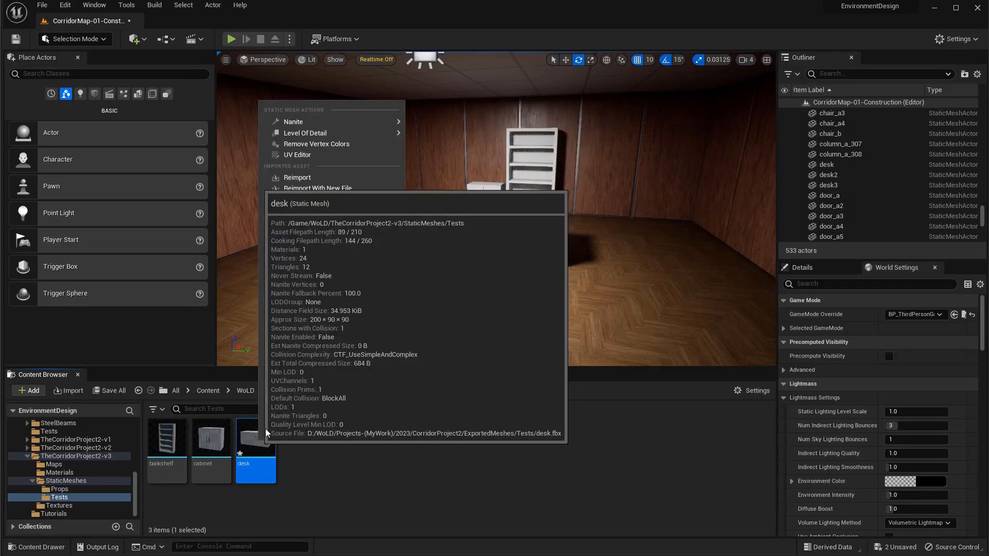
pyautogui.click(294, 177)
pyautogui.moveTo(551, 236); pyautogui.dragTo(477, 241, button='right')
# Step: Reposition the placed desk in the room with the Move tool and view it from its drawer side
pyautogui.click(515, 240)
pyautogui.press('w')
pyautogui.keyDown('shift'); pyautogui.moveTo(655, 294); pyautogui.dragTo(482, 286); pyautogui.keyUp('shift')
pyautogui.moveTo(669, 286); pyautogui.dragTo(390, 273, button='right')
pyautogui.press('Escape')
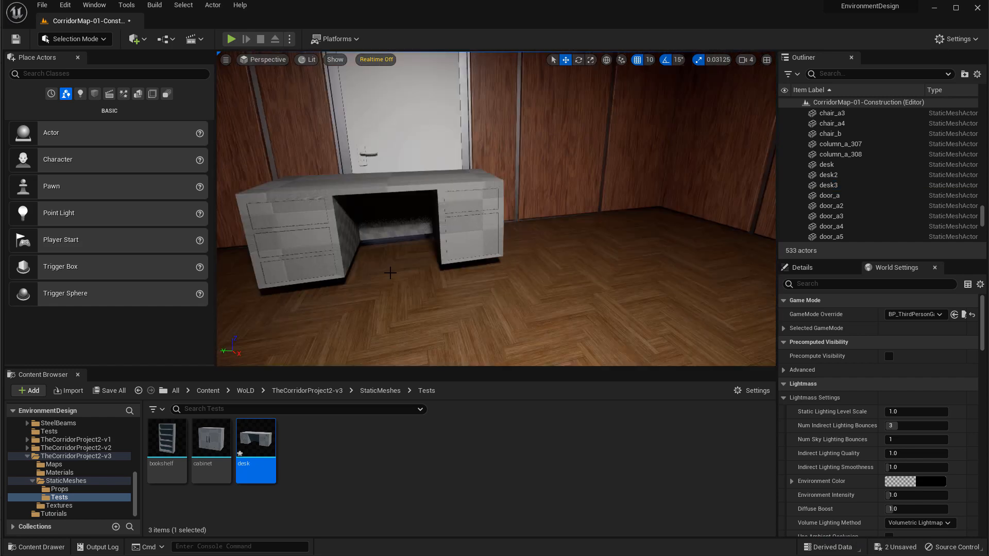
# Step: Apply the M_Lambert material from the Materials folder to the desk in the level
pyautogui.click(59, 472)
pyautogui.moveTo(167, 438); pyautogui.dragTo(363, 243)
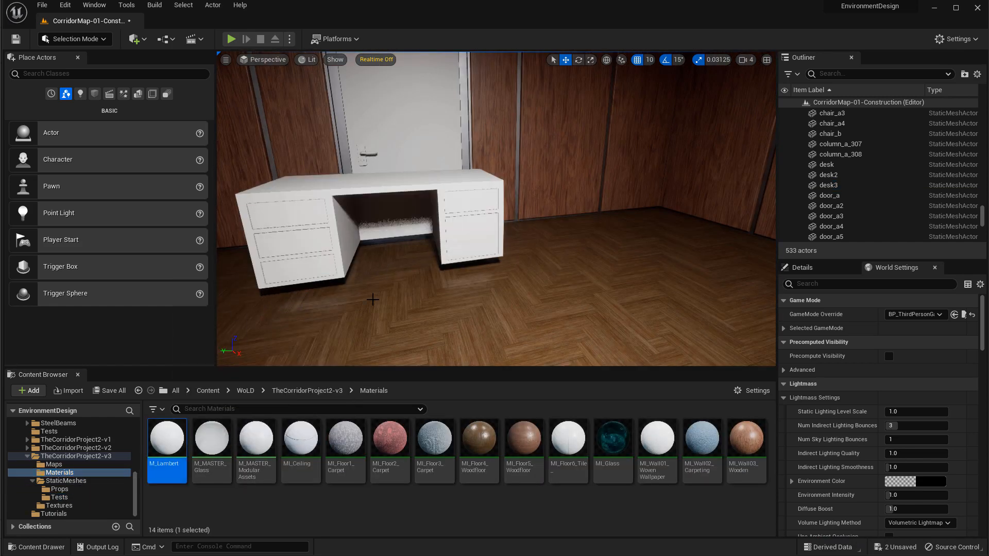
pyautogui.moveTo(372, 299); pyautogui.dragTo(315, 242, button='right')
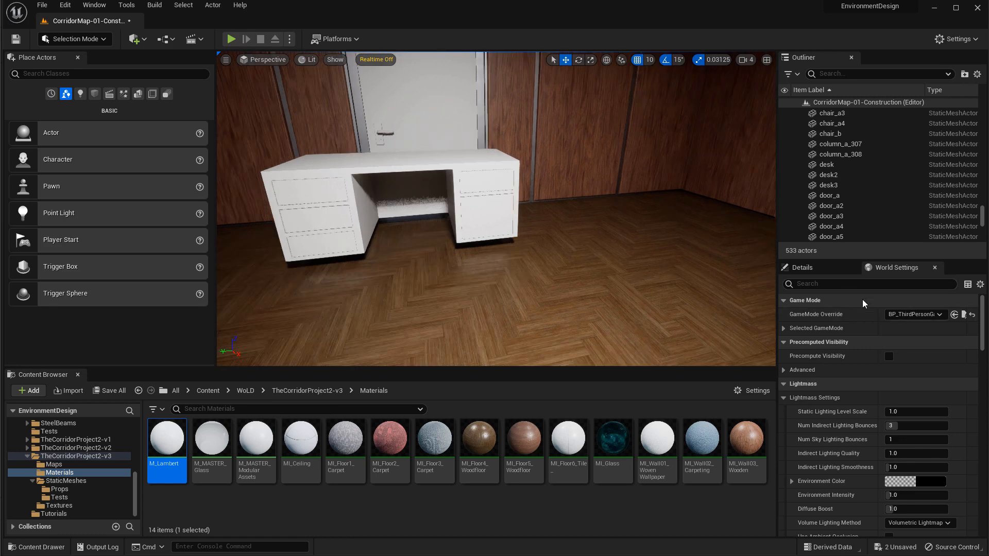
# Step: Choose BP_ThirdPersonGameMode as the level's GameMode Override
pyautogui.click(920, 315)
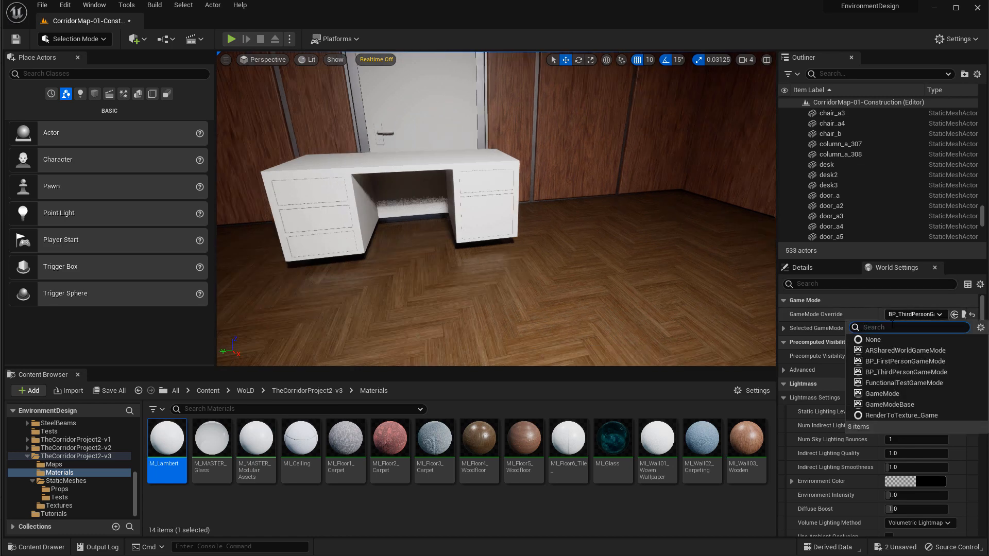
pyautogui.click(895, 371)
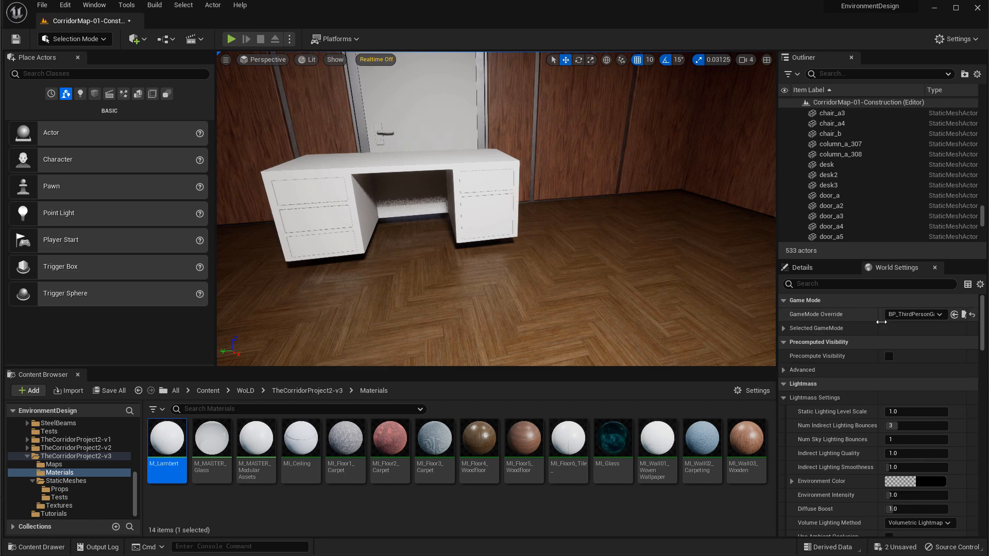
# Step: Set the level's GameMode Override to the first-person game mode blueprint
pyautogui.click(908, 316)
pyautogui.click(904, 362)
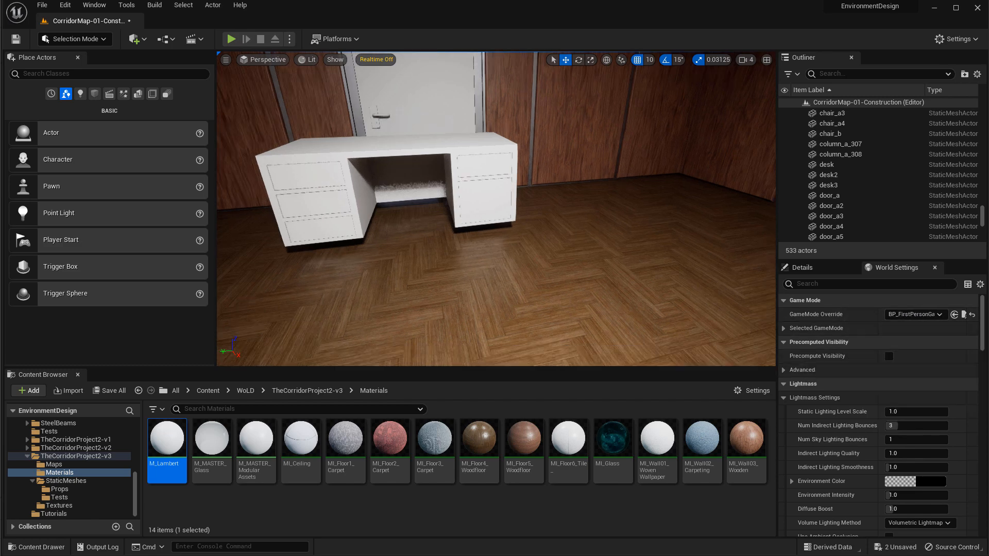
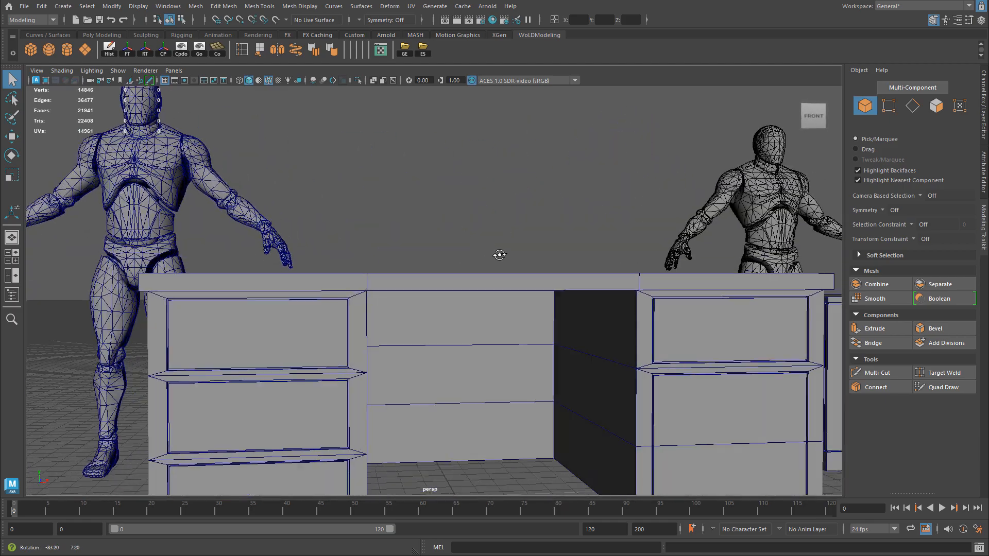
# Step: Switch to Maya and try to lower the underside faces of both desk pedestals with the Move tool
pyautogui.keyDown('alt'); pyautogui.moveTo(574, 265); pyautogui.dragTo(424, 311, button='right'); pyautogui.keyUp('alt')
pyautogui.keyDown('alt'); pyautogui.moveTo(425, 311); pyautogui.dragTo(443, 275, button='middle'); pyautogui.keyUp('alt')
pyautogui.keyDown('alt'); pyautogui.moveTo(456, 273); pyautogui.dragTo(444, 280); pyautogui.keyUp('alt')
pyautogui.keyDown('alt'); pyautogui.moveTo(511, 299); pyautogui.dragTo(369, 332); pyautogui.keyUp('alt')
pyautogui.click(369, 340)
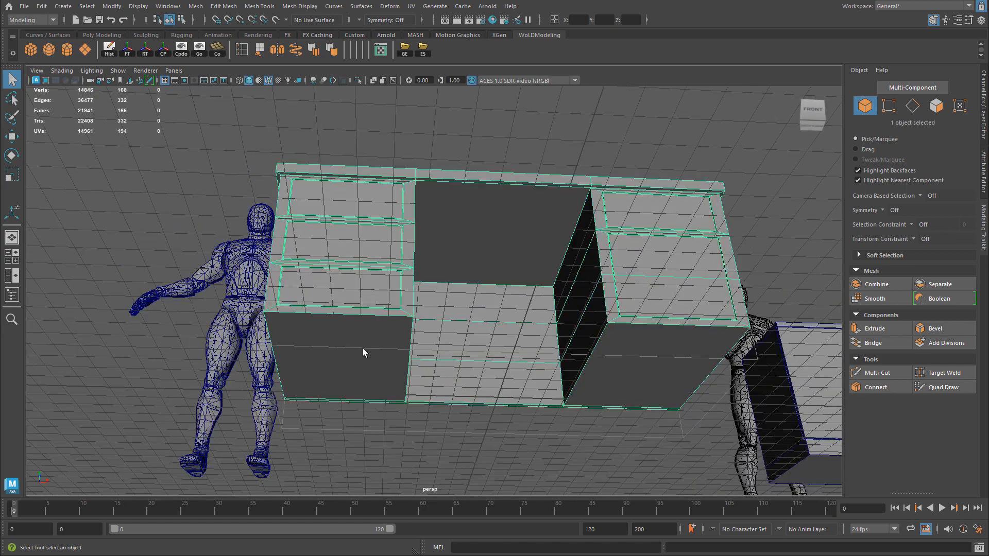
pyautogui.rightClick(364, 354)
pyautogui.moveTo(365, 312); pyautogui.dragTo(366, 315, button='right')
pyautogui.click(371, 355)
pyautogui.keyDown('shift'); pyautogui.click(608, 363); pyautogui.keyUp('shift')
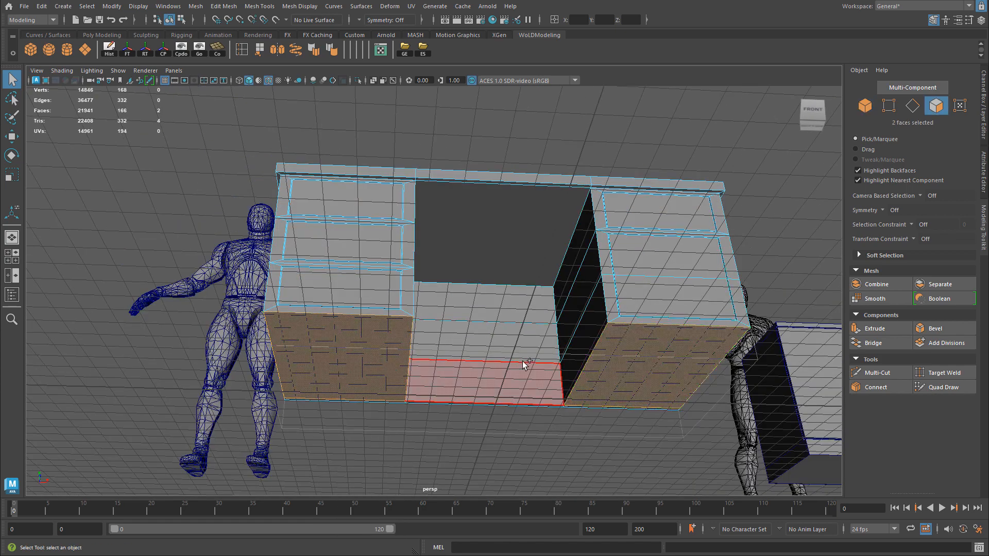
pyautogui.keyDown('alt'); pyautogui.moveTo(523, 363); pyautogui.dragTo(523, 413); pyautogui.keyUp('alt')
pyautogui.press('w')
pyautogui.keyDown('alt'); pyautogui.moveTo(415, 374); pyautogui.dragTo(358, 367); pyautogui.keyUp('alt')
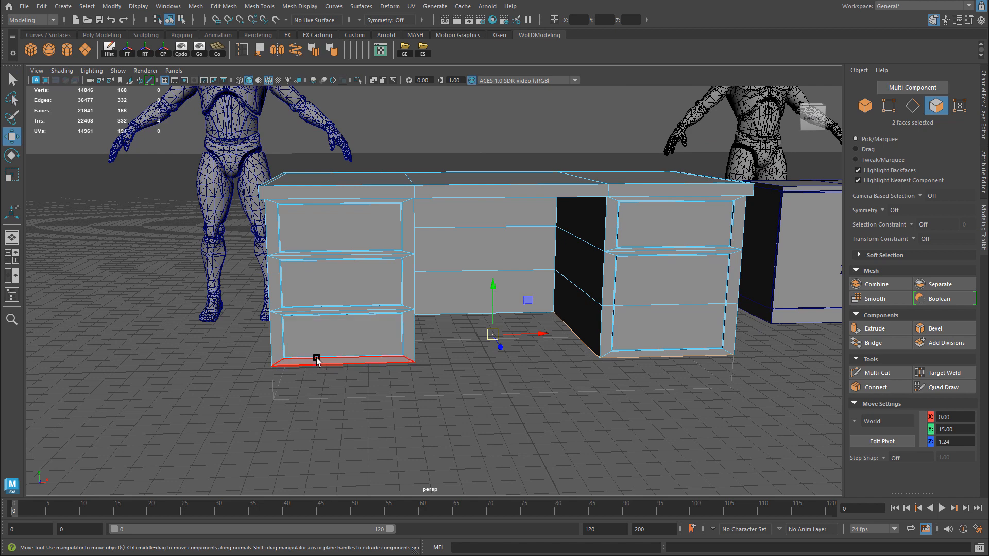
pyautogui.press('space')
pyautogui.press('space')
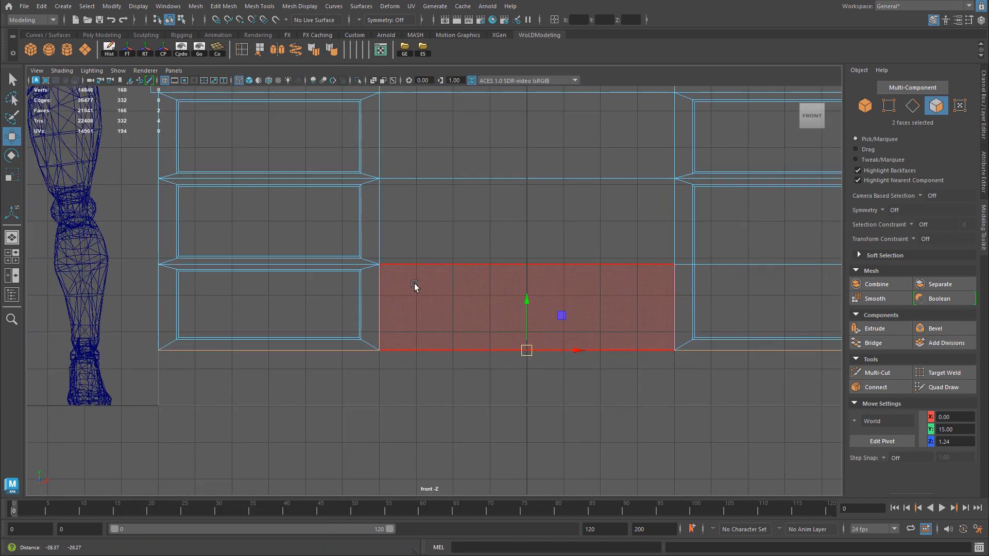
pyautogui.moveTo(529, 302); pyautogui.dragTo(530, 308)
pyautogui.hotkey('ctrl', 'z')
# Step: Select along the desk's bottom edge in the front view and nudge the selection slightly downward
pyautogui.keyDown('alt'); pyautogui.moveTo(710, 301); pyautogui.dragTo(423, 270, button='right'); pyautogui.keyUp('alt')
pyautogui.moveTo(239, 330); pyautogui.dragTo(805, 361)
pyautogui.moveTo(496, 282); pyautogui.dragTo(497, 289)
pyautogui.press('space')
pyautogui.press('space')
pyautogui.keyDown('alt'); pyautogui.moveTo(614, 213); pyautogui.dragTo(598, 187); pyautogui.keyUp('alt')
# Step: Select the desk's bottom vertices in the front view, lower them to a height of about 12.7 cm, and return to object mode
pyautogui.moveTo(323, 285); pyautogui.dragTo(325, 319, button='right')
pyautogui.keyDown('alt'); pyautogui.moveTo(325, 320); pyautogui.dragTo(330, 355); pyautogui.keyUp('alt')
pyautogui.press('w')
pyautogui.press('space')
pyautogui.press('space')
pyautogui.keyDown('alt'); pyautogui.moveTo(245, 394); pyautogui.dragTo(274, 368, button='middle'); pyautogui.keyUp('alt')
pyautogui.moveTo(286, 285); pyautogui.dragTo(264, 303, button='right')
pyautogui.moveTo(473, 325); pyautogui.dragTo(796, 336)
pyautogui.keyDown('alt'); pyautogui.moveTo(556, 295); pyautogui.dragTo(621, 290, button='right'); pyautogui.keyUp('alt')
pyautogui.moveTo(594, 259); pyautogui.dragTo(595, 269)
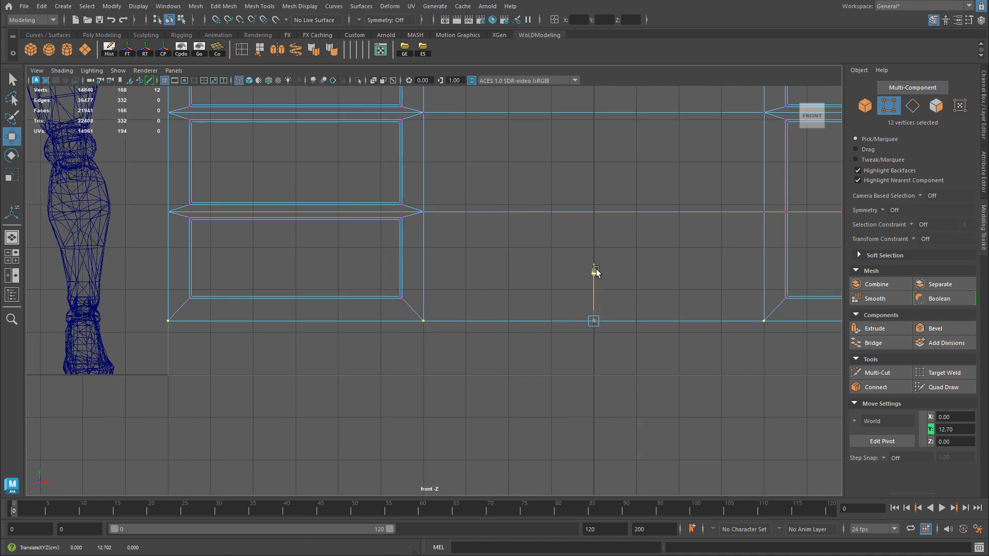
pyautogui.keyDown('alt'); pyautogui.moveTo(670, 268); pyautogui.dragTo(577, 269, button='right'); pyautogui.keyUp('alt')
pyautogui.keyDown('alt'); pyautogui.moveTo(577, 269); pyautogui.dragTo(434, 318, button='middle'); pyautogui.keyUp('alt')
pyautogui.press('F8')
pyautogui.press('space')
pyautogui.press('space')
pyautogui.keyDown('alt'); pyautogui.moveTo(447, 309); pyautogui.dragTo(333, 325); pyautogui.keyUp('alt')
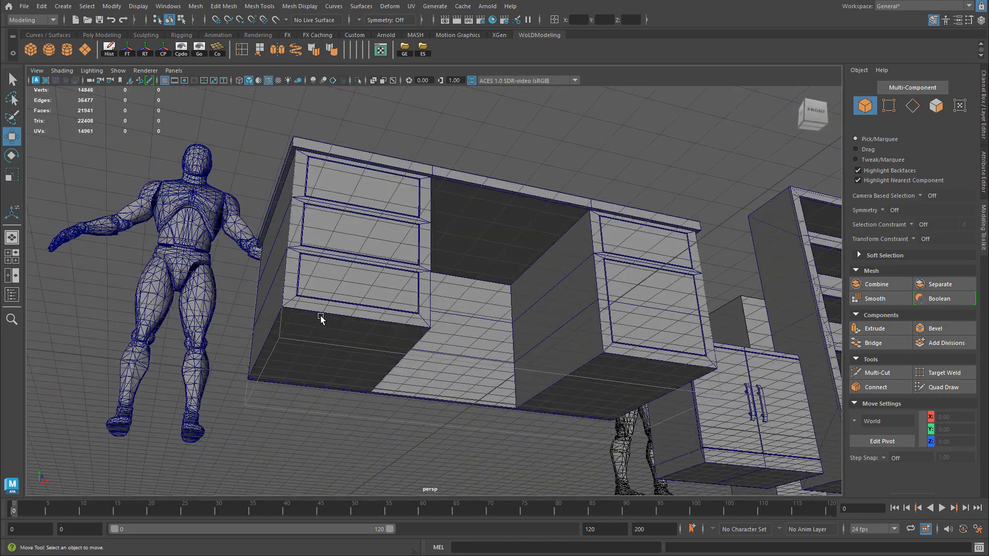
pyautogui.keyDown('alt'); pyautogui.moveTo(442, 315); pyautogui.dragTo(454, 360); pyautogui.keyUp('alt')
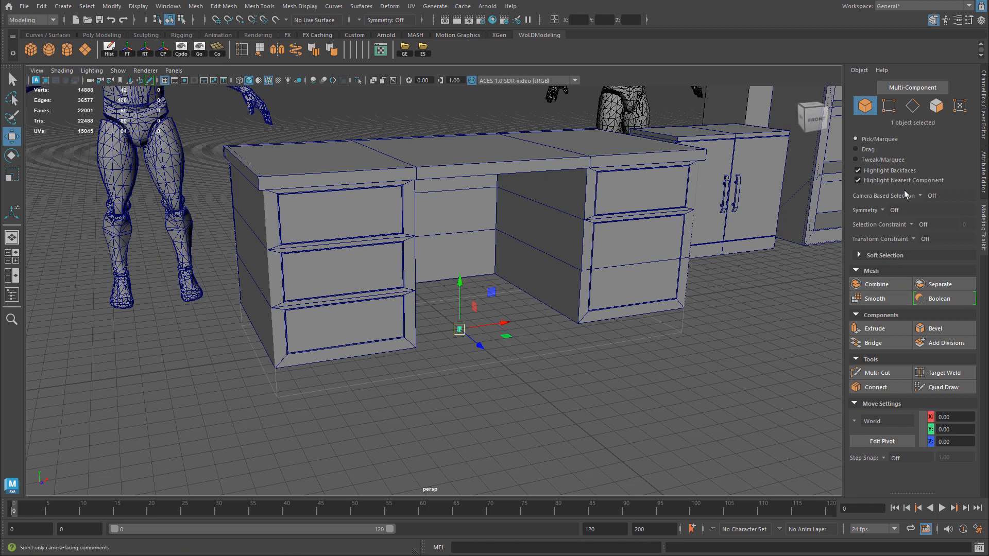
# Step: Set the new polygon cylinder's axis subdivisions to 16
pyautogui.click(983, 121)
pyautogui.click(881, 209)
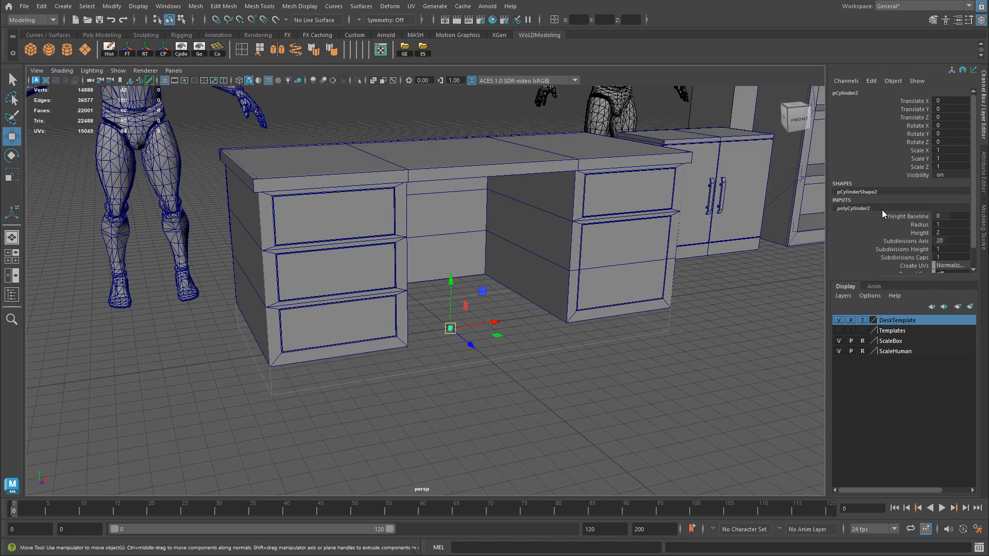
pyautogui.doubleClick(956, 240)
pyautogui.write('16')
pyautogui.press('Return')
# Step: Move the cylinder in the front view to beneath the three-drawer pedestal
pyautogui.scroll(8, 516, 324)
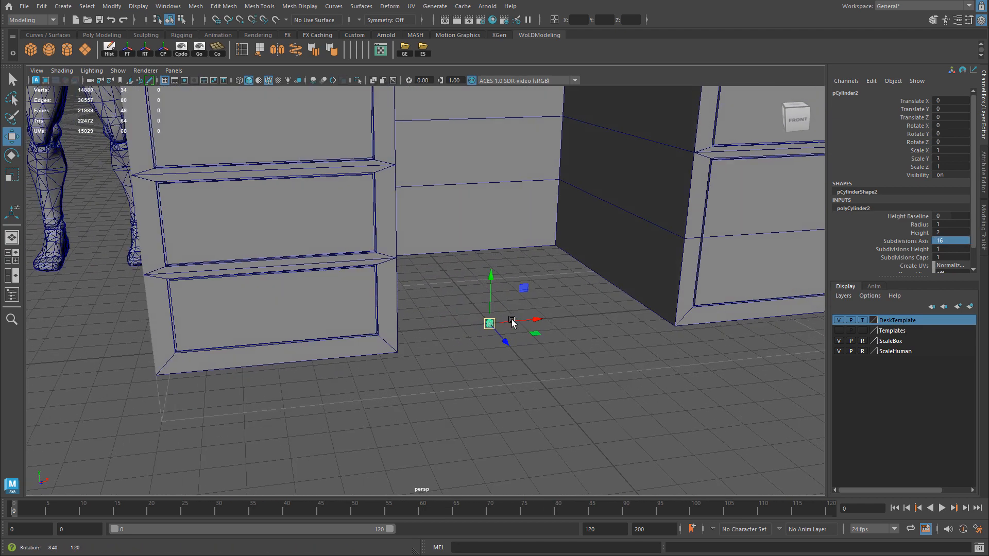
pyautogui.press('space')
pyautogui.moveTo(182, 417); pyautogui.dragTo(181, 453)
pyautogui.scroll(-2, 407, 394)
pyautogui.keyDown('alt'); pyautogui.moveTo(404, 395); pyautogui.dragTo(479, 399, button='middle'); pyautogui.keyUp('alt')
pyautogui.moveTo(487, 381); pyautogui.dragTo(418, 364)
pyautogui.moveTo(301, 368); pyautogui.dragTo(302, 370)
# Step: Scale the cylinder to about 3.1 in X and Z and 6.4 in Y, and raise it to meet the pedestal's underside
pyautogui.scroll(3, 367, 376)
pyautogui.keyDown('alt'); pyautogui.moveTo(367, 377); pyautogui.dragTo(504, 337, button='middle'); pyautogui.keyUp('alt')
pyautogui.press('r')
pyautogui.moveTo(386, 367); pyautogui.dragTo(400, 368)
pyautogui.moveTo(387, 320); pyautogui.dragTo(391, 308)
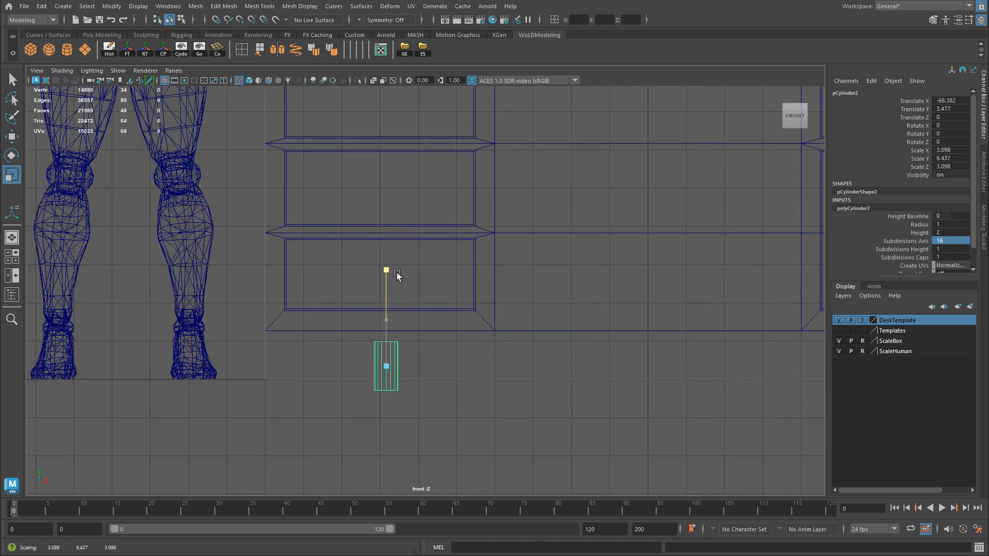
pyautogui.press('w')
pyautogui.moveTo(387, 366); pyautogui.dragTo(379, 355)
# Step: Grid-snap the leg cylinder's bottom vertices to the floor line in the front view
pyautogui.scroll(4, 541, 354)
pyautogui.keyDown('alt'); pyautogui.moveTo(469, 399); pyautogui.dragTo(549, 350, button='middle'); pyautogui.keyUp('alt')
pyautogui.moveTo(550, 350); pyautogui.dragTo(499, 287, button='right')
pyautogui.moveTo(374, 356); pyautogui.dragTo(554, 413)
pyautogui.press('x')
pyautogui.moveTo(460, 344); pyautogui.dragTo(457, 388)
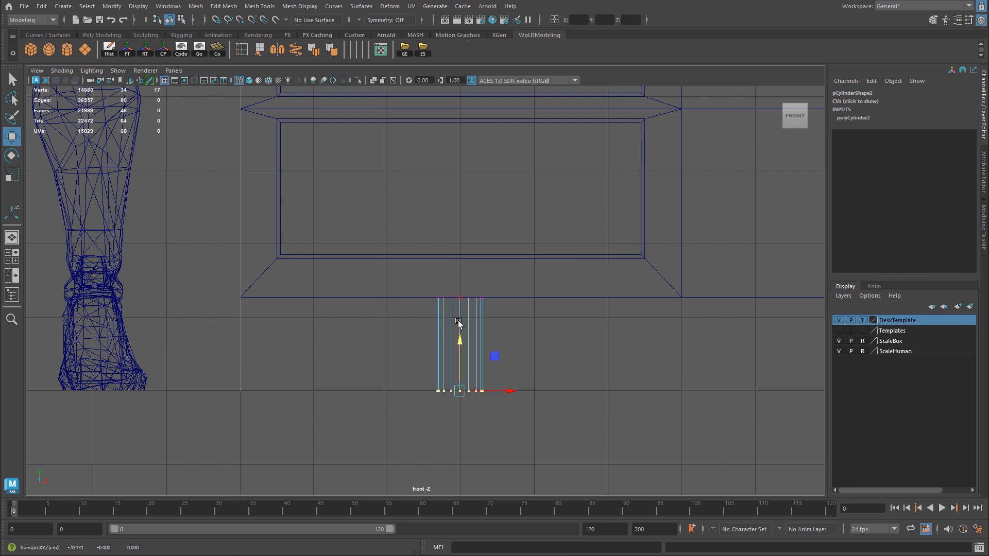
# Step: Widen the leg's top vertex ring with the Scale tool so the leg tapers toward the floor
pyautogui.moveTo(417, 288); pyautogui.dragTo(477, 302)
pyautogui.press('r')
pyautogui.press('space')
pyautogui.press('space')
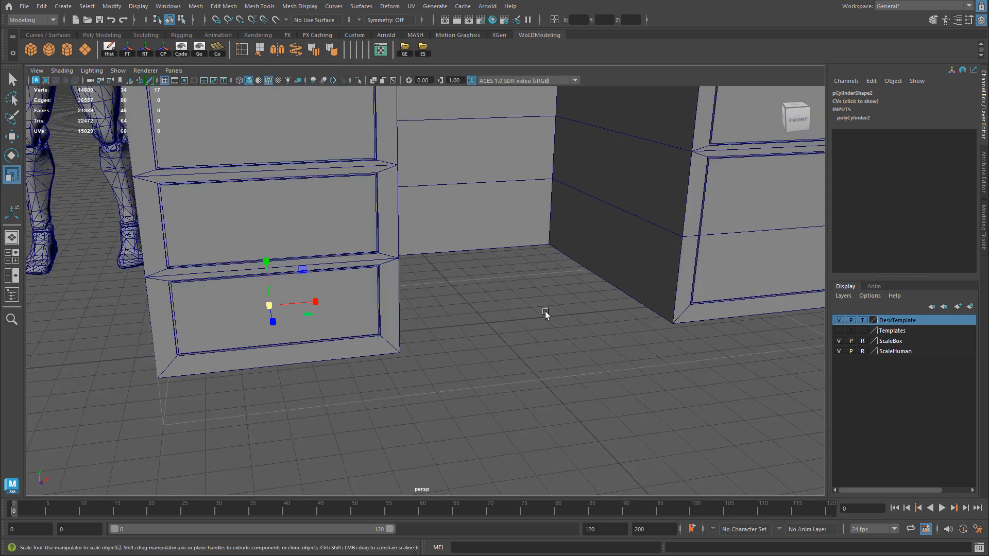
# Step: Move the whole leg forward to about Z 30.9, beneath the pedestal's front, and frame it in the perspective view
pyautogui.keyDown('alt'); pyautogui.moveTo(545, 314); pyautogui.dragTo(455, 298); pyautogui.keyUp('alt')
pyautogui.press('w')
pyautogui.keyDown('alt'); pyautogui.moveTo(455, 297); pyautogui.dragTo(280, 354, button='right'); pyautogui.keyUp('alt')
pyautogui.keyDown('alt'); pyautogui.moveTo(281, 355); pyautogui.dragTo(445, 337); pyautogui.keyUp('alt')
pyautogui.hotkey('ctrl', 'z')
pyautogui.moveTo(448, 351); pyautogui.dragTo(503, 272, button='right')
pyautogui.moveTo(377, 340); pyautogui.dragTo(434, 350)
pyautogui.press('space')
pyautogui.press('space')
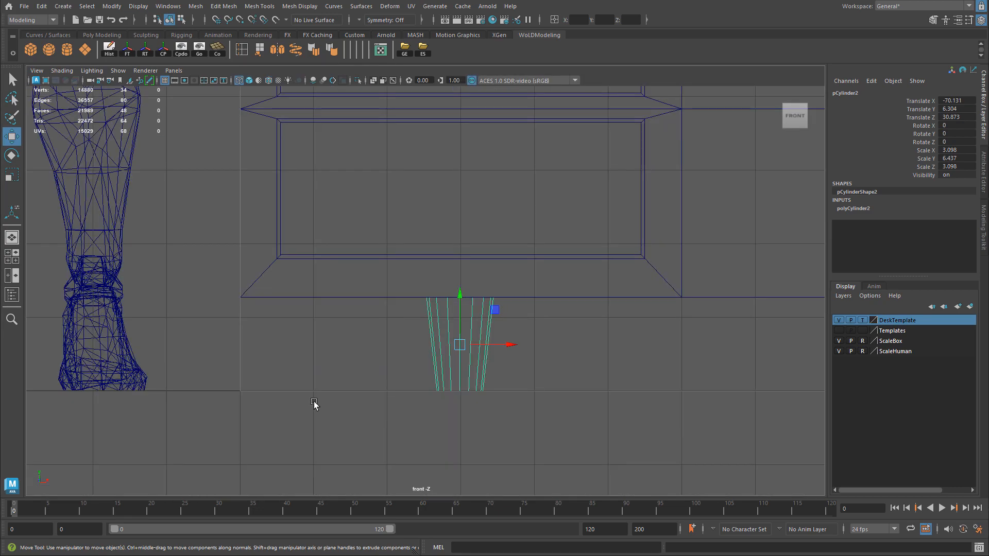
pyautogui.press('space')
pyautogui.press('space')
pyautogui.keyDown('alt'); pyautogui.moveTo(579, 298); pyautogui.dragTo(465, 304); pyautogui.keyUp('alt')
pyautogui.press('f')
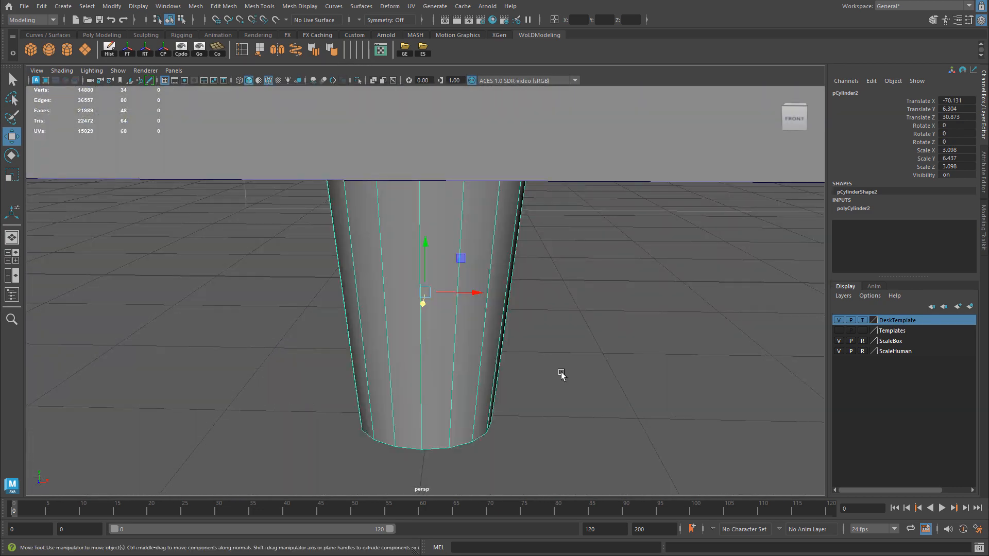
# Step: Scale the leg's bottom vertex ring narrower in X and Z
pyautogui.keyDown('alt'); pyautogui.moveTo(508, 366); pyautogui.dragTo(129, 337, button='right'); pyautogui.keyUp('alt')
pyautogui.keyDown('alt'); pyautogui.moveTo(130, 338); pyautogui.dragTo(437, 300); pyautogui.keyUp('alt')
pyautogui.press('r')
pyautogui.hotkey('ctrl', 'z')
pyautogui.moveTo(427, 323); pyautogui.dragTo(377, 283, button='right')
pyautogui.moveTo(353, 305); pyautogui.dragTo(527, 370)
pyautogui.keyDown('alt'); pyautogui.moveTo(509, 347); pyautogui.dragTo(487, 367); pyautogui.keyUp('alt')
pyautogui.keyDown('alt'); pyautogui.moveTo(487, 368); pyautogui.dragTo(426, 332, button='right'); pyautogui.keyUp('alt')
pyautogui.moveTo(416, 325); pyautogui.dragTo(392, 330)
pyautogui.hotkey('ctrl', 'z')
pyautogui.moveTo(448, 315); pyautogui.dragTo(420, 306)
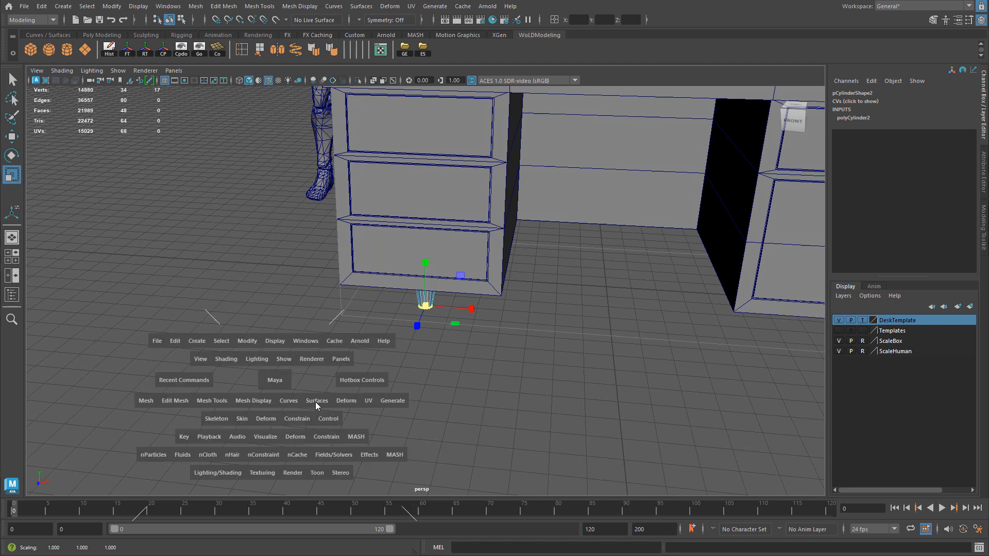
pyautogui.press('space')
pyautogui.press('space')
pyautogui.keyDown('ctrl'); pyautogui.moveTo(468, 362); pyautogui.dragTo(462, 358); pyautogui.keyUp('ctrl')
# Step: Scale the leg's top vertex ring narrower to slim the leg
pyautogui.moveTo(393, 241); pyautogui.dragTo(561, 288)
pyautogui.keyDown('ctrl'); pyautogui.moveTo(468, 269); pyautogui.dragTo(459, 270); pyautogui.keyUp('ctrl')
pyautogui.press('space')
pyautogui.press('space')
pyautogui.keyDown('alt'); pyautogui.moveTo(632, 286); pyautogui.dragTo(593, 269, button='right'); pyautogui.keyUp('alt')
pyautogui.click(639, 373)
# Step: Position the leg in the side view at about Z 33, slightly behind the pedestal's front
pyautogui.keyDown('alt'); pyautogui.moveTo(640, 373); pyautogui.dragTo(444, 355); pyautogui.keyUp('alt')
pyautogui.keyDown('alt'); pyautogui.moveTo(444, 353); pyautogui.dragTo(525, 327, button='right'); pyautogui.keyUp('alt')
pyautogui.keyDown('alt'); pyautogui.moveTo(524, 327); pyautogui.dragTo(357, 274); pyautogui.keyUp('alt')
pyautogui.press('w')
pyautogui.click(426, 301)
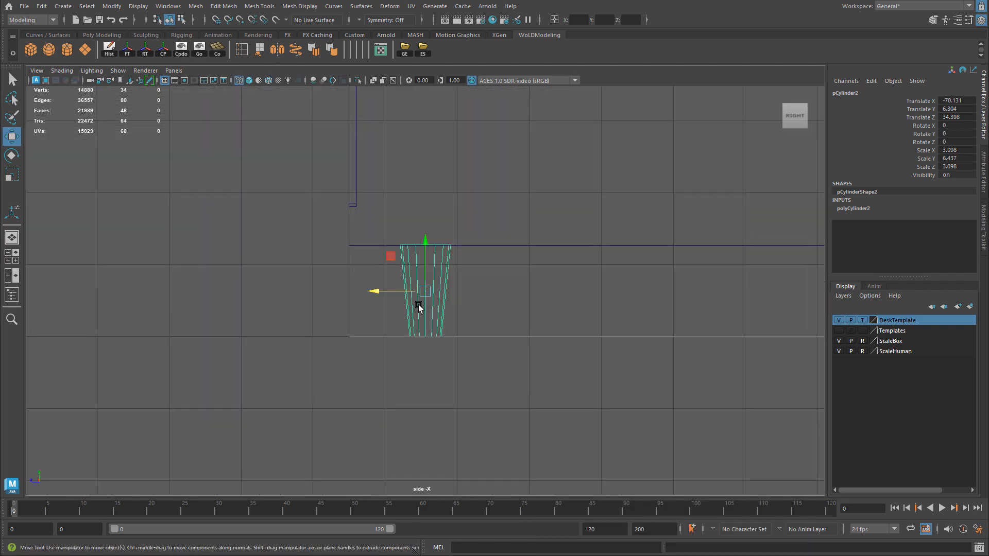
pyautogui.moveTo(406, 293); pyautogui.dragTo(416, 292)
pyautogui.click(546, 232)
pyautogui.keyDown('alt'); pyautogui.moveTo(547, 232); pyautogui.dragTo(460, 298); pyautogui.keyUp('alt')
pyautogui.scroll(5, 443, 291)
pyautogui.click(421, 299)
pyautogui.scroll(5, 423, 297)
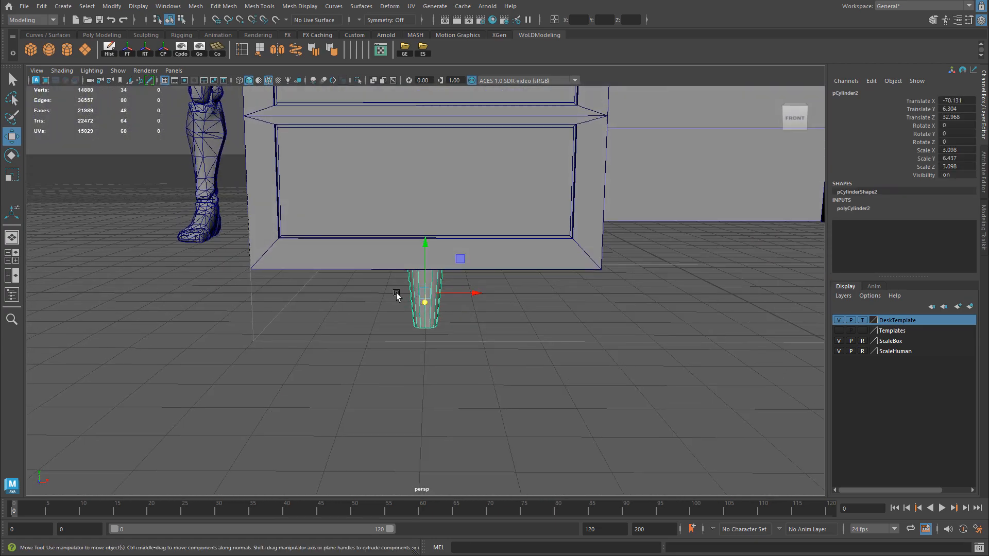
# Step: Compare the leg with the reference photo desk02.jpg and insert an edge loop around its middle with Multi-Cut
pyautogui.hotkey('alt', 'Tab')
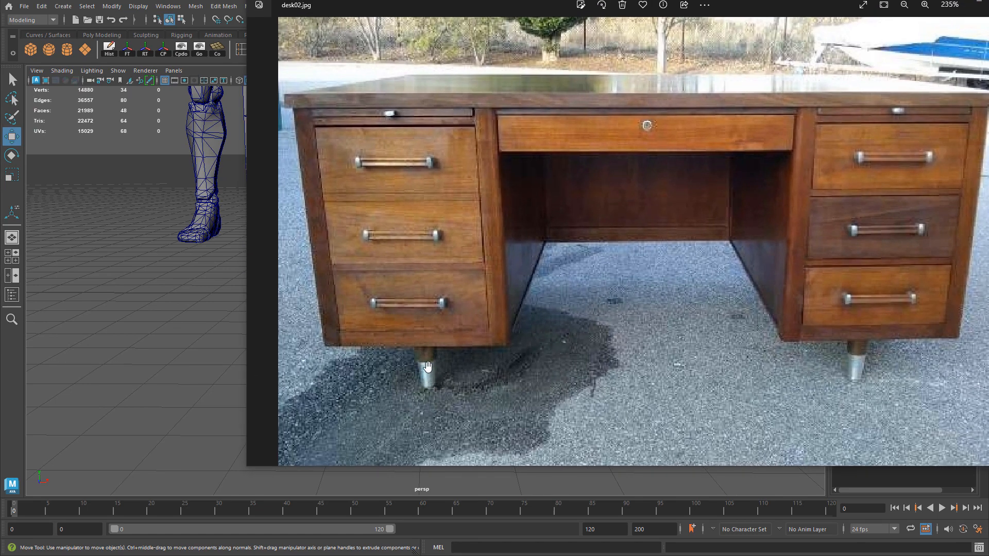
pyautogui.hotkey('alt', 'Tab')
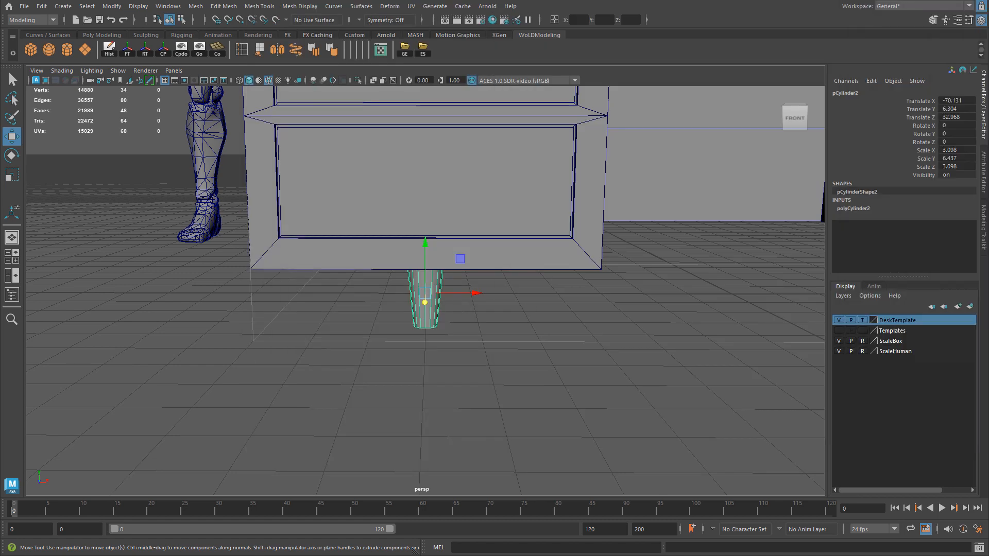
pyautogui.scroll(4, 457, 329)
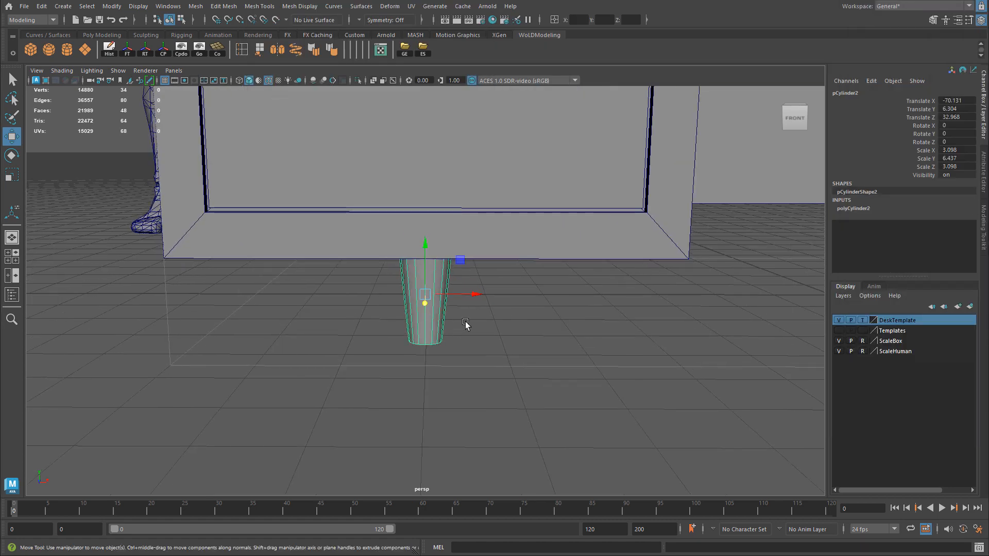
pyautogui.scroll(-1, 451, 316)
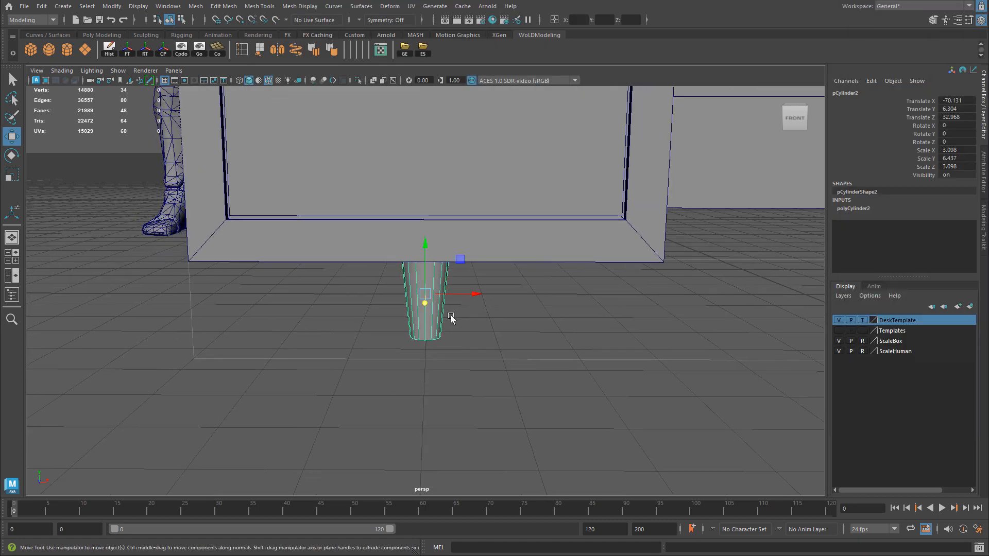
pyautogui.click(982, 226)
pyautogui.click(877, 372)
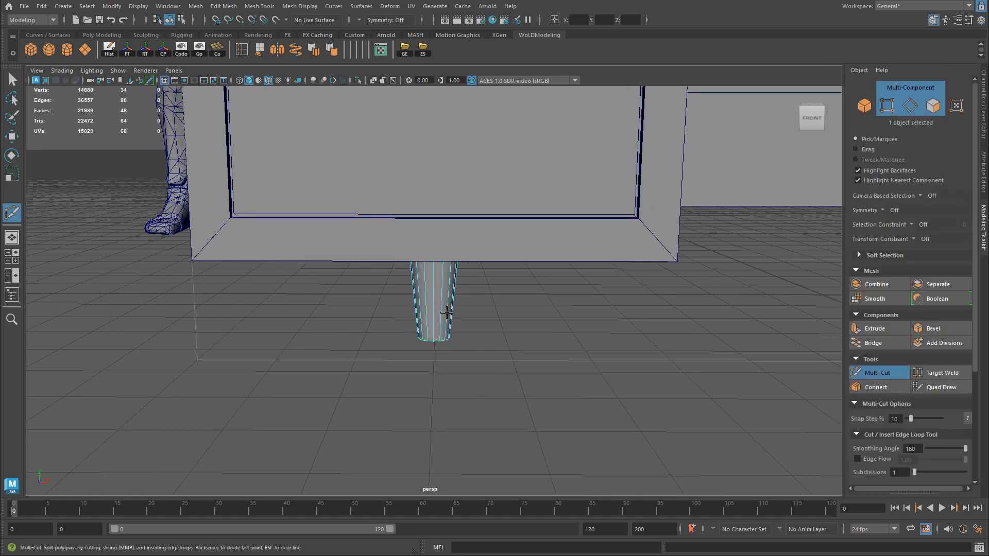
pyautogui.scroll(-5, 613, 320)
pyautogui.keyDown('alt'); pyautogui.moveTo(613, 320); pyautogui.dragTo(417, 305); pyautogui.keyUp('alt')
pyautogui.press('w')
# Step: Isolate the leg, delete its top cap faces, and show the full scene again
pyautogui.moveTo(433, 288); pyautogui.dragTo(462, 275, button='right')
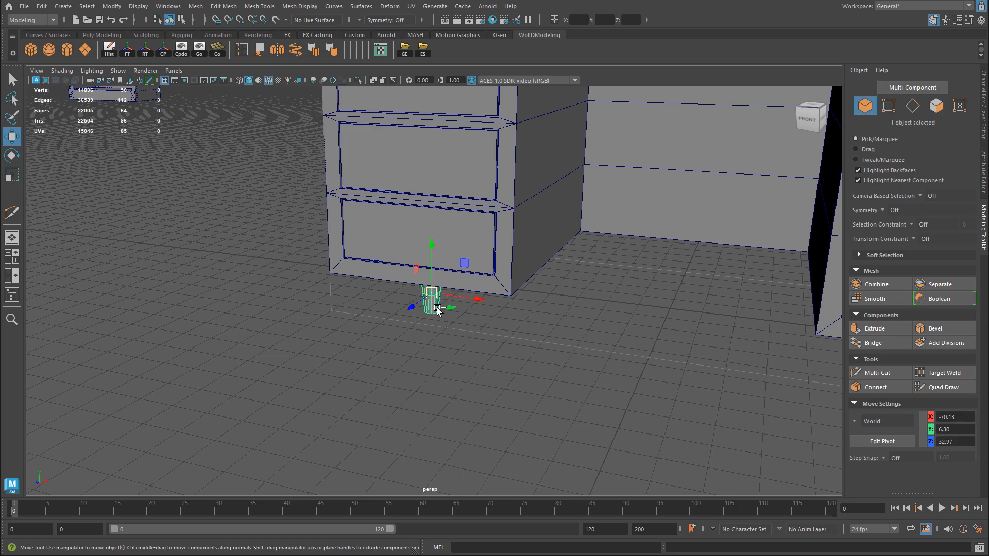
pyautogui.hotkey('ctrl', '1')
pyautogui.keyDown('alt'); pyautogui.moveTo(377, 325); pyautogui.dragTo(448, 325); pyautogui.keyUp('alt')
pyautogui.keyDown('alt'); pyautogui.moveTo(448, 324); pyautogui.dragTo(563, 291, button='right'); pyautogui.keyUp('alt')
pyautogui.keyDown('alt'); pyautogui.moveTo(562, 290); pyautogui.dragTo(468, 302); pyautogui.keyUp('alt')
pyautogui.moveTo(427, 270)
pyautogui.mouseDown(button='right')
pyautogui.moveTo(440, 274)
pyautogui.moveTo(439, 256)
pyautogui.moveTo(440, 272)
pyautogui.mouseUp(button='right')
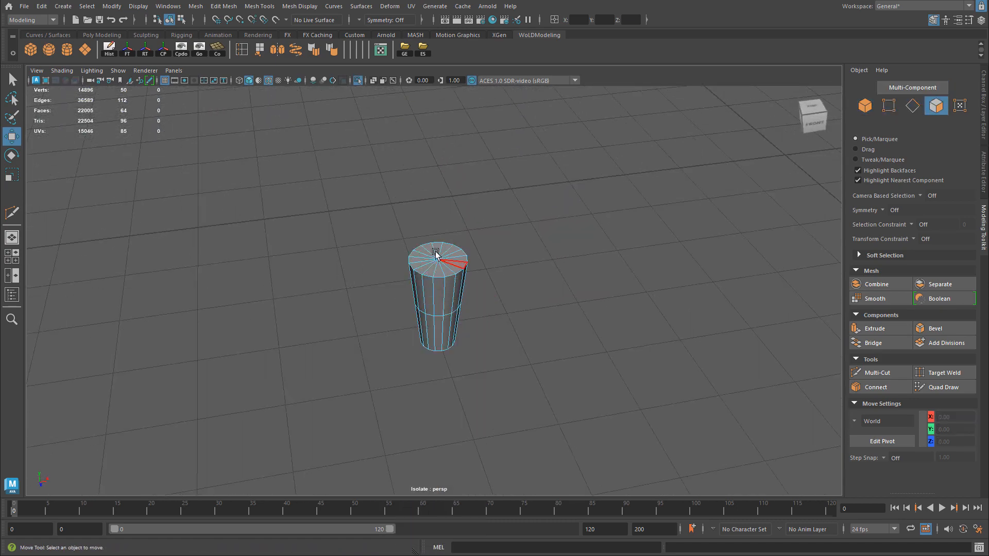
pyautogui.moveTo(449, 255); pyautogui.dragTo(450, 313)
pyautogui.press('Delete')
pyautogui.press('F8')
pyautogui.keyDown('alt'); pyautogui.moveTo(450, 313); pyautogui.dragTo(375, 298, button='right'); pyautogui.keyUp('alt')
pyautogui.hotkey('ctrl', '1')
# Step: Place a duplicate of the leg beneath the pedestal's rear in the side view, at about Z -33
pyautogui.keyDown('alt'); pyautogui.moveTo(574, 316); pyautogui.dragTo(453, 288, button='right'); pyautogui.keyUp('alt')
pyautogui.keyDown('alt'); pyautogui.moveTo(454, 288); pyautogui.dragTo(444, 270); pyautogui.keyUp('alt')
pyautogui.press('space')
pyautogui.moveTo(258, 183); pyautogui.dragTo(258, 149)
pyautogui.keyDown('alt'); pyautogui.moveTo(446, 240); pyautogui.dragTo(384, 231, button='right'); pyautogui.keyUp('alt')
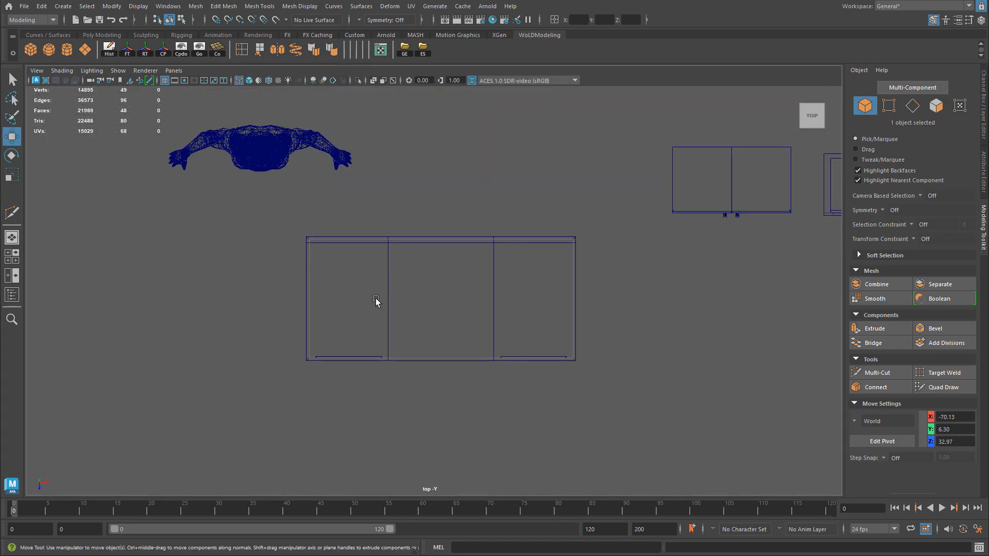
pyautogui.keyDown('alt'); pyautogui.moveTo(380, 294); pyautogui.dragTo(436, 331, button='right'); pyautogui.keyUp('alt')
pyautogui.press('space')
pyautogui.press('space')
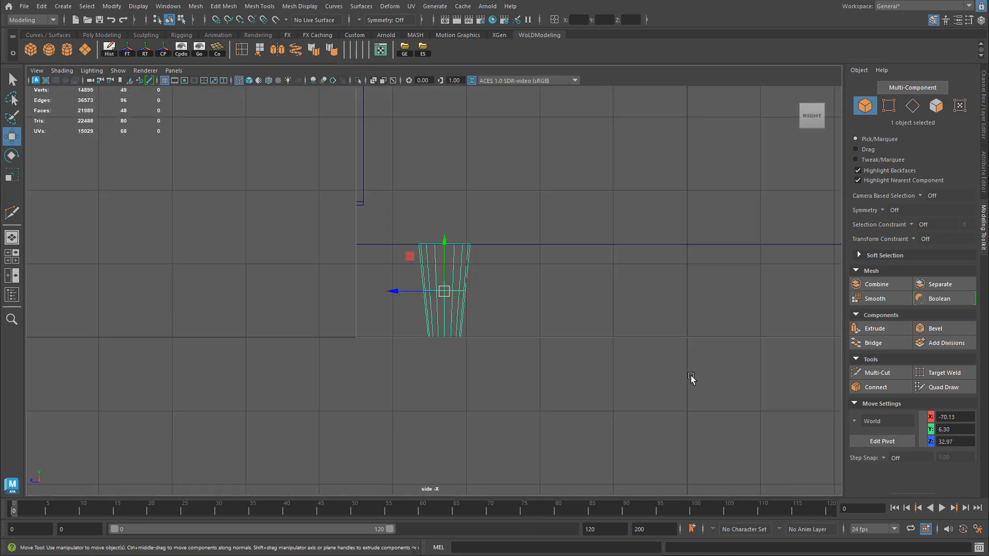
pyautogui.keyDown('alt'); pyautogui.moveTo(603, 308); pyautogui.dragTo(403, 326, button='middle'); pyautogui.keyUp('alt')
pyautogui.moveTo(215, 309); pyautogui.dragTo(490, 318)
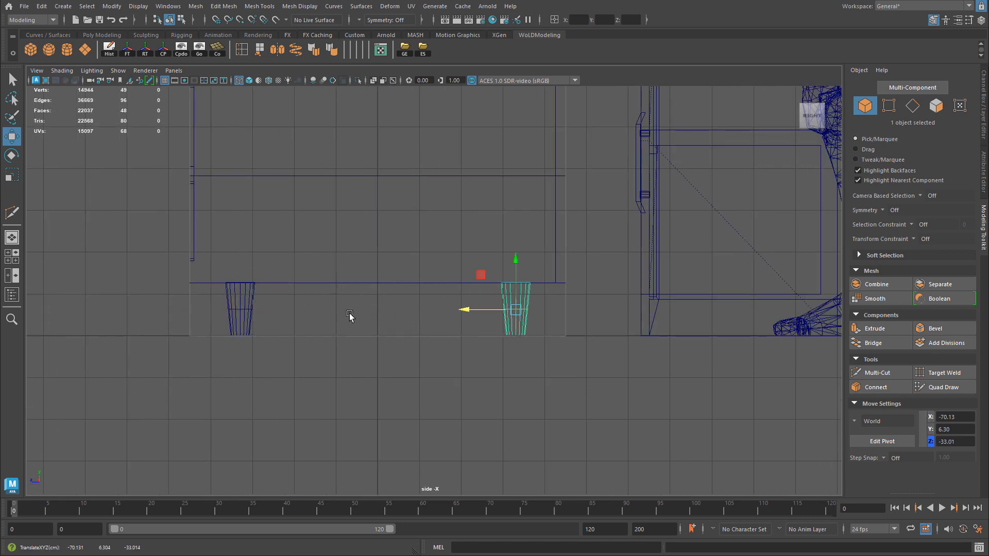
# Step: Select both legs and place duplicates of them beneath the opposite pedestal in the front view, at about X 71
pyautogui.keyDown('shift'); pyautogui.click(253, 314); pyautogui.keyUp('shift')
pyautogui.press('space')
pyautogui.press('space')
pyautogui.press('f')
pyautogui.scroll(-10, 659, 287)
pyautogui.keyDown('alt'); pyautogui.moveTo(651, 264); pyautogui.dragTo(486, 297, button='middle'); pyautogui.keyUp('alt')
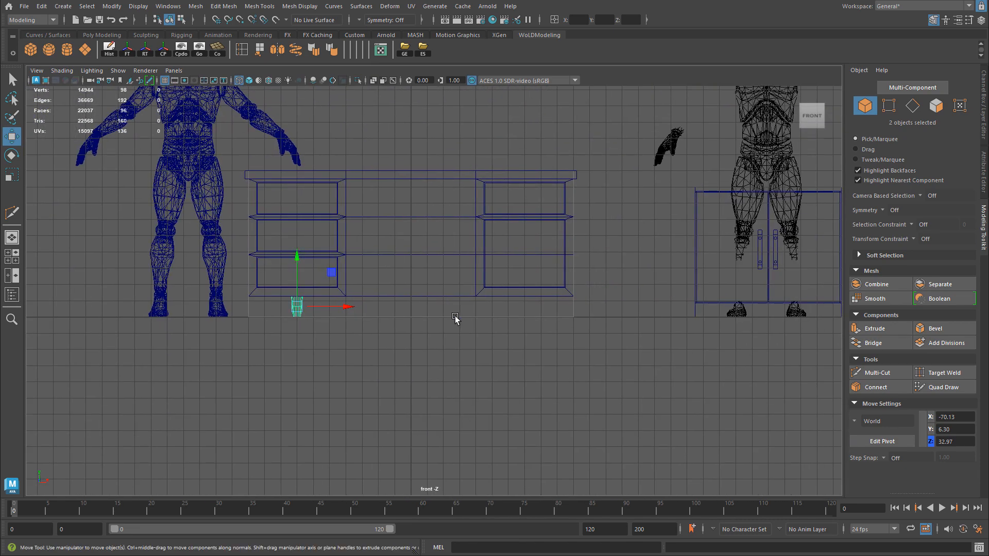
pyautogui.moveTo(344, 307); pyautogui.dragTo(479, 308)
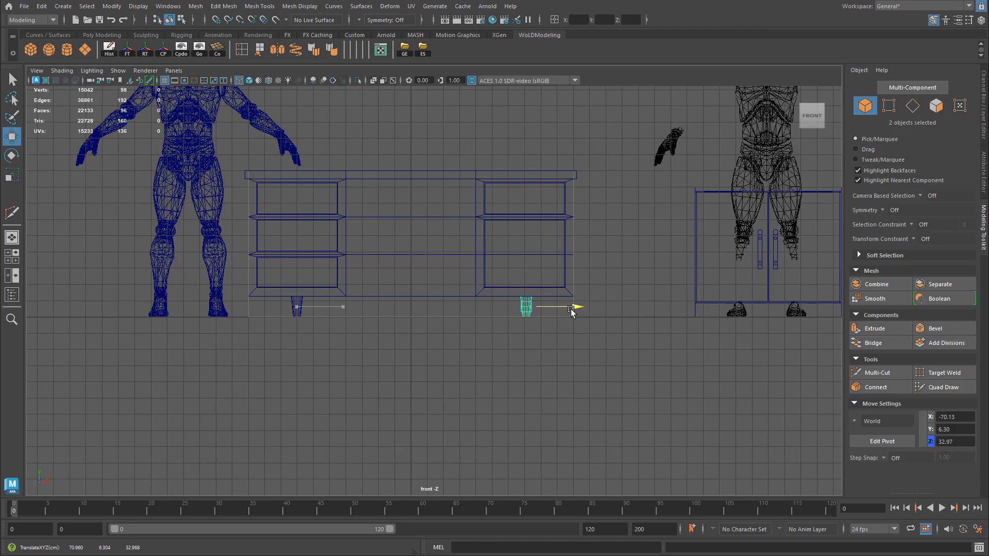
# Step: Select the desk and its four legs in the perspective view and export the selection as desk.fbx, replacing the existing file
pyautogui.press('space')
pyautogui.press('space')
pyautogui.click(715, 325)
pyautogui.moveTo(715, 325)
pyautogui.keyDown('alt'); pyautogui.mouseDown()
pyautogui.moveTo(491, 312)
pyautogui.moveTo(710, 309)
pyautogui.mouseUp(); pyautogui.keyUp('alt')
pyautogui.keyDown('alt'); pyautogui.moveTo(711, 309); pyautogui.dragTo(509, 294, button='right'); pyautogui.keyUp('alt')
pyautogui.keyDown('alt'); pyautogui.moveTo(436, 197); pyautogui.dragTo(563, 334); pyautogui.keyUp('alt')
pyautogui.keyDown('alt'); pyautogui.moveTo(528, 293); pyautogui.dragTo(529, 246); pyautogui.keyUp('alt')
pyautogui.click(422, 49)
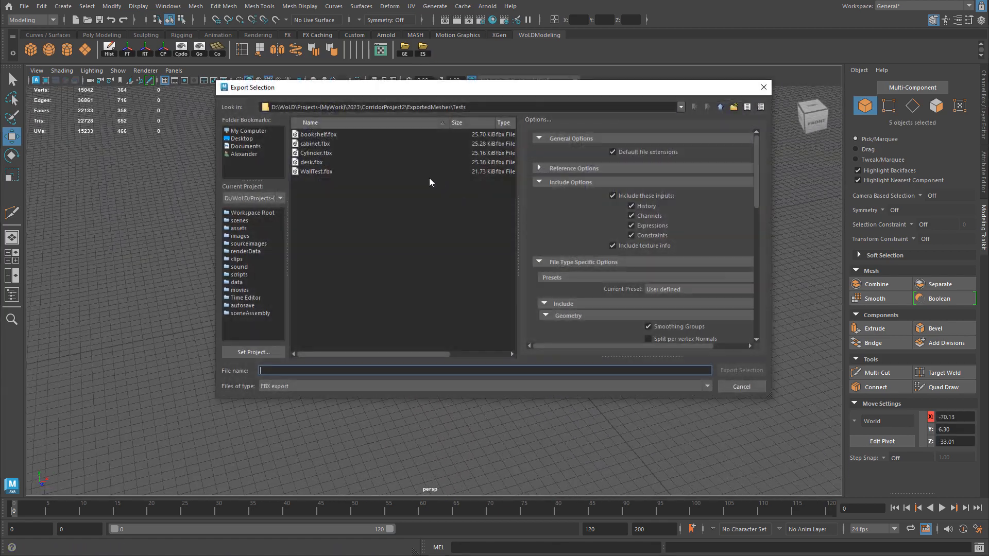
pyautogui.doubleClick(315, 162)
pyautogui.click(470, 254)
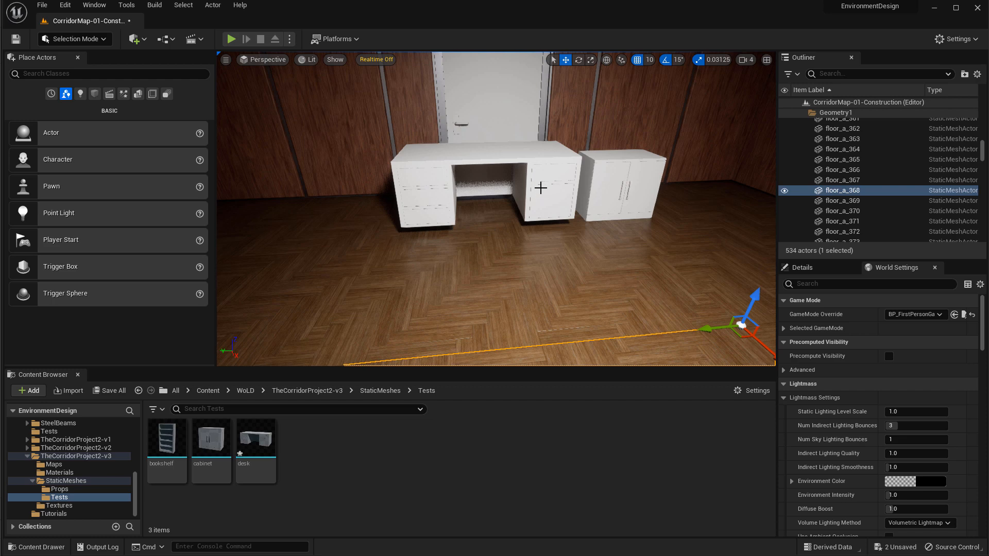
# Step: Switch to Unreal Engine and reimport the desk static mesh from the Tests folder
pyautogui.click(540, 188)
pyautogui.click(256, 443)
pyautogui.rightClick(256, 443)
pyautogui.click(350, 172)
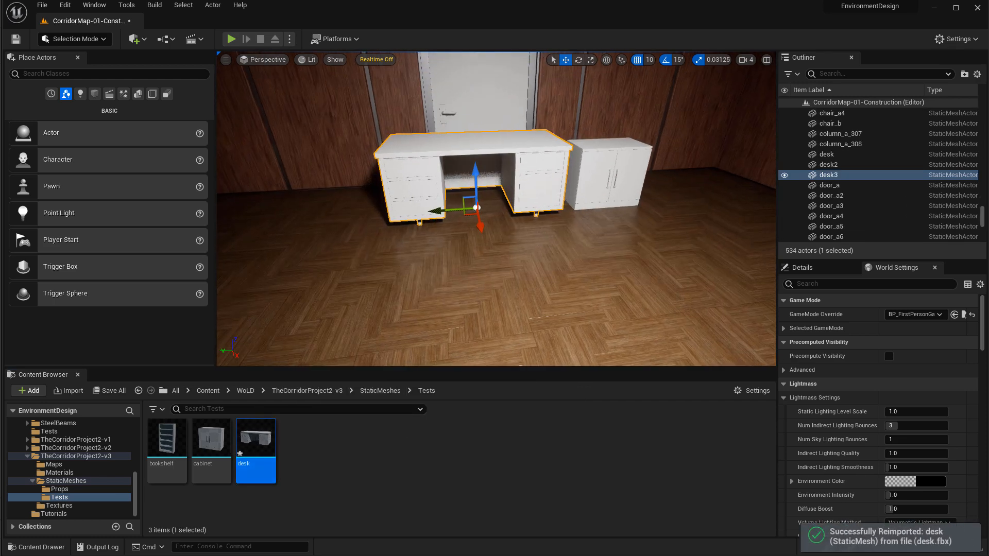
# Step: Play the level in a full-screen viewport and walk around the desk to examine its legs and proportions
pyautogui.press('F11')
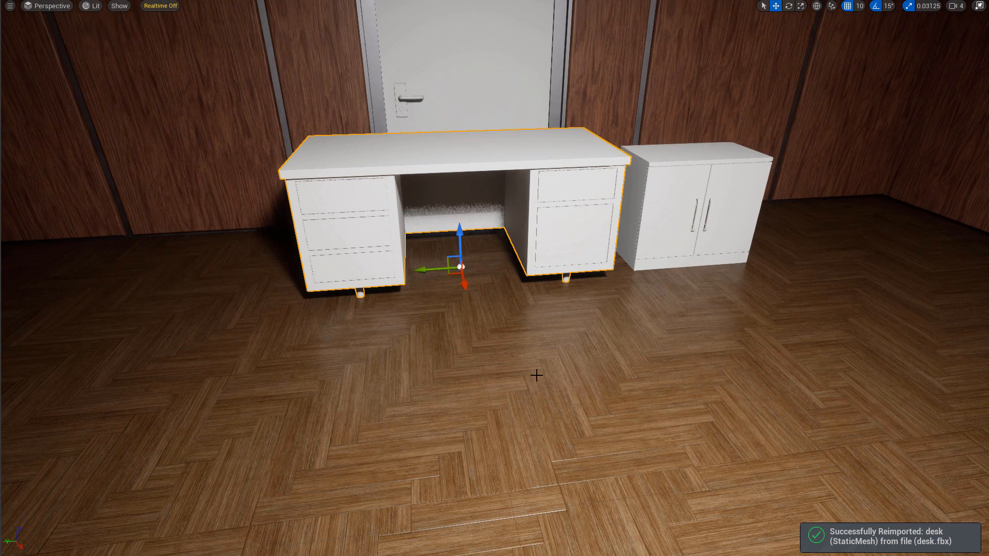
pyautogui.rightClick(557, 397)
pyautogui.click(592, 390)
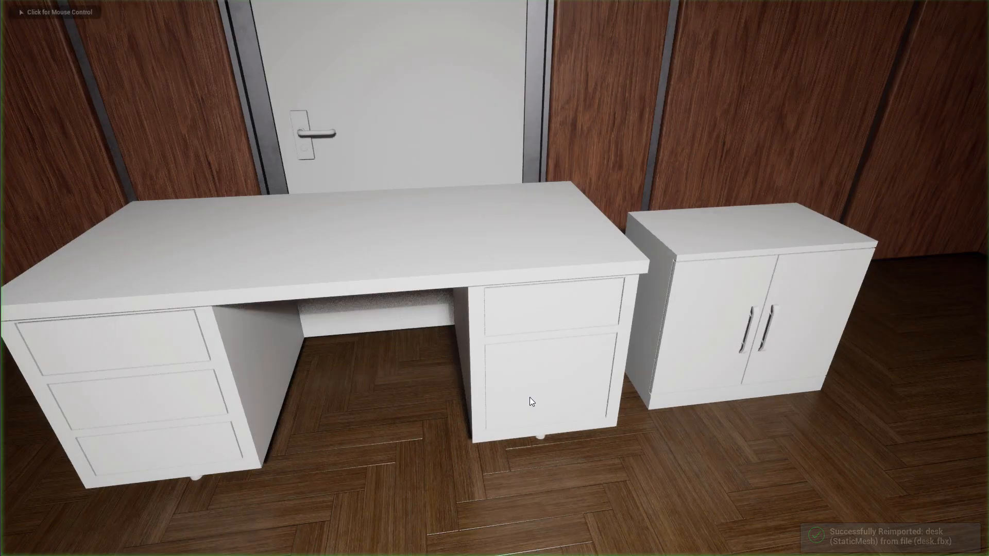
pyautogui.press('s')
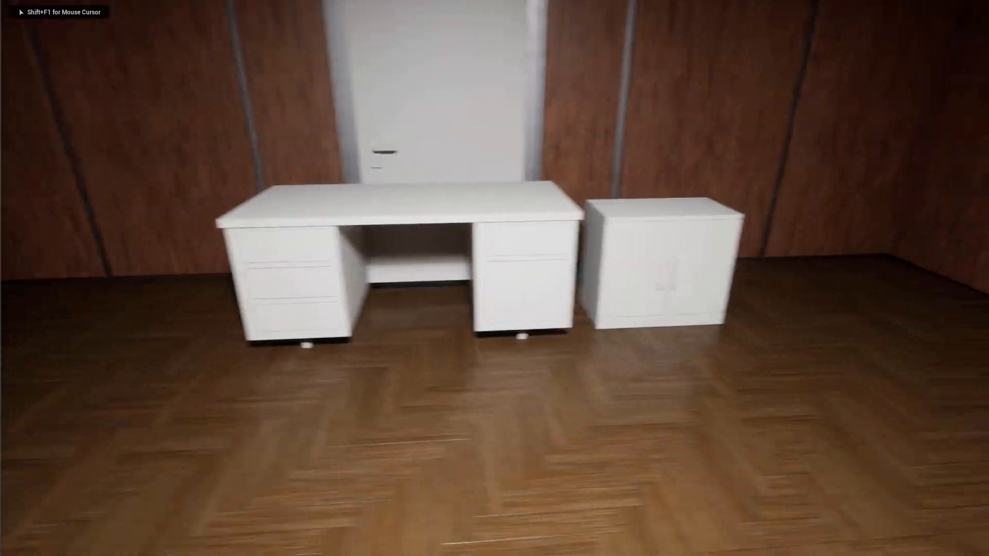
pyautogui.press('d')
pyautogui.press('a')
pyautogui.press('s')
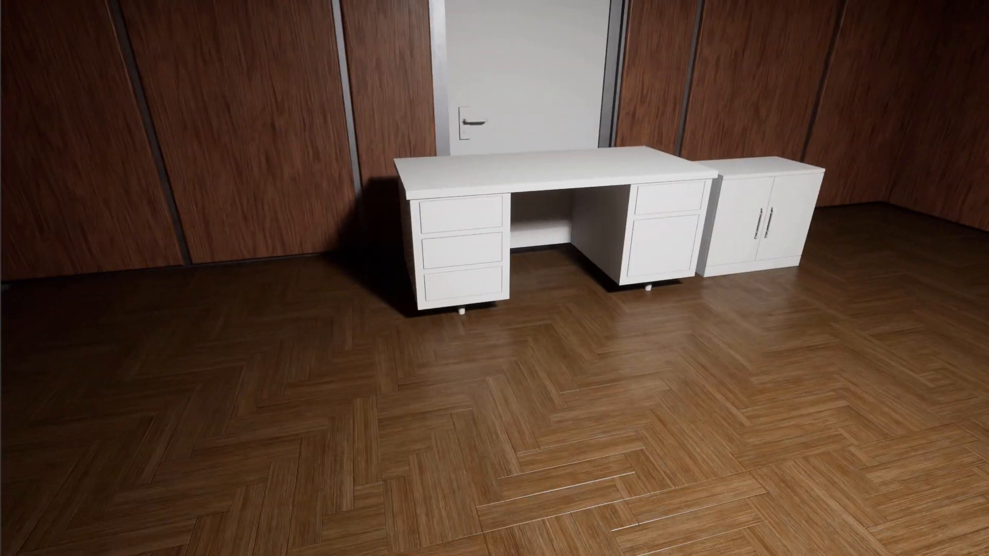
pyautogui.press('Escape')
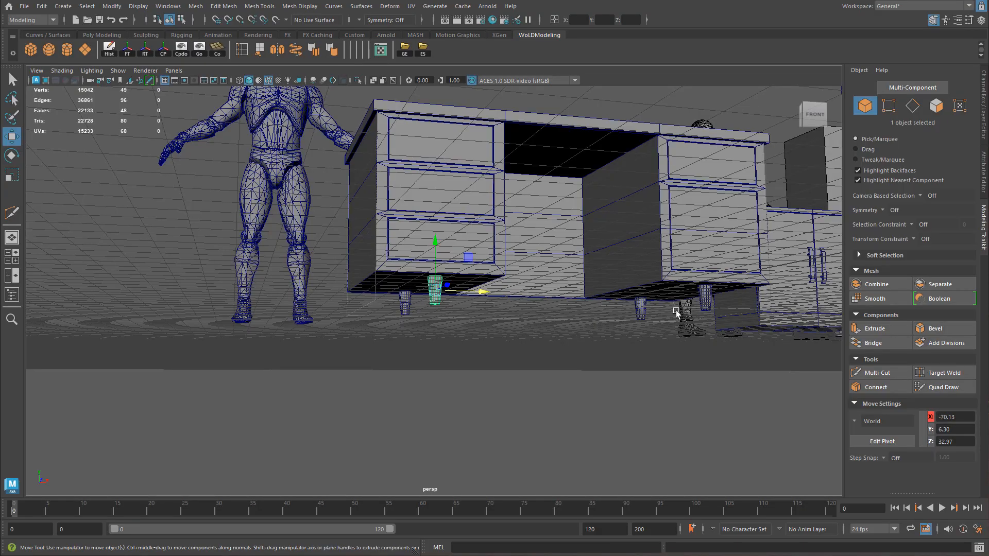
# Step: Switch back to Maya and delete the three duplicate legs, keeping only the original front leg
pyautogui.click(642, 307)
pyautogui.press('Delete')
pyautogui.click(706, 303)
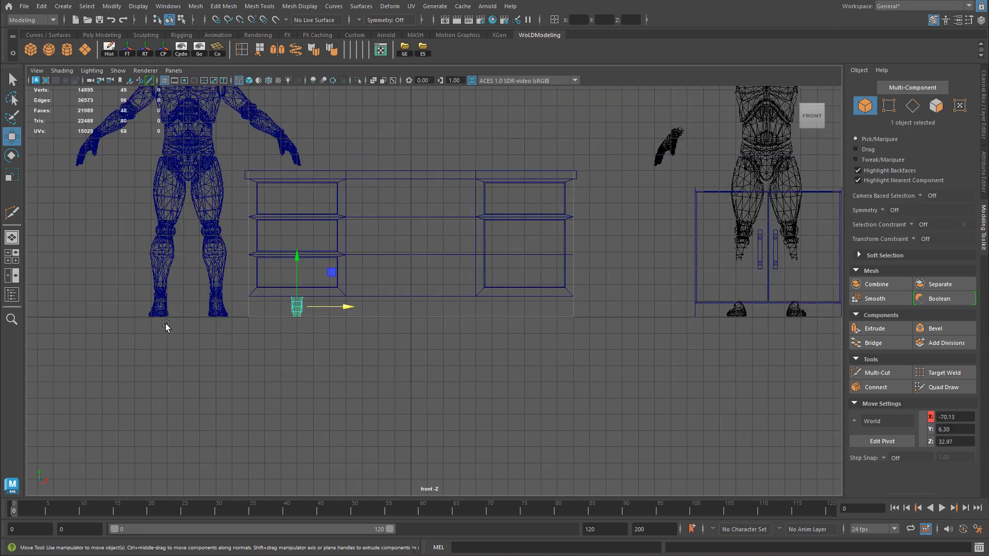
# Step: Delete the horizontal edge loop around the middle of the remaining leg in the front view
pyautogui.keyDown('alt'); pyautogui.moveTo(178, 325); pyautogui.dragTo(300, 316, button='middle'); pyautogui.keyUp('alt')
pyautogui.scroll(5, 300, 315)
pyautogui.scroll(3, 300, 315)
pyautogui.moveTo(451, 314); pyautogui.dragTo(406, 288, button='right')
pyautogui.moveTo(357, 329); pyautogui.dragTo(391, 348)
pyautogui.press('r')
pyautogui.moveTo(371, 286); pyautogui.dragTo(371, 259, button='right')
pyautogui.scroll(3, 329, 348)
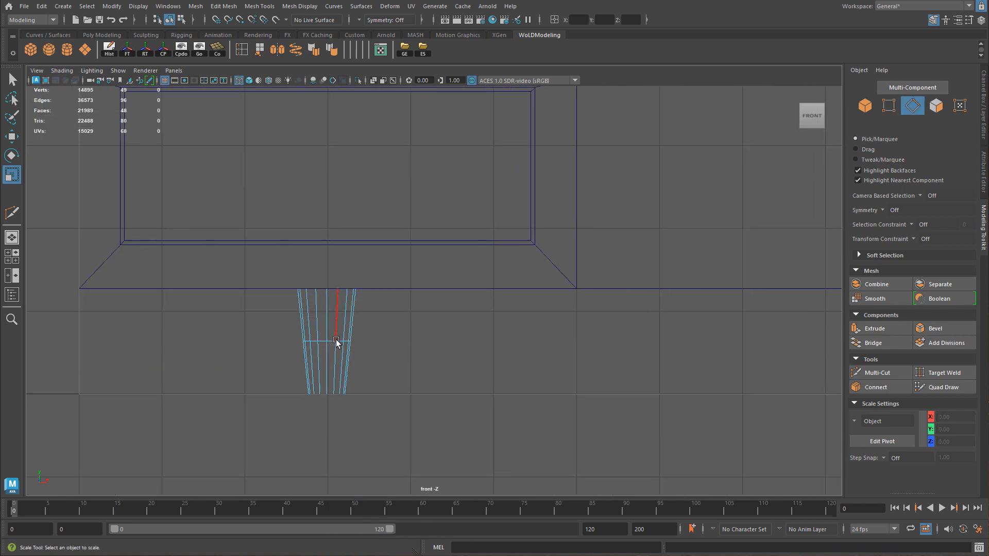
pyautogui.doubleClick(336, 341)
pyautogui.rightClick(317, 342)
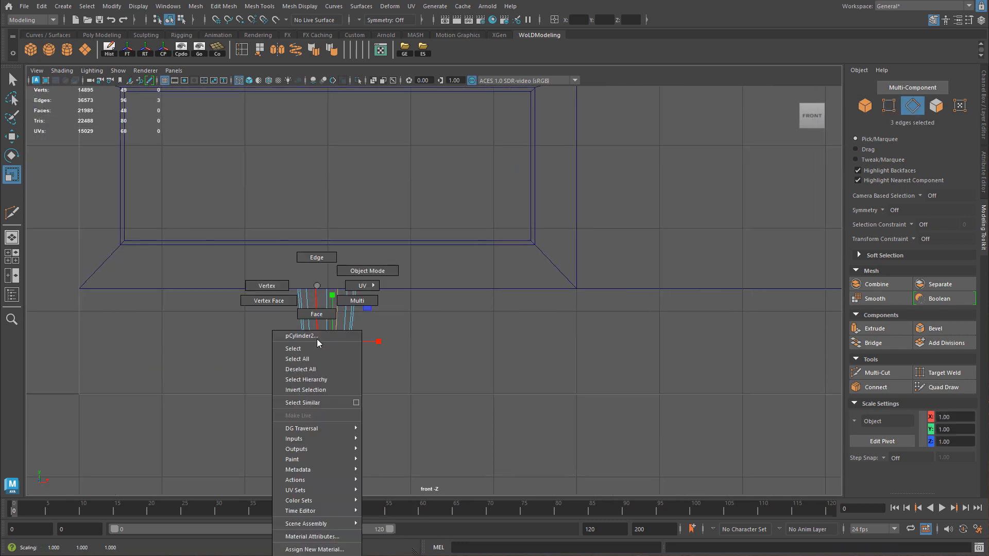
pyautogui.click(276, 284)
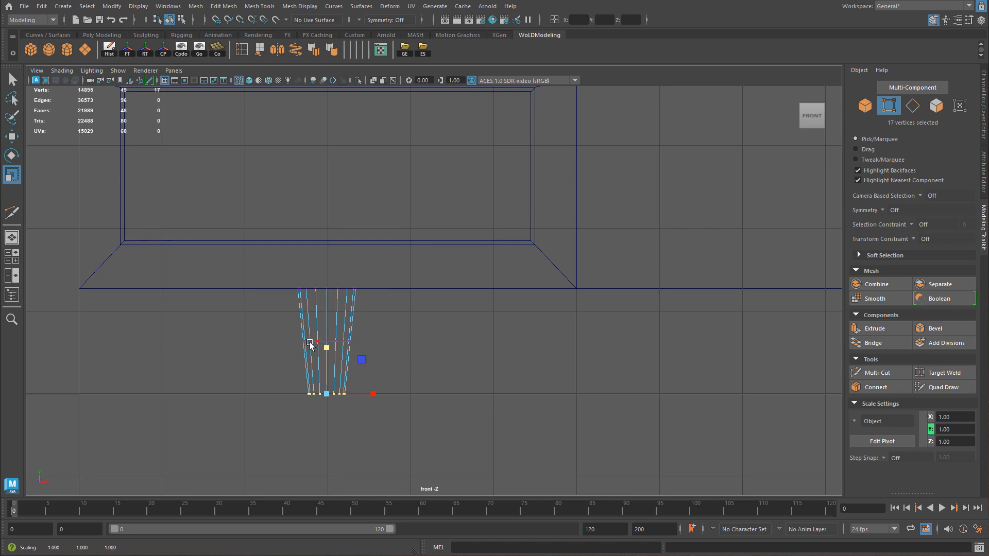
pyautogui.press('F10')
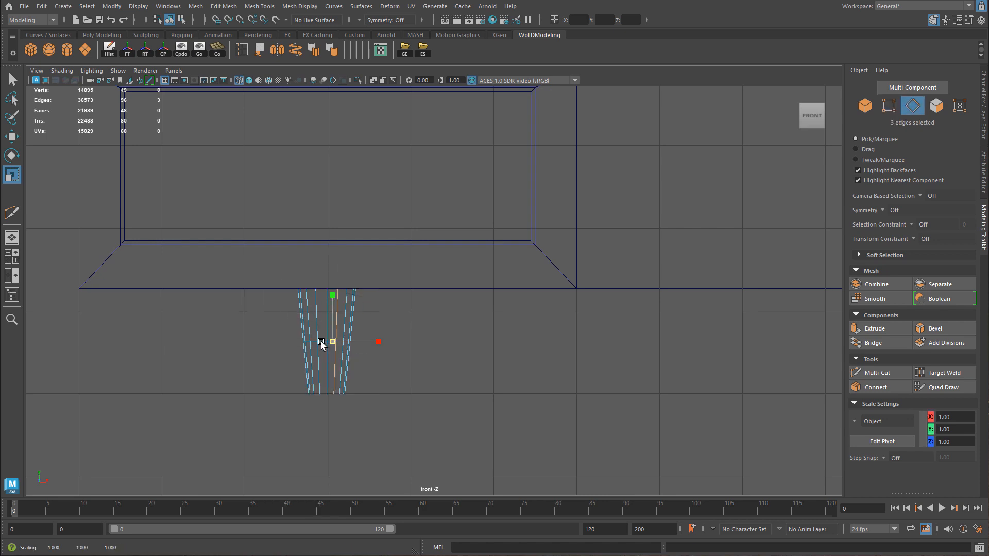
pyautogui.scroll(3, 270, 376)
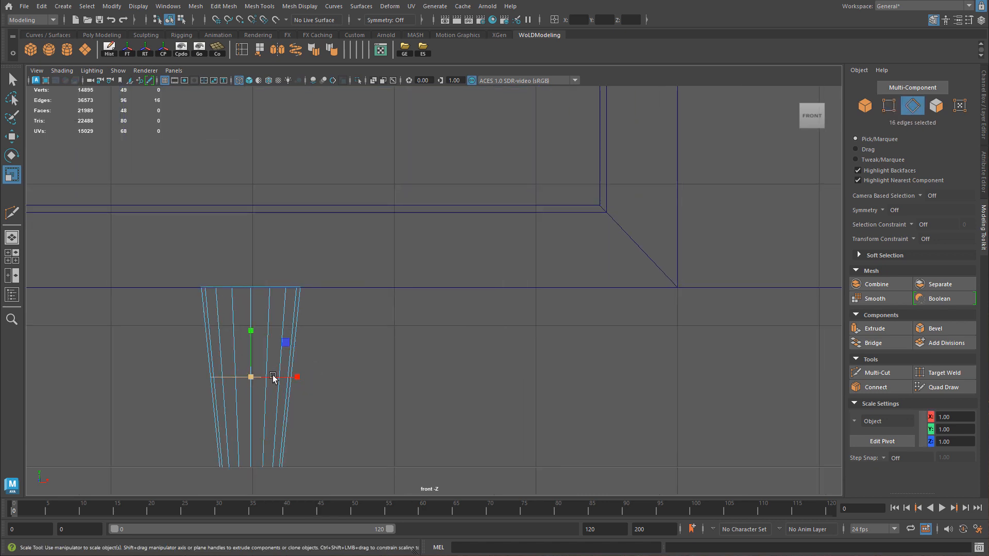
pyautogui.press('w')
pyautogui.press('Delete')
# Step: Widen the leg by scaling up its bottom and top vertex rings, and raise the top ring to about Y 14.8
pyautogui.press('F9')
pyautogui.moveTo(322, 486); pyautogui.dragTo(184, 416)
pyautogui.scroll(-3, 184, 415)
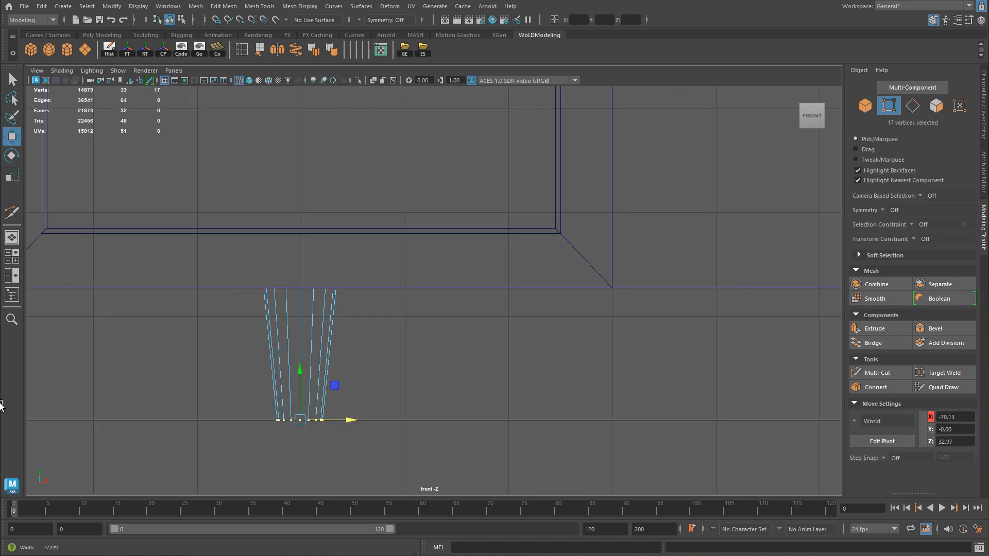
pyautogui.press('r')
pyautogui.moveTo(335, 397); pyautogui.dragTo(338, 394)
pyautogui.moveTo(270, 257); pyautogui.dragTo(386, 305)
pyautogui.moveTo(326, 289); pyautogui.dragTo(333, 290)
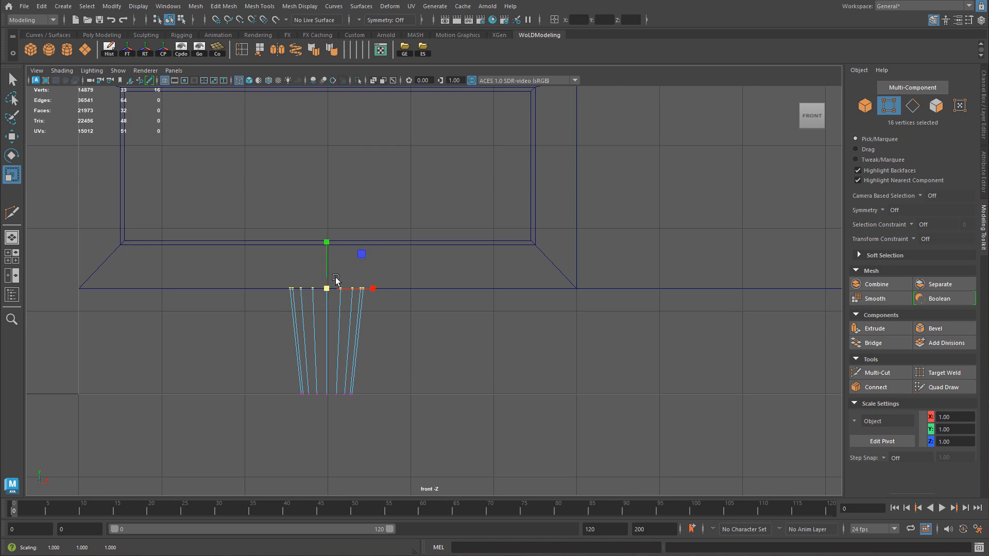
pyautogui.press('w')
pyautogui.moveTo(329, 255); pyautogui.dragTo(330, 236)
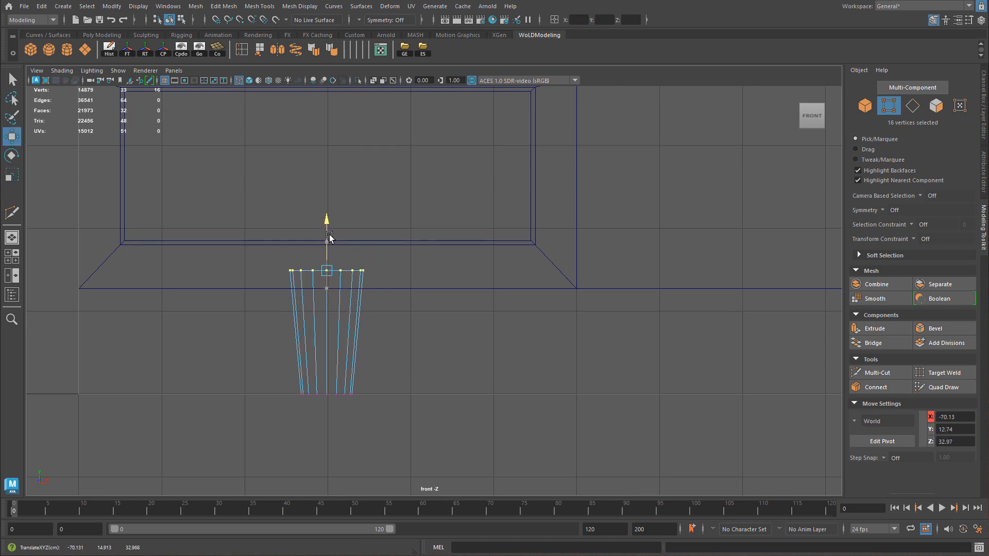
# Step: Raise the vertices along the bottom of the desk body in the front view to about Y 17.1
pyautogui.keyDown('alt'); pyautogui.moveTo(377, 242); pyautogui.dragTo(2, 270, button='right'); pyautogui.keyUp('alt')
pyautogui.click(479, 281)
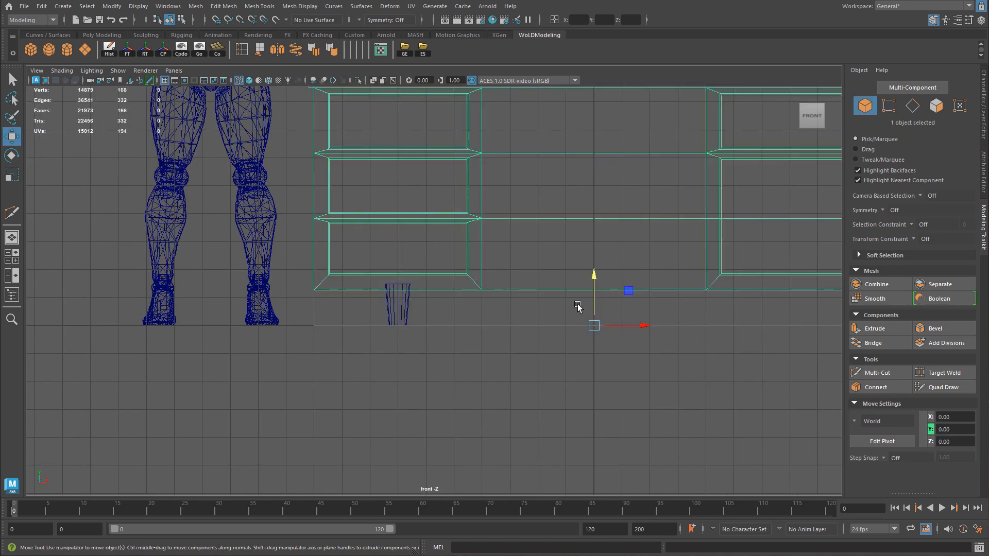
pyautogui.keyDown('alt'); pyautogui.moveTo(551, 280); pyautogui.dragTo(499, 291, button='middle'); pyautogui.keyUp('alt')
pyautogui.moveTo(499, 286); pyautogui.dragTo(451, 285, button='right')
pyautogui.moveTo(220, 265); pyautogui.dragTo(840, 328)
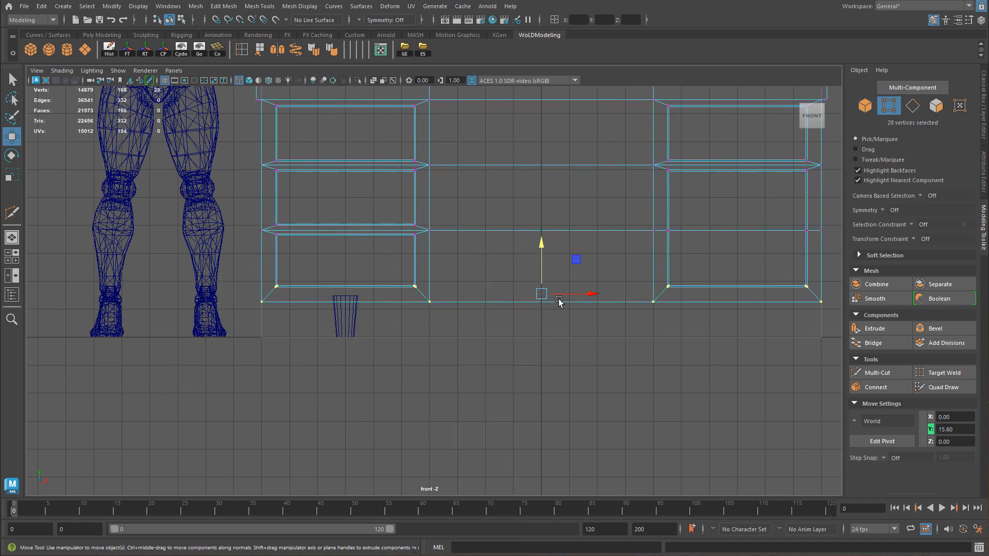
pyautogui.scroll(3, 618, 268)
pyautogui.moveTo(604, 244); pyautogui.dragTo(596, 234)
pyautogui.scroll(-3, 387, 343)
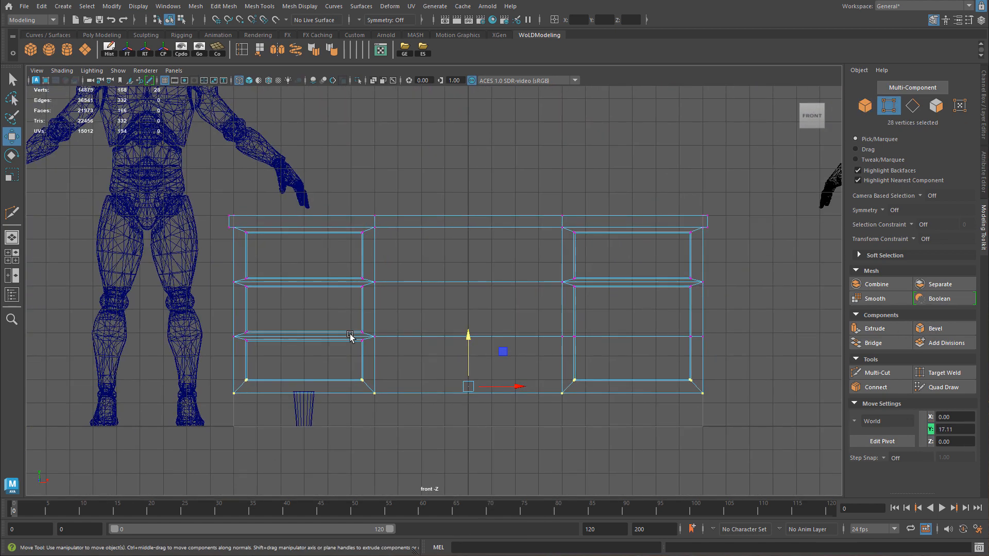
pyautogui.moveTo(278, 329); pyautogui.dragTo(410, 367)
pyautogui.moveTo(304, 315); pyautogui.dragTo(304, 291)
pyautogui.hotkey('ctrl', 'z')
# Step: Raise the vertices at the lower drawer divider, across the desk's full width, to about Y 39.8
pyautogui.moveTo(201, 324); pyautogui.dragTo(778, 352)
pyautogui.moveTo(468, 291); pyautogui.dragTo(468, 290)
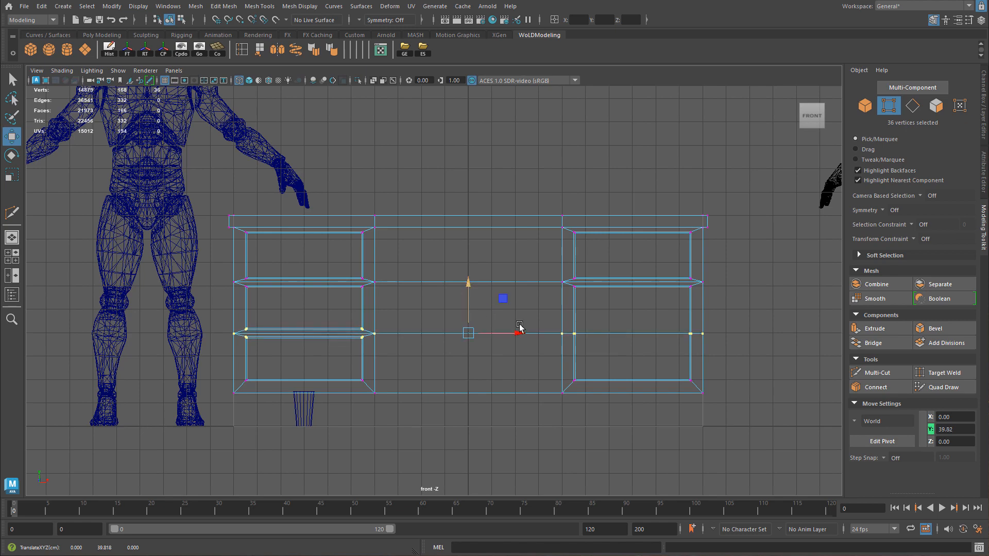
# Step: Duplicate the leg and place the copy beneath the opposite pedestal's front, at about X 71
pyautogui.doubleClick(303, 418)
pyautogui.press('space')
pyautogui.press('space')
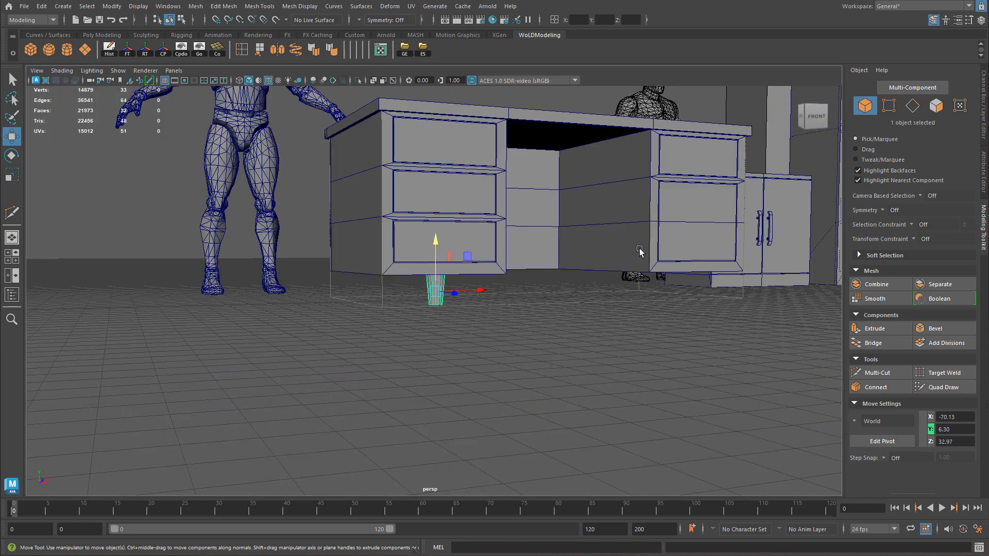
pyautogui.keyDown('alt'); pyautogui.moveTo(646, 241); pyautogui.dragTo(621, 255); pyautogui.keyUp('alt')
pyautogui.moveTo(455, 232); pyautogui.dragTo(492, 224, button='right')
pyautogui.keyDown('alt'); pyautogui.moveTo(493, 227); pyautogui.dragTo(562, 320); pyautogui.keyUp('alt')
pyautogui.keyDown('alt'); pyautogui.moveTo(562, 320); pyautogui.dragTo(516, 282, button='right'); pyautogui.keyUp('alt')
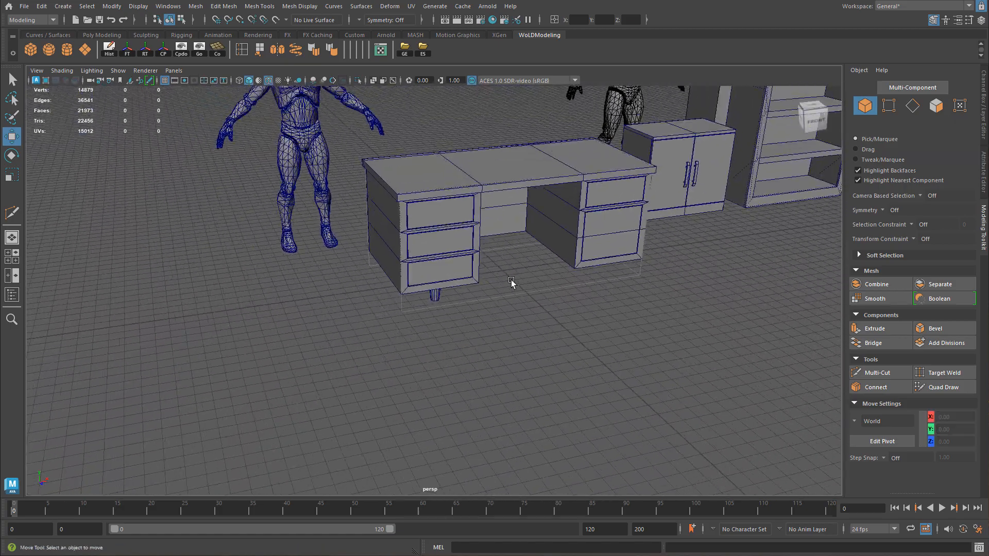
pyautogui.keyDown('alt'); pyautogui.moveTo(516, 283); pyautogui.dragTo(481, 285); pyautogui.keyUp('alt')
pyautogui.keyDown('alt'); pyautogui.moveTo(369, 287); pyautogui.dragTo(364, 277); pyautogui.keyUp('alt')
pyautogui.keyDown('alt'); pyautogui.moveTo(364, 277); pyautogui.dragTo(457, 297, button='right'); pyautogui.keyUp('alt')
pyautogui.click(438, 295)
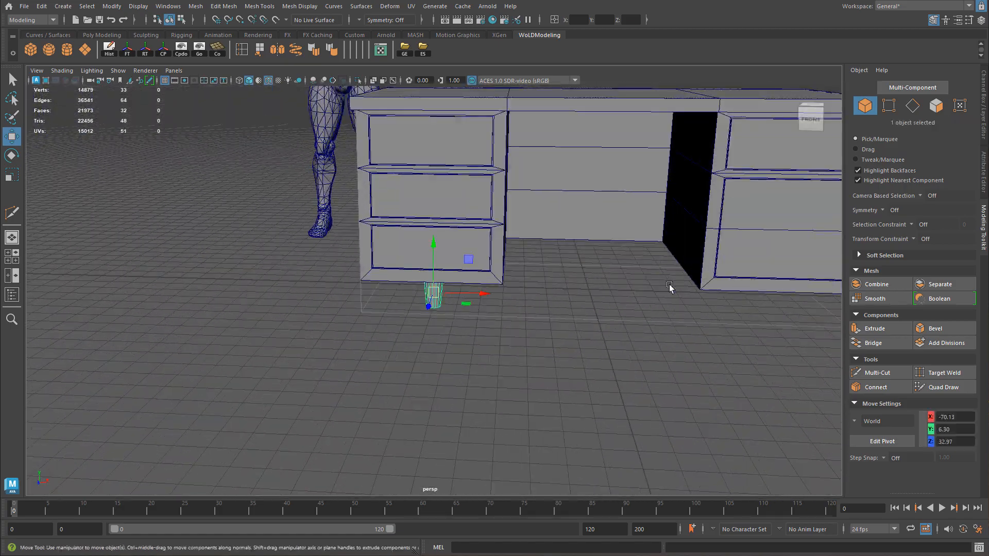
pyautogui.keyDown('alt'); pyautogui.moveTo(713, 285); pyautogui.dragTo(601, 282, button='middle'); pyautogui.keyUp('alt')
pyautogui.hotkey('ctrl', 'd')
pyautogui.moveTo(366, 292); pyautogui.dragTo(703, 313)
pyautogui.press('space')
pyautogui.press('space')
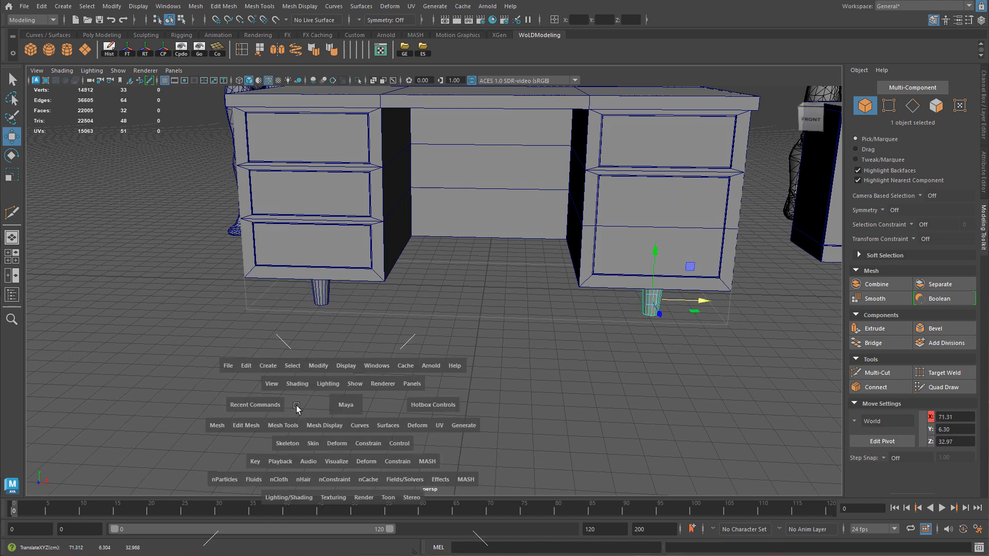
pyautogui.moveTo(692, 419); pyautogui.dragTo(690, 418)
# Step: Select both front legs and place duplicates of them beneath the desk's rear in the side view, at about Z -29.3
pyautogui.keyDown('shift'); pyautogui.click(310, 408); pyautogui.keyUp('shift')
pyautogui.press('space')
pyautogui.press('space')
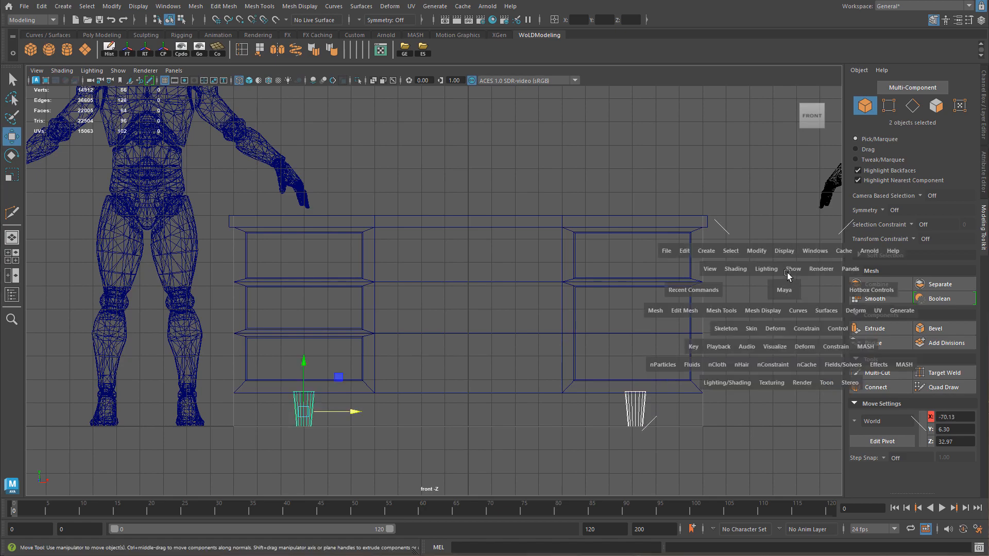
pyautogui.keyDown('alt'); pyautogui.moveTo(740, 286); pyautogui.dragTo(559, 296); pyautogui.keyUp('alt')
pyautogui.moveTo(422, 285)
pyautogui.keyDown('alt'); pyautogui.mouseDown()
pyautogui.moveTo(441, 282)
pyautogui.moveTo(413, 280)
pyautogui.mouseUp(); pyautogui.keyUp('alt')
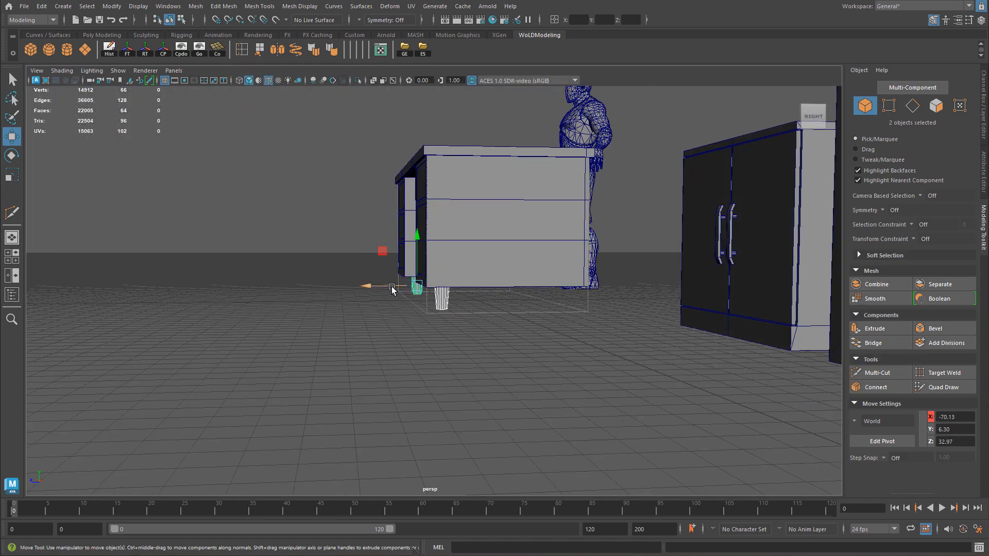
pyautogui.hotkey('ctrl', 'd')
pyautogui.press('space')
pyautogui.press('space')
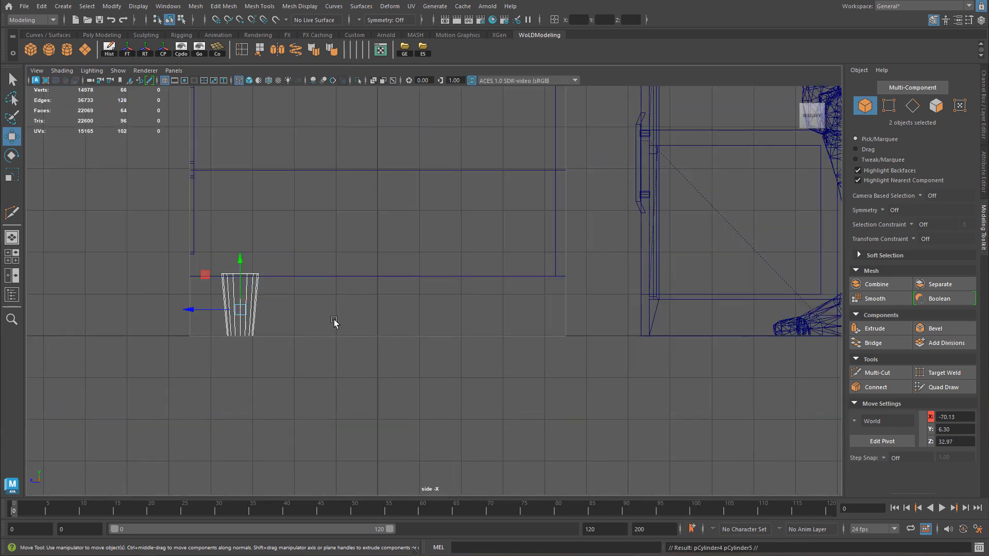
pyautogui.moveTo(214, 310); pyautogui.dragTo(474, 336)
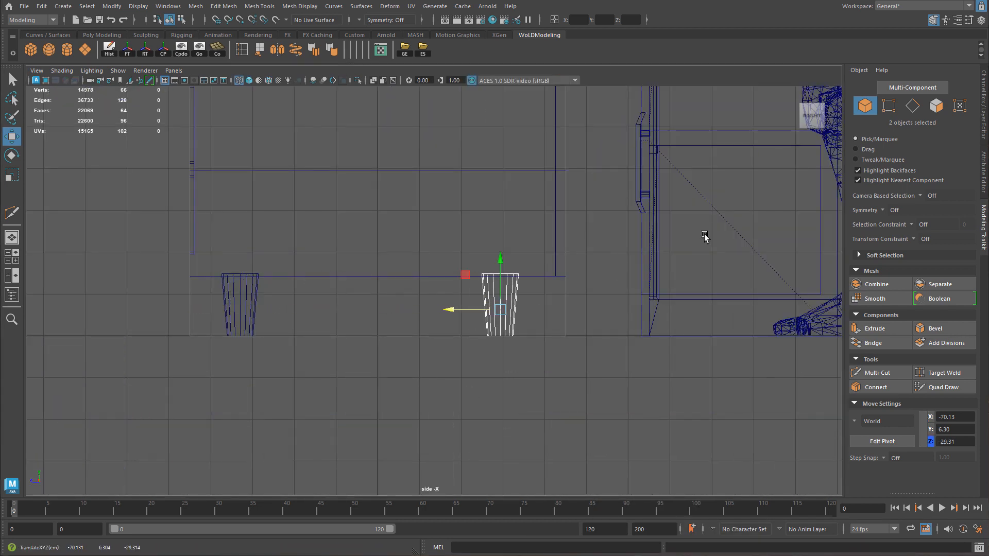
# Step: Select the reshaped desk together with its four widened legs and export them over desk.fbx
pyautogui.press('space')
pyautogui.press('space')
pyautogui.keyDown('alt'); pyautogui.moveTo(550, 256); pyautogui.dragTo(644, 281); pyautogui.keyUp('alt')
pyautogui.keyDown('alt'); pyautogui.moveTo(643, 281); pyautogui.dragTo(478, 265, button='right'); pyautogui.keyUp('alt')
pyautogui.keyDown('alt'); pyautogui.moveTo(478, 265); pyautogui.dragTo(411, 240); pyautogui.keyUp('alt')
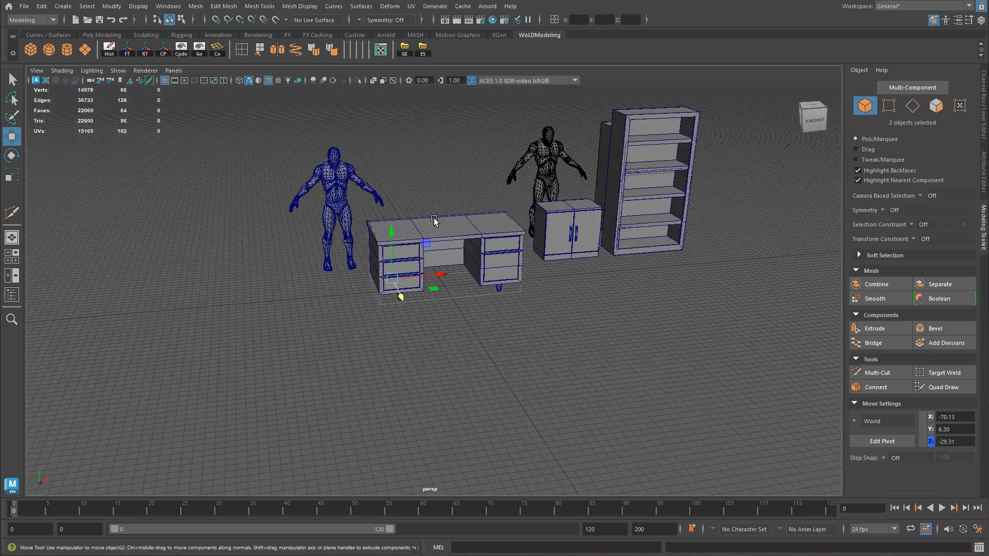
pyautogui.keyDown('shift'); pyautogui.click(433, 226); pyautogui.keyUp('shift')
pyautogui.keyDown('alt'); pyautogui.moveTo(453, 275); pyautogui.dragTo(472, 214); pyautogui.keyUp('alt')
pyautogui.moveTo(387, 207); pyautogui.dragTo(508, 344)
pyautogui.keyDown('alt'); pyautogui.moveTo(479, 291); pyautogui.dragTo(476, 344); pyautogui.keyUp('alt')
pyautogui.keyDown('ctrl'); pyautogui.moveTo(356, 169); pyautogui.dragTo(380, 188); pyautogui.keyUp('ctrl')
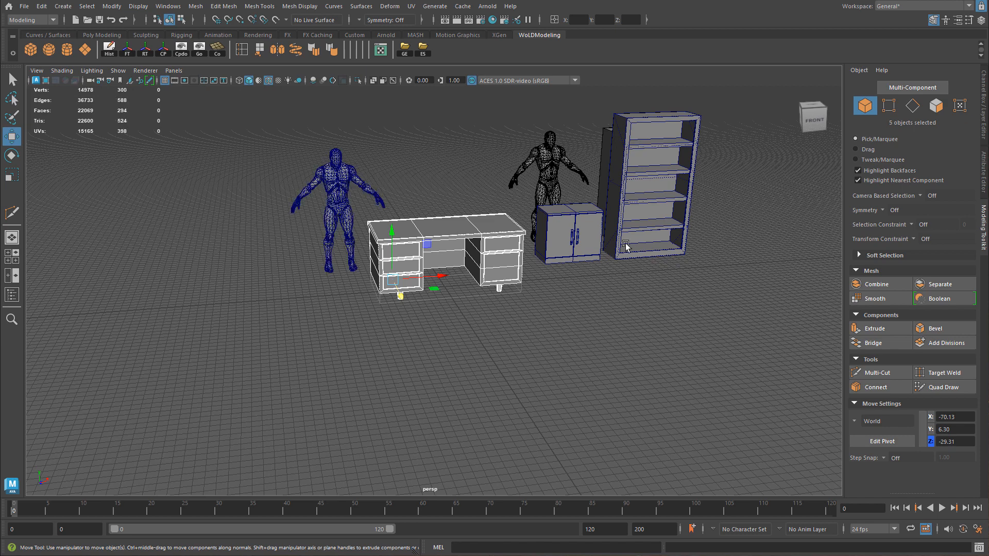
pyautogui.keyDown('alt'); pyautogui.moveTo(609, 226); pyautogui.dragTo(599, 229); pyautogui.keyUp('alt')
pyautogui.click(423, 49)
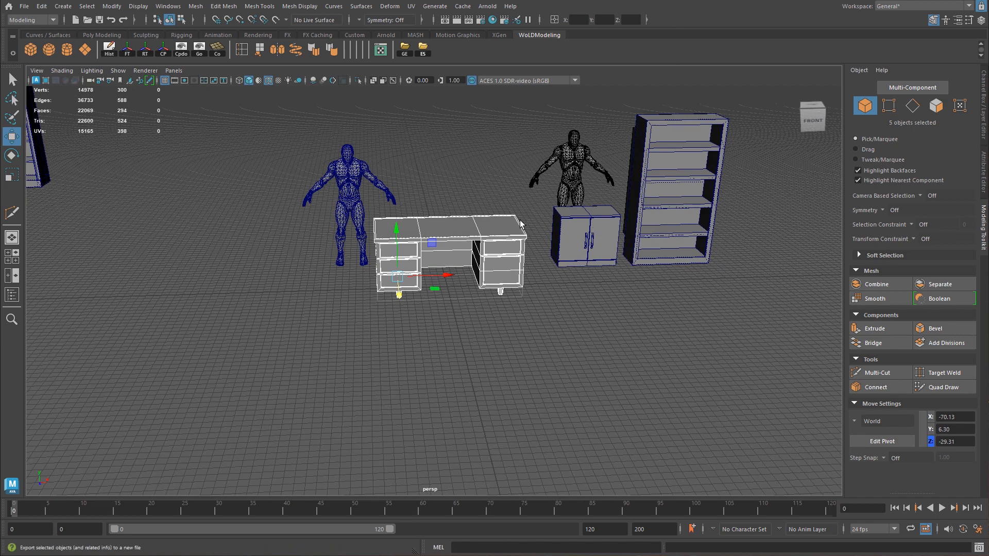
pyautogui.doubleClick(322, 162)
pyautogui.click(480, 254)
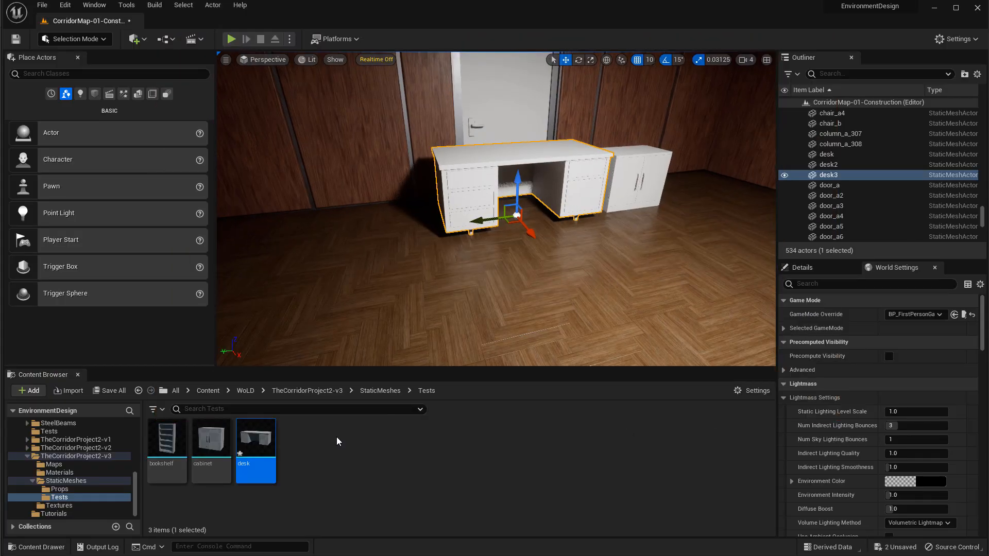
# Step: Reimport the updated desk mesh in Unreal Engine and play the level facing the desk
pyautogui.rightClick(265, 441)
pyautogui.click(309, 173)
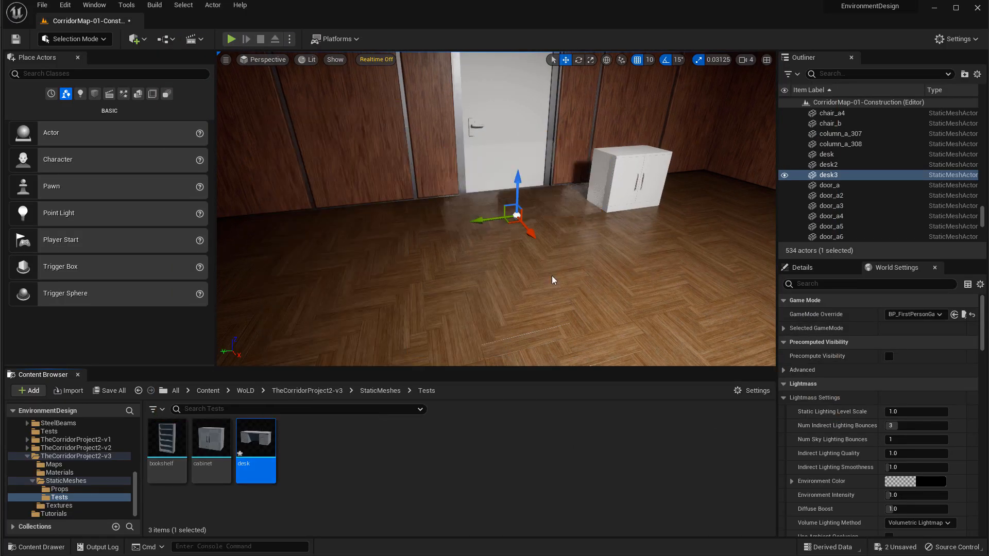
pyautogui.moveTo(578, 268); pyautogui.dragTo(533, 253, button='right')
pyautogui.press('Escape')
pyautogui.press('d')
pyautogui.click(231, 39)
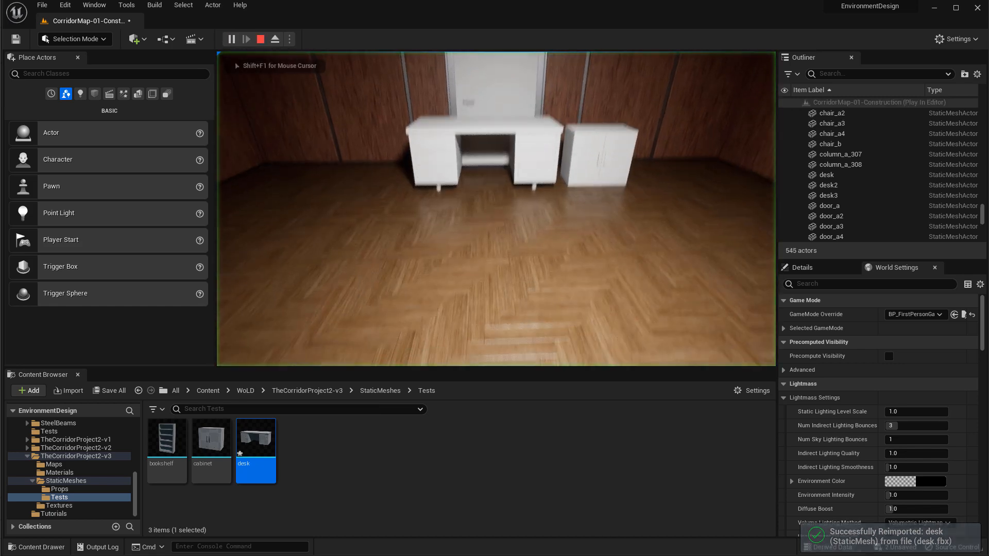
# Step: Play the level fullscreen and walk around the desk to inspect its updated size and legs, ending the play session
pyautogui.press('F11')
pyautogui.click(550, 263)
pyautogui.press('a')
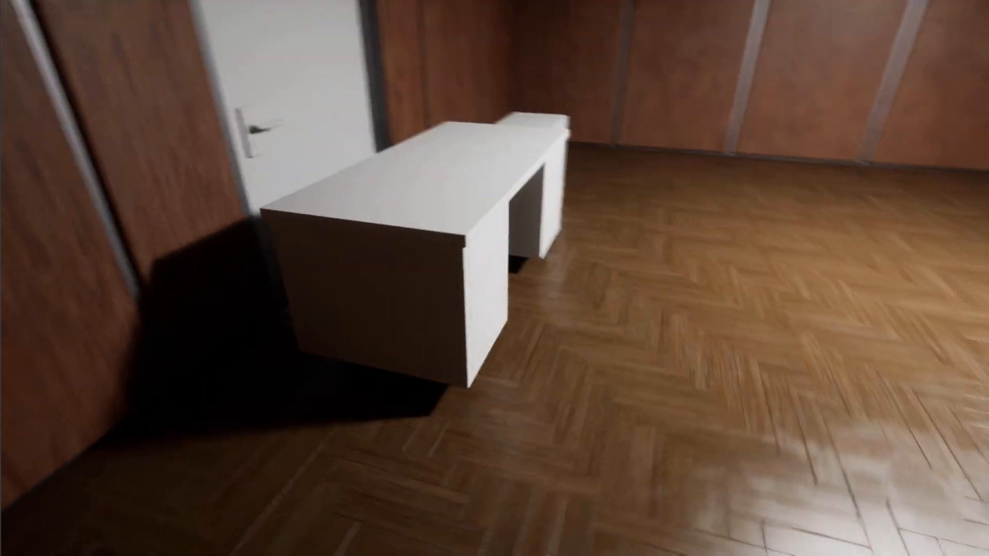
pyautogui.press('d')
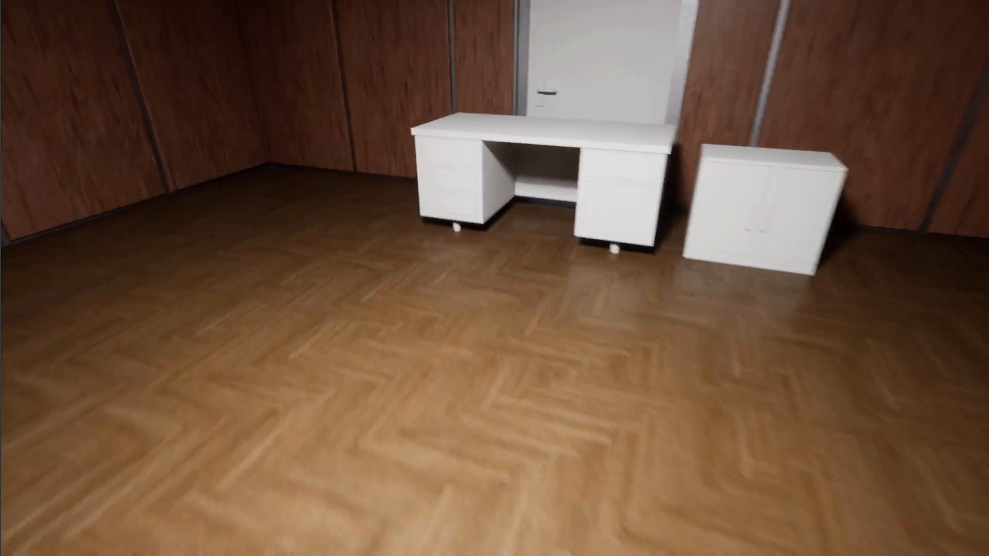
pyautogui.press('w')
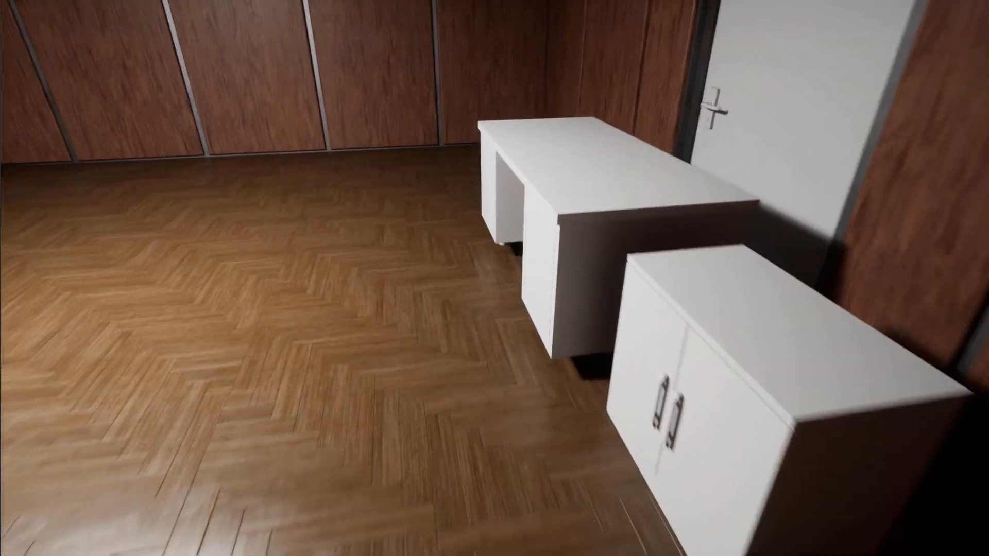
pyautogui.press('a')
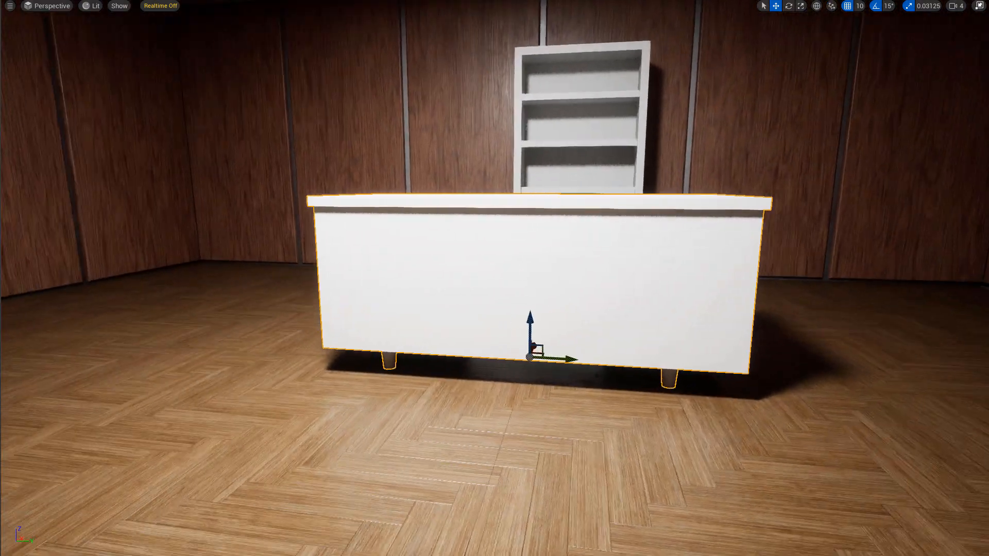
pyautogui.press('Escape')
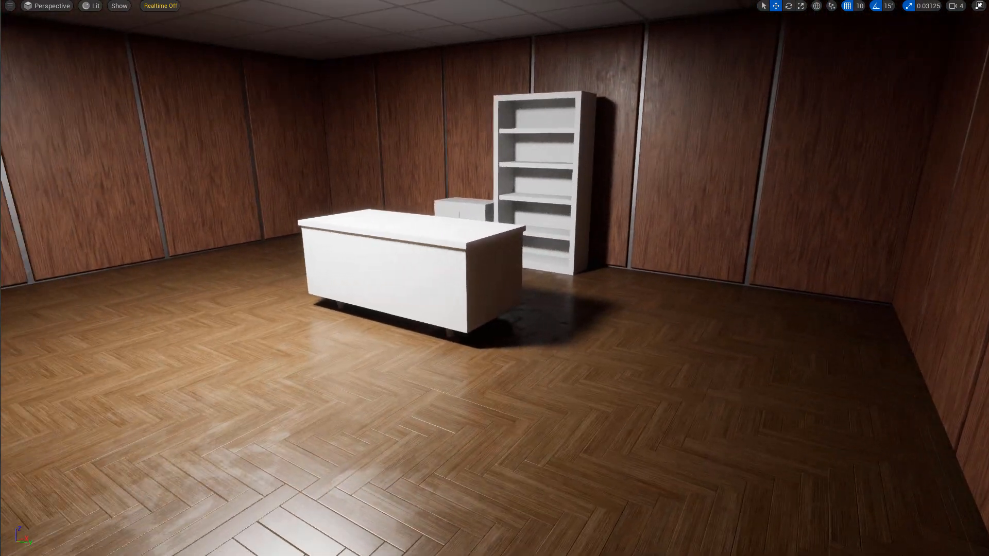
pyautogui.press('w')
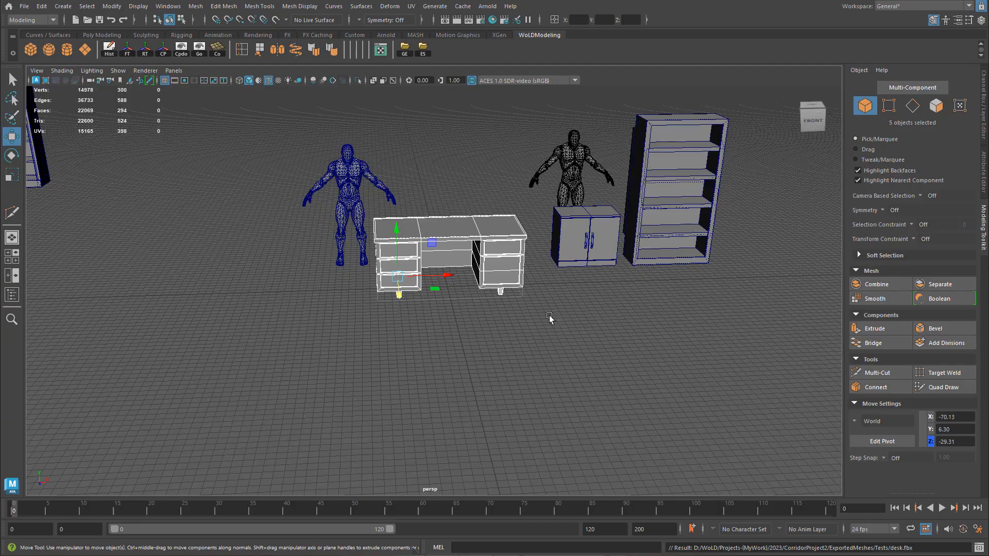
# Step: Switch to Maya and, in the side view, move the front leg pair to about Z 33.7 and the rear pair to about Z -33.6
pyautogui.keyDown('alt'); pyautogui.moveTo(550, 318); pyautogui.dragTo(375, 304); pyautogui.keyUp('alt')
pyautogui.keyDown('alt'); pyautogui.moveTo(375, 304); pyautogui.dragTo(587, 309, button='right'); pyautogui.keyUp('alt')
pyautogui.keyDown('shift'); pyautogui.click(523, 299); pyautogui.keyUp('shift')
pyautogui.press('space')
pyautogui.press('space')
pyautogui.press('space')
pyautogui.moveTo(675, 455); pyautogui.dragTo(631, 453)
pyautogui.keyDown('alt'); pyautogui.moveTo(630, 453); pyautogui.dragTo(584, 427, button='middle'); pyautogui.keyUp('alt')
pyautogui.moveTo(464, 306); pyautogui.dragTo(479, 306)
pyautogui.click(547, 271)
pyautogui.click(486, 304)
pyautogui.click(251, 319)
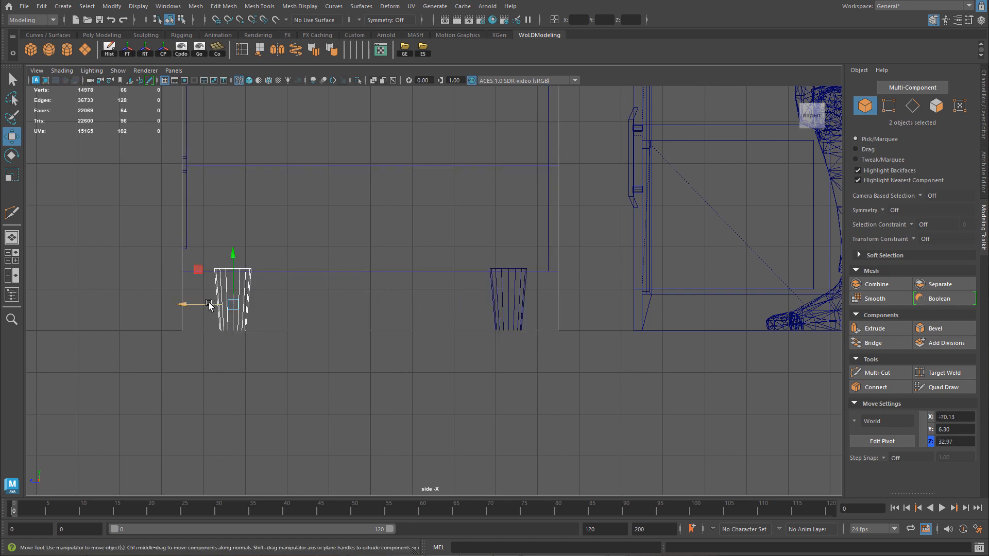
pyautogui.click(496, 310)
pyautogui.moveTo(484, 305); pyautogui.dragTo(486, 305)
pyautogui.press('space')
pyautogui.press('space')
# Step: Insert a horizontal edge loop around the middle of the front leg beneath the two-drawer pedestal with Multi-Cut
pyautogui.keyDown('alt'); pyautogui.moveTo(554, 255); pyautogui.dragTo(413, 290); pyautogui.keyUp('alt')
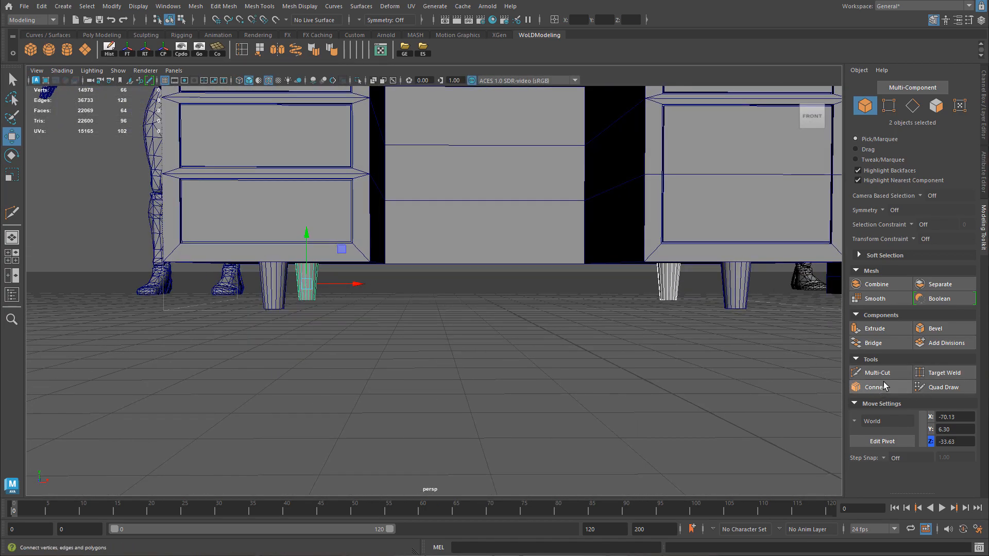
pyautogui.scroll(-2, 607, 329)
pyautogui.moveTo(611, 327)
pyautogui.keyDown('alt'); pyautogui.mouseDown()
pyautogui.moveTo(620, 336)
pyautogui.moveTo(620, 323)
pyautogui.mouseUp(); pyautogui.keyUp('alt')
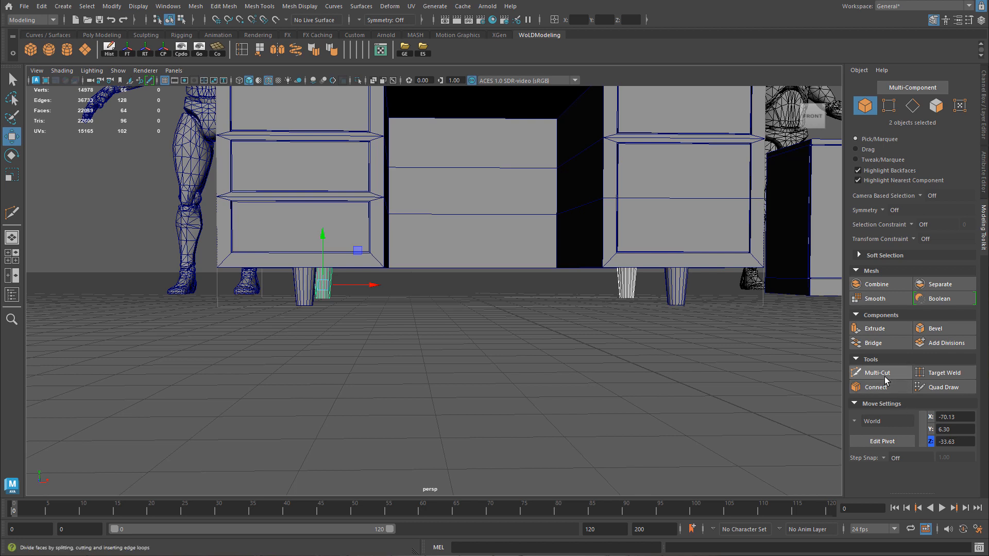
pyautogui.click(877, 372)
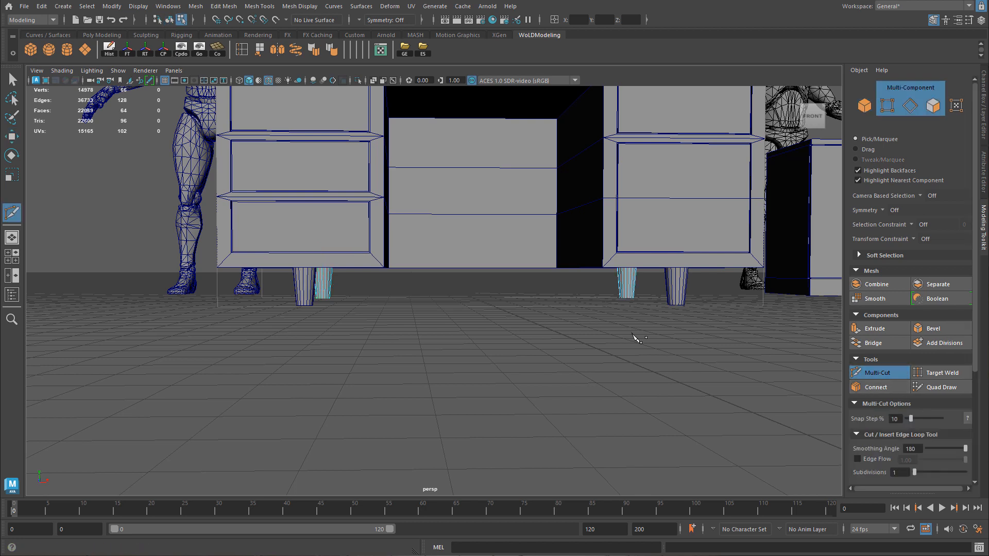
pyautogui.press('w')
pyautogui.click(327, 282)
pyautogui.click(304, 289)
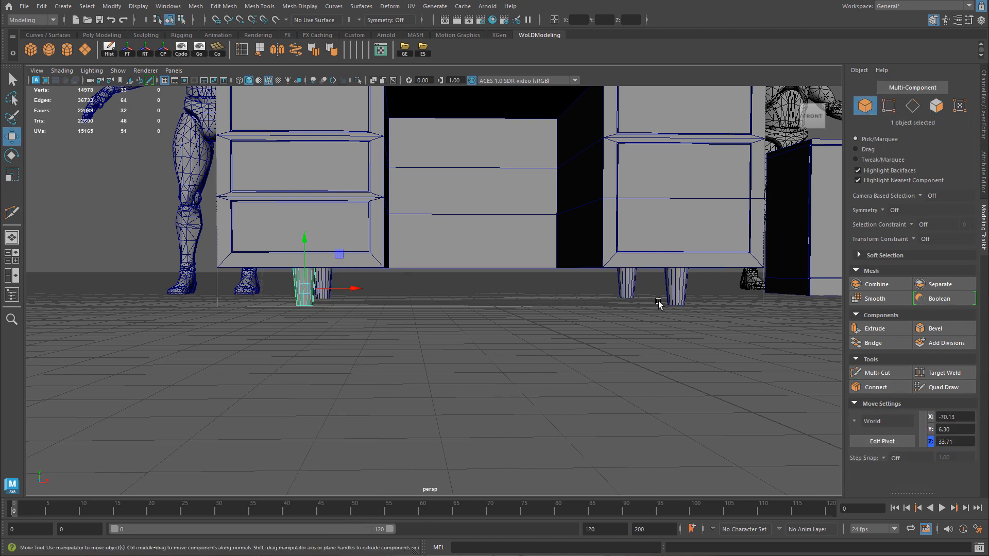
pyautogui.keyDown('shift'); pyautogui.click(633, 283); pyautogui.keyUp('shift')
pyautogui.click(664, 287)
pyautogui.click(675, 303)
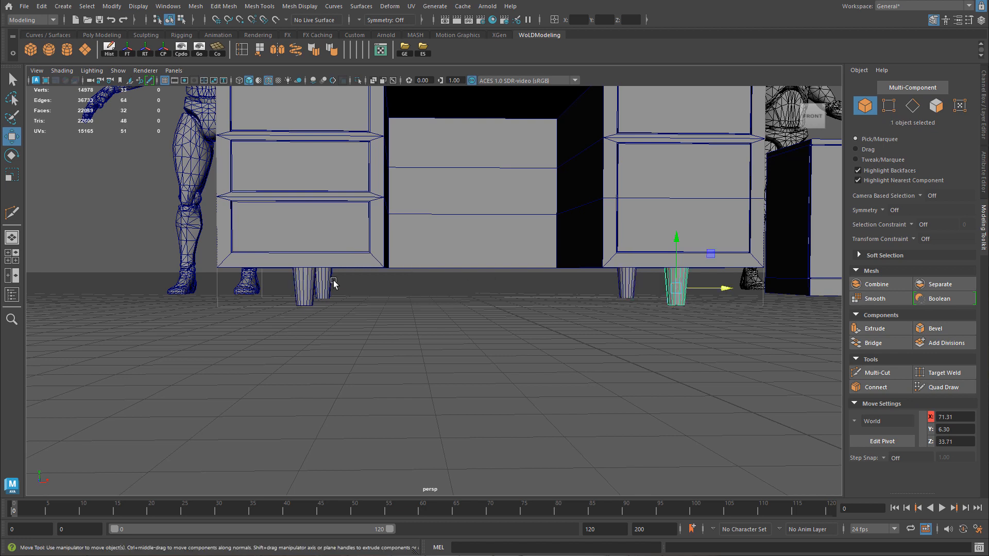
pyautogui.click(885, 375)
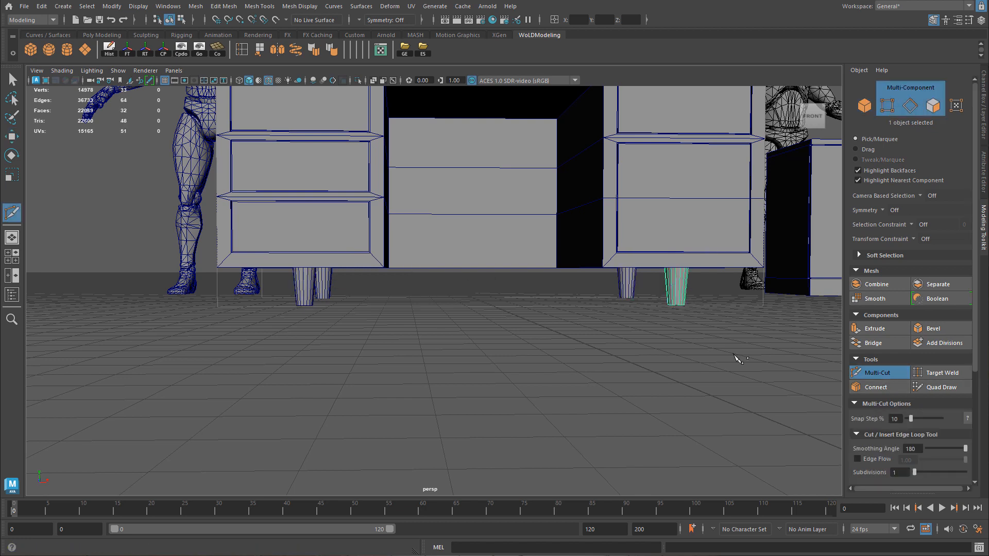
pyautogui.press('w')
# Step: Insert matching horizontal edge loops around the remaining three legs and return to object selection
pyautogui.click(626, 284)
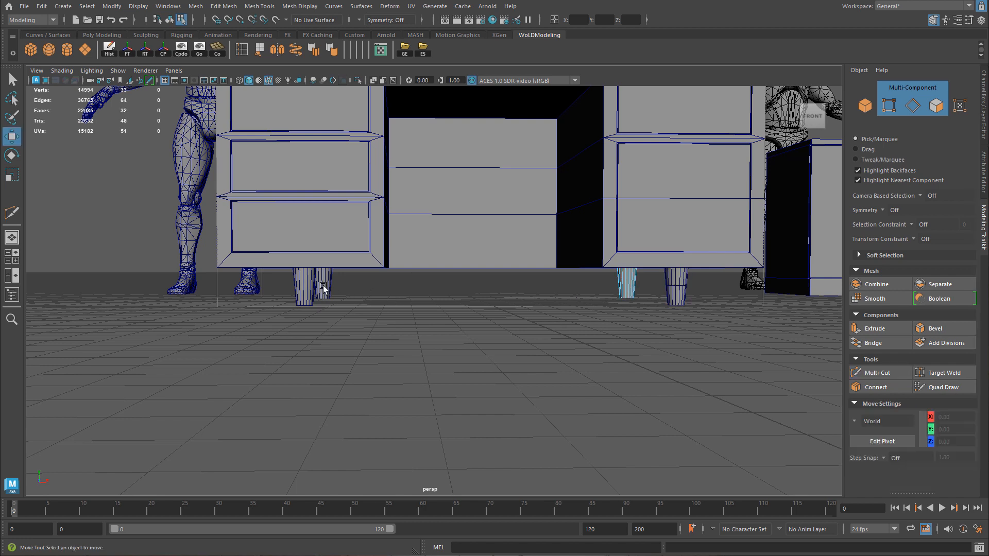
pyautogui.keyDown('shift'); pyautogui.click(298, 289); pyautogui.keyUp('shift')
pyautogui.click(877, 372)
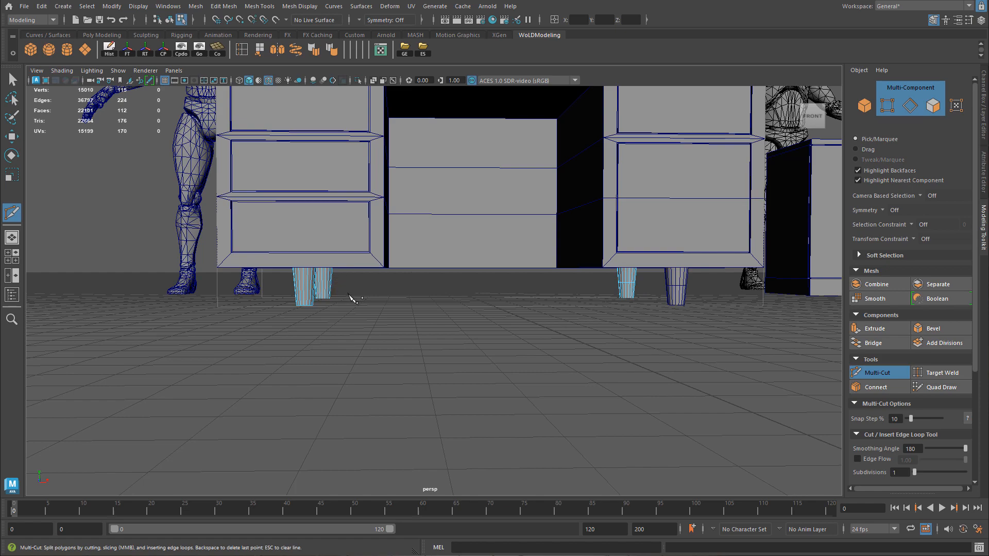
pyautogui.press('w')
pyautogui.moveTo(318, 290); pyautogui.dragTo(367, 274, button='right')
pyautogui.click(465, 322)
# Step: Examine the desk from several angles and compare its form with the reference photo desk02.jpg
pyautogui.keyDown('alt'); pyautogui.moveTo(467, 322); pyautogui.dragTo(431, 320, button='right'); pyautogui.keyUp('alt')
pyautogui.keyDown('alt'); pyautogui.moveTo(431, 320); pyautogui.dragTo(466, 341); pyautogui.keyUp('alt')
pyautogui.keyDown('alt'); pyautogui.moveTo(486, 257); pyautogui.dragTo(446, 304, button='right'); pyautogui.keyUp('alt')
pyautogui.keyDown('alt'); pyautogui.moveTo(447, 309); pyautogui.dragTo(486, 338); pyautogui.keyUp('alt')
pyautogui.keyDown('alt'); pyautogui.moveTo(487, 337); pyautogui.dragTo(570, 300, button='right'); pyautogui.keyUp('alt')
pyautogui.keyDown('alt'); pyautogui.moveTo(569, 300); pyautogui.dragTo(551, 309); pyautogui.keyUp('alt')
pyautogui.keyDown('alt'); pyautogui.moveTo(378, 258); pyautogui.dragTo(427, 237, button='right'); pyautogui.keyUp('alt')
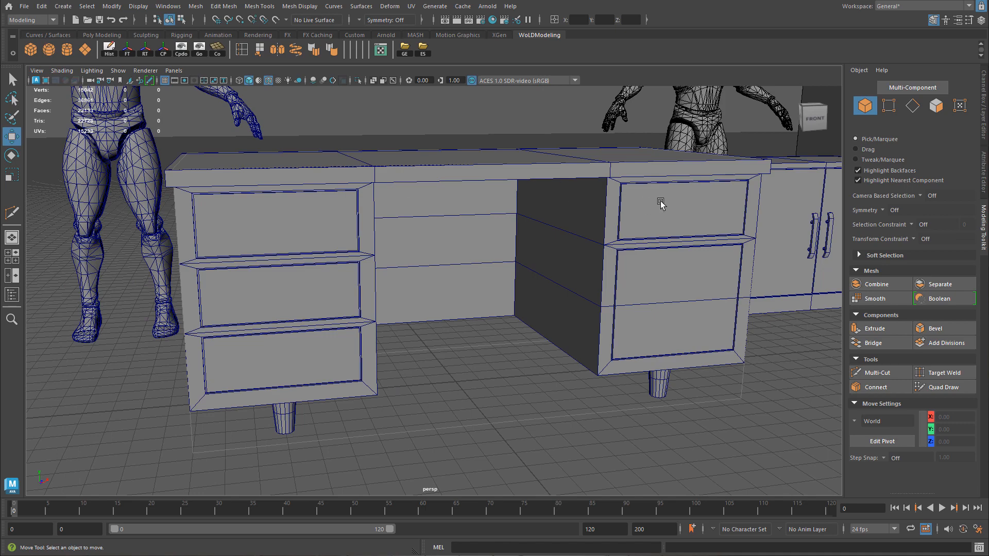
pyautogui.keyDown('alt'); pyautogui.moveTo(610, 262); pyautogui.dragTo(649, 267); pyautogui.keyUp('alt')
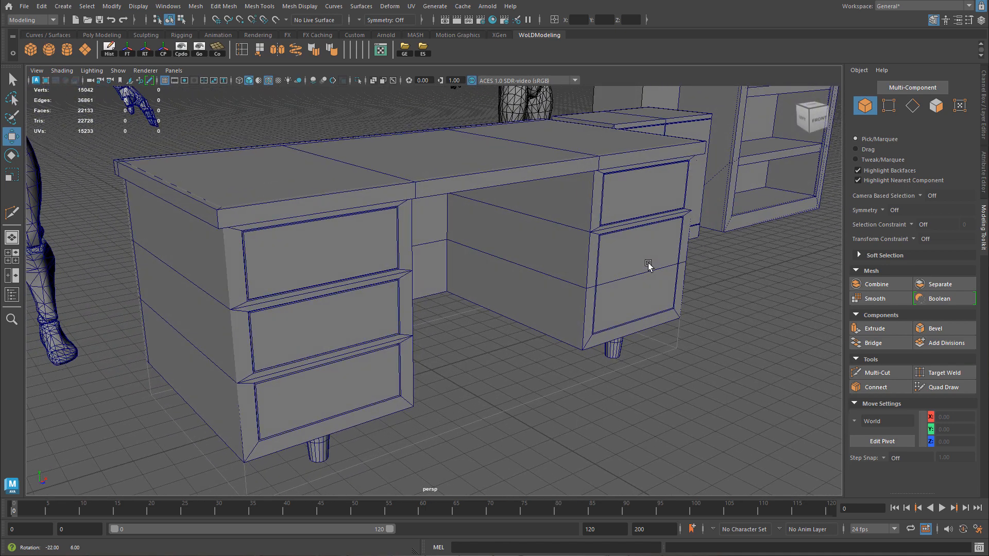
pyautogui.keyDown('alt'); pyautogui.moveTo(690, 275); pyautogui.dragTo(569, 272, button='right'); pyautogui.keyUp('alt')
pyautogui.keyDown('alt'); pyautogui.moveTo(569, 272); pyautogui.dragTo(541, 256); pyautogui.keyUp('alt')
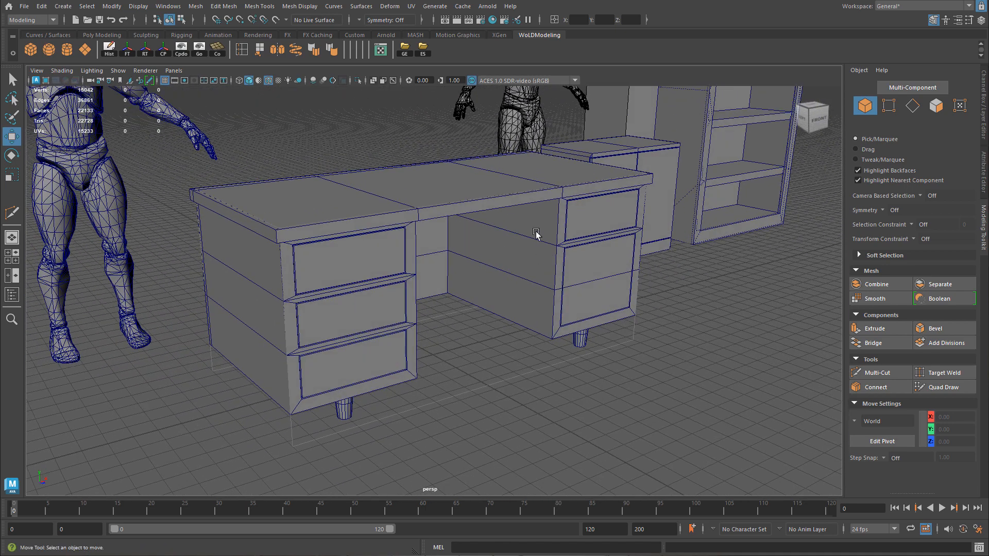
pyautogui.moveTo(988, 36); pyautogui.dragTo(607, 40)
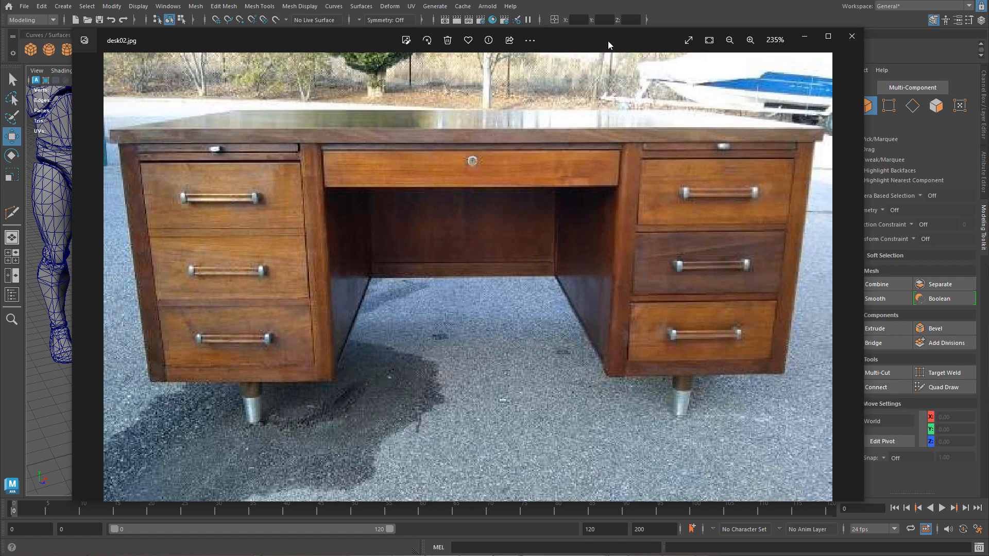
pyautogui.moveTo(624, 42); pyautogui.dragTo(988, 41)
# Step: Create a cube and stretch it to fill the gap between the pedestals beneath the desktop, at about Y 77.8
pyautogui.keyDown('alt'); pyautogui.moveTo(484, 198); pyautogui.dragTo(514, 180); pyautogui.keyUp('alt')
pyautogui.keyDown('alt'); pyautogui.moveTo(490, 237); pyautogui.dragTo(387, 300); pyautogui.keyUp('alt')
pyautogui.press('space')
pyautogui.press('space')
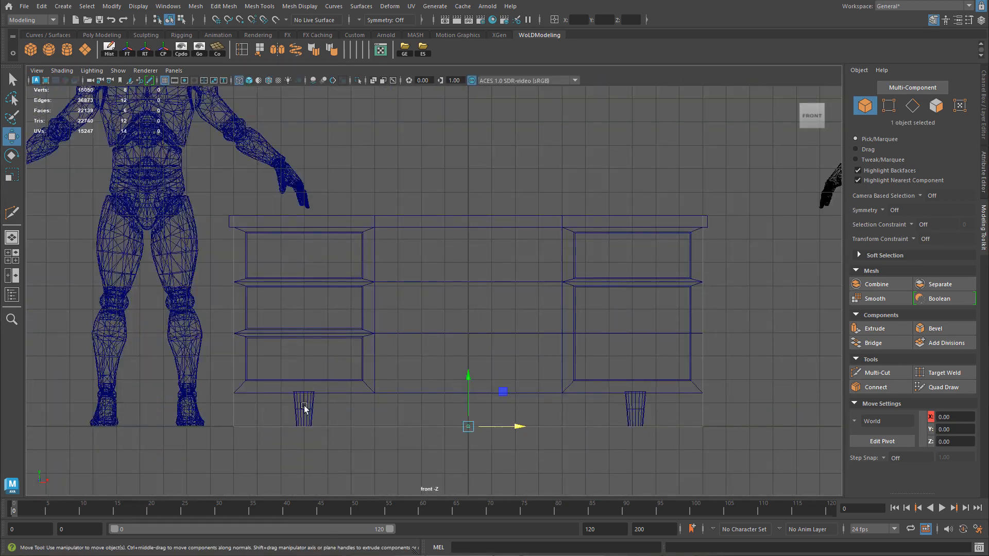
pyautogui.press('r')
pyautogui.moveTo(467, 427); pyautogui.dragTo(618, 428)
pyautogui.moveTo(514, 427); pyautogui.dragTo(584, 426)
pyautogui.moveTo(468, 380); pyautogui.dragTo(466, 212)
pyautogui.press('w')
pyautogui.press('space')
pyautogui.press('space')
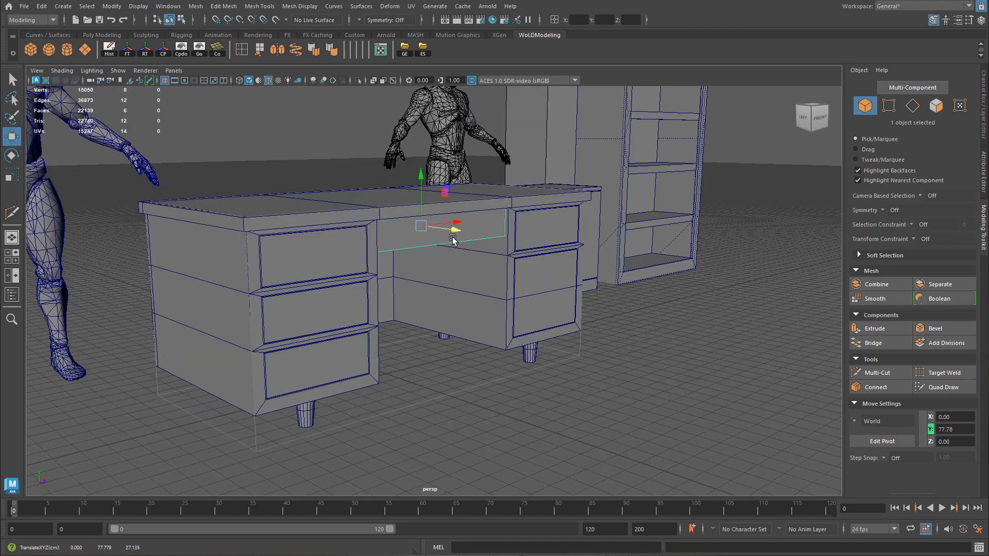
# Step: In the top view, move the new box's rear vertices back to the desk's rear panel, at about Z -41.9
pyautogui.press('f')
pyautogui.keyDown('alt'); pyautogui.moveTo(507, 260); pyautogui.dragTo(536, 257); pyautogui.keyUp('alt')
pyautogui.moveTo(480, 294); pyautogui.dragTo(484, 294)
pyautogui.keyDown('alt'); pyautogui.moveTo(596, 281); pyautogui.dragTo(546, 303); pyautogui.keyUp('alt')
pyautogui.press('space')
pyautogui.press('space')
pyautogui.press('f')
pyautogui.keyDown('alt'); pyautogui.moveTo(600, 260); pyautogui.dragTo(85, 220, button='right'); pyautogui.keyUp('alt')
pyautogui.moveTo(457, 173); pyautogui.dragTo(369, 173, button='right')
pyautogui.moveTo(247, 176); pyautogui.dragTo(648, 268)
pyautogui.keyDown('alt'); pyautogui.moveTo(533, 279); pyautogui.dragTo(589, 390, button='middle'); pyautogui.keyUp('alt')
pyautogui.moveTo(492, 405); pyautogui.dragTo(483, 236)
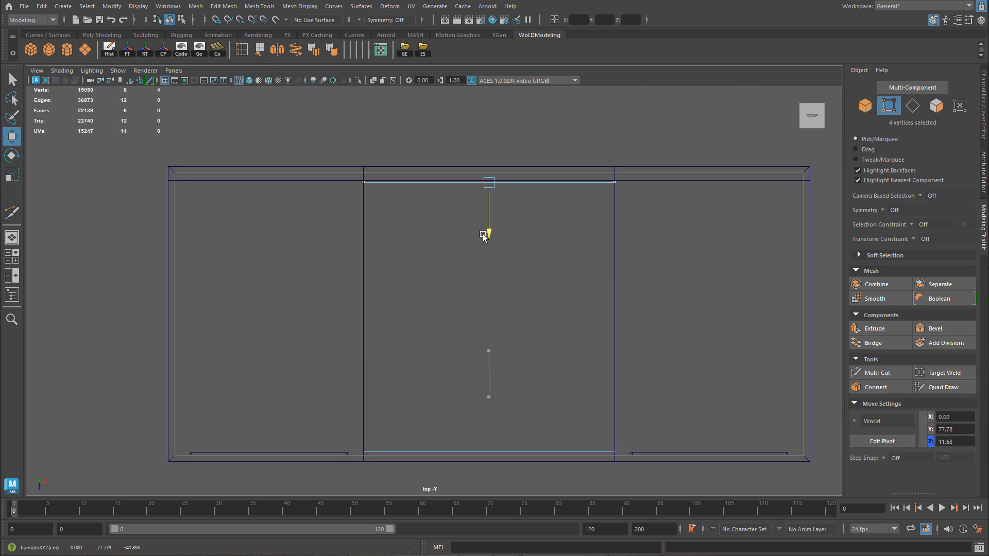
# Step: Move the box's front vertices to just behind the desktop's front edge, at about Z 43.6
pyautogui.keyDown('alt'); pyautogui.moveTo(571, 270); pyautogui.dragTo(574, 210, button='middle'); pyautogui.keyUp('alt')
pyautogui.moveTo(304, 327); pyautogui.dragTo(673, 394)
pyautogui.moveTo(495, 408); pyautogui.dragTo(486, 400)
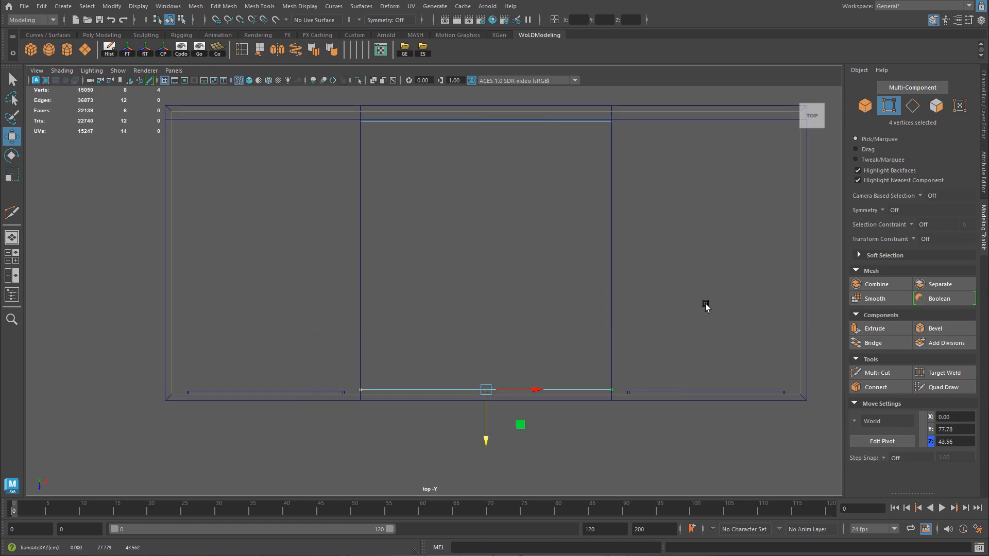
pyautogui.press('space')
pyautogui.press('space')
# Step: In the front view, select the box's lower vertices and raise them to about Y 72
pyautogui.keyDown('alt'); pyautogui.moveTo(570, 266); pyautogui.dragTo(539, 238); pyautogui.keyUp('alt')
pyautogui.keyDown('alt'); pyautogui.moveTo(750, 333); pyautogui.dragTo(346, 292, button='right'); pyautogui.keyUp('alt')
pyautogui.moveTo(344, 294)
pyautogui.keyDown('alt'); pyautogui.mouseDown()
pyautogui.moveTo(353, 311)
pyautogui.moveTo(332, 306)
pyautogui.mouseUp(); pyautogui.keyUp('alt')
pyautogui.press('space')
pyautogui.press('space')
pyautogui.moveTo(329, 249); pyautogui.dragTo(579, 291)
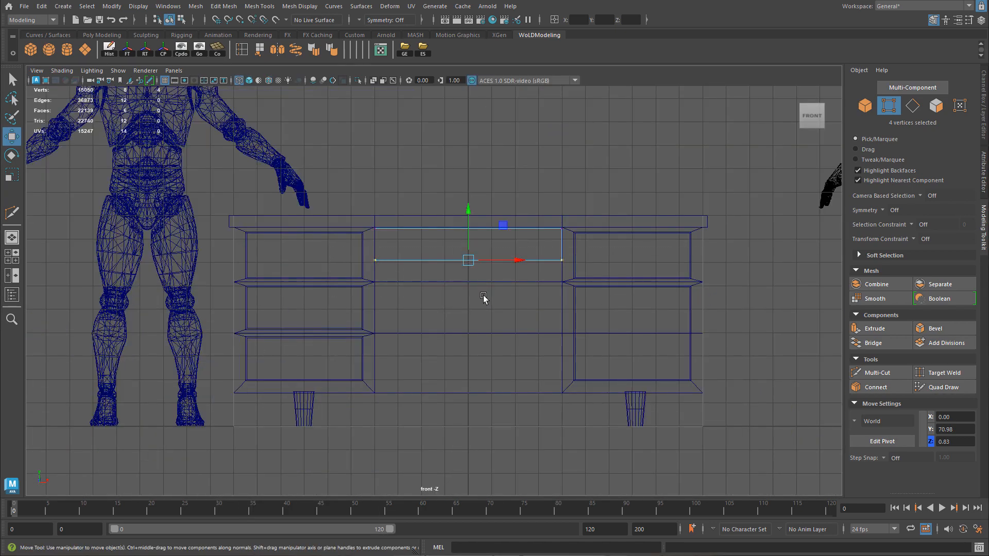
pyautogui.keyDown('alt'); pyautogui.moveTo(380, 290); pyautogui.dragTo(404, 347, button='middle'); pyautogui.keyUp('alt')
pyautogui.keyDown('alt'); pyautogui.moveTo(403, 346); pyautogui.dragTo(538, 303, button='right'); pyautogui.keyUp('alt')
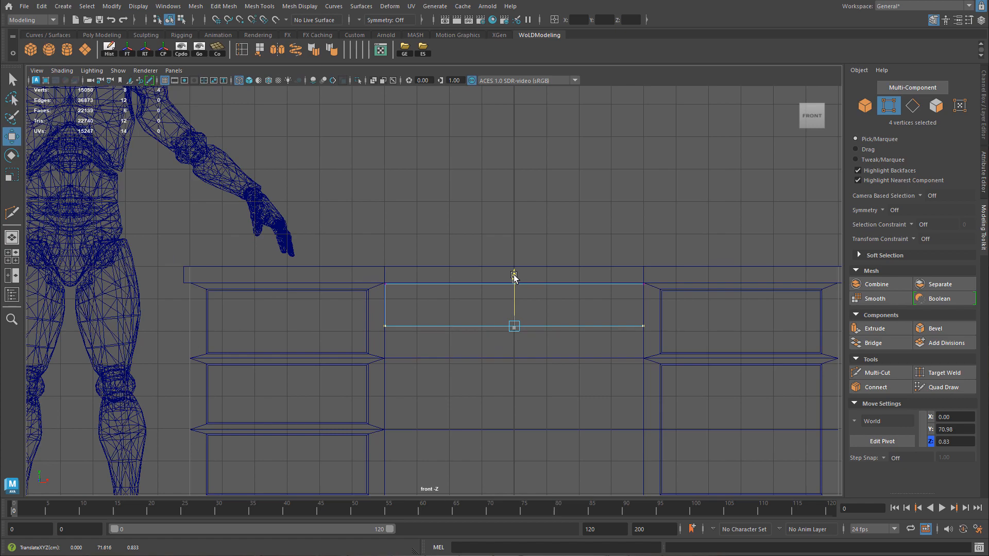
pyautogui.press('space')
pyautogui.press('space')
# Step: Isolate the center drawer box, delete its top, back and both side faces, and show the whole desk again
pyautogui.moveTo(434, 304)
pyautogui.keyDown('alt'); pyautogui.mouseDown()
pyautogui.moveTo(444, 289)
pyautogui.moveTo(418, 288)
pyautogui.mouseUp(); pyautogui.keyUp('alt')
pyautogui.click(418, 288)
pyautogui.hotkey('ctrl', '1')
pyautogui.press('f')
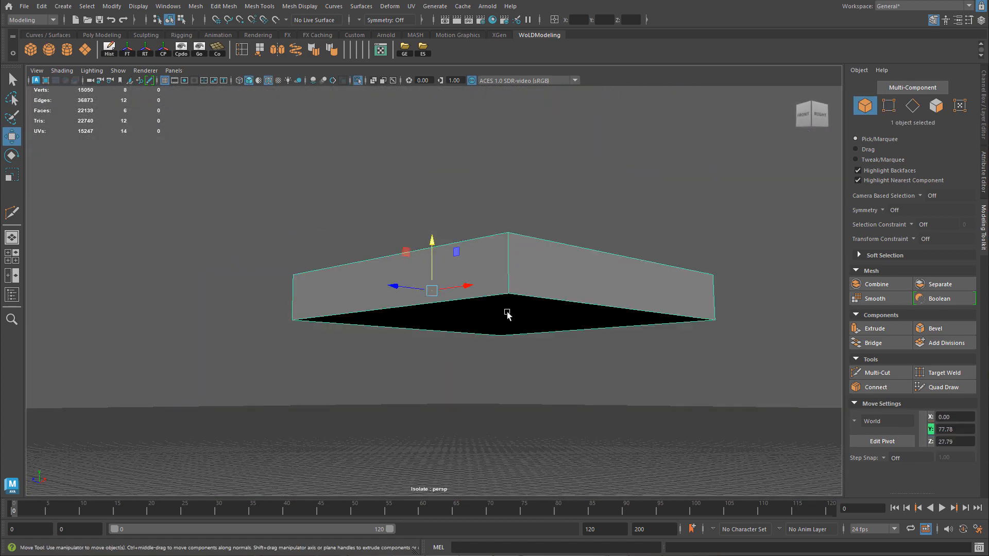
pyautogui.keyDown('alt'); pyautogui.moveTo(486, 309); pyautogui.dragTo(558, 287); pyautogui.keyUp('alt')
pyautogui.moveTo(559, 286); pyautogui.dragTo(575, 280, button='right')
pyautogui.keyDown('alt'); pyautogui.moveTo(575, 280); pyautogui.dragTo(679, 320); pyautogui.keyUp('alt')
pyautogui.click(640, 300)
pyautogui.press('Delete')
pyautogui.click(562, 292)
pyautogui.press('Delete')
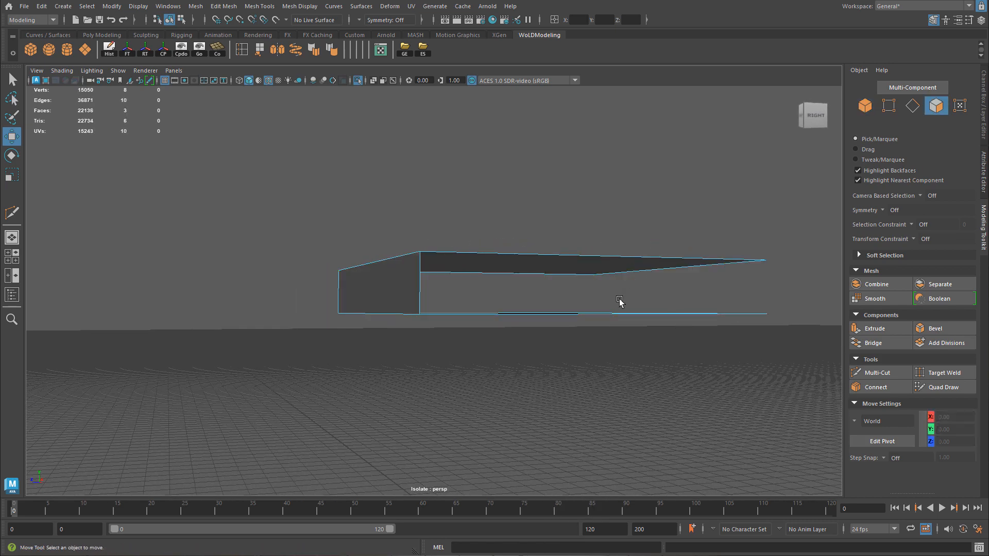
pyautogui.keyDown('alt'); pyautogui.moveTo(581, 307); pyautogui.dragTo(637, 317); pyautogui.keyUp('alt')
pyautogui.click(570, 283)
pyautogui.press('Delete')
pyautogui.moveTo(516, 285); pyautogui.dragTo(558, 273, button='right')
pyautogui.hotkey('ctrl', '1')
# Step: Examine the center drawer panel and its fit between the pedestals from several angles
pyautogui.keyDown('alt'); pyautogui.moveTo(524, 287); pyautogui.dragTo(547, 314); pyautogui.keyUp('alt')
pyautogui.scroll(-5, 497, 284)
pyautogui.click(488, 264)
pyautogui.click(573, 385)
pyautogui.keyDown('alt'); pyautogui.moveTo(573, 386); pyautogui.dragTo(503, 334); pyautogui.keyUp('alt')
pyautogui.keyDown('alt'); pyautogui.moveTo(629, 340); pyautogui.dragTo(567, 260); pyautogui.keyUp('alt')
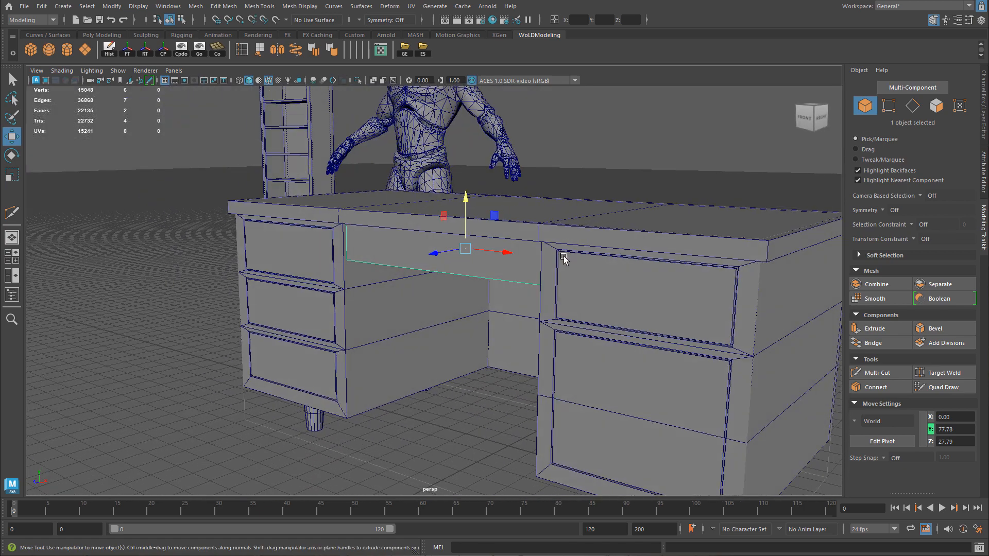
pyautogui.keyDown('alt'); pyautogui.moveTo(467, 246); pyautogui.dragTo(404, 230); pyautogui.keyUp('alt')
pyautogui.keyDown('alt'); pyautogui.moveTo(496, 248); pyautogui.dragTo(366, 269); pyautogui.keyUp('alt')
pyautogui.scroll(3, 346, 204)
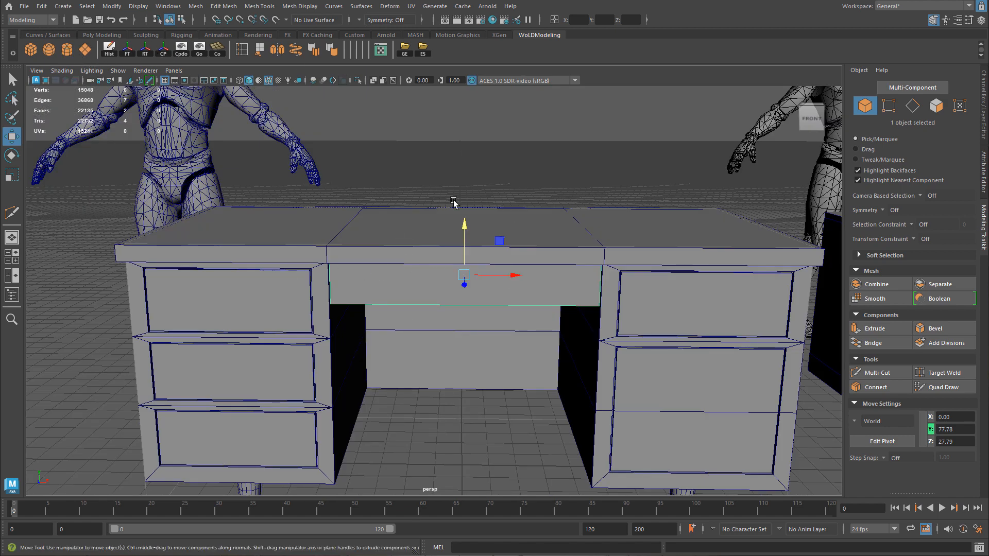
# Step: Create a polygon cylinder and set its axis subdivisions to 12
pyautogui.keyDown('alt'); pyautogui.moveTo(423, 199); pyautogui.dragTo(402, 179, button='middle'); pyautogui.keyUp('alt')
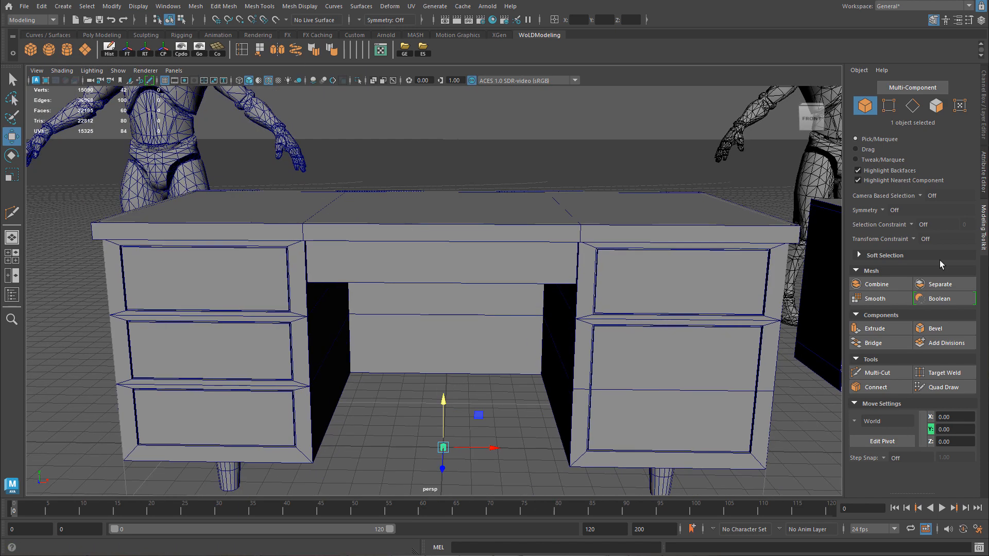
pyautogui.click(982, 121)
pyautogui.click(887, 208)
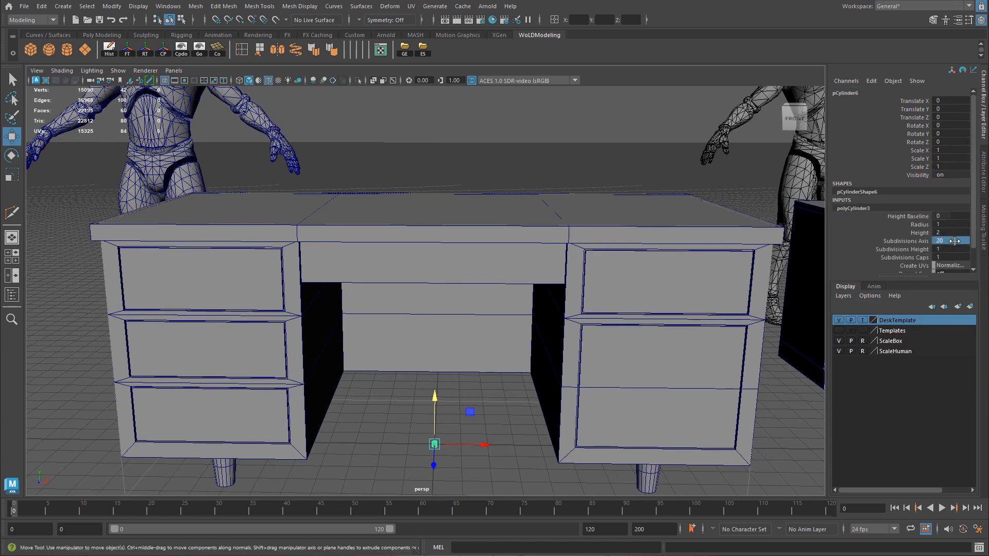
pyautogui.keyDown('alt'); pyautogui.moveTo(505, 337); pyautogui.dragTo(496, 327, button='middle'); pyautogui.keyUp('alt')
# Step: Scale the cylinder to about 1.94, raise it to the center drawer at about Y 76.6, and set its X rotation to 90
pyautogui.press('space')
pyautogui.press('r')
pyautogui.moveTo(464, 432); pyautogui.dragTo(466, 437)
pyautogui.press('e')
pyautogui.moveTo(465, 399); pyautogui.dragTo(459, 262)
pyautogui.press('w')
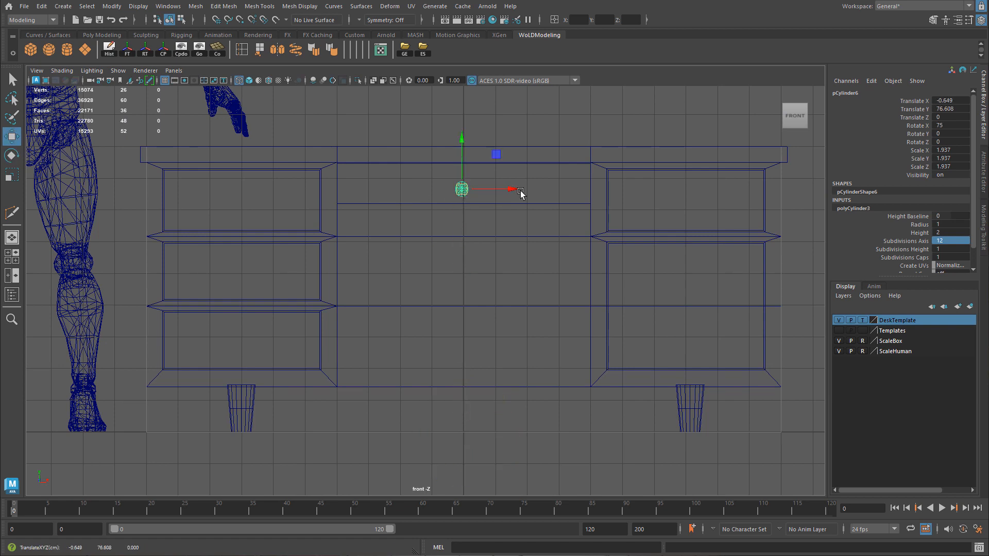
pyautogui.scroll(8, 447, 194)
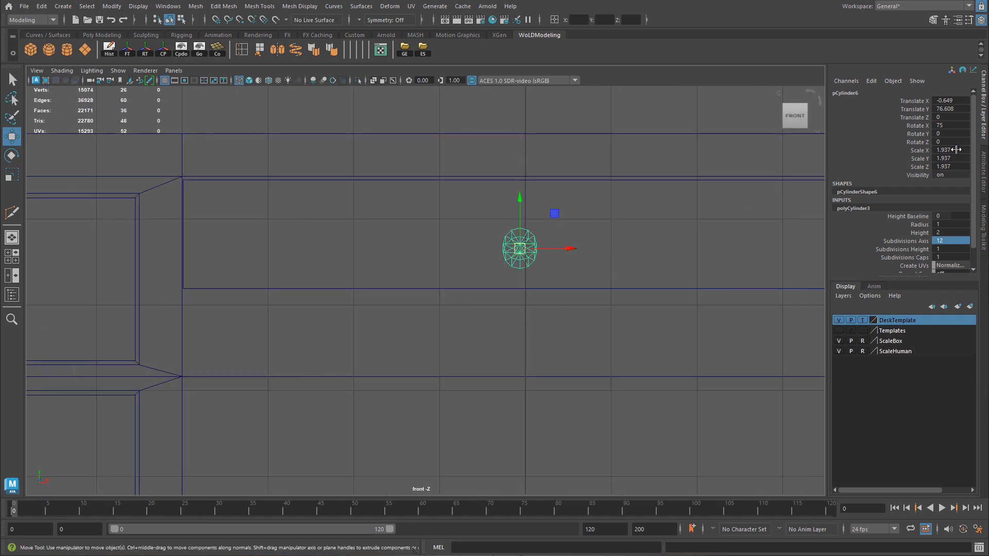
pyautogui.write('90')
pyautogui.press('Return')
# Step: Move the cylinder forward to the center drawer's front face so only a short end protrudes, at about Z 42.6
pyautogui.keyDown('alt'); pyautogui.moveTo(574, 252); pyautogui.dragTo(528, 282, button='middle'); pyautogui.keyUp('alt')
pyautogui.press('space')
pyautogui.press('space')
pyautogui.press('f')
pyautogui.scroll(-4, 472, 297)
pyautogui.keyDown('alt'); pyautogui.moveTo(252, 311); pyautogui.dragTo(642, 306); pyautogui.keyUp('alt')
pyautogui.scroll(-12, 464, 298)
pyautogui.press('f')
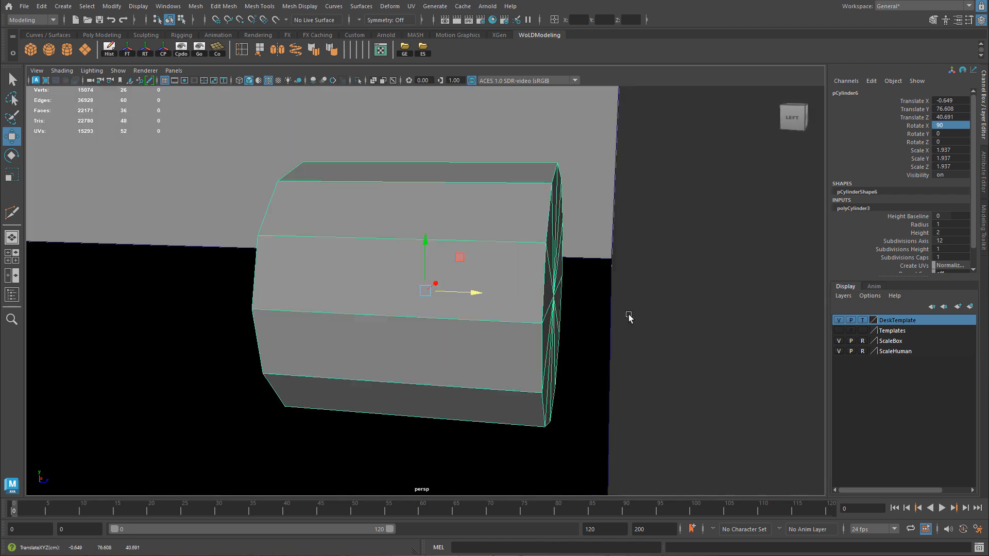
pyautogui.keyDown('alt'); pyautogui.moveTo(583, 324); pyautogui.dragTo(666, 333); pyautogui.keyUp('alt')
pyautogui.scroll(-3, 666, 333)
pyautogui.moveTo(465, 298); pyautogui.dragTo(289, 308)
pyautogui.scroll(-10, 533, 318)
# Step: Centre the lock cylinder near the center drawer's upper edge at about X 0.45, Y 80.95, and scale it to about 1.82
pyautogui.press('space')
pyautogui.press('space')
pyautogui.scroll(-5, 382, 307)
pyautogui.scroll(3, 508, 312)
pyautogui.scroll(-5, 549, 331)
pyautogui.moveTo(462, 280); pyautogui.dragTo(479, 250)
pyautogui.press('r')
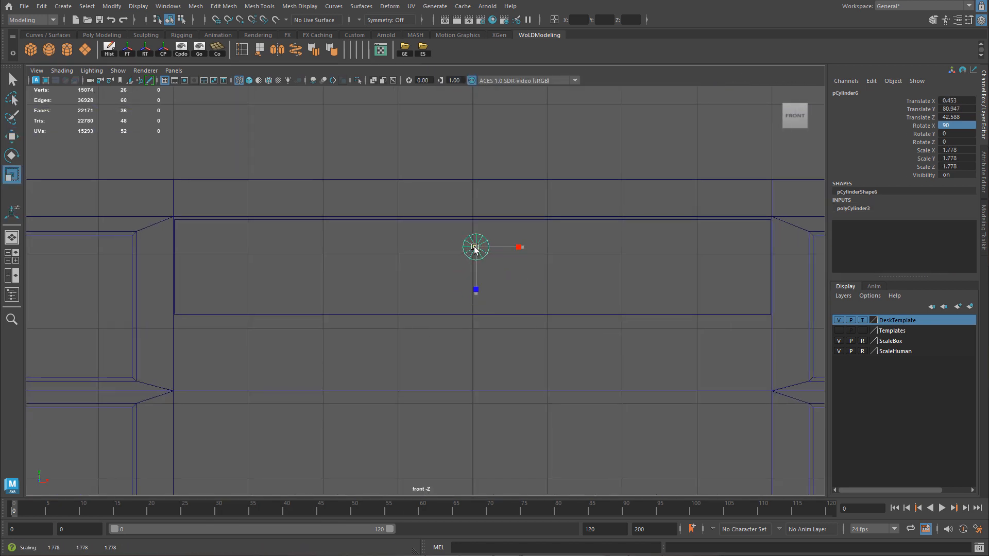
pyautogui.press('w')
pyautogui.click(507, 294)
# Step: Examine the gap between the center drawer panel's side edge and the neighbouring pedestal
pyautogui.scroll(-2, 512, 307)
pyautogui.click(515, 308)
pyautogui.keyDown('alt'); pyautogui.moveTo(642, 269); pyautogui.dragTo(490, 290, button='middle'); pyautogui.keyUp('alt')
pyautogui.scroll(10, 560, 298)
pyautogui.keyDown('alt'); pyautogui.moveTo(651, 315); pyautogui.dragTo(349, 332, button='middle'); pyautogui.keyUp('alt')
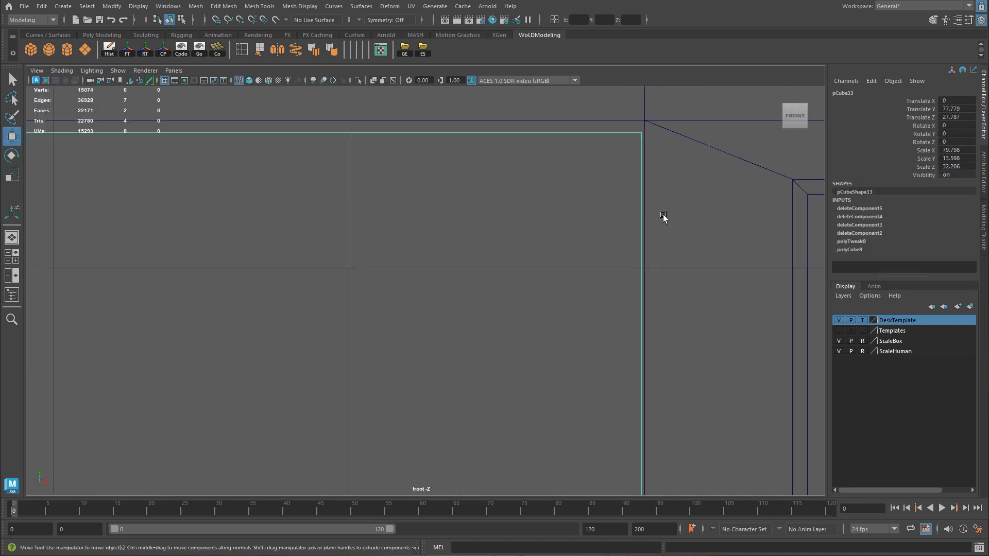
pyautogui.scroll(-1, 570, 208)
pyautogui.press('space')
pyautogui.press('space')
pyautogui.scroll(5, 702, 221)
pyautogui.moveTo(701, 247)
pyautogui.keyDown('alt'); pyautogui.mouseDown()
pyautogui.moveTo(694, 234)
pyautogui.moveTo(702, 209)
pyautogui.moveTo(681, 217)
pyautogui.moveTo(662, 249)
pyautogui.moveTo(524, 263)
pyautogui.moveTo(544, 261)
pyautogui.mouseUp(); pyautogui.keyUp('alt')
pyautogui.keyDown('alt'); pyautogui.moveTo(581, 291); pyautogui.dragTo(2, 315, button='right'); pyautogui.keyUp('alt')
pyautogui.keyDown('alt'); pyautogui.moveTo(221, 299); pyautogui.dragTo(630, 303, button='middle'); pyautogui.keyUp('alt')
pyautogui.keyDown('alt'); pyautogui.moveTo(631, 304); pyautogui.dragTo(433, 326); pyautogui.keyUp('alt')
pyautogui.press('space')
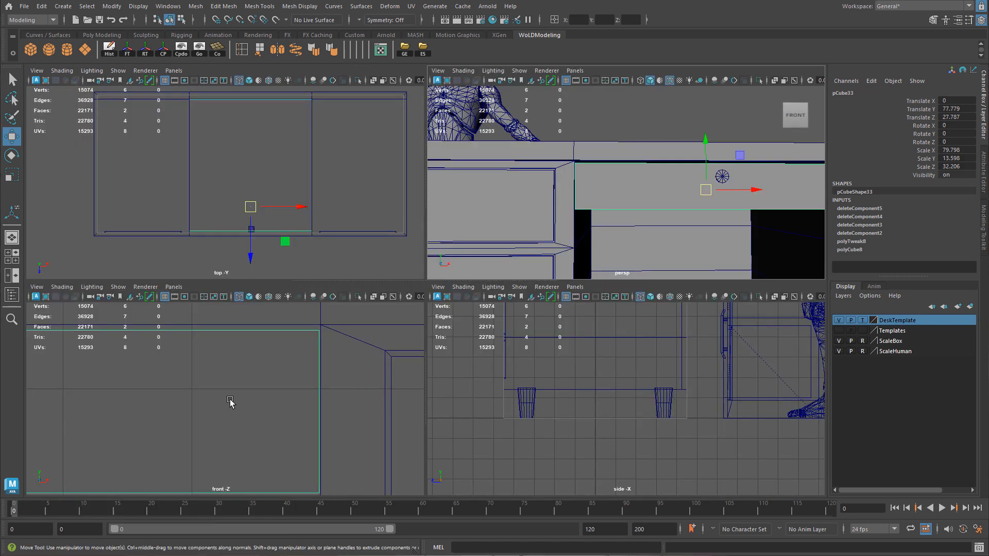
pyautogui.press('space')
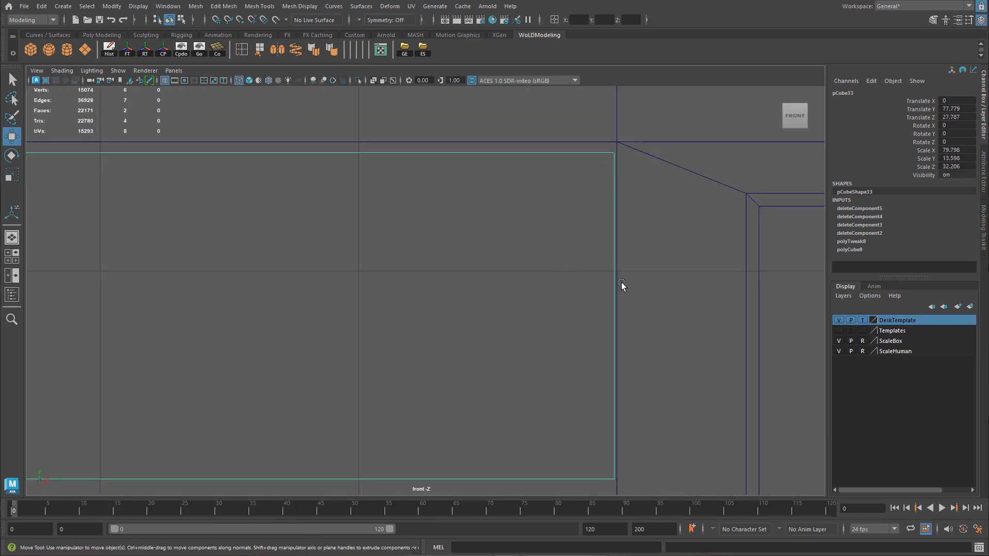
# Step: Shift the vertices of the center drawer panel's two side edges slightly to adjust its fit between the pedestals
pyautogui.moveTo(598, 229); pyautogui.dragTo(561, 221, button='right')
pyautogui.moveTo(571, 129); pyautogui.dragTo(689, 479)
pyautogui.moveTo(665, 317); pyautogui.dragTo(661, 318)
pyautogui.scroll(-2, 662, 317)
pyautogui.keyDown('alt'); pyautogui.moveTo(232, 338); pyautogui.dragTo(721, 333, button='middle'); pyautogui.keyUp('alt')
pyautogui.keyDown('alt'); pyautogui.moveTo(155, 288); pyautogui.dragTo(564, 301, button='middle'); pyautogui.keyUp('alt')
pyautogui.moveTo(433, 148); pyautogui.dragTo(564, 469)
pyautogui.moveTo(532, 321); pyautogui.dragTo(536, 321)
pyautogui.press('space')
pyautogui.press('space')
pyautogui.moveTo(566, 285); pyautogui.dragTo(610, 271, button='right')
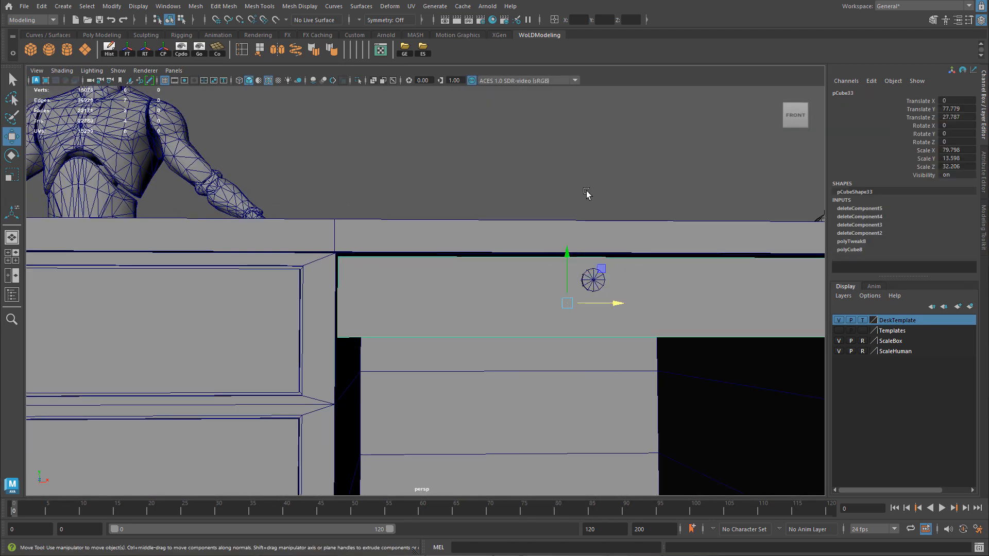
# Step: Compare the center drawer and its lock with the desk02.jpg reference photo
pyautogui.click(587, 193)
pyautogui.scroll(-3, 515, 292)
pyautogui.keyDown('alt'); pyautogui.moveTo(514, 294); pyautogui.dragTo(379, 312); pyautogui.keyUp('alt')
pyautogui.moveTo(332, 0); pyautogui.dragTo(337, 71)
pyautogui.scroll(4, 332, 190)
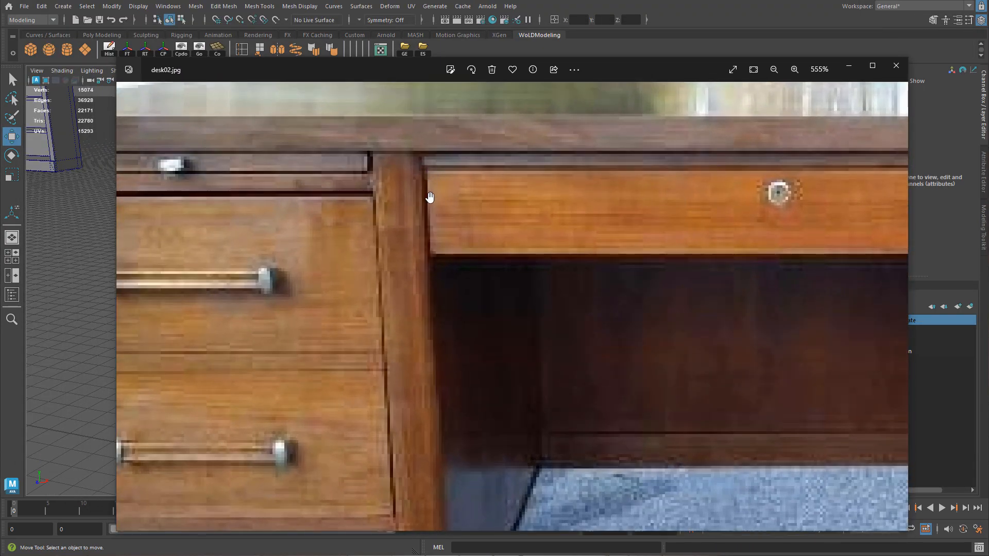
pyautogui.click(640, 52)
# Step: Push the lock cylinder back into the center drawer front to about Z 42.25
pyautogui.click(543, 316)
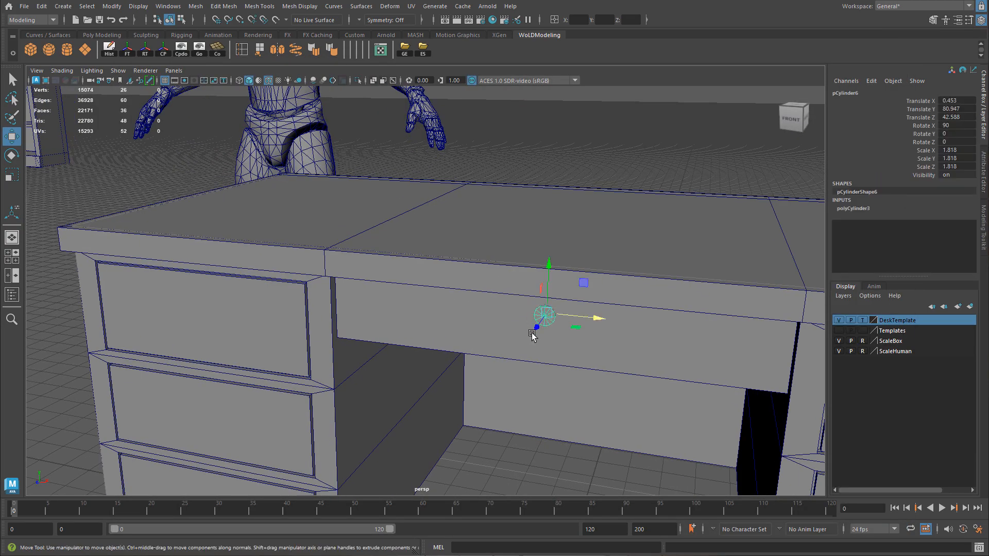
pyautogui.keyDown('alt'); pyautogui.moveTo(371, 329); pyautogui.dragTo(464, 317); pyautogui.keyUp('alt')
pyautogui.keyDown('alt'); pyautogui.moveTo(463, 317); pyautogui.dragTo(370, 314, button='middle'); pyautogui.keyUp('alt')
pyautogui.keyDown('alt'); pyautogui.moveTo(370, 314); pyautogui.dragTo(522, 308, button='right'); pyautogui.keyUp('alt')
pyautogui.keyDown('alt'); pyautogui.moveTo(522, 308); pyautogui.dragTo(432, 297); pyautogui.keyUp('alt')
pyautogui.keyDown('alt'); pyautogui.moveTo(433, 297); pyautogui.dragTo(391, 293); pyautogui.keyUp('alt')
pyautogui.keyDown('alt'); pyautogui.moveTo(324, 292); pyautogui.dragTo(484, 301, button='right'); pyautogui.keyUp('alt')
# Step: Shorten the lock cylinder to a thin disc by moving its rear vertices forward to about Z 43.5
pyautogui.rightClick(333, 280)
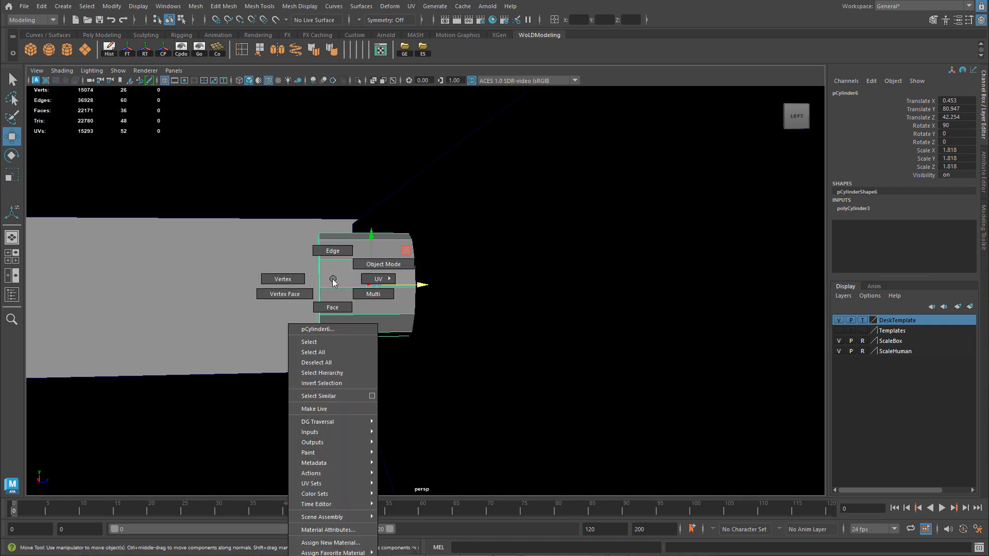
pyautogui.moveTo(328, 294); pyautogui.dragTo(295, 279, button='right')
pyautogui.moveTo(252, 198); pyautogui.dragTo(394, 450)
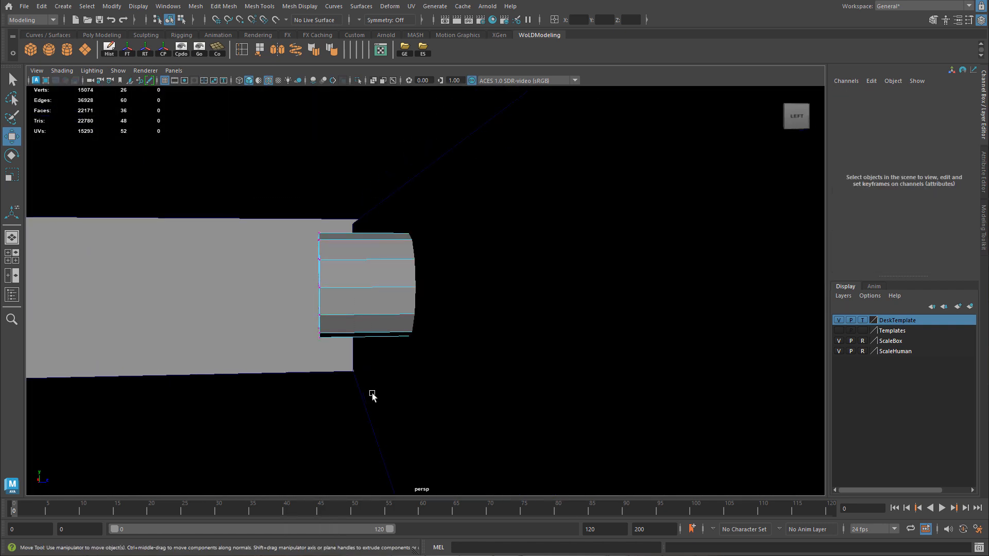
pyautogui.moveTo(361, 285); pyautogui.dragTo(447, 287)
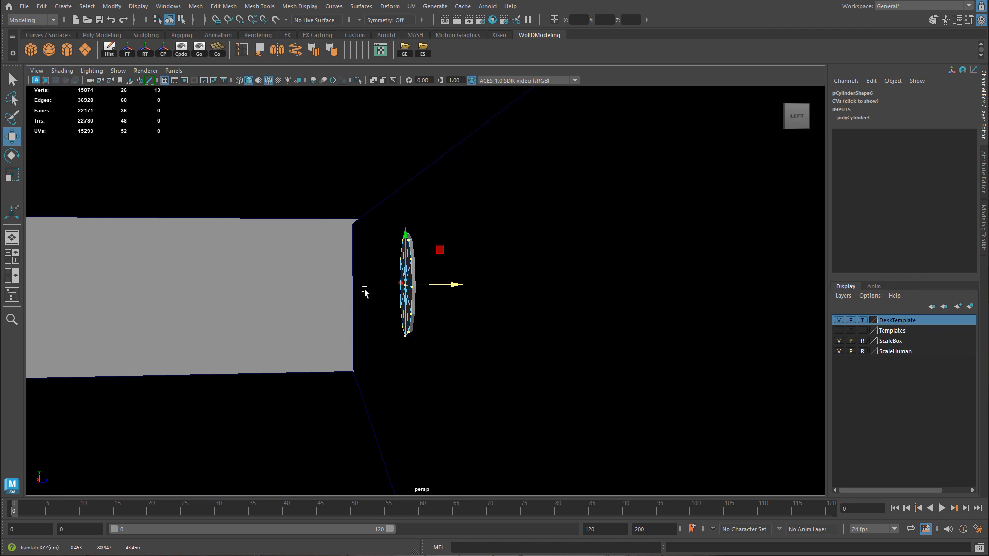
# Step: Delete the back cap faces of the lock cylinder
pyautogui.keyDown('alt'); pyautogui.moveTo(359, 292); pyautogui.dragTo(374, 286); pyautogui.keyUp('alt')
pyautogui.moveTo(380, 305); pyautogui.dragTo(380, 306, button='right')
pyautogui.click(396, 261)
pyautogui.press('Delete')
pyautogui.keyDown('alt'); pyautogui.moveTo(372, 283); pyautogui.dragTo(475, 282); pyautogui.keyUp('alt')
# Step: Soften the ring of edges around the lock cylinder's side
pyautogui.moveTo(479, 280); pyautogui.dragTo(435, 276, button='right')
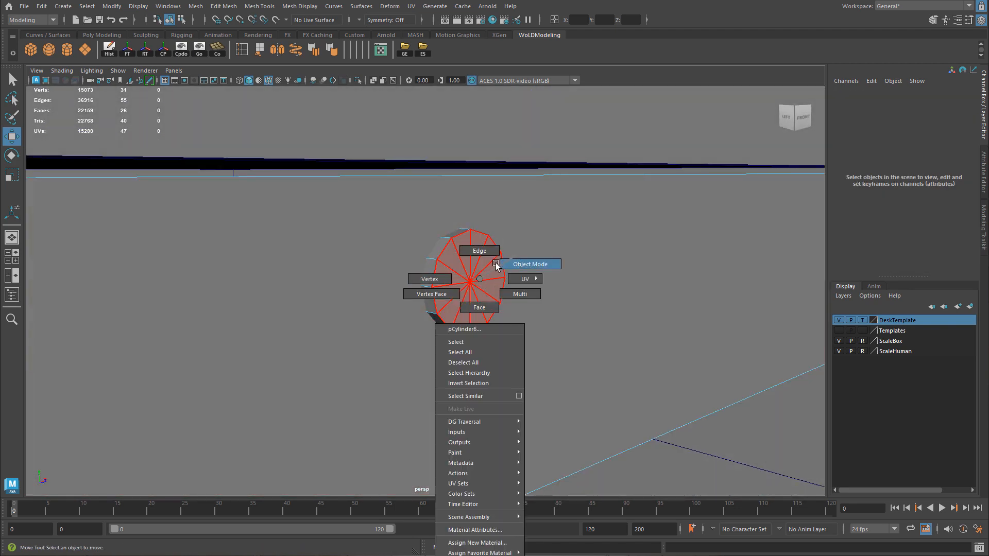
pyautogui.moveTo(514, 256); pyautogui.dragTo(514, 257, button='right')
pyautogui.keyDown('alt'); pyautogui.moveTo(685, 303); pyautogui.dragTo(460, 257, button='right'); pyautogui.keyUp('alt')
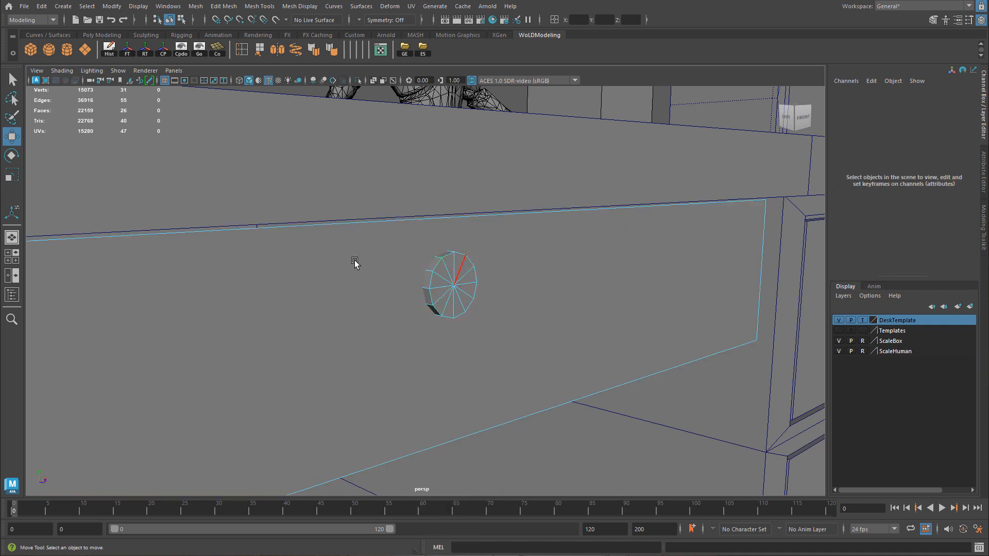
pyautogui.keyDown('alt'); pyautogui.moveTo(323, 263); pyautogui.dragTo(431, 263); pyautogui.keyUp('alt')
pyautogui.click(431, 262)
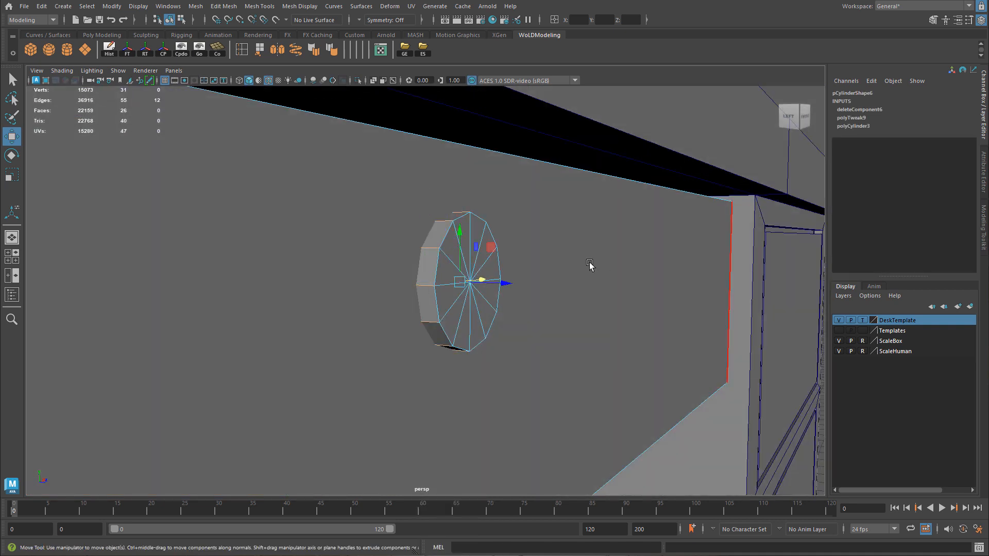
pyautogui.keyDown('shift'); pyautogui.moveTo(589, 247); pyautogui.dragTo(590, 249, button='right'); pyautogui.keyUp('shift')
pyautogui.keyDown('shift'); pyautogui.moveTo(579, 345); pyautogui.dragTo(663, 247, button='right'); pyautogui.keyUp('shift')
# Step: Bevel the lock cylinder's front rim edge loop with a fraction of 0.25 and return to object mode
pyautogui.keyDown('alt'); pyautogui.moveTo(442, 257); pyautogui.dragTo(429, 257); pyautogui.keyUp('alt')
pyautogui.moveTo(464, 252); pyautogui.dragTo(465, 226, button='right')
pyautogui.doubleClick(440, 268)
pyautogui.keyDown('alt'); pyautogui.moveTo(463, 326); pyautogui.dragTo(478, 292); pyautogui.keyUp('alt')
pyautogui.keyDown('alt'); pyautogui.moveTo(505, 216); pyautogui.dragTo(540, 243); pyautogui.keyUp('alt')
pyautogui.hotkey('ctrl', 'b')
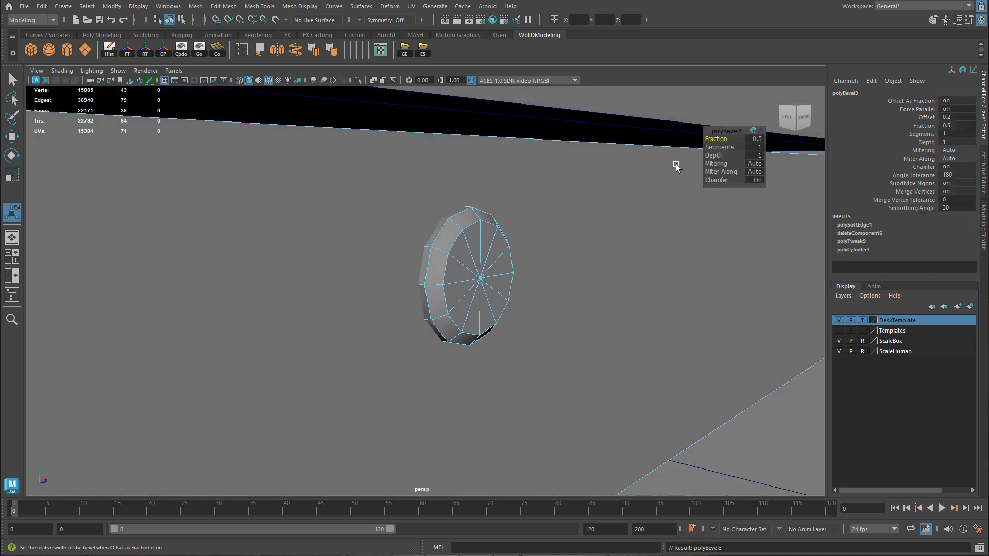
pyautogui.click(757, 139)
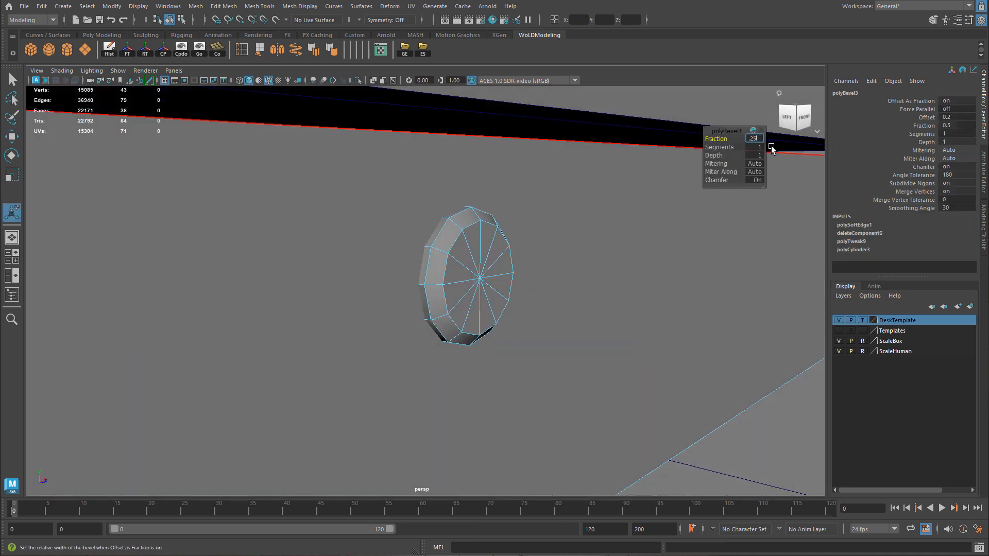
pyautogui.press('Return')
pyautogui.moveTo(463, 257); pyautogui.dragTo(508, 241, button='right')
pyautogui.keyDown('alt'); pyautogui.moveTo(483, 345); pyautogui.dragTo(402, 378, button='right'); pyautogui.keyUp('alt')
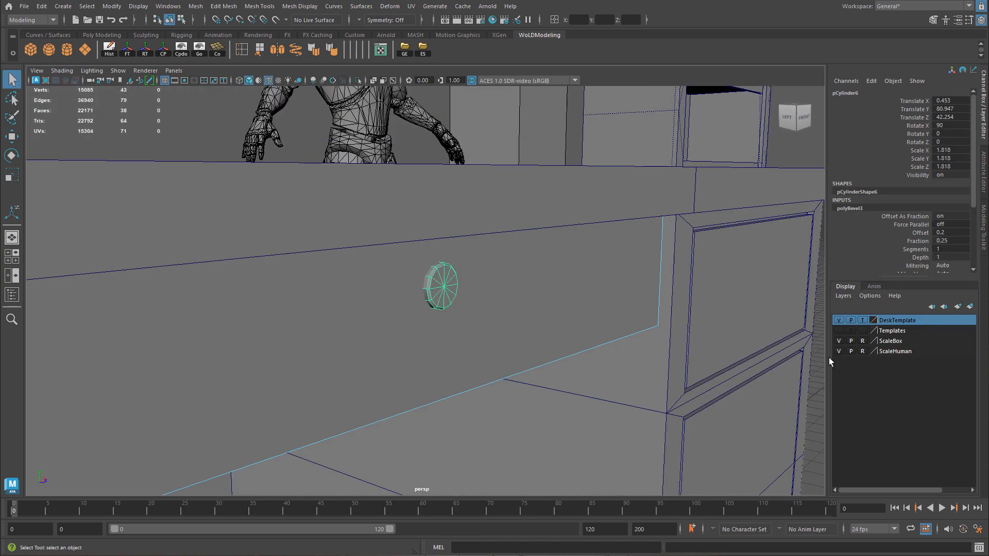
# Step: Examine the lock and center drawer within the whole desk, with and without the wireframe display
pyautogui.keyDown('alt'); pyautogui.moveTo(820, 358); pyautogui.dragTo(749, 329, button='right'); pyautogui.keyUp('alt')
pyautogui.click(746, 329)
pyautogui.keyDown('alt'); pyautogui.moveTo(715, 319); pyautogui.dragTo(667, 327); pyautogui.keyUp('alt')
pyautogui.keyDown('alt'); pyautogui.moveTo(667, 327); pyautogui.dragTo(340, 297, button='right'); pyautogui.keyUp('alt')
pyautogui.moveTo(427, 311)
pyautogui.keyDown('alt'); pyautogui.mouseDown()
pyautogui.moveTo(360, 311)
pyautogui.moveTo(465, 313)
pyautogui.moveTo(433, 288)
pyautogui.moveTo(429, 305)
pyautogui.moveTo(439, 296)
pyautogui.mouseUp(); pyautogui.keyUp('alt')
pyautogui.click(427, 295)
pyautogui.press('w')
pyautogui.moveTo(441, 285); pyautogui.dragTo(486, 270, button='right')
pyautogui.click(512, 169)
pyautogui.moveTo(459, 256)
pyautogui.keyDown('alt'); pyautogui.mouseDown()
pyautogui.moveTo(521, 238)
pyautogui.moveTo(478, 273)
pyautogui.moveTo(333, 293)
pyautogui.moveTo(427, 299)
pyautogui.mouseUp(); pyautogui.keyUp('alt')
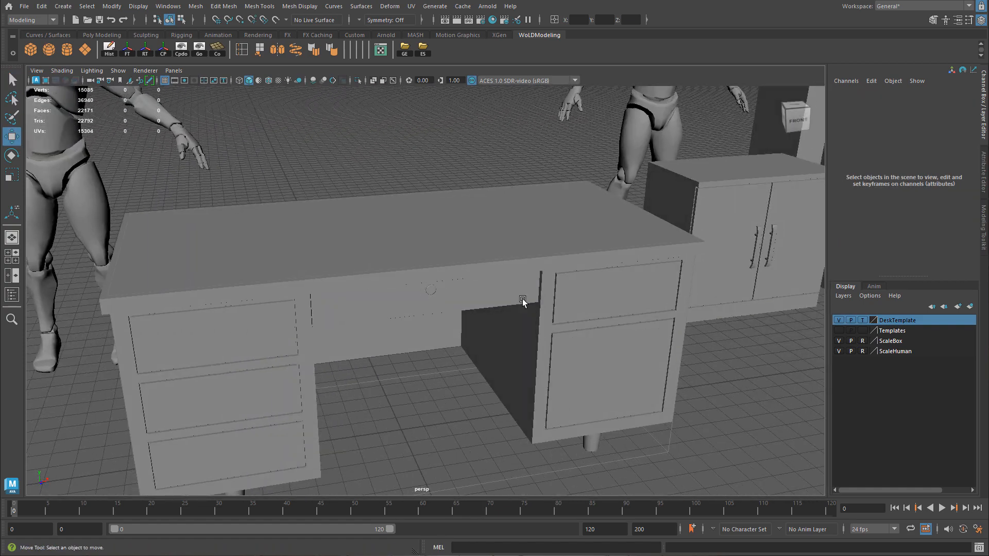
pyautogui.keyDown('alt'); pyautogui.moveTo(490, 298); pyautogui.dragTo(510, 281); pyautogui.keyUp('alt')
pyautogui.keyDown('alt'); pyautogui.moveTo(509, 281); pyautogui.dragTo(445, 314, button='right'); pyautogui.keyUp('alt')
pyautogui.hotkey('alt', '5')
pyautogui.keyDown('alt'); pyautogui.moveTo(446, 314); pyautogui.dragTo(413, 309); pyautogui.keyUp('alt')
pyautogui.click(400, 287)
pyautogui.keyDown('alt'); pyautogui.moveTo(380, 297); pyautogui.dragTo(423, 322, button='right'); pyautogui.keyUp('alt')
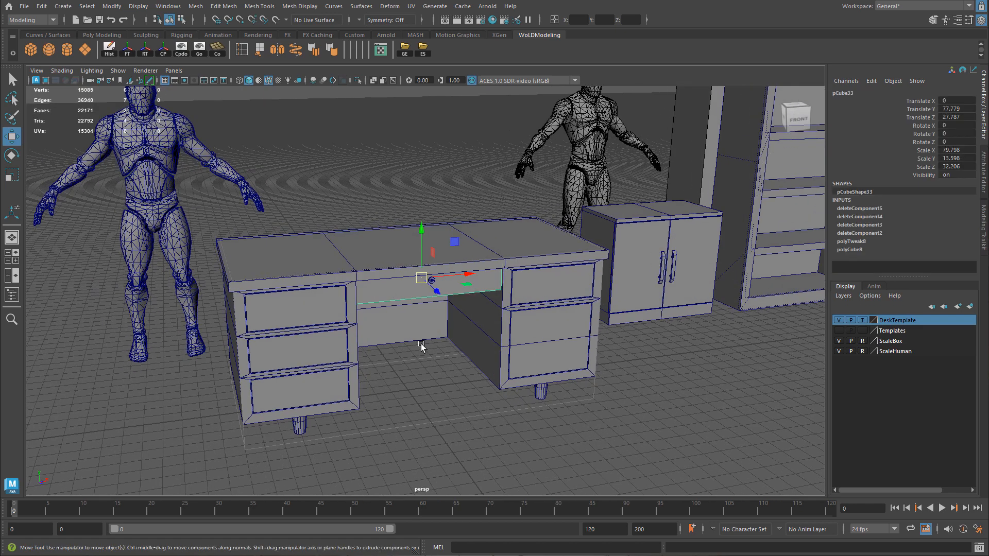
pyautogui.click(419, 351)
pyautogui.moveTo(432, 333)
pyautogui.keyDown('alt'); pyautogui.mouseDown()
pyautogui.moveTo(422, 333)
pyautogui.moveTo(435, 329)
pyautogui.mouseUp(); pyautogui.keyUp('alt')
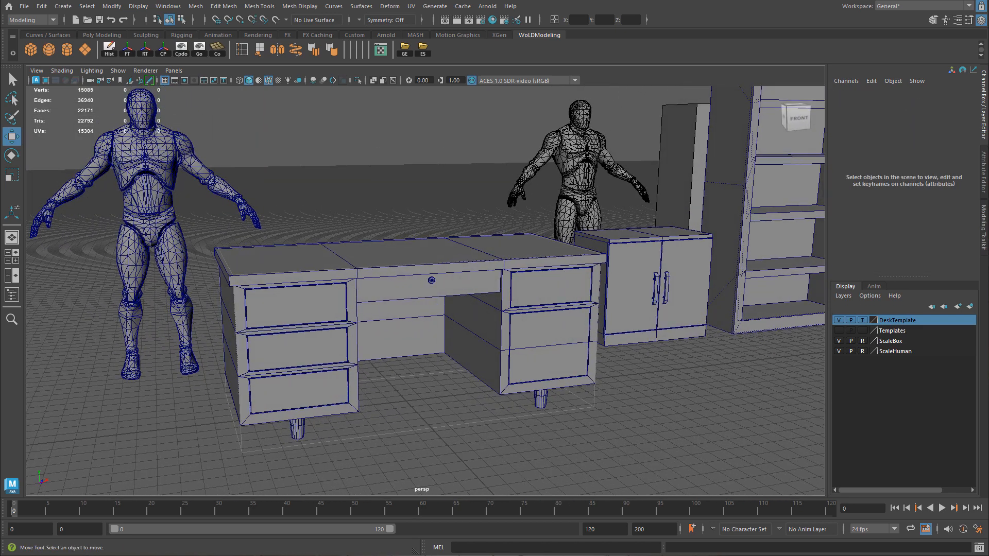
# Step: Examine the drawer handles closely in the desk01.jpg reference photo
pyautogui.moveTo(618, 555); pyautogui.dragTo(575, 15)
pyautogui.scroll(4, 383, 230)
pyautogui.moveTo(308, 245); pyautogui.dragTo(349, 191)
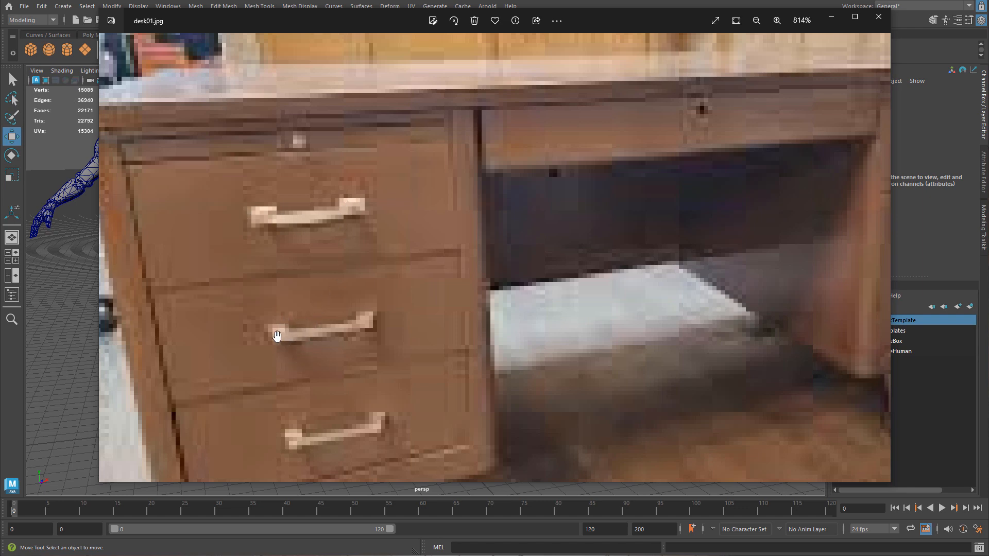
pyautogui.moveTo(360, 20); pyautogui.dragTo(988, 36)
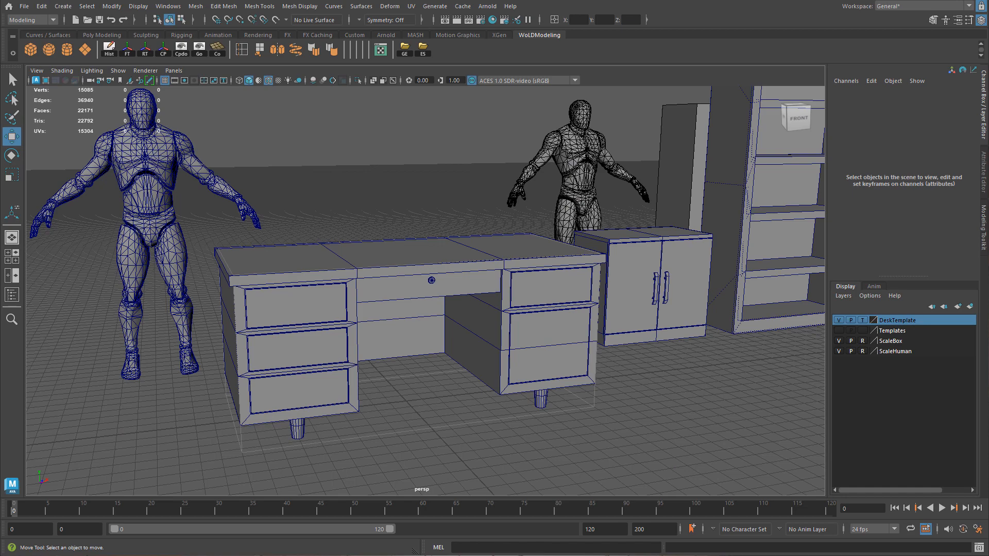
# Step: Create a polygon cube for a drawer handle and scale it uniformly to about 3.92
pyautogui.click(262, 309)
pyautogui.keyDown('alt'); pyautogui.moveTo(260, 311); pyautogui.dragTo(347, 291, button='middle'); pyautogui.keyUp('alt')
pyautogui.keyDown('alt'); pyautogui.moveTo(346, 291); pyautogui.dragTo(533, 277, button='right'); pyautogui.keyUp('alt')
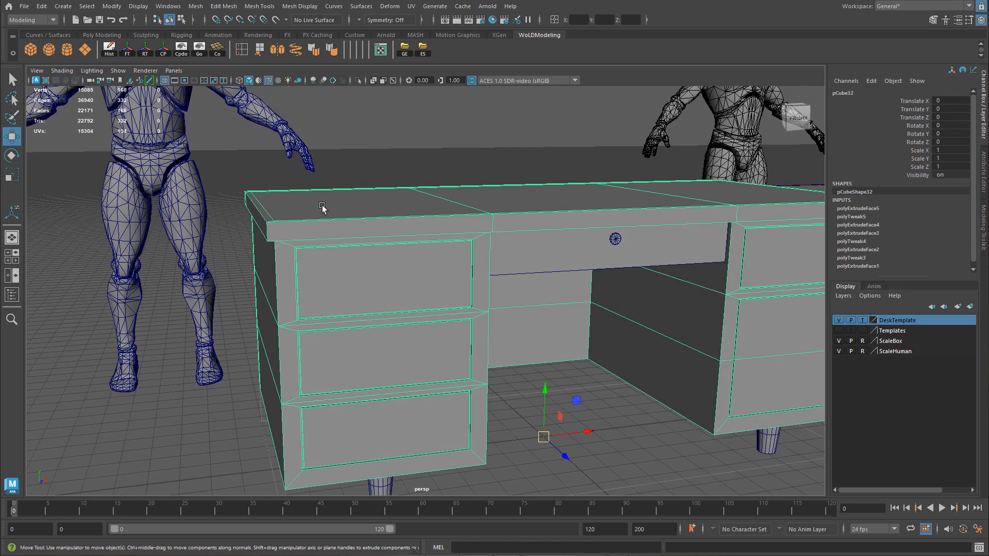
pyautogui.click(69, 53)
pyautogui.press('Delete')
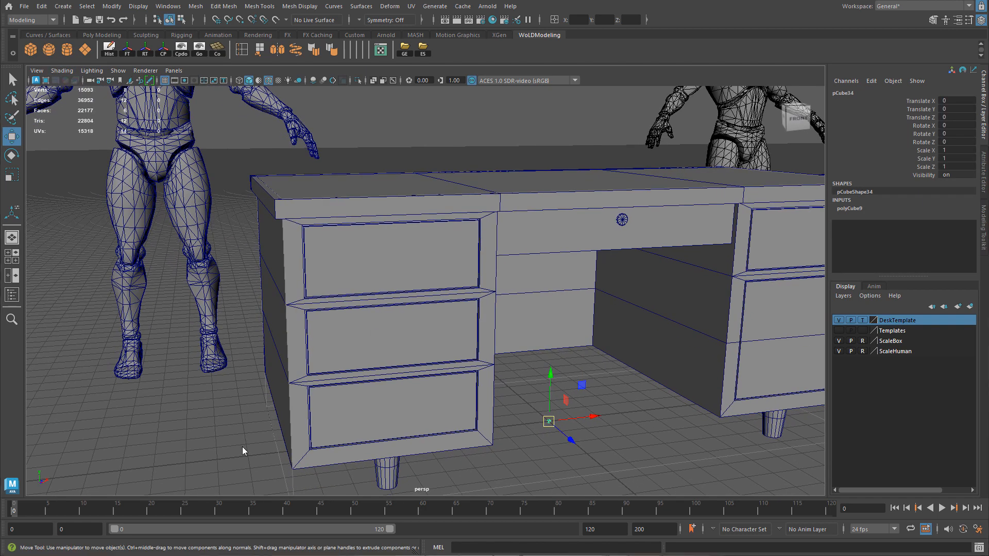
pyautogui.press('space')
pyautogui.press('space')
pyautogui.press('f')
pyautogui.keyDown('alt'); pyautogui.moveTo(601, 397); pyautogui.dragTo(406, 295, button='right'); pyautogui.keyUp('alt')
pyautogui.moveTo(425, 291); pyautogui.dragTo(458, 300)
pyautogui.press('e')
pyautogui.press('r')
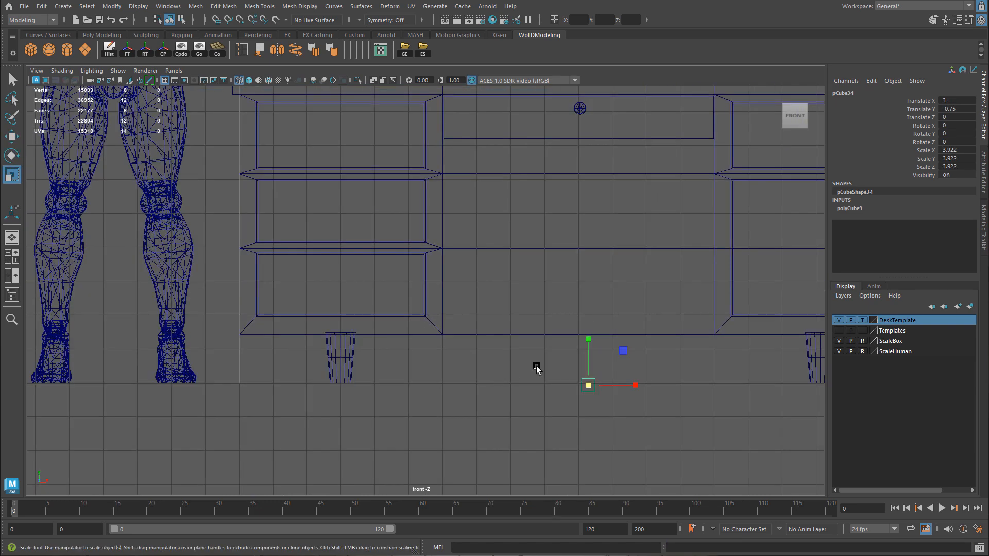
# Step: Move the cube onto the top-left drawer front in the front view, at about X -80.8, Y 72.55
pyautogui.press('w')
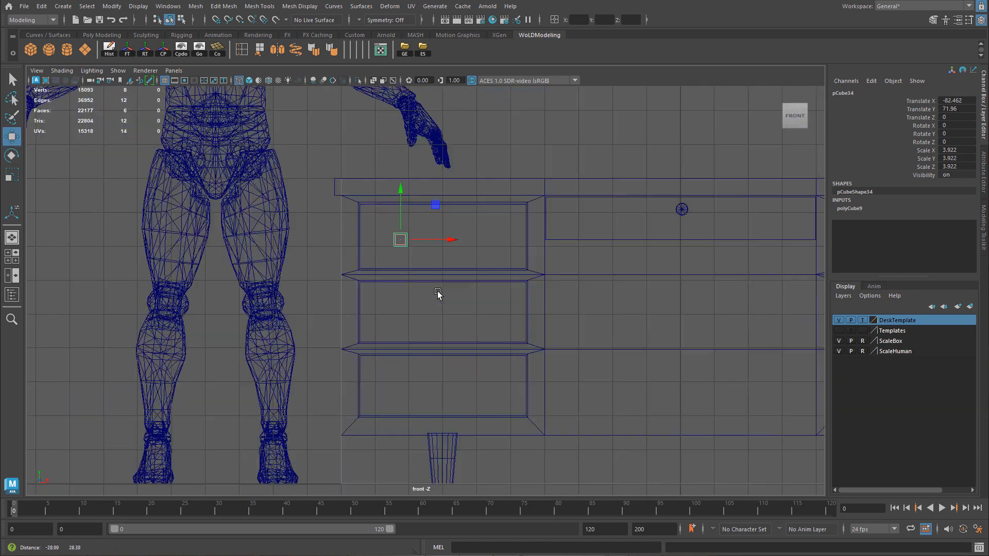
pyautogui.keyDown('alt'); pyautogui.moveTo(436, 293); pyautogui.dragTo(457, 249, button='right'); pyautogui.keyUp('alt')
pyautogui.moveTo(415, 221); pyautogui.dragTo(446, 232)
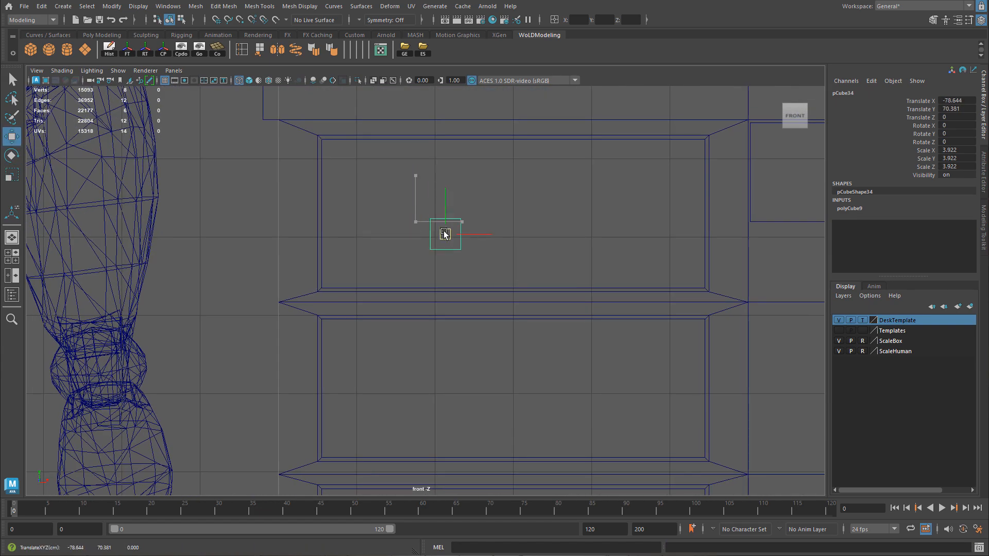
pyautogui.press('space')
pyautogui.press('space')
pyautogui.press('f')
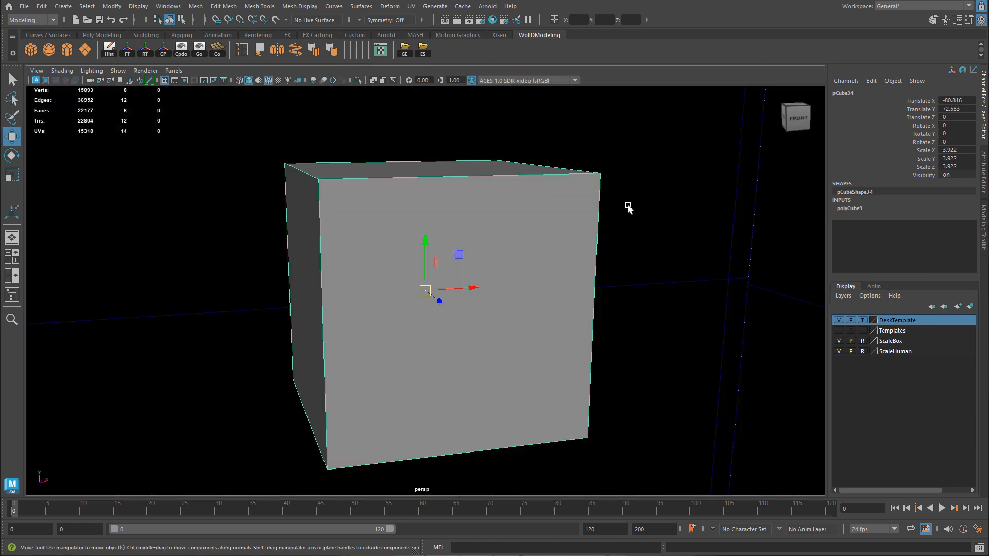
# Step: Move the cube forward along Z to the front of the top-left drawer
pyautogui.keyDown('alt'); pyautogui.moveTo(411, 288); pyautogui.dragTo(497, 295); pyautogui.keyUp('alt')
pyautogui.keyDown('alt'); pyautogui.moveTo(497, 295); pyautogui.dragTo(93, 287, button='right'); pyautogui.keyUp('alt')
pyautogui.keyDown('alt'); pyautogui.moveTo(390, 307); pyautogui.dragTo(463, 293, button='right'); pyautogui.keyUp('alt')
pyautogui.moveTo(464, 293); pyautogui.dragTo(579, 315)
pyautogui.press('f')
pyautogui.keyDown('alt'); pyautogui.moveTo(444, 315); pyautogui.dragTo(504, 304); pyautogui.keyUp('alt')
# Step: Flatten the cube to a Z scale of about 0.72 and seat it on the drawer face at about Z 45.3
pyautogui.press('r')
pyautogui.press('w')
pyautogui.press('r')
pyautogui.press('w')
pyautogui.keyDown('alt'); pyautogui.moveTo(430, 285); pyautogui.dragTo(472, 277); pyautogui.keyUp('alt')
# Step: Delete the handle block's hidden back face and return to object mode
pyautogui.keyDown('alt'); pyautogui.moveTo(571, 268); pyautogui.dragTo(412, 273); pyautogui.keyUp('alt')
pyautogui.keyDown('alt'); pyautogui.moveTo(598, 274); pyautogui.dragTo(242, 271, button='right'); pyautogui.keyUp('alt')
pyautogui.keyDown('alt'); pyautogui.moveTo(479, 304); pyautogui.dragTo(416, 285); pyautogui.keyUp('alt')
pyautogui.moveTo(416, 285); pyautogui.dragTo(456, 280, button='right')
pyautogui.keyDown('alt'); pyautogui.moveTo(577, 308); pyautogui.dragTo(379, 285, button='right'); pyautogui.keyUp('alt')
# Step: Scale the handle block down proportionally in the front view to about 3.65 in X and Y
pyautogui.press('r')
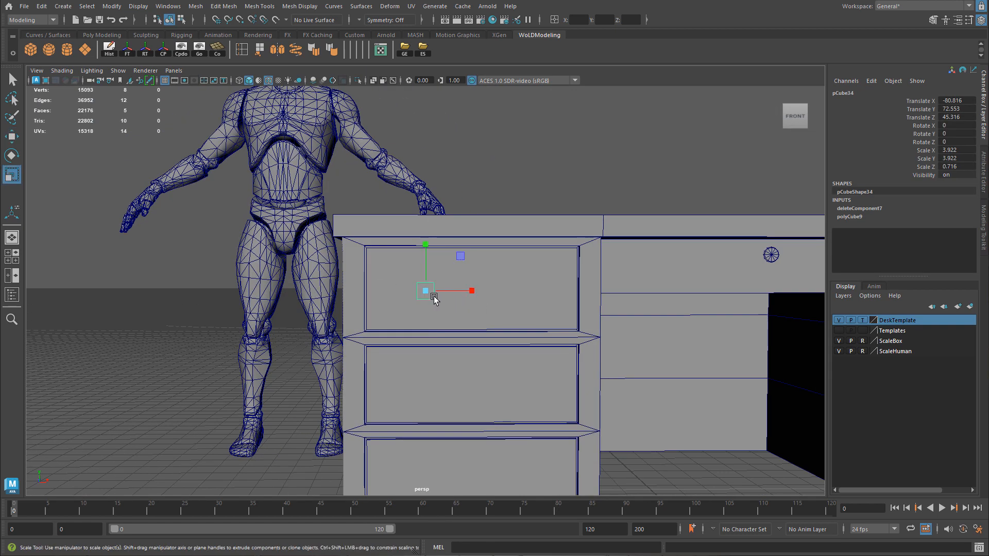
pyautogui.press('space')
pyautogui.press('space')
pyautogui.moveTo(428, 220); pyautogui.dragTo(423, 221)
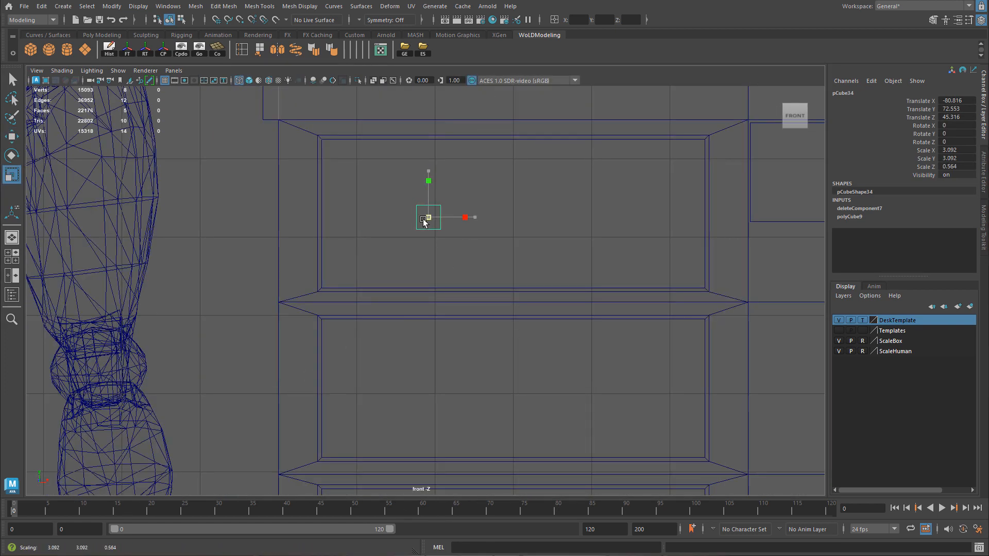
pyautogui.hotkey('ctrl', 'z')
pyautogui.moveTo(429, 217); pyautogui.dragTo(428, 217)
pyautogui.press('space')
pyautogui.press('space')
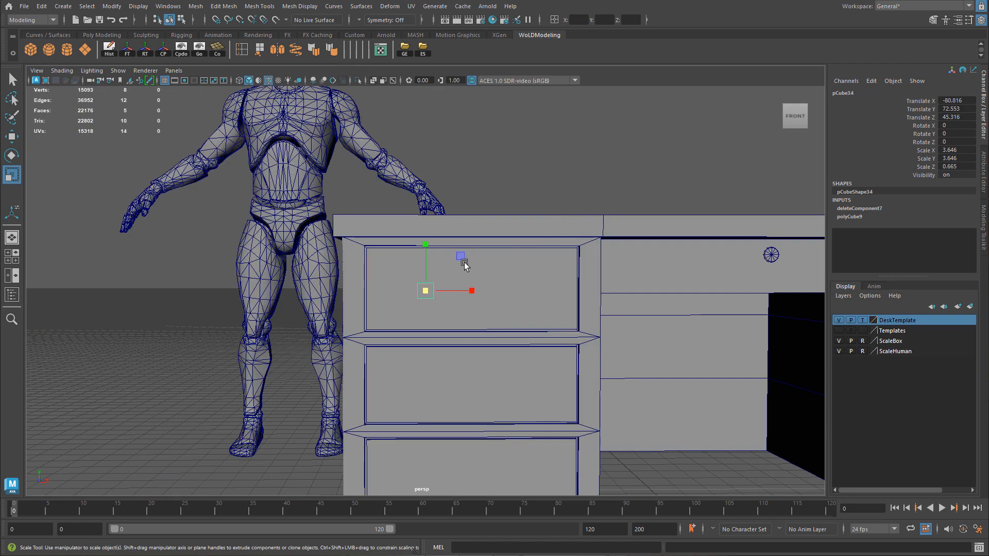
# Step: Reduce the handle block further to about 3.04 in X and Y and set it back to about Z 45.19
pyautogui.keyDown('alt'); pyautogui.moveTo(232, 260); pyautogui.dragTo(295, 282); pyautogui.keyUp('alt')
pyautogui.keyDown('alt'); pyautogui.moveTo(295, 282); pyautogui.dragTo(560, 315, button='right'); pyautogui.keyUp('alt')
pyautogui.moveTo(430, 290); pyautogui.dragTo(427, 289)
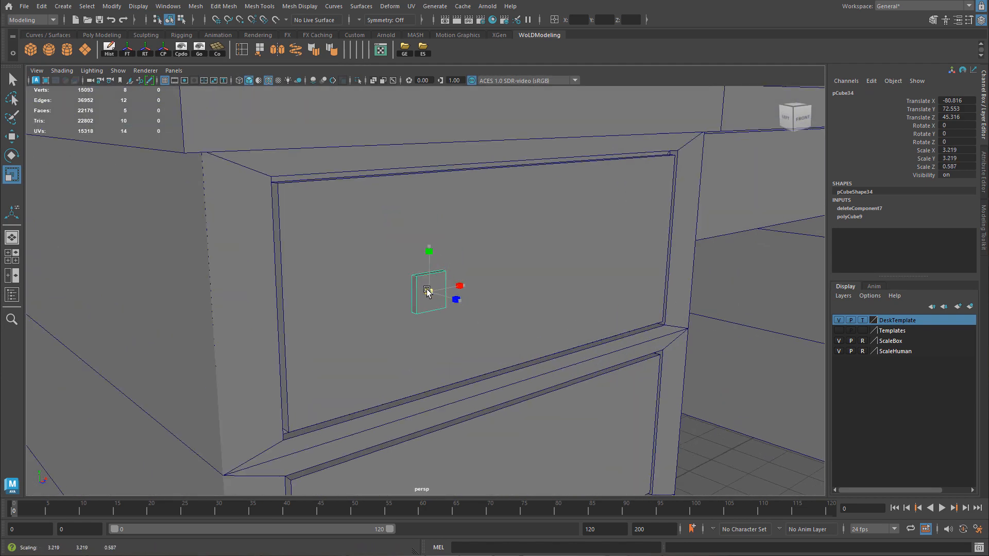
pyautogui.keyDown('alt'); pyautogui.moveTo(428, 291); pyautogui.dragTo(481, 310, button='right'); pyautogui.keyUp('alt')
pyautogui.press('w')
pyautogui.moveTo(481, 310)
pyautogui.keyDown('alt'); pyautogui.mouseDown()
pyautogui.moveTo(519, 308)
pyautogui.moveTo(470, 296)
pyautogui.moveTo(476, 301)
pyautogui.mouseUp(); pyautogui.keyUp('alt')
pyautogui.keyDown('alt'); pyautogui.moveTo(581, 293); pyautogui.dragTo(478, 278); pyautogui.keyUp('alt')
# Step: Duplicate the handle block and move the copy along X to about -63 on the same drawer front
pyautogui.press('space')
pyautogui.press('space')
pyautogui.scroll(2, 360, 309)
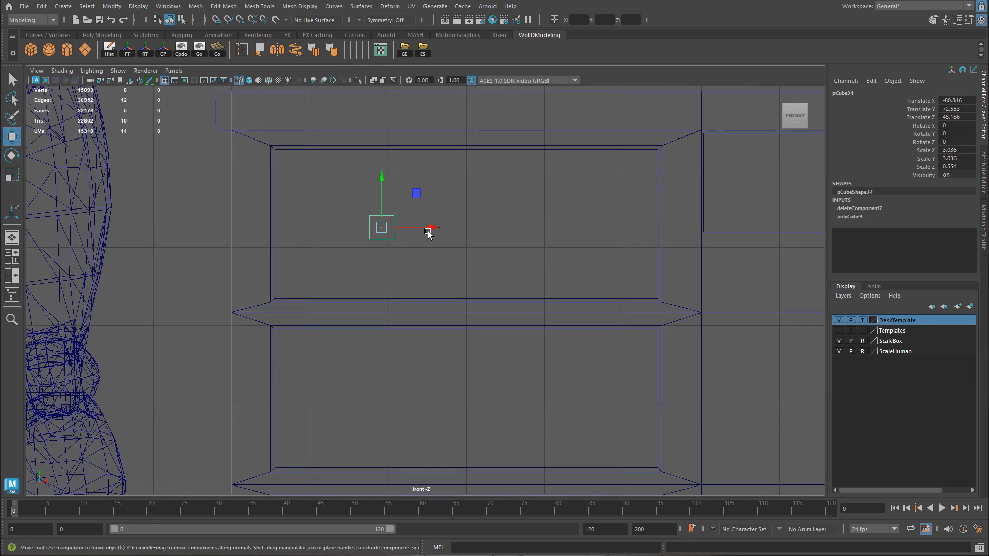
pyautogui.hotkey('ctrl', 'd')
pyautogui.moveTo(428, 227); pyautogui.dragTo(573, 241)
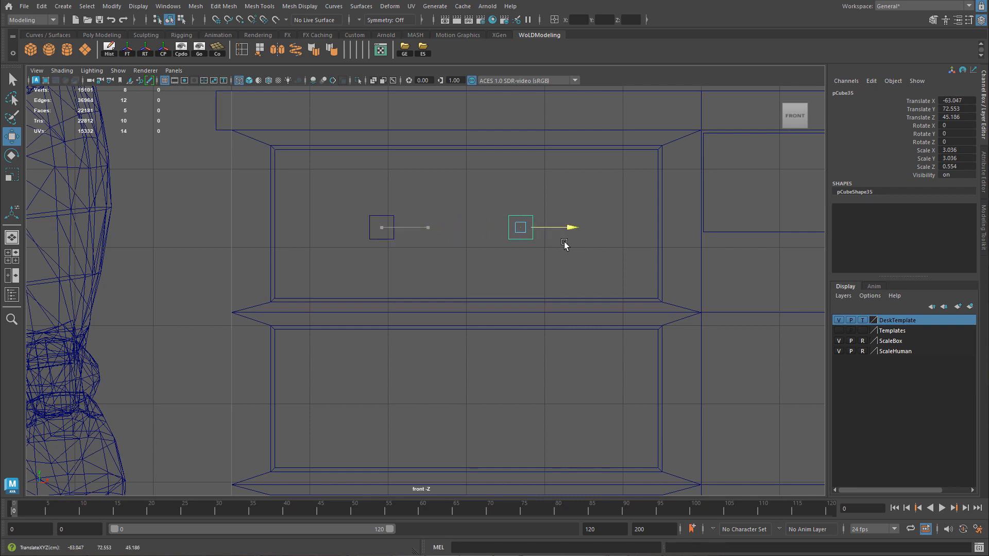
# Step: Shift both handle blocks together along X to centre them on the drawer, with the first at about X -79
pyautogui.keyDown('shift'); pyautogui.click(384, 229); pyautogui.keyUp('shift')
pyautogui.moveTo(431, 227); pyautogui.dragTo(445, 230)
pyautogui.scroll(-5, 447, 232)
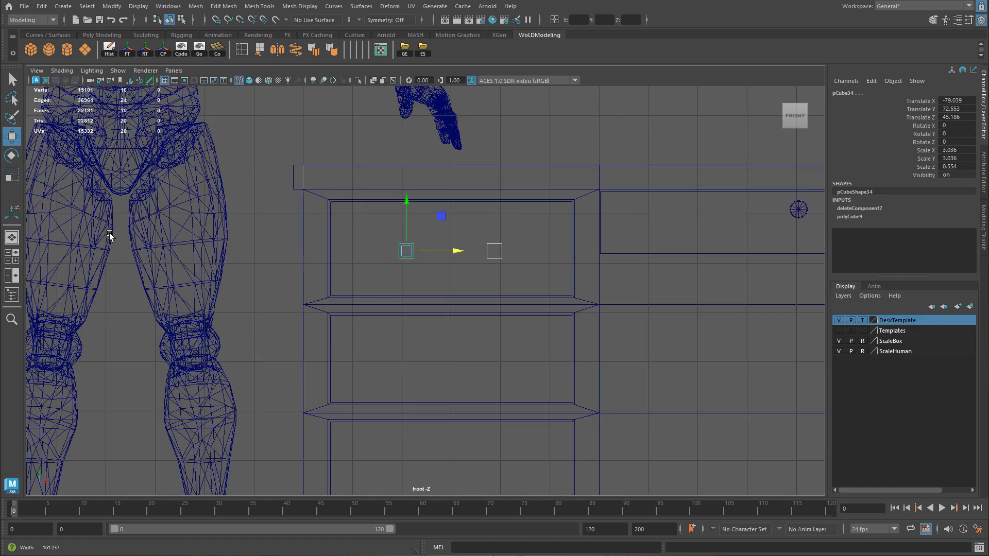
pyautogui.press('space')
pyautogui.press('space')
pyautogui.keyDown('alt'); pyautogui.moveTo(601, 260); pyautogui.dragTo(594, 249); pyautogui.keyUp('alt')
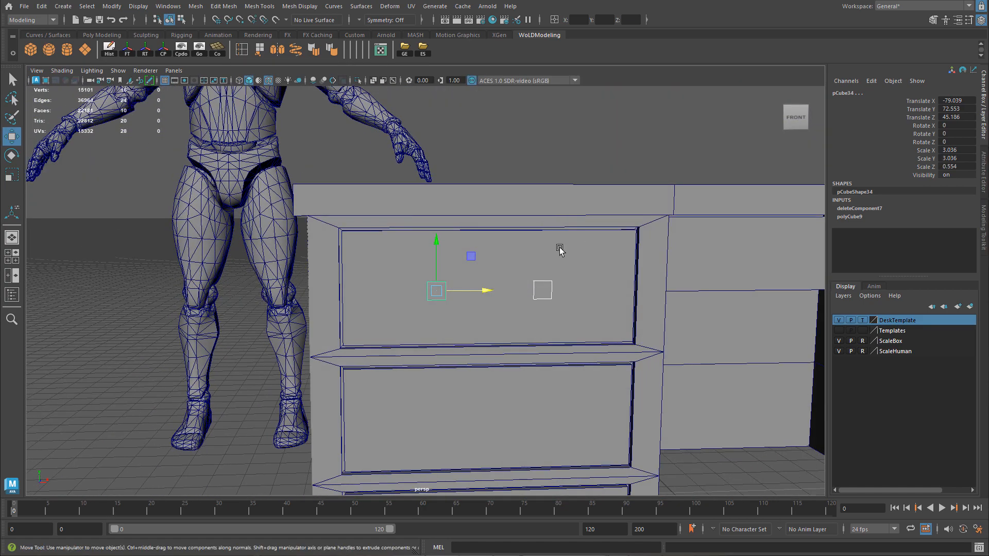
# Step: Nudge the second handle block along X to about -63.7 on the top drawer front
pyautogui.scroll(-2, 594, 249)
pyautogui.click(520, 284)
pyautogui.moveTo(550, 290); pyautogui.dragTo(542, 291)
pyautogui.scroll(-3, 543, 291)
pyautogui.keyDown('alt'); pyautogui.moveTo(419, 287); pyautogui.dragTo(417, 288); pyautogui.keyUp('alt')
pyautogui.keyDown('shift'); pyautogui.click(431, 291); pyautogui.keyUp('shift')
pyautogui.keyDown('alt'); pyautogui.moveTo(497, 211); pyautogui.dragTo(512, 212); pyautogui.keyUp('alt')
pyautogui.click(514, 213)
# Step: Bevel the front edges of the first handle block with a fraction of 0.25
pyautogui.keyDown('alt'); pyautogui.moveTo(523, 251); pyautogui.dragTo(497, 263); pyautogui.keyUp('alt')
pyautogui.keyDown('alt'); pyautogui.moveTo(476, 265); pyautogui.dragTo(518, 273, button='right'); pyautogui.keyUp('alt')
pyautogui.keyDown('alt'); pyautogui.moveTo(474, 263); pyautogui.dragTo(501, 273); pyautogui.keyUp('alt')
pyautogui.keyDown('alt'); pyautogui.moveTo(311, 282); pyautogui.dragTo(595, 317, button='right'); pyautogui.keyUp('alt')
pyautogui.click(437, 300)
pyautogui.keyDown('alt'); pyautogui.moveTo(232, 270); pyautogui.dragTo(283, 278); pyautogui.keyUp('alt')
pyautogui.keyDown('alt'); pyautogui.moveTo(283, 278); pyautogui.dragTo(477, 281, button='right'); pyautogui.keyUp('alt')
pyautogui.keyDown('alt'); pyautogui.moveTo(478, 280); pyautogui.dragTo(449, 261); pyautogui.keyUp('alt')
pyautogui.moveTo(448, 260); pyautogui.dragTo(449, 235, button='right')
pyautogui.click(457, 255)
pyautogui.keyDown('shift'); pyautogui.click(443, 282); pyautogui.keyUp('shift')
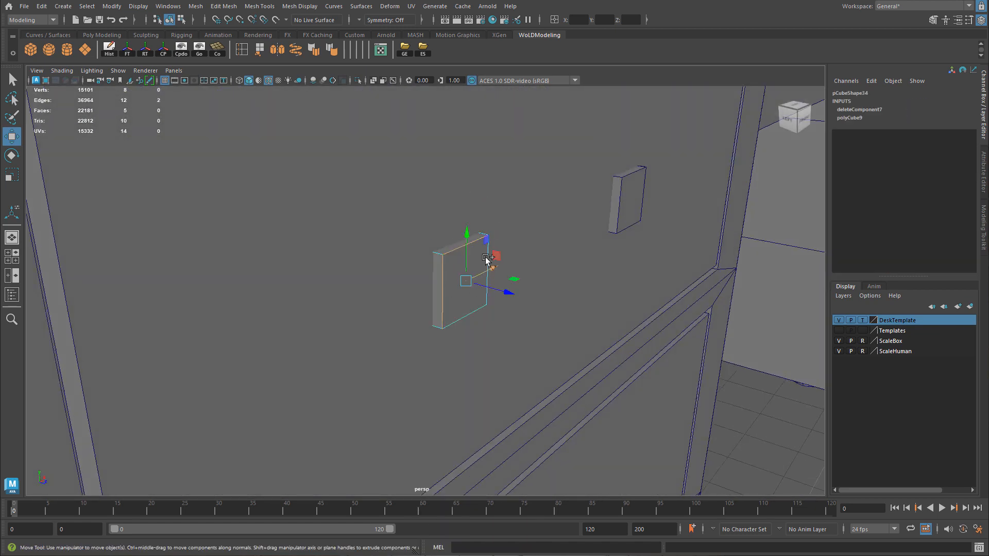
pyautogui.hotkey('ctrl', 'b')
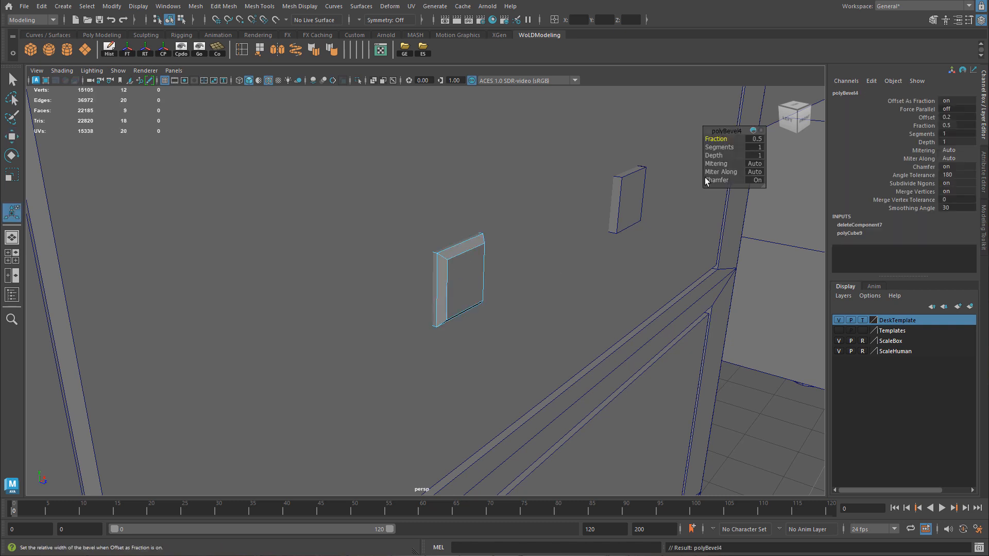
pyautogui.write('.25')
pyautogui.press('Return')
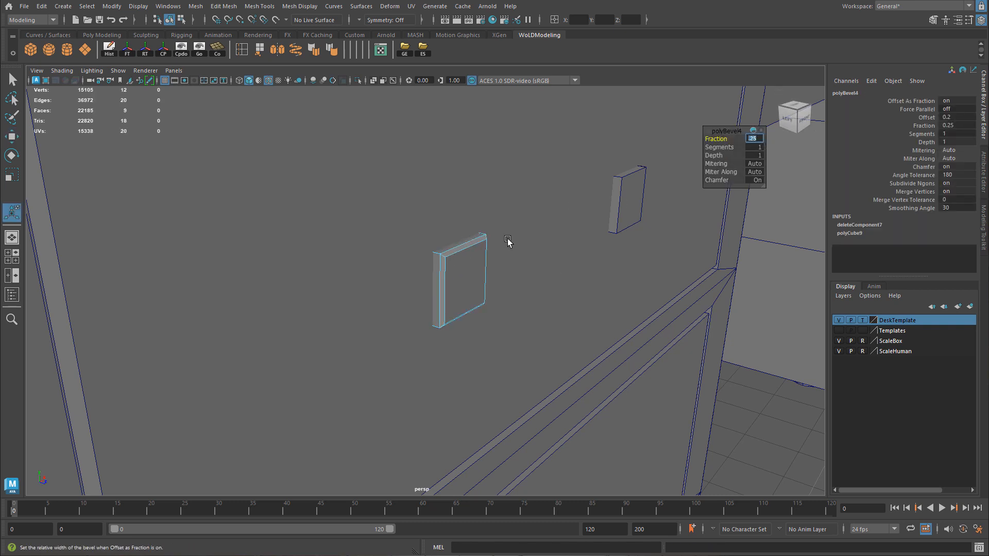
pyautogui.moveTo(470, 264); pyautogui.dragTo(494, 254, button='right')
pyautogui.press('q')
# Step: Replace the unbevelled second handle block with a duplicate of the bevelled one, placed at about X -63.68
pyautogui.click(739, 391)
pyautogui.keyDown('alt'); pyautogui.moveTo(738, 393); pyautogui.dragTo(596, 329); pyautogui.keyUp('alt')
pyautogui.click(660, 286)
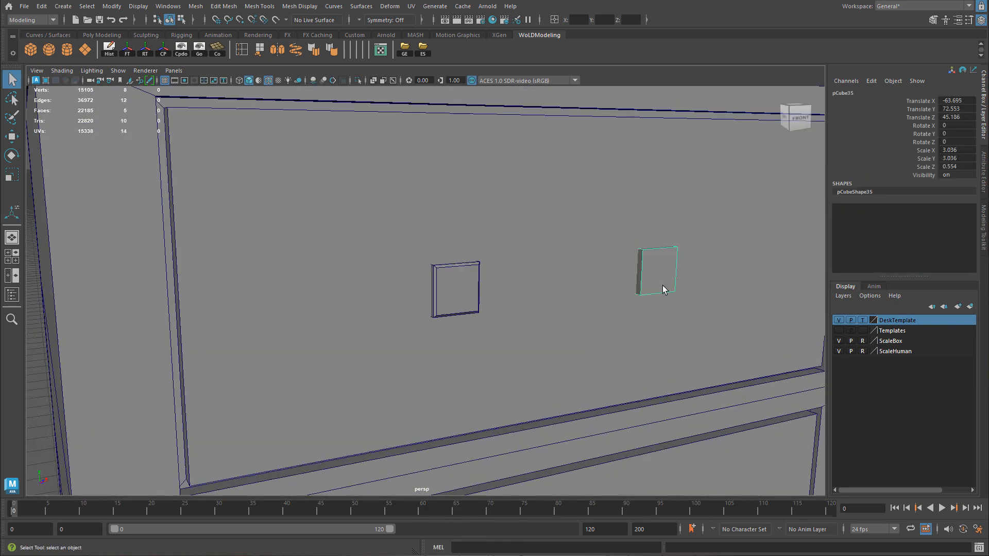
pyautogui.keyDown('alt'); pyautogui.moveTo(660, 286); pyautogui.dragTo(577, 298); pyautogui.keyUp('alt')
pyautogui.press('w')
pyautogui.click(474, 290)
pyautogui.hotkey('ctrl', 'd')
pyautogui.moveTo(503, 291); pyautogui.dragTo(760, 303)
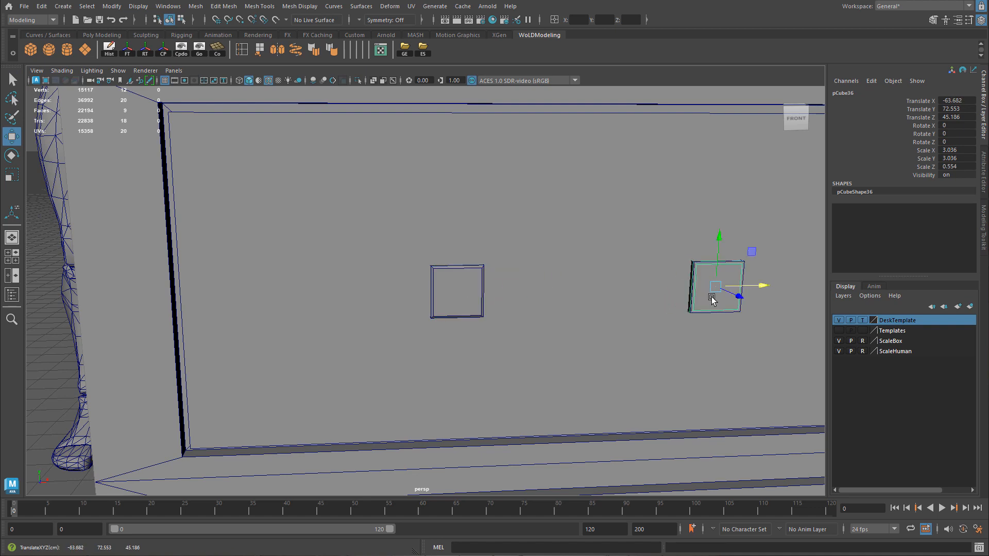
pyautogui.press('Delete')
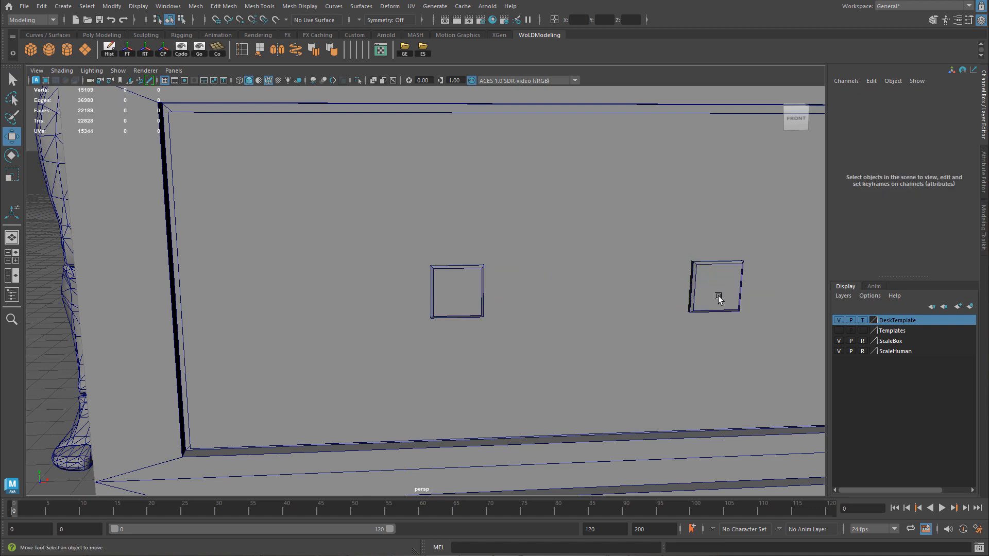
# Step: Shift the first handle block slightly along X to about -78.6
pyautogui.keyDown('alt'); pyautogui.moveTo(707, 305); pyautogui.dragTo(361, 288, button='right'); pyautogui.keyUp('alt')
pyautogui.keyDown('alt'); pyautogui.moveTo(361, 288); pyautogui.dragTo(567, 338); pyautogui.keyUp('alt')
pyautogui.keyDown('alt'); pyautogui.moveTo(567, 337); pyautogui.dragTo(461, 365, button='right'); pyautogui.keyUp('alt')
pyautogui.keyDown('alt'); pyautogui.moveTo(461, 365); pyautogui.dragTo(417, 299); pyautogui.keyUp('alt')
pyautogui.keyDown('alt'); pyautogui.moveTo(417, 298); pyautogui.dragTo(452, 296, button='right'); pyautogui.keyUp('alt')
pyautogui.click(443, 294)
pyautogui.moveTo(479, 292); pyautogui.dragTo(481, 292)
# Step: Select both bevelled handle blocks and move them together along Z to about 45.19 against the drawer front
pyautogui.keyDown('alt'); pyautogui.moveTo(597, 316); pyautogui.dragTo(662, 335); pyautogui.keyUp('alt')
pyautogui.keyDown('alt'); pyautogui.moveTo(662, 335); pyautogui.dragTo(450, 302, button='right'); pyautogui.keyUp('alt')
pyautogui.click(514, 161)
pyautogui.keyDown('alt'); pyautogui.moveTo(448, 257); pyautogui.dragTo(538, 265, button='right'); pyautogui.keyUp('alt')
pyautogui.keyDown('alt'); pyautogui.moveTo(538, 265); pyautogui.dragTo(400, 303); pyautogui.keyUp('alt')
pyautogui.click(430, 297)
pyautogui.keyDown('alt'); pyautogui.moveTo(432, 300); pyautogui.dragTo(493, 332, button='right'); pyautogui.keyUp('alt')
pyautogui.keyDown('shift'); pyautogui.click(478, 339); pyautogui.keyUp('shift')
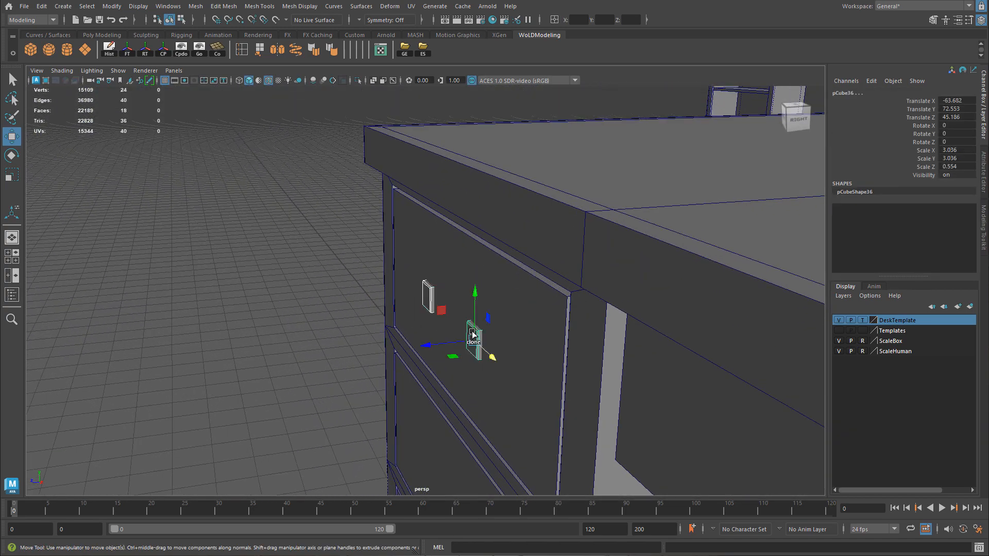
pyautogui.moveTo(464, 339); pyautogui.dragTo(474, 255)
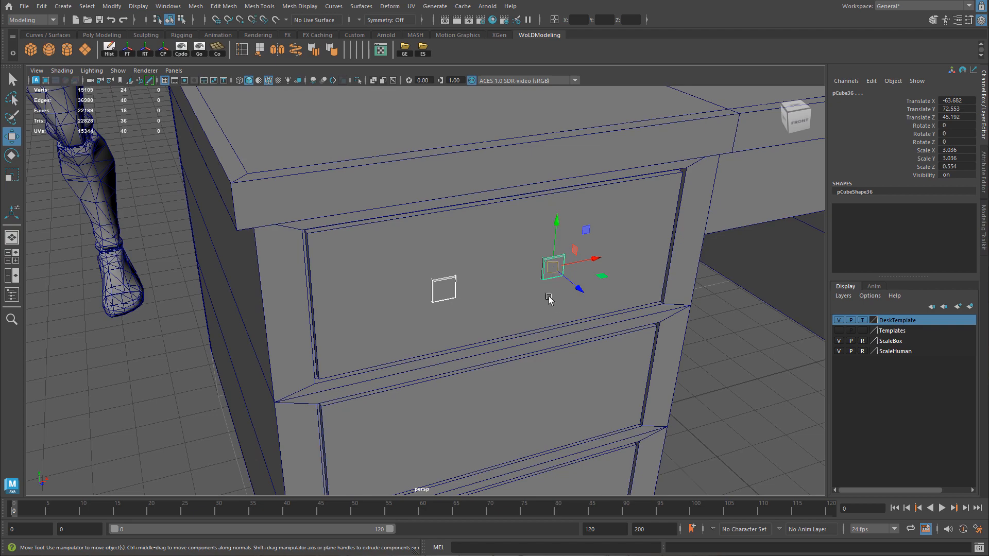
# Step: Try to draw an EP curve for the handle's pull in the top view, starting at the first block's front face
pyautogui.keyDown('alt'); pyautogui.moveTo(568, 265); pyautogui.dragTo(446, 282); pyautogui.keyUp('alt')
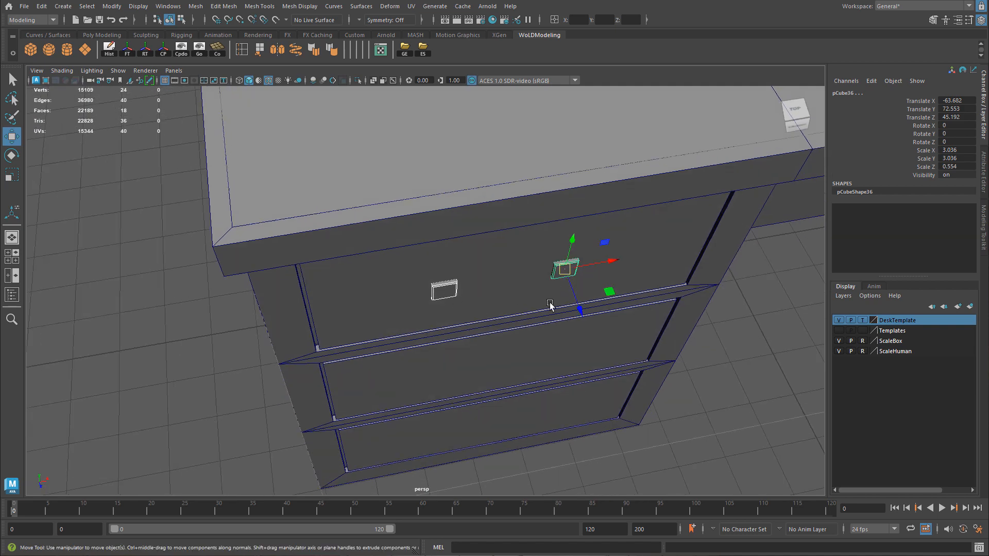
pyautogui.keyDown('alt'); pyautogui.moveTo(500, 300); pyautogui.dragTo(441, 325); pyautogui.keyUp('alt')
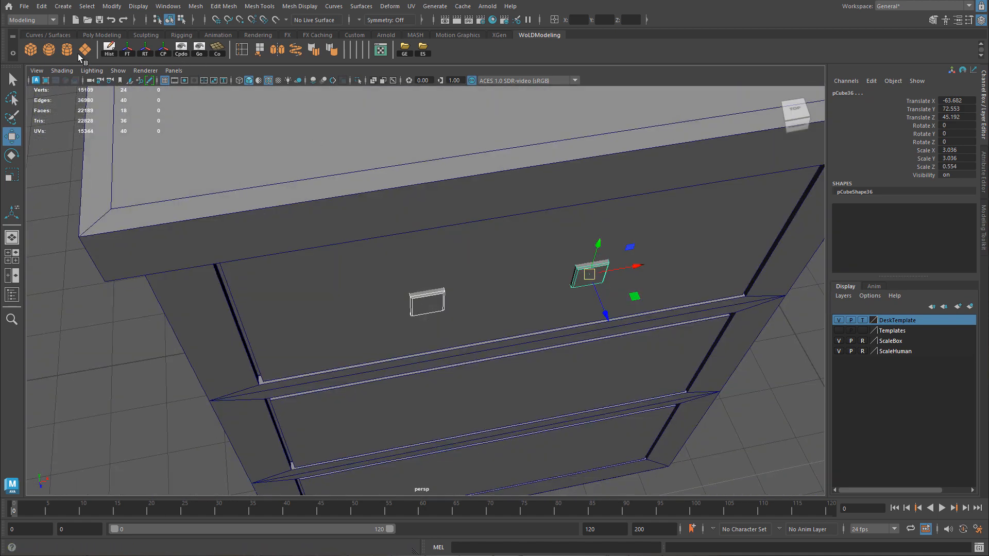
pyautogui.scroll(-2, 384, 229)
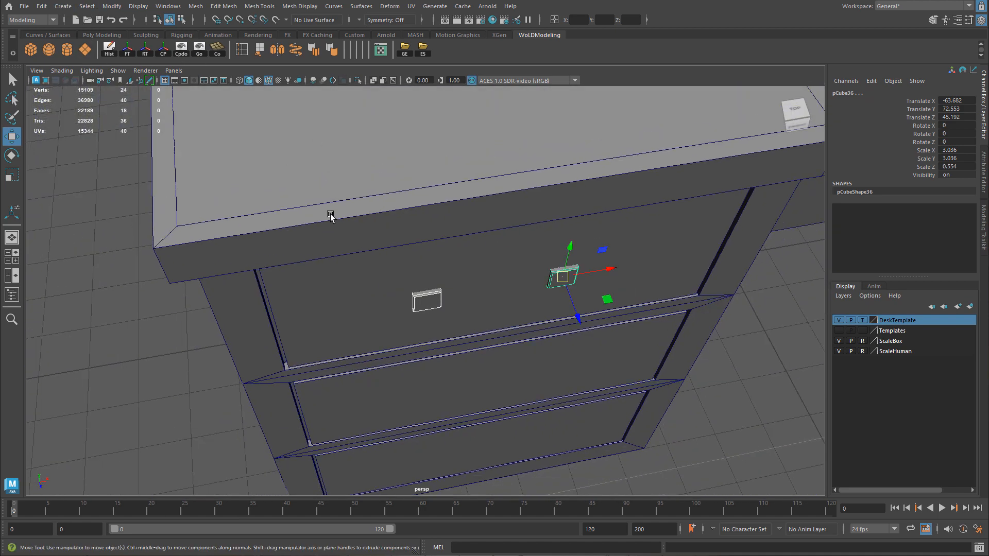
pyautogui.press('space')
pyautogui.press('space')
pyautogui.scroll(8, 243, 286)
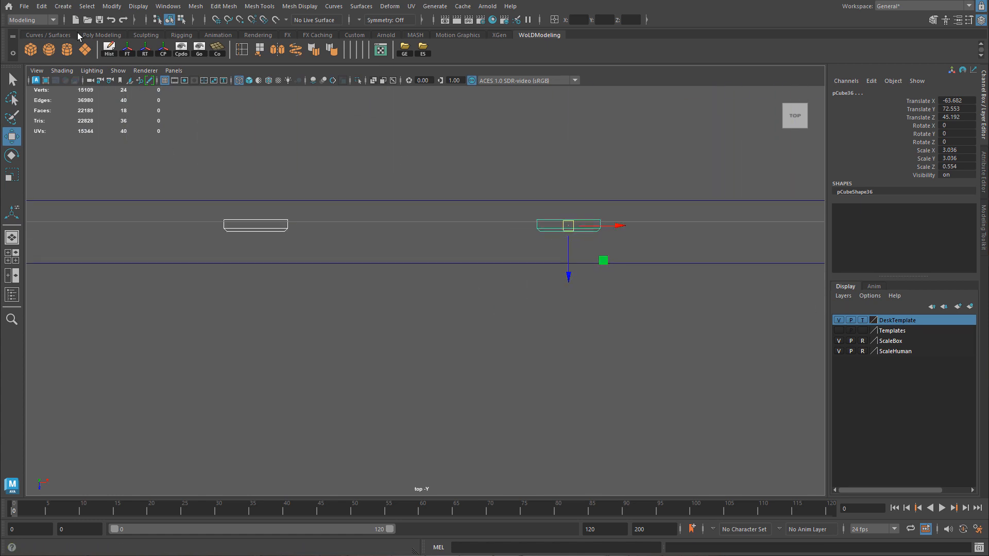
pyautogui.click(62, 7)
pyautogui.moveTo(89, 88)
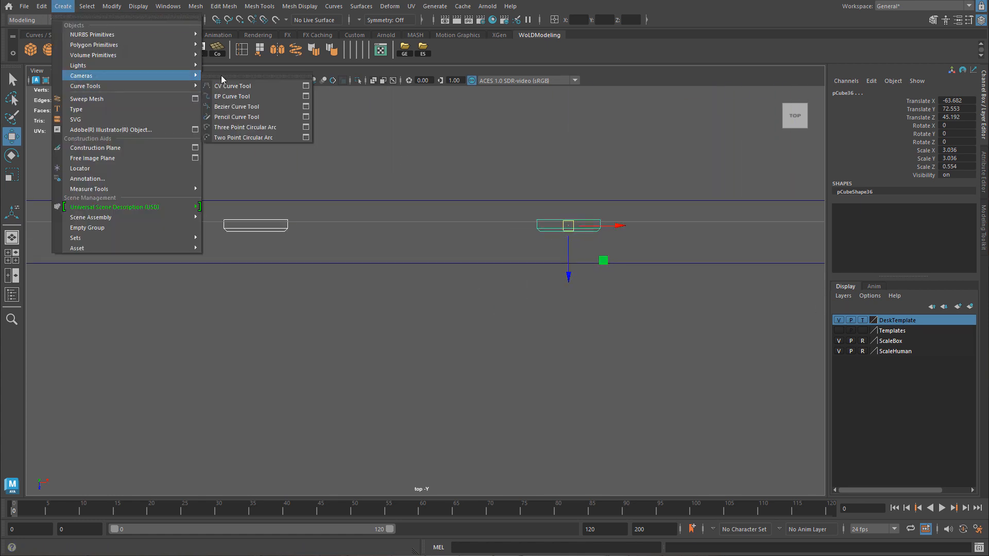
pyautogui.click(234, 96)
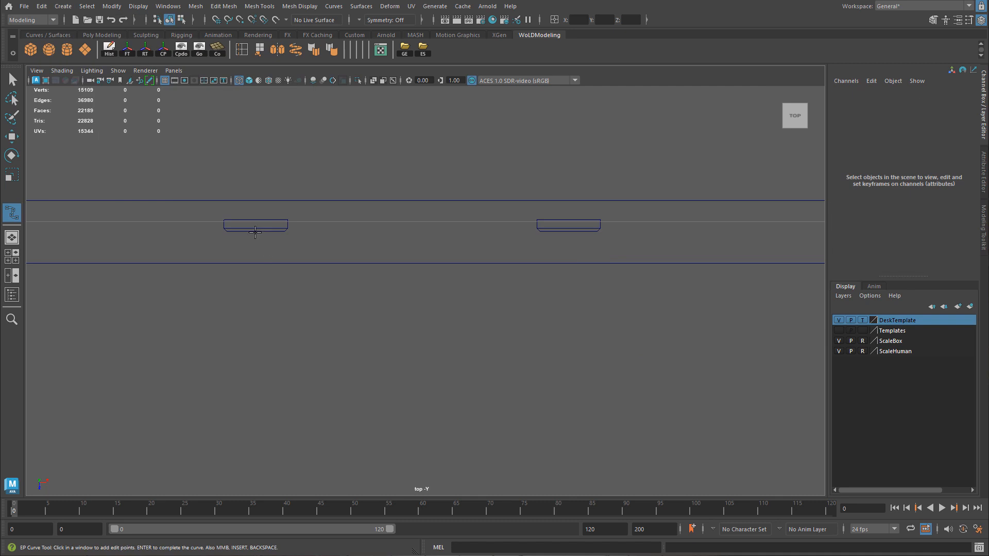
pyautogui.click(253, 232)
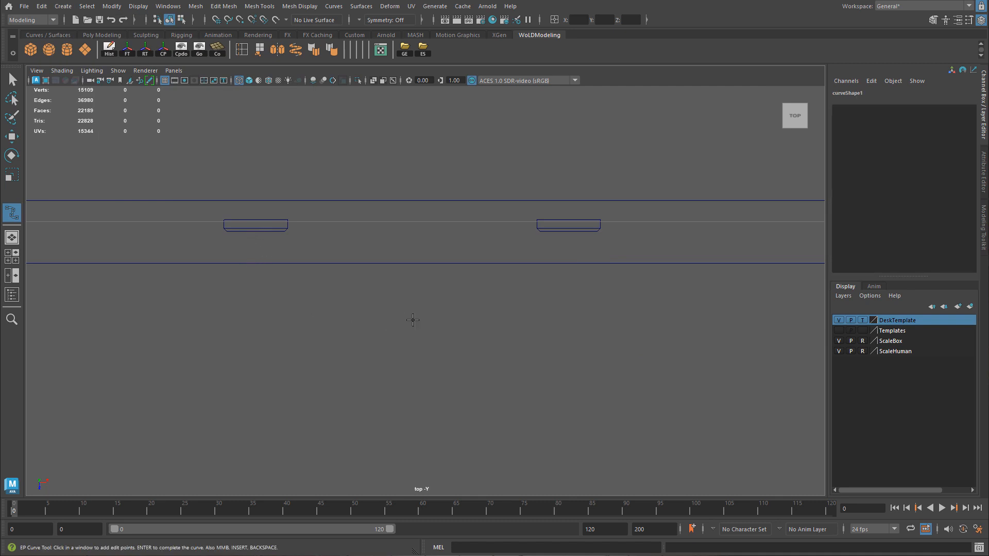
pyautogui.press('w')
# Step: Examine where the drawn curve lies relative to the desk in the perspective and top views, and check the viewport display filters
pyautogui.scroll(-1, 611, 230)
pyautogui.press('space')
pyautogui.press('space')
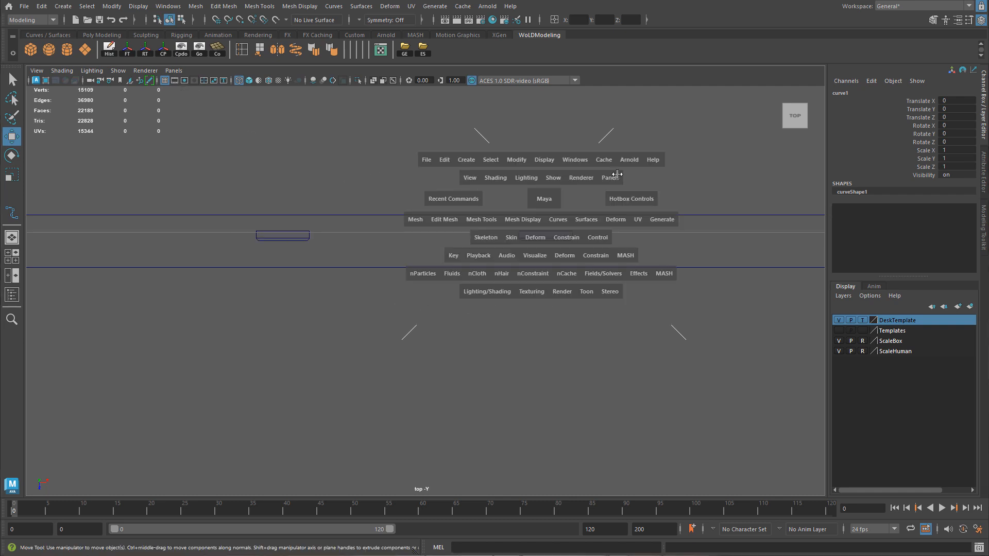
pyautogui.keyDown('alt'); pyautogui.moveTo(597, 285); pyautogui.dragTo(558, 320, button='right'); pyautogui.keyUp('alt')
pyautogui.keyDown('alt'); pyautogui.moveTo(558, 320); pyautogui.dragTo(538, 282, button='middle'); pyautogui.keyUp('alt')
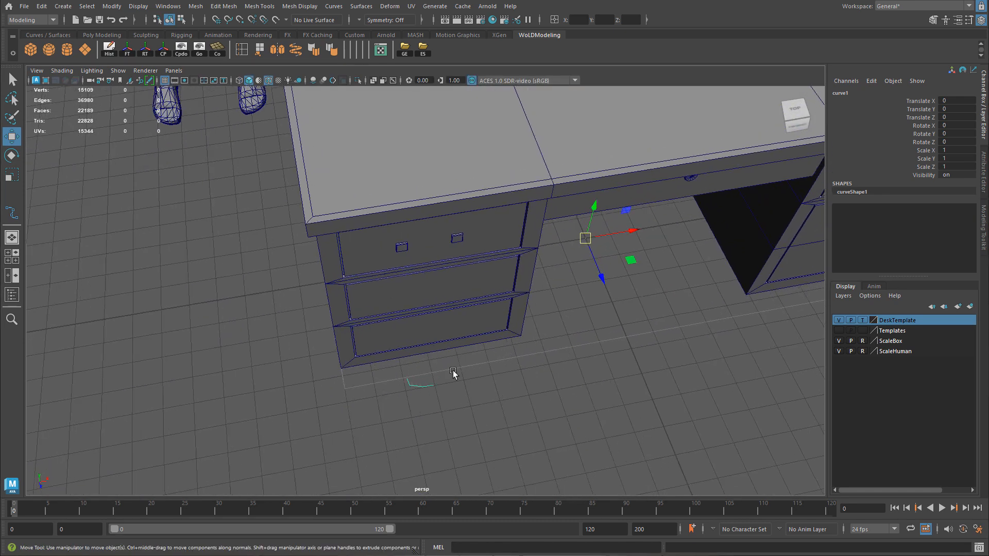
pyautogui.press('space')
pyautogui.press('space')
pyautogui.keyDown('alt'); pyautogui.moveTo(278, 249); pyautogui.dragTo(329, 237, button='middle'); pyautogui.keyUp('alt')
pyautogui.keyDown('alt'); pyautogui.moveTo(330, 236); pyautogui.dragTo(247, 253, button='right'); pyautogui.keyUp('alt')
pyautogui.click(117, 71)
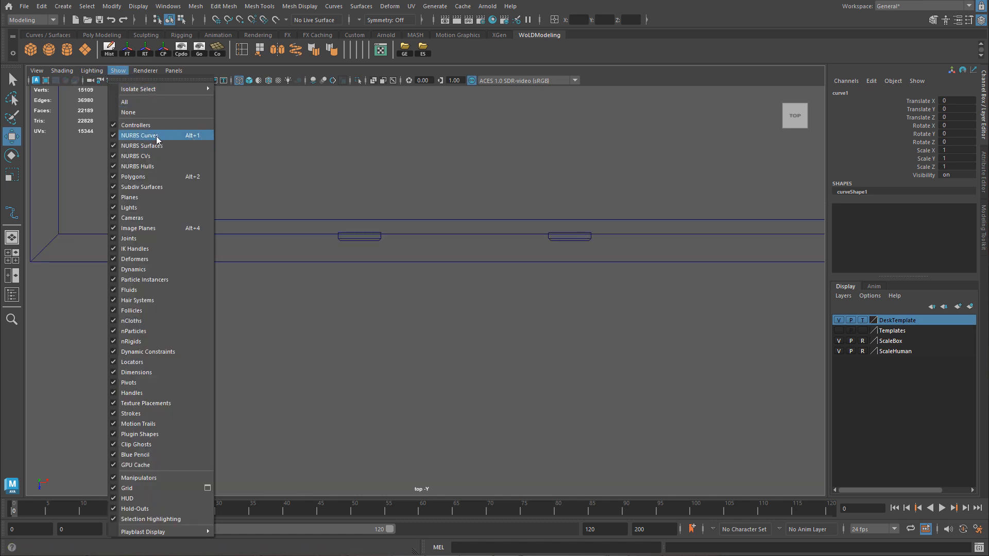
pyautogui.keyDown('alt'); pyautogui.moveTo(418, 186); pyautogui.dragTo(429, 166, button='middle'); pyautogui.keyUp('alt')
pyautogui.keyDown('alt'); pyautogui.moveTo(430, 167); pyautogui.dragTo(77, 219, button='right'); pyautogui.keyUp('alt')
pyautogui.keyDown('alt'); pyautogui.moveTo(660, 279); pyautogui.dragTo(27, 241, button='right'); pyautogui.keyUp('alt')
pyautogui.keyDown('alt'); pyautogui.moveTo(521, 239); pyautogui.dragTo(46, 205, button='right'); pyautogui.keyUp('alt')
pyautogui.keyDown('alt'); pyautogui.moveTo(226, 209); pyautogui.dragTo(515, 315, button='right'); pyautogui.keyUp('alt')
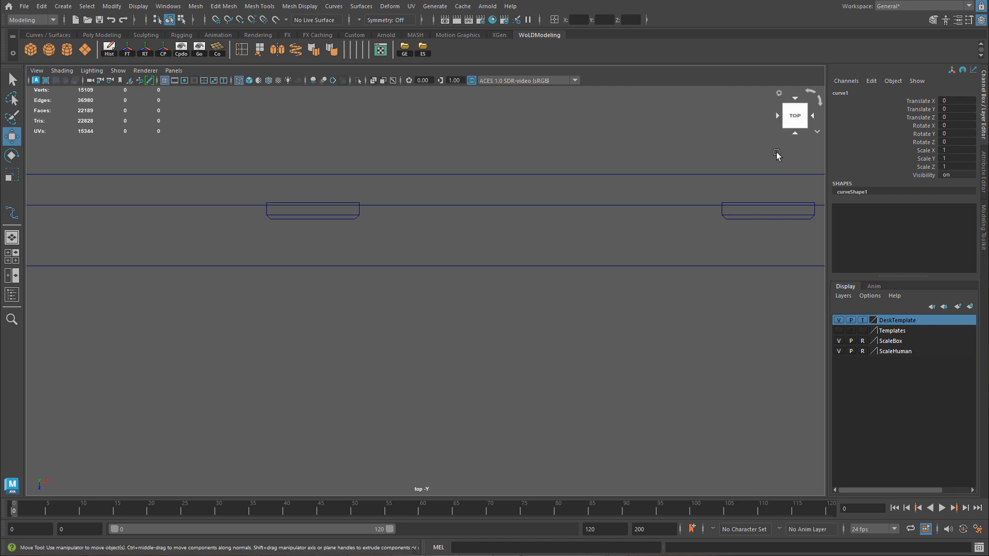
# Step: Flip the orthographic top view to look from the bottom and delete the drawn curve
pyautogui.click(796, 136)
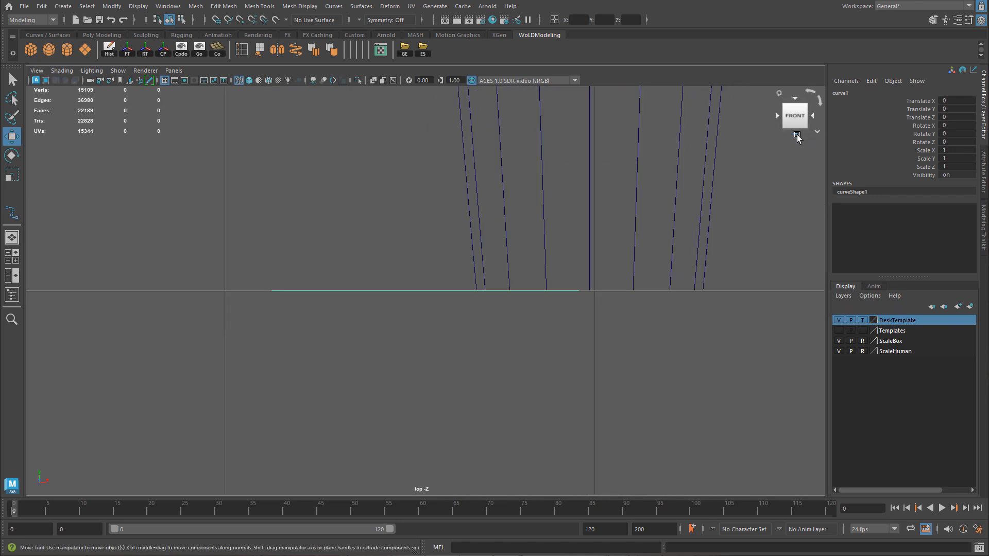
pyautogui.keyDown('alt'); pyautogui.moveTo(596, 177); pyautogui.dragTo(355, 159, button='right'); pyautogui.keyUp('alt')
pyautogui.keyDown('alt'); pyautogui.moveTo(471, 202); pyautogui.dragTo(237, 154, button='middle'); pyautogui.keyUp('alt')
pyautogui.keyDown('alt'); pyautogui.moveTo(237, 154); pyautogui.dragTo(198, 226, button='right'); pyautogui.keyUp('alt')
pyautogui.keyDown('alt'); pyautogui.moveTo(291, 212); pyautogui.dragTo(336, 214, button='middle'); pyautogui.keyUp('alt')
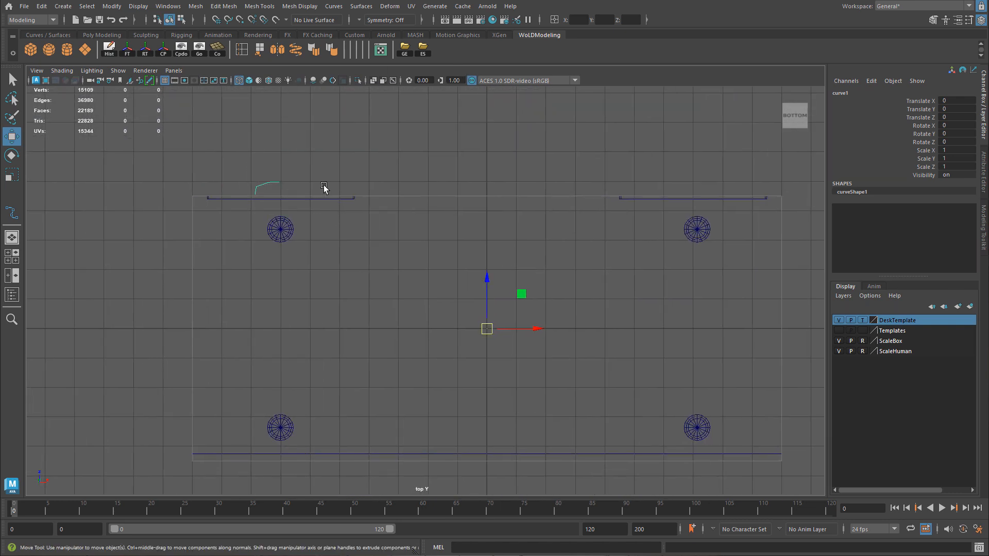
pyautogui.press('Delete')
pyautogui.keyDown('alt'); pyautogui.moveTo(217, 205); pyautogui.dragTo(804, 268, button='right'); pyautogui.keyUp('alt')
pyautogui.keyDown('alt'); pyautogui.moveTo(290, 184); pyautogui.dragTo(730, 361, button='middle'); pyautogui.keyUp('alt')
pyautogui.click(364, 194)
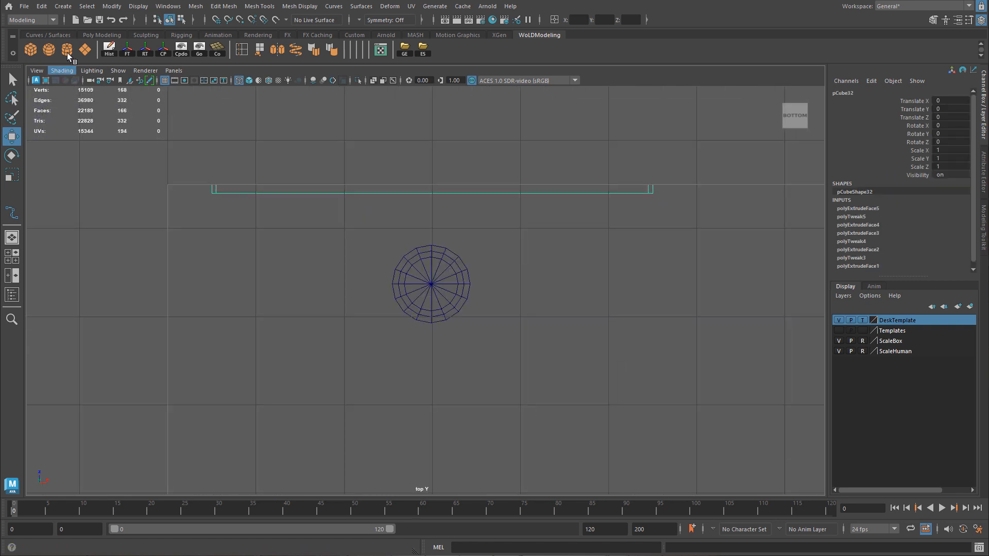
pyautogui.click(63, 6)
pyautogui.moveTo(115, 87)
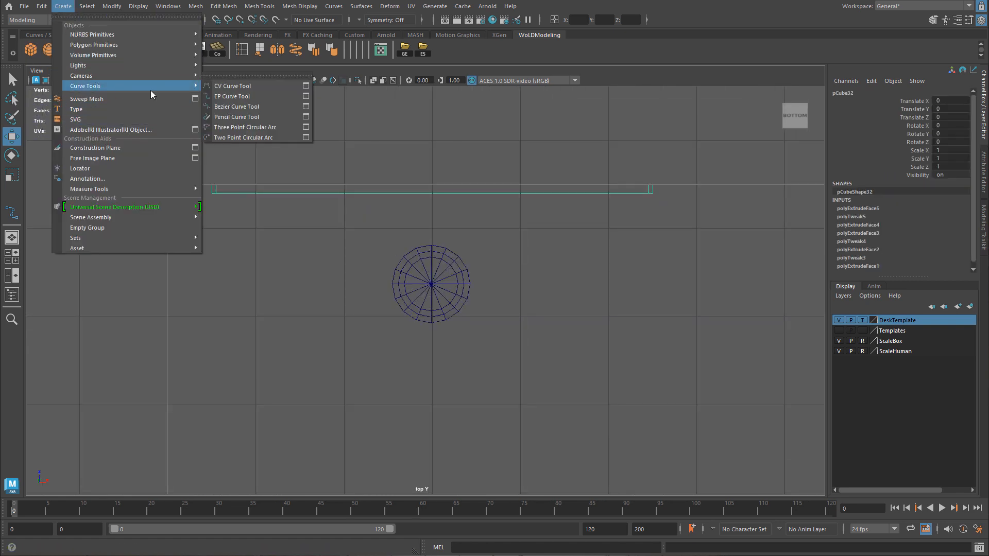
pyautogui.click(235, 97)
pyautogui.scroll(3, 338, 194)
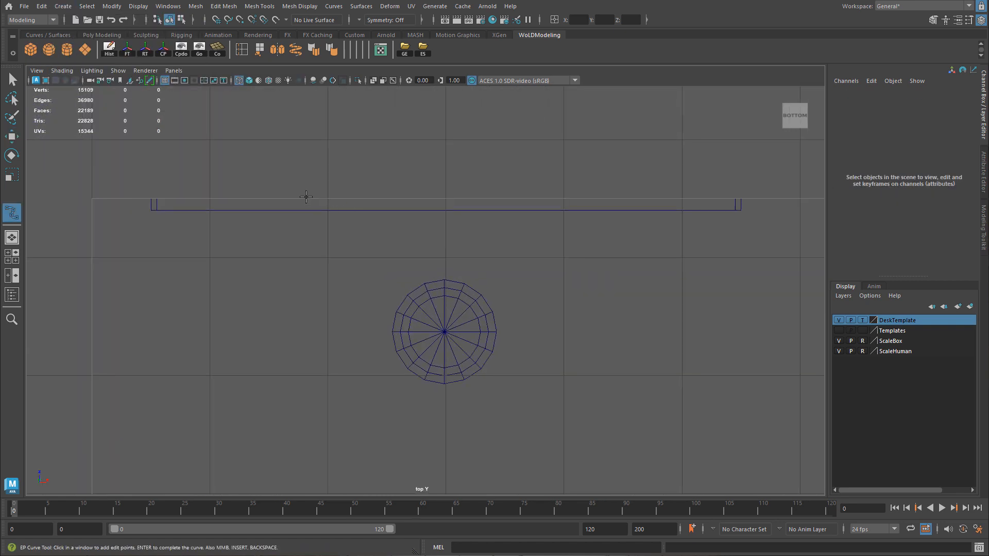
pyautogui.press('w')
pyautogui.scroll(-5, 489, 238)
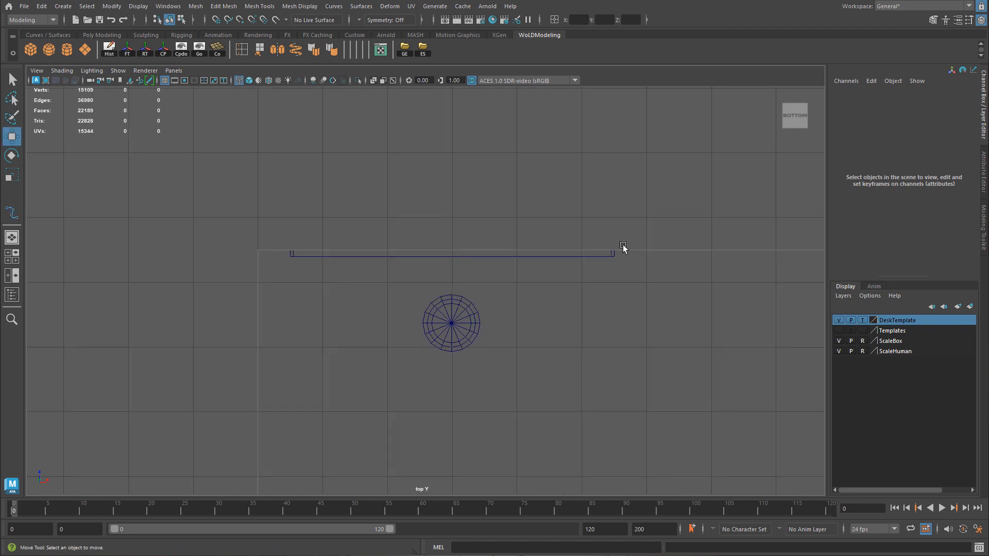
# Step: Select the first handle block on the top drawer front and locate its area in the bottom view
pyautogui.press('space')
pyautogui.press('space')
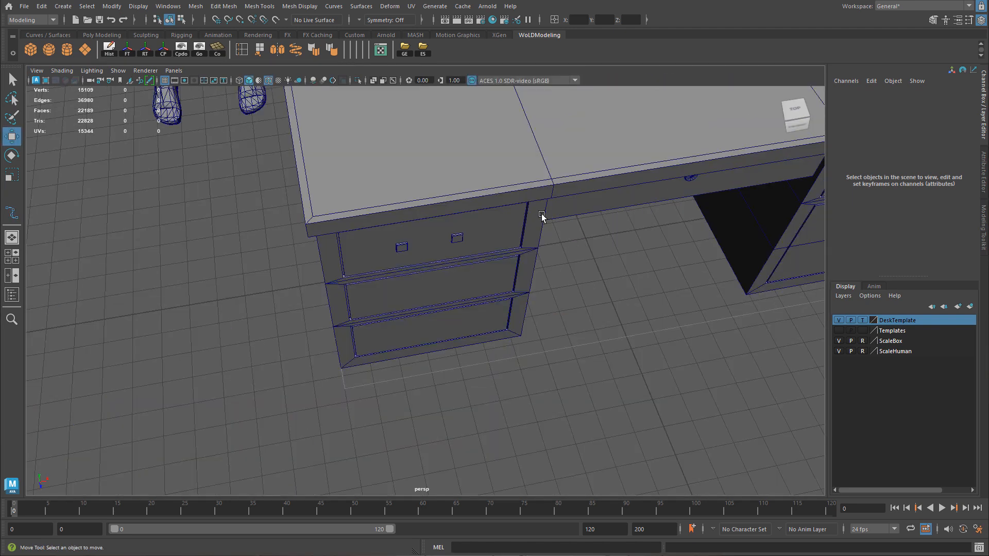
pyautogui.scroll(3, 419, 224)
pyautogui.click(419, 225)
pyautogui.press('space')
pyautogui.press('space')
pyautogui.press('f')
pyautogui.keyDown('alt'); pyautogui.moveTo(659, 251); pyautogui.dragTo(455, 274, button='right'); pyautogui.keyUp('alt')
pyautogui.scroll(4, 491, 278)
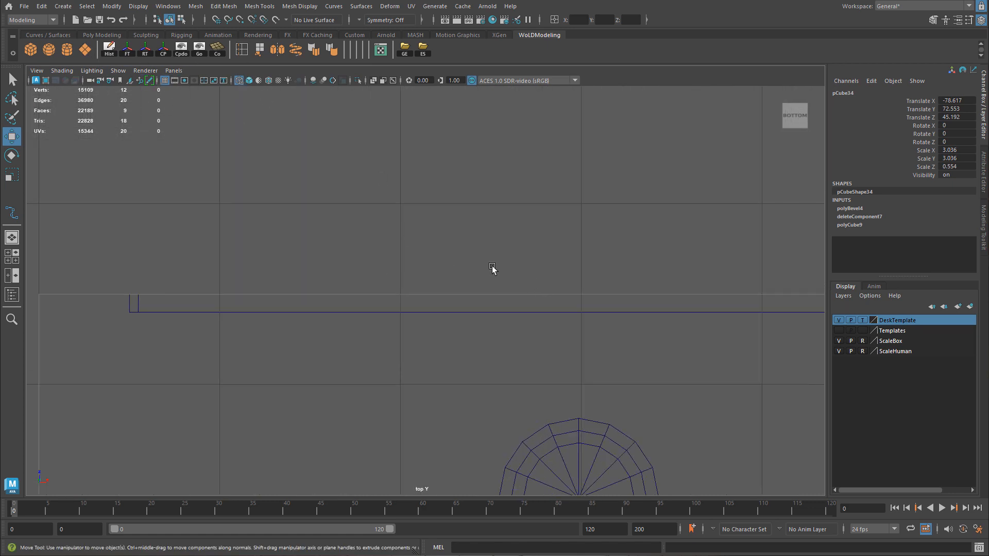
# Step: Try to draw a three-point EP curve outward from the drawer front in the bottom view
pyautogui.click(62, 6)
pyautogui.moveTo(88, 86)
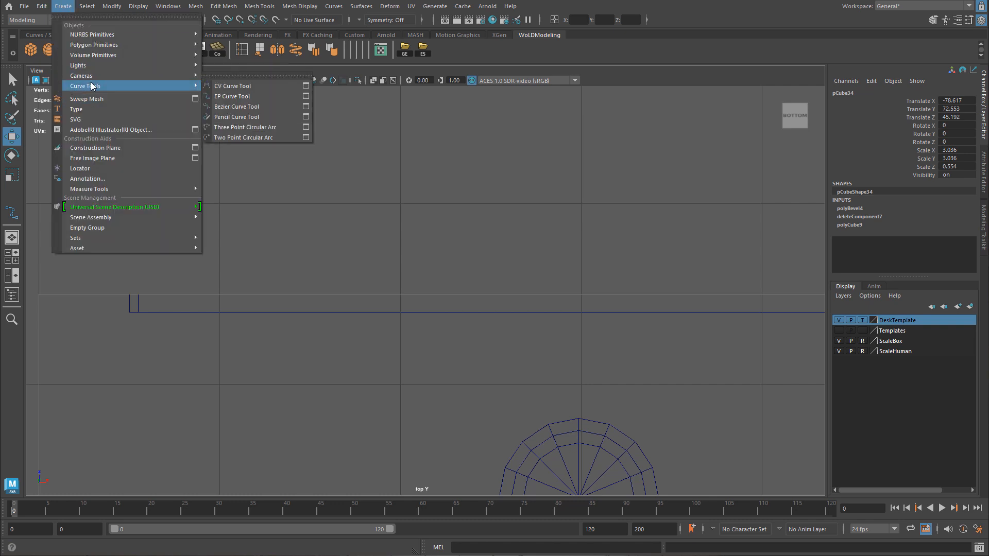
pyautogui.click(232, 96)
pyautogui.keyDown('alt'); pyautogui.moveTo(435, 290); pyautogui.dragTo(332, 299, button='middle'); pyautogui.keyUp('alt')
pyautogui.keyDown('alt'); pyautogui.moveTo(486, 304); pyautogui.dragTo(294, 292, button='right'); pyautogui.keyUp('alt')
pyautogui.click(288, 297)
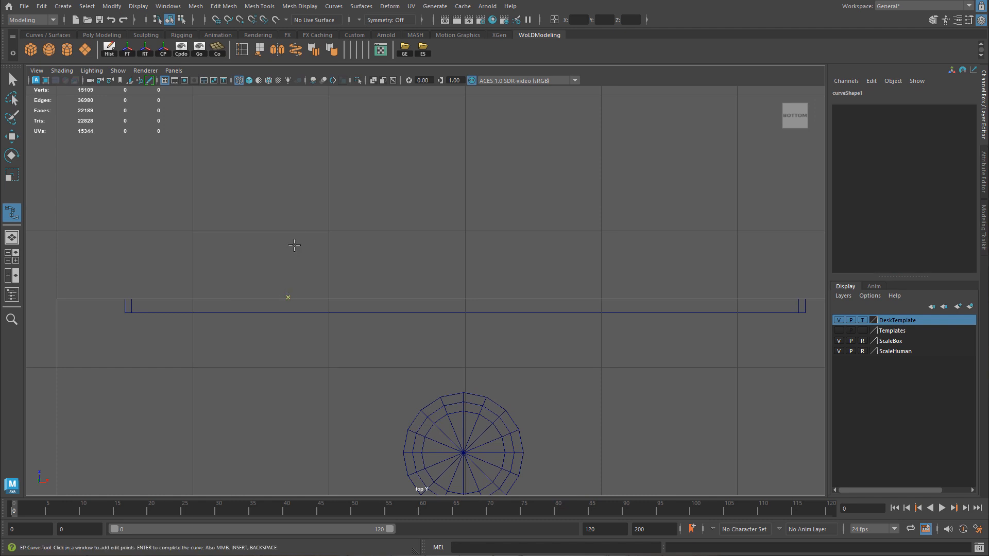
pyautogui.click(349, 256)
pyautogui.click(450, 257)
pyautogui.press('Return')
pyautogui.press('w')
pyautogui.press('Delete')
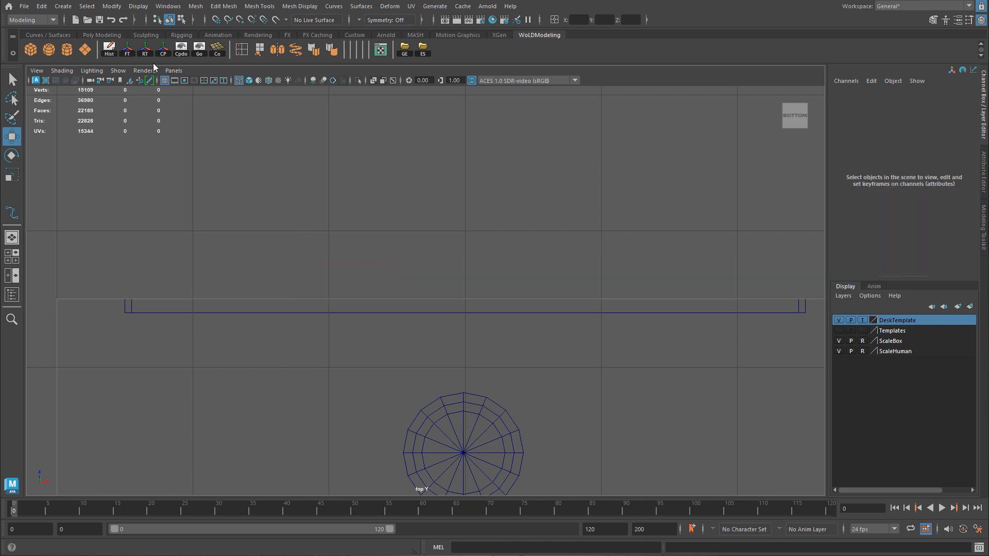
# Step: Detach the curve tools as a floating palette and open the EP Curve Tool's settings
pyautogui.click(63, 6)
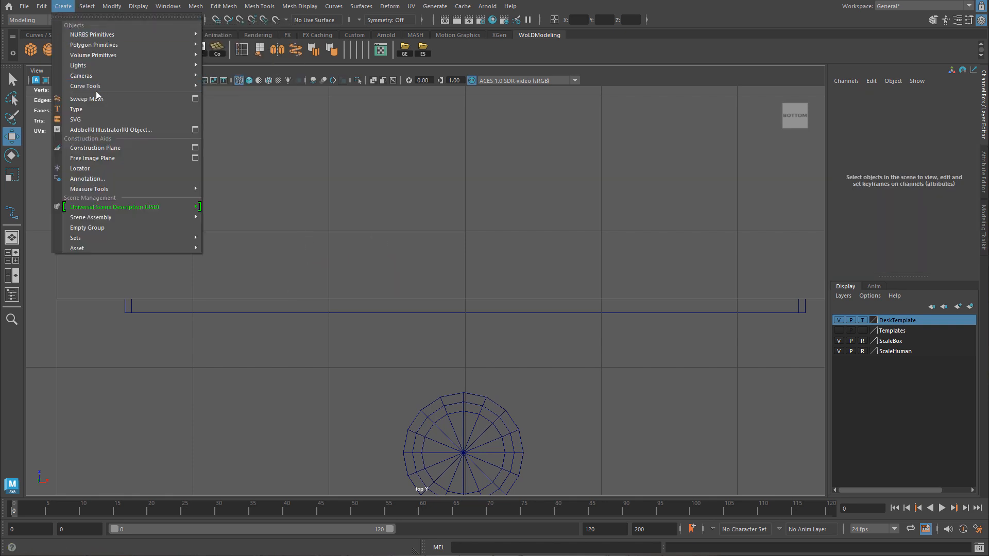
pyautogui.moveTo(103, 85)
pyautogui.click(227, 76)
pyautogui.moveTo(293, 68); pyautogui.dragTo(855, 46)
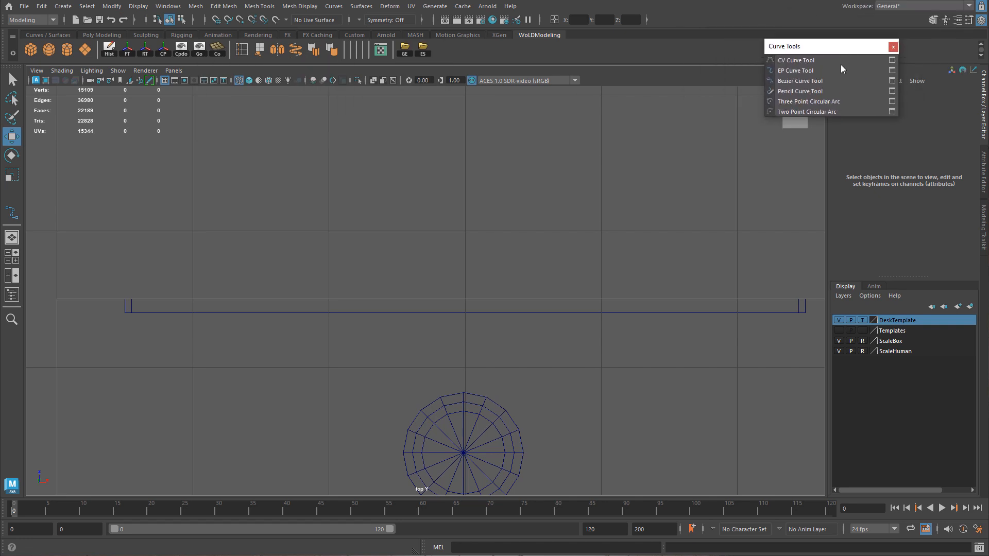
pyautogui.click(891, 71)
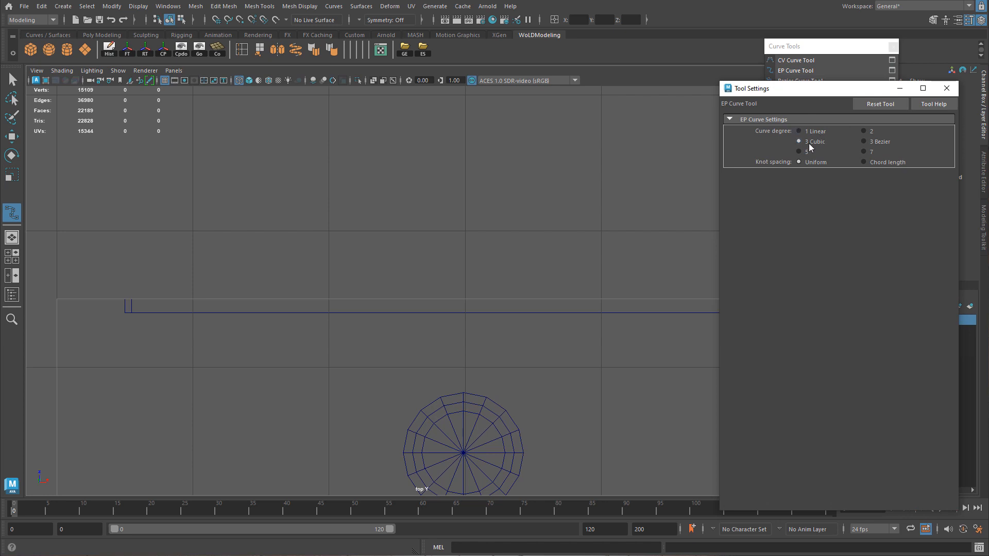
# Step: Draw a cubic EP curve that starts near the drawer front, bends outward and runs parallel to it as half a handle
pyautogui.keyDown('alt'); pyautogui.moveTo(426, 232); pyautogui.dragTo(372, 213, button='middle'); pyautogui.keyUp('alt')
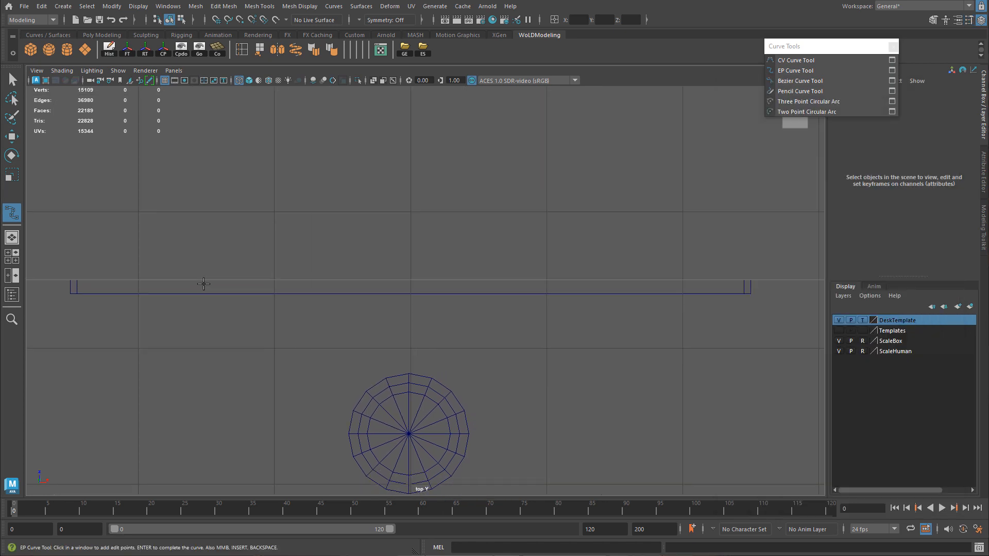
pyautogui.click(185, 274)
pyautogui.click(192, 245)
pyautogui.click(270, 220)
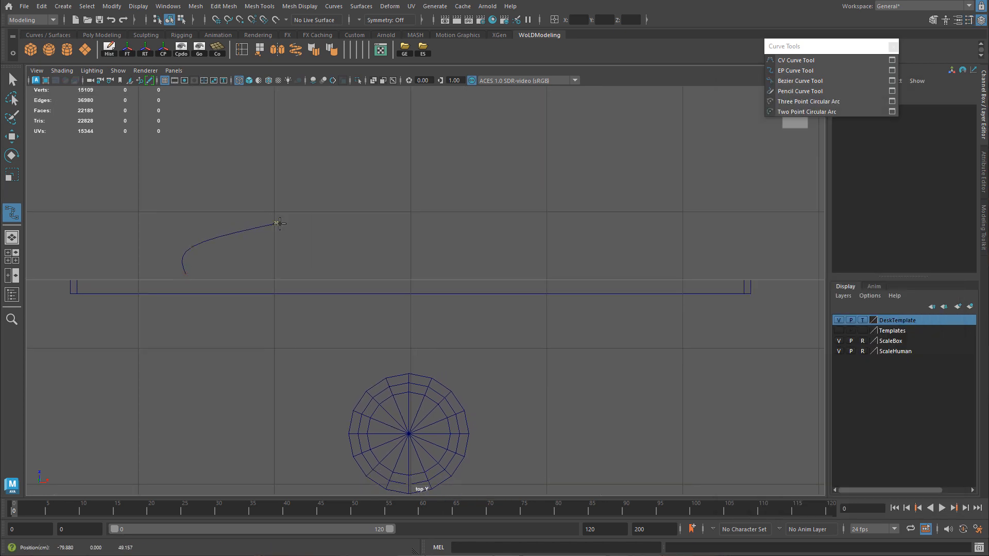
pyautogui.moveTo(301, 233); pyautogui.dragTo(465, 248)
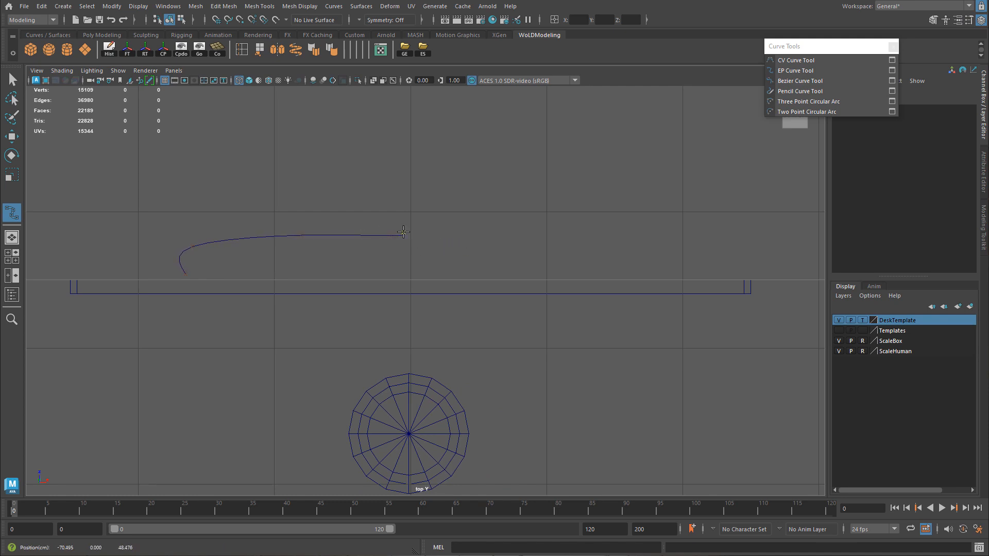
pyautogui.moveTo(402, 234); pyautogui.dragTo(400, 235)
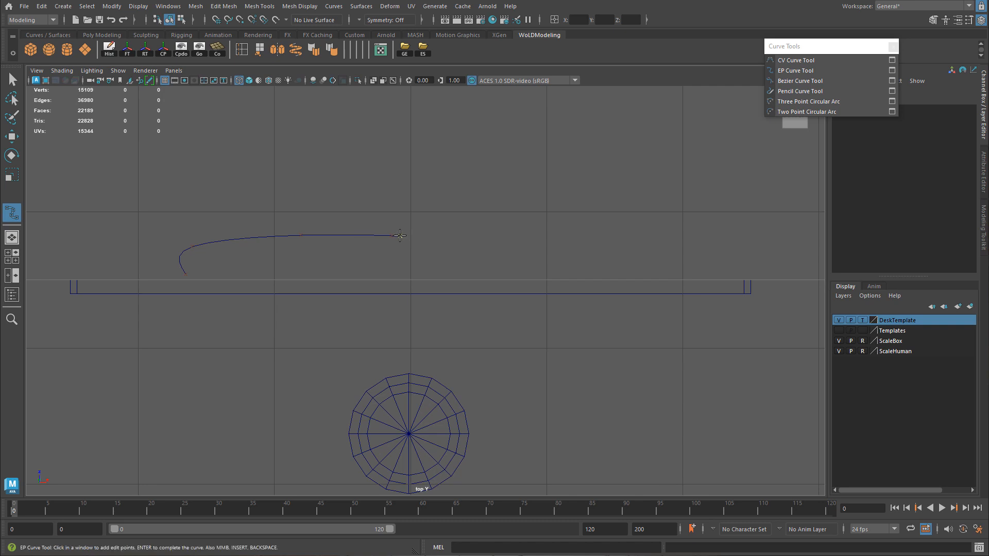
pyautogui.press('w')
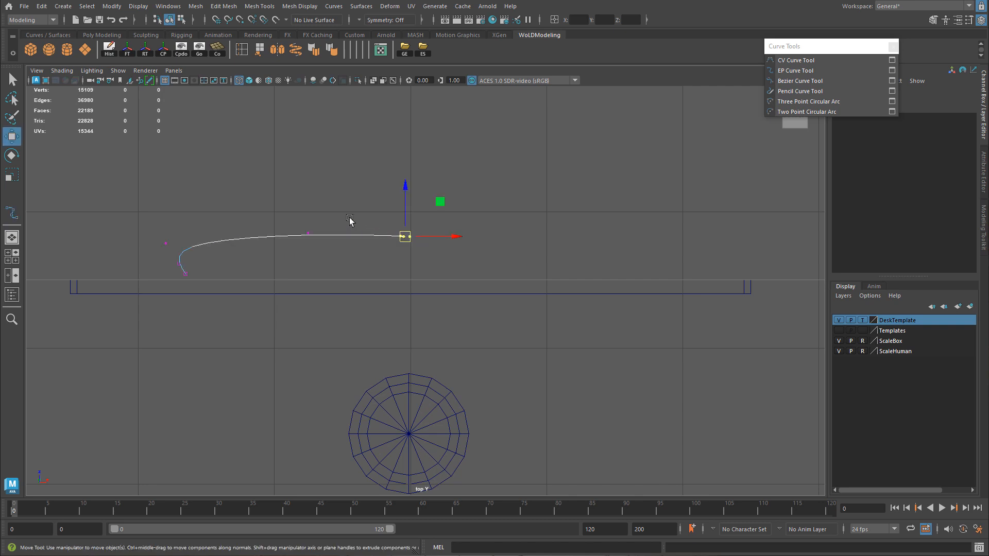
# Step: Delete the surplus control vertex at the curve's open end and move the remaining ones to tighten the corner bend
pyautogui.moveTo(403, 253); pyautogui.dragTo(405, 254)
pyautogui.press('Delete')
pyautogui.click(308, 233)
pyautogui.moveTo(308, 233); pyautogui.dragTo(320, 230)
pyautogui.moveTo(122, 221); pyautogui.dragTo(186, 254)
pyautogui.moveTo(169, 244)
pyautogui.mouseDown()
pyautogui.moveTo(190, 241)
pyautogui.moveTo(183, 255)
pyautogui.mouseUp()
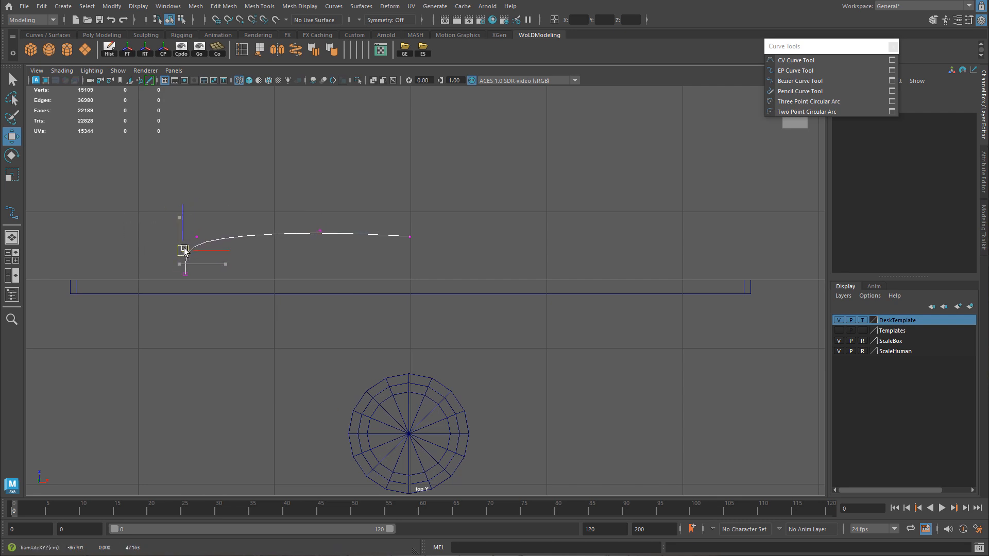
# Step: Try to reshape the curve's bend by removing a middle control vertex and moving the corner ones outward, then undo the edits
pyautogui.keyDown('shift'); pyautogui.moveTo(220, 231); pyautogui.dragTo(214, 248, button='middle'); pyautogui.keyUp('shift')
pyautogui.hotkey('ctrl', 'z')
pyautogui.moveTo(193, 230); pyautogui.dragTo(223, 228)
pyautogui.moveTo(292, 201); pyautogui.dragTo(346, 248)
pyautogui.click(358, 226)
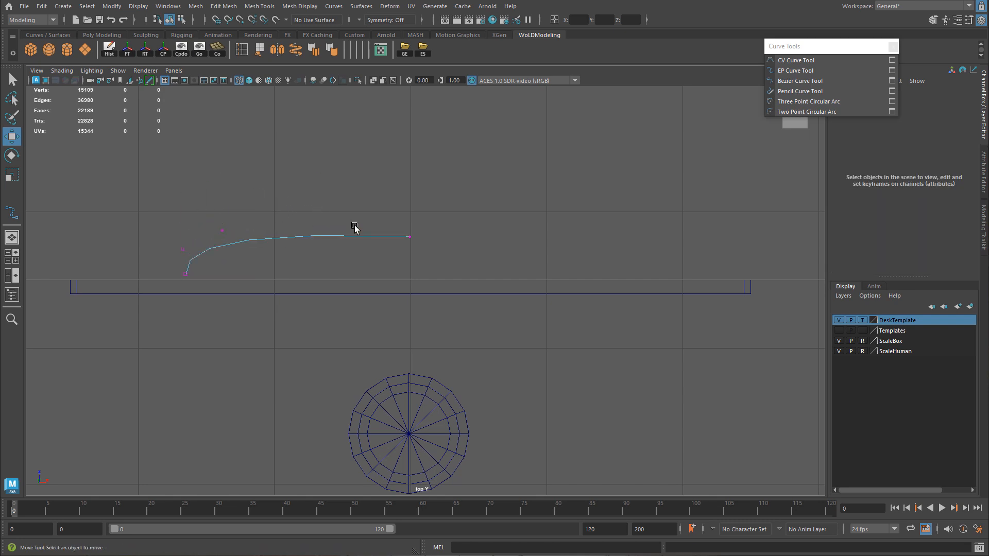
pyautogui.click(222, 230)
pyautogui.moveTo(223, 229); pyautogui.dragTo(240, 220)
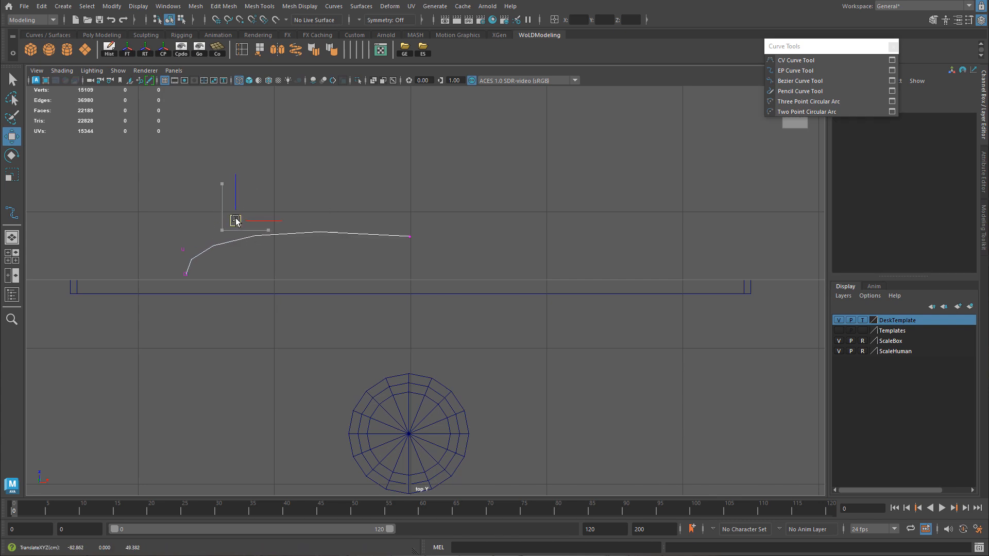
pyautogui.moveTo(183, 249); pyautogui.dragTo(185, 236)
pyautogui.hotkey('ctrl', 'z')
pyautogui.hotkey('ctrl', 'z')
pyautogui.hotkey('ctrl', 'z')
pyautogui.hotkey('ctrl', 'z')
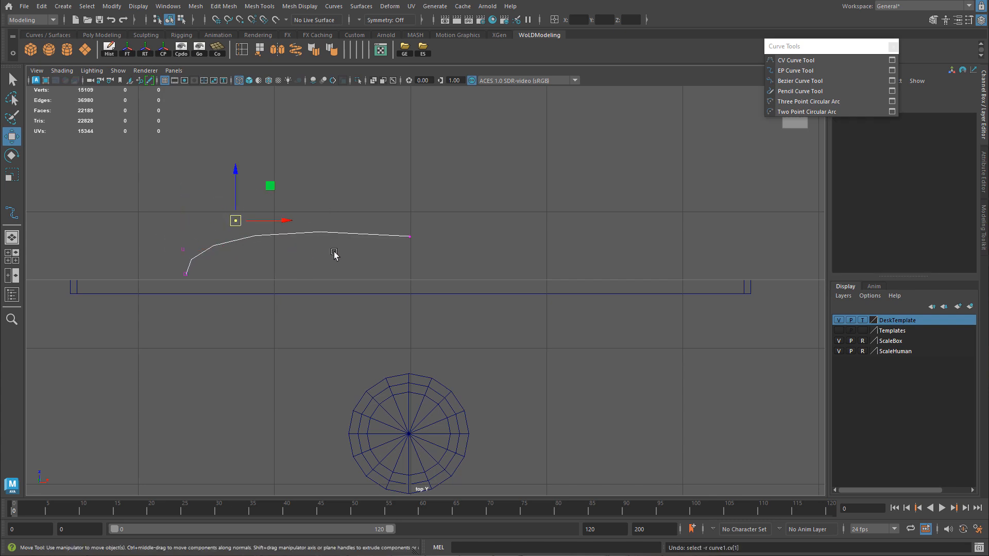
# Step: Grid-snap the curve's open-end control vertex and its neighbour onto the grid line in front of the drawer
pyautogui.moveTo(323, 230); pyautogui.dragTo(306, 224)
pyautogui.moveTo(382, 219); pyautogui.dragTo(415, 239)
pyautogui.press('x')
pyautogui.moveTo(234, 207); pyautogui.dragTo(297, 216)
pyautogui.press('x')
# Step: Move the corner control vertices to round the bend evenly and shift the neighbouring one slightly along the grid line
pyautogui.moveTo(202, 212); pyautogui.dragTo(236, 242)
pyautogui.moveTo(222, 230); pyautogui.dragTo(182, 242)
pyautogui.hotkey('ctrl', 'z')
pyautogui.click(184, 248)
pyautogui.click(190, 243)
pyautogui.moveTo(217, 206); pyautogui.dragTo(202, 219)
pyautogui.hotkey('ctrl', 'z')
pyautogui.click(223, 225)
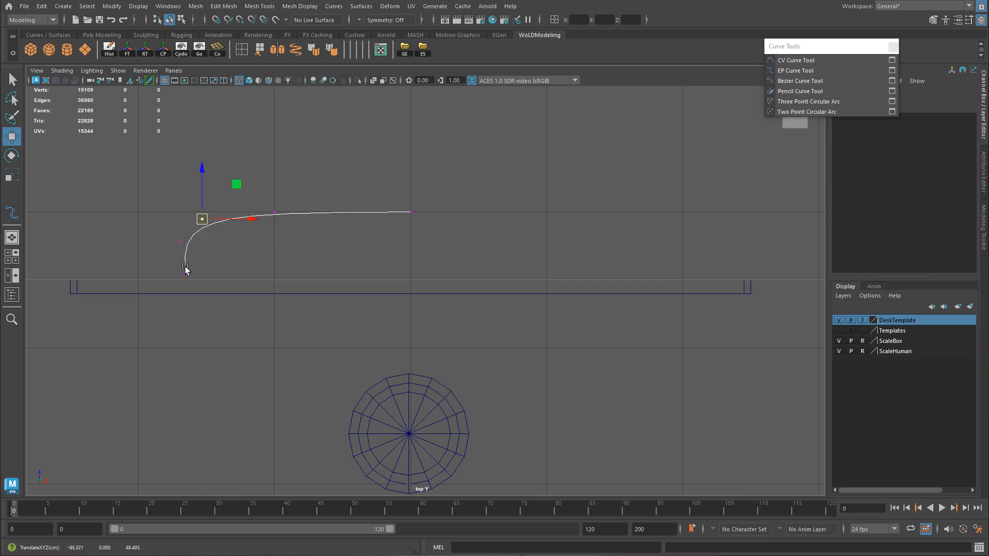
pyautogui.click(274, 212)
pyautogui.moveTo(274, 212); pyautogui.dragTo(281, 212)
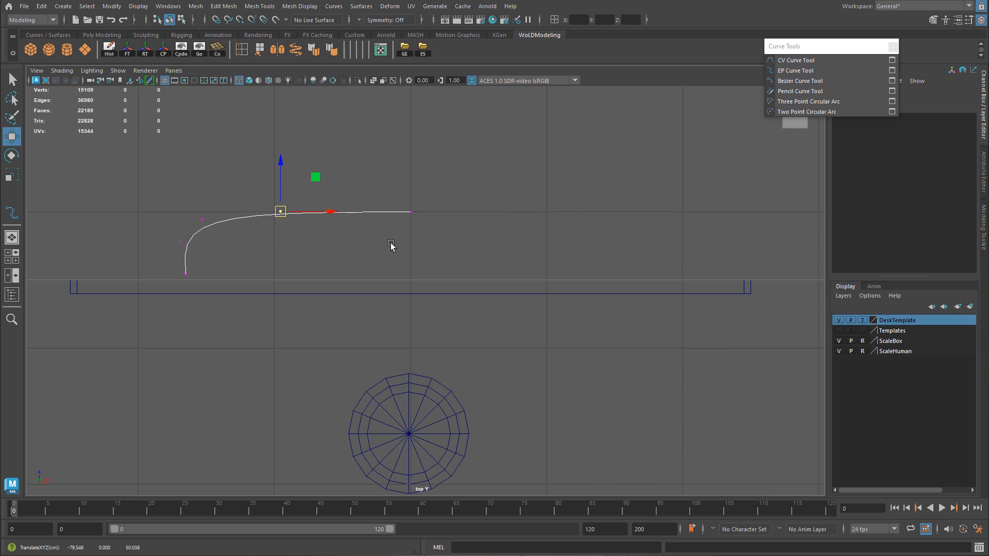
# Step: In the perspective view, select the whole curve, center its pivot and raise it to the top drawer front at about Translate Y 72.75
pyautogui.press('space')
pyautogui.press('space')
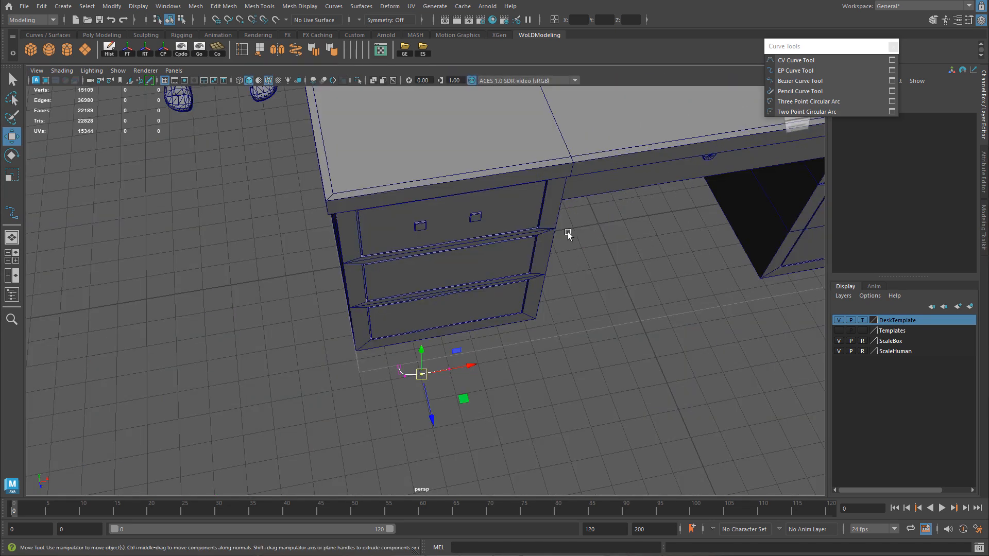
pyautogui.keyDown('alt'); pyautogui.moveTo(580, 236); pyautogui.dragTo(627, 283); pyautogui.keyUp('alt')
pyautogui.keyDown('alt'); pyautogui.moveTo(627, 283); pyautogui.dragTo(572, 309, button='right'); pyautogui.keyUp('alt')
pyautogui.keyDown('alt'); pyautogui.moveTo(305, 389); pyautogui.dragTo(569, 356, button='right'); pyautogui.keyUp('alt')
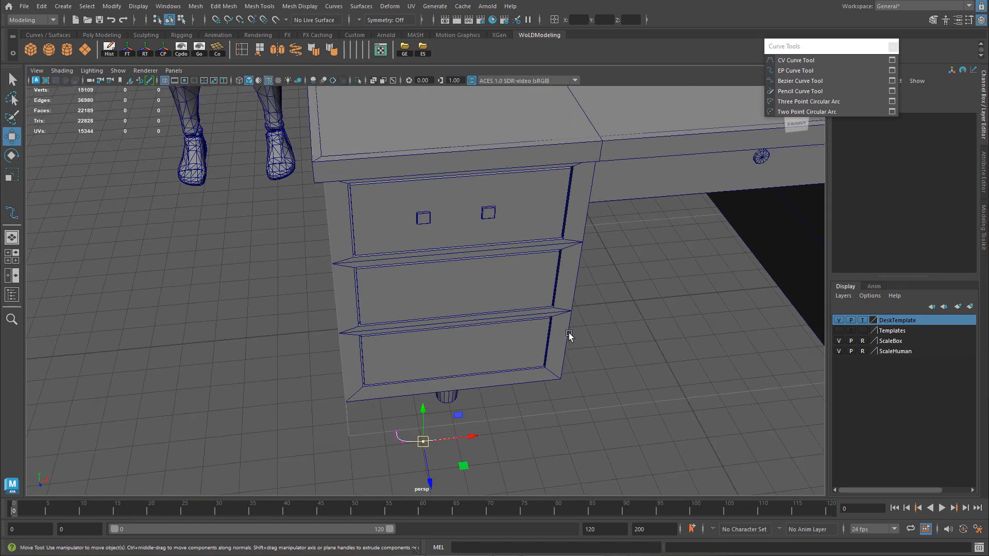
pyautogui.keyDown('alt'); pyautogui.moveTo(569, 356); pyautogui.dragTo(568, 298, button='middle'); pyautogui.keyUp('alt')
pyautogui.click(457, 406)
pyautogui.moveTo(442, 367); pyautogui.dragTo(472, 350, button='right')
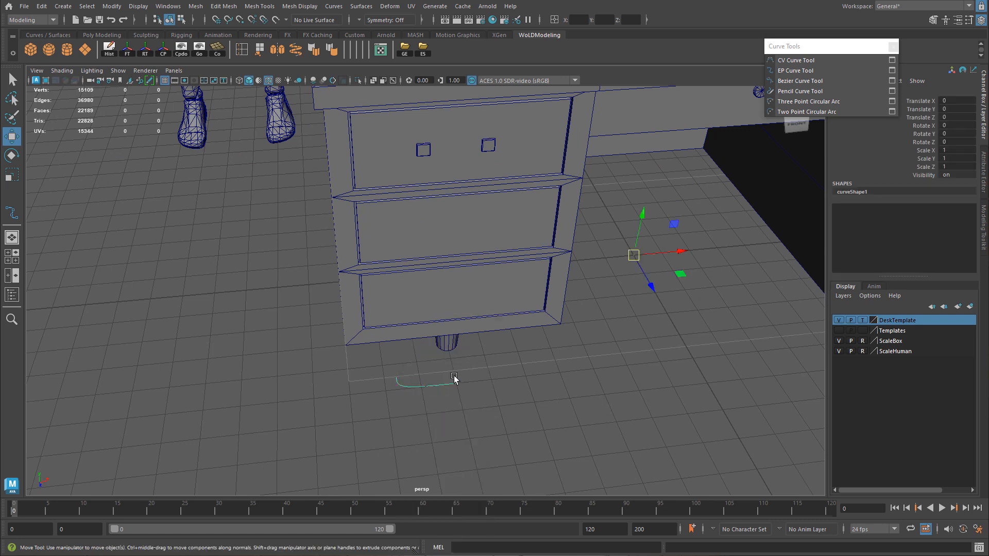
pyautogui.click(164, 49)
pyautogui.moveTo(427, 356); pyautogui.dragTo(438, 128)
pyautogui.keyDown('alt'); pyautogui.moveTo(466, 177); pyautogui.dragTo(500, 192, button='right'); pyautogui.keyUp('alt')
pyautogui.keyDown('alt'); pyautogui.moveTo(501, 192); pyautogui.dragTo(456, 346, button='middle'); pyautogui.keyUp('alt')
pyautogui.keyDown('alt'); pyautogui.moveTo(456, 346); pyautogui.dragTo(516, 288, button='right'); pyautogui.keyUp('alt')
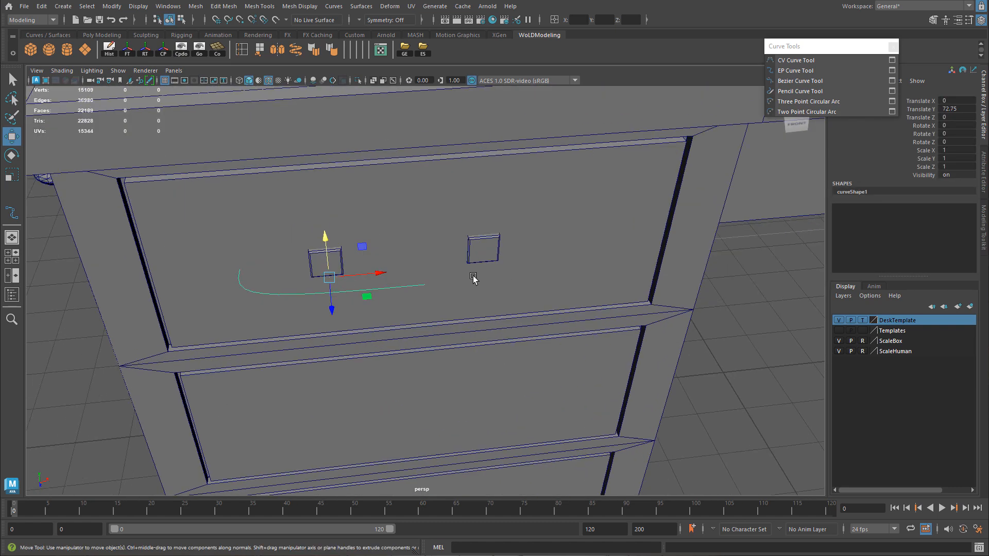
# Step: Scale the curve uniformly to about 0.508 and move it along X toward the middle between the two handle blocks
pyautogui.press('r')
pyautogui.moveTo(330, 278); pyautogui.dragTo(287, 282)
pyautogui.press('w')
pyautogui.moveTo(361, 274); pyautogui.dragTo(406, 271)
# Step: Align the curve's bent end with the first handle block, at about Translate X 3.828, Y 72.595, Z -1.367
pyautogui.keyDown('alt'); pyautogui.moveTo(406, 272); pyautogui.dragTo(285, 277); pyautogui.keyUp('alt')
pyautogui.keyDown('alt'); pyautogui.moveTo(284, 277); pyautogui.dragTo(361, 291, button='right'); pyautogui.keyUp('alt')
pyautogui.keyDown('alt'); pyautogui.moveTo(361, 291); pyautogui.dragTo(334, 257); pyautogui.keyUp('alt')
pyautogui.keyDown('alt'); pyautogui.moveTo(334, 258); pyautogui.dragTo(387, 241); pyautogui.keyUp('alt')
pyautogui.moveTo(394, 328); pyautogui.dragTo(279, 291)
pyautogui.moveTo(283, 255); pyautogui.dragTo(355, 305)
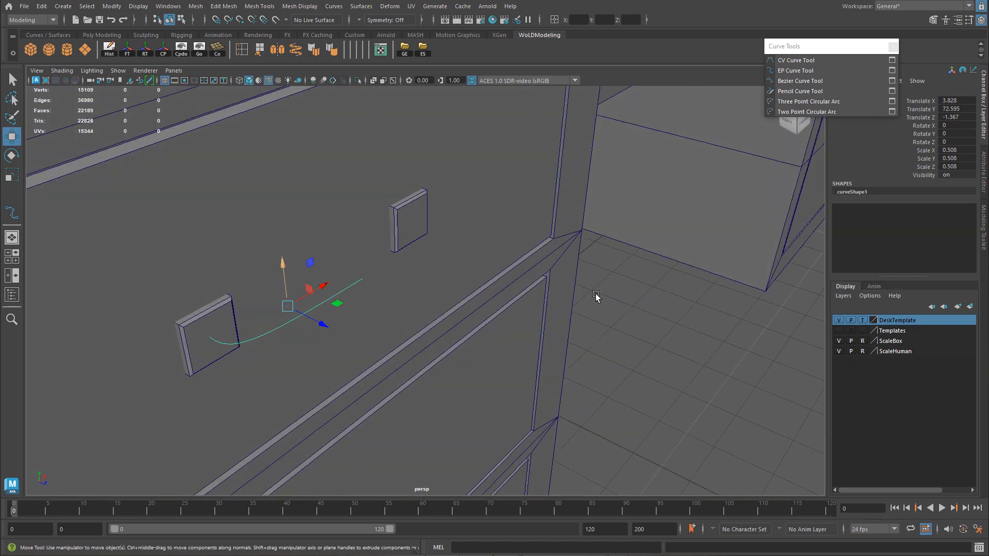
pyautogui.click(596, 296)
pyautogui.scroll(-1, 508, 330)
pyautogui.keyDown('alt'); pyautogui.moveTo(453, 335); pyautogui.dragTo(503, 325); pyautogui.keyUp('alt')
pyautogui.click(366, 311)
pyautogui.keyDown('alt'); pyautogui.moveTo(489, 288); pyautogui.dragTo(401, 262); pyautogui.keyUp('alt')
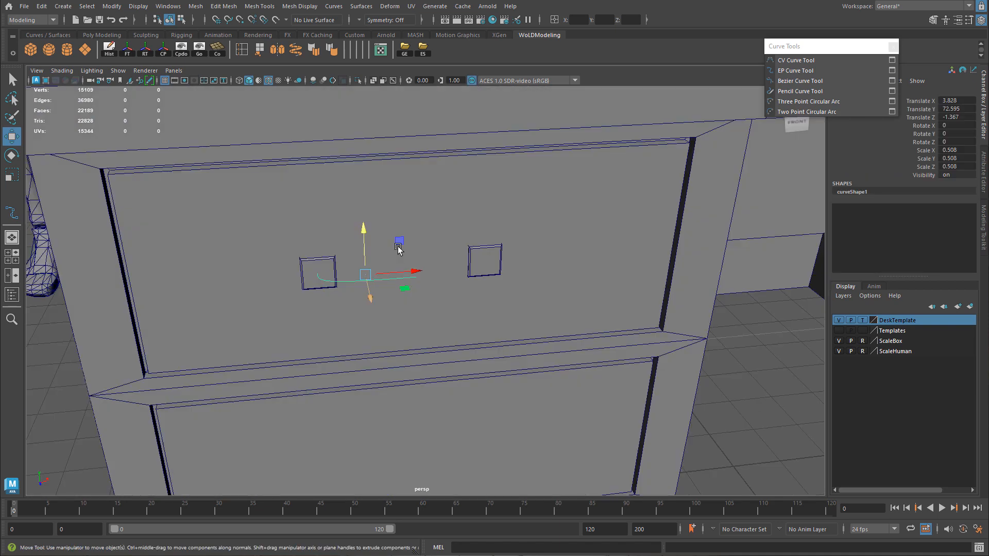
# Step: Create a sweep mesh along the selected handle curve
pyautogui.click(67, 7)
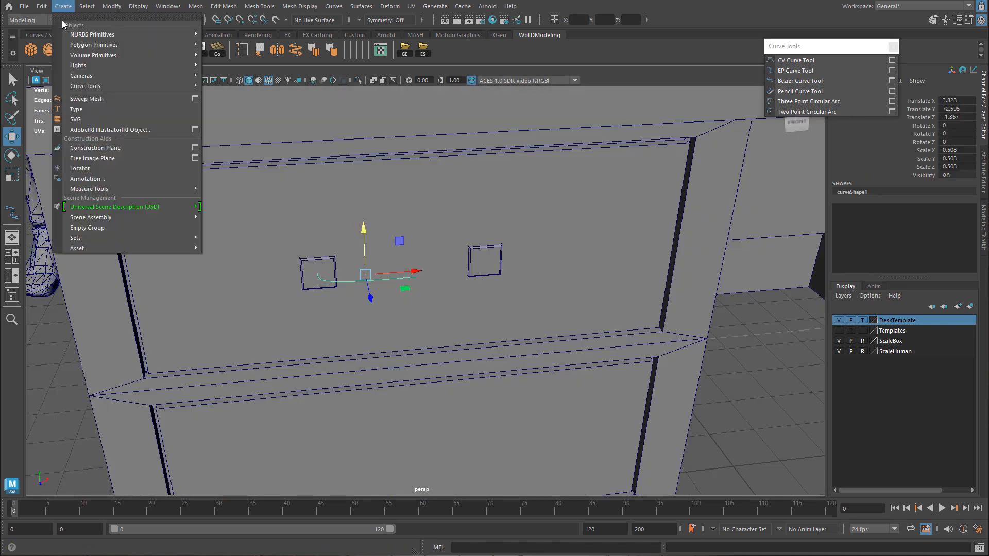
pyautogui.click(105, 99)
pyautogui.keyDown('alt'); pyautogui.moveTo(344, 231); pyautogui.dragTo(363, 276); pyautogui.keyUp('alt')
pyautogui.keyDown('alt'); pyautogui.moveTo(251, 220); pyautogui.dragTo(350, 234, button='middle'); pyautogui.keyUp('alt')
pyautogui.keyDown('alt'); pyautogui.moveTo(351, 234); pyautogui.dragTo(401, 201); pyautogui.keyUp('alt')
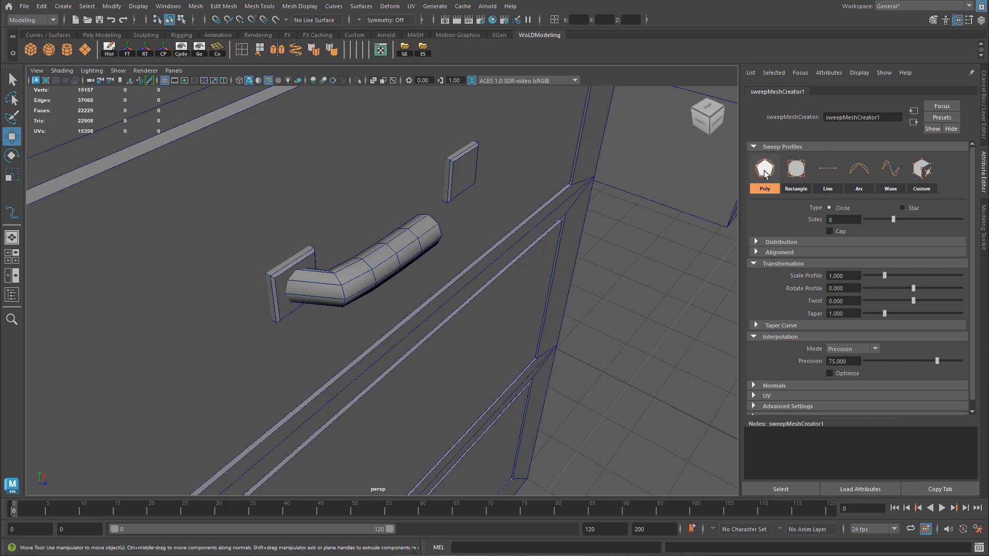
# Step: Try the Rectangle sweep profile on the handle, then return to the Poly profile
pyautogui.click(796, 168)
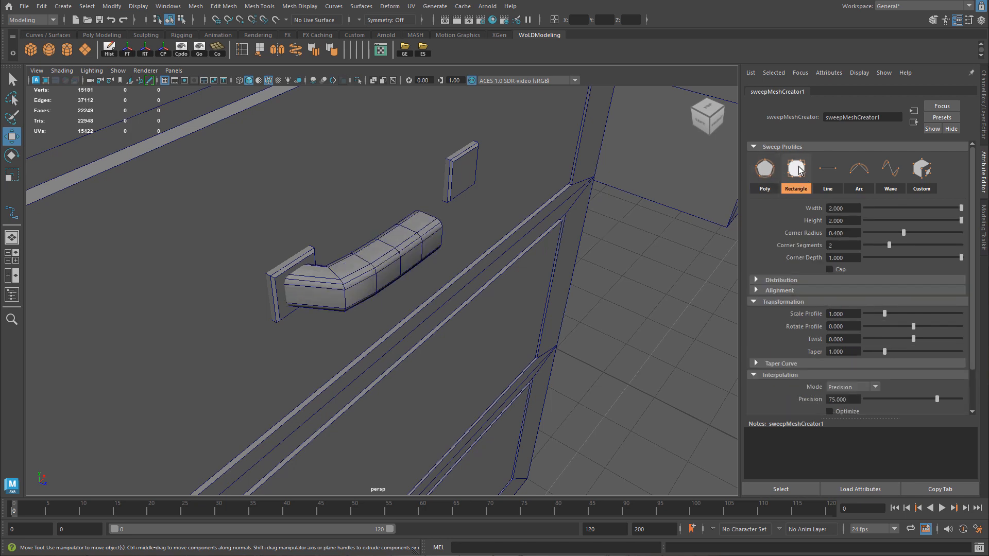
pyautogui.keyDown('alt'); pyautogui.moveTo(483, 271); pyautogui.dragTo(499, 248); pyautogui.keyUp('alt')
pyautogui.click(765, 176)
pyautogui.keyDown('alt'); pyautogui.moveTo(346, 250); pyautogui.dragTo(413, 249); pyautogui.keyUp('alt')
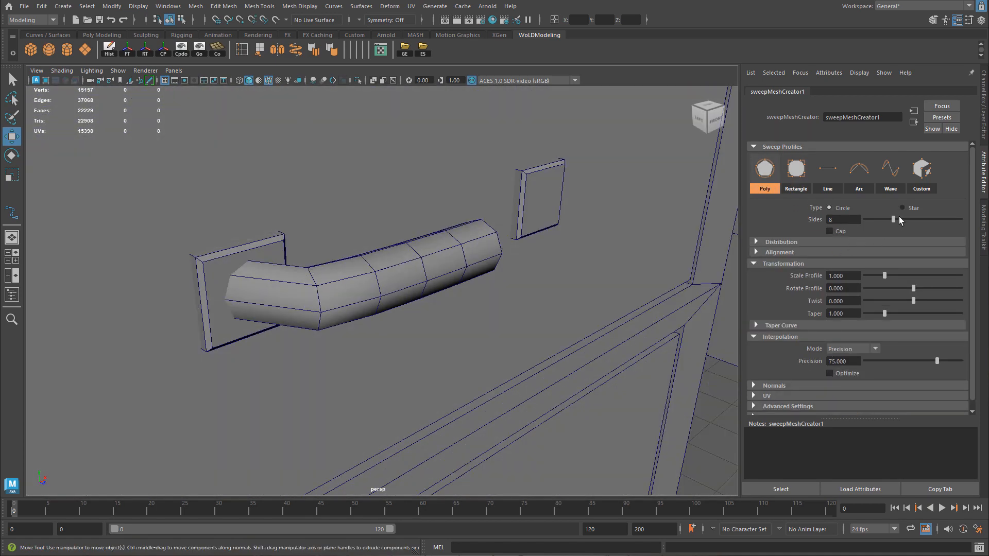
# Step: Set the sweep mesh's circular Poly profile to 12 sides
pyautogui.moveTo(894, 218)
pyautogui.mouseDown()
pyautogui.moveTo(886, 219)
pyautogui.moveTo(907, 218)
pyautogui.mouseUp()
pyautogui.keyDown('alt'); pyautogui.moveTo(566, 252); pyautogui.dragTo(544, 236); pyautogui.keyUp('alt')
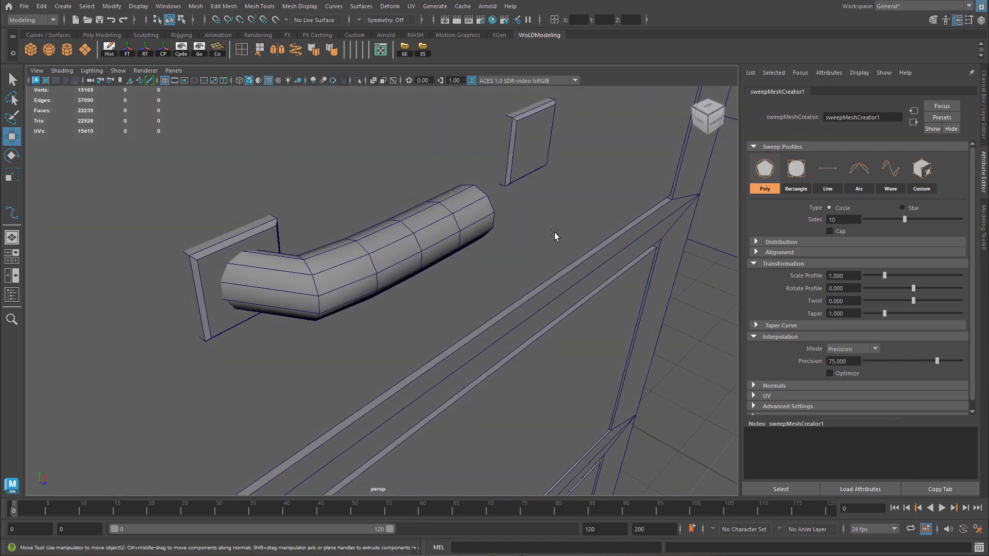
pyautogui.moveTo(906, 219); pyautogui.dragTo(917, 218)
pyautogui.moveTo(469, 253)
pyautogui.keyDown('alt'); pyautogui.mouseDown()
pyautogui.moveTo(526, 228)
pyautogui.moveTo(476, 238)
pyautogui.mouseUp(); pyautogui.keyUp('alt')
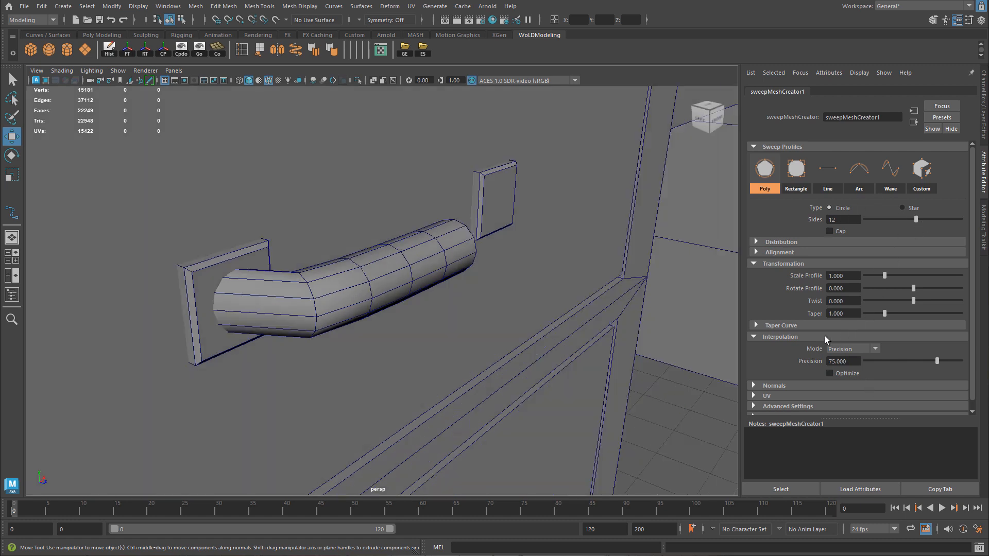
# Step: Raise the sweep's interpolation precision to about 84.783 and enable Optimize
pyautogui.scroll(-1, 789, 321)
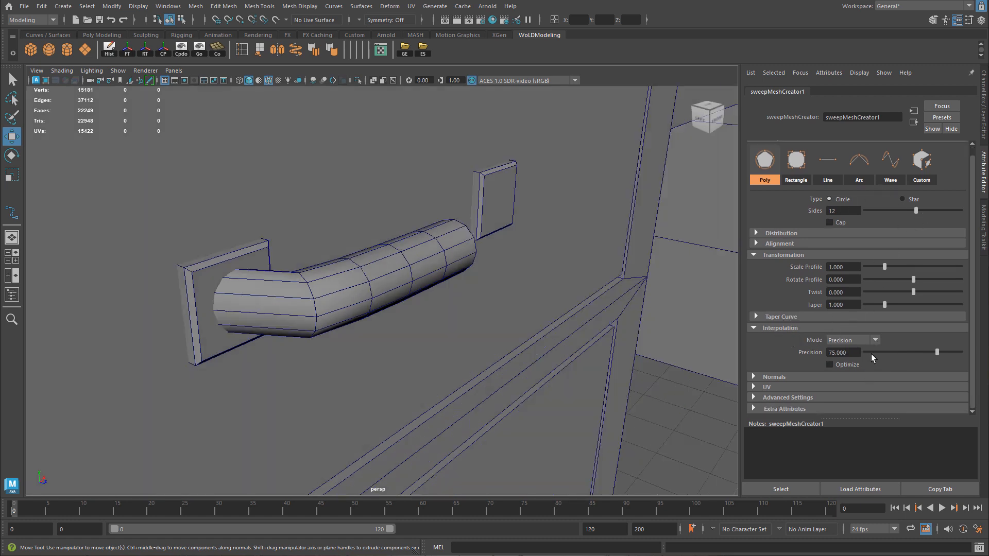
pyautogui.moveTo(938, 352); pyautogui.dragTo(944, 354)
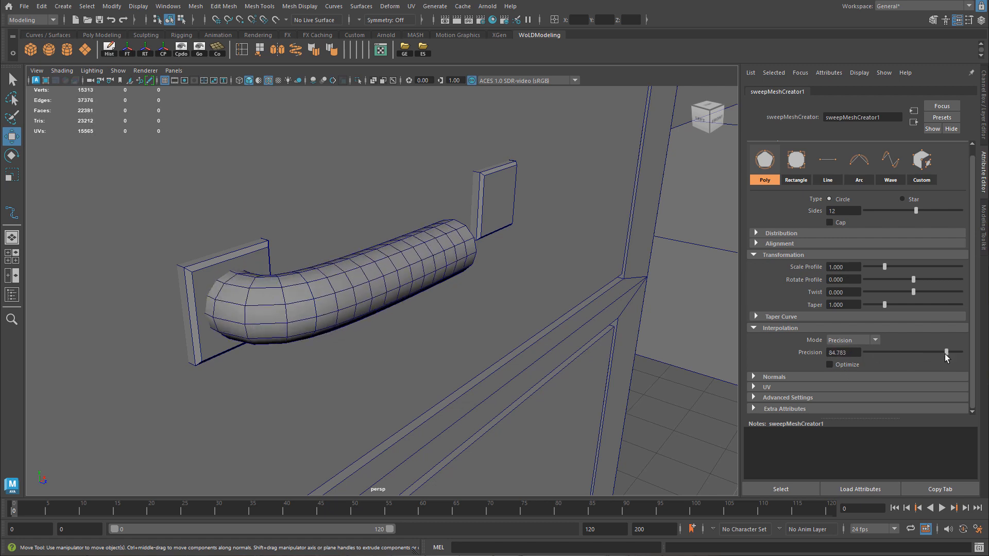
pyautogui.click(829, 364)
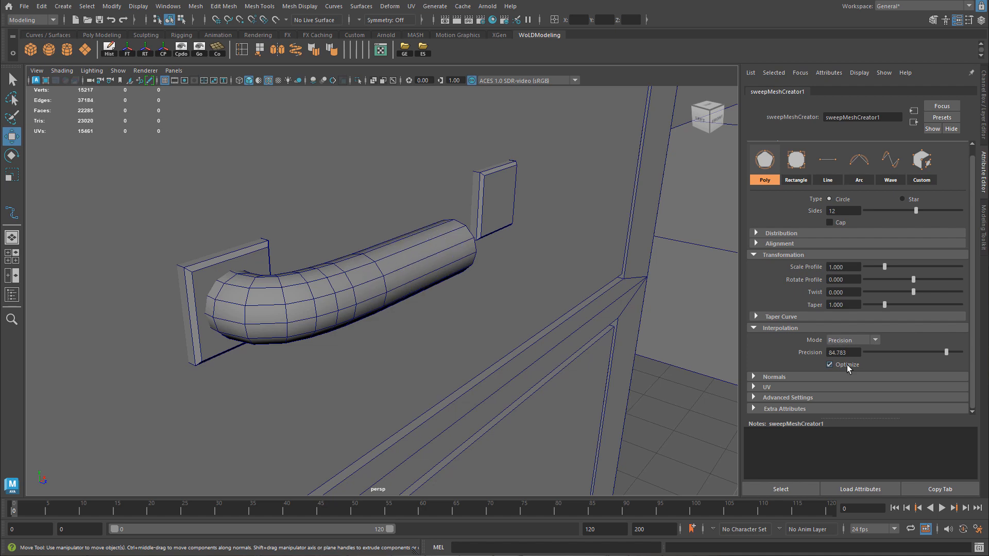
pyautogui.press('f')
pyautogui.keyDown('alt'); pyautogui.moveTo(463, 234); pyautogui.dragTo(209, 267); pyautogui.keyUp('alt')
pyautogui.moveTo(357, 290)
pyautogui.keyDown('alt'); pyautogui.mouseDown()
pyautogui.moveTo(331, 291)
pyautogui.moveTo(363, 297)
pyautogui.mouseUp(); pyautogui.keyUp('alt')
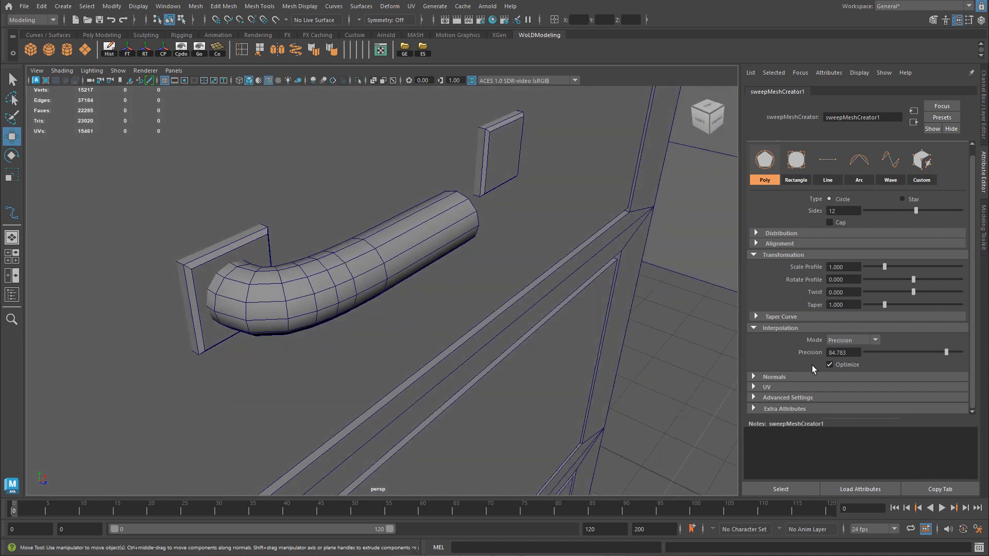
# Step: Shape the sweep's taper curve to narrow the handle toward the block, adding a point at position 0.290 with value 0.900
pyautogui.click(798, 318)
pyautogui.moveTo(957, 369); pyautogui.dragTo(984, 373)
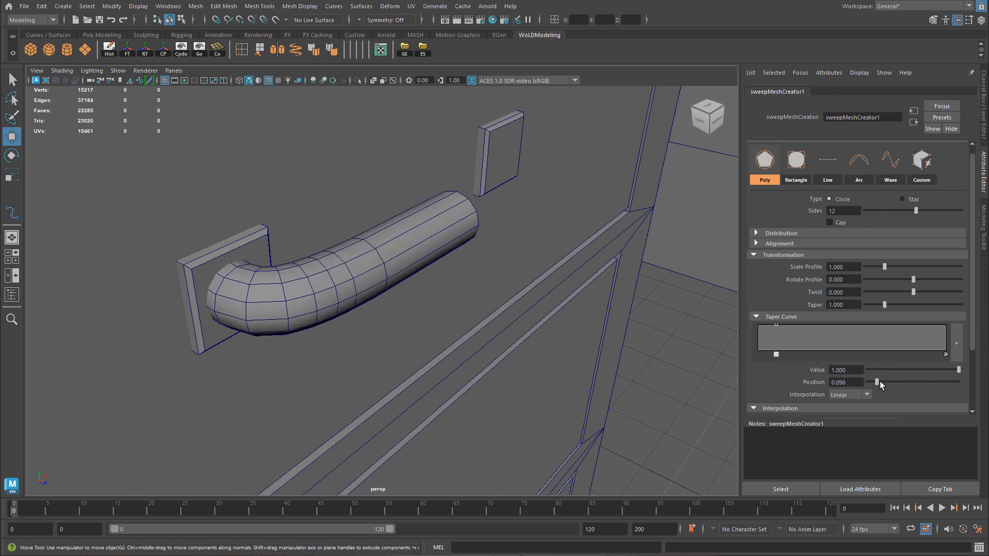
pyautogui.moveTo(889, 380); pyautogui.dragTo(893, 381)
pyautogui.moveTo(954, 368)
pyautogui.mouseDown()
pyautogui.moveTo(910, 368)
pyautogui.moveTo(958, 369)
pyautogui.mouseUp()
pyautogui.moveTo(893, 382)
pyautogui.mouseDown()
pyautogui.moveTo(872, 383)
pyautogui.moveTo(886, 382)
pyautogui.mouseUp()
pyautogui.moveTo(786, 329)
pyautogui.mouseDown()
pyautogui.moveTo(802, 331)
pyautogui.moveTo(800, 320)
pyautogui.moveTo(758, 332)
pyautogui.moveTo(811, 332)
pyautogui.moveTo(798, 331)
pyautogui.mouseUp()
pyautogui.keyDown('alt'); pyautogui.moveTo(669, 329); pyautogui.dragTo(576, 301); pyautogui.keyUp('alt')
pyautogui.moveTo(812, 332); pyautogui.dragTo(812, 326)
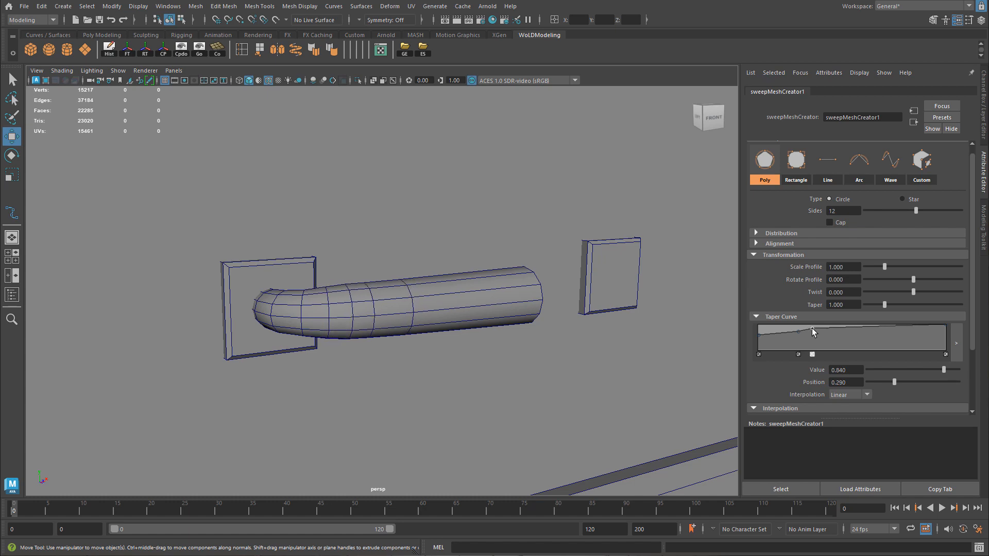
pyautogui.keyDown('alt'); pyautogui.moveTo(508, 317); pyautogui.dragTo(790, 220); pyautogui.keyUp('alt')
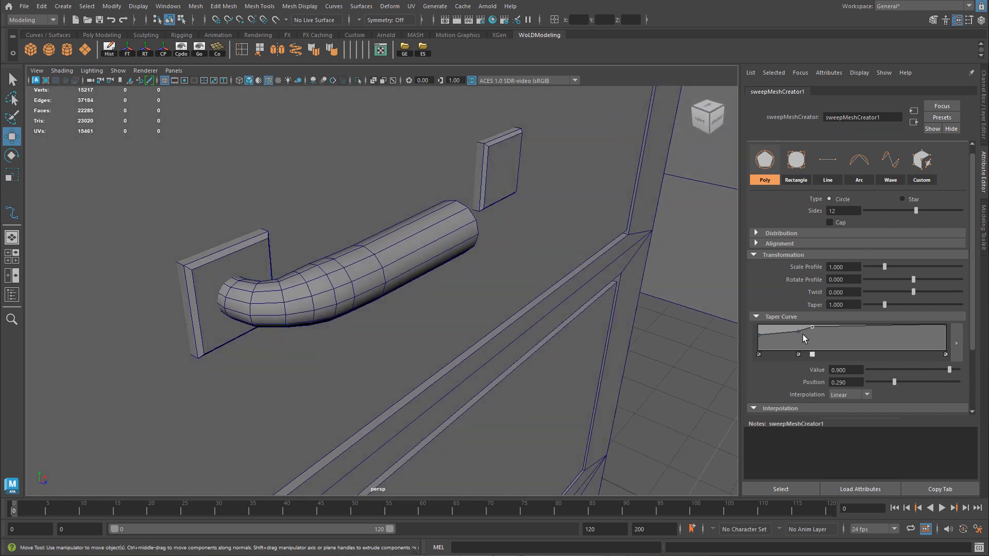
# Step: Refine the taper curve for a smoother transition, moving its last added point to position 0.389 and value 0.980
pyautogui.moveTo(799, 336); pyautogui.dragTo(820, 326)
pyautogui.keyDown('alt'); pyautogui.moveTo(412, 289); pyautogui.dragTo(501, 285); pyautogui.keyUp('alt')
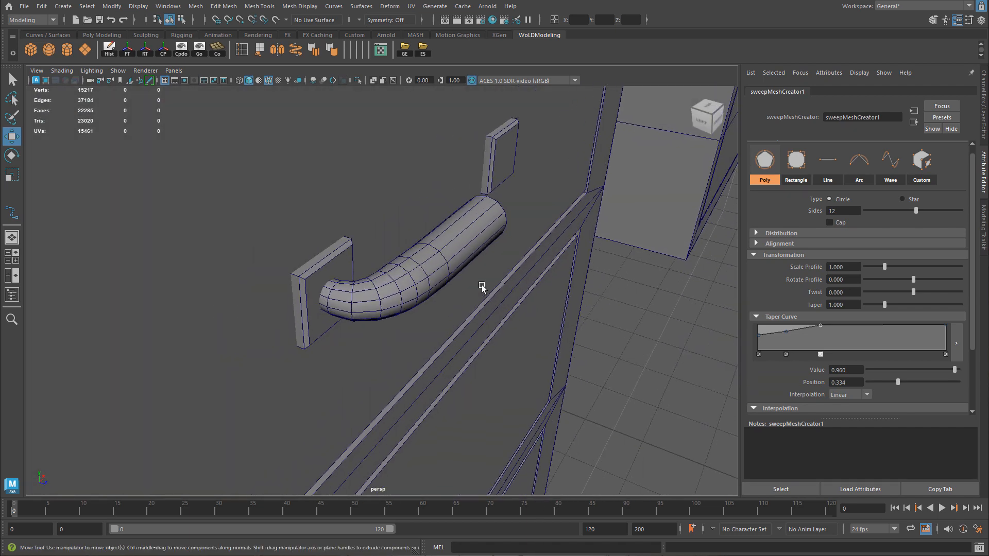
pyautogui.keyDown('alt'); pyautogui.moveTo(501, 285); pyautogui.dragTo(546, 294, button='right'); pyautogui.keyUp('alt')
pyautogui.moveTo(758, 335); pyautogui.dragTo(830, 325)
pyautogui.click(820, 325)
# Step: Select the swept handle mesh and examine its size and taper against the handle blocks and drawer front
pyautogui.keyDown('alt'); pyautogui.moveTo(620, 283); pyautogui.dragTo(395, 274); pyautogui.keyUp('alt')
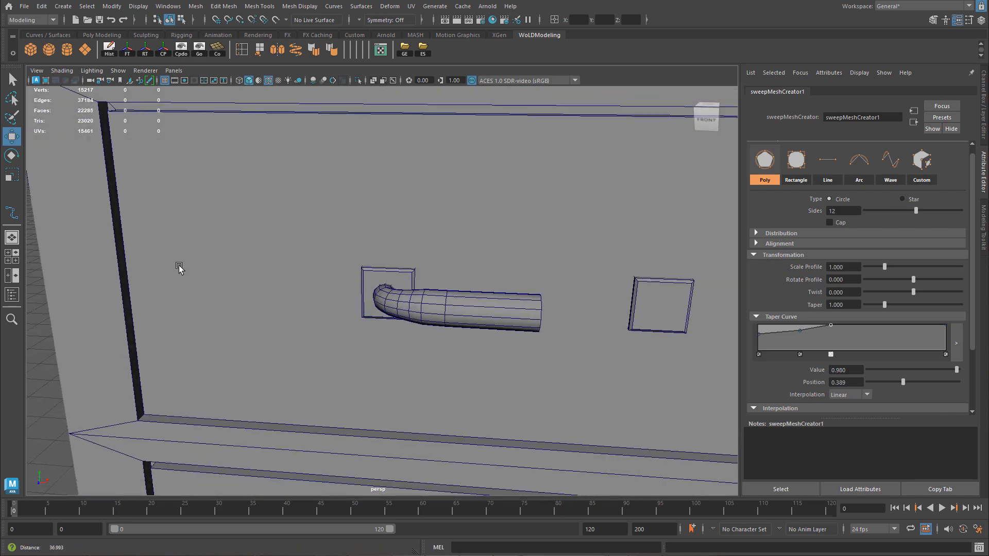
pyautogui.keyDown('alt'); pyautogui.moveTo(395, 273); pyautogui.dragTo(302, 265, button='right'); pyautogui.keyUp('alt')
pyautogui.keyDown('alt'); pyautogui.moveTo(302, 265); pyautogui.dragTo(278, 266); pyautogui.keyUp('alt')
pyautogui.keyDown('alt'); pyautogui.moveTo(412, 282); pyautogui.dragTo(546, 295, button='right'); pyautogui.keyUp('alt')
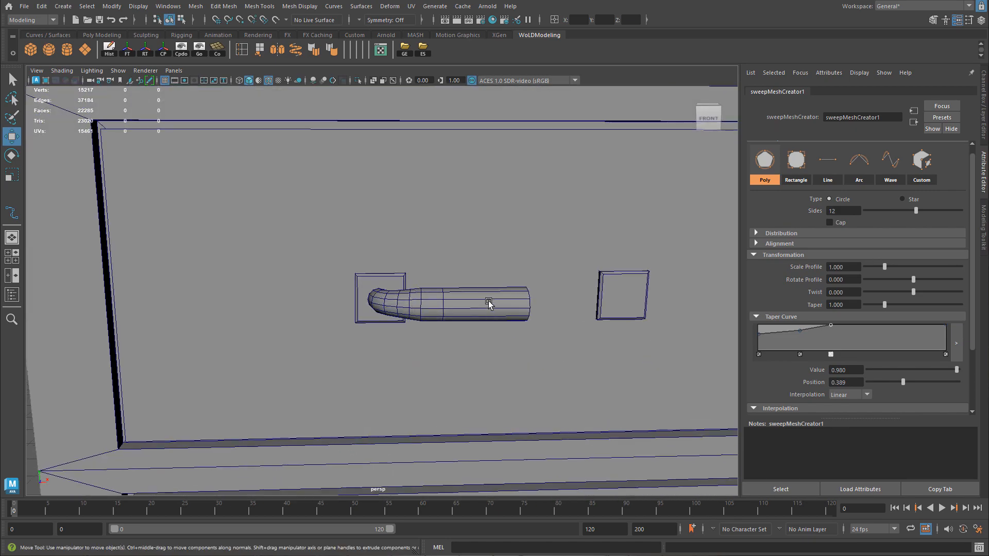
pyautogui.click(487, 302)
pyautogui.moveTo(487, 285); pyautogui.dragTo(527, 274, button='right')
pyautogui.keyDown('alt'); pyautogui.moveTo(495, 286); pyautogui.dragTo(340, 292, button='right'); pyautogui.keyUp('alt')
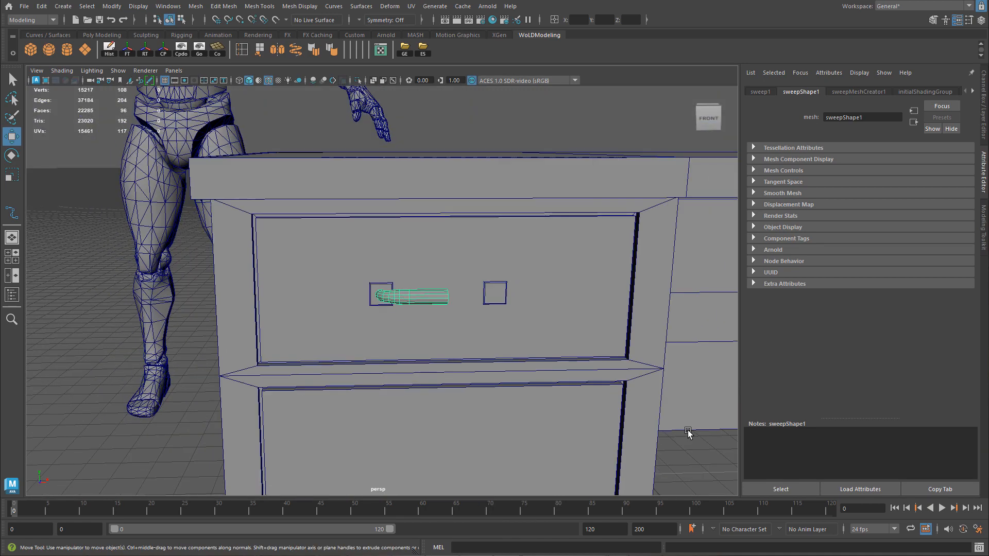
pyautogui.click(600, 417)
pyautogui.keyDown('alt'); pyautogui.moveTo(523, 399); pyautogui.dragTo(320, 358); pyautogui.keyUp('alt')
pyautogui.keyDown('alt'); pyautogui.moveTo(320, 357); pyautogui.dragTo(577, 344, button='right'); pyautogui.keyUp('alt')
pyautogui.keyDown('alt'); pyautogui.moveTo(576, 344); pyautogui.dragTo(450, 311); pyautogui.keyUp('alt')
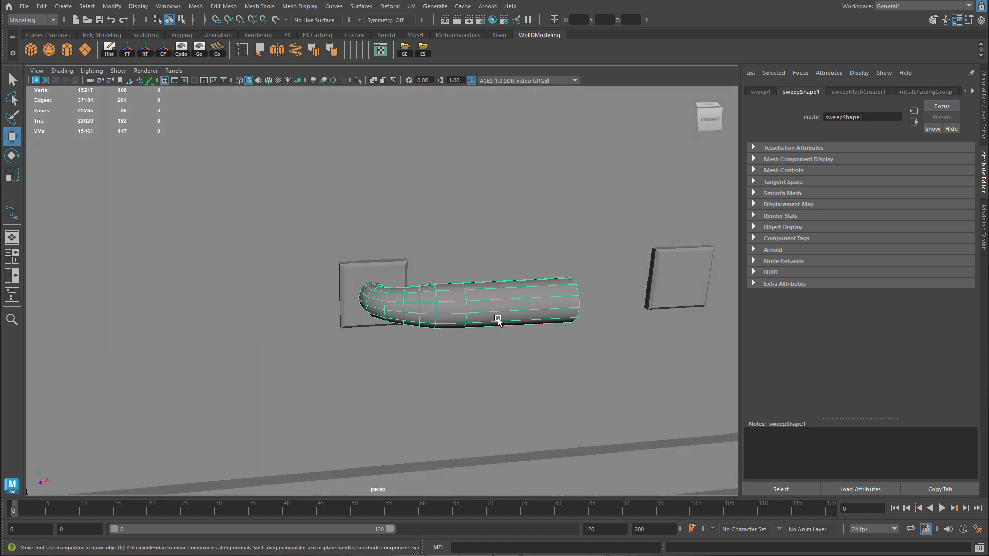
# Step: Change the drawer handle's sweep profile to Rectangle
pyautogui.click(450, 311)
pyautogui.scroll(-5, 544, 329)
pyautogui.click(108, 325)
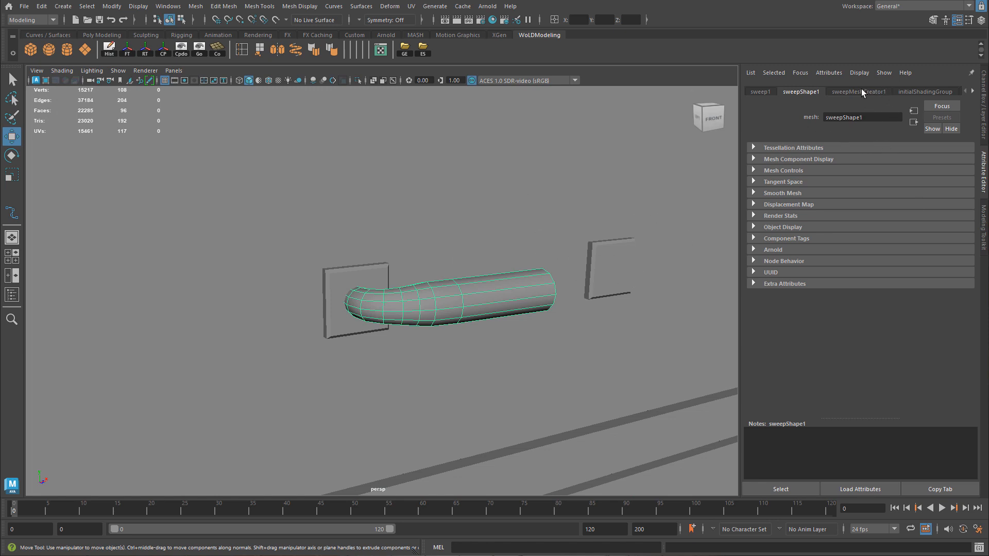
pyautogui.click(878, 91)
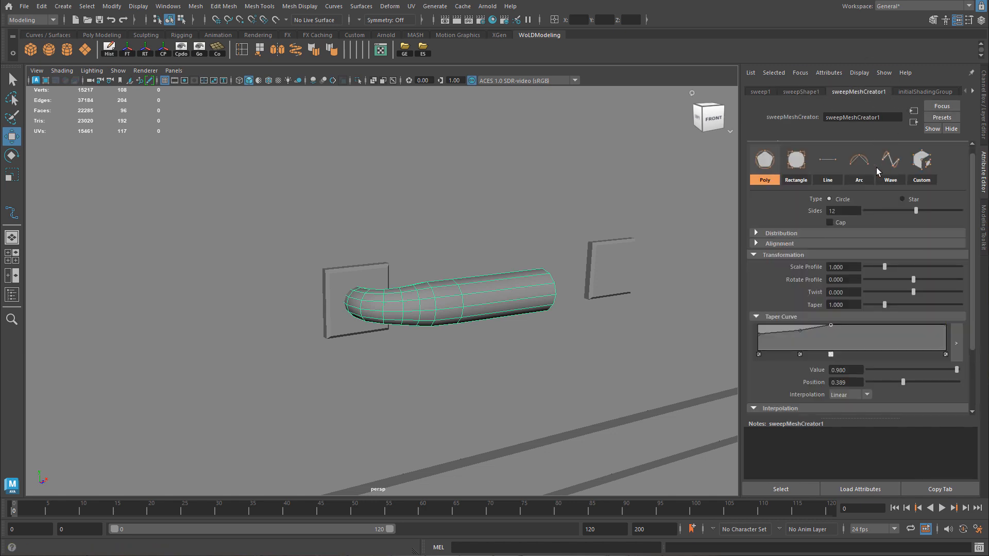
pyautogui.click(796, 168)
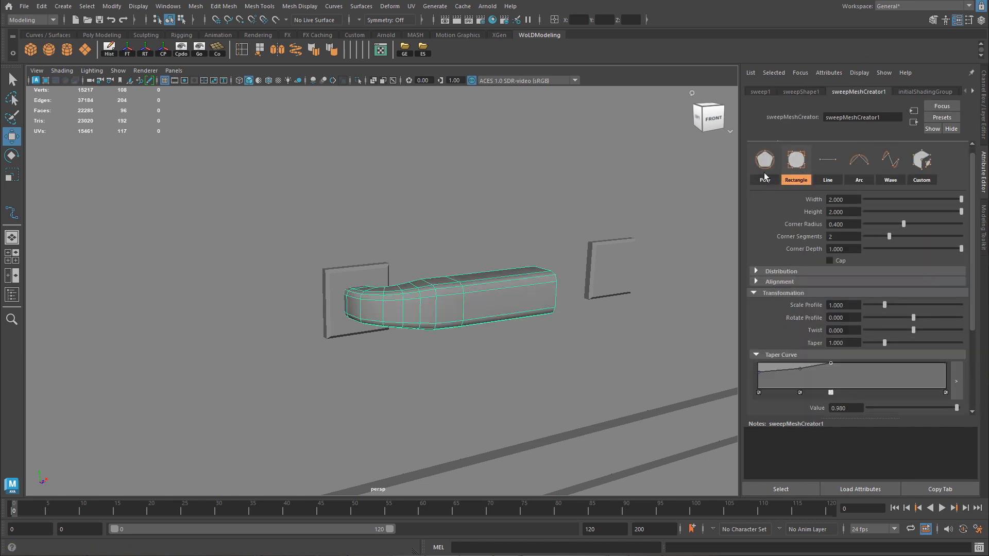
# Step: Examine the rectangular handle's shape from several angles against the mounting blocks and the whole desk
pyautogui.scroll(-5, 560, 331)
pyautogui.click(583, 332)
pyautogui.keyDown('alt'); pyautogui.moveTo(575, 332); pyautogui.dragTo(441, 293); pyautogui.keyUp('alt')
pyautogui.click(441, 293)
pyautogui.keyDown('alt'); pyautogui.moveTo(573, 304); pyautogui.dragTo(647, 304); pyautogui.keyUp('alt')
pyautogui.scroll(2, 653, 298)
pyautogui.click(644, 340)
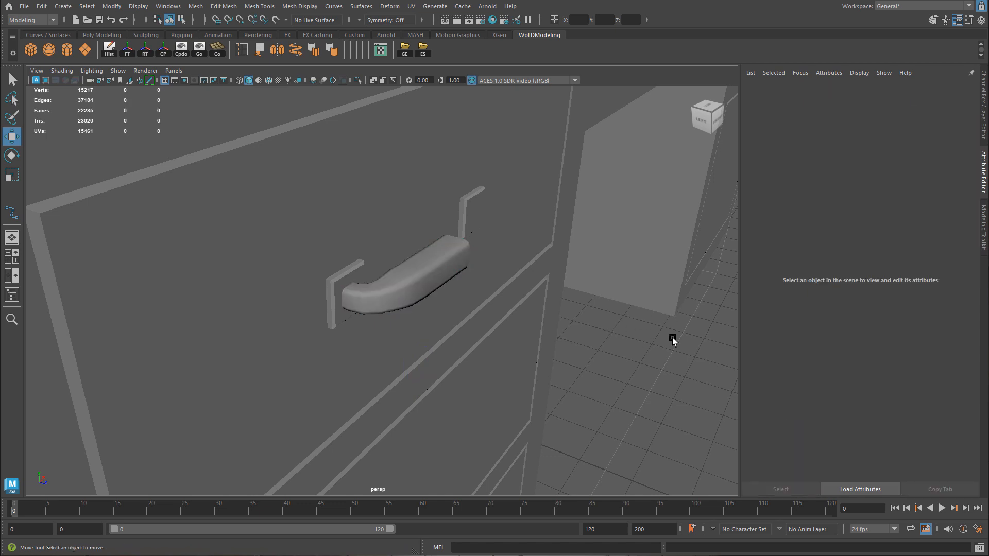
pyautogui.keyDown('alt'); pyautogui.moveTo(644, 340); pyautogui.dragTo(542, 322, button='right'); pyautogui.keyUp('alt')
pyautogui.keyDown('alt'); pyautogui.moveTo(542, 322); pyautogui.dragTo(420, 309); pyautogui.keyUp('alt')
pyautogui.click(318, 295)
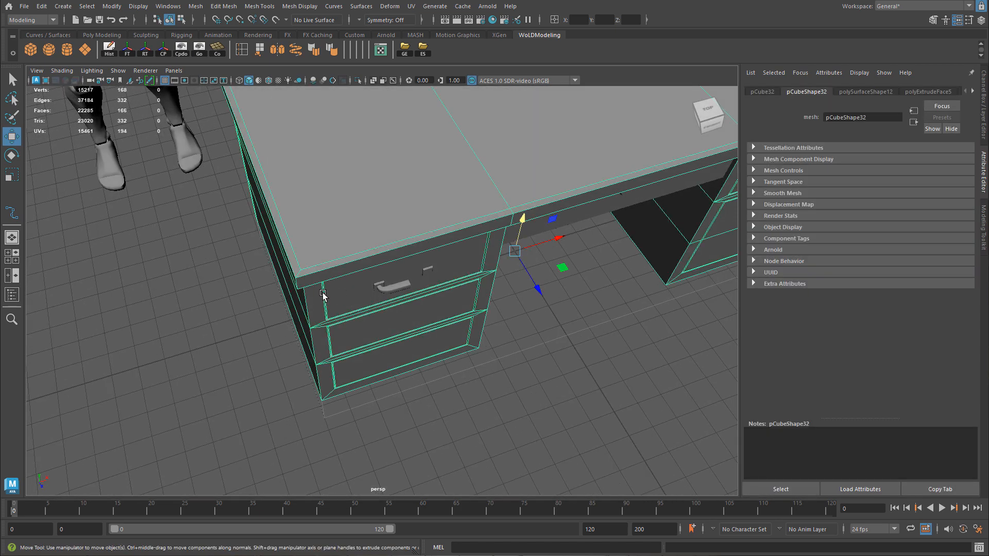
# Step: Set the rectangular sweep profile's width to 1.75 on the drawer handle
pyautogui.click(396, 290)
pyautogui.keyDown('alt'); pyautogui.moveTo(317, 293); pyautogui.dragTo(355, 247); pyautogui.keyUp('alt')
pyautogui.keyDown('alt'); pyautogui.moveTo(356, 247); pyautogui.dragTo(644, 267, button='right'); pyautogui.keyUp('alt')
pyautogui.click(859, 92)
pyautogui.moveTo(941, 200)
pyautogui.mouseDown()
pyautogui.moveTo(953, 202)
pyautogui.moveTo(938, 203)
pyautogui.mouseUp()
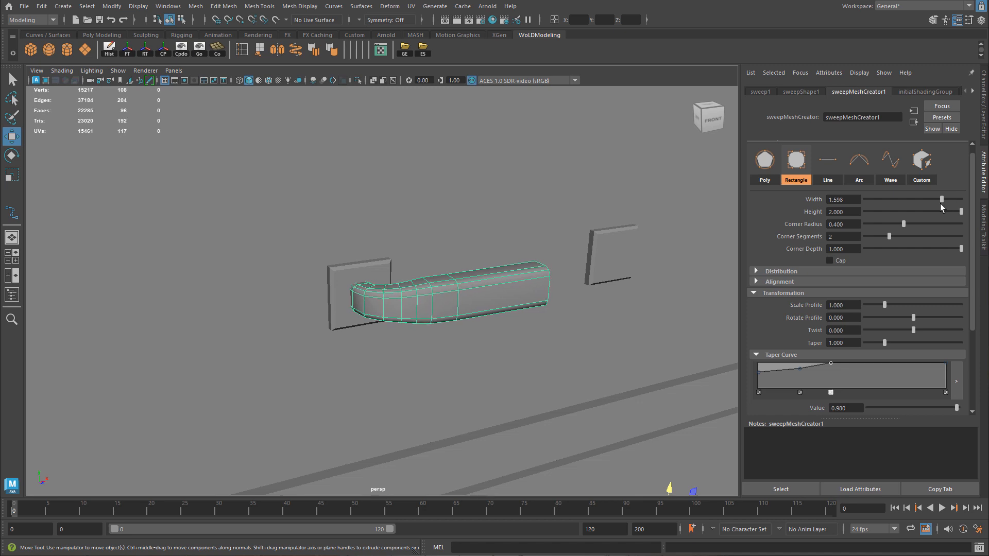
pyautogui.keyDown('alt'); pyautogui.moveTo(570, 267); pyautogui.dragTo(580, 269); pyautogui.keyUp('alt')
pyautogui.hotkey('ctrl', 'z')
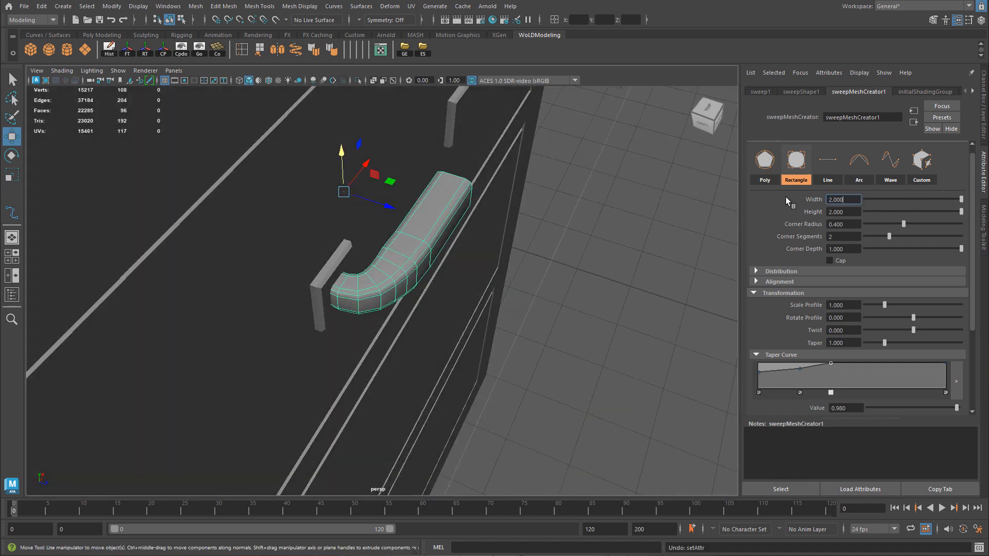
pyautogui.press('Return')
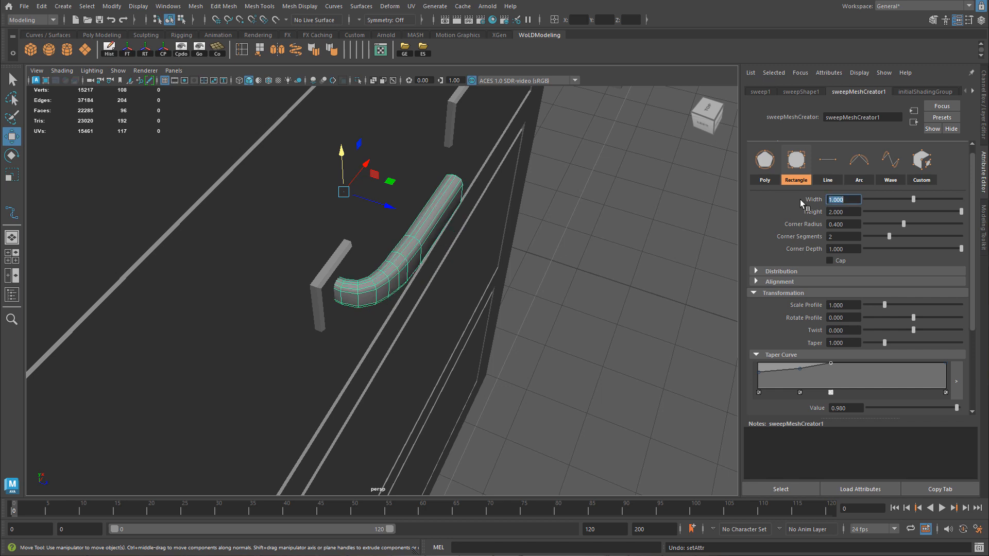
pyautogui.write('1.5')
pyautogui.press('Return')
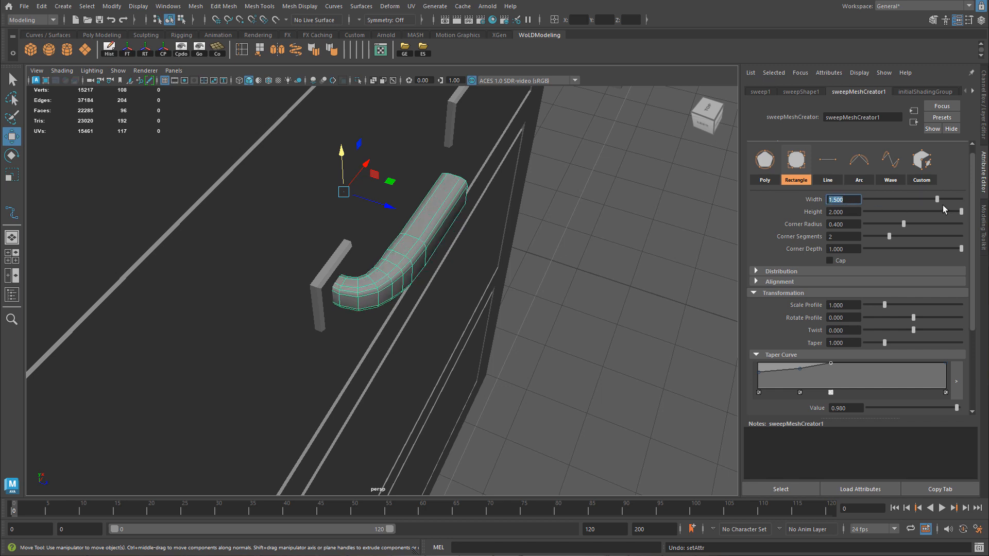
pyautogui.write('1.75')
pyautogui.press('Return')
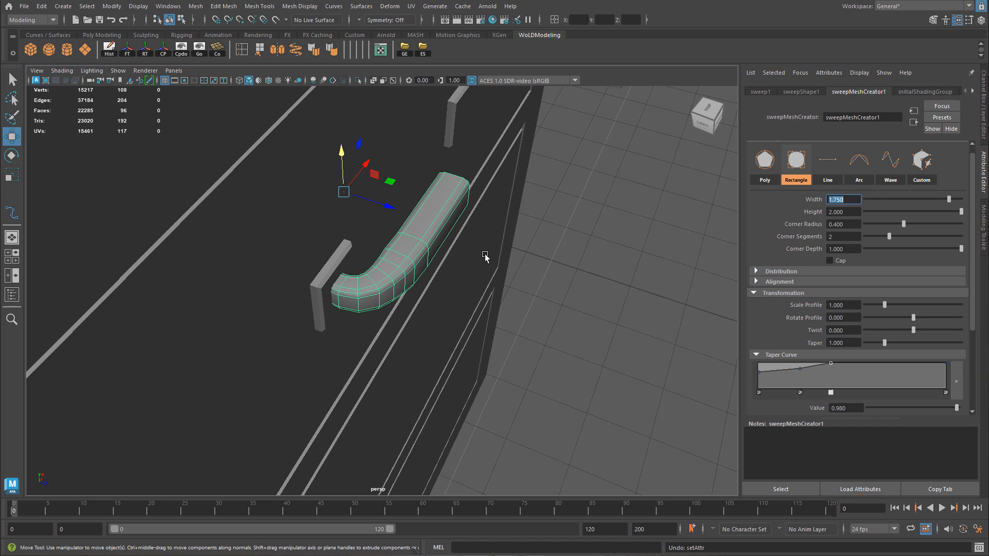
# Step: Examine the handle's thickness and proportions from above and in front of the drawer
pyautogui.keyDown('alt'); pyautogui.moveTo(484, 256); pyautogui.dragTo(382, 304); pyautogui.keyUp('alt')
pyautogui.moveTo(475, 256)
pyautogui.keyDown('alt'); pyautogui.mouseDown()
pyautogui.moveTo(410, 252)
pyautogui.moveTo(473, 265)
pyautogui.moveTo(460, 259)
pyautogui.mouseUp(); pyautogui.keyUp('alt')
pyautogui.moveTo(459, 259); pyautogui.dragTo(501, 242, button='right')
pyautogui.click(593, 331)
pyautogui.keyDown('alt'); pyautogui.moveTo(592, 331); pyautogui.dragTo(437, 331, button='right'); pyautogui.keyUp('alt')
pyautogui.keyDown('alt'); pyautogui.moveTo(437, 331); pyautogui.dragTo(494, 323); pyautogui.keyUp('alt')
pyautogui.keyDown('alt'); pyautogui.moveTo(495, 323); pyautogui.dragTo(377, 320, button='right'); pyautogui.keyUp('alt')
pyautogui.keyDown('alt'); pyautogui.moveTo(377, 320); pyautogui.dragTo(396, 304); pyautogui.keyUp('alt')
pyautogui.keyDown('alt'); pyautogui.moveTo(396, 304); pyautogui.dragTo(506, 296, button='right'); pyautogui.keyUp('alt')
pyautogui.keyDown('alt'); pyautogui.moveTo(505, 296); pyautogui.dragTo(469, 297); pyautogui.keyUp('alt')
pyautogui.click(452, 290)
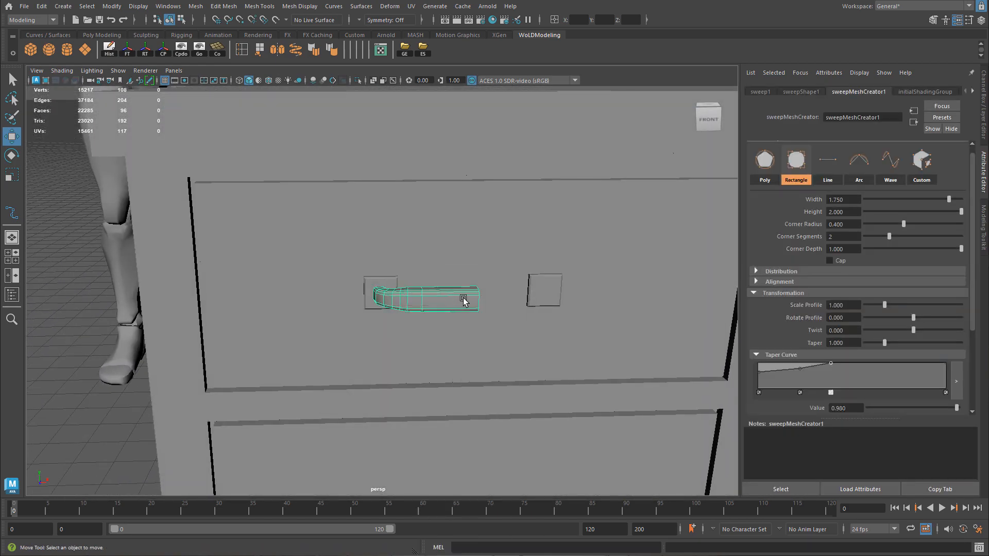
# Step: Delete the construction history of the swept handle mesh
pyautogui.click(456, 266)
pyautogui.click(436, 300)
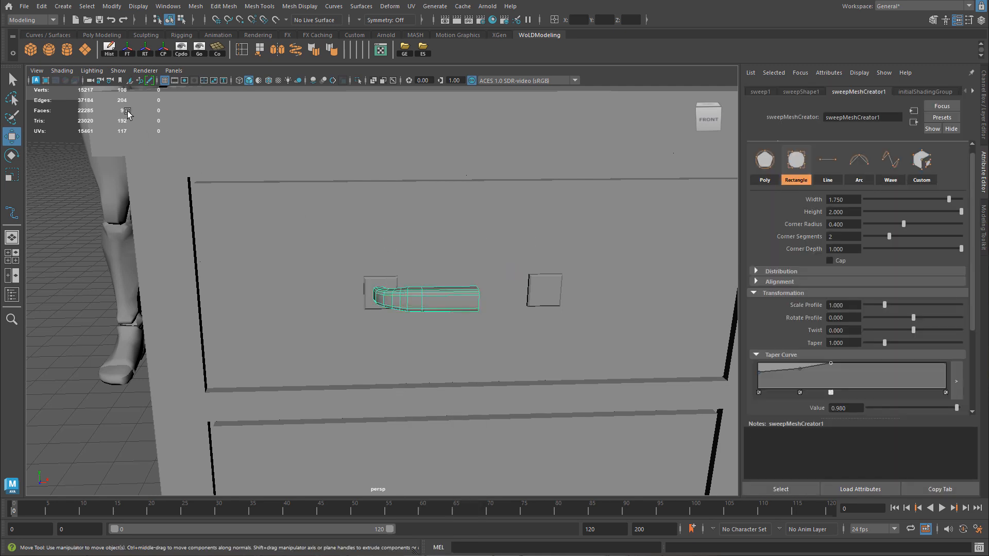
pyautogui.click(109, 49)
# Step: Move the handle's guide curve out in front of the drawer, clear of the handle mesh
pyautogui.keyDown('alt'); pyautogui.moveTo(386, 288); pyautogui.dragTo(221, 318); pyautogui.keyUp('alt')
pyautogui.scroll(5, 463, 332)
pyautogui.keyDown('alt'); pyautogui.moveTo(541, 342); pyautogui.dragTo(502, 337); pyautogui.keyUp('alt')
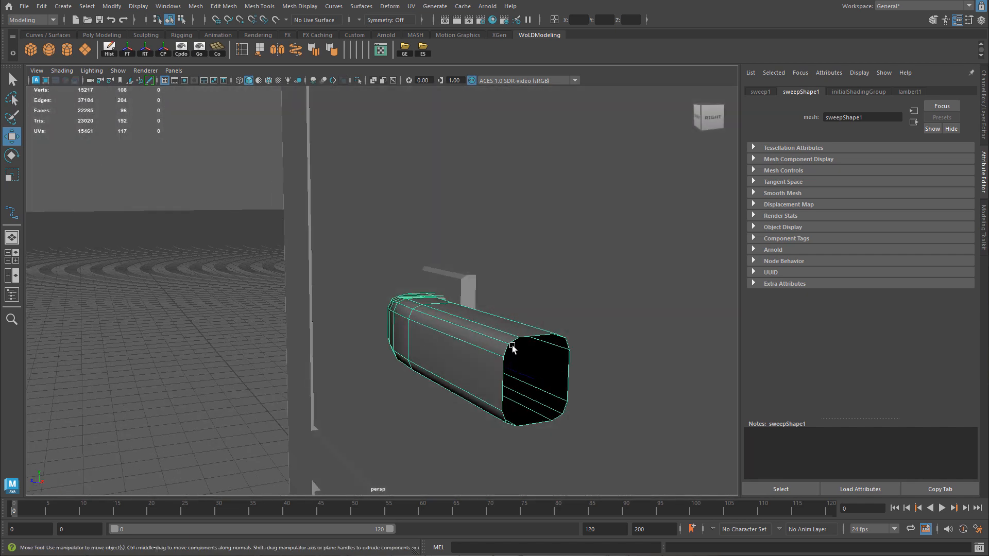
pyautogui.keyDown('alt'); pyautogui.moveTo(525, 398); pyautogui.dragTo(85, 341); pyautogui.keyUp('alt')
pyautogui.click(451, 362)
pyautogui.scroll(-6, 319, 330)
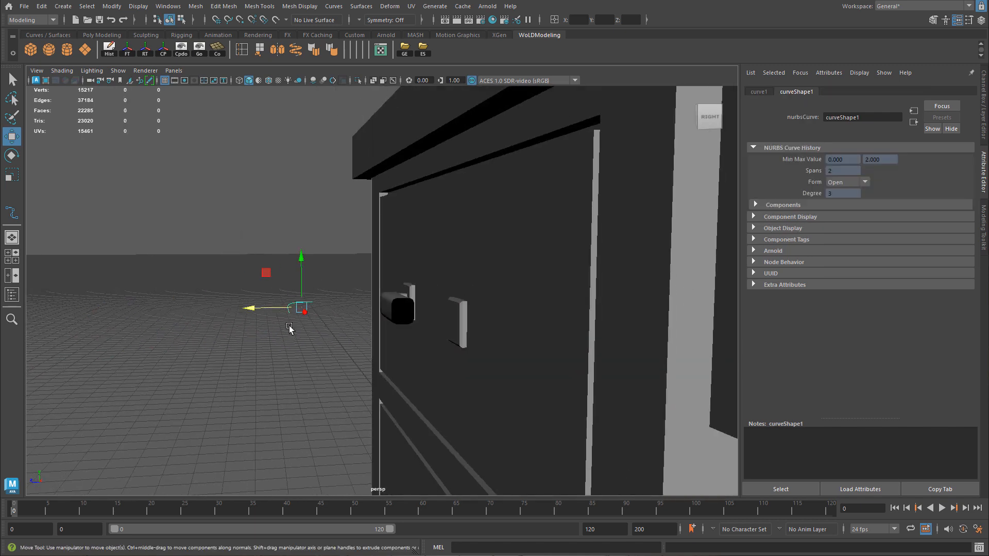
pyautogui.moveTo(263, 308); pyautogui.dragTo(6, 310)
pyautogui.keyDown('alt'); pyautogui.moveTo(330, 310); pyautogui.dragTo(386, 329); pyautogui.keyUp('alt')
# Step: Shorten the handle in the front view by moving its open-end vertices to the midpoint between the two mounting blocks
pyautogui.click(431, 328)
pyautogui.keyDown('alt'); pyautogui.moveTo(235, 326); pyautogui.dragTo(248, 357); pyautogui.keyUp('alt')
pyautogui.press('space')
pyautogui.press('space')
pyautogui.keyDown('alt'); pyautogui.moveTo(268, 281); pyautogui.dragTo(421, 273, button='right'); pyautogui.keyUp('alt')
pyautogui.keyDown('alt'); pyautogui.moveTo(421, 274); pyautogui.dragTo(439, 324, button='middle'); pyautogui.keyUp('alt')
pyautogui.keyDown('alt'); pyautogui.moveTo(439, 324); pyautogui.dragTo(474, 239, button='right'); pyautogui.keyUp('alt')
pyautogui.moveTo(477, 194); pyautogui.dragTo(546, 295)
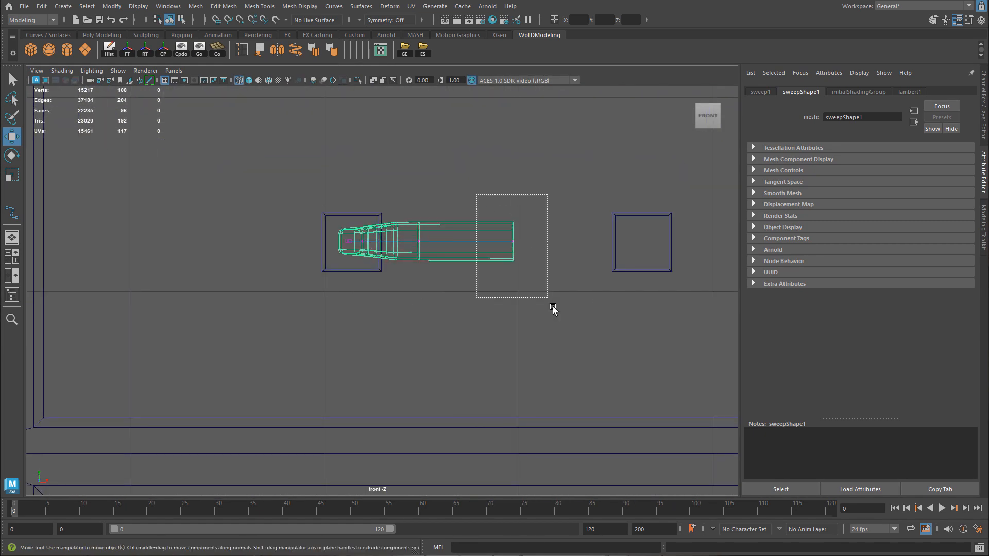
pyautogui.click(465, 222)
pyautogui.click(474, 223)
pyautogui.moveTo(475, 221); pyautogui.dragTo(440, 221, button='right')
pyautogui.moveTo(554, 279); pyautogui.dragTo(492, 201)
pyautogui.moveTo(539, 242); pyautogui.dragTo(540, 243)
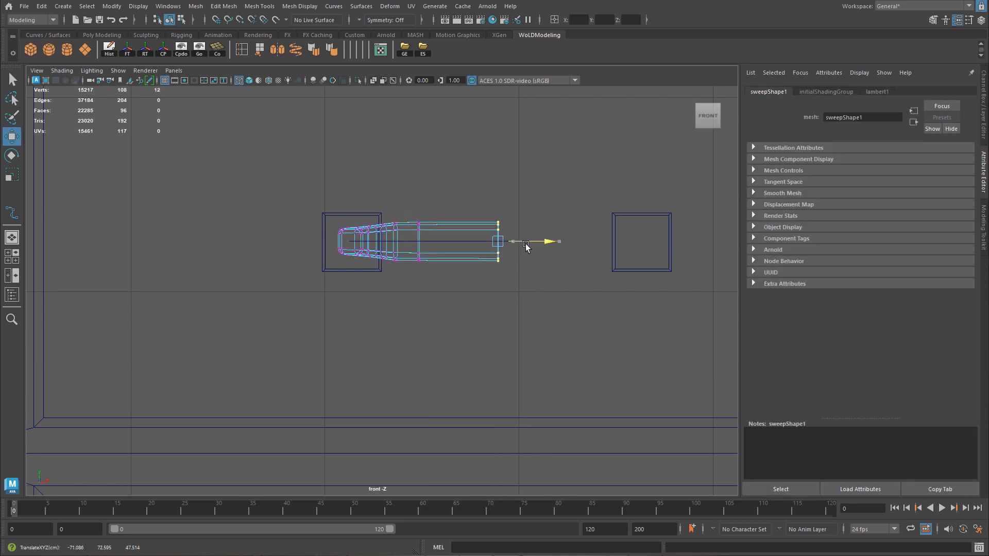
pyautogui.moveTo(523, 243); pyautogui.dragTo(523, 243)
pyautogui.keyDown('alt'); pyautogui.moveTo(637, 271); pyautogui.dragTo(551, 263, button='middle'); pyautogui.keyUp('alt')
pyautogui.press('space')
pyautogui.press('space')
pyautogui.moveTo(429, 287); pyautogui.dragTo(471, 272, button='right')
# Step: Place the handle mesh's pivot on a vertex at its open end
pyautogui.keyDown('alt'); pyautogui.moveTo(448, 278); pyautogui.dragTo(437, 298); pyautogui.keyUp('alt')
pyautogui.keyDown('alt'); pyautogui.moveTo(437, 298); pyautogui.dragTo(589, 300, button='right'); pyautogui.keyUp('alt')
pyautogui.keyDown('alt'); pyautogui.moveTo(590, 300); pyautogui.dragTo(551, 290); pyautogui.keyUp('alt')
pyautogui.keyDown('alt'); pyautogui.moveTo(551, 290); pyautogui.dragTo(501, 299, button='right'); pyautogui.keyUp('alt')
pyautogui.keyDown('alt'); pyautogui.moveTo(456, 297); pyautogui.dragTo(313, 325); pyautogui.keyUp('alt')
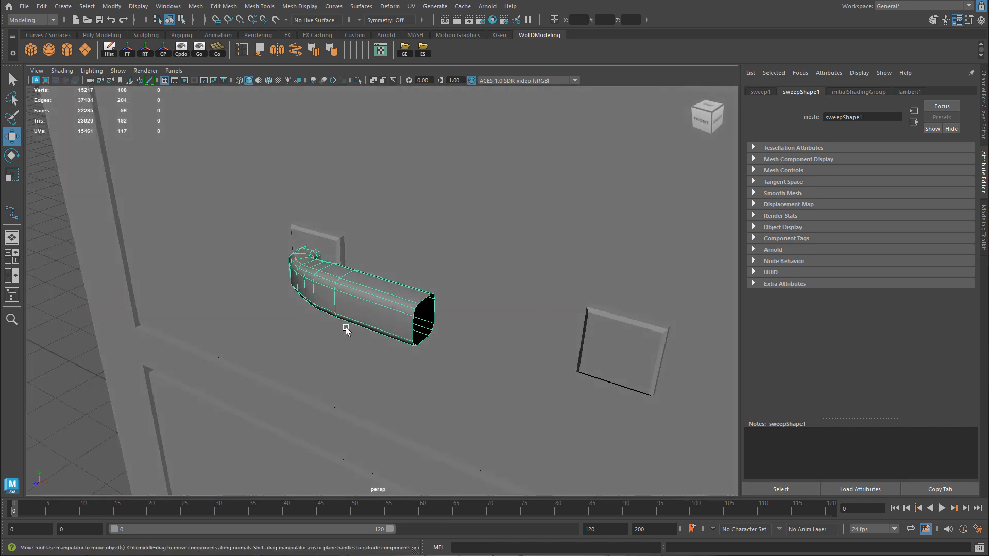
pyautogui.keyDown('alt'); pyautogui.moveTo(313, 325); pyautogui.dragTo(458, 360, button='right'); pyautogui.keyUp('alt')
pyautogui.keyDown('alt'); pyautogui.moveTo(362, 348); pyautogui.dragTo(307, 307, button='middle'); pyautogui.keyUp('alt')
pyautogui.keyDown('alt'); pyautogui.moveTo(307, 307); pyautogui.dragTo(476, 364, button='right'); pyautogui.keyUp('alt')
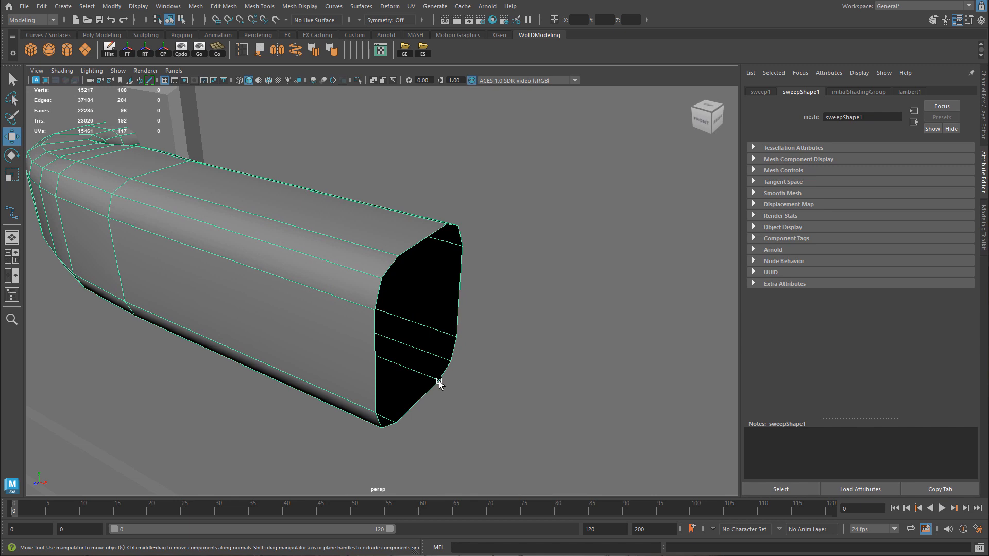
pyautogui.press('d')
pyautogui.click(436, 382)
pyautogui.keyDown('alt'); pyautogui.moveTo(594, 395); pyautogui.dragTo(394, 386, button='right'); pyautogui.keyUp('alt')
pyautogui.keyDown('alt'); pyautogui.moveTo(394, 385); pyautogui.dragTo(431, 378); pyautogui.keyUp('alt')
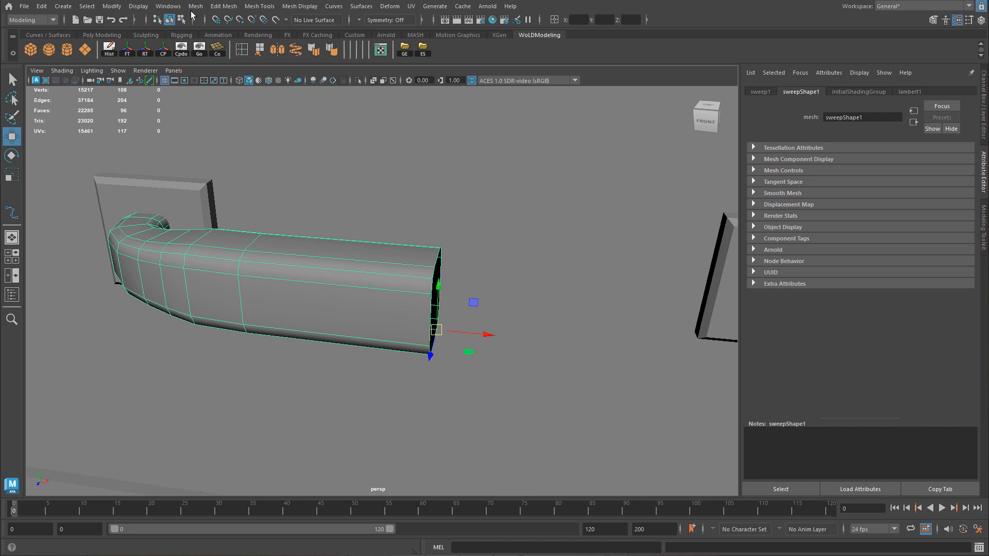
# Step: Mirror the handle half along X from its object pivot, combining it with the original and merging border vertices at a 0.001 threshold
pyautogui.click(195, 7)
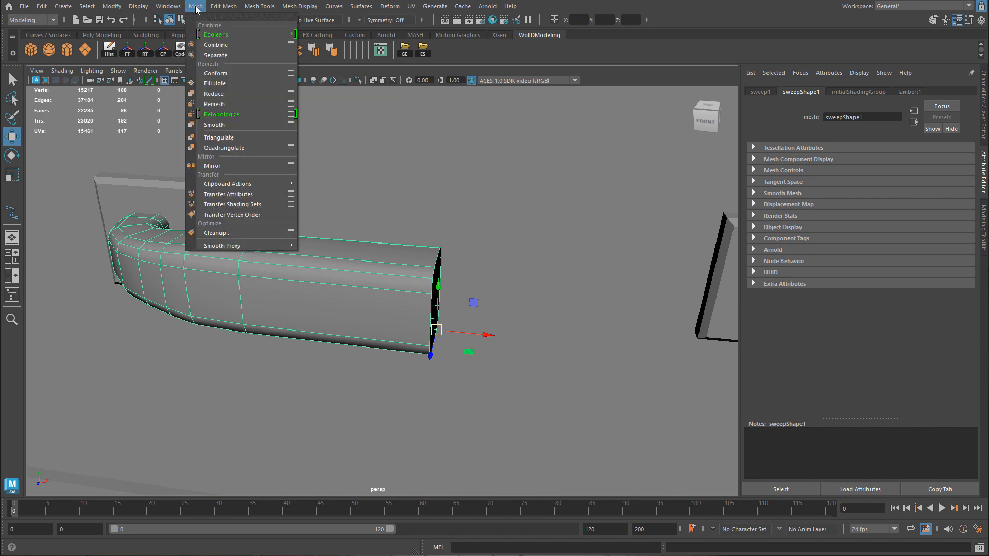
pyautogui.click(284, 166)
pyautogui.scroll(-5, 401, 238)
pyautogui.moveTo(687, 86); pyautogui.dragTo(778, 68)
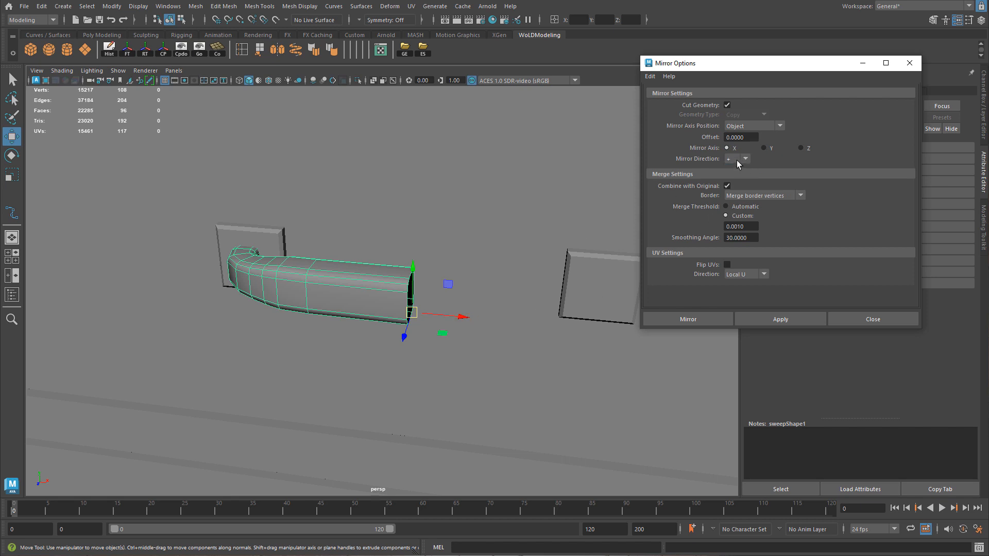
pyautogui.click(748, 318)
pyautogui.scroll(-5, 388, 275)
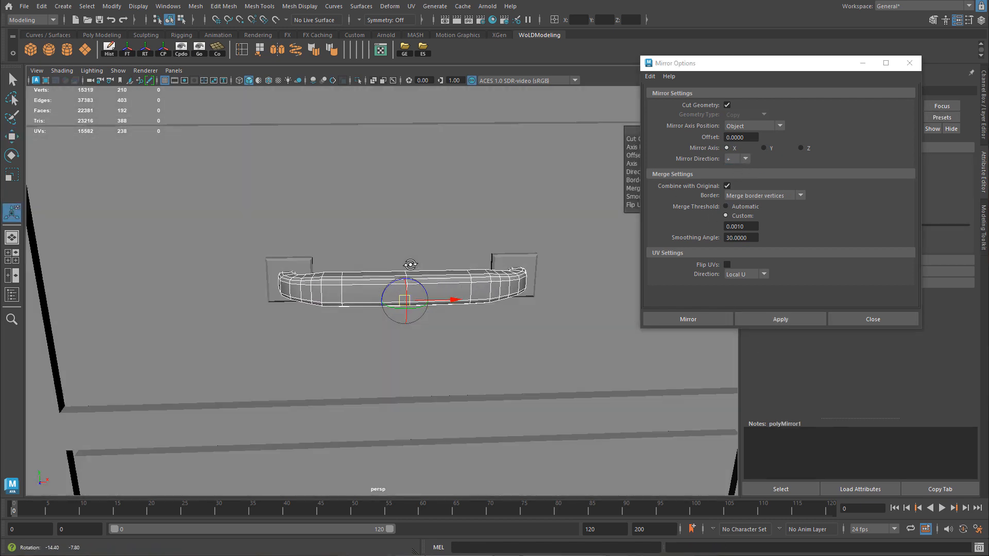
pyautogui.press('w')
# Step: Shift the right mounting block along X to align it with the mirrored end of the handle
pyautogui.moveTo(479, 285); pyautogui.dragTo(127, 272, button='right')
pyautogui.click(170, 258)
pyautogui.keyDown('alt'); pyautogui.moveTo(232, 268); pyautogui.dragTo(410, 287, button='right'); pyautogui.keyUp('alt')
pyautogui.click(369, 288)
pyautogui.keyDown('alt'); pyautogui.moveTo(294, 303); pyautogui.dragTo(393, 306); pyautogui.keyUp('alt')
pyautogui.keyDown('alt'); pyautogui.moveTo(393, 306); pyautogui.dragTo(489, 297, button='right'); pyautogui.keyUp('alt')
pyautogui.keyDown('alt'); pyautogui.moveTo(489, 297); pyautogui.dragTo(371, 311); pyautogui.keyUp('alt')
pyautogui.click(488, 271)
pyautogui.keyDown('alt'); pyautogui.moveTo(515, 291); pyautogui.dragTo(391, 296, button='middle'); pyautogui.keyUp('alt')
pyautogui.keyDown('alt'); pyautogui.moveTo(392, 296); pyautogui.dragTo(446, 298, button='right'); pyautogui.keyUp('alt')
pyautogui.moveTo(395, 294); pyautogui.dragTo(425, 300)
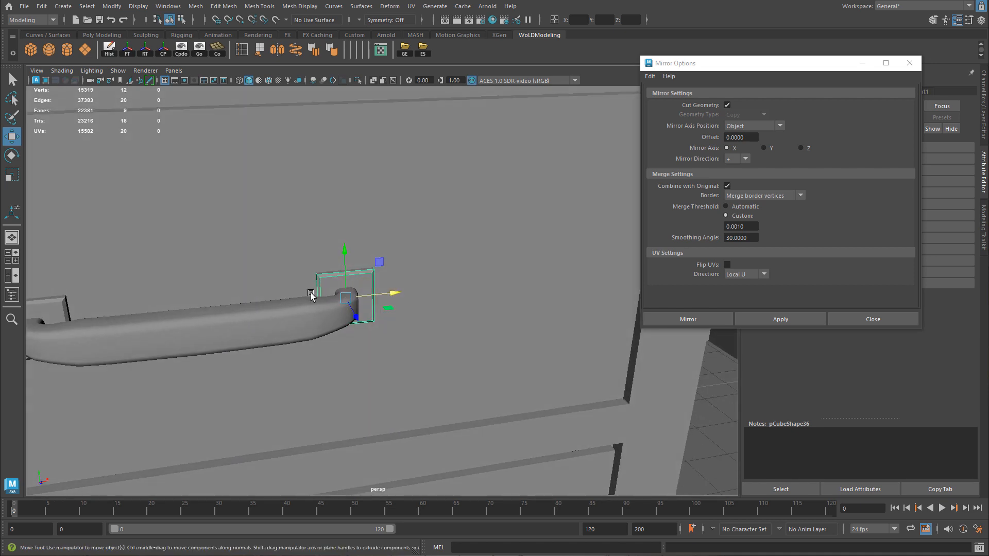
# Step: Nudge the left mounting block slightly outward along X behind the handle's other end
pyautogui.keyDown('alt'); pyautogui.moveTo(296, 295); pyautogui.dragTo(449, 286, button='middle'); pyautogui.keyUp('alt')
pyautogui.click(216, 294)
pyautogui.moveTo(263, 313); pyautogui.dragTo(258, 313)
# Step: Review the complete handle on the desk with wireframe shown over the shaded surfaces
pyautogui.keyDown('alt'); pyautogui.moveTo(337, 310); pyautogui.dragTo(242, 301, button='right'); pyautogui.keyUp('alt')
pyautogui.click(357, 115)
pyautogui.keyDown('alt'); pyautogui.moveTo(299, 203); pyautogui.dragTo(234, 210, button='right'); pyautogui.keyUp('alt')
pyautogui.keyDown('alt'); pyautogui.moveTo(288, 208); pyautogui.dragTo(327, 213); pyautogui.keyUp('alt')
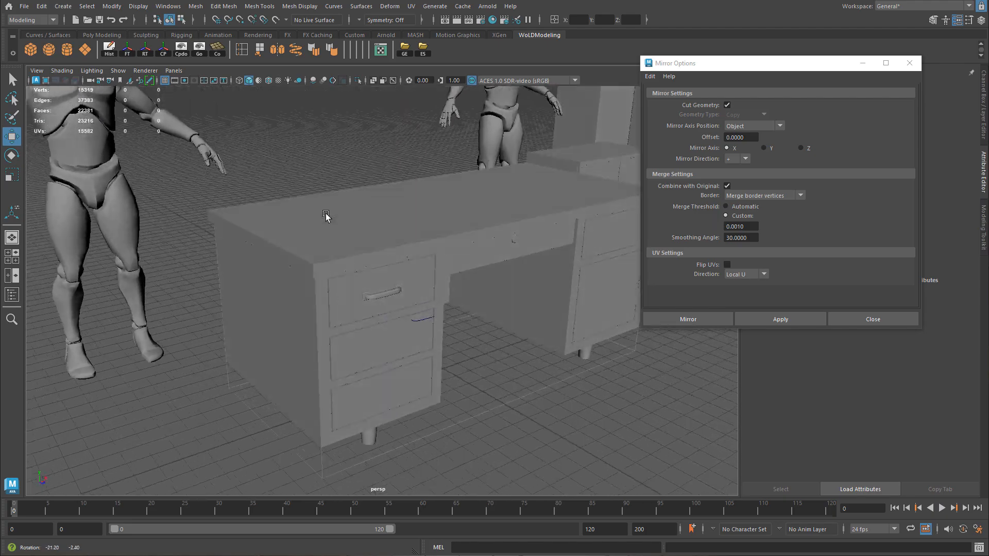
pyautogui.keyDown('alt'); pyautogui.moveTo(326, 213); pyautogui.dragTo(332, 212); pyautogui.keyUp('alt')
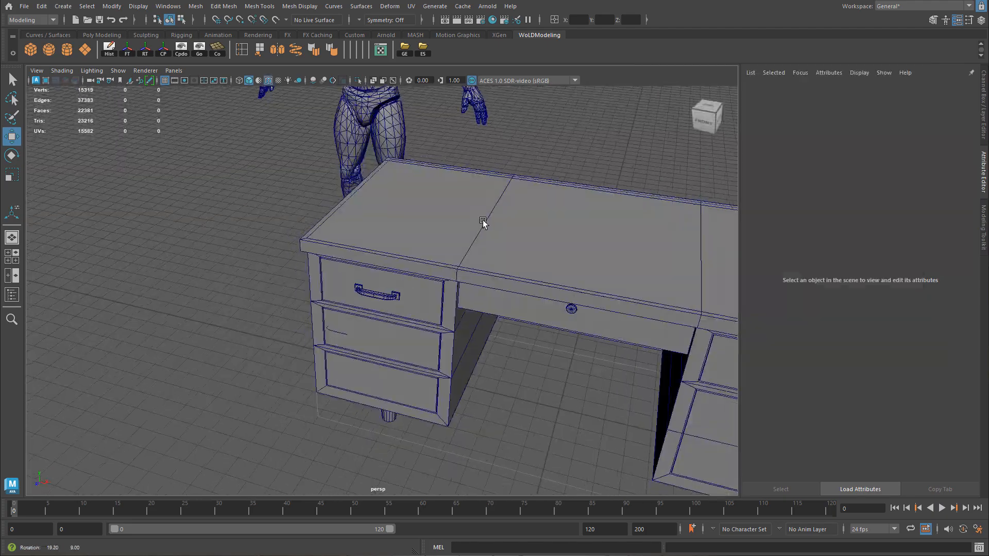
pyautogui.moveTo(483, 219)
pyautogui.keyDown('alt'); pyautogui.mouseDown()
pyautogui.moveTo(500, 200)
pyautogui.moveTo(573, 191)
pyautogui.moveTo(510, 201)
pyautogui.moveTo(505, 214)
pyautogui.mouseUp(); pyautogui.keyUp('alt')
pyautogui.click(380, 293)
pyautogui.keyDown('alt'); pyautogui.moveTo(391, 292); pyautogui.dragTo(675, 283, button='right'); pyautogui.keyUp('alt')
pyautogui.keyDown('alt'); pyautogui.moveTo(675, 282); pyautogui.dragTo(672, 291); pyautogui.keyUp('alt')
# Step: Isolate the left mounting block to inspect its geometry and return to the full scene
pyautogui.click(310, 298)
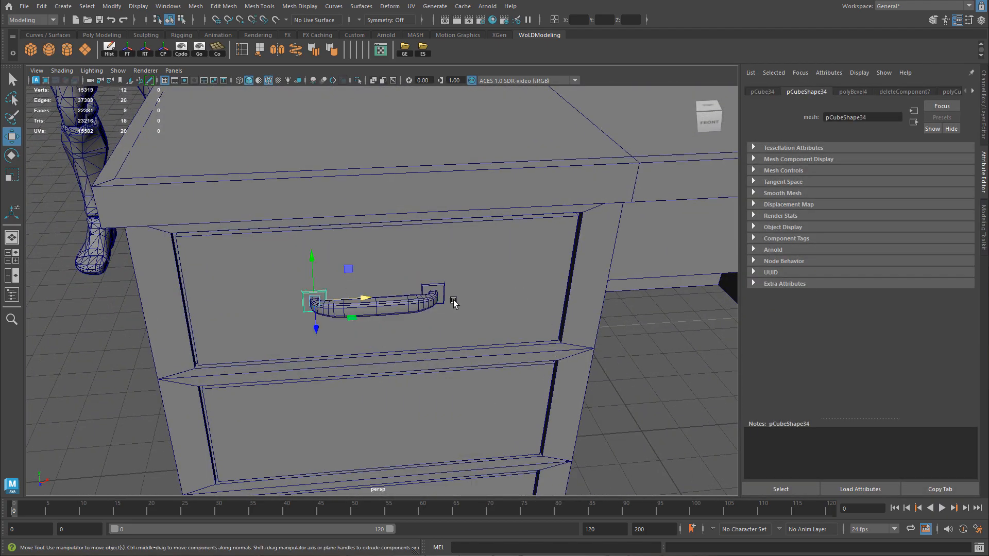
pyautogui.hotkey('ctrl', '1')
pyautogui.keyDown('alt'); pyautogui.moveTo(410, 309); pyautogui.dragTo(369, 267); pyautogui.keyUp('alt')
pyautogui.hotkey('ctrl', '1')
# Step: Select the handle together with both mounting blocks and view the assembly against the desk
pyautogui.click(292, 303)
pyautogui.keyDown('shift'); pyautogui.click(371, 307); pyautogui.keyUp('shift')
pyautogui.keyDown('shift'); pyautogui.click(485, 235); pyautogui.keyUp('shift')
pyautogui.keyDown('alt'); pyautogui.moveTo(484, 236); pyautogui.dragTo(432, 247, button='right'); pyautogui.keyUp('alt')
pyautogui.keyDown('alt'); pyautogui.moveTo(433, 247); pyautogui.dragTo(402, 251); pyautogui.keyUp('alt')
pyautogui.keyDown('alt'); pyautogui.moveTo(402, 251); pyautogui.dragTo(206, 252, button='right'); pyautogui.keyUp('alt')
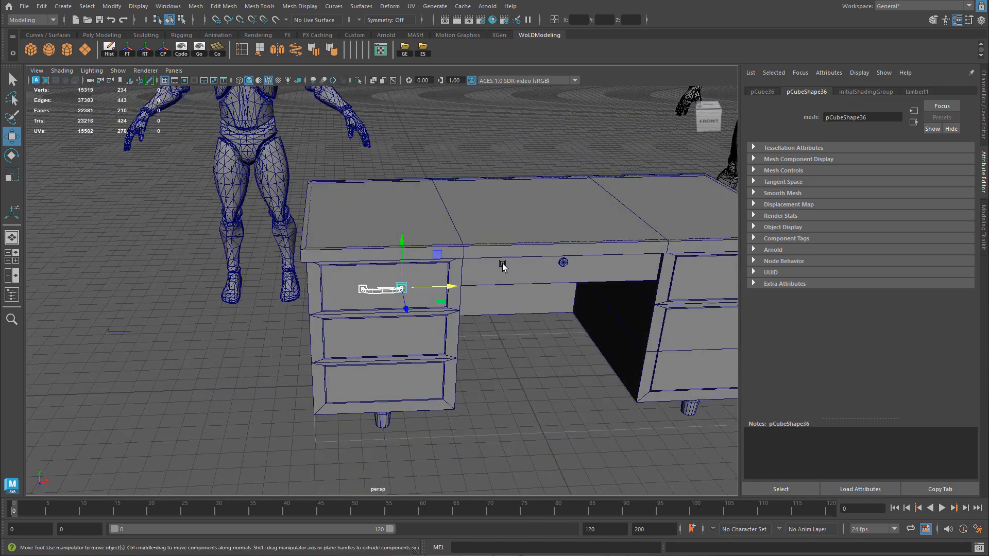
# Step: Select the whole desk with its handle and export it over the existing desk.fbx in the Tests folder
pyautogui.scroll(-5, 437, 258)
pyautogui.keyDown('alt'); pyautogui.moveTo(589, 293); pyautogui.dragTo(489, 282); pyautogui.keyUp('alt')
pyautogui.moveTo(510, 356); pyautogui.dragTo(490, 149)
pyautogui.click(423, 49)
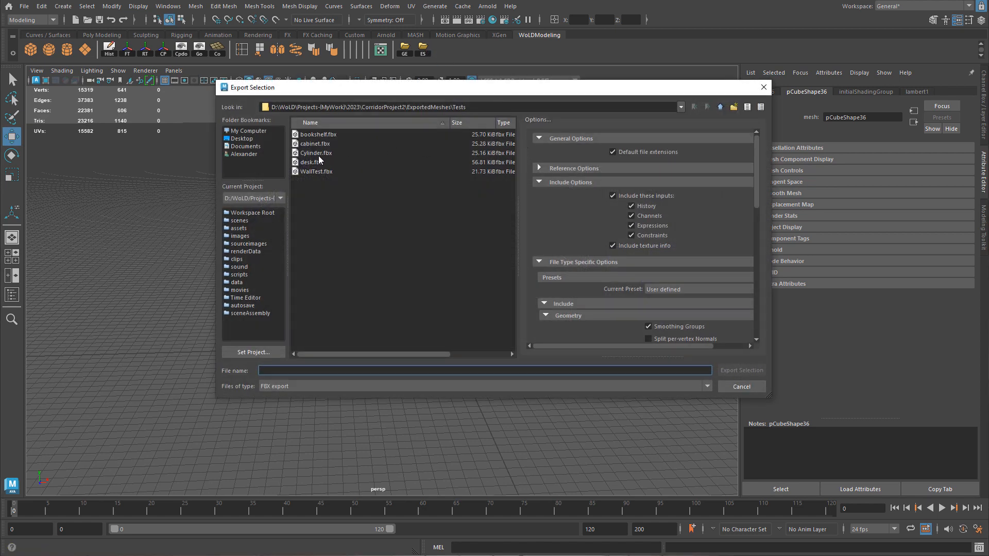
pyautogui.doubleClick(311, 162)
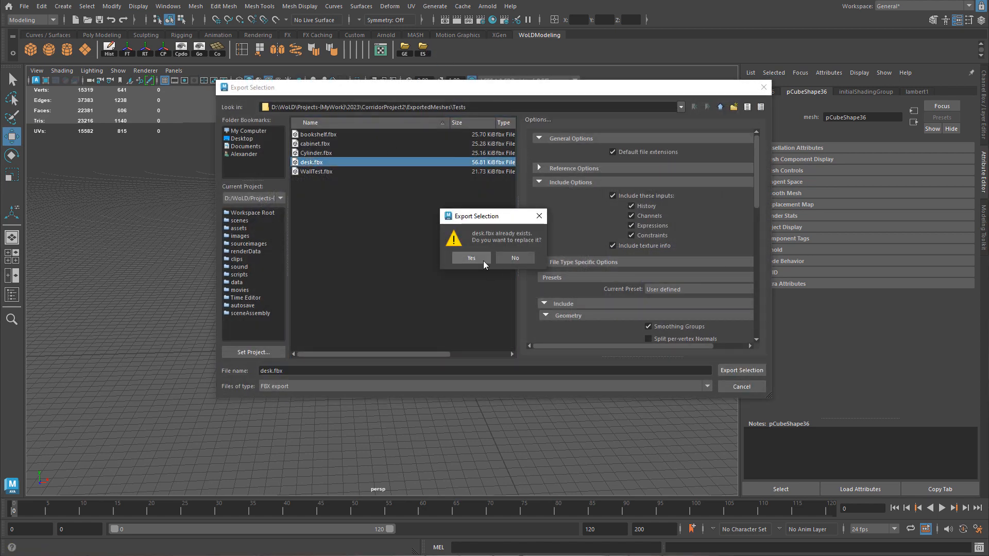
pyautogui.click(483, 260)
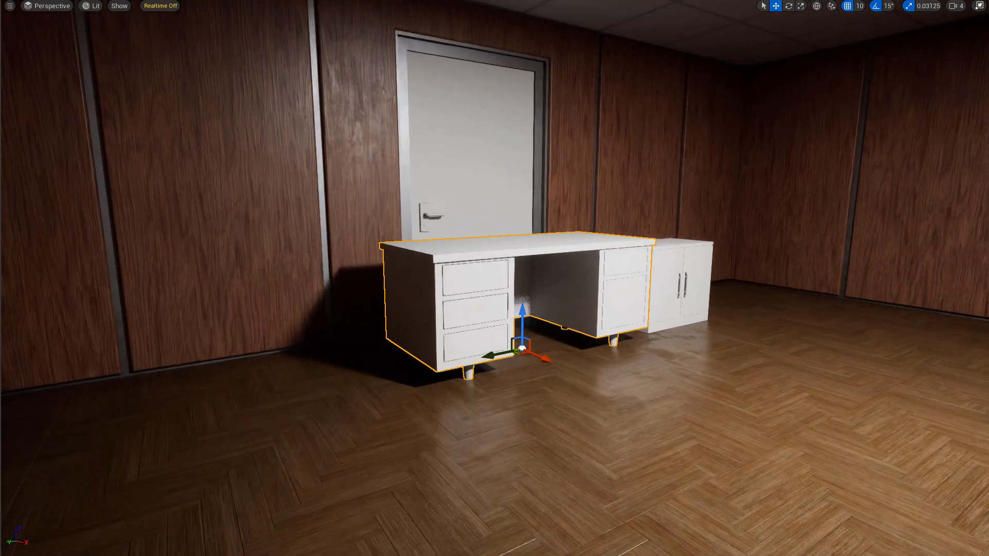
# Step: Switch to Unreal Engine and reimport the desk static mesh in the Tests folder
pyautogui.press('F11')
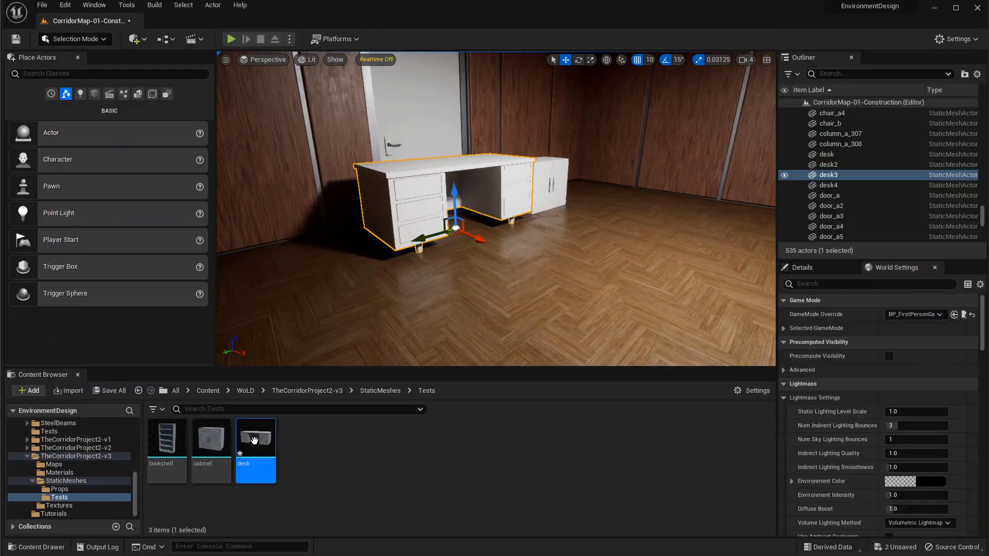
pyautogui.rightClick(256, 438)
pyautogui.click(304, 177)
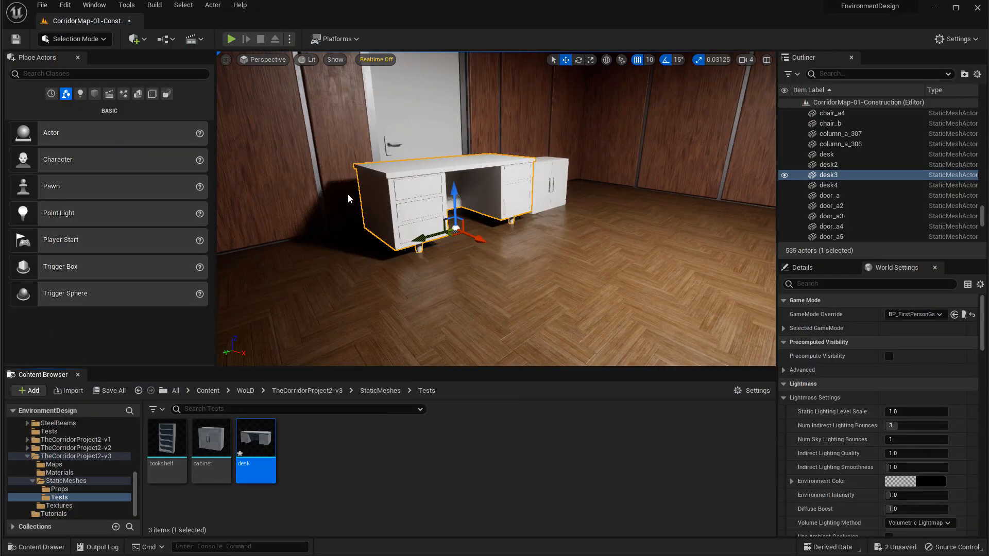
# Step: Play the level full screen from the floor near the desk and walk around it to inspect the new drawer handle
pyautogui.press('F11')
pyautogui.rightClick(458, 332)
pyautogui.click(507, 325)
pyautogui.click(500, 362)
pyautogui.press('a')
pyautogui.press('a')
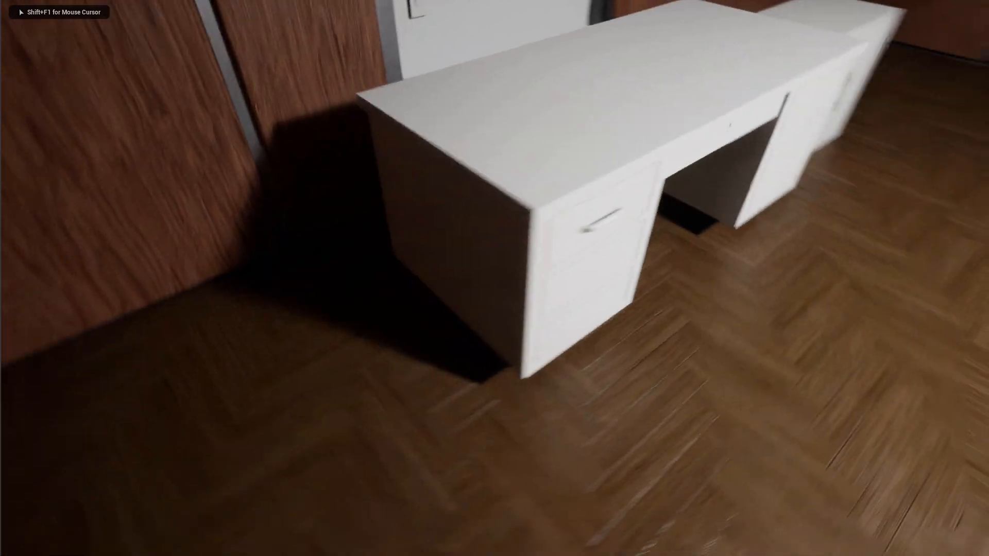
pyautogui.press('d')
pyautogui.press('d')
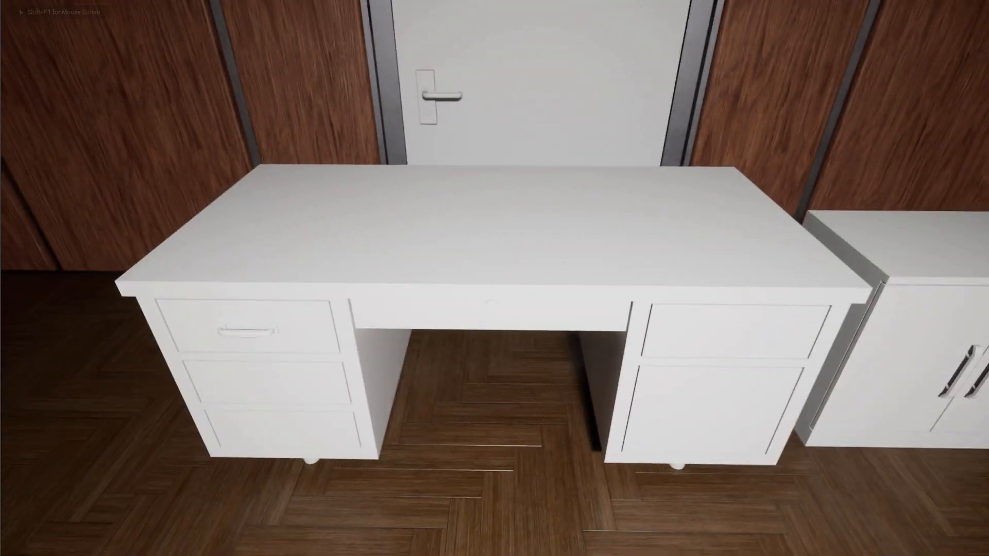
pyautogui.press('s')
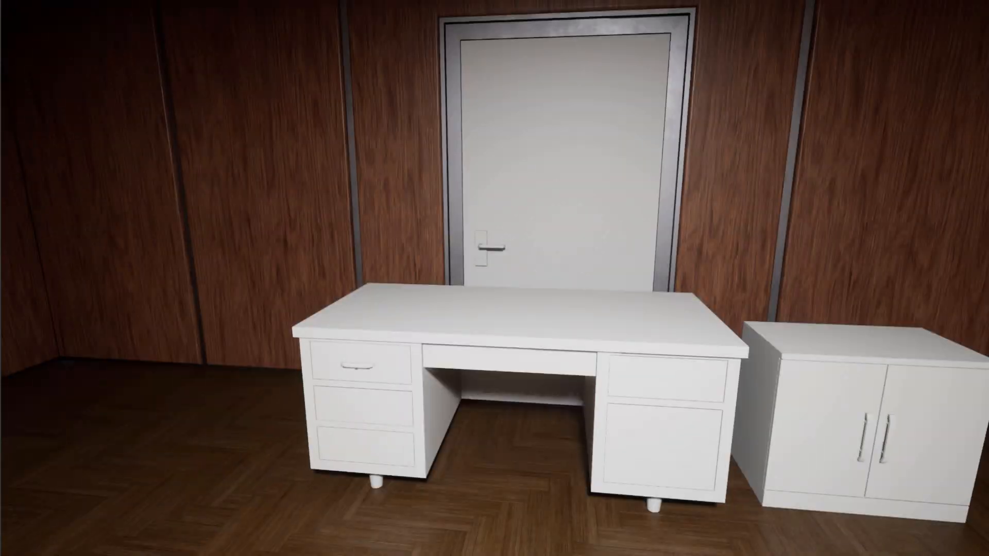
# Step: Stop the play session and look over the desk and its single drawer handle from the front
pyautogui.press('Escape')
pyautogui.click(512, 321)
pyautogui.moveTo(512, 320); pyautogui.dragTo(613, 327, button='right')
pyautogui.press('a')
pyautogui.moveTo(337, 329); pyautogui.dragTo(348, 330, button='right')
pyautogui.press('s')
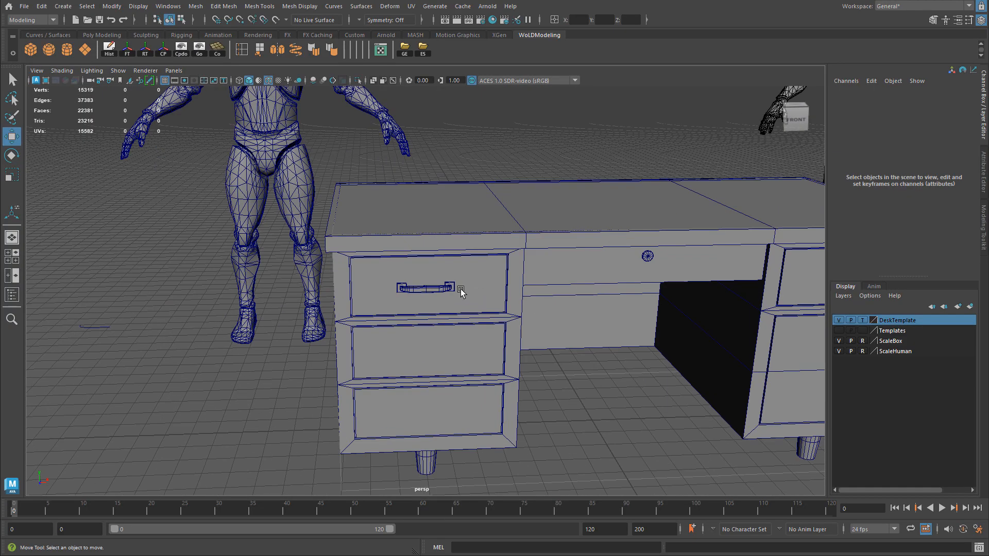
# Step: Switch to Maya and combine the top drawer's handle and its two mounting blocks into one mesh
pyautogui.click(317, 284)
pyautogui.scroll(3, 425, 278)
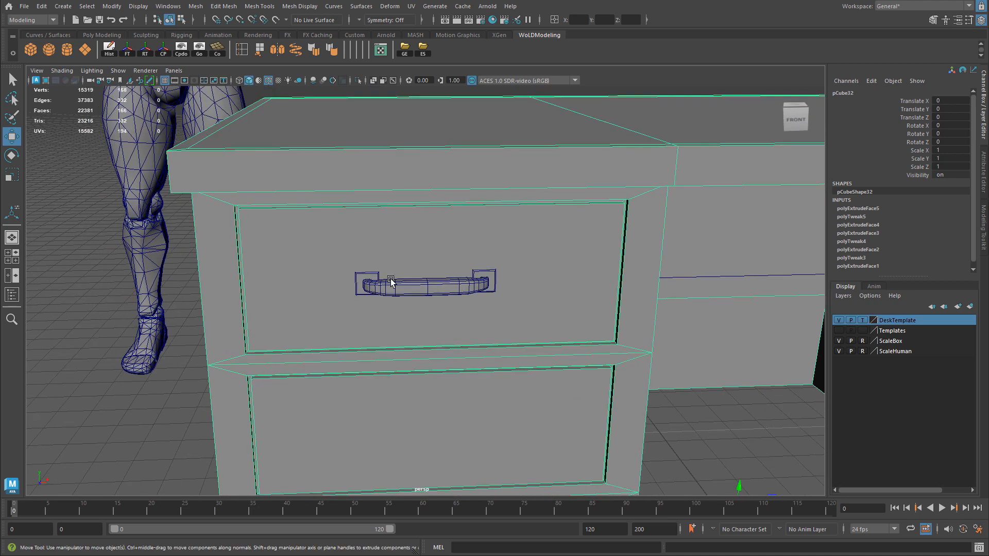
pyautogui.click(368, 282)
pyautogui.click(364, 277)
pyautogui.keyDown('shift'); pyautogui.click(486, 273); pyautogui.keyUp('shift')
pyautogui.hotkey('ctrl', 'd')
pyautogui.hotkey('ctrl', 'z')
pyautogui.keyDown('shift'); pyautogui.click(431, 289); pyautogui.keyUp('shift')
pyautogui.keyDown('shift'); pyautogui.moveTo(734, 418); pyautogui.dragTo(718, 515, button='right'); pyautogui.keyUp('shift')
pyautogui.keyDown('alt'); pyautogui.moveTo(436, 332); pyautogui.dragTo(528, 338); pyautogui.keyUp('alt')
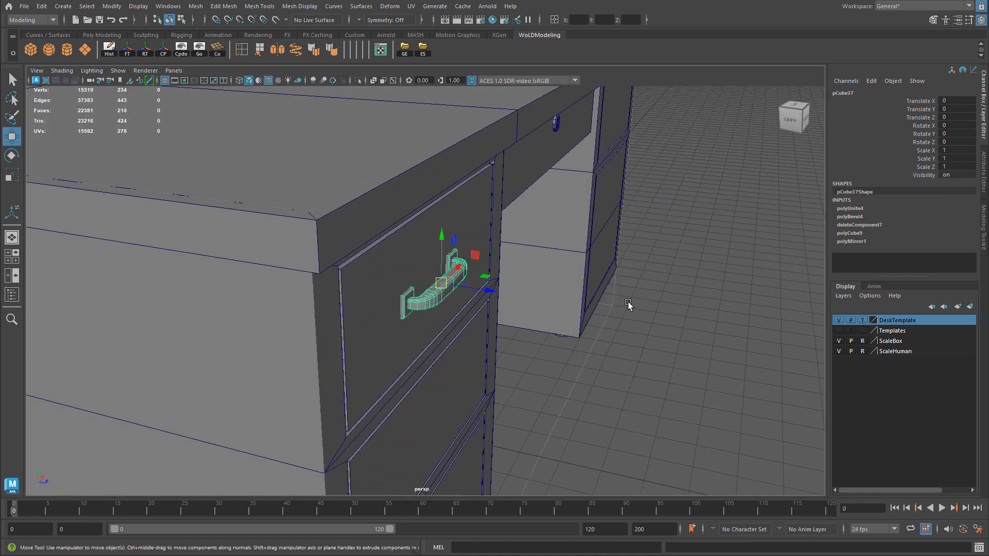
# Step: Duplicate the combined handle and lower the copy onto the middle drawer, at a Translate Y of about -22
pyautogui.keyDown('alt'); pyautogui.moveTo(616, 307); pyautogui.dragTo(344, 303, button='right'); pyautogui.keyUp('alt')
pyautogui.hotkey('ctrl', 'd')
pyautogui.press('space')
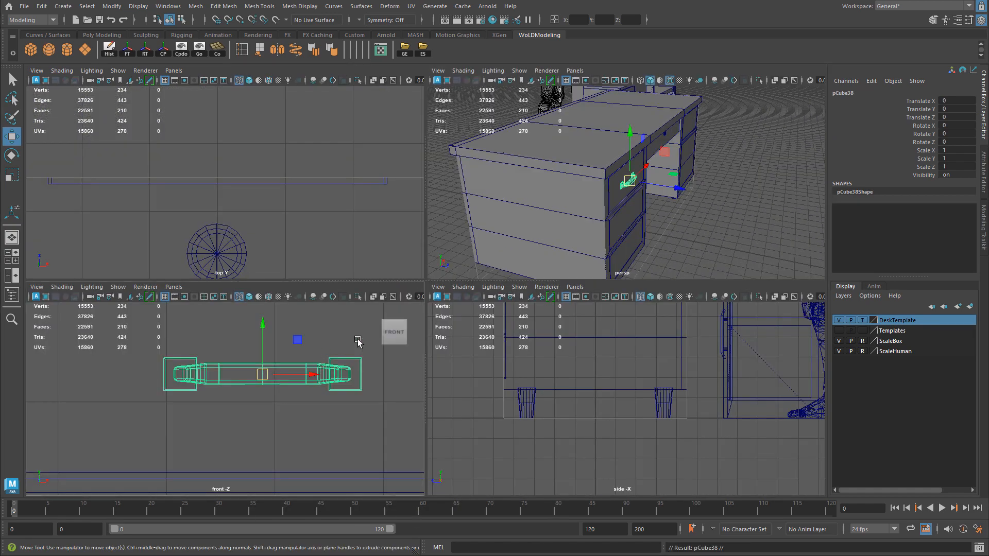
pyautogui.press('space')
pyautogui.keyDown('alt'); pyautogui.moveTo(637, 286); pyautogui.dragTo(520, 264, button='right'); pyautogui.keyUp('alt')
pyautogui.keyDown('alt'); pyautogui.moveTo(520, 264); pyautogui.dragTo(507, 200, button='middle'); pyautogui.keyUp('alt')
pyautogui.moveTo(427, 170); pyautogui.dragTo(451, 256)
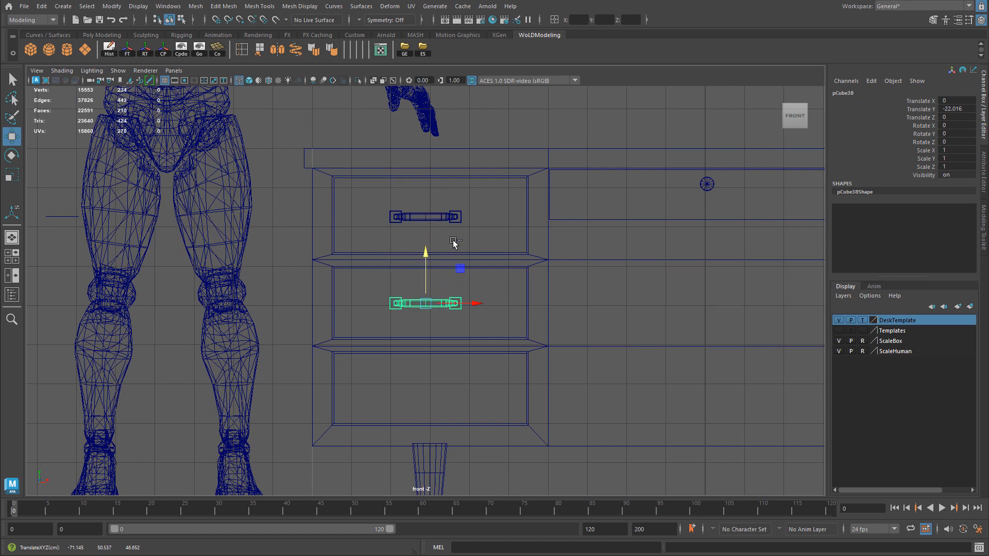
# Step: Select the top and middle drawer handles and shift both sideways by about 0.8 to center them on their drawers
pyautogui.click(452, 219)
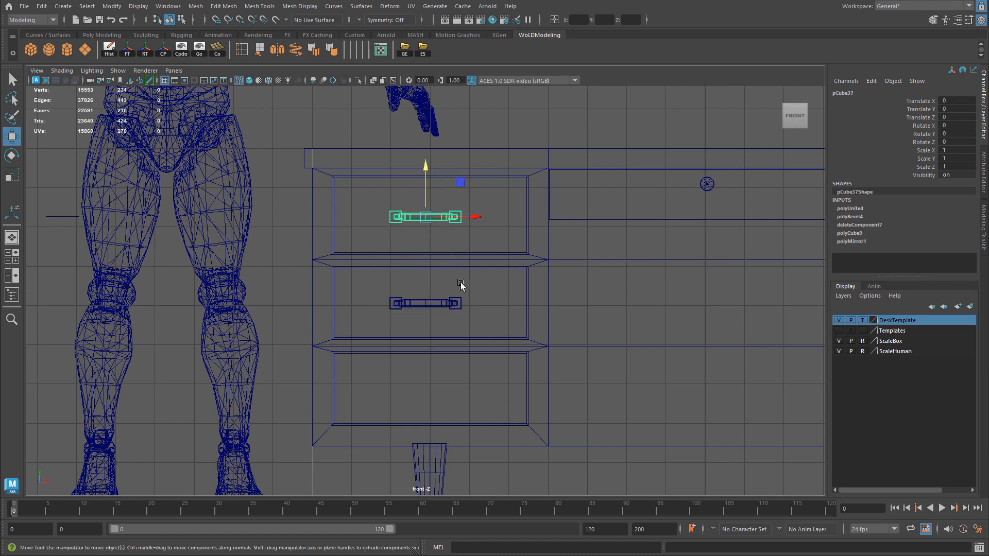
pyautogui.keyDown('shift'); pyautogui.click(433, 306); pyautogui.keyUp('shift')
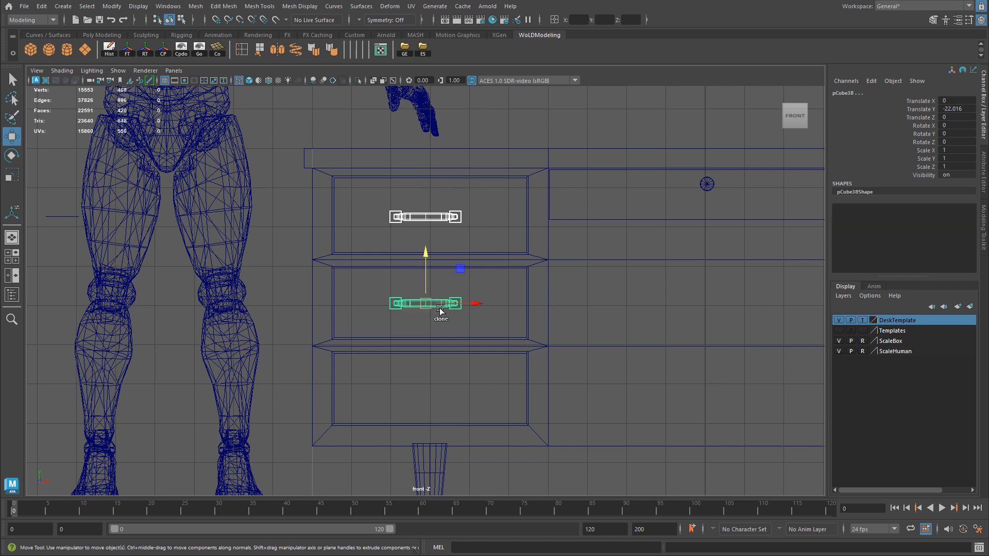
pyautogui.moveTo(481, 305); pyautogui.dragTo(485, 307)
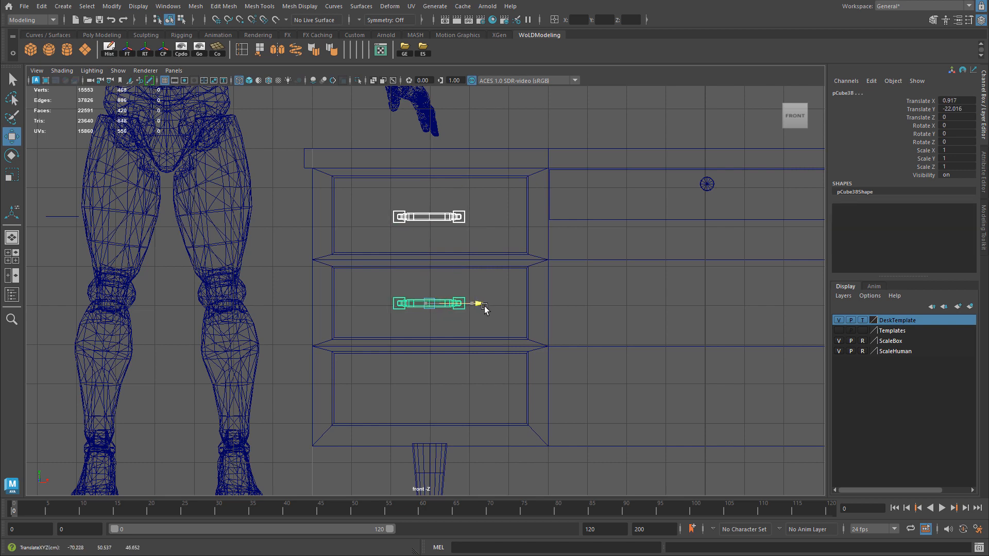
pyautogui.click(468, 276)
# Step: Duplicate the middle drawer's handle and move the copy down onto the bottom drawer
pyautogui.click(432, 300)
pyautogui.hotkey('ctrl', 'd')
pyautogui.moveTo(429, 253); pyautogui.dragTo(441, 335)
# Step: Duplicate the middle handle and move the copy across to the opposite pedestal's large drawer, at a Translate X of about 140.9
pyautogui.keyDown('alt'); pyautogui.moveTo(442, 336); pyautogui.dragTo(278, 271, button='right'); pyautogui.keyUp('alt')
pyautogui.keyDown('alt'); pyautogui.moveTo(451, 324); pyautogui.dragTo(292, 315, button='middle'); pyautogui.keyUp('alt')
pyautogui.click(285, 290)
pyautogui.hotkey('ctrl', 'd')
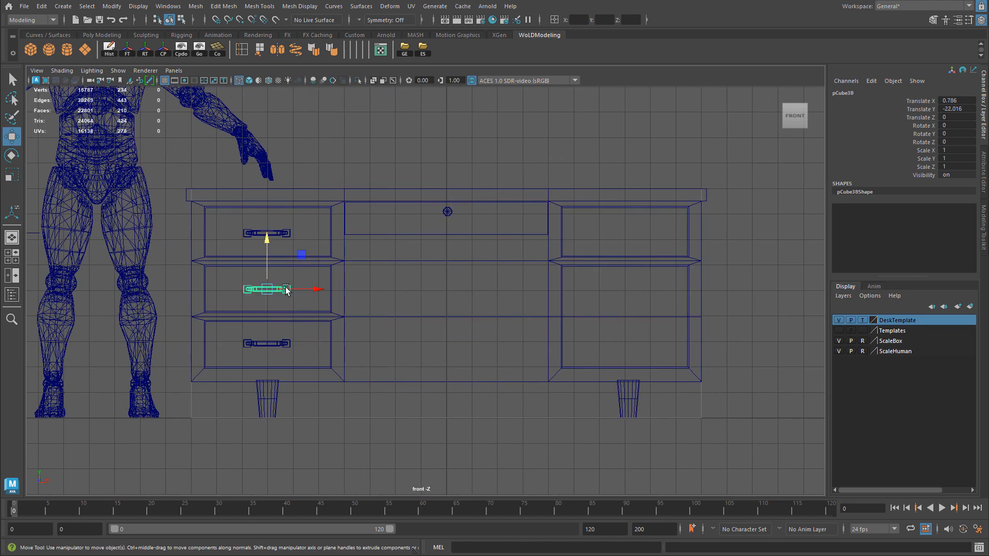
pyautogui.moveTo(308, 290); pyautogui.dragTo(660, 300)
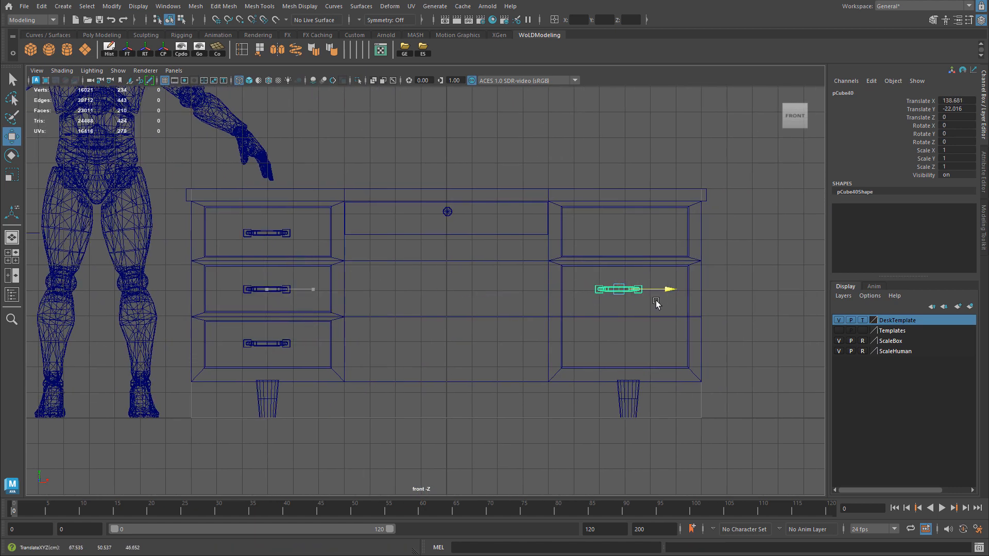
# Step: Raise the large drawer's handle slightly and duplicate it onto the small drawer above, at a Translate Y of about -0.2
pyautogui.moveTo(624, 266); pyautogui.dragTo(625, 214)
pyautogui.hotkey('ctrl', 'd')
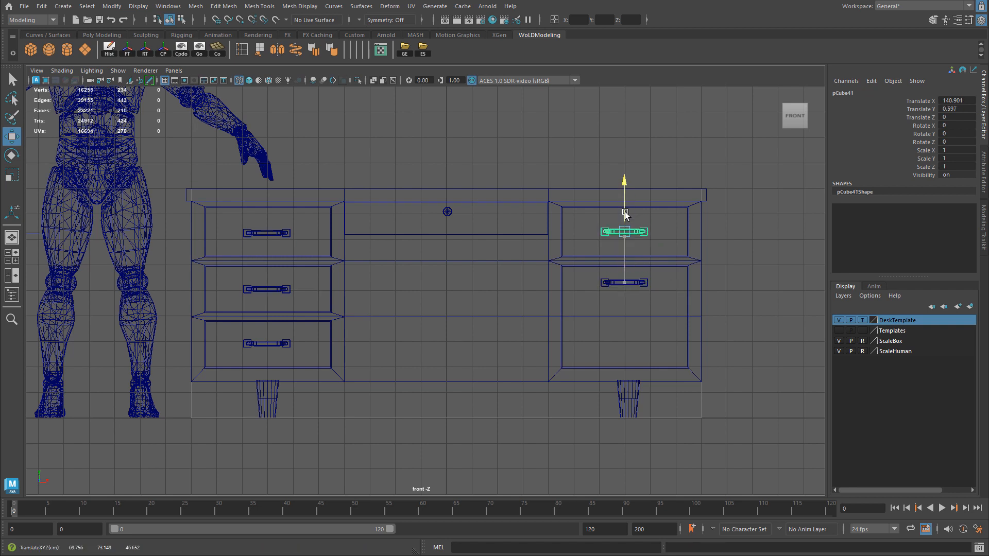
pyautogui.press('space')
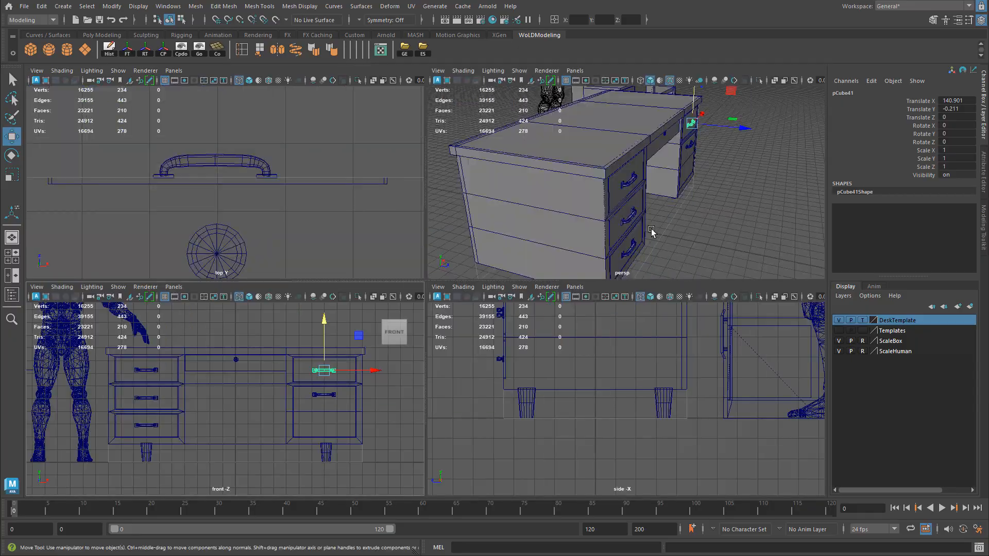
pyautogui.press('space')
pyautogui.click(658, 288)
# Step: Select the whole desk with all five handles and export it over the existing desk.fbx in the Tests folder
pyautogui.keyDown('alt'); pyautogui.moveTo(664, 286); pyautogui.dragTo(622, 280); pyautogui.keyUp('alt')
pyautogui.keyDown('alt'); pyautogui.moveTo(622, 280); pyautogui.dragTo(517, 256, button='right'); pyautogui.keyUp('alt')
pyautogui.keyDown('alt'); pyautogui.moveTo(516, 256); pyautogui.dragTo(484, 242, button='middle'); pyautogui.keyUp('alt')
pyautogui.keyDown('alt'); pyautogui.moveTo(484, 243); pyautogui.dragTo(508, 240); pyautogui.keyUp('alt')
pyautogui.keyDown('alt'); pyautogui.moveTo(508, 240); pyautogui.dragTo(579, 250, button='right'); pyautogui.keyUp('alt')
pyautogui.keyDown('alt'); pyautogui.moveTo(546, 238); pyautogui.dragTo(499, 223); pyautogui.keyUp('alt')
pyautogui.keyDown('alt'); pyautogui.moveTo(606, 232); pyautogui.dragTo(338, 236, button='right'); pyautogui.keyUp('alt')
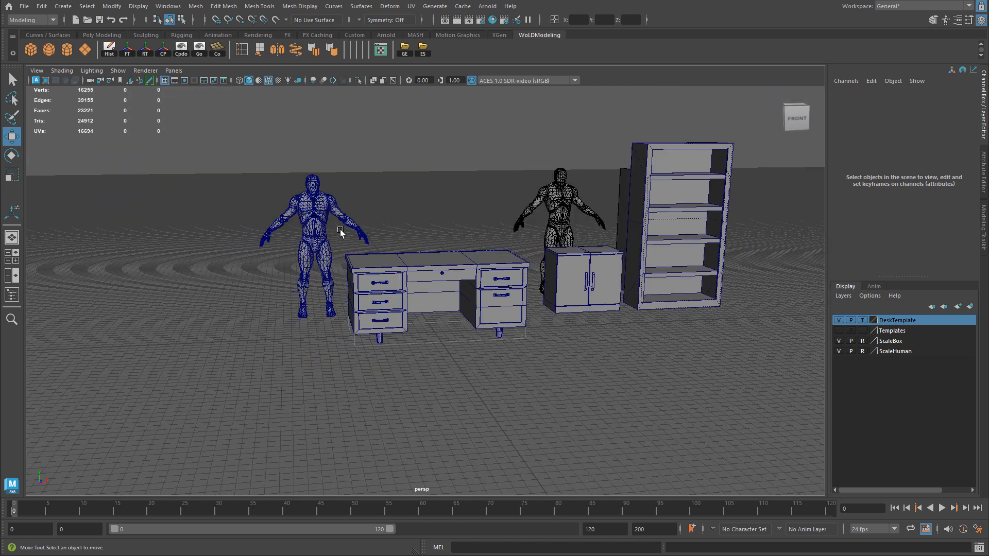
pyautogui.moveTo(508, 357); pyautogui.dragTo(508, 357)
pyautogui.keyDown('alt'); pyautogui.moveTo(508, 358); pyautogui.dragTo(582, 319, button='right'); pyautogui.keyUp('alt')
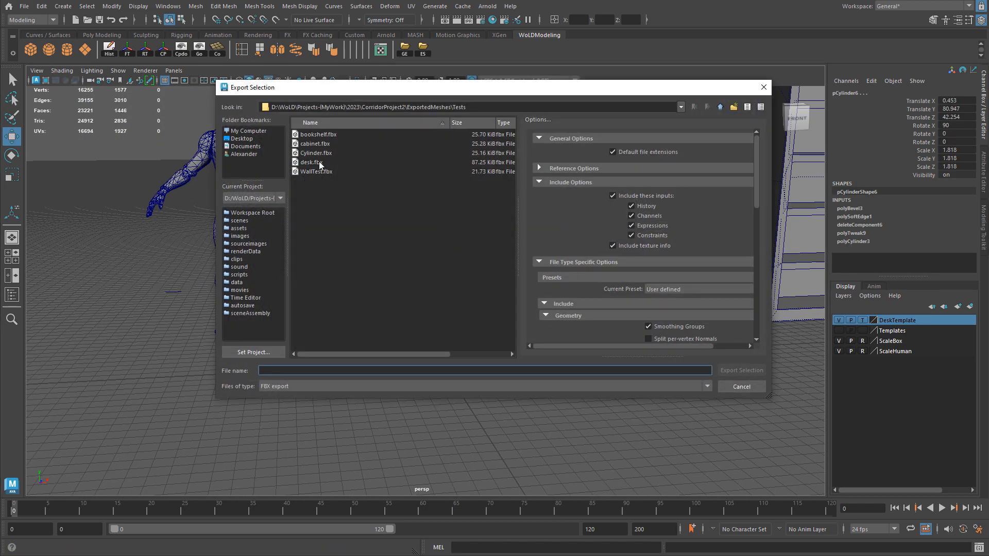
pyautogui.doubleClick(314, 162)
pyautogui.click(472, 258)
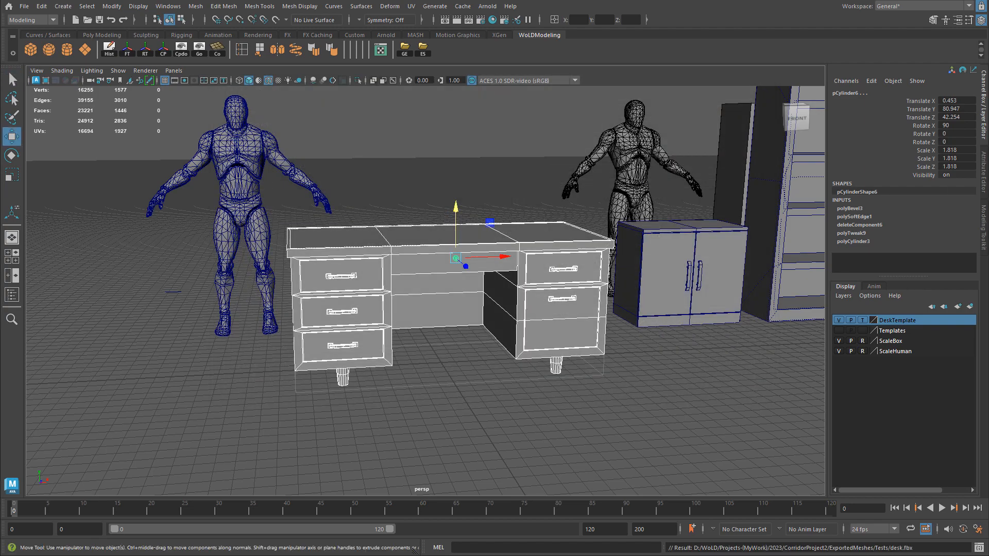
# Step: Switch to Unreal Engine and reimport the desk static mesh with its new handles
pyautogui.hotkey('alt', 'Tab')
pyautogui.rightClick(264, 436)
pyautogui.click(322, 181)
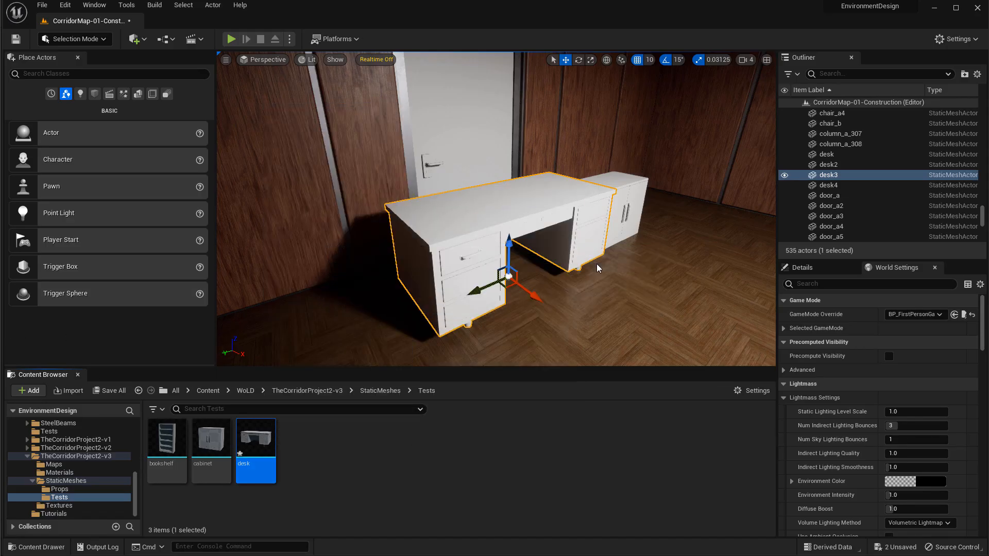
# Step: Show the viewport full screen in game view and start playing from the floor between the two desks
pyautogui.moveTo(575, 268); pyautogui.dragTo(546, 276, button='right')
pyautogui.press('F11')
pyautogui.press('g')
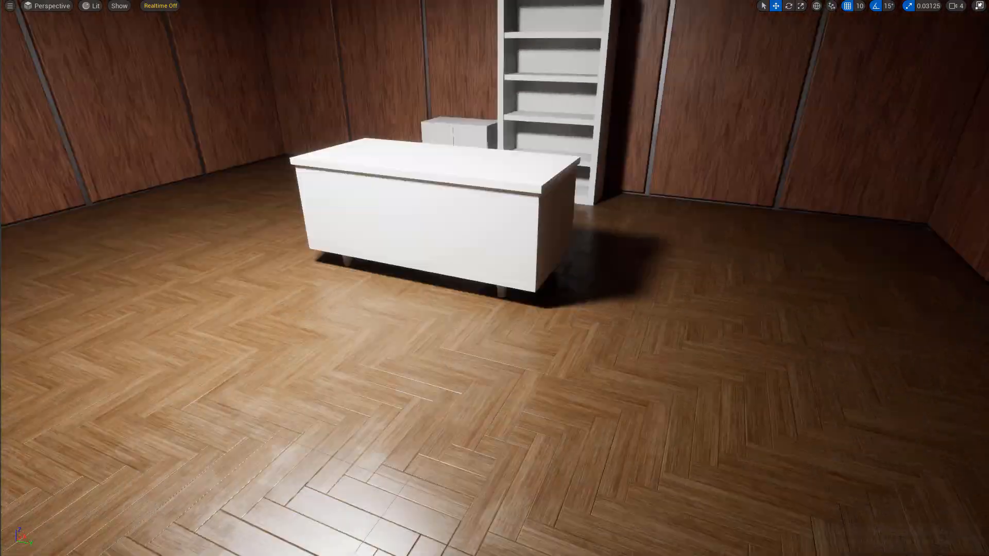
pyautogui.moveTo(546, 276); pyautogui.dragTo(441, 309, button='right')
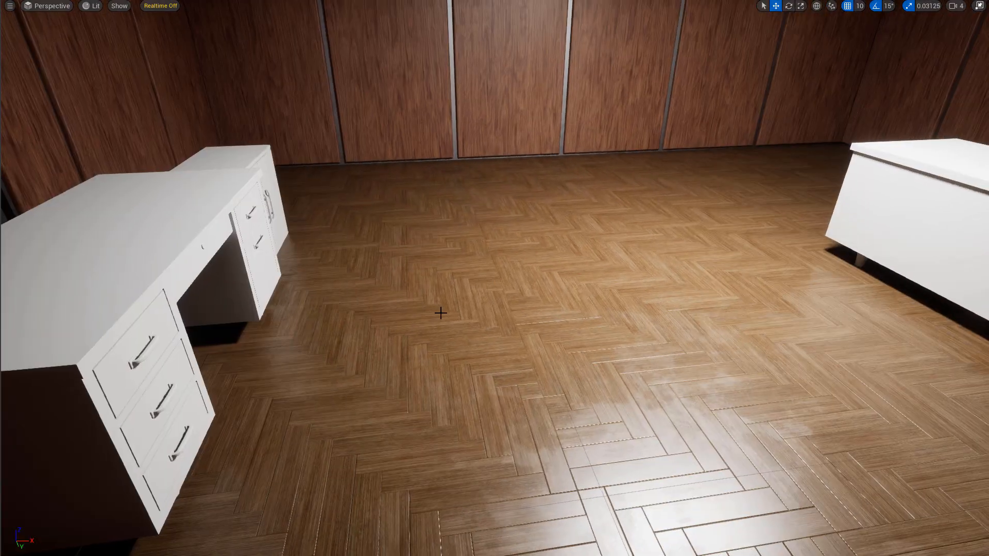
pyautogui.rightClick(441, 310)
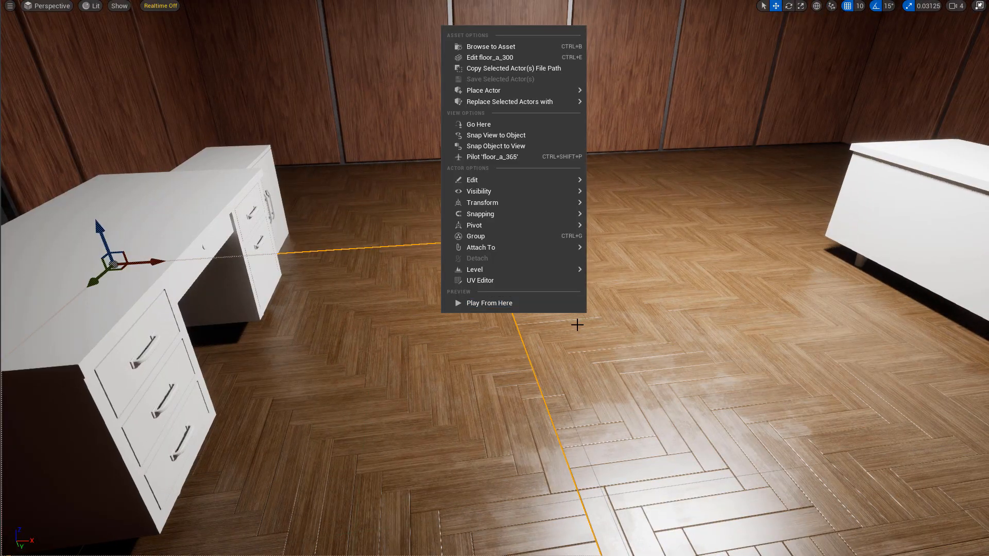
pyautogui.click(512, 305)
# Step: Walk around both desks and the cabinets to inspect the drawer handles from several sides
pyautogui.press('w')
pyautogui.press('d')
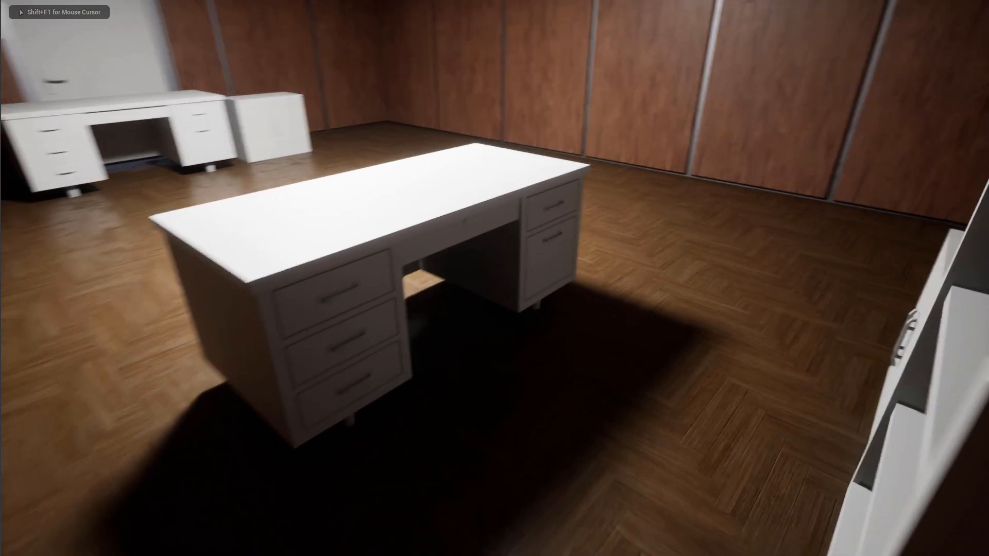
pyautogui.press('w')
pyautogui.press('w')
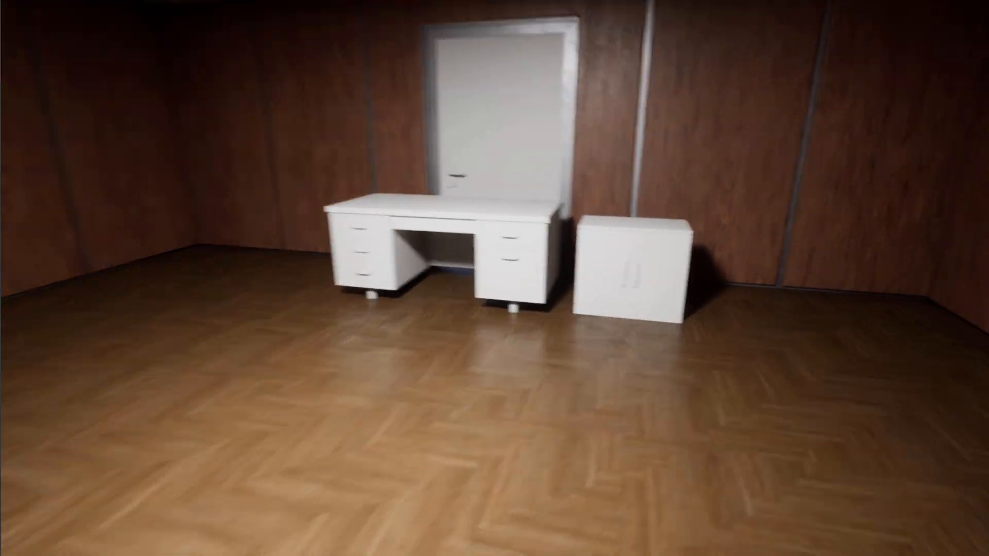
pyautogui.press('a')
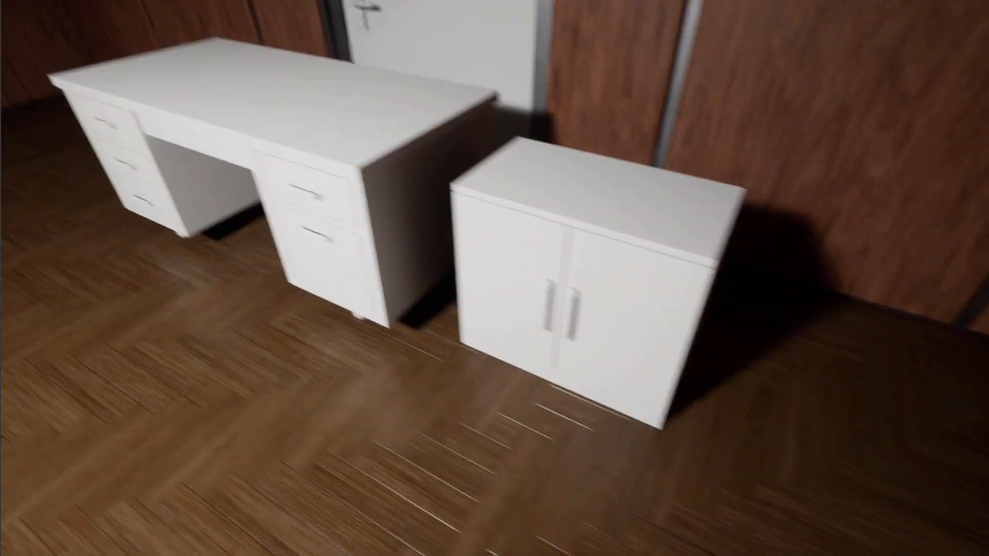
pyautogui.press('s')
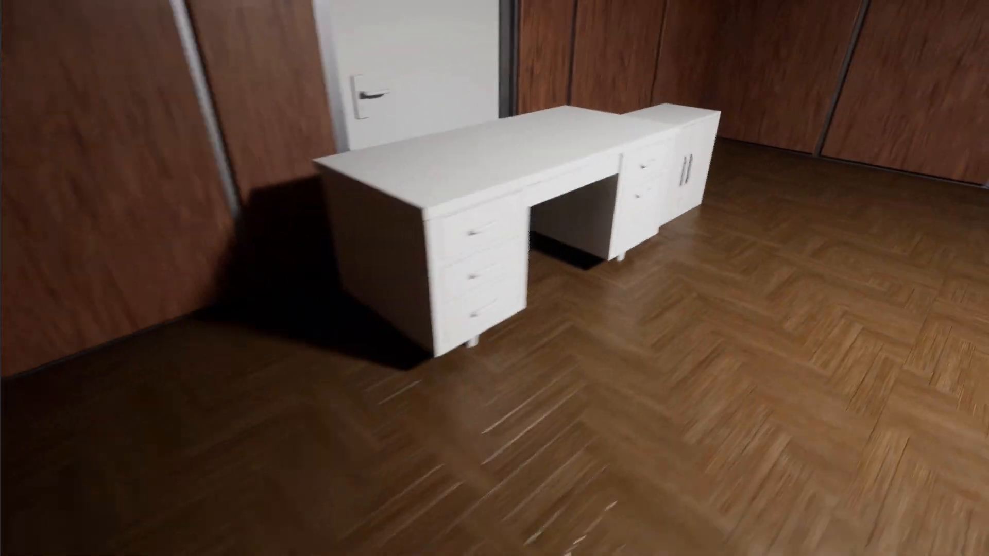
pyautogui.press('w')
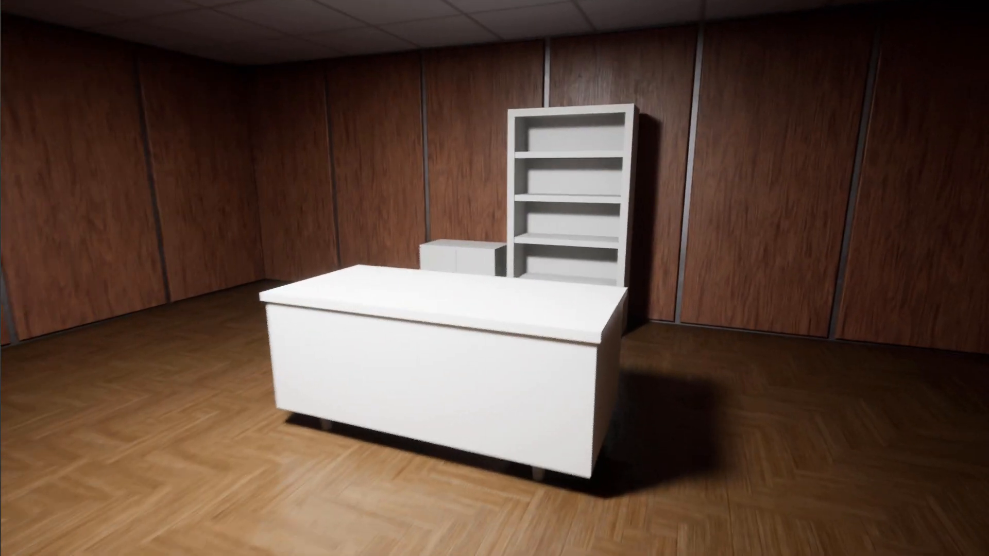
pyautogui.press('s')
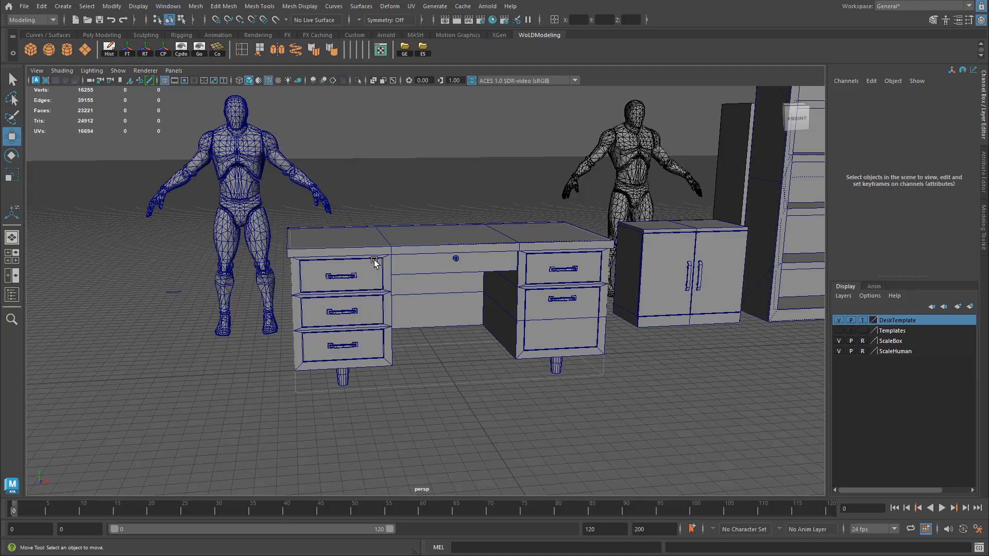
# Step: Switch to Maya, combine all the desk parts into a single mesh and delete its construction history
pyautogui.keyDown('alt'); pyautogui.moveTo(374, 261); pyautogui.dragTo(379, 267); pyautogui.keyUp('alt')
pyautogui.moveTo(346, 171); pyautogui.dragTo(570, 407)
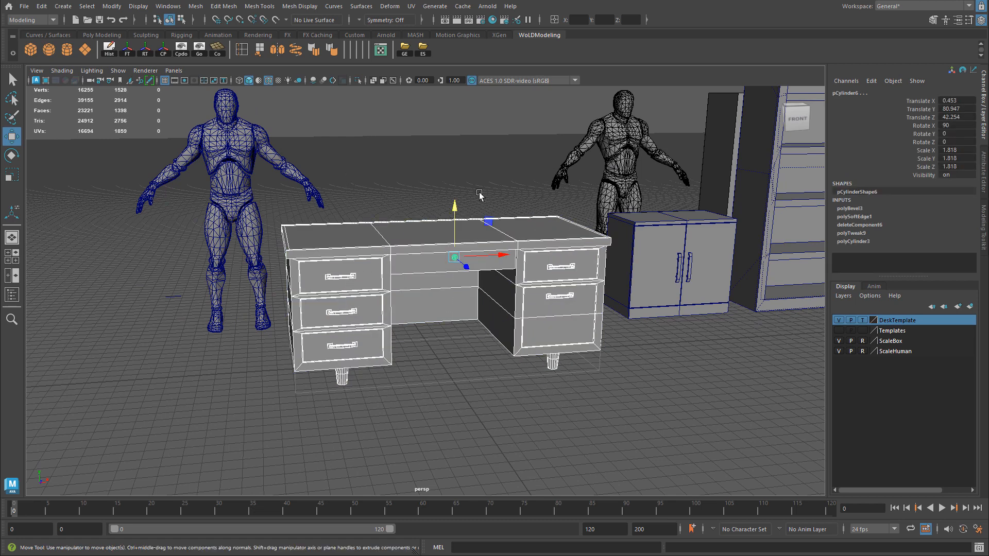
pyautogui.keyDown('shift'); pyautogui.moveTo(474, 167); pyautogui.dragTo(465, 383, button='right'); pyautogui.keyUp('shift')
pyautogui.keyDown('alt'); pyautogui.moveTo(415, 344); pyautogui.dragTo(466, 351); pyautogui.keyUp('alt')
pyautogui.click(109, 50)
pyautogui.click(471, 429)
# Step: Add the leftover curve beside the desk to a new display layer named Curves and hide that layer
pyautogui.click(375, 270)
pyautogui.keyDown('alt'); pyautogui.moveTo(325, 352); pyautogui.dragTo(474, 413); pyautogui.keyUp('alt')
pyautogui.click(431, 436)
pyautogui.moveTo(395, 416); pyautogui.dragTo(427, 435)
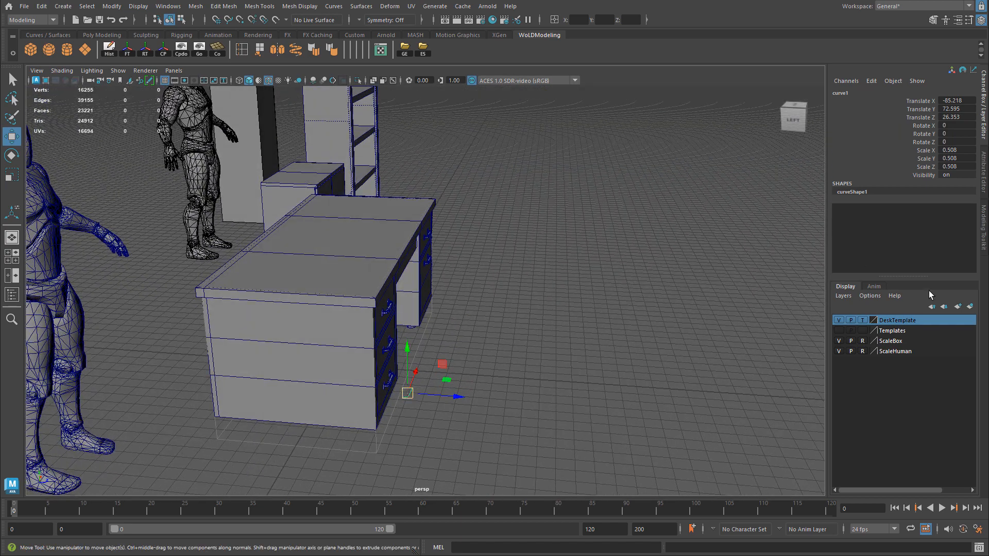
pyautogui.click(970, 307)
pyautogui.doubleClick(856, 323)
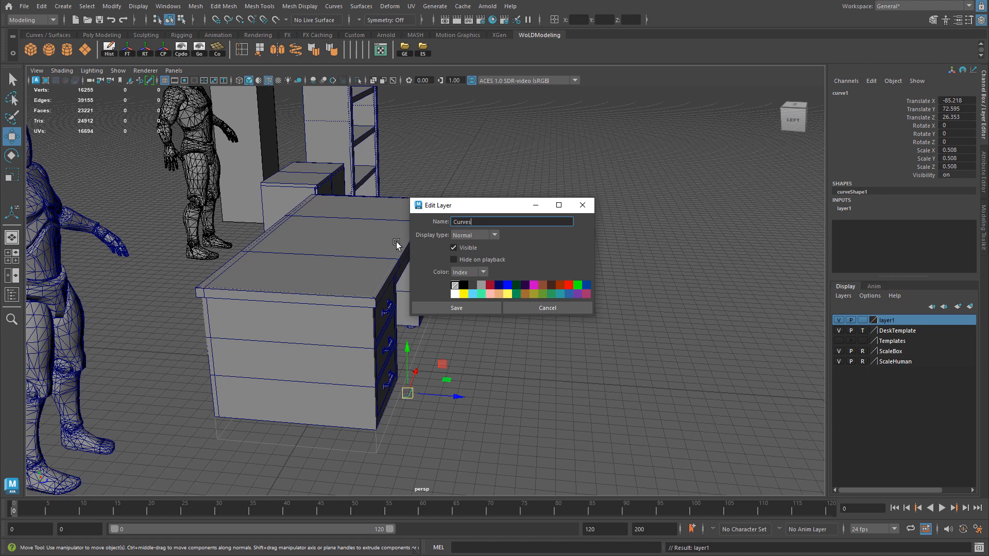
pyautogui.click(468, 308)
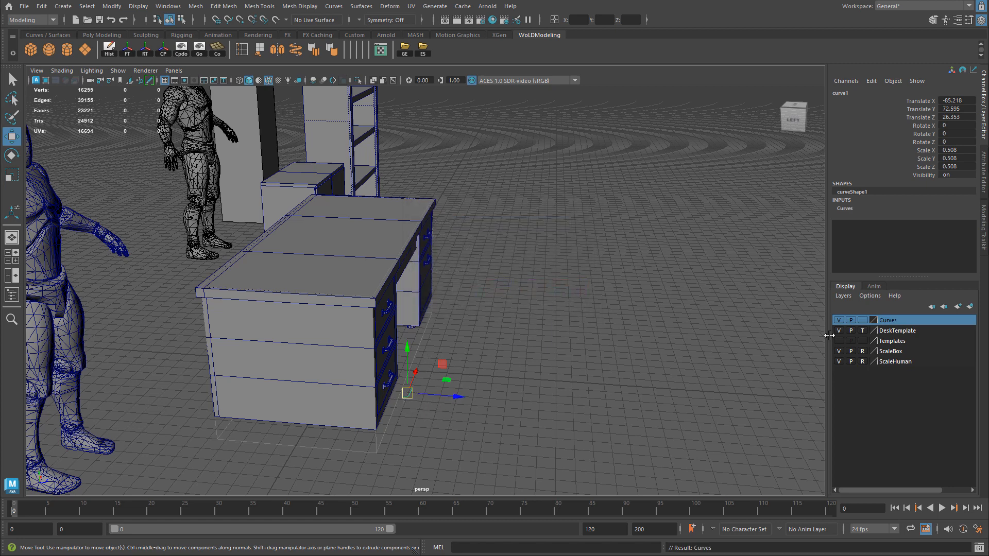
pyautogui.click(778, 316)
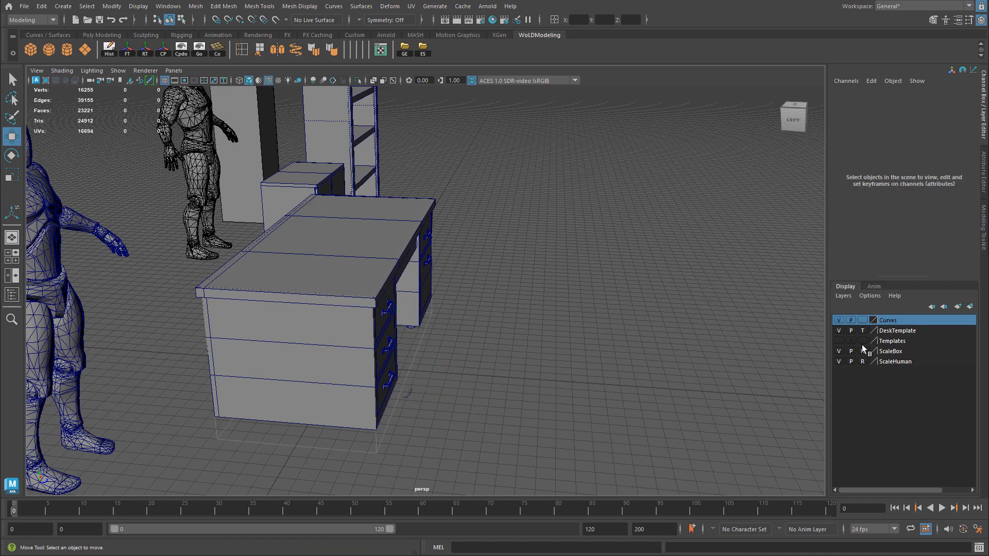
pyautogui.keyDown('alt'); pyautogui.moveTo(477, 341); pyautogui.dragTo(387, 340); pyautogui.keyUp('alt')
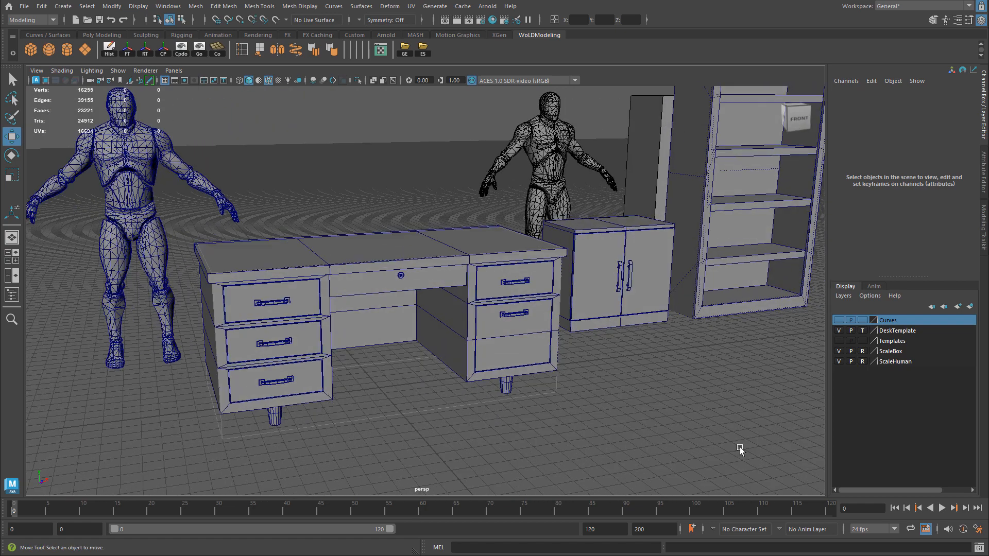
# Step: Review the combined desk together with the cabinet and the bookshelf from the front
pyautogui.click(407, 278)
pyautogui.click(666, 372)
pyautogui.keyDown('alt'); pyautogui.moveTo(676, 376); pyautogui.dragTo(625, 393, button='middle'); pyautogui.keyUp('alt')
pyautogui.click(598, 297)
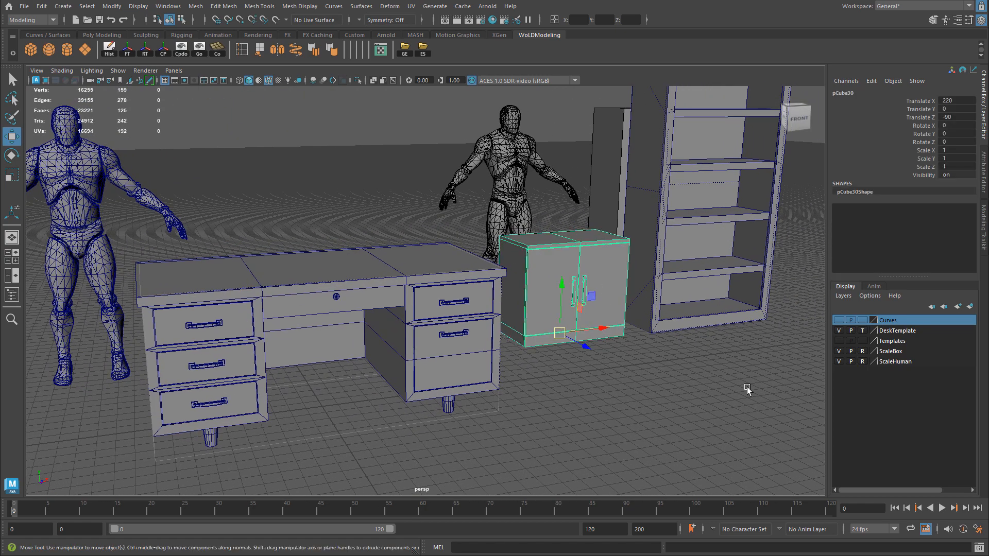
pyautogui.click(738, 361)
pyautogui.keyDown('alt'); pyautogui.moveTo(671, 379); pyautogui.dragTo(635, 361); pyautogui.keyUp('alt')
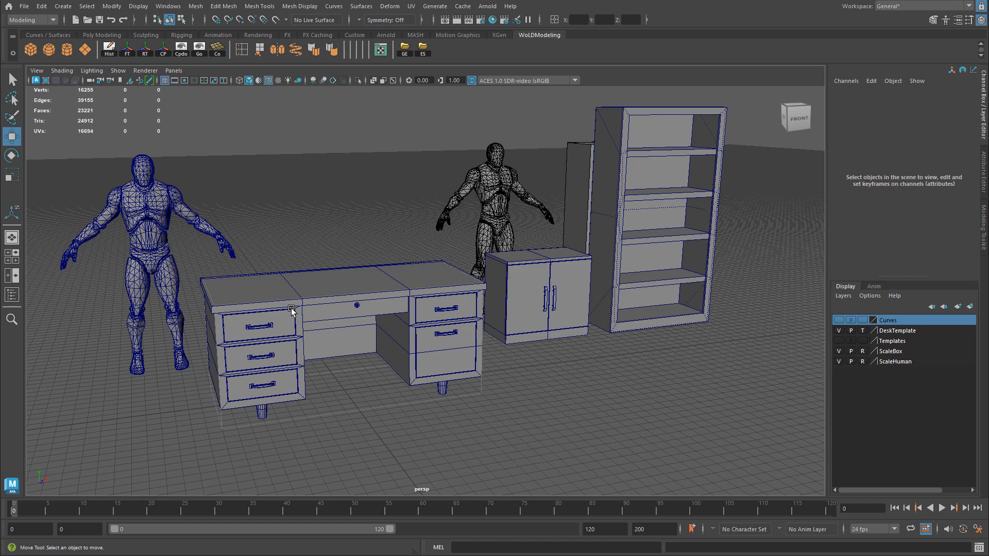
# Step: Examine the desk close up, including its drawer handles, lock and desktop edges
pyautogui.keyDown('alt'); pyautogui.moveTo(292, 310); pyautogui.dragTo(505, 322, button='right'); pyautogui.keyUp('alt')
pyautogui.click(401, 298)
pyautogui.press('f')
pyautogui.keyDown('alt'); pyautogui.moveTo(334, 283); pyautogui.dragTo(654, 280, button='right'); pyautogui.keyUp('alt')
pyautogui.keyDown('alt'); pyautogui.moveTo(654, 280); pyautogui.dragTo(512, 232); pyautogui.keyUp('alt')
pyautogui.keyDown('alt'); pyautogui.moveTo(437, 281); pyautogui.dragTo(398, 257); pyautogui.keyUp('alt')
pyautogui.click(757, 135)
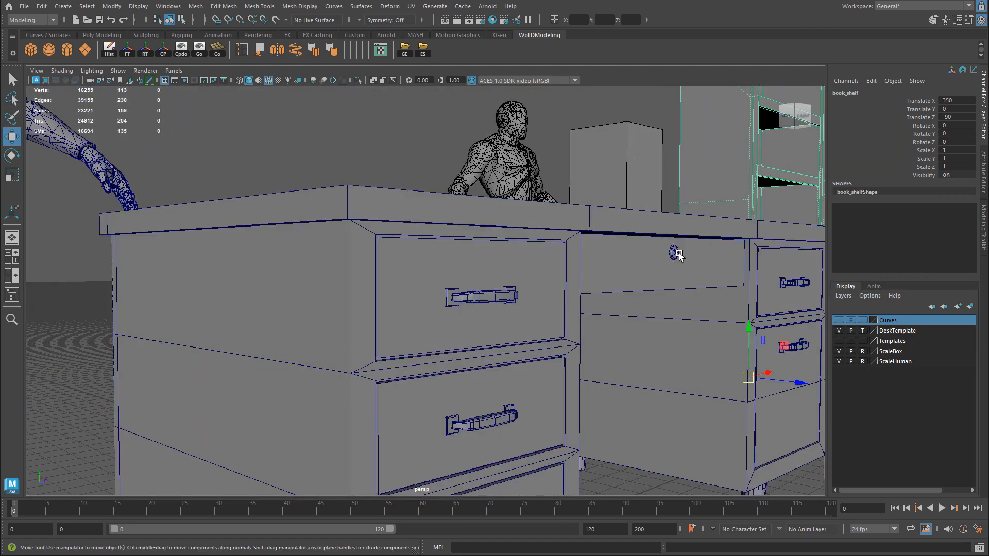
pyautogui.keyDown('alt'); pyautogui.moveTo(432, 287); pyautogui.dragTo(106, 277); pyautogui.keyUp('alt')
pyautogui.click(360, 292)
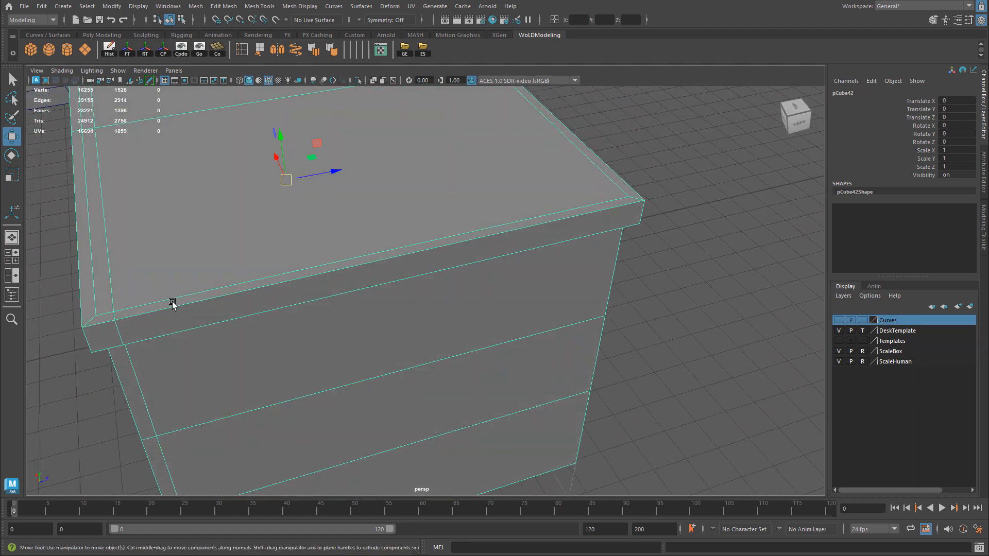
# Step: Select the complete upper outer edge loop around the desktop
pyautogui.keyDown('alt'); pyautogui.moveTo(628, 316); pyautogui.dragTo(419, 242); pyautogui.keyUp('alt')
pyautogui.keyDown('alt'); pyautogui.moveTo(563, 277); pyautogui.dragTo(383, 264); pyautogui.keyUp('alt')
pyautogui.keyDown('alt'); pyautogui.moveTo(383, 265); pyautogui.dragTo(340, 268, button='right'); pyautogui.keyUp('alt')
pyautogui.keyDown('alt'); pyautogui.moveTo(383, 273); pyautogui.dragTo(340, 299); pyautogui.keyUp('alt')
pyautogui.keyDown('alt'); pyautogui.moveTo(604, 280); pyautogui.dragTo(534, 267, button='right'); pyautogui.keyUp('alt')
pyautogui.keyDown('alt'); pyautogui.moveTo(304, 268); pyautogui.dragTo(349, 240, button='right'); pyautogui.keyUp('alt')
pyautogui.keyDown('alt'); pyautogui.moveTo(324, 276); pyautogui.dragTo(524, 298); pyautogui.keyUp('alt')
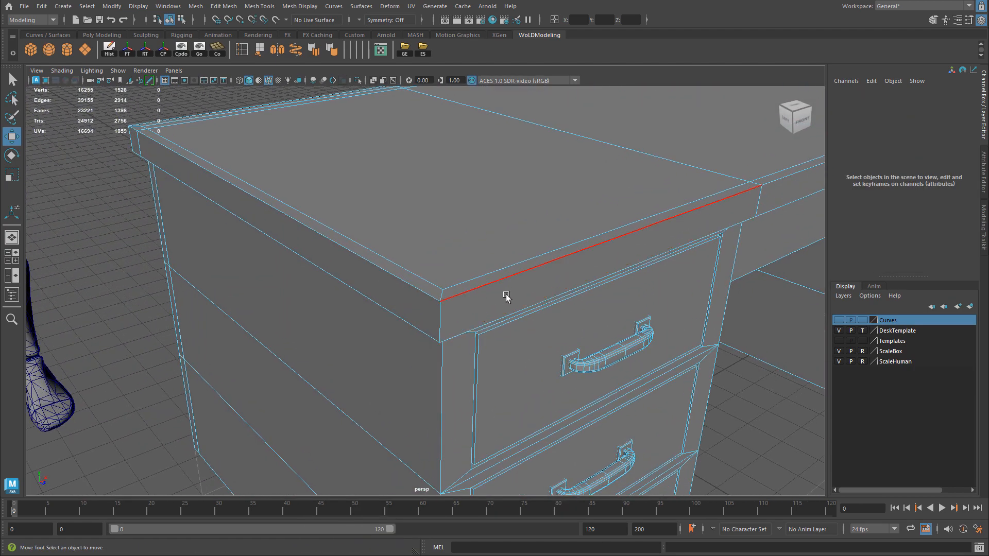
pyautogui.click(469, 292)
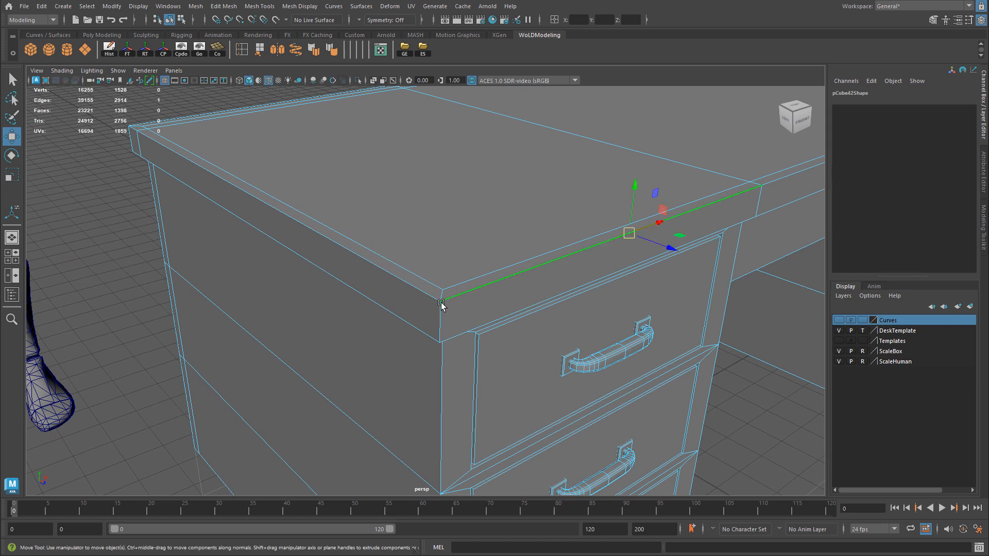
pyautogui.doubleClick(413, 296)
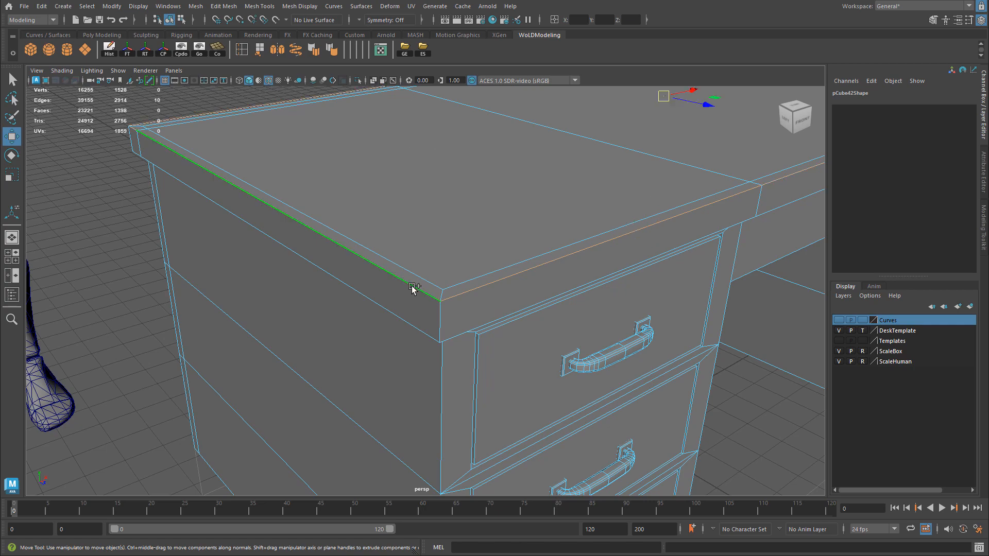
pyautogui.keyDown('alt'); pyautogui.moveTo(543, 276); pyautogui.dragTo(498, 289); pyautogui.keyUp('alt')
pyautogui.scroll(-3, 458, 289)
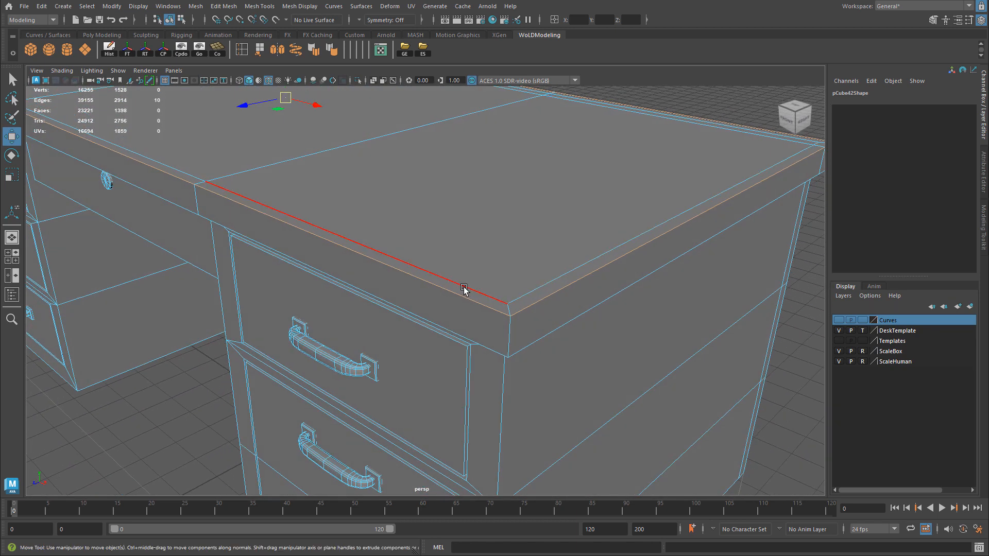
# Step: Bevel the selected desktop edges with 2 segments and a fraction of 0.2, and return to object selection
pyautogui.hotkey('ctrl', 'b')
pyautogui.click(754, 147)
pyautogui.write('2')
pyautogui.press('Return')
pyautogui.click(759, 139)
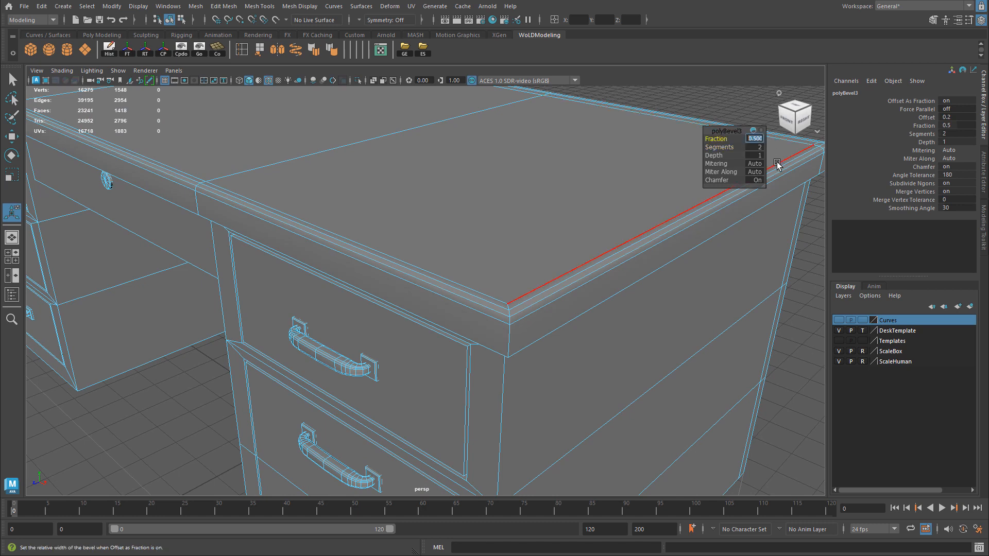
pyautogui.write('.2')
pyautogui.press('Return')
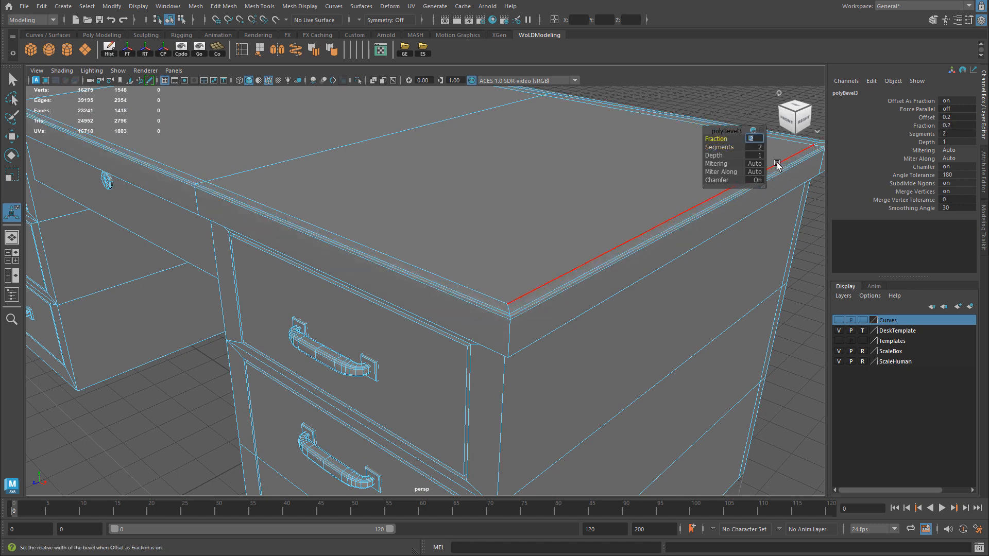
pyautogui.moveTo(579, 220); pyautogui.dragTo(653, 203, button='right')
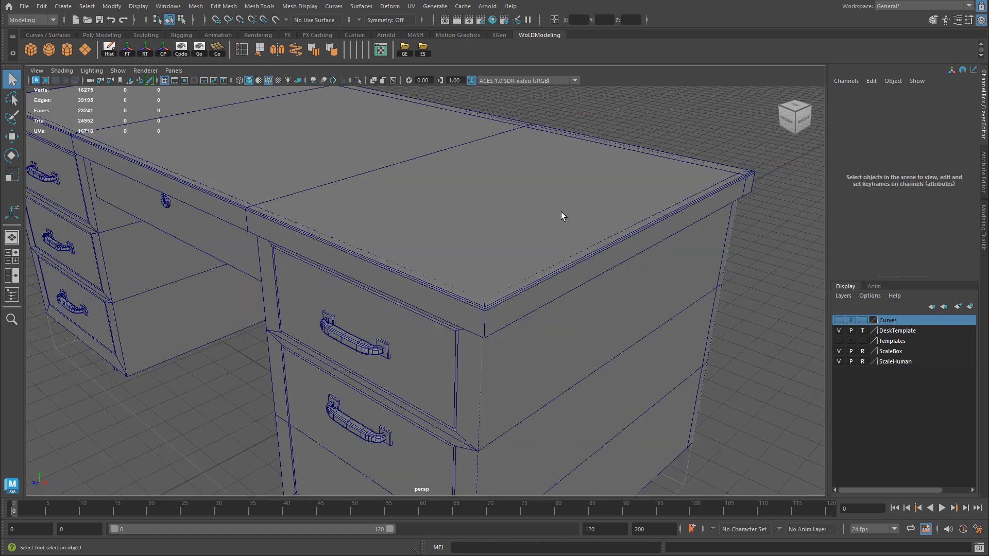
# Step: Turn off the wireframe overlay on shaded objects and examine the bevelled desktop corner
pyautogui.hotkey('alt', '5')
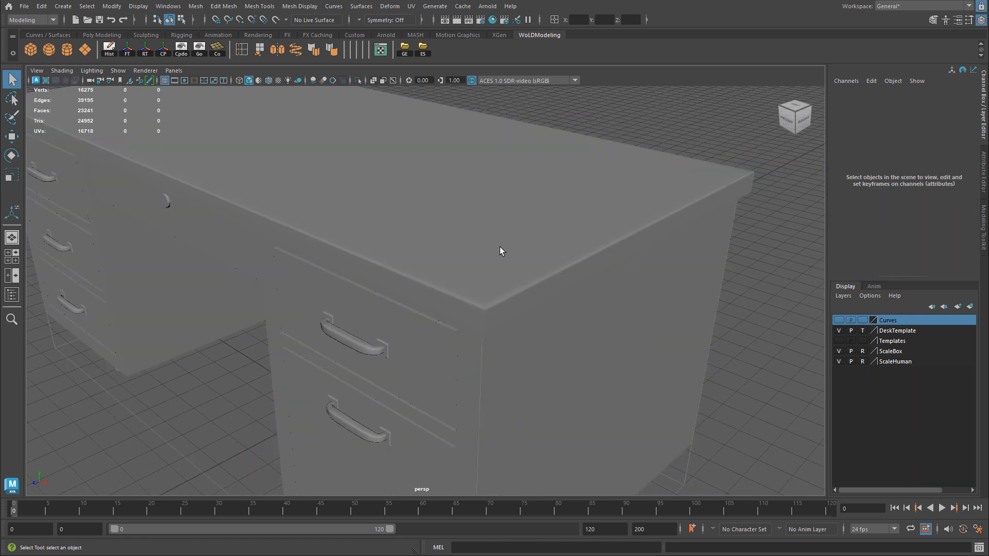
pyautogui.scroll(2, 514, 256)
pyautogui.keyDown('alt'); pyautogui.moveTo(515, 255); pyautogui.dragTo(587, 263); pyautogui.keyUp('alt')
pyautogui.keyDown('alt'); pyautogui.moveTo(587, 263); pyautogui.dragTo(351, 263, button='middle'); pyautogui.keyUp('alt')
pyautogui.keyDown('alt'); pyautogui.moveTo(581, 278); pyautogui.dragTo(445, 286); pyautogui.keyUp('alt')
pyautogui.keyDown('alt'); pyautogui.moveTo(279, 262); pyautogui.dragTo(324, 274); pyautogui.keyUp('alt')
pyautogui.click(338, 301)
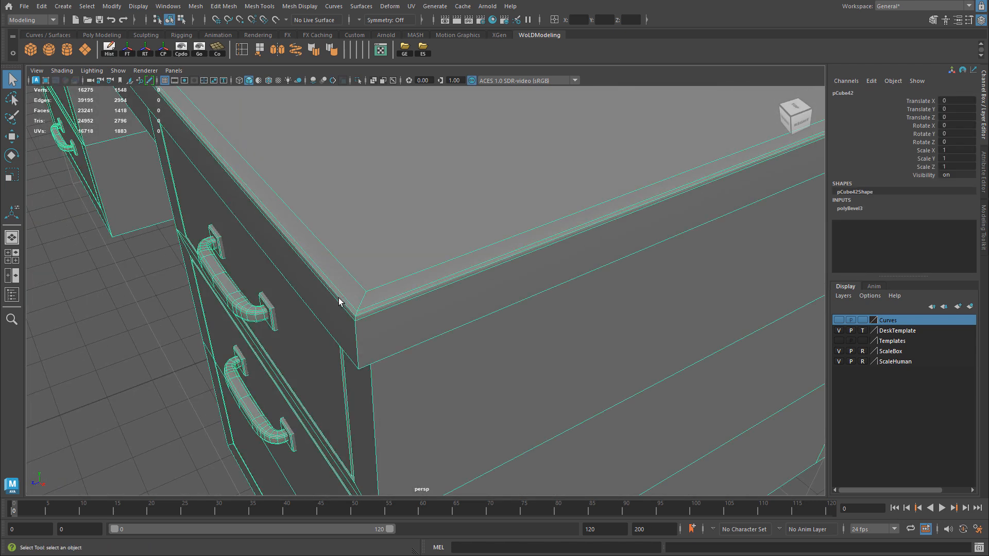
pyautogui.click(133, 375)
pyautogui.keyDown('alt'); pyautogui.moveTo(135, 375); pyautogui.dragTo(552, 354); pyautogui.keyUp('alt')
pyautogui.scroll(-4, 552, 354)
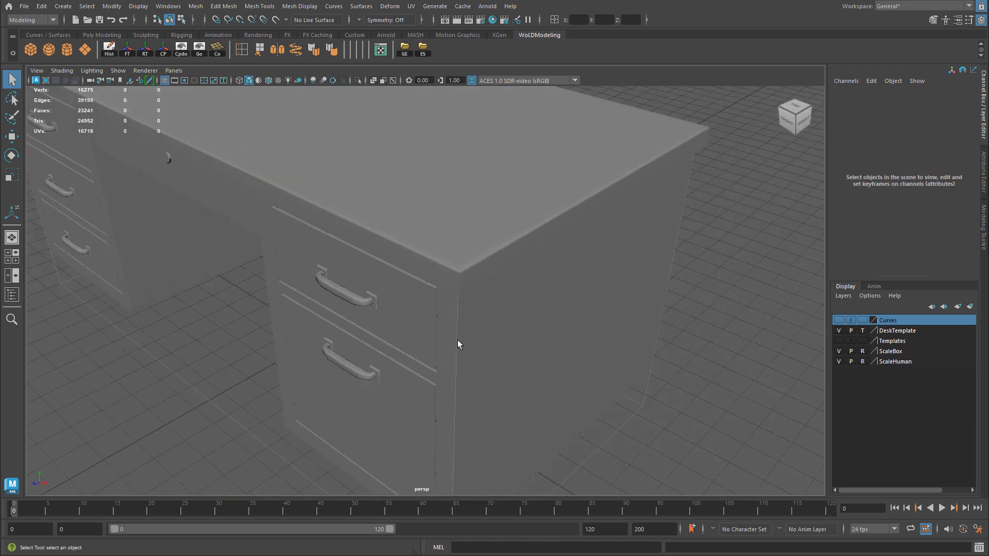
# Step: Compare the bevelled desktop edges with the neighbouring cabinet and check the desk's side and drawer fronts
pyautogui.click(456, 348)
pyautogui.keyDown('alt'); pyautogui.moveTo(635, 311); pyautogui.dragTo(534, 295, button='right'); pyautogui.keyUp('alt')
pyautogui.keyDown('alt'); pyautogui.moveTo(721, 270); pyautogui.dragTo(388, 243, button='middle'); pyautogui.keyUp('alt')
pyautogui.click(583, 283)
pyautogui.keyDown('alt'); pyautogui.moveTo(404, 277); pyautogui.dragTo(731, 270, button='middle'); pyautogui.keyUp('alt')
pyautogui.keyDown('alt'); pyautogui.moveTo(357, 236); pyautogui.dragTo(371, 306, button='middle'); pyautogui.keyUp('alt')
pyautogui.keyDown('alt'); pyautogui.moveTo(371, 306); pyautogui.dragTo(466, 312, button='right'); pyautogui.keyUp('alt')
pyautogui.moveTo(453, 289)
pyautogui.keyDown('alt'); pyautogui.mouseDown()
pyautogui.moveTo(415, 287)
pyautogui.moveTo(469, 286)
pyautogui.mouseUp(); pyautogui.keyUp('alt')
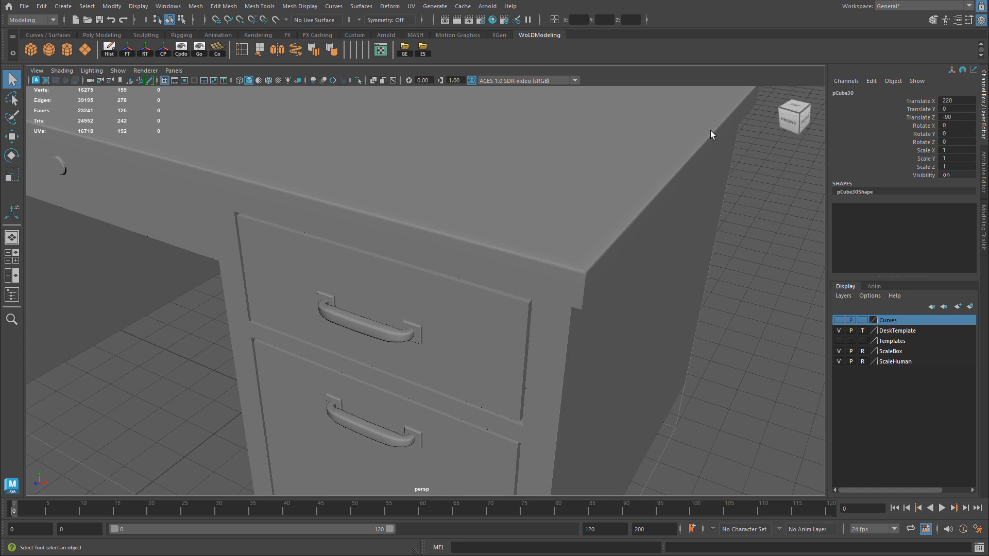
pyautogui.keyDown('alt'); pyautogui.moveTo(420, 242); pyautogui.dragTo(496, 255); pyautogui.keyUp('alt')
pyautogui.click(384, 272)
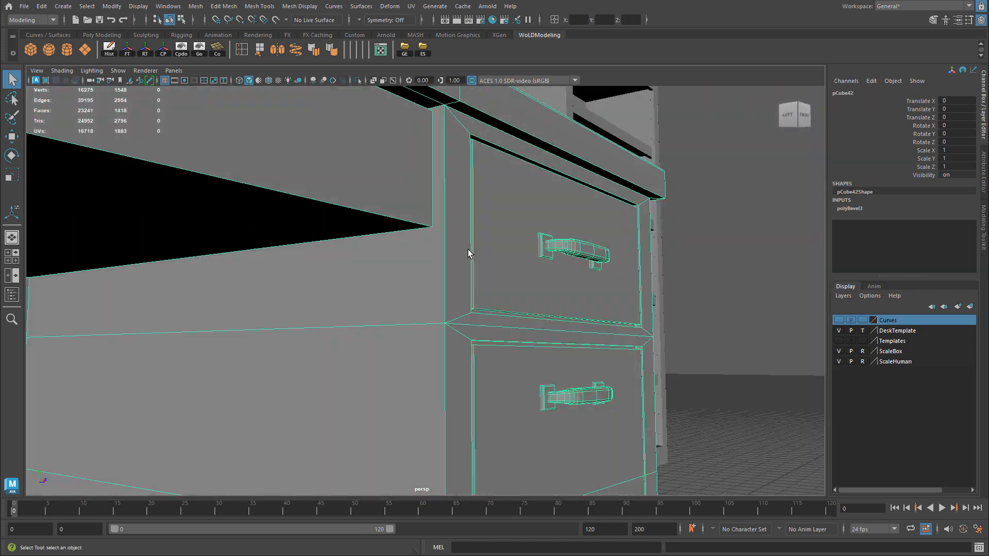
pyautogui.scroll(-5, 406, 380)
pyautogui.keyDown('alt'); pyautogui.moveTo(479, 355); pyautogui.dragTo(501, 268, button='middle'); pyautogui.keyUp('alt')
pyautogui.keyDown('alt'); pyautogui.moveTo(501, 267); pyautogui.dragTo(476, 302); pyautogui.keyUp('alt')
pyautogui.scroll(-3, 469, 303)
pyautogui.keyDown('alt'); pyautogui.moveTo(468, 302); pyautogui.dragTo(596, 315, button='middle'); pyautogui.keyUp('alt')
pyautogui.keyDown('alt'); pyautogui.moveTo(595, 316); pyautogui.dragTo(477, 305); pyautogui.keyUp('alt')
# Step: Undo the bevel on the desktop's edge loop
pyautogui.hotkey('ctrl', 'z')
pyautogui.hotkey('ctrl', 'z')
pyautogui.hotkey('ctrl', 'z')
pyautogui.hotkey('ctrl', 'z')
pyautogui.hotkey('ctrl', 'z')
pyautogui.hotkey('ctrl', 'z')
pyautogui.hotkey('ctrl', 'z')
pyautogui.hotkey('ctrl', 'z')
pyautogui.hotkey('ctrl', 'z')
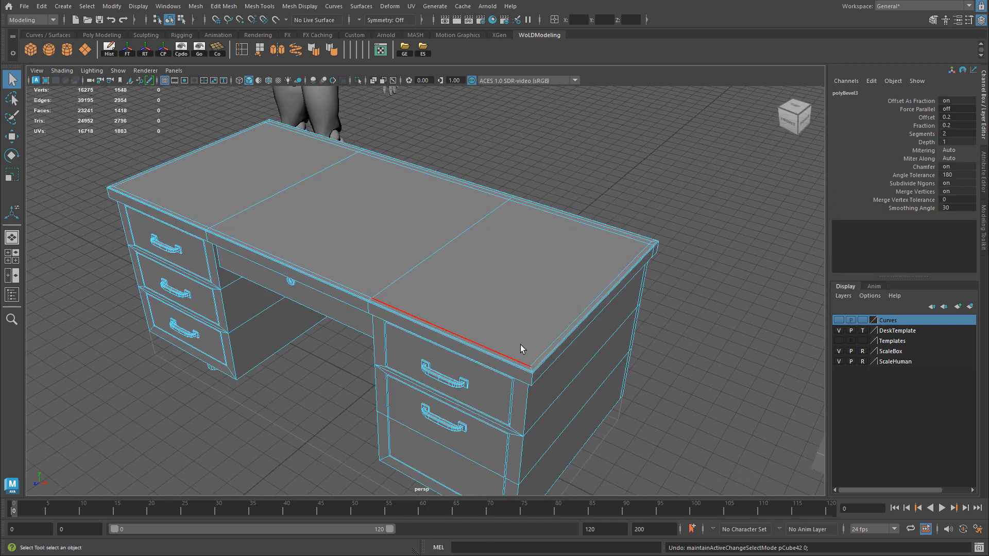
# Step: Duplicate the unbevelled desk and move the copy about 218 units backward along the Z axis
pyautogui.moveTo(512, 284); pyautogui.dragTo(421, 274, button='right')
pyautogui.press('w')
pyautogui.click(421, 275)
pyautogui.click(398, 286)
pyautogui.moveTo(360, 322); pyautogui.dragTo(574, 197)
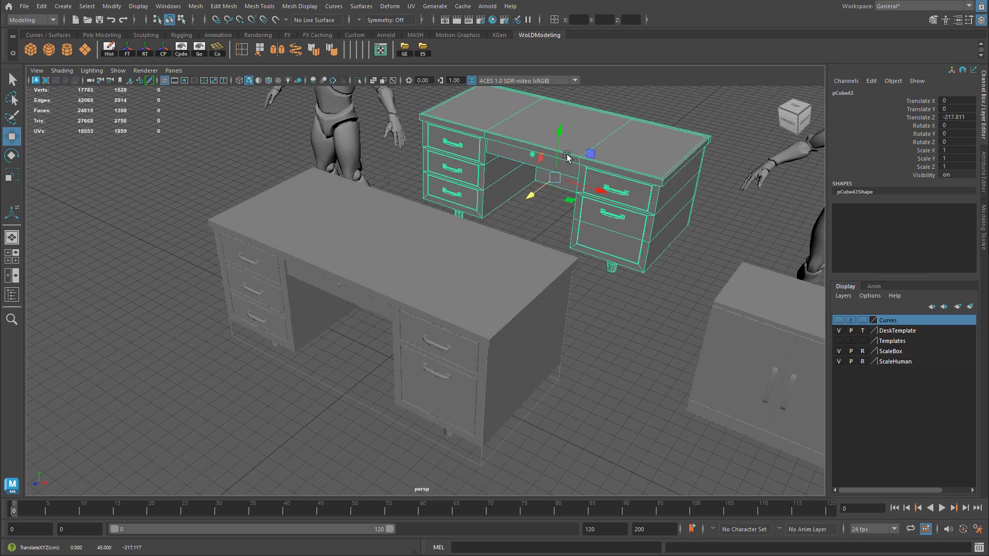
# Step: Select the original desk and examine its desktop, drawers and legs from the front corner
pyautogui.keyDown('alt'); pyautogui.moveTo(359, 213); pyautogui.dragTo(435, 225, button='right'); pyautogui.keyUp('alt')
pyautogui.click(360, 307)
pyautogui.keyDown('alt'); pyautogui.moveTo(344, 289); pyautogui.dragTo(448, 293); pyautogui.keyUp('alt')
pyautogui.keyDown('alt'); pyautogui.moveTo(448, 293); pyautogui.dragTo(492, 262, button='right'); pyautogui.keyUp('alt')
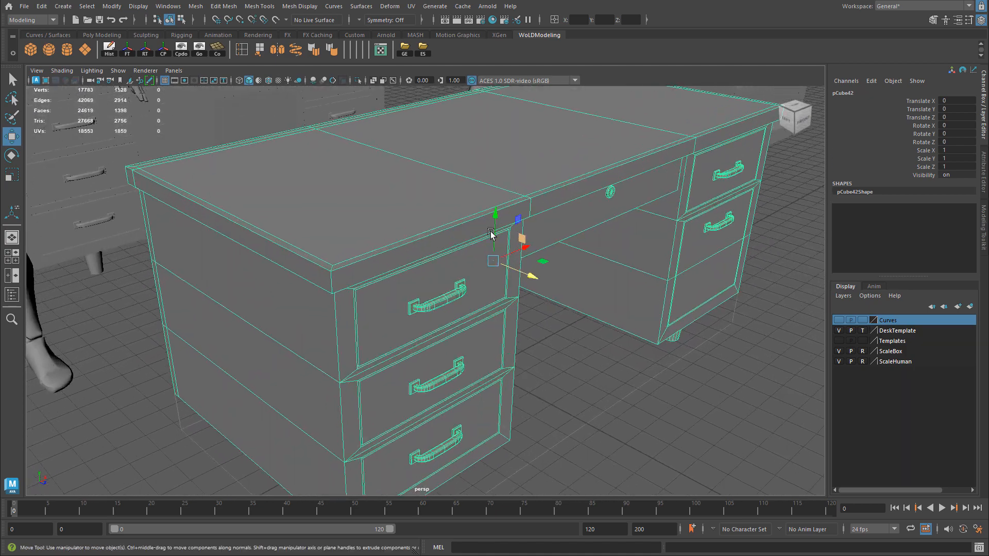
pyautogui.keyDown('alt'); pyautogui.moveTo(411, 288); pyautogui.dragTo(462, 302); pyautogui.keyUp('alt')
pyautogui.keyDown('alt'); pyautogui.moveTo(635, 327); pyautogui.dragTo(623, 352); pyautogui.keyUp('alt')
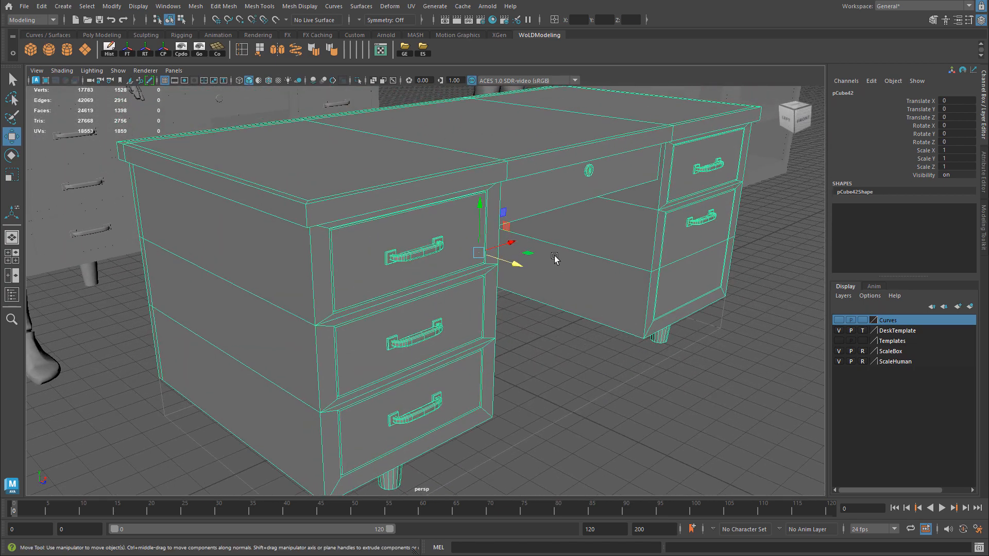
pyautogui.keyDown('alt'); pyautogui.moveTo(618, 345); pyautogui.dragTo(538, 344, button='right'); pyautogui.keyUp('alt')
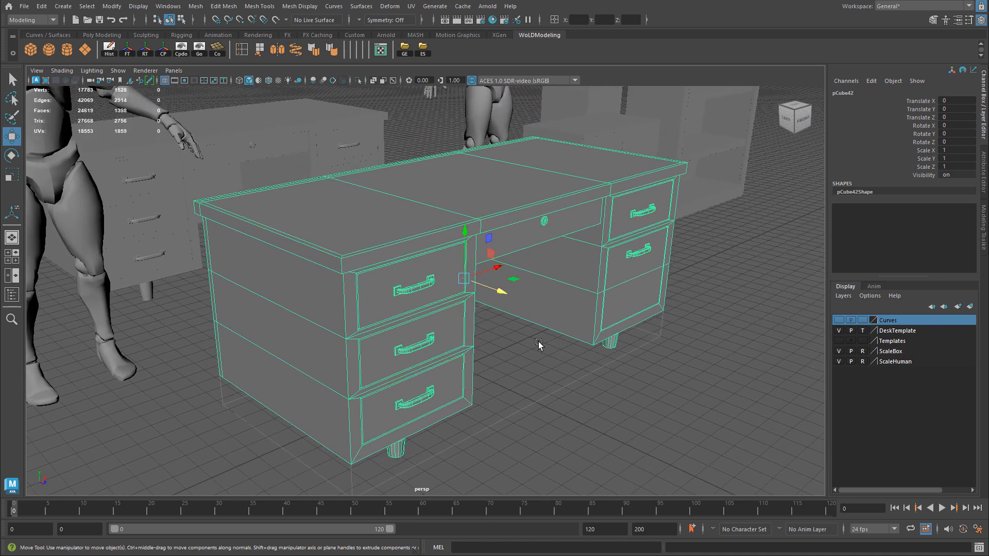
pyautogui.keyDown('alt'); pyautogui.moveTo(570, 338); pyautogui.dragTo(440, 363); pyautogui.keyUp('alt')
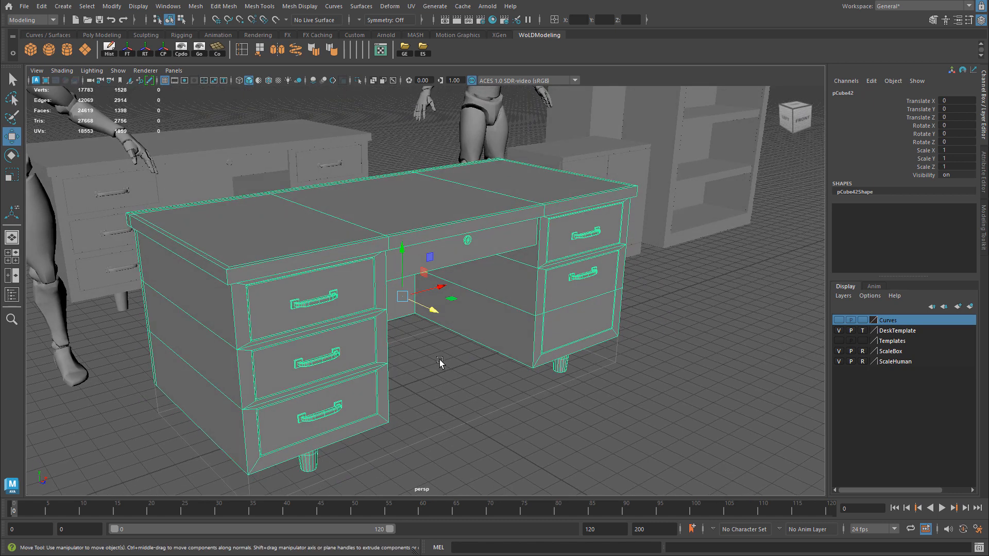